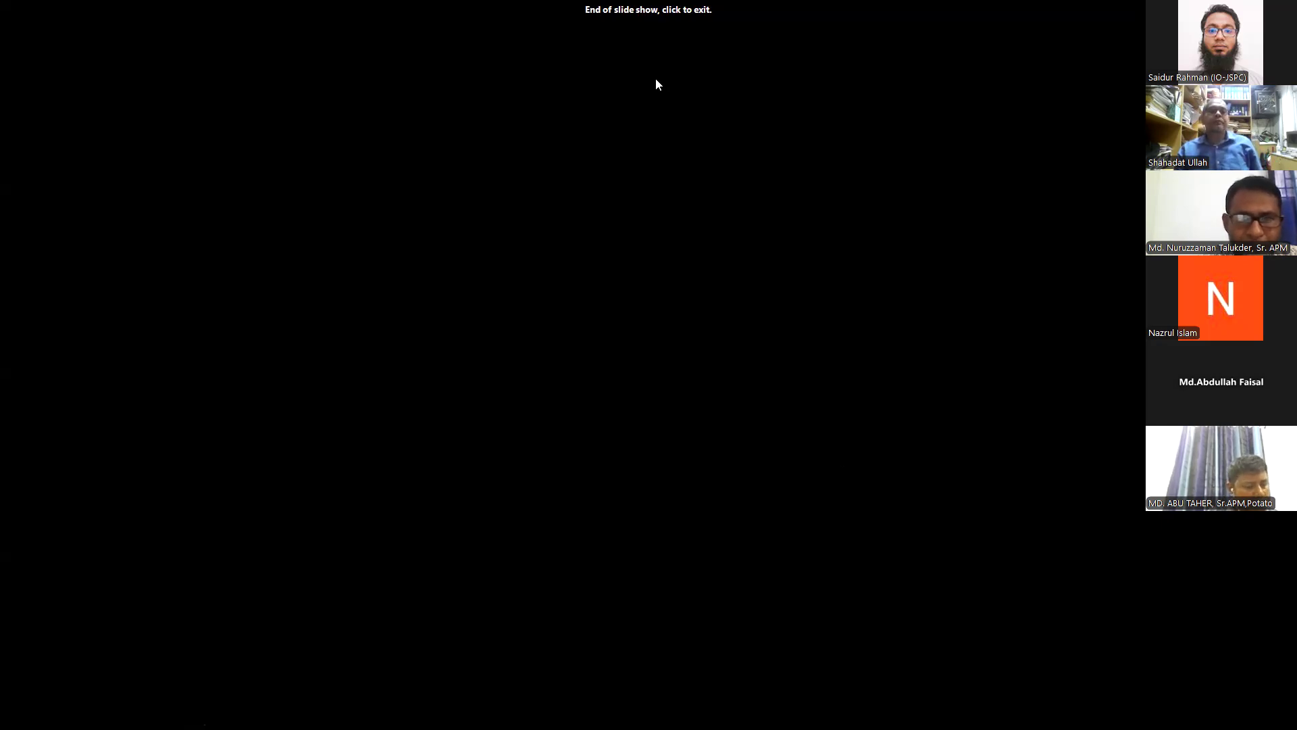
Exit the slide show and select empty cell E7 on Excel's Basic sheet.
{"action": "left_click", "coordinate": [656, 79]}
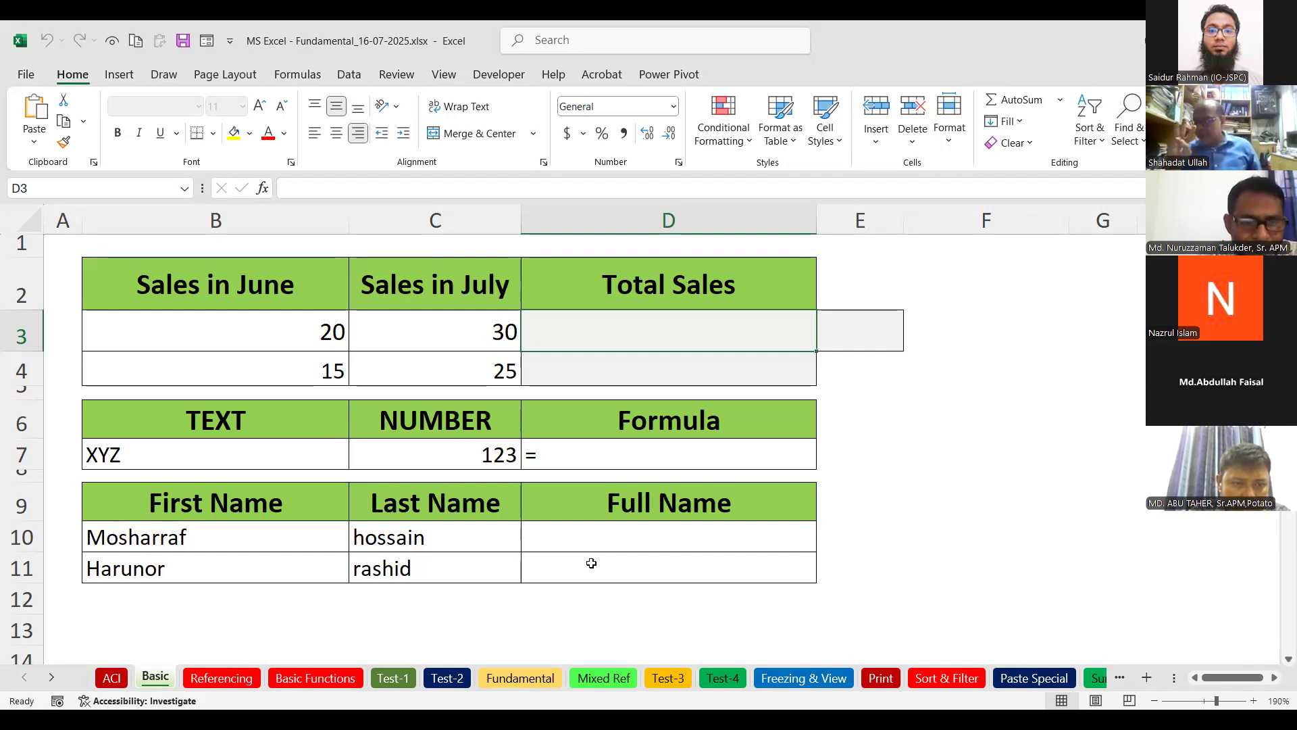
{"action": "left_click", "coordinate": [412, 450]}
{"action": "left_click", "coordinate": [863, 453]}
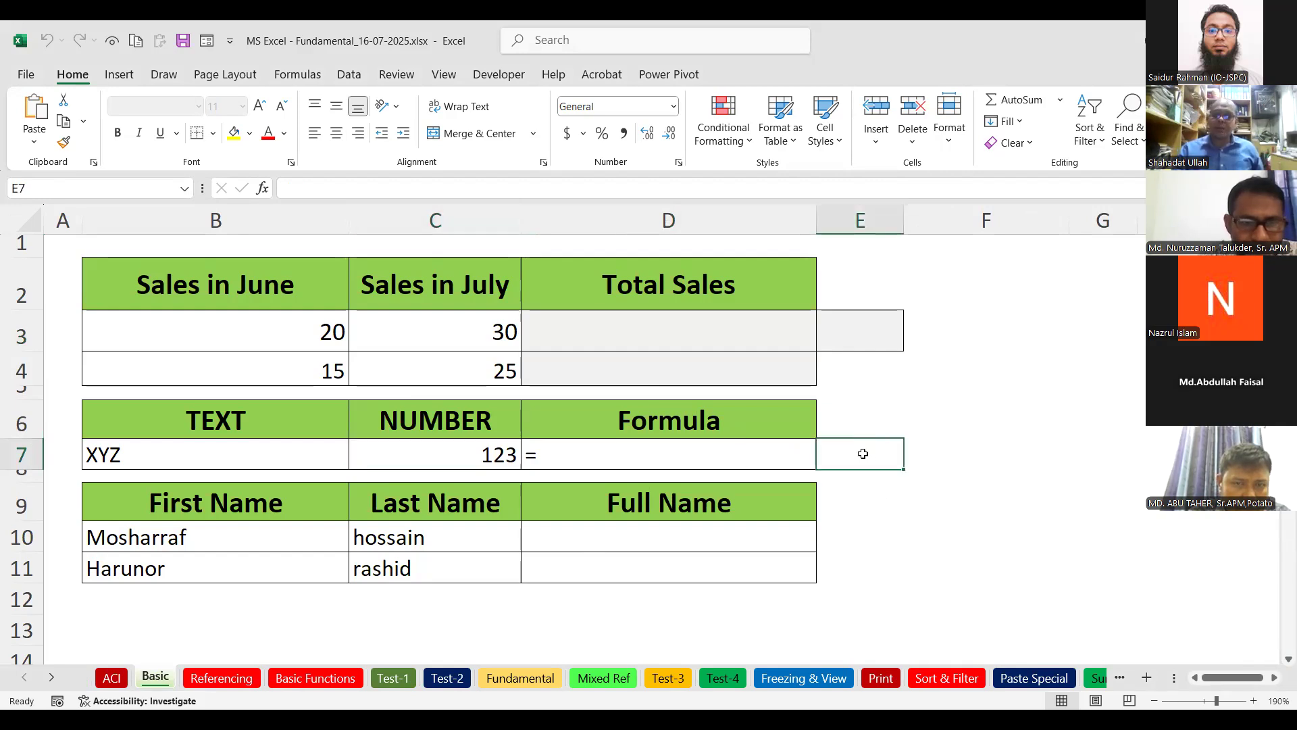
Enter the note 0-9 in E7, then reselect it to check the stored value.
{"action": "type", "text": "0-"}
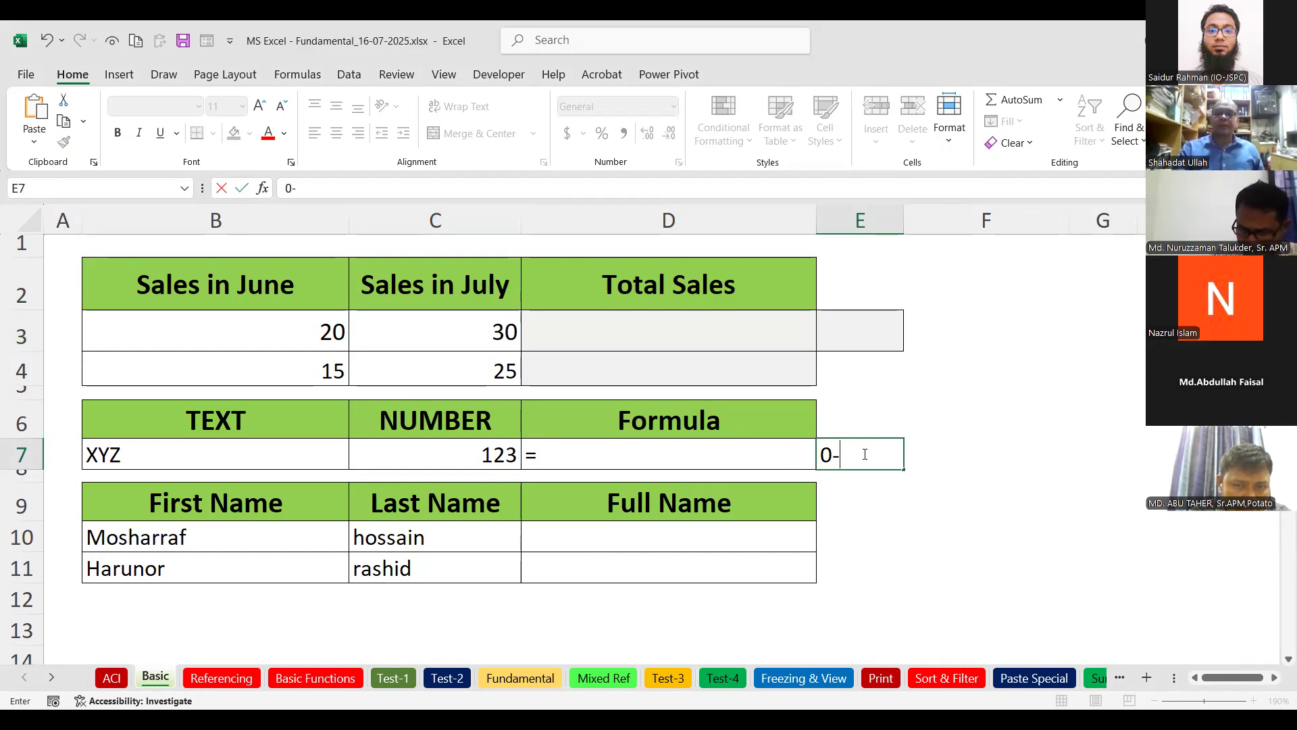
{"action": "type", "text": "9"}
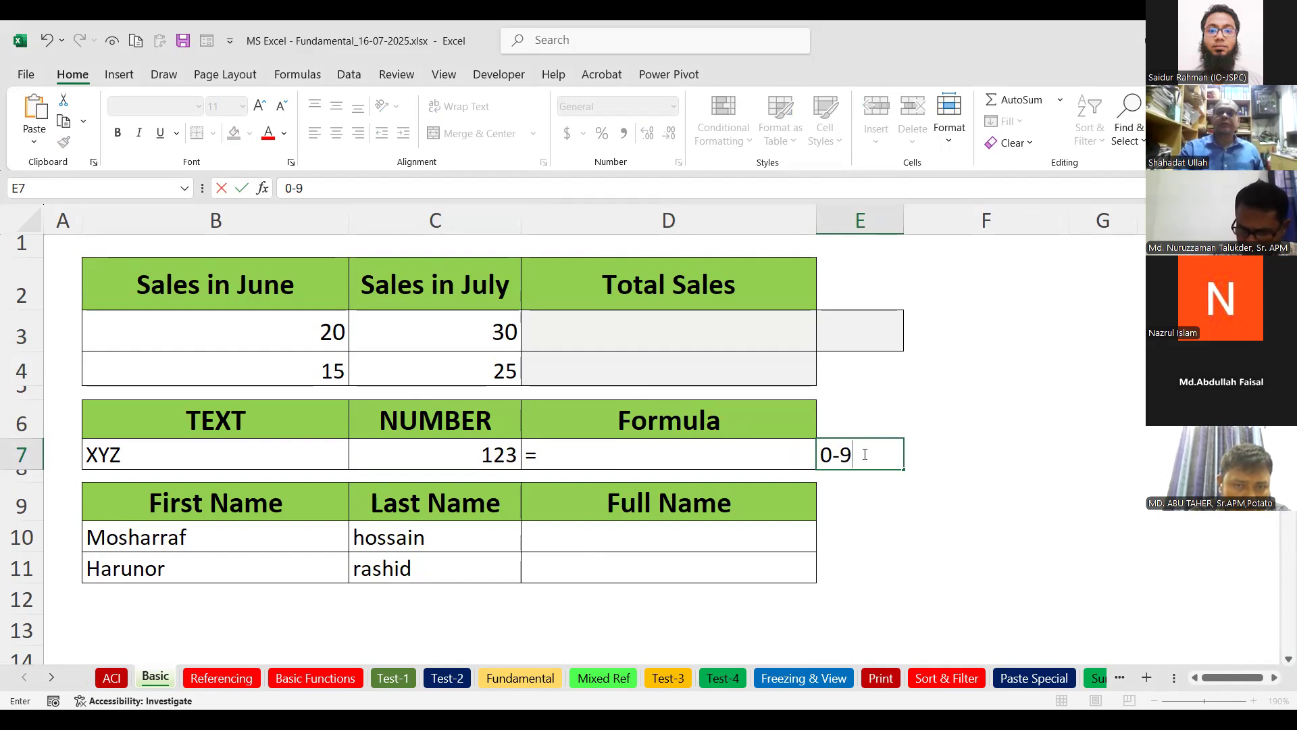
{"action": "left_click", "coordinate": [824, 456]}
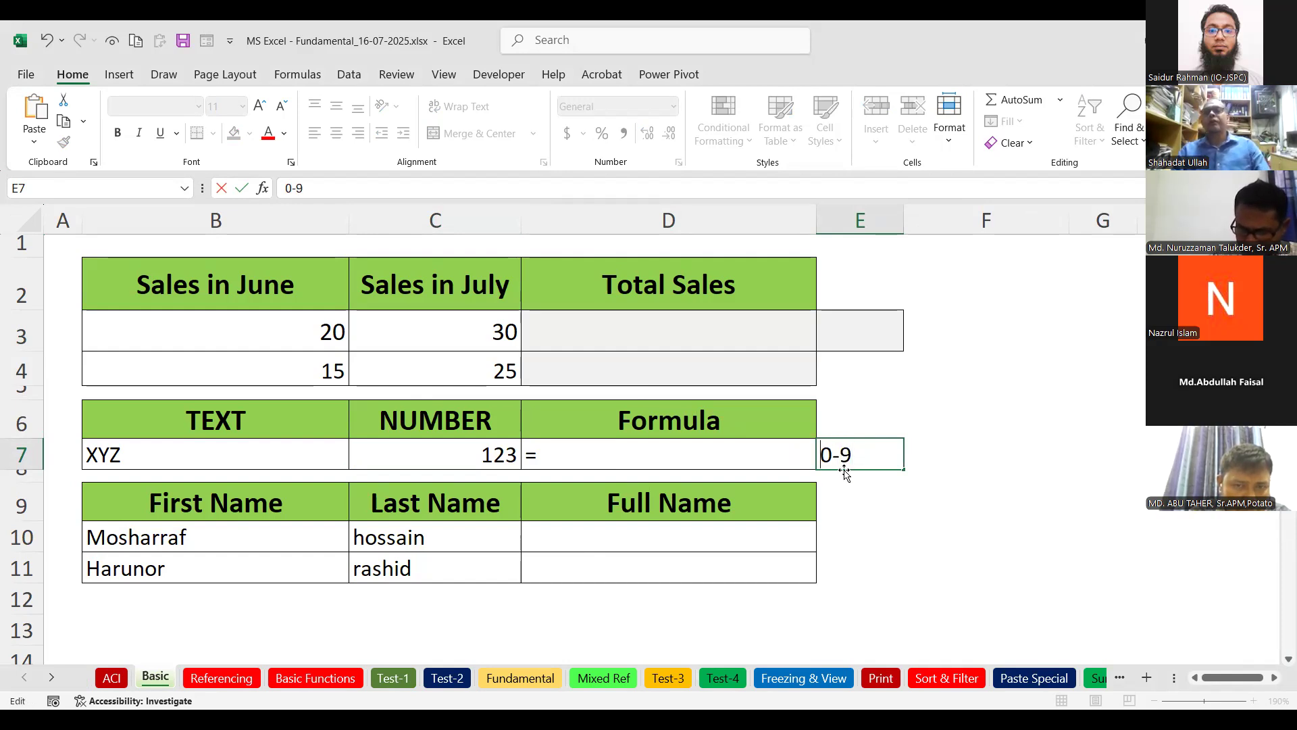
{"action": "left_click", "coordinate": [909, 460]}
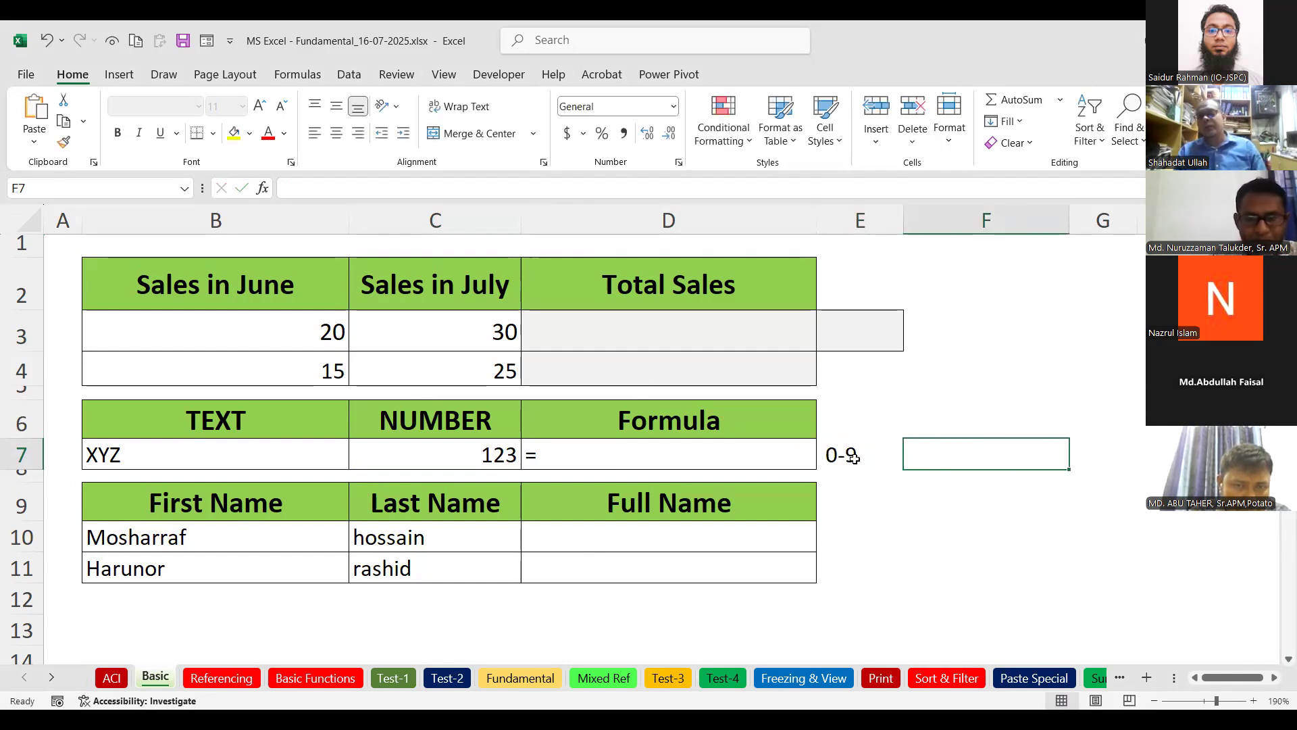
{"action": "left_click", "coordinate": [853, 457]}
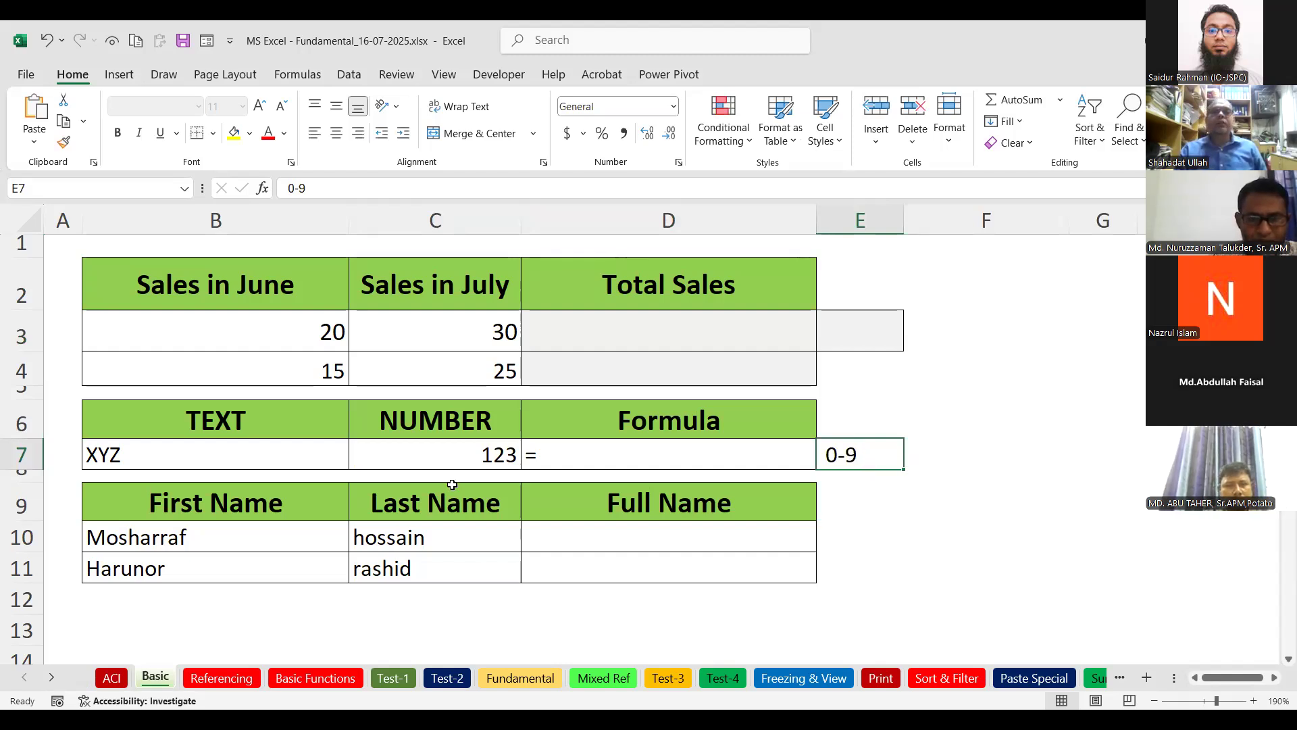
{"action": "left_click", "coordinate": [451, 450]}
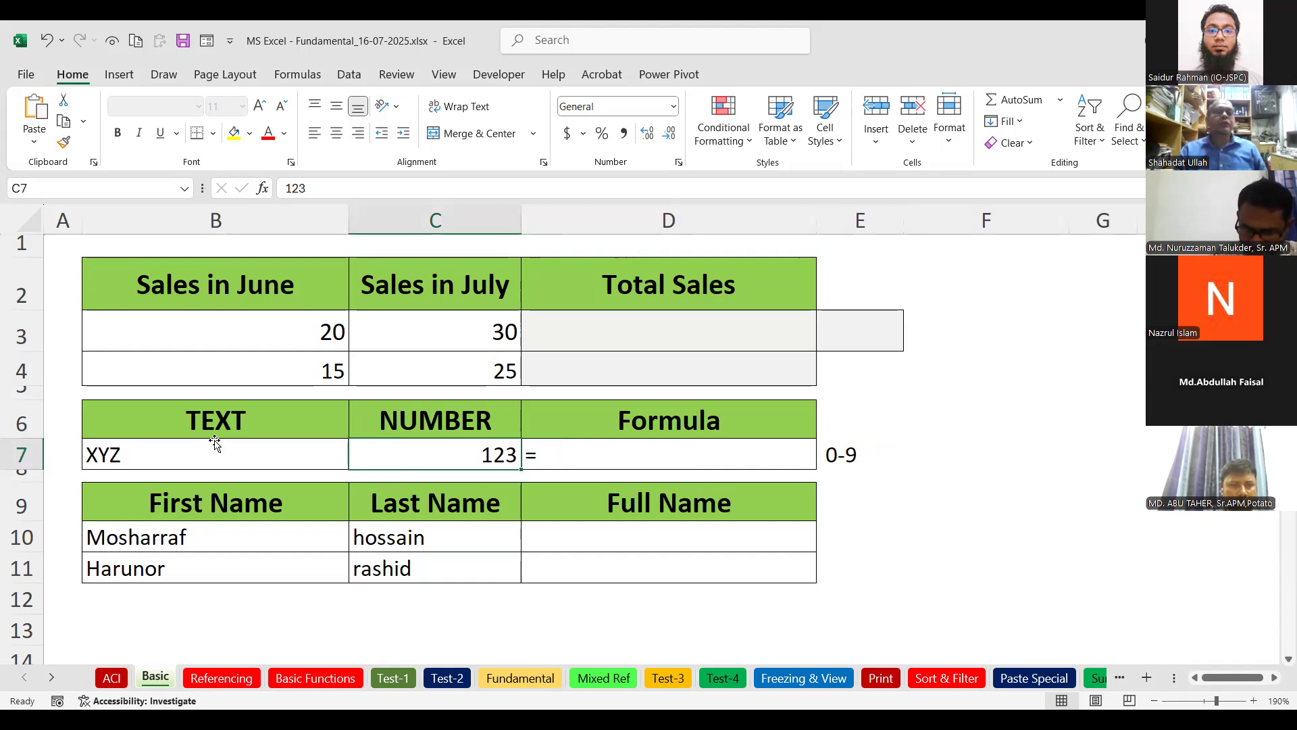
Replace the number 123 in C7 with 655.
{"action": "key", "text": "Left"}
{"action": "key", "text": "Left"}
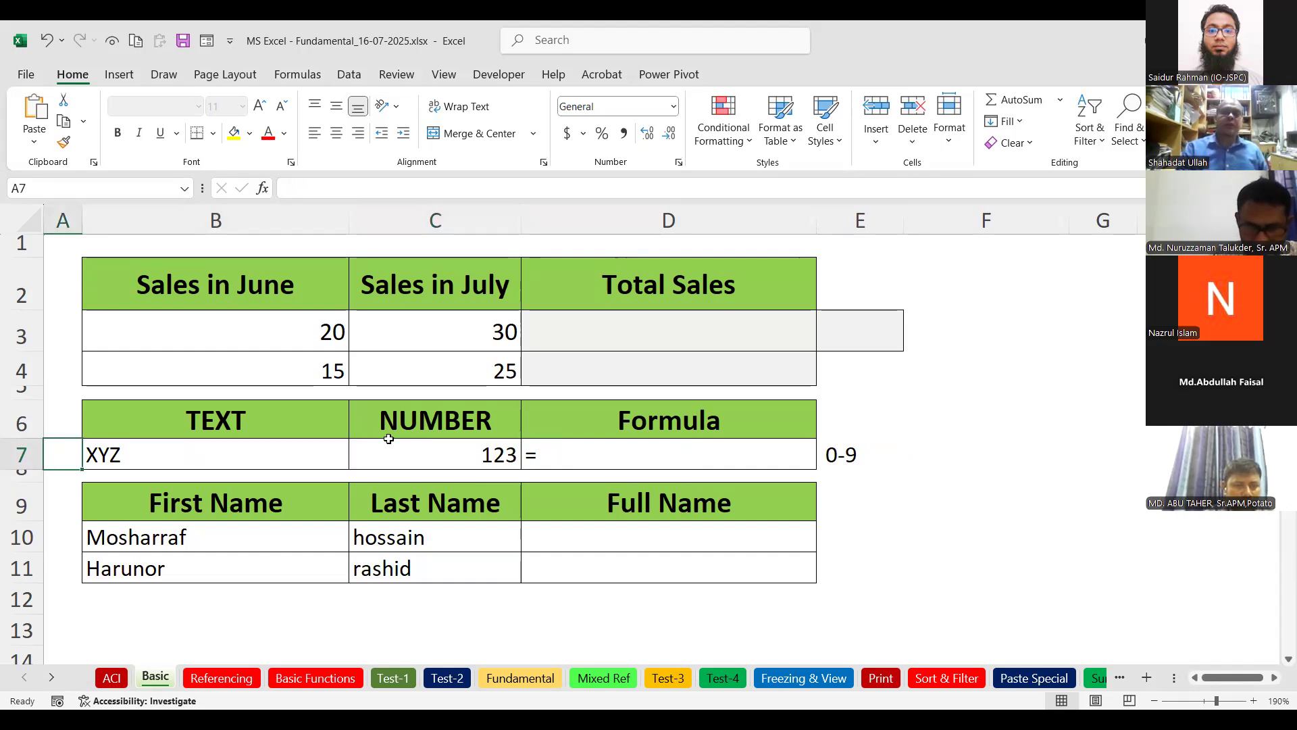
{"action": "left_click", "coordinate": [451, 458]}
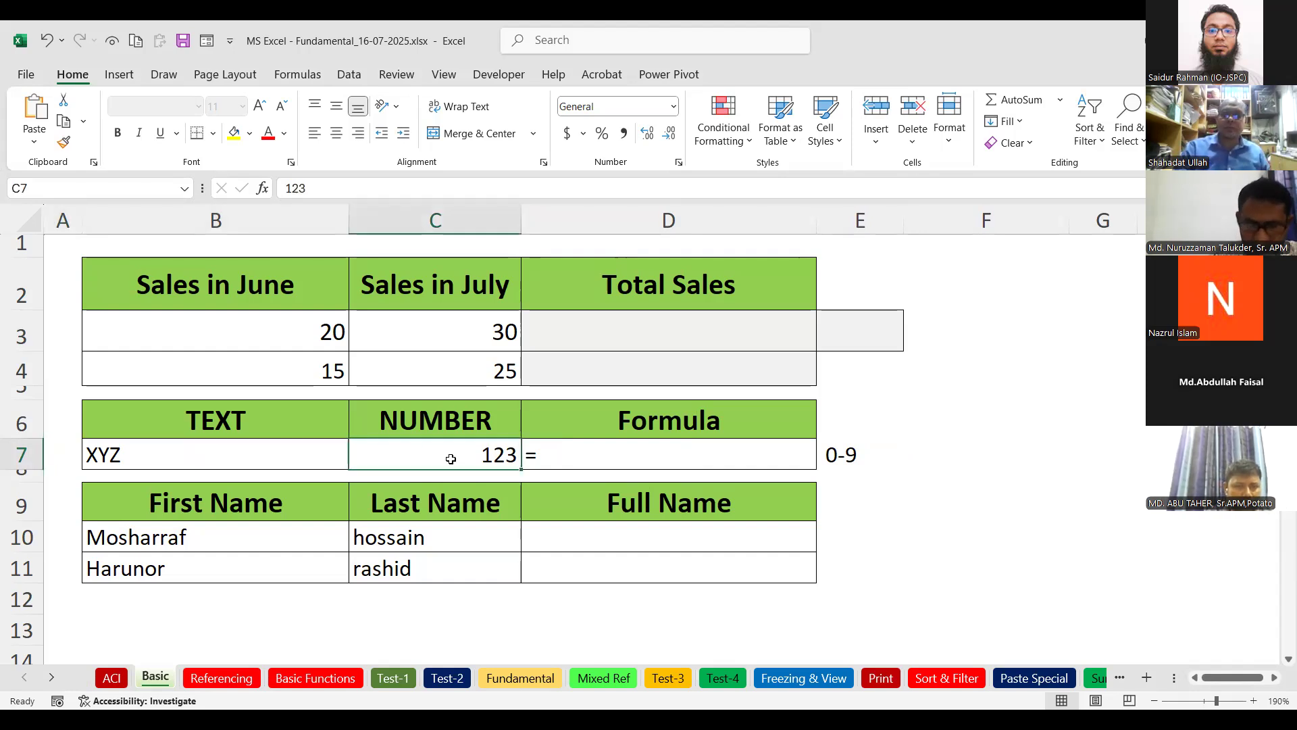
{"action": "type", "text": "655"}
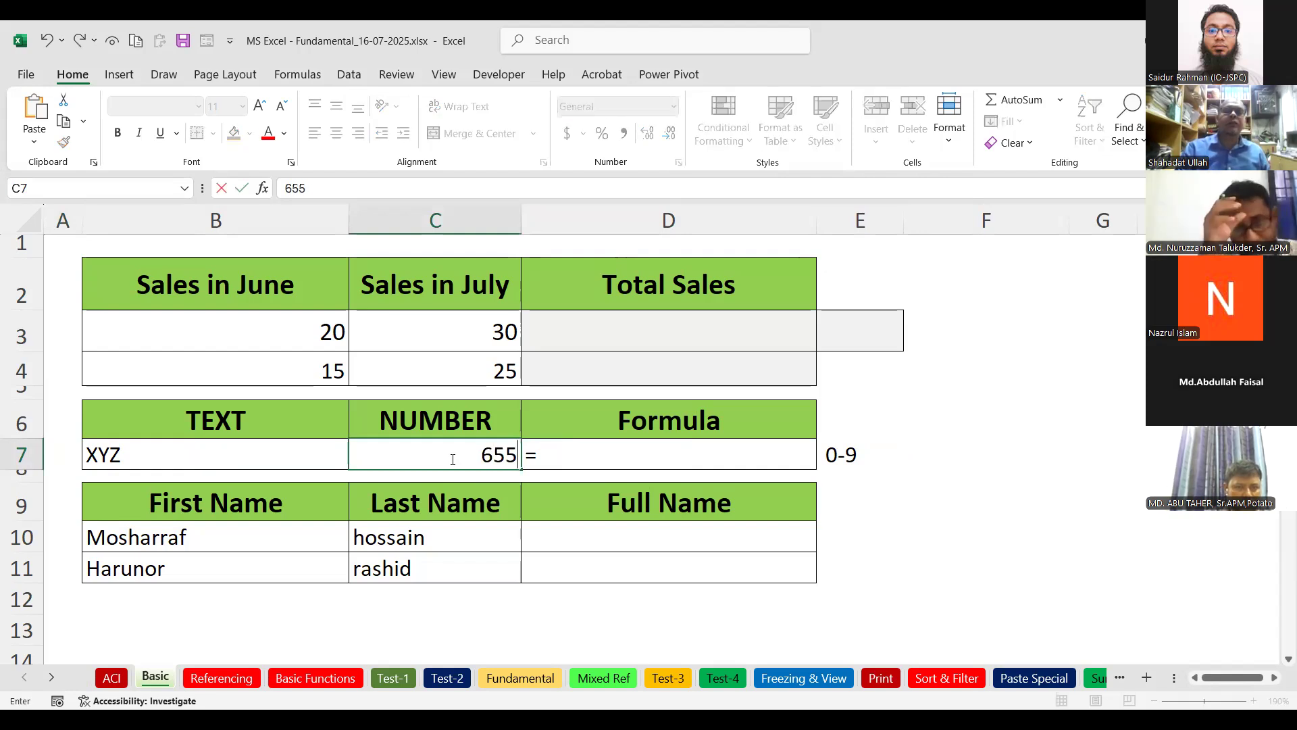
{"action": "left_click", "coordinate": [581, 465]}
{"action": "left_click", "coordinate": [472, 452]}
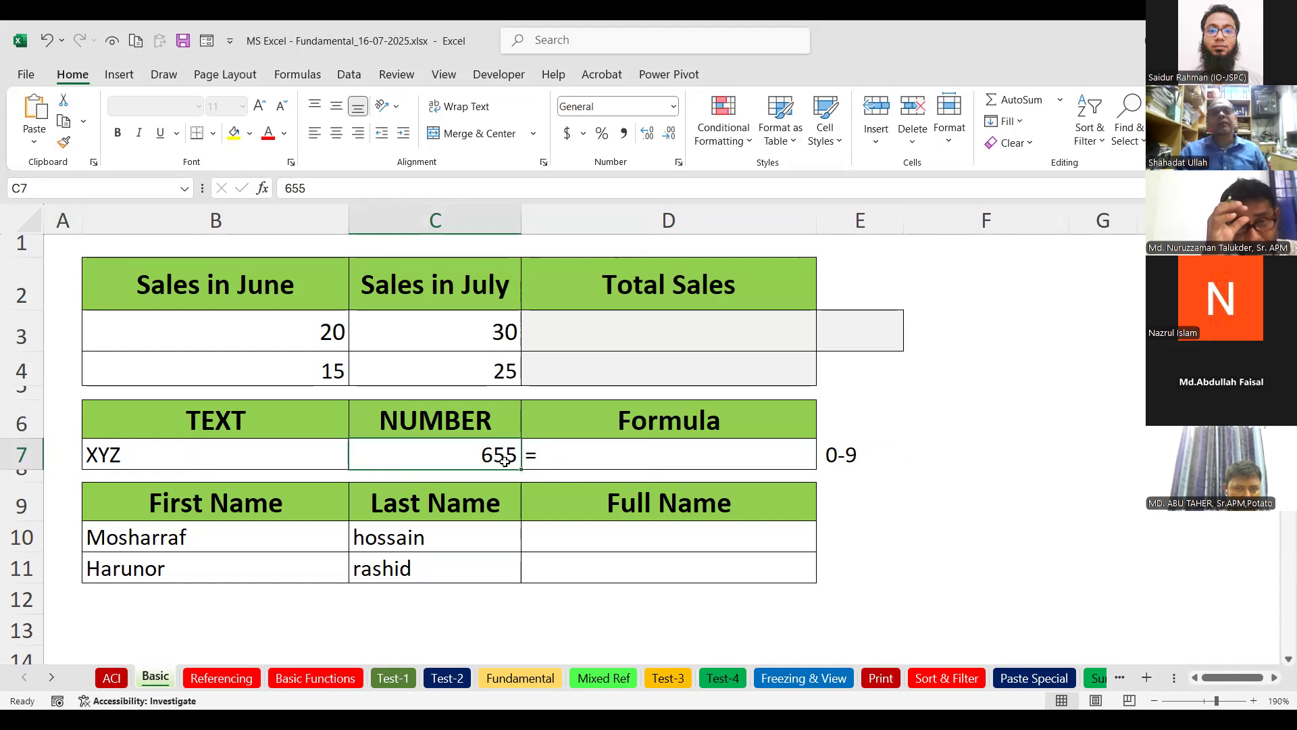
Replace XYZ in B7 with ABBC, then move along the row to D7.
{"action": "left_click", "coordinate": [306, 455]}
{"action": "type", "text": "ABBC"}
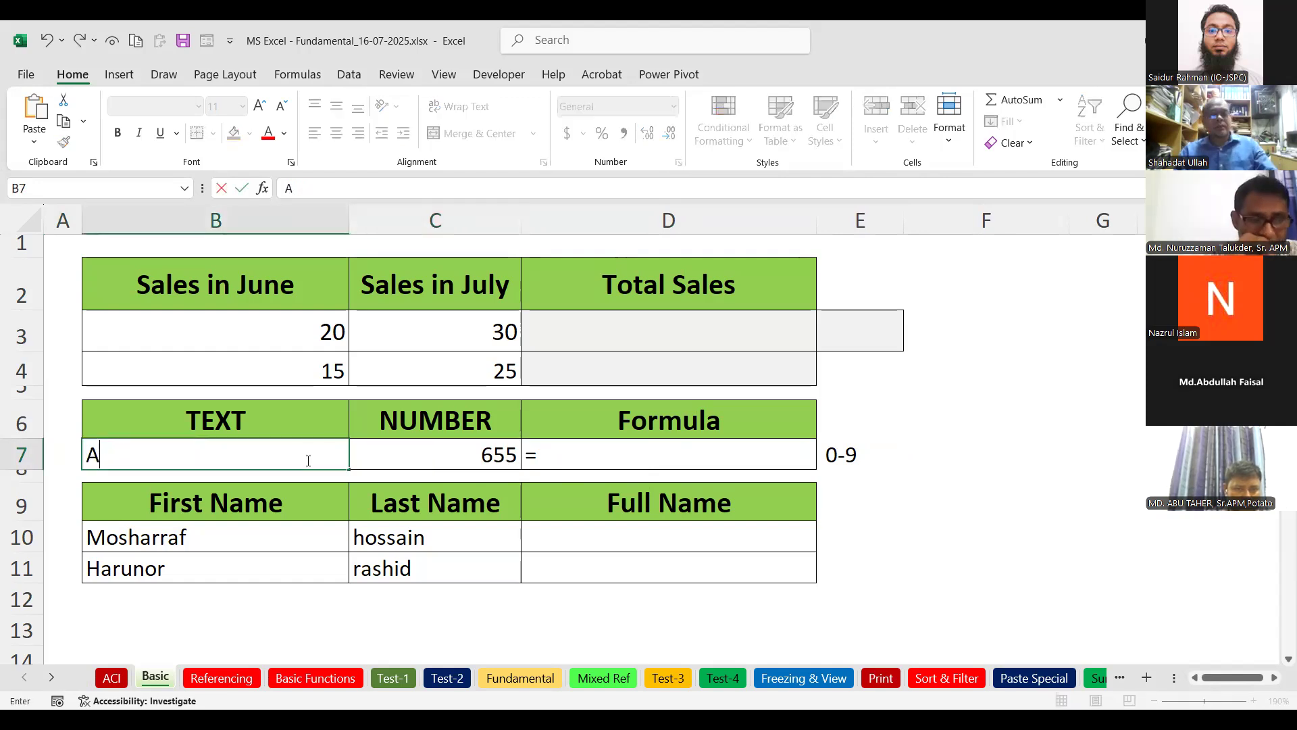
{"action": "left_click", "coordinate": [215, 492]}
{"action": "left_click", "coordinate": [202, 462]}
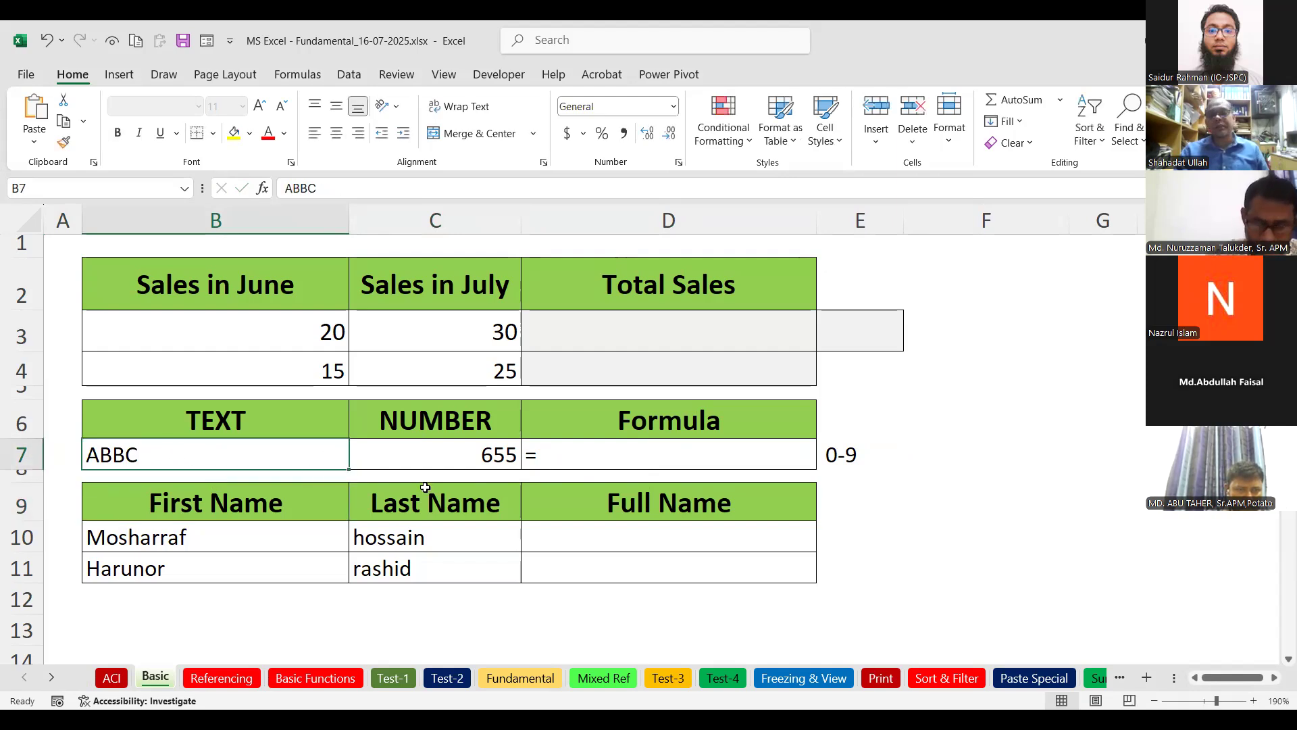
{"action": "left_click", "coordinate": [449, 423]}
{"action": "left_click", "coordinate": [318, 442]}
{"action": "left_click", "coordinate": [498, 459]}
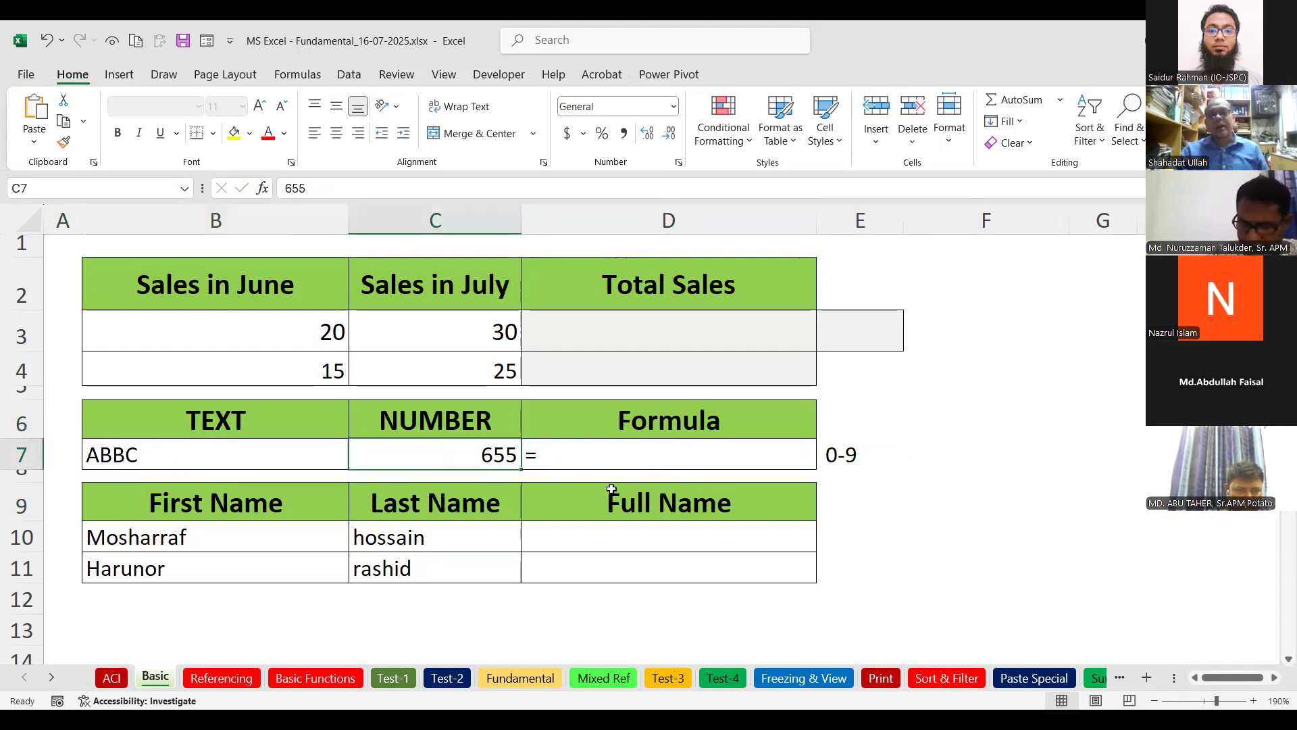
{"action": "left_click", "coordinate": [608, 459]}
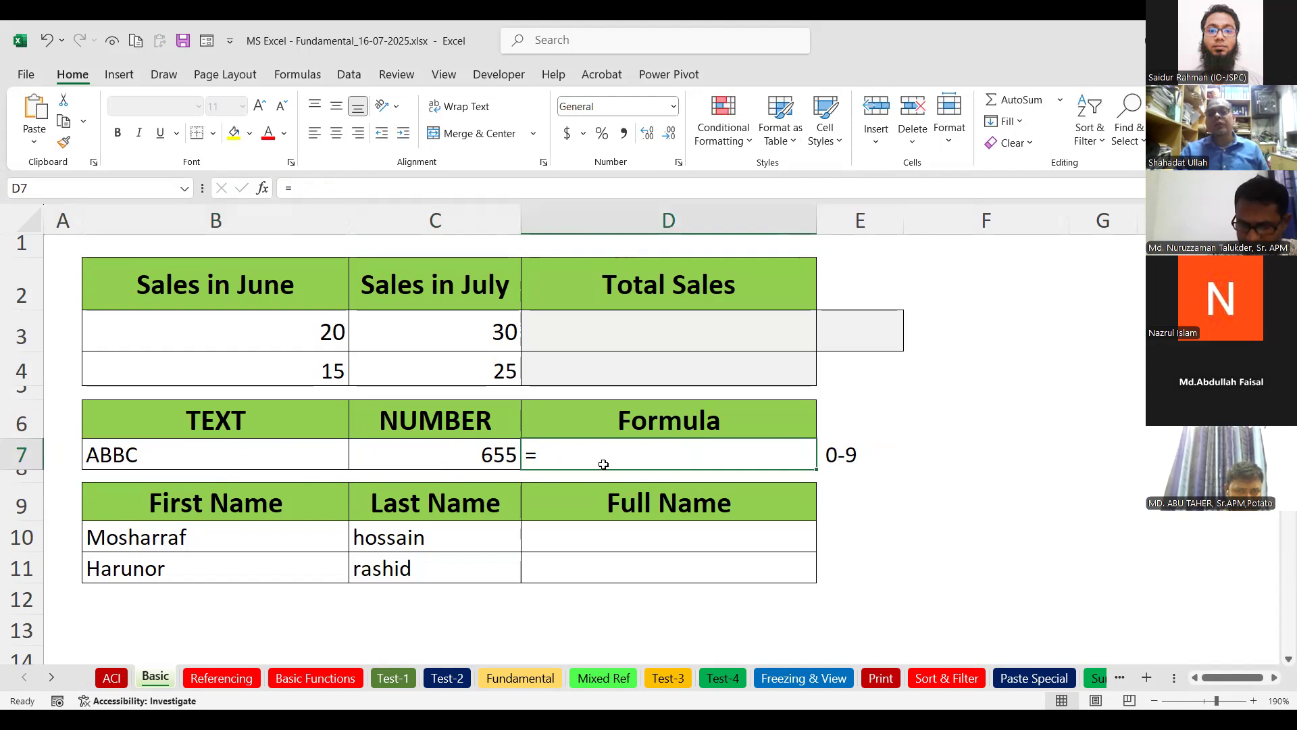
Discard the stray equals-sign entry started in D7.
{"action": "type", "text": "======"}
{"action": "key", "text": "BackSpace"}
{"action": "key", "text": "BackSpace"}
{"action": "key", "text": "BackSpace"}
{"action": "key", "text": "BackSpace"}
{"action": "key", "text": "BackSpace"}
{"action": "key", "text": "BackSpace"}
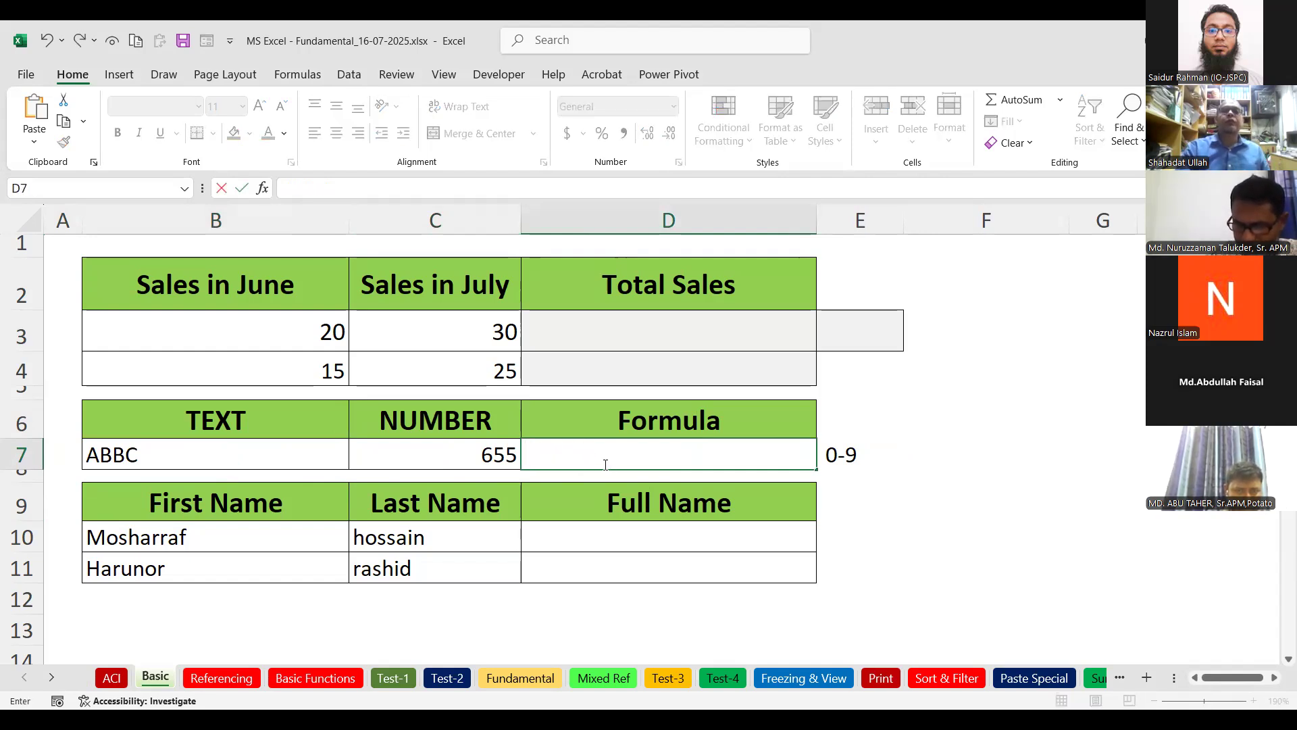
{"action": "type", "text": "="}
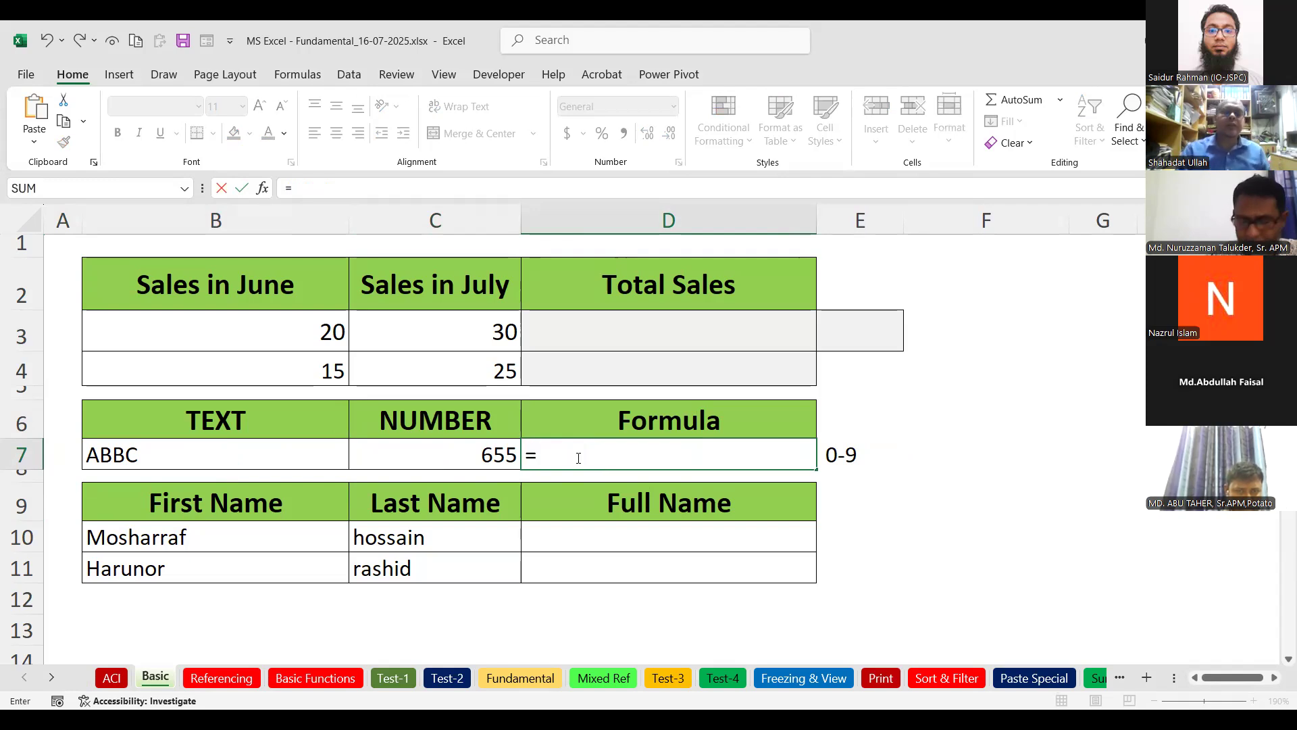
{"action": "left_click", "coordinate": [604, 329]}
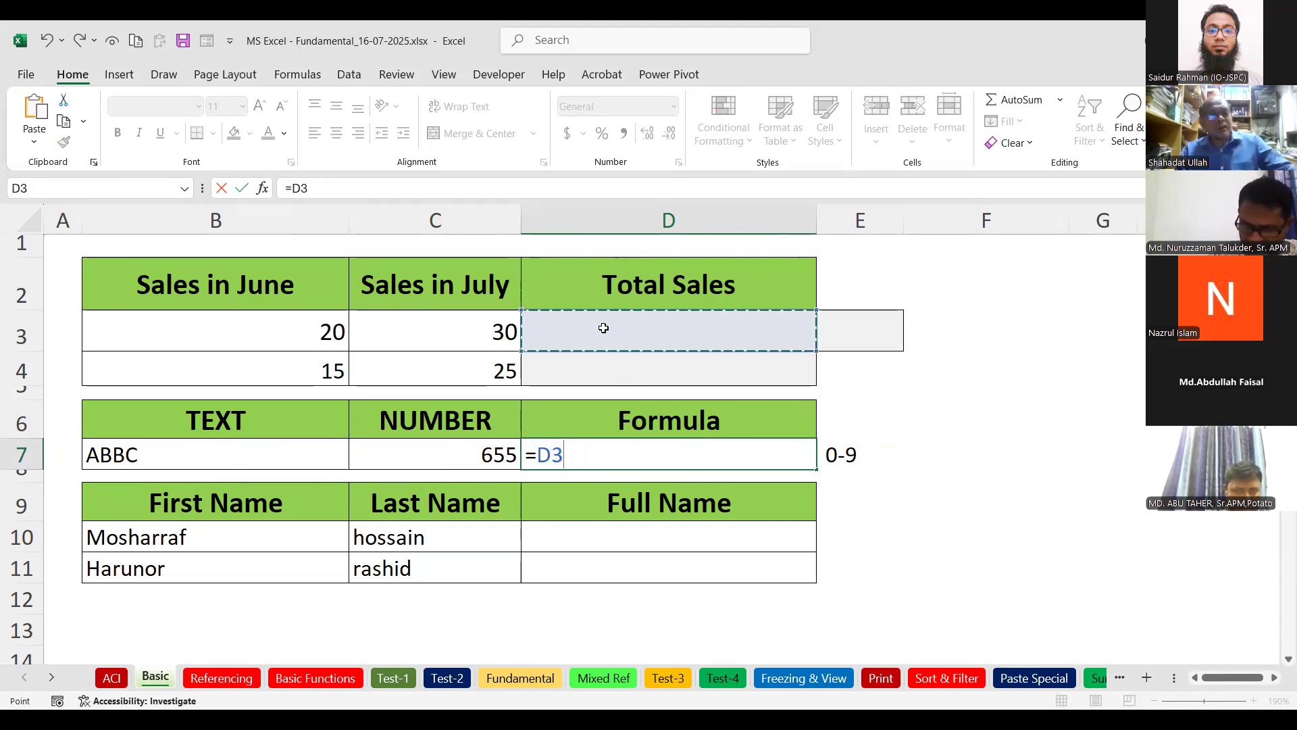
{"action": "key", "text": "Escape"}
Enter =B3+C3 in D3 to total June and July sales, showing 50.
{"action": "left_click", "coordinate": [603, 328]}
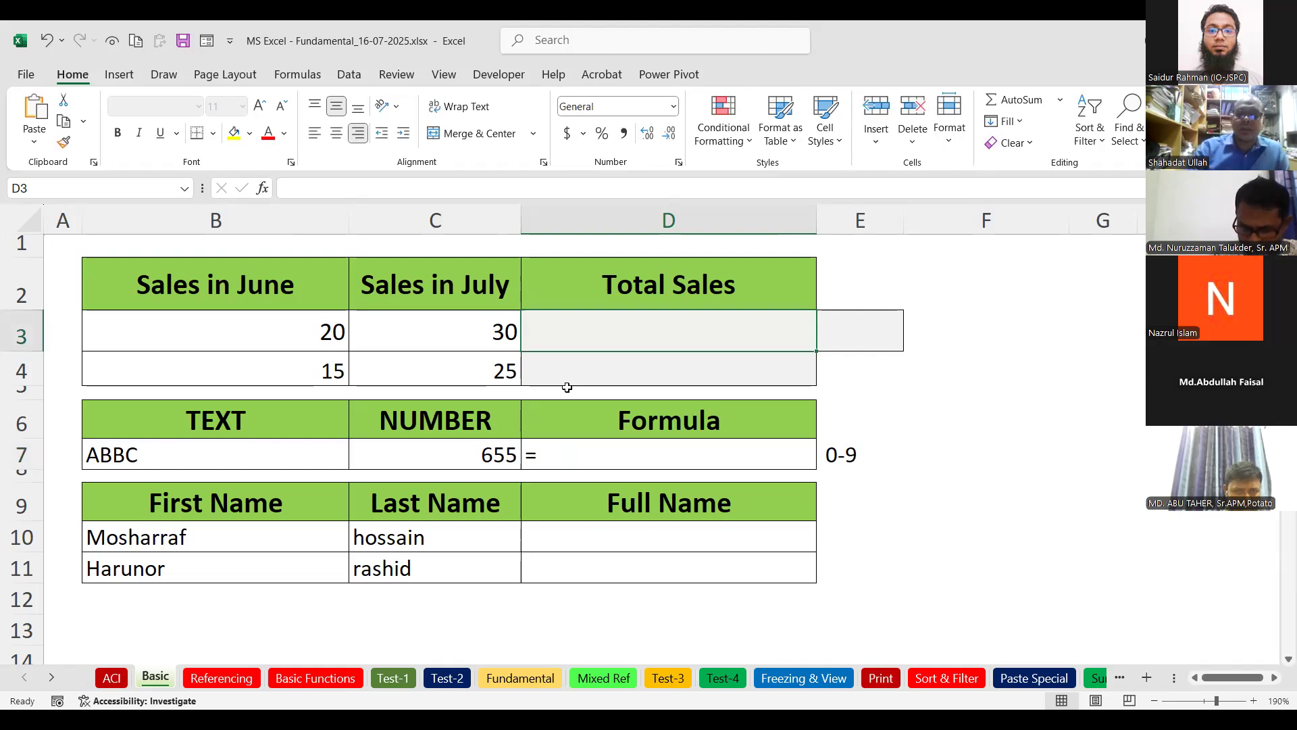
{"action": "type", "text": "="}
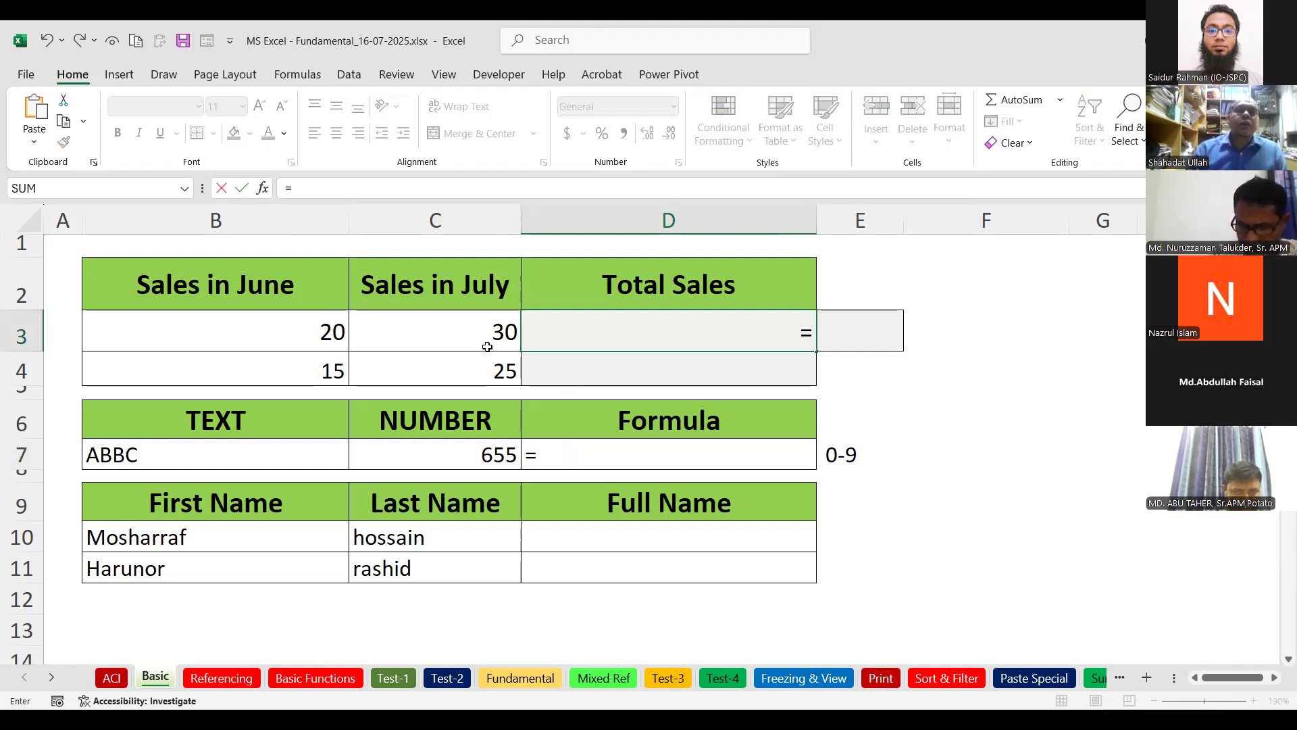
{"action": "left_click", "coordinate": [338, 329]}
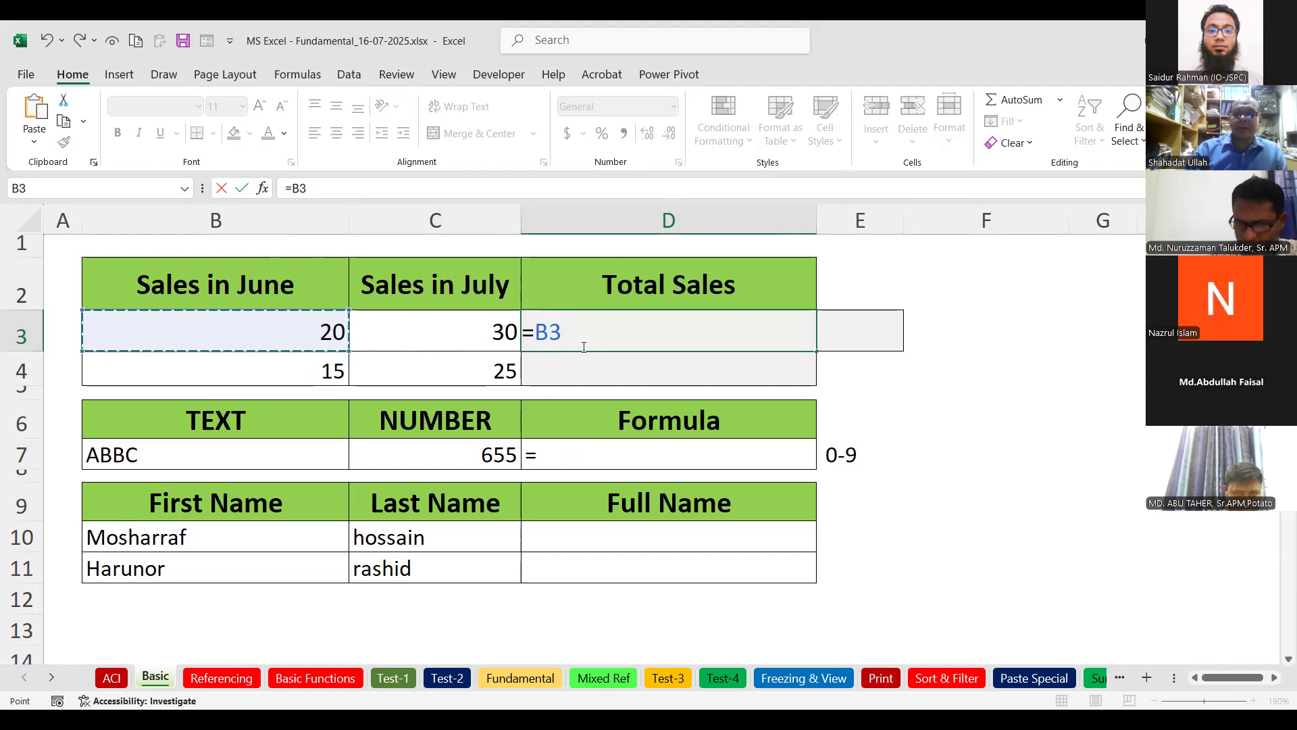
{"action": "type", "text": "+"}
{"action": "left_click", "coordinate": [515, 331]}
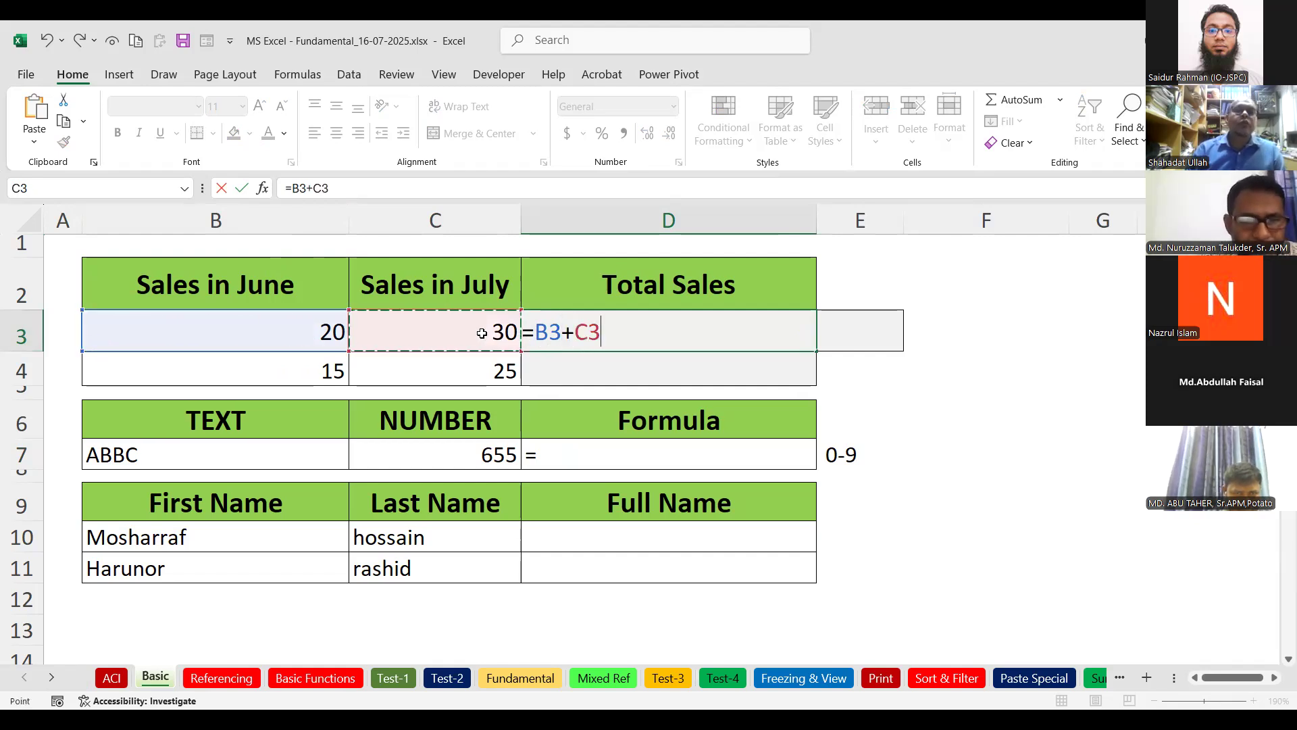
{"action": "key", "text": "Return"}
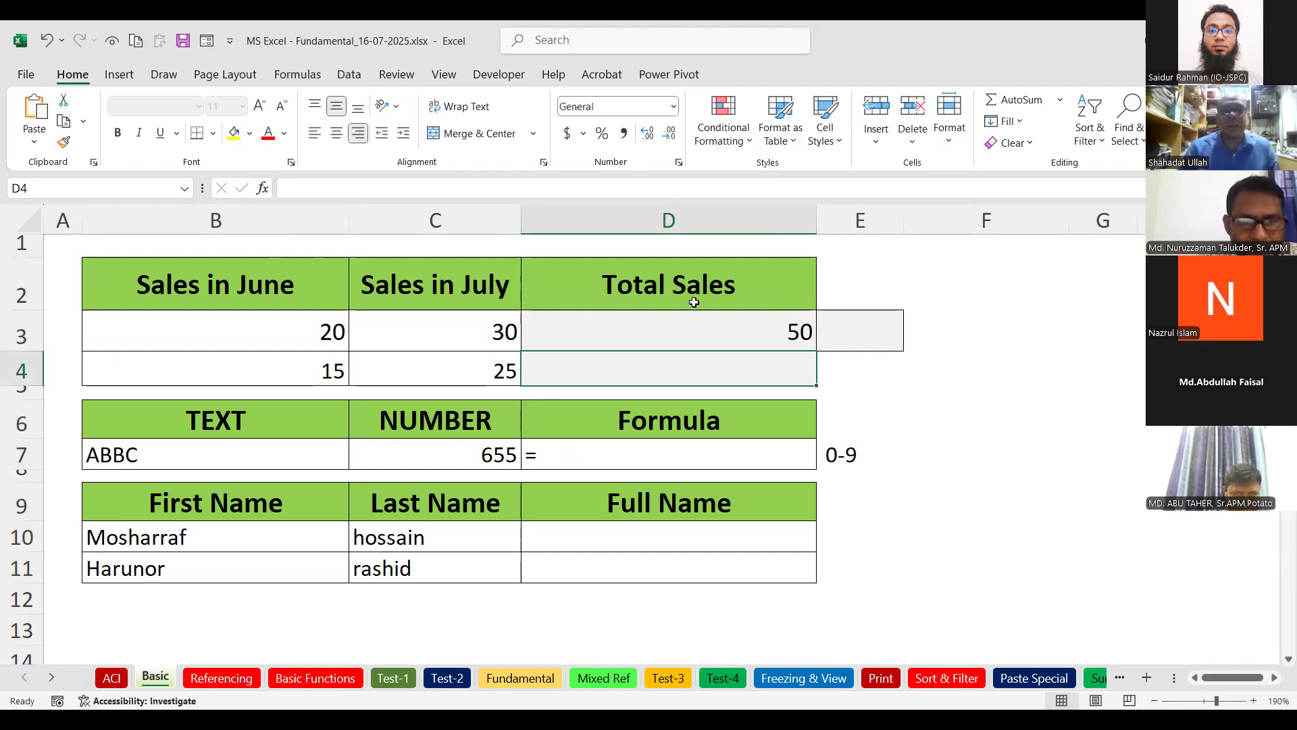
{"action": "left_click", "coordinate": [740, 327]}
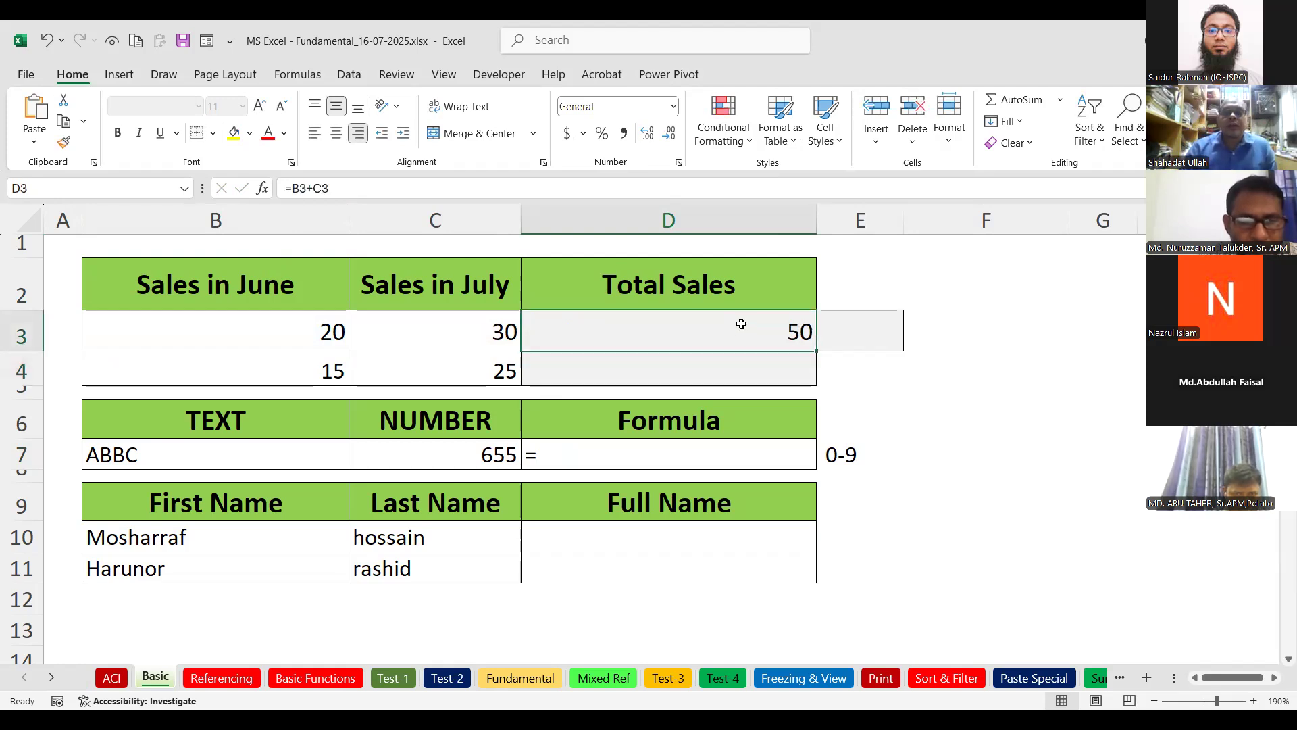
{"action": "double_click", "coordinate": [740, 326]}
{"action": "left_click", "coordinate": [538, 341]}
{"action": "key", "text": "BackSpace"}
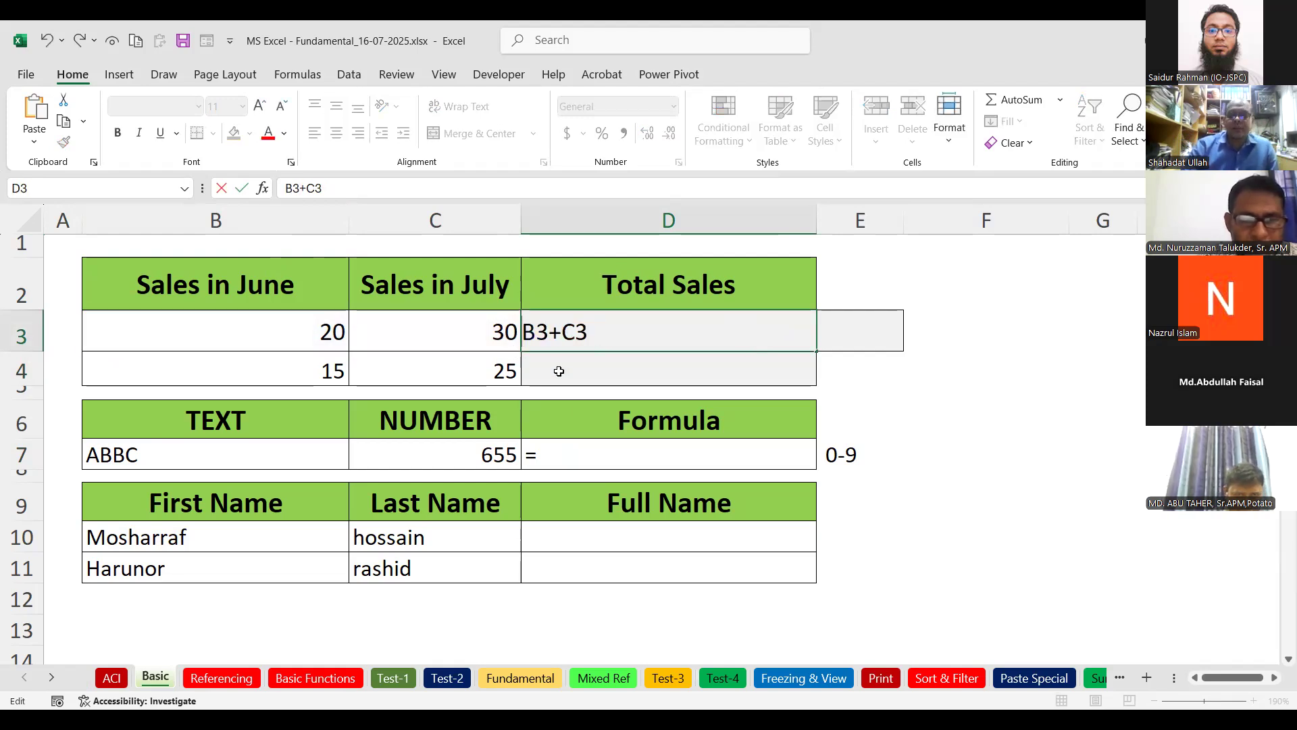
{"action": "key", "text": "Return"}
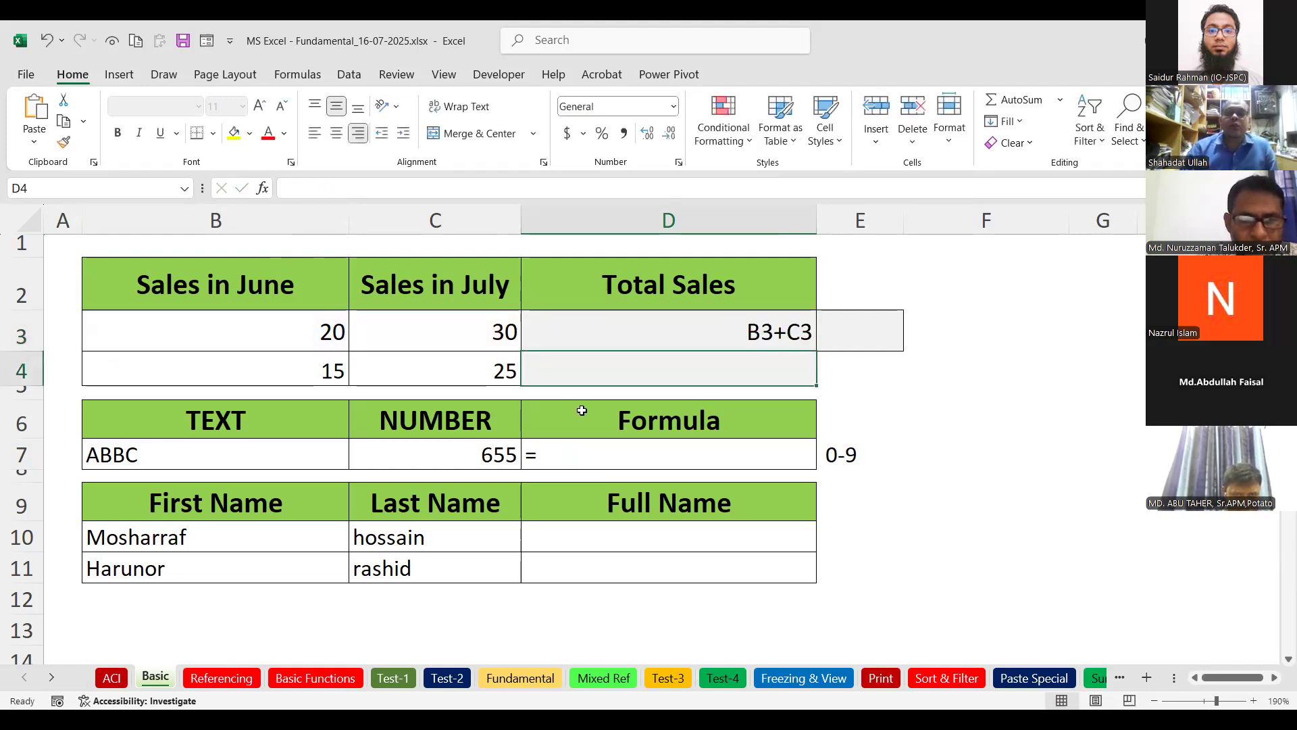
{"action": "double_click", "coordinate": [754, 335]}
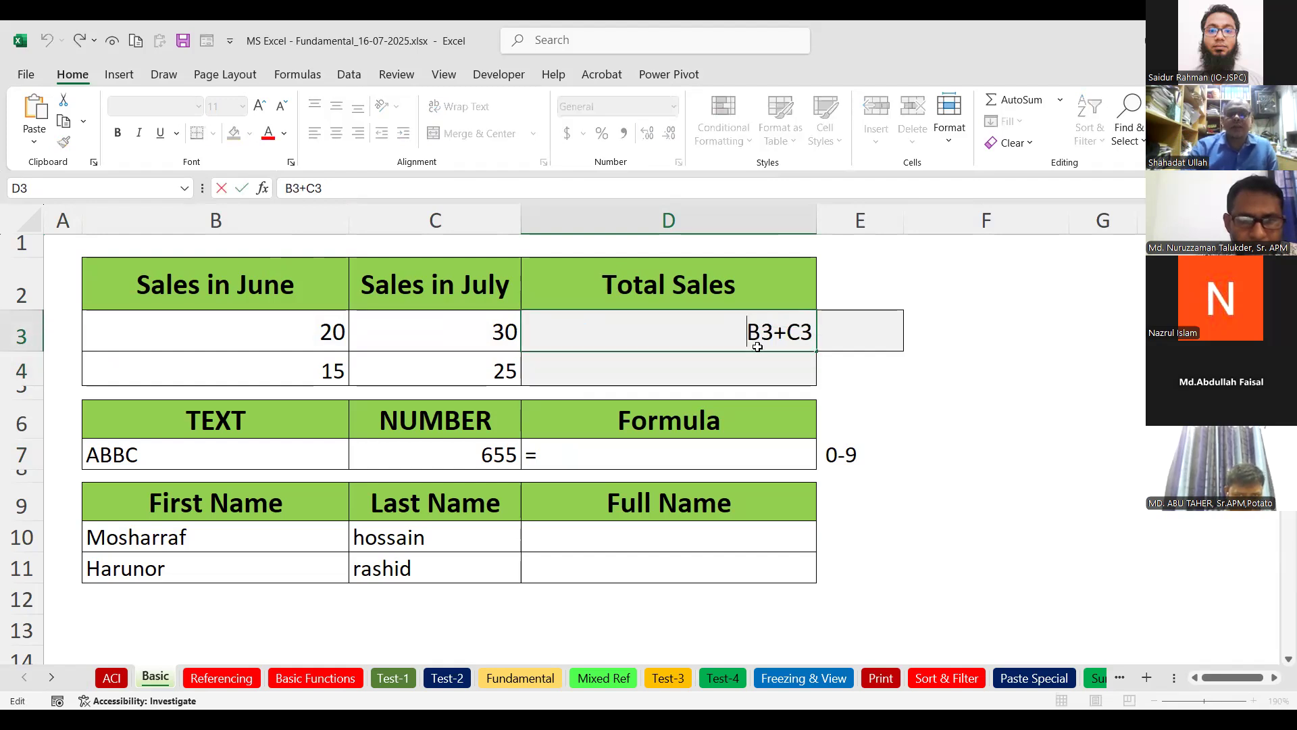
{"action": "type", "text": "="}
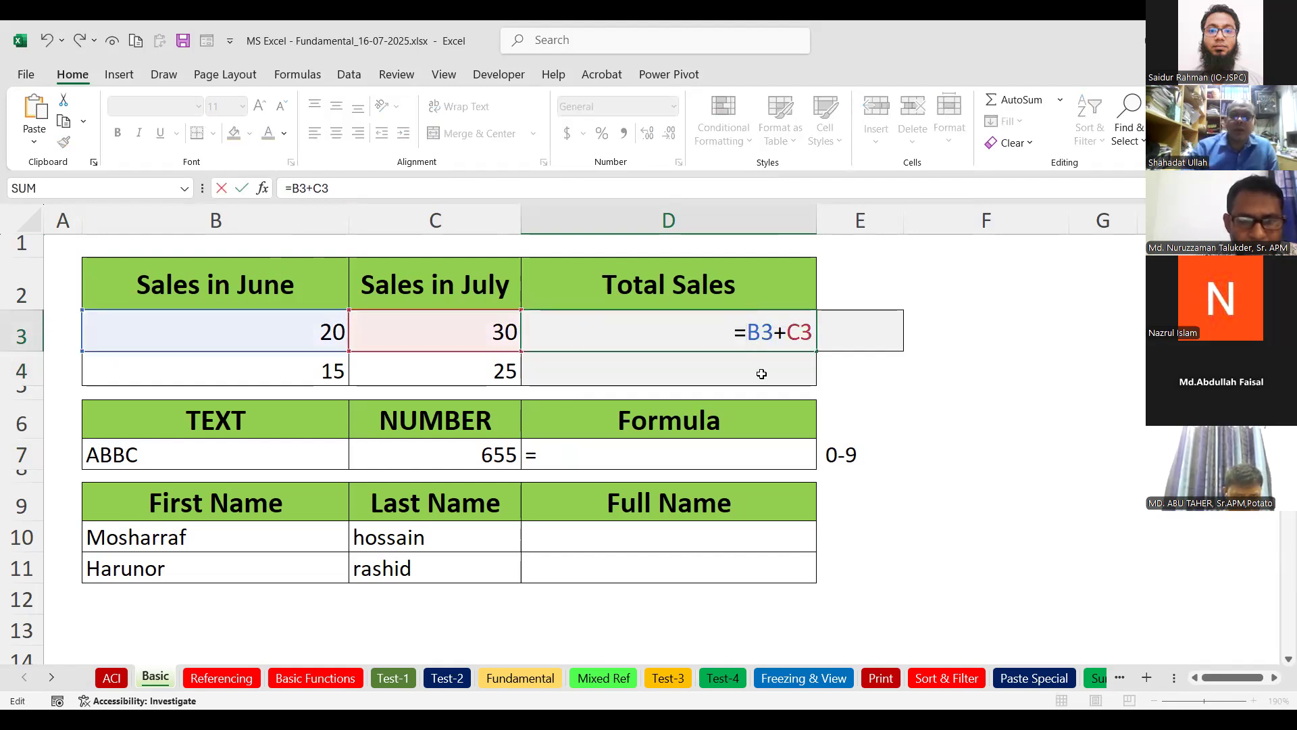
{"action": "key", "text": "Return"}
{"action": "left_click", "coordinate": [792, 333]}
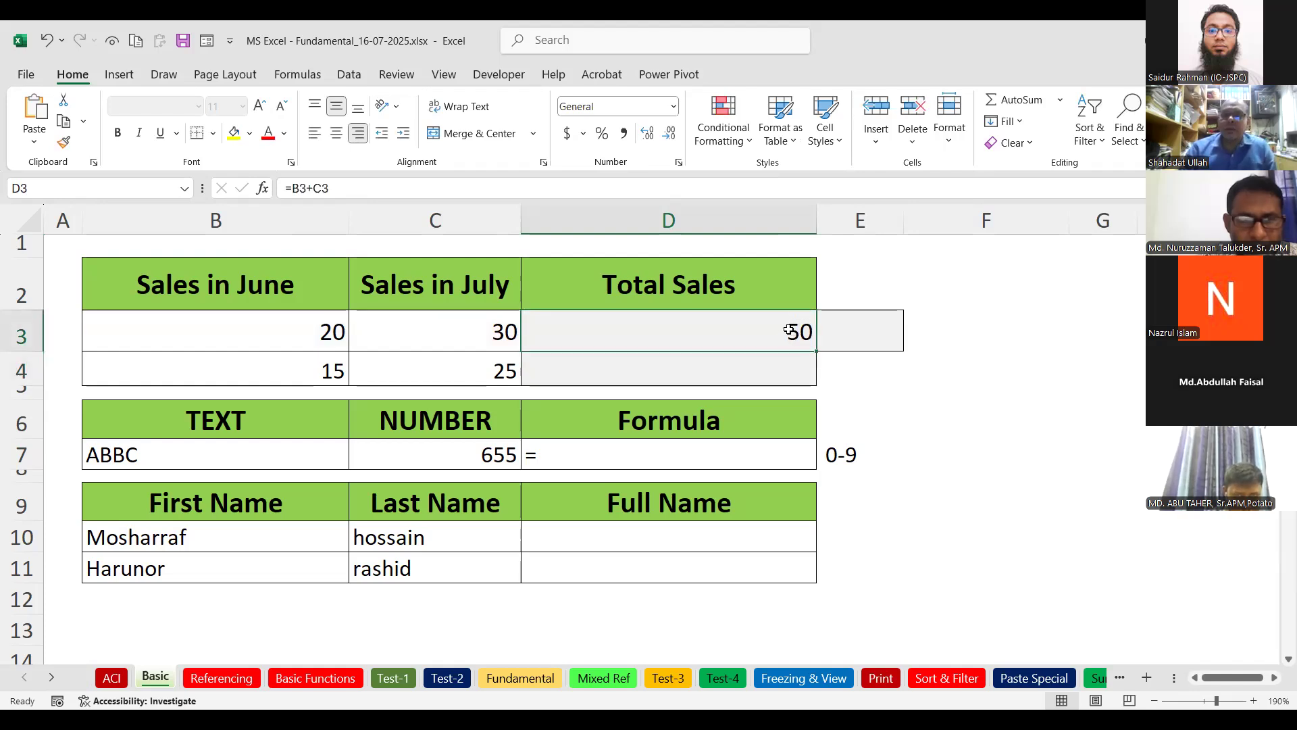
{"action": "left_click", "coordinate": [683, 530]}
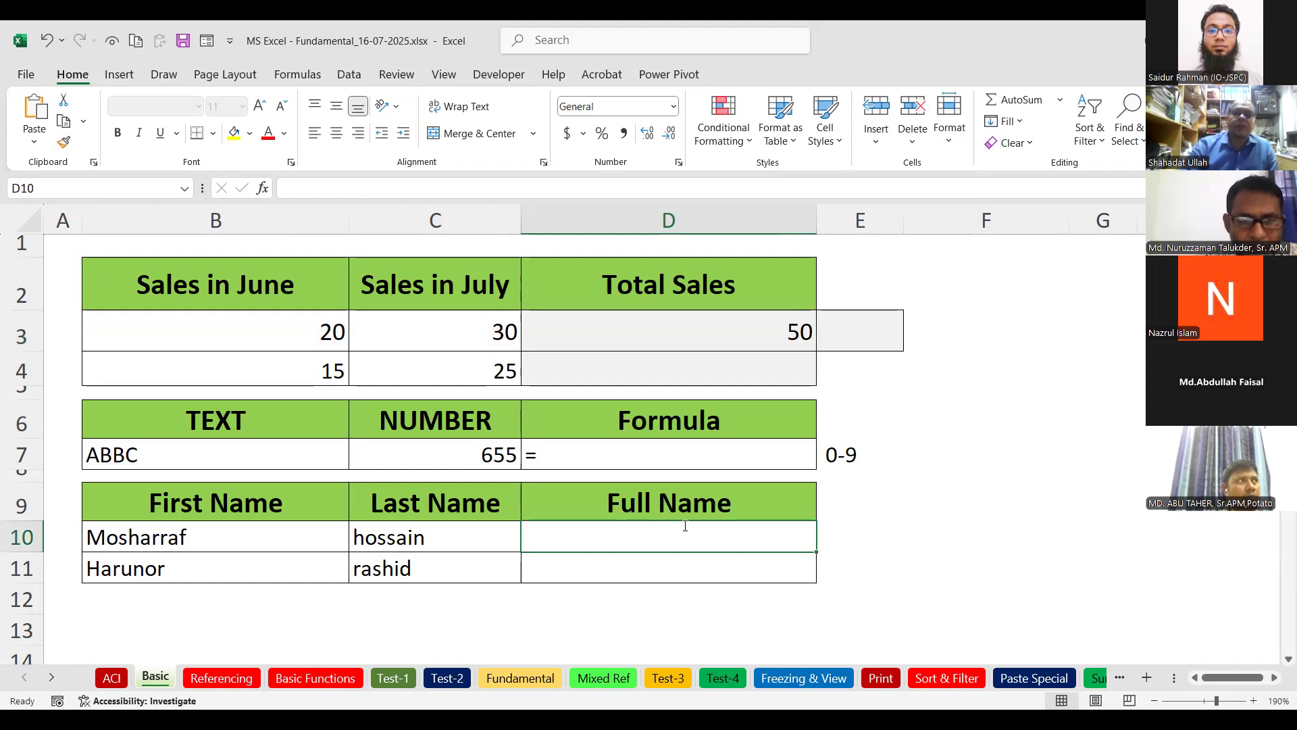
{"action": "type", "text": "="}
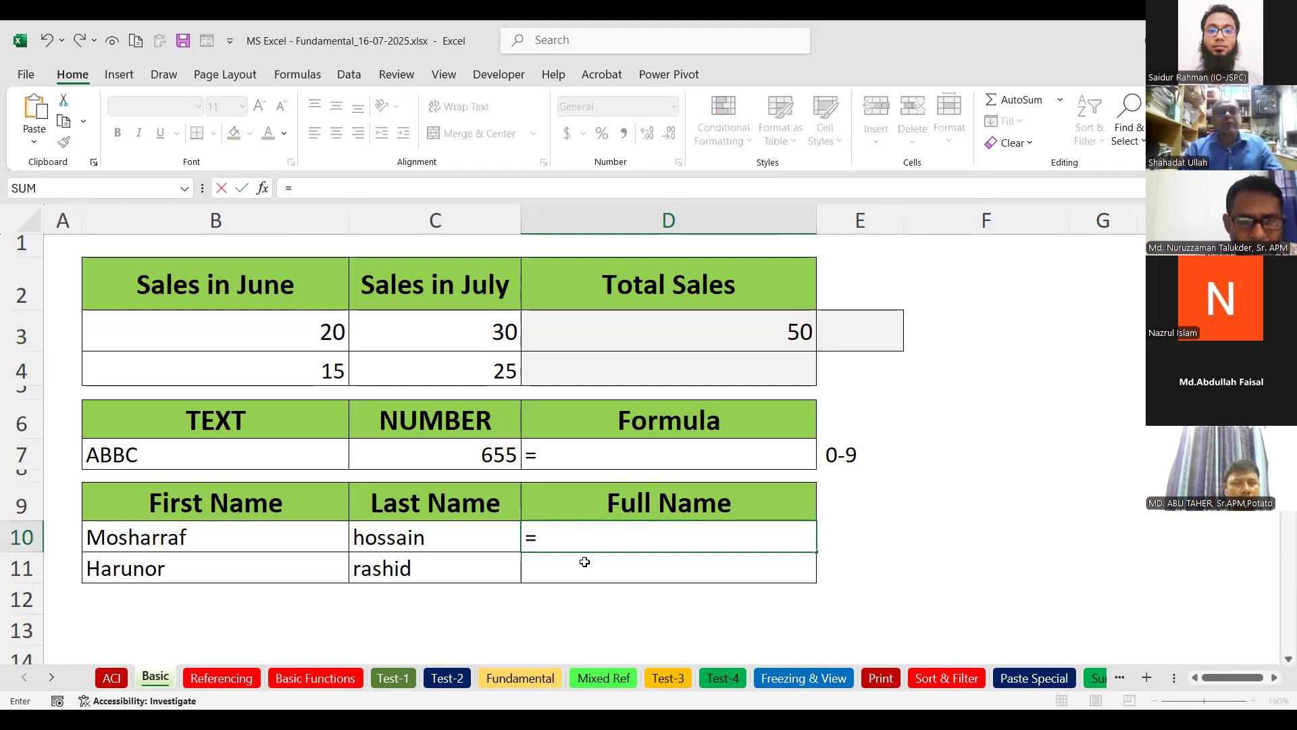
Join the first and last names in D10 with the formula =B10&C10.
{"action": "left_click", "coordinate": [269, 533]}
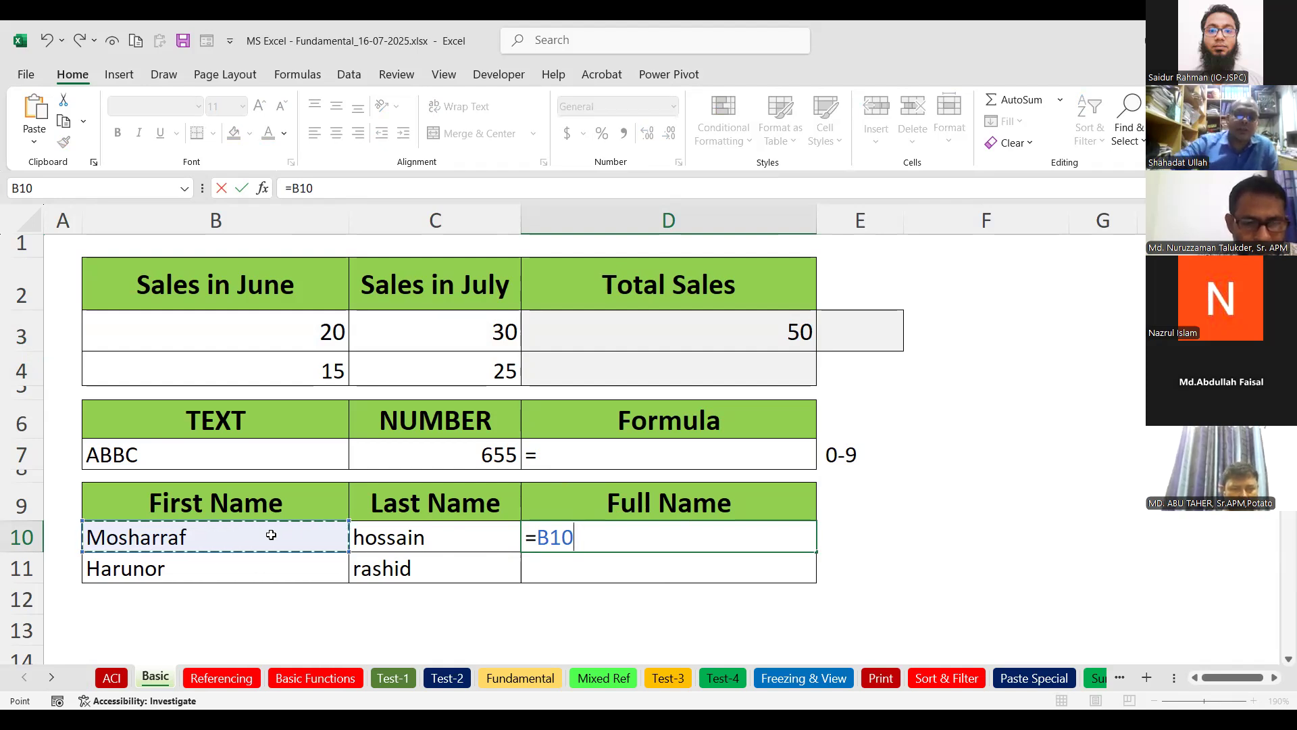
{"action": "type", "text": "&"}
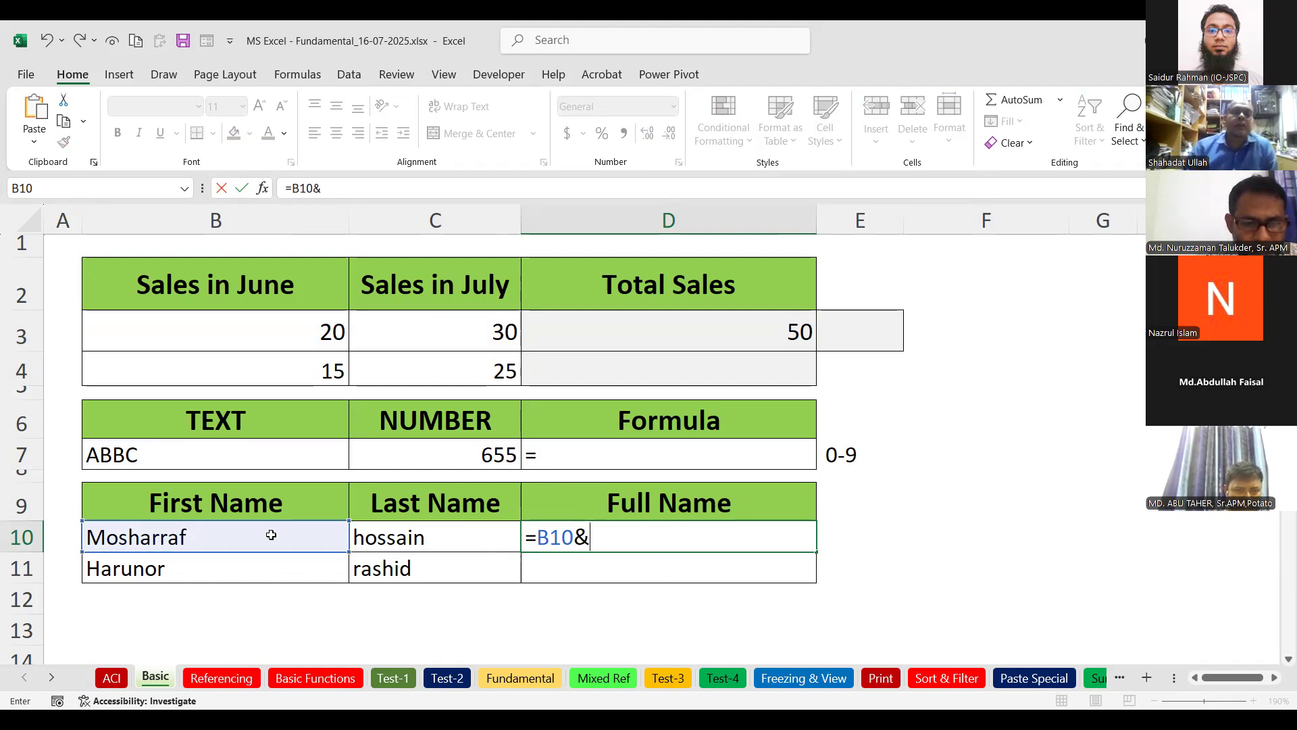
{"action": "left_click", "coordinate": [369, 549]}
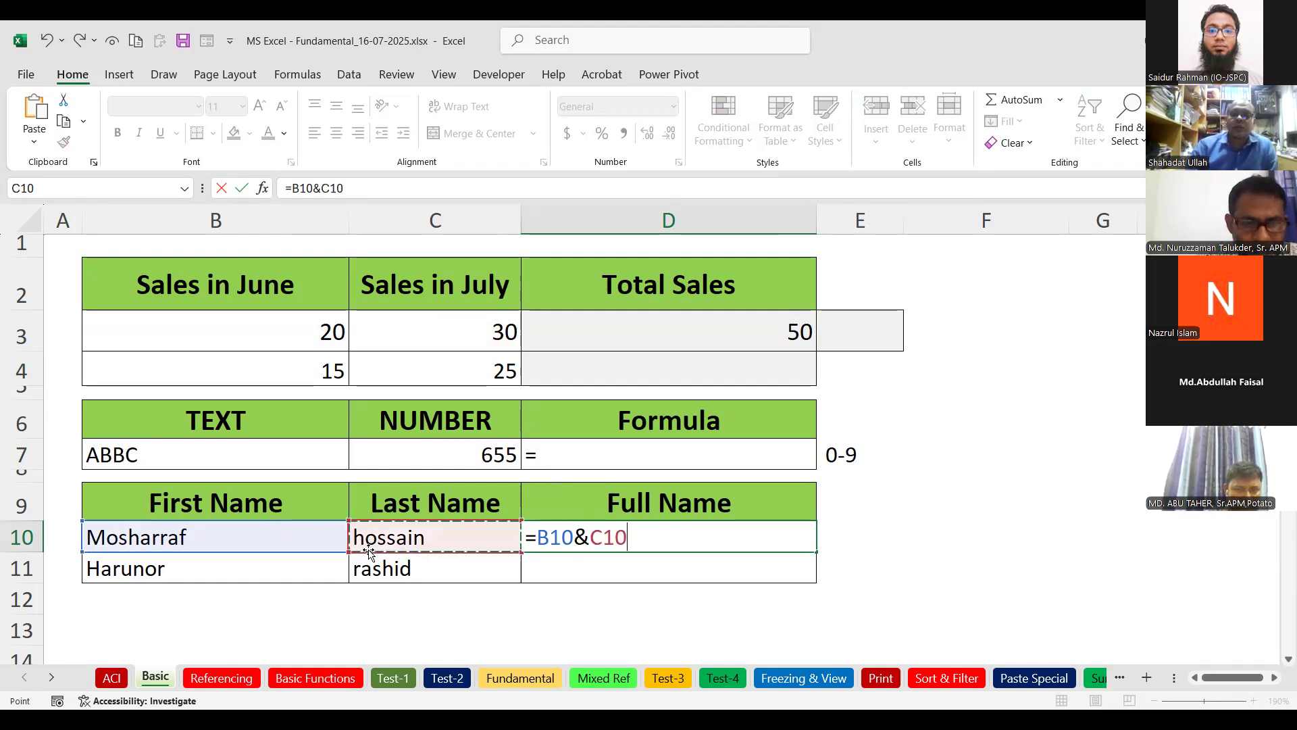
{"action": "key", "text": "Return"}
{"action": "left_click", "coordinate": [709, 541]}
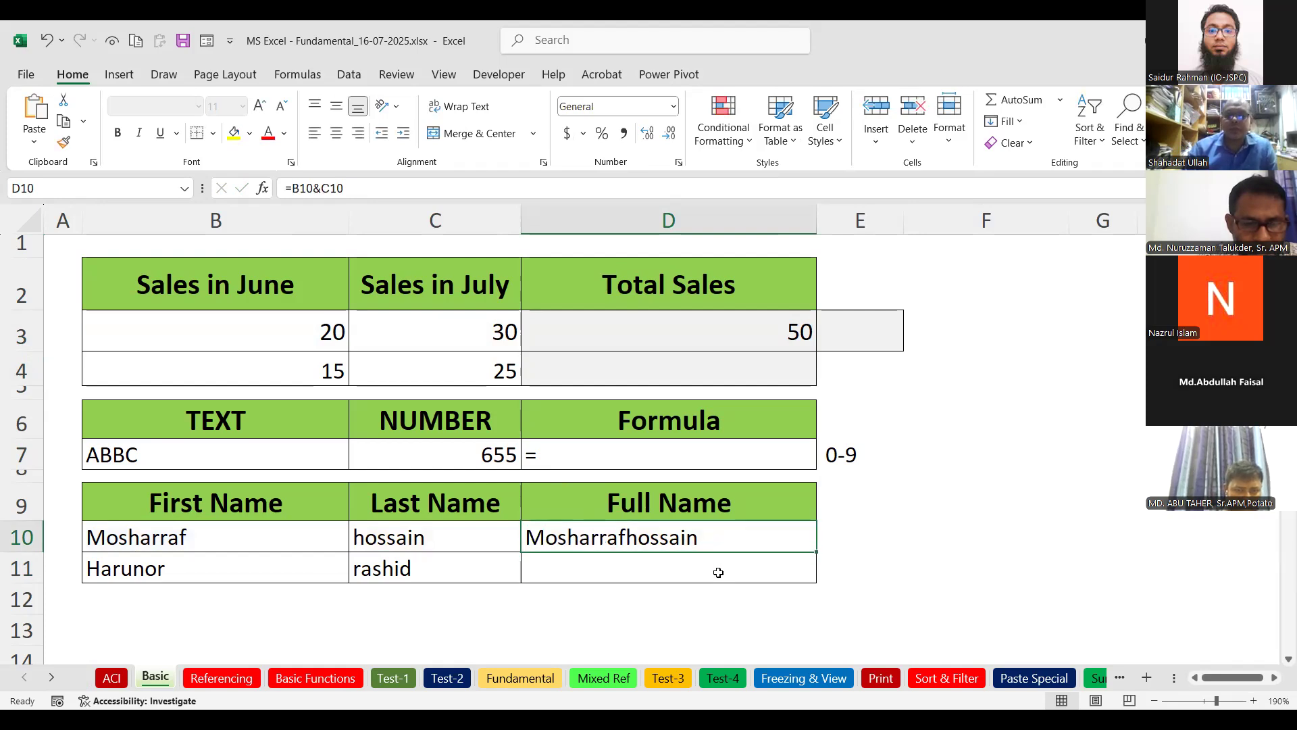
Reopen and reconfirm the Total Sales formula in D3 and the Full Name formula in D10.
{"action": "left_click", "coordinate": [725, 327]}
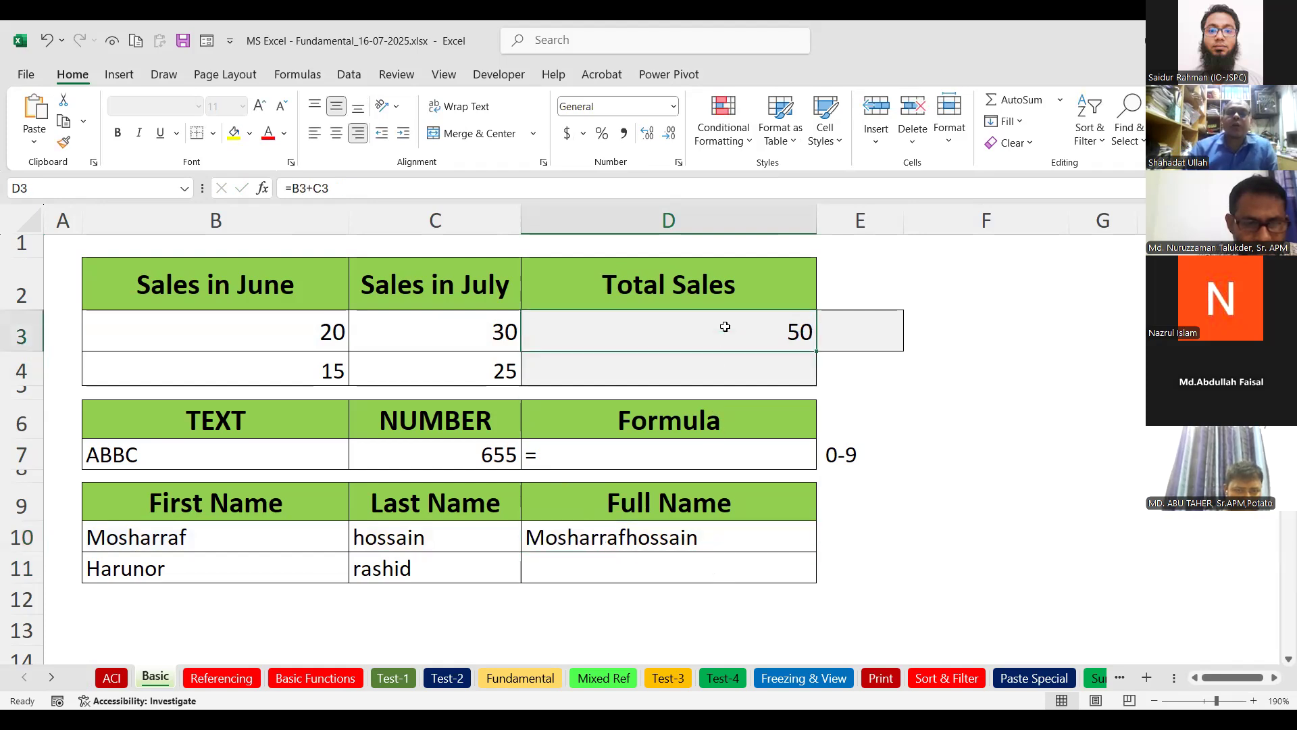
{"action": "double_click", "coordinate": [730, 321]}
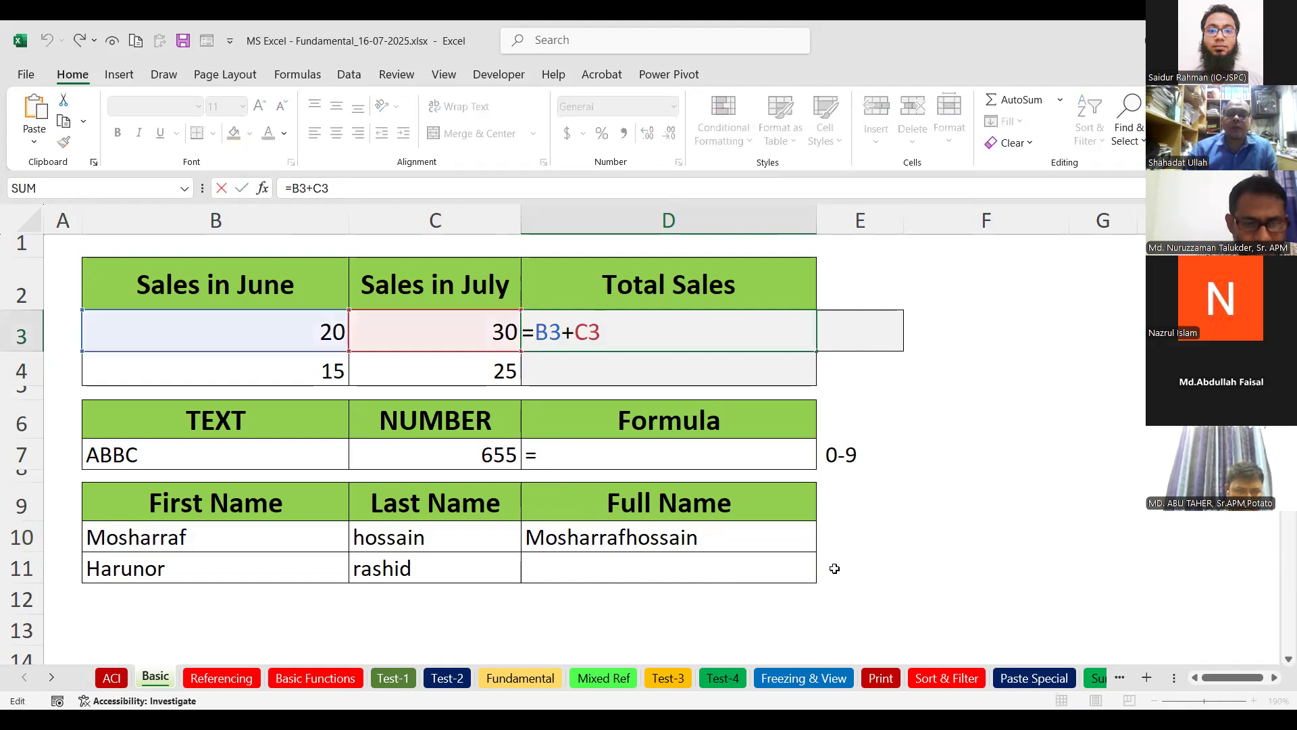
{"action": "key", "text": "Return"}
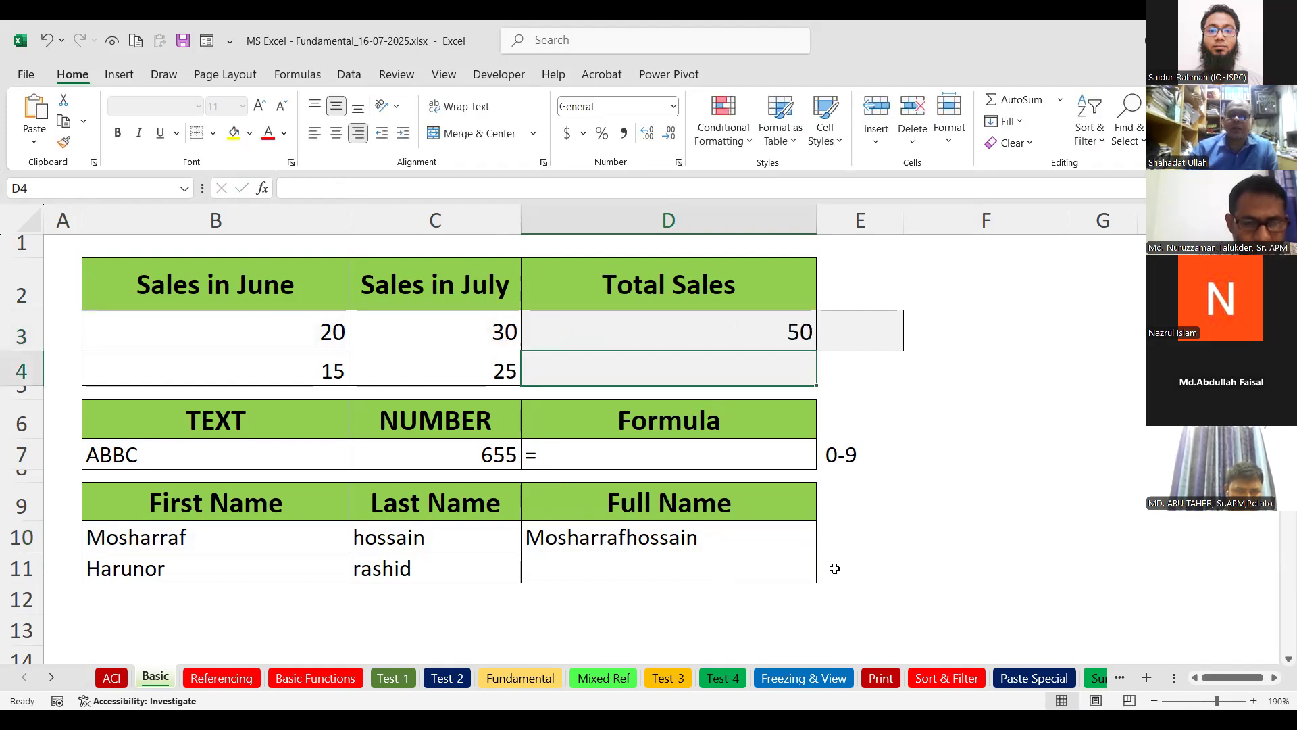
{"action": "double_click", "coordinate": [758, 536]}
{"action": "key", "text": "Return"}
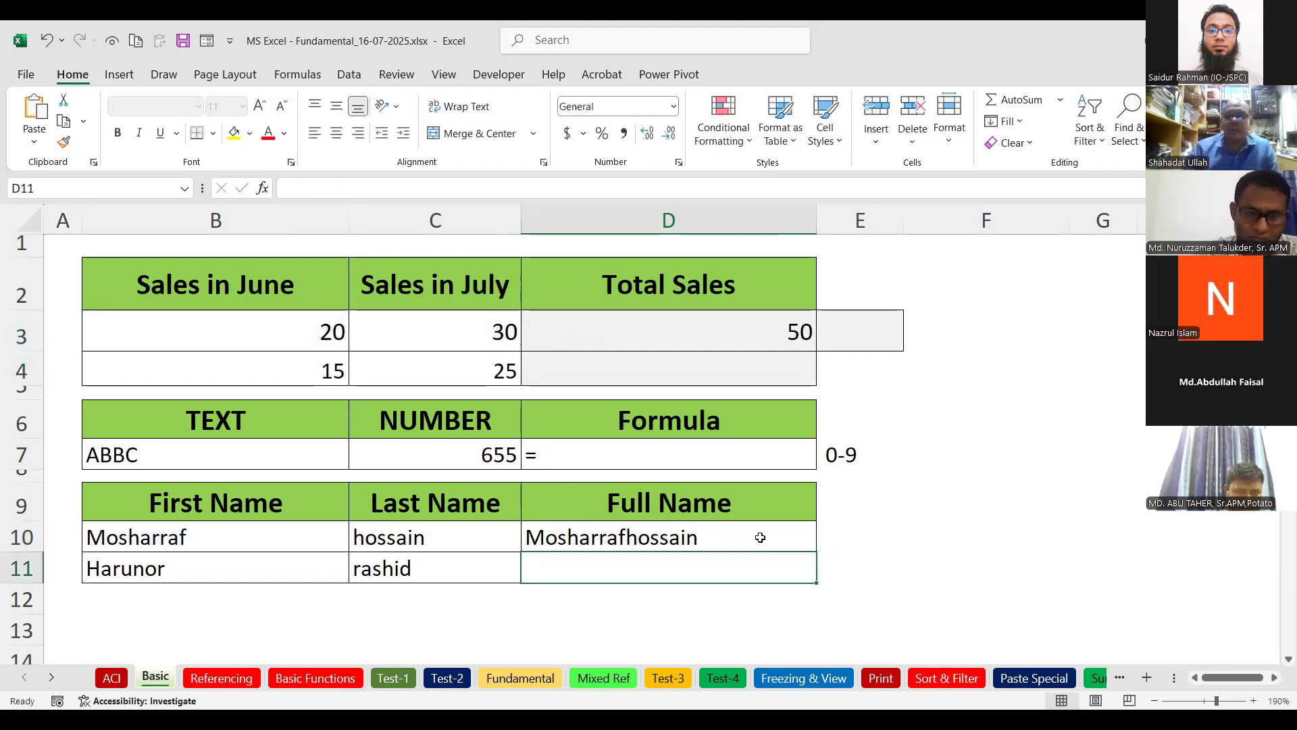
Review the 0-9 note in E7 and re-show the cell references of D3 and D10.
{"action": "left_click", "coordinate": [829, 462]}
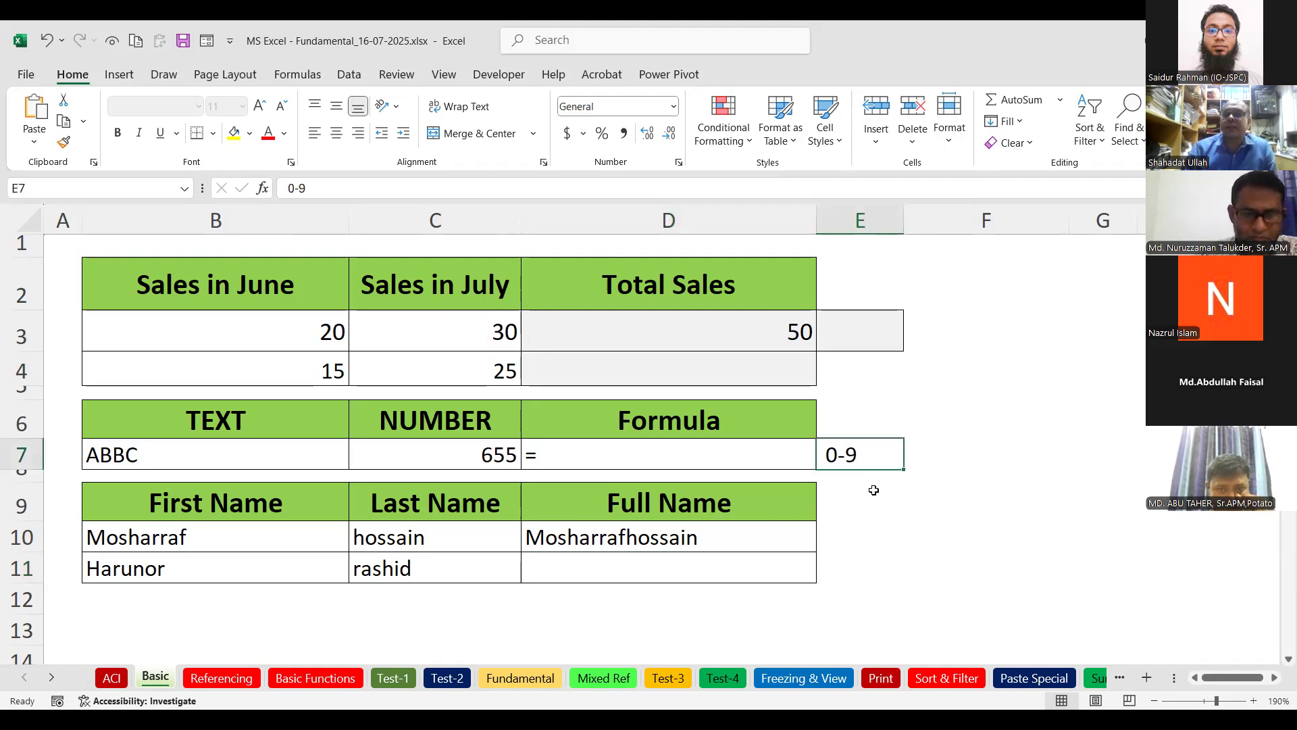
{"action": "left_click", "coordinate": [736, 530]}
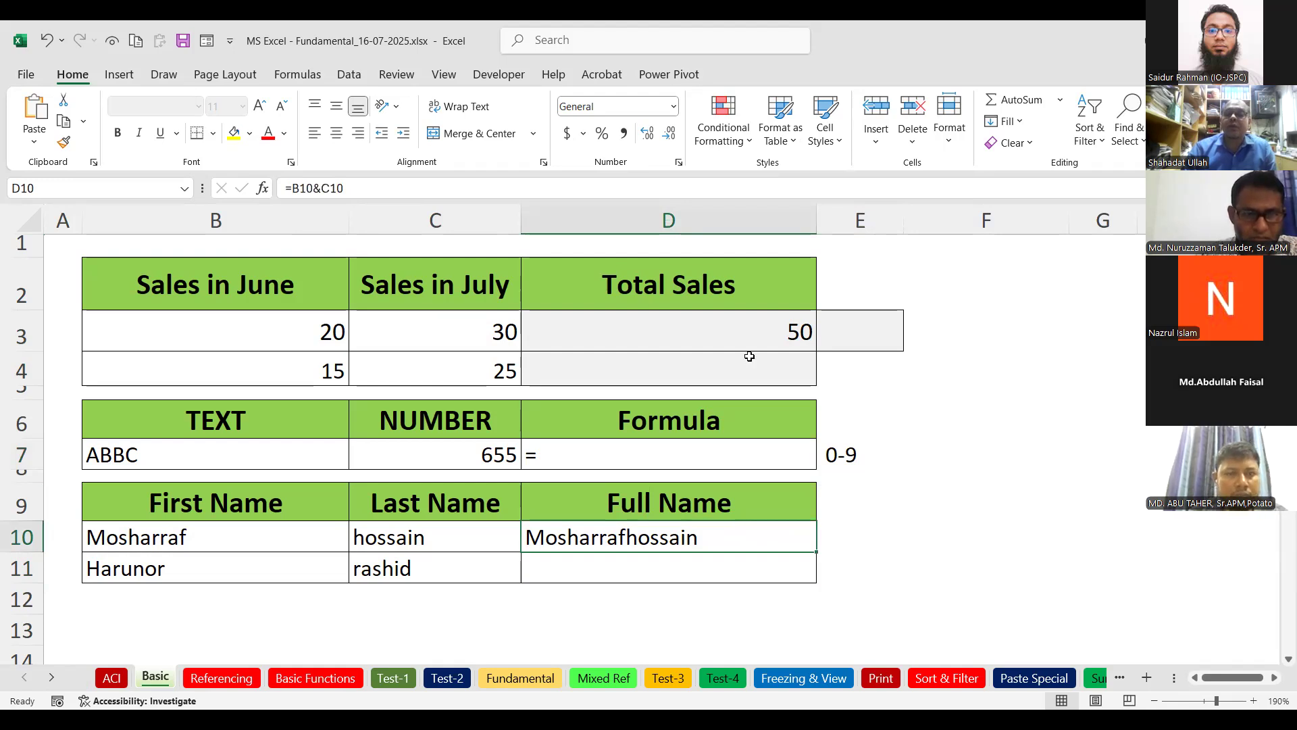
{"action": "left_click", "coordinate": [749, 334]}
{"action": "double_click", "coordinate": [749, 334]}
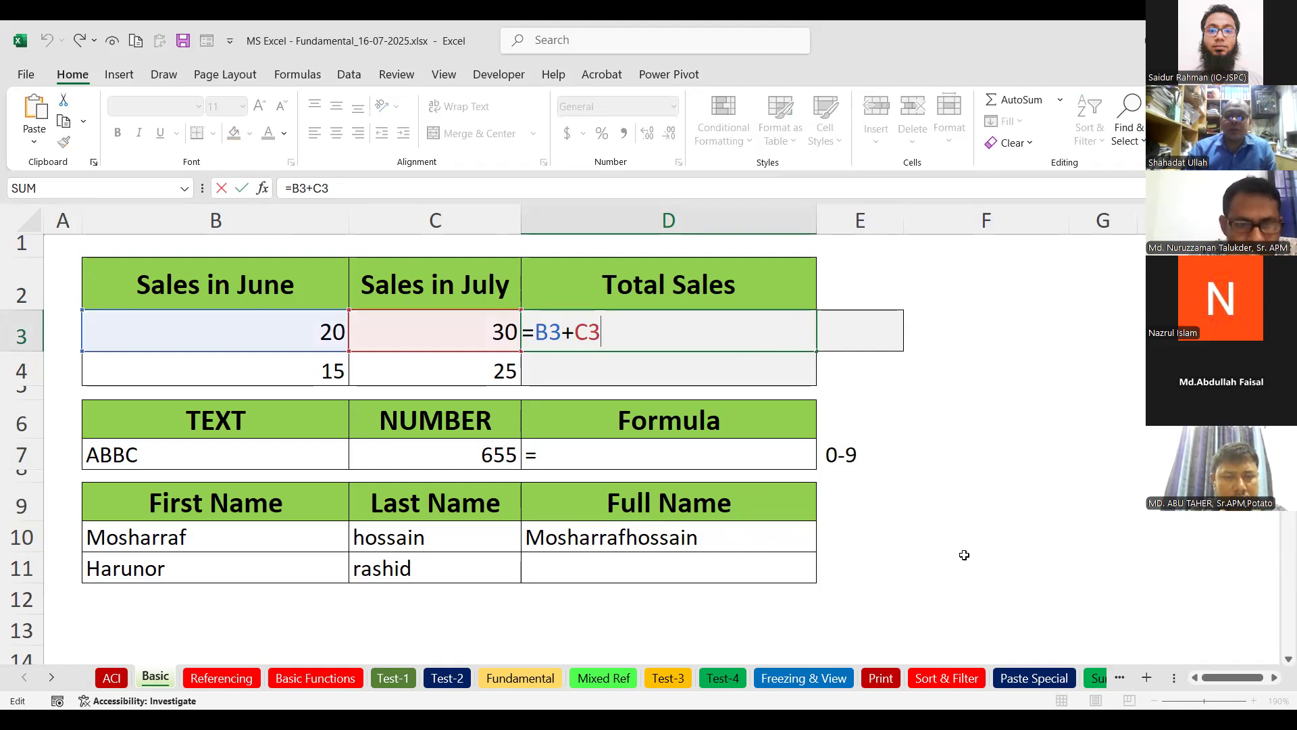
{"action": "key", "text": "Return"}
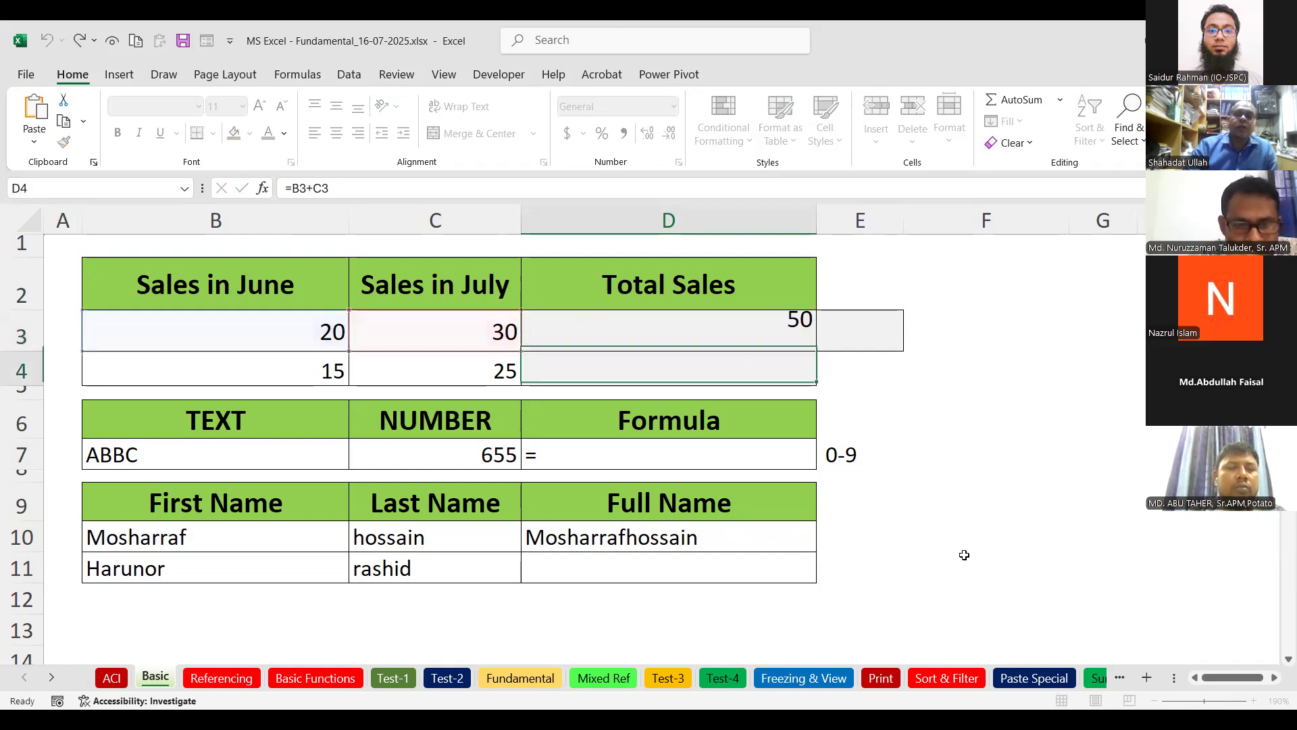
{"action": "double_click", "coordinate": [752, 536]}
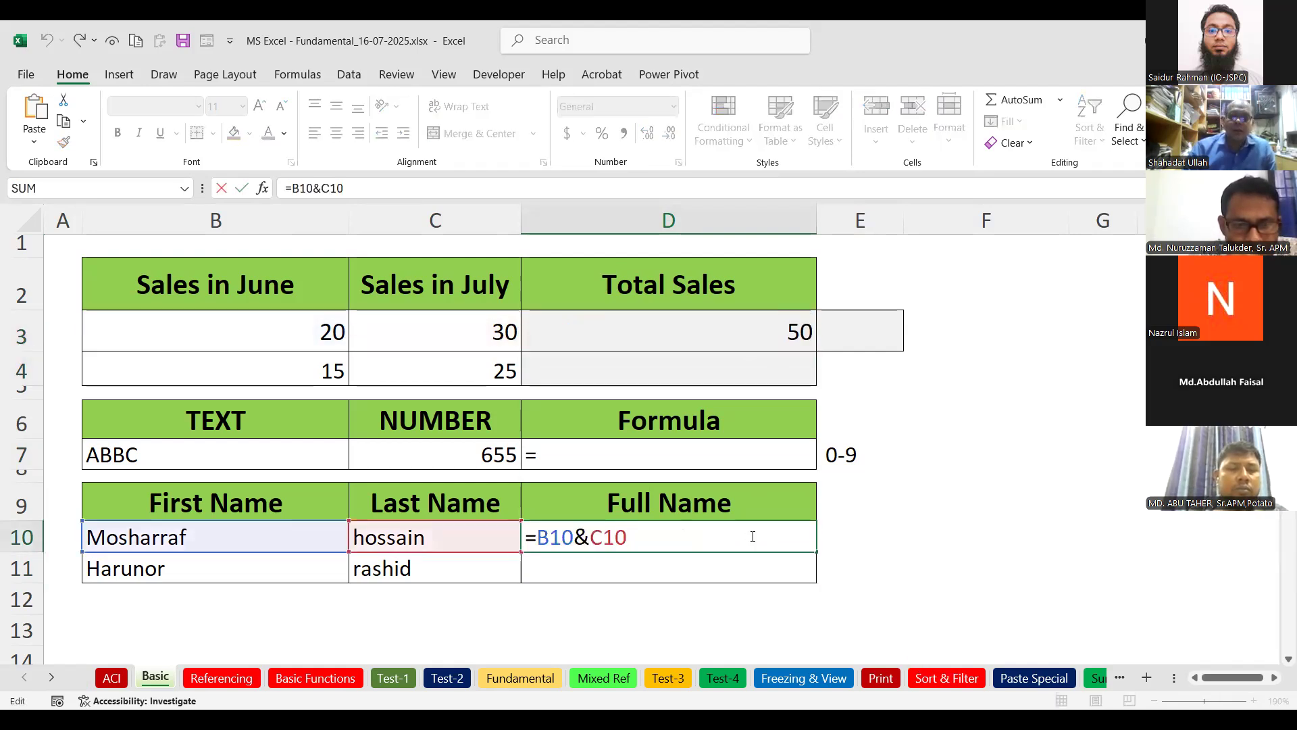
{"action": "key", "text": "Return"}
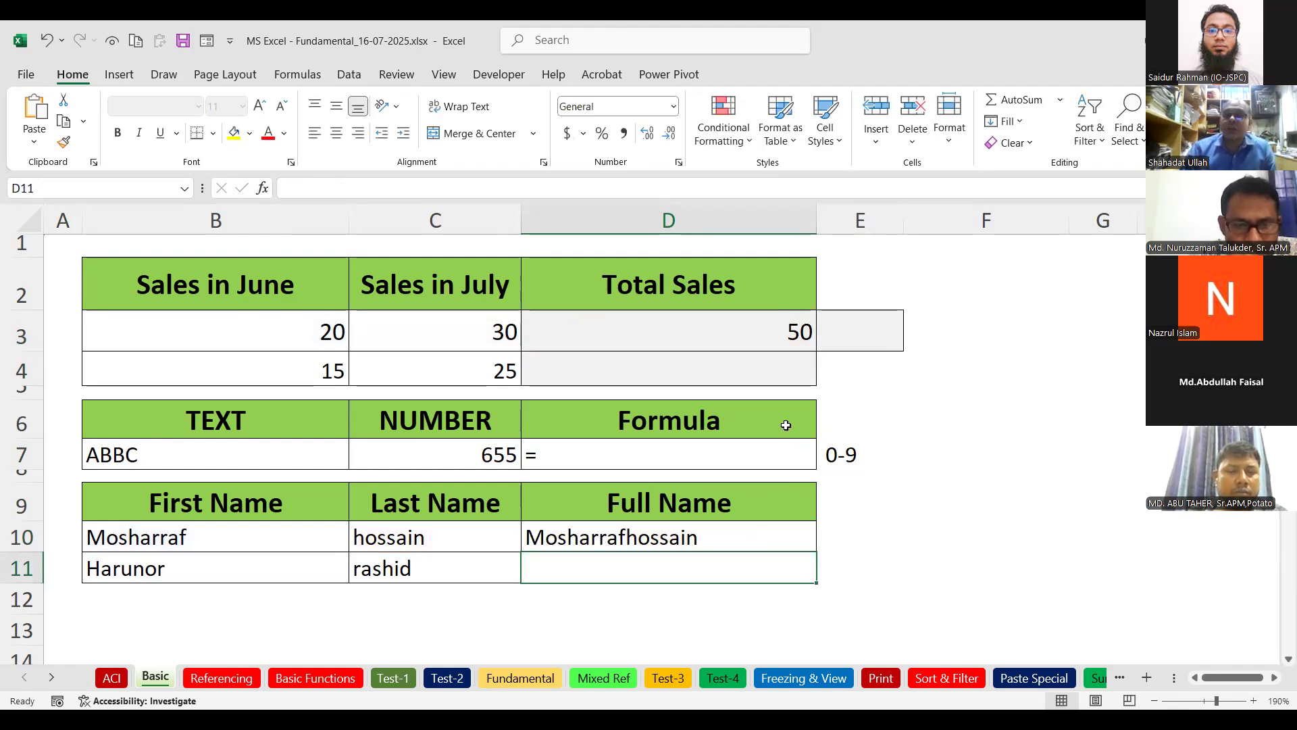
{"action": "left_click", "coordinate": [872, 336]}
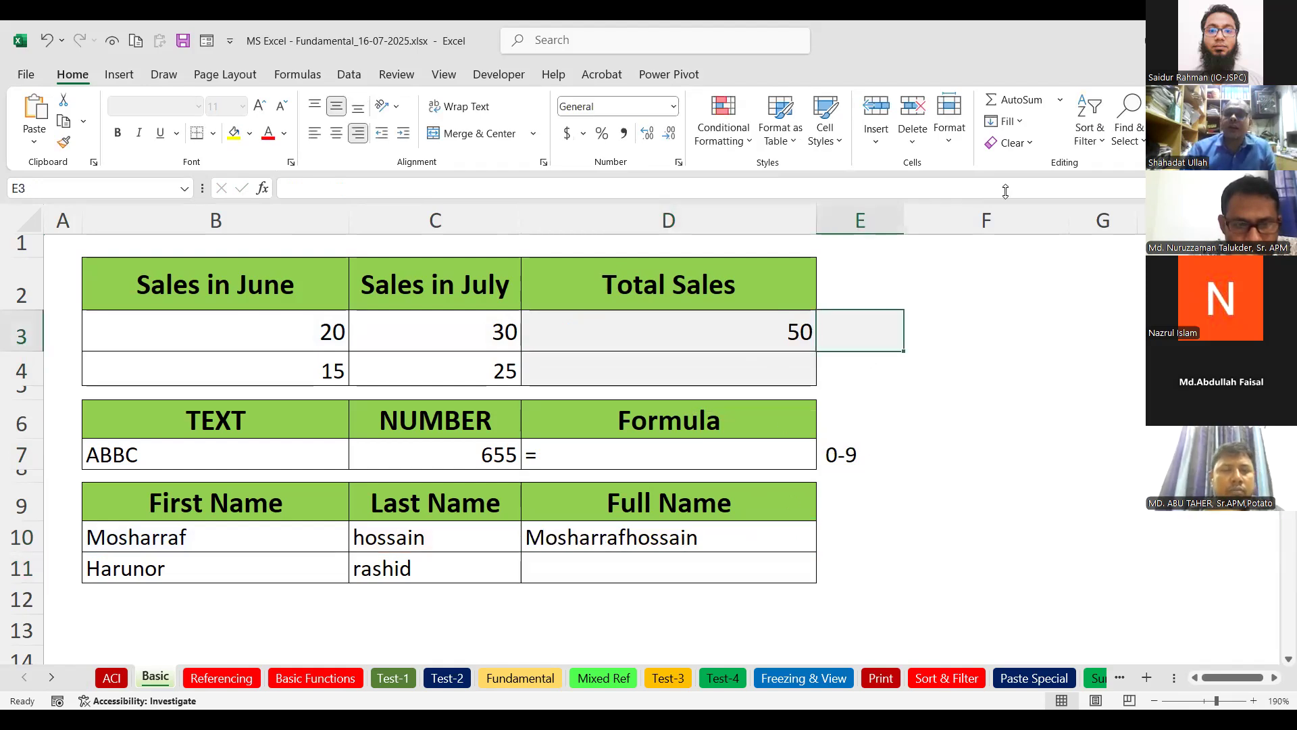
Use AutoSum to enter =SUM(B3:C3) in E3, giving 50.
{"action": "left_click", "coordinate": [1013, 99]}
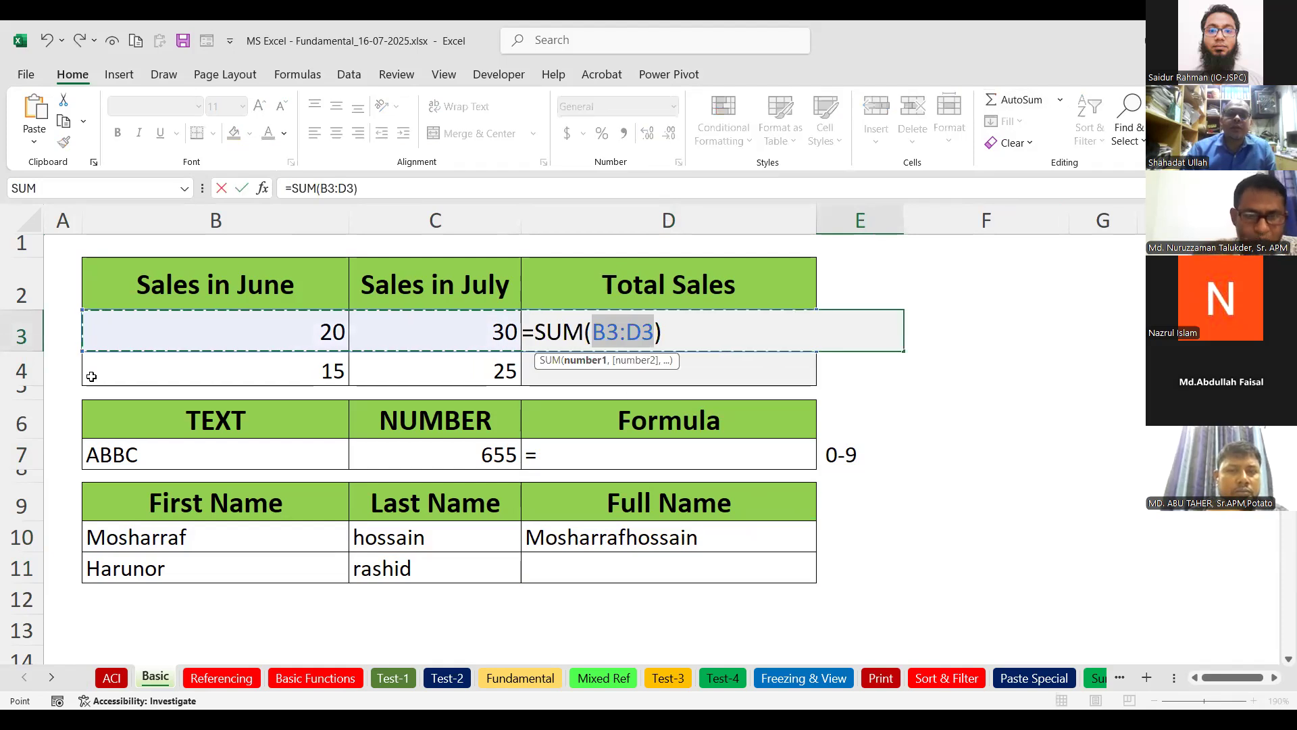
{"action": "left_click", "coordinate": [295, 325]}
{"action": "left_click_drag", "start_coordinate": [420, 339], "coordinate": [432, 338]}
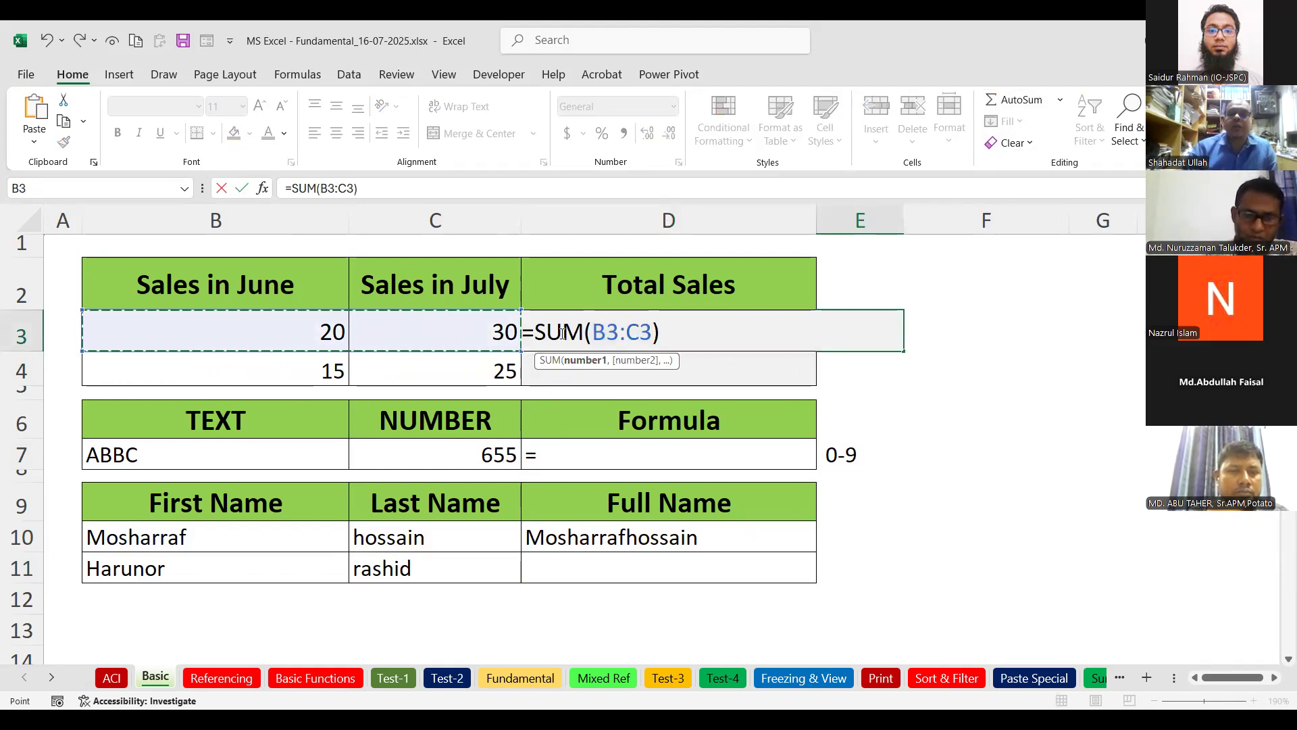
{"action": "key", "text": "Return"}
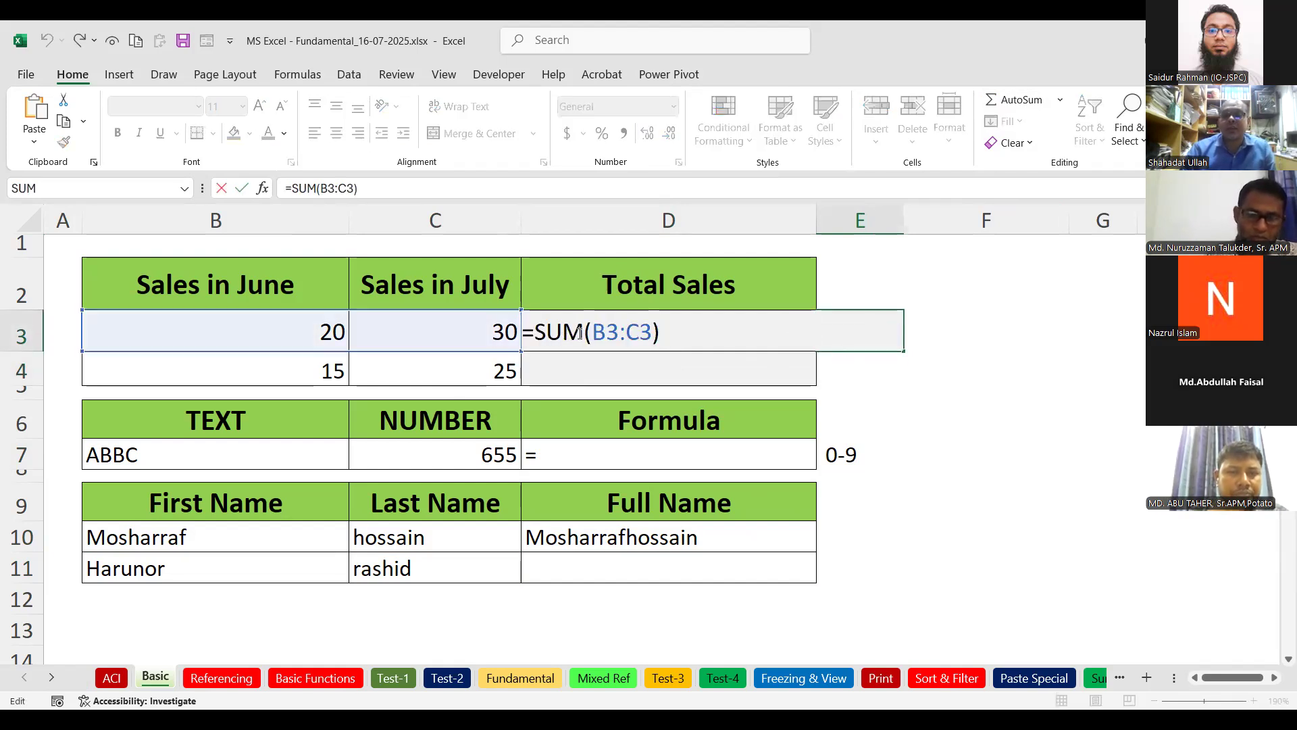
Highlight SUM in E3's formula, confirm it, and reopen D3's formula.
{"action": "left_click_drag", "start_coordinate": [534, 336], "coordinate": [583, 336]}
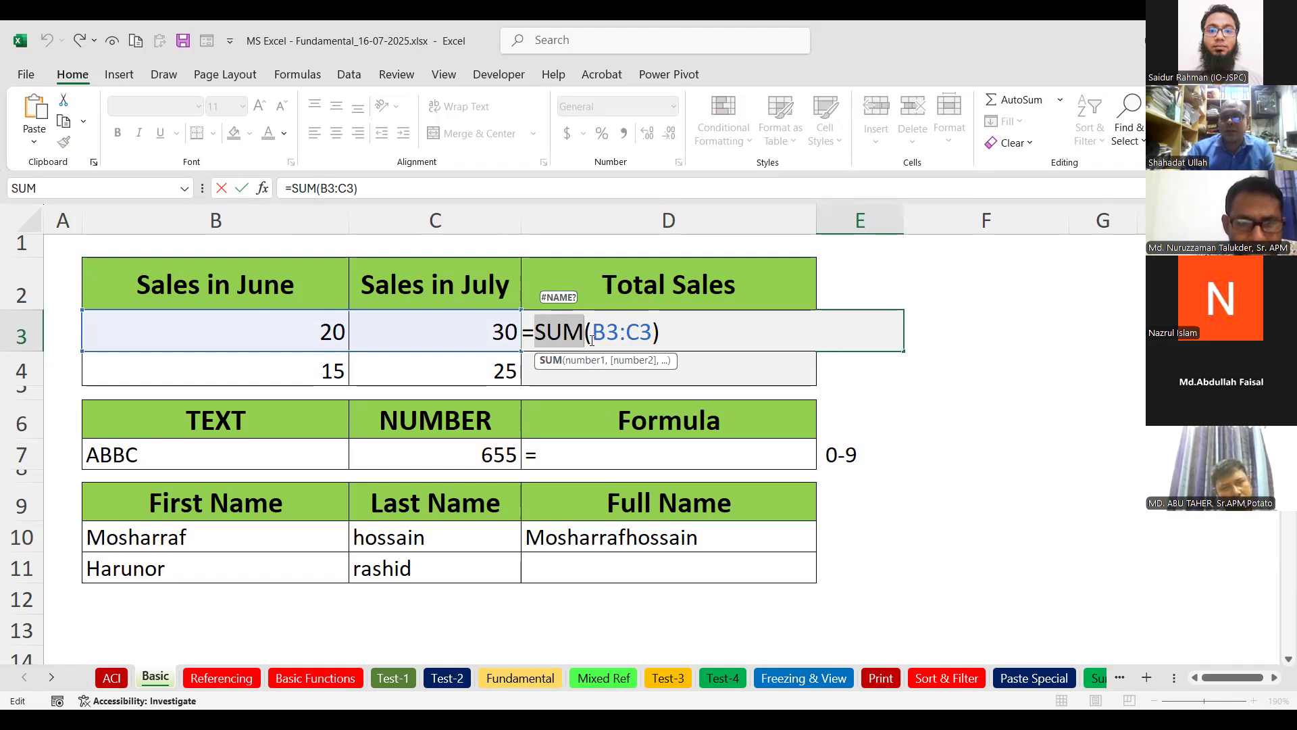
{"action": "key", "text": "Return"}
{"action": "left_click", "coordinate": [761, 327]}
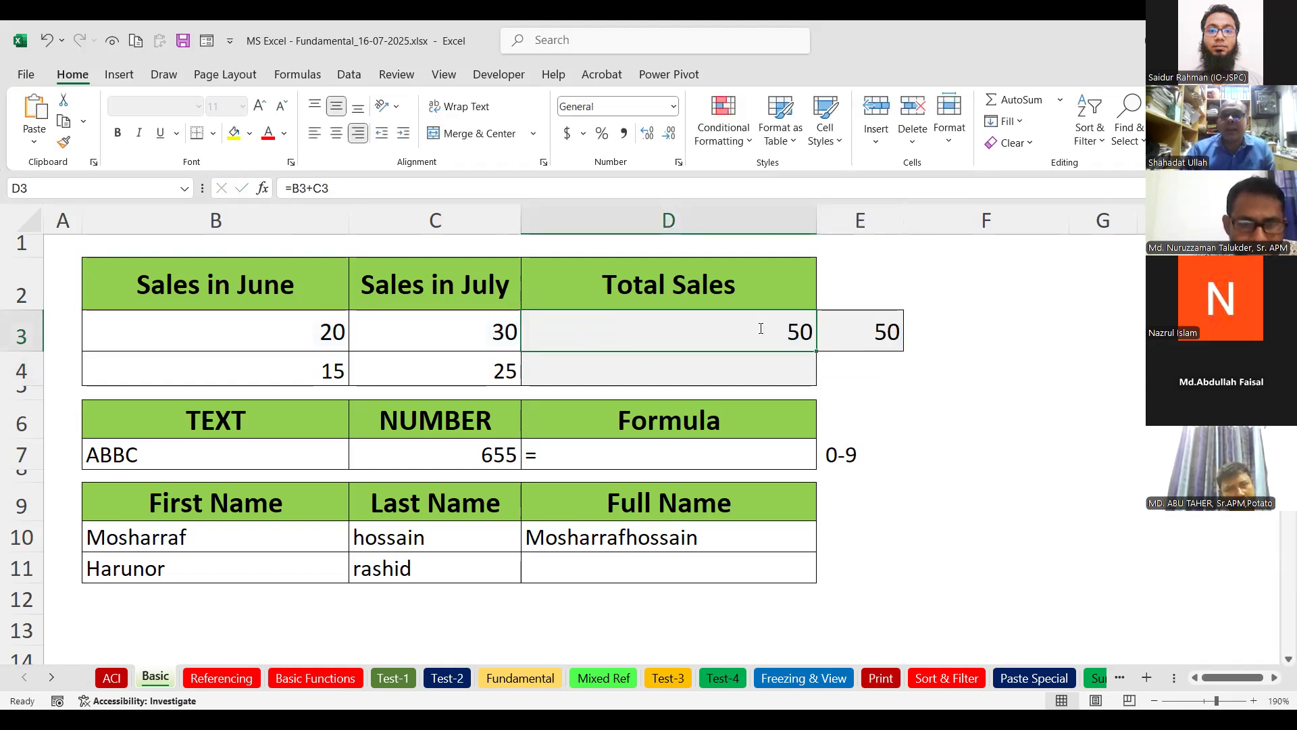
{"action": "double_click", "coordinate": [762, 327]}
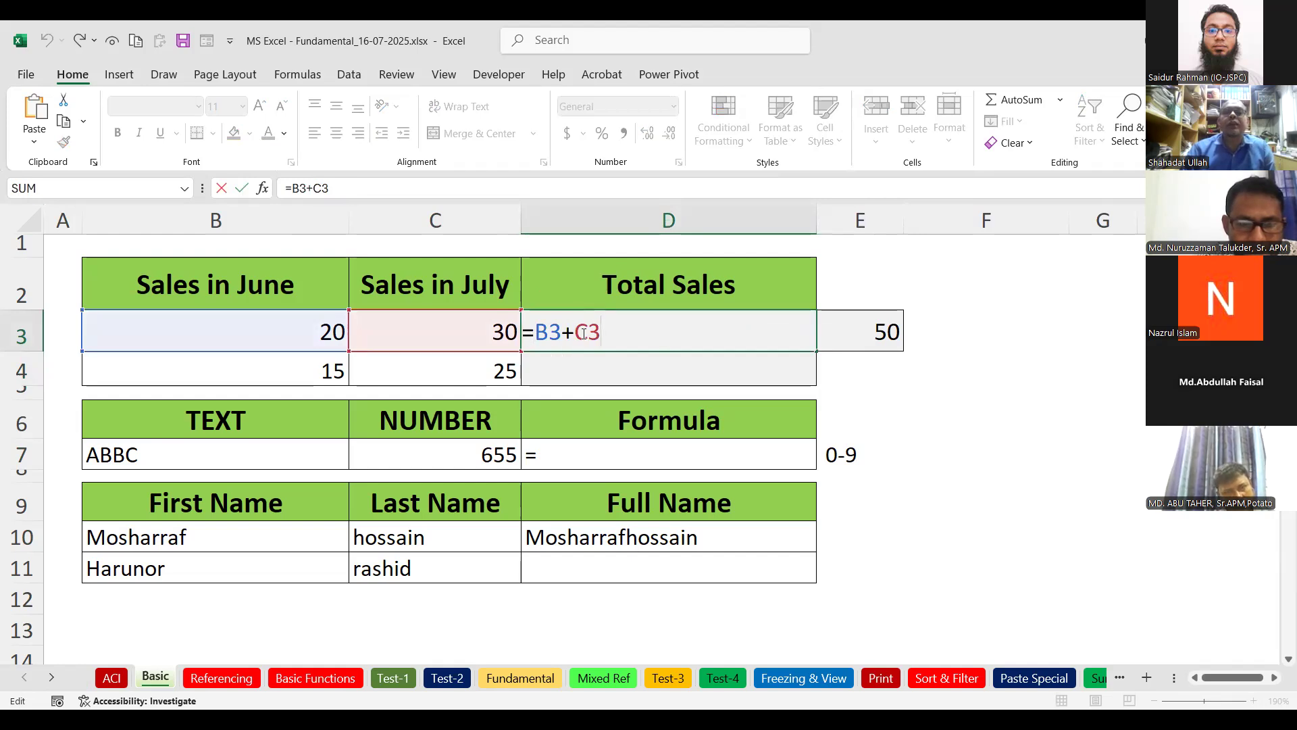
Inspect D3's =B3+C3 and E3's SUM range, confirming both unchanged.
{"action": "double_click", "coordinate": [567, 332]}
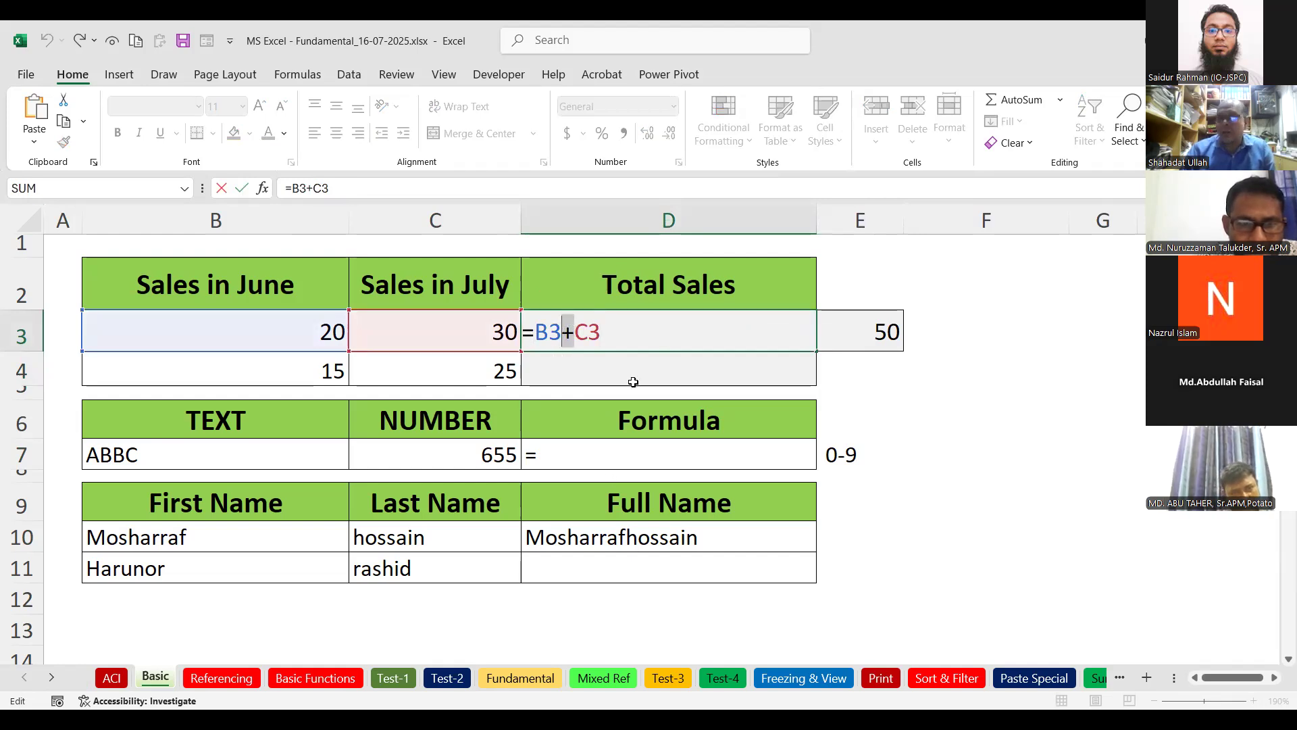
{"action": "left_click", "coordinate": [614, 333]}
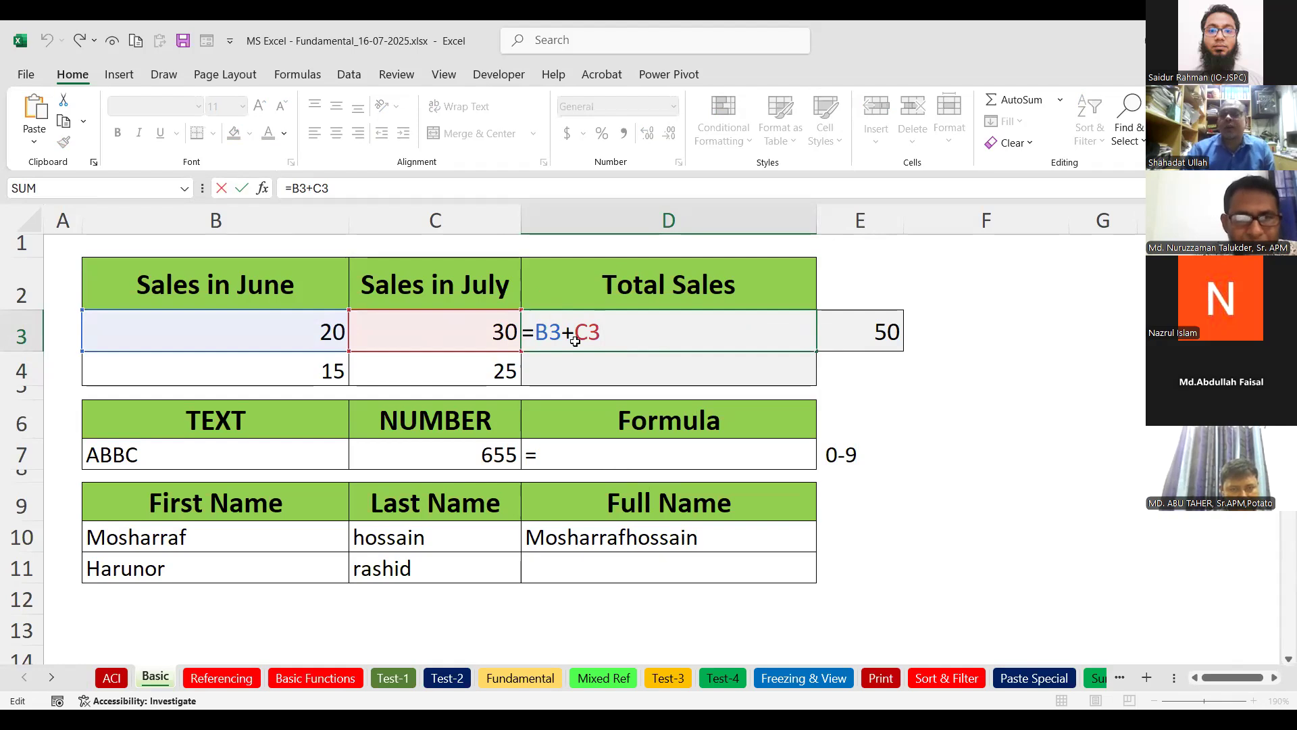
{"action": "key", "text": "Return"}
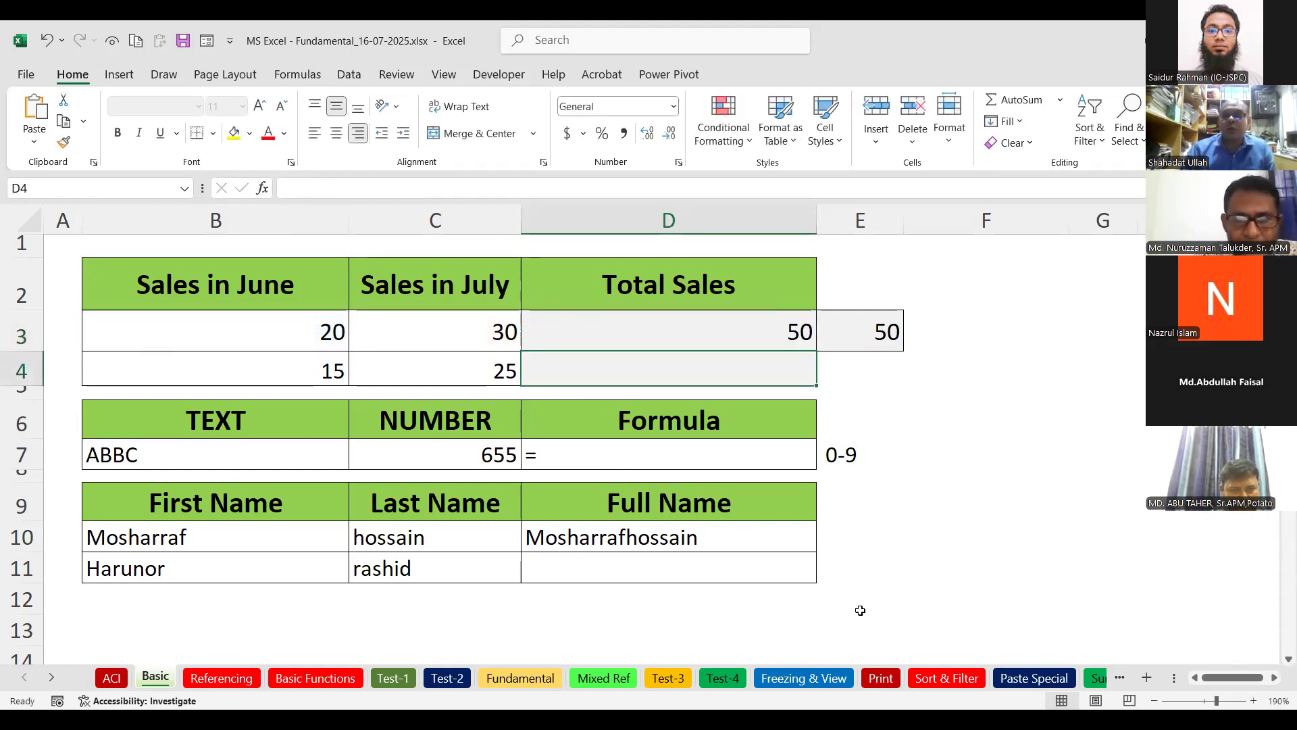
{"action": "left_click", "coordinate": [880, 336]}
{"action": "double_click", "coordinate": [880, 336]}
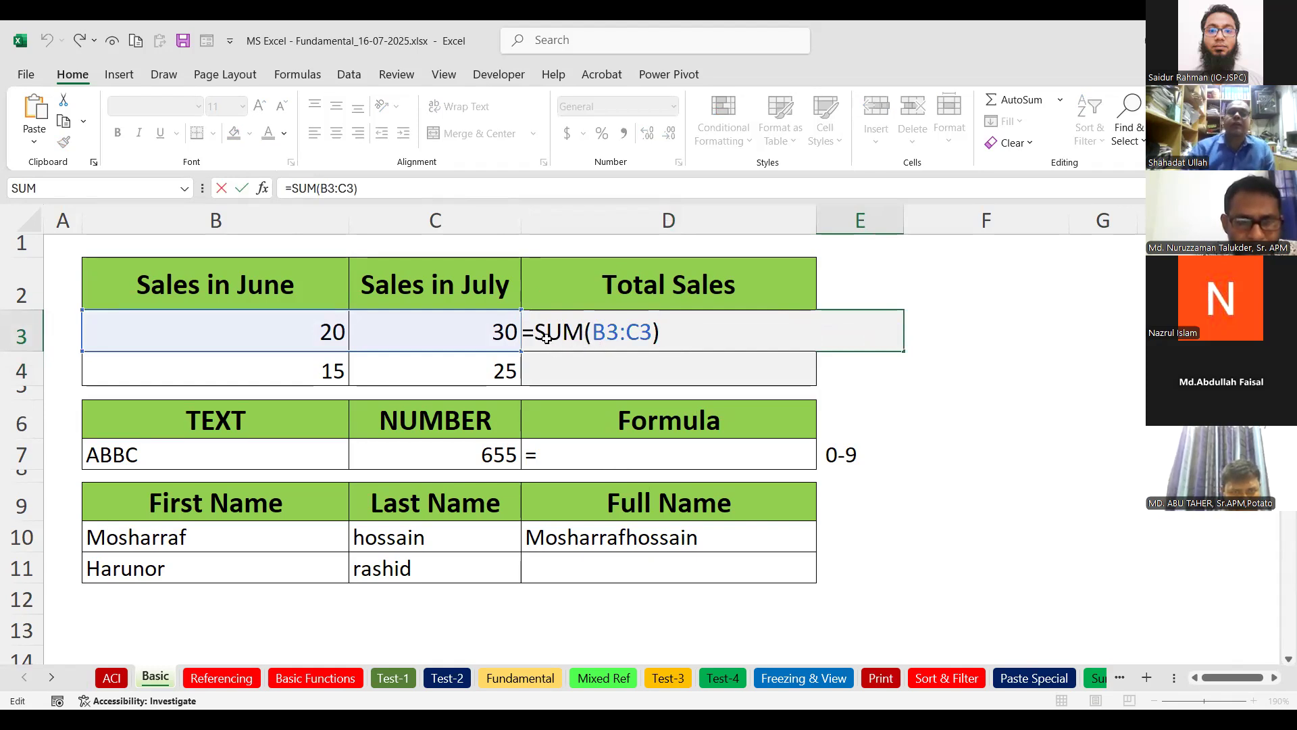
{"action": "key", "text": "Return"}
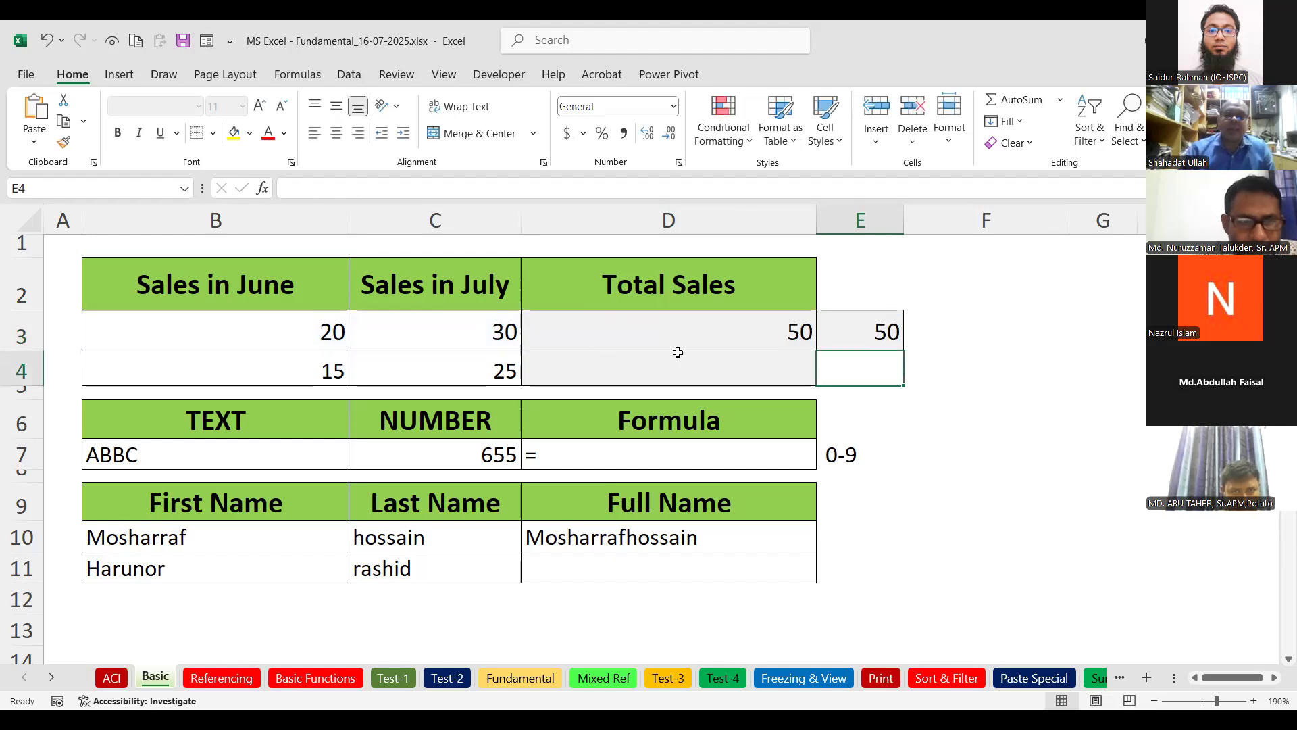
{"action": "left_click", "coordinate": [868, 330]}
{"action": "double_click", "coordinate": [868, 329]}
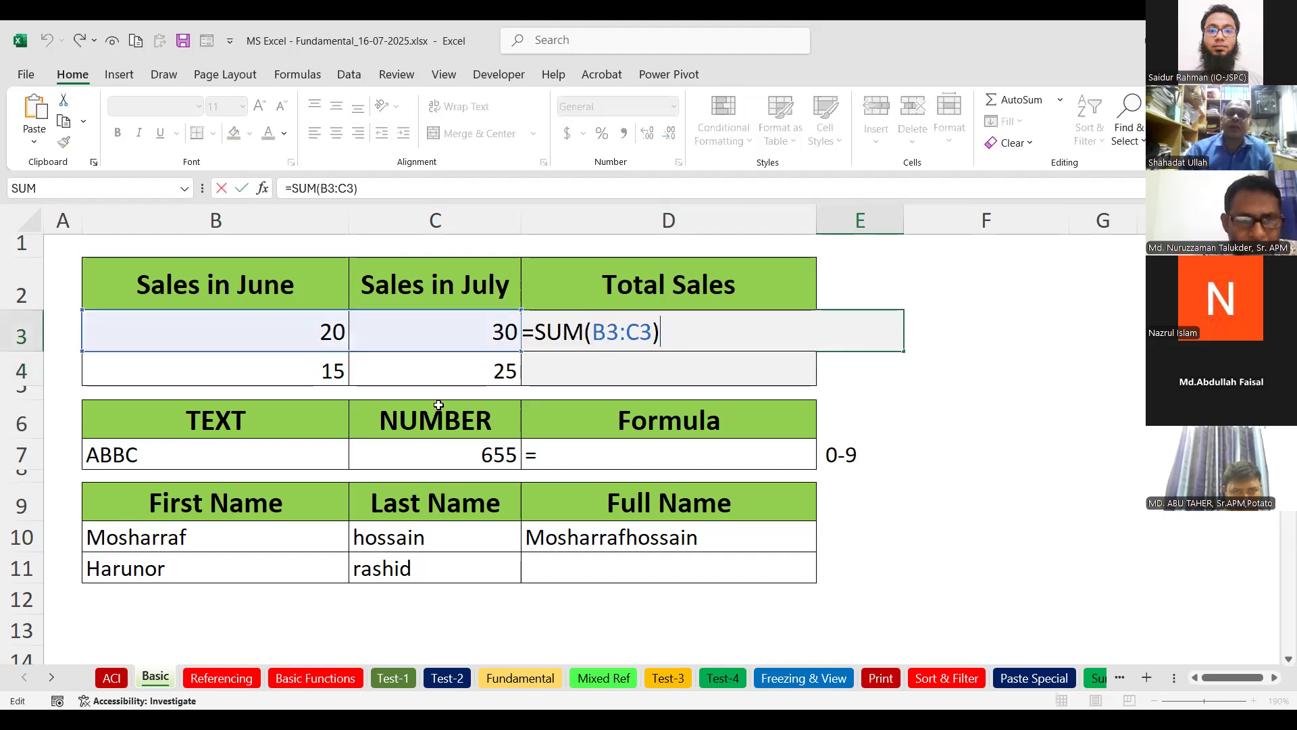
{"action": "key", "text": "Return"}
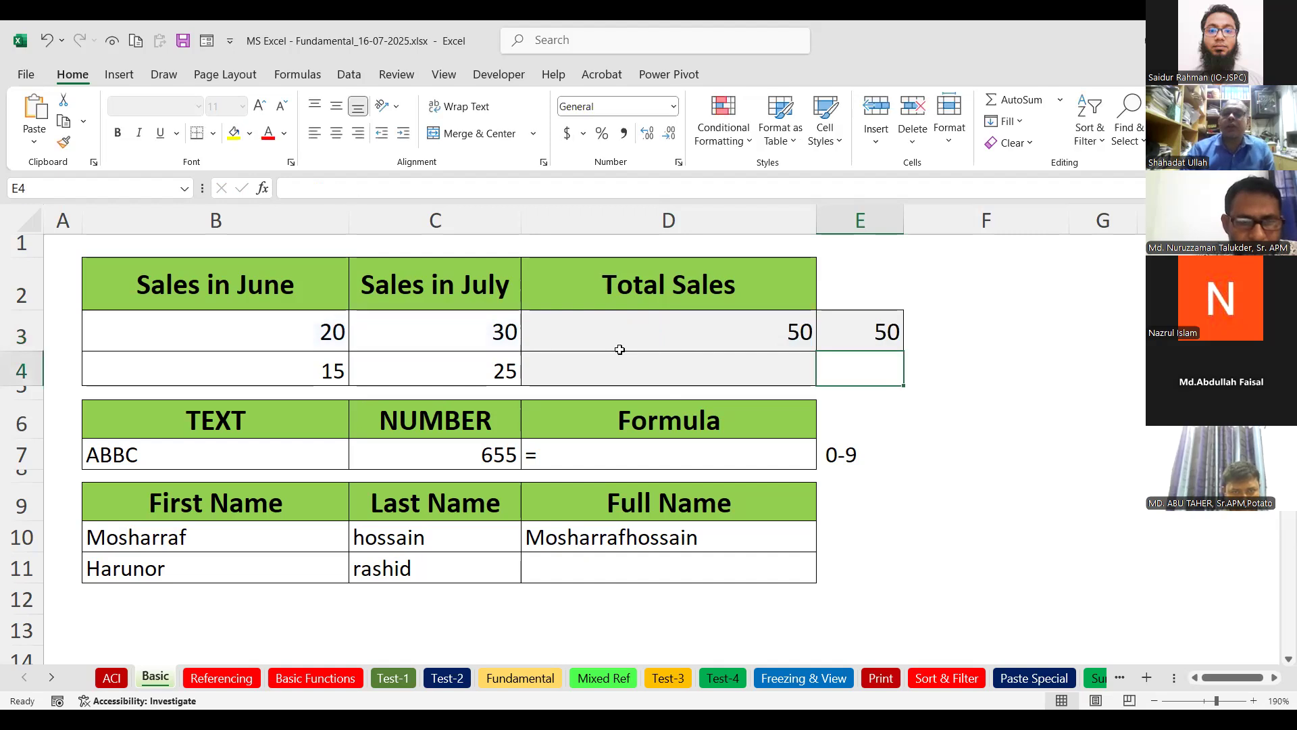
Compare D3's added cells with E3's sum range again, then move to D4.
{"action": "left_click", "coordinate": [641, 327]}
{"action": "double_click", "coordinate": [640, 327]}
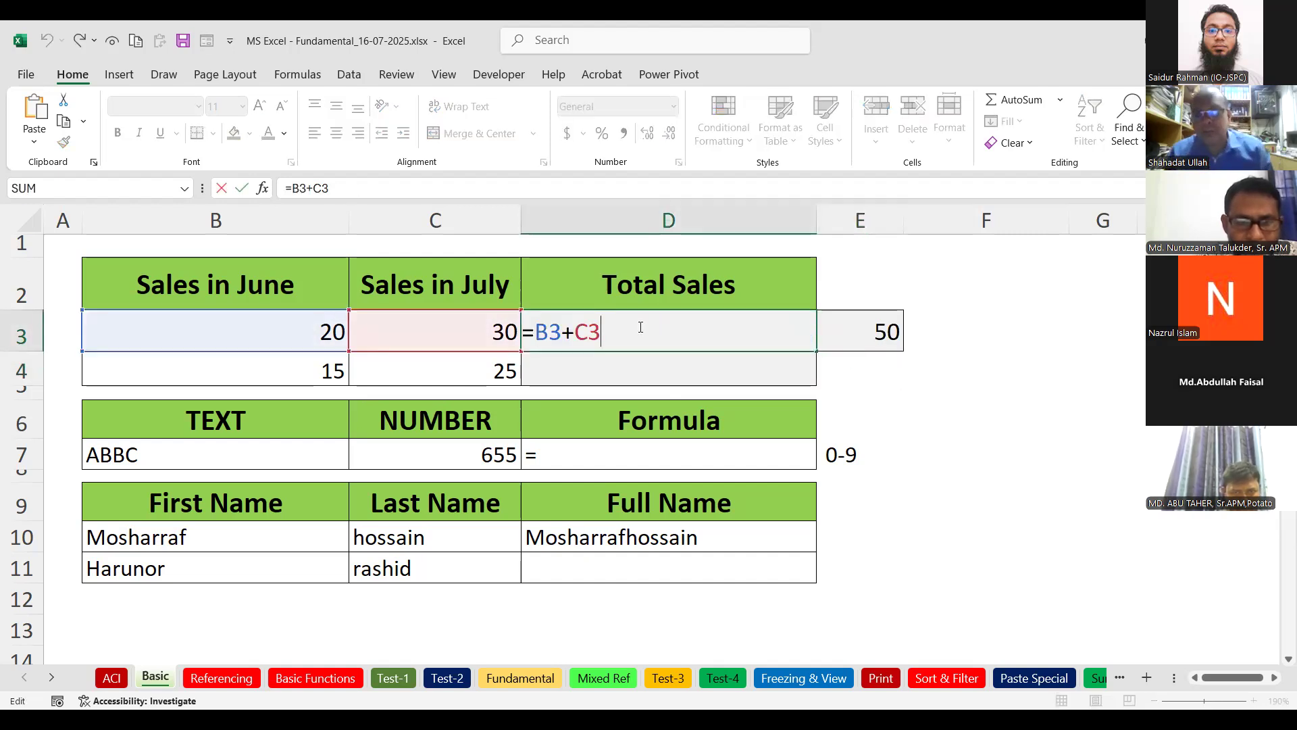
{"action": "key", "text": "Return"}
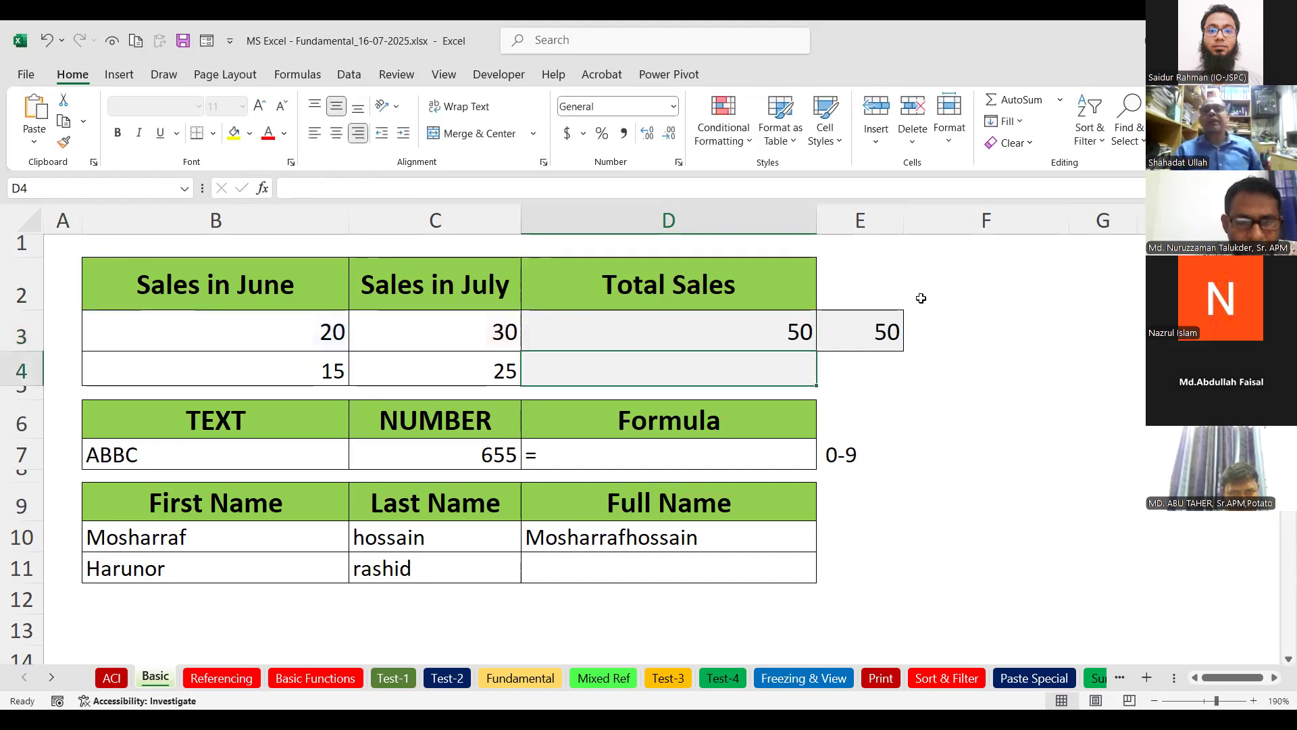
{"action": "left_click", "coordinate": [847, 341]}
{"action": "double_click", "coordinate": [860, 331]}
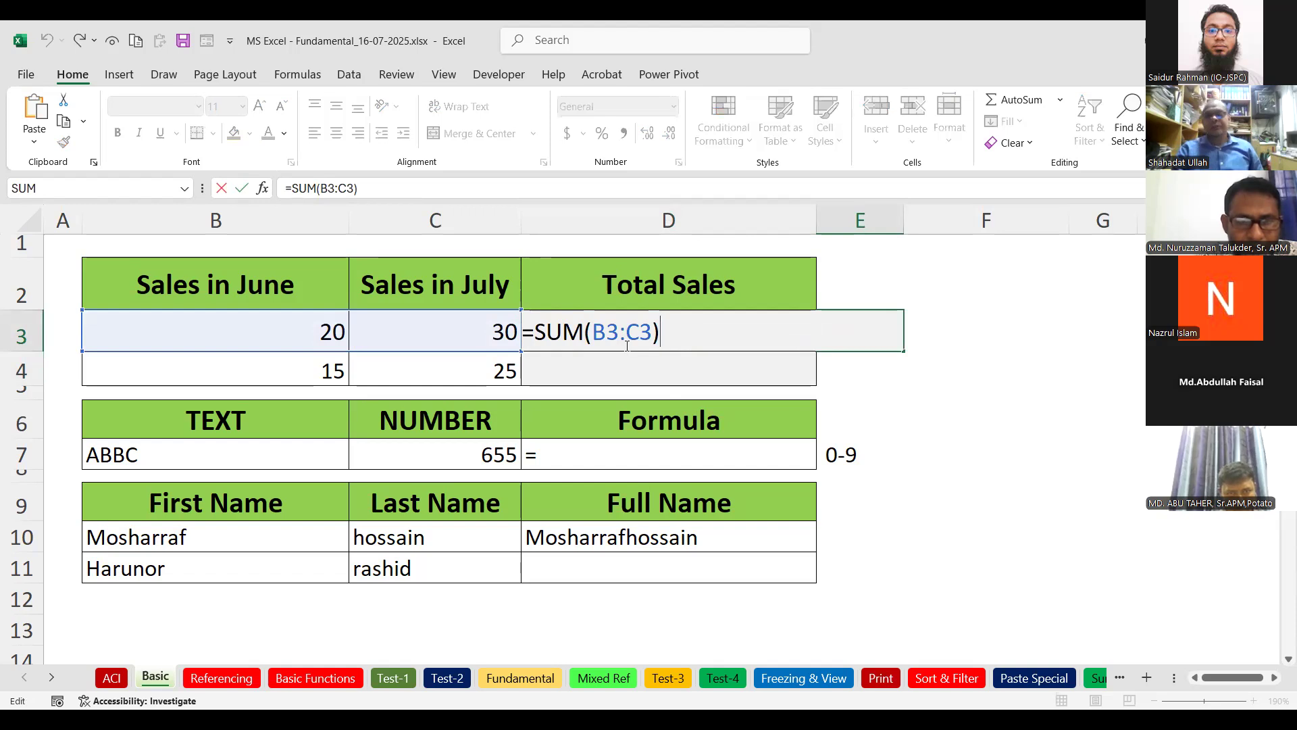
{"action": "key", "text": "Return"}
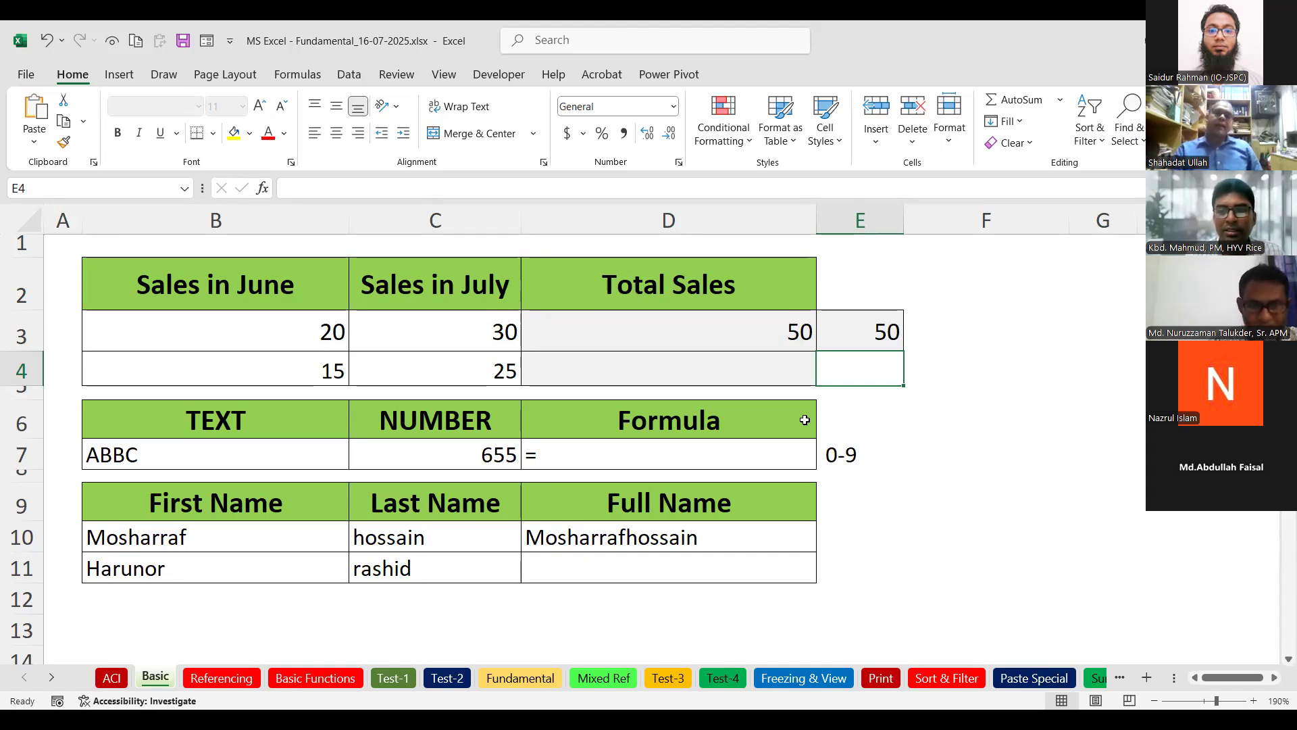
{"action": "left_click", "coordinate": [731, 335]}
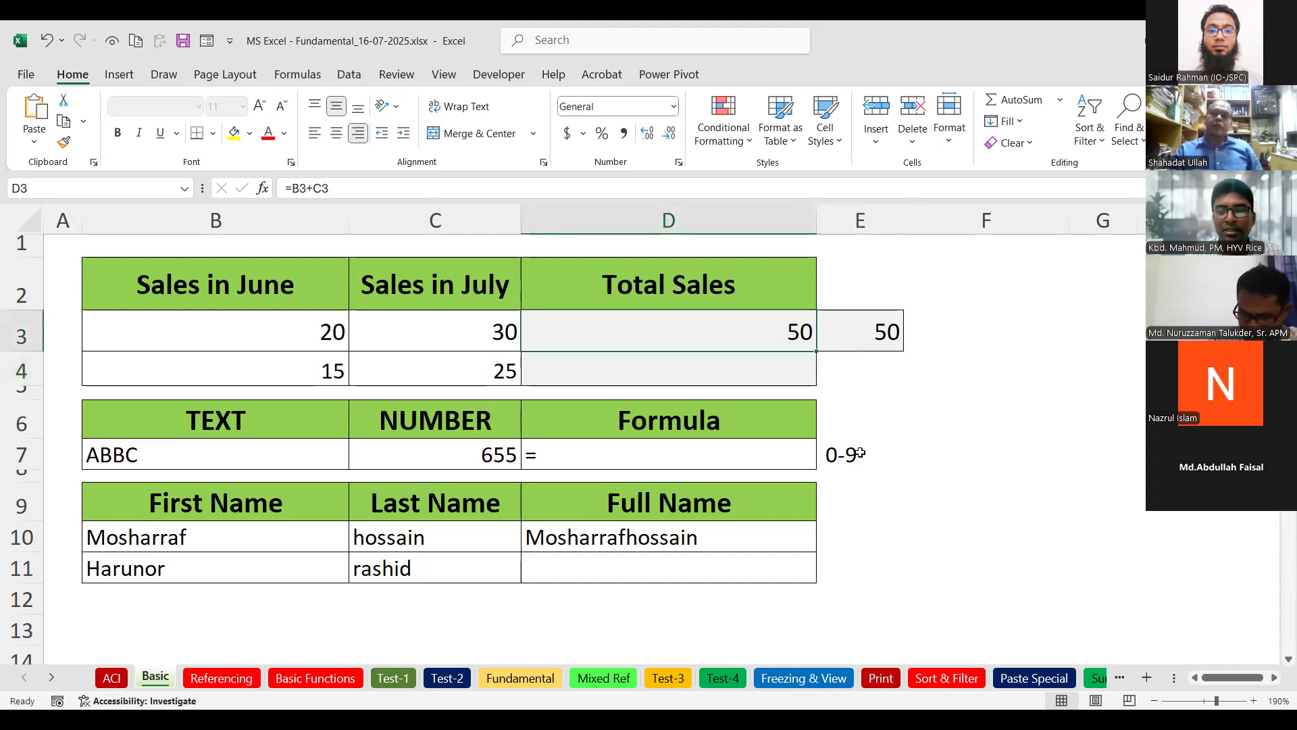
{"action": "left_click", "coordinate": [738, 372]}
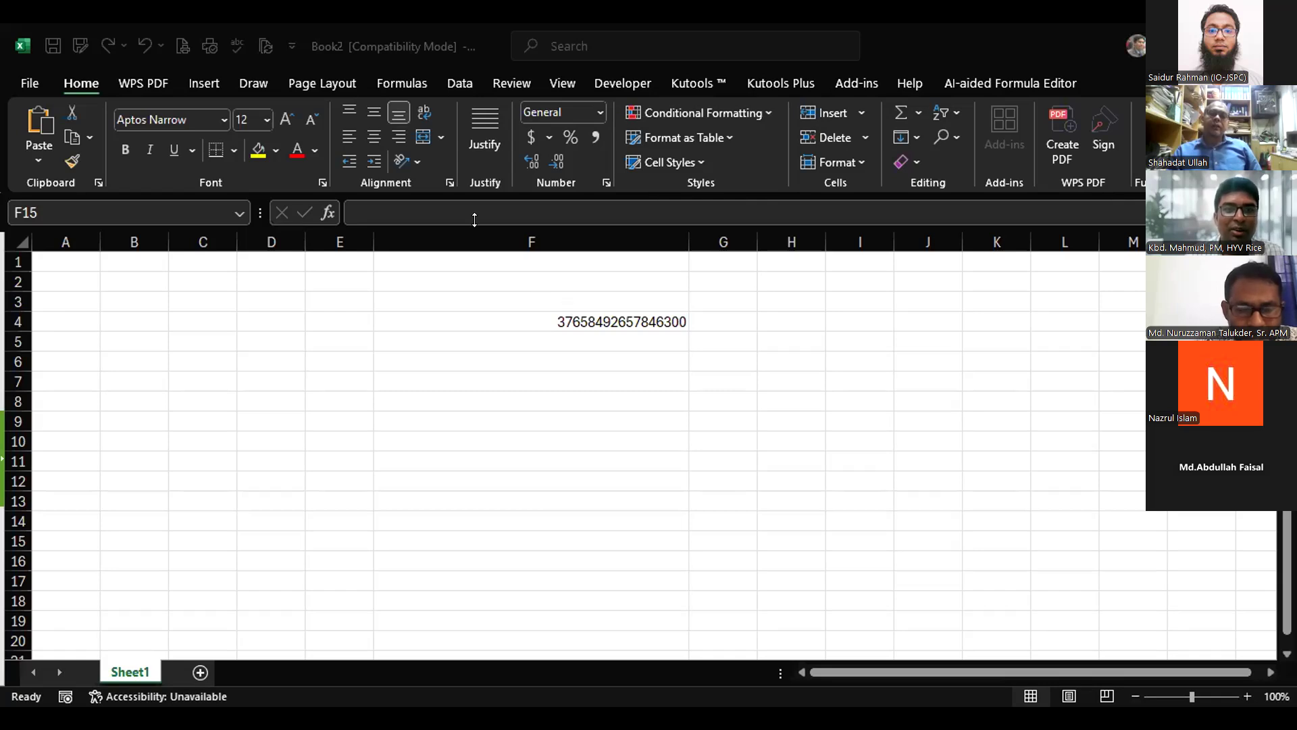
Switch Book2's cell F4 to General, then to Number format.
{"action": "left_click", "coordinate": [594, 321]}
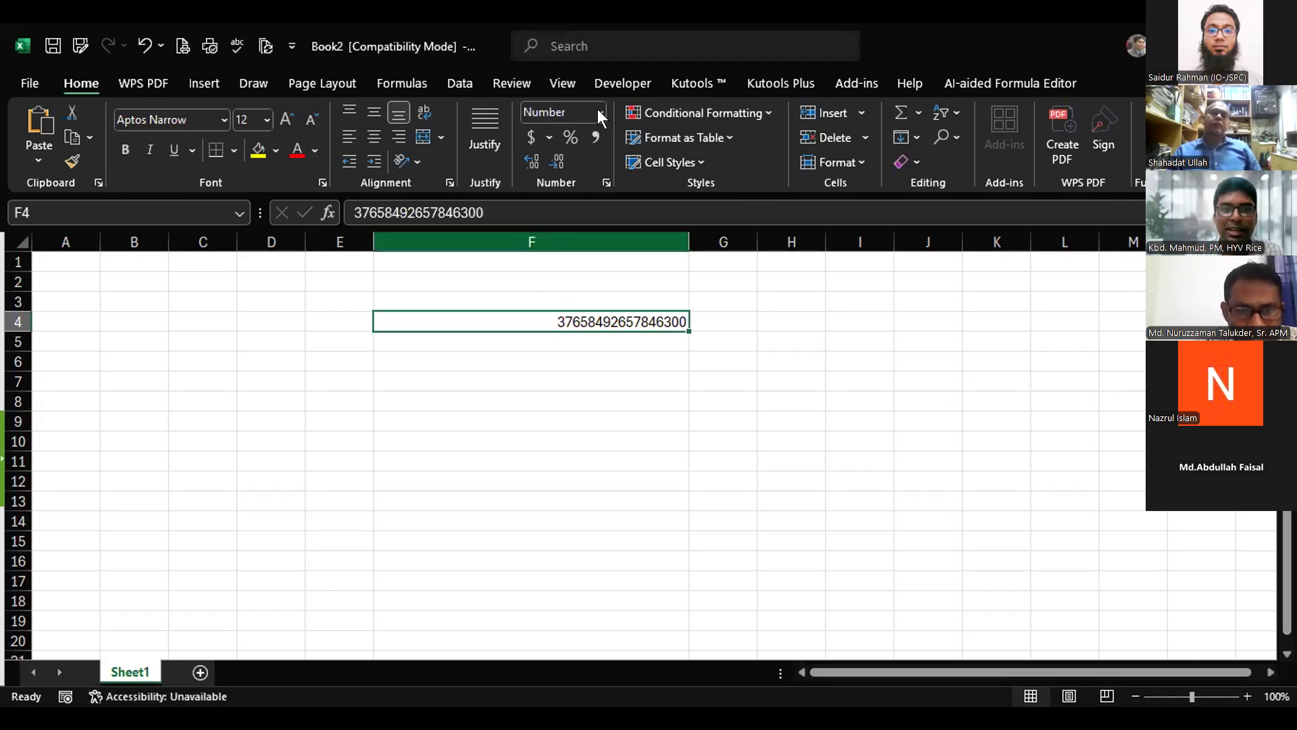
{"action": "left_click", "coordinate": [600, 113]}
{"action": "left_click", "coordinate": [597, 148]}
{"action": "left_click", "coordinate": [795, 335]}
{"action": "left_click", "coordinate": [595, 321]}
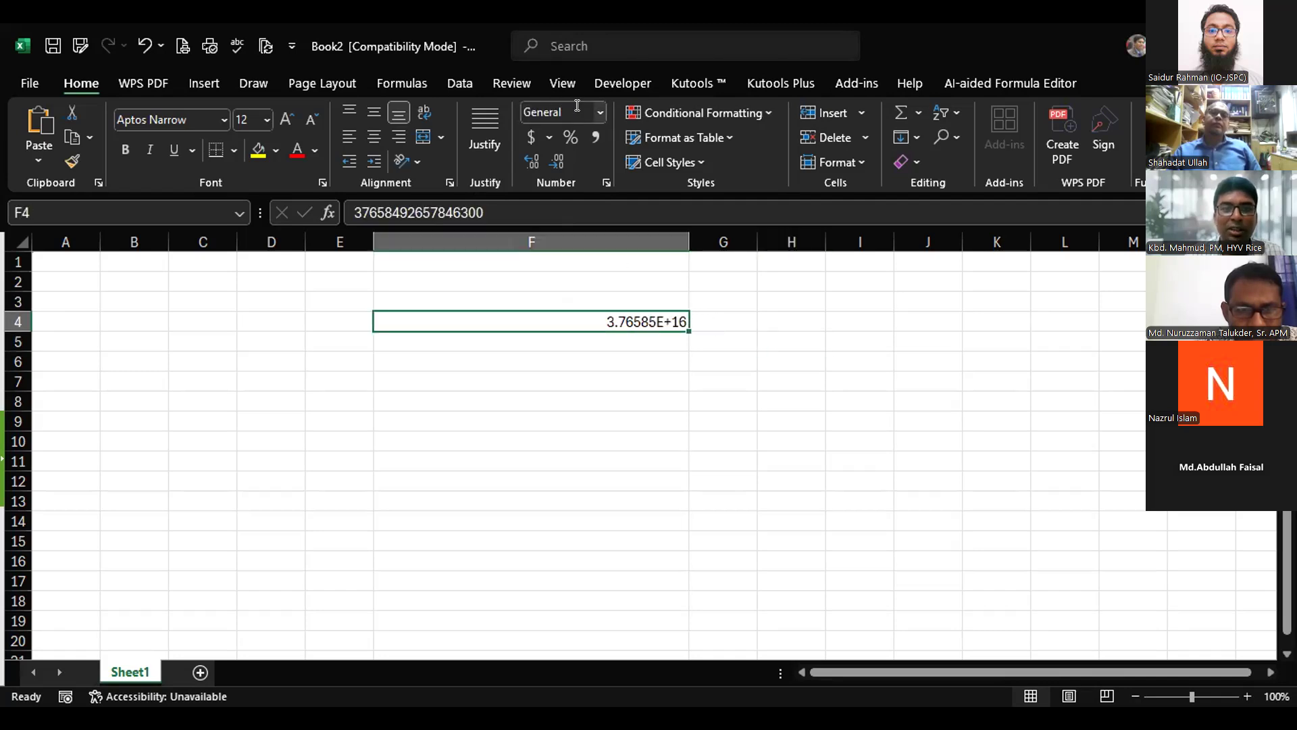
{"action": "left_click", "coordinate": [598, 112]}
{"action": "left_click", "coordinate": [587, 185]}
{"action": "left_click", "coordinate": [776, 393]}
{"action": "left_click", "coordinate": [551, 155]}
{"action": "left_click", "coordinate": [551, 155]}
{"action": "left_click", "coordinate": [841, 413]}
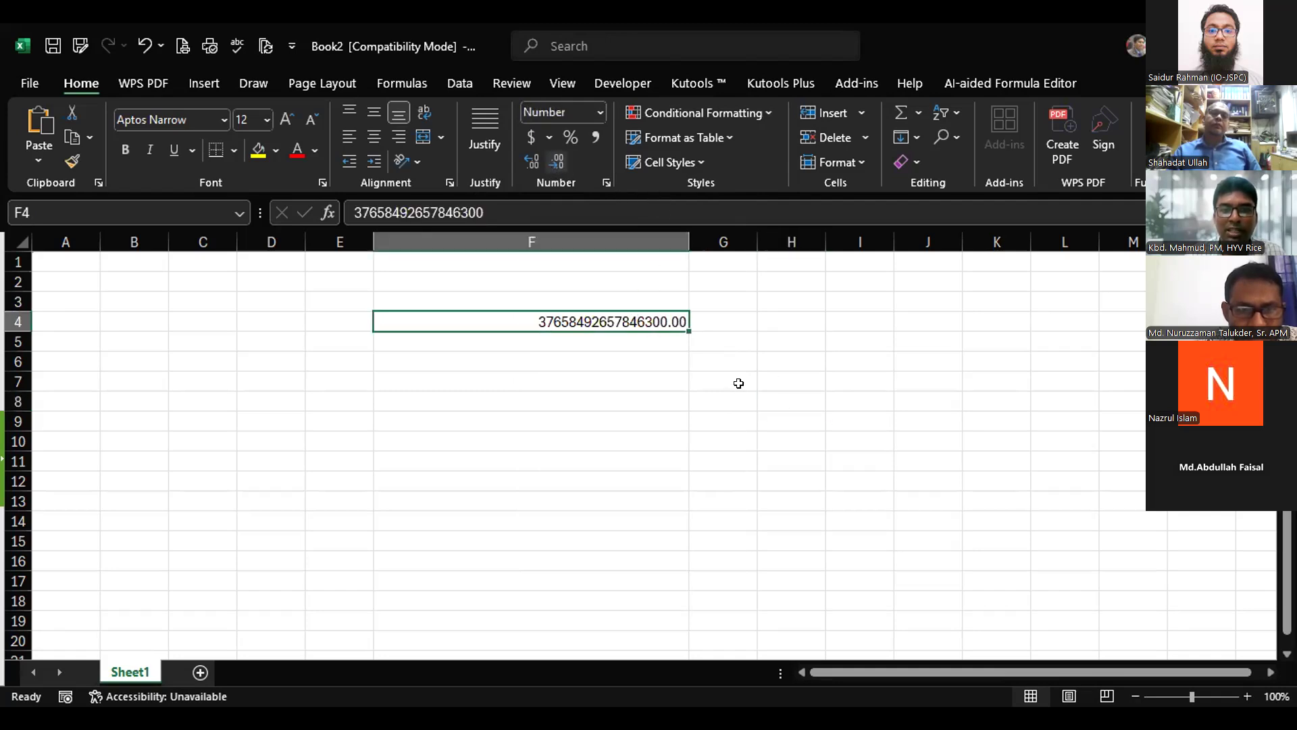
{"action": "left_click", "coordinate": [641, 321]}
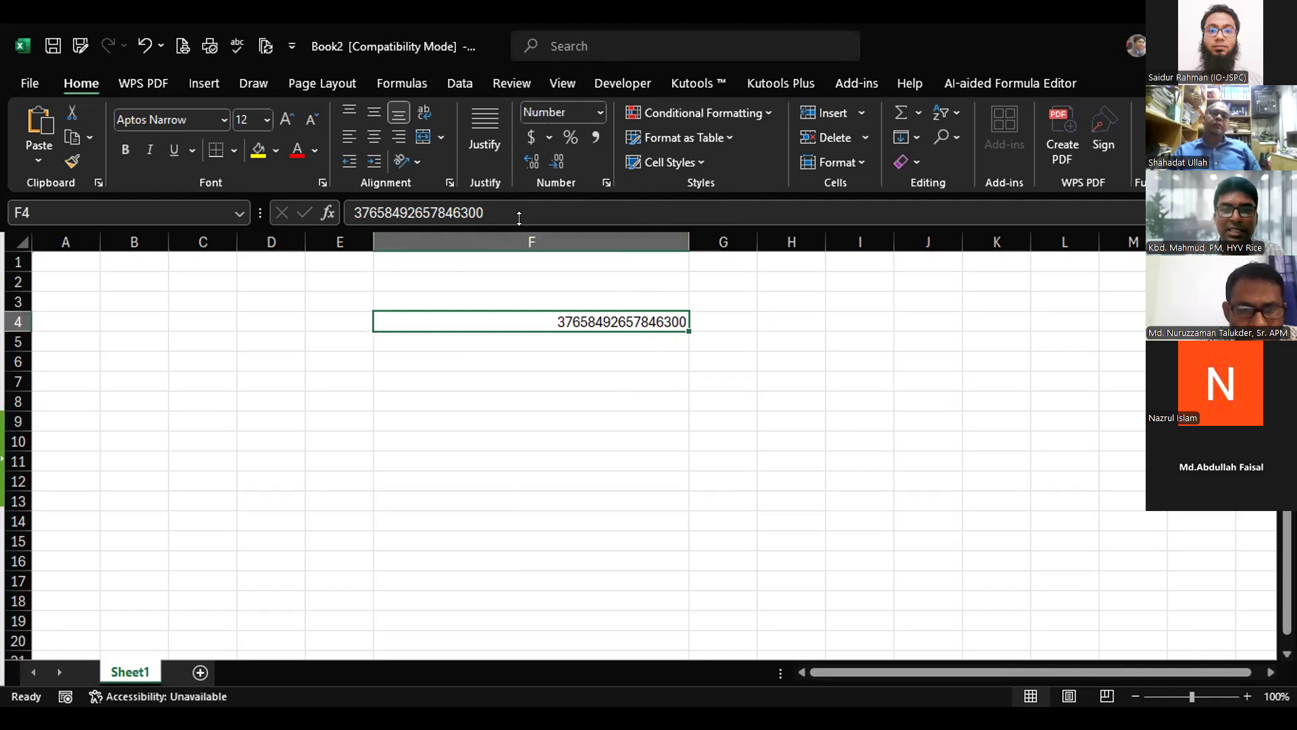
{"action": "left_click", "coordinate": [491, 202]}
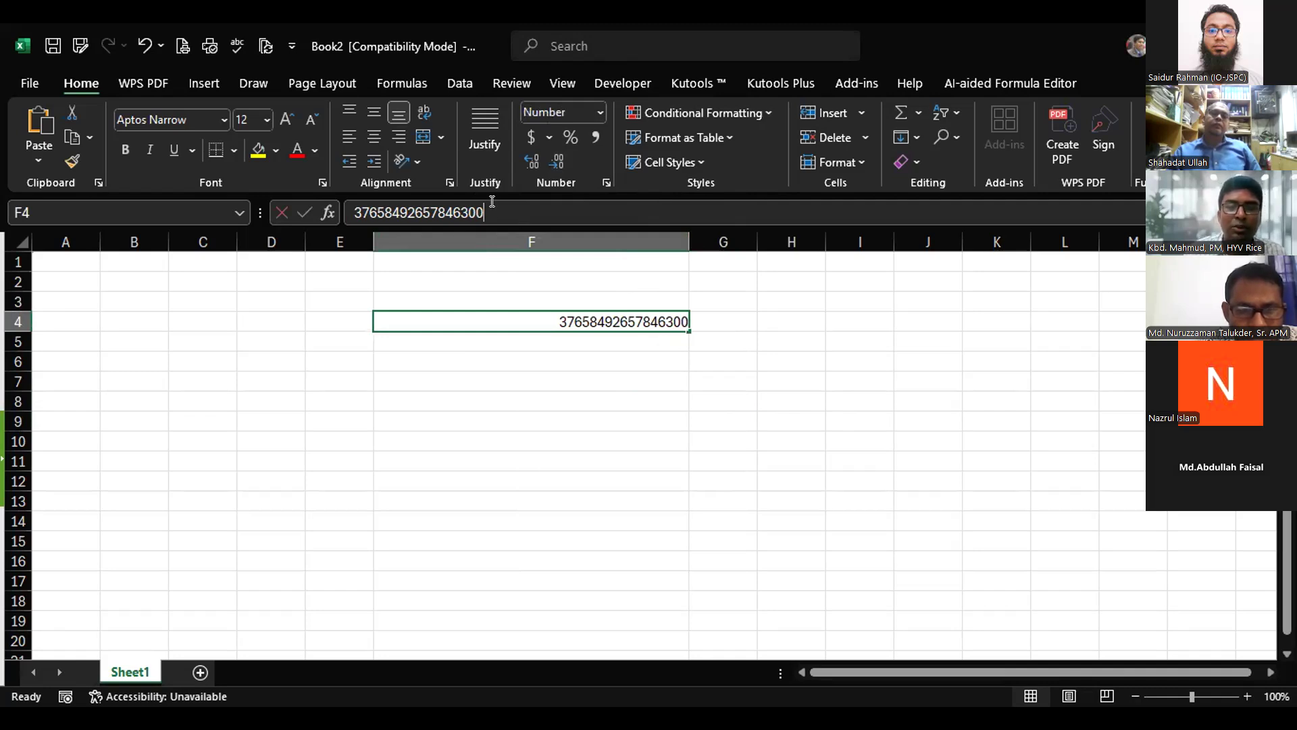
{"action": "left_click", "coordinate": [673, 401]}
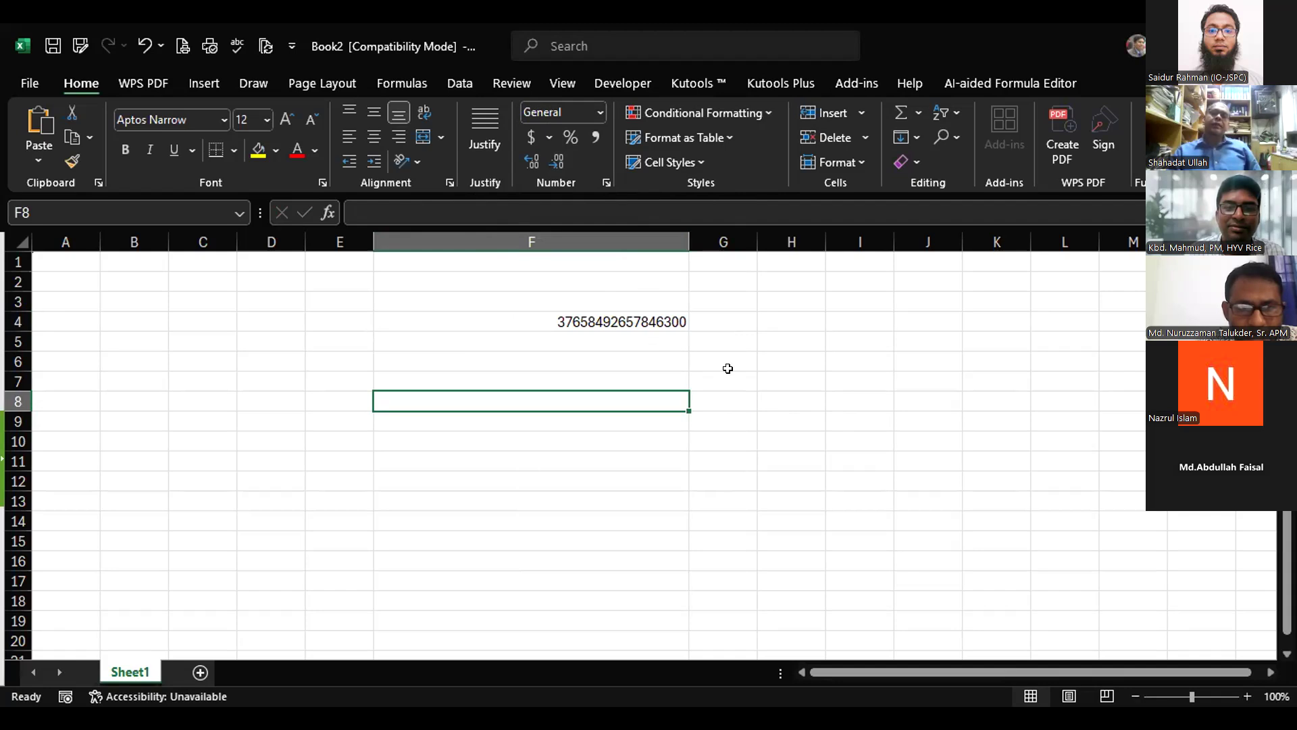
{"action": "key", "text": "Up"}
{"action": "key", "text": "Up"}
{"action": "key", "text": "Up"}
{"action": "key", "text": "Up"}
{"action": "left_click", "coordinate": [483, 206]}
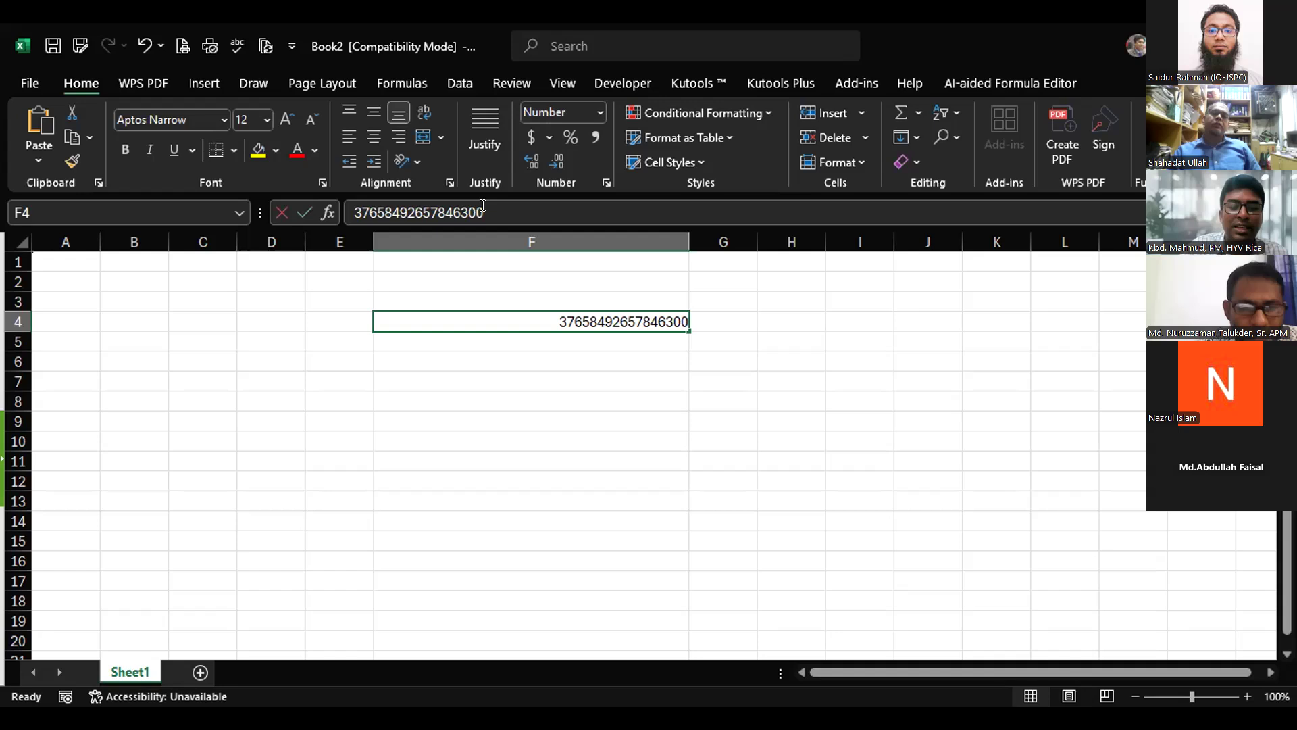
{"action": "key", "text": "BackSpace"}
{"action": "type", "text": "2"}
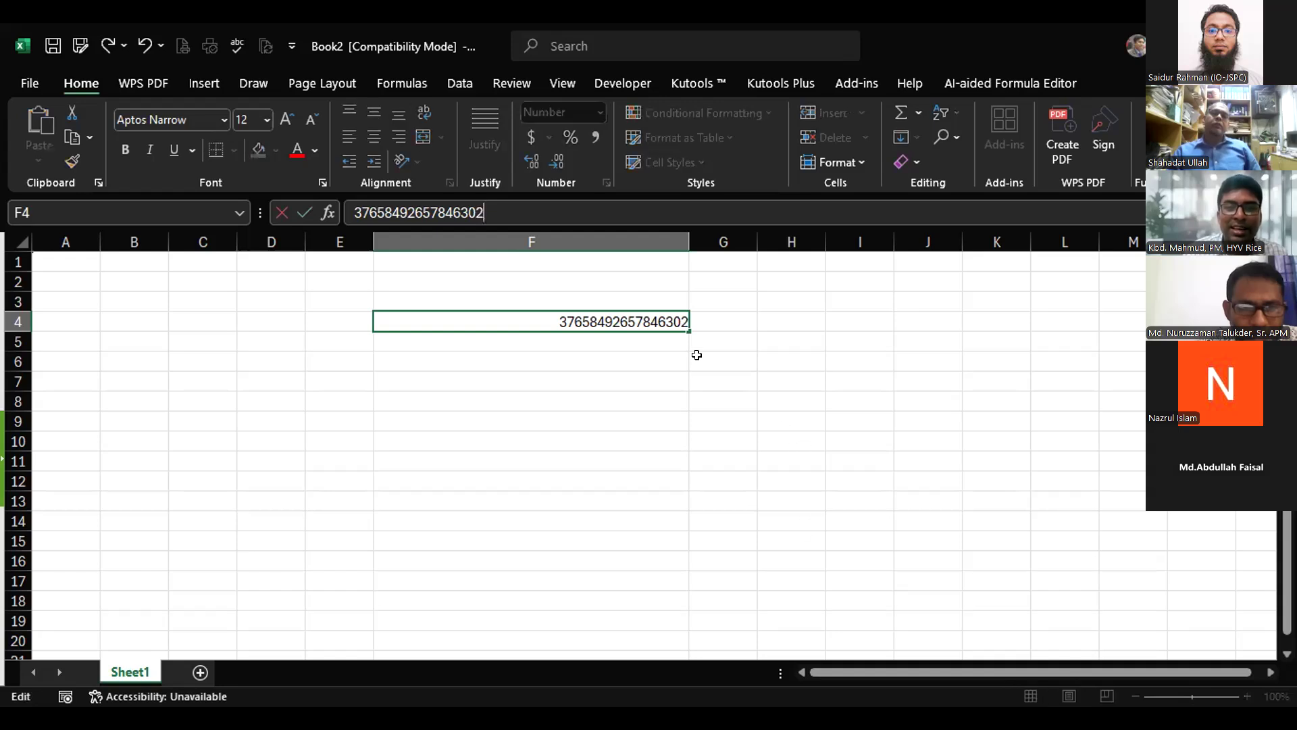
{"action": "left_click", "coordinate": [697, 355]}
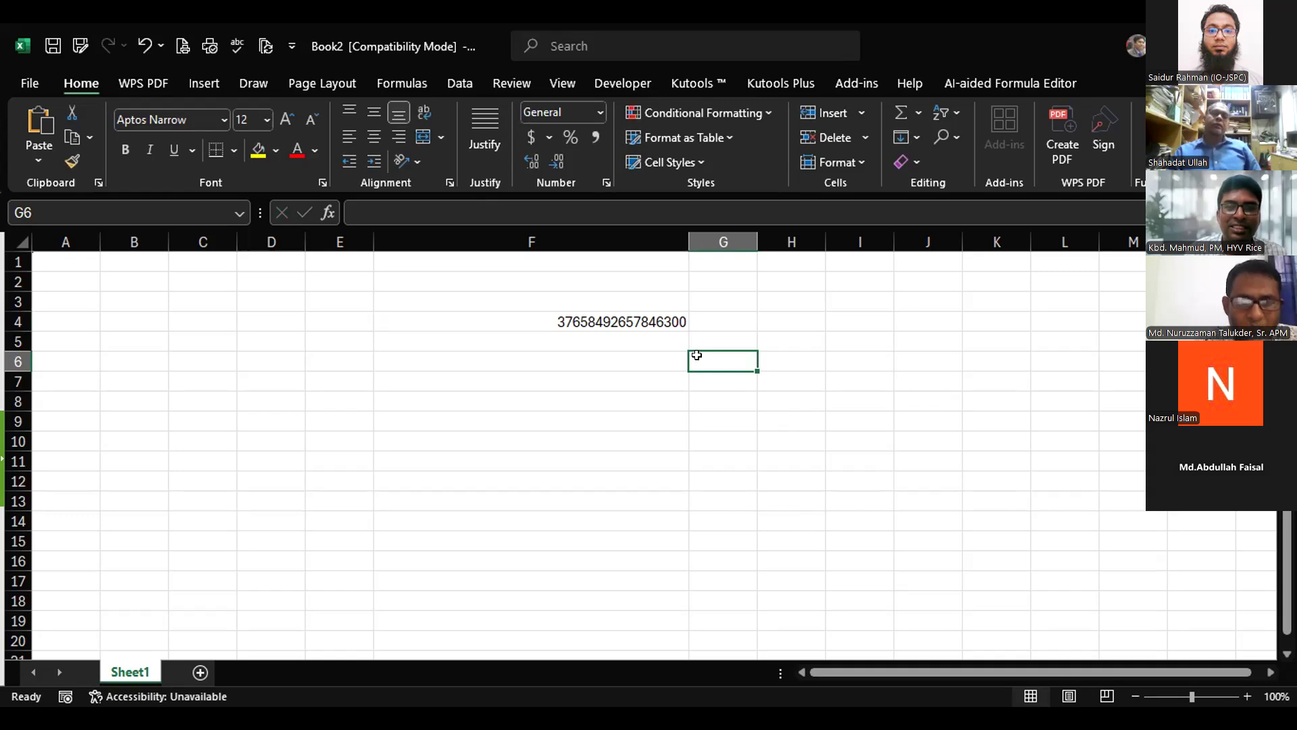
{"action": "left_click", "coordinate": [649, 312]}
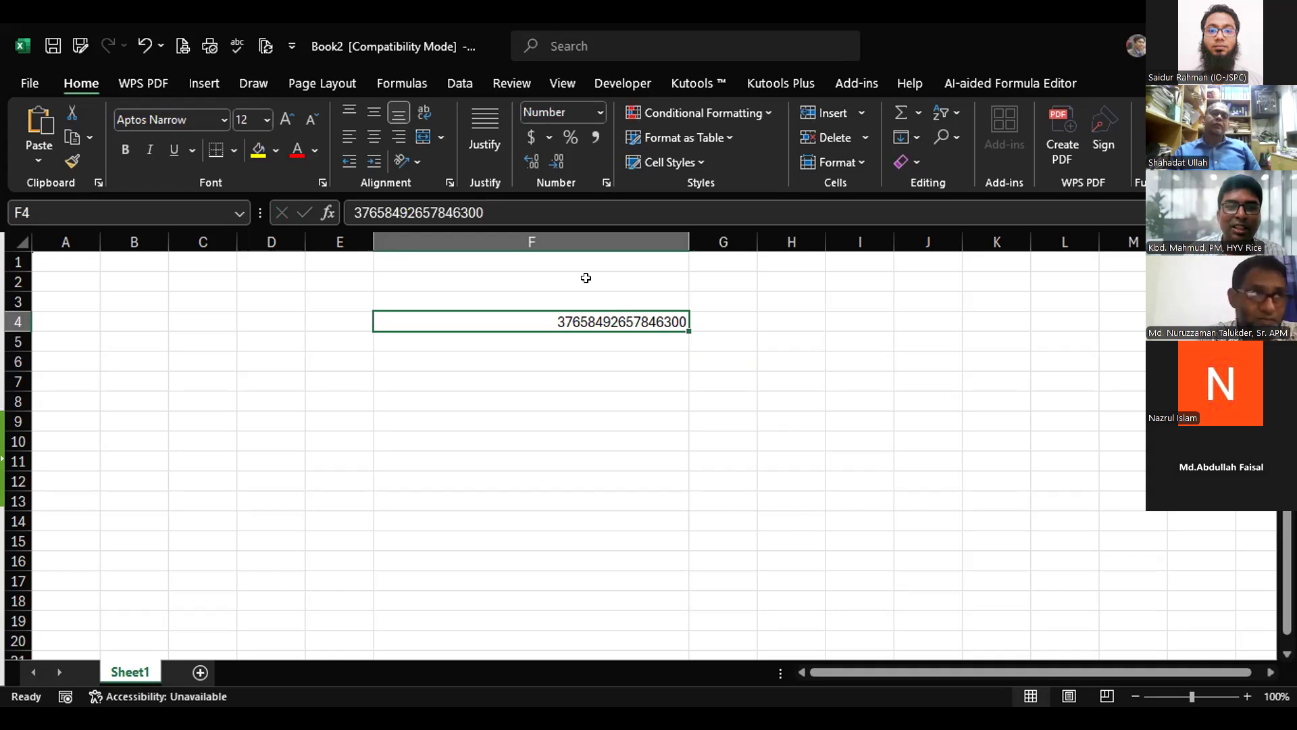
{"action": "left_click", "coordinate": [493, 201]}
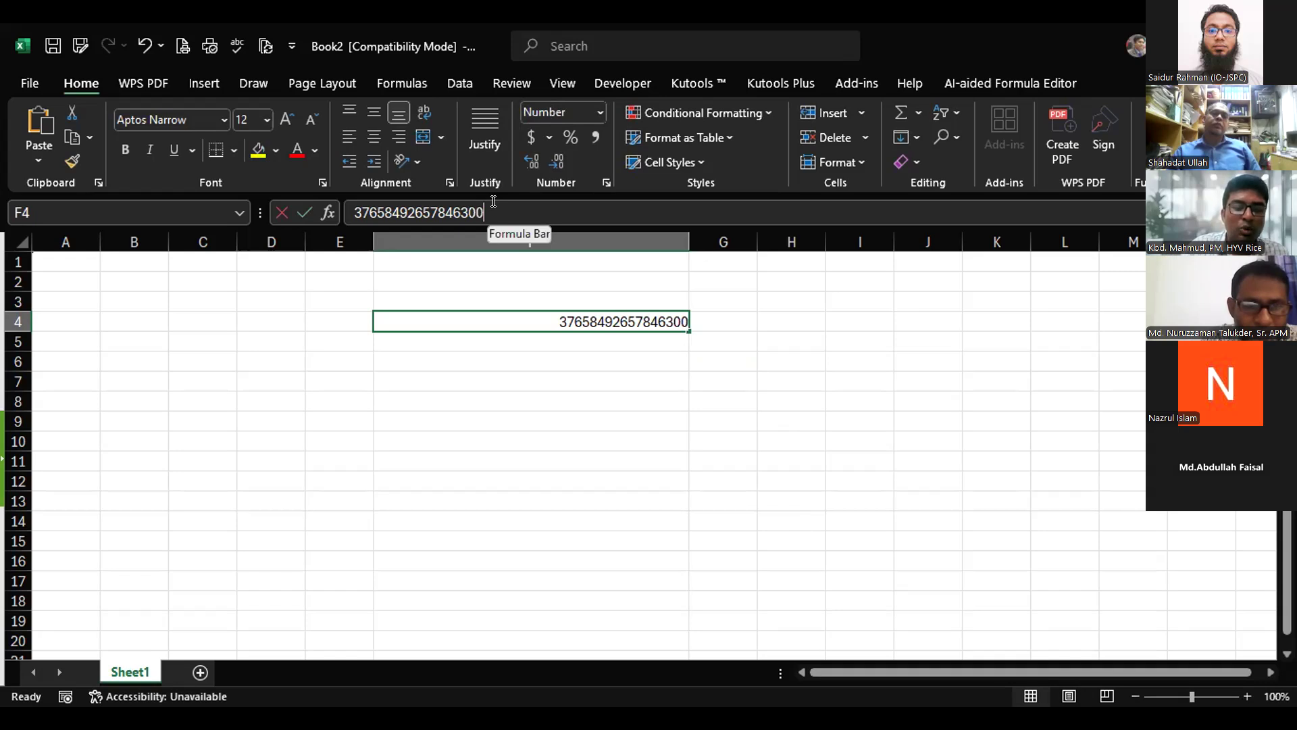
{"action": "key", "text": "BackSpace"}
{"action": "type", "text": "3"}
{"action": "left_click", "coordinate": [644, 413]}
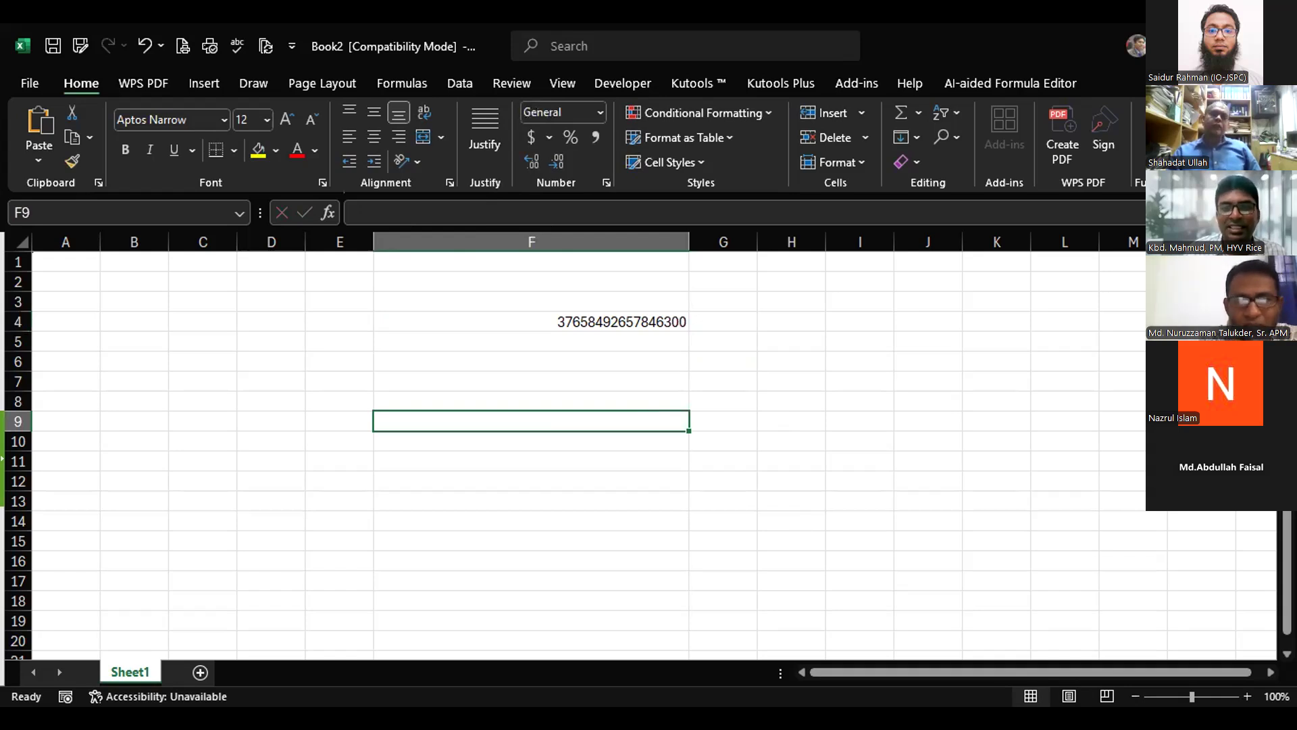
{"action": "left_click", "coordinate": [659, 323]}
{"action": "left_click", "coordinate": [529, 213]}
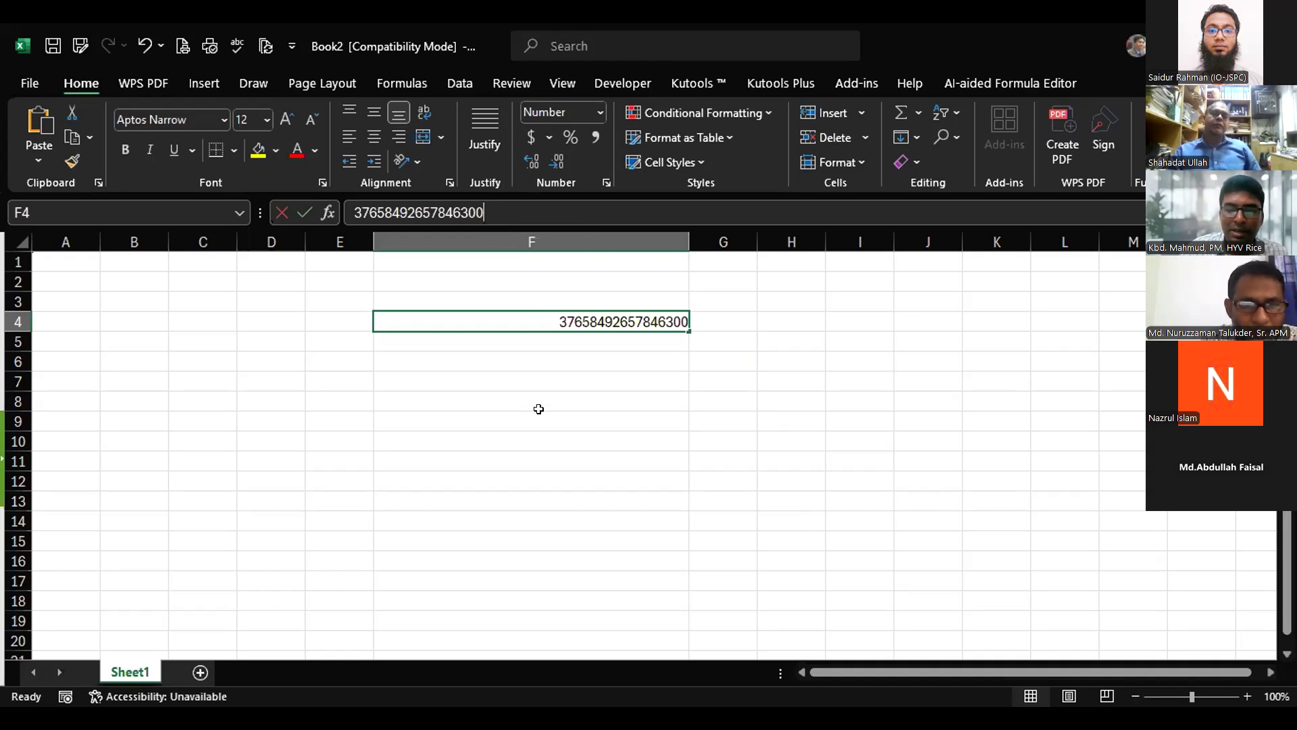
{"action": "key", "text": "BackSpace"}
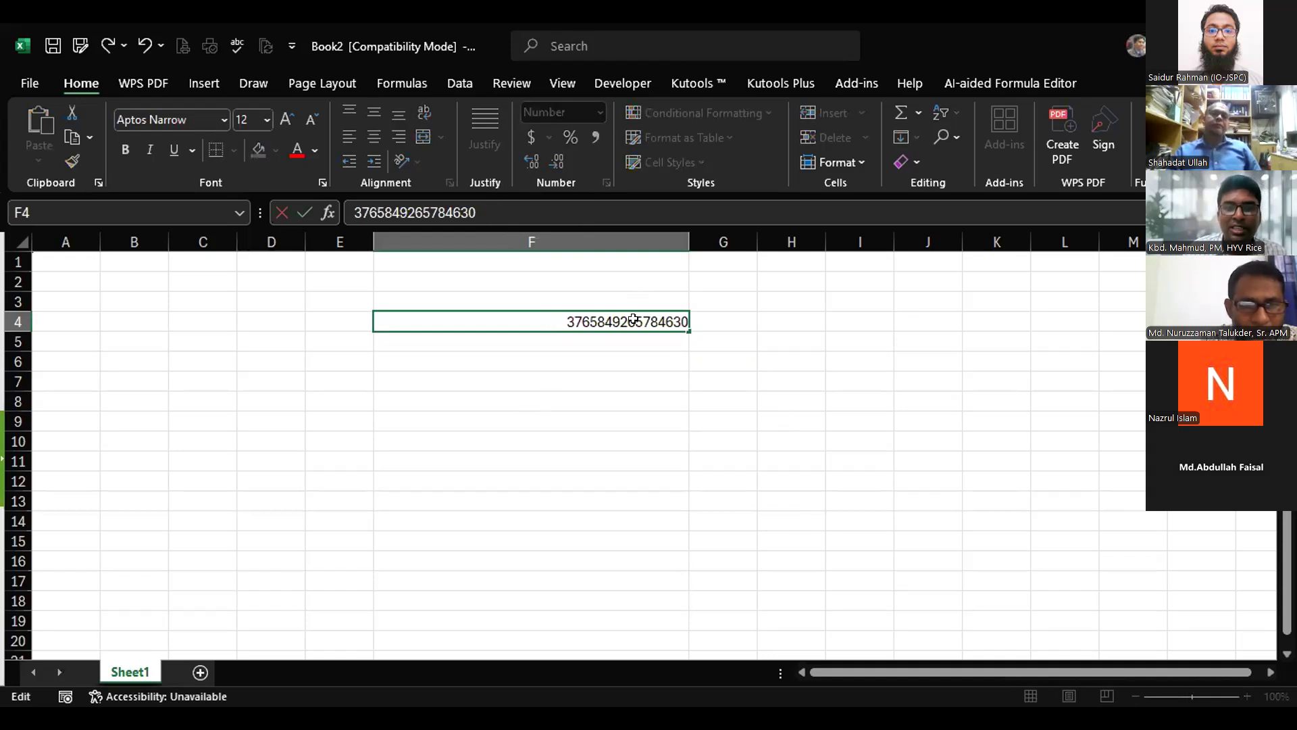
{"action": "key", "text": "Escape"}
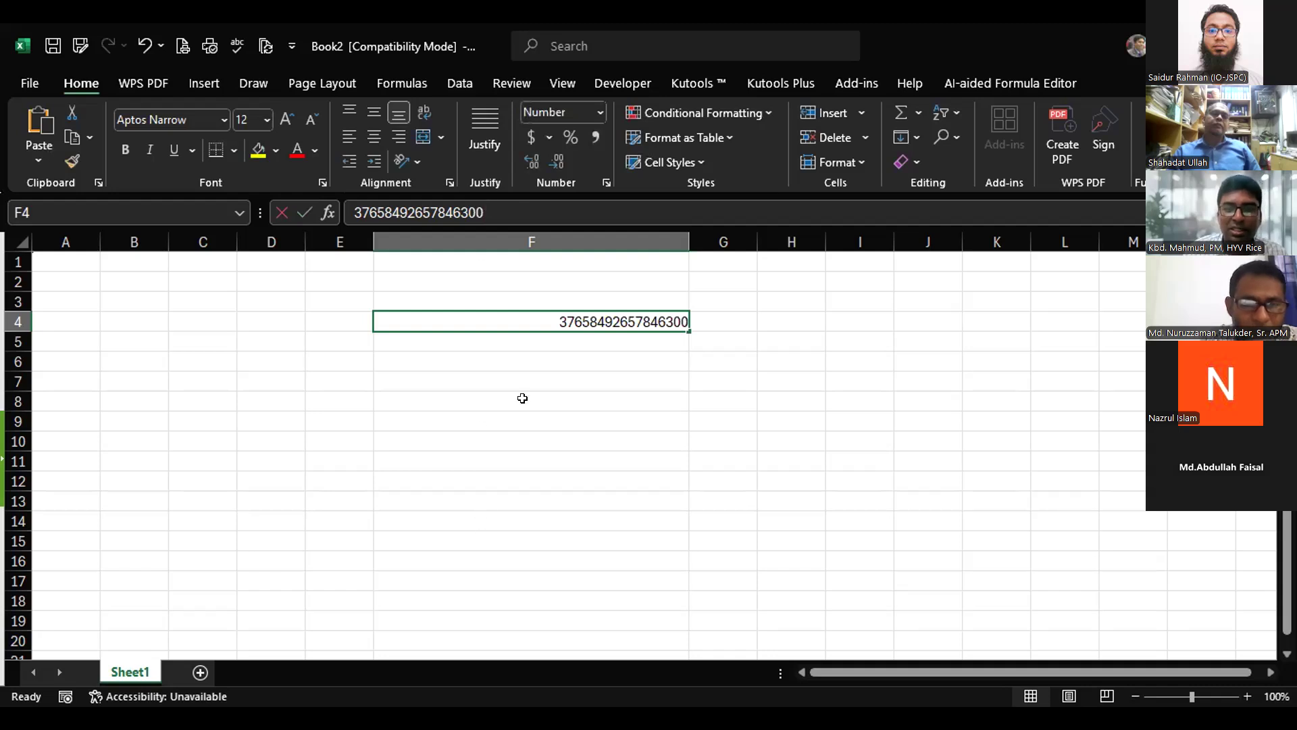
{"action": "left_click", "coordinate": [560, 394]}
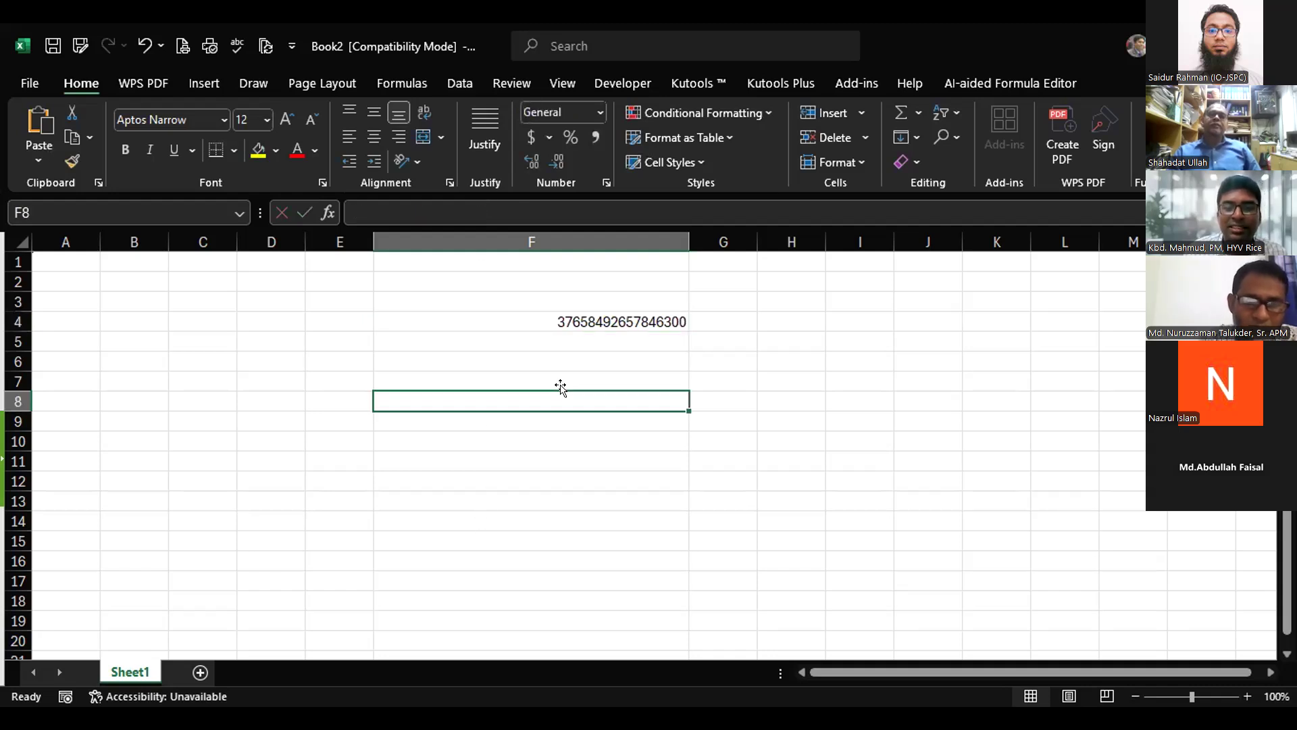
{"action": "left_click", "coordinate": [569, 318]}
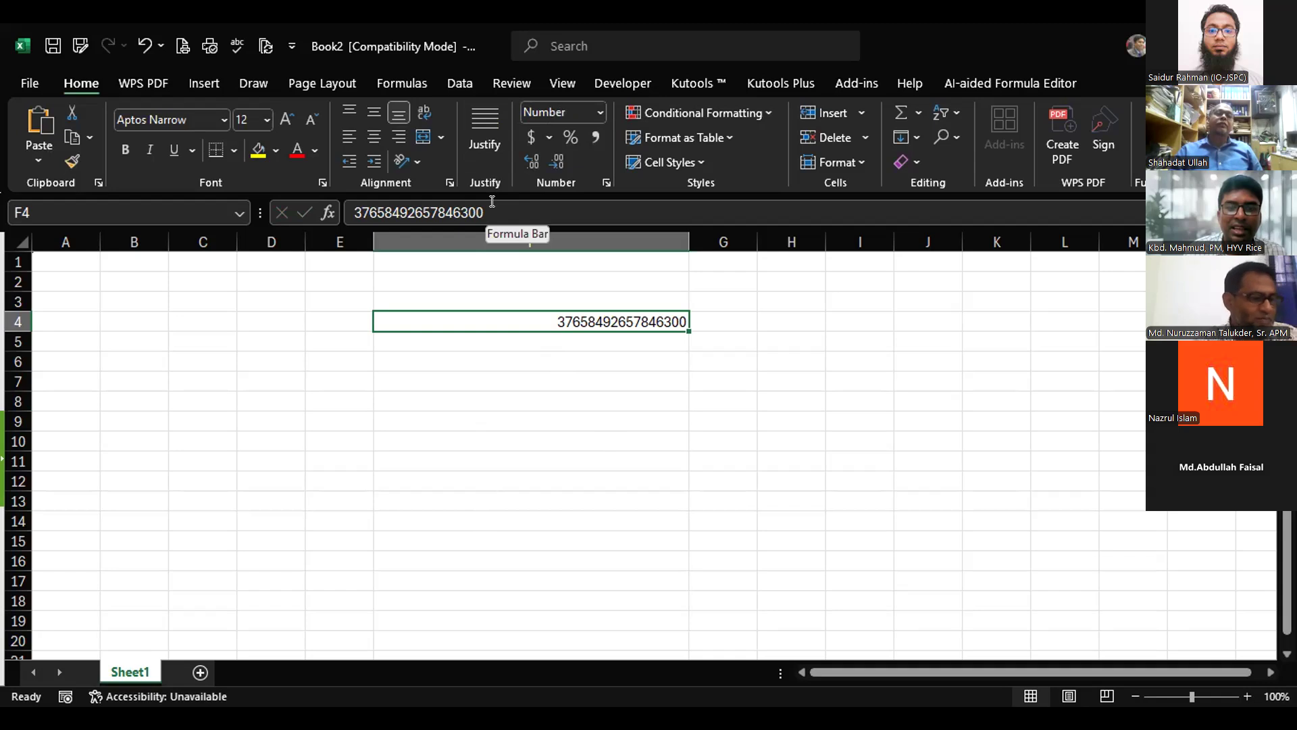
{"action": "left_click", "coordinate": [598, 110]}
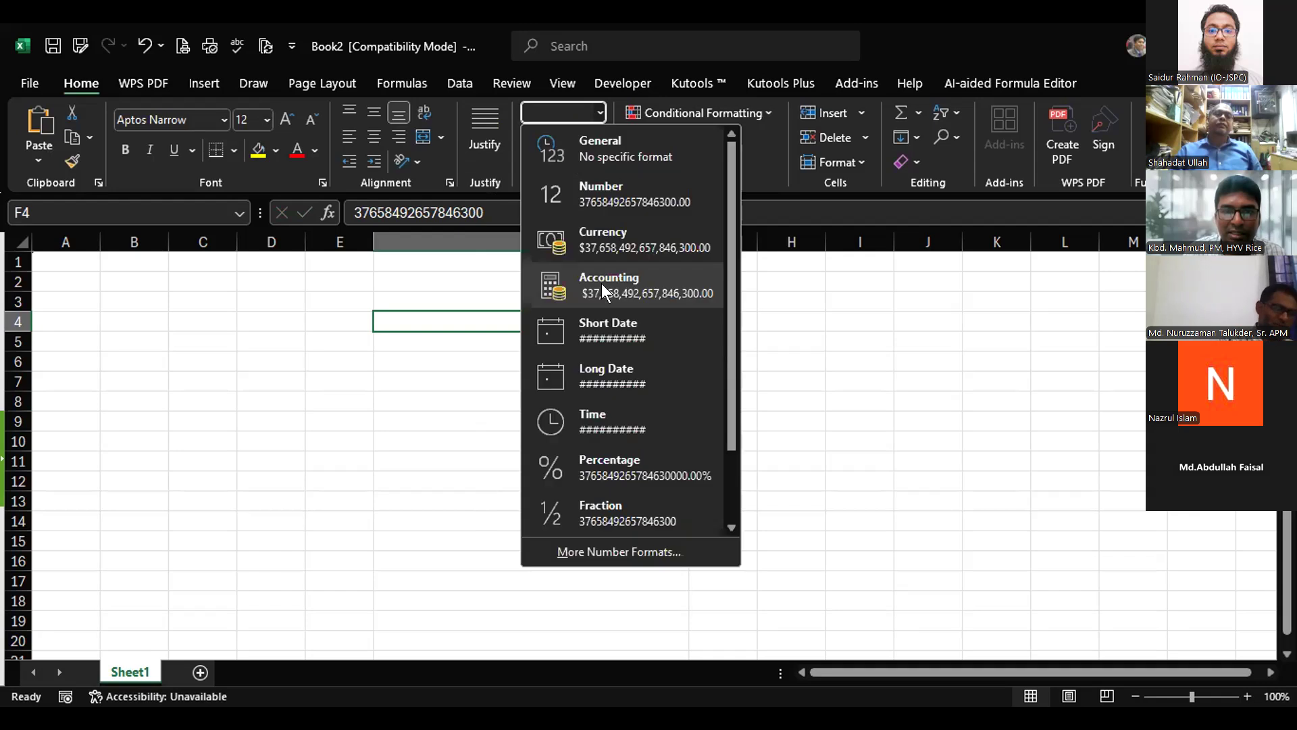
{"action": "left_click", "coordinate": [597, 276]}
{"action": "left_click", "coordinate": [614, 392]}
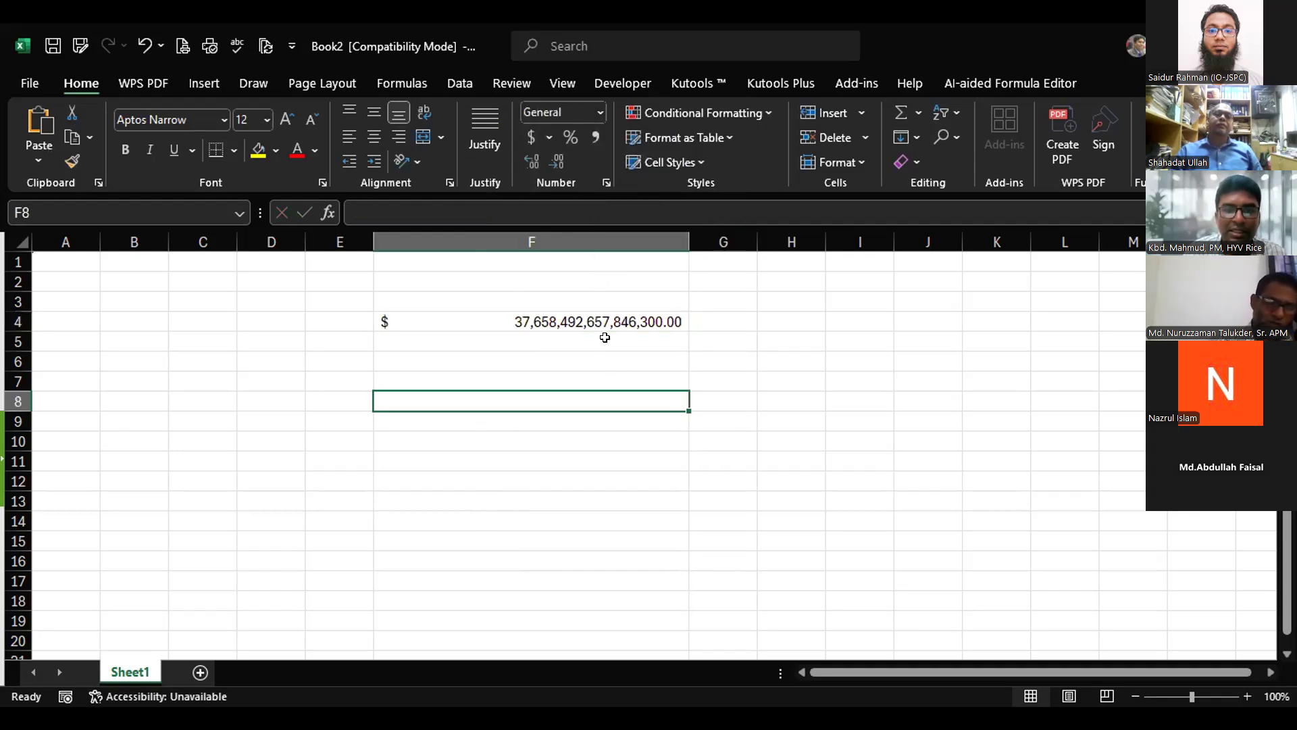
{"action": "left_click", "coordinate": [601, 318]}
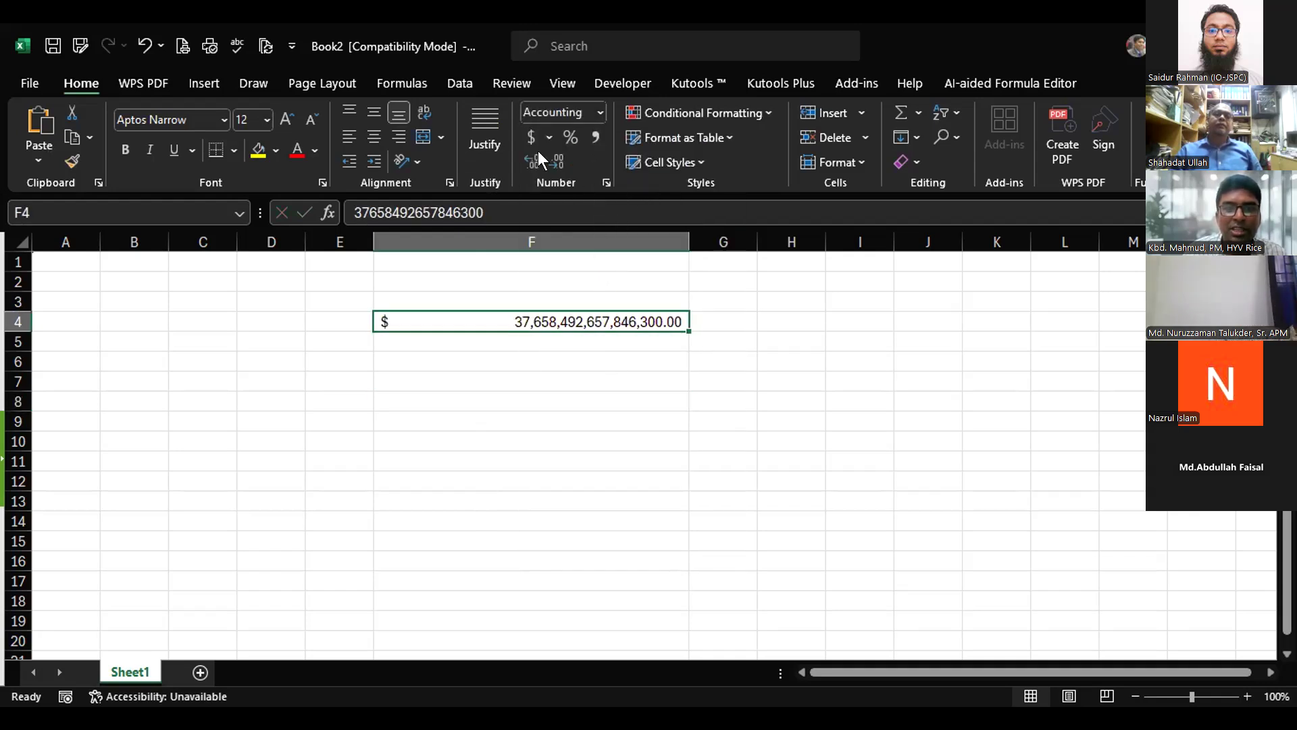
{"action": "double_click", "coordinate": [554, 158]}
{"action": "left_click", "coordinate": [571, 432]}
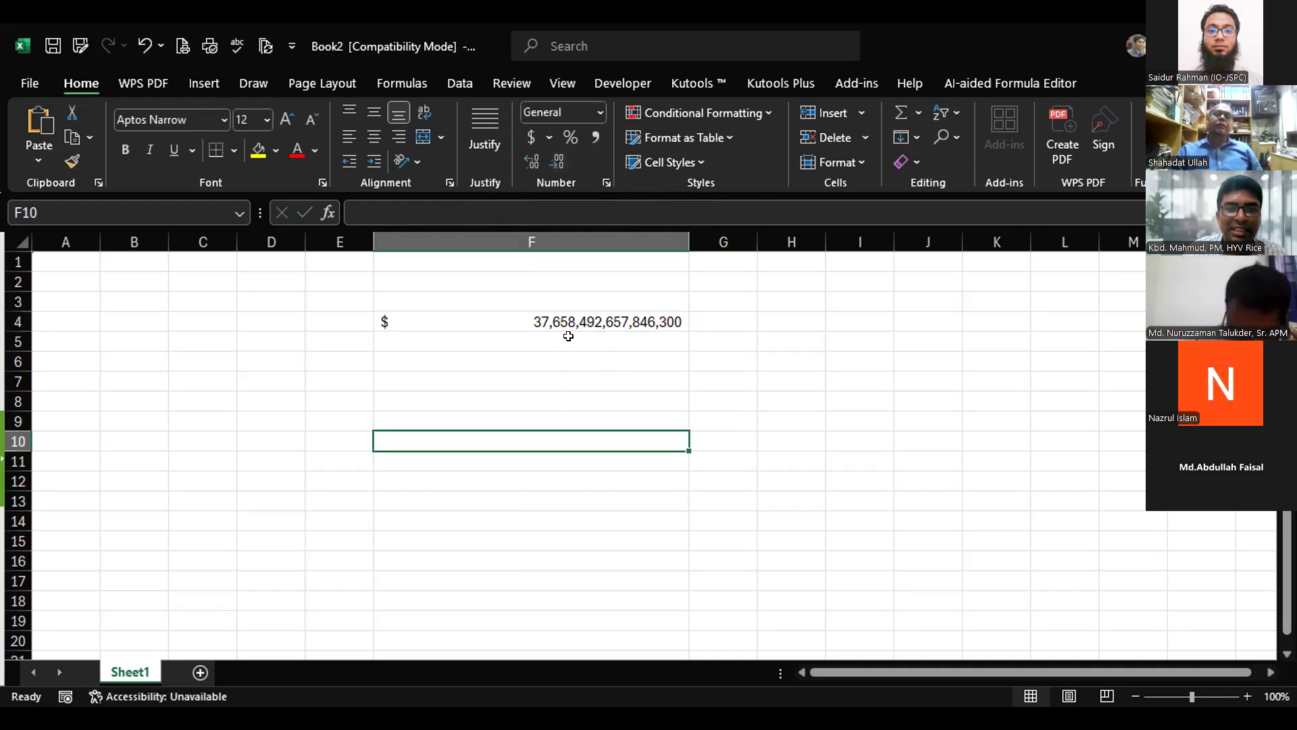
{"action": "left_click", "coordinate": [569, 319]}
{"action": "left_click", "coordinate": [487, 212]}
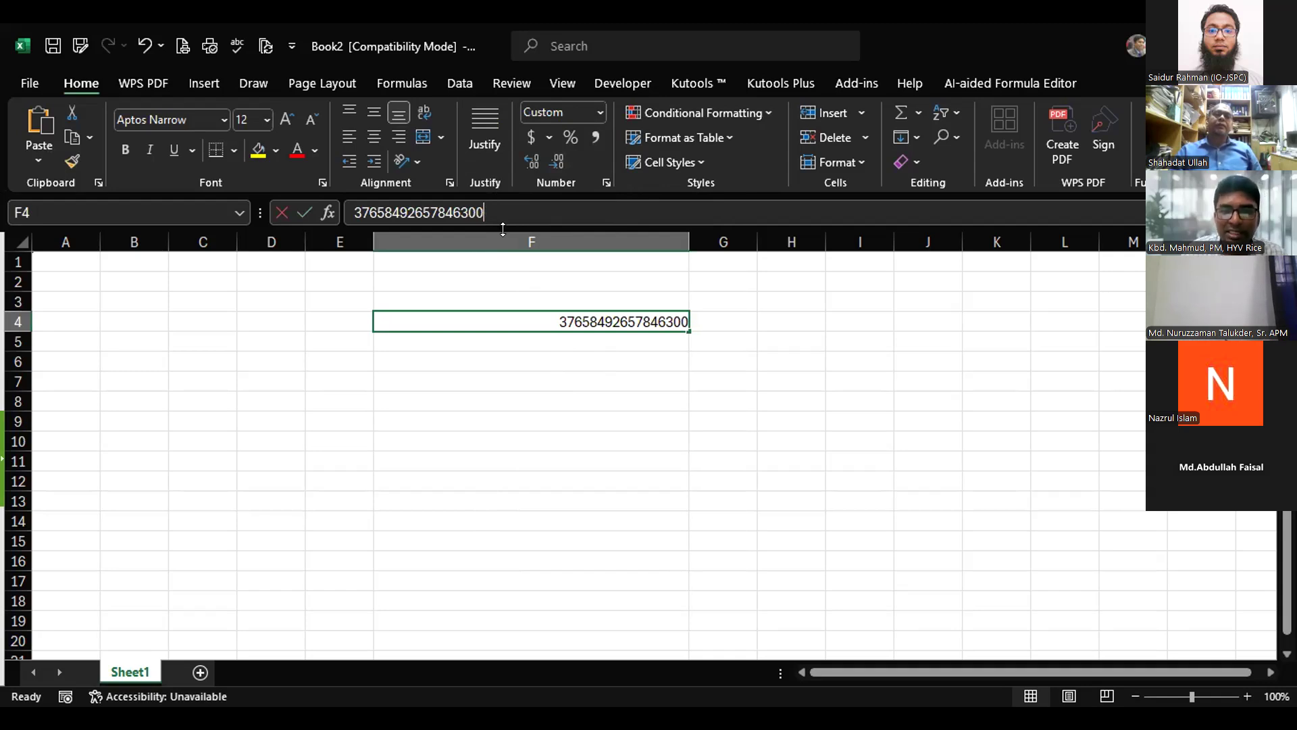
{"action": "left_click", "coordinate": [499, 441]}
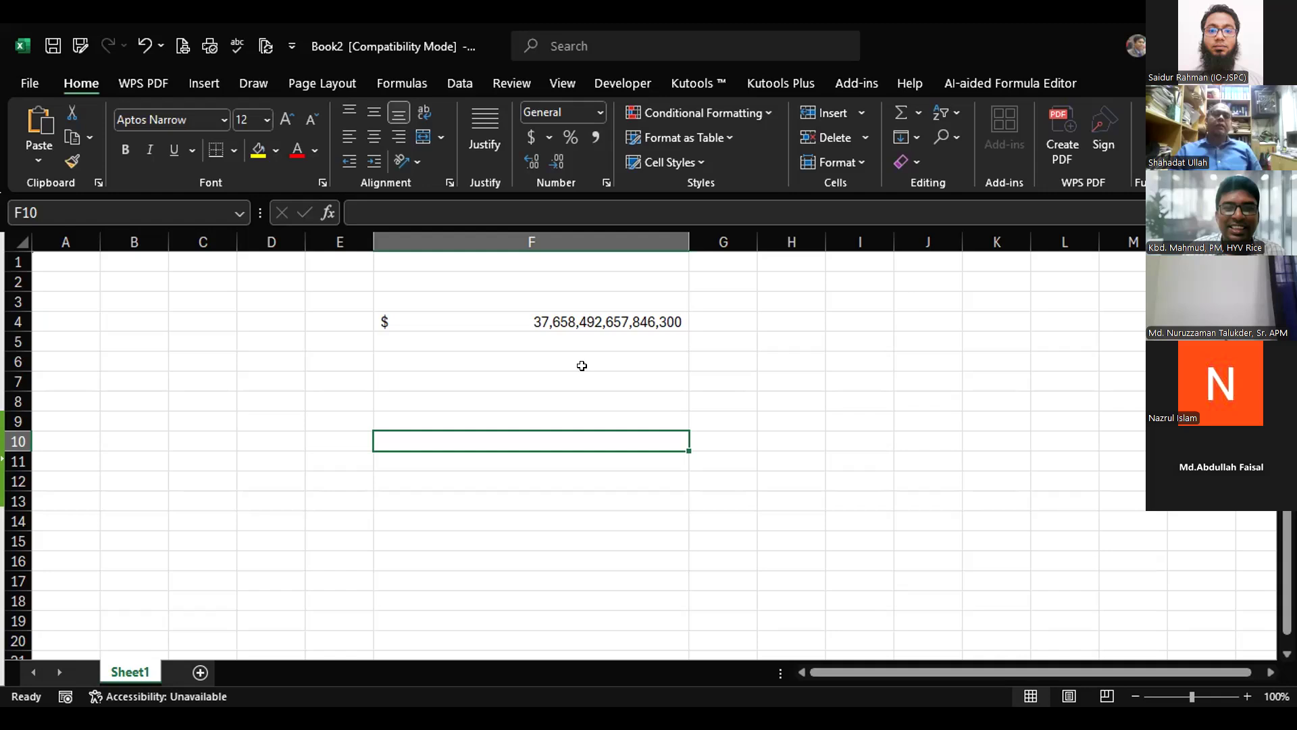
{"action": "left_click", "coordinate": [593, 327]}
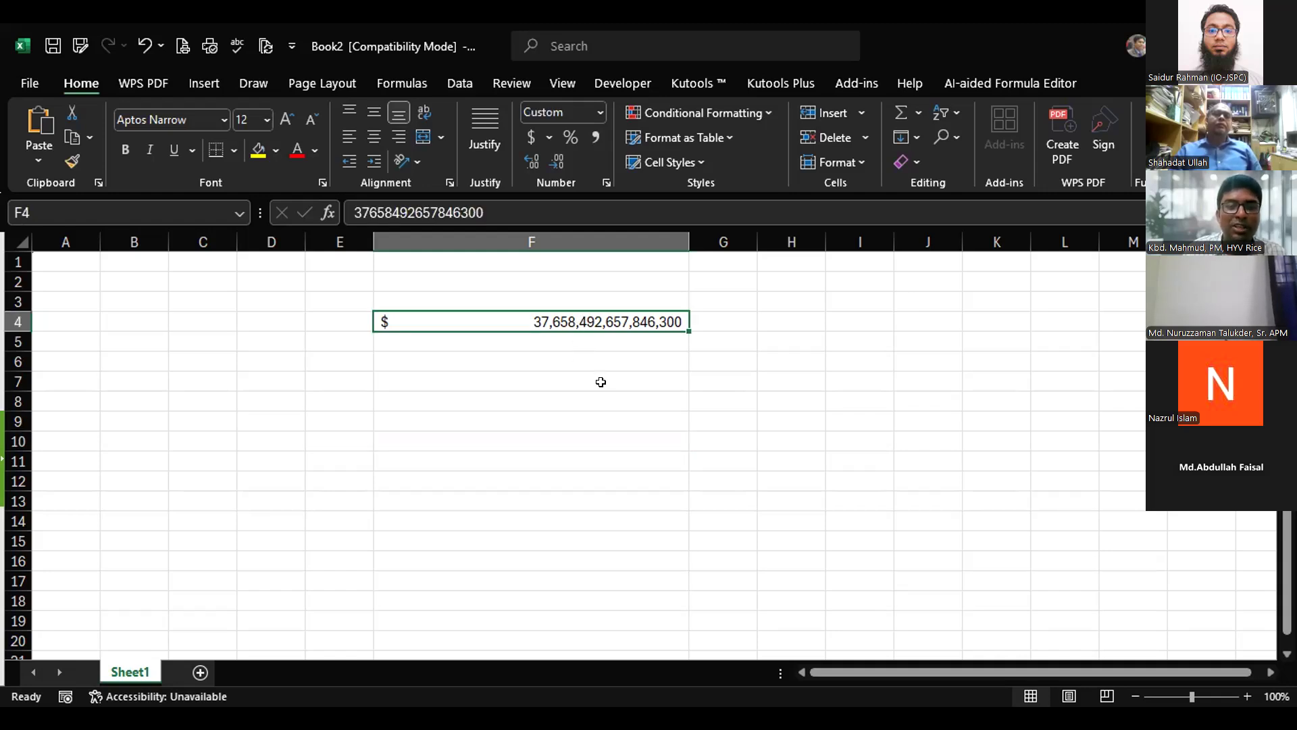
{"action": "left_click", "coordinate": [598, 113]}
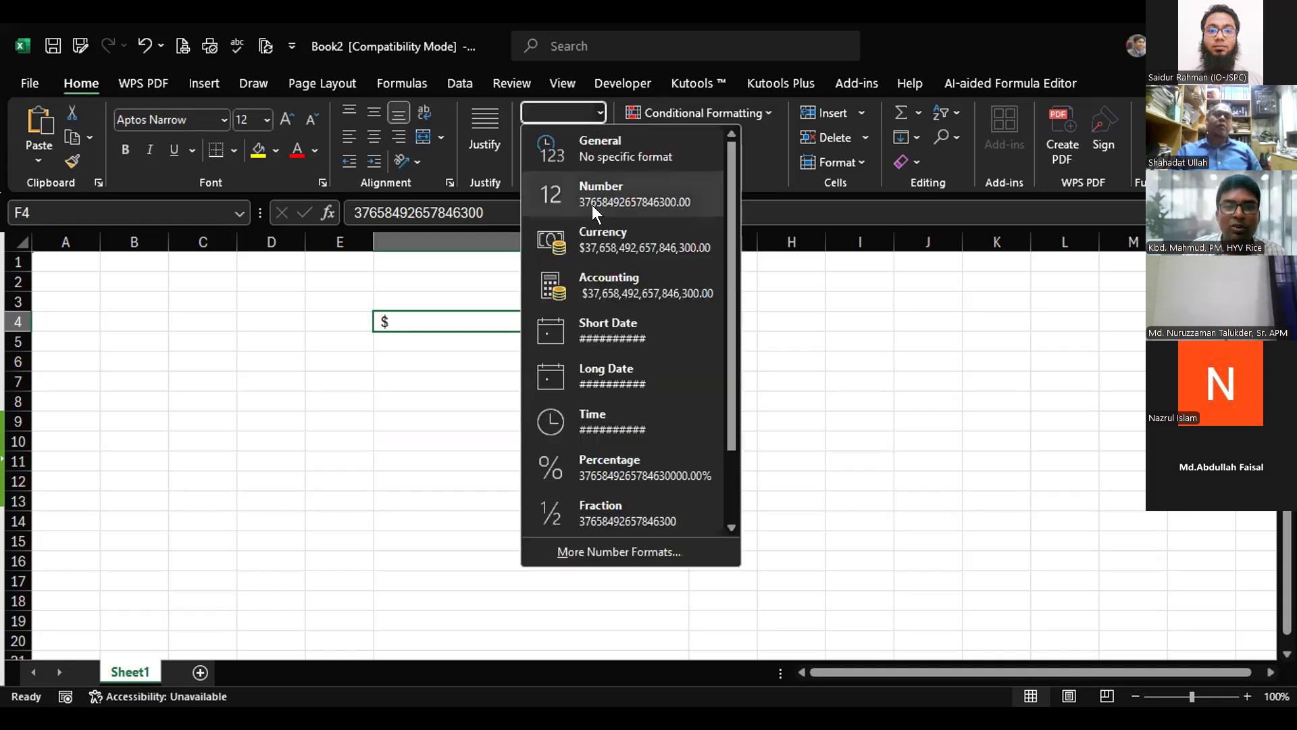
{"action": "left_click", "coordinate": [593, 181]}
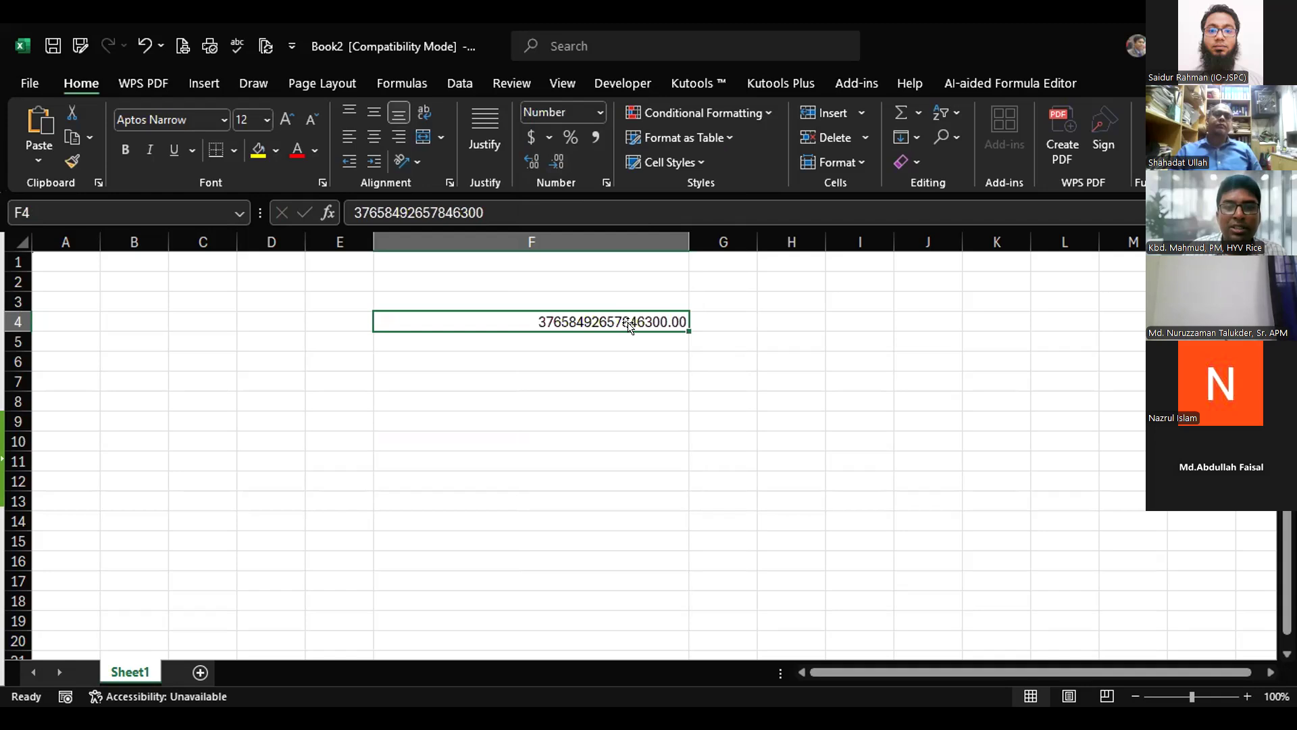
{"action": "double_click", "coordinate": [551, 155]}
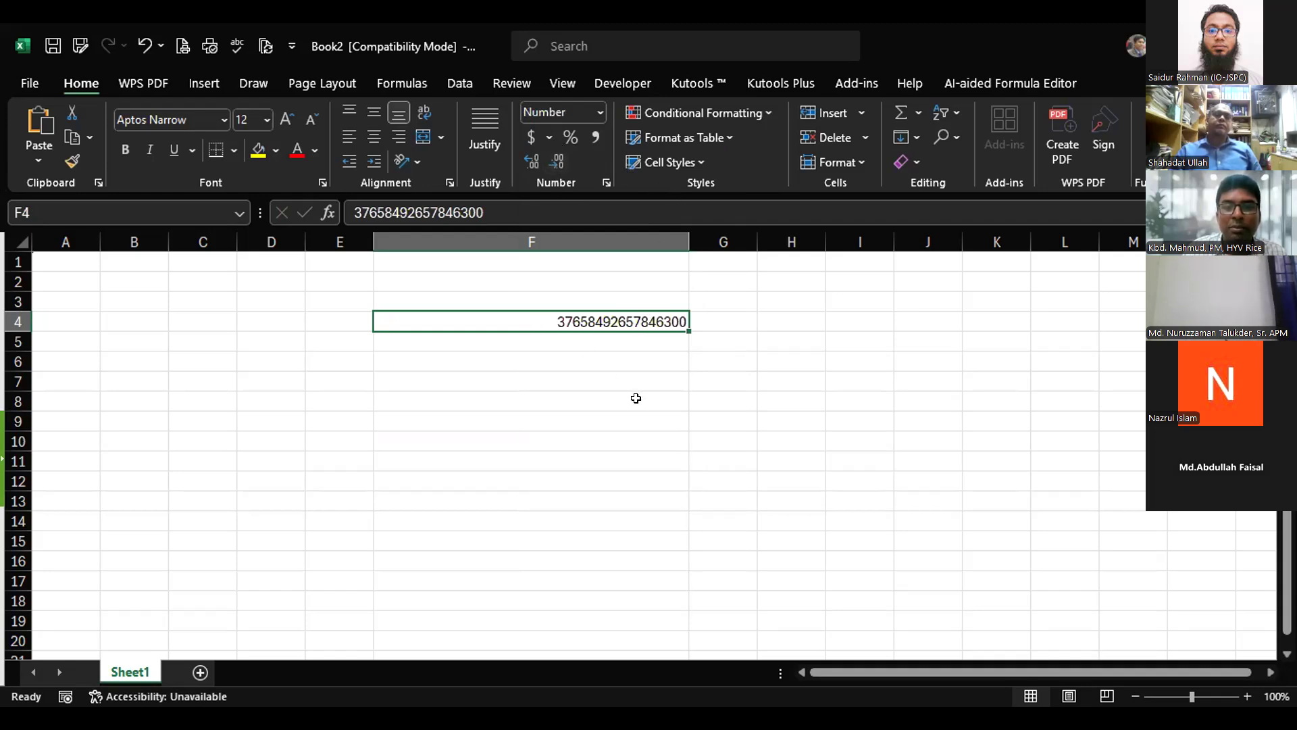
{"action": "left_click", "coordinate": [379, 211]}
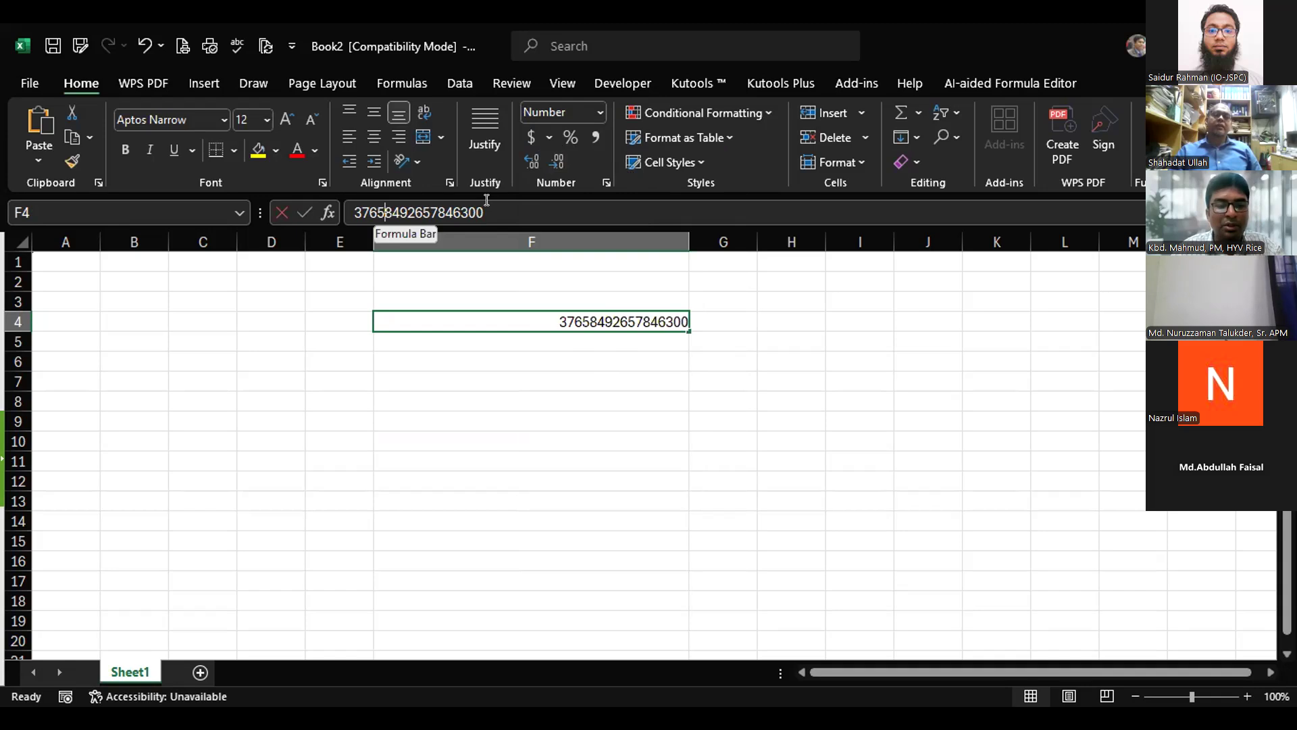
{"action": "left_click", "coordinate": [660, 376]}
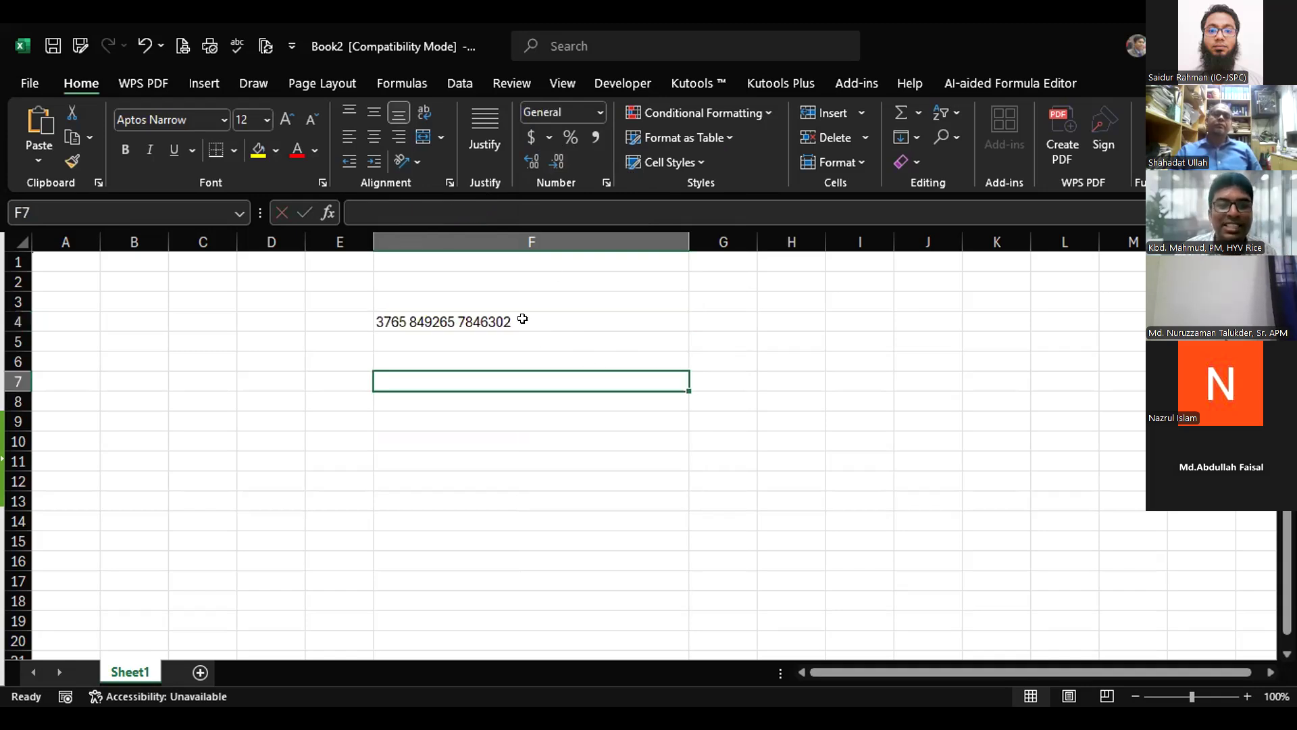
{"action": "key", "text": "Up"}
{"action": "key", "text": "Up"}
{"action": "key", "text": "Up"}
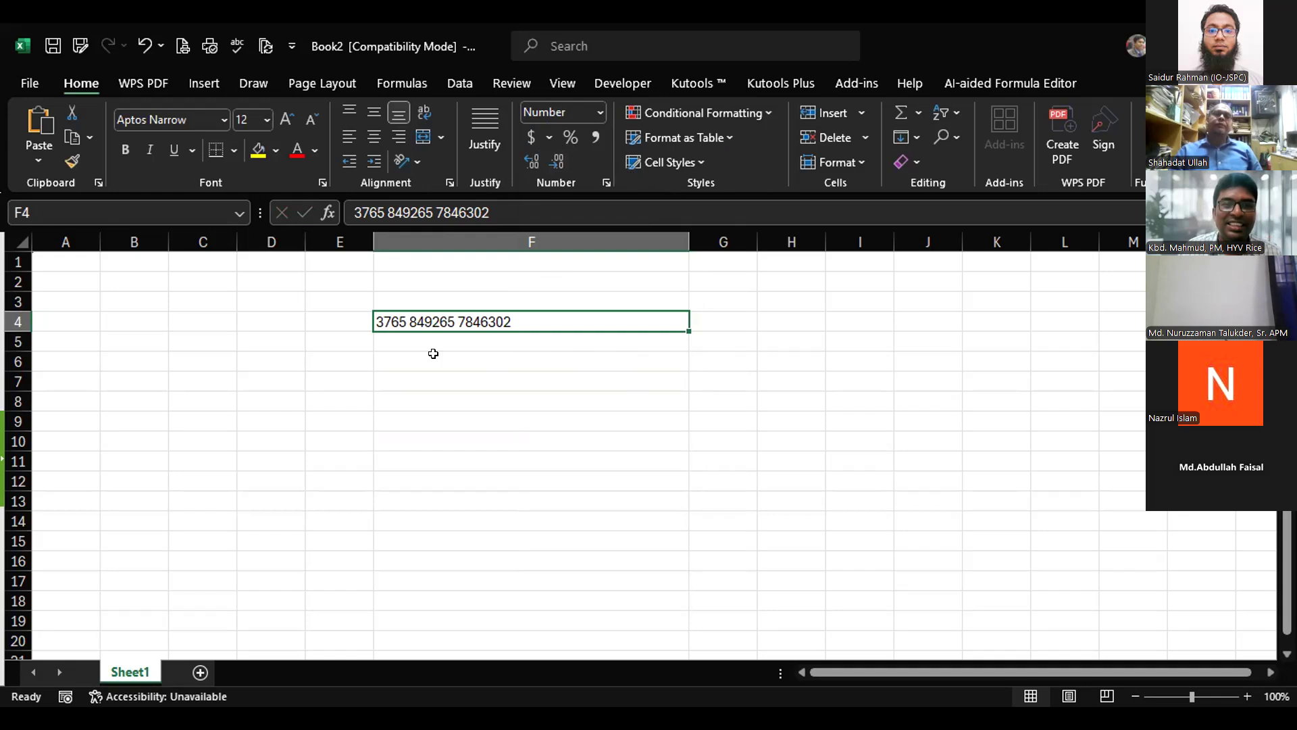
{"action": "left_click", "coordinate": [388, 212]}
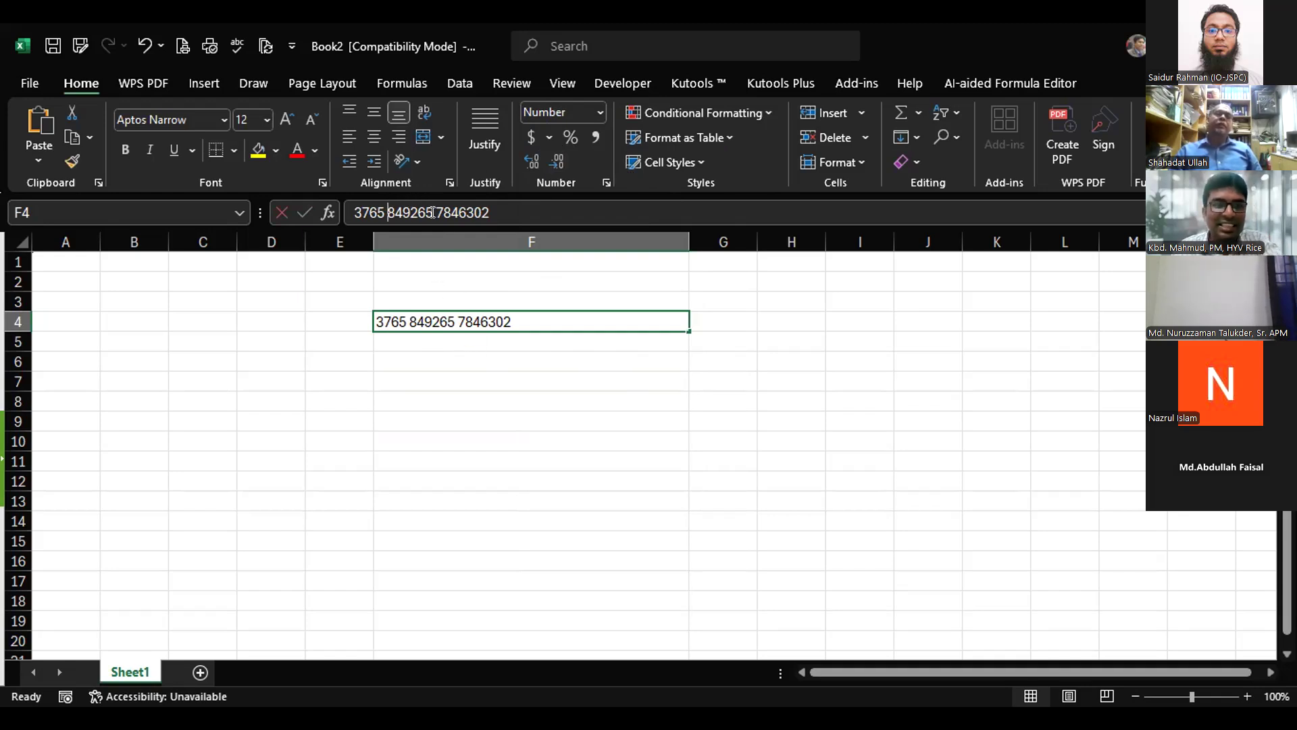
{"action": "key", "text": "BackSpace"}
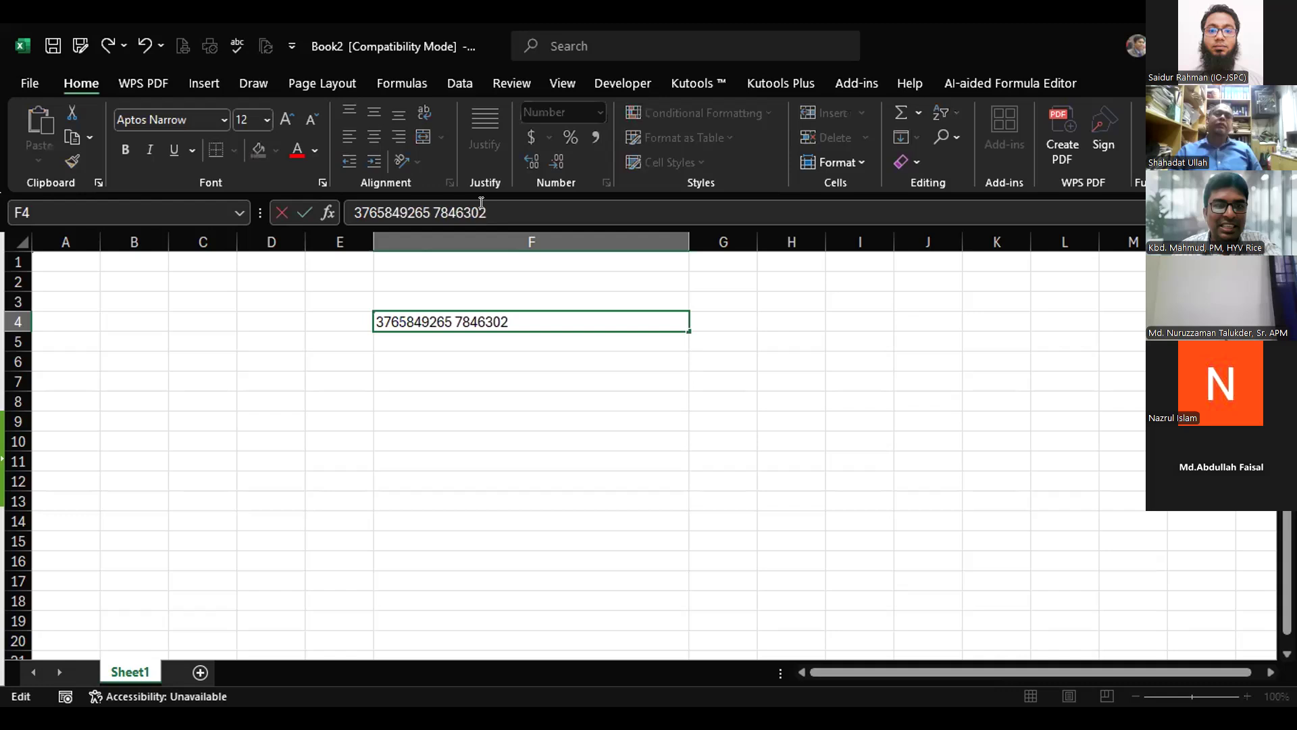
{"action": "left_click", "coordinate": [524, 461]}
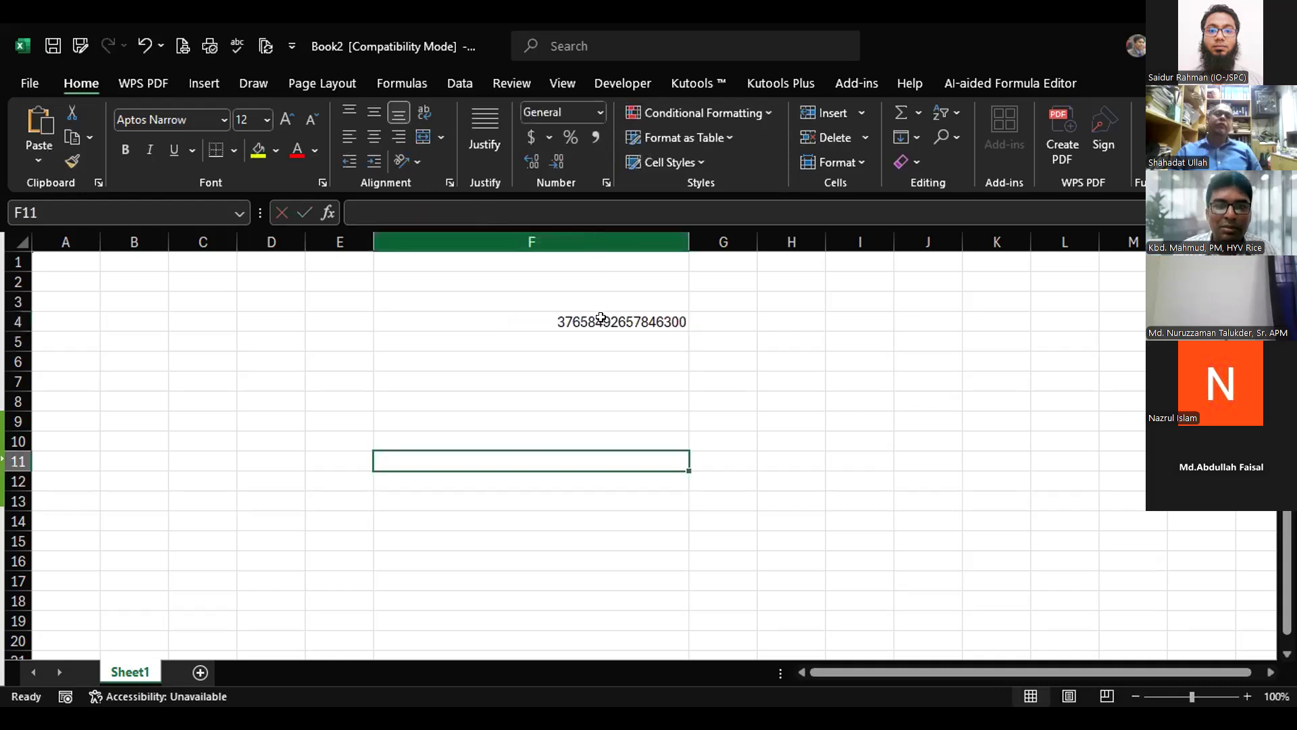
{"action": "left_click", "coordinate": [600, 317]}
{"action": "left_click", "coordinate": [598, 110]}
Give F4 the Text format, showing 3.76585E+16, and widen column F.
{"action": "scroll", "coordinate": [609, 446], "scroll_direction": "down", "scroll_amount": 1}
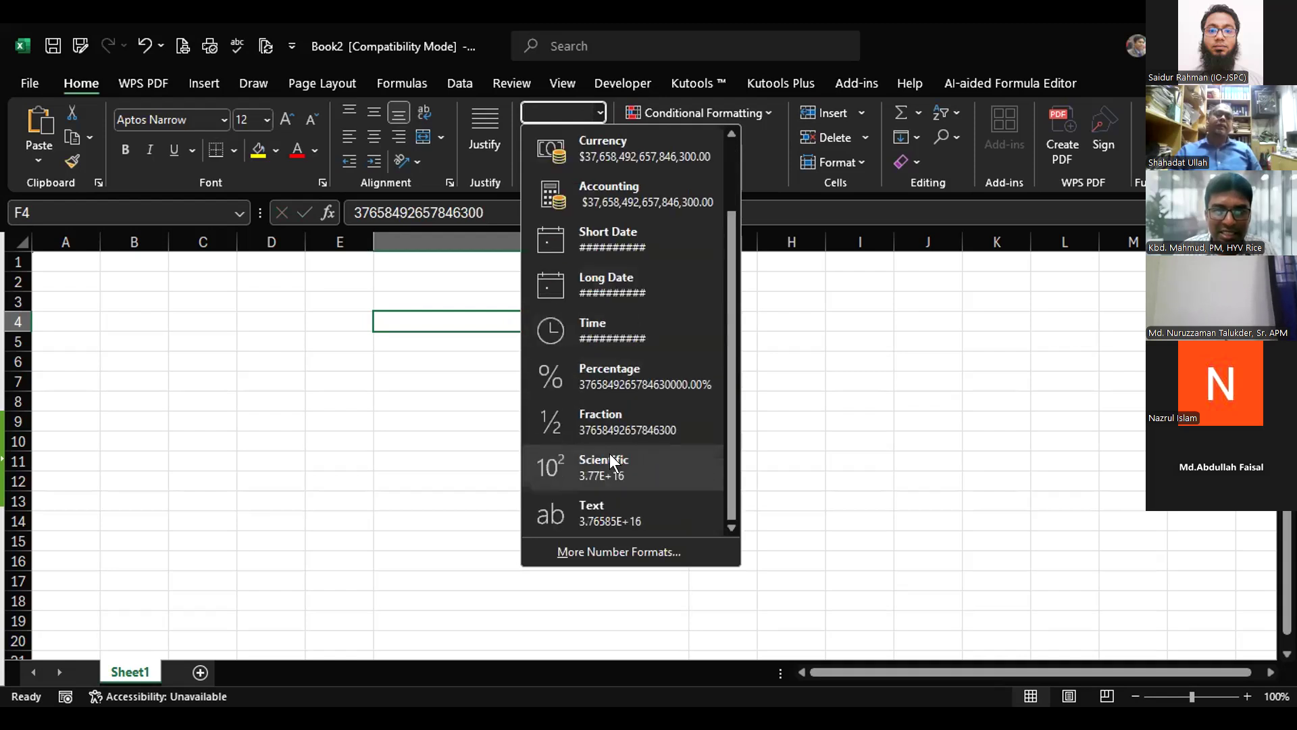
{"action": "left_click", "coordinate": [599, 509]}
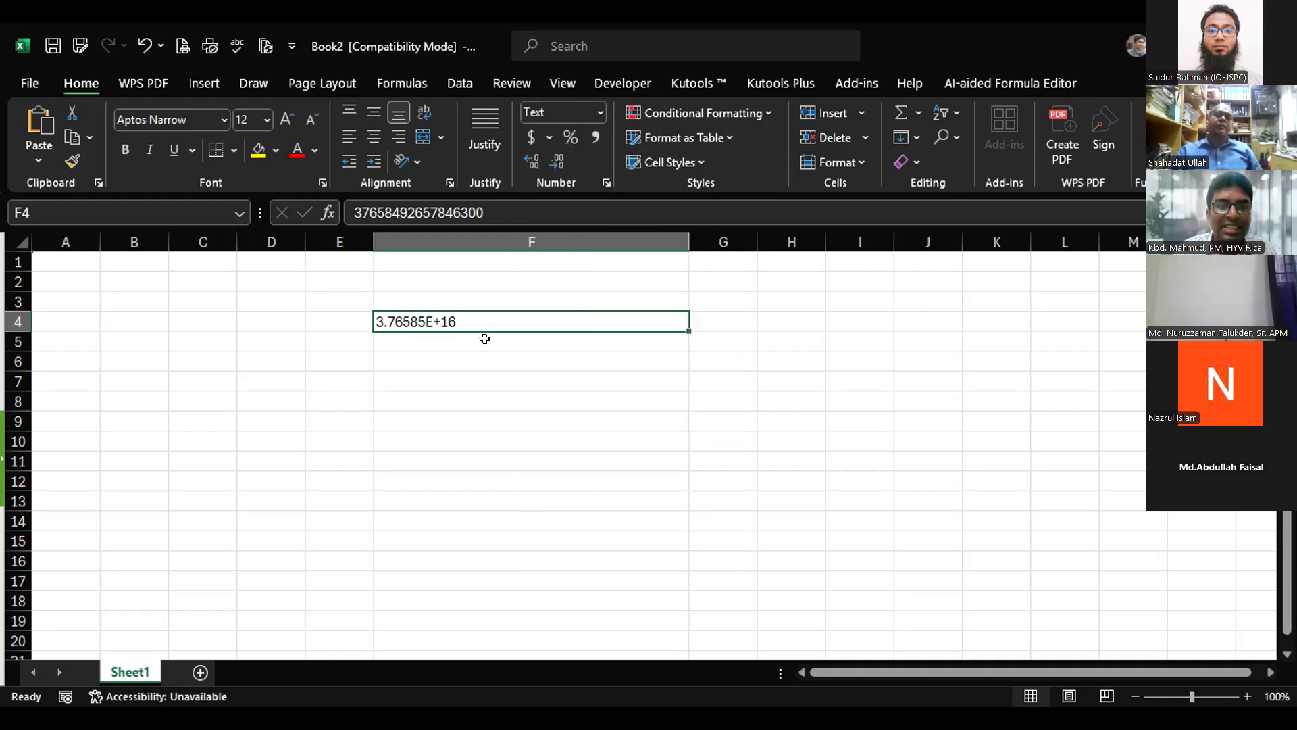
{"action": "left_click", "coordinate": [455, 382]}
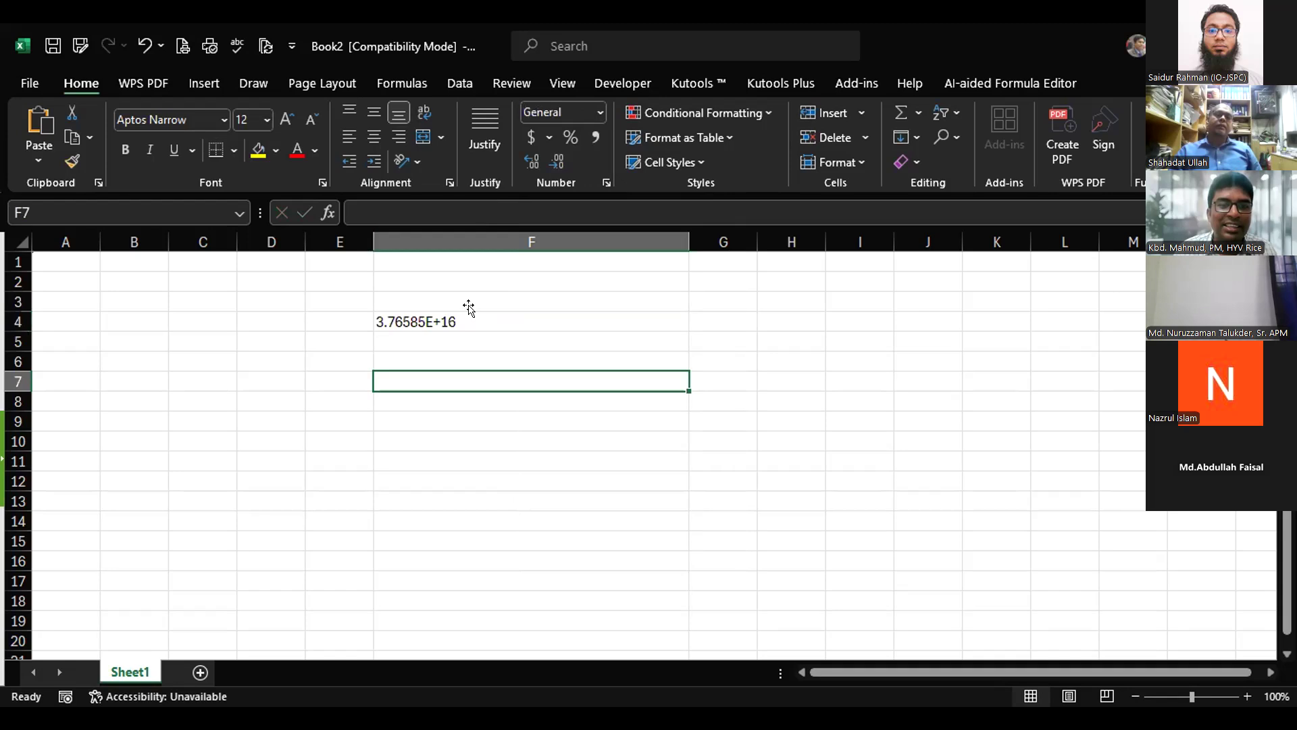
{"action": "key", "text": "Up"}
{"action": "key", "text": "Up"}
{"action": "key", "text": "Up"}
{"action": "left_click_drag", "start_coordinate": [689, 235], "coordinate": [710, 235]}
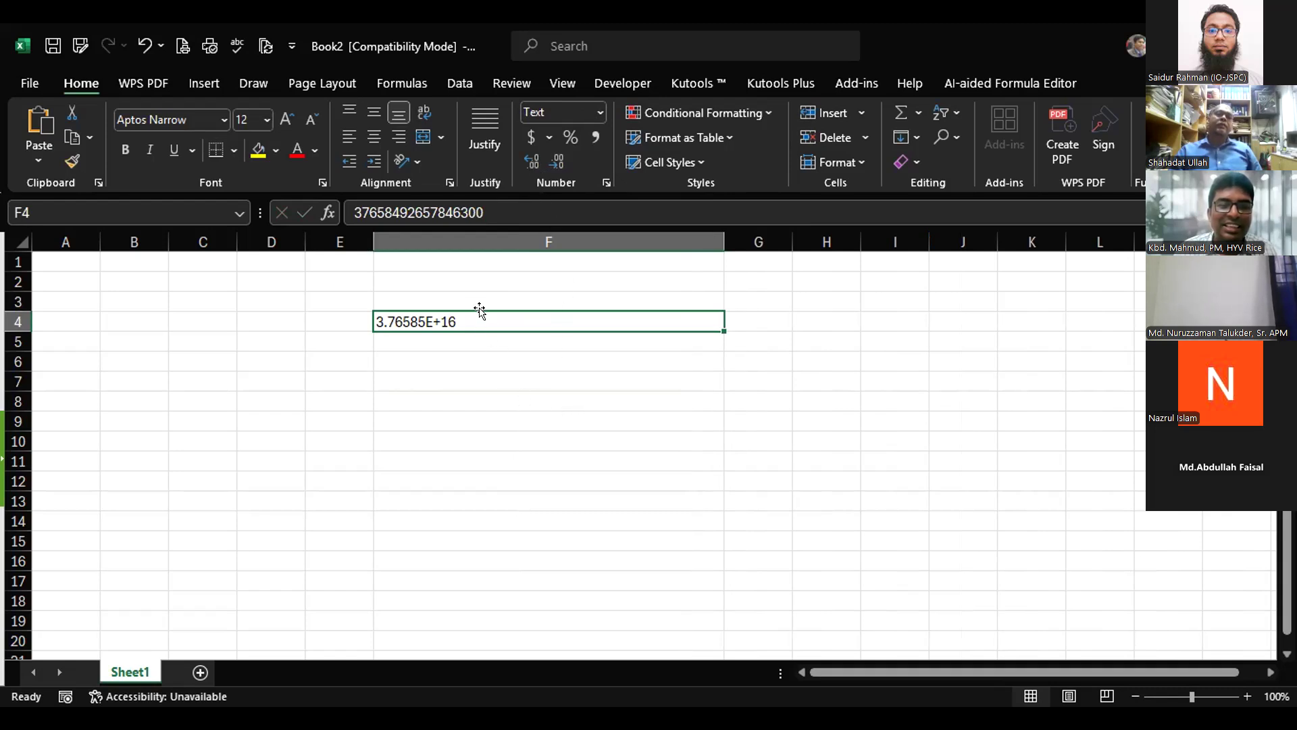
{"action": "left_click", "coordinate": [467, 380]}
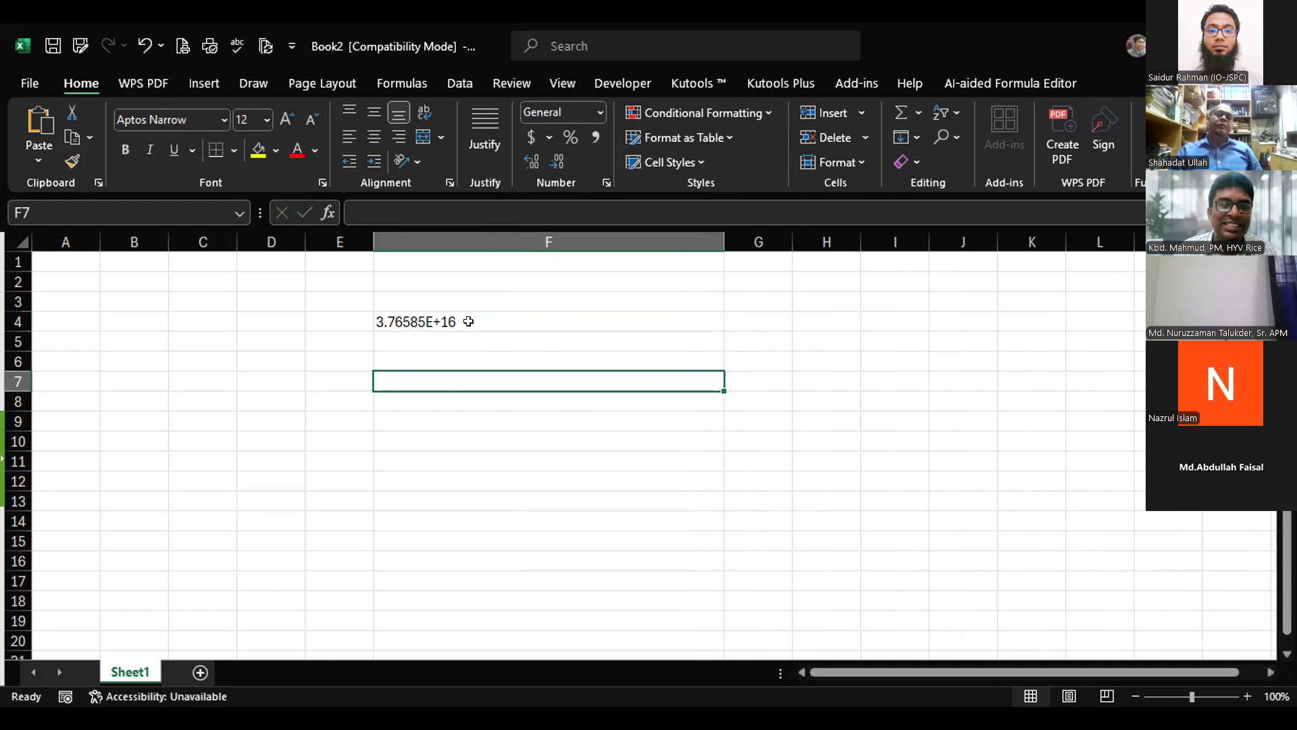
{"action": "left_click", "coordinate": [468, 321]}
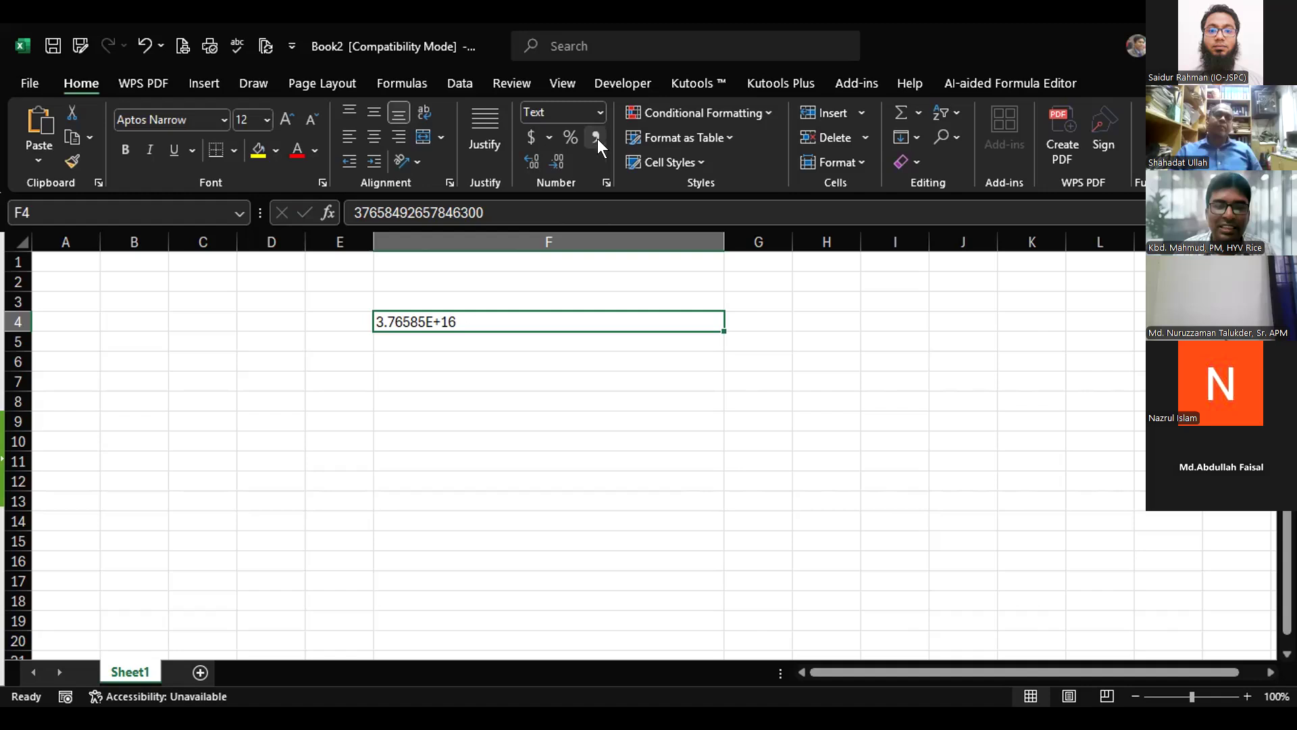
Reset F4 to General, then to Number format.
{"action": "left_click", "coordinate": [600, 114]}
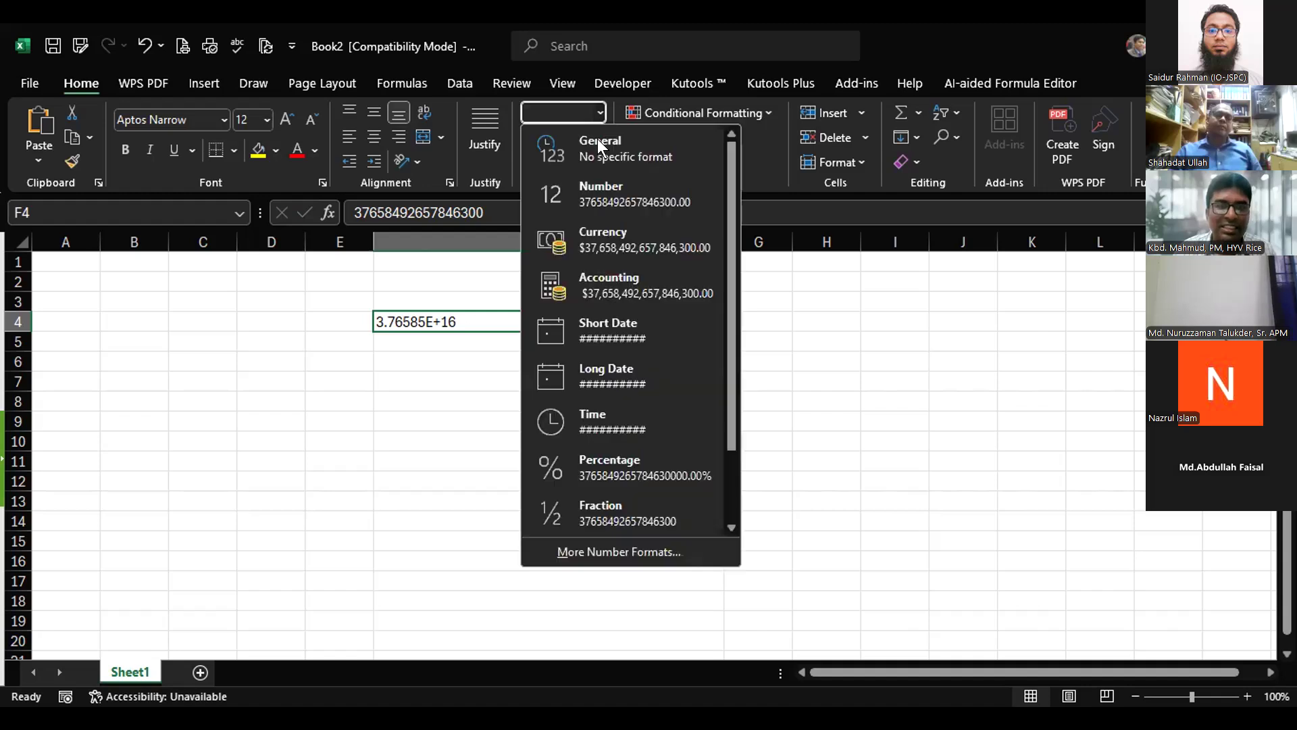
{"action": "left_click", "coordinate": [598, 144]}
{"action": "left_click", "coordinate": [599, 113]}
{"action": "left_click", "coordinate": [625, 193]}
{"action": "left_click", "coordinate": [651, 440]}
{"action": "left_click", "coordinate": [621, 315]}
{"action": "key", "text": "ctrl+1"}
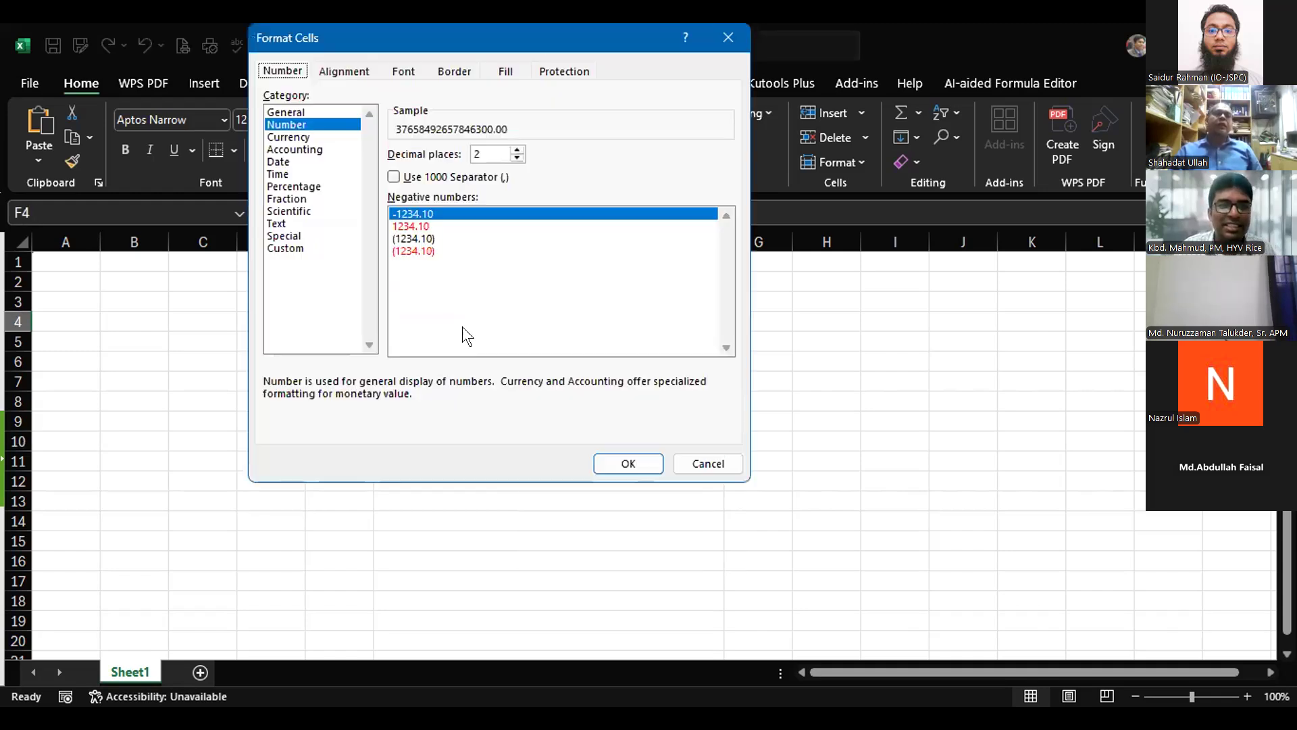
{"action": "left_click", "coordinate": [292, 247]}
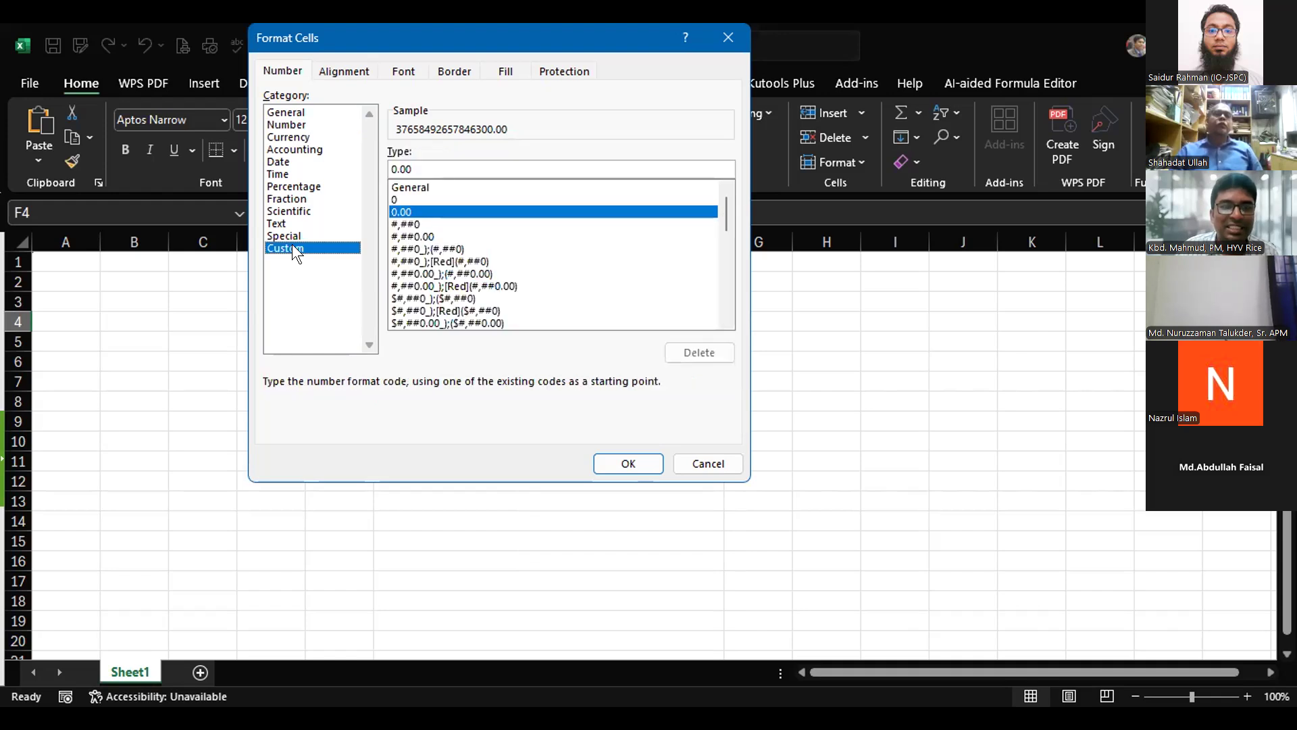
{"action": "left_click", "coordinate": [411, 169]}
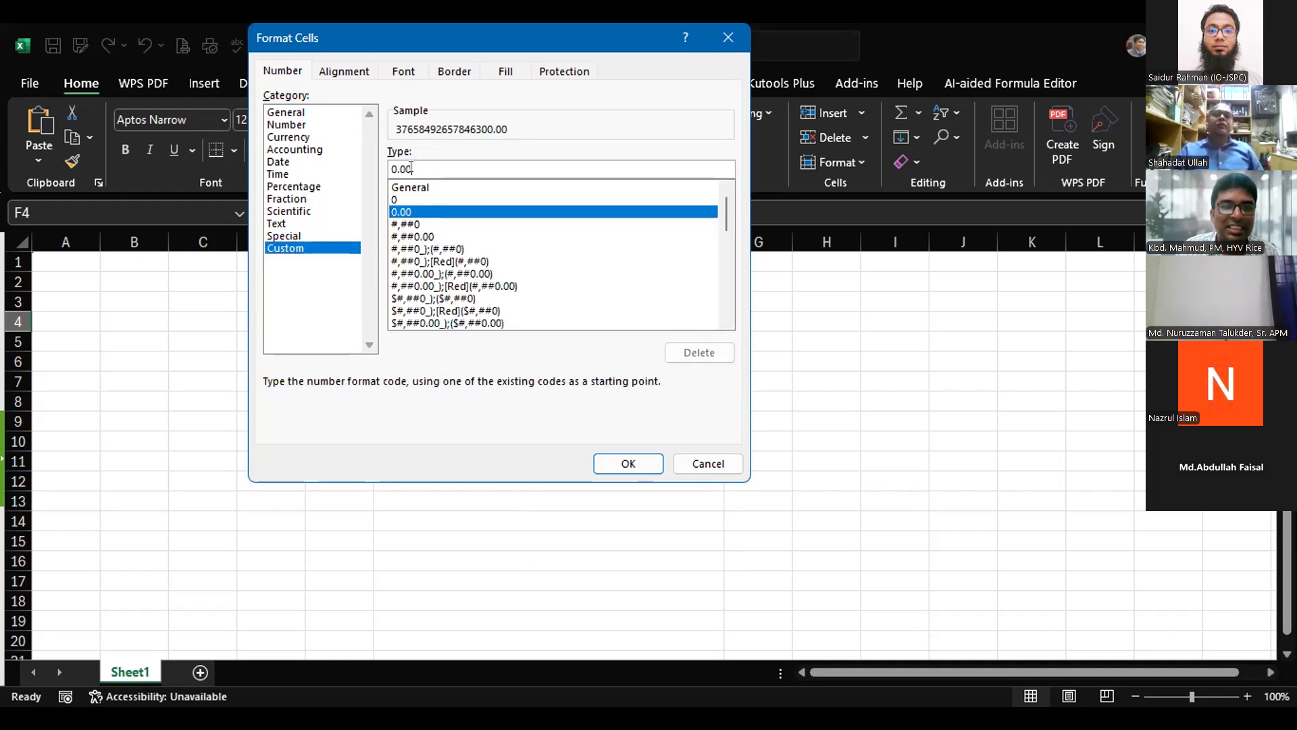
{"action": "left_click_drag", "start_coordinate": [410, 169], "coordinate": [373, 166]}
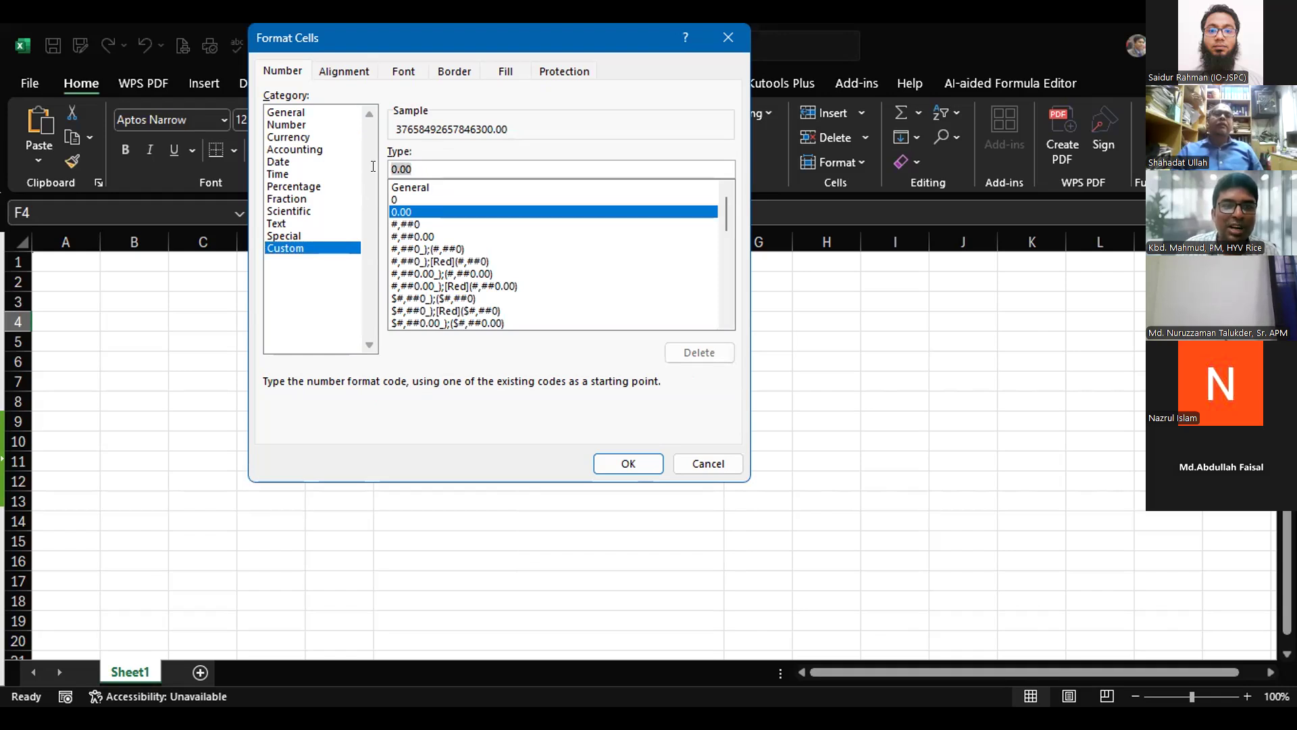
{"action": "type", "text": "0000"}
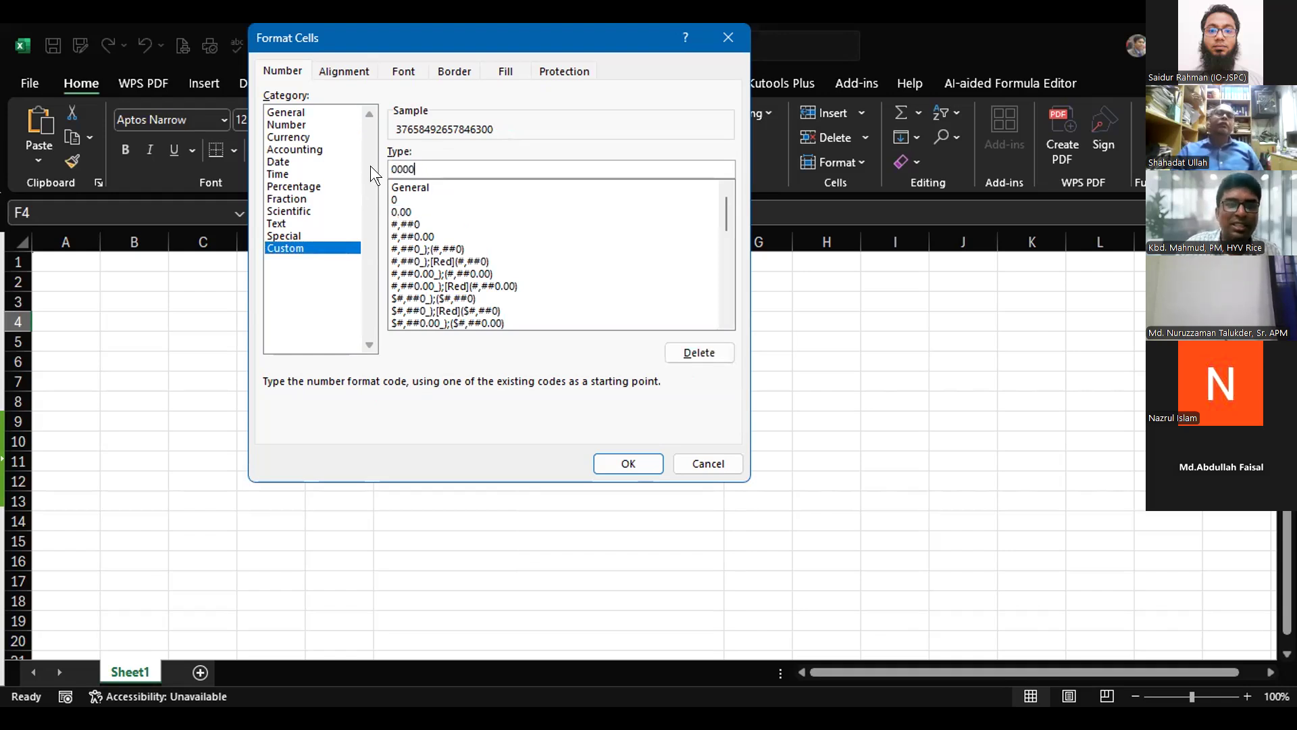
{"action": "type", "text": "000000000000"}
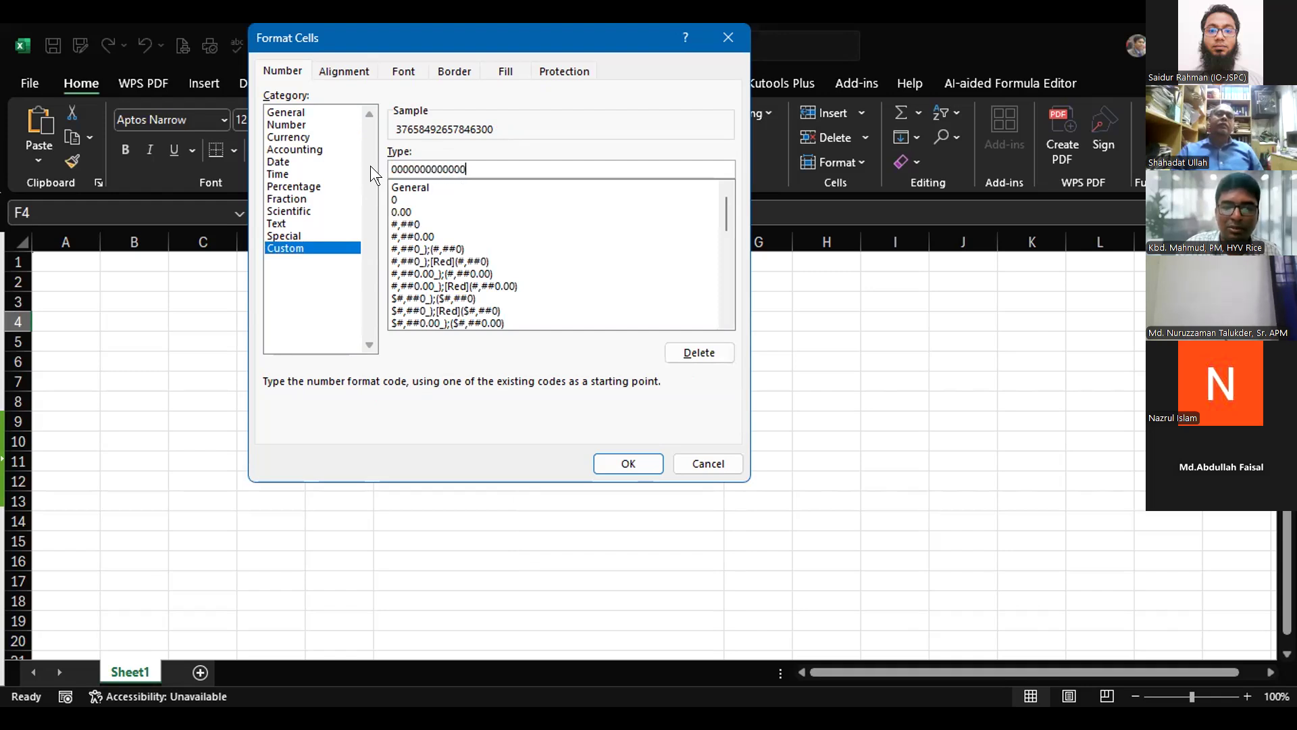
{"action": "type", "text": "00"}
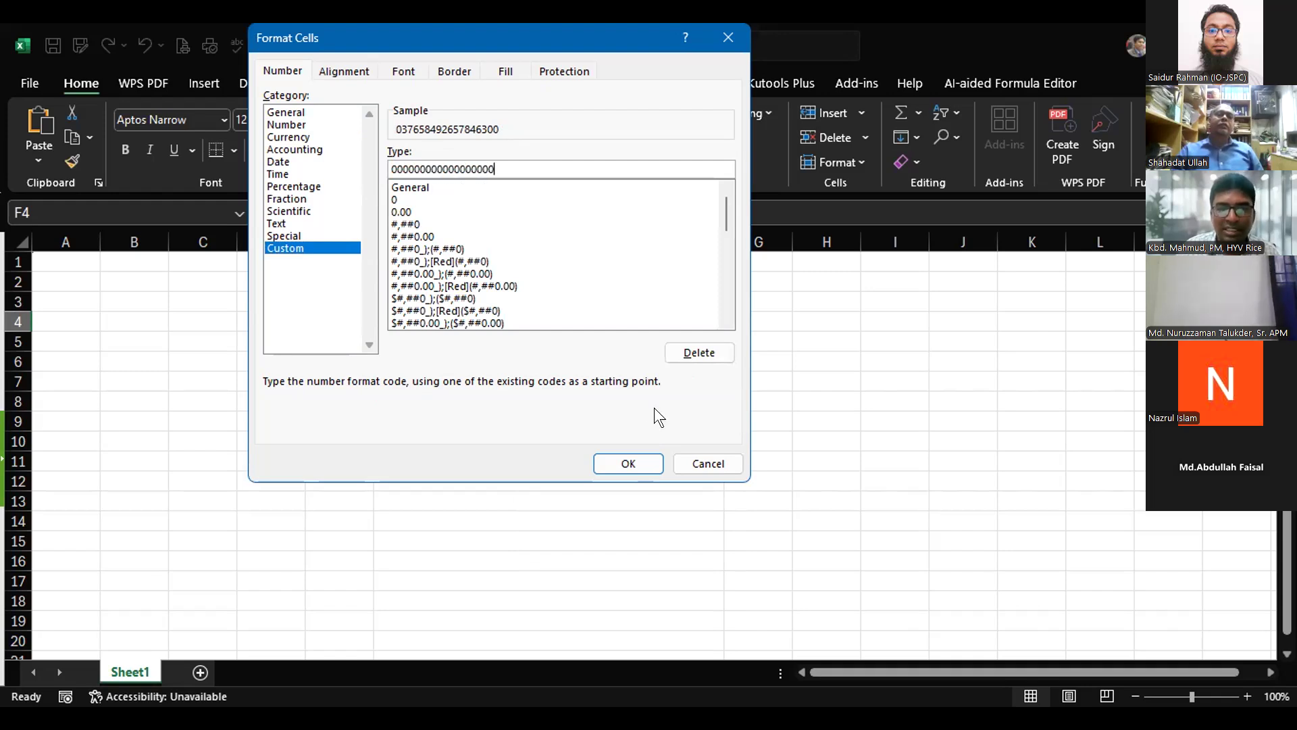
{"action": "left_click", "coordinate": [625, 464]}
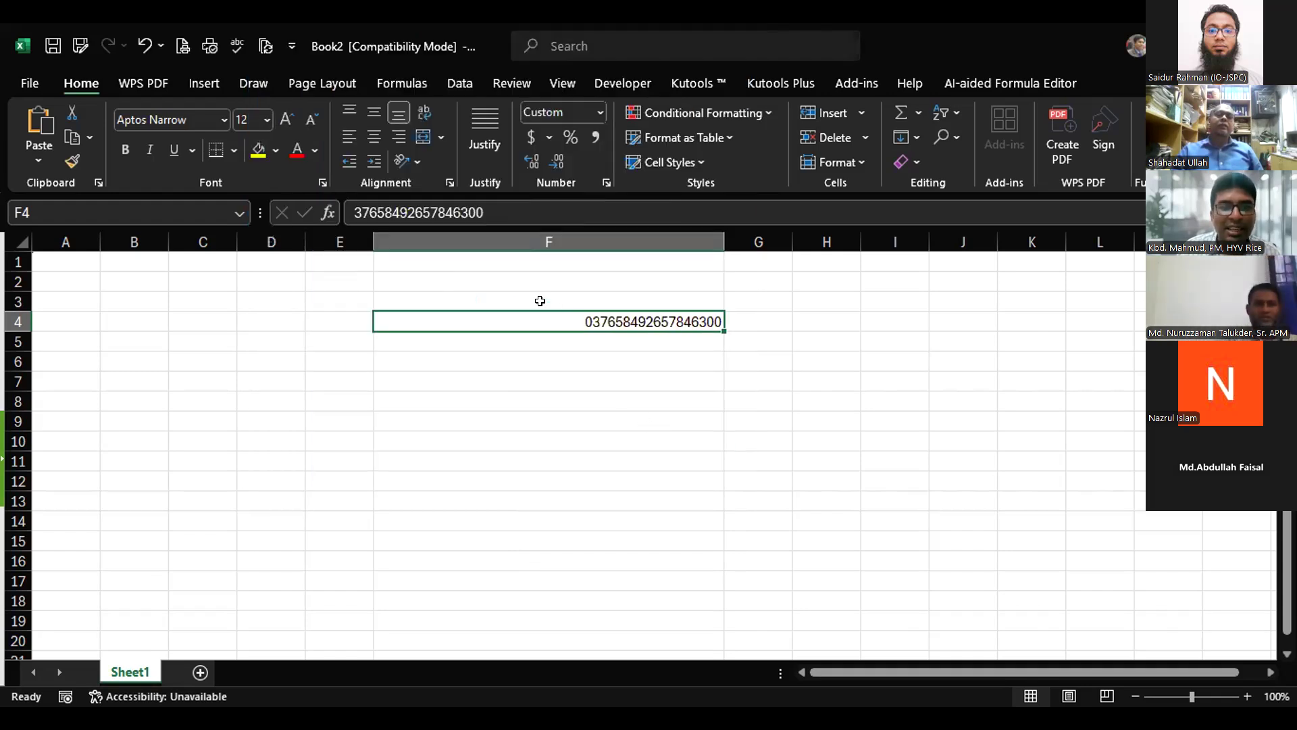
{"action": "left_click", "coordinate": [513, 212]}
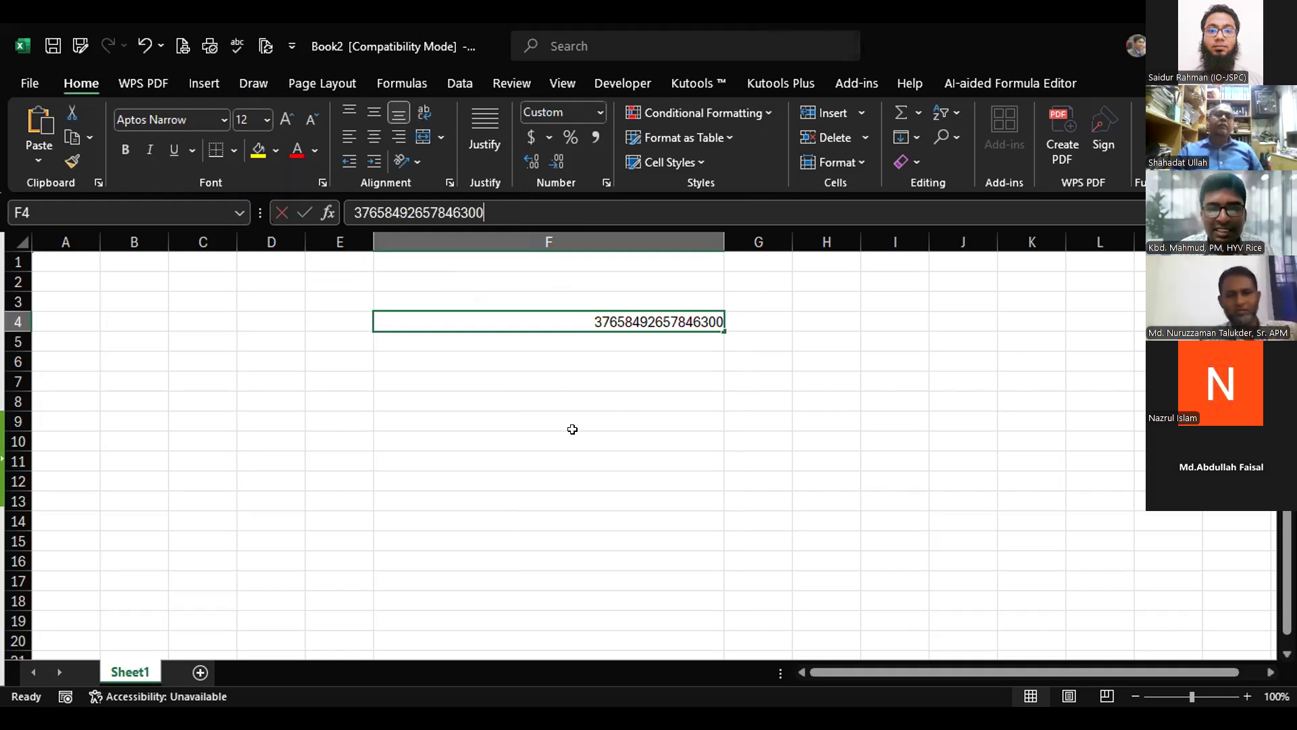
{"action": "key", "text": "Return"}
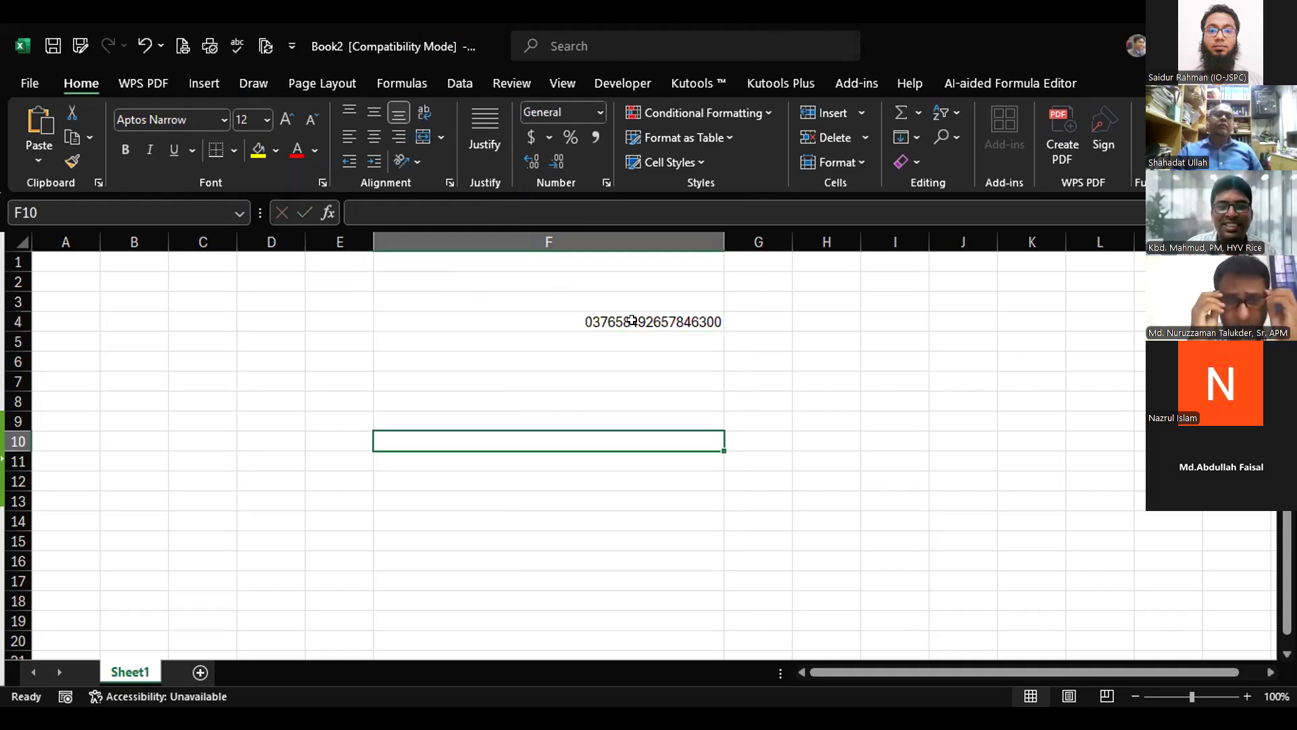
{"action": "left_click", "coordinate": [631, 320]}
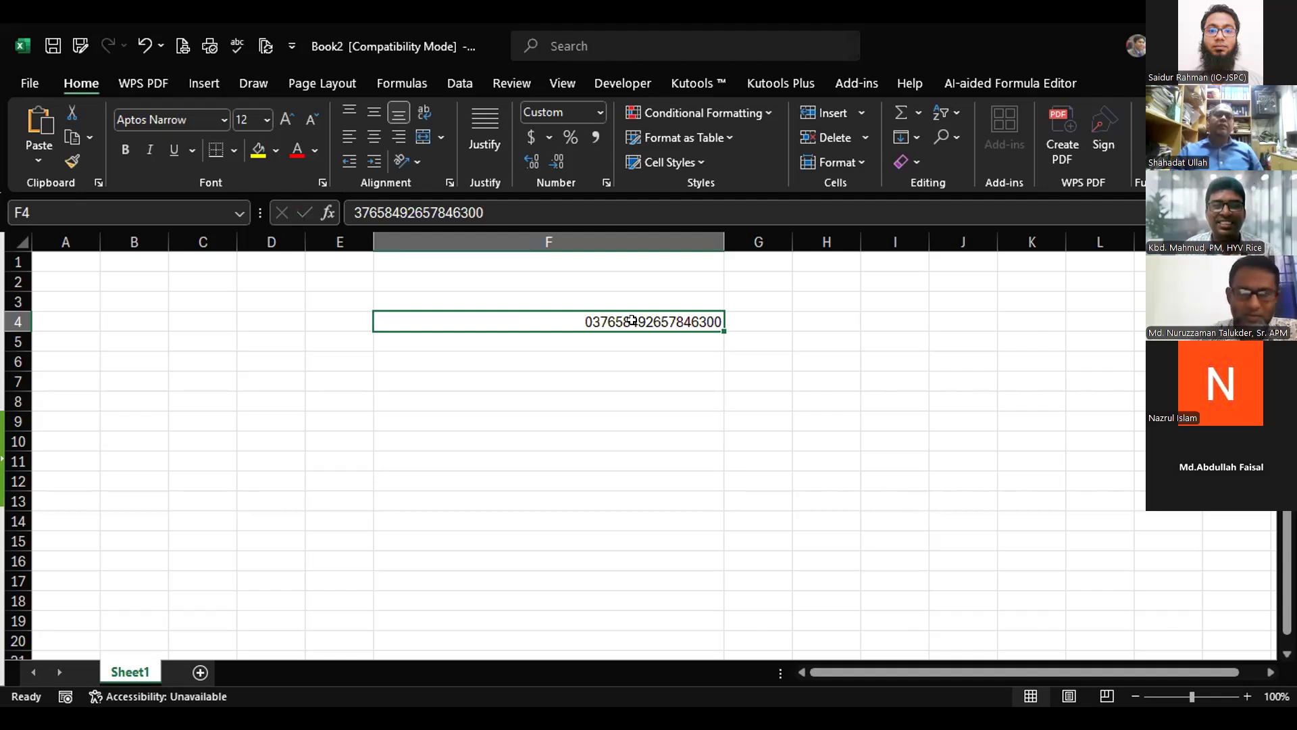
{"action": "left_click", "coordinate": [506, 205]}
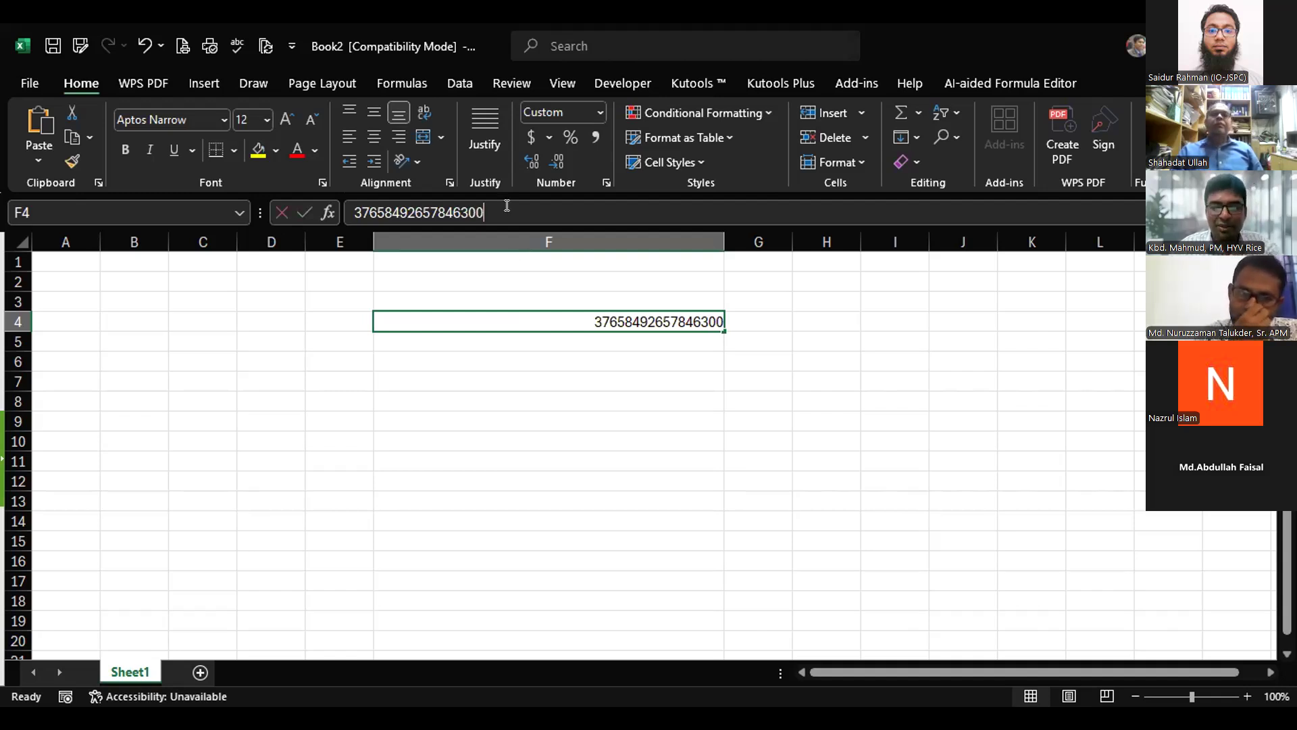
{"action": "left_click", "coordinate": [497, 413]}
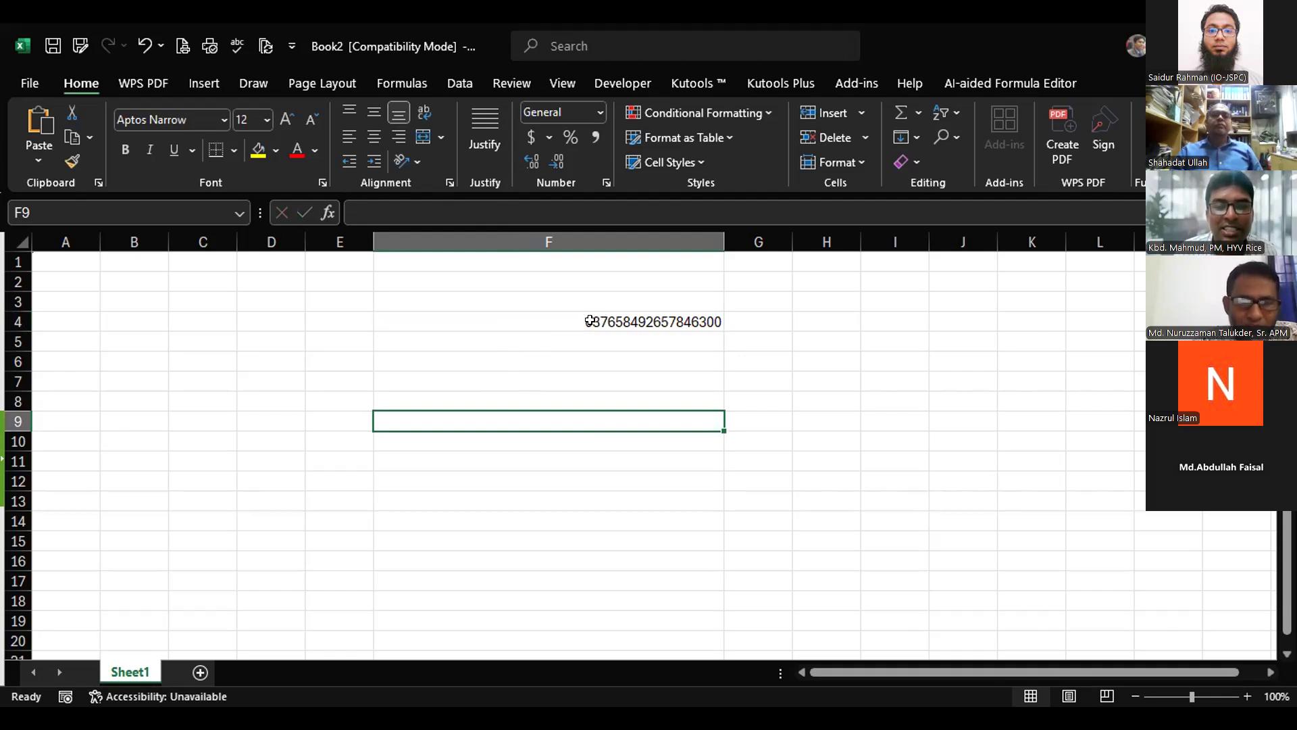
{"action": "left_click", "coordinate": [582, 319]}
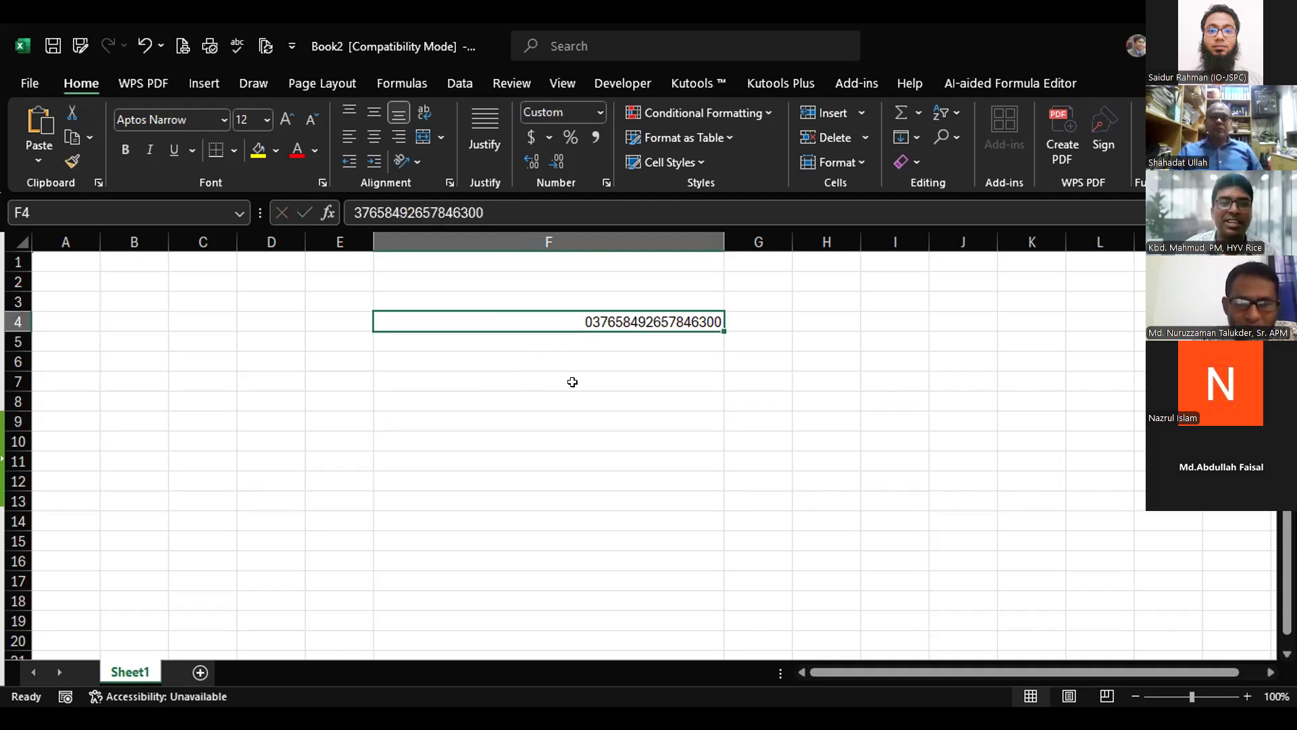
{"action": "left_click", "coordinate": [572, 382]}
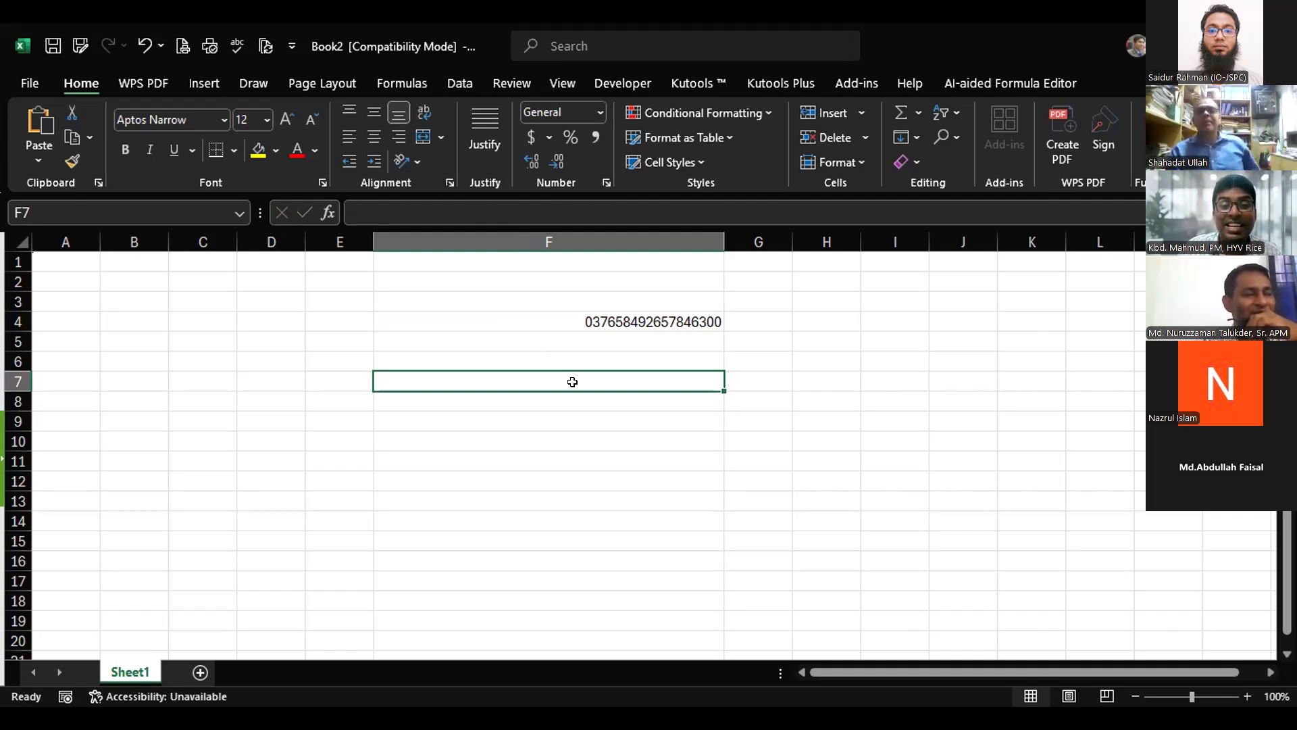
{"action": "left_click", "coordinate": [606, 320]}
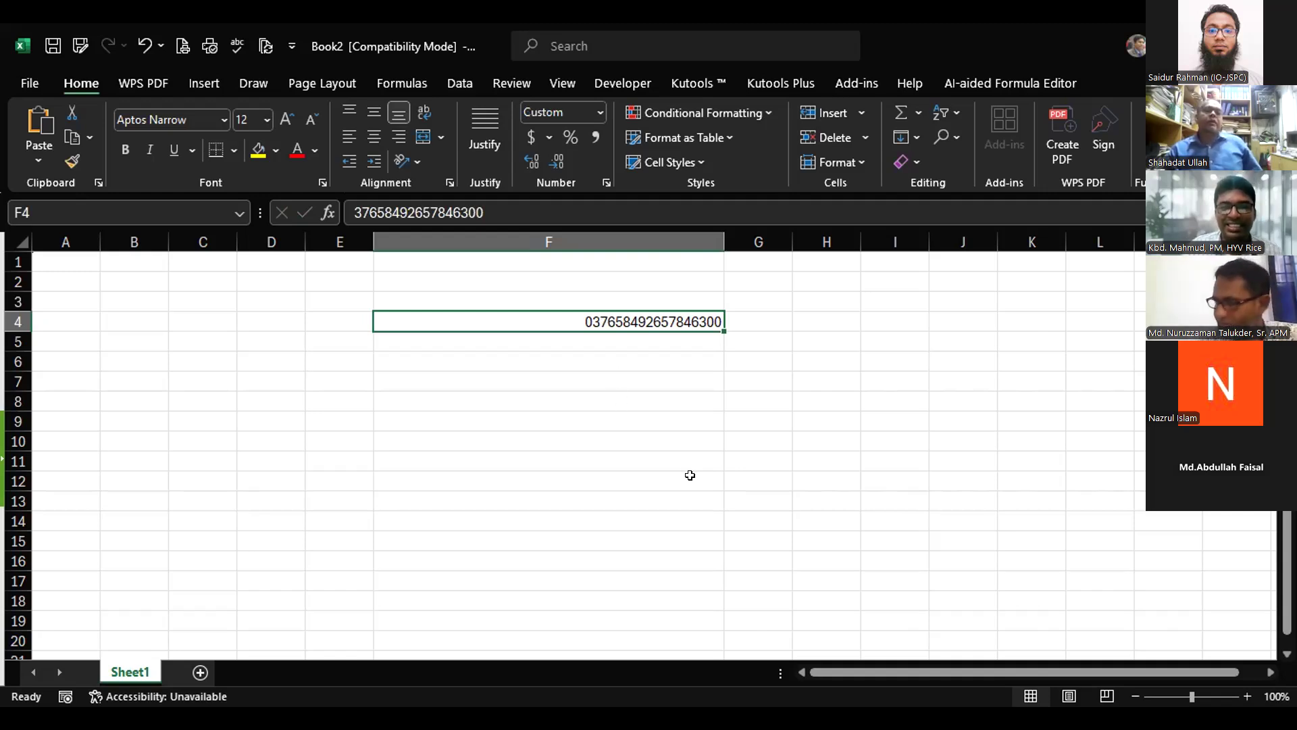
{"action": "left_click", "coordinate": [654, 454]}
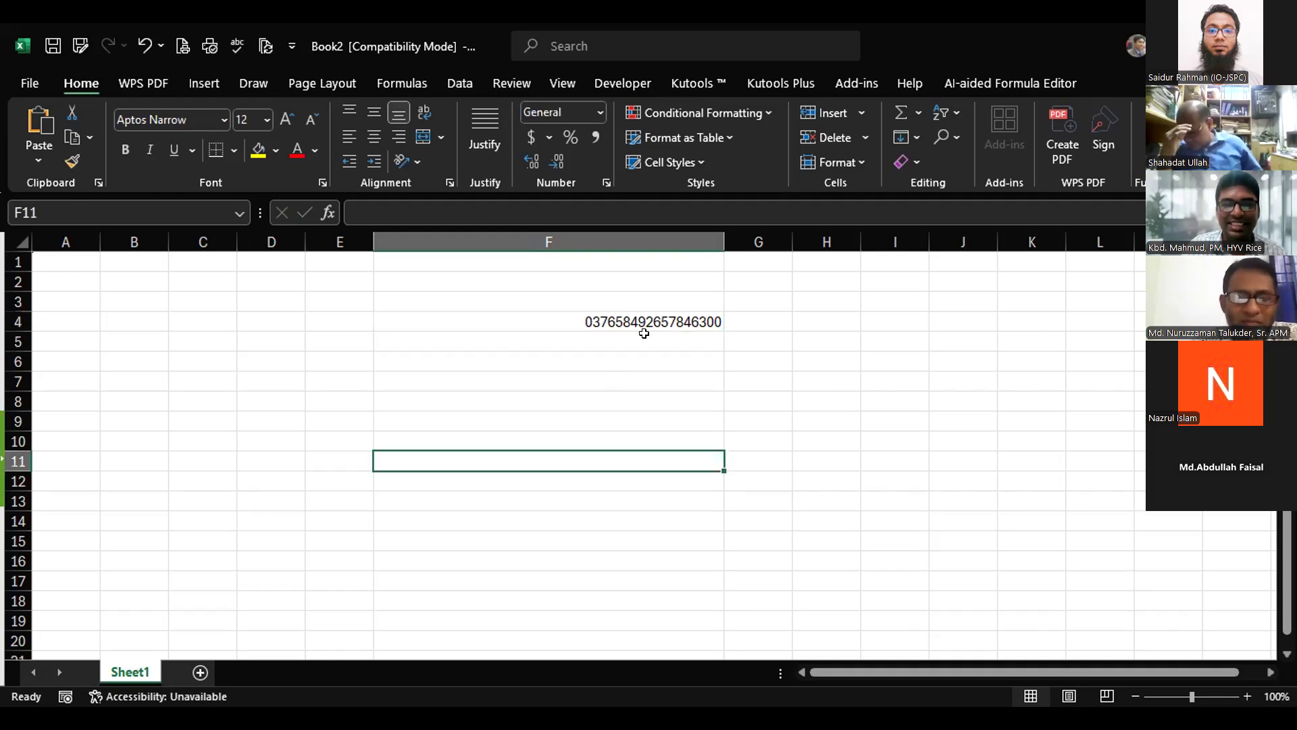
{"action": "left_click", "coordinate": [636, 319]}
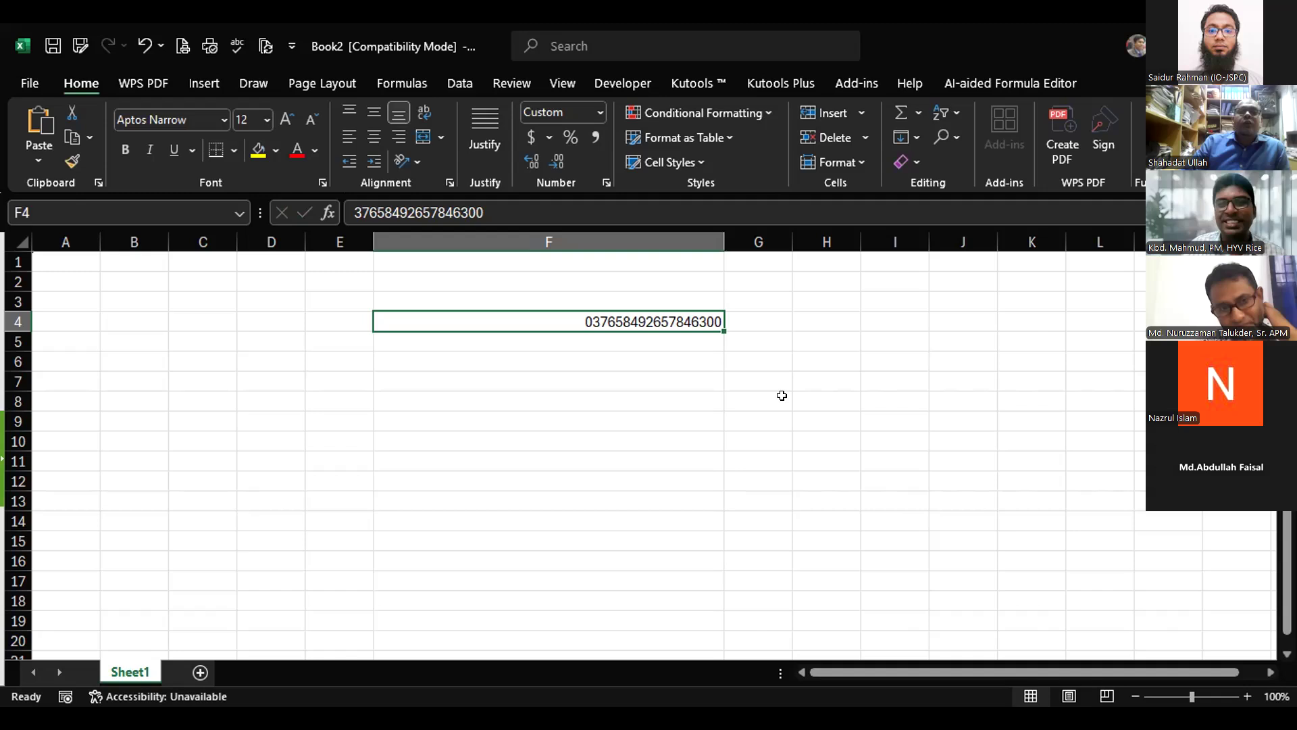
{"action": "left_click", "coordinate": [936, 396]}
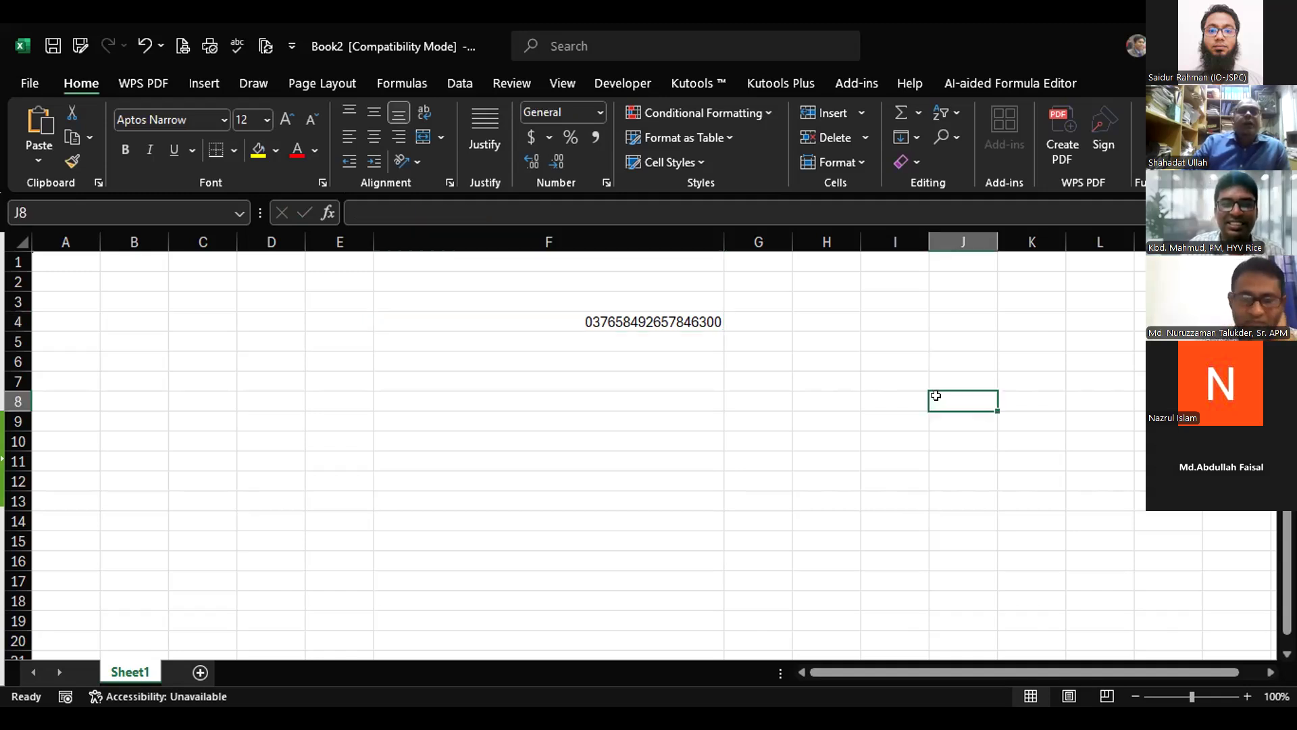
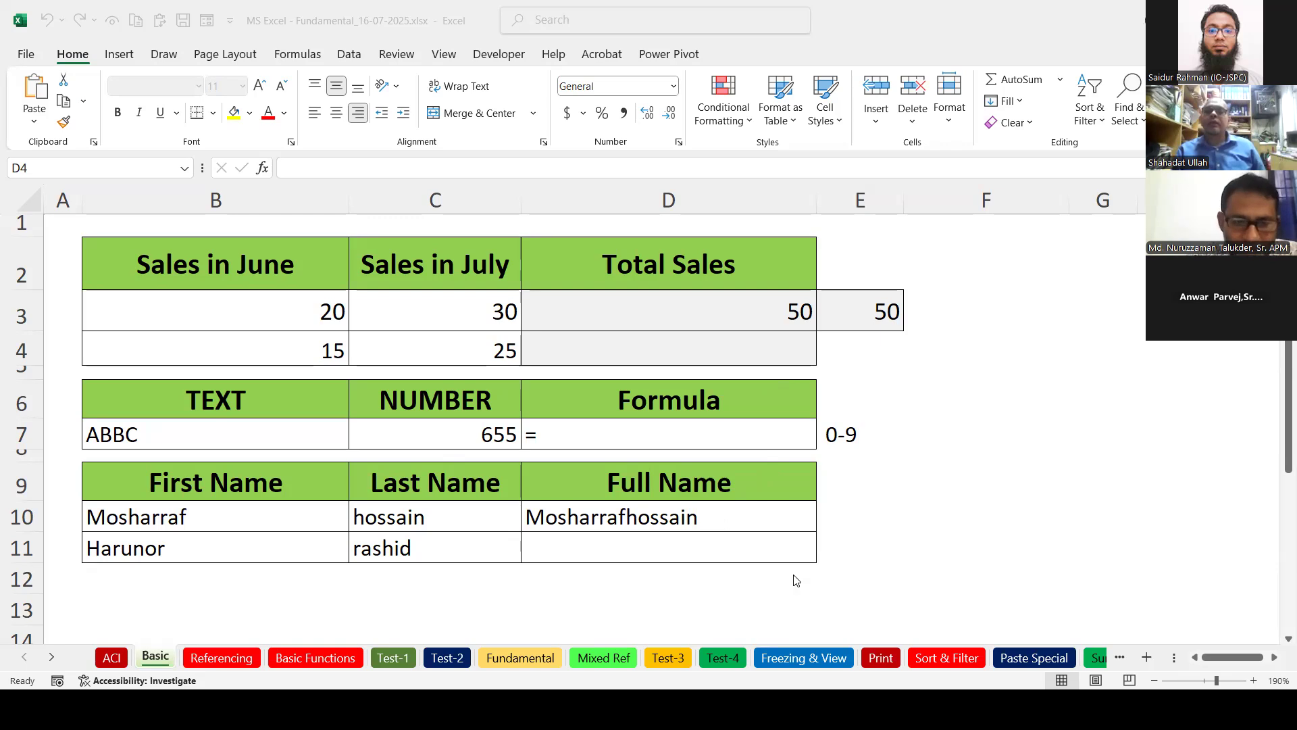
Enter =B10+C10 in D10, which returns #VALUE! because the names are text.
{"action": "left_click", "coordinate": [764, 515]}
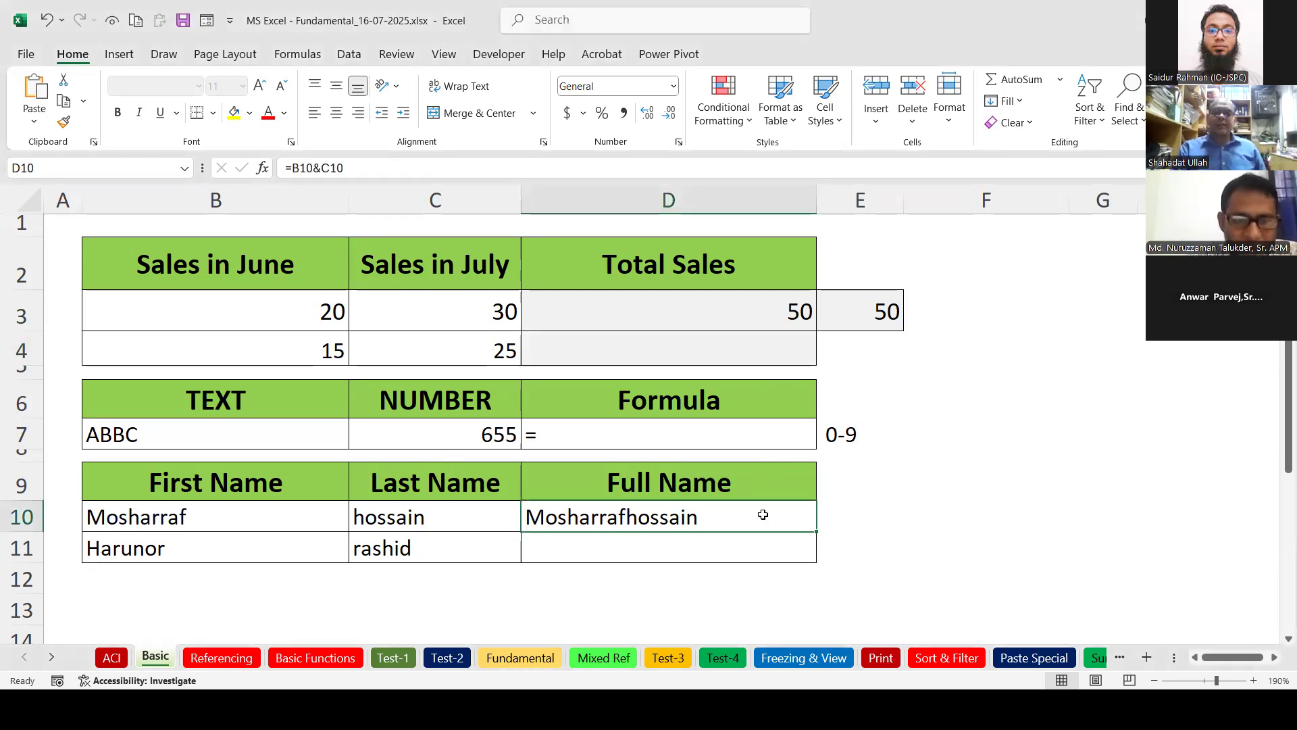
{"action": "type", "text": "="}
{"action": "left_click", "coordinate": [293, 516]}
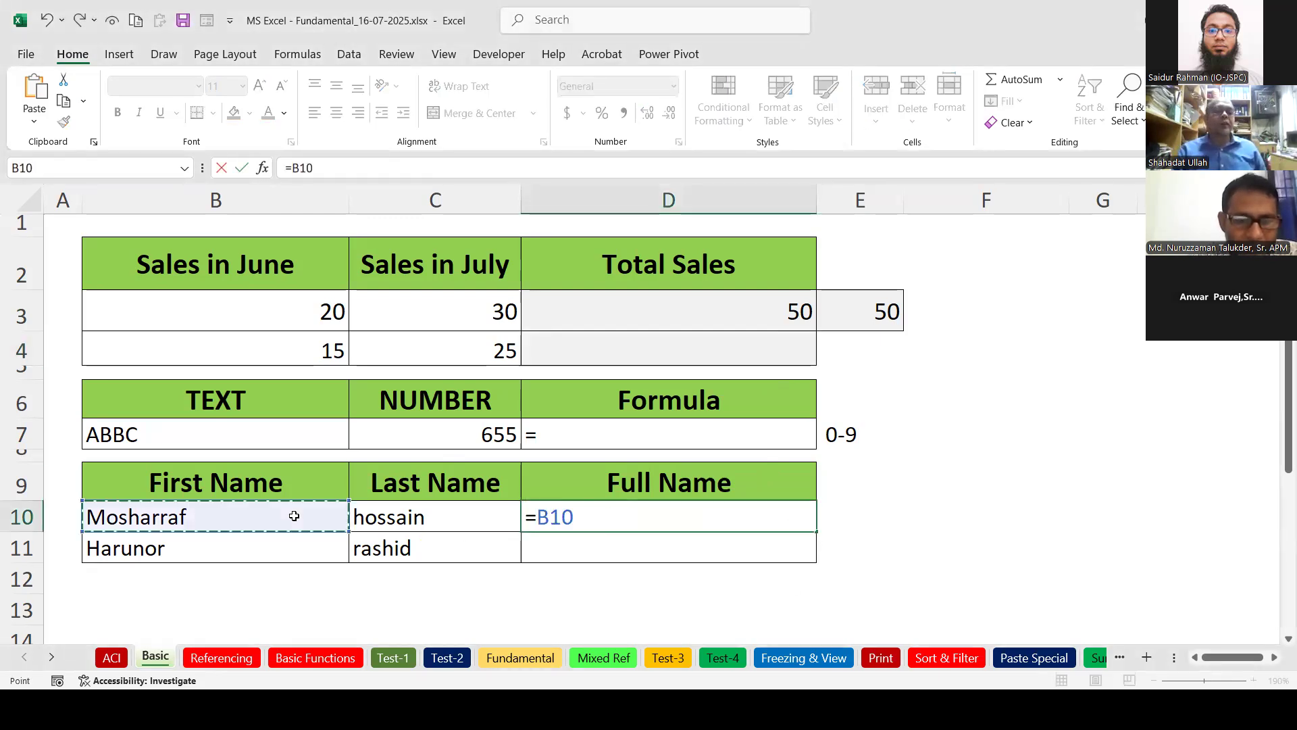
{"action": "type", "text": "+"}
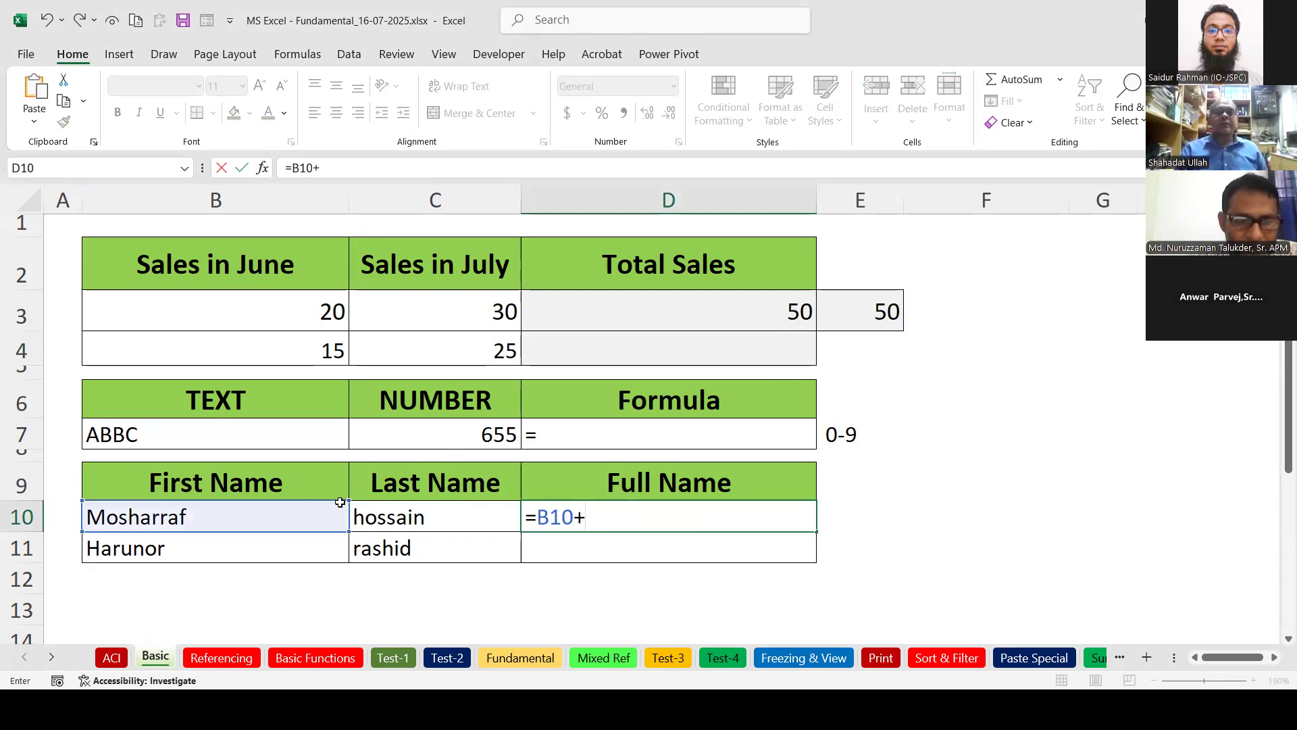
{"action": "left_click", "coordinate": [398, 515]}
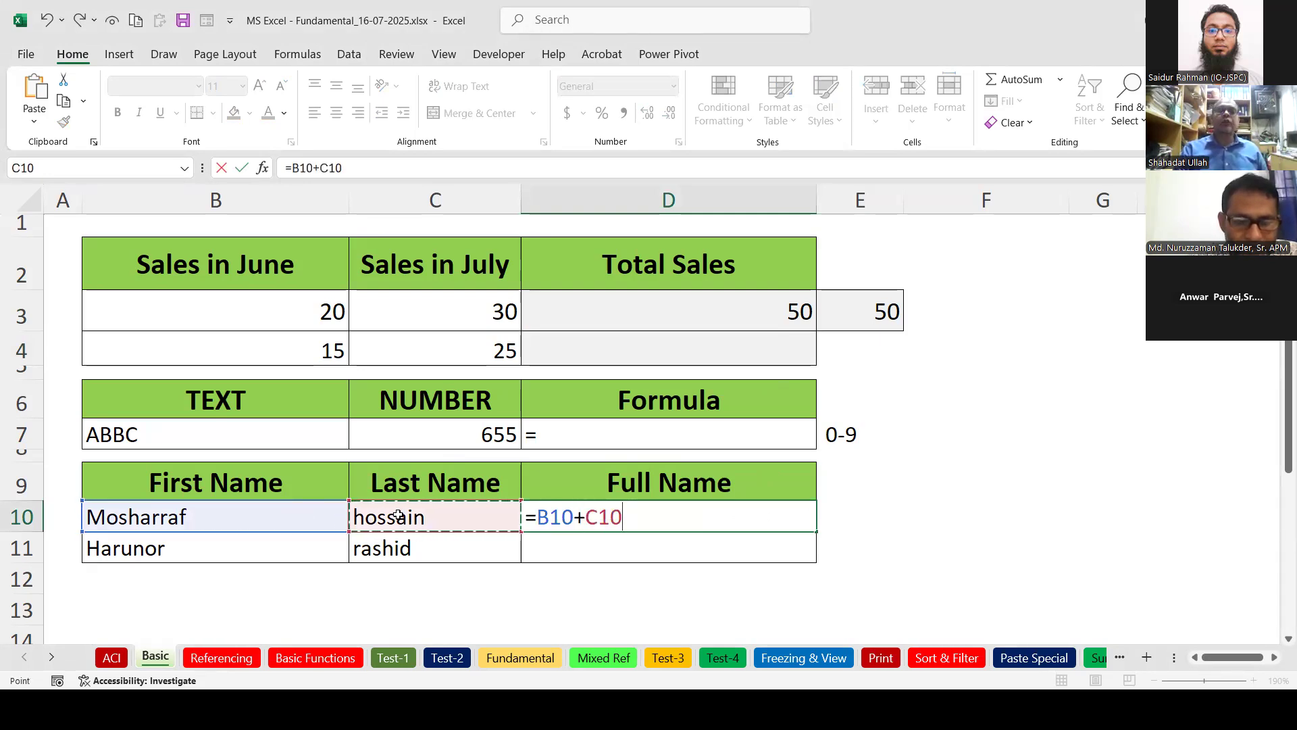
{"action": "key", "text": "Return"}
{"action": "left_click", "coordinate": [705, 528]}
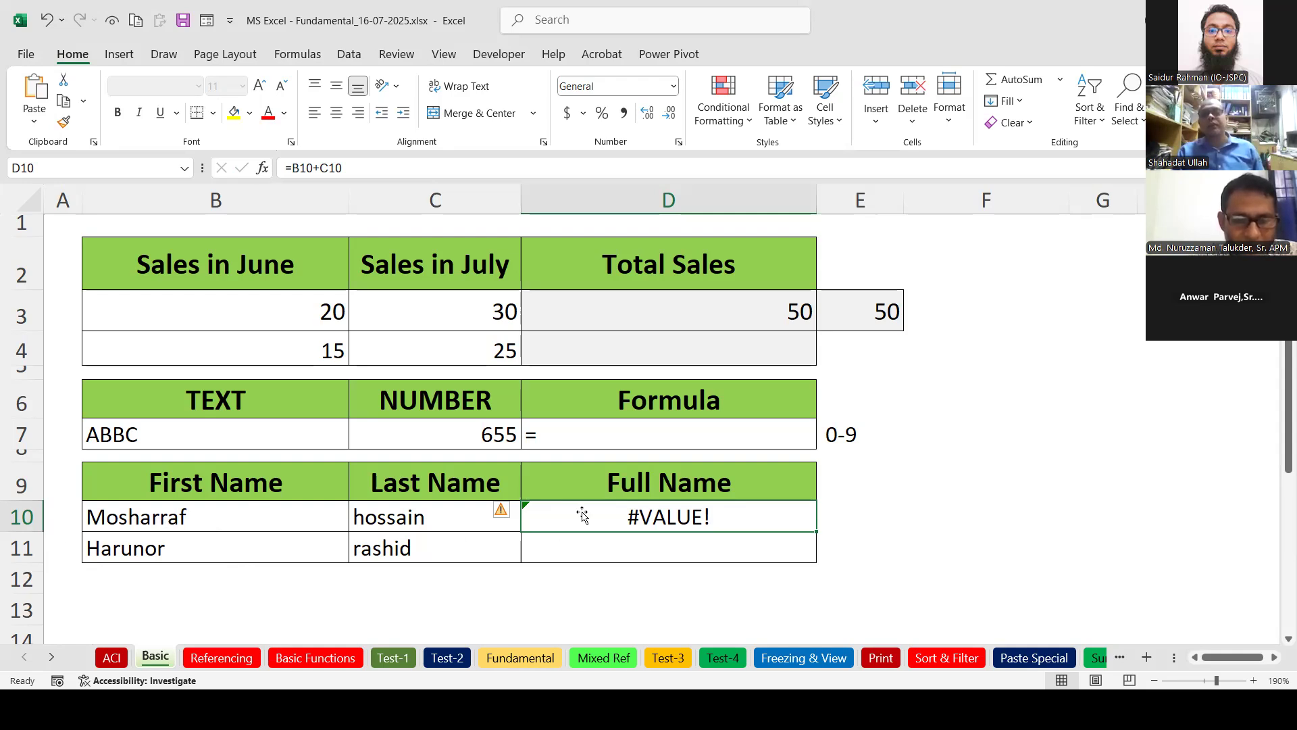
Replace the plus sign in D10's formula with & so it reads =B10&C10.
{"action": "double_click", "coordinate": [633, 524]}
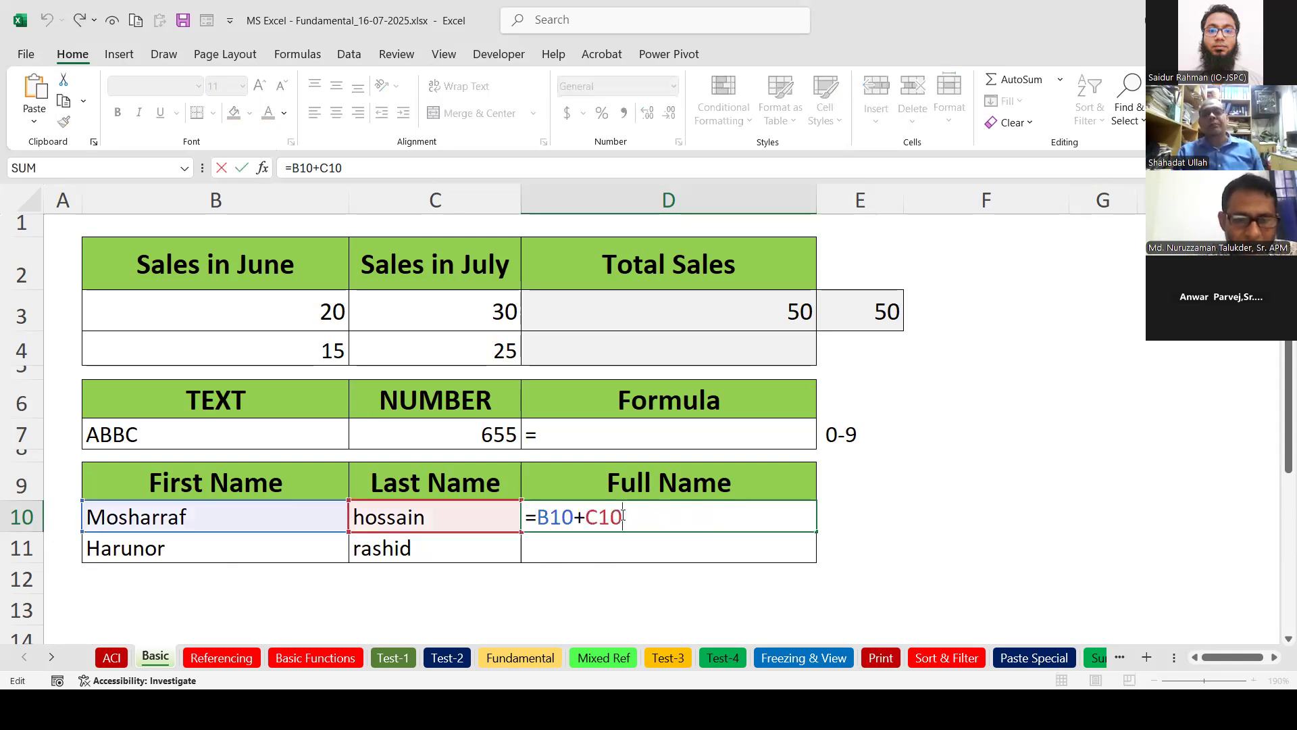
{"action": "double_click", "coordinate": [579, 517]}
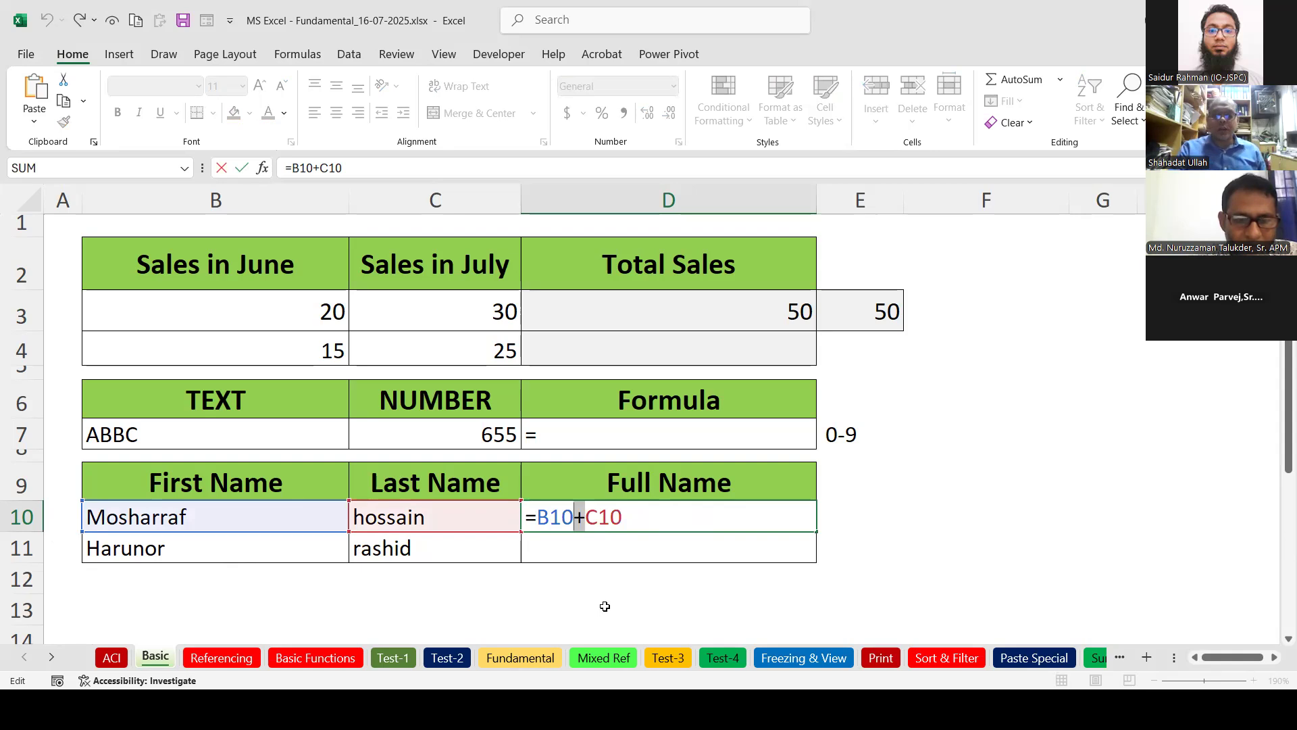
{"action": "type", "text": "&"}
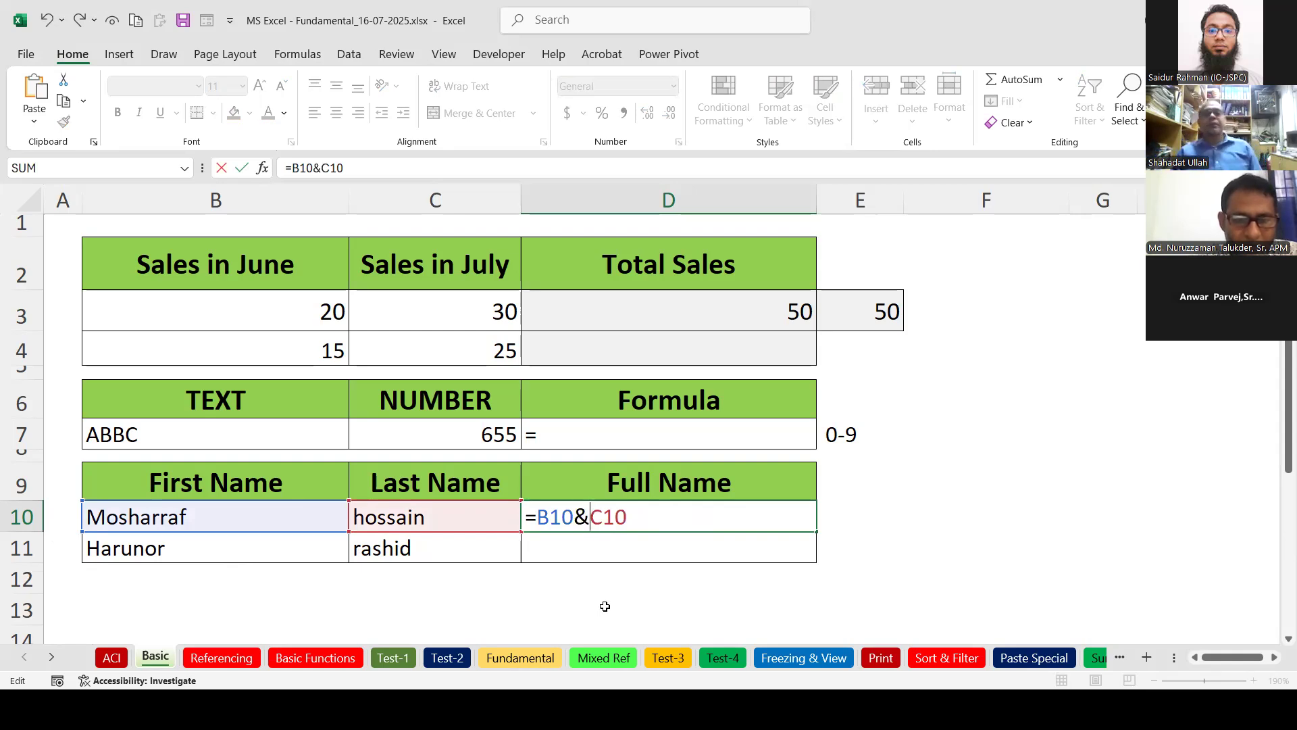
{"action": "key", "text": "Return"}
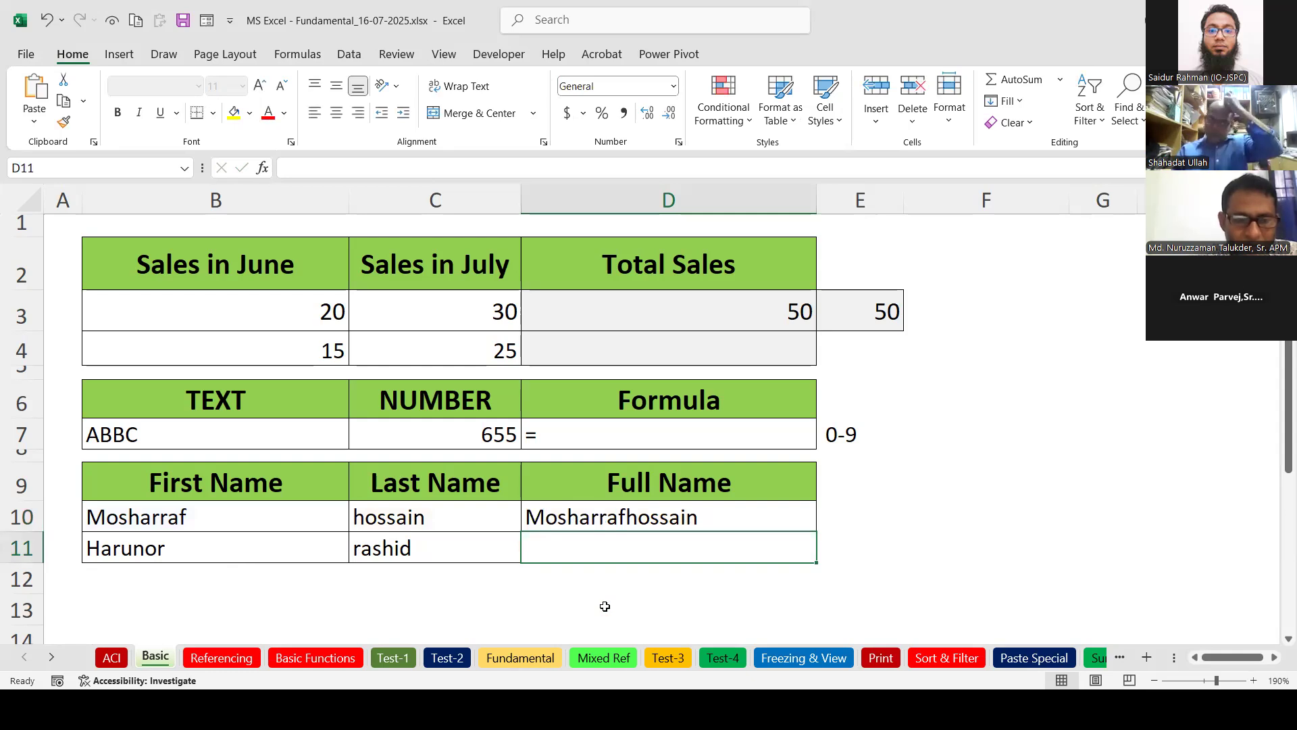
Re-edit D10's =B10&C10 formula and recommit it unchanged.
{"action": "left_click", "coordinate": [735, 488]}
{"action": "left_click", "coordinate": [757, 526]}
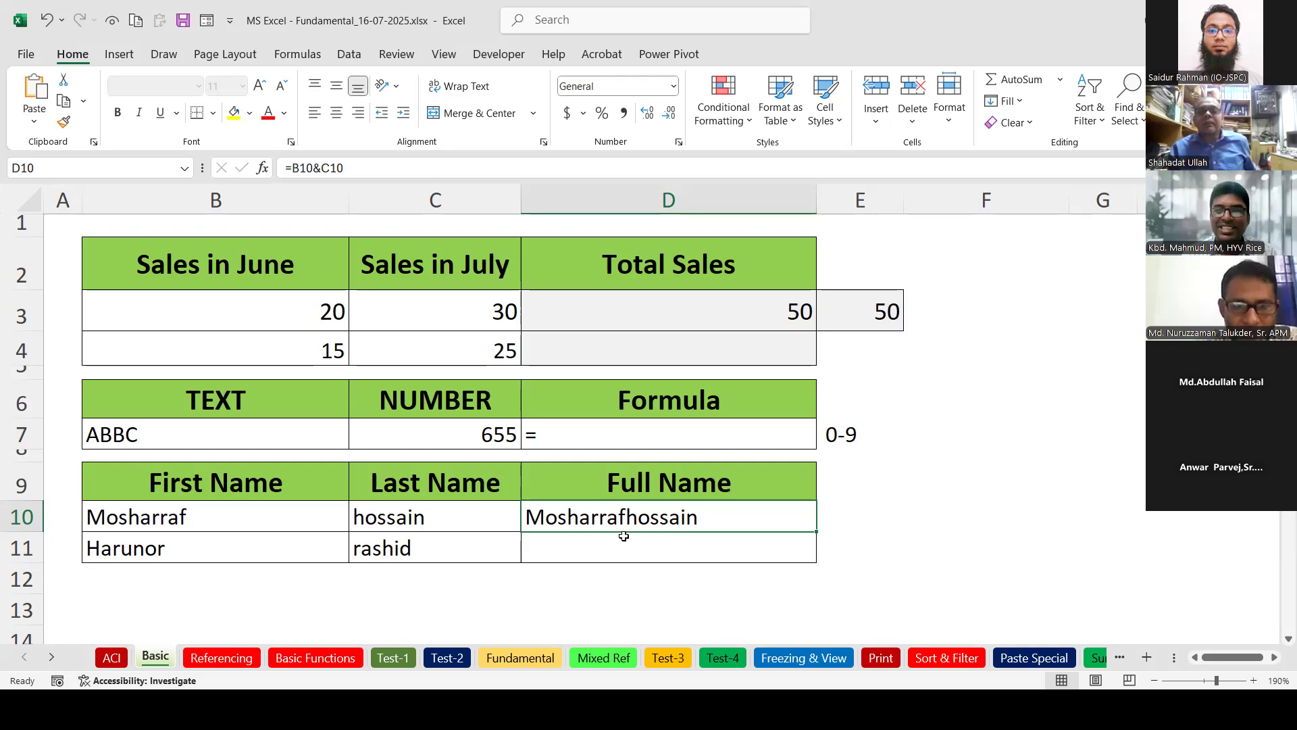
{"action": "double_click", "coordinate": [656, 511]}
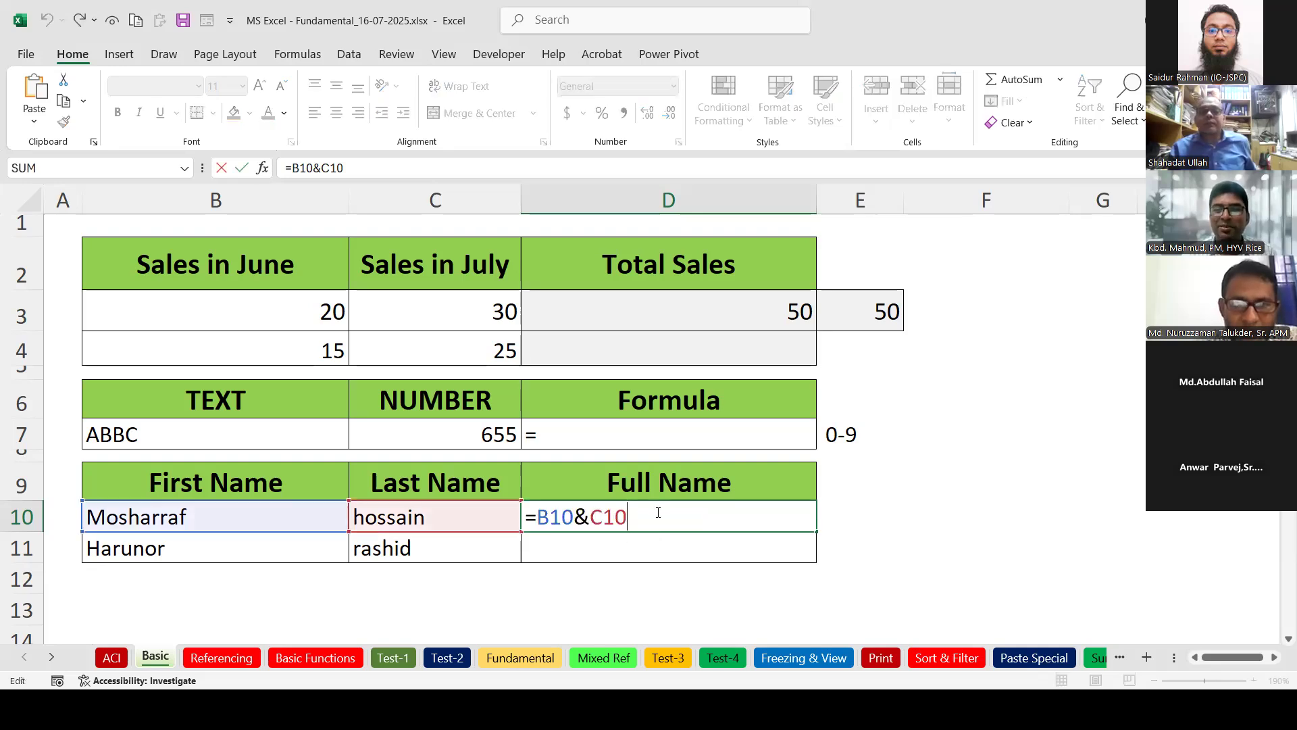
{"action": "key", "text": "Left"}
{"action": "key", "text": "Left"}
{"action": "key", "text": "Left"}
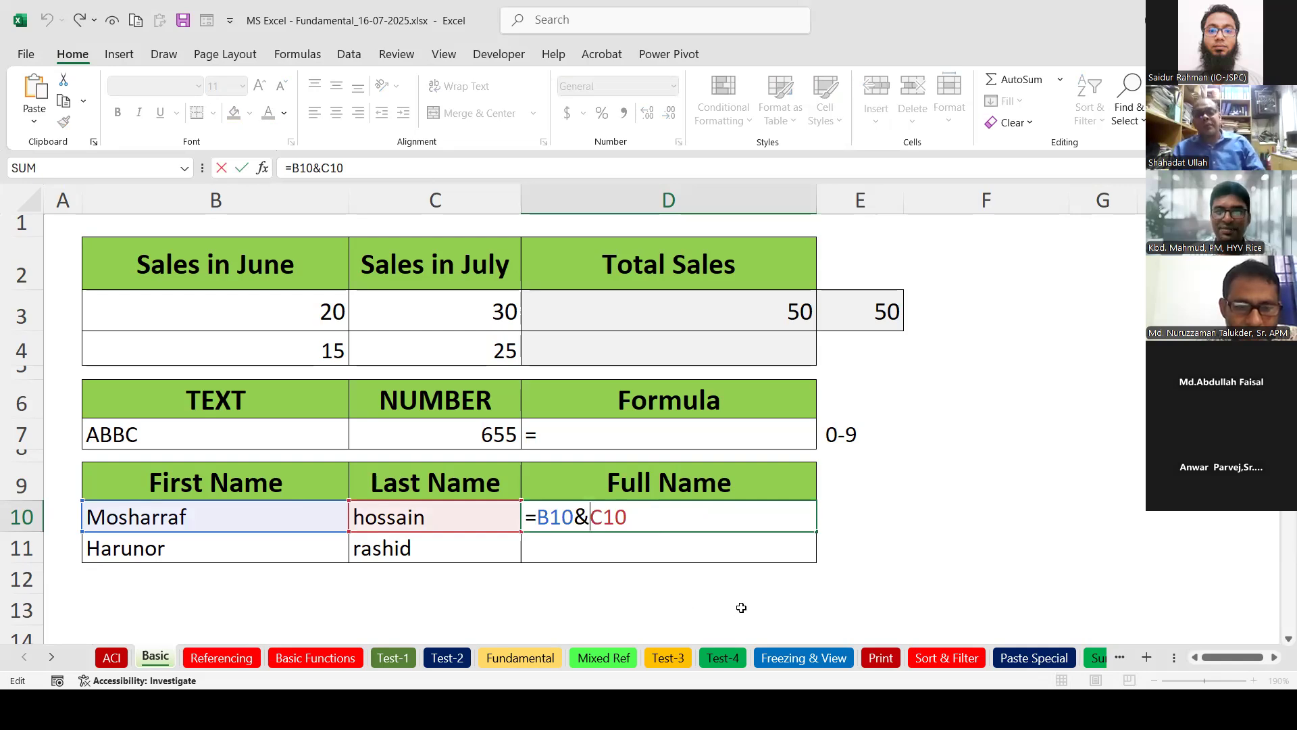
{"action": "key", "text": "Return"}
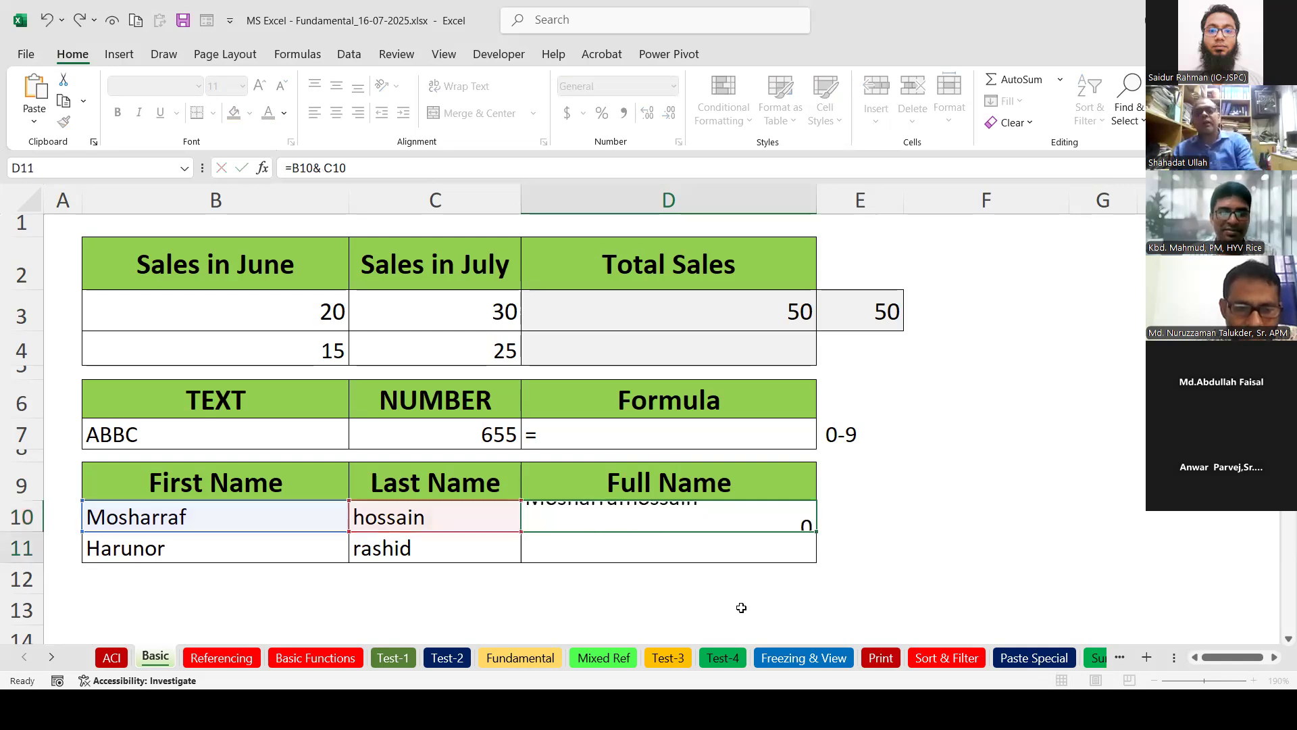
{"action": "left_click", "coordinate": [660, 515]}
Insert " "& into D10's formula to get =B10&" "&C10, separating the names with a space.
{"action": "double_click", "coordinate": [660, 516]}
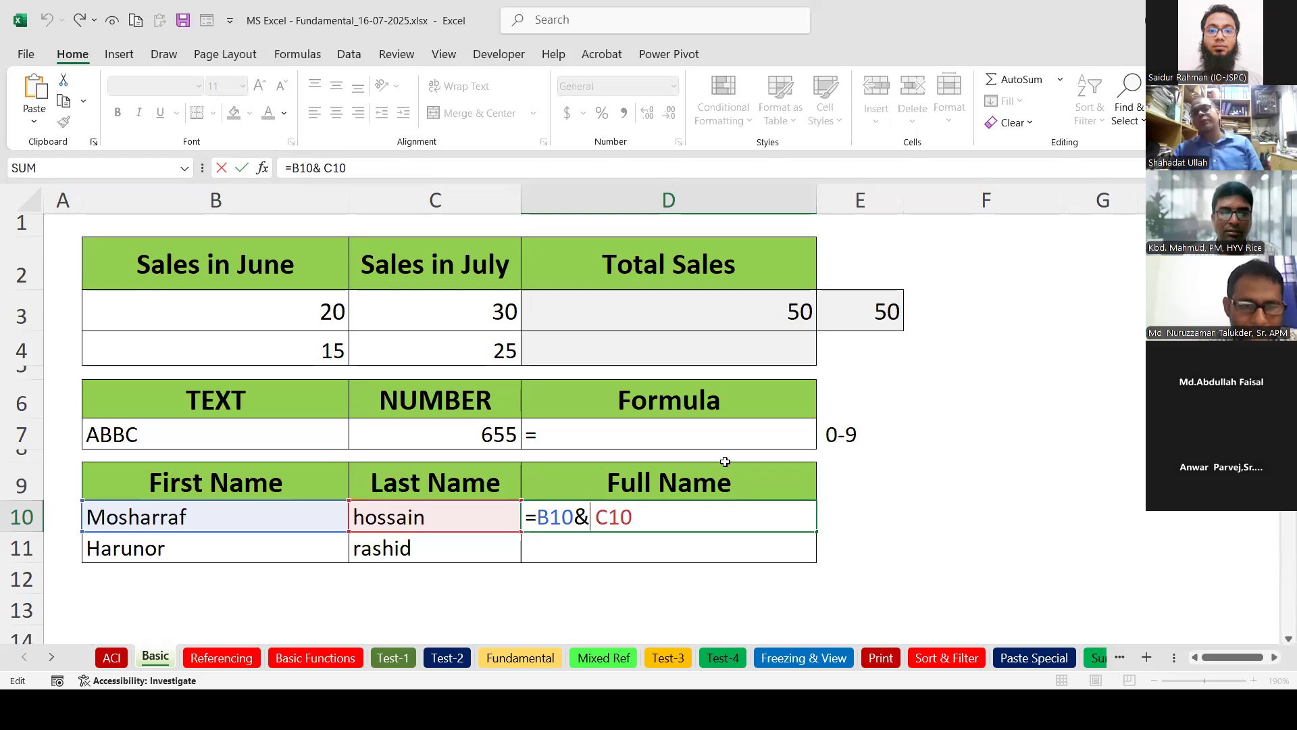
{"action": "left_click", "coordinate": [586, 519]}
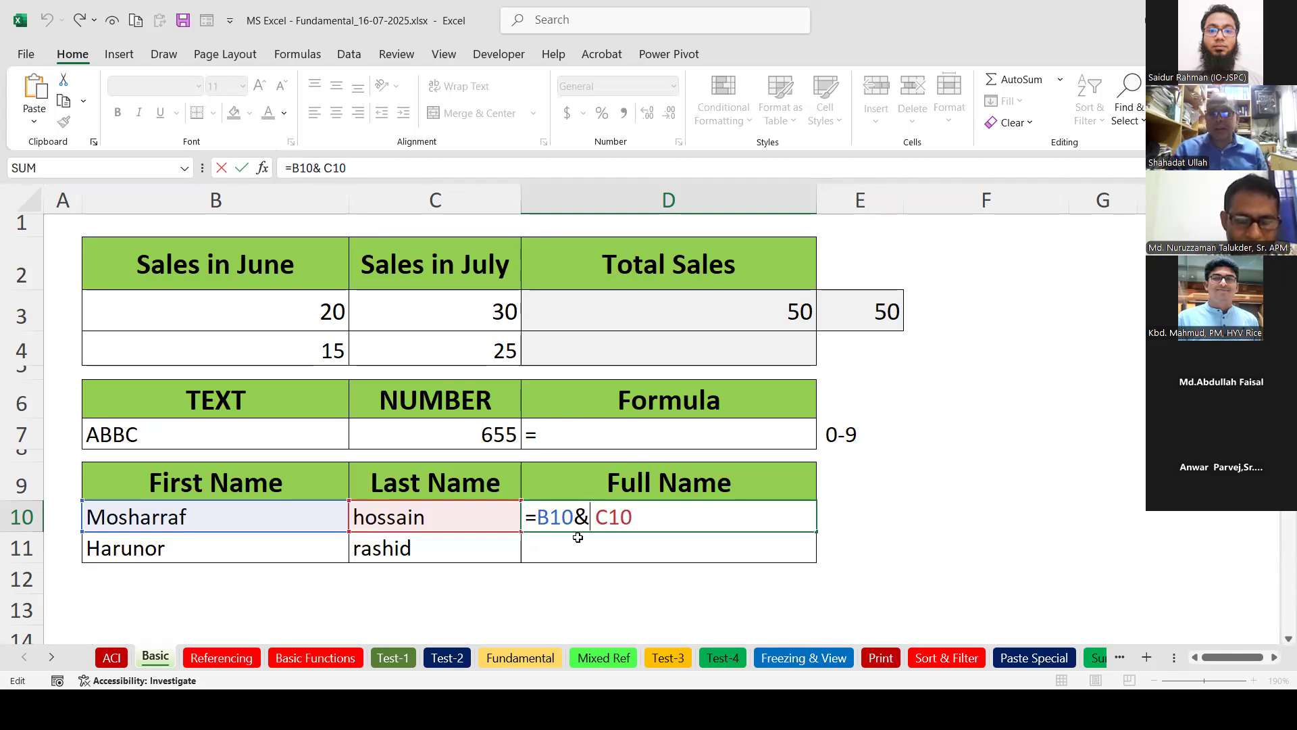
{"action": "type", "text": "\""}
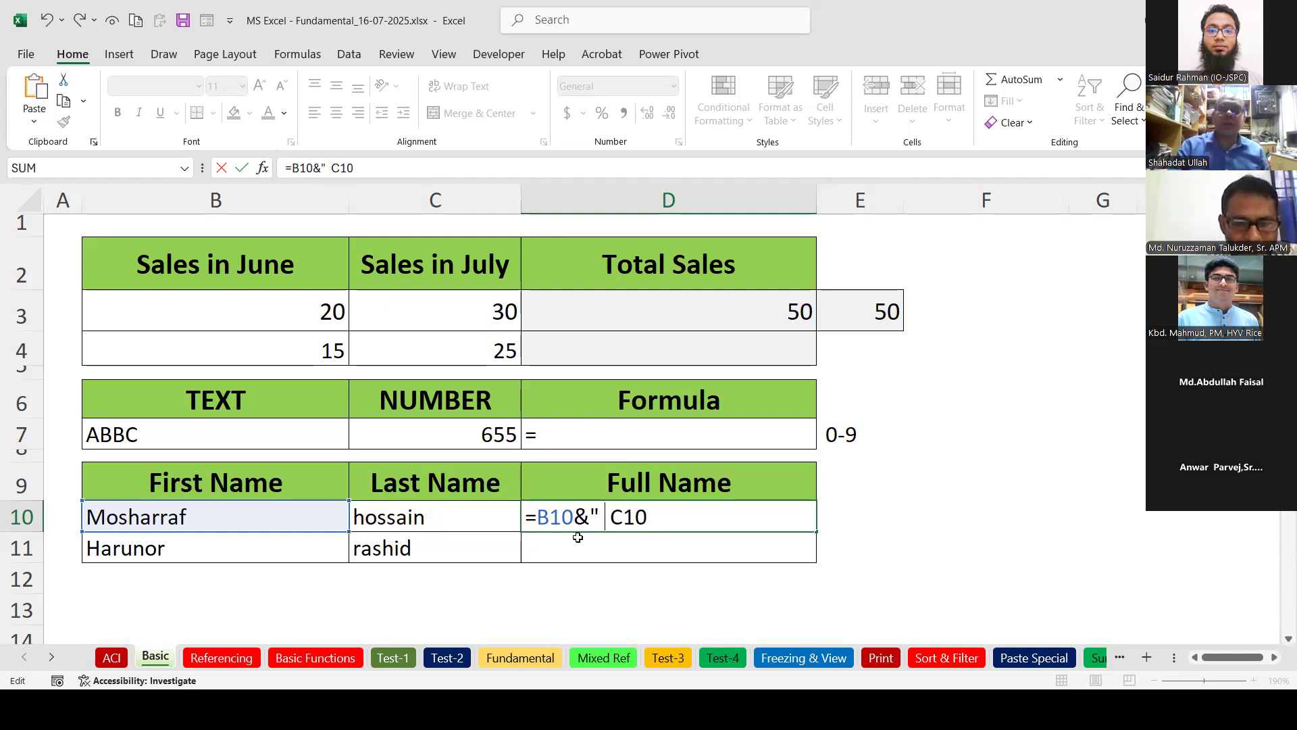
{"action": "type", "text": " \" "}
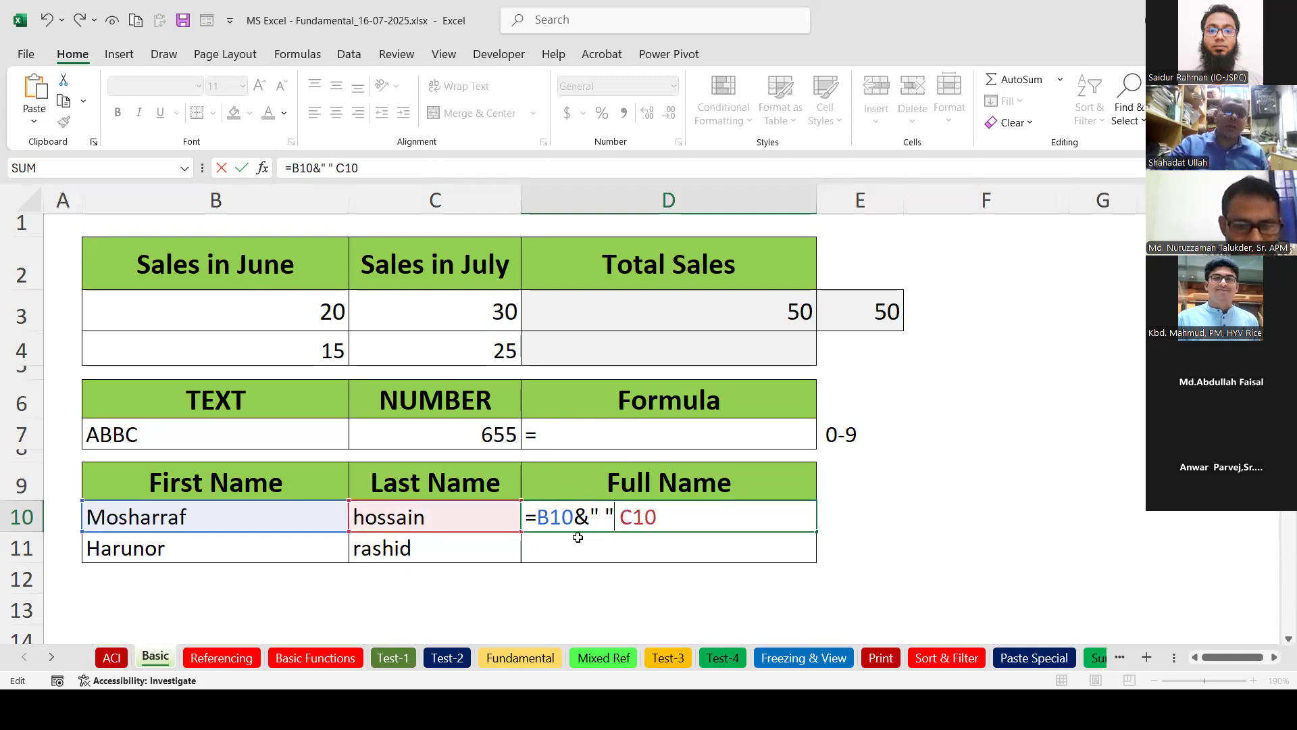
{"action": "type", "text": "&"}
{"action": "key", "text": "Delete"}
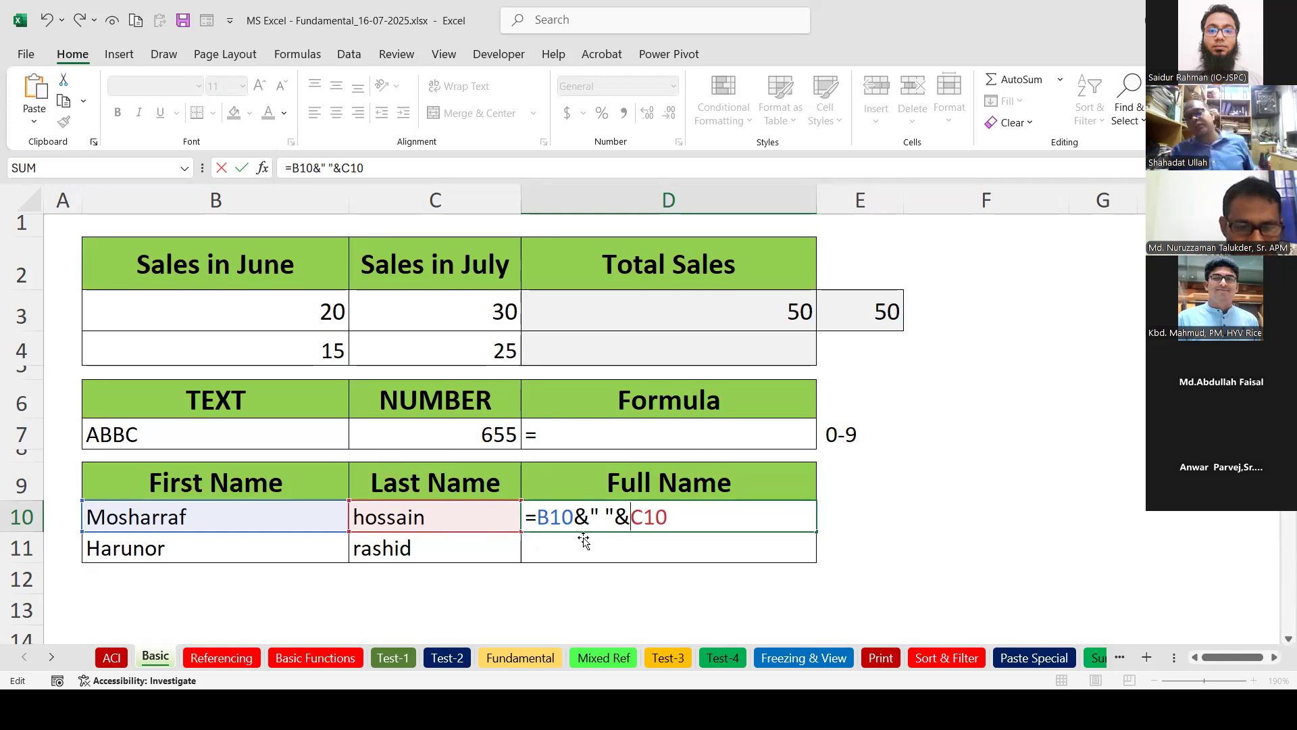
{"action": "key", "text": "Return"}
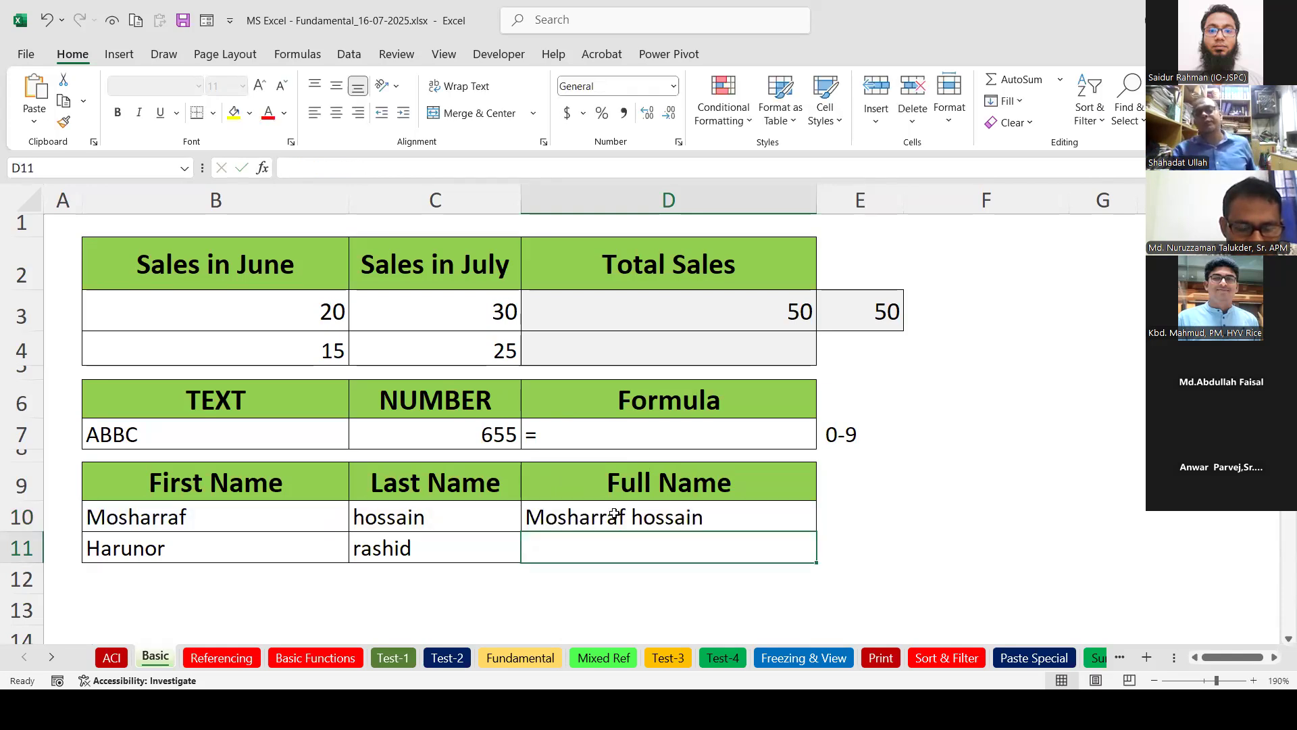
{"action": "left_click", "coordinate": [820, 514]}
{"action": "left_click", "coordinate": [786, 512]}
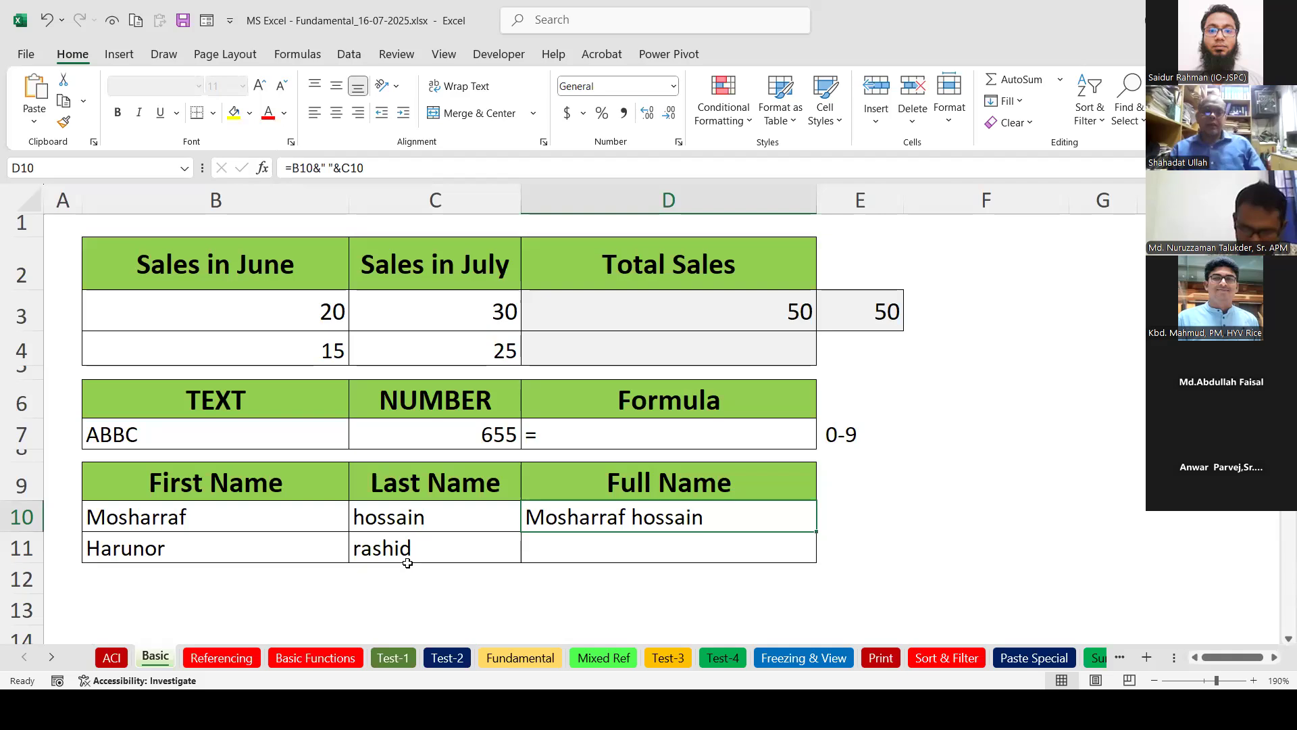
On the Referencing sheet, enter =B3*C3 in D3 for Product A's Total Price of 100.
{"action": "left_click", "coordinate": [232, 659]}
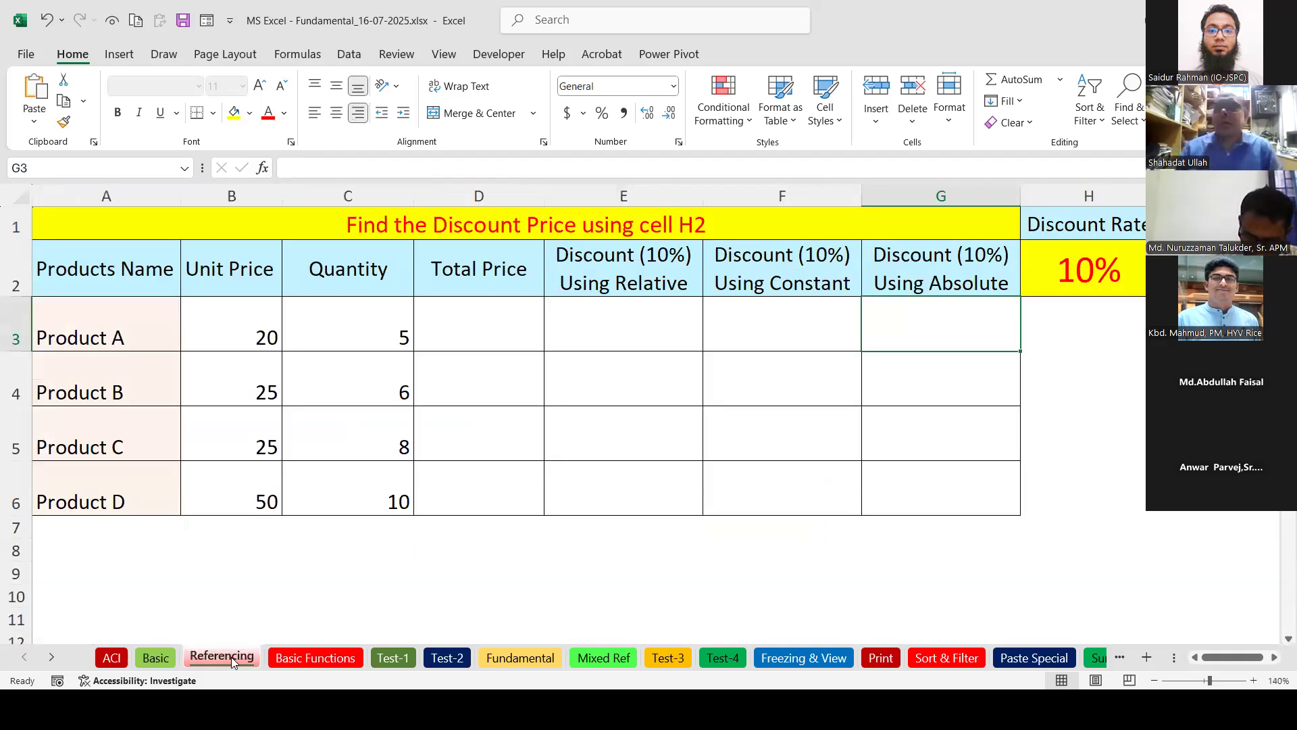
{"action": "left_click", "coordinate": [339, 313]}
{"action": "left_click", "coordinate": [260, 330]}
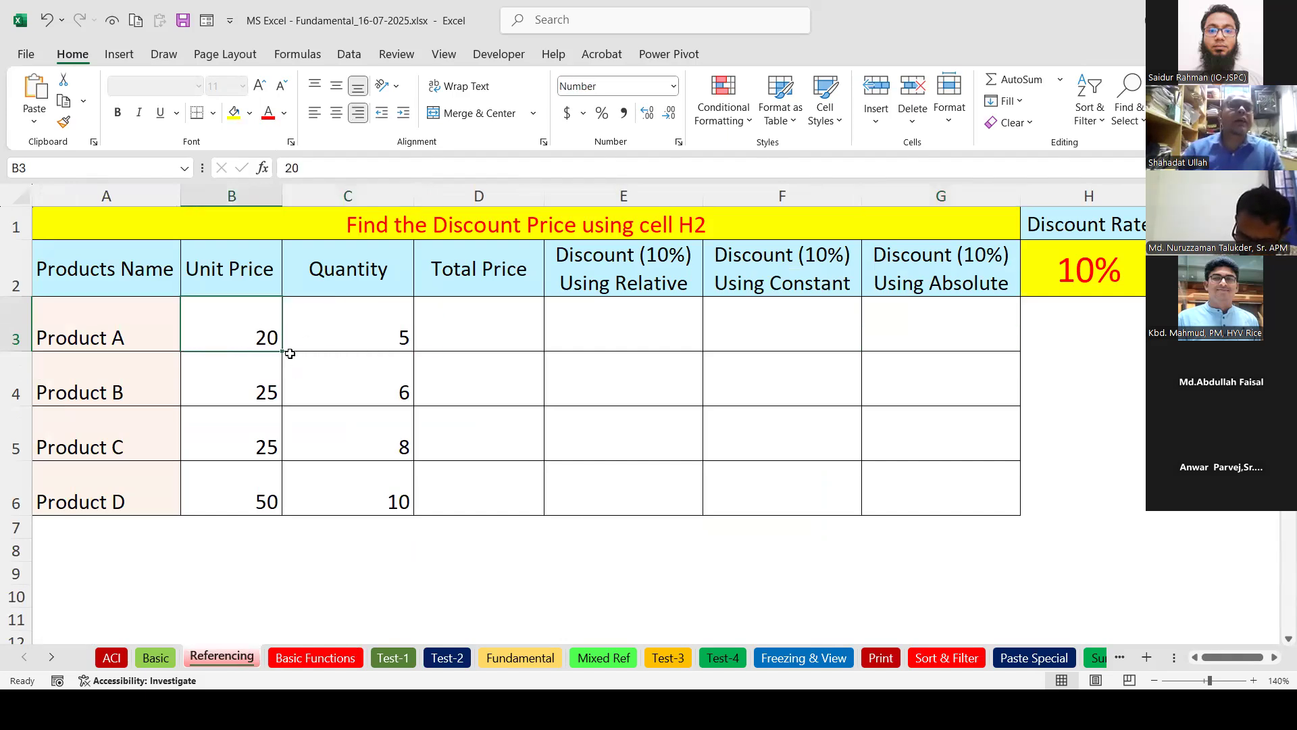
{"action": "left_click", "coordinate": [338, 336]}
{"action": "left_click", "coordinate": [464, 337]}
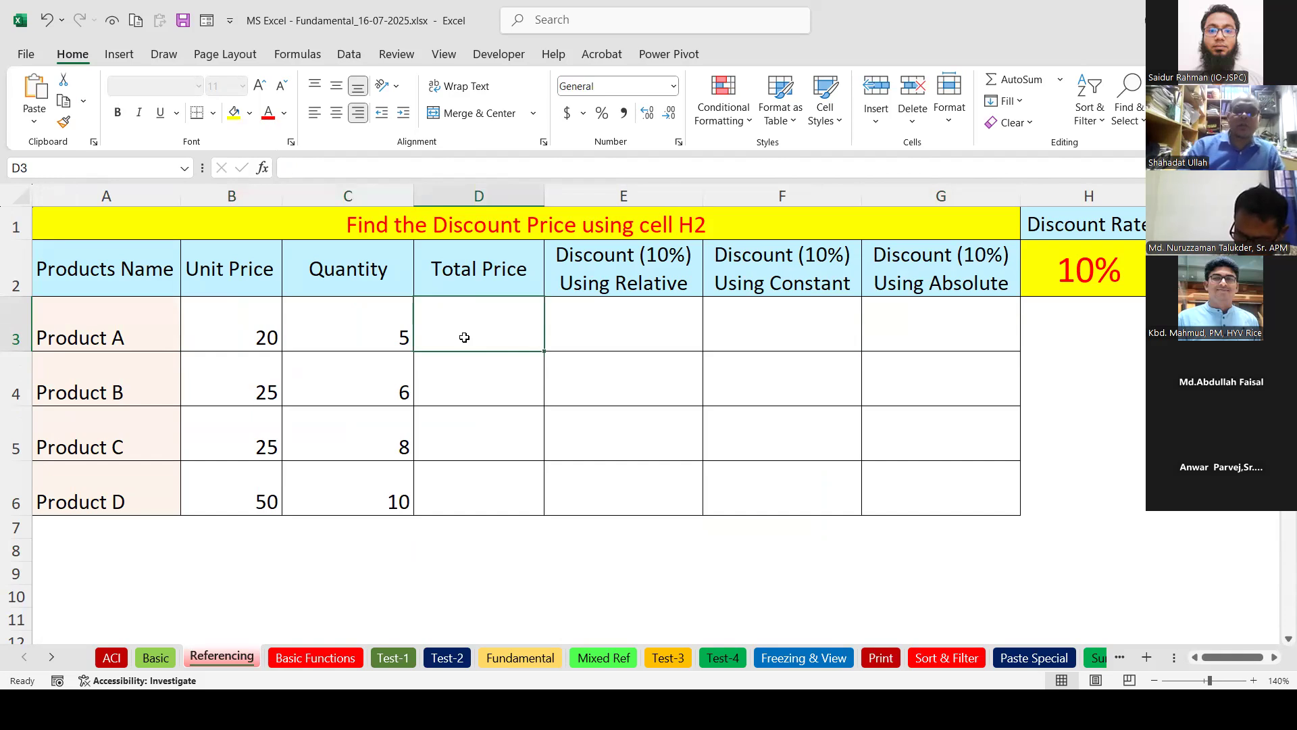
{"action": "type", "text": "="}
{"action": "left_click", "coordinate": [269, 337]}
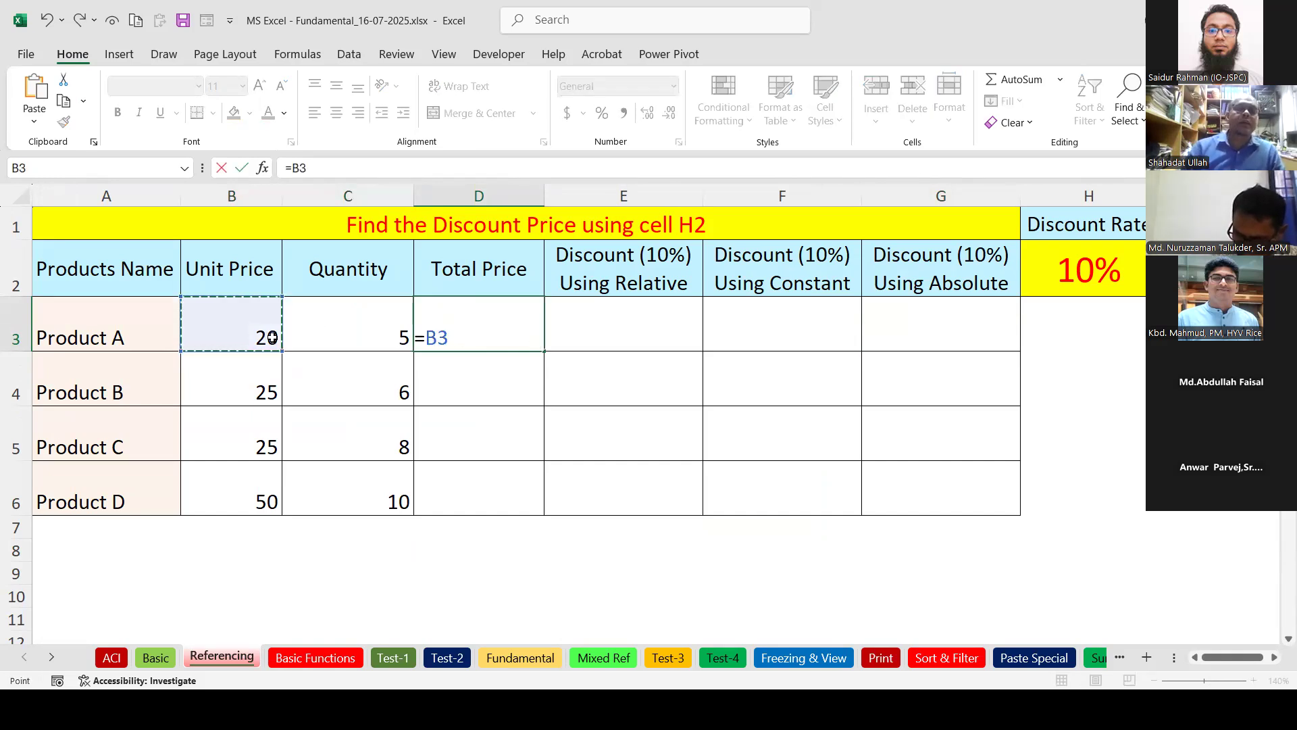
{"action": "type", "text": "*"}
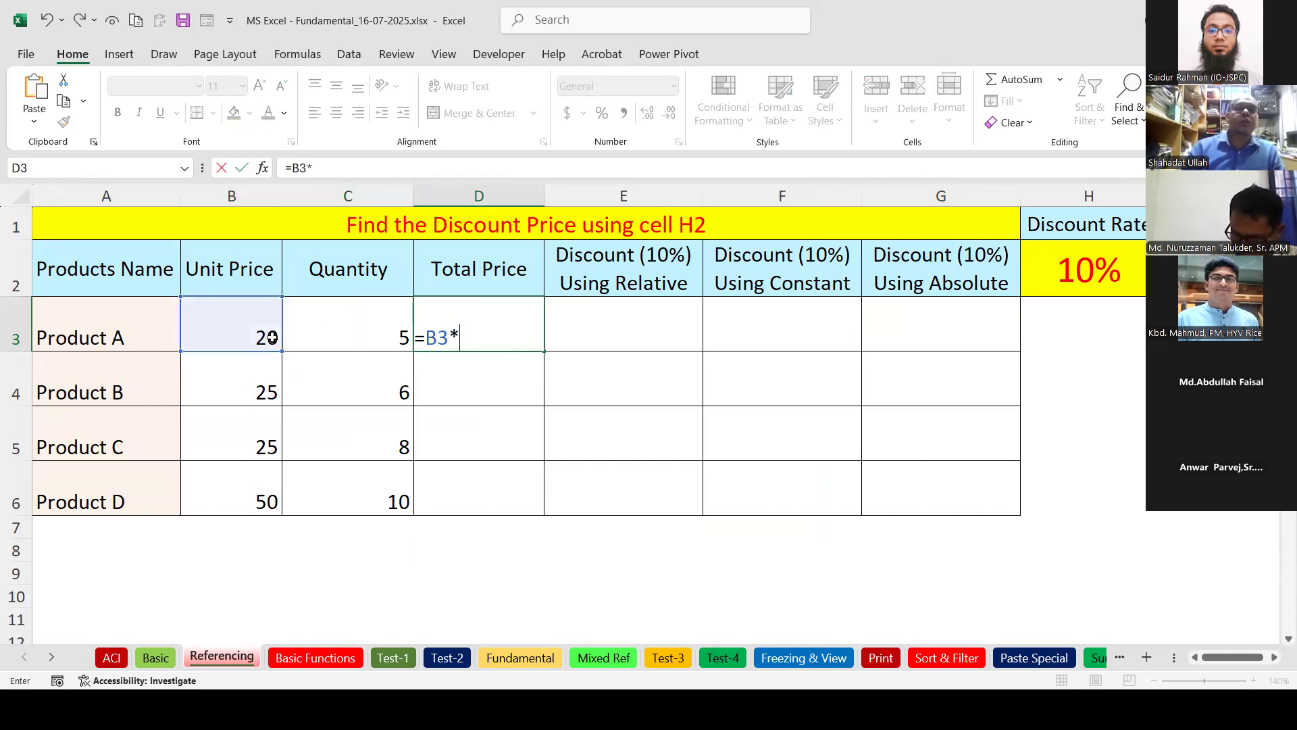
{"action": "left_click", "coordinate": [358, 327]}
{"action": "key", "text": "Return"}
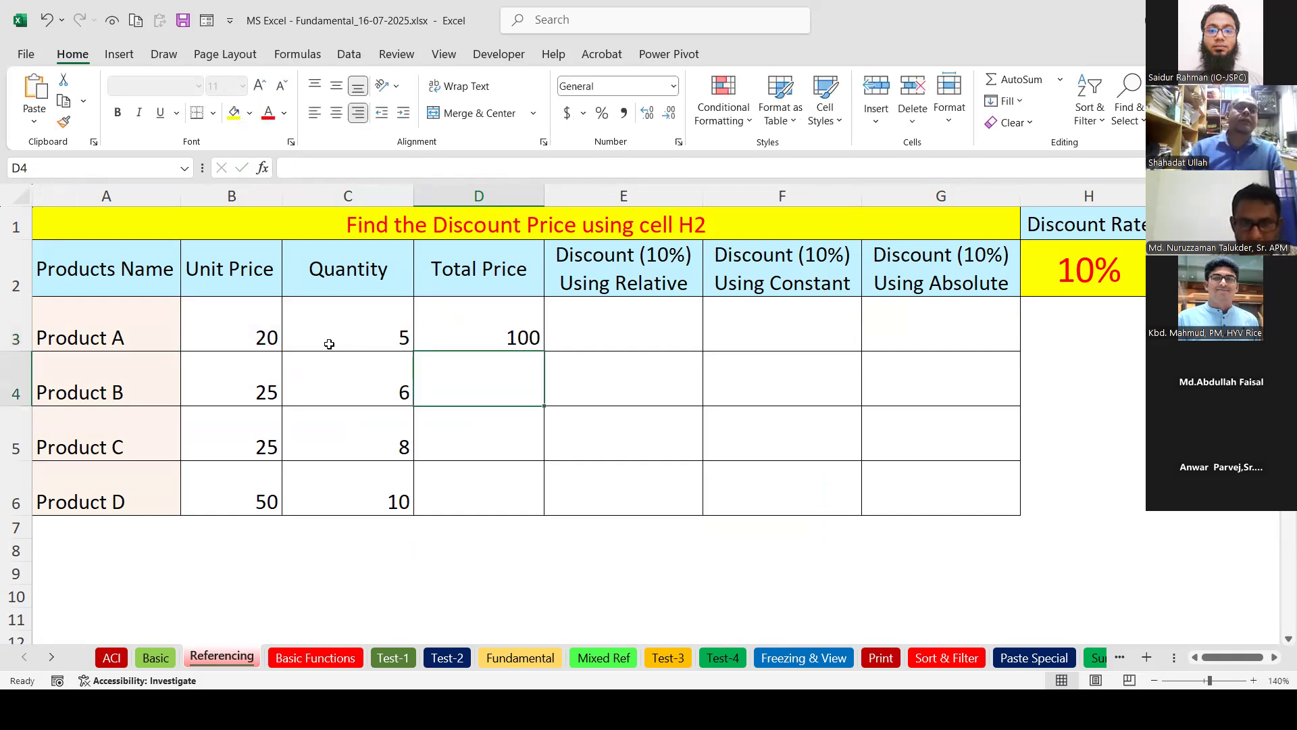
{"action": "left_click", "coordinate": [535, 341]}
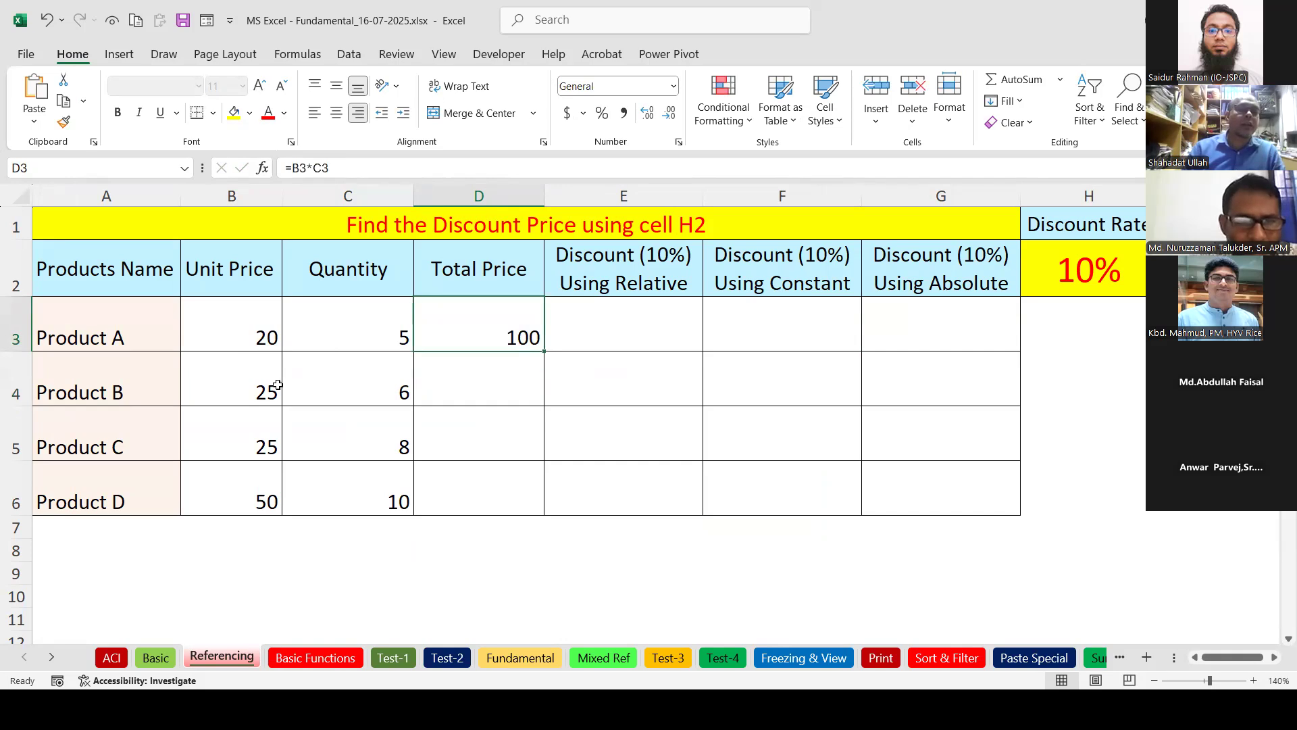
Fill D3's formula down to D6, giving 150, 200 and 500, and check D4's =B4*C4.
{"action": "left_click_drag", "start_coordinate": [544, 354], "coordinate": [544, 515]}
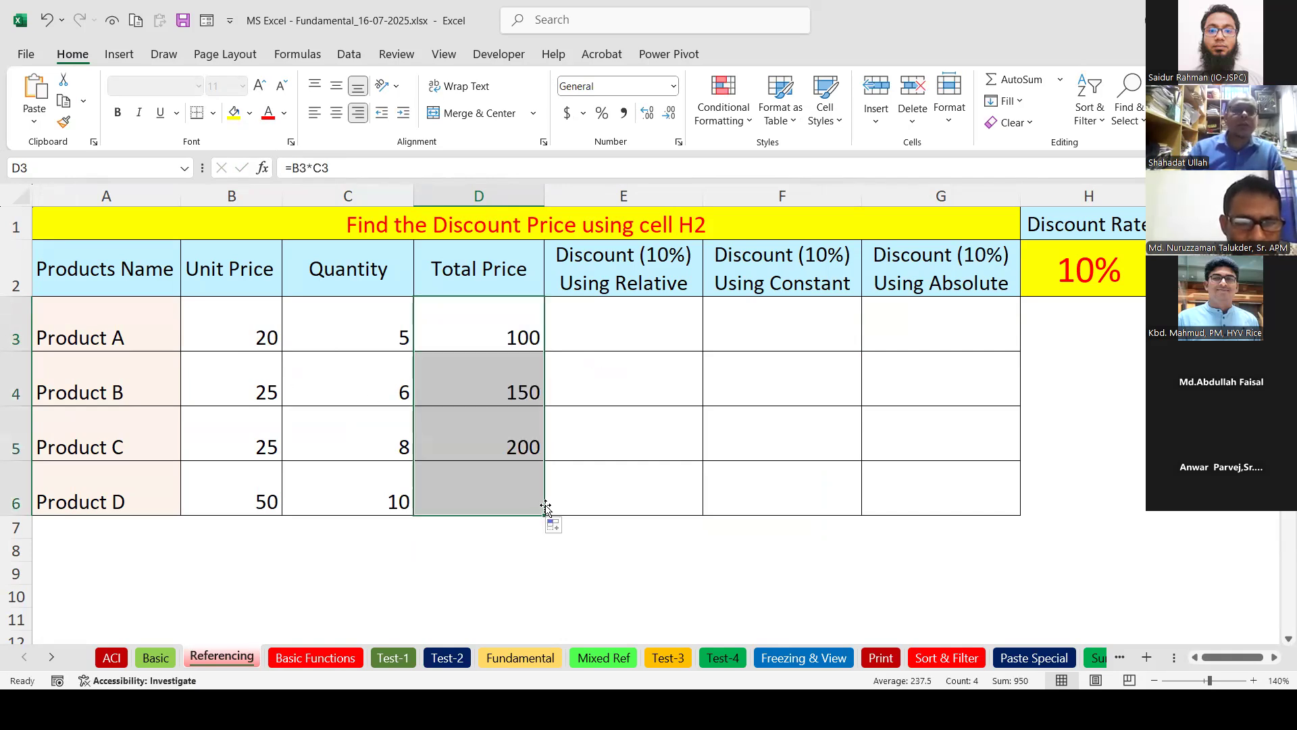
{"action": "left_click", "coordinate": [508, 391]}
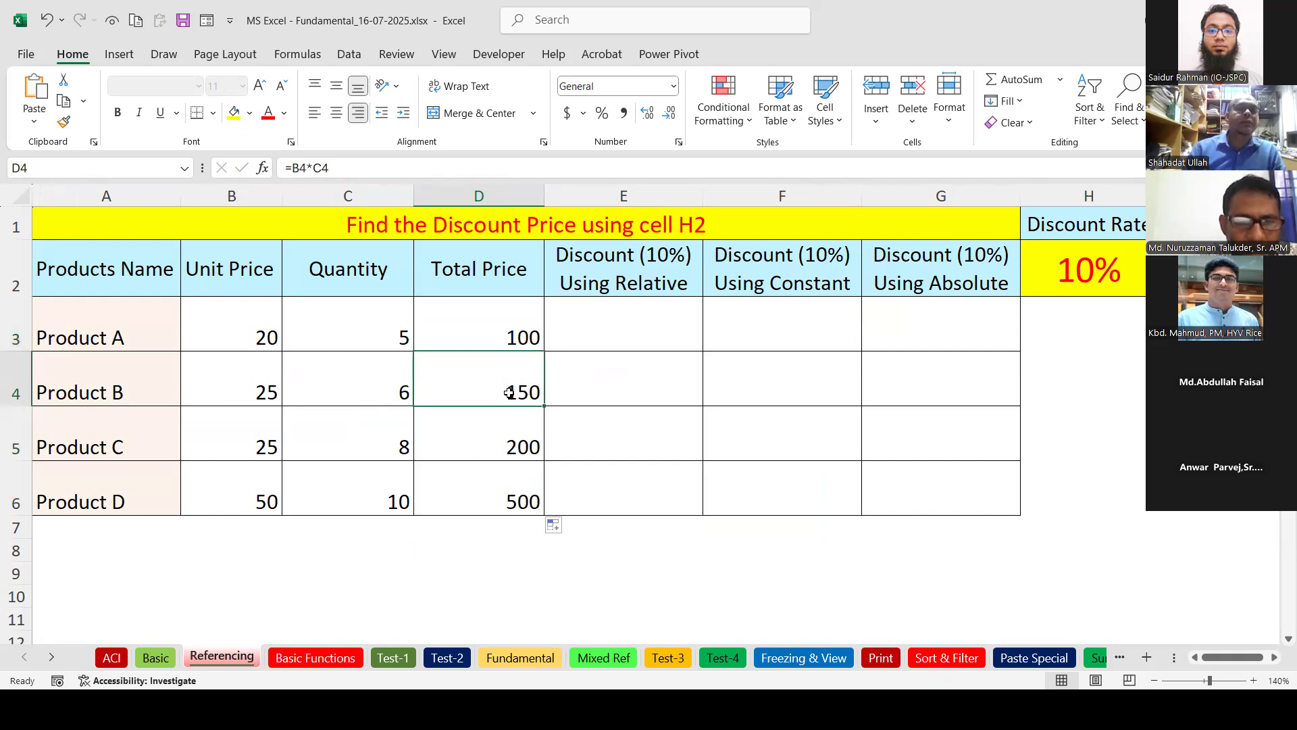
{"action": "double_click", "coordinate": [508, 392]}
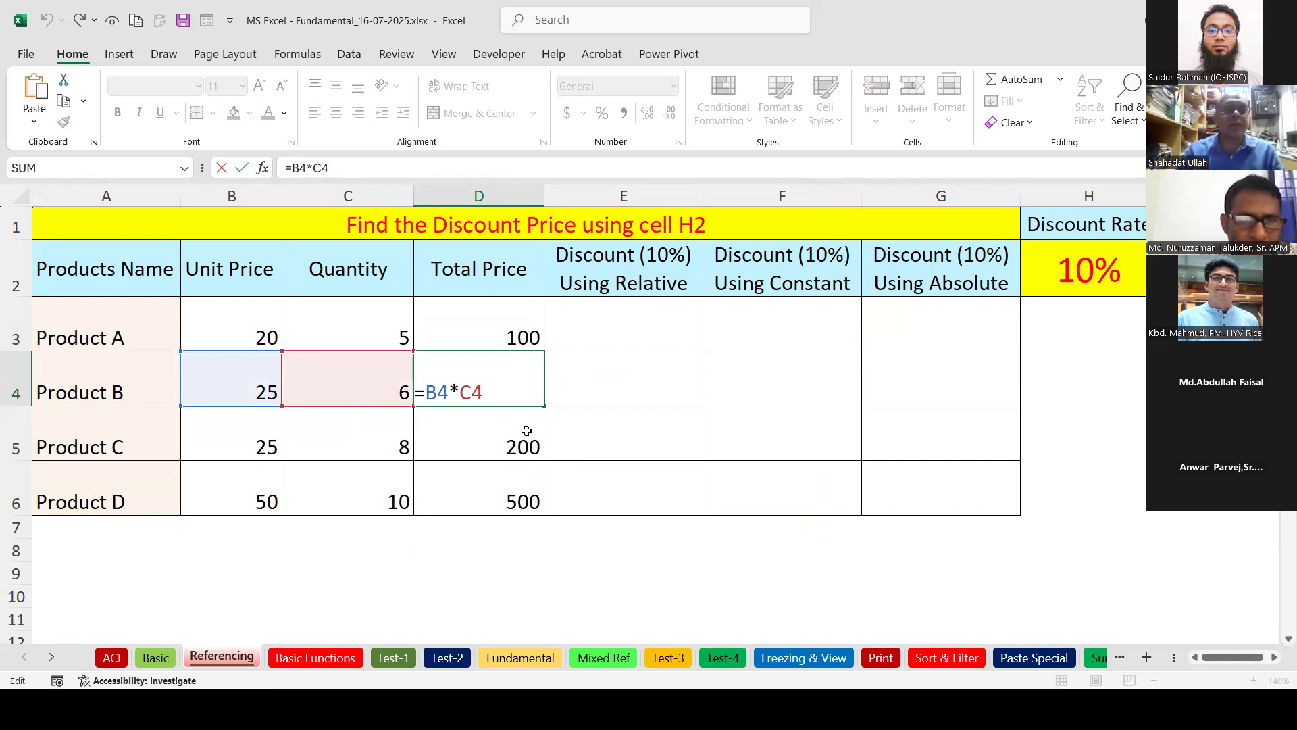
{"action": "left_click_drag", "start_coordinate": [449, 391], "coordinate": [426, 392]}
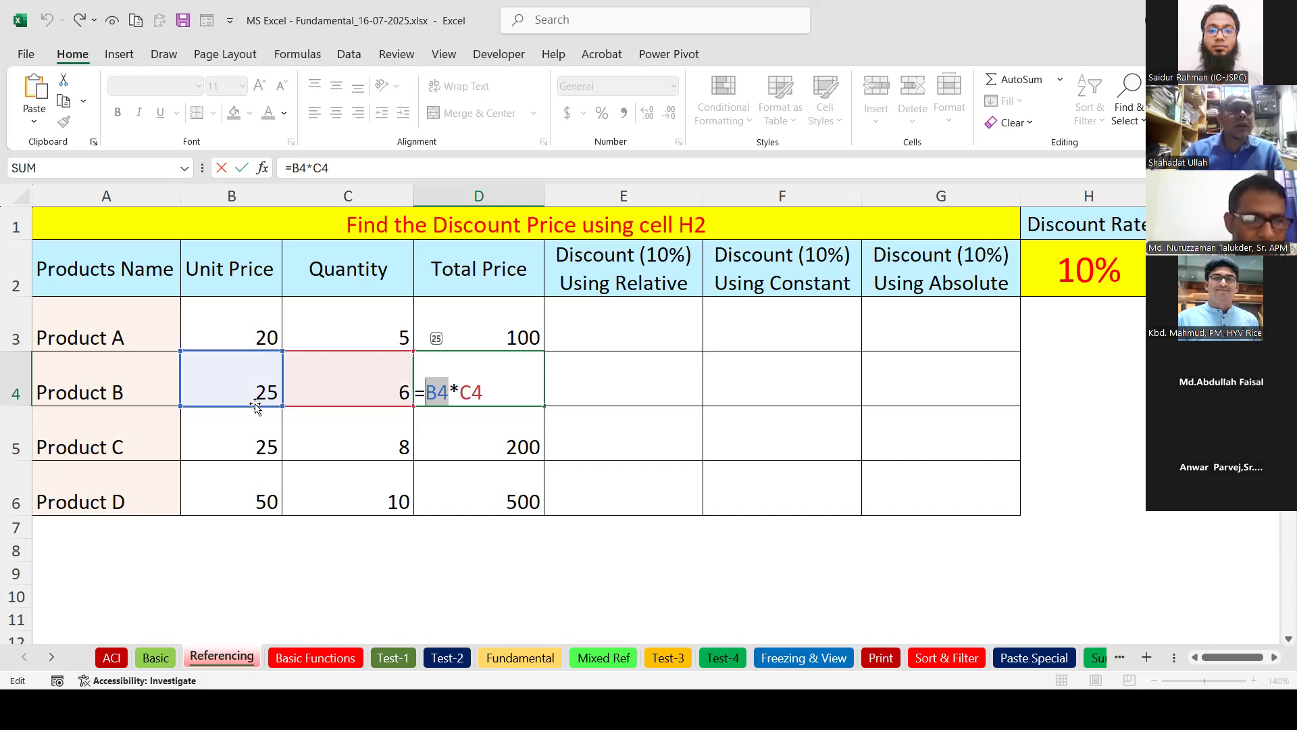
{"action": "left_click", "coordinate": [453, 390]}
{"action": "left_click_drag", "start_coordinate": [439, 395], "coordinate": [456, 396]}
{"action": "left_click", "coordinate": [446, 399]}
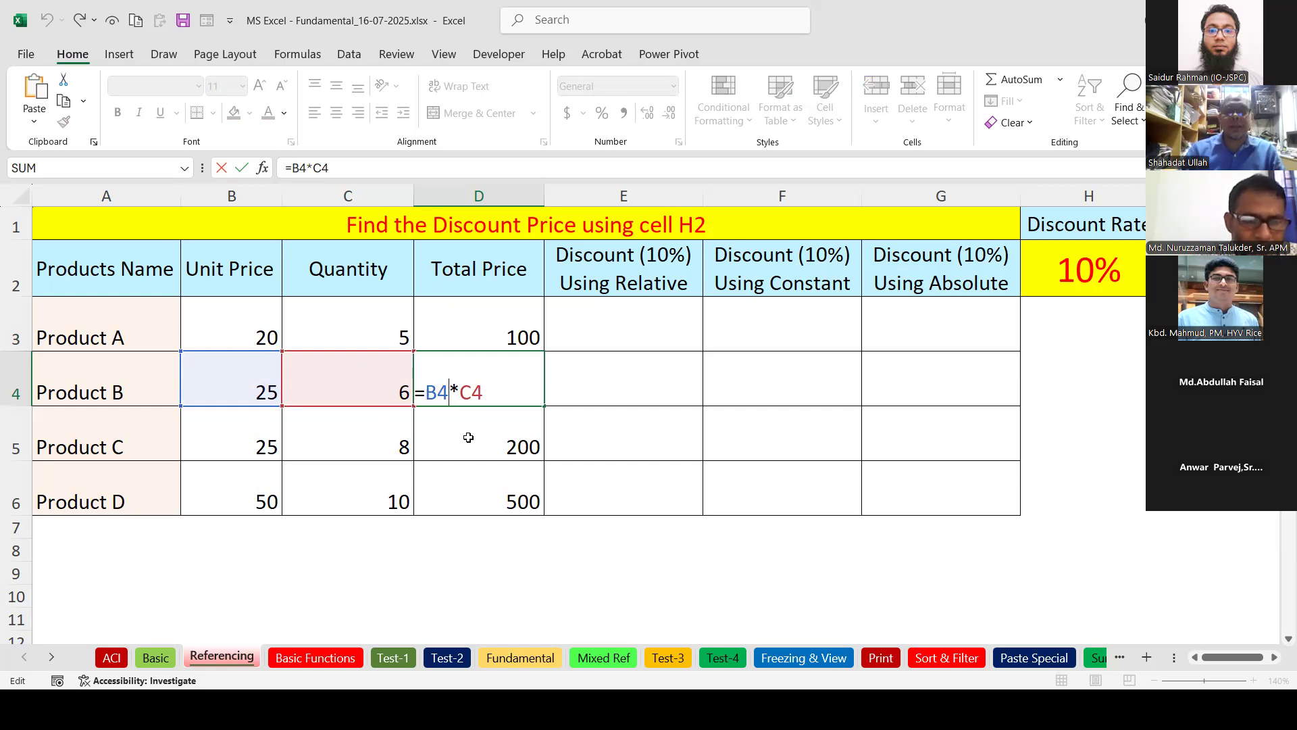
{"action": "key", "text": "Return"}
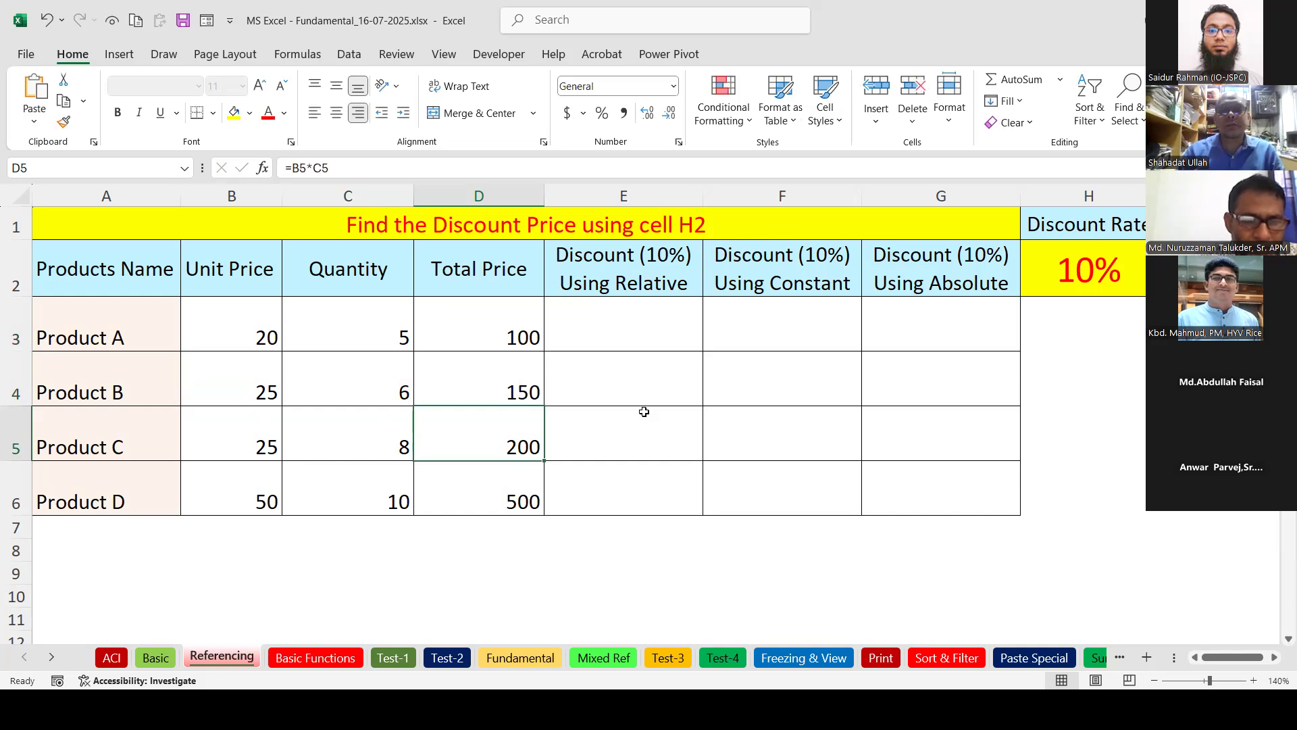
{"action": "left_click", "coordinate": [620, 338]}
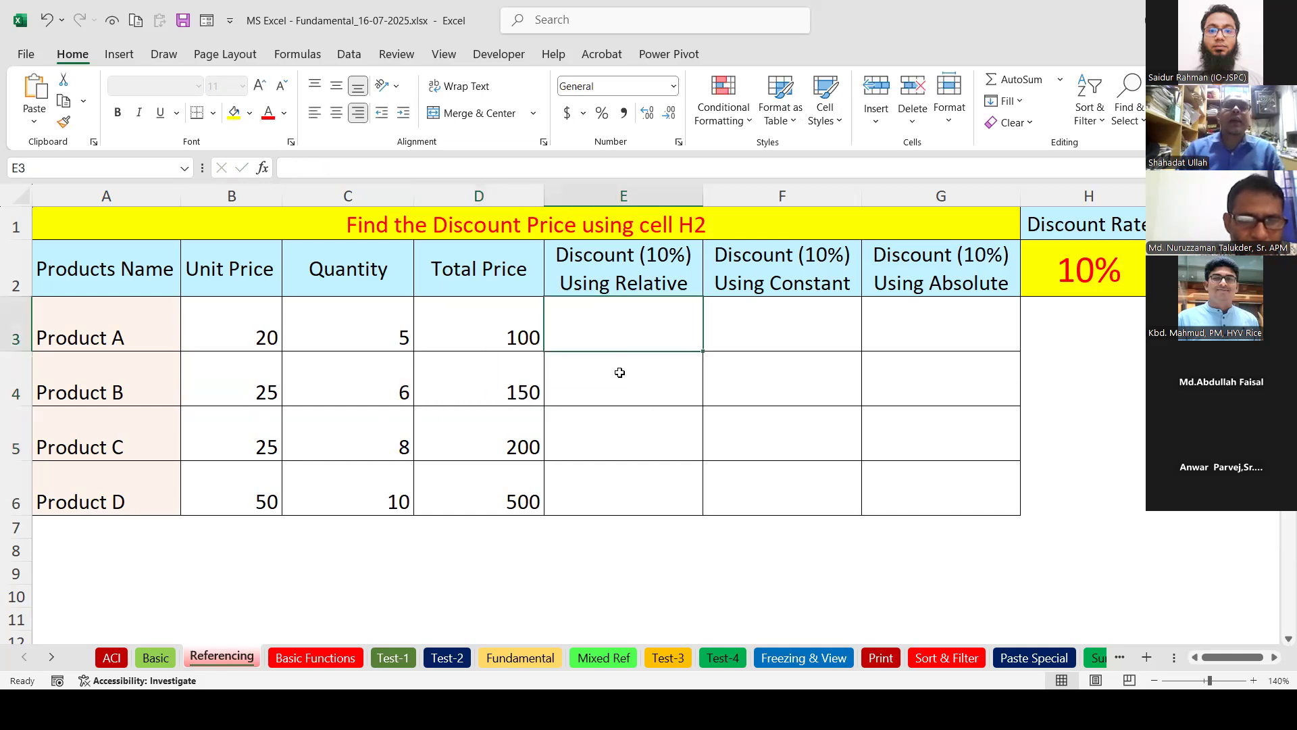
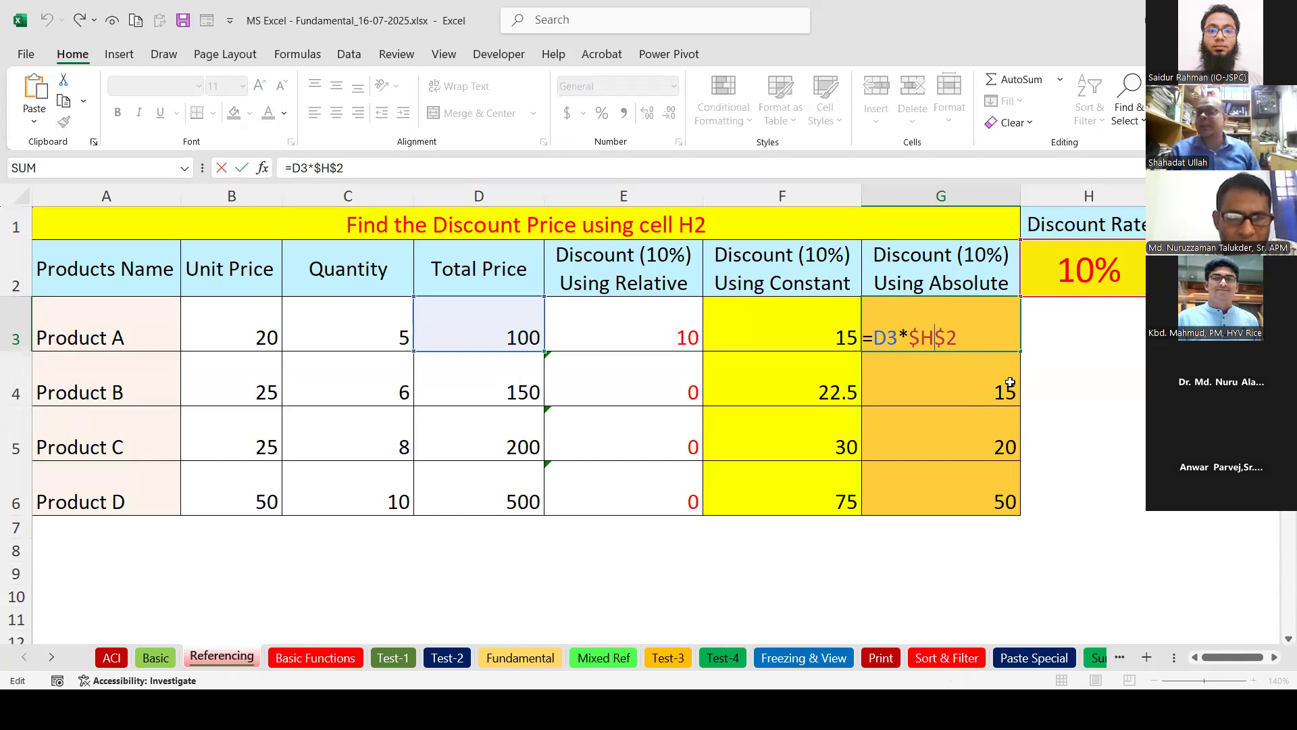
Enter G3's discount formula =D3*$H$2, applying the fixed 10% rate in H2.
{"action": "double_click", "coordinate": [900, 348]}
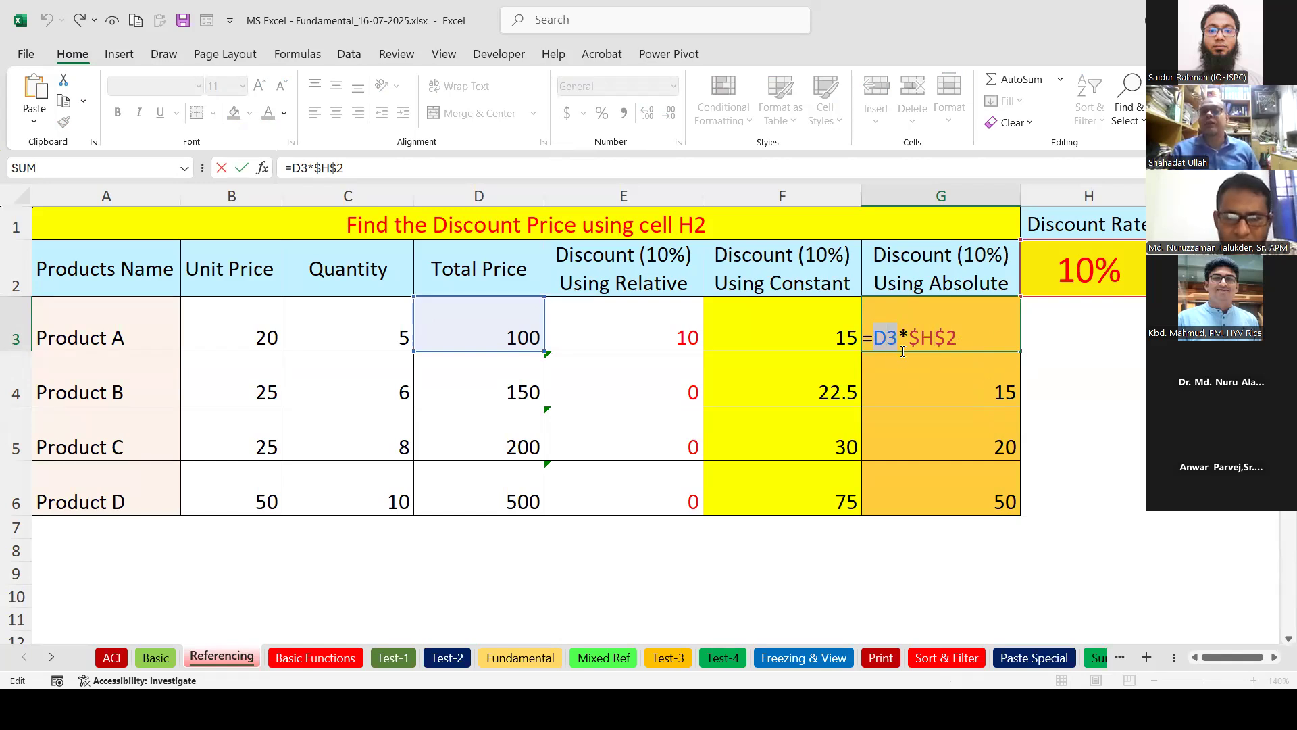
{"action": "left_click_drag", "start_coordinate": [918, 336], "coordinate": [960, 336]}
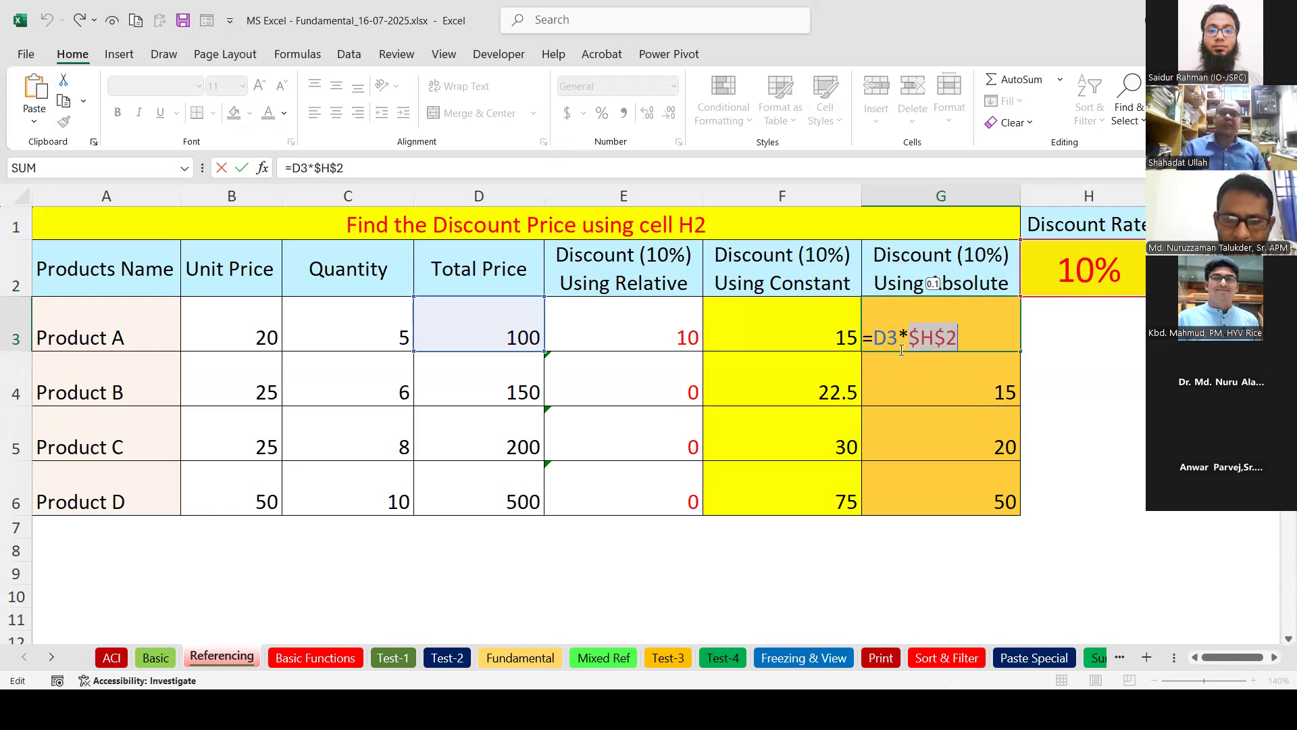
{"action": "key", "text": "Return"}
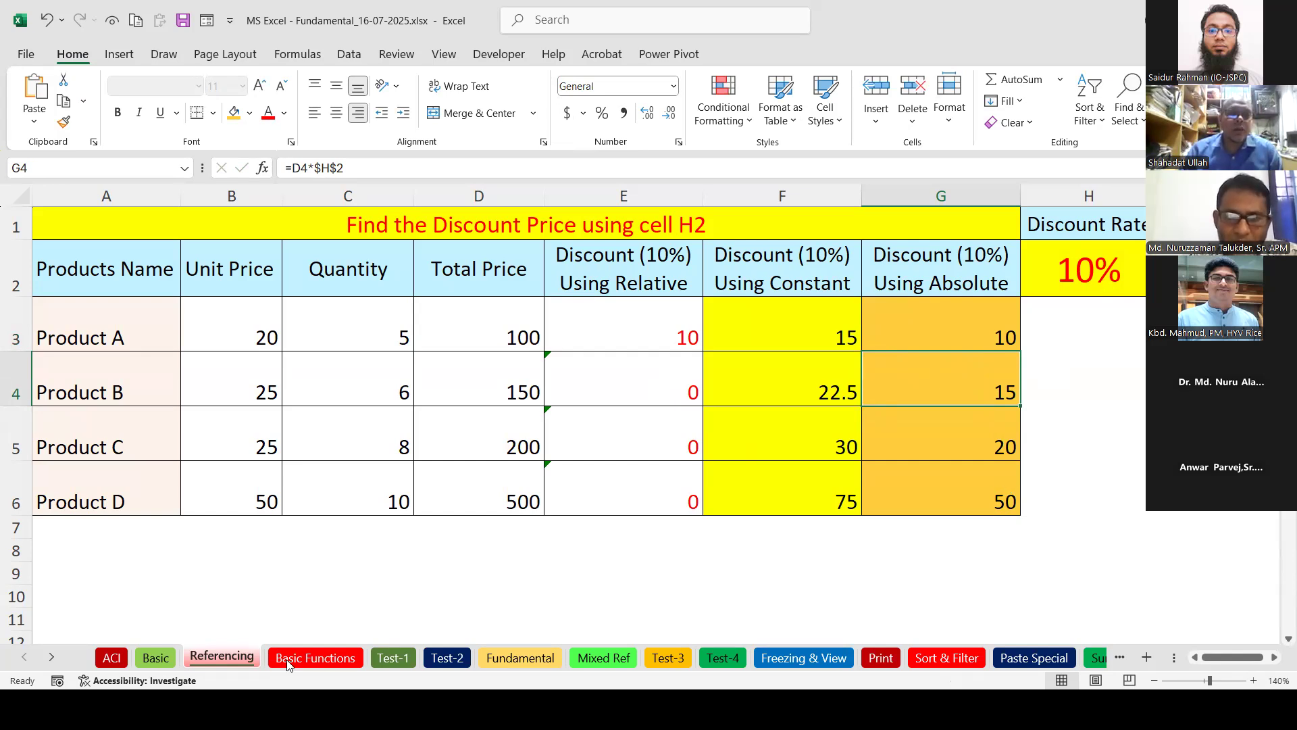
On the Basic Functions sheet, point out the employee names B2:B9 and sales C2:C9.
{"action": "left_click", "coordinate": [315, 655]}
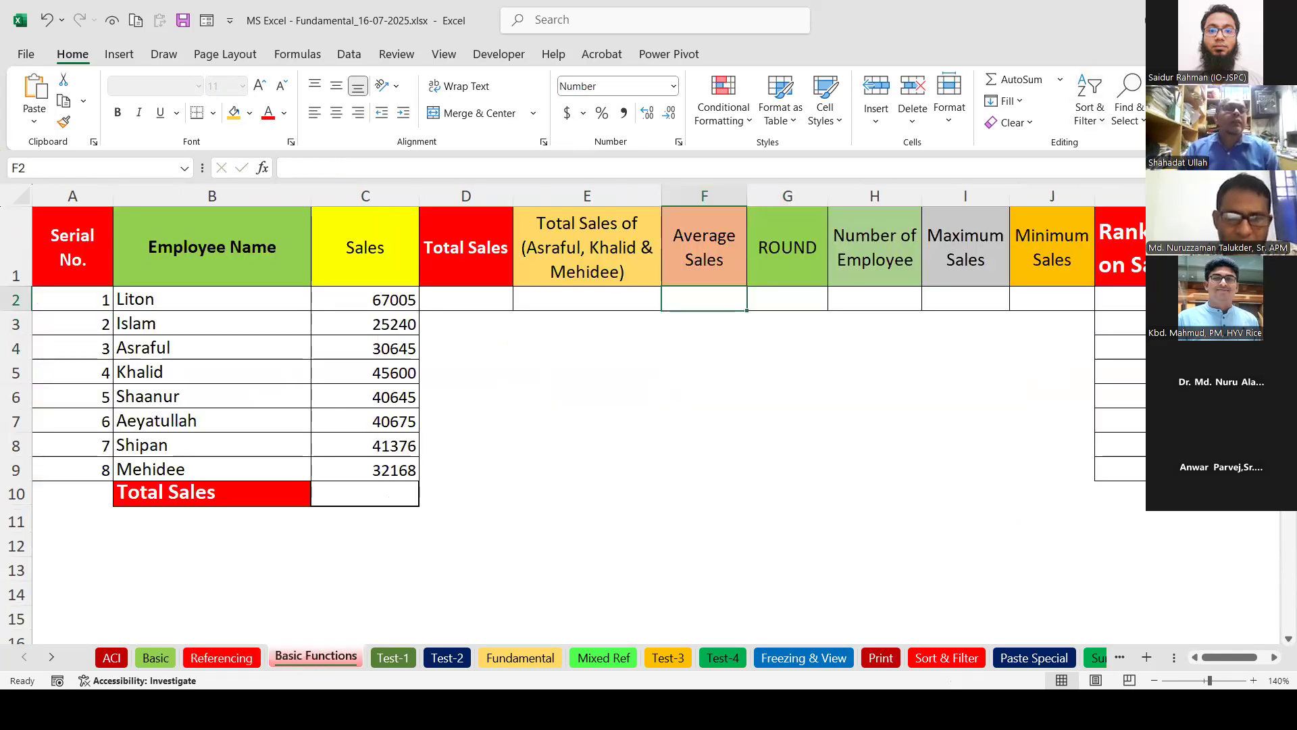
{"action": "left_click_drag", "start_coordinate": [235, 298], "coordinate": [220, 461]}
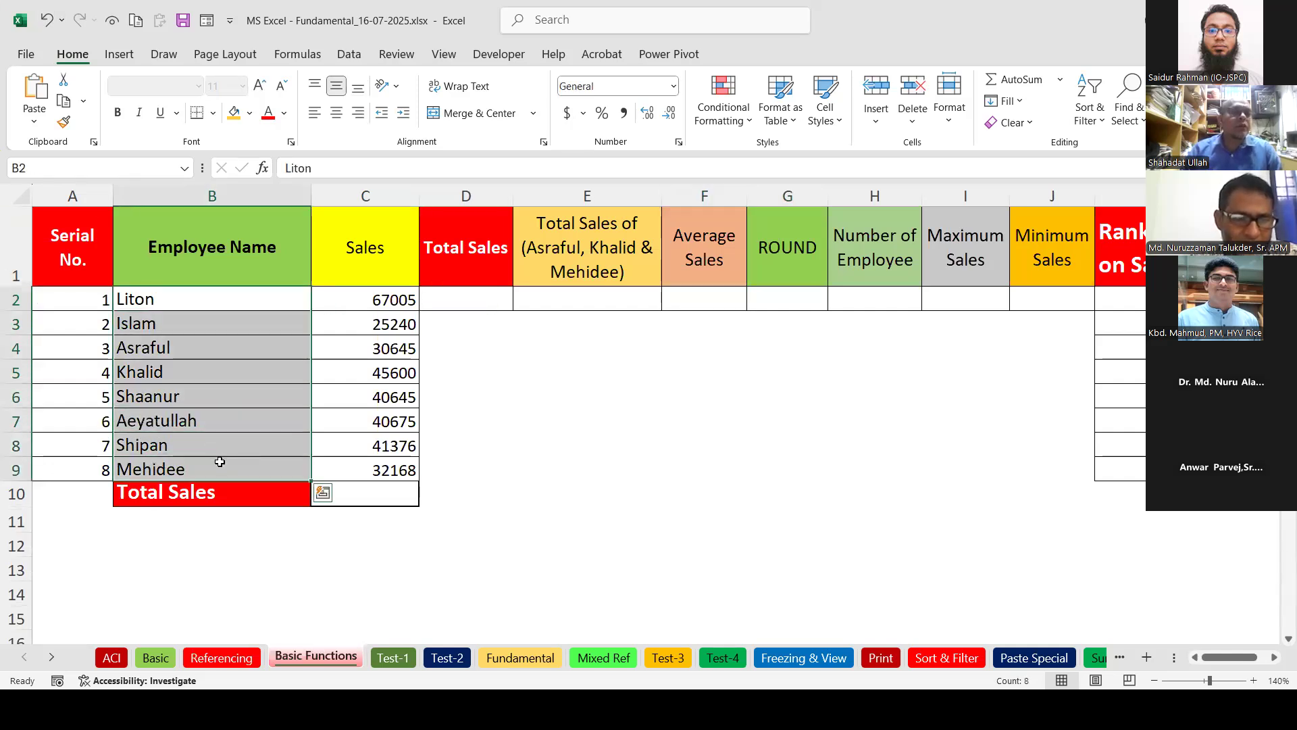
{"action": "left_click_drag", "start_coordinate": [376, 300], "coordinate": [375, 473]}
{"action": "left_click", "coordinate": [378, 300]}
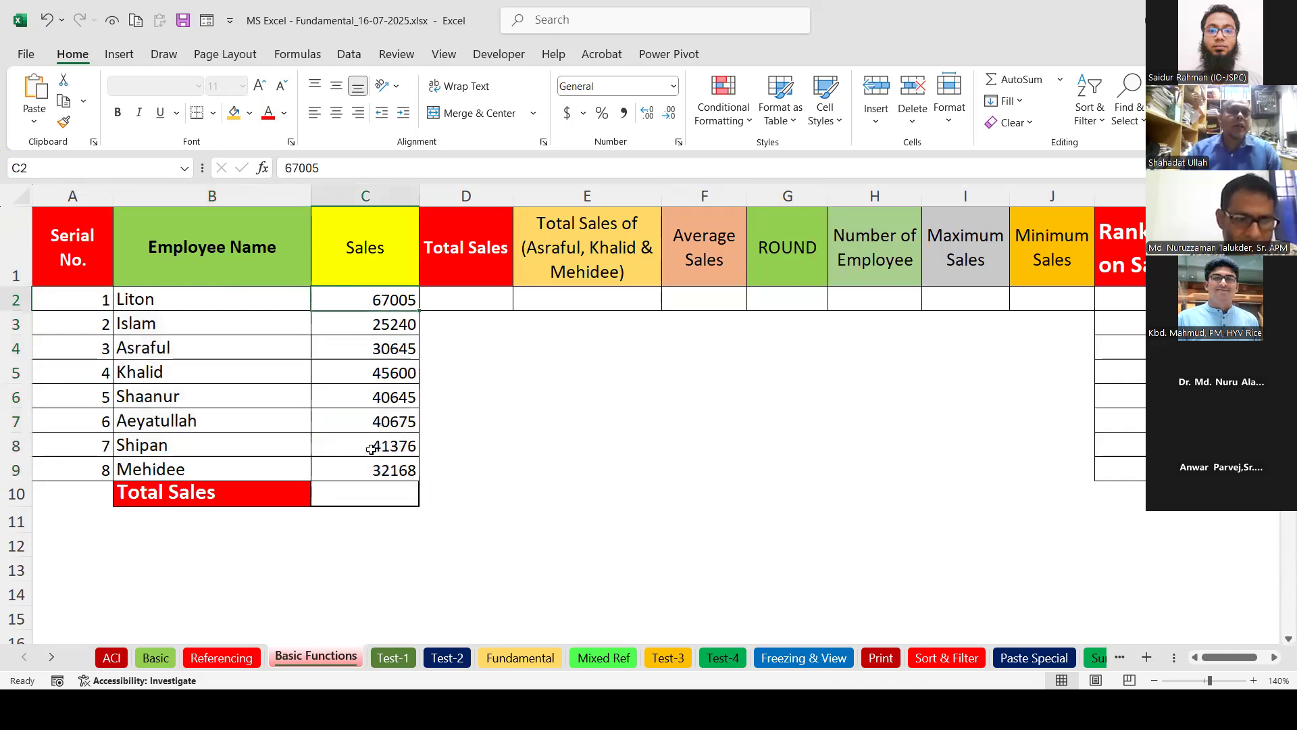
Insert an AutoSum of the sales C2:C9 into C10.
{"action": "left_click", "coordinate": [350, 493]}
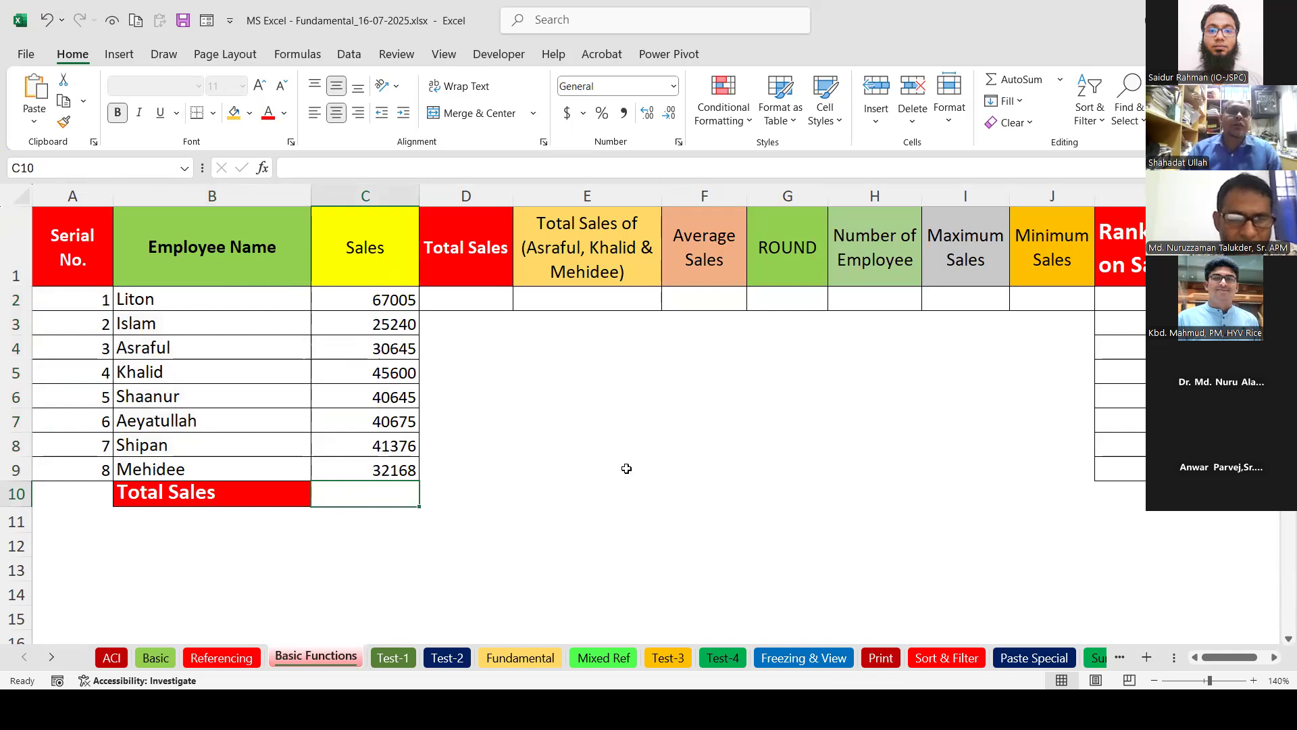
{"action": "left_click", "coordinate": [657, 405]}
{"action": "left_click", "coordinate": [381, 498]}
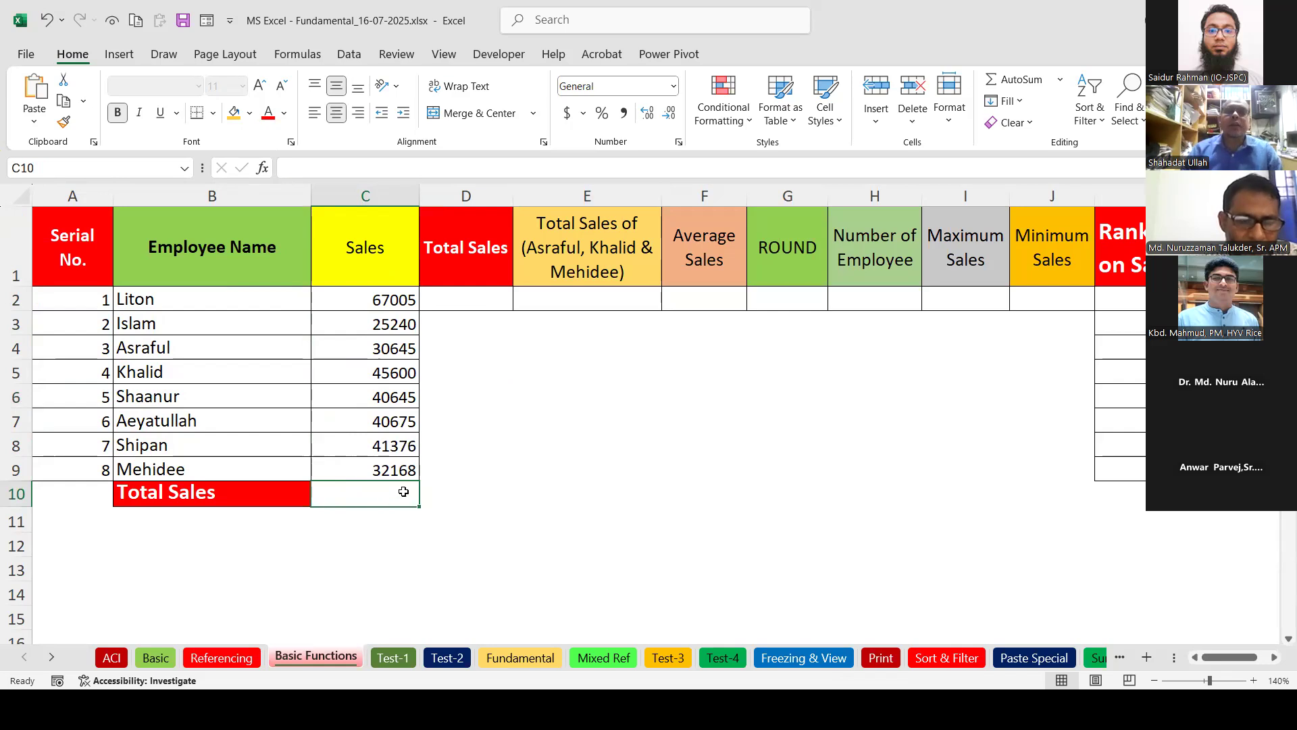
{"action": "left_click", "coordinate": [1016, 79]}
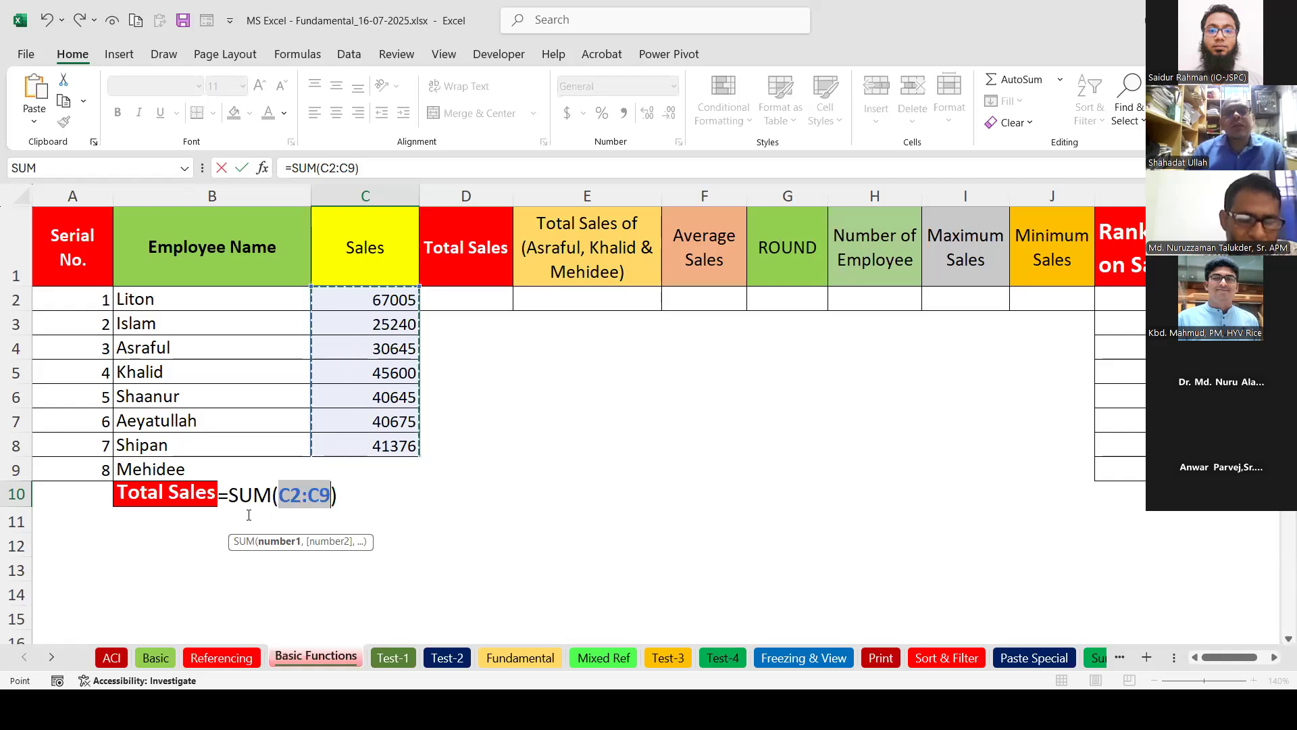
Confirm =SUM(C2:C9) in C10, showing 323354.
{"action": "key", "text": "Return"}
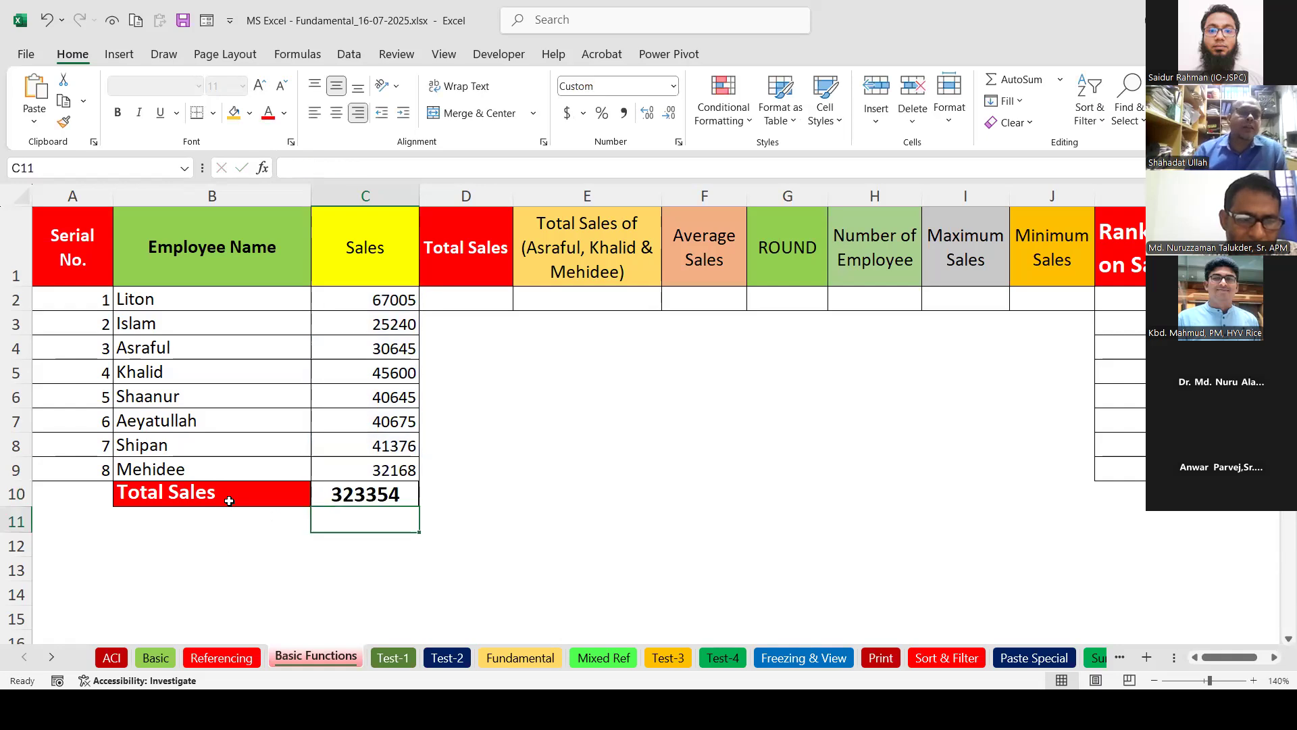
{"action": "left_click", "coordinate": [479, 304]}
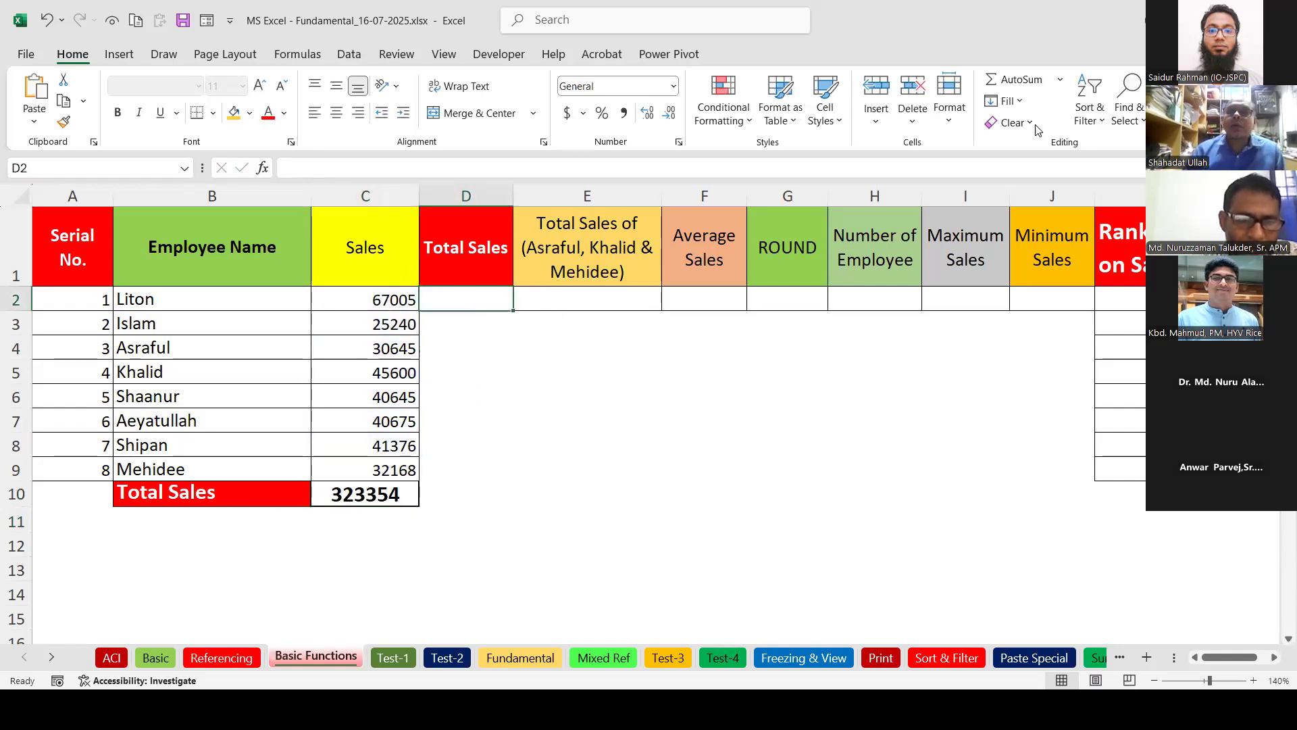
Enter =SUM(C2:C9) in D2 under Total Sales, showing 323354.
{"action": "left_click", "coordinate": [1017, 80]}
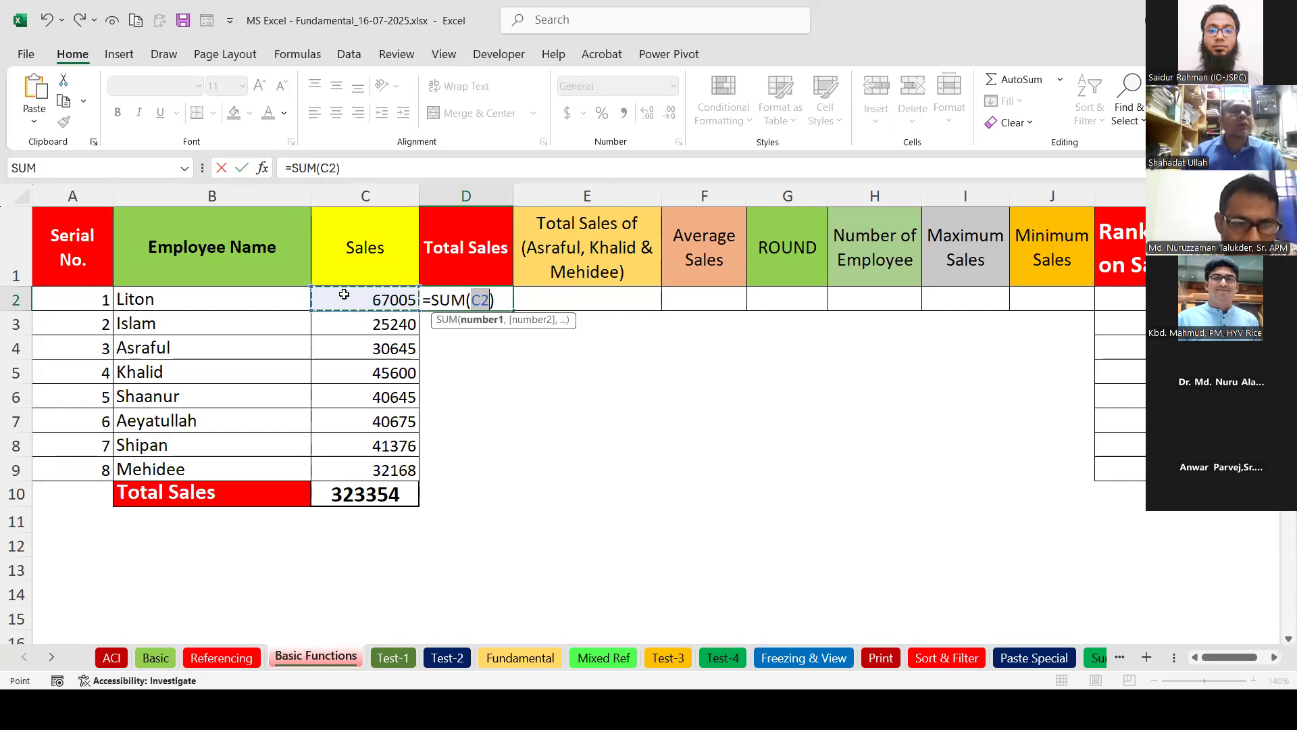
{"action": "left_click_drag", "start_coordinate": [360, 318], "coordinate": [418, 471]}
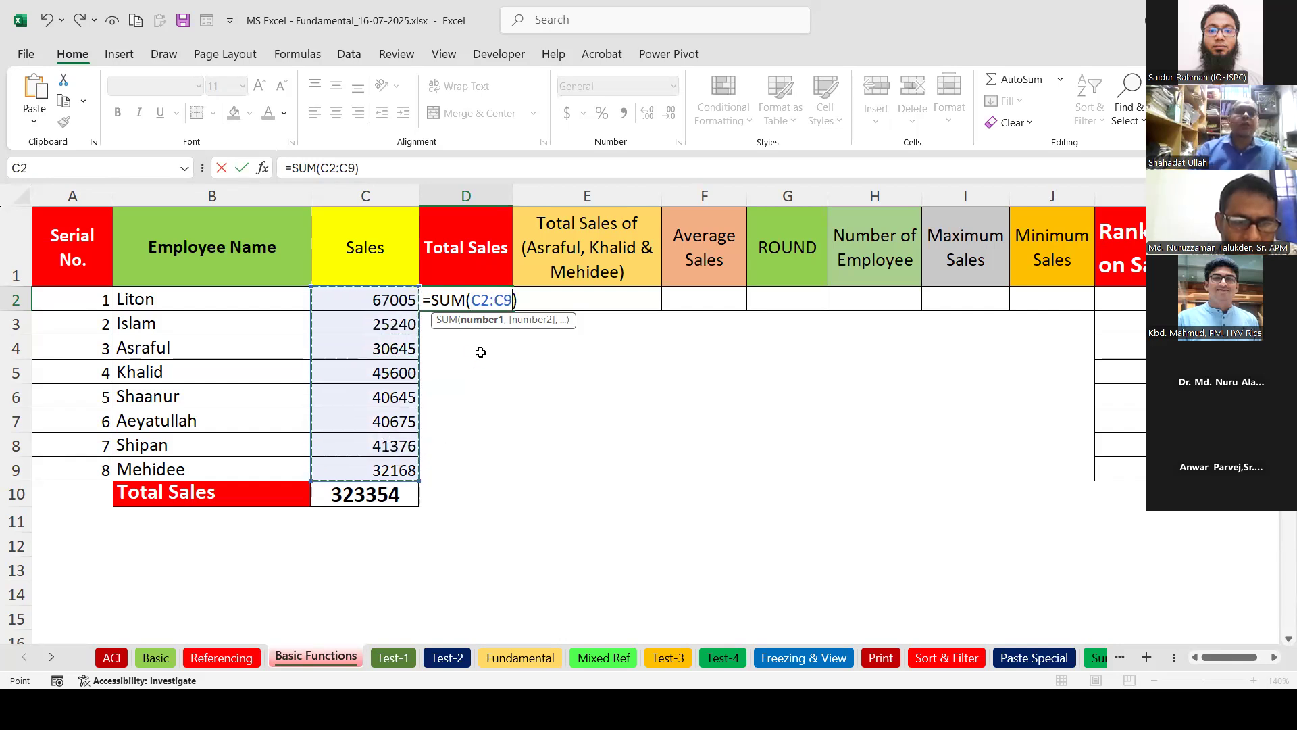
{"action": "key", "text": "Return"}
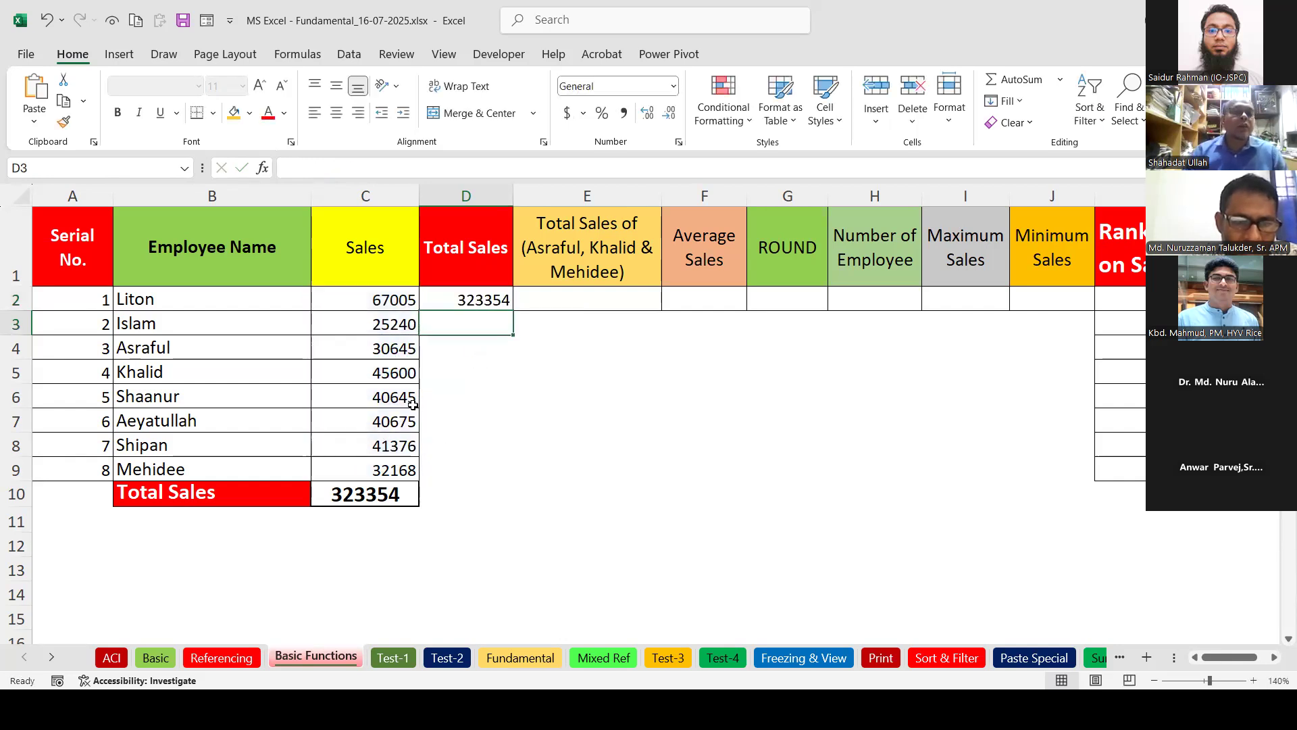
{"action": "left_click", "coordinate": [186, 530]}
{"action": "left_click", "coordinate": [178, 551]}
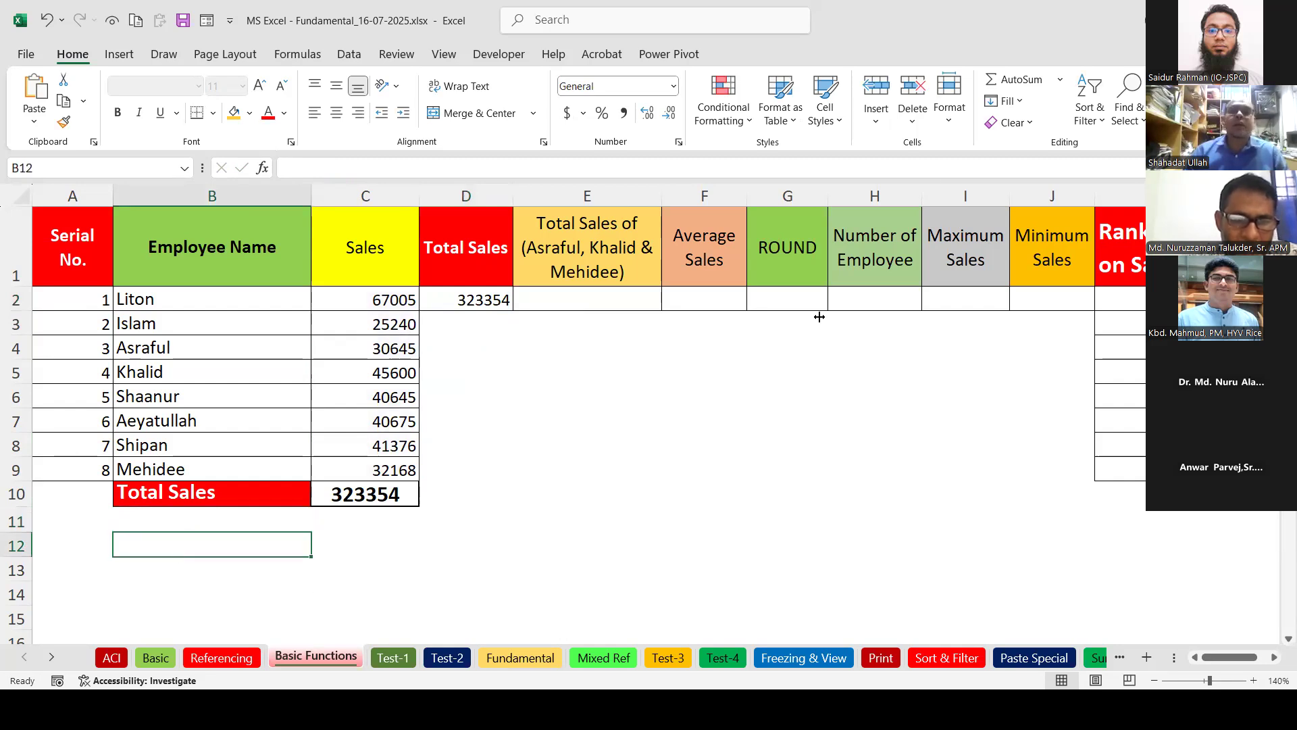
{"action": "left_click", "coordinate": [1006, 81]}
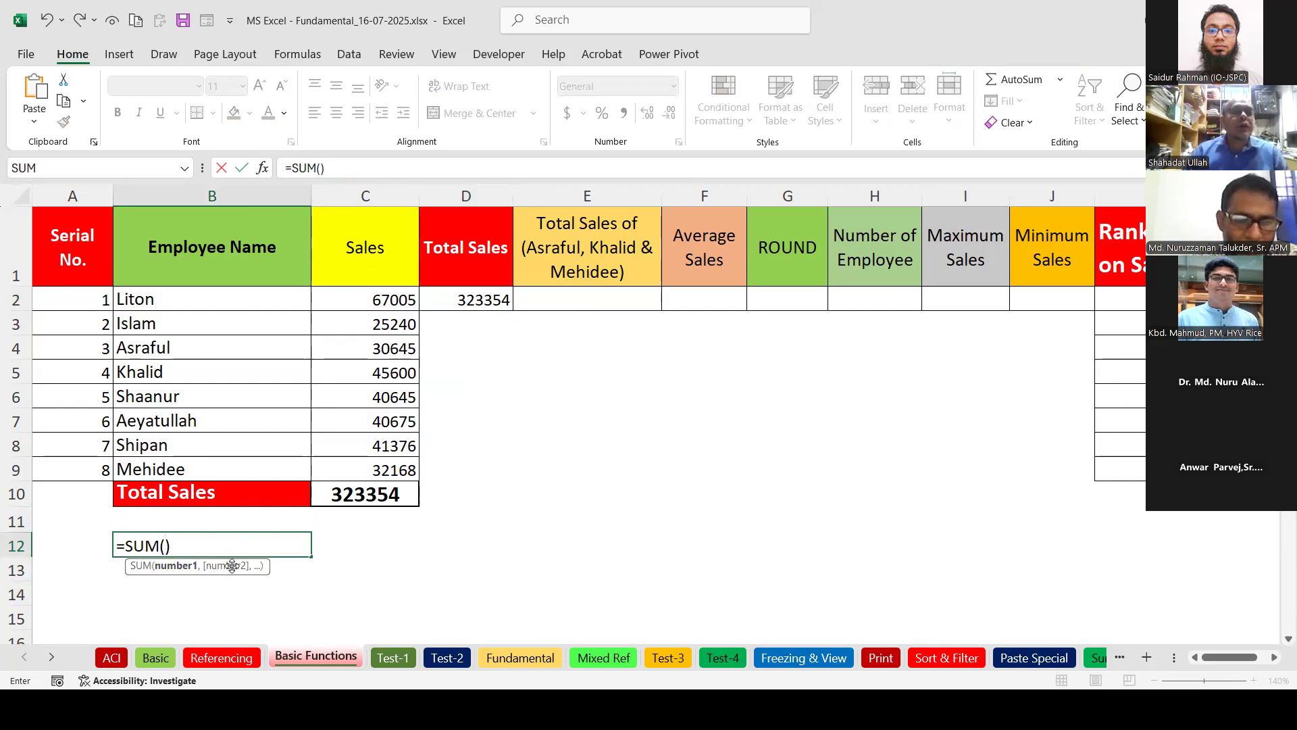
{"action": "left_click_drag", "start_coordinate": [374, 299], "coordinate": [375, 473]}
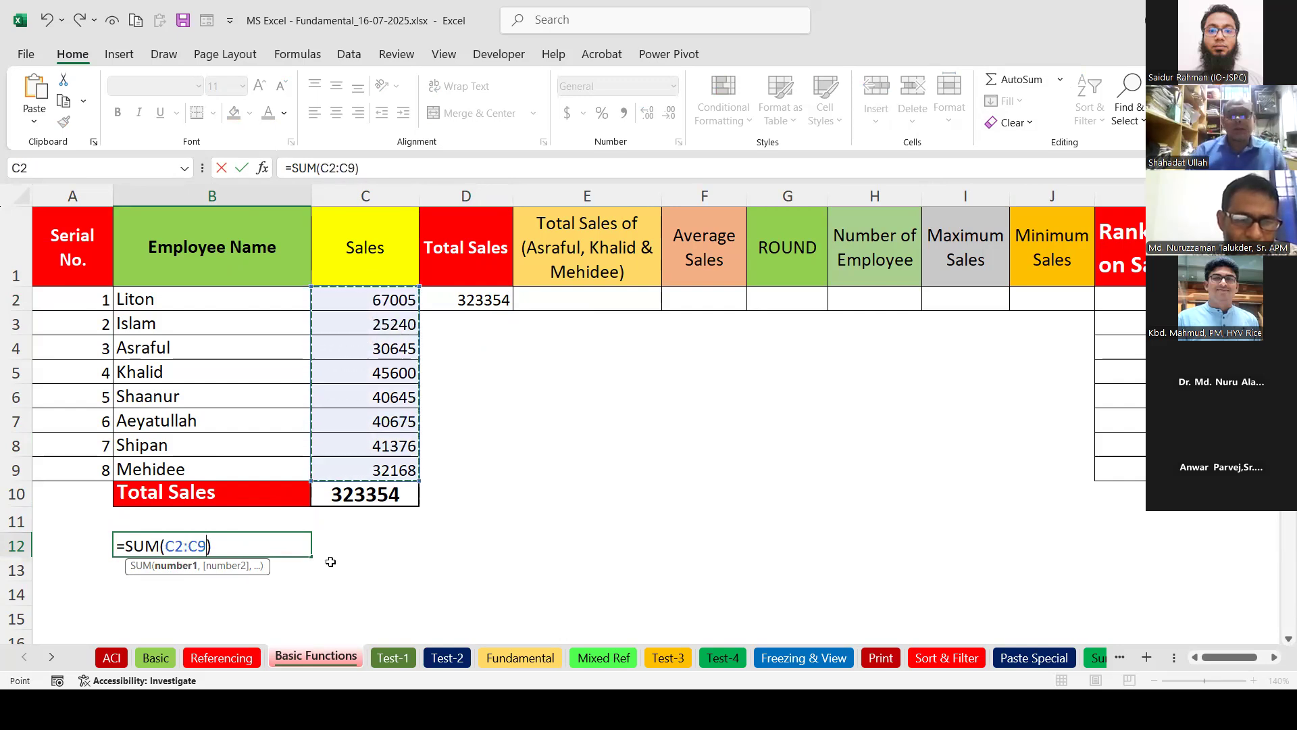
{"action": "key", "text": "Return"}
{"action": "left_click", "coordinate": [284, 546]}
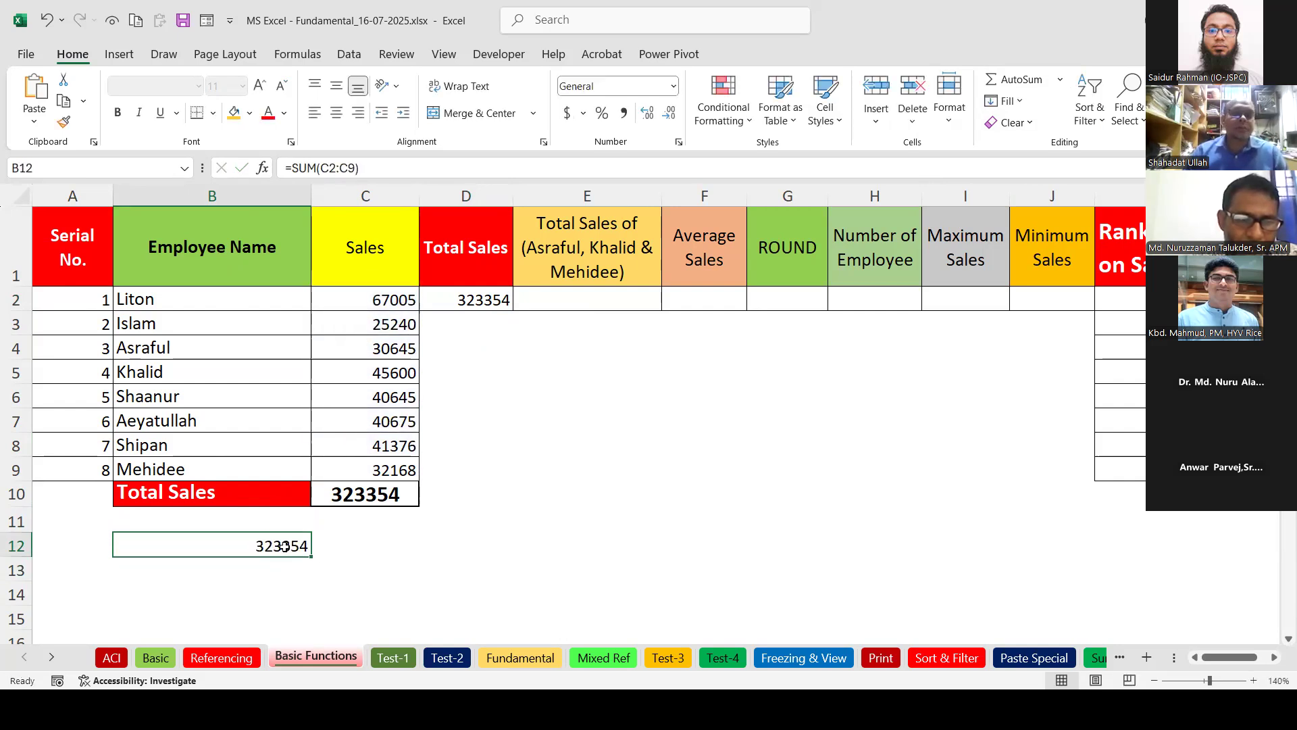
{"action": "left_click", "coordinate": [604, 304]}
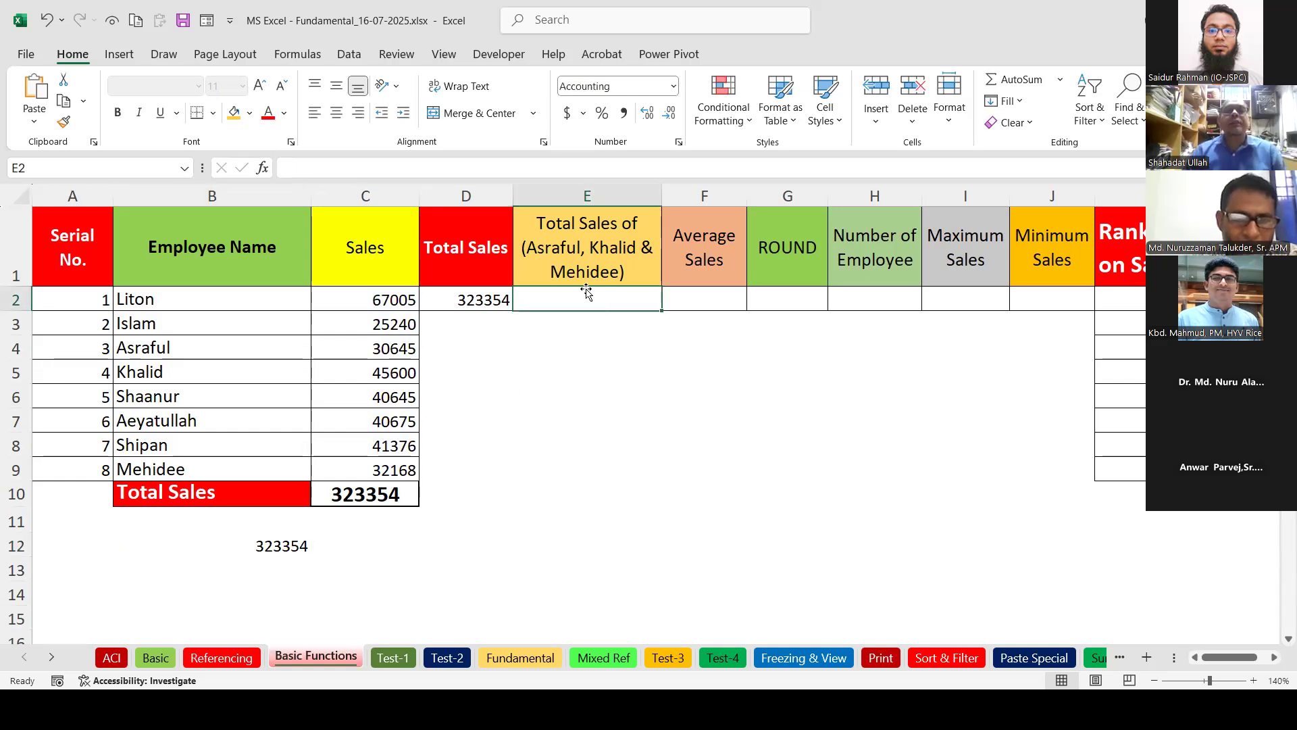
Fill the Asraful and Khalid sales C4:C5 and Mehidee's sales C9 orange.
{"action": "left_click_drag", "start_coordinate": [352, 357], "coordinate": [368, 370]}
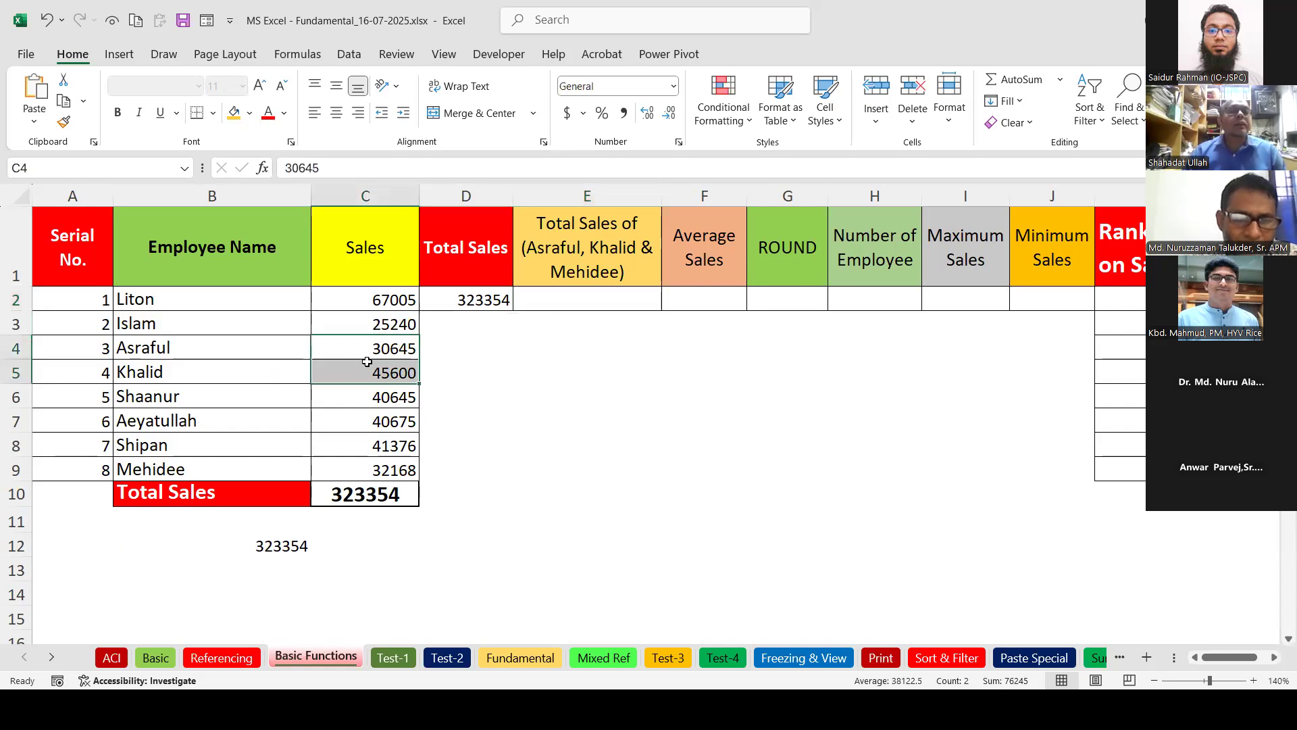
{"action": "left_click", "coordinate": [234, 112]}
{"action": "left_click", "coordinate": [374, 475]}
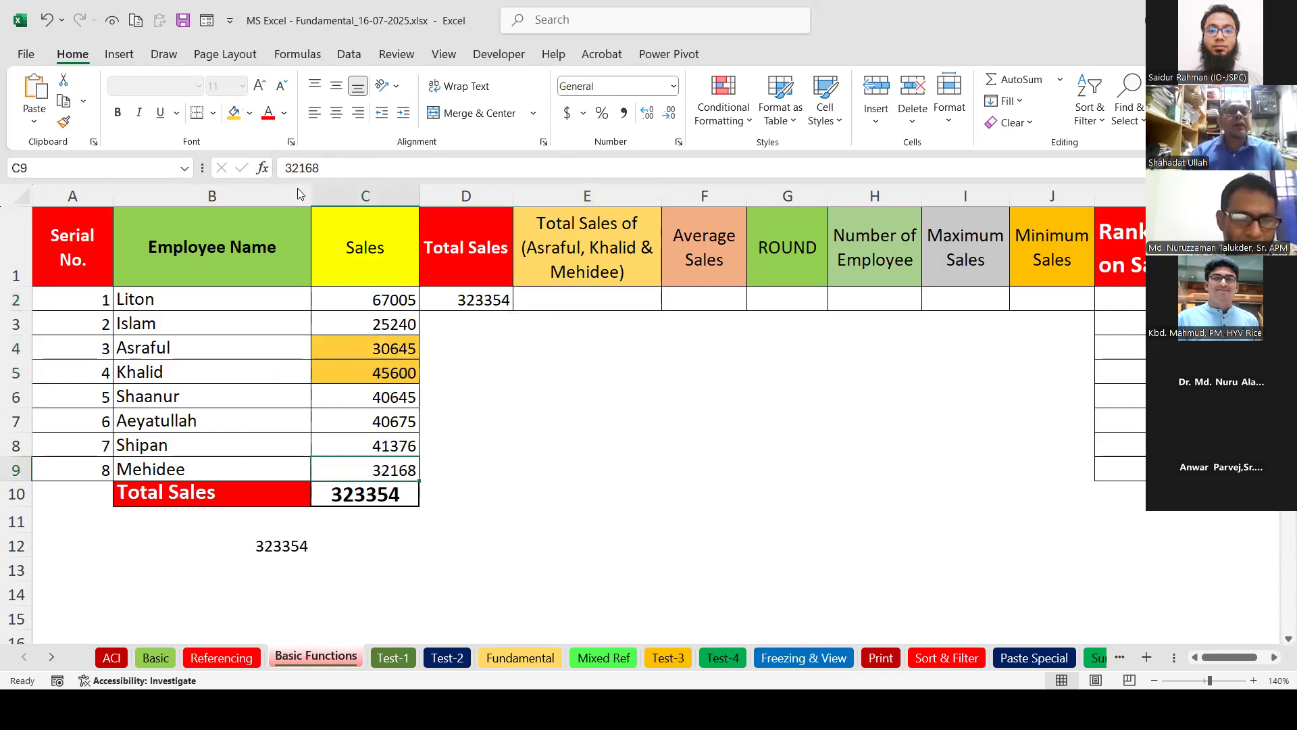
{"action": "left_click", "coordinate": [234, 111]}
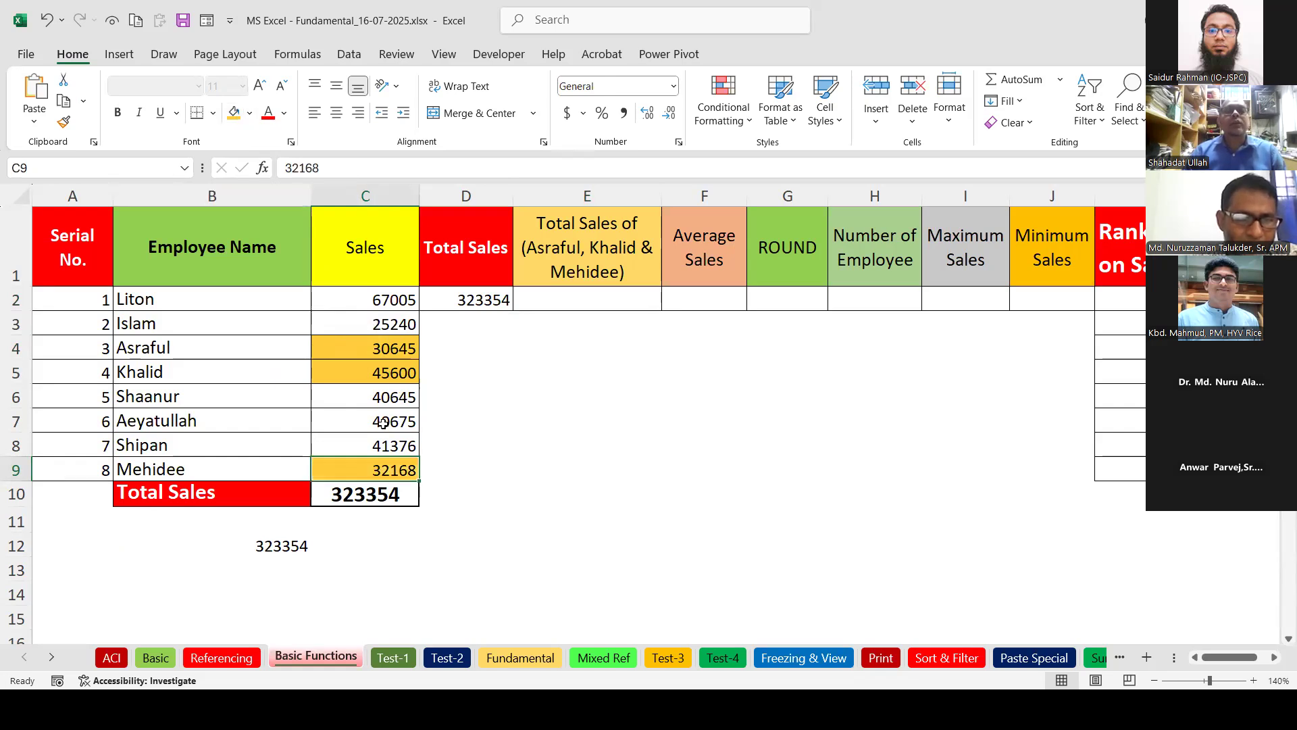
{"action": "left_click_drag", "start_coordinate": [381, 342], "coordinate": [388, 383]}
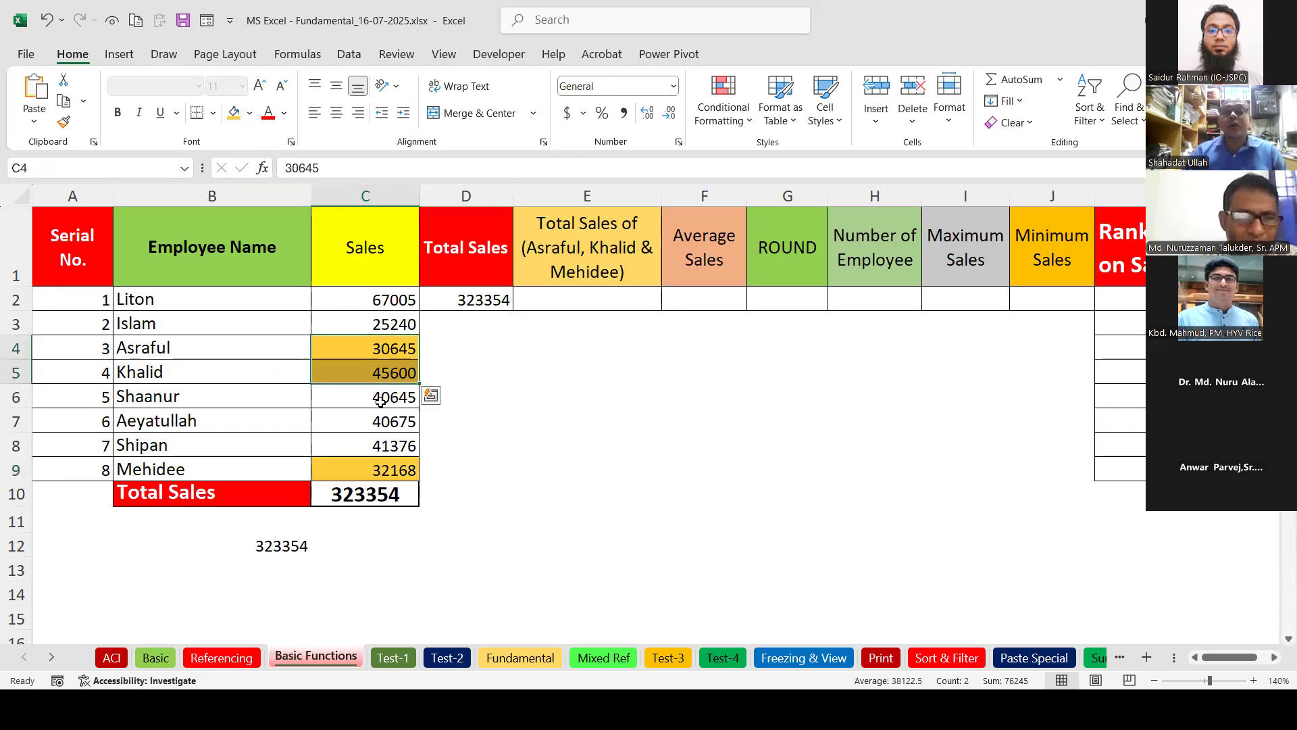
{"action": "left_click", "coordinate": [369, 473]}
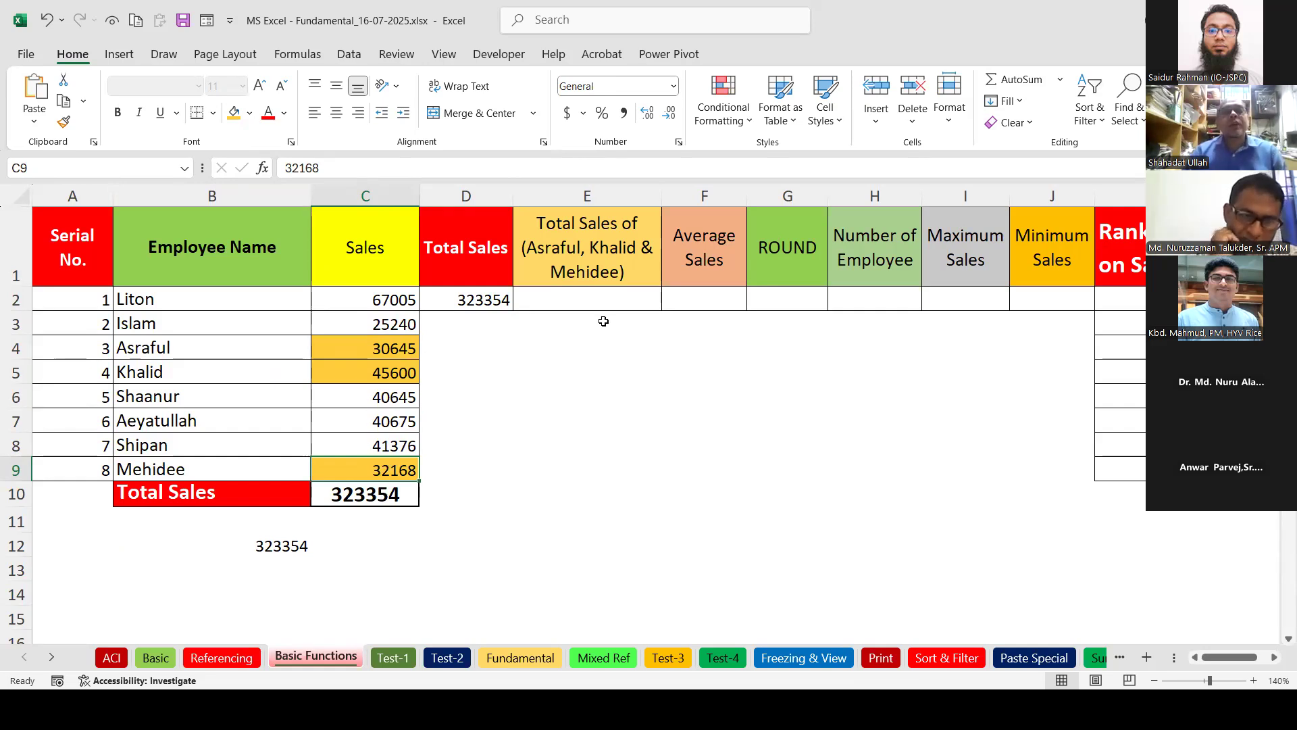
{"action": "left_click", "coordinate": [595, 299]}
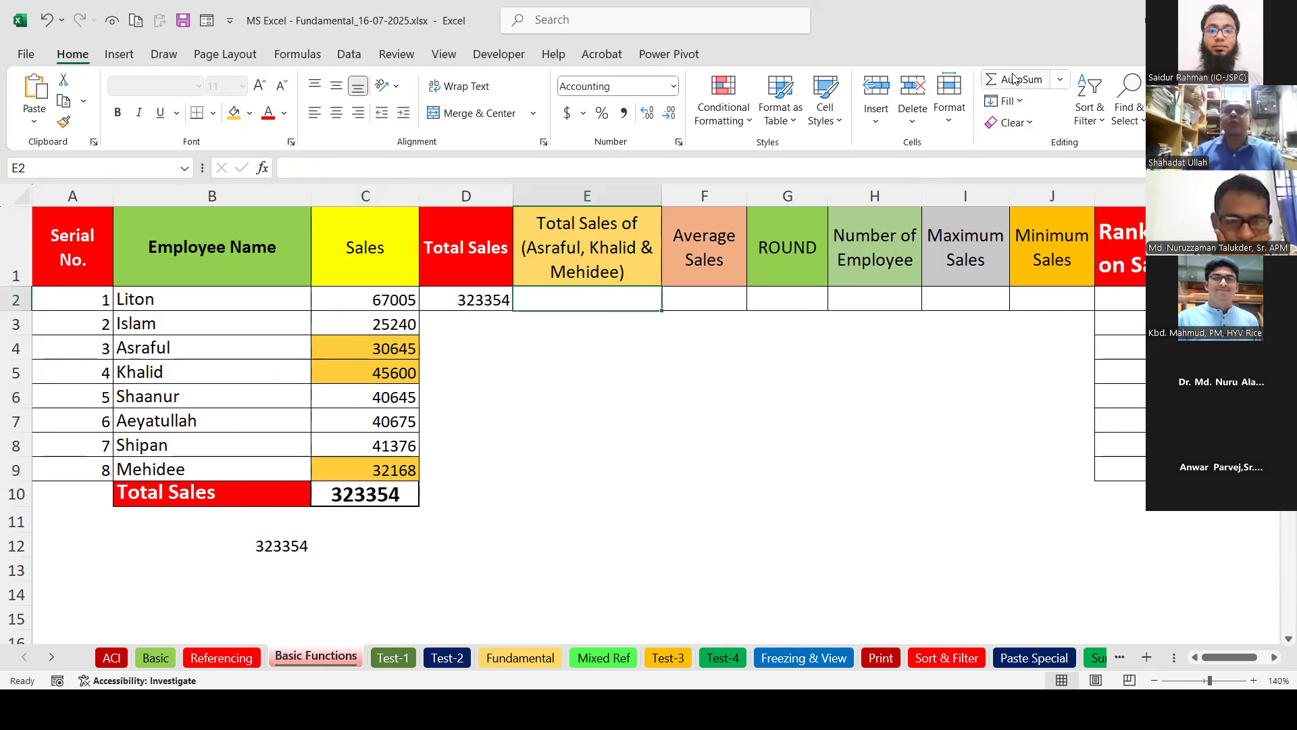
In E2, sum the orange cells C4:C5 and C9 to get 108,413.00.
{"action": "type", "text": "=SUM("}
{"action": "key", "text": "Left"}
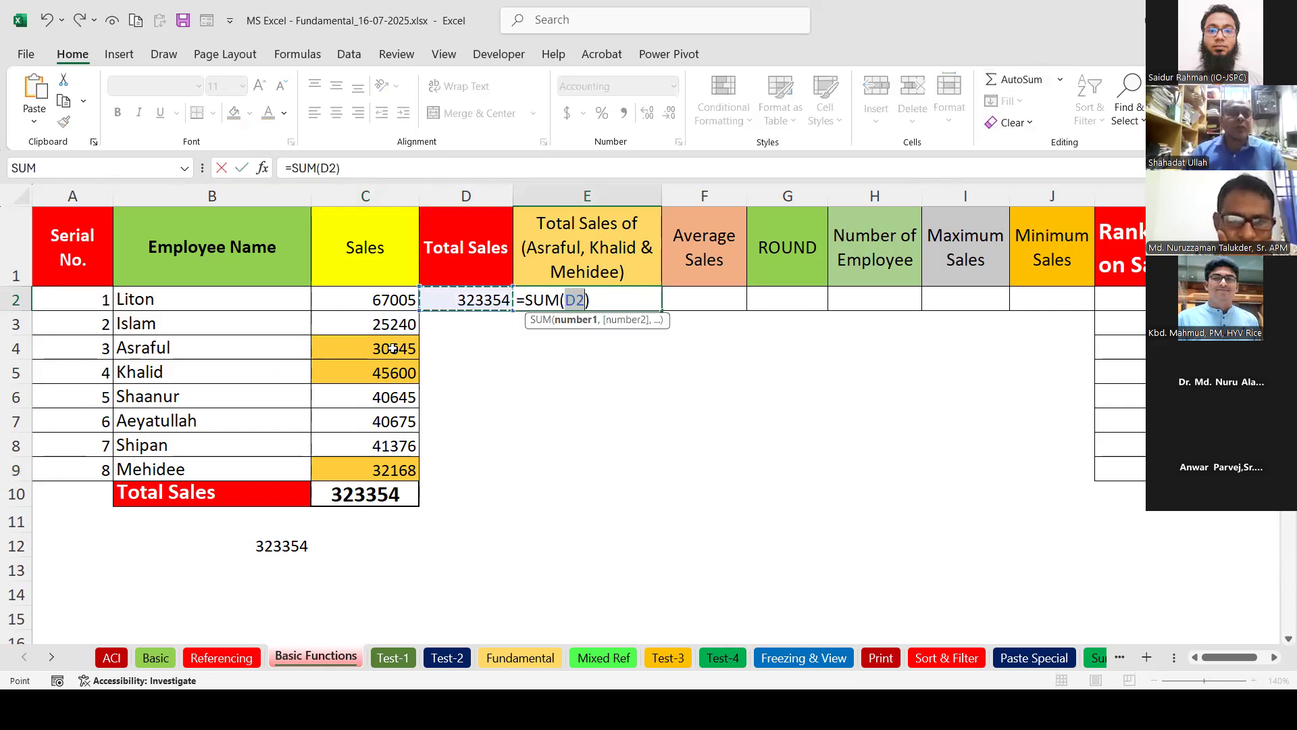
{"action": "left_click_drag", "start_coordinate": [393, 348], "coordinate": [393, 372]}
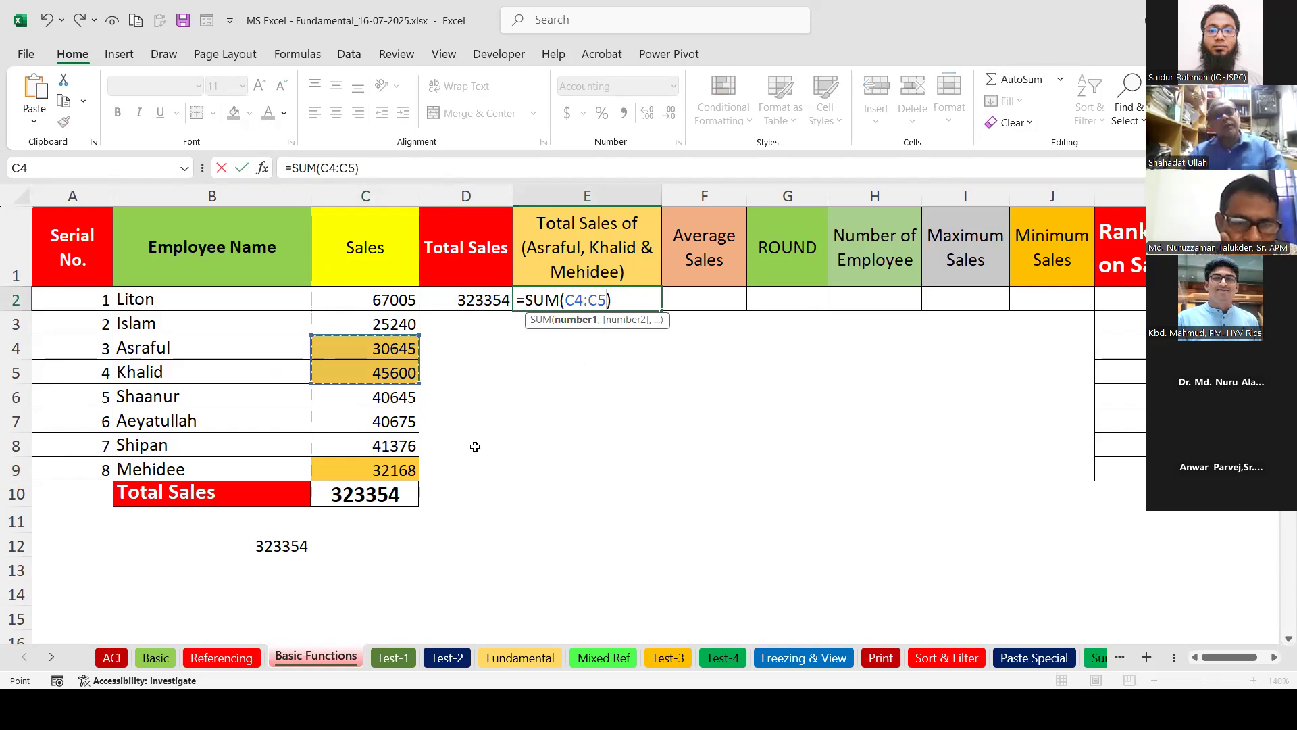
{"action": "left_click", "coordinate": [405, 470], "text": "ctrl"}
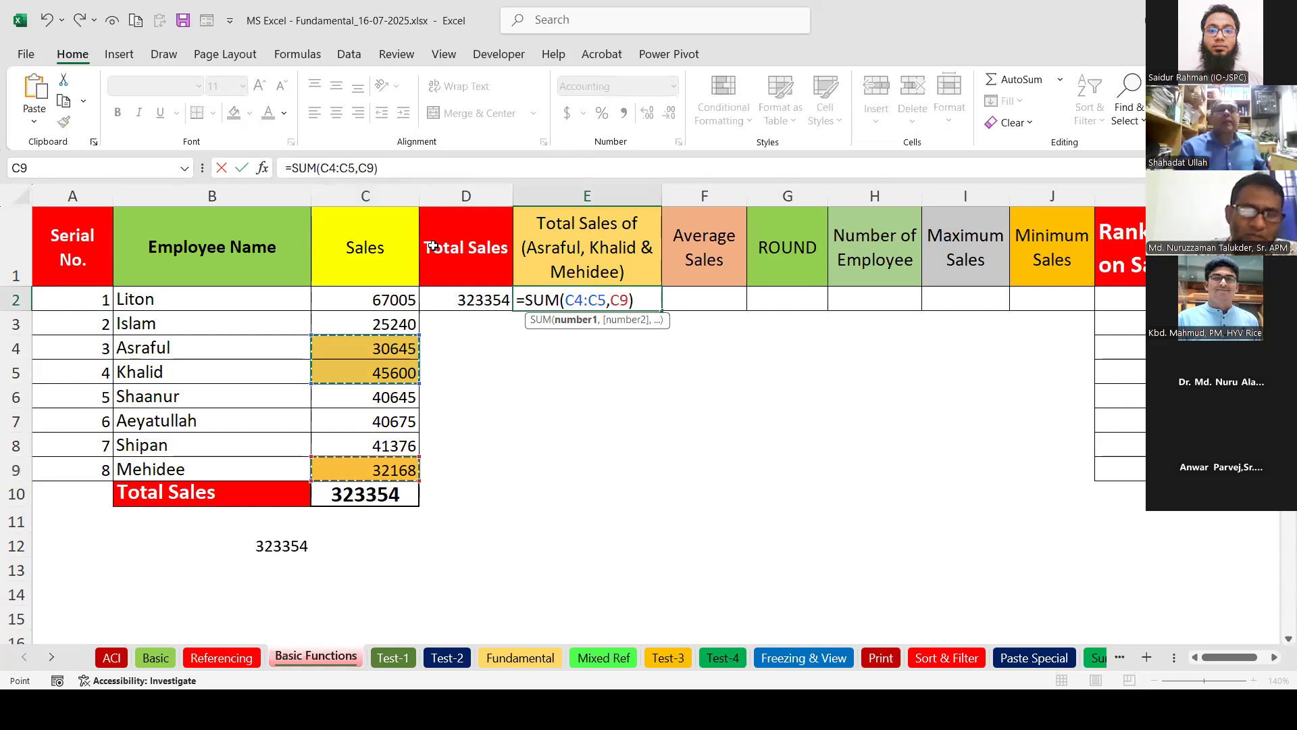
{"action": "key", "text": "Return"}
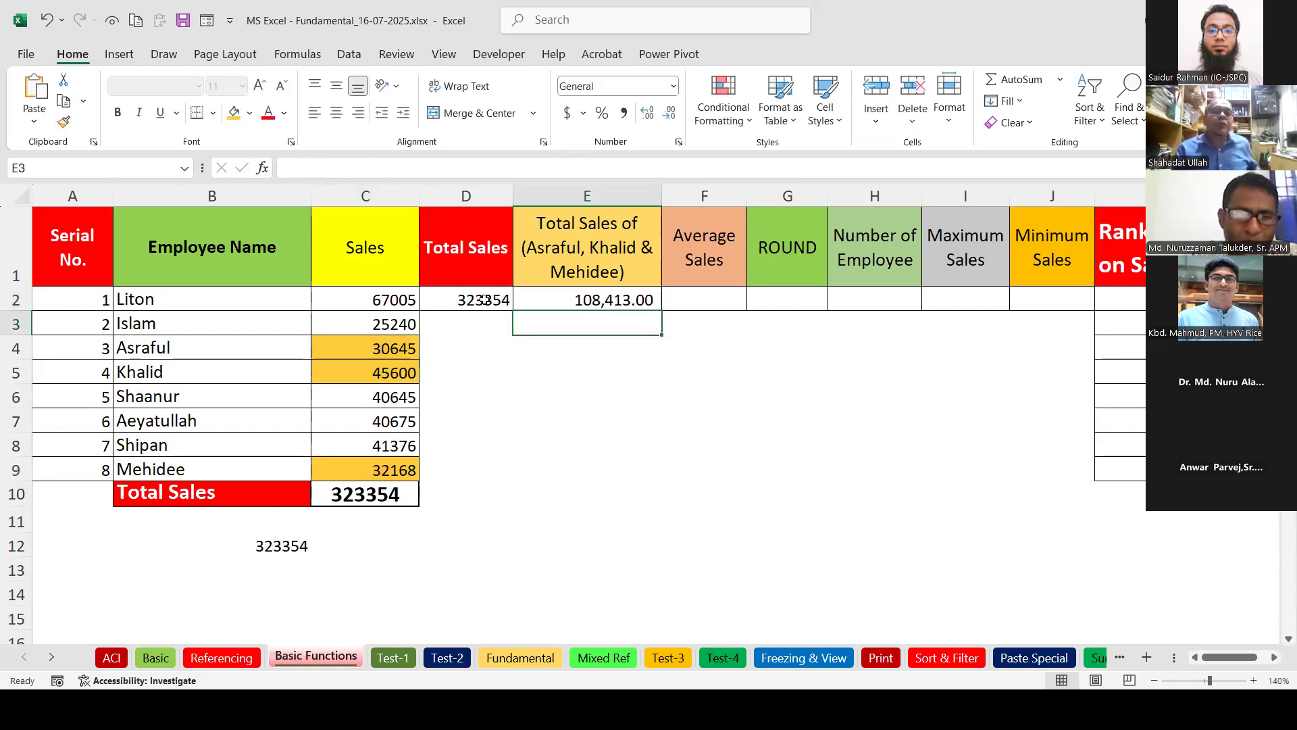
Review the D2, E2 and C10 formulas, then return to the Referencing sheet.
{"action": "double_click", "coordinate": [483, 299]}
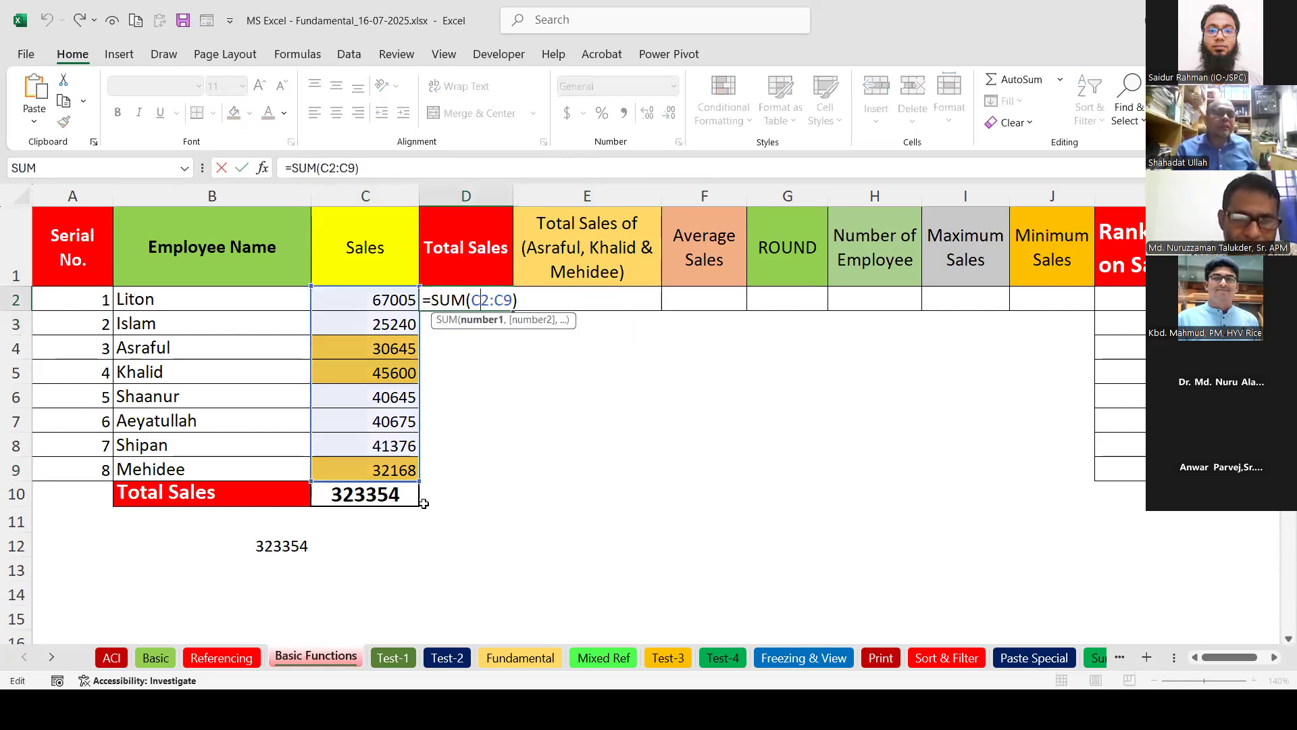
{"action": "key", "text": "Return"}
{"action": "double_click", "coordinate": [554, 300]}
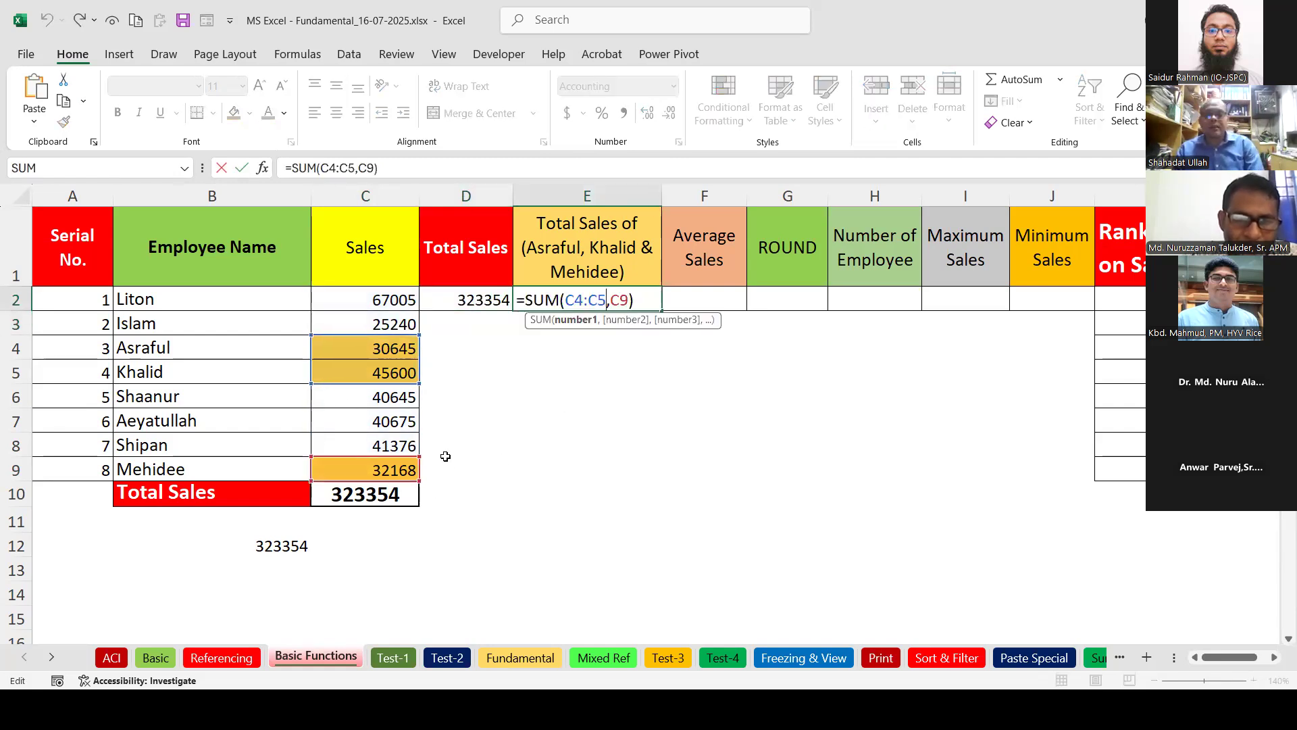
{"action": "key", "text": "Return"}
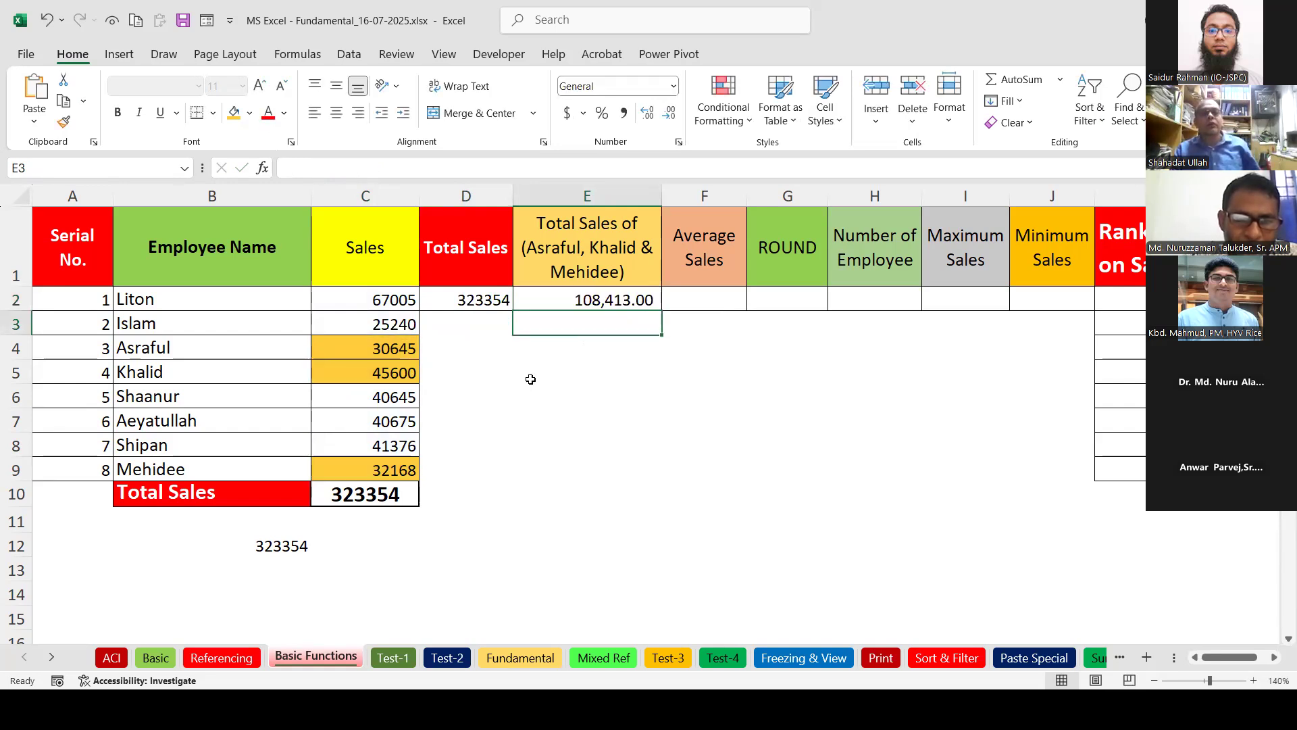
{"action": "left_click", "coordinate": [406, 500]}
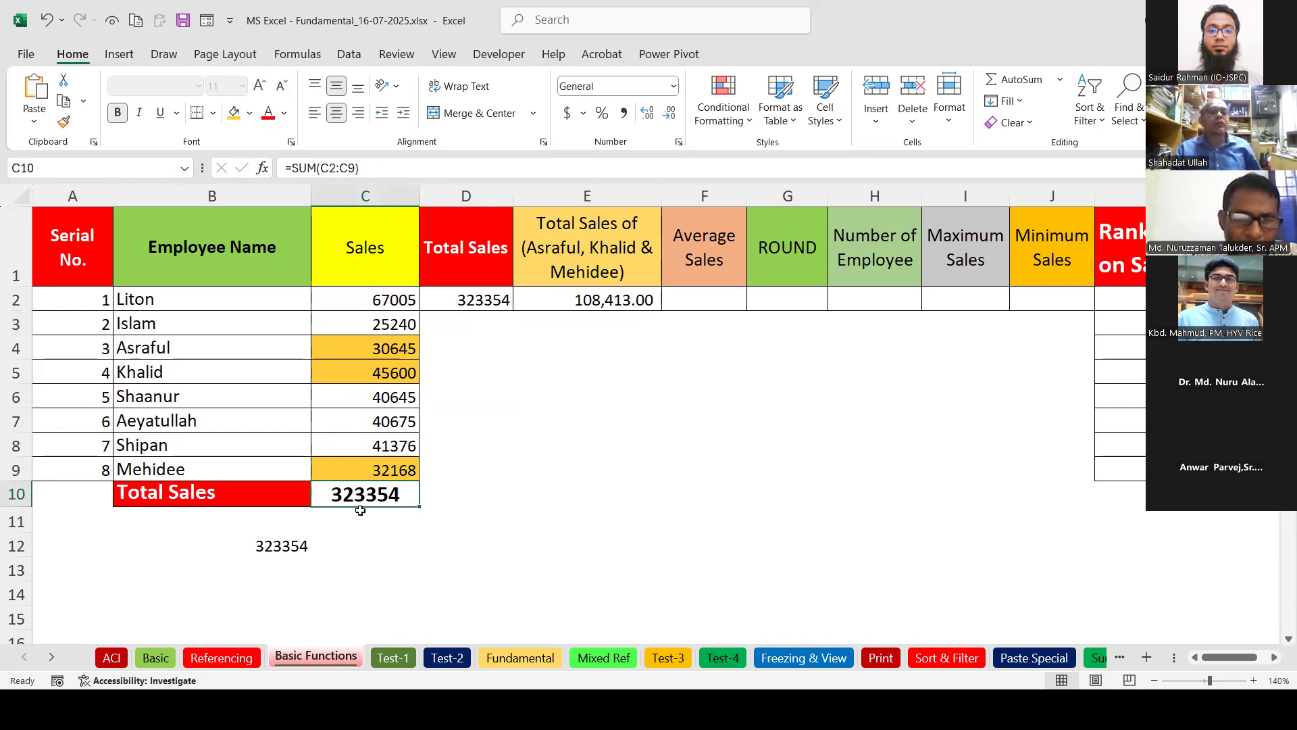
{"action": "left_click", "coordinate": [240, 664]}
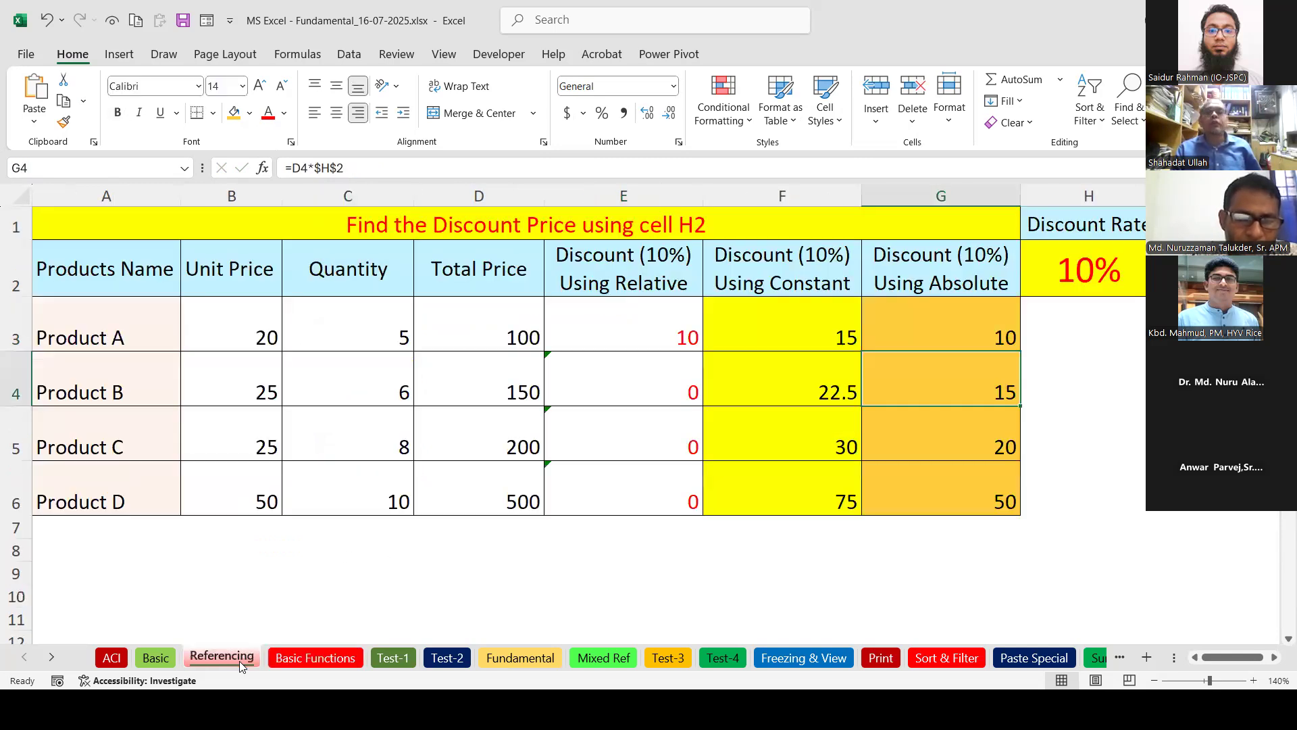
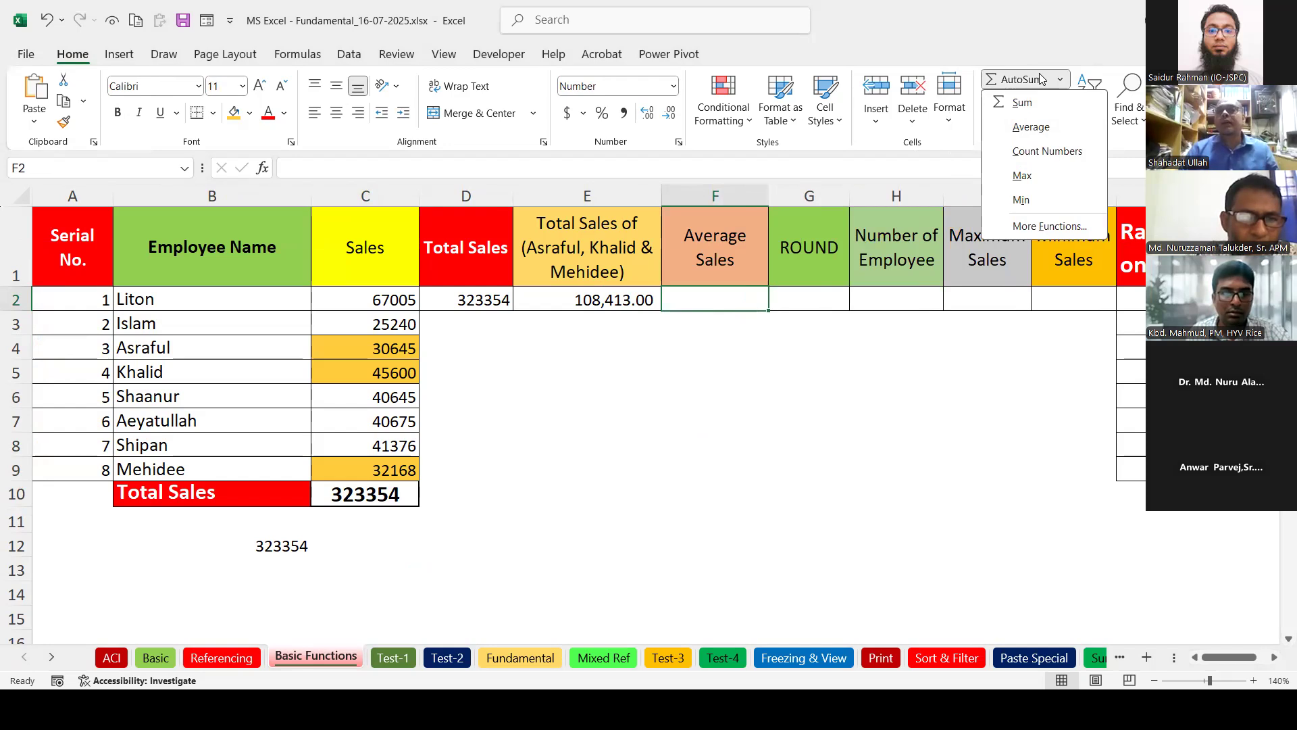
Enter =AVERAGE(C2:C9) in F2 to show the average sales of 40419.250.
{"action": "left_click", "coordinate": [1061, 80]}
{"action": "left_click", "coordinate": [1062, 80]}
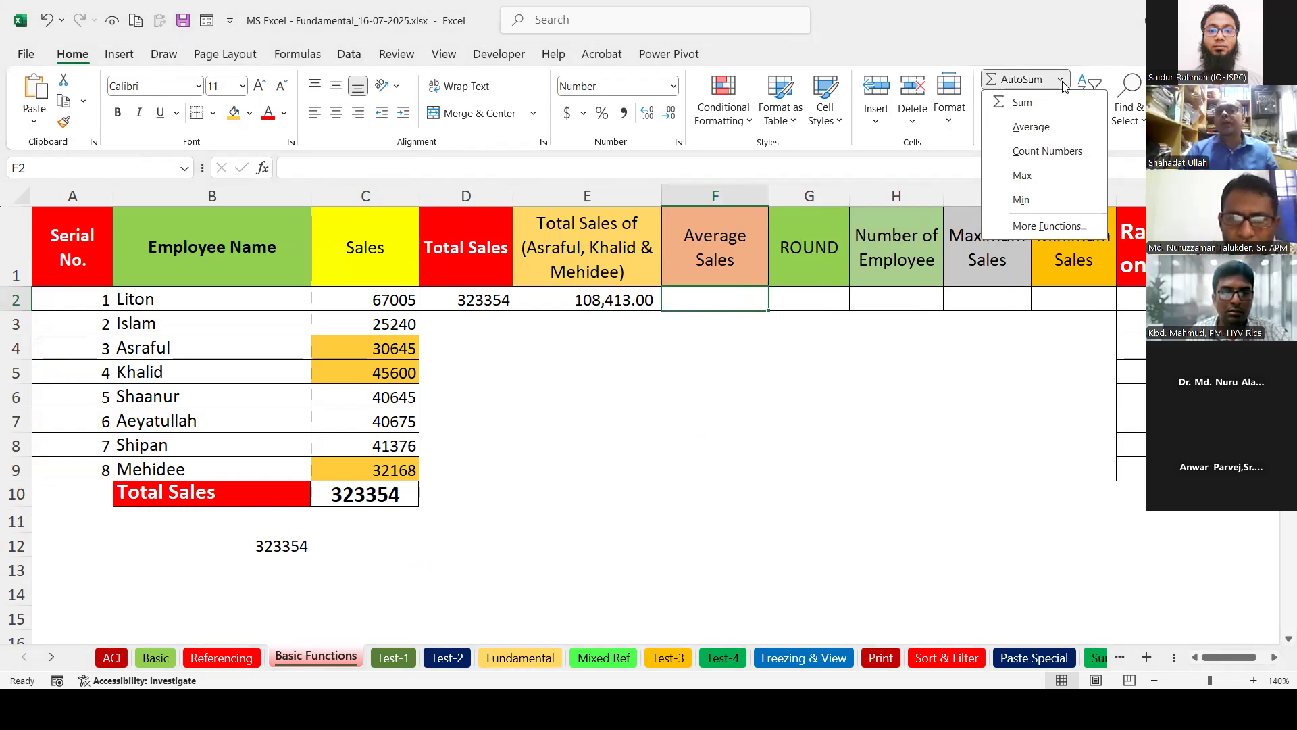
{"action": "left_click", "coordinate": [1031, 126]}
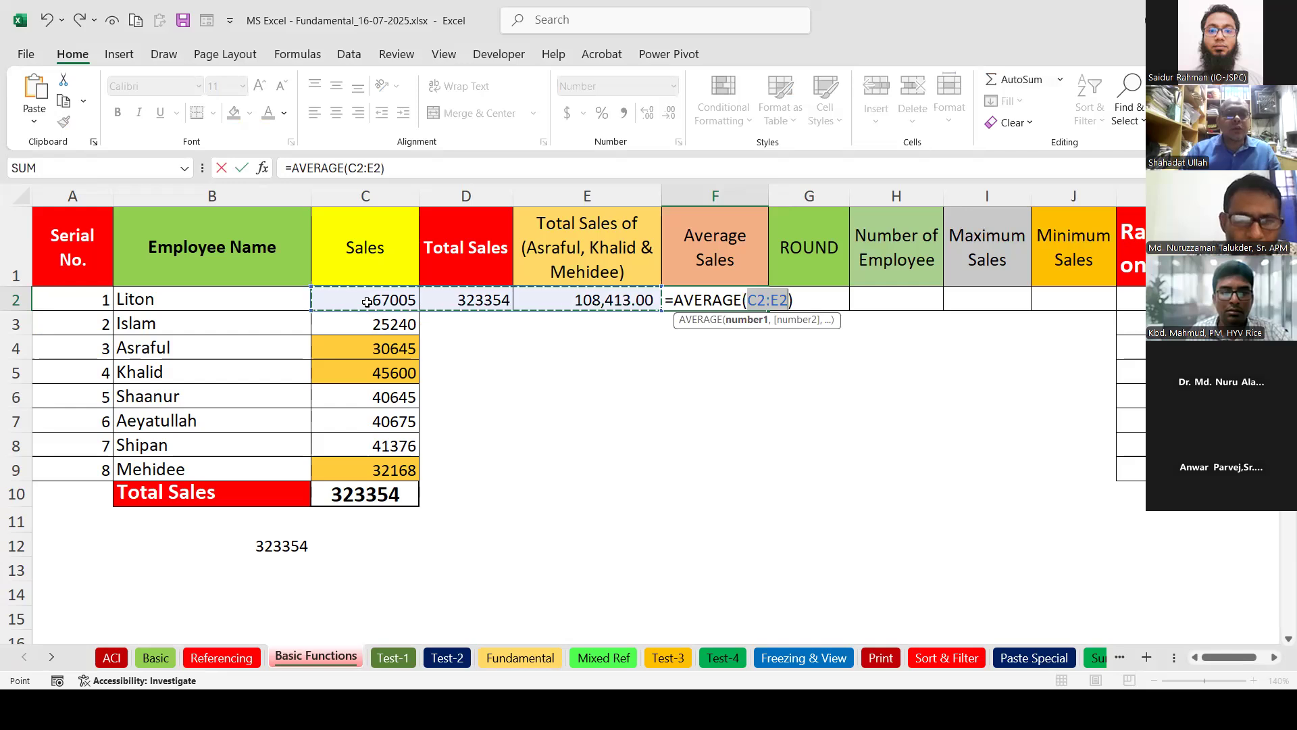
{"action": "left_click_drag", "start_coordinate": [342, 301], "coordinate": [367, 463]}
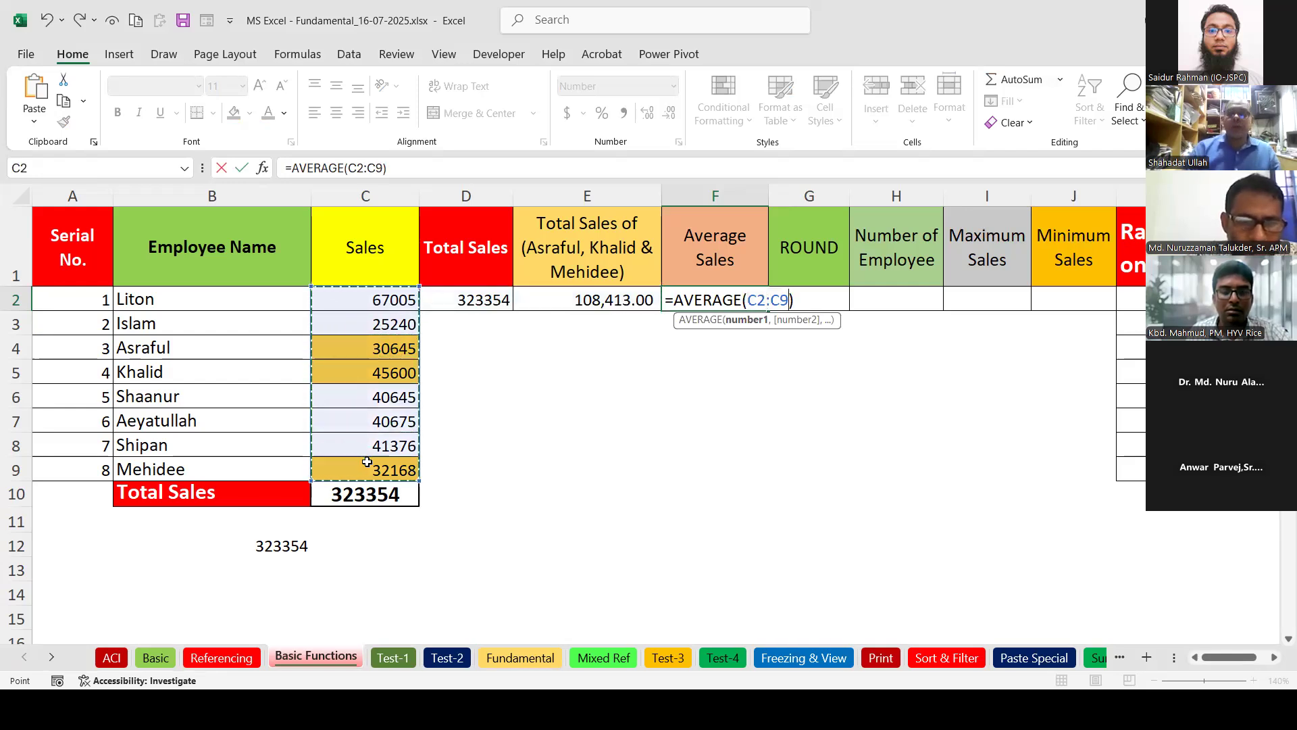
{"action": "key", "text": "Return"}
{"action": "left_click", "coordinate": [744, 298]}
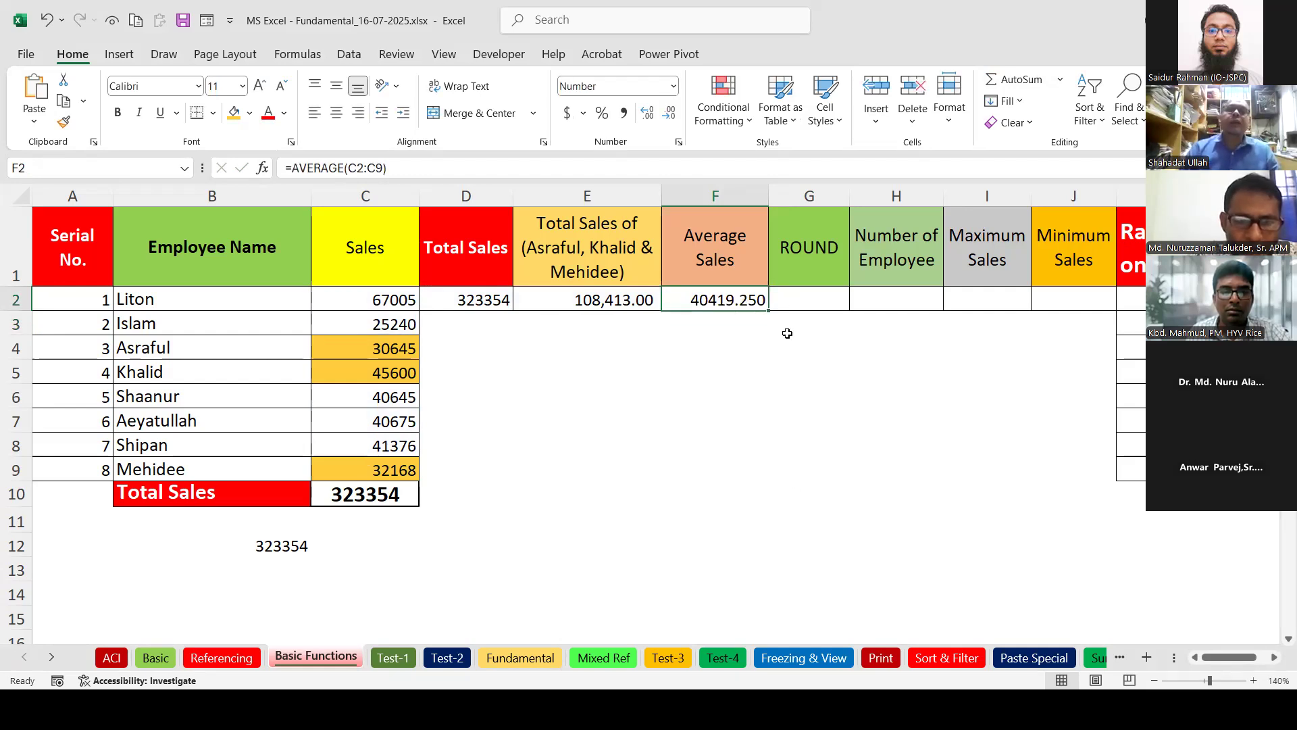
{"action": "left_click", "coordinate": [803, 303]}
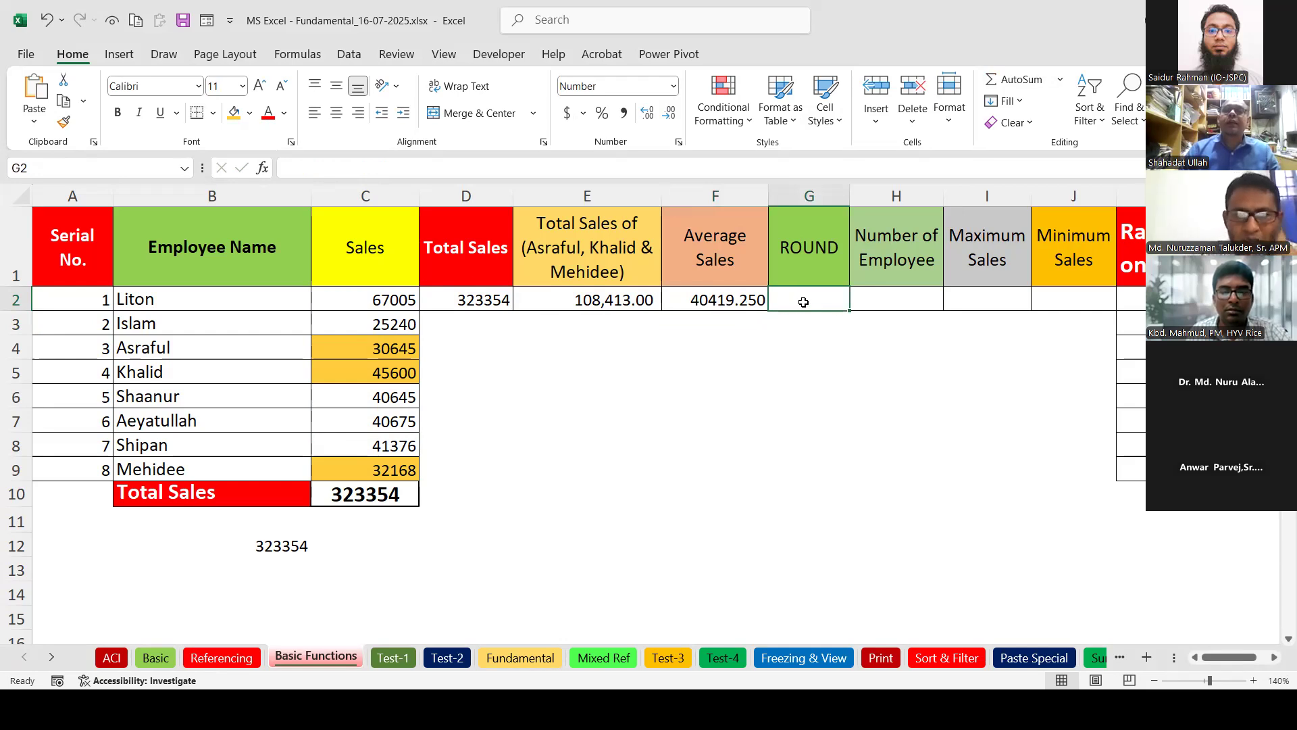
{"action": "left_click", "coordinate": [728, 304]}
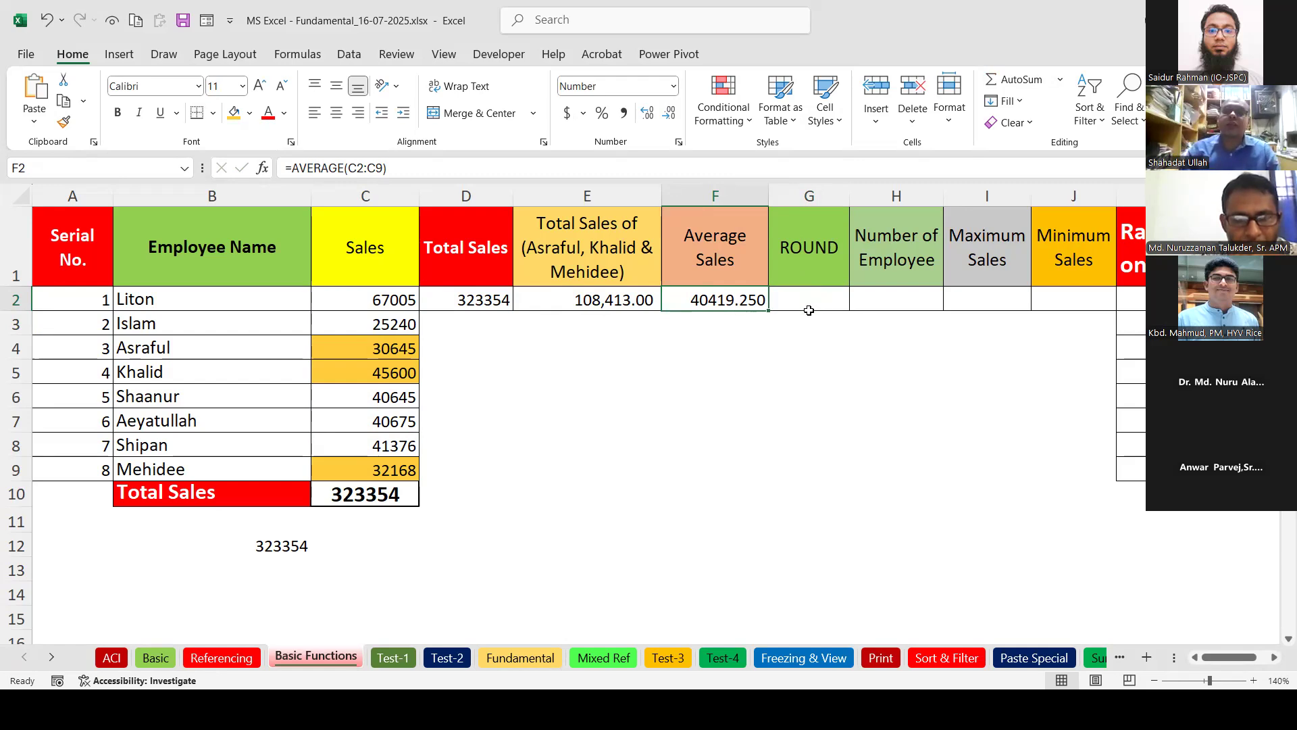
Enter =ROUND(F2,0) in G2 to round the average, giving 40419.00.
{"action": "left_click", "coordinate": [790, 298]}
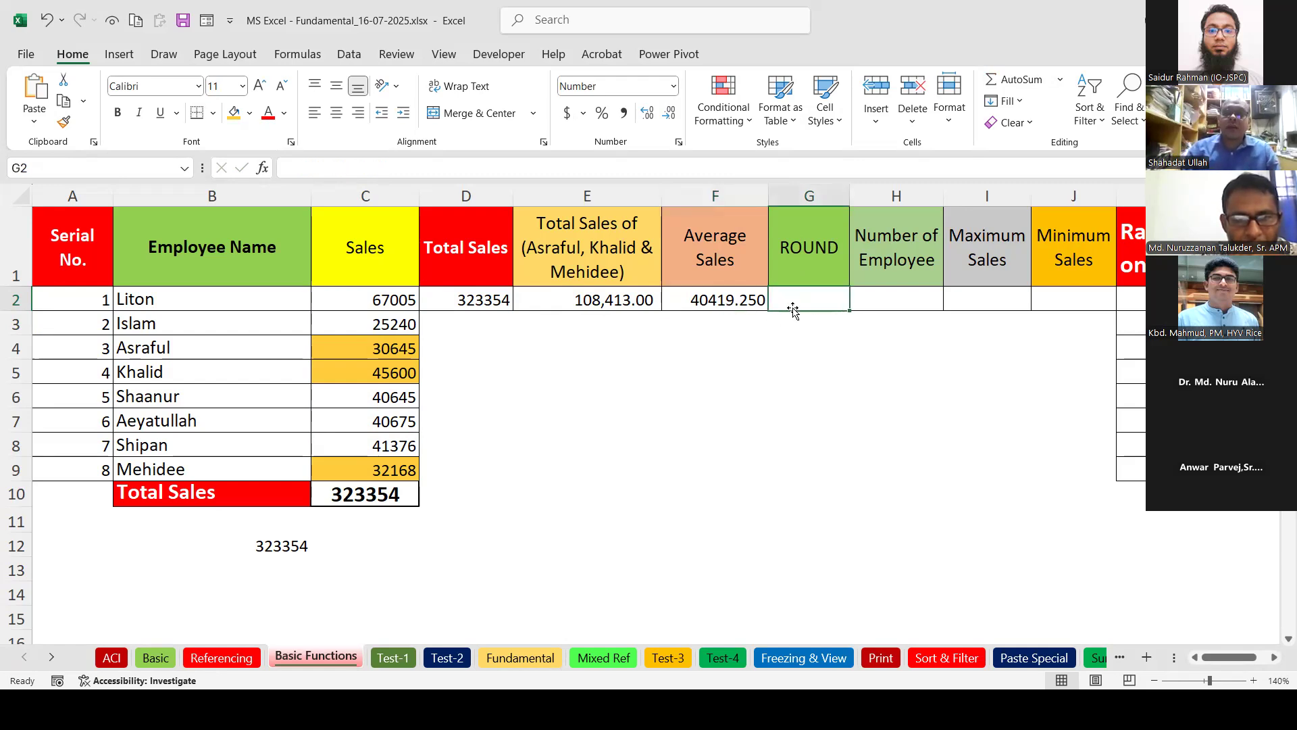
{"action": "type", "text": "="}
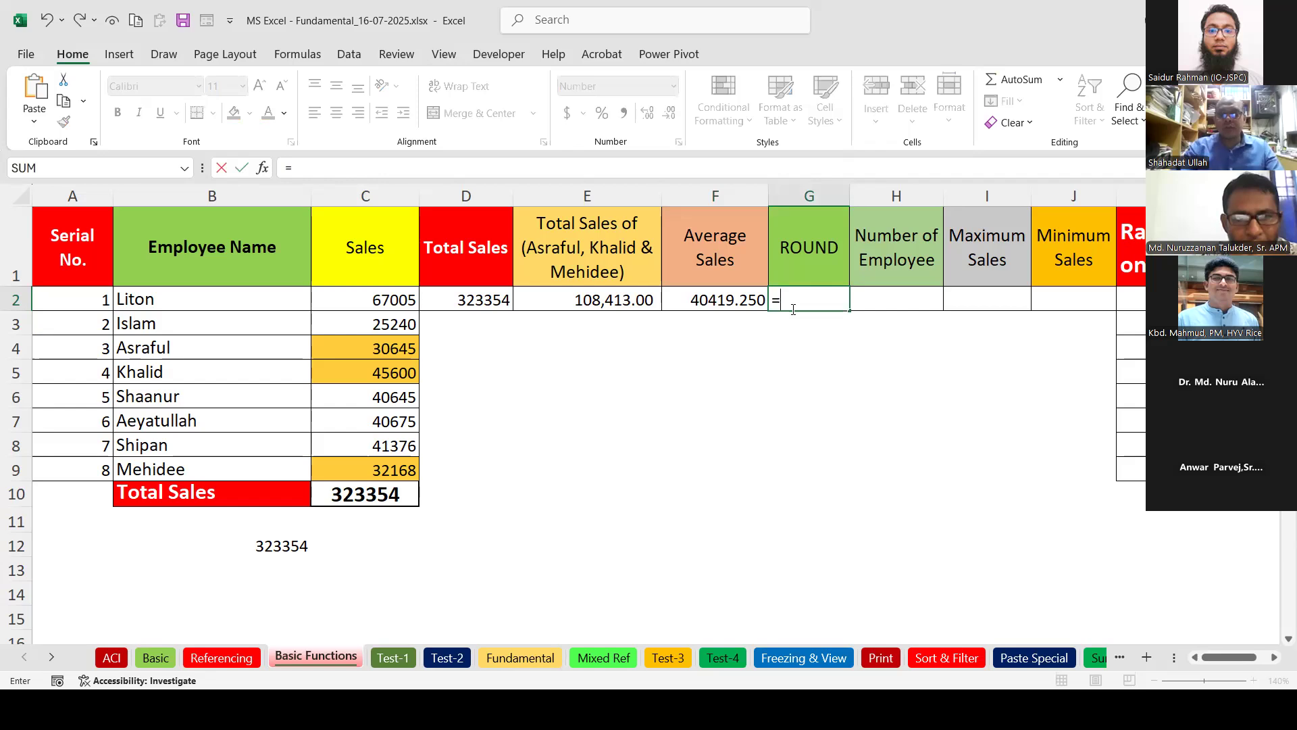
{"action": "type", "text": "ROU"}
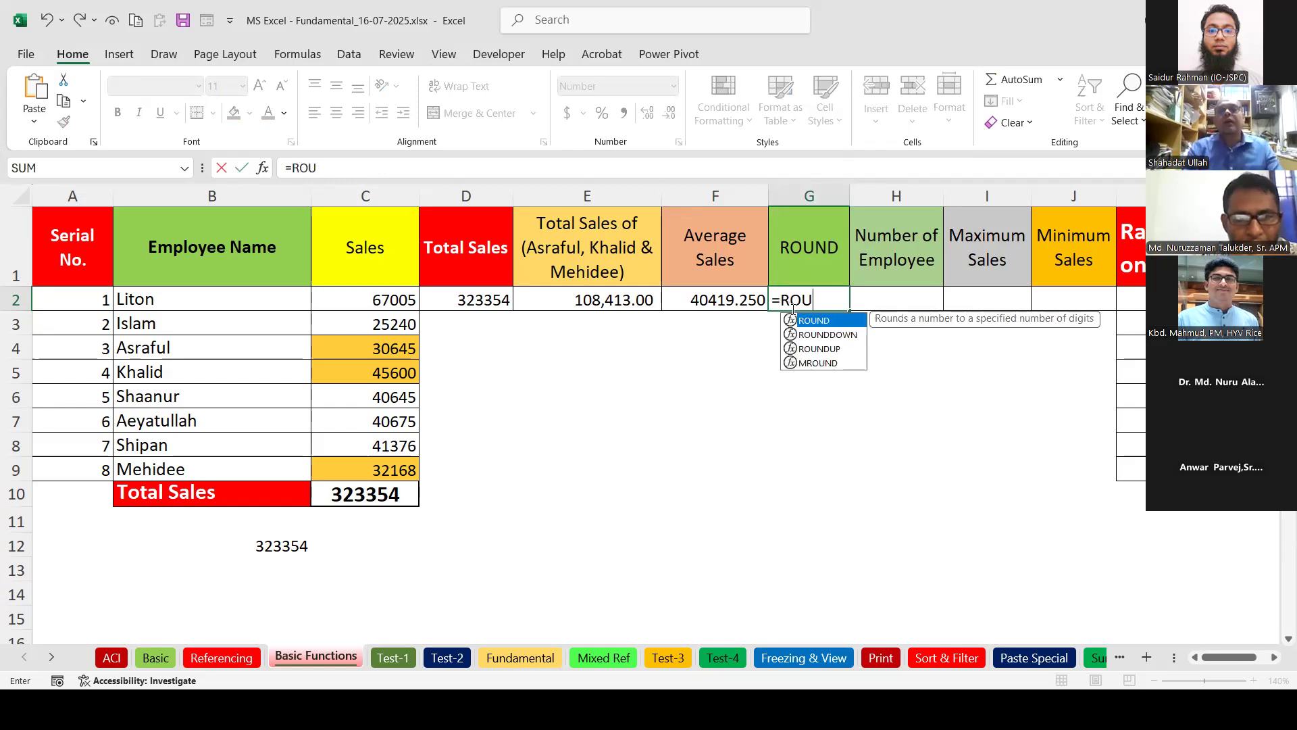
{"action": "double_click", "coordinate": [825, 322]}
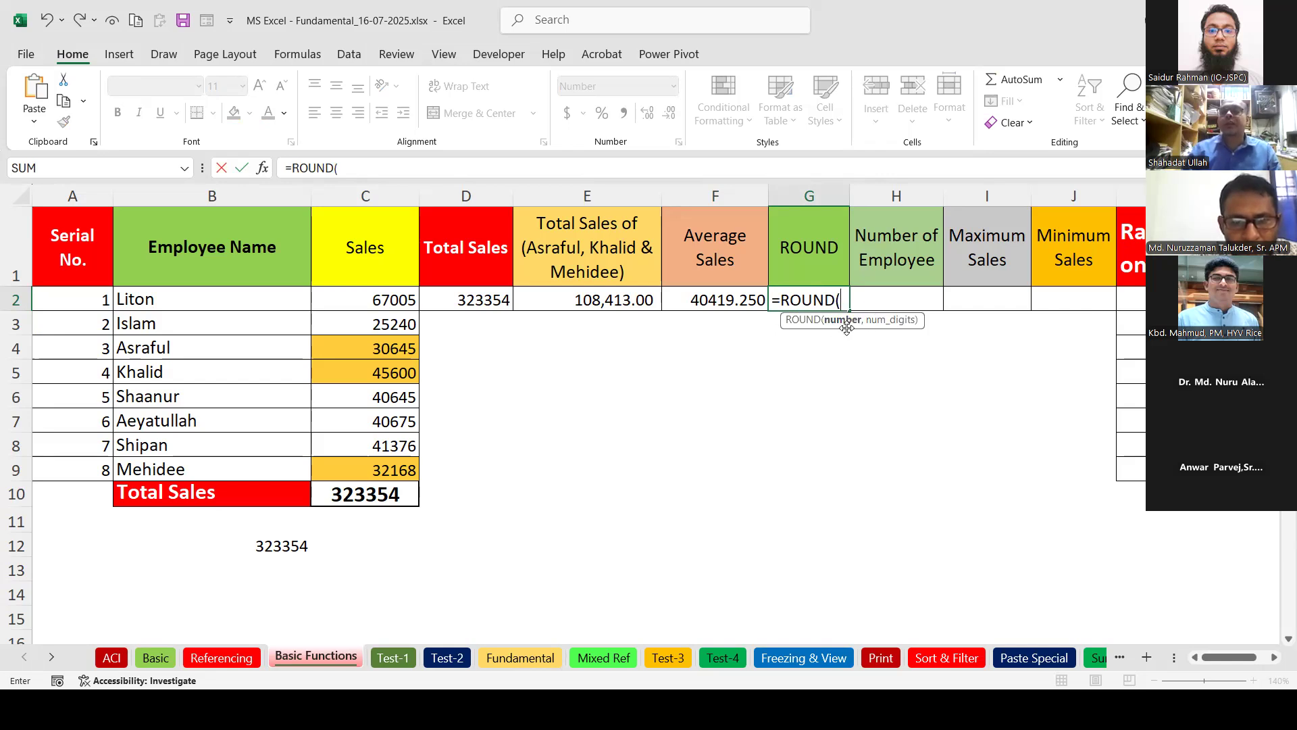
{"action": "left_click", "coordinate": [734, 300]}
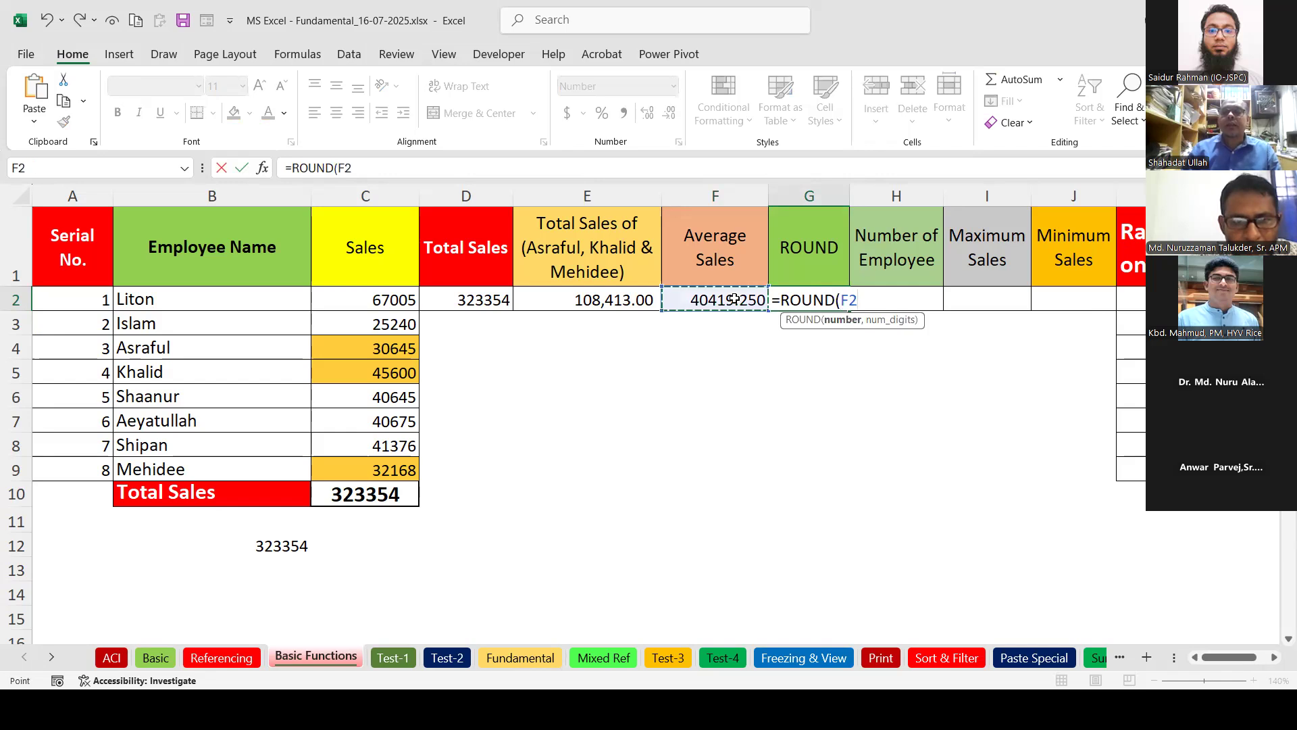
{"action": "type", "text": ","}
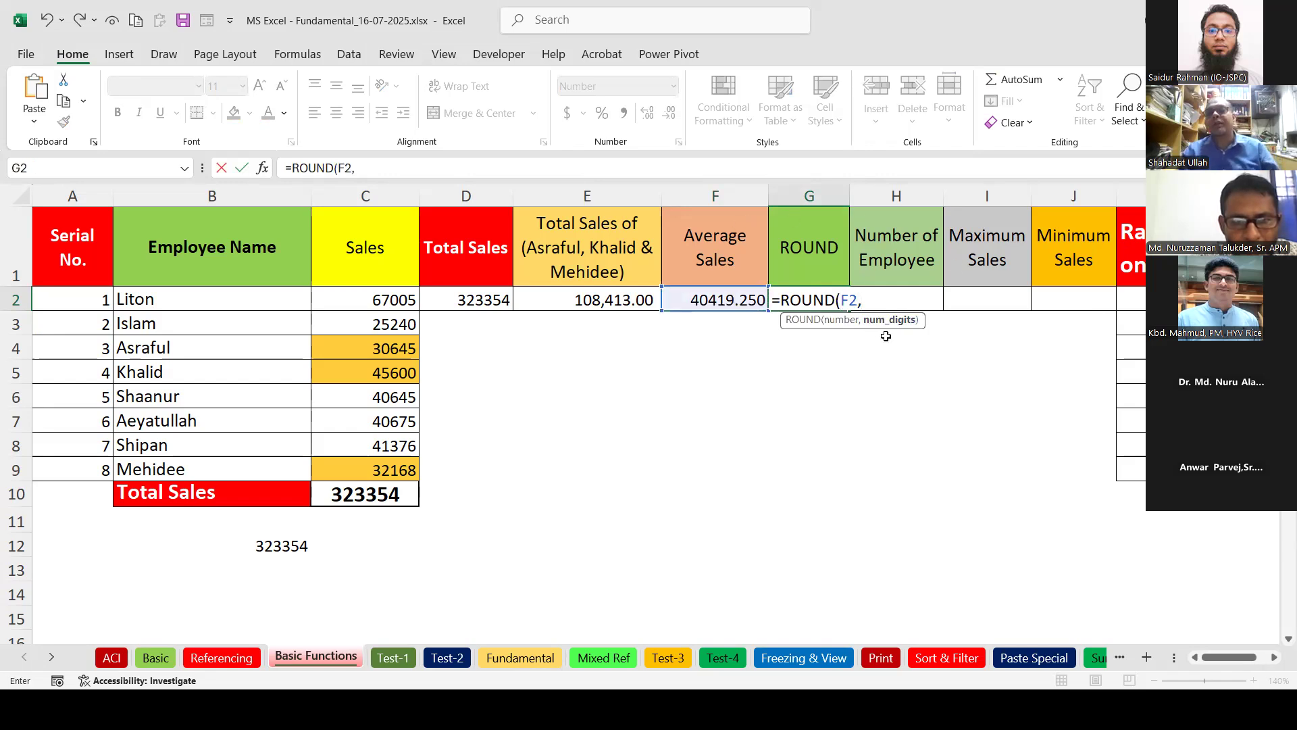
{"action": "key", "text": "ctrl"}
{"action": "key", "text": "ctrl"}
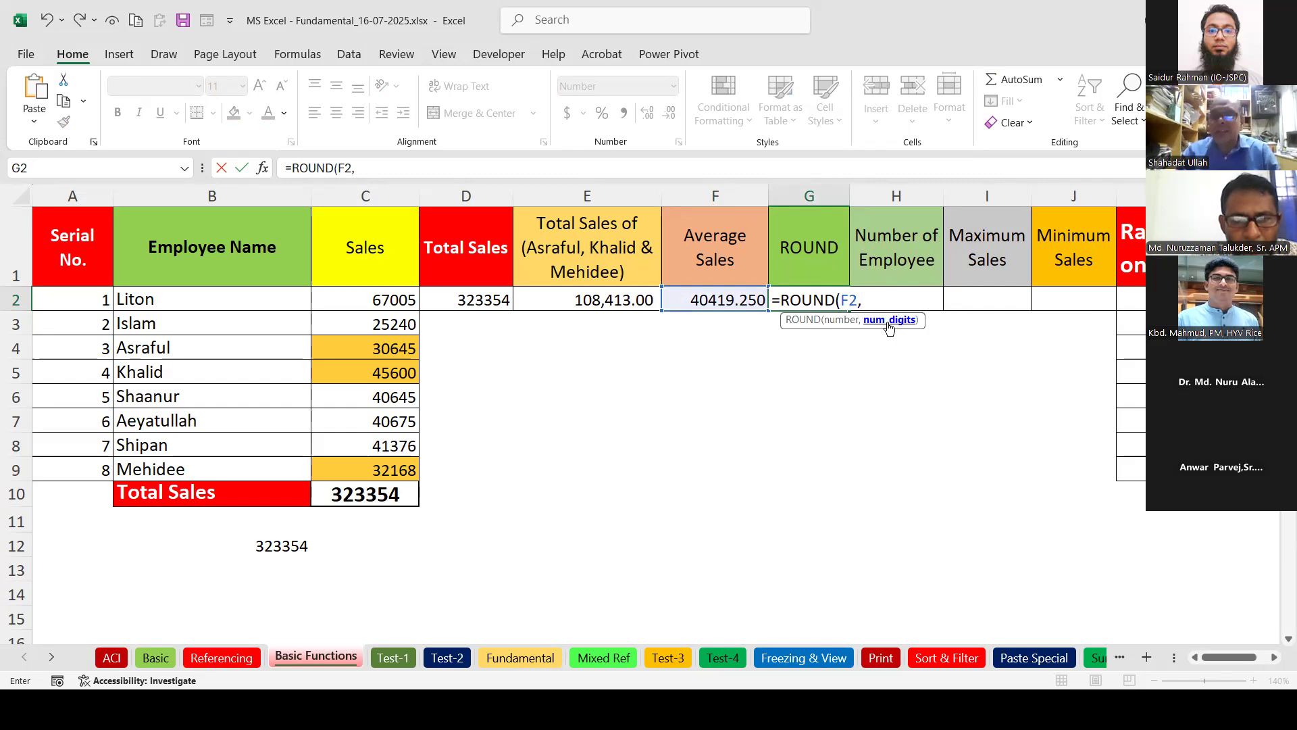
{"action": "type", "text": ")"}
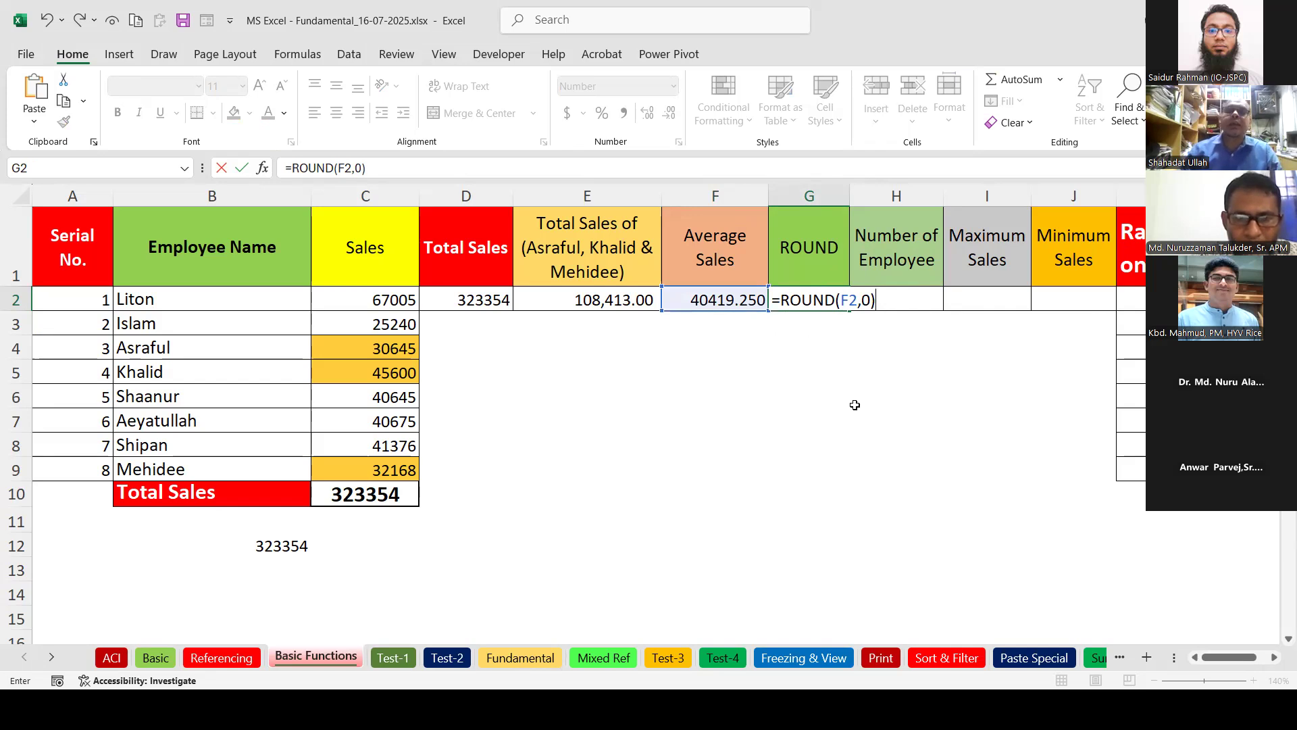
{"action": "key", "text": "Return"}
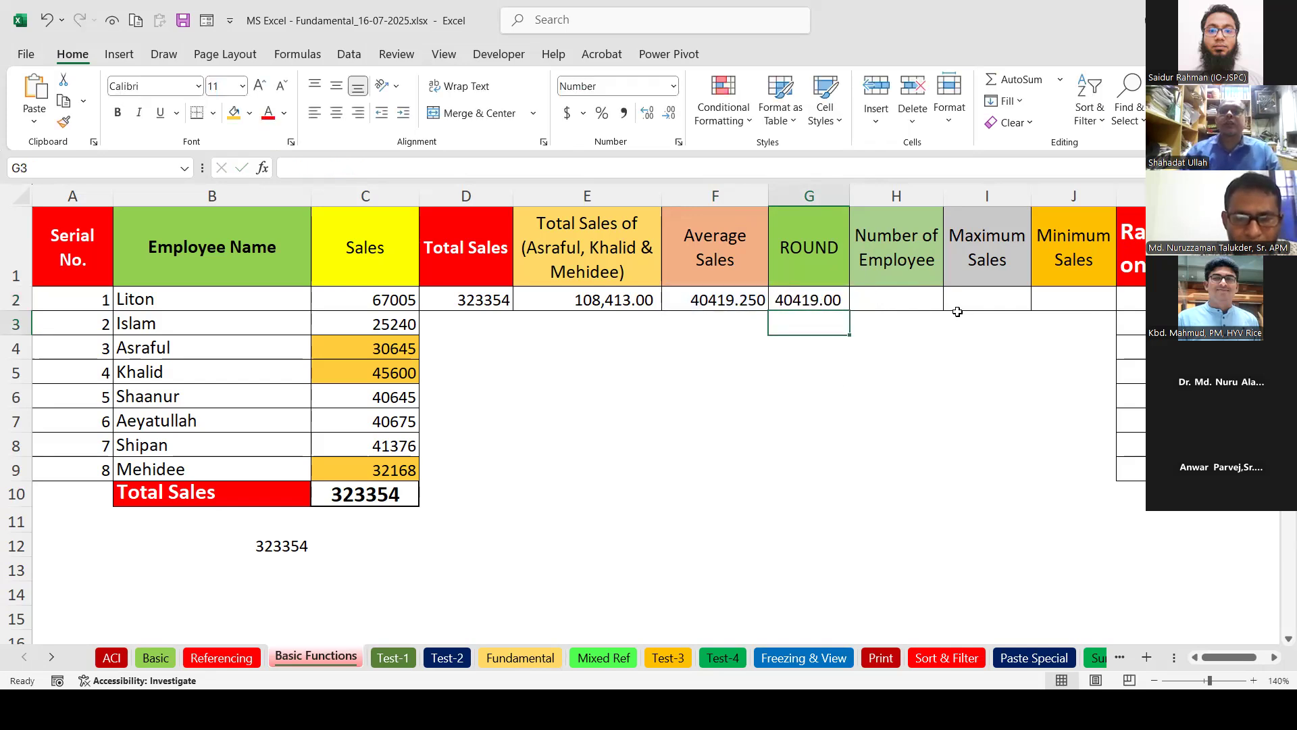
Reduce G2's displayed decimals and widen column G so the value fits.
{"action": "left_click", "coordinate": [804, 299]}
{"action": "left_click", "coordinate": [647, 113]}
{"action": "left_click", "coordinate": [667, 120]}
{"action": "left_click", "coordinate": [667, 120]}
{"action": "left_click", "coordinate": [668, 119]}
{"action": "left_click_drag", "start_coordinate": [849, 196], "coordinate": [876, 196]}
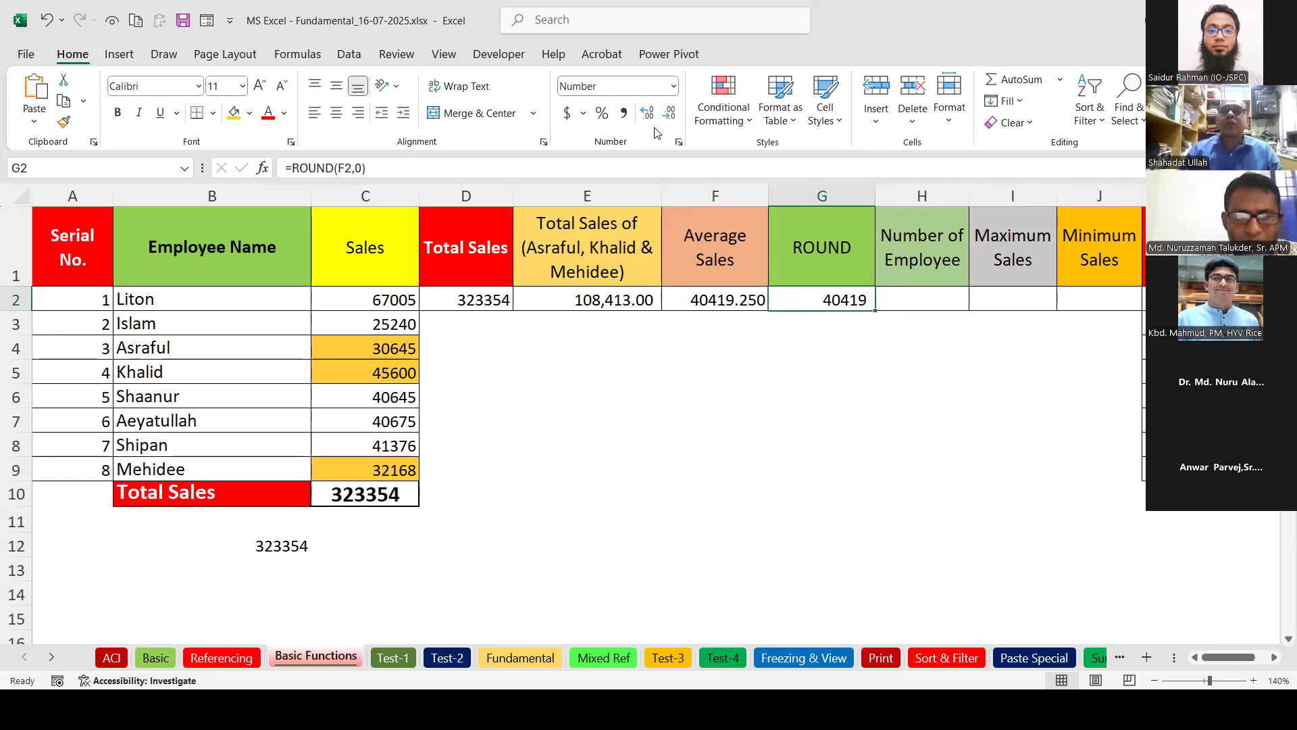
Try different decimal displays on the F2 average, leaving it at three decimals (40419.250).
{"action": "left_click", "coordinate": [743, 310]}
{"action": "left_click", "coordinate": [669, 117]}
{"action": "left_click", "coordinate": [668, 116]}
{"action": "left_click", "coordinate": [669, 116]}
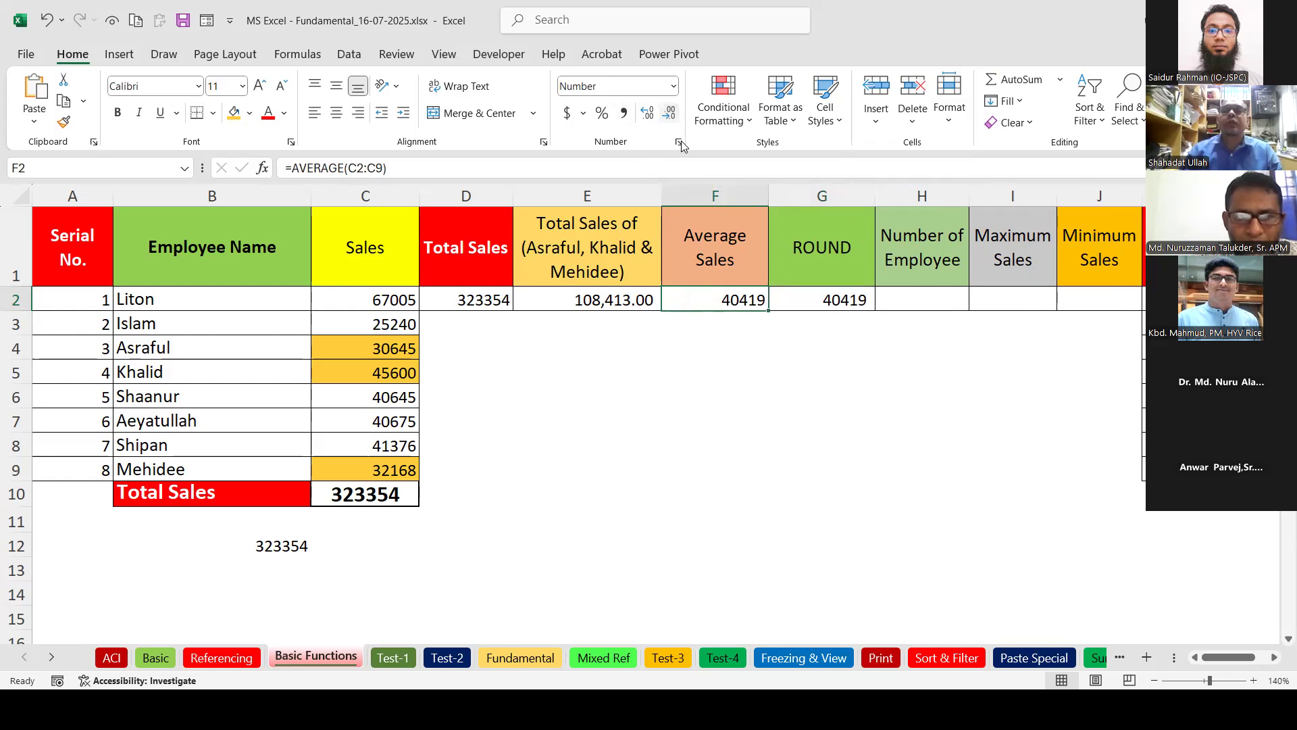
{"action": "left_click", "coordinate": [647, 114]}
{"action": "left_click", "coordinate": [647, 113]}
{"action": "left_click", "coordinate": [647, 114]}
{"action": "left_click", "coordinate": [825, 300]}
{"action": "left_click", "coordinate": [647, 114]}
{"action": "left_click", "coordinate": [648, 113]}
{"action": "left_click", "coordinate": [716, 300]}
{"action": "left_click", "coordinate": [668, 115]}
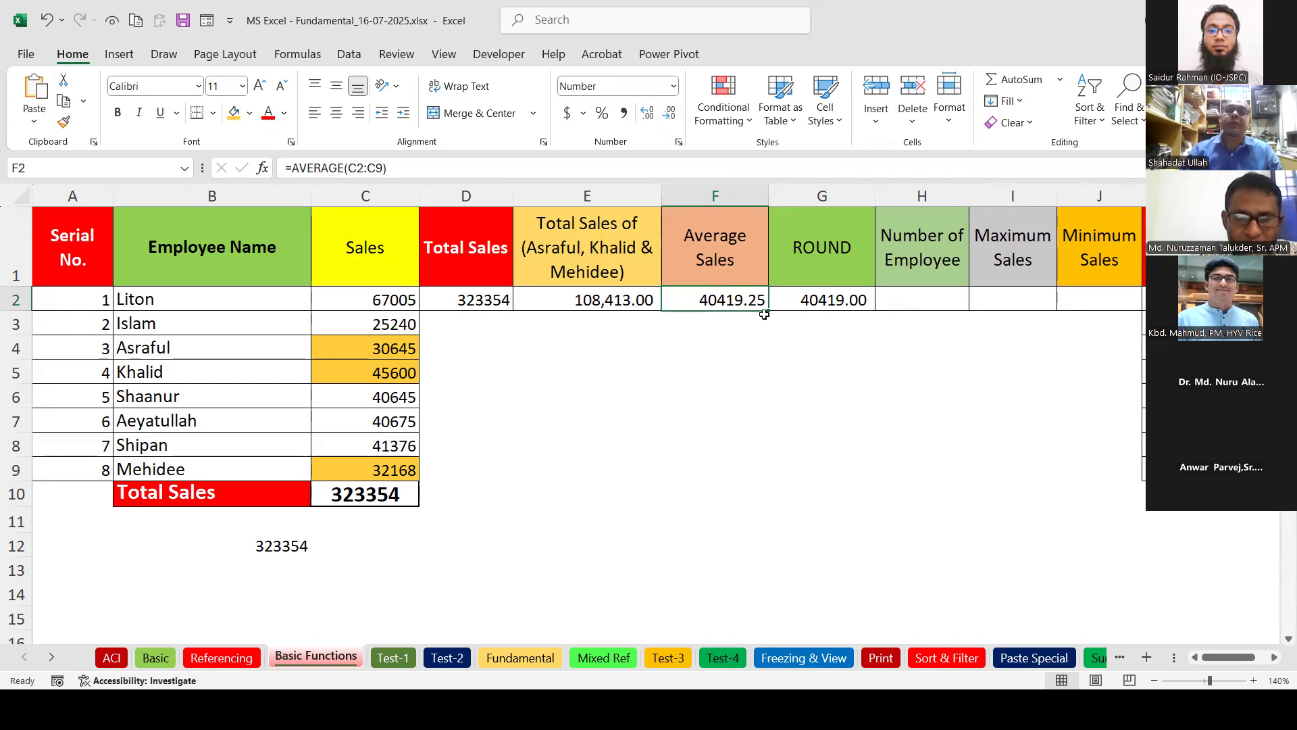
{"action": "left_click", "coordinate": [670, 114]}
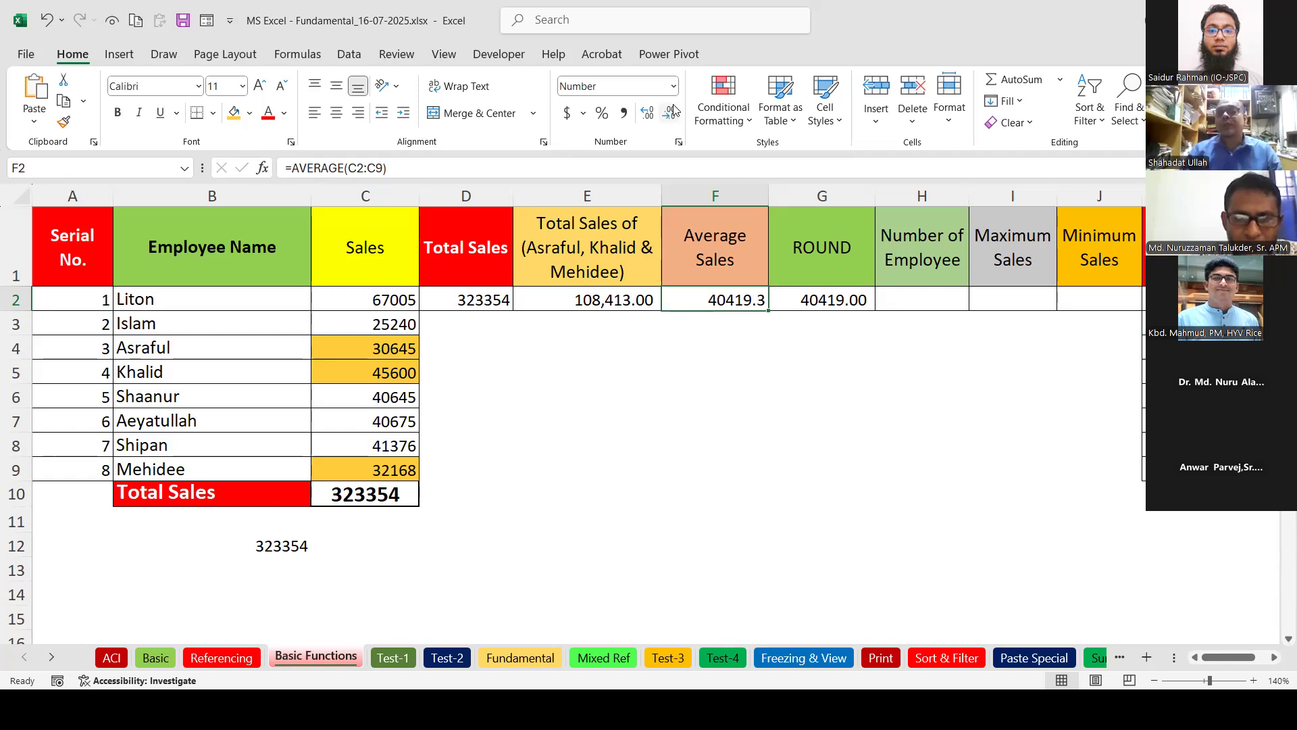
{"action": "left_click", "coordinate": [671, 111]}
{"action": "left_click", "coordinate": [652, 118]}
{"action": "left_click", "coordinate": [652, 118]}
{"action": "left_click", "coordinate": [652, 118]}
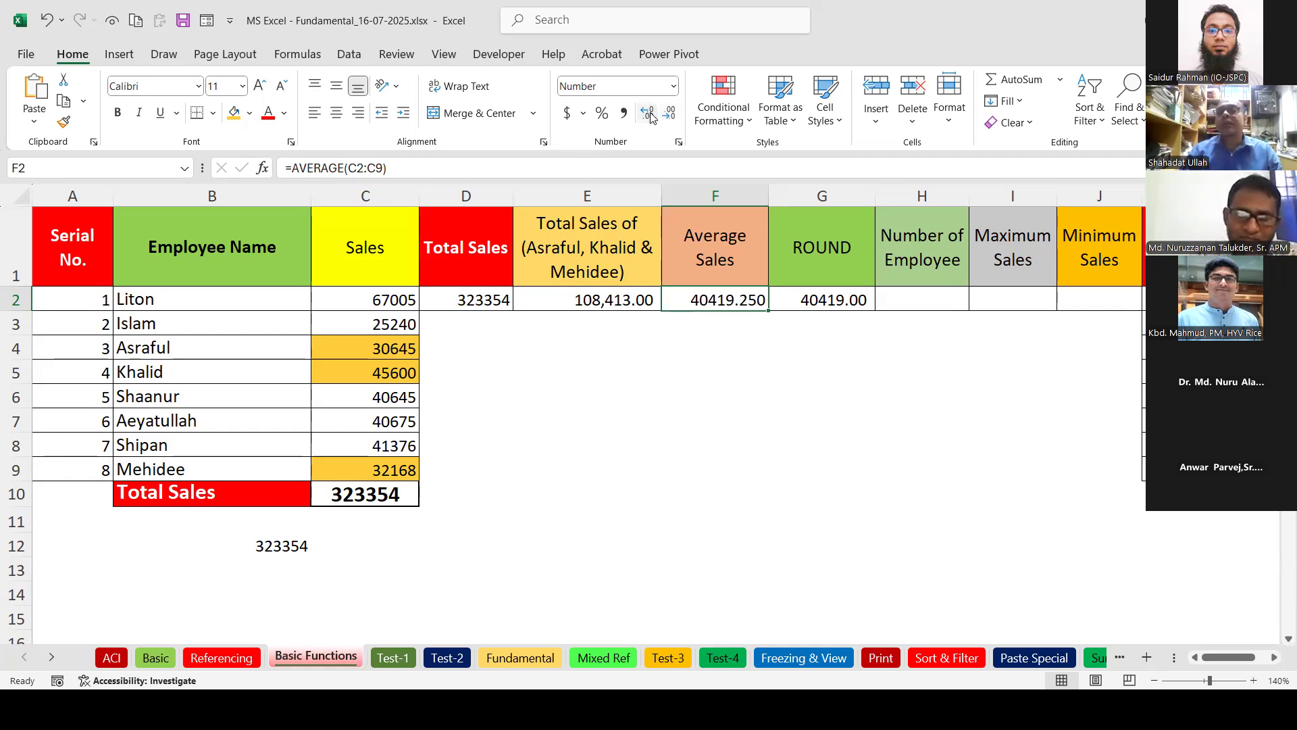
Re-enter the G2 ROUND formula and display it as 40419 with no decimals.
{"action": "double_click", "coordinate": [835, 298]}
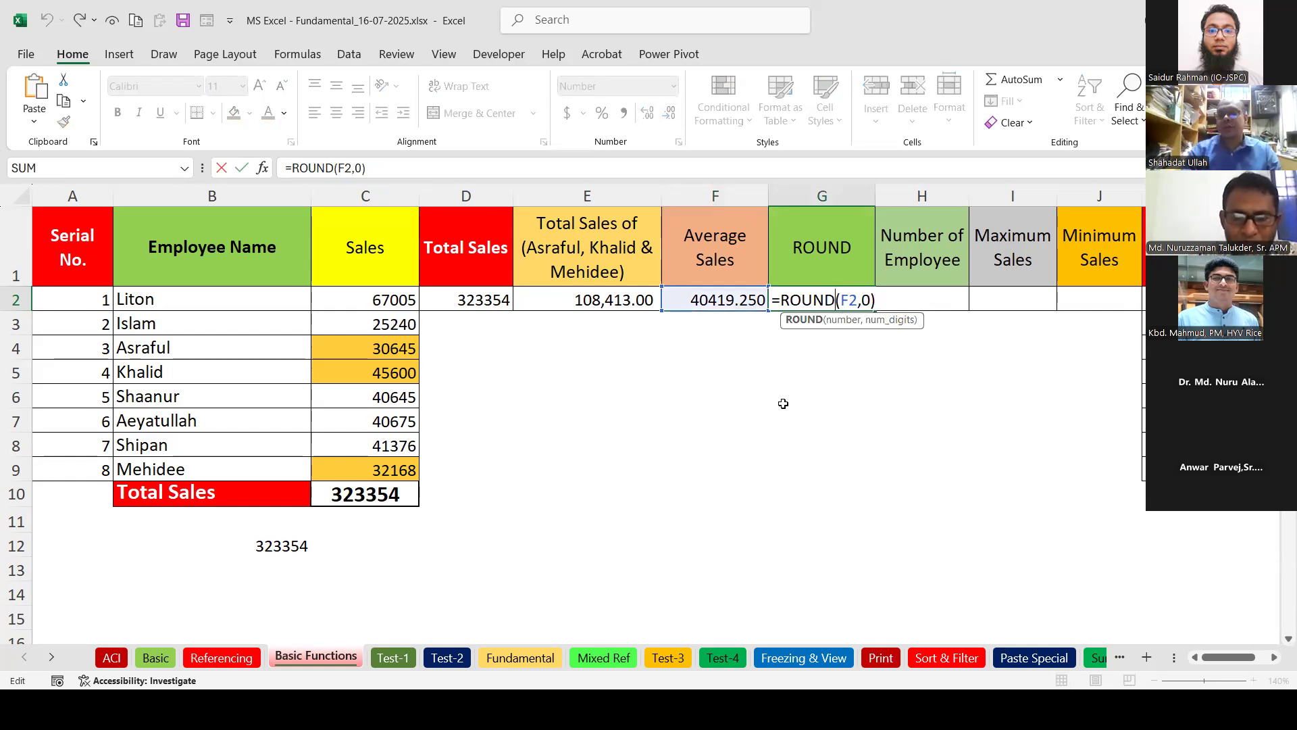
{"action": "key", "text": "Return"}
{"action": "left_click", "coordinate": [853, 297]}
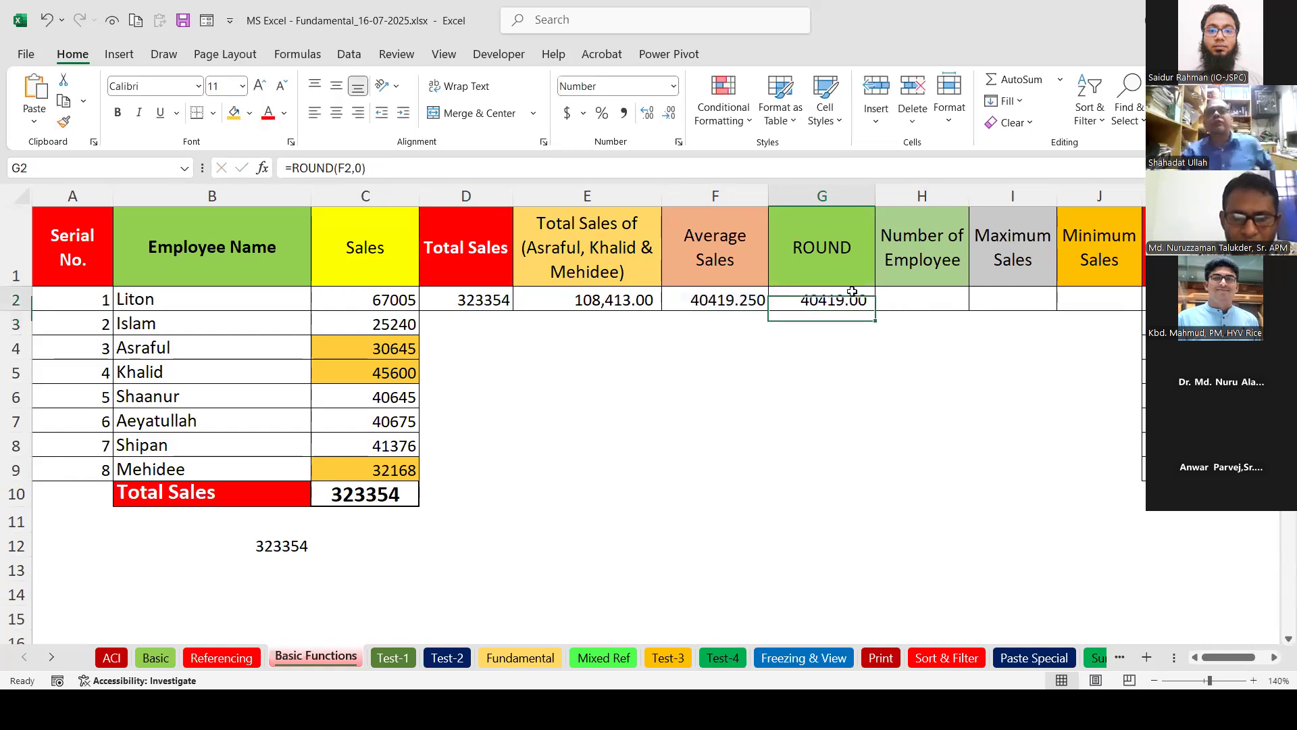
{"action": "left_click", "coordinate": [668, 113]}
{"action": "left_click", "coordinate": [669, 113]}
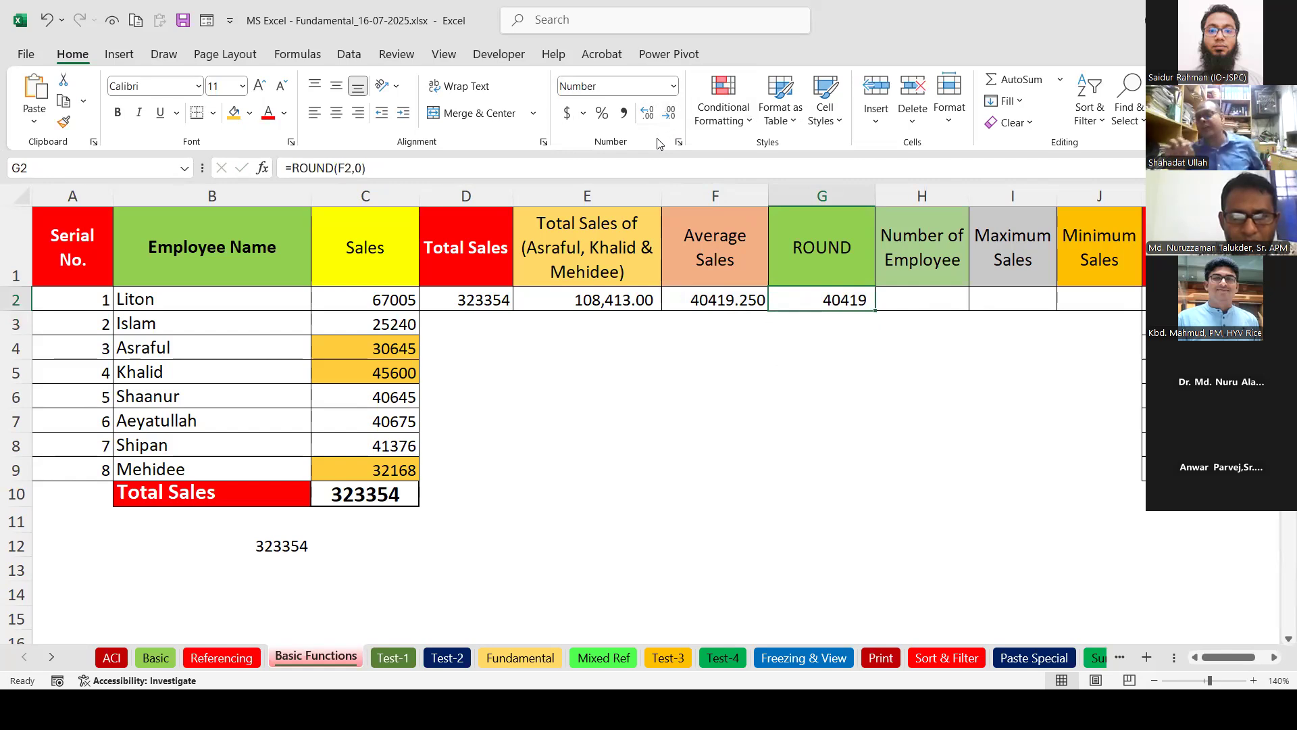
{"action": "left_click", "coordinate": [727, 306]}
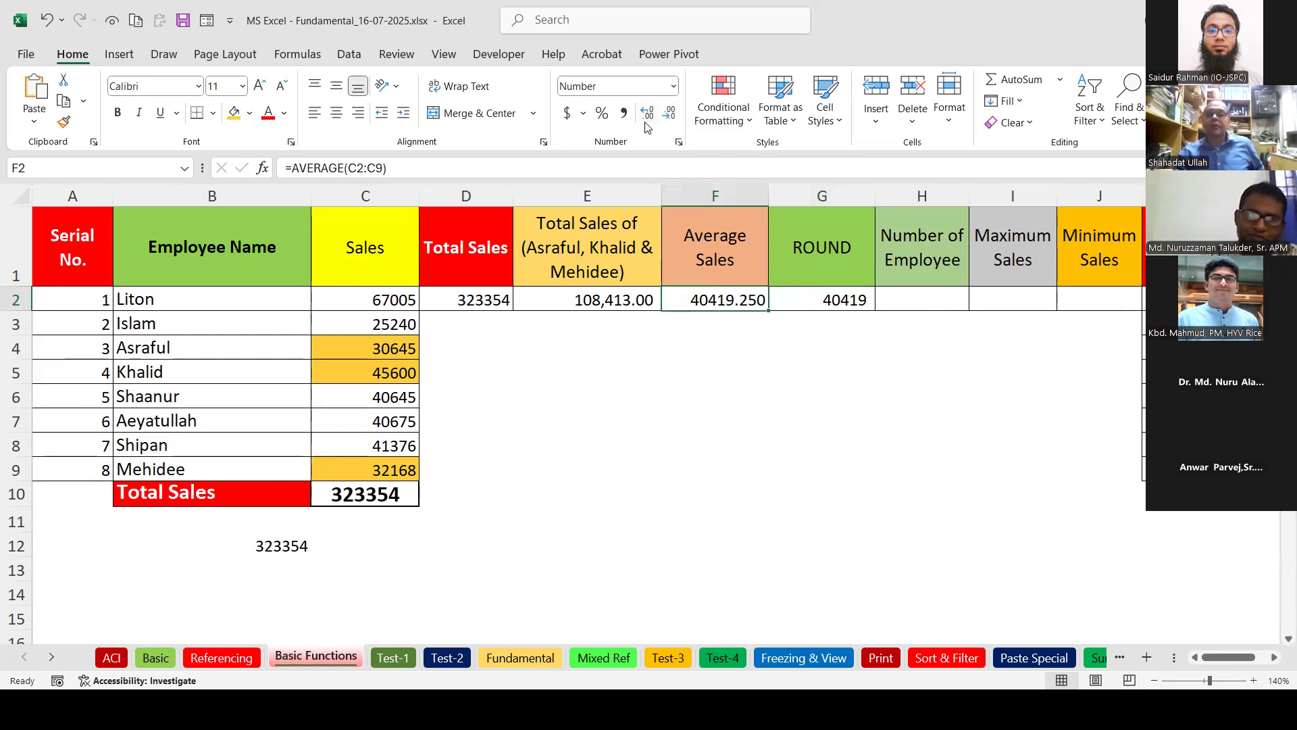
{"action": "left_click", "coordinate": [851, 304]}
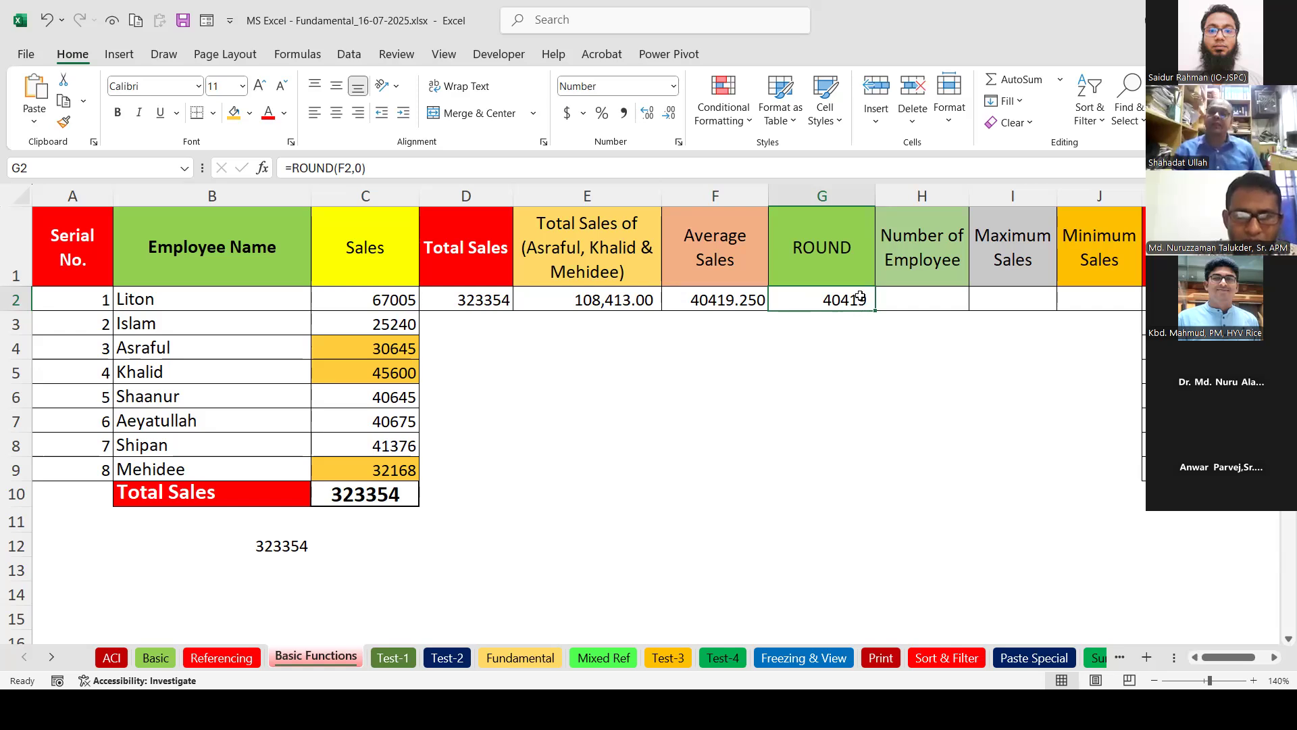
Enter =COUNT(C2:C9) in H2 to count the eight sales figures.
{"action": "left_click", "coordinate": [931, 295]}
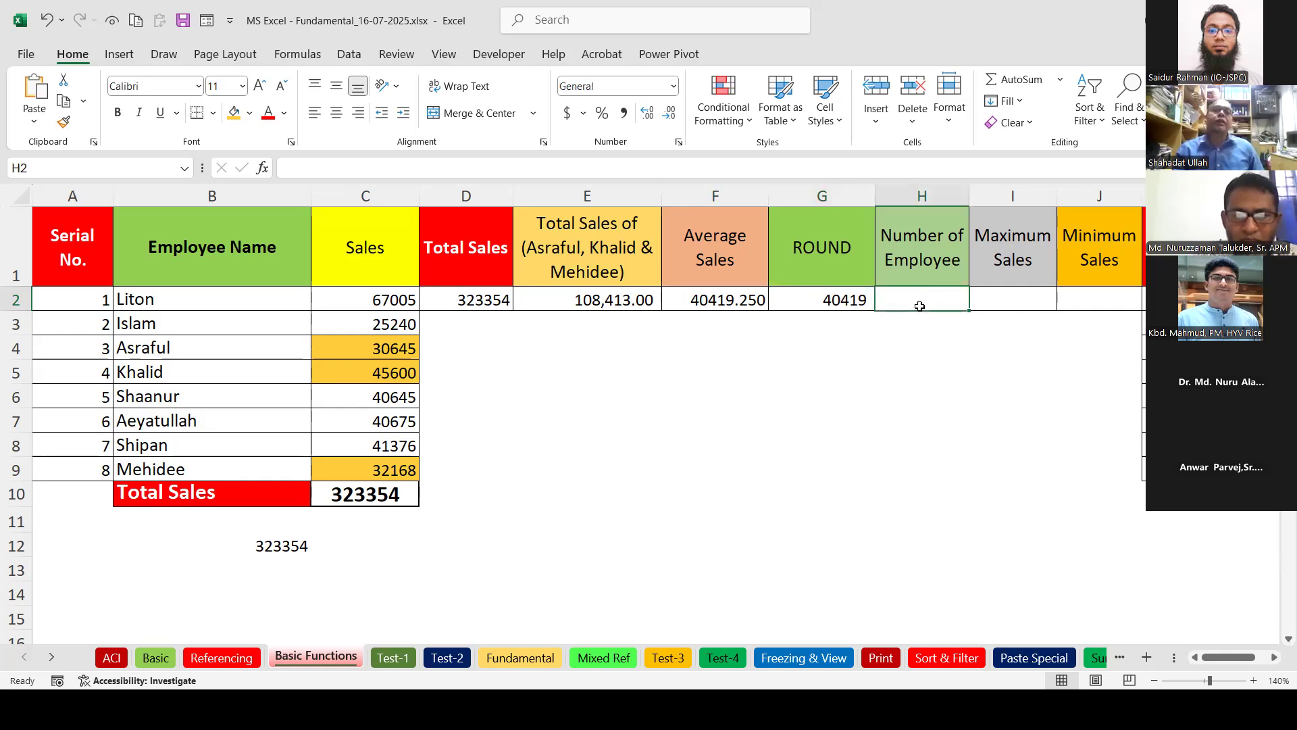
{"action": "left_click", "coordinate": [1062, 82]}
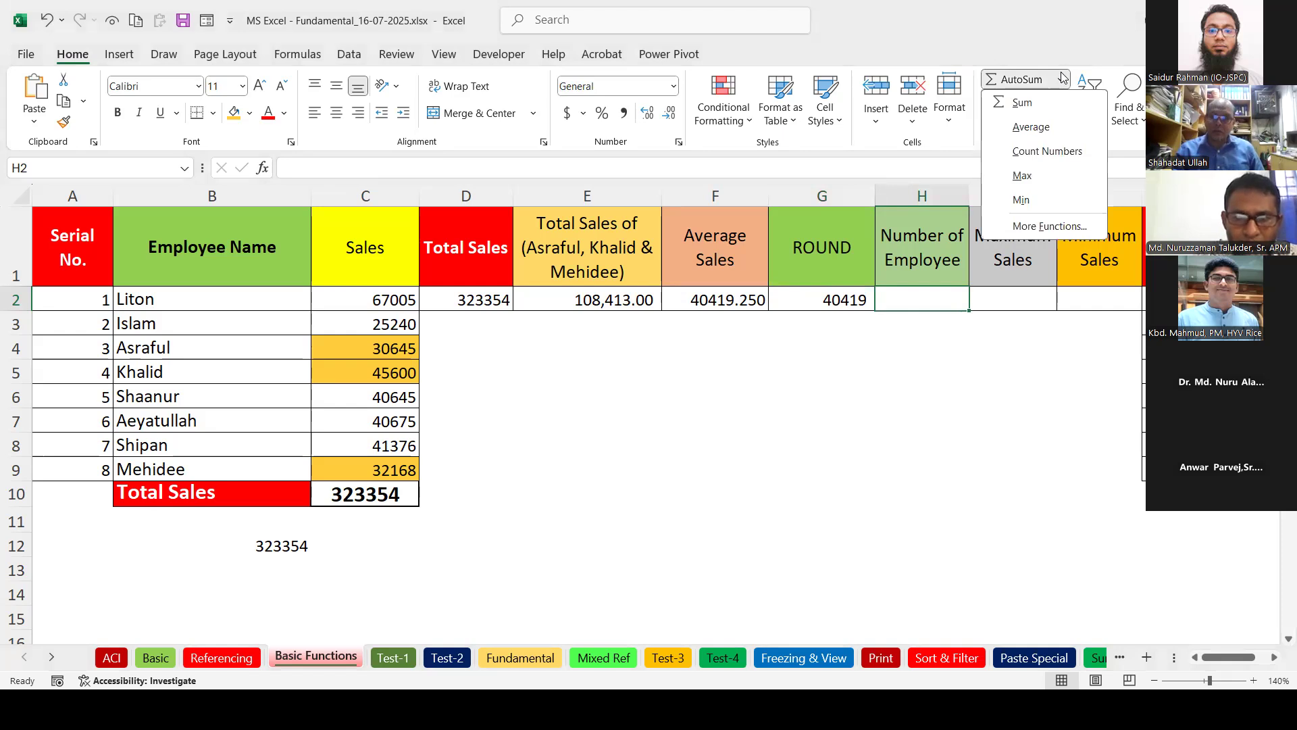
{"action": "left_click", "coordinate": [1037, 151]}
{"action": "left_click_drag", "start_coordinate": [388, 301], "coordinate": [376, 471]}
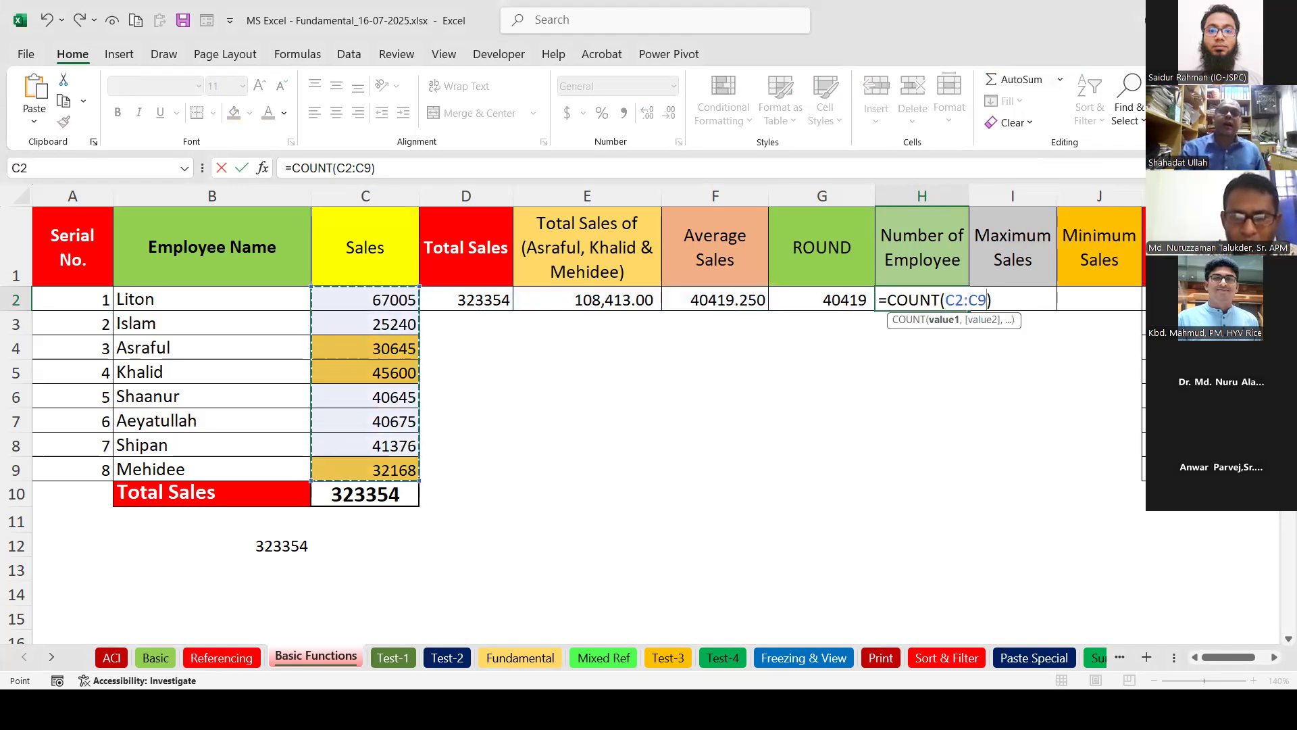
{"action": "key", "text": "Return"}
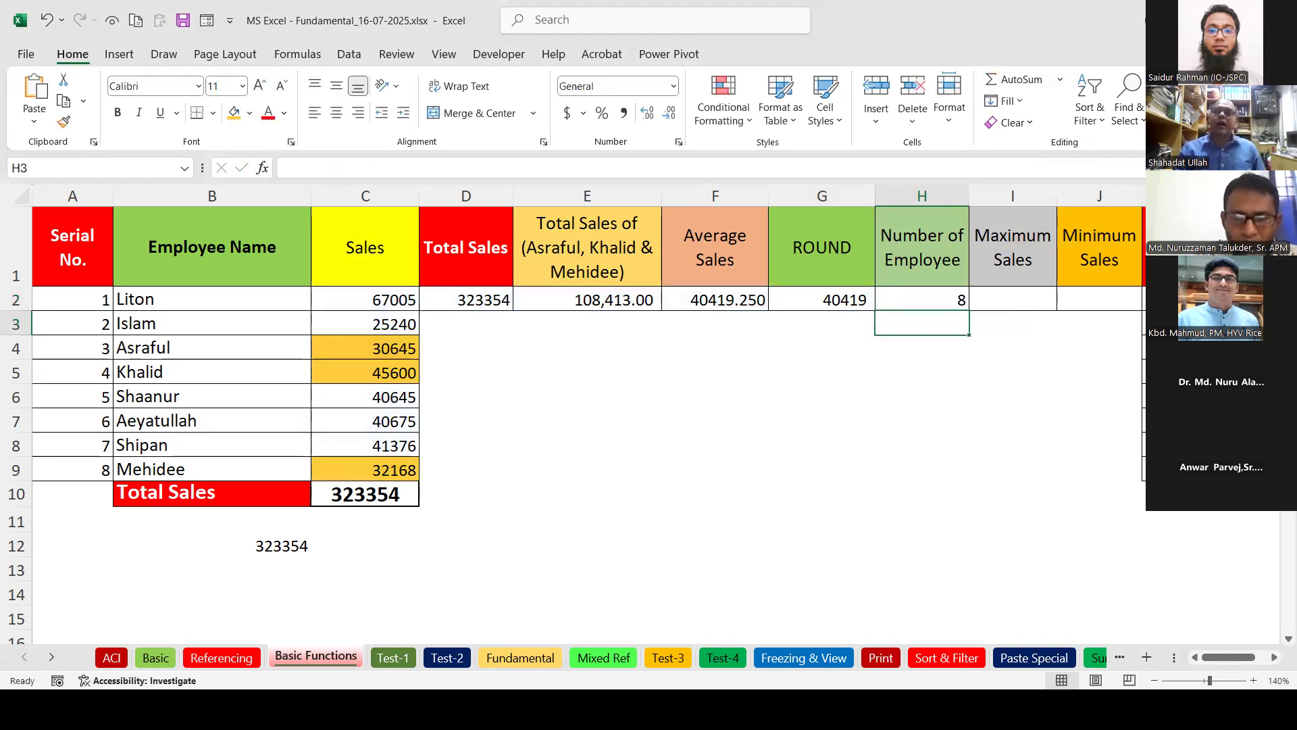
Enter =COUNT(B2:B9) on the names in H3, which returns 0.
{"action": "left_click", "coordinate": [1060, 79]}
{"action": "left_click", "coordinate": [1047, 151]}
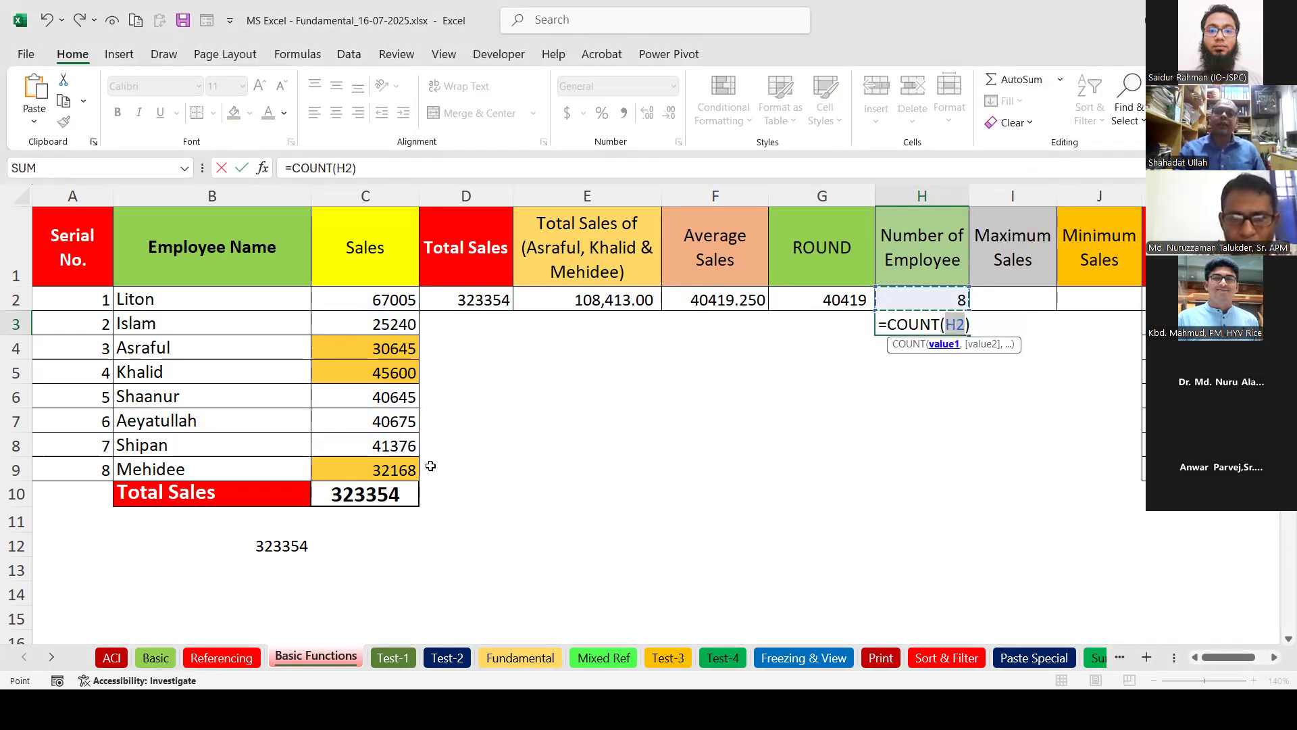
{"action": "left_click_drag", "start_coordinate": [217, 298], "coordinate": [223, 469]}
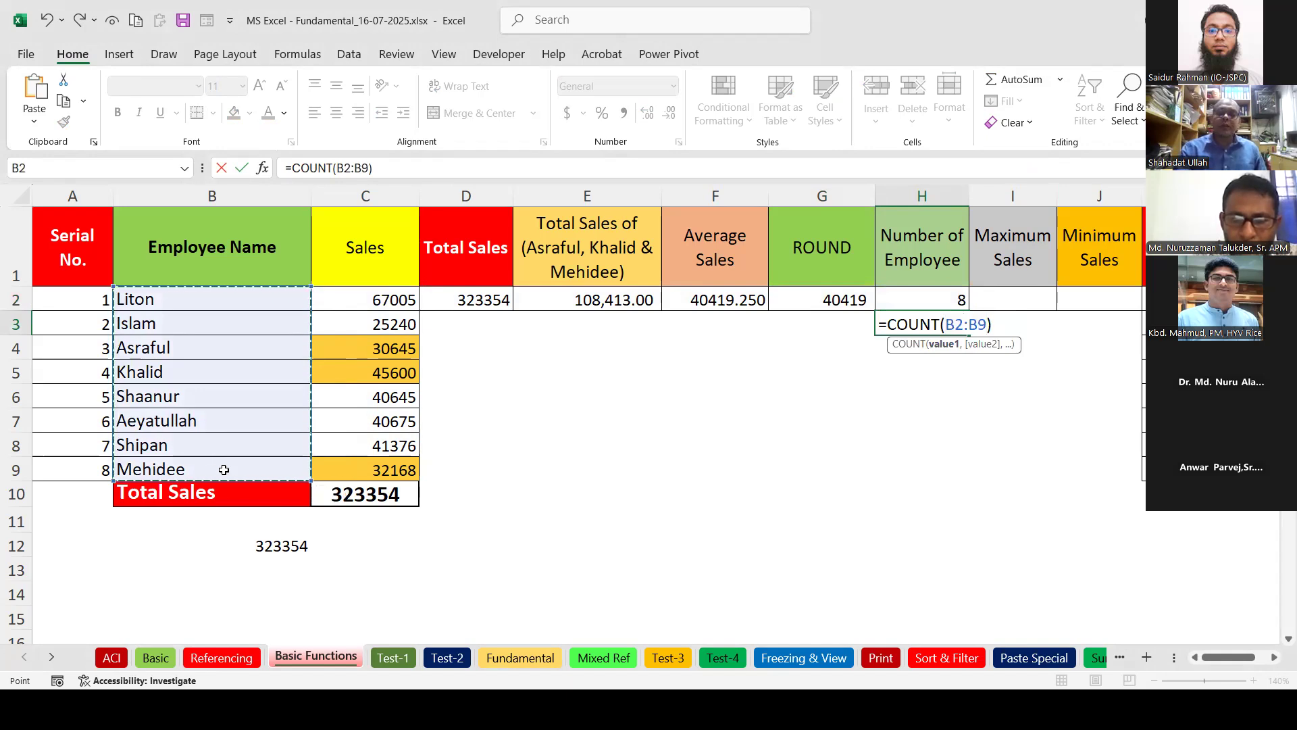
{"action": "key", "text": "Return"}
{"action": "left_click", "coordinate": [933, 325]}
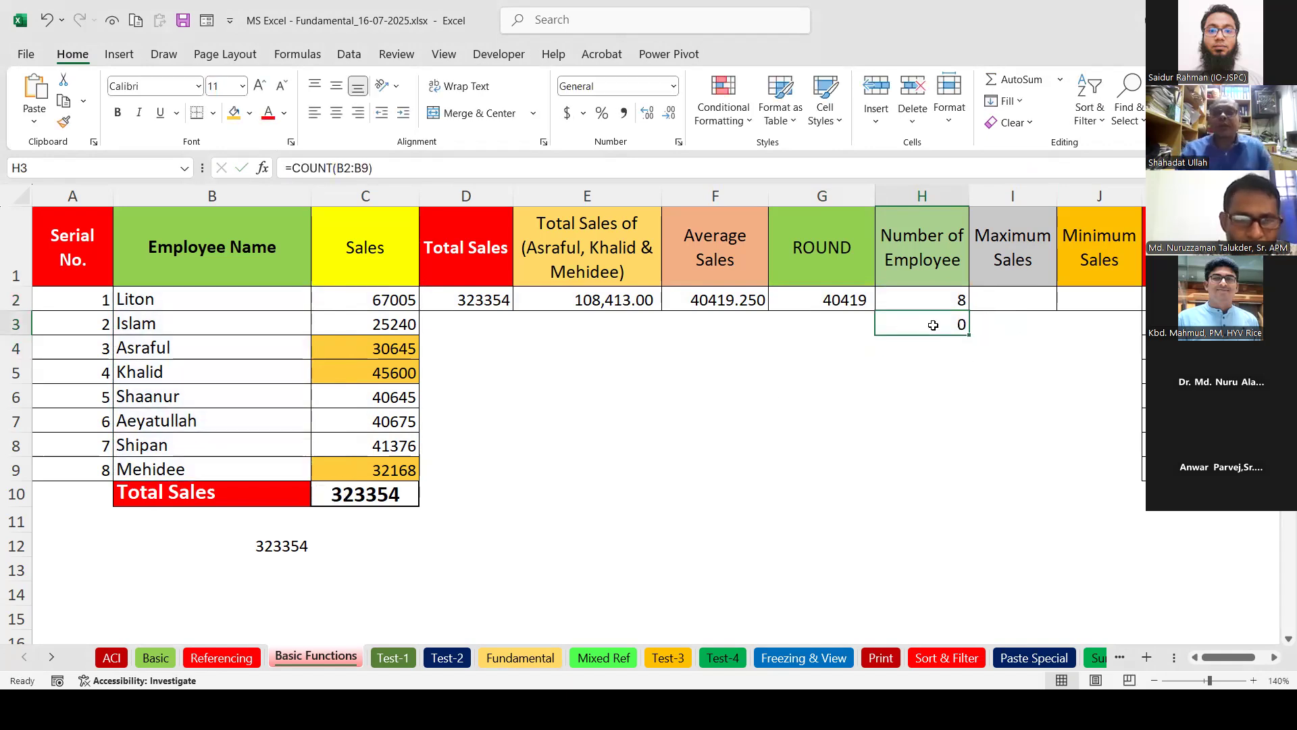
Change H3 to =COUNTA(B2:B9) so it counts the eight names, matching H2.
{"action": "double_click", "coordinate": [934, 329]}
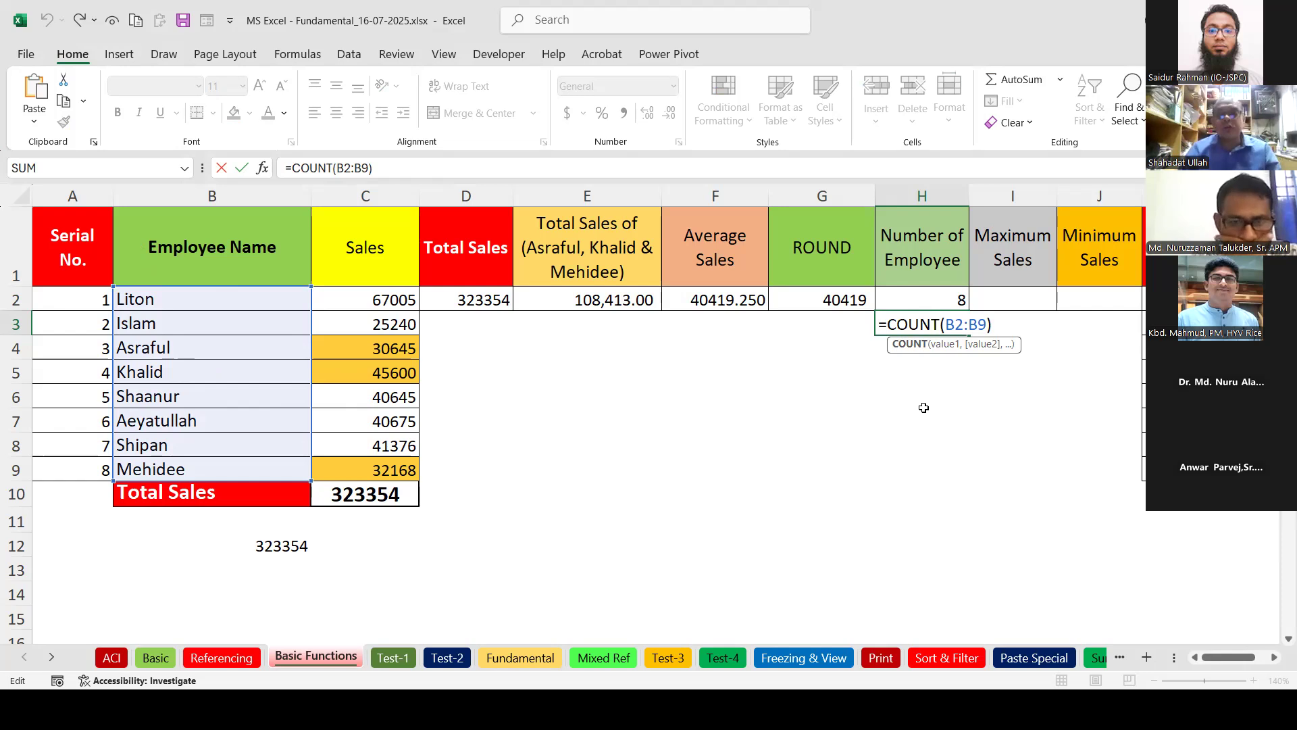
{"action": "type", "text": "A"}
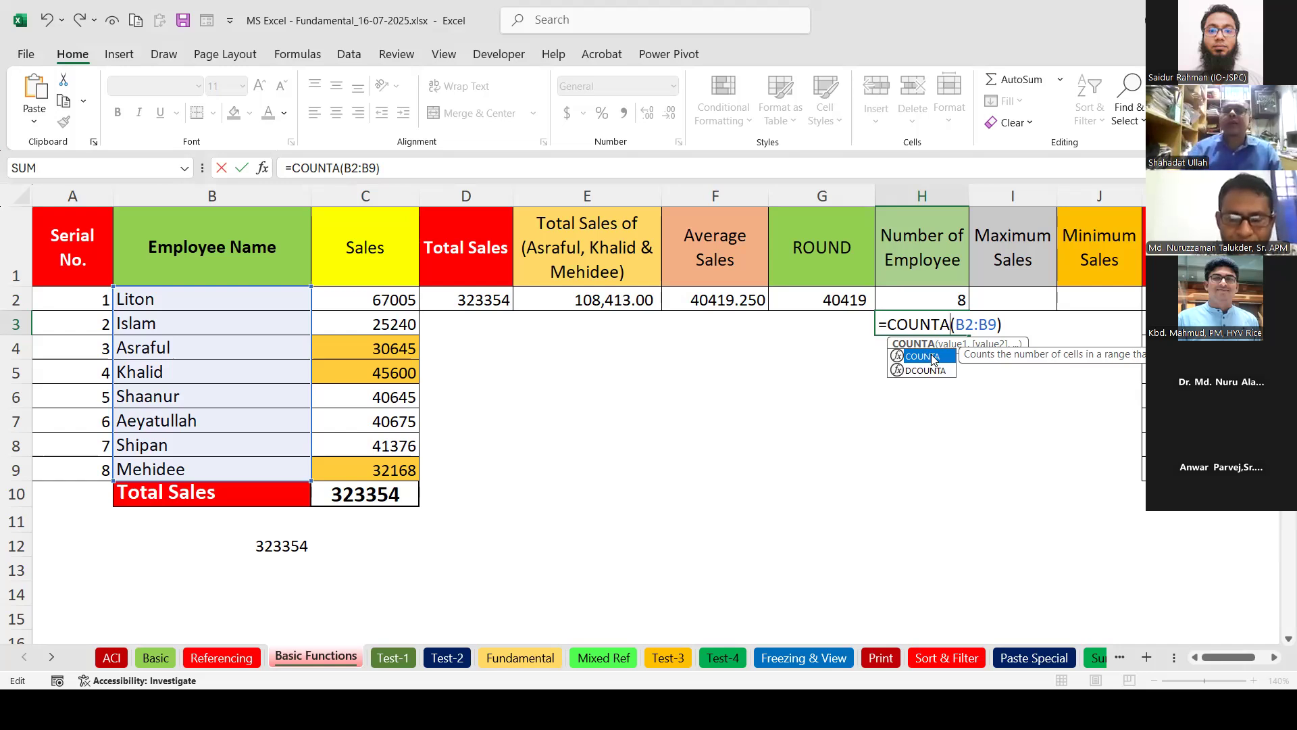
{"action": "left_click", "coordinate": [983, 357]}
{"action": "key", "text": "Return"}
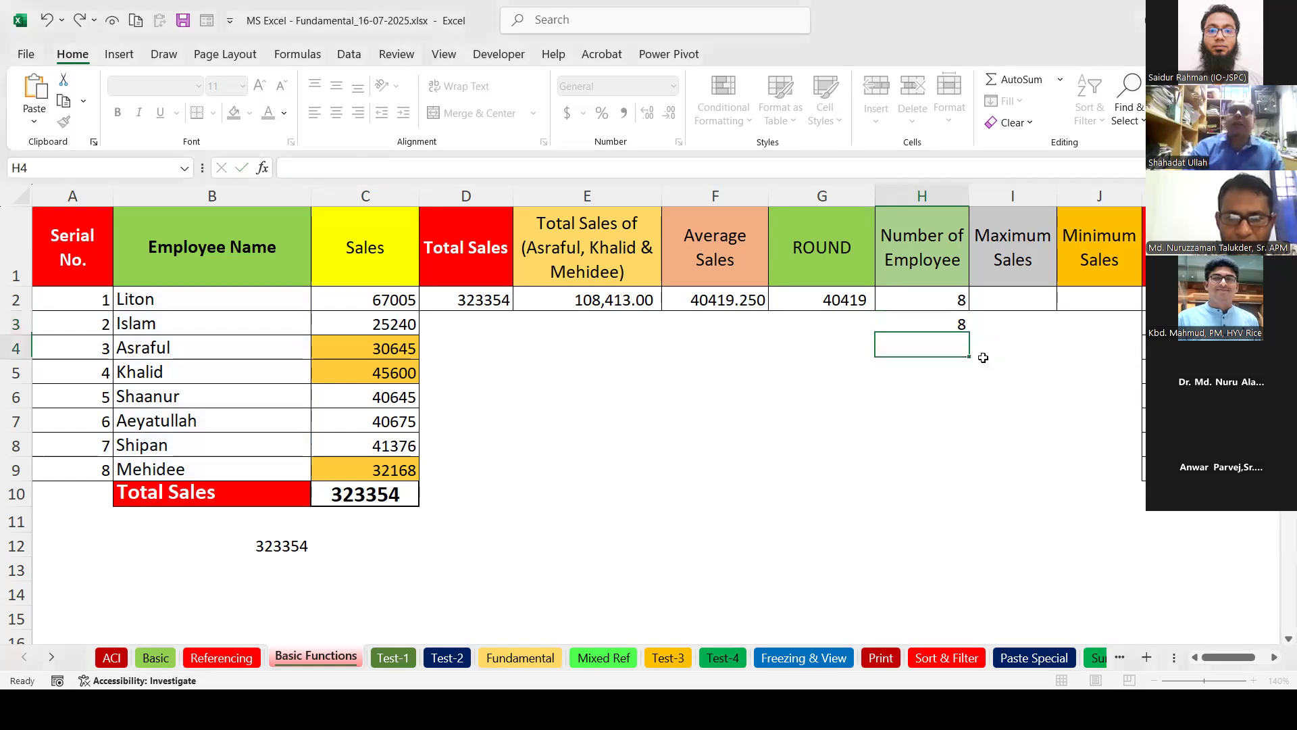
{"action": "left_click", "coordinate": [954, 322]}
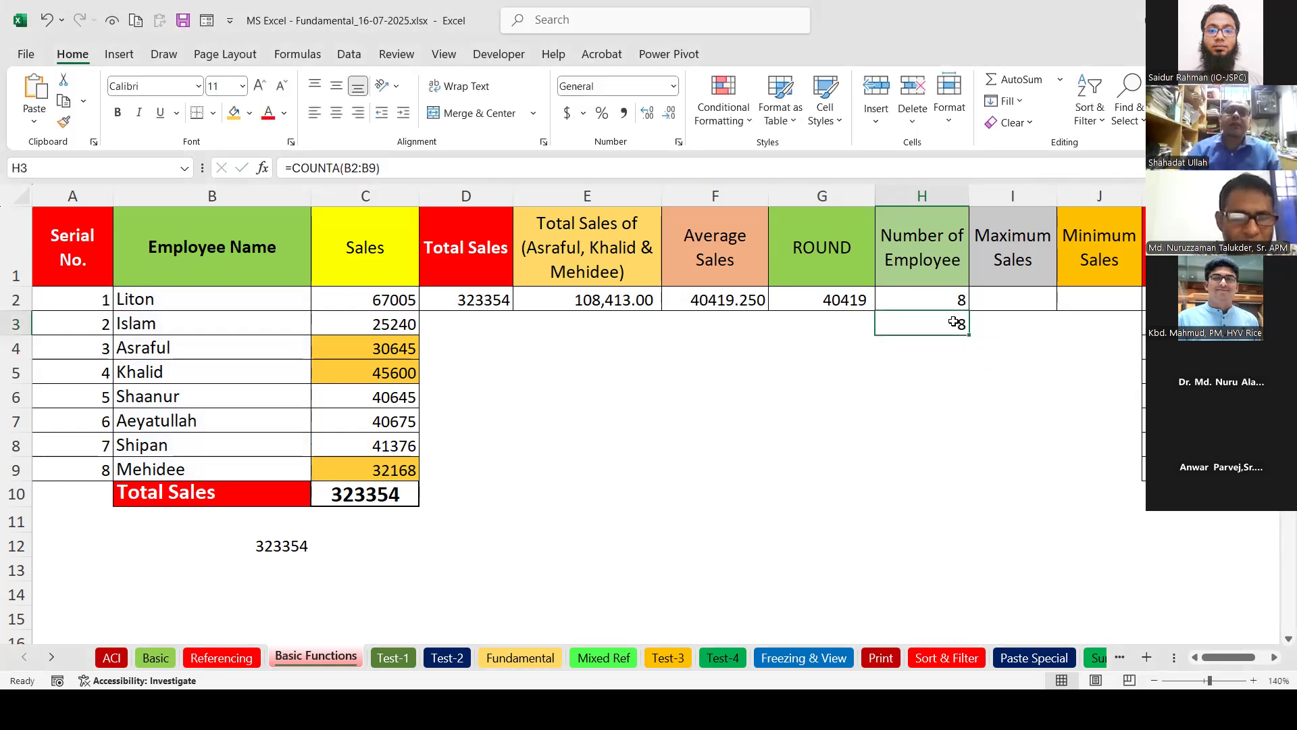
{"action": "double_click", "coordinate": [954, 322]}
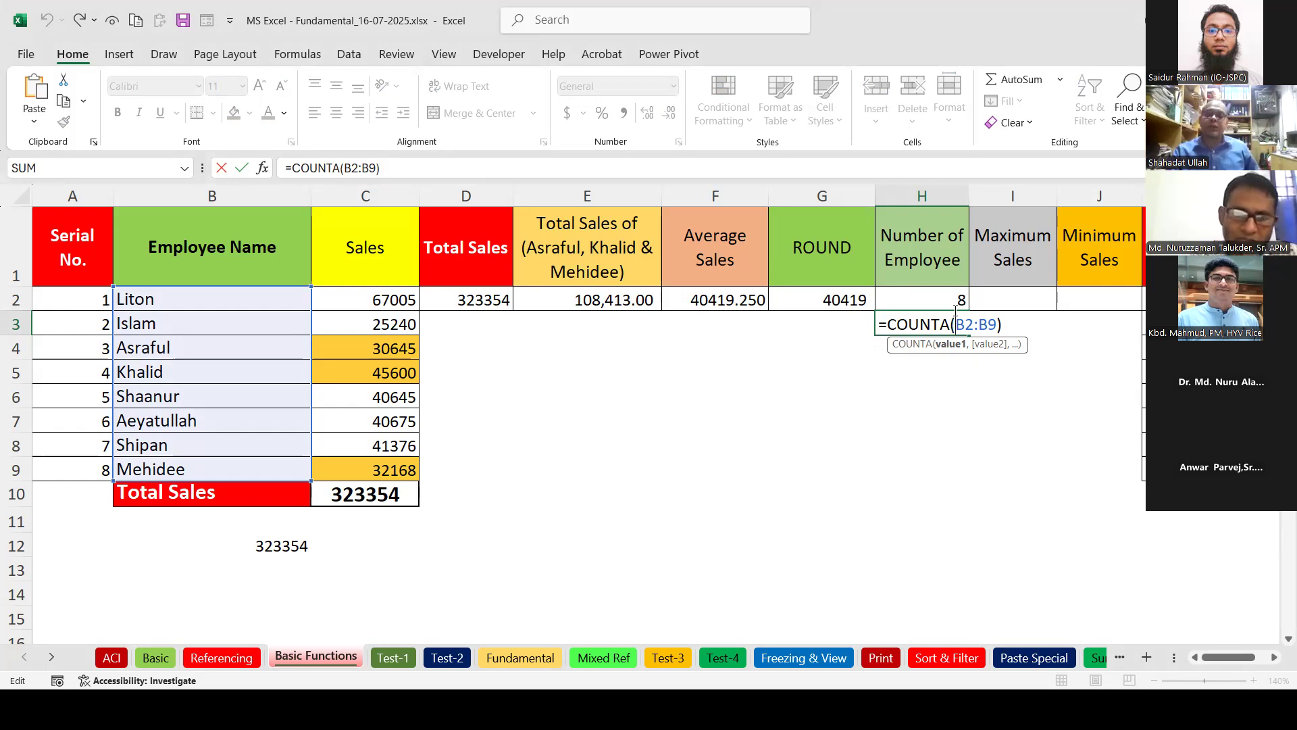
{"action": "key", "text": "Return"}
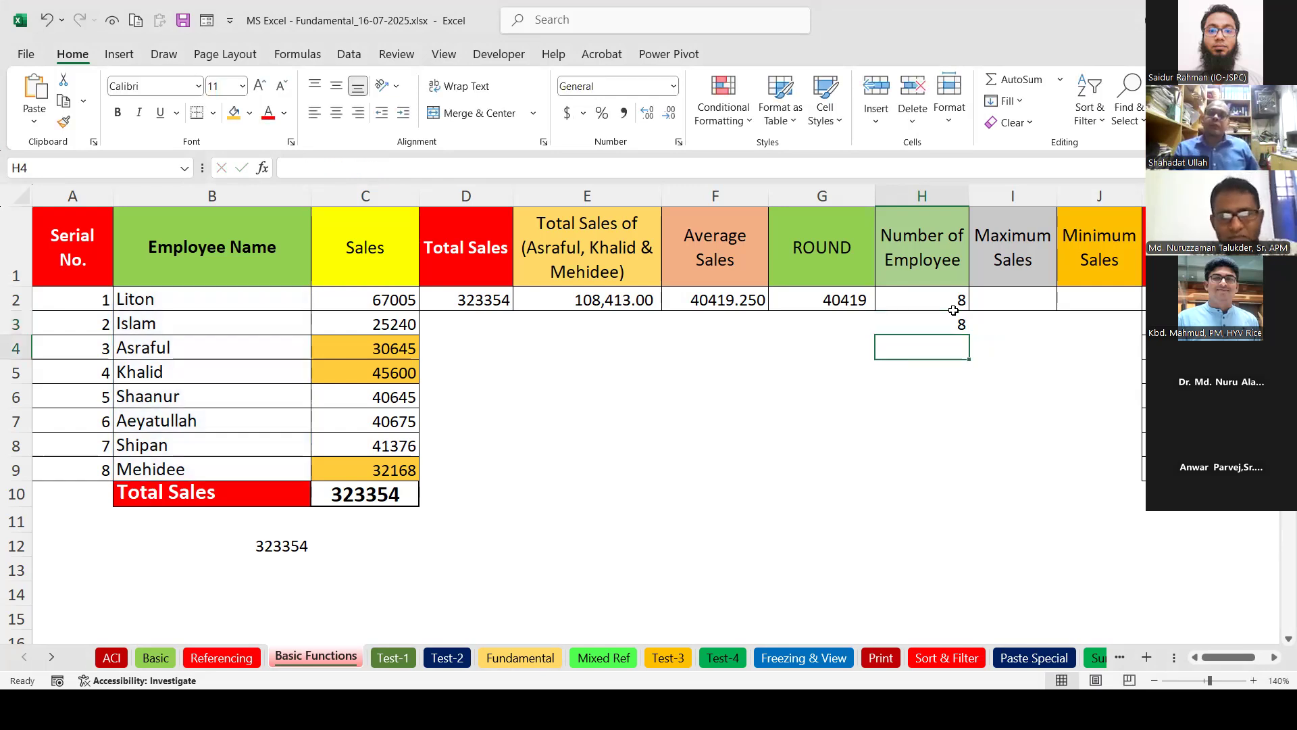
{"action": "left_click", "coordinate": [957, 328]}
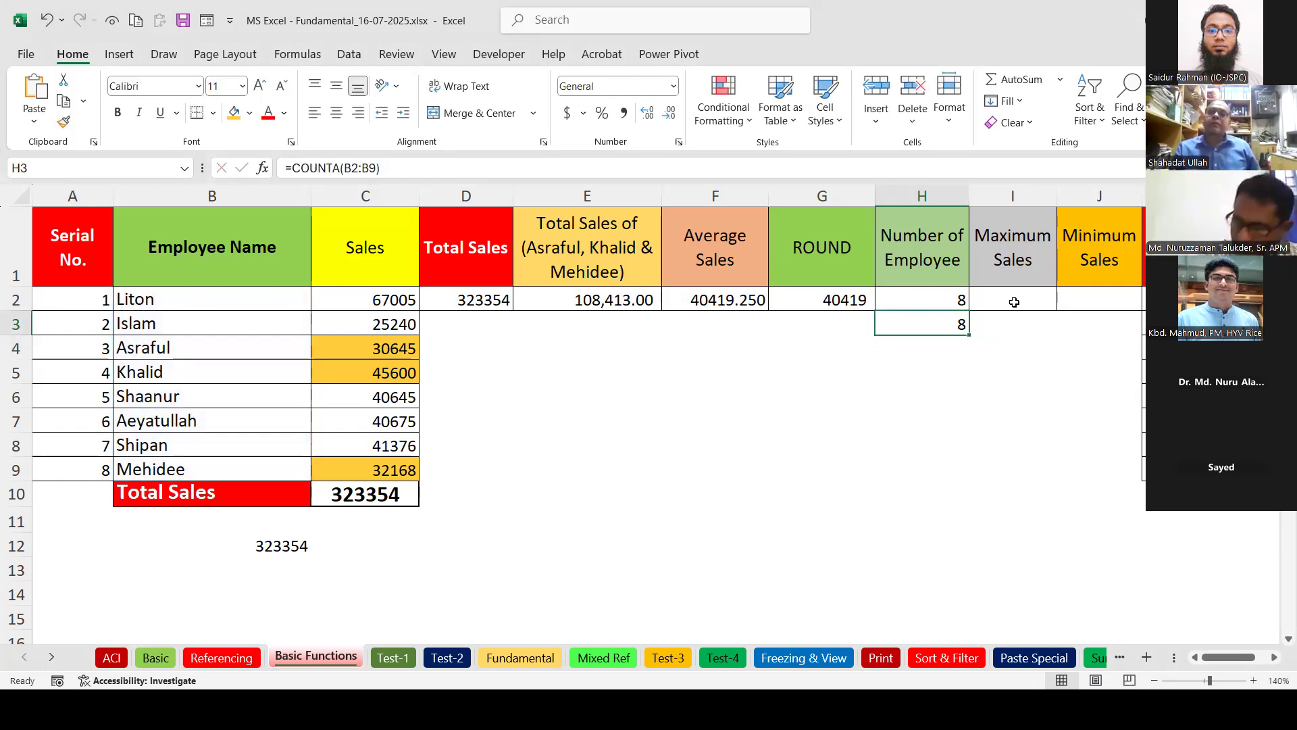
{"action": "left_click", "coordinate": [943, 302]}
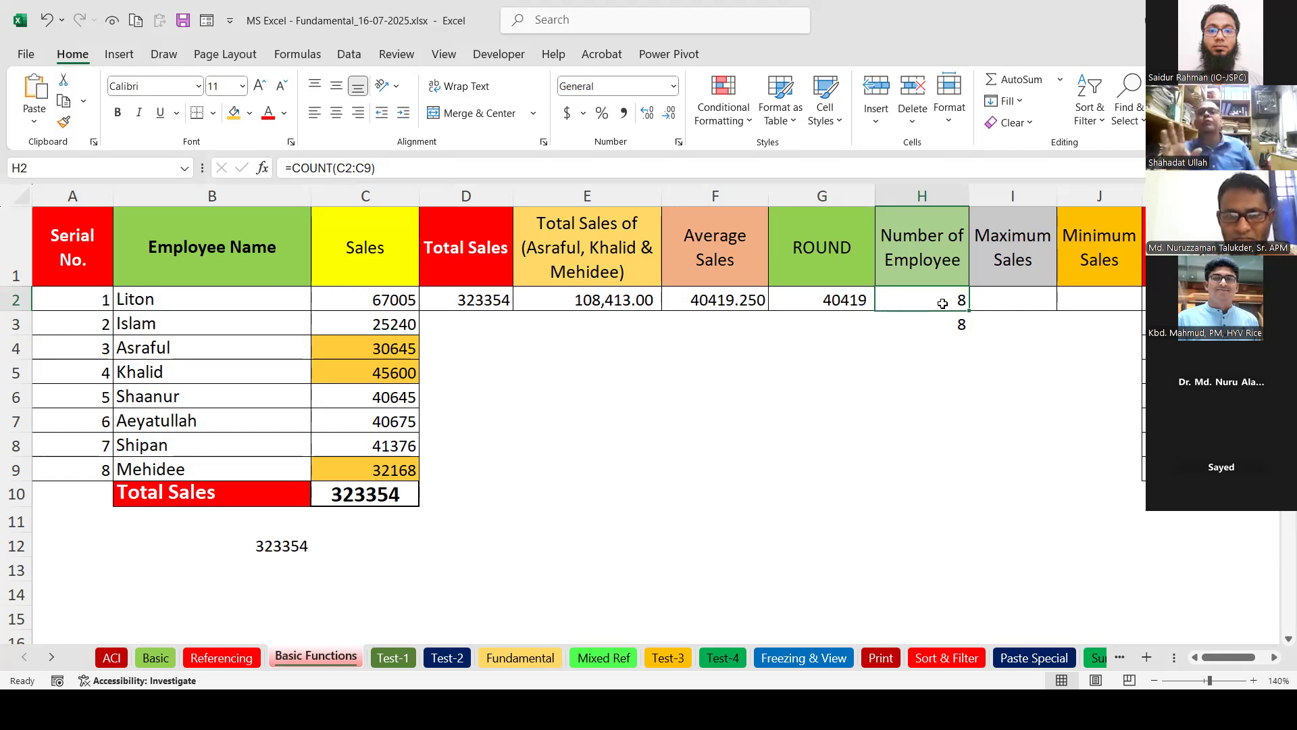
Enter =MAX(C2:C9) in I2, returning 67005.
{"action": "left_click", "coordinate": [1034, 298]}
{"action": "left_click", "coordinate": [1060, 79]}
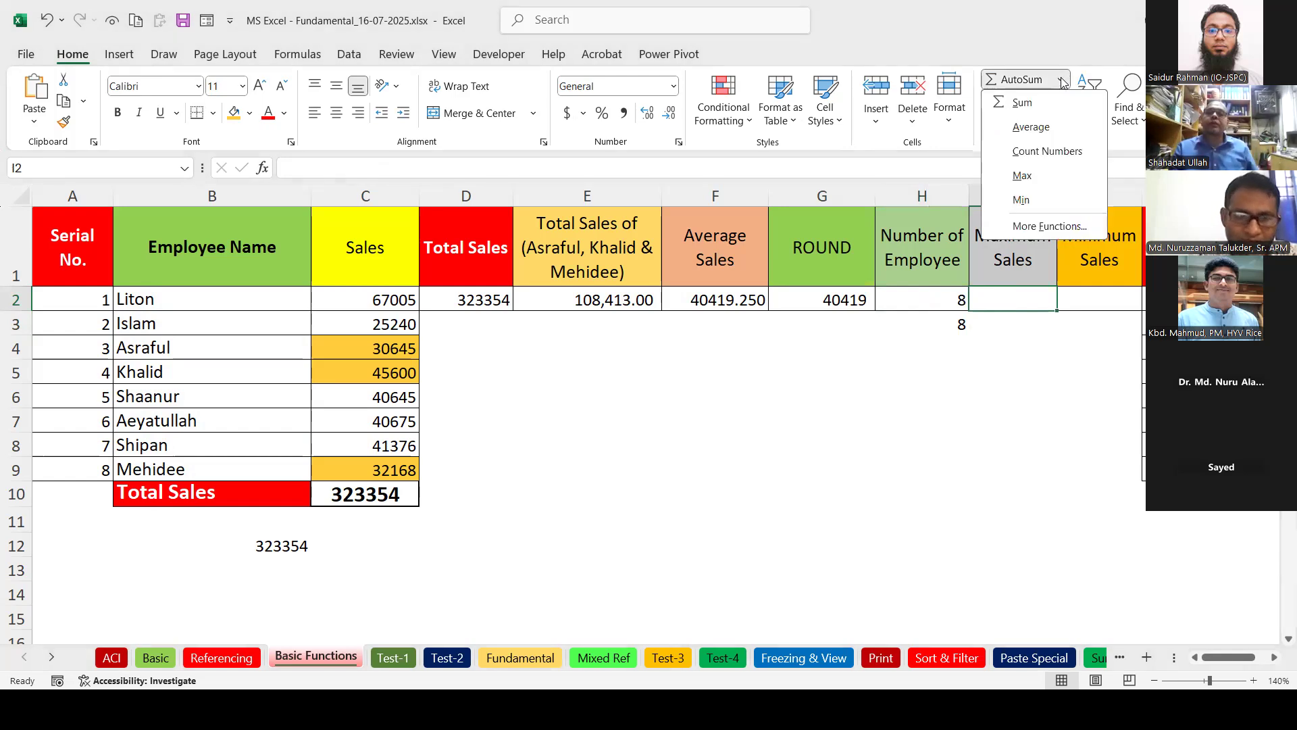
{"action": "left_click", "coordinate": [1023, 178]}
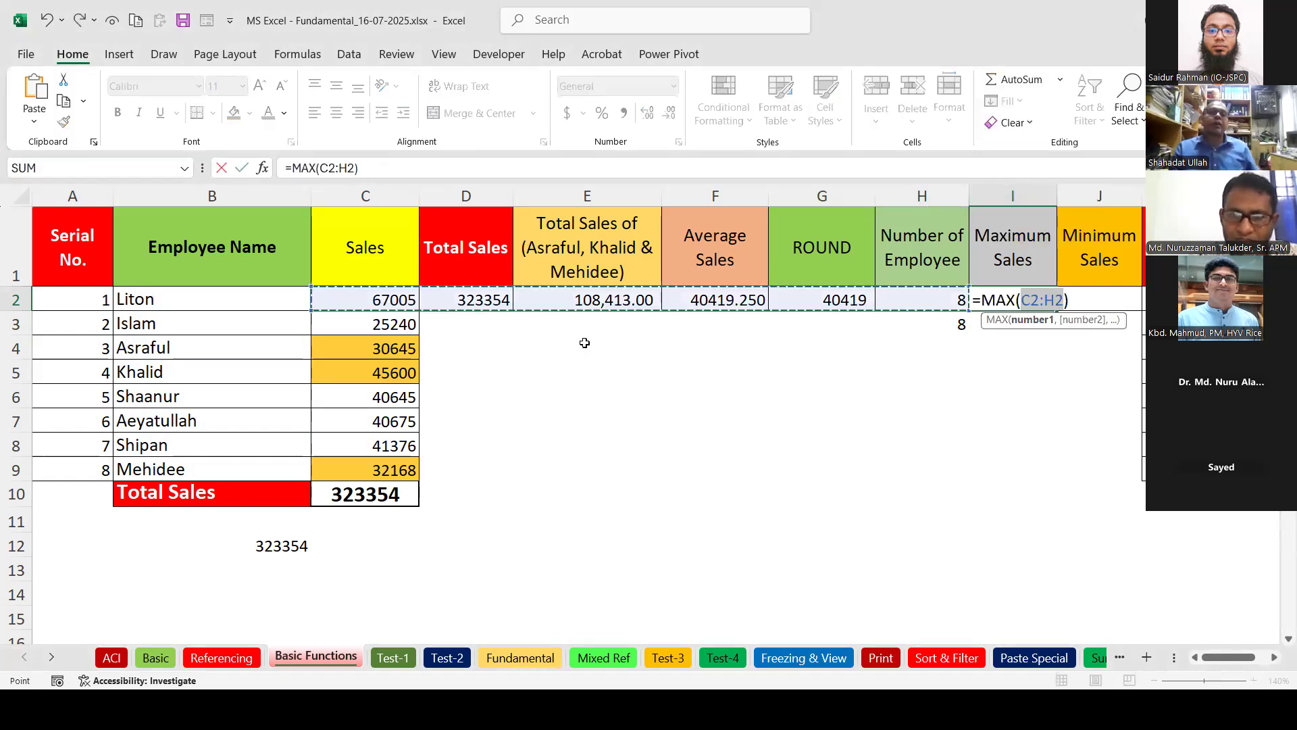
{"action": "left_click_drag", "start_coordinate": [343, 299], "coordinate": [404, 472]}
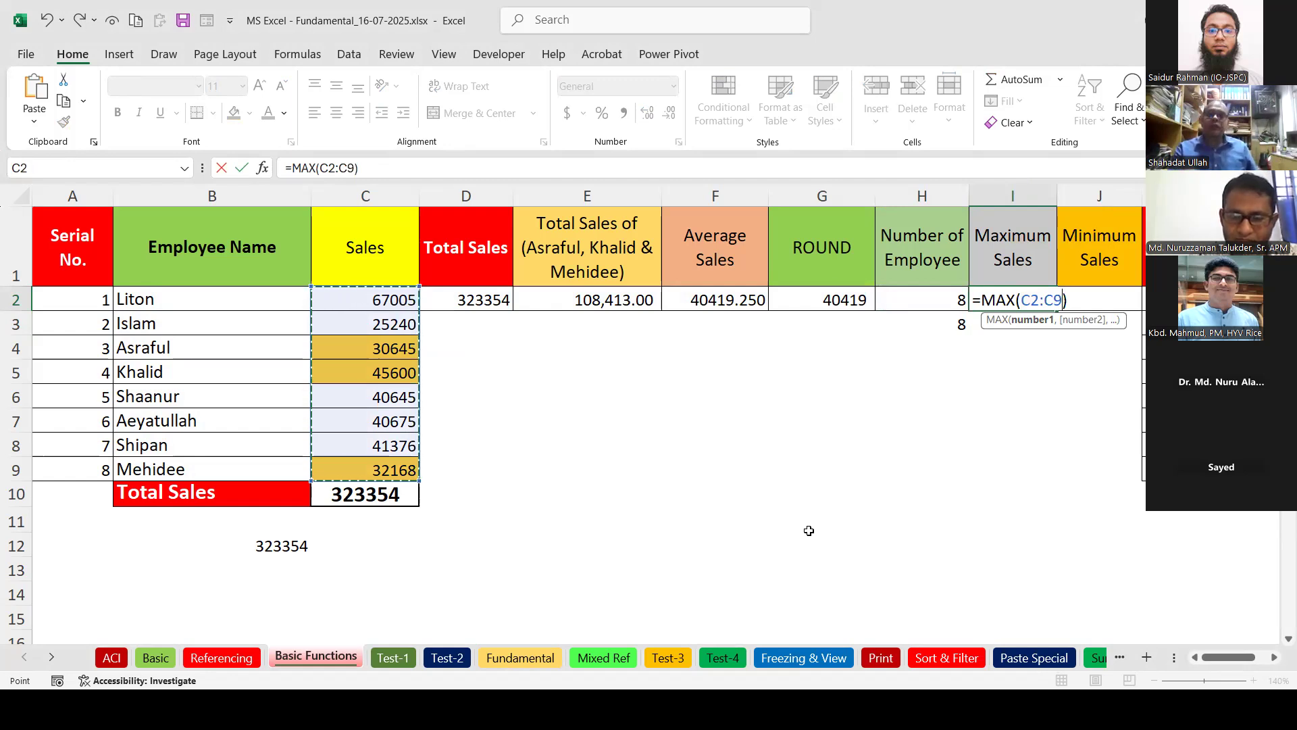
{"action": "key", "text": "Return"}
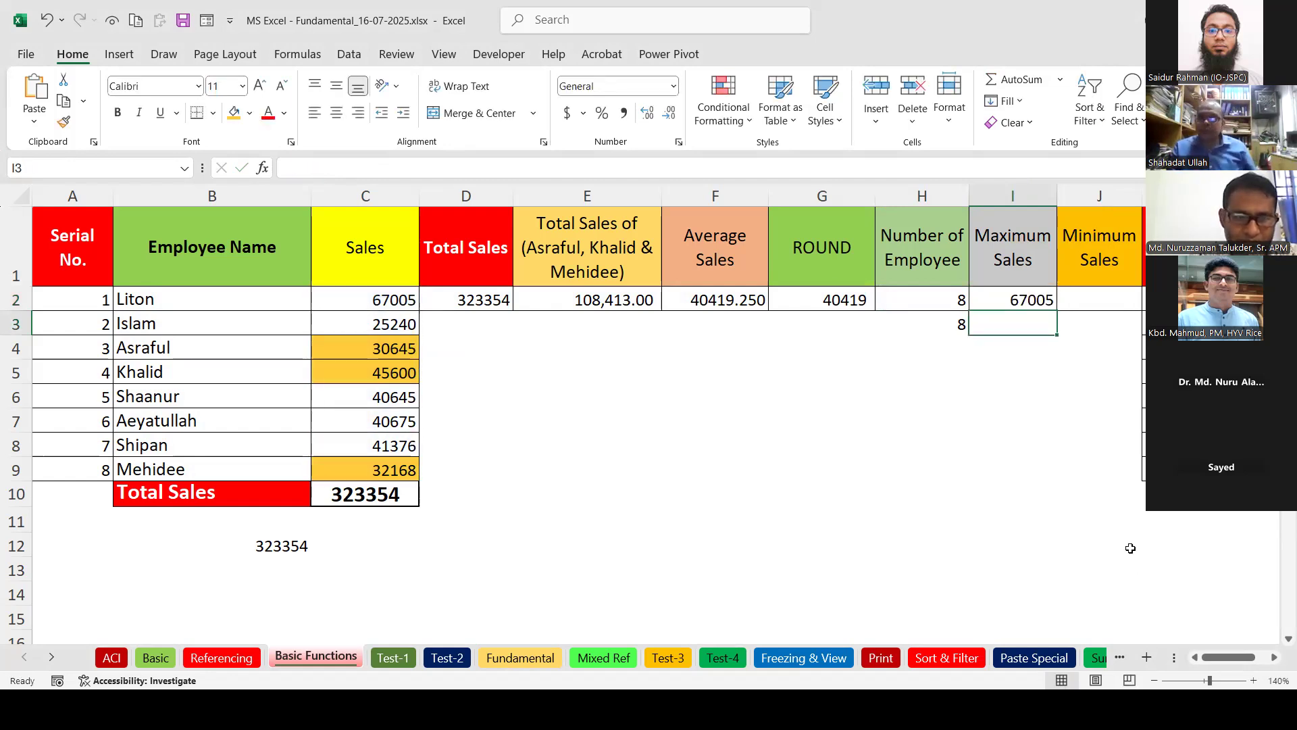
{"action": "left_click", "coordinate": [1091, 303]}
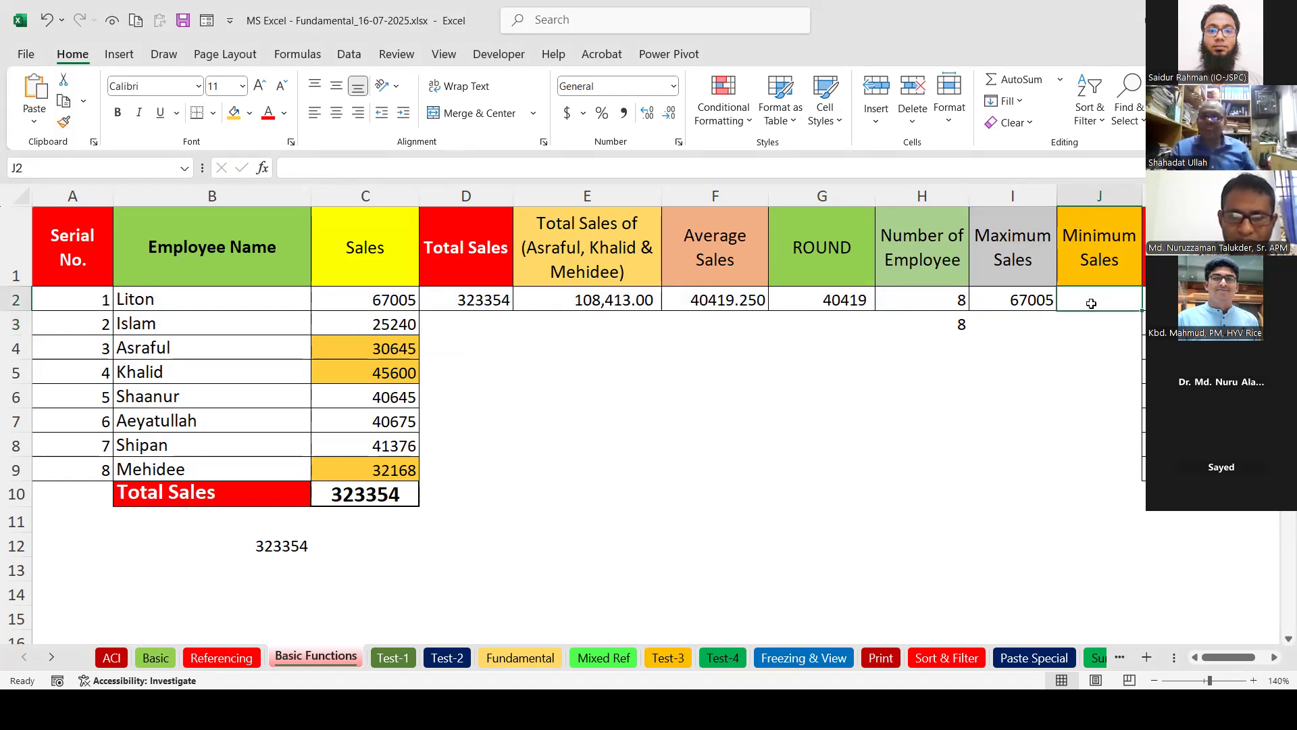
Enter =MIN(C2:C9) in J2 to get 25240, then review the C10 total formula.
{"action": "left_click", "coordinate": [1060, 79]}
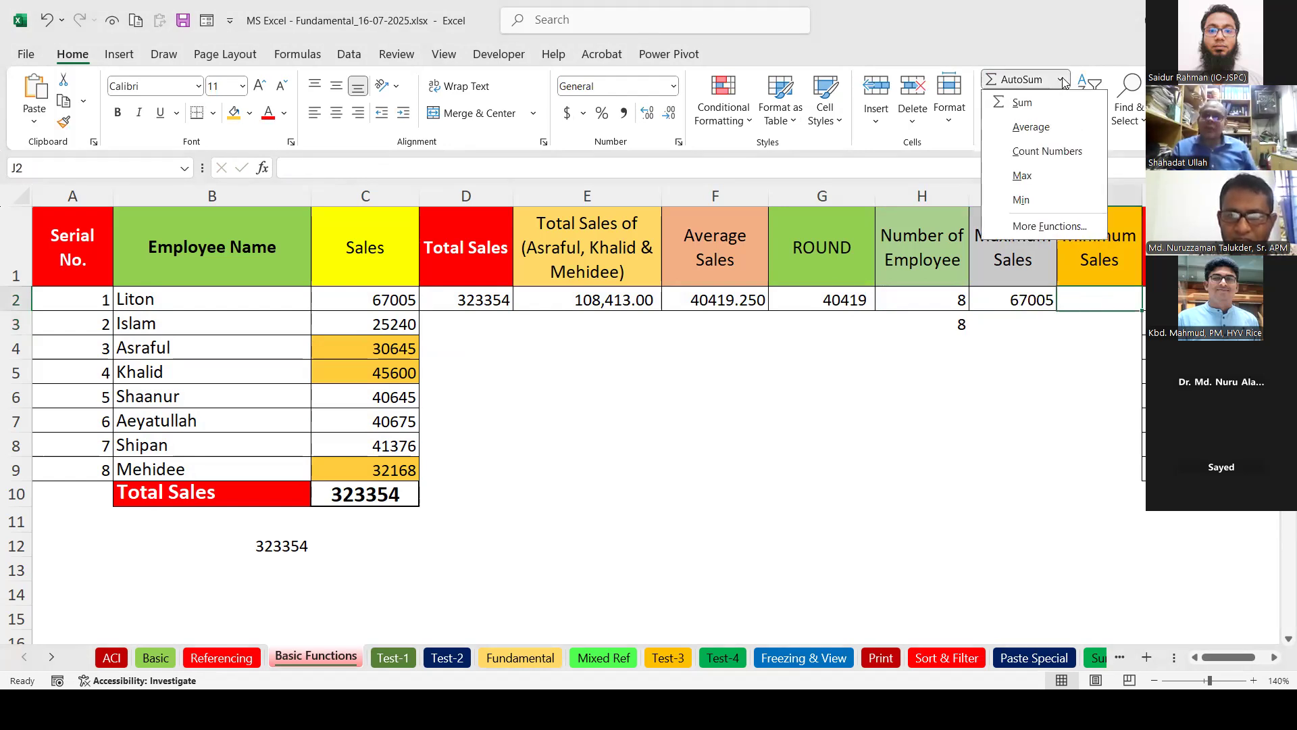
{"action": "left_click", "coordinate": [1021, 200]}
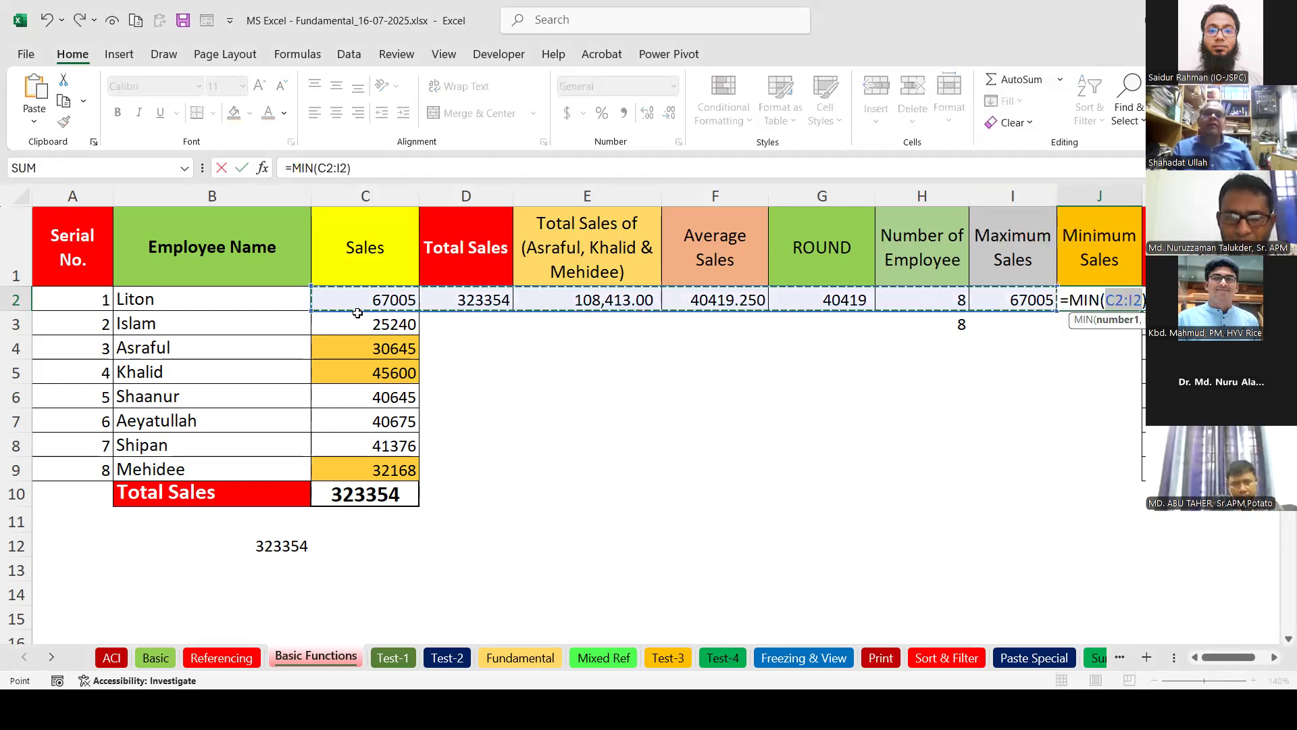
{"action": "left_click_drag", "start_coordinate": [356, 297], "coordinate": [374, 481]}
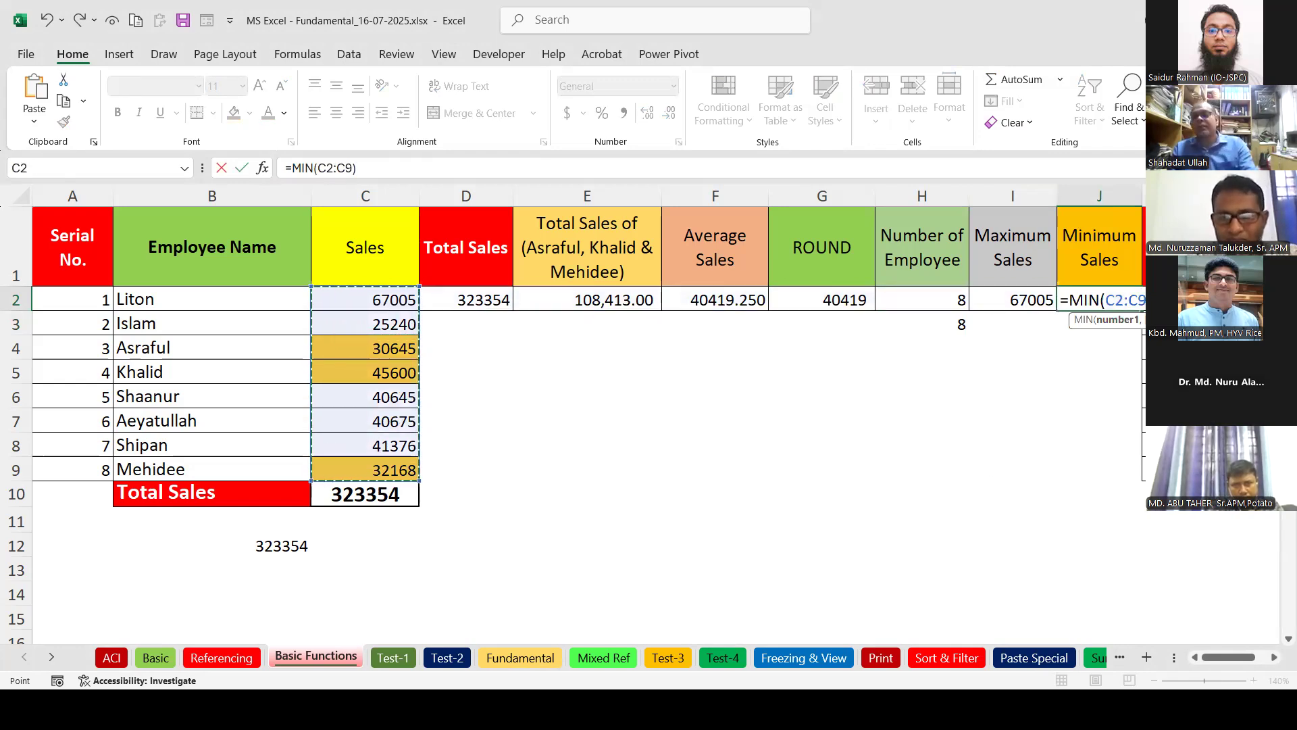
{"action": "key", "text": "Return"}
{"action": "left_click", "coordinate": [1097, 300]}
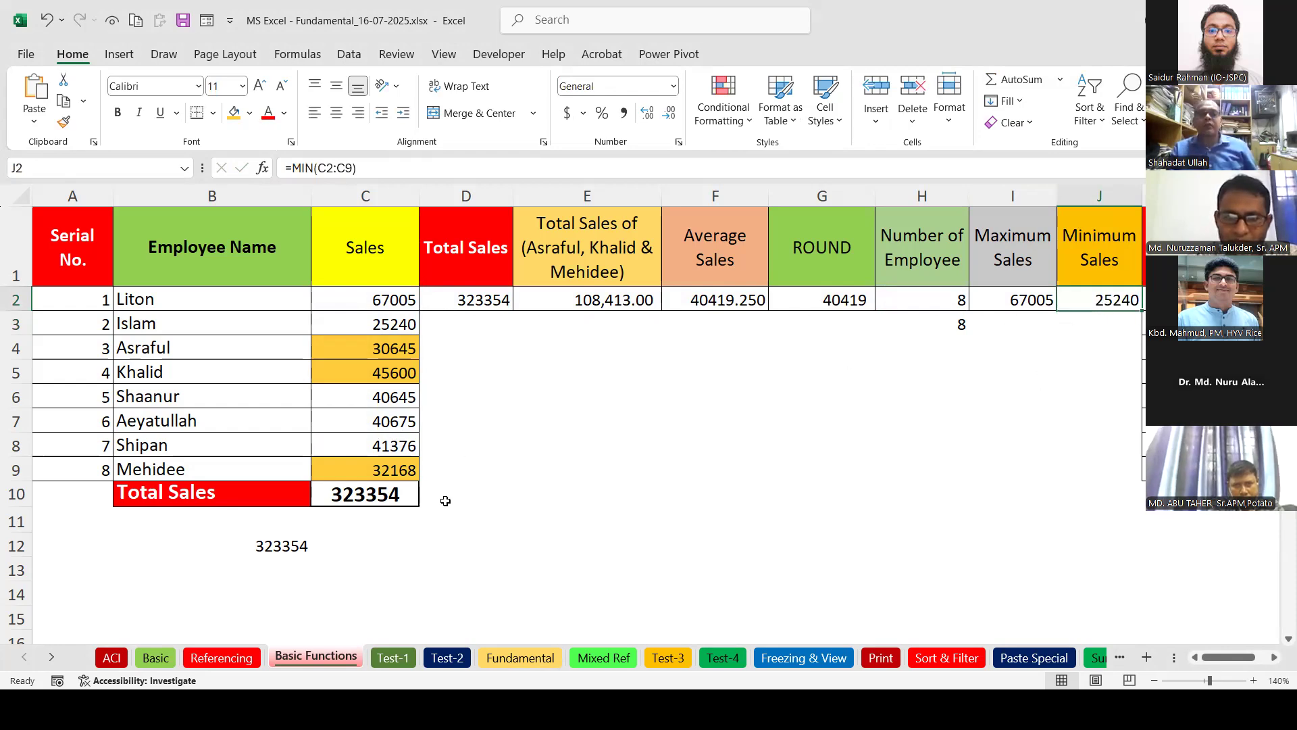
{"action": "left_click", "coordinate": [395, 489]}
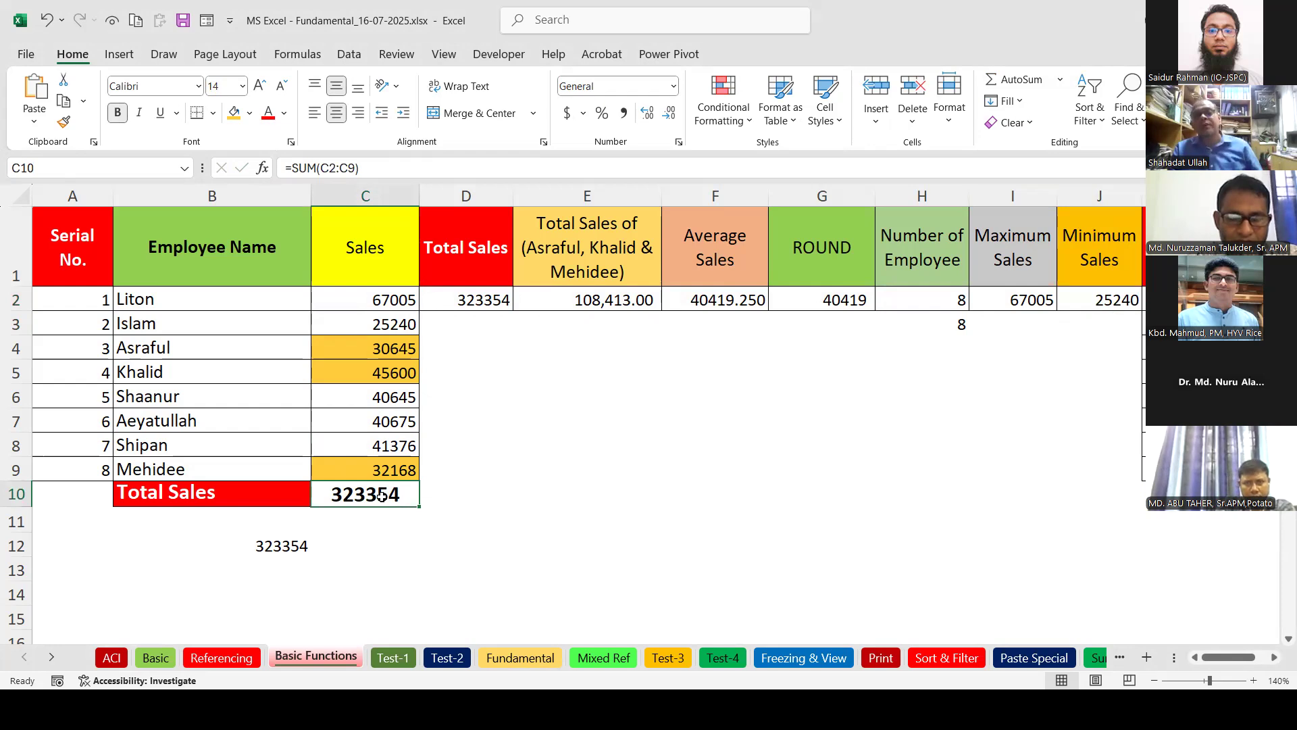
{"action": "left_click", "coordinate": [545, 516]}
{"action": "left_click", "coordinate": [409, 500]}
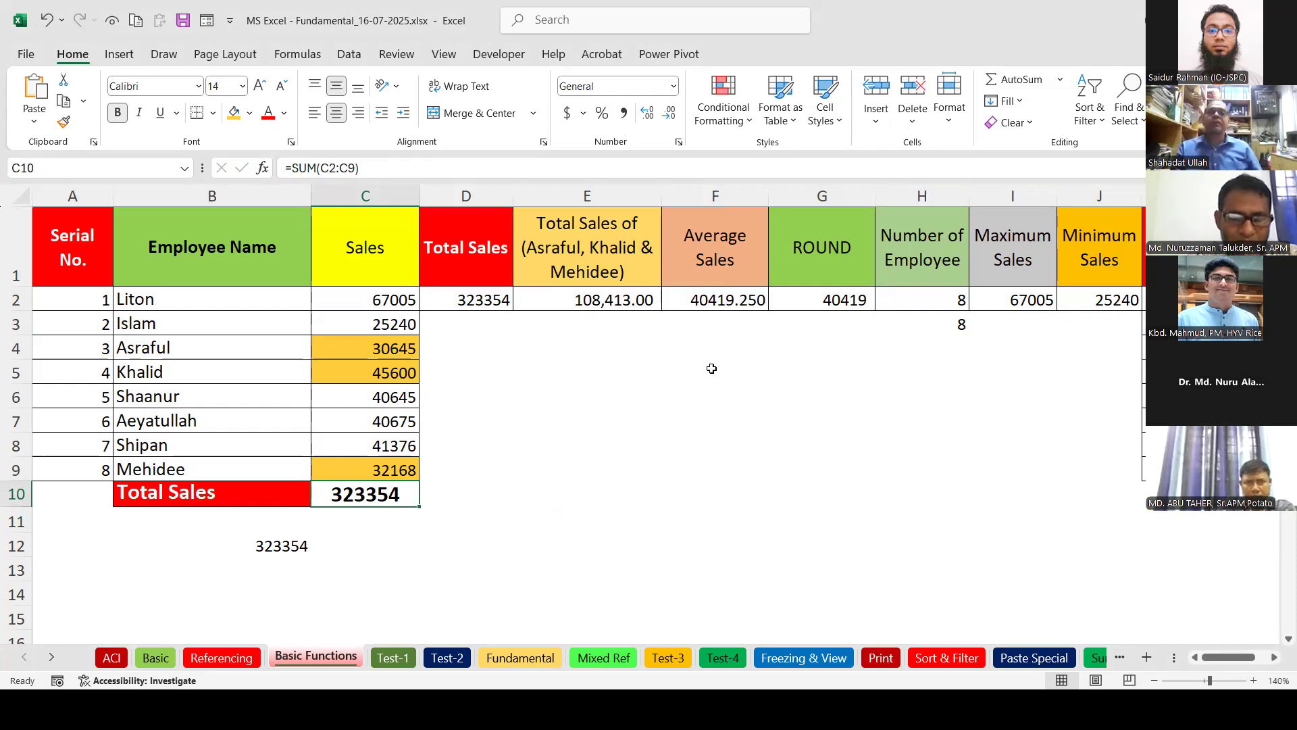
{"action": "left_click", "coordinate": [627, 297]}
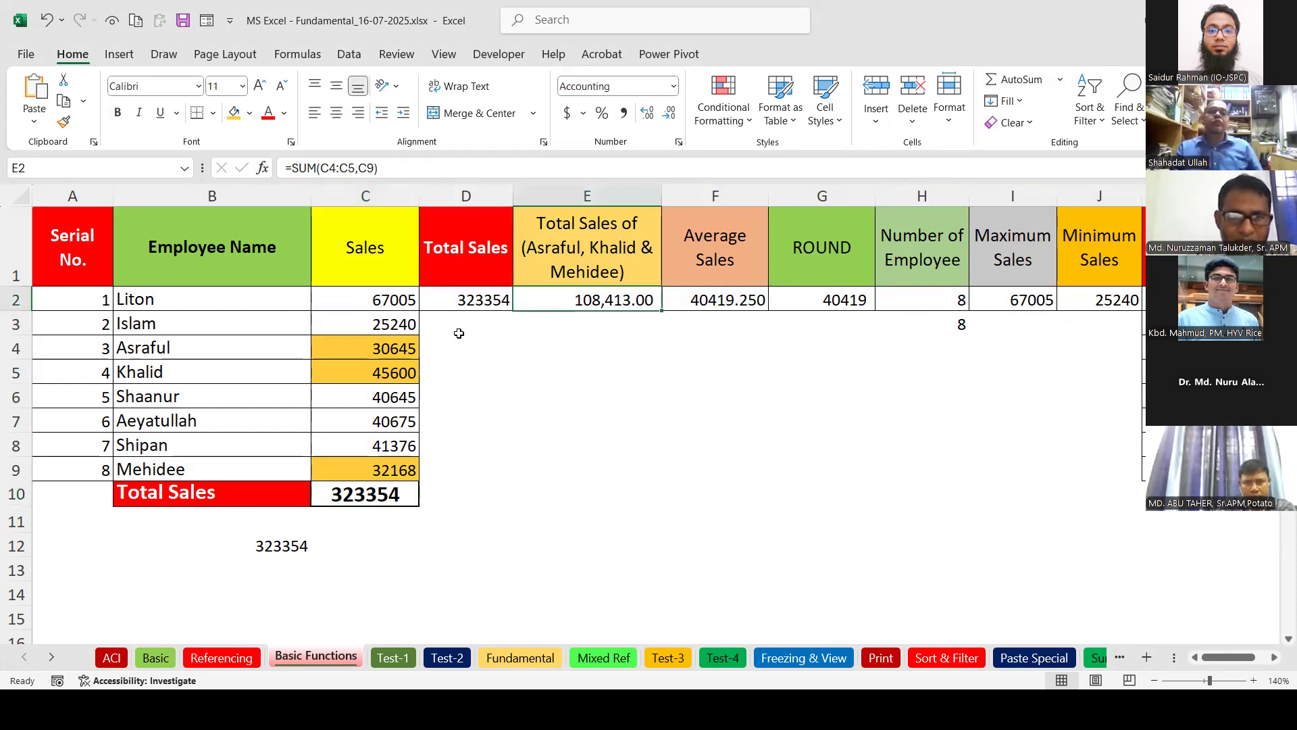
{"action": "double_click", "coordinate": [365, 494]}
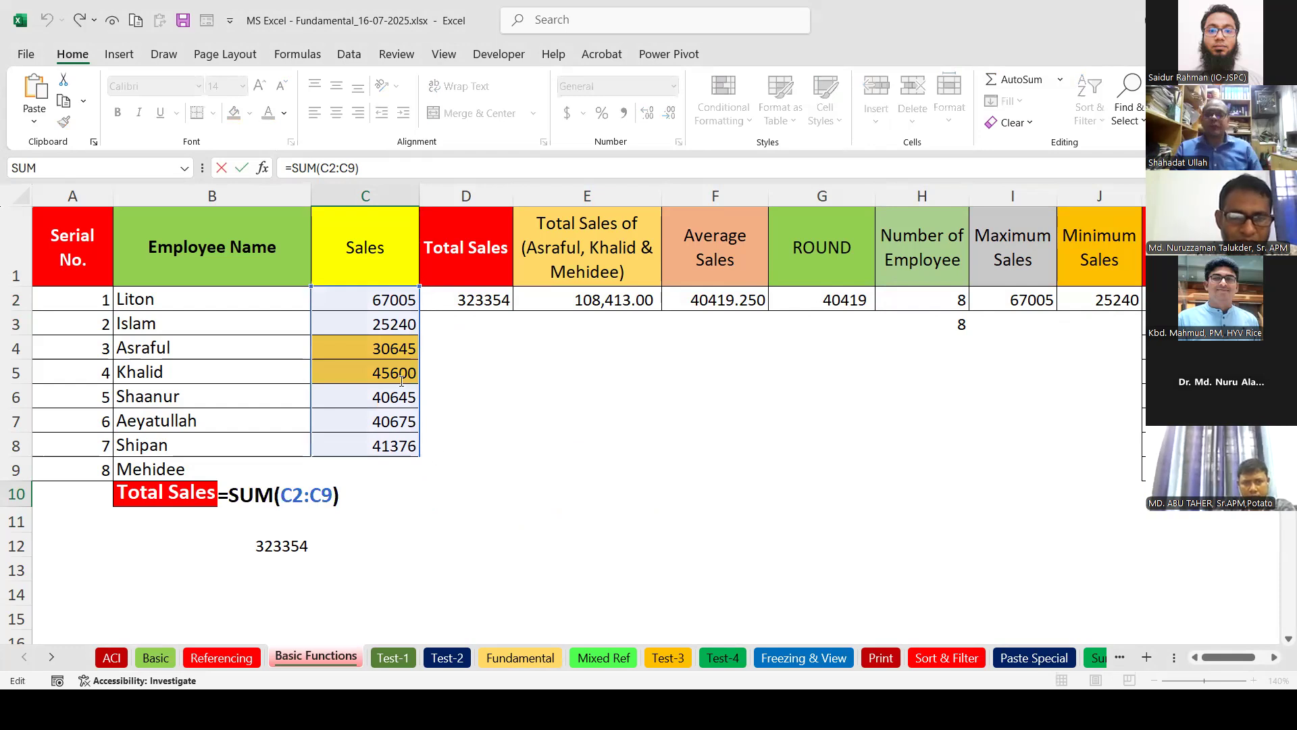
{"action": "key", "text": "Return"}
{"action": "left_click", "coordinate": [585, 303]}
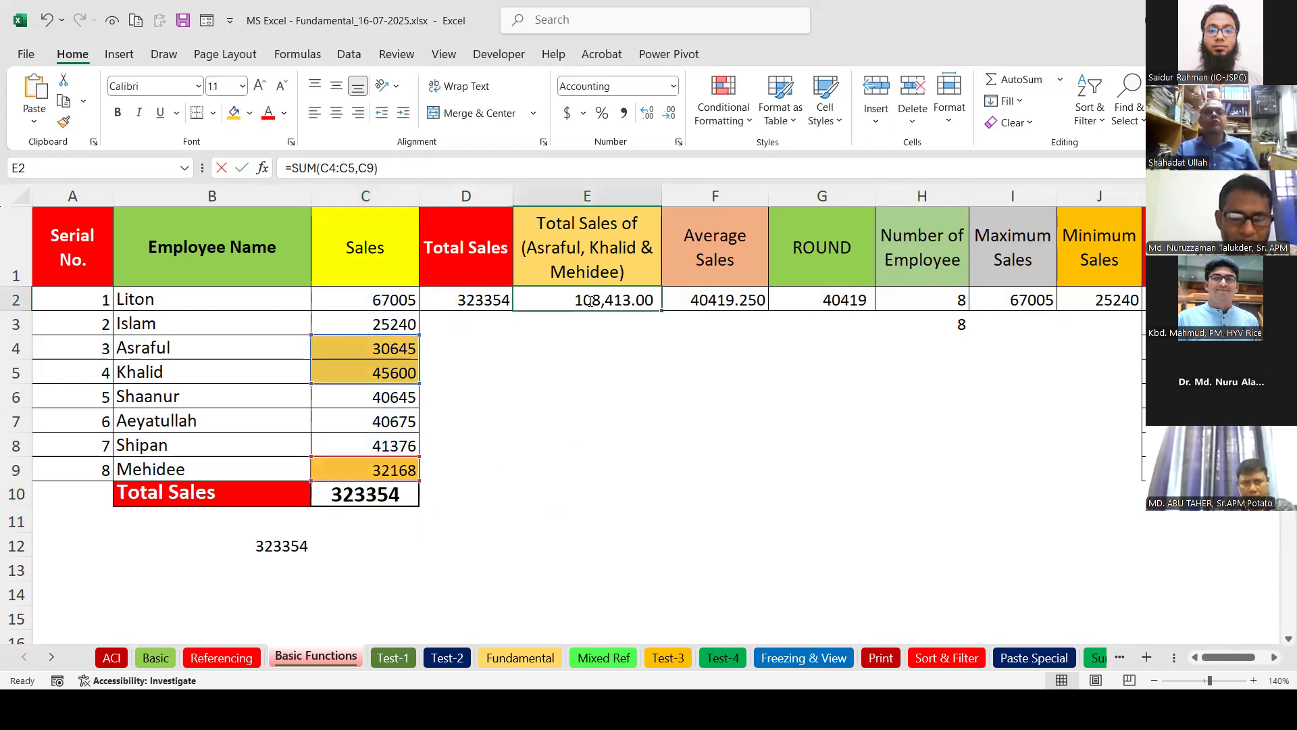
{"action": "double_click", "coordinate": [585, 303]}
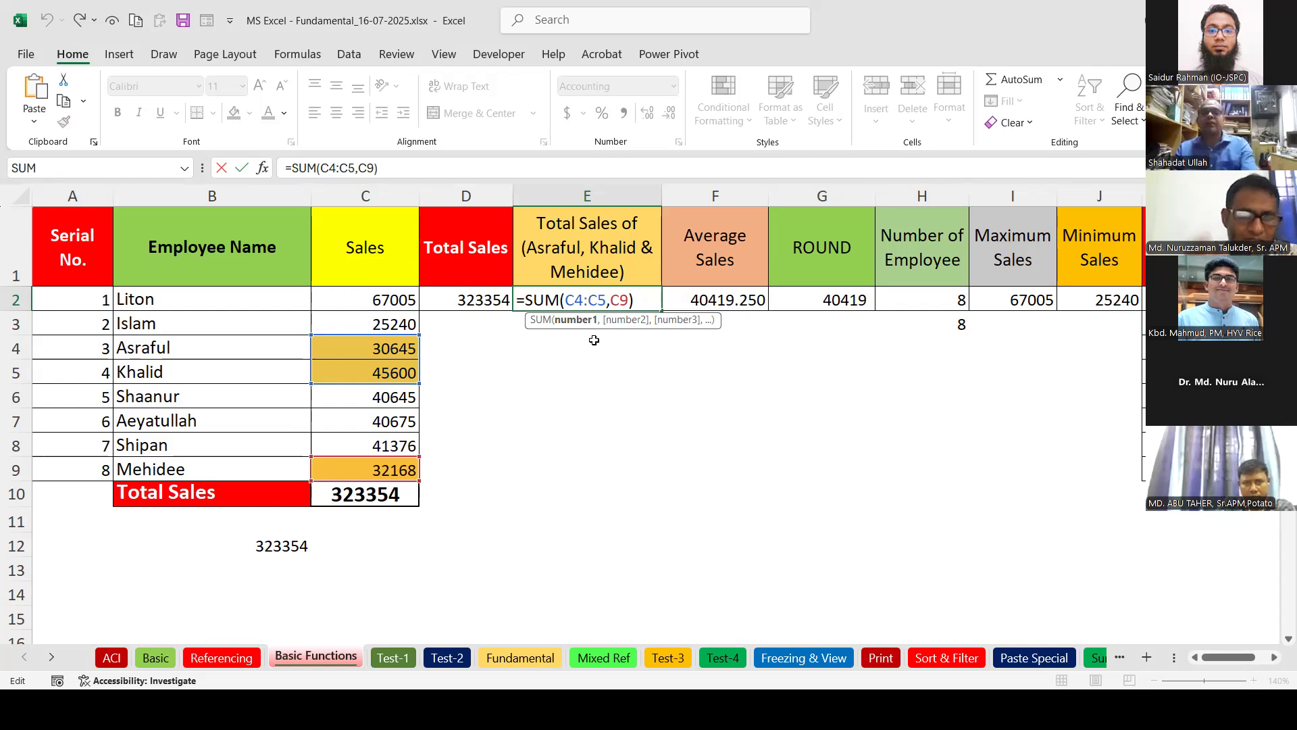
{"action": "left_click", "coordinate": [496, 292]}
{"action": "double_click", "coordinate": [496, 293]}
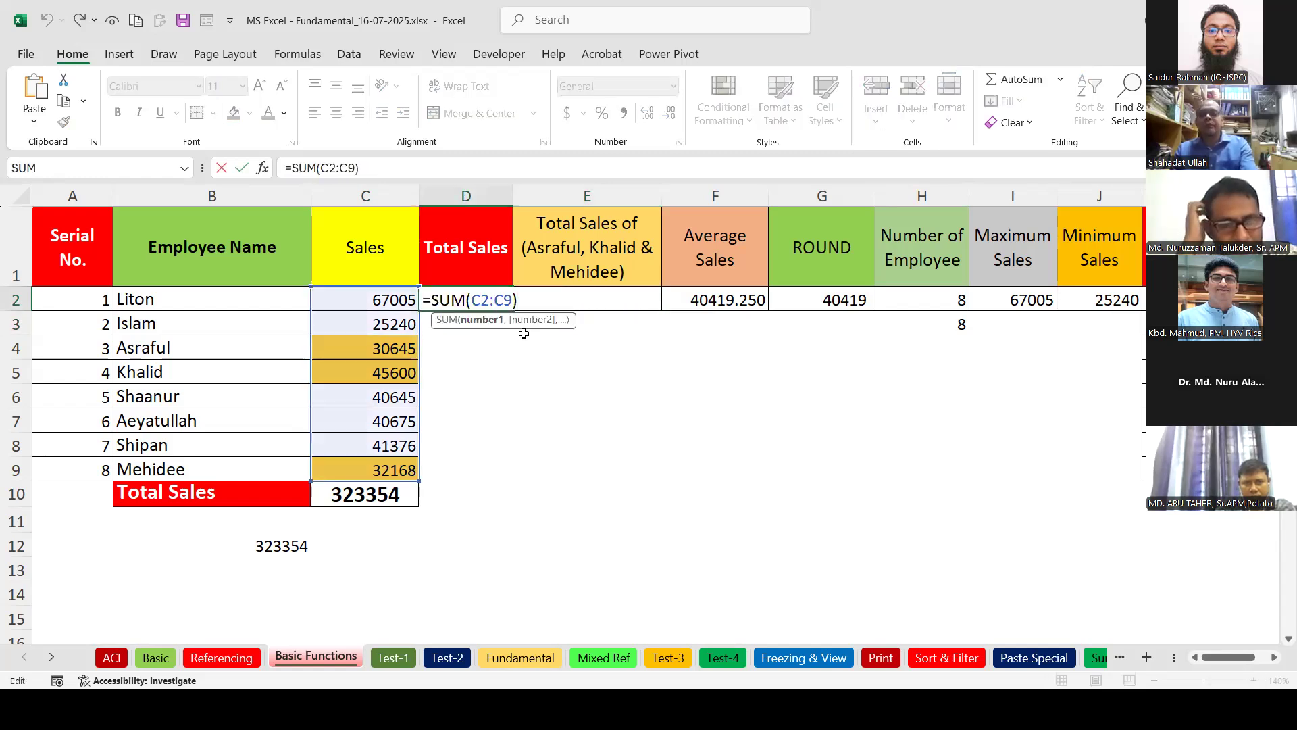
{"action": "key", "text": "Return"}
{"action": "left_click", "coordinate": [706, 302]}
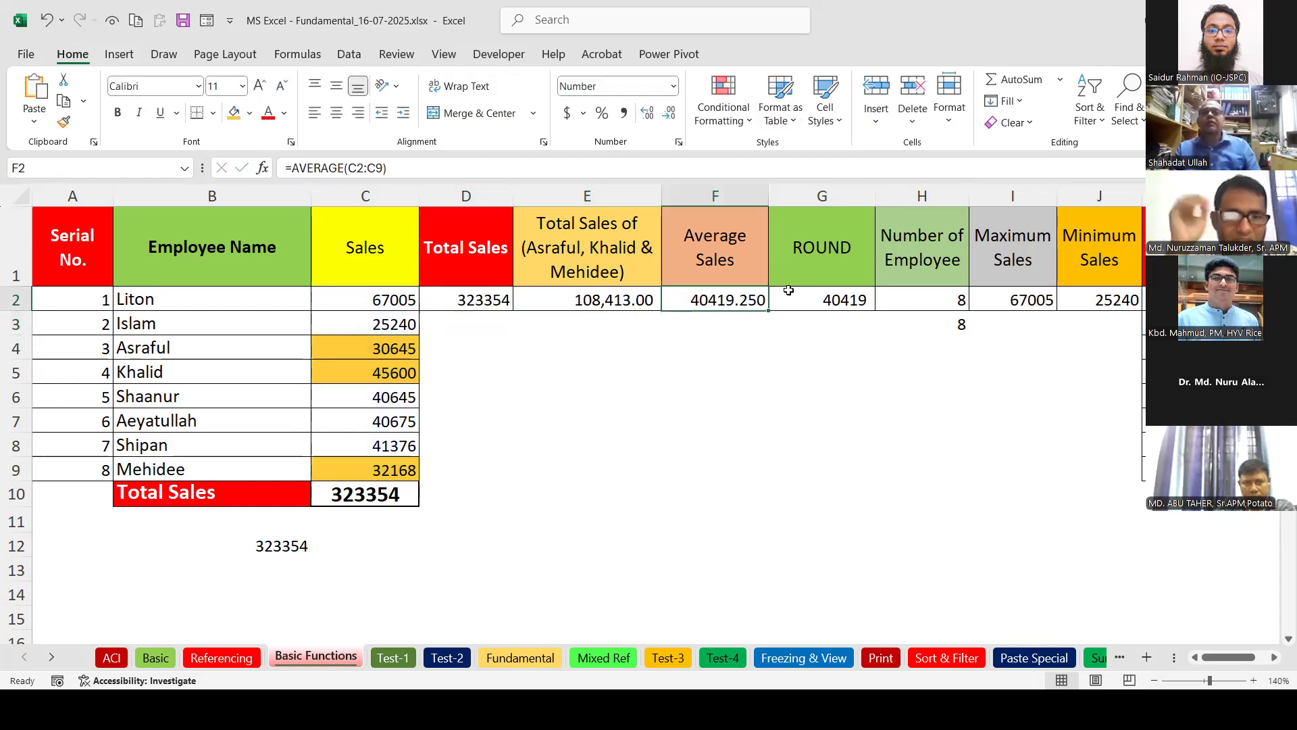
{"action": "left_click", "coordinate": [1062, 82]}
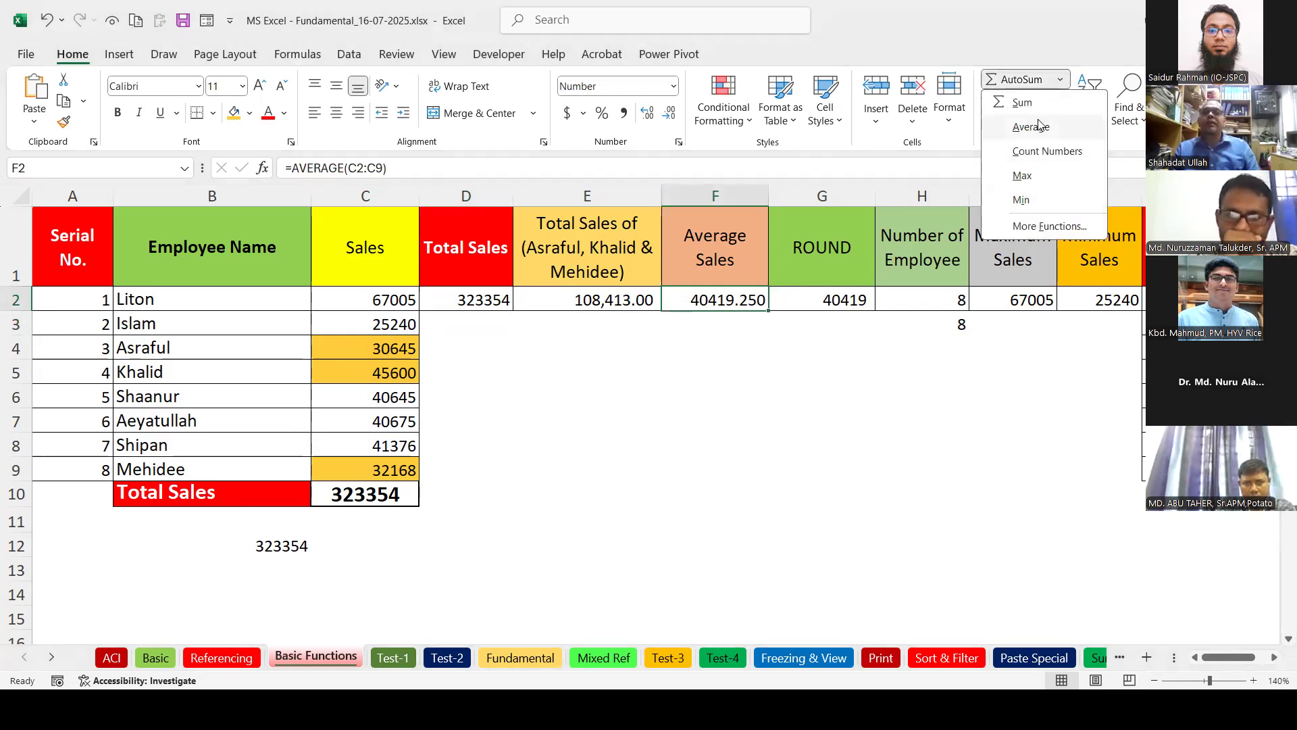
{"action": "left_click", "coordinate": [746, 449]}
{"action": "double_click", "coordinate": [724, 298]}
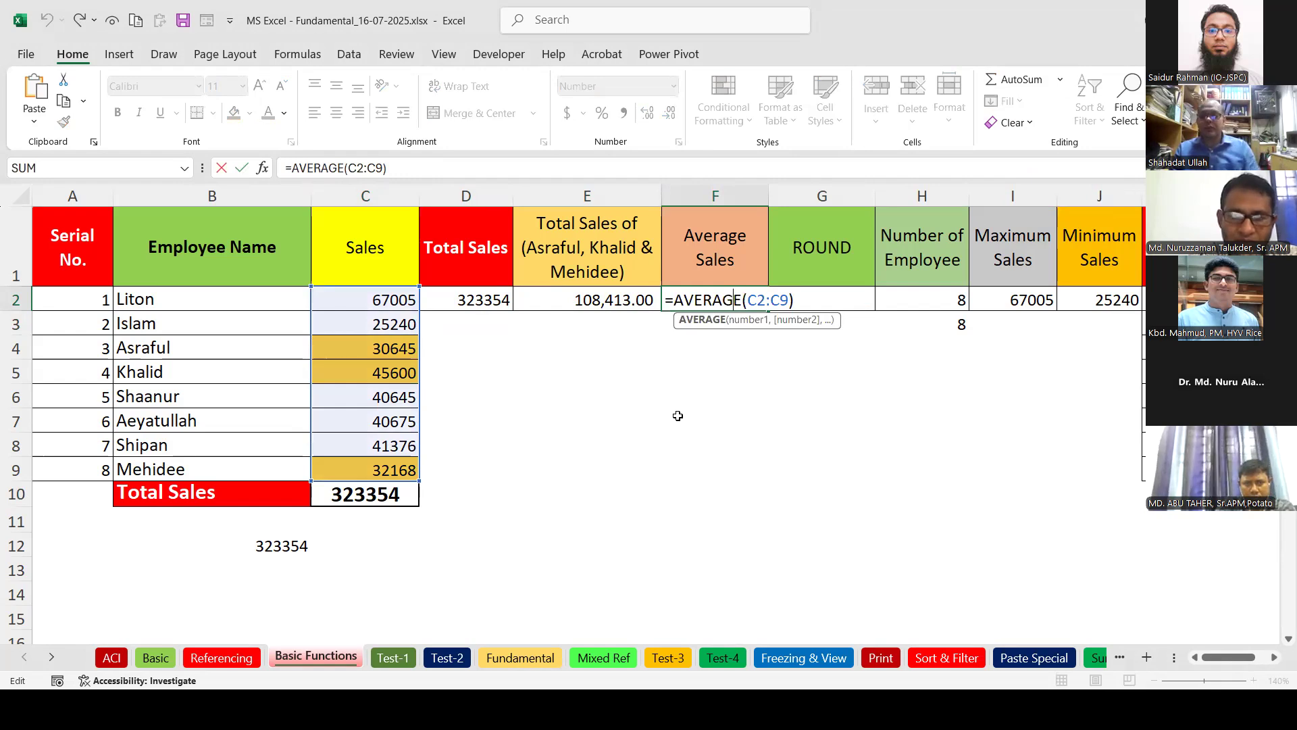
{"action": "key", "text": "Return"}
{"action": "left_click", "coordinate": [847, 298]}
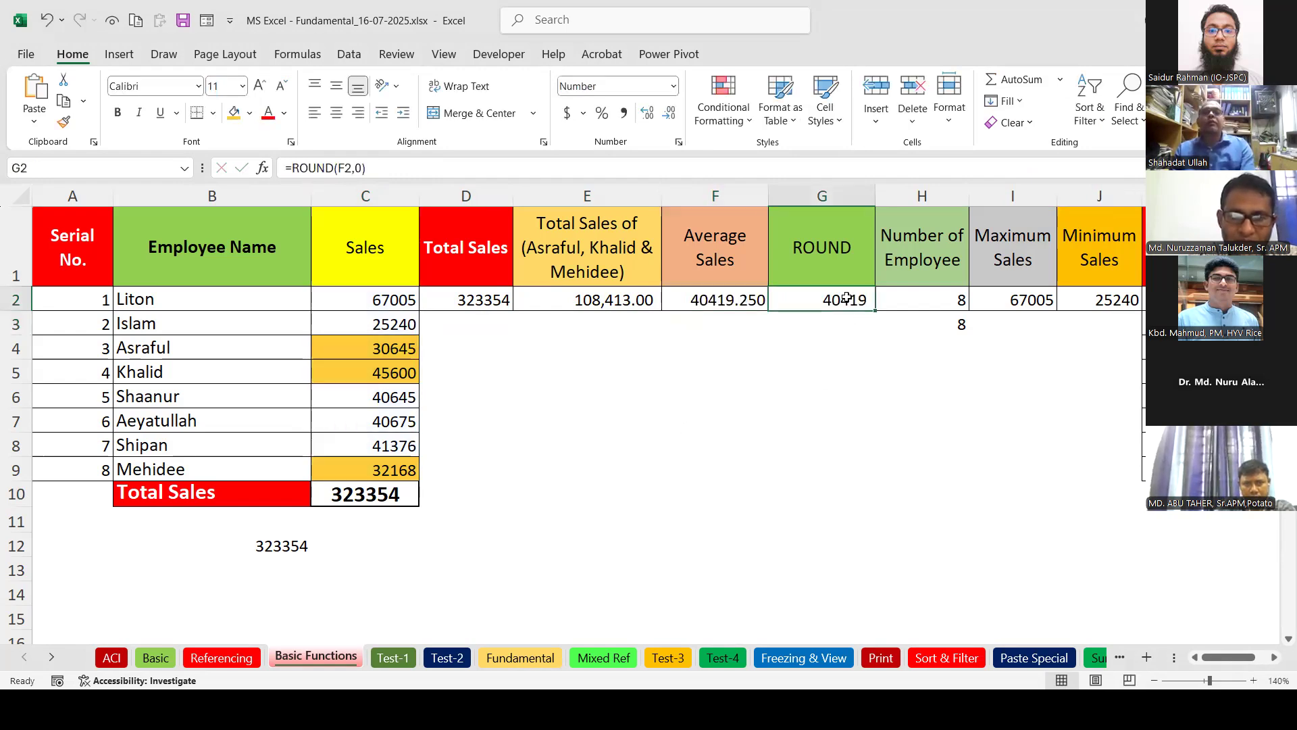
{"action": "double_click", "coordinate": [810, 299]}
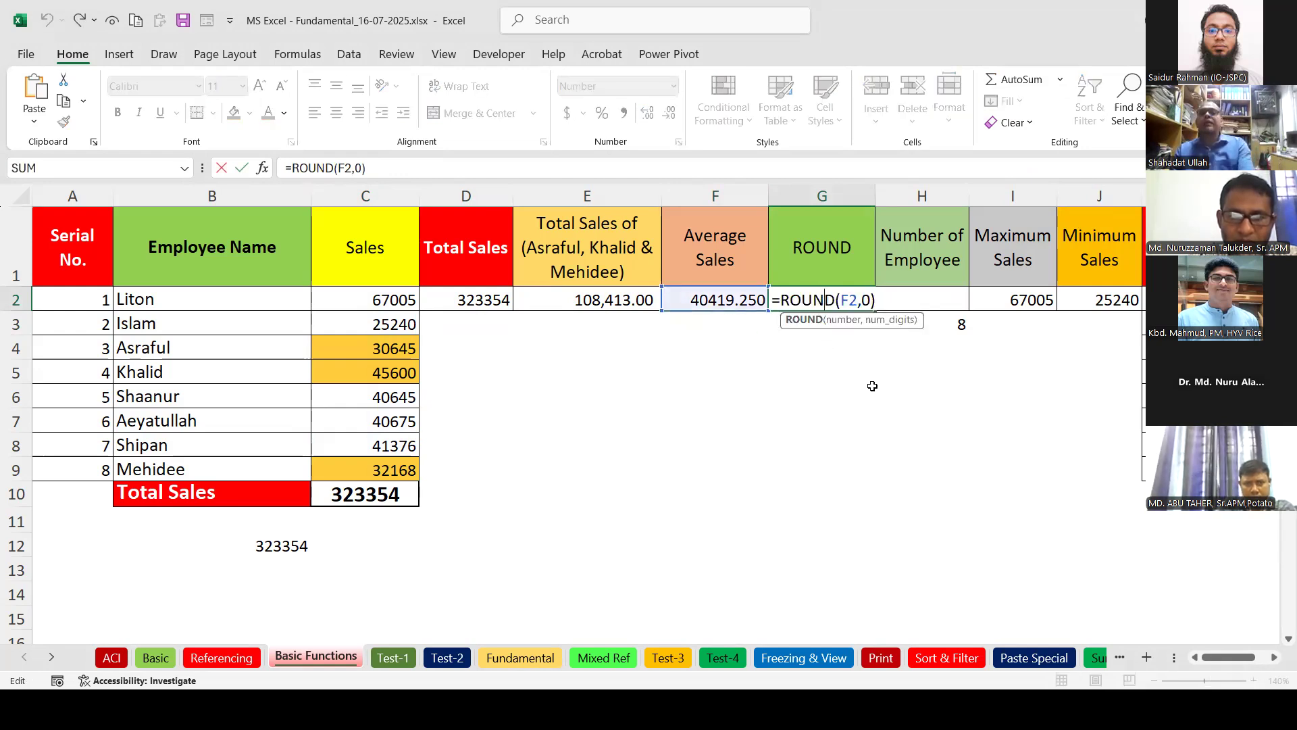
{"action": "key", "text": "Return"}
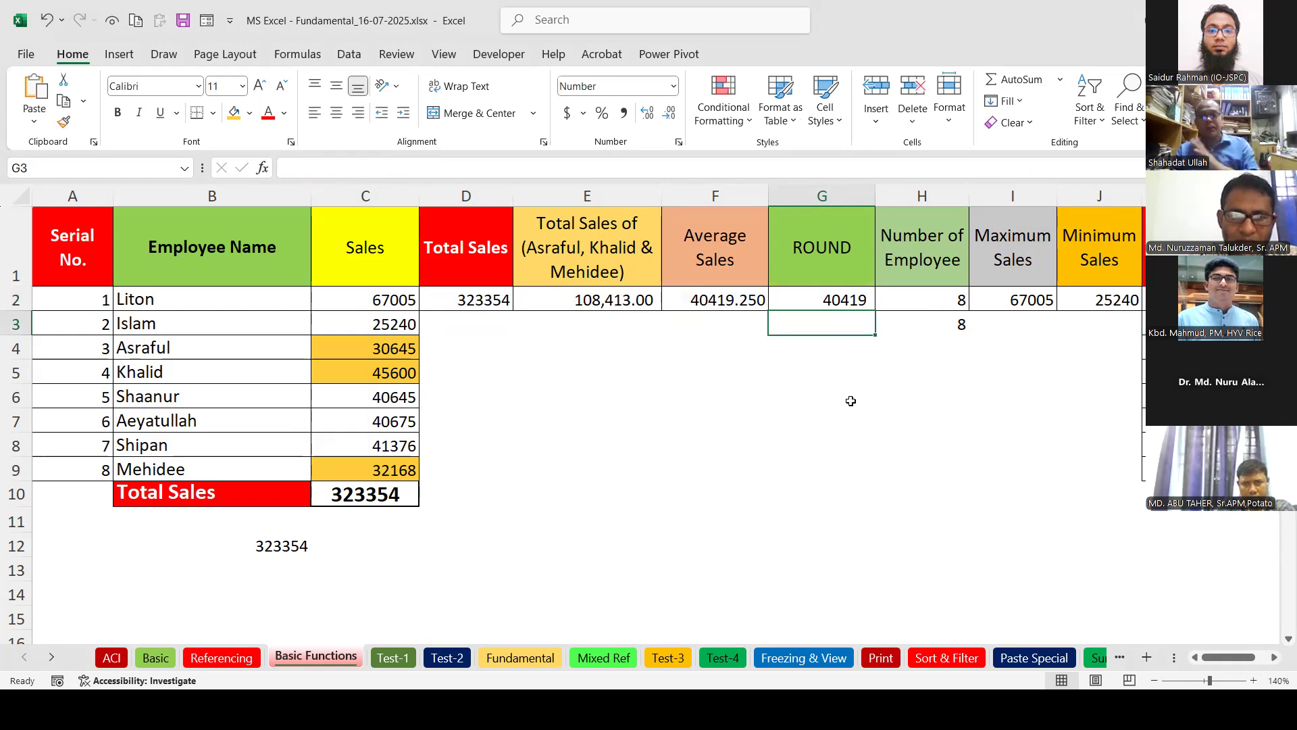
{"action": "left_click", "coordinate": [925, 298]}
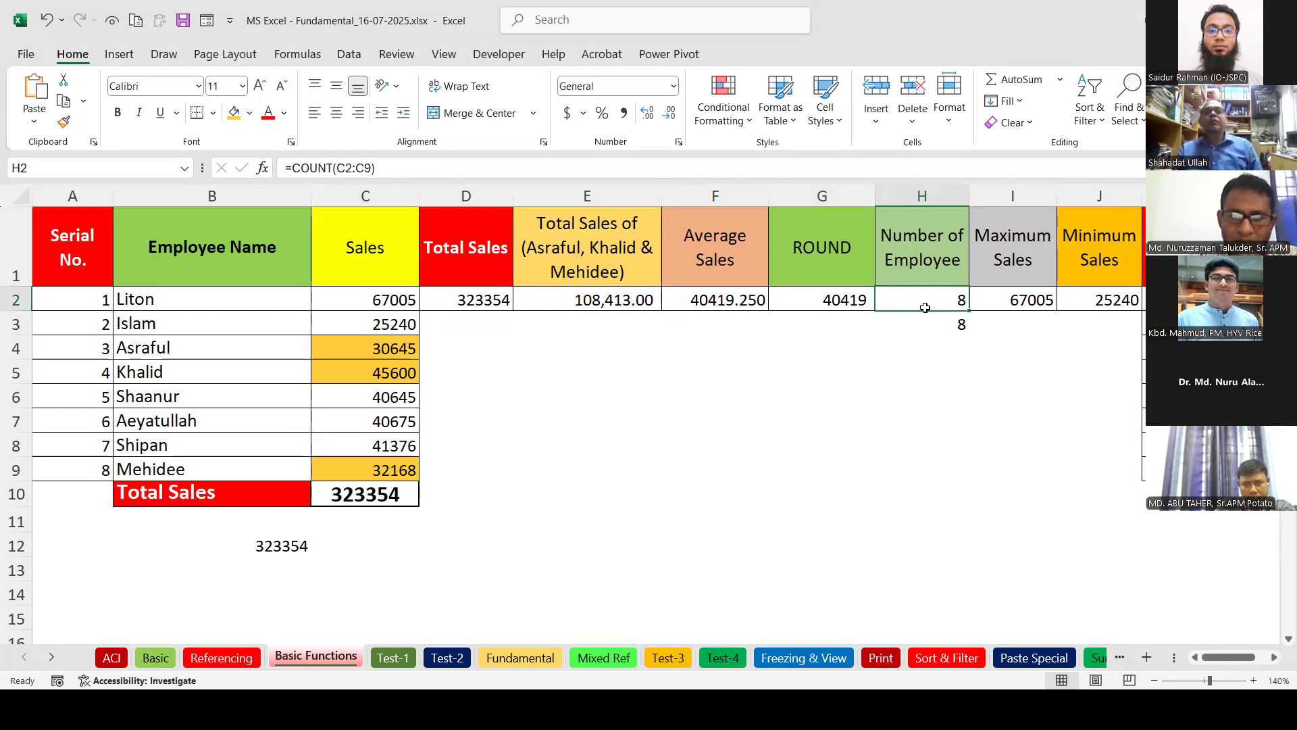
{"action": "double_click", "coordinate": [926, 300]}
{"action": "key", "text": "Return"}
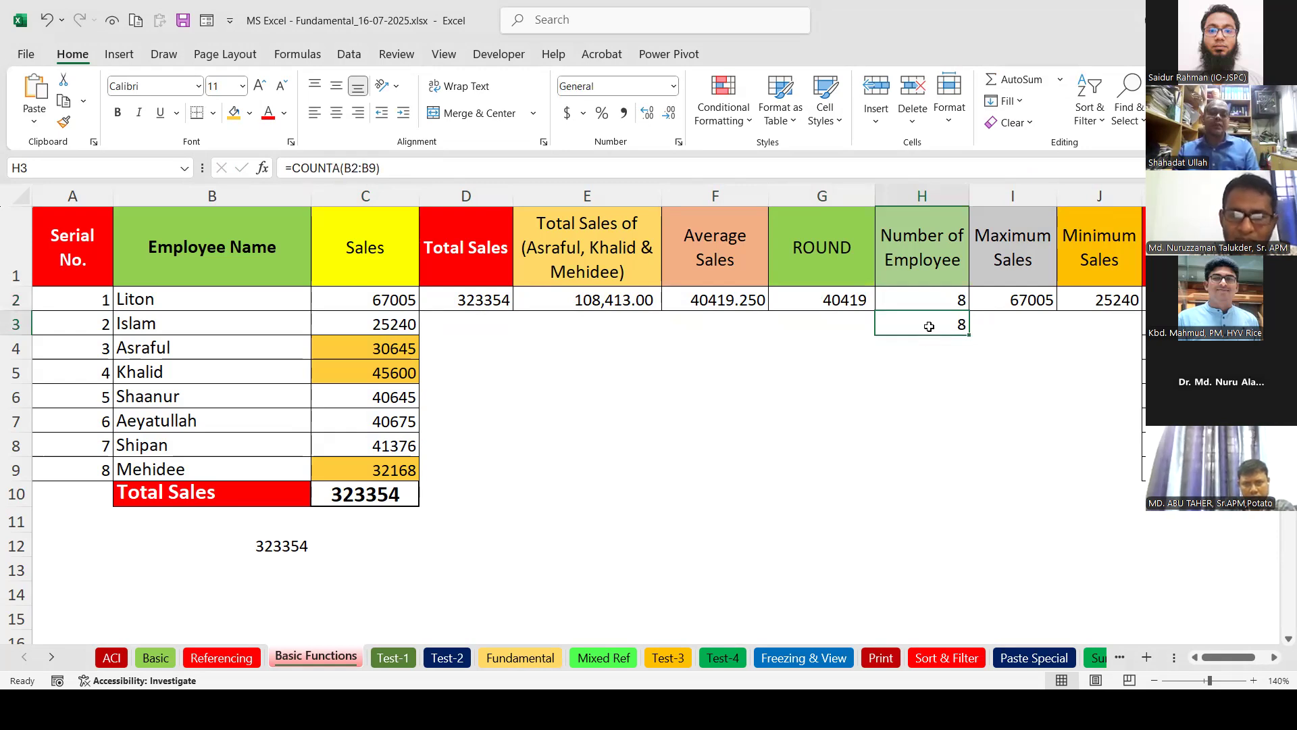
{"action": "double_click", "coordinate": [930, 323]}
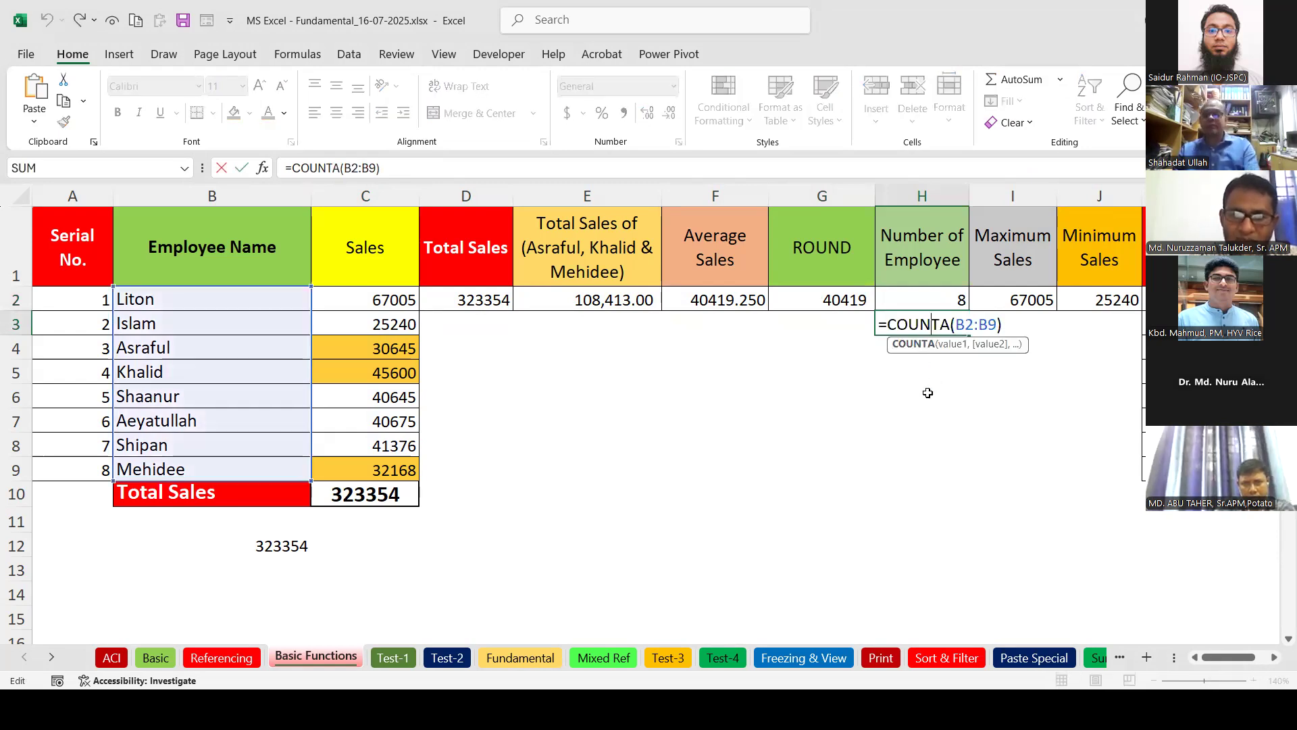
{"action": "key", "text": "Return"}
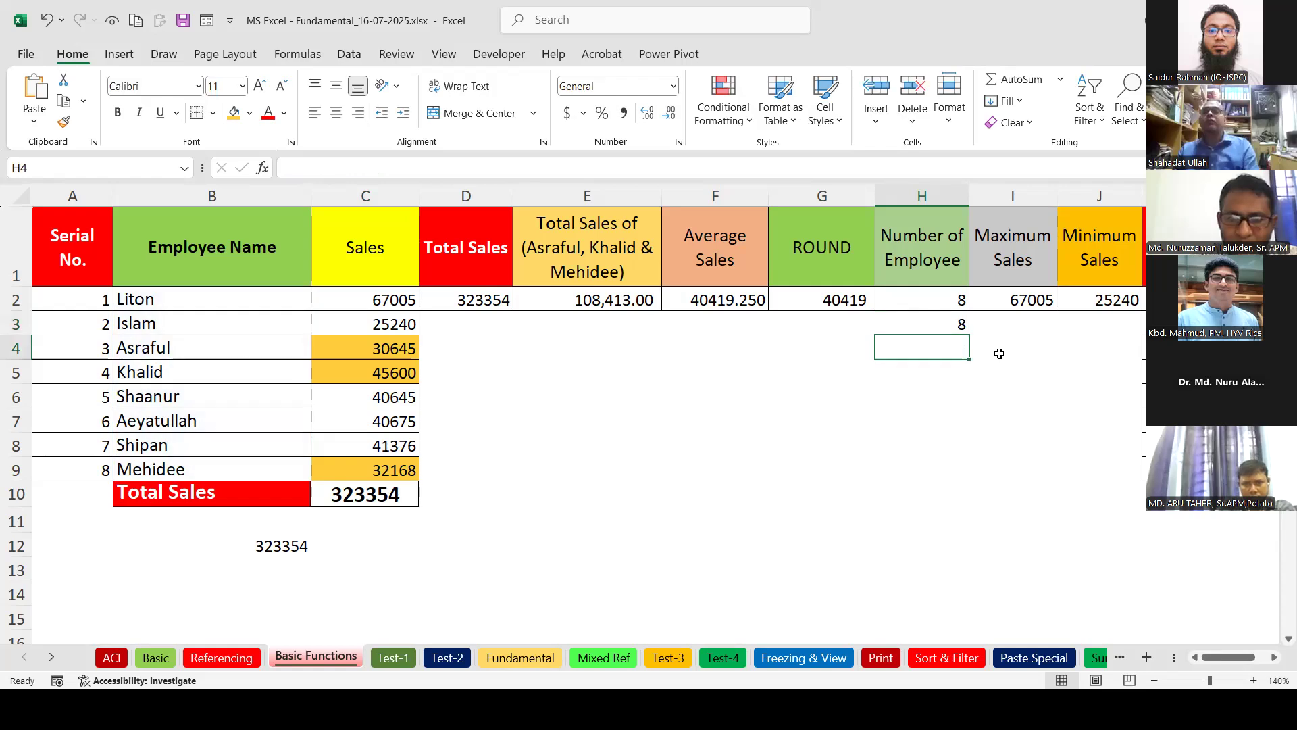
{"action": "left_click", "coordinate": [1017, 300]}
{"action": "double_click", "coordinate": [1018, 302]}
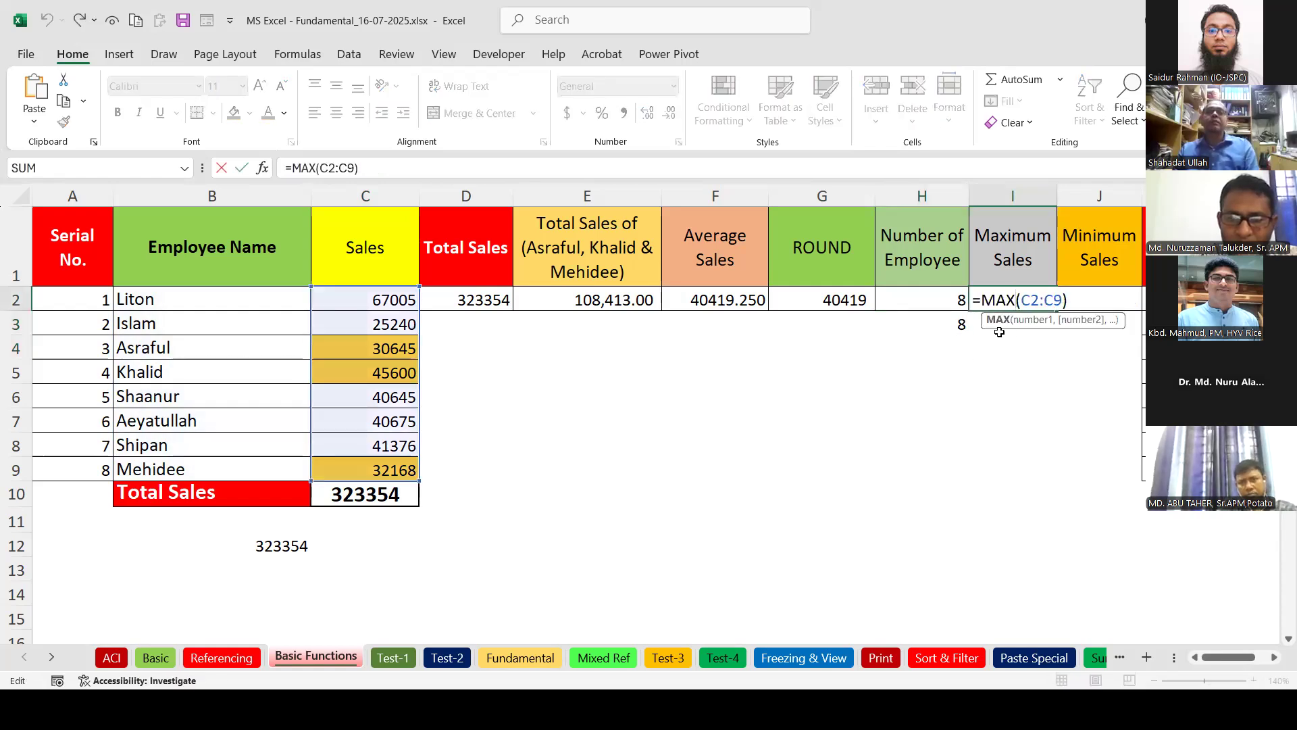
{"action": "key", "text": "Return"}
{"action": "left_click", "coordinate": [1082, 297]}
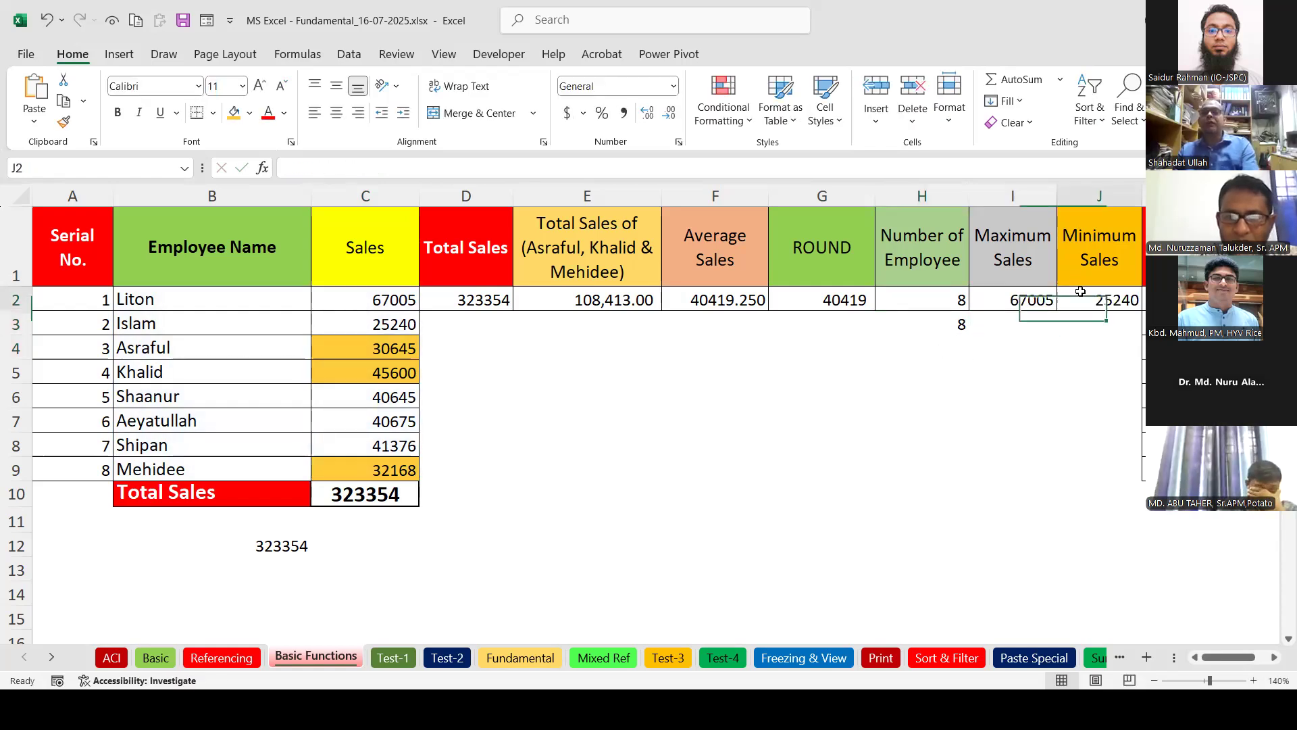
{"action": "double_click", "coordinate": [1083, 297]}
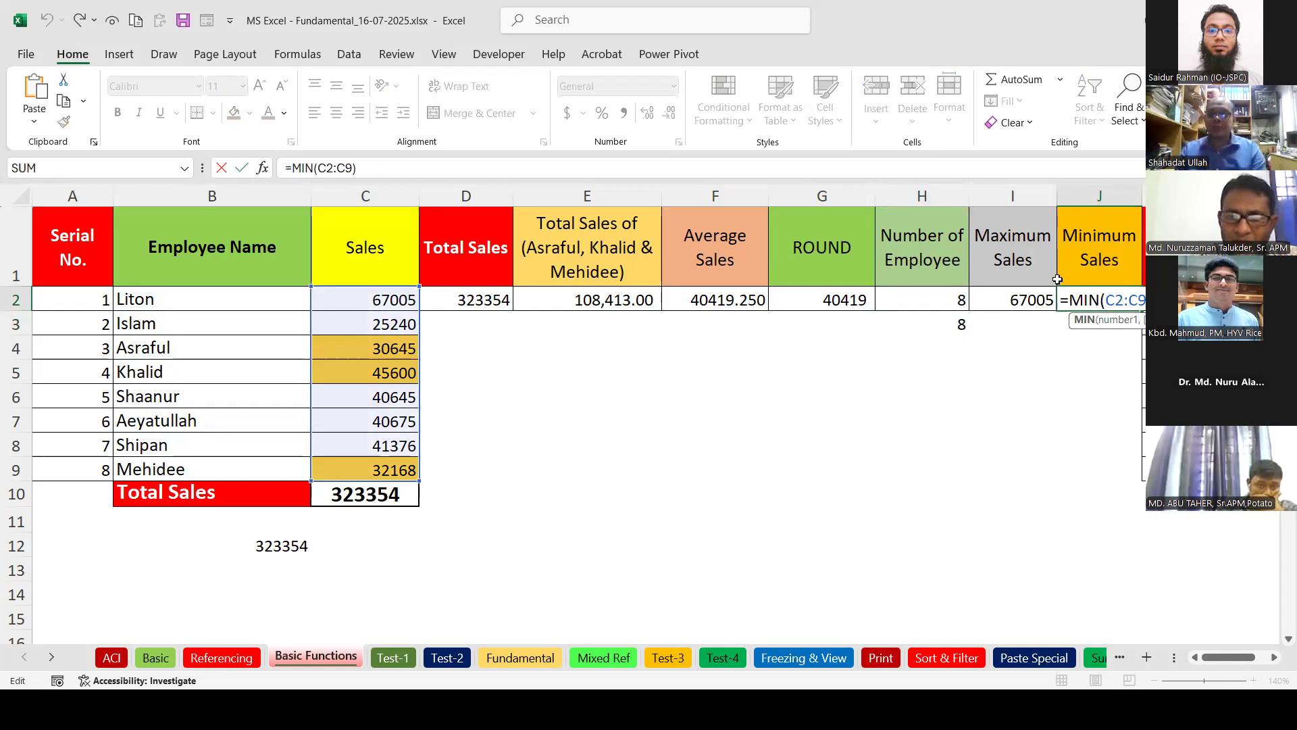
{"action": "key", "text": "Return"}
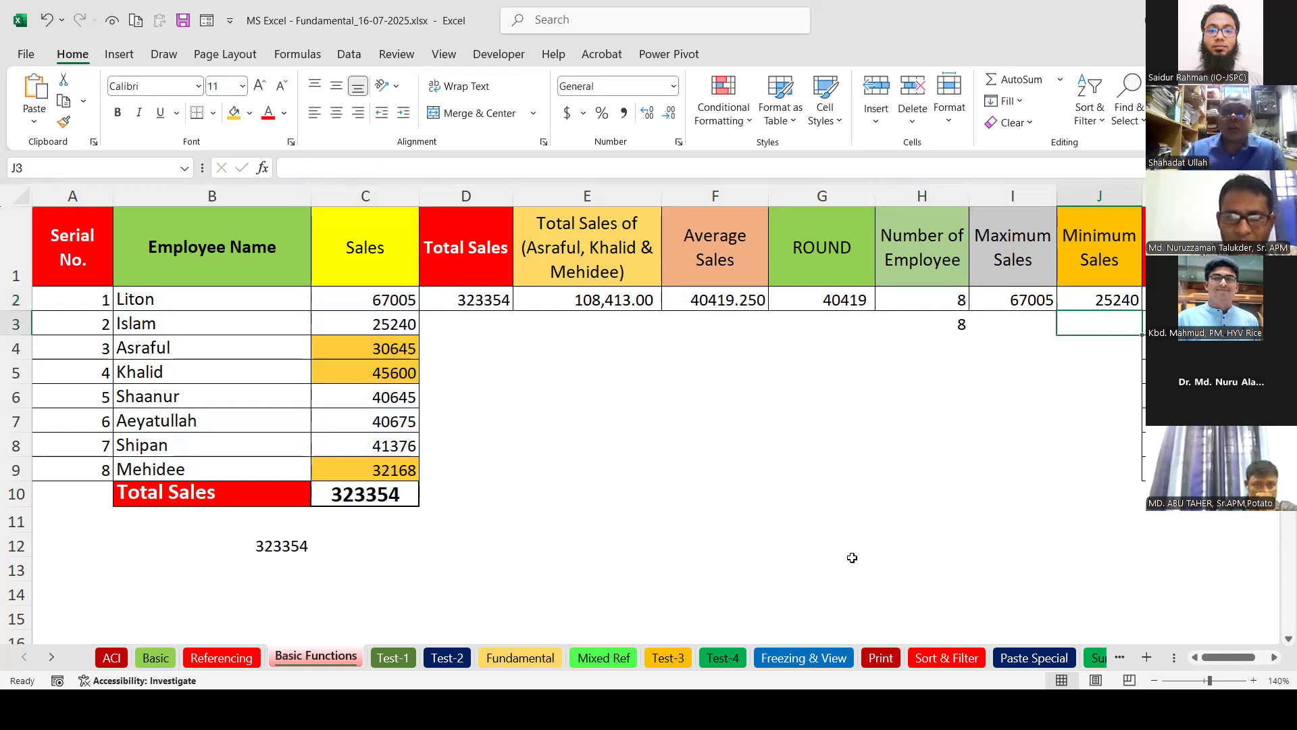
Begin a RANK.EQ formula in K2, choosing it over the older RANK function.
{"action": "left_click", "coordinate": [1274, 657]}
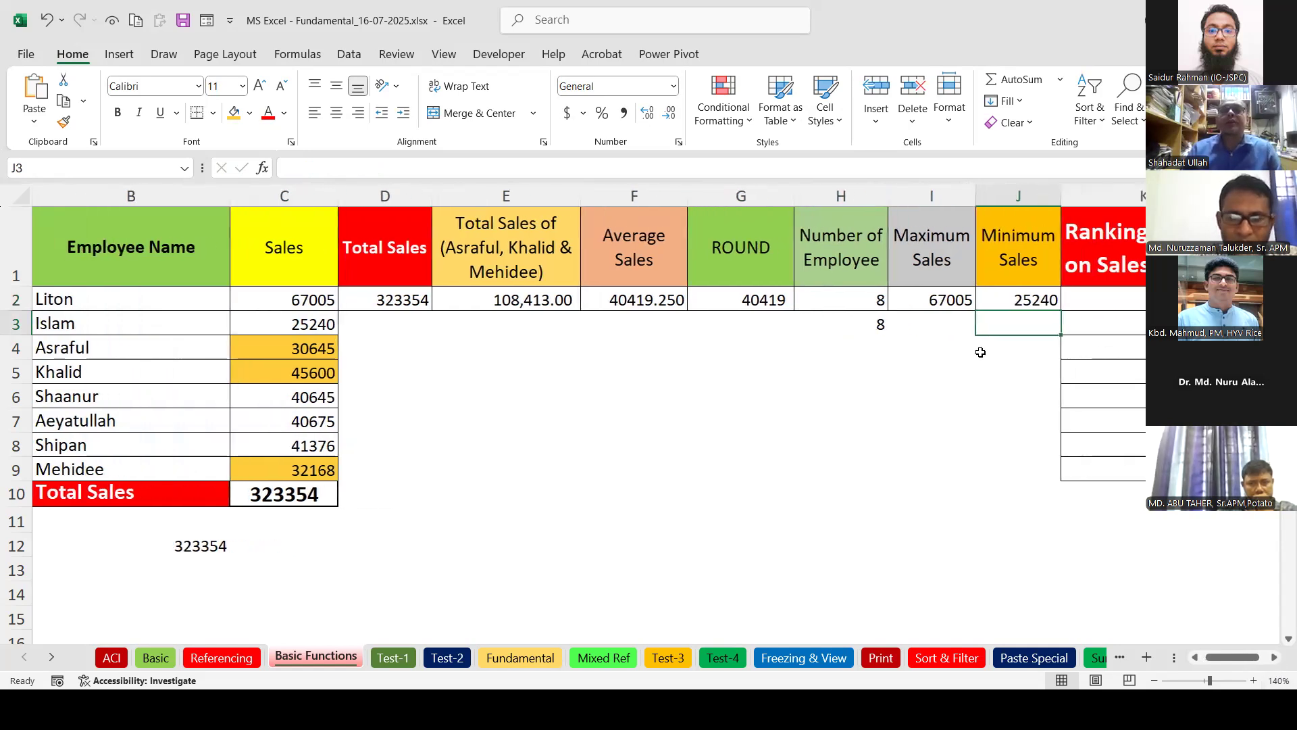
{"action": "left_click", "coordinate": [1101, 305]}
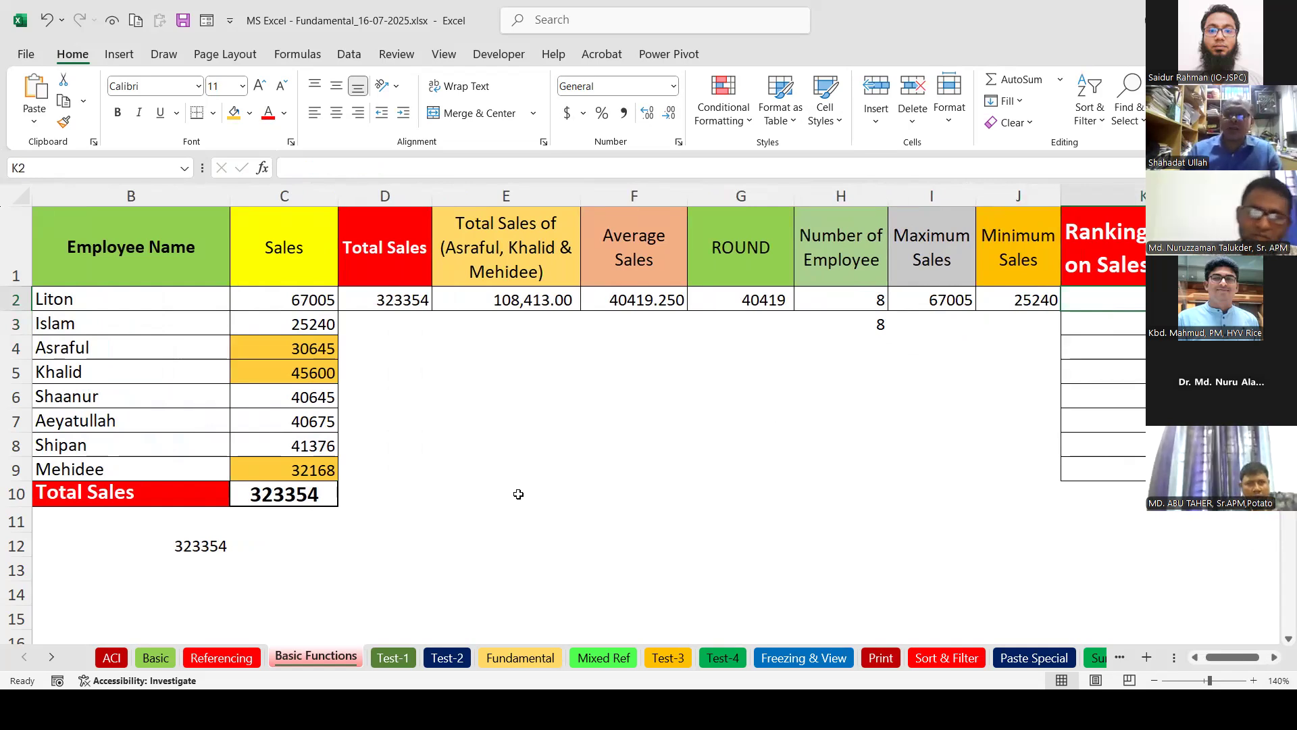
{"action": "type", "text": "="}
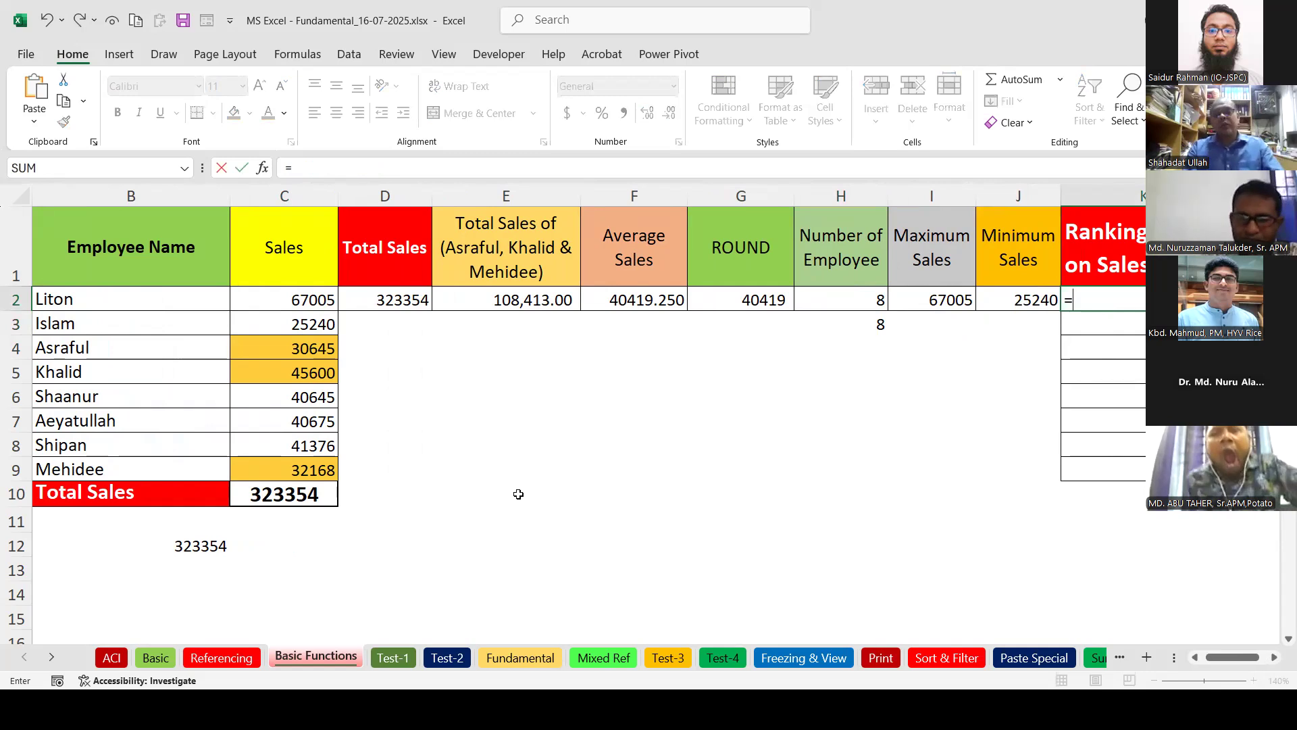
{"action": "type", "text": "RANK"}
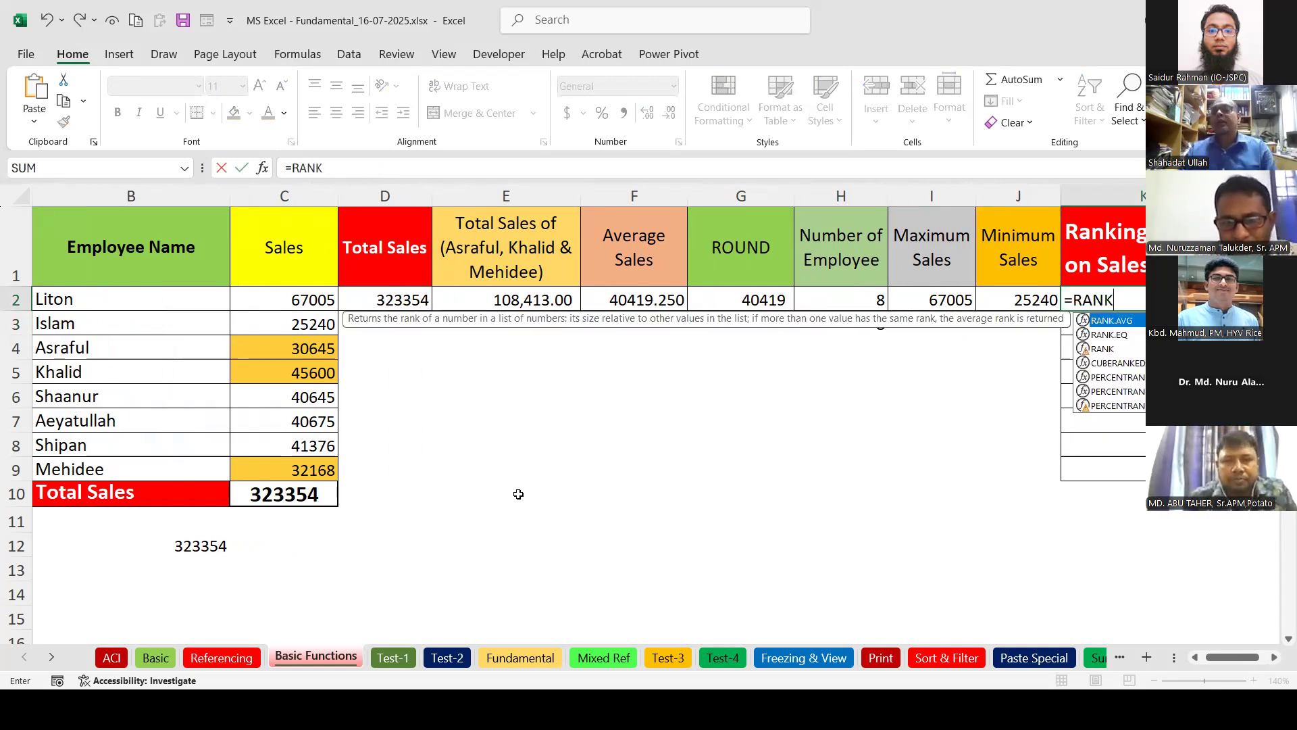
{"action": "left_click", "coordinate": [1098, 349]}
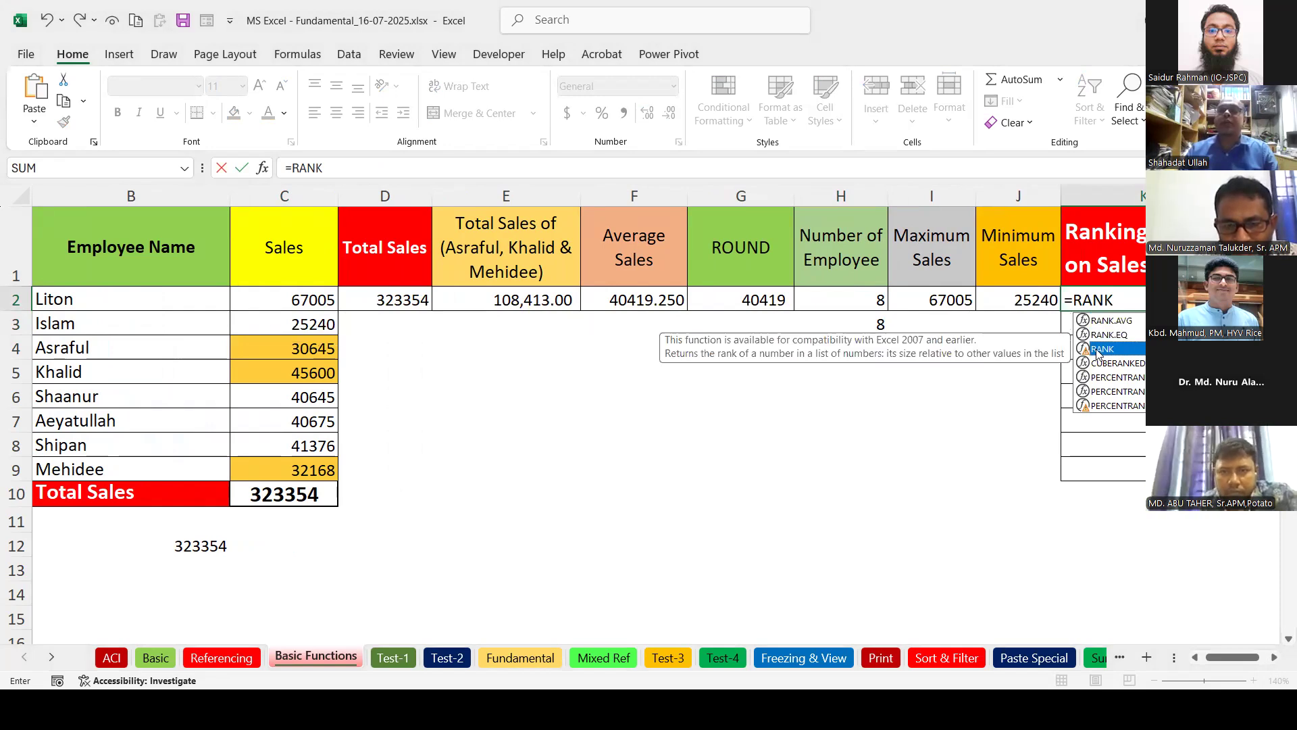
{"action": "left_click", "coordinate": [1110, 336]}
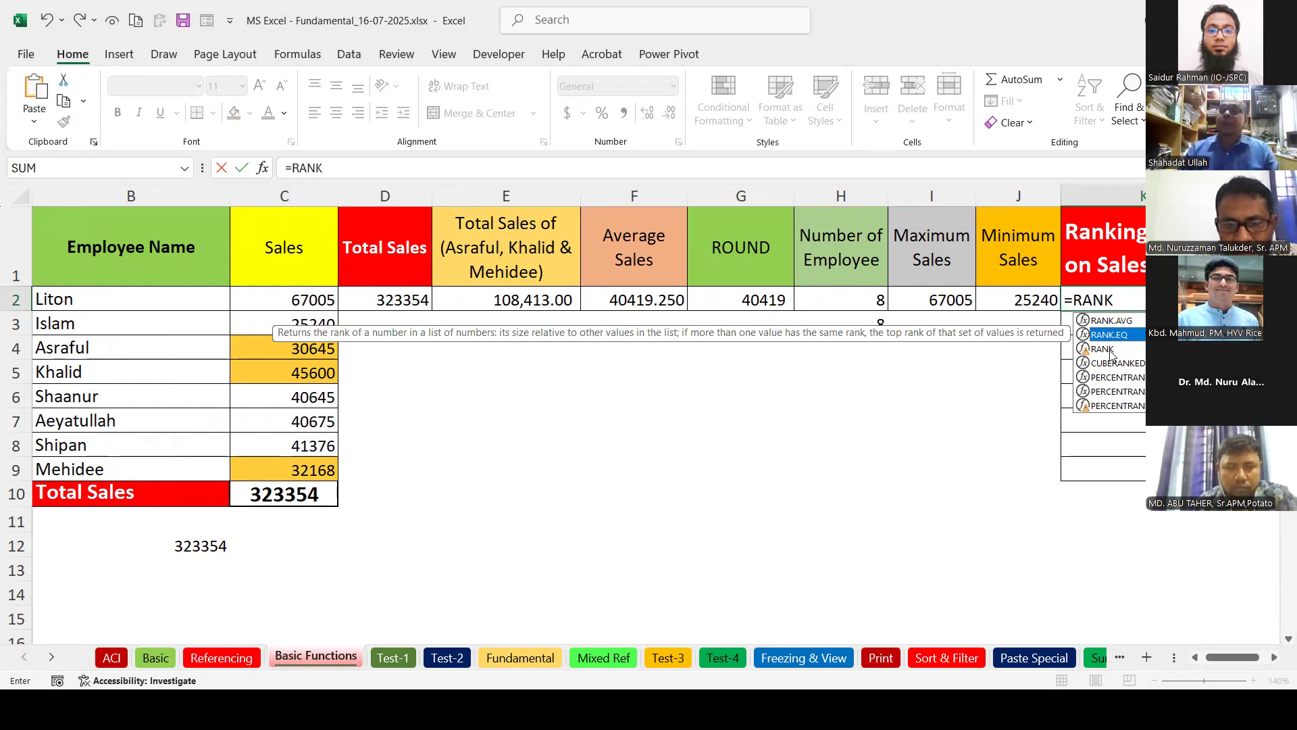
{"action": "double_click", "coordinate": [1116, 333]}
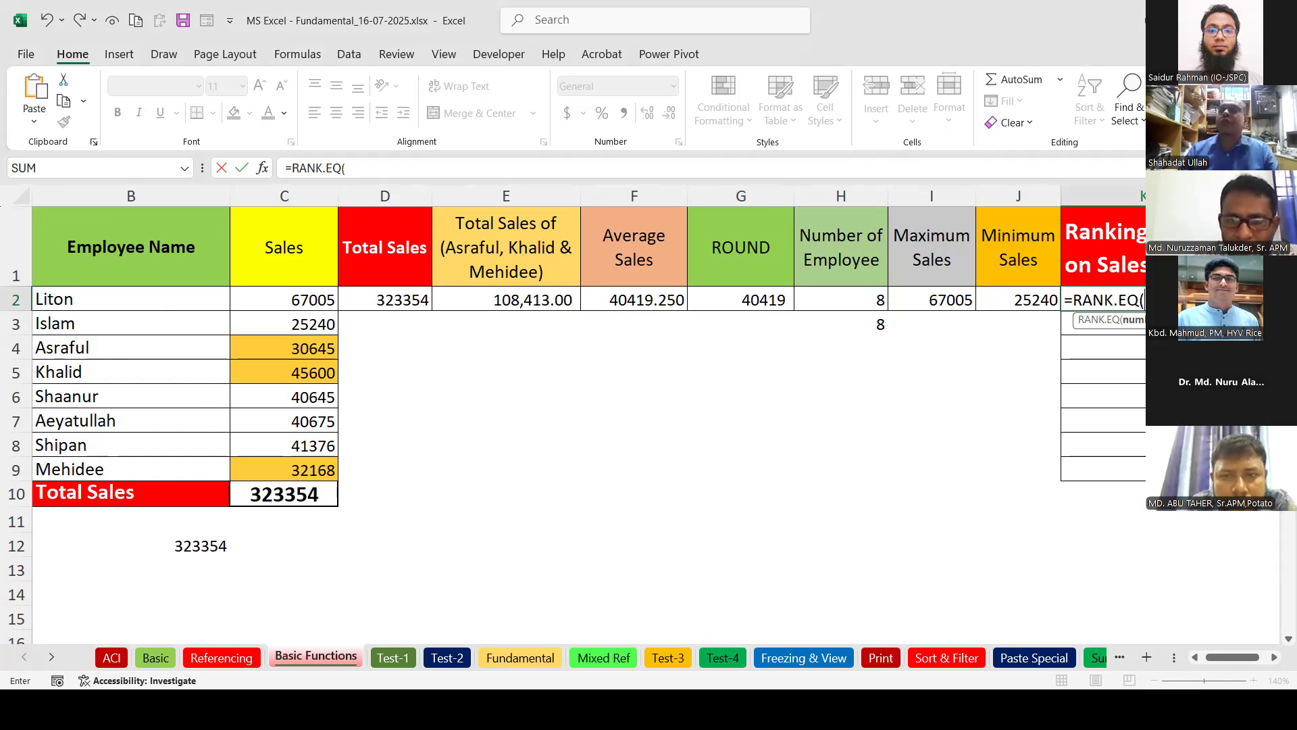
Complete K2 as =RANK.EQ(C2,$C$2:$C$9,0) to rank Liton's sales descending.
{"action": "left_click", "coordinate": [287, 300]}
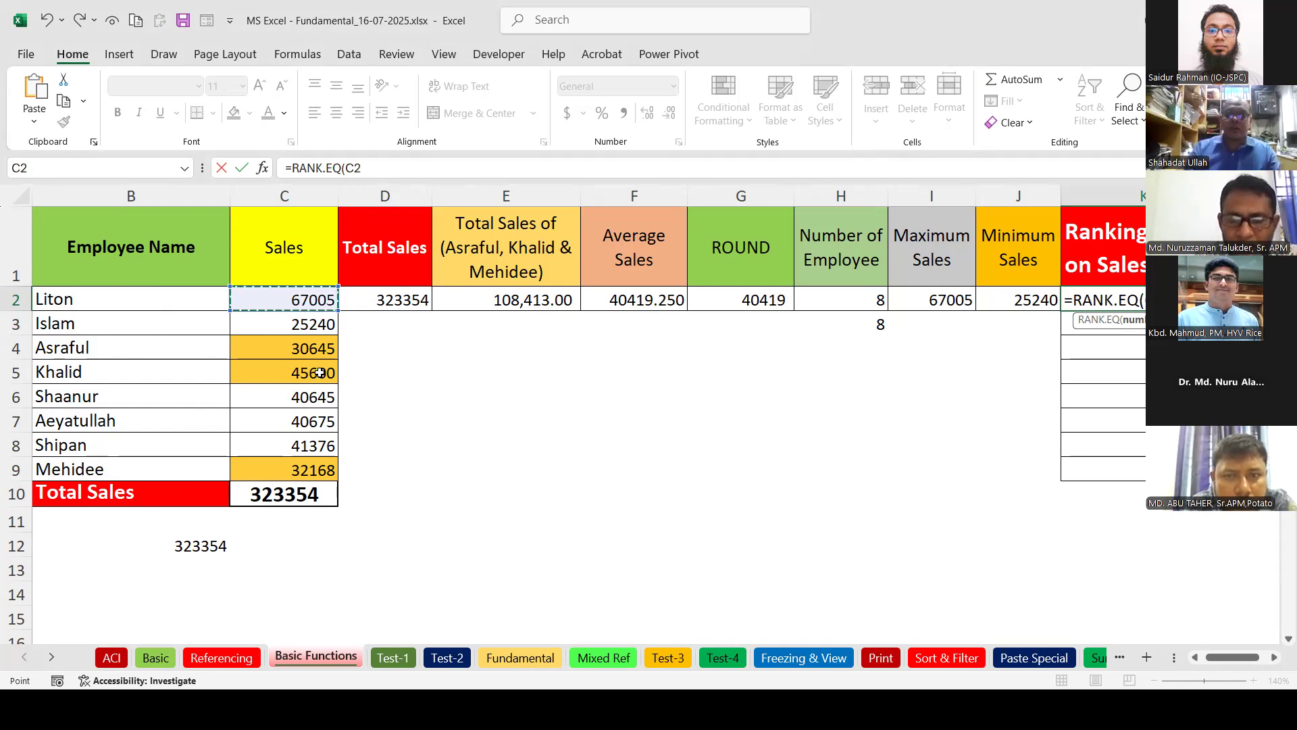
{"action": "type", "text": ","}
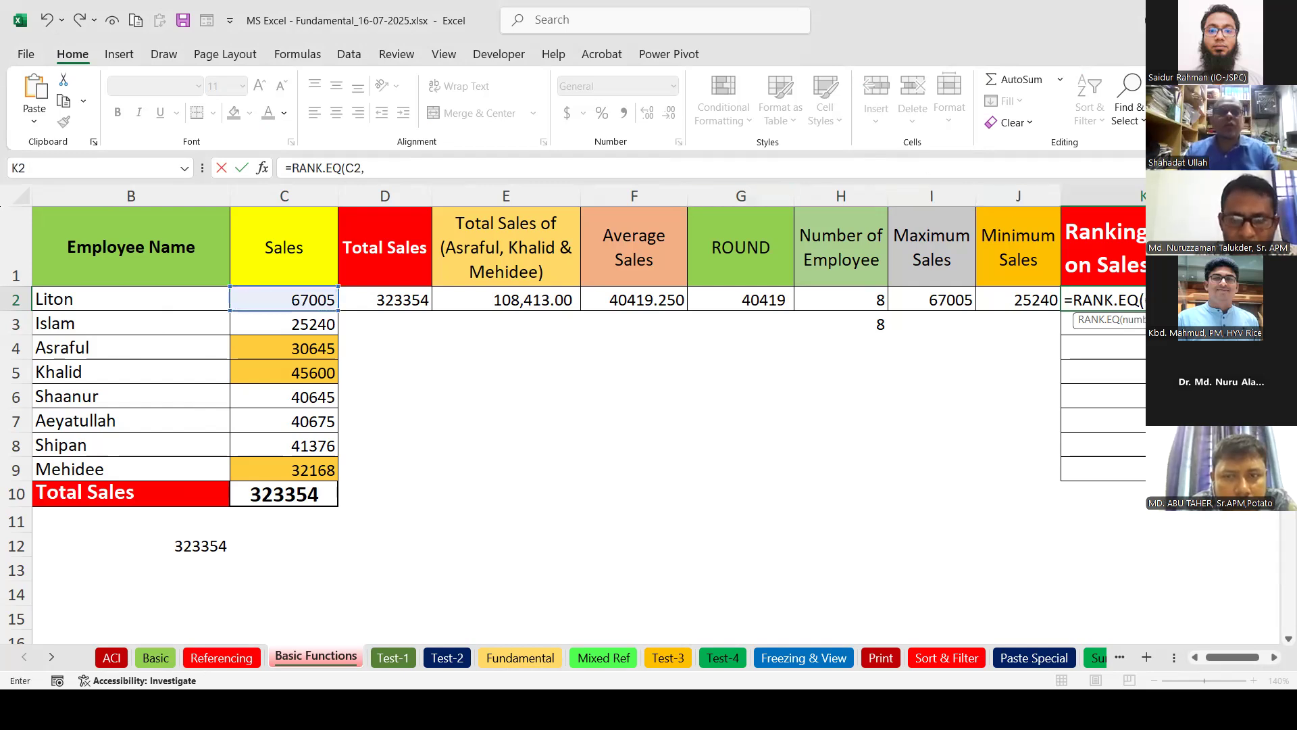
{"action": "left_click_drag", "start_coordinate": [281, 296], "coordinate": [293, 472]}
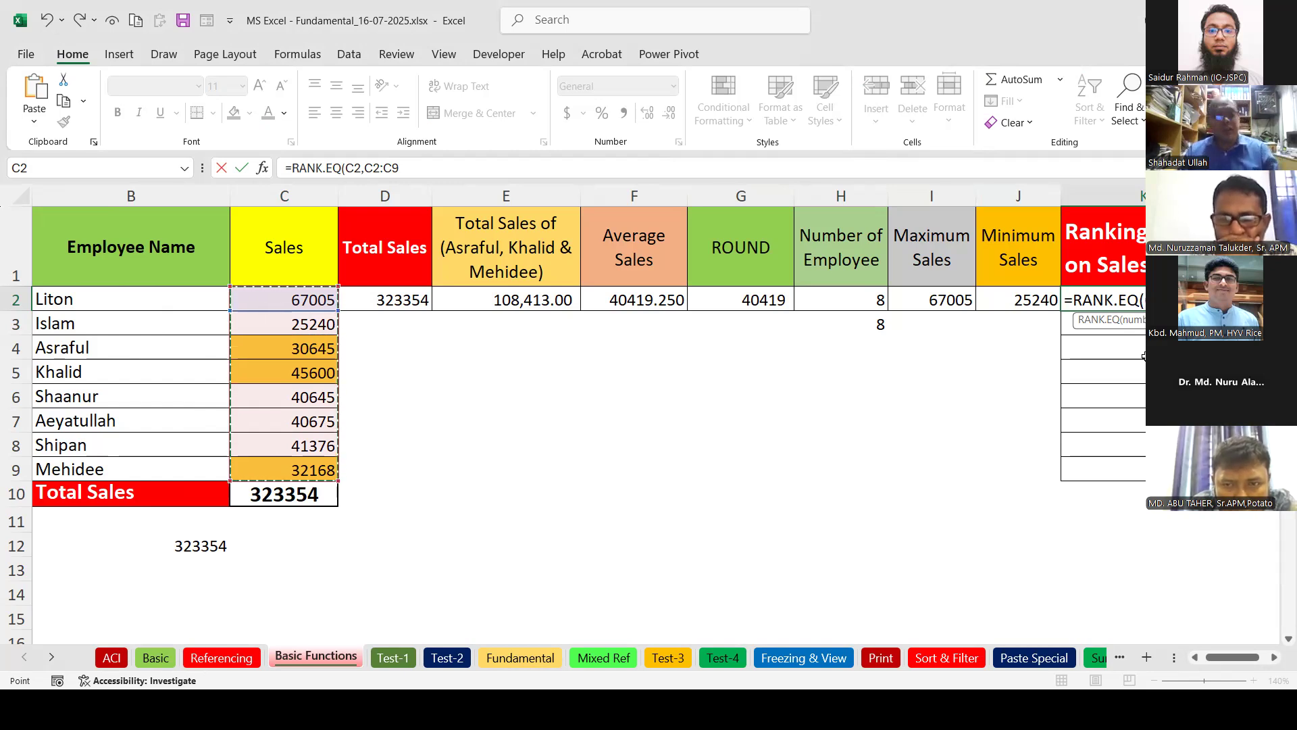
{"action": "key", "text": "F4"}
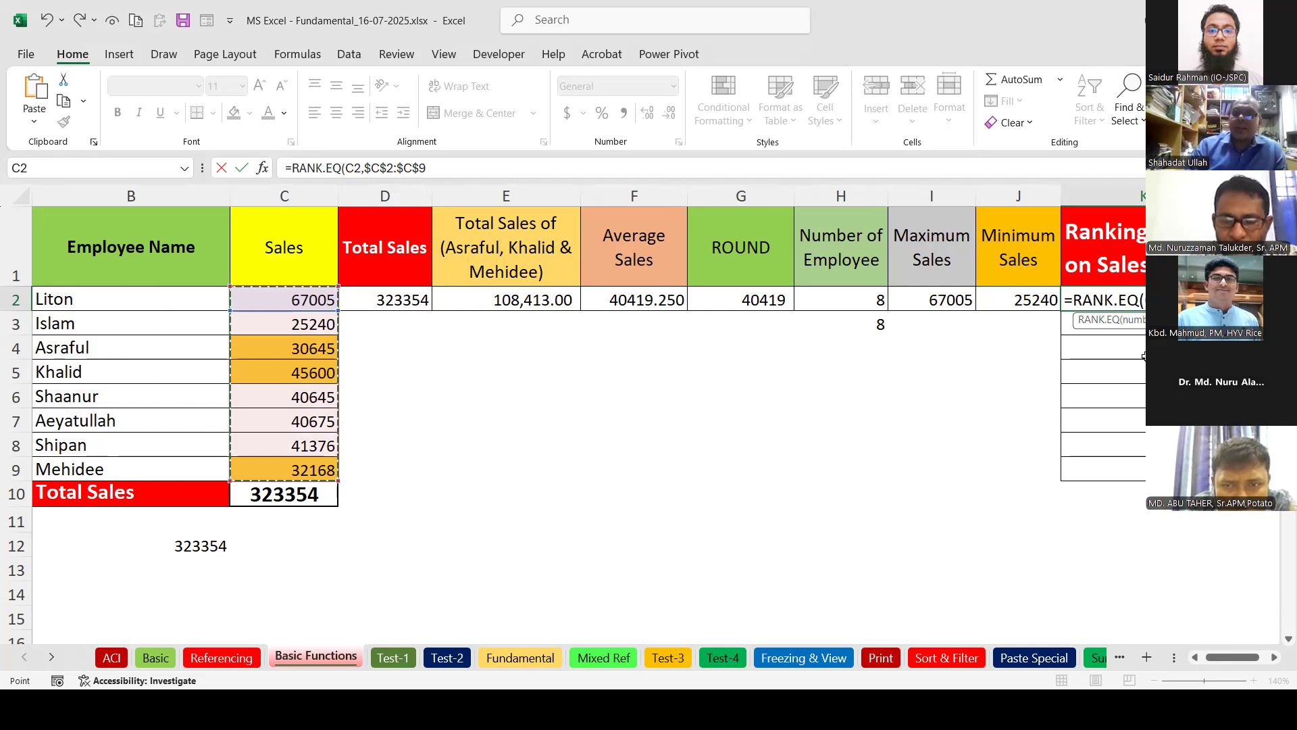
{"action": "type", "text": ","}
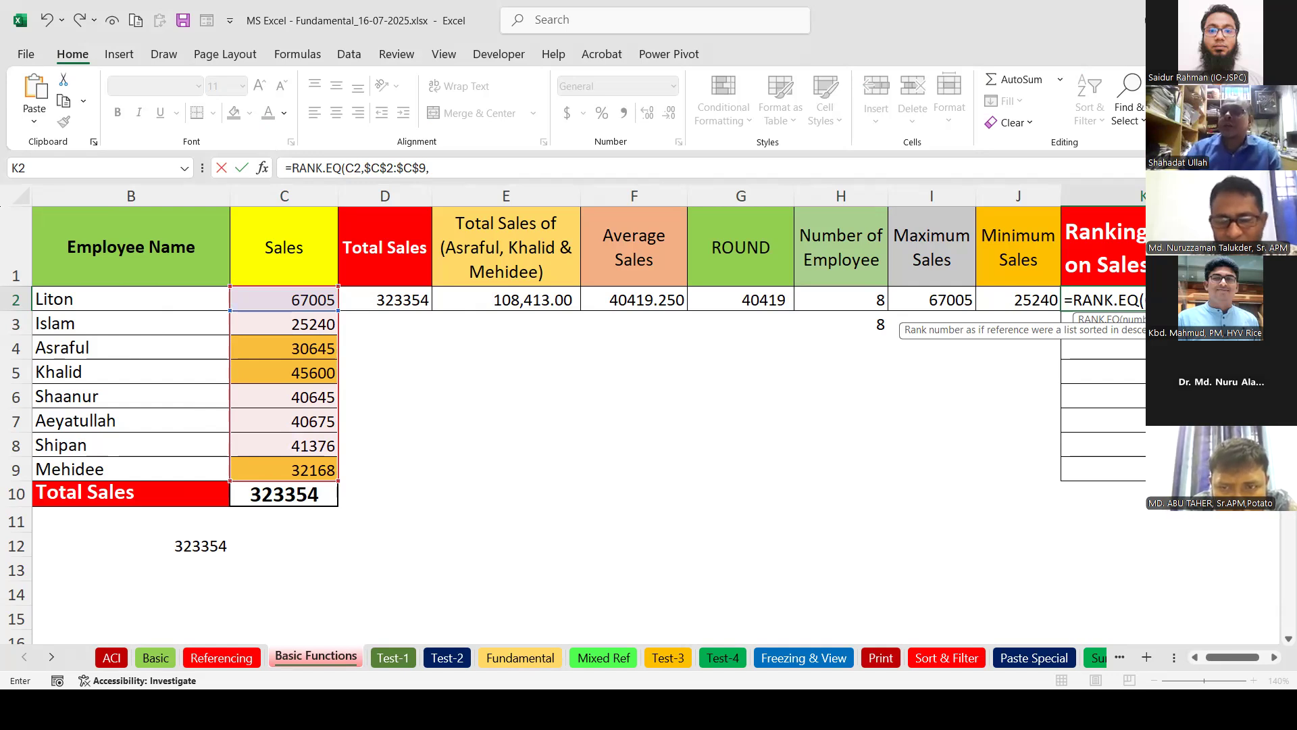
{"action": "type", "text": "0"}
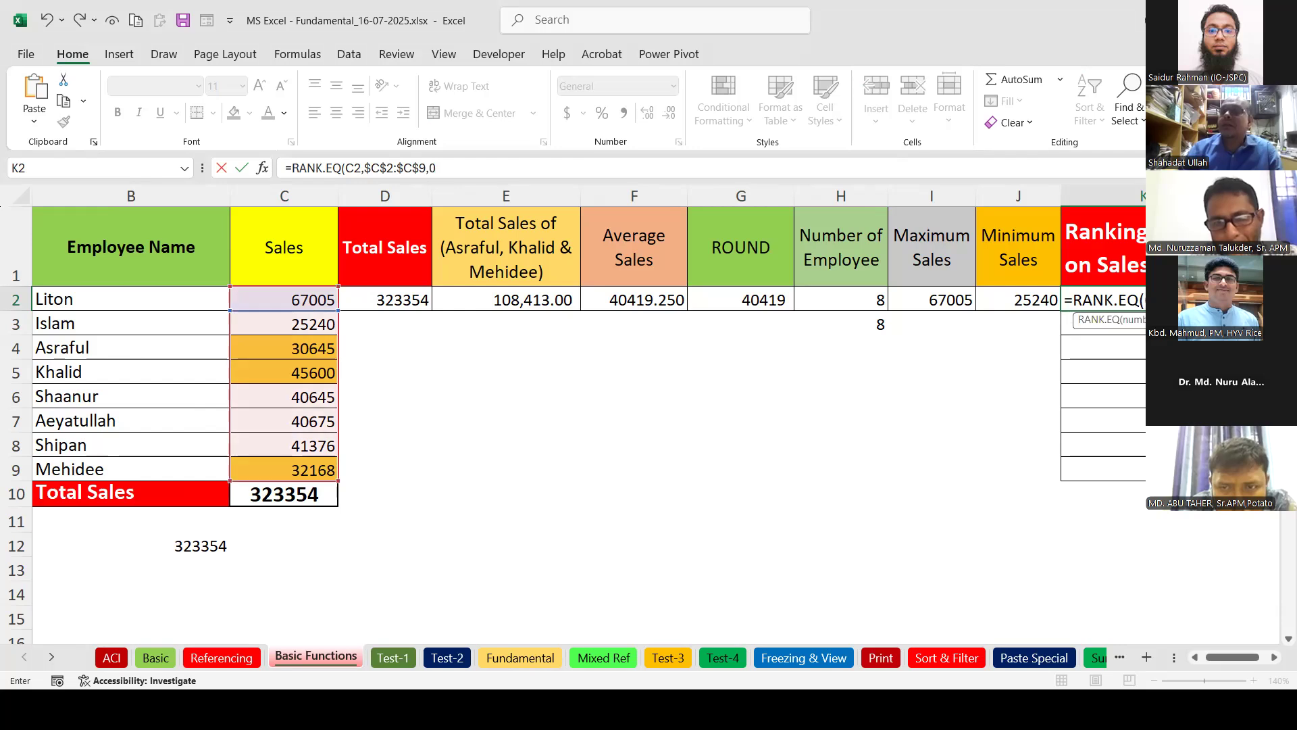
{"action": "type", "text": ")"}
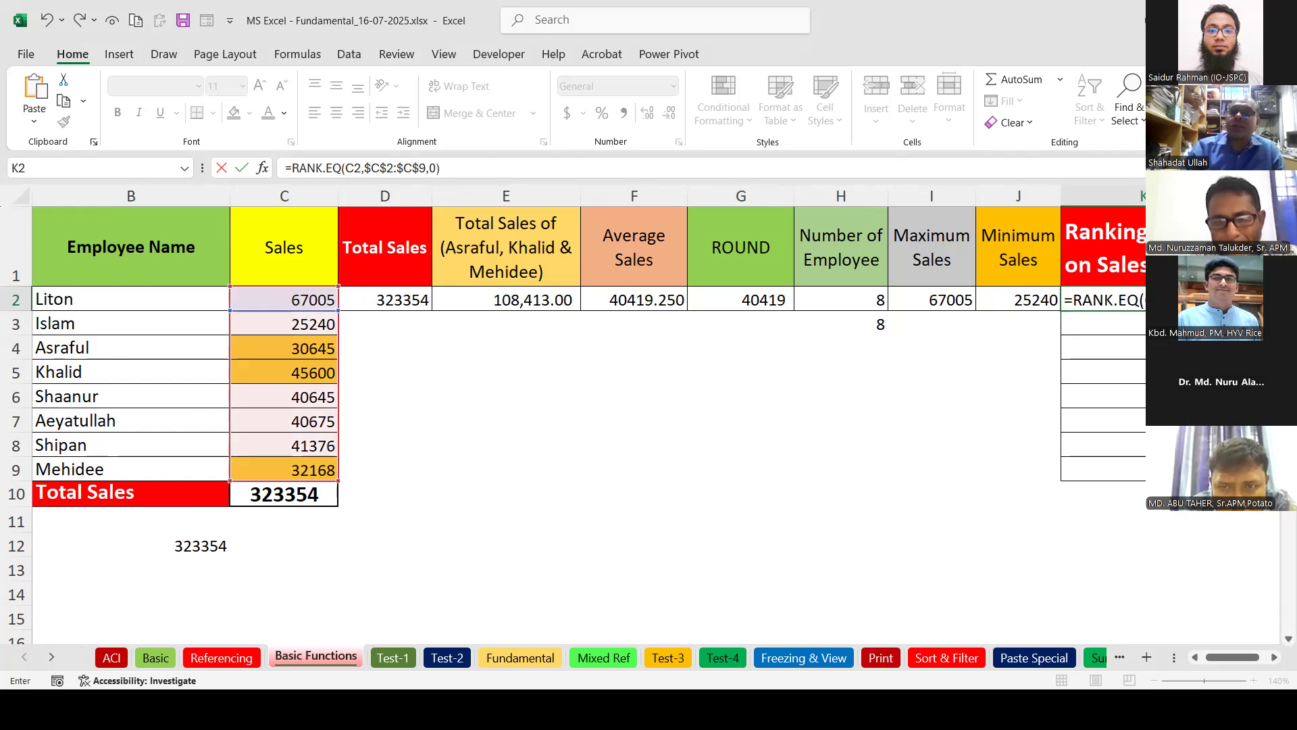
{"action": "key", "text": "Return"}
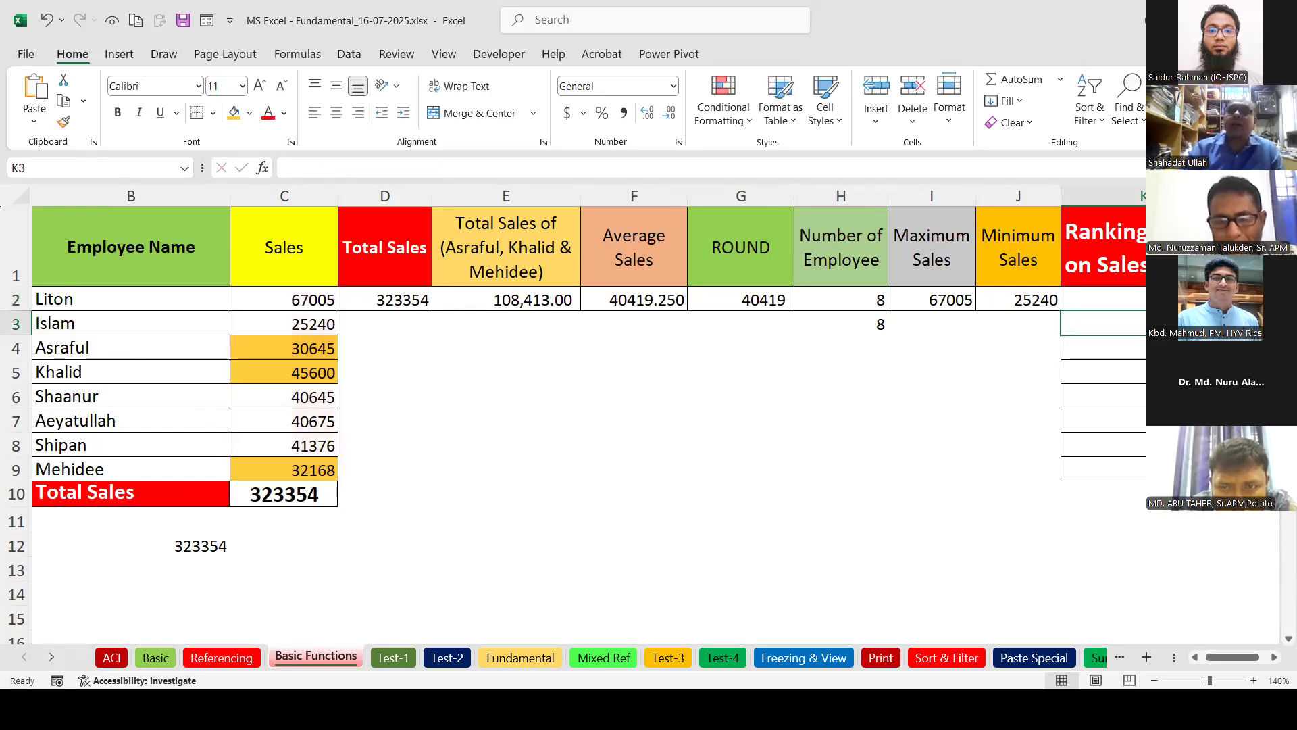
Copy the descending rank formula from K2 down to K9.
{"action": "left_click", "coordinate": [305, 299]}
{"action": "left_click", "coordinate": [1166, 299]}
{"action": "left_click_drag", "start_coordinate": [1229, 310], "coordinate": [1228, 473]}
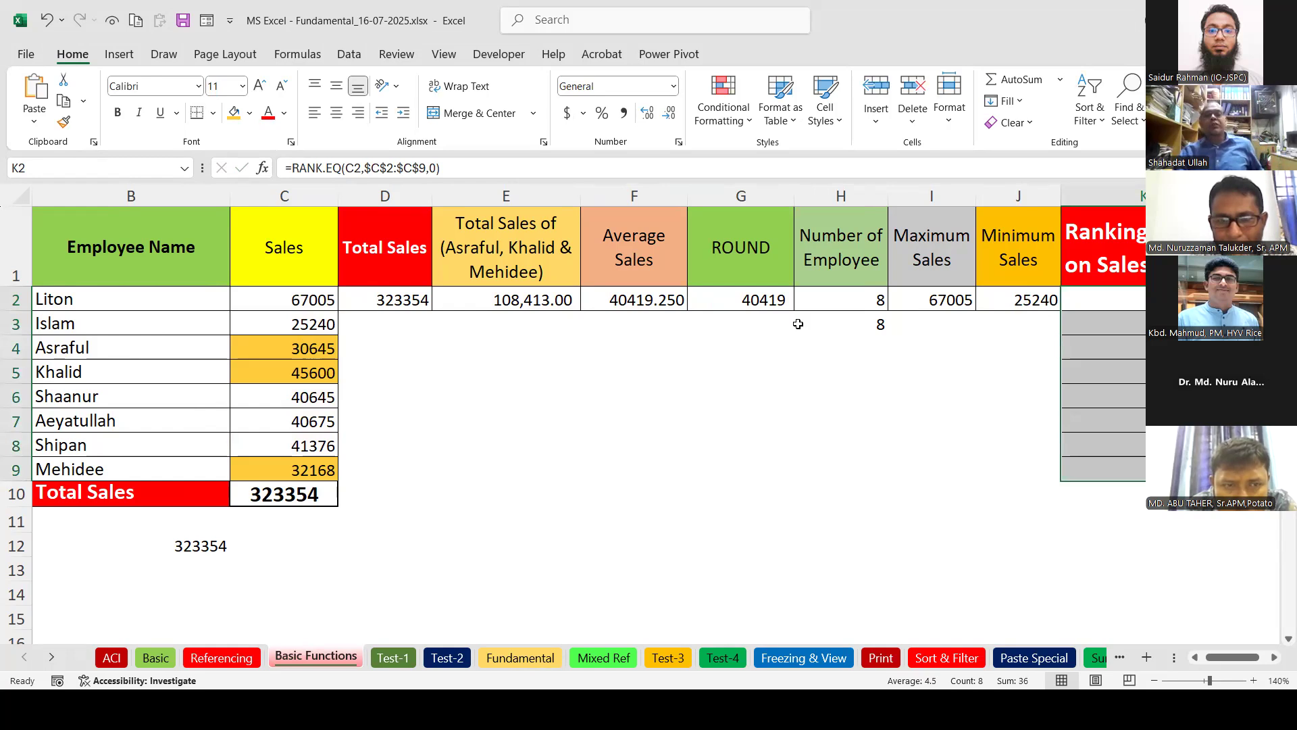
{"action": "left_click", "coordinate": [1176, 323]}
{"action": "left_click", "coordinate": [1176, 299]}
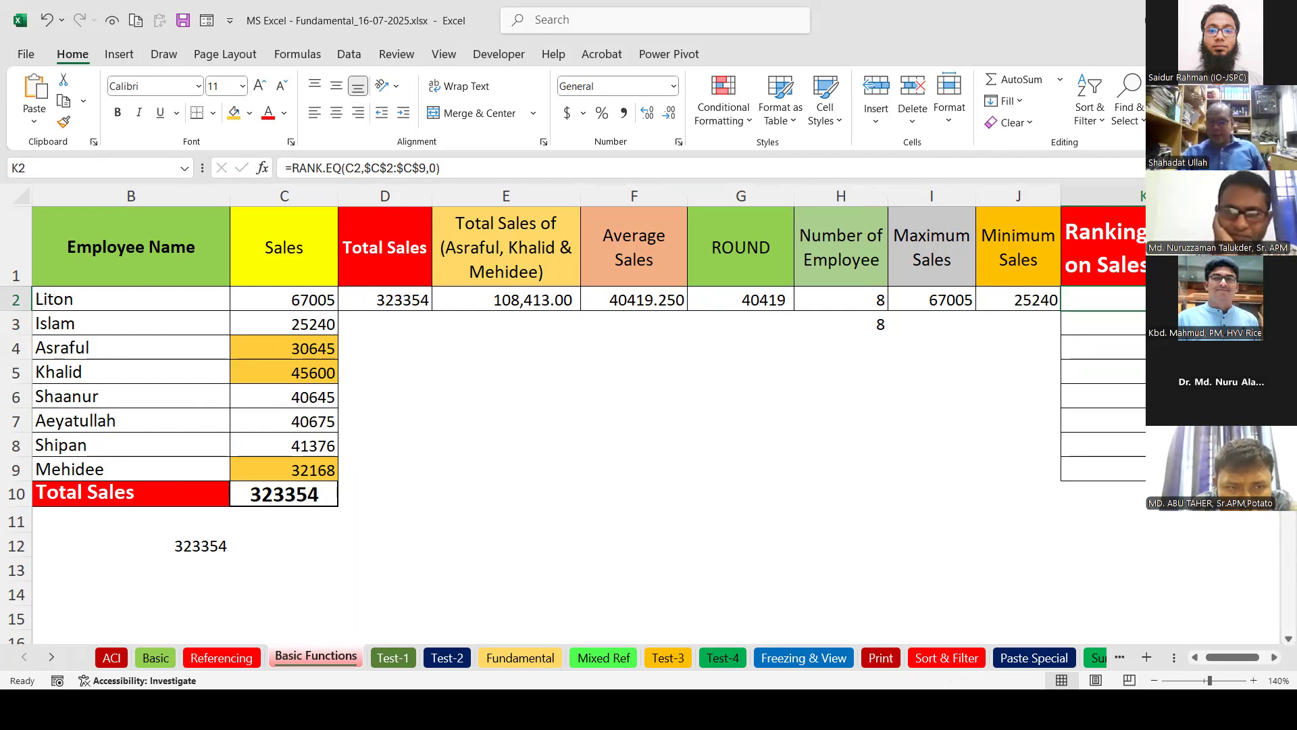
Remove the order argument from the K2 rank formula and fill it down to K9.
{"action": "key", "text": "F2"}
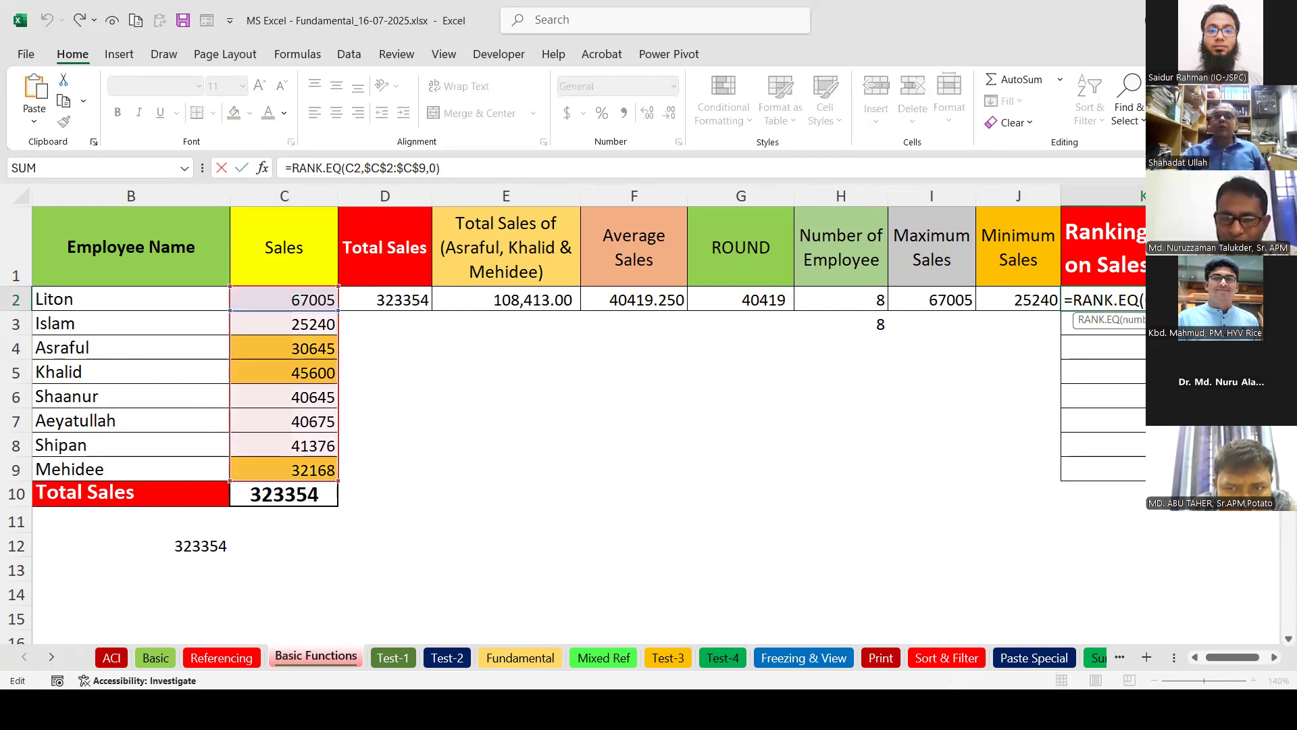
{"action": "key", "text": "BackSpace"}
{"action": "key", "text": "BackSpace"}
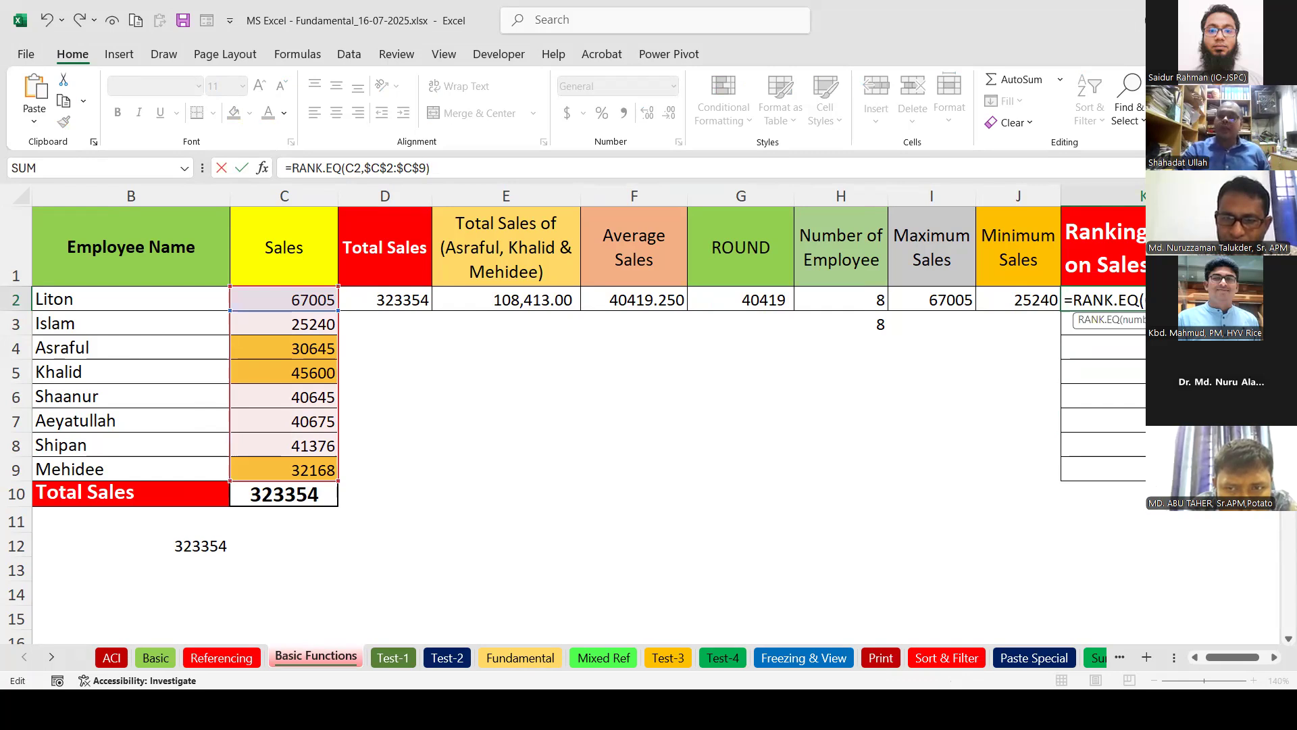
{"action": "key", "text": "Return"}
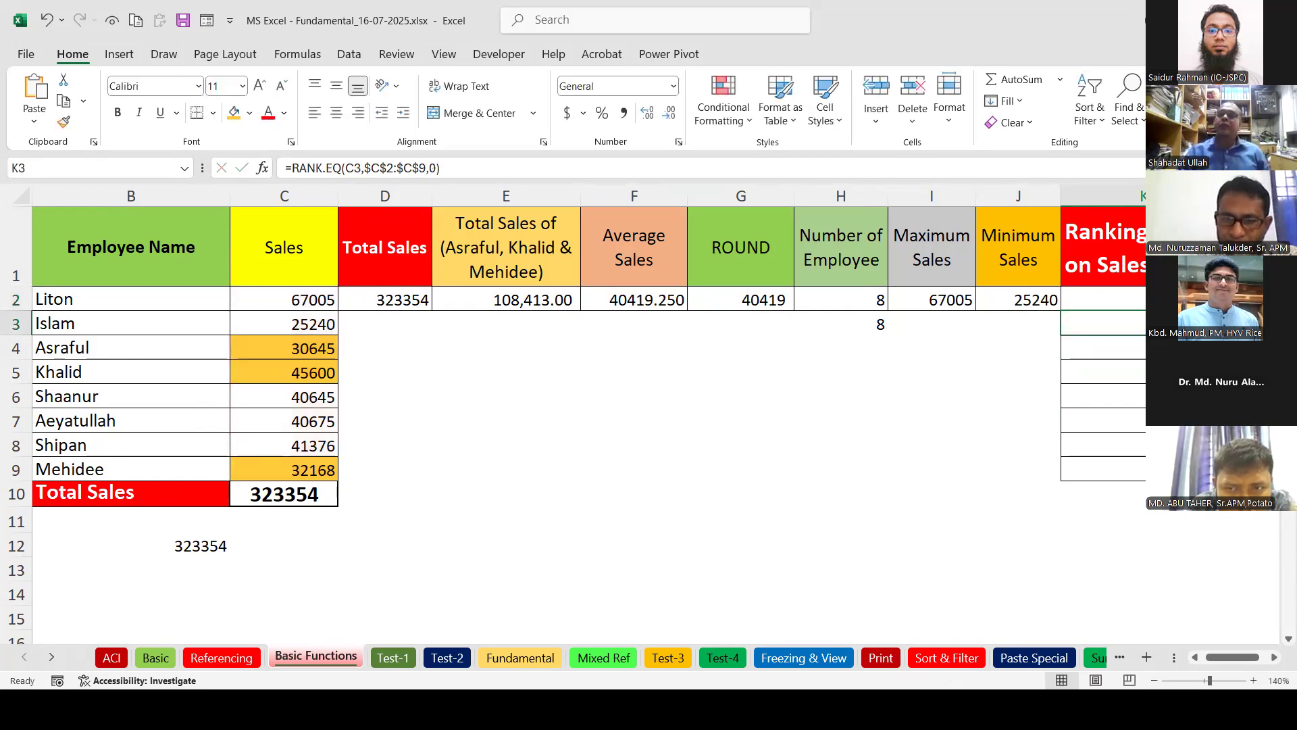
{"action": "left_click", "coordinate": [1155, 299]}
{"action": "left_click_drag", "start_coordinate": [1144, 310], "coordinate": [1142, 470]}
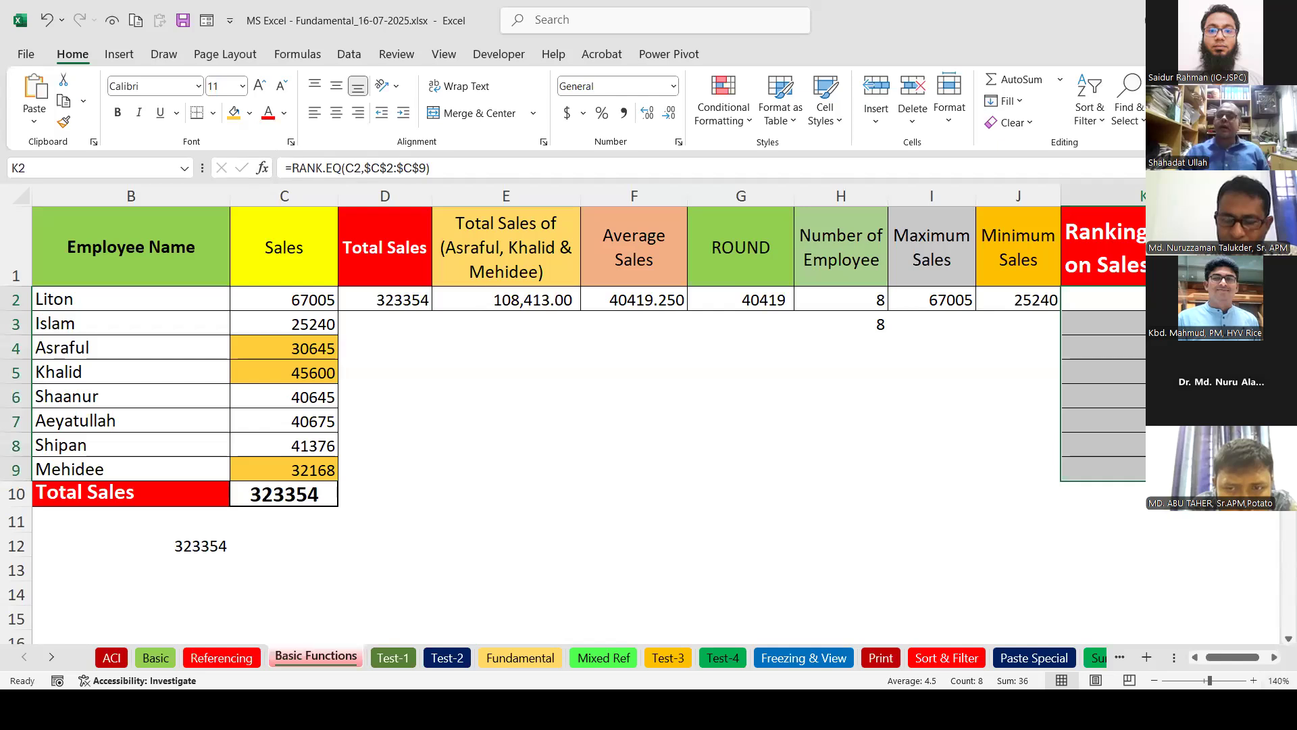
Change K2 to ascending =RANK.EQ(C2,$C$2:$C$9,1) and fill it down to K9.
{"action": "double_click", "coordinate": [1158, 299]}
{"action": "type", "text": ","}
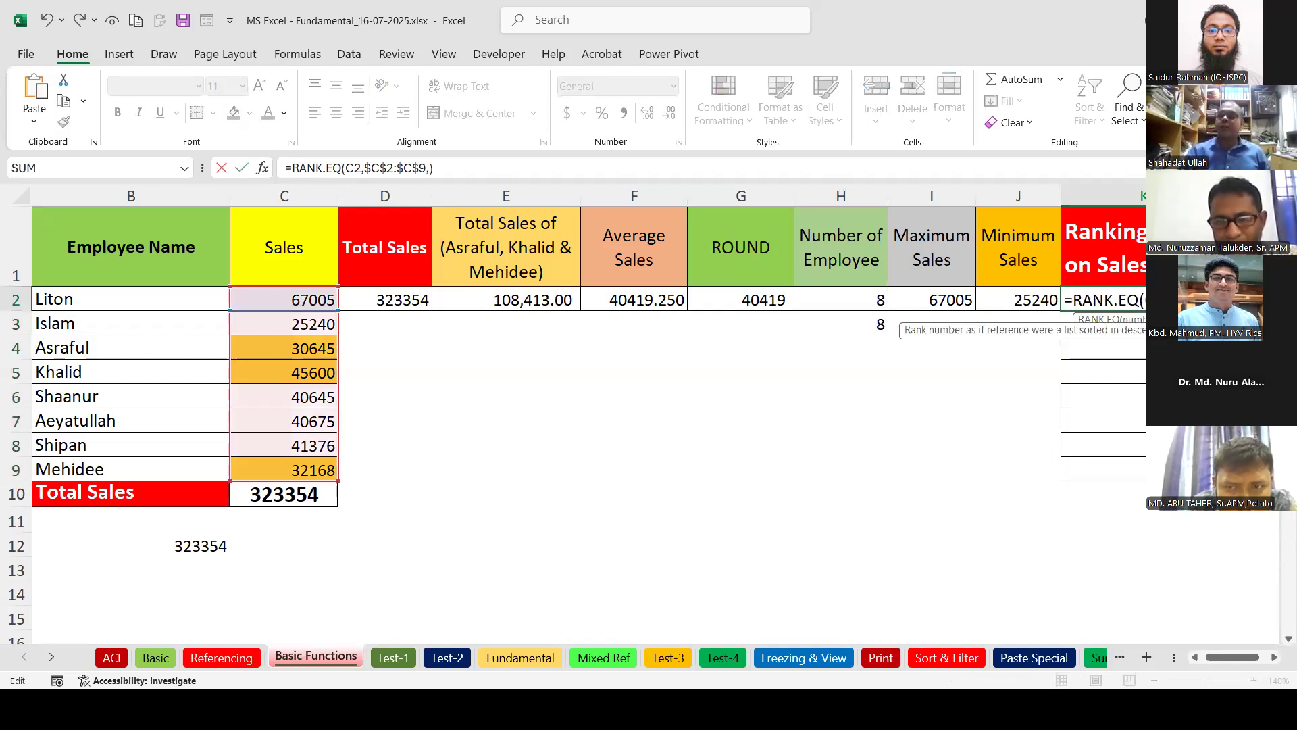
{"action": "key", "text": "Down"}
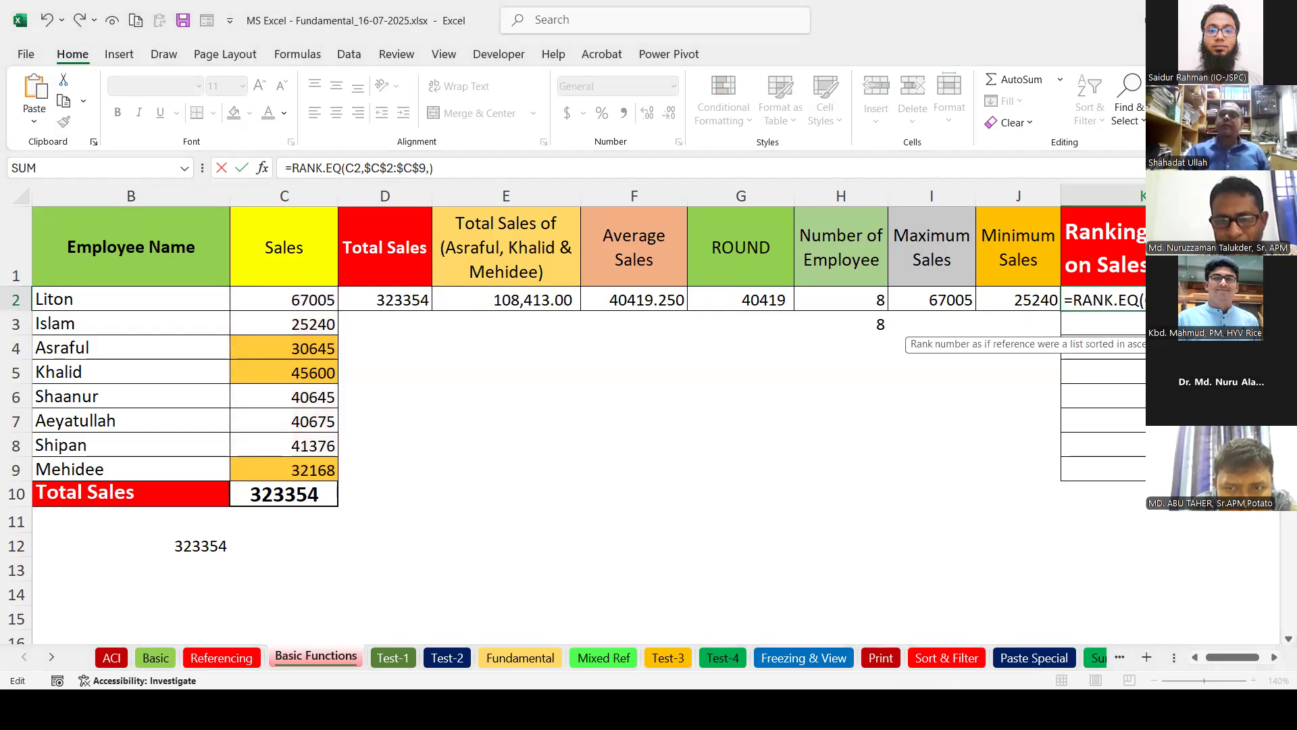
{"action": "type", "text": "1"}
{"action": "key", "text": "Return"}
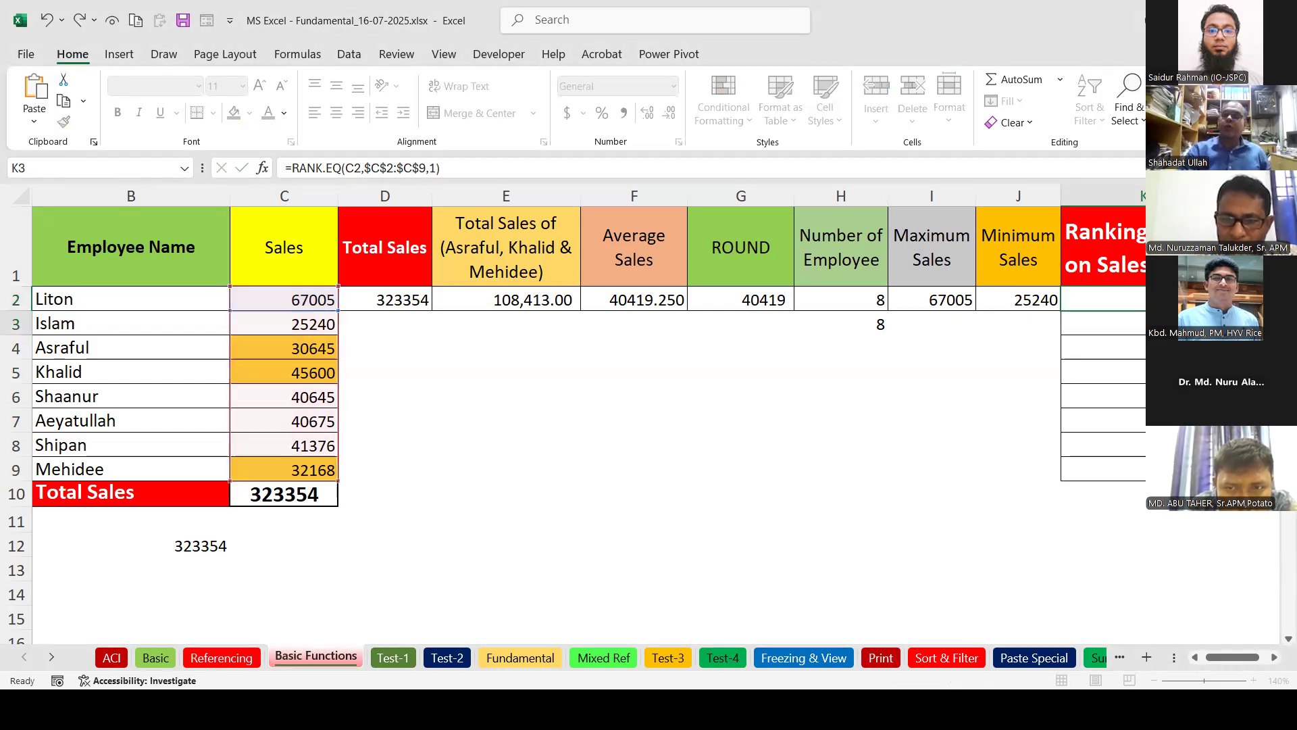
{"action": "left_click", "coordinate": [1107, 300]}
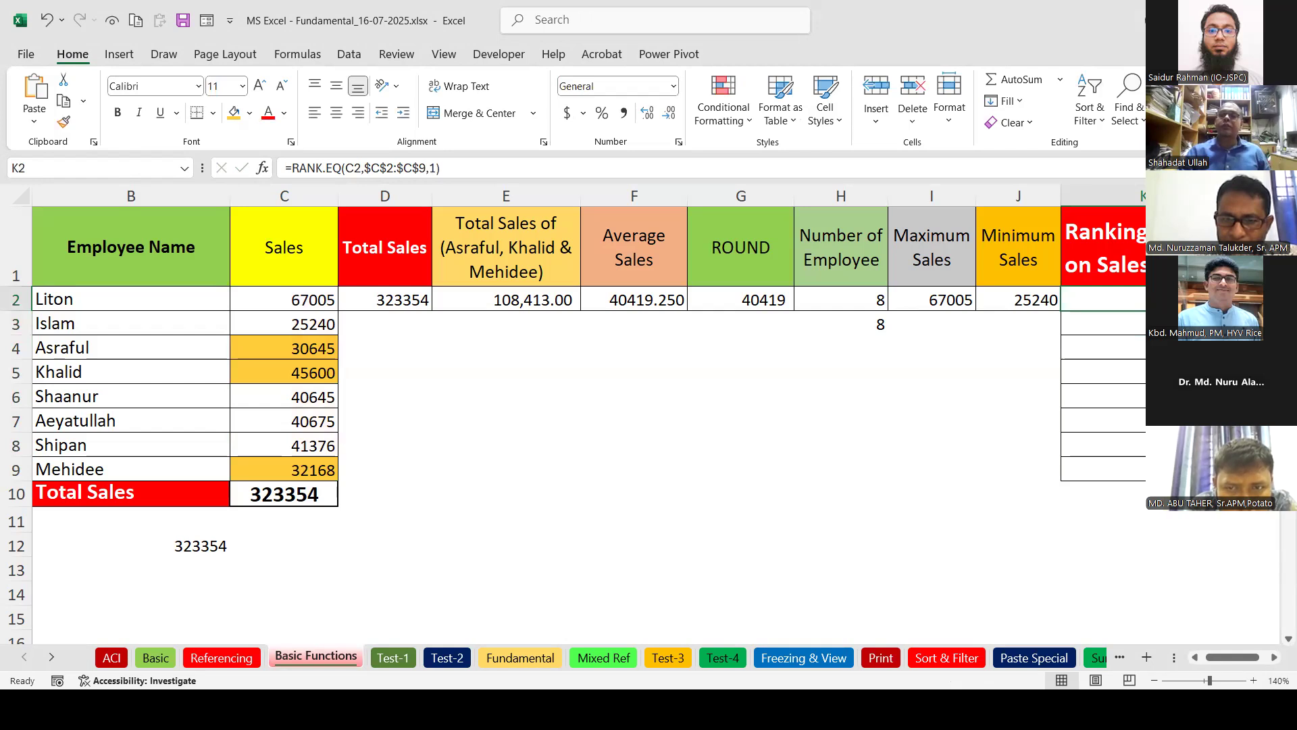
{"action": "left_click_drag", "start_coordinate": [1229, 310], "coordinate": [1230, 473]}
{"action": "key", "text": "Down"}
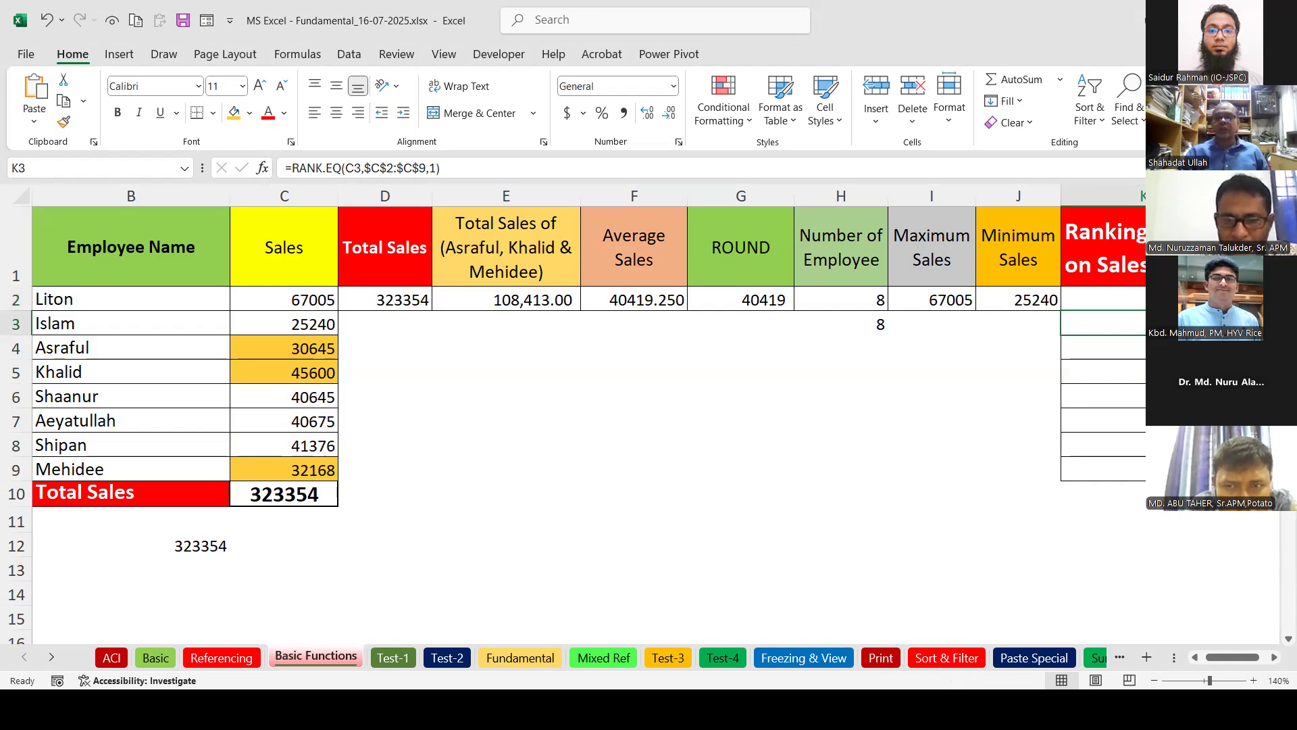
{"action": "double_click", "coordinate": [292, 400]}
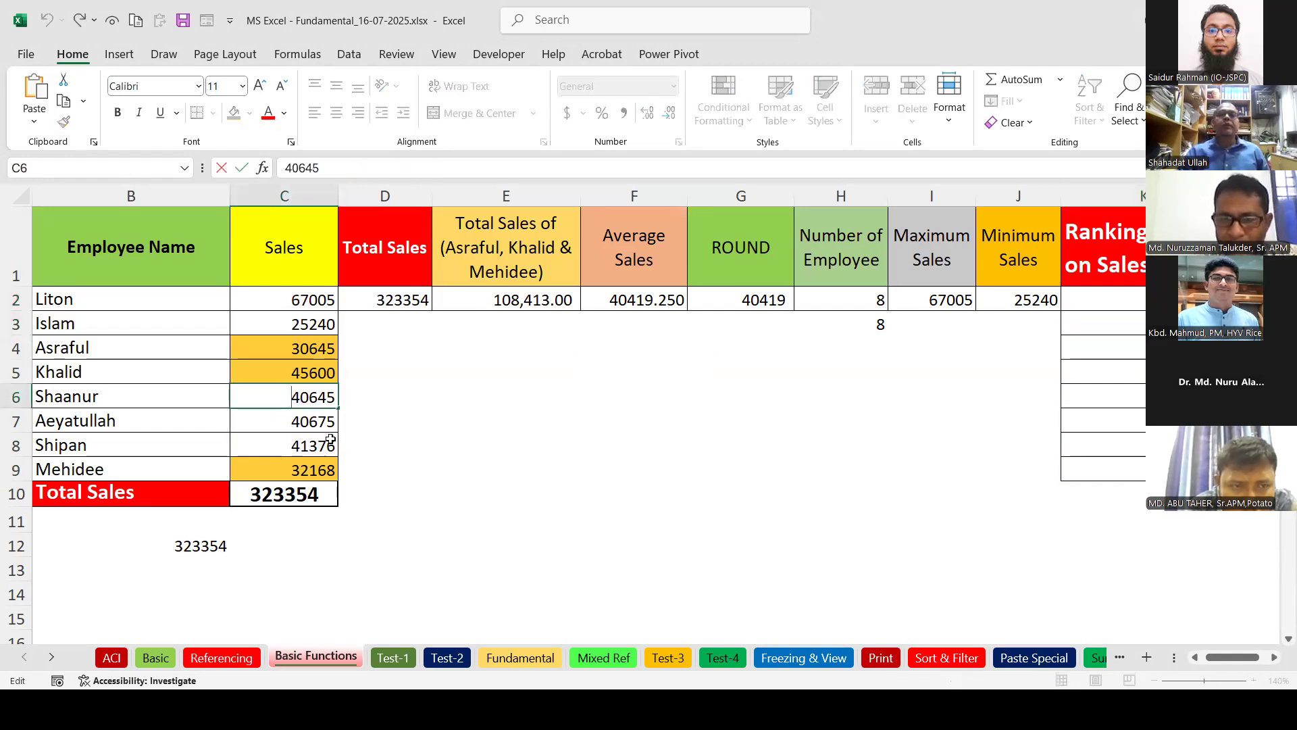
{"action": "type", "text": "1"}
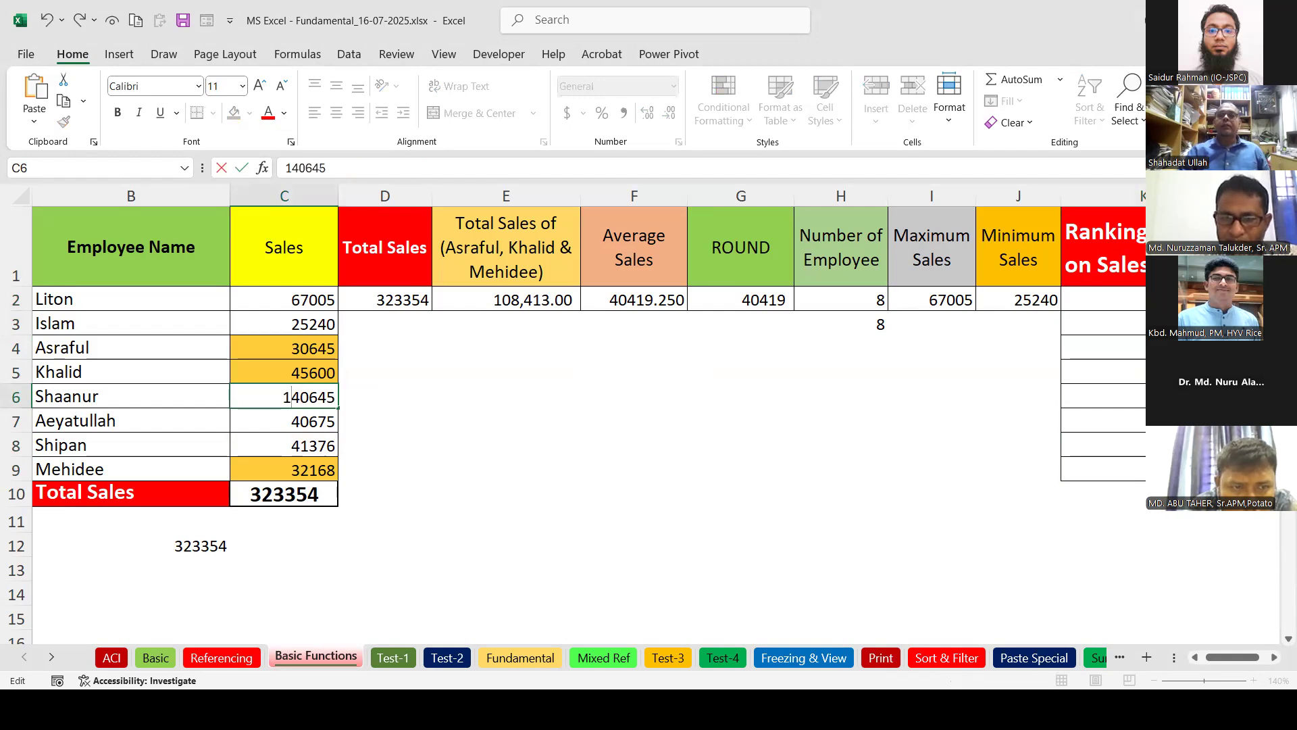
{"action": "key", "text": "Return"}
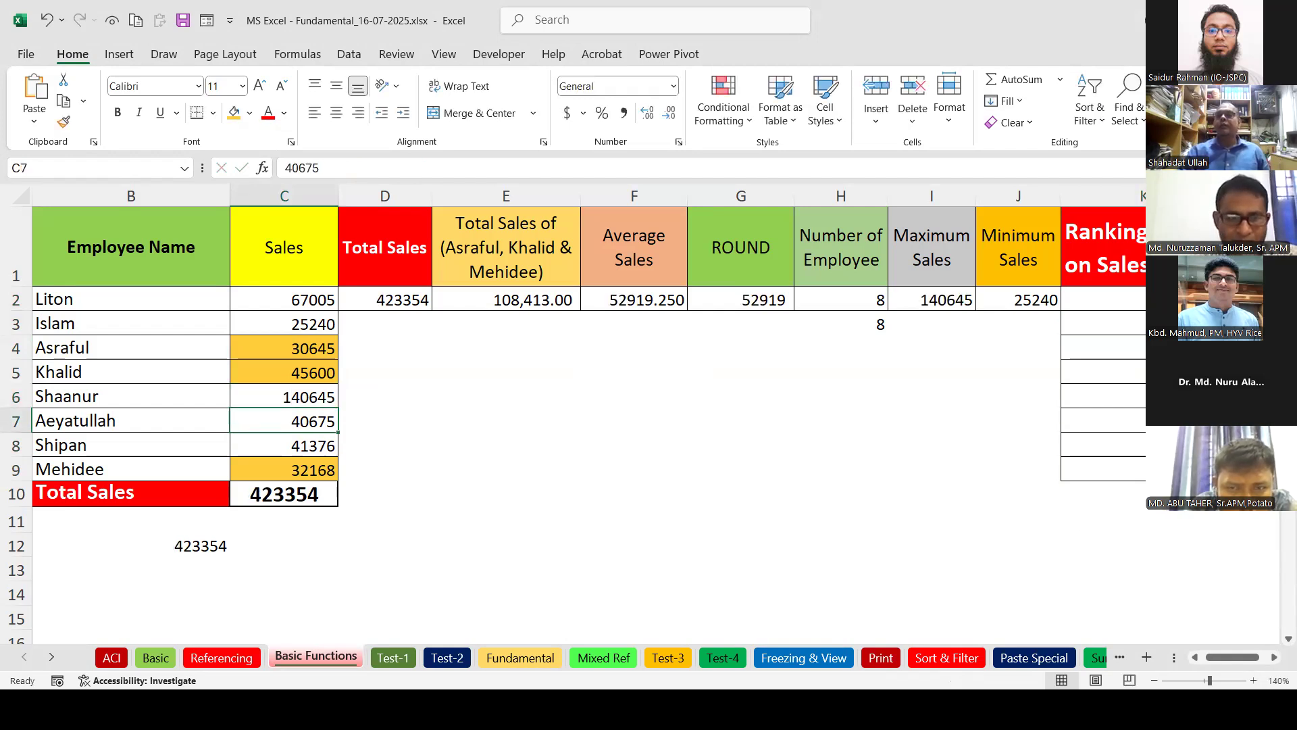
{"action": "left_click", "coordinate": [1128, 396]}
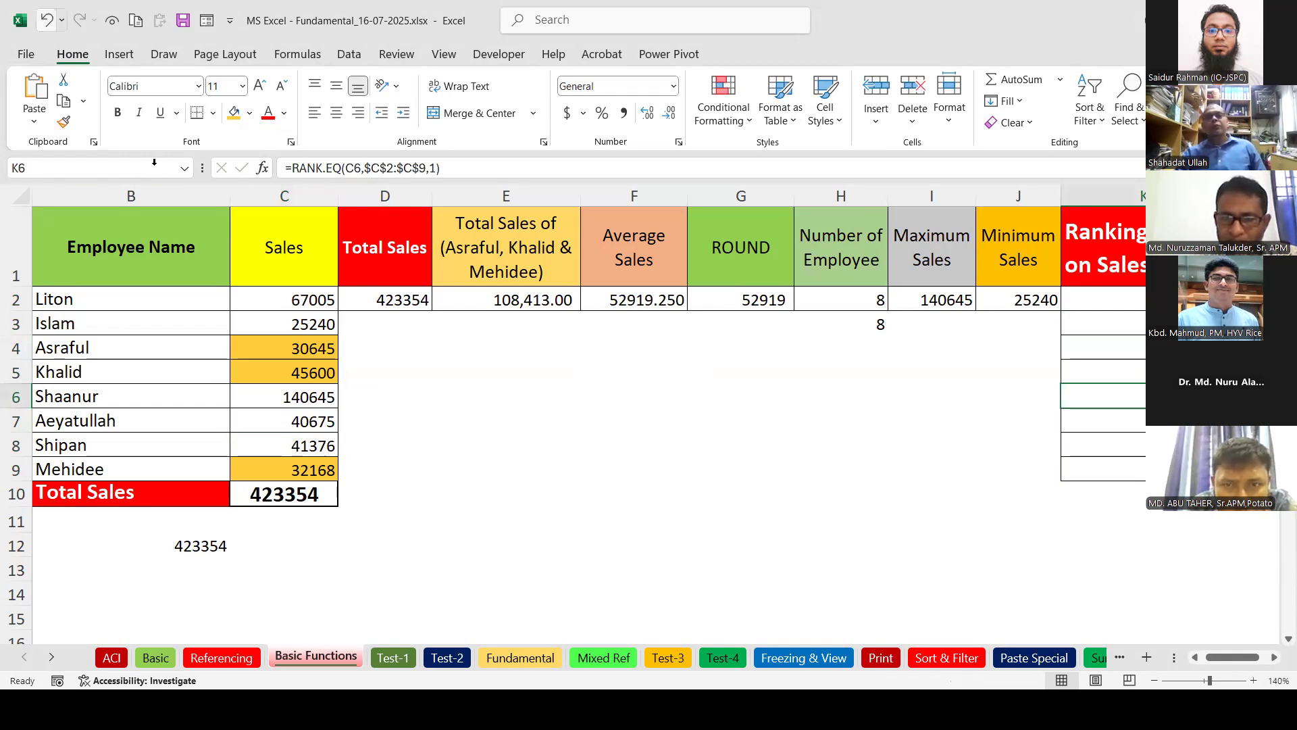
{"action": "left_click", "coordinate": [45, 20]}
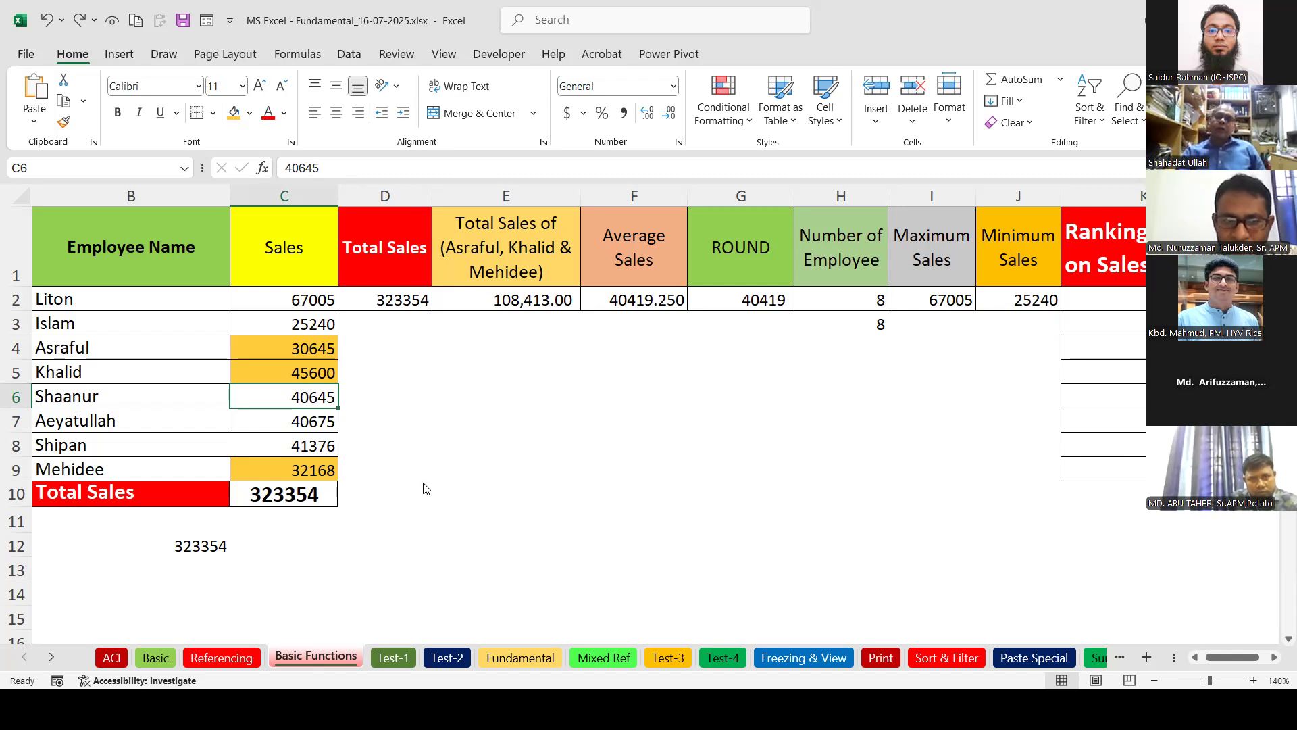
Enter =LARGE(C2:C9,2) in F7 to return the second-largest sale, 45600.
{"action": "left_click", "coordinate": [602, 419]}
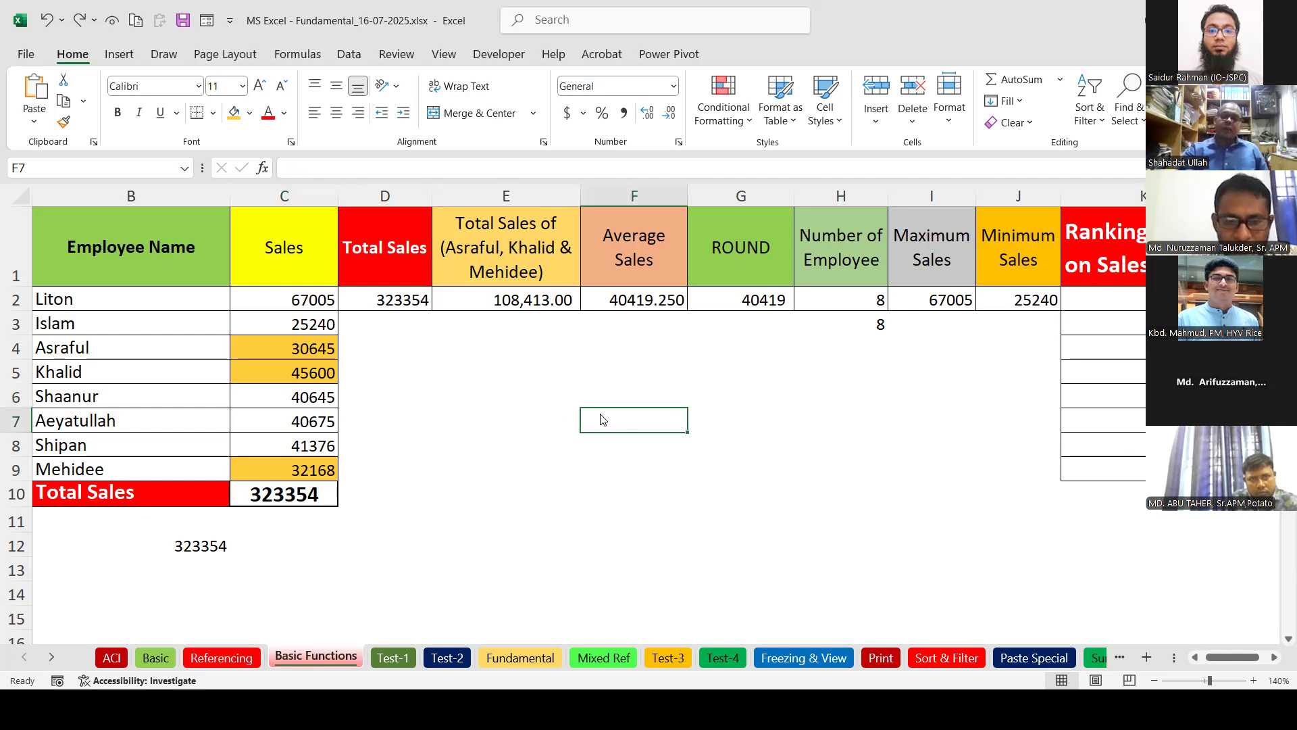
{"action": "type", "text": "="}
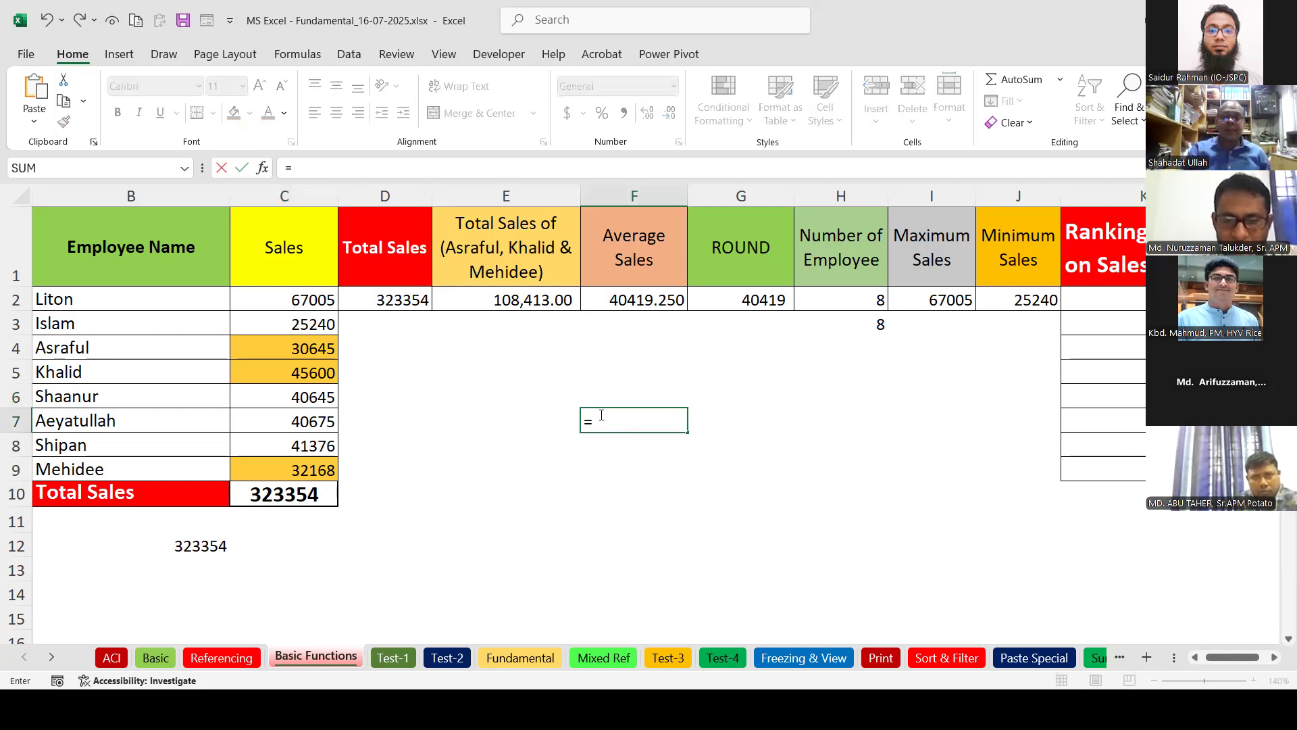
{"action": "type", "text": "LA"}
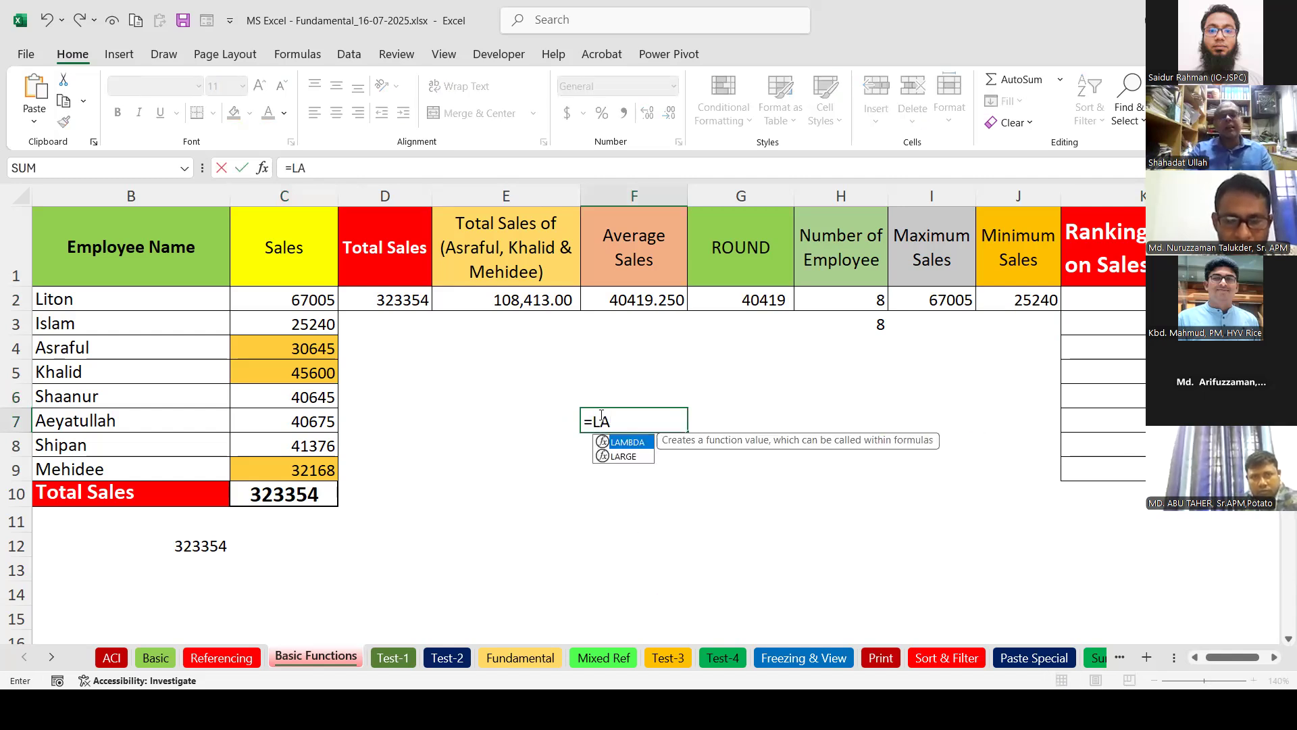
{"action": "type", "text": "R"}
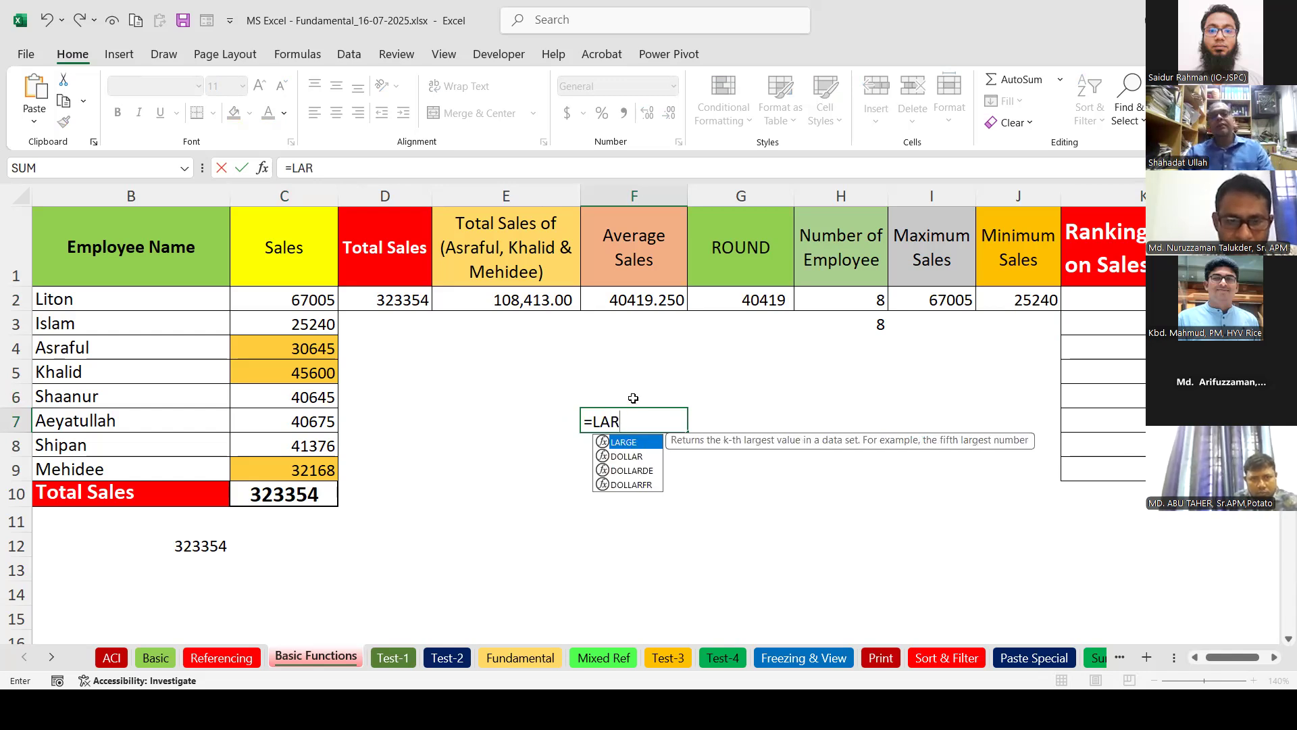
{"action": "double_click", "coordinate": [618, 448]}
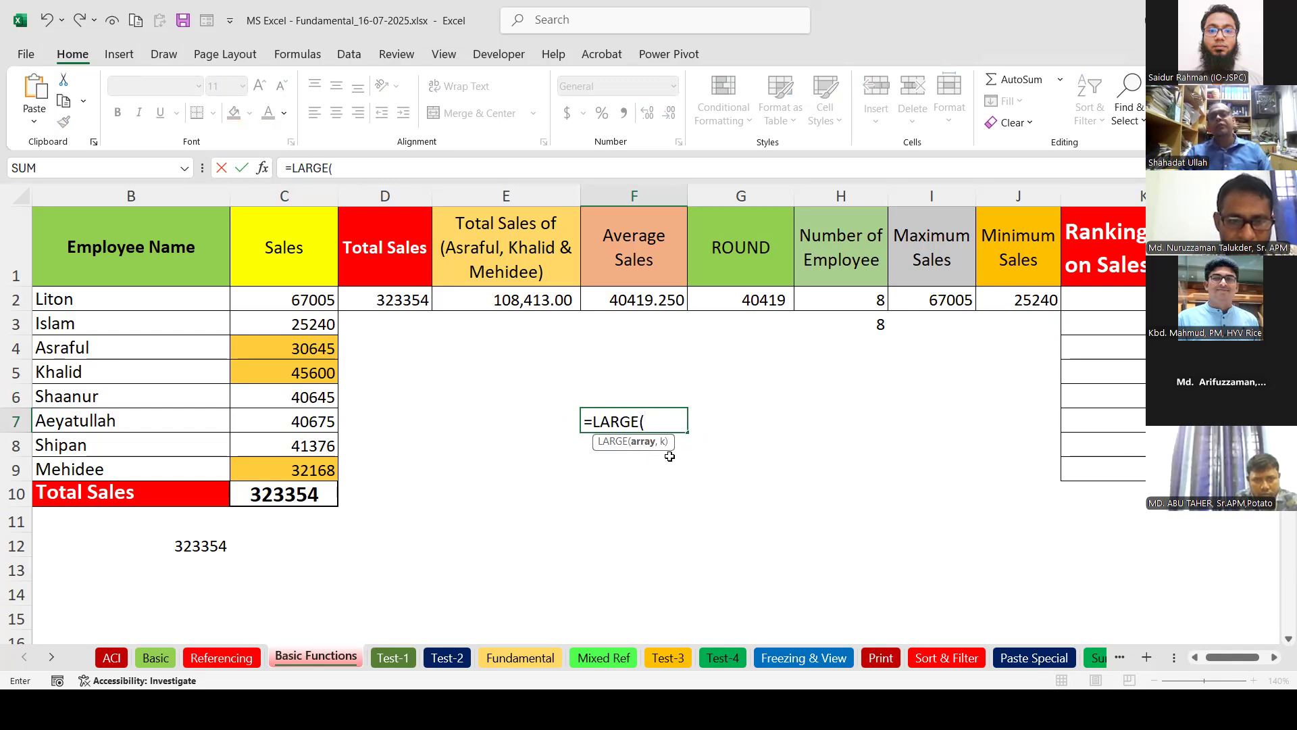
{"action": "left_click_drag", "start_coordinate": [298, 302], "coordinate": [343, 484]}
{"action": "type", "text": ","}
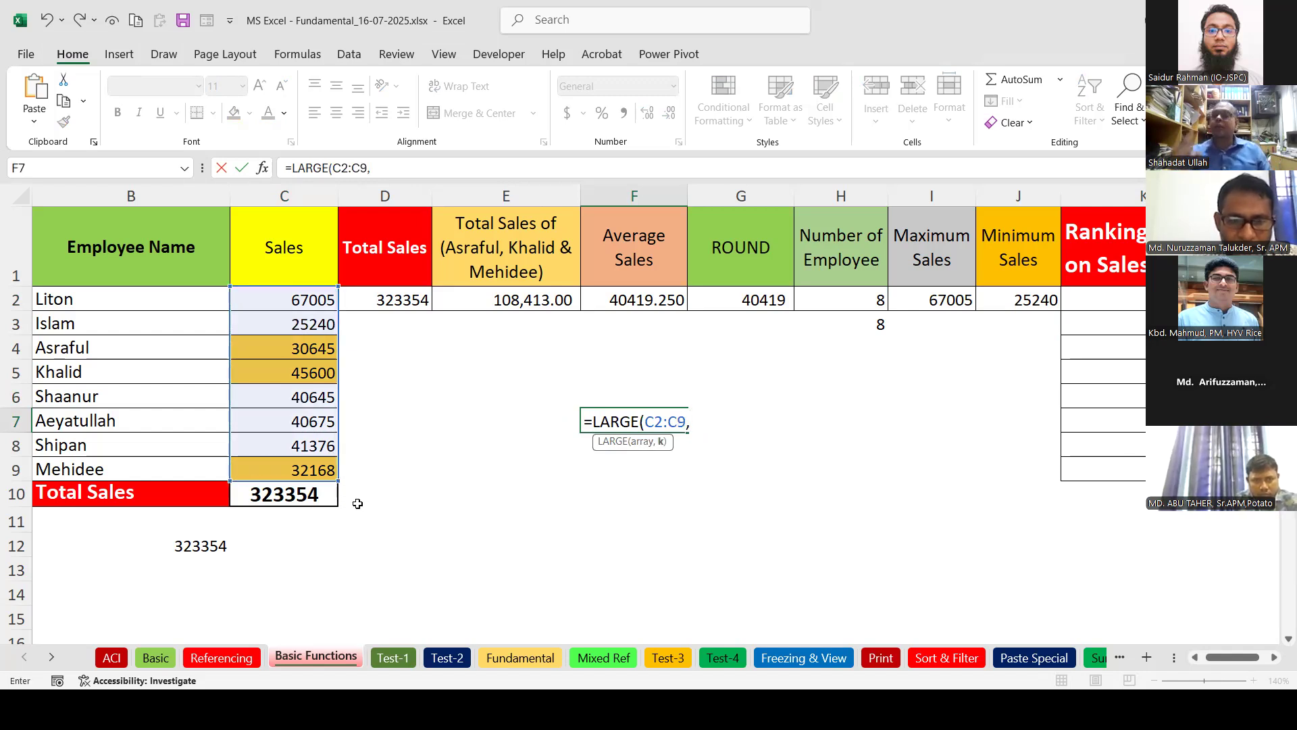
{"action": "type", "text": "2"}
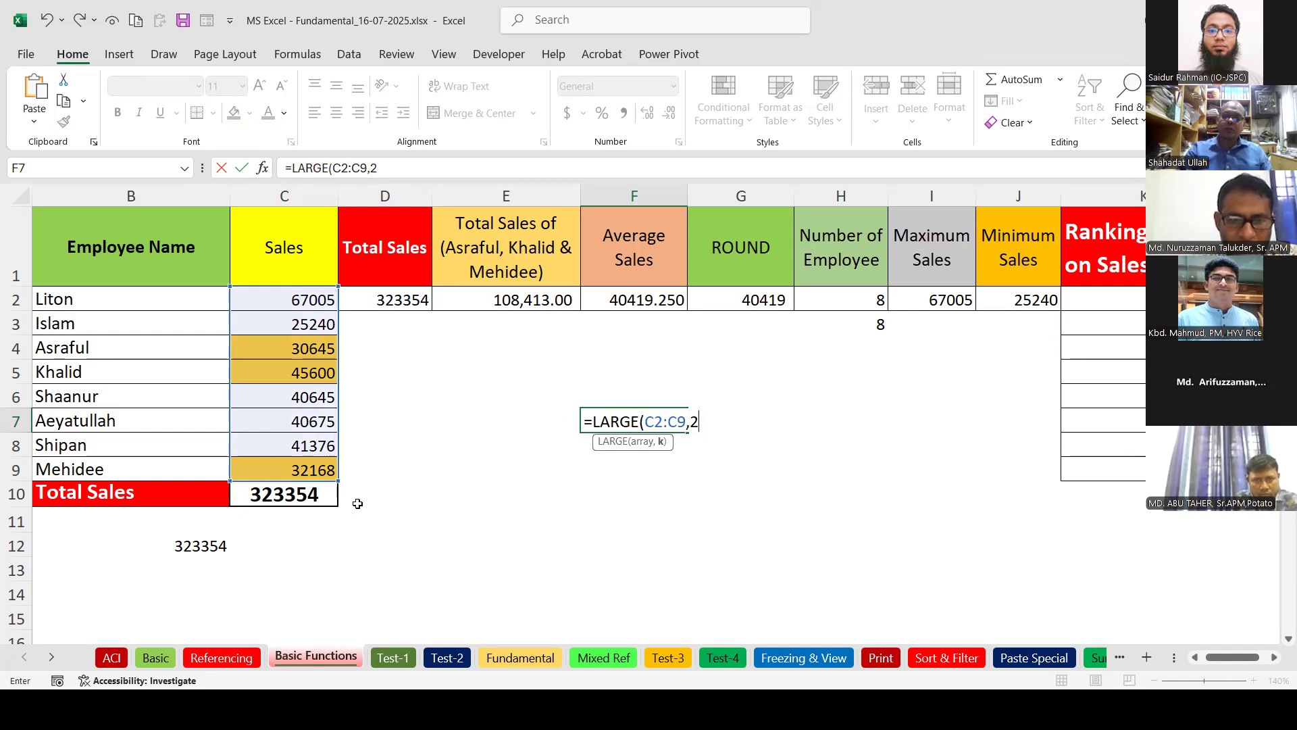
{"action": "type", "text": ")"}
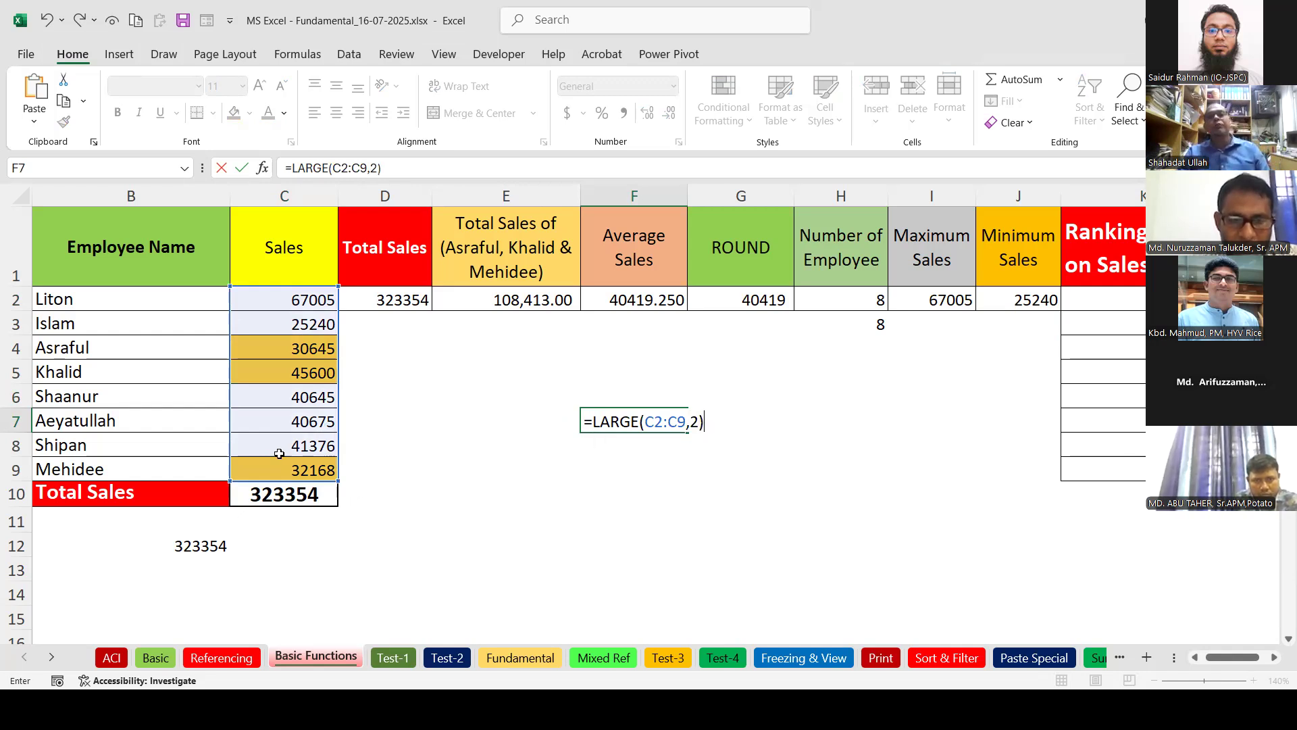
{"action": "key", "text": "Return"}
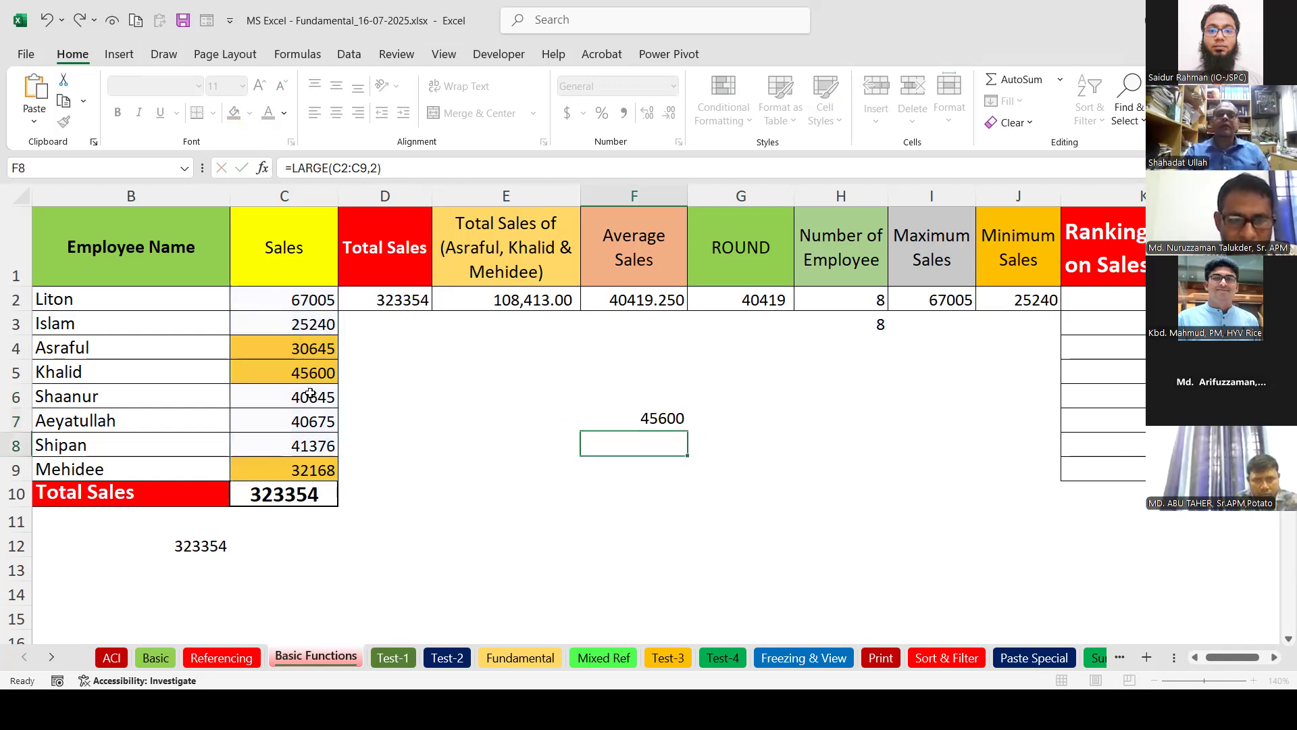
{"action": "left_click", "coordinate": [649, 422]}
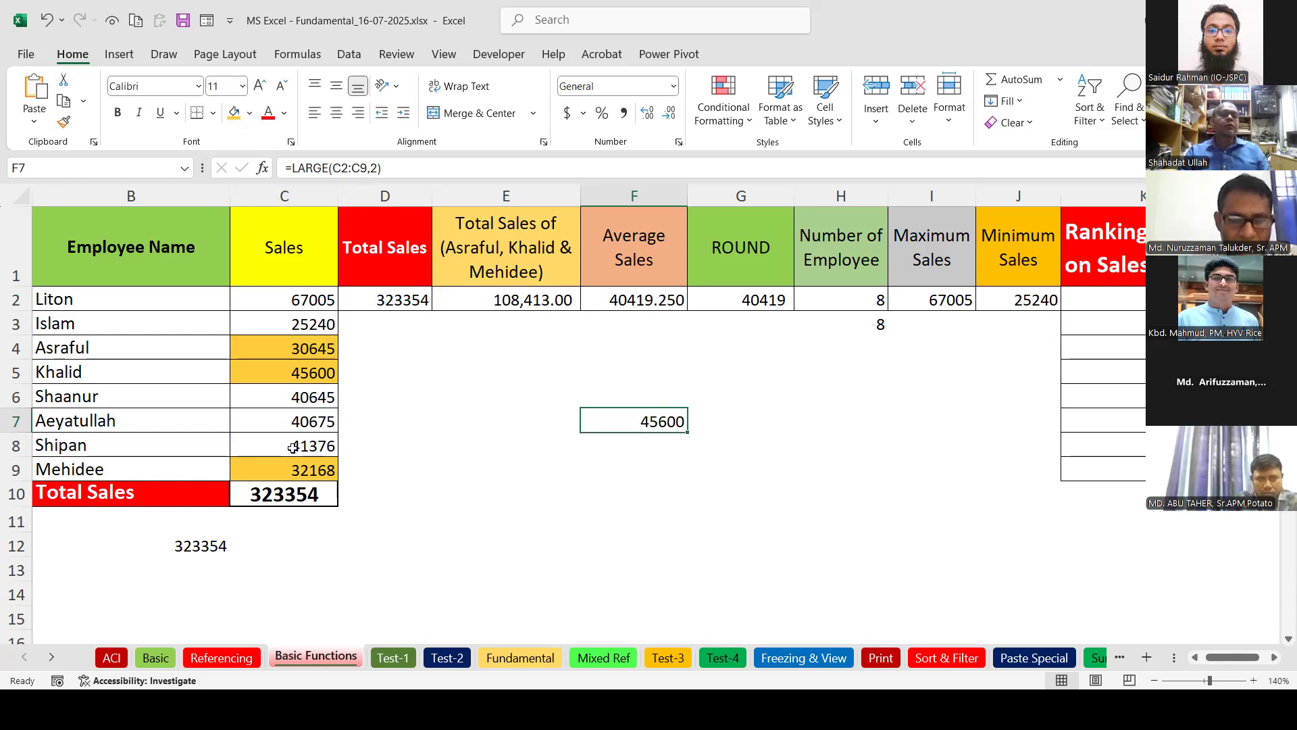
Enlarge the 45600 sales figure in C5 to font size 16.
{"action": "left_click", "coordinate": [320, 372]}
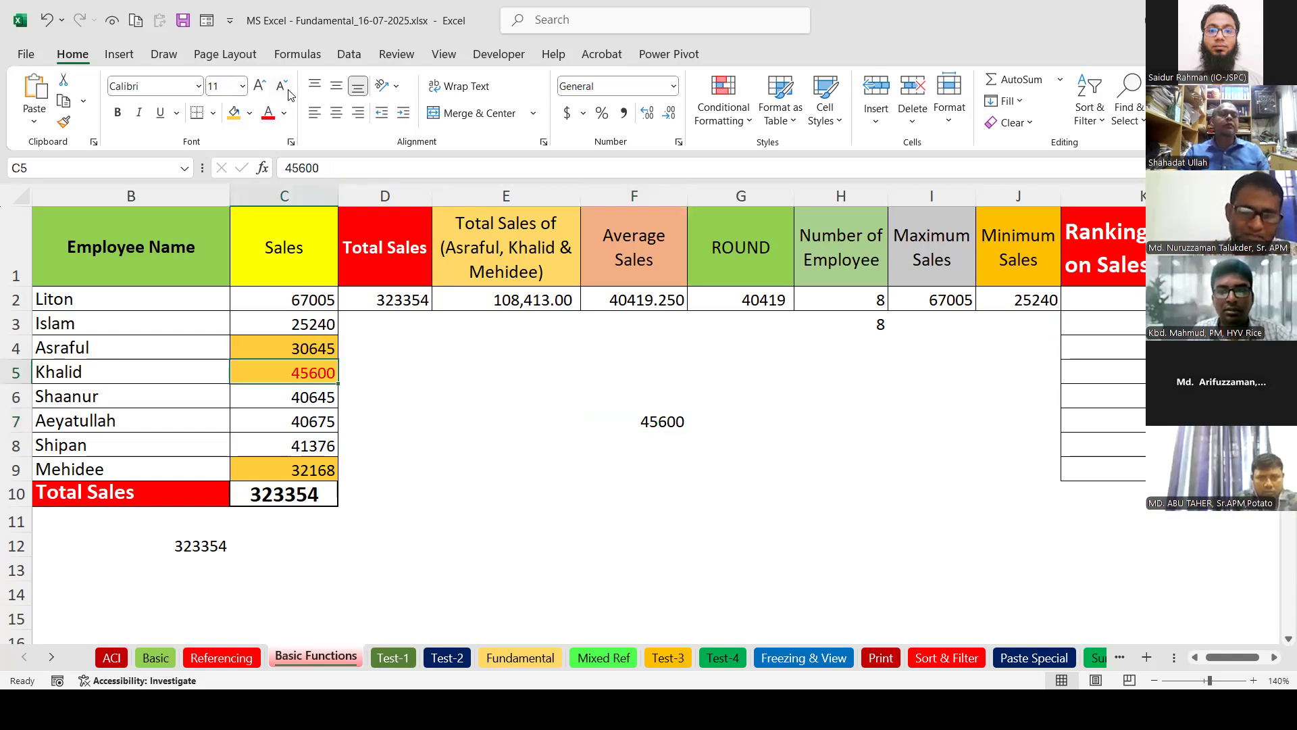
{"action": "left_click", "coordinate": [260, 86]}
{"action": "left_click", "coordinate": [259, 86]}
{"action": "left_click", "coordinate": [259, 86]}
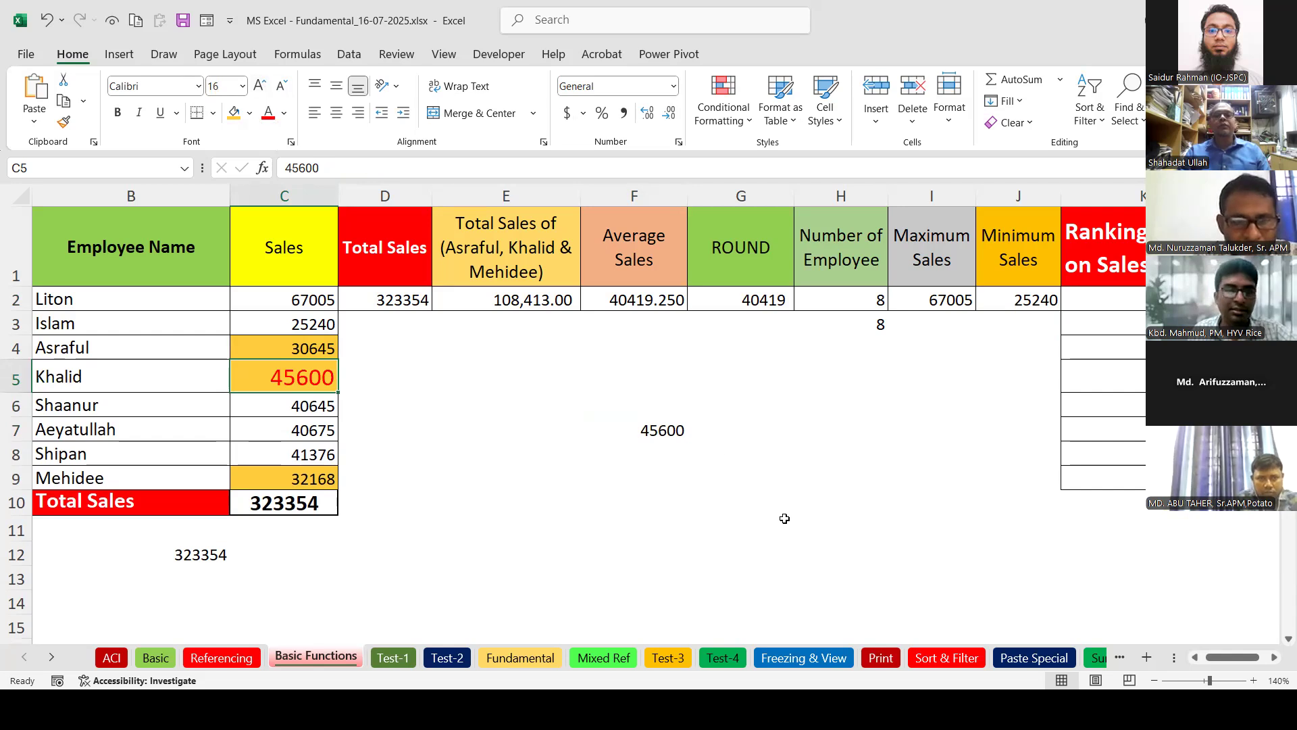
{"action": "left_click", "coordinate": [661, 453]}
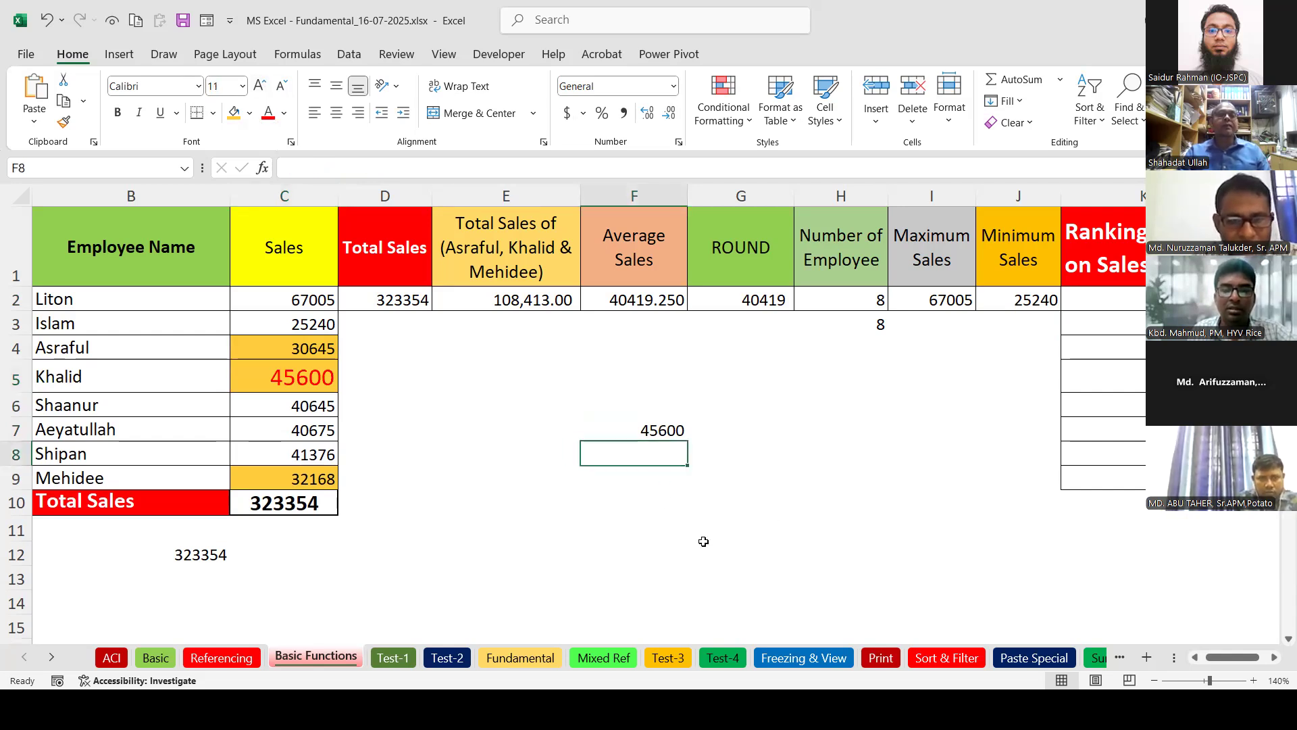
Enter =SMALL(C2:C9,2) in F8 and compare it with the sales in C3 and C4.
{"action": "type", "text": "=SM"}
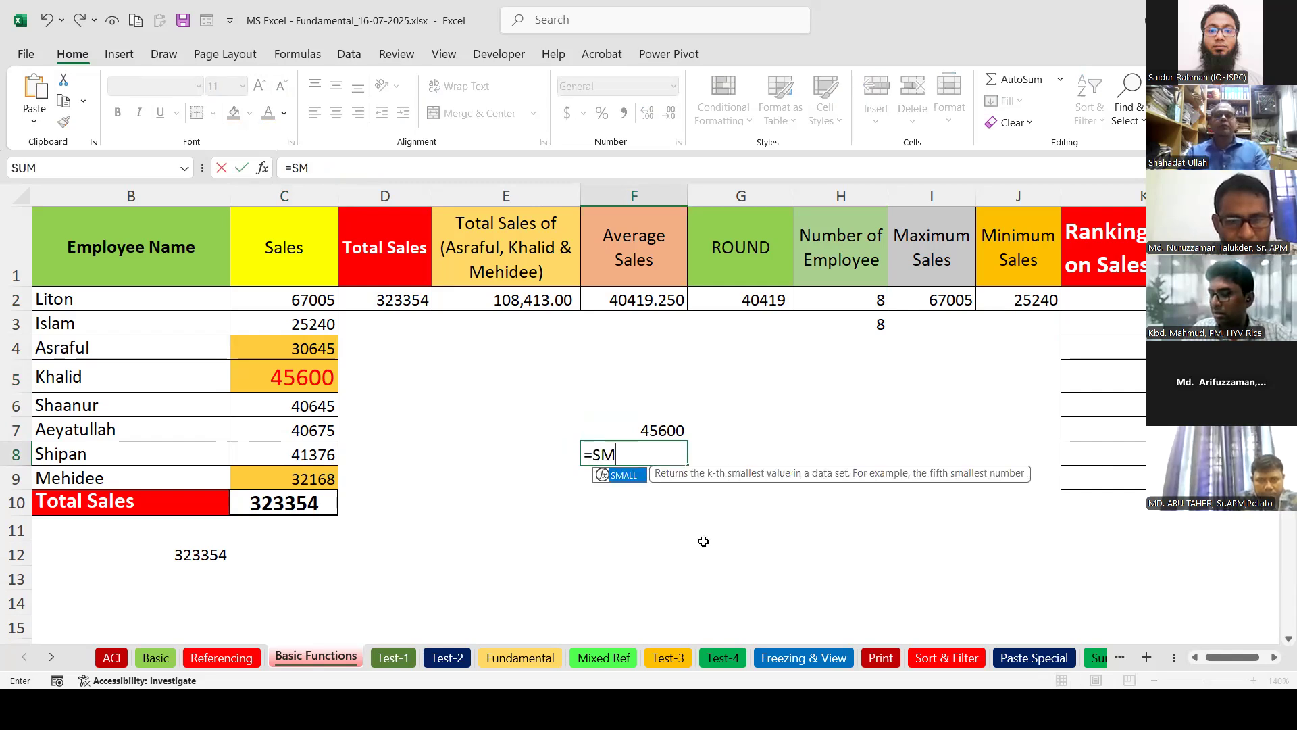
{"action": "key", "text": "Tab"}
{"action": "left_click_drag", "start_coordinate": [288, 299], "coordinate": [302, 488]}
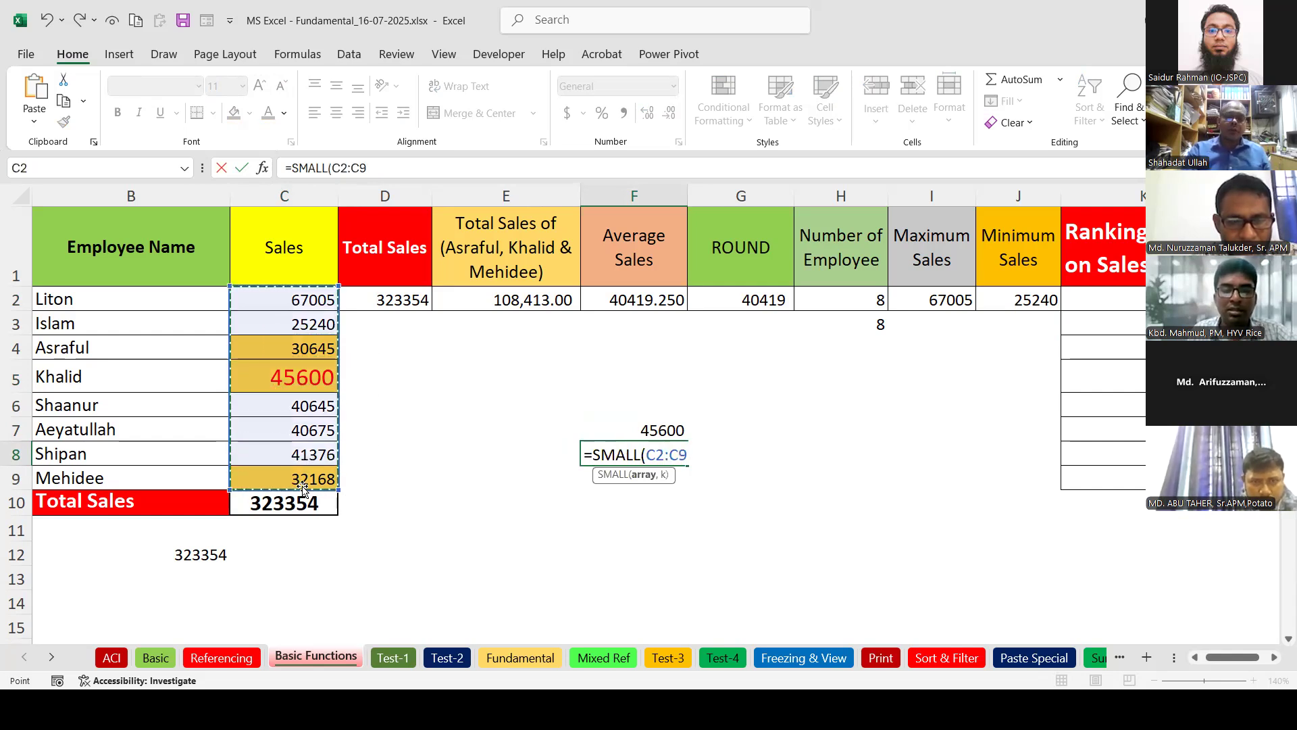
{"action": "type", "text": ","}
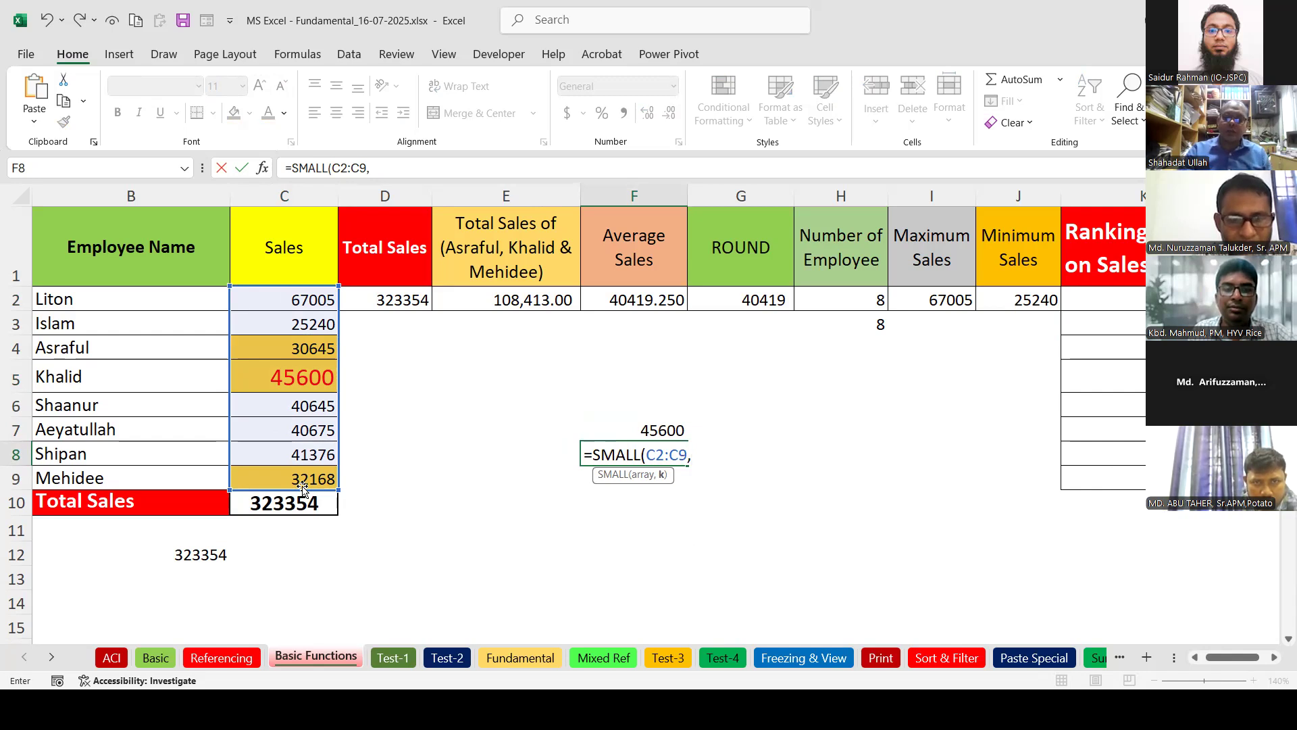
{"action": "type", "text": "3"}
{"action": "key", "text": "BackSpace"}
{"action": "type", "text": "22"}
{"action": "key", "text": "BackSpace"}
{"action": "type", "text": ")"}
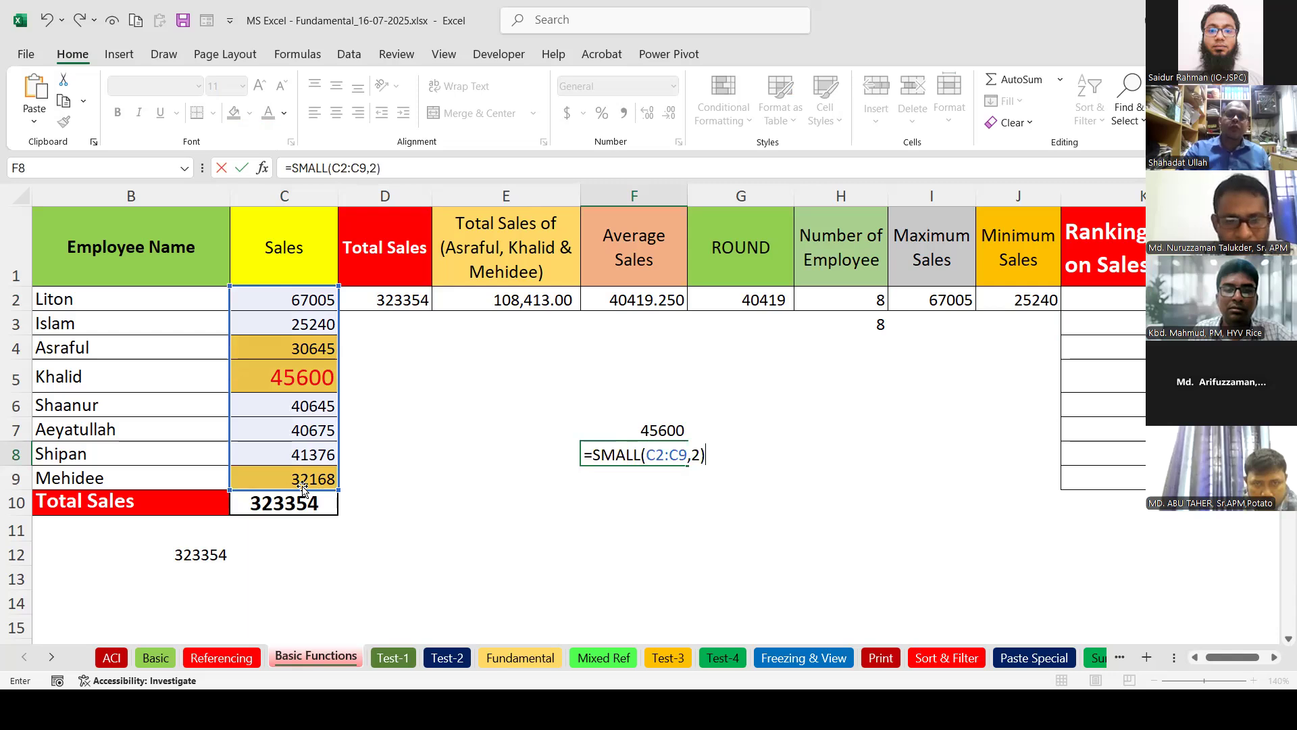
{"action": "key", "text": "Return"}
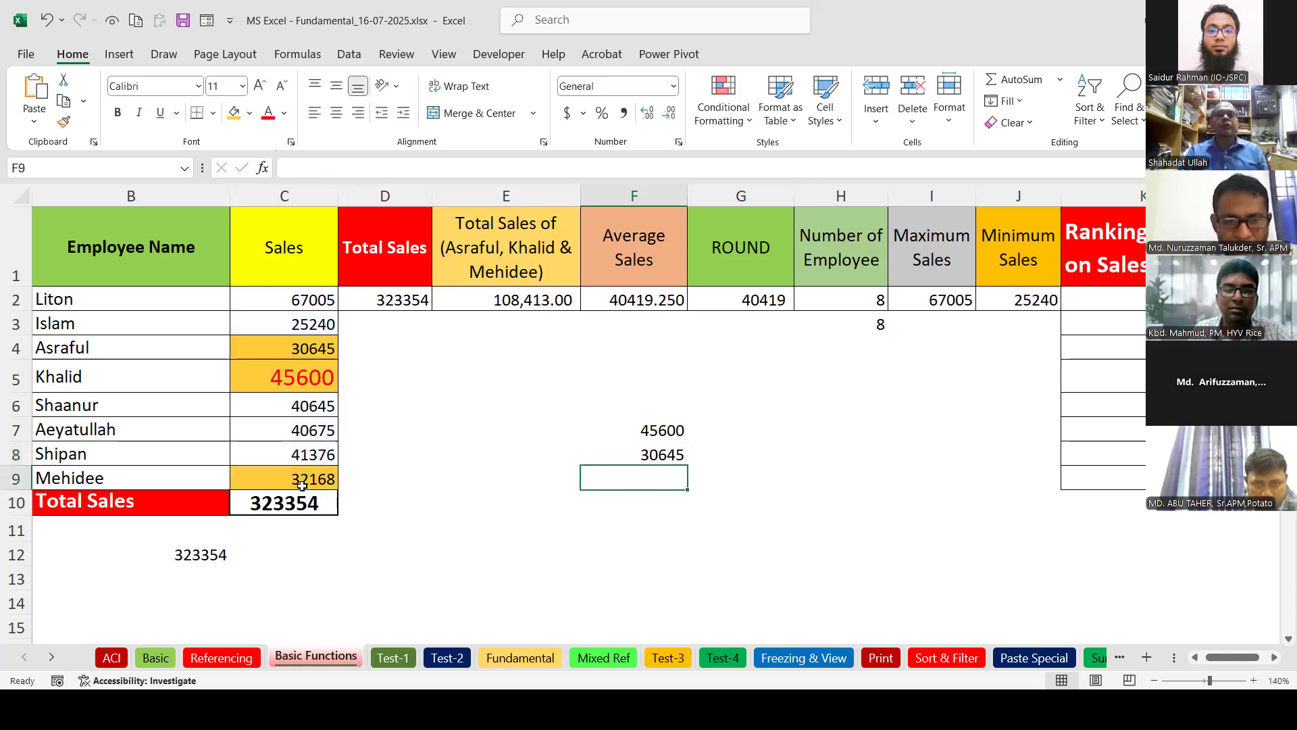
{"action": "left_click", "coordinate": [323, 325]}
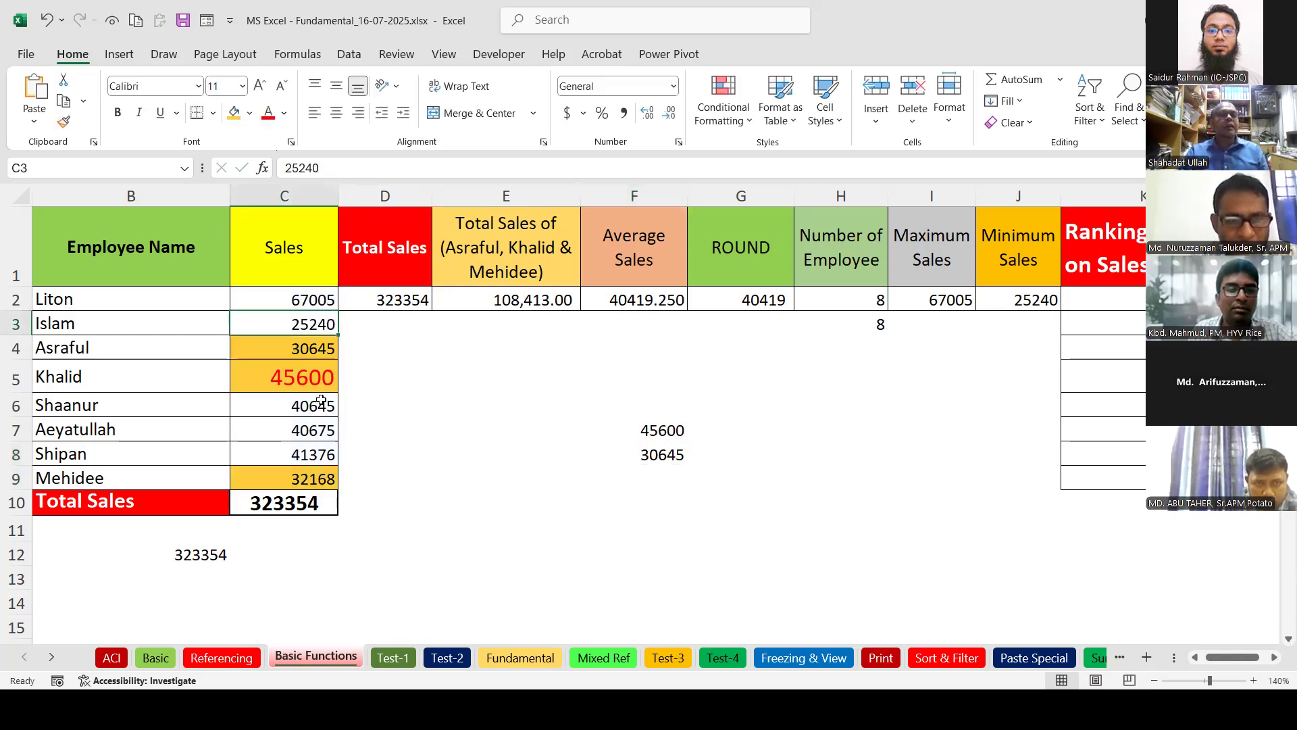
{"action": "left_click", "coordinate": [303, 348]}
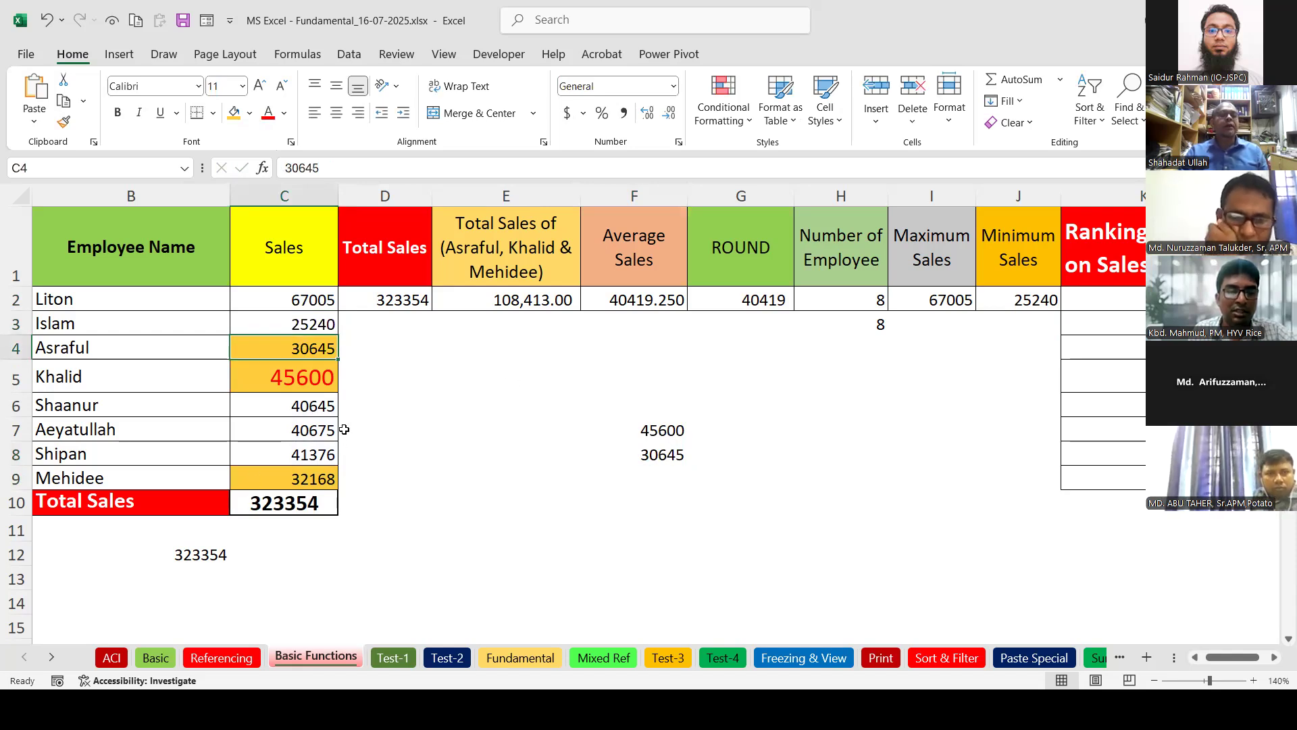
Change F8's SMALL k argument to 1 to return the smallest sale.
{"action": "double_click", "coordinate": [656, 455]}
{"action": "left_click", "coordinate": [701, 457]}
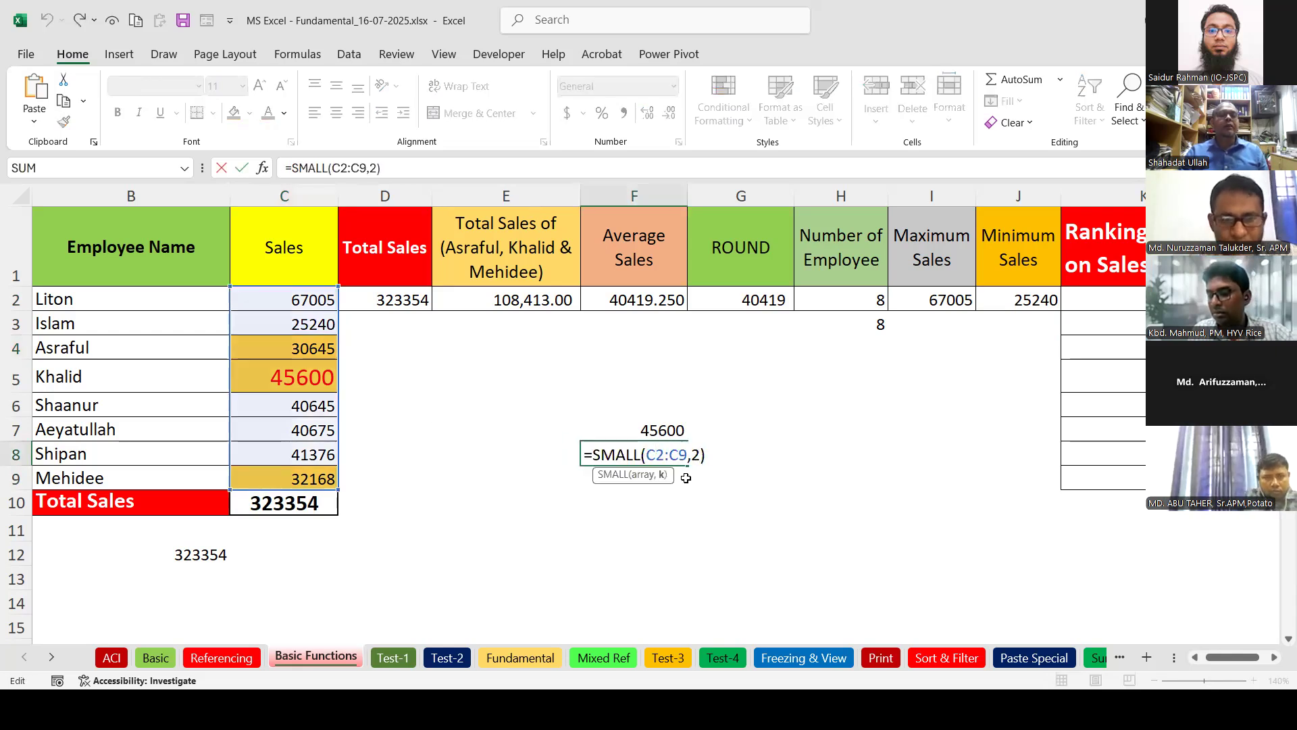
{"action": "key", "text": "BackSpace"}
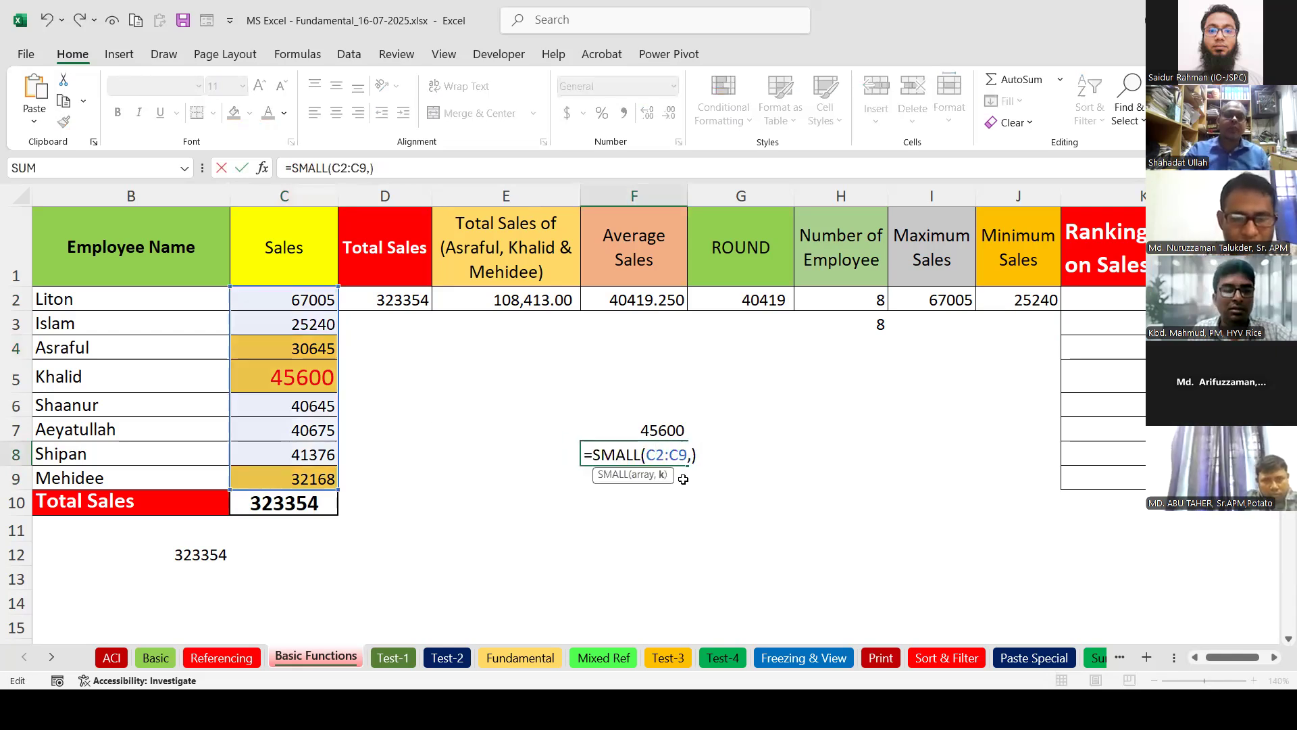
{"action": "type", "text": "1"}
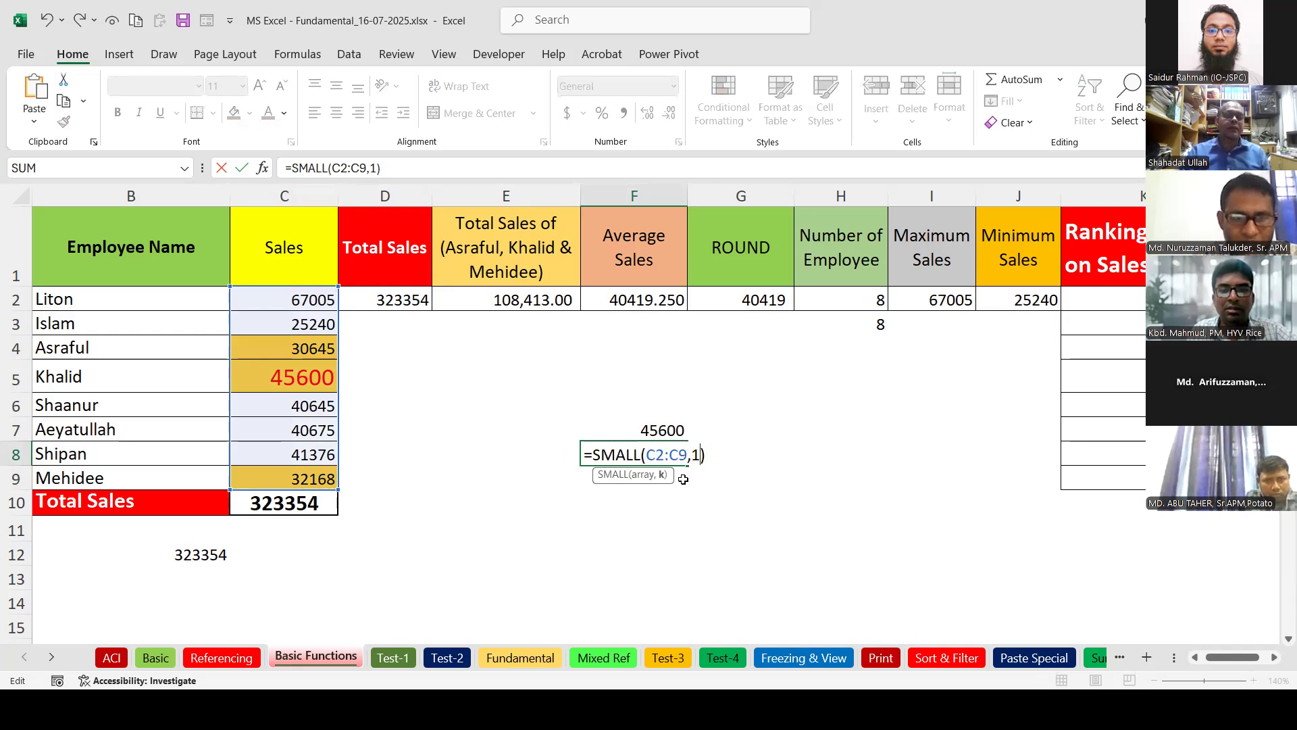
{"action": "key", "text": "Return"}
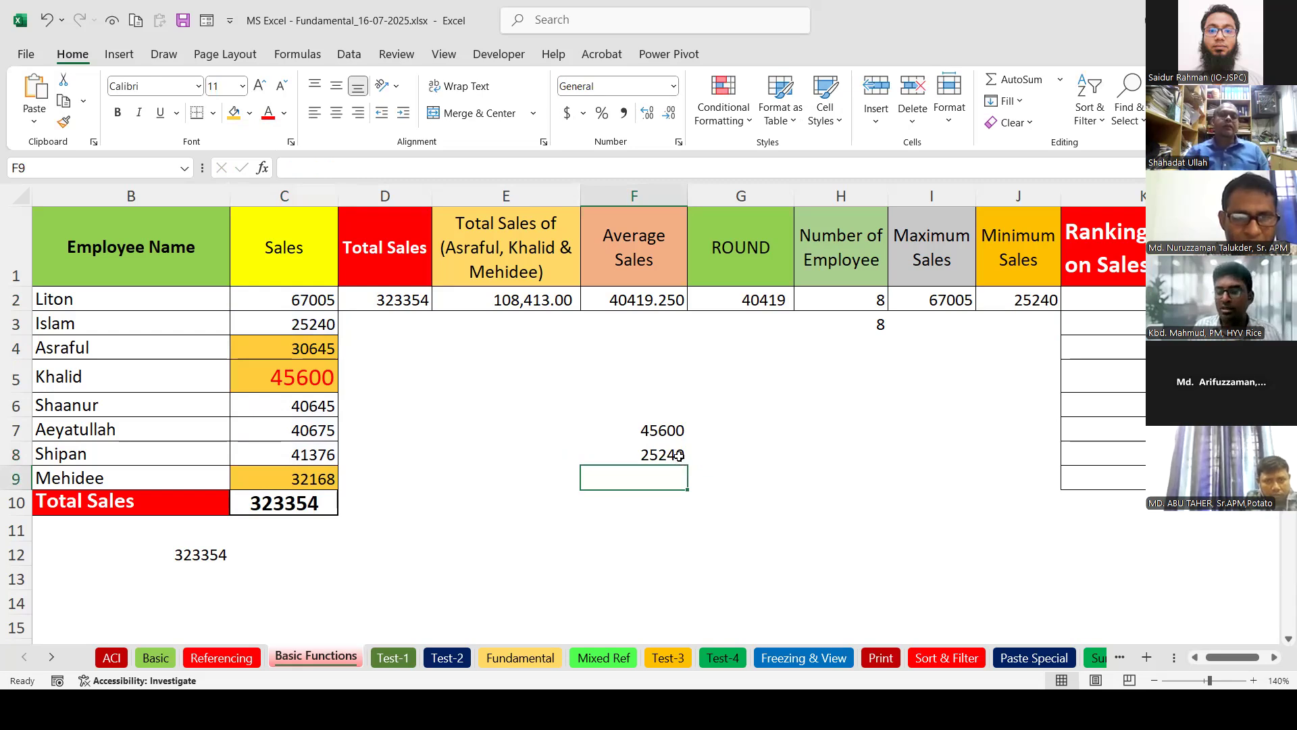
Change the k argument to 3 so F8 returns 32168, matching C9.
{"action": "double_click", "coordinate": [677, 454]}
{"action": "key", "text": "BackSpace"}
{"action": "type", "text": "3"}
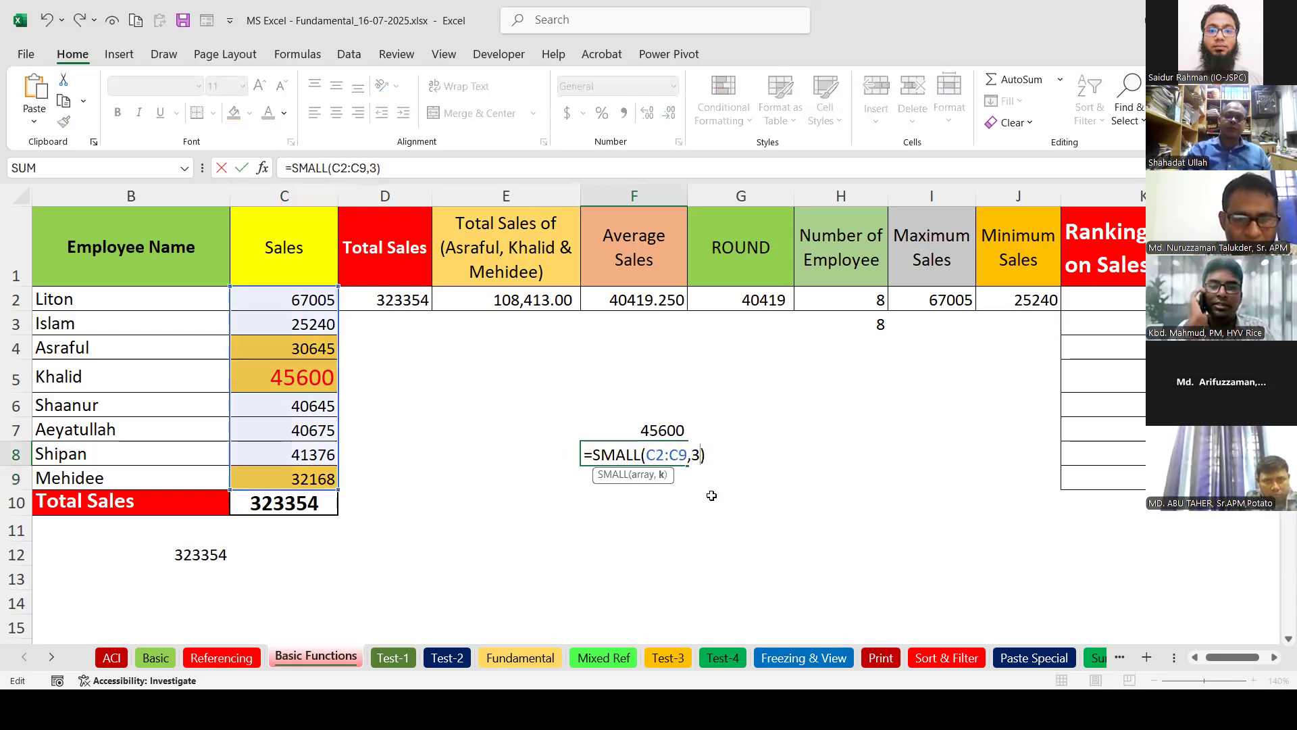
{"action": "key", "text": "Return"}
{"action": "left_click", "coordinate": [648, 459]}
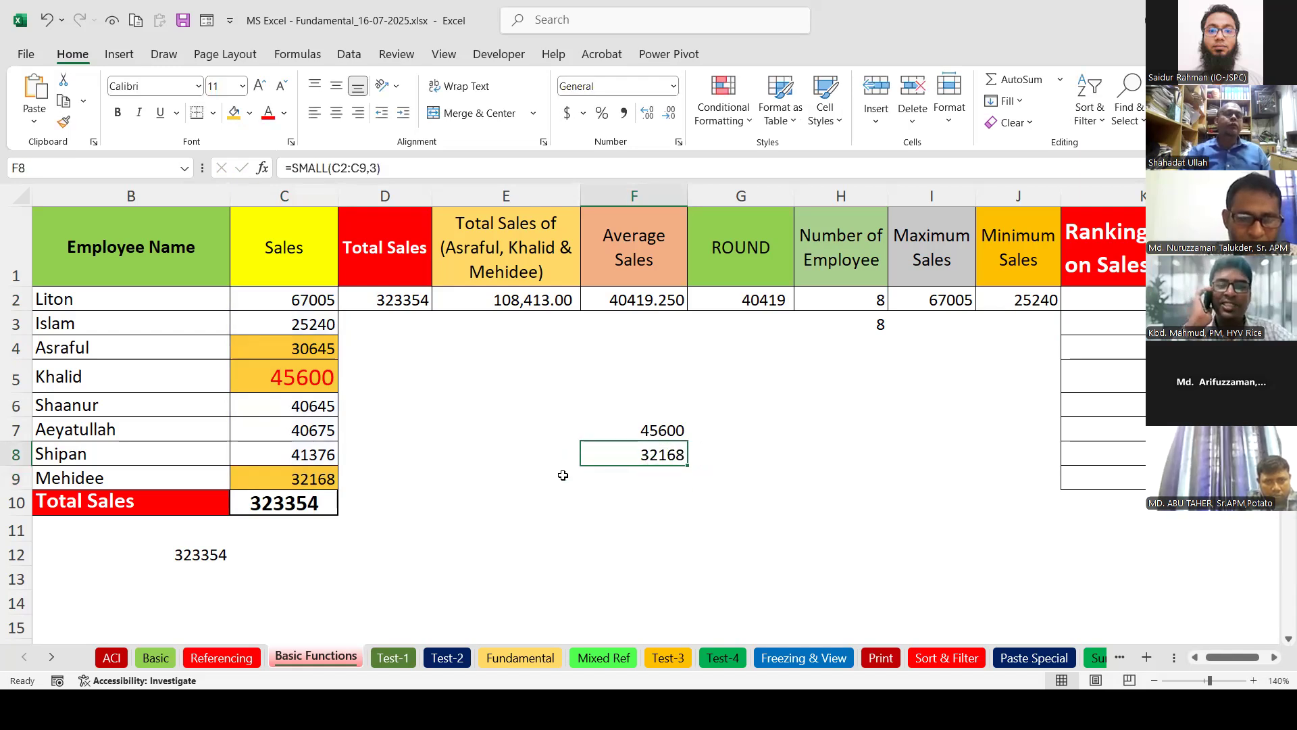
{"action": "left_click", "coordinate": [305, 481]}
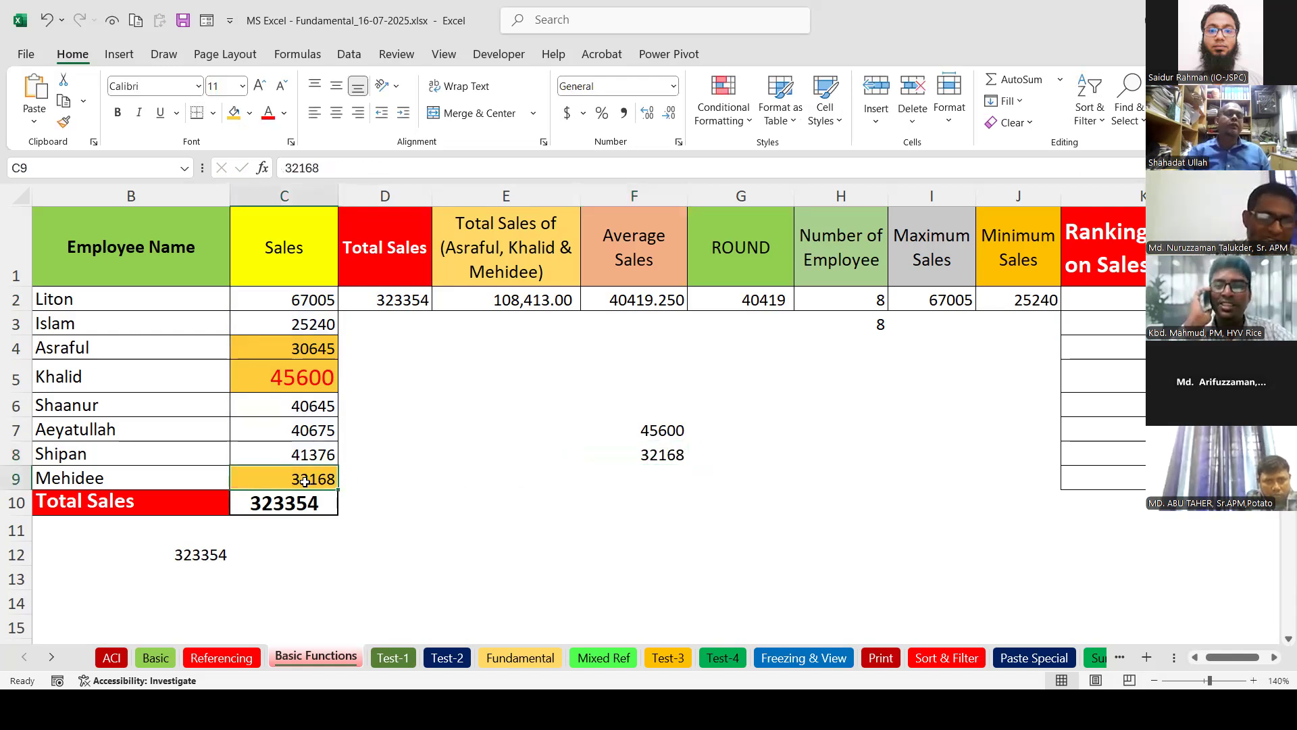
{"action": "left_click", "coordinate": [661, 458]}
Review the F7 LARGE, I2 MAX and J2 MIN formulas, then open K2's RANK.EQ formula.
{"action": "double_click", "coordinate": [676, 431]}
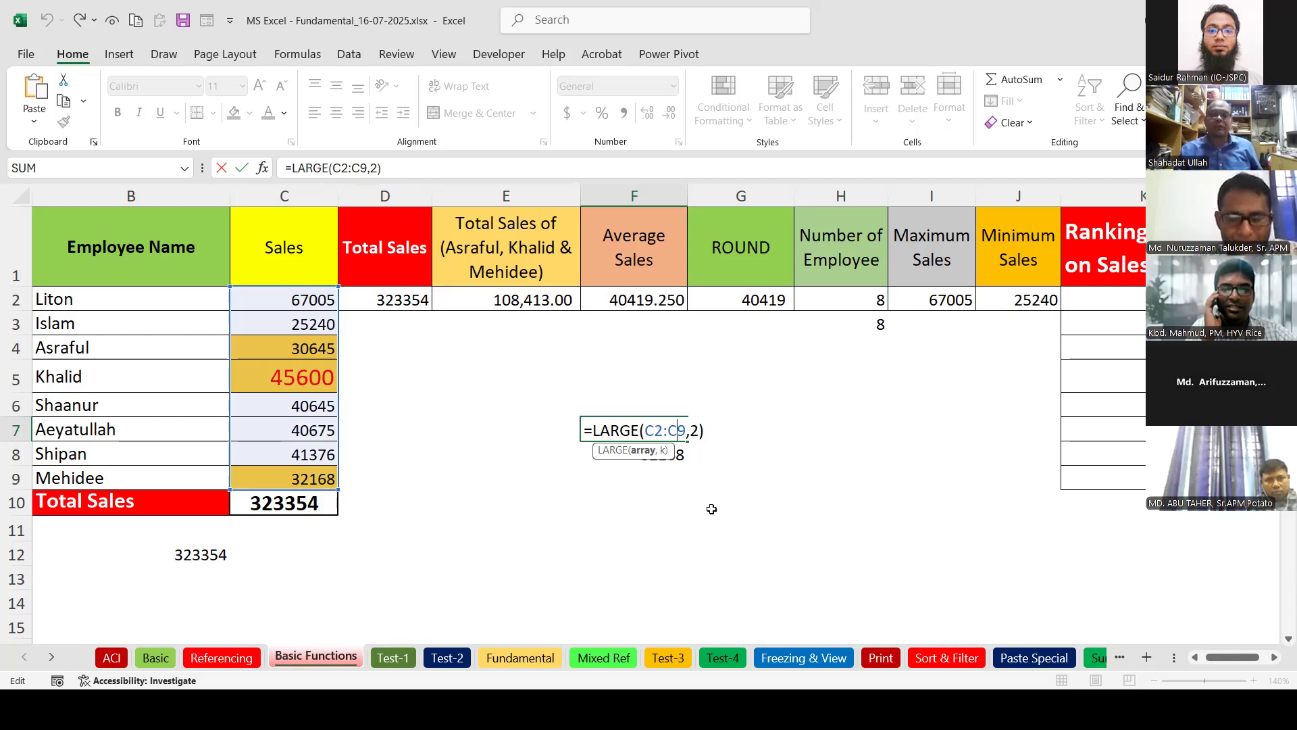
{"action": "key", "text": "Return"}
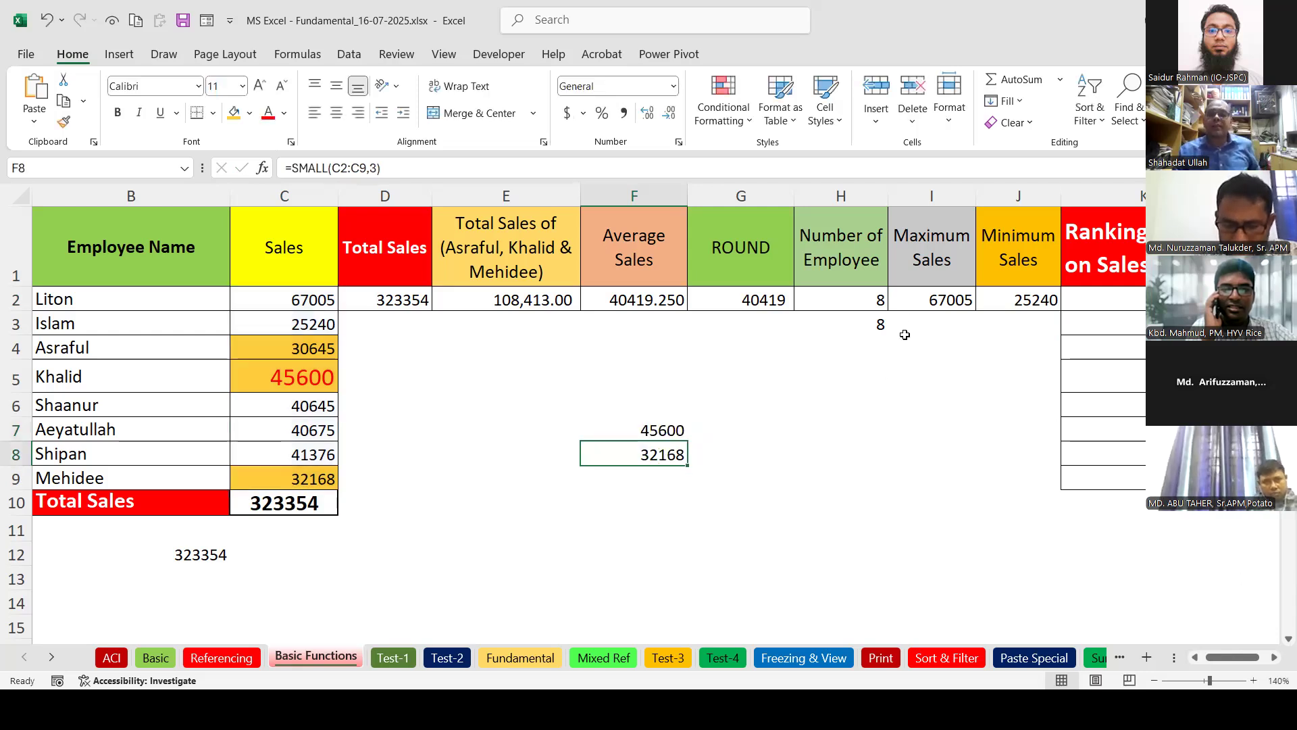
{"action": "left_click", "coordinate": [938, 306]}
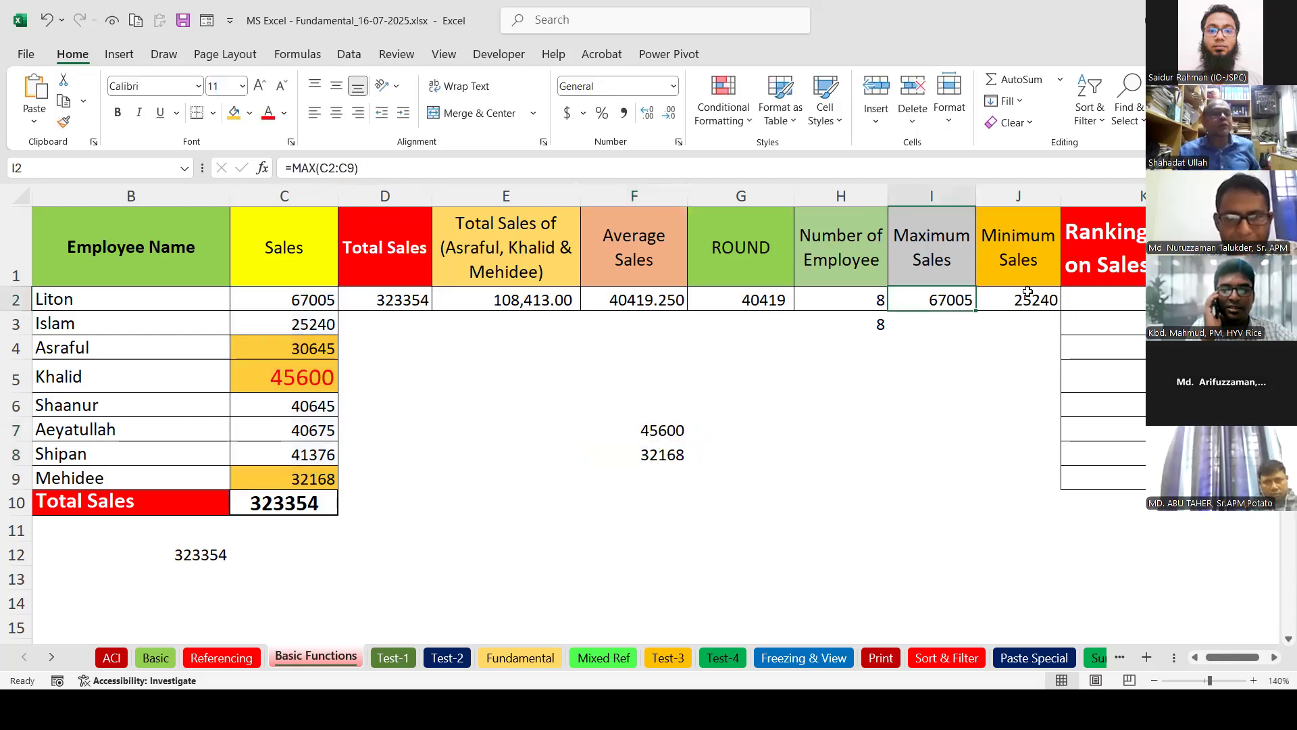
{"action": "left_click", "coordinate": [1028, 291]}
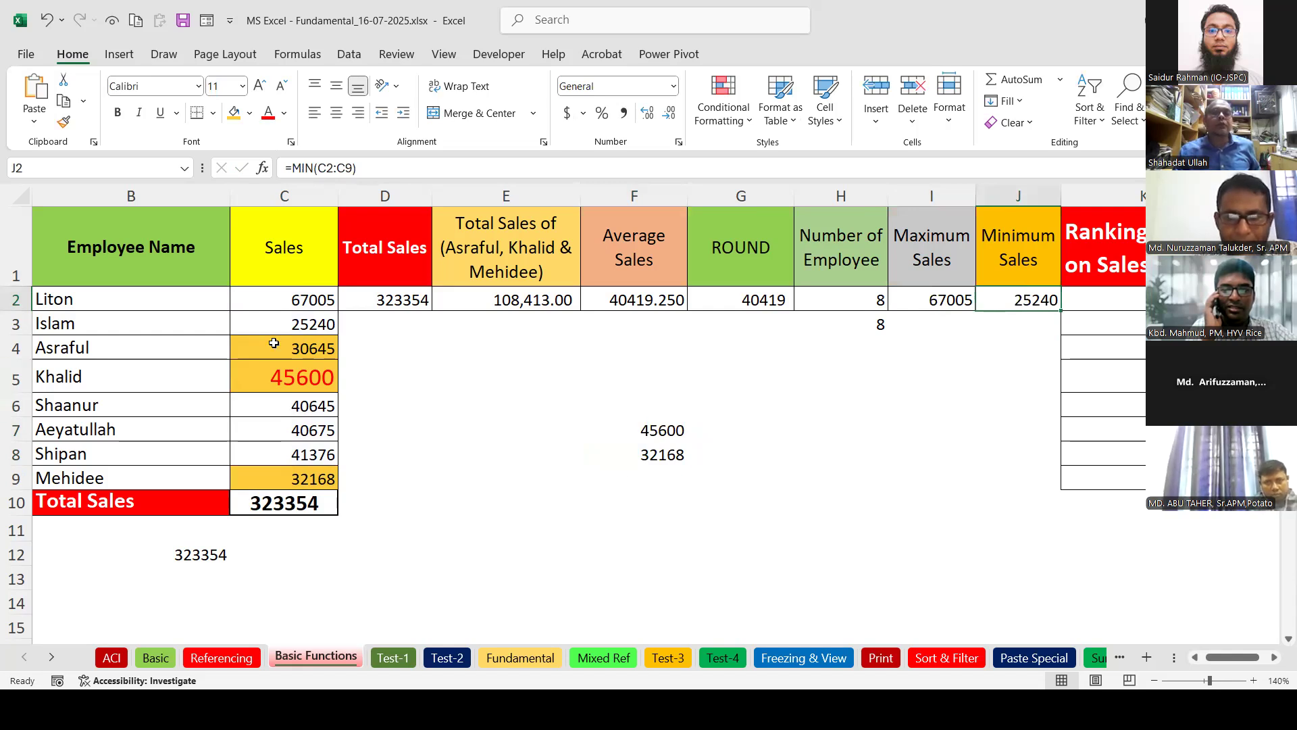
{"action": "double_click", "coordinate": [1133, 297]}
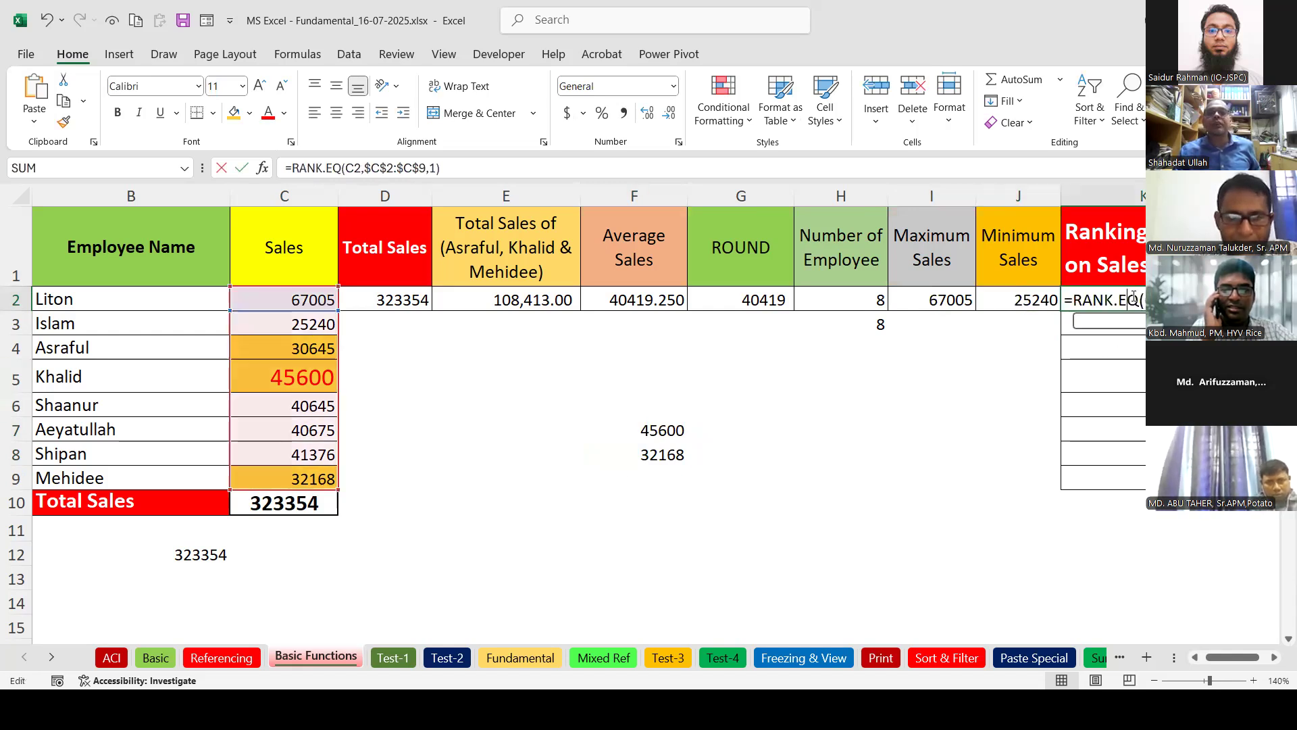
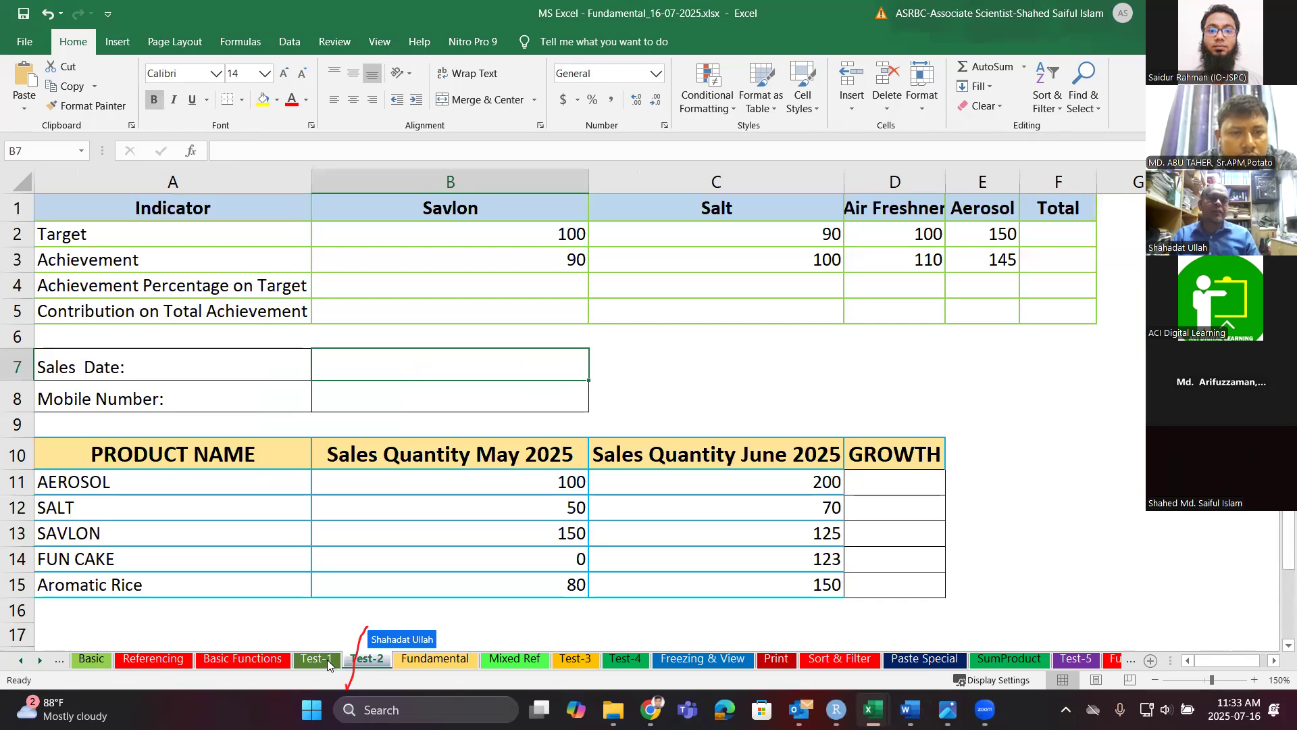
Go to the Basic Functions sheet and begin deleting K2's RANK.EQ ranking formula in the formula bar.
{"action": "left_click", "coordinate": [327, 661]}
{"action": "left_click", "coordinate": [257, 659]}
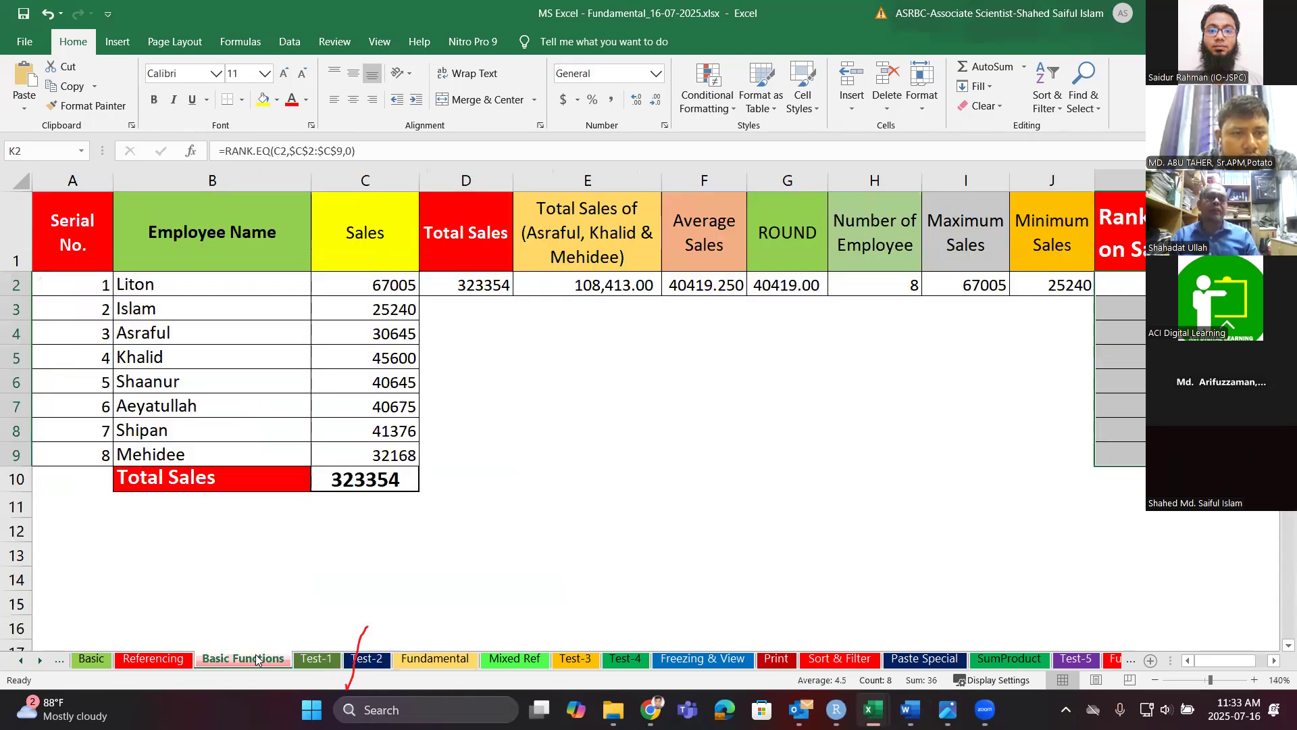
{"action": "left_click", "coordinate": [1168, 285]}
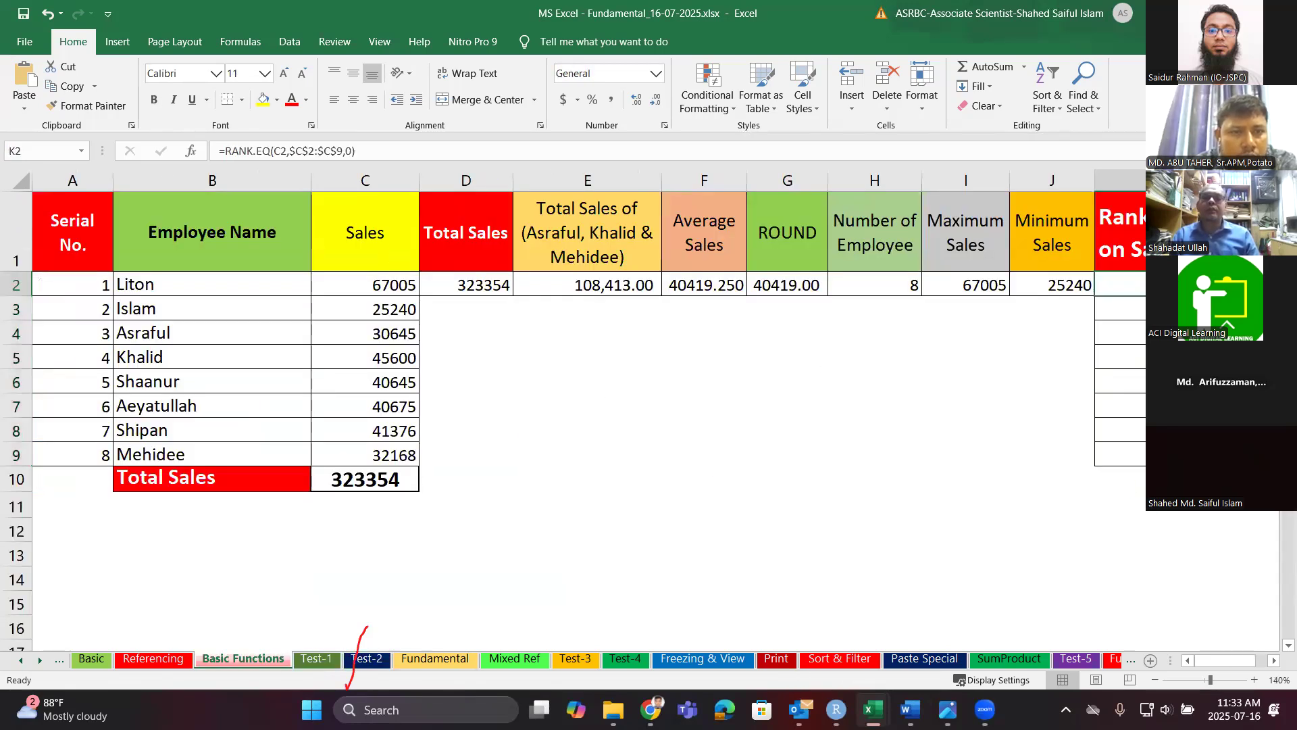
{"action": "left_click", "coordinate": [436, 149]}
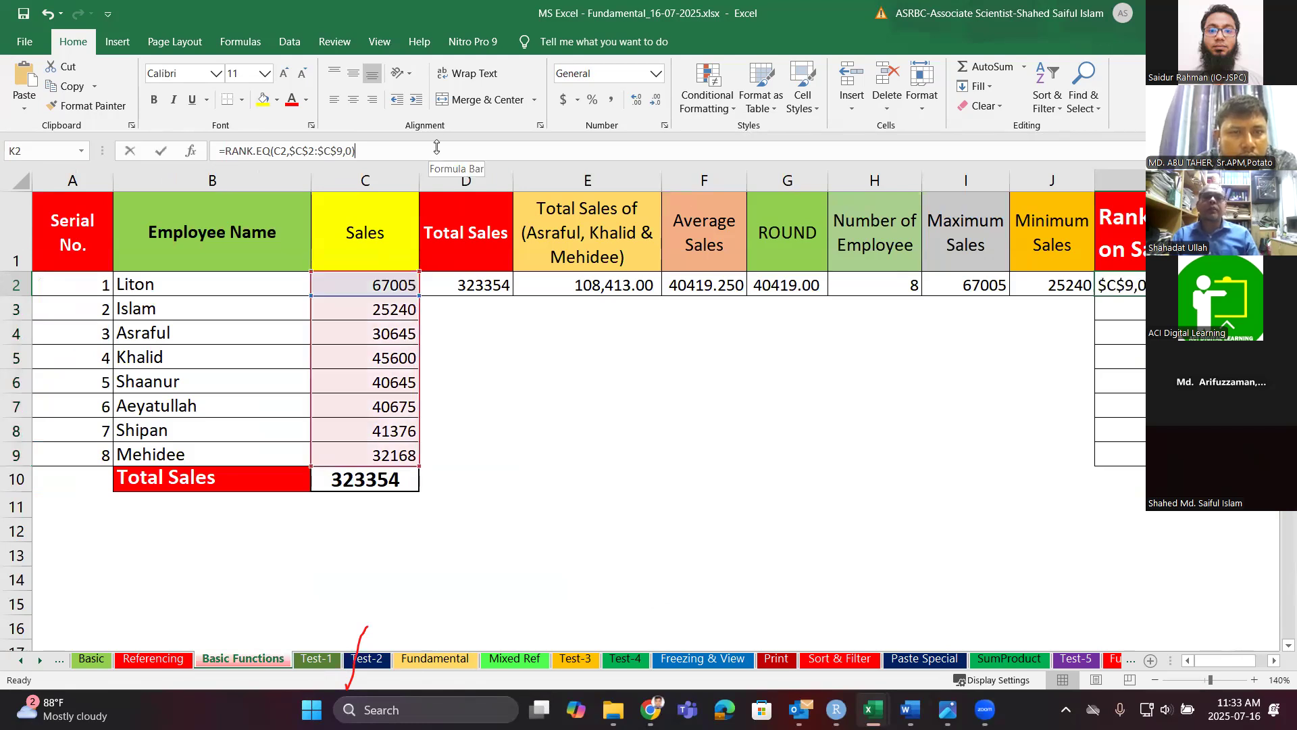
{"action": "key", "text": "BackSpace"}
{"action": "key", "text": "BackSpace"}
{"action": "key", "text": "BackSpace"}
{"action": "key", "text": "BackSpace"}
{"action": "key", "text": "BackSpace"}
{"action": "key", "text": "BackSpace"}
{"action": "key", "text": "BackSpace"}
{"action": "key", "text": "BackSpace"}
{"action": "key", "text": "BackSpace"}
{"action": "key", "text": "BackSpace"}
{"action": "key", "text": "BackSpace"}
{"action": "key", "text": "BackSpace"}
{"action": "key", "text": "BackSpace"}
{"action": "key", "text": "BackSpace"}
{"action": "key", "text": "BackSpace"}
{"action": "key", "text": "BackSpace"}
{"action": "key", "text": "BackSpace"}
{"action": "key", "text": "BackSpace"}
{"action": "key", "text": "BackSpace"}
{"action": "key", "text": "BackSpace"}
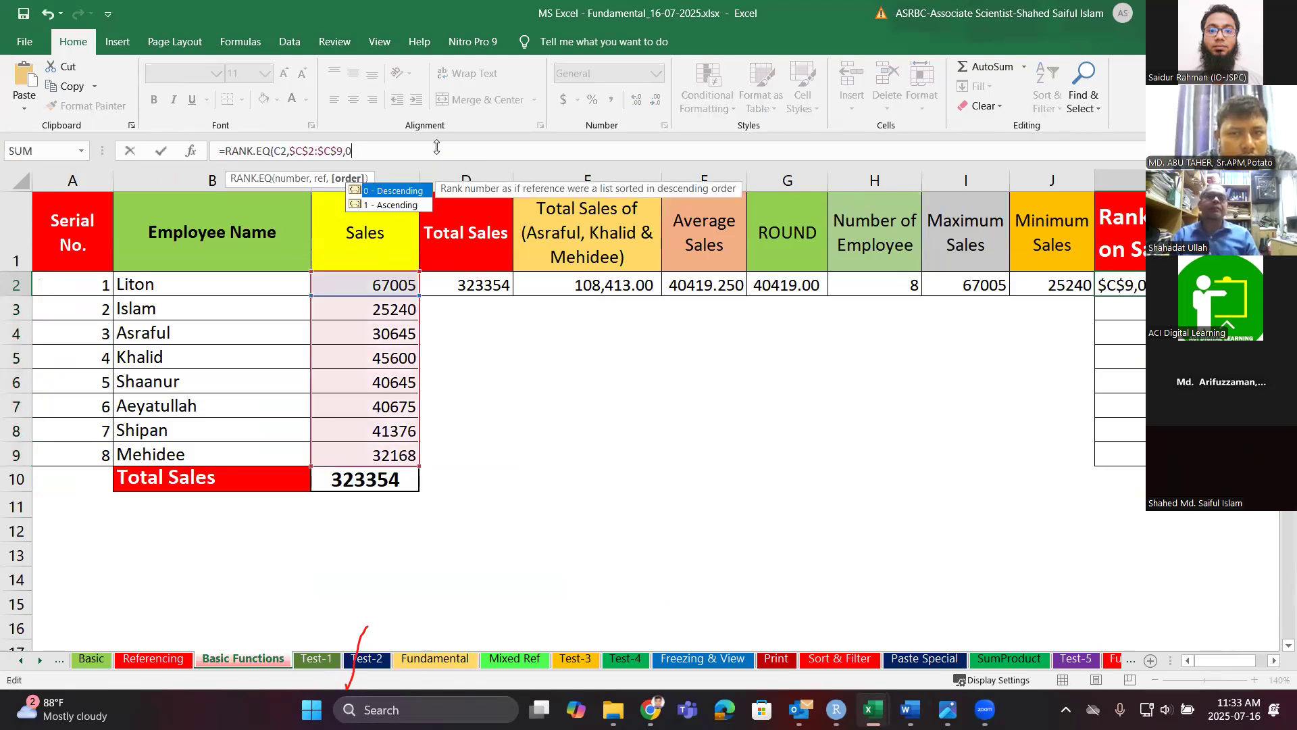
Start a RANK.EQ formula in K2 ranking C2 against the absolute range $C$2:$C$9.
{"action": "type", "text": "="}
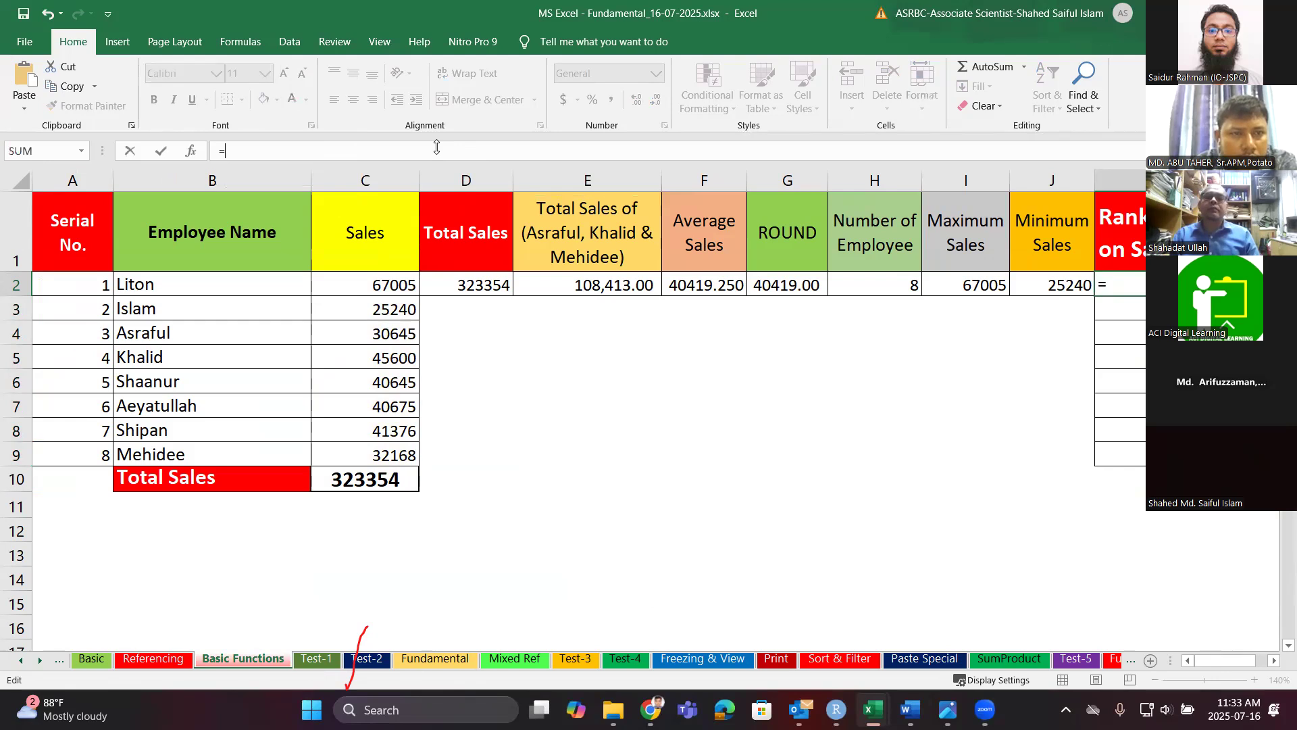
{"action": "type", "text": "rank"}
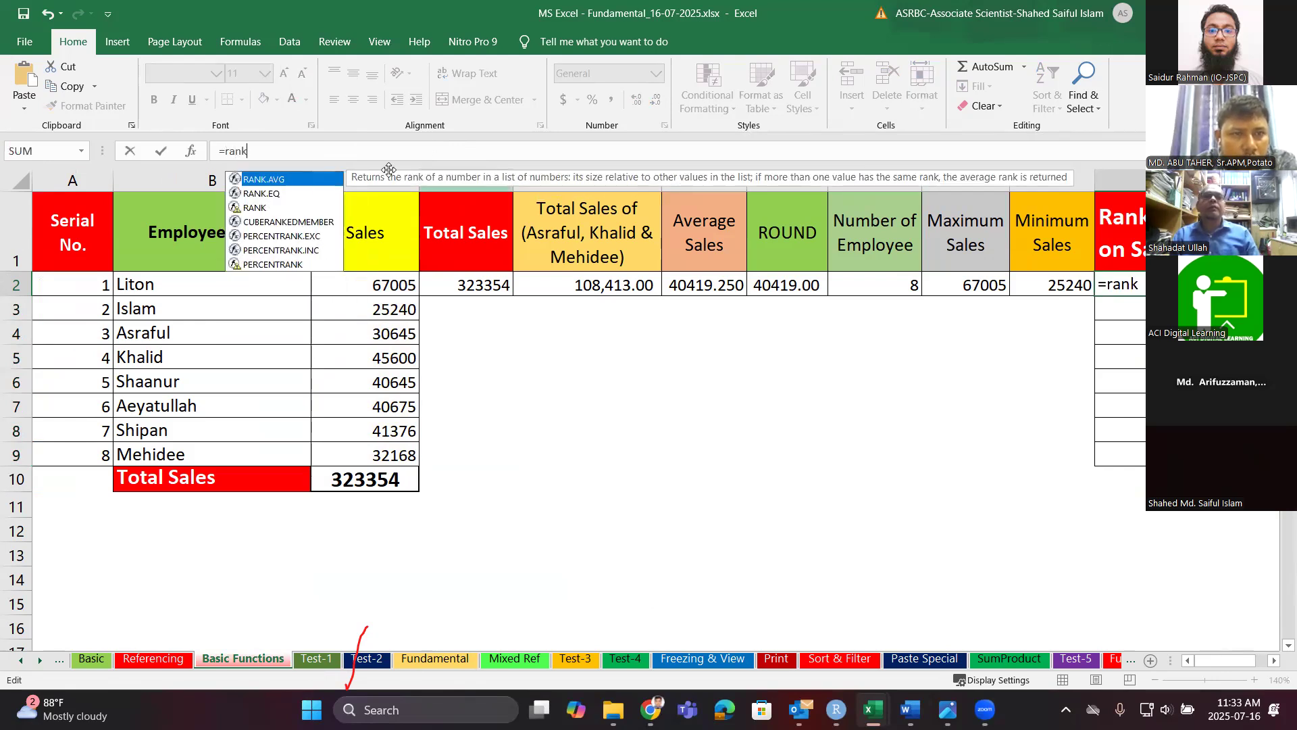
{"action": "double_click", "coordinate": [287, 194]}
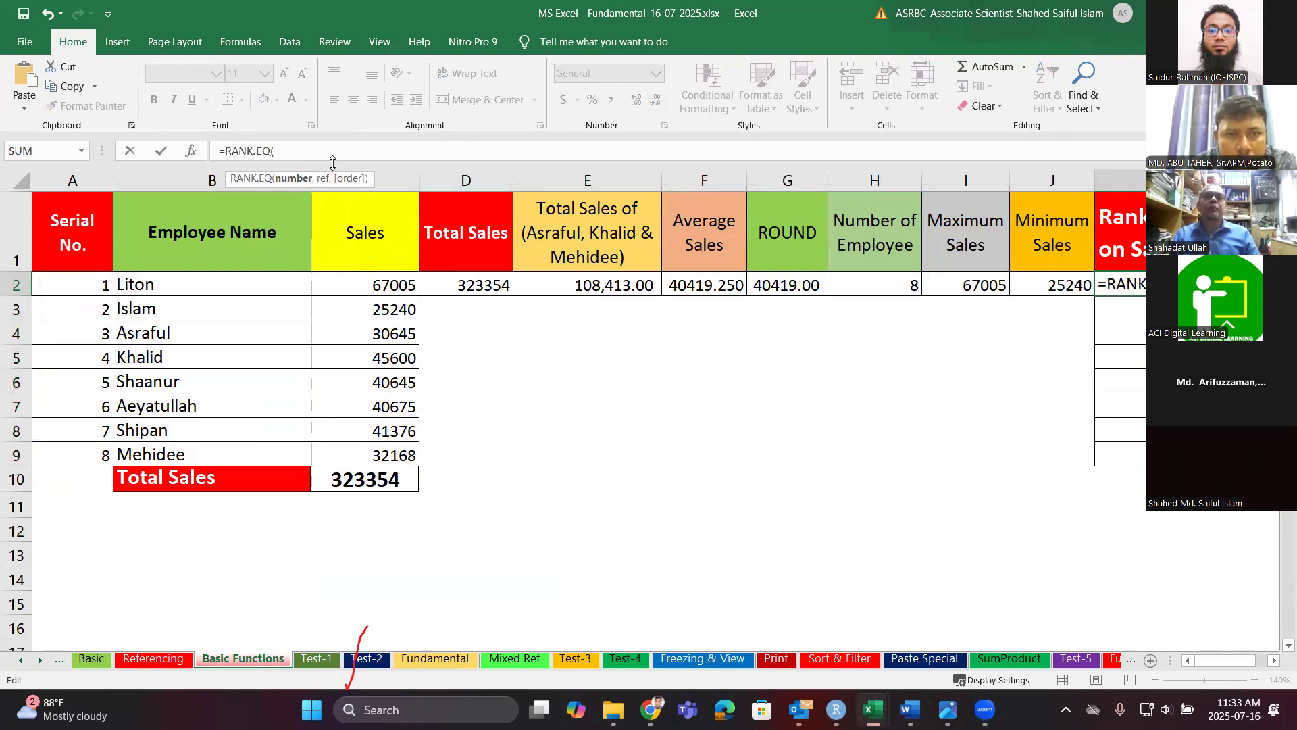
{"action": "left_click", "coordinate": [370, 286]}
{"action": "type", "text": ","}
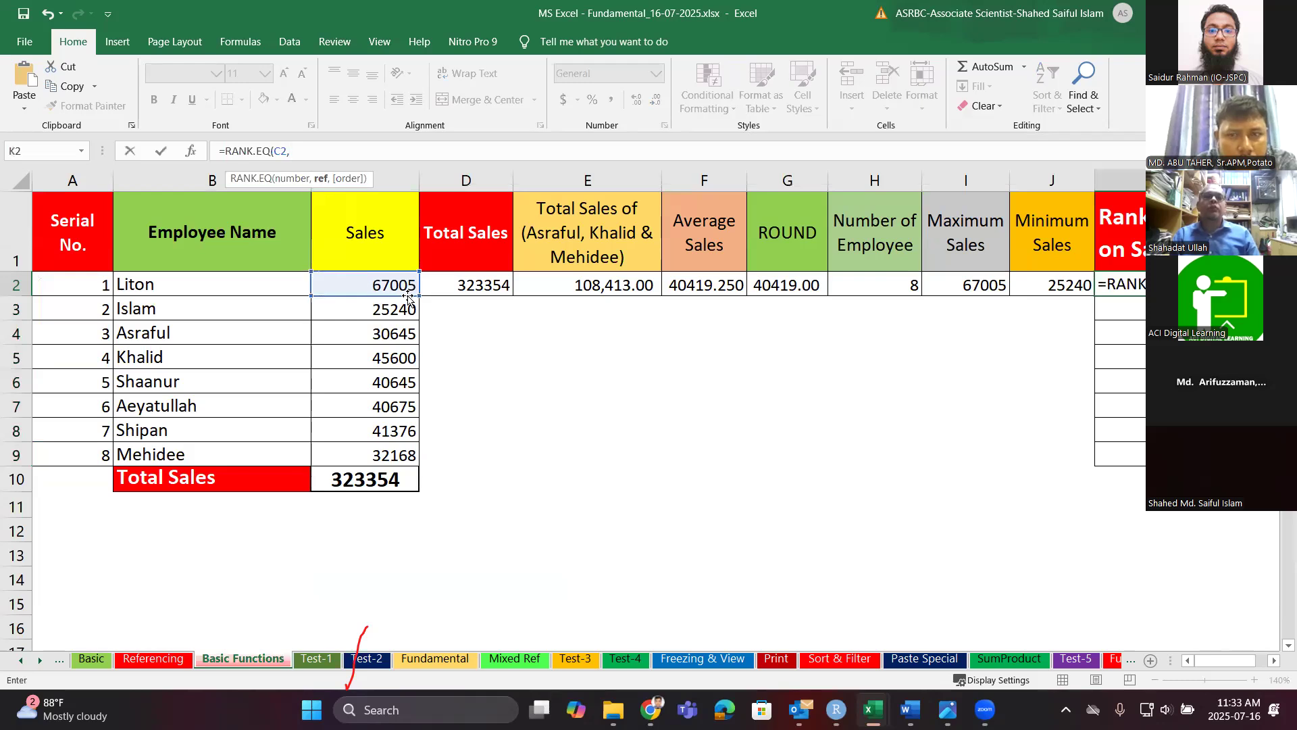
{"action": "left_click_drag", "start_coordinate": [404, 285], "coordinate": [393, 456]}
{"action": "left_click", "coordinate": [298, 151]}
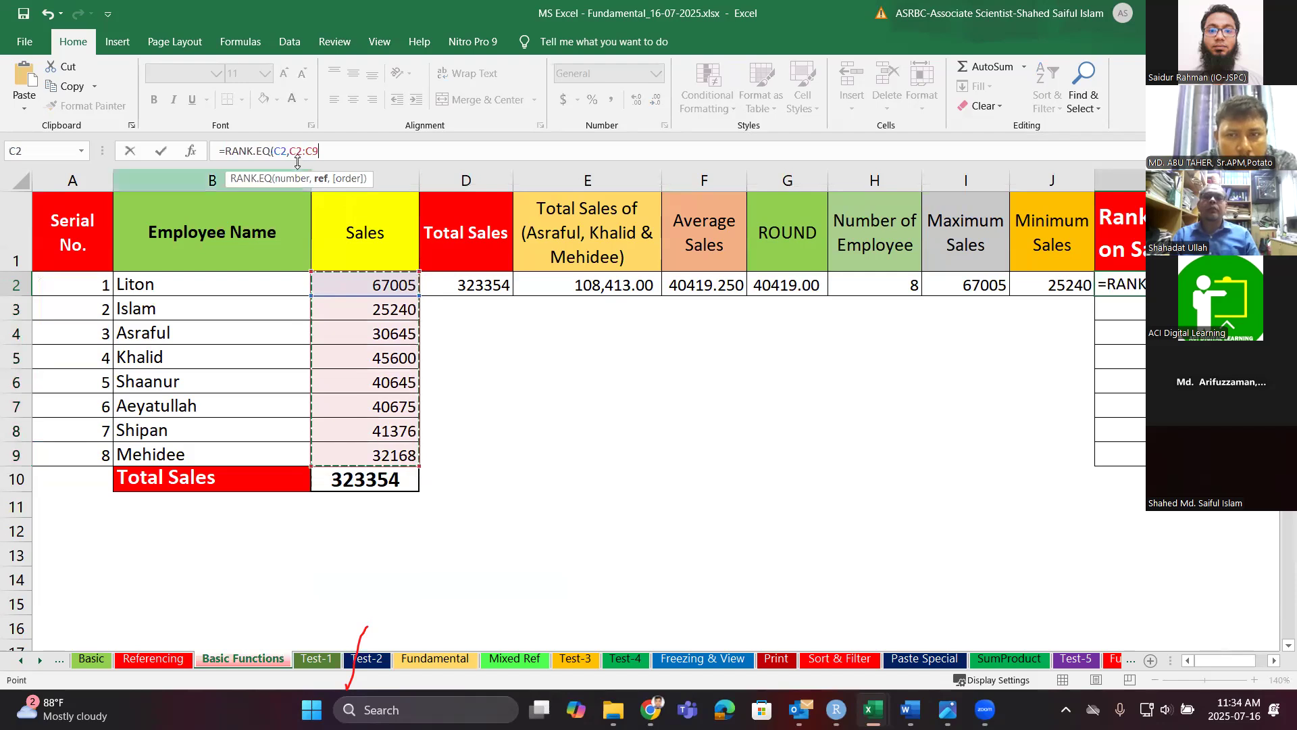
{"action": "key", "text": "F4"}
{"action": "key", "text": "Right"}
{"action": "key", "text": "Right"}
{"action": "key", "text": "Right"}
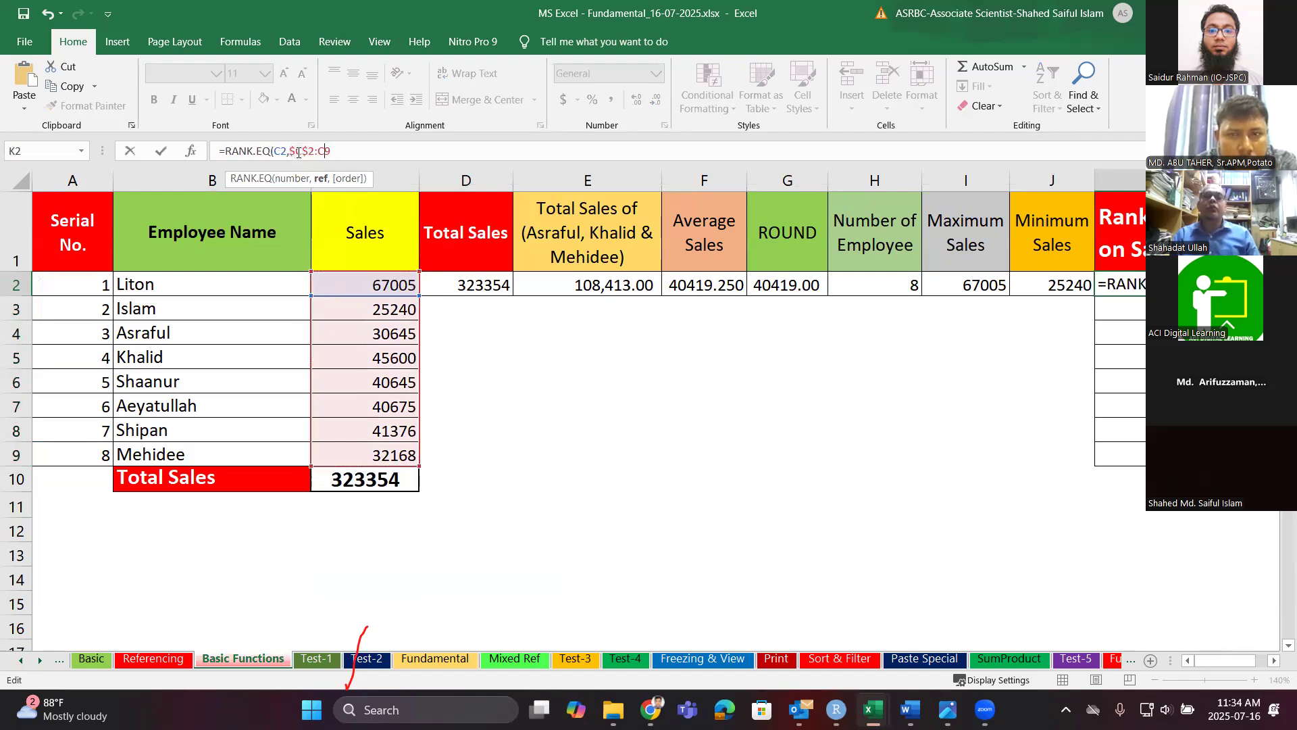
{"action": "key", "text": "F4"}
{"action": "key", "text": "Right"}
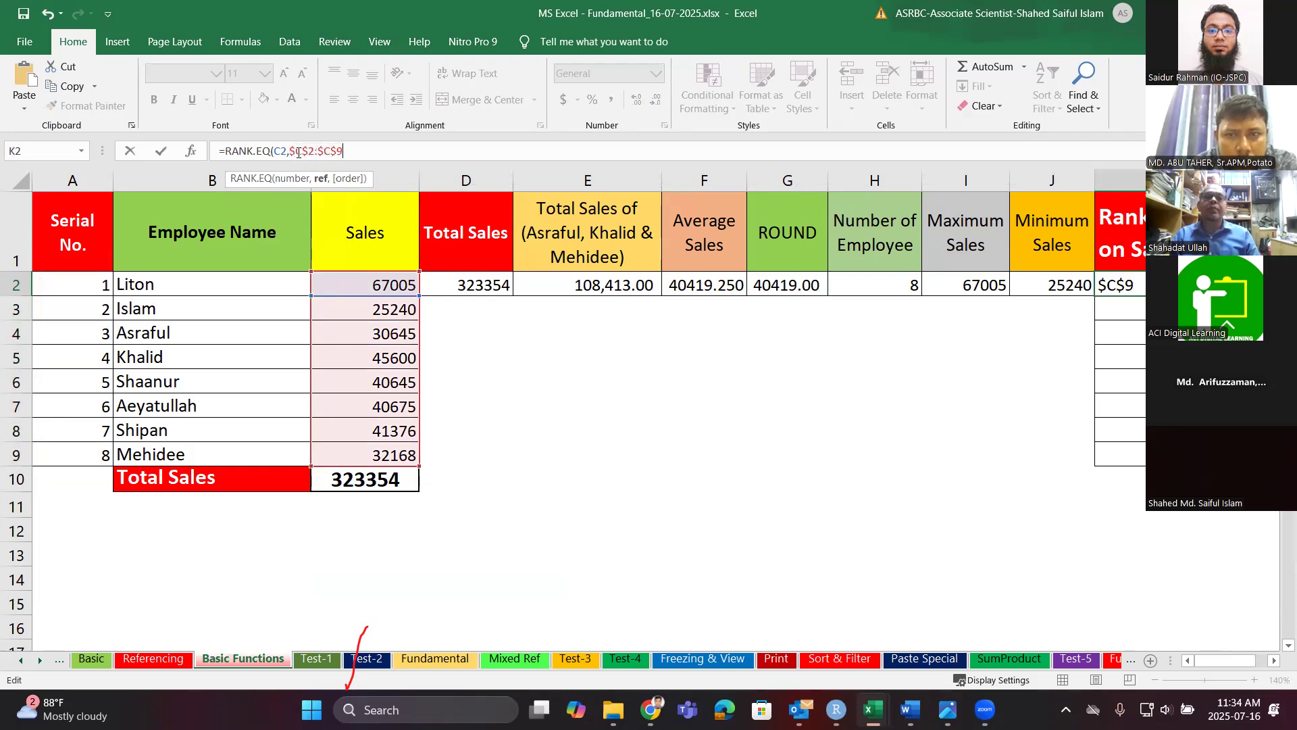
Finish the formula with descending order 0 and fill it from K2 down to K9.
{"action": "type", "text": ","}
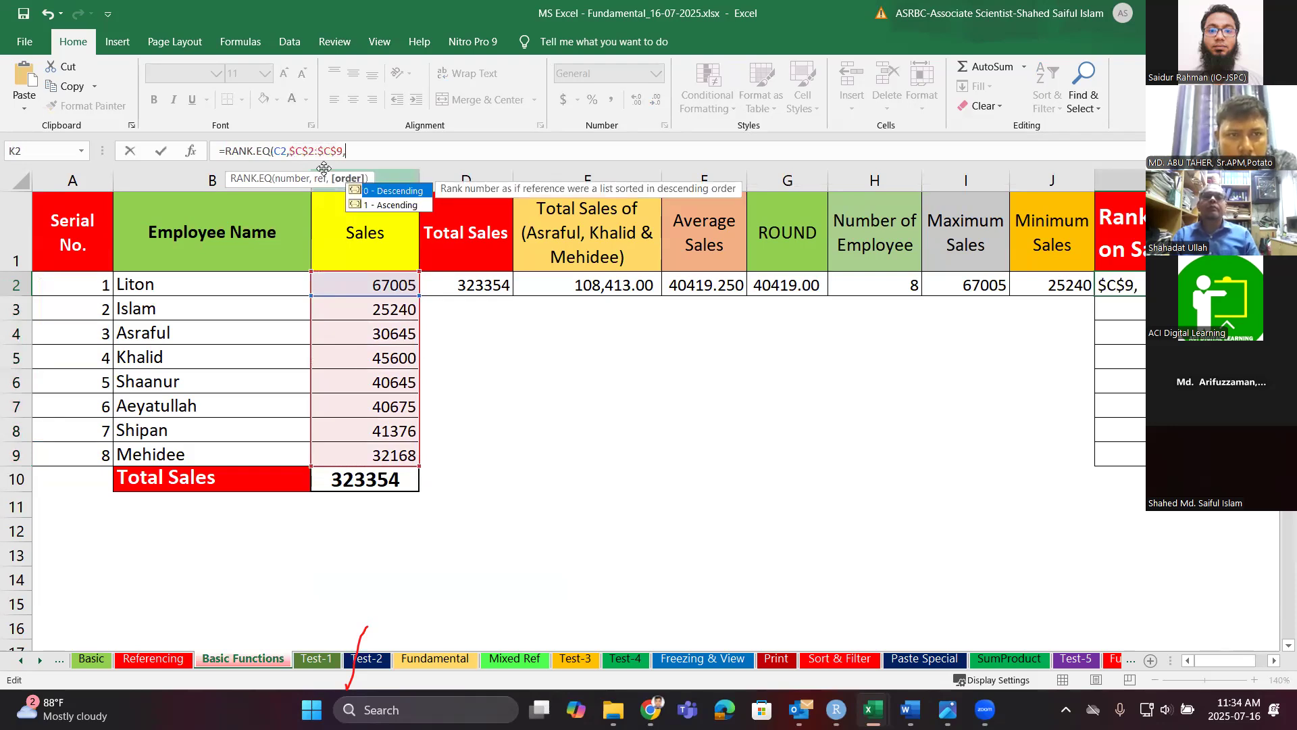
{"action": "double_click", "coordinate": [390, 192]}
{"action": "type", "text": ")"}
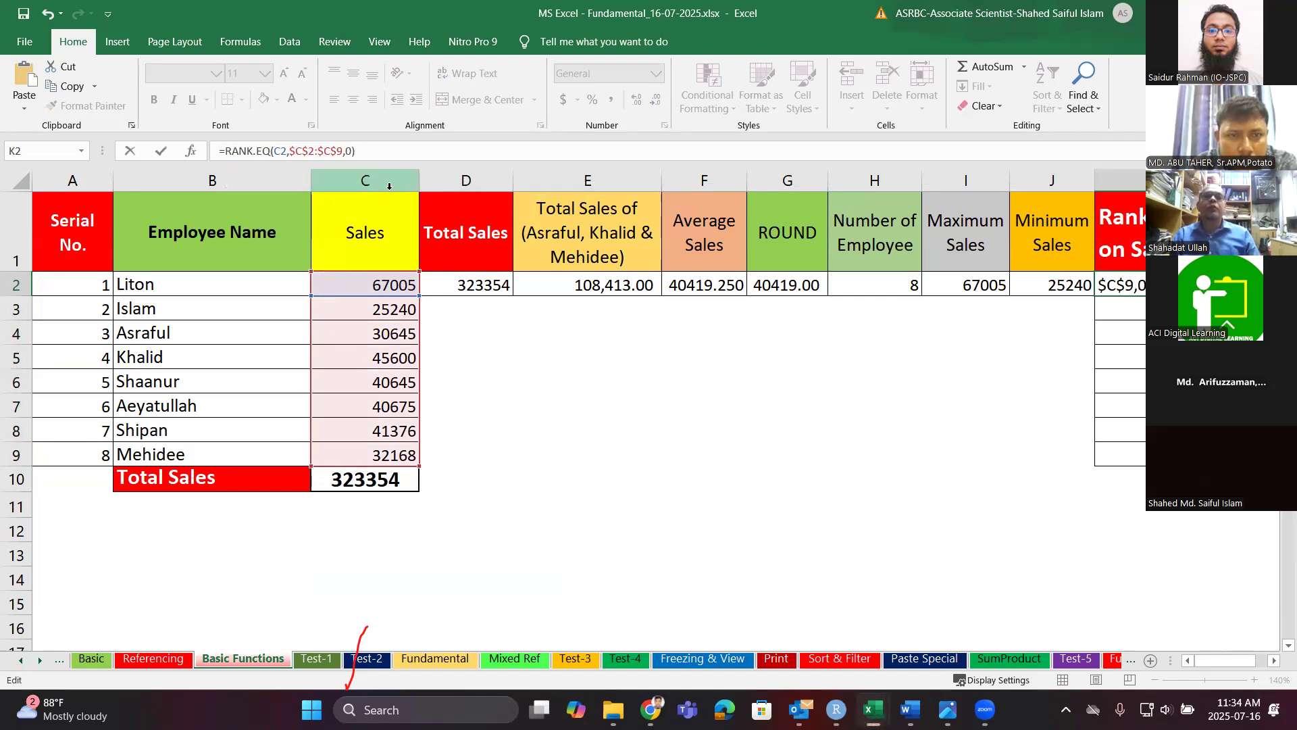
{"action": "key", "text": "Return"}
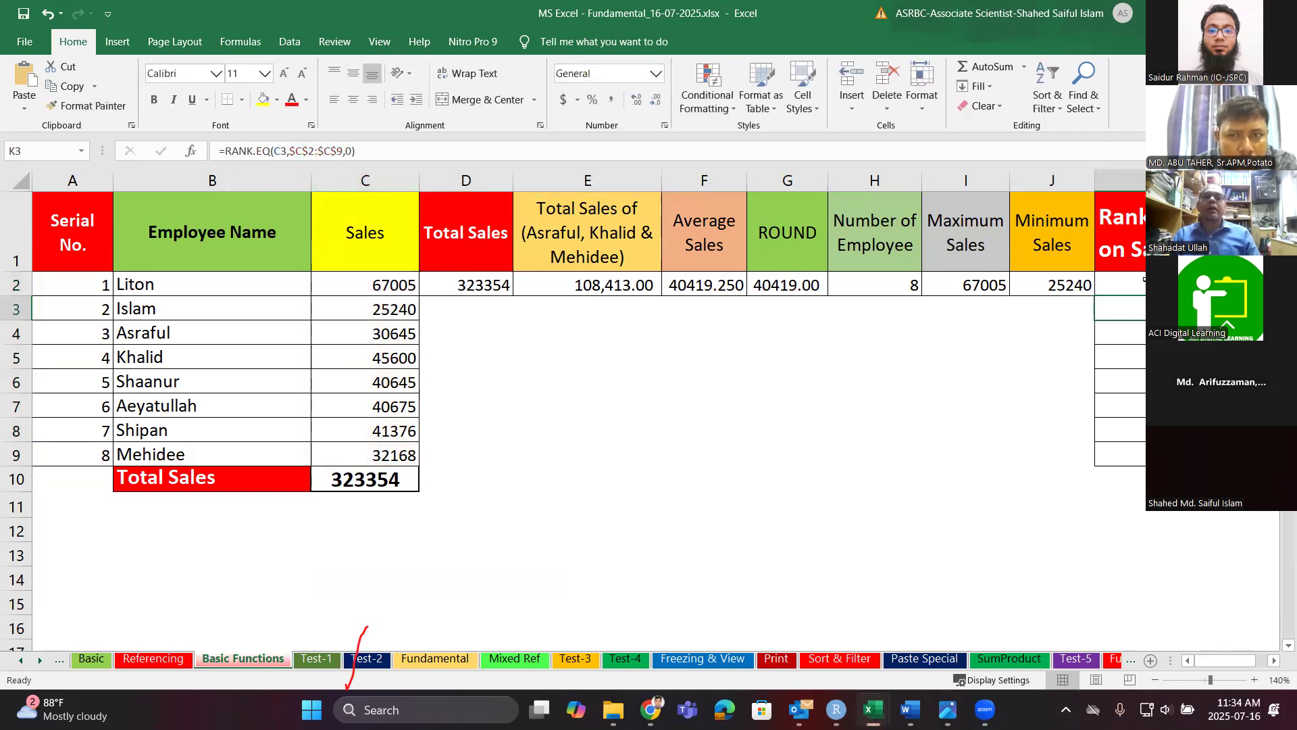
{"action": "left_click", "coordinate": [1144, 279]}
{"action": "left_click_drag", "start_coordinate": [1142, 296], "coordinate": [1141, 459]}
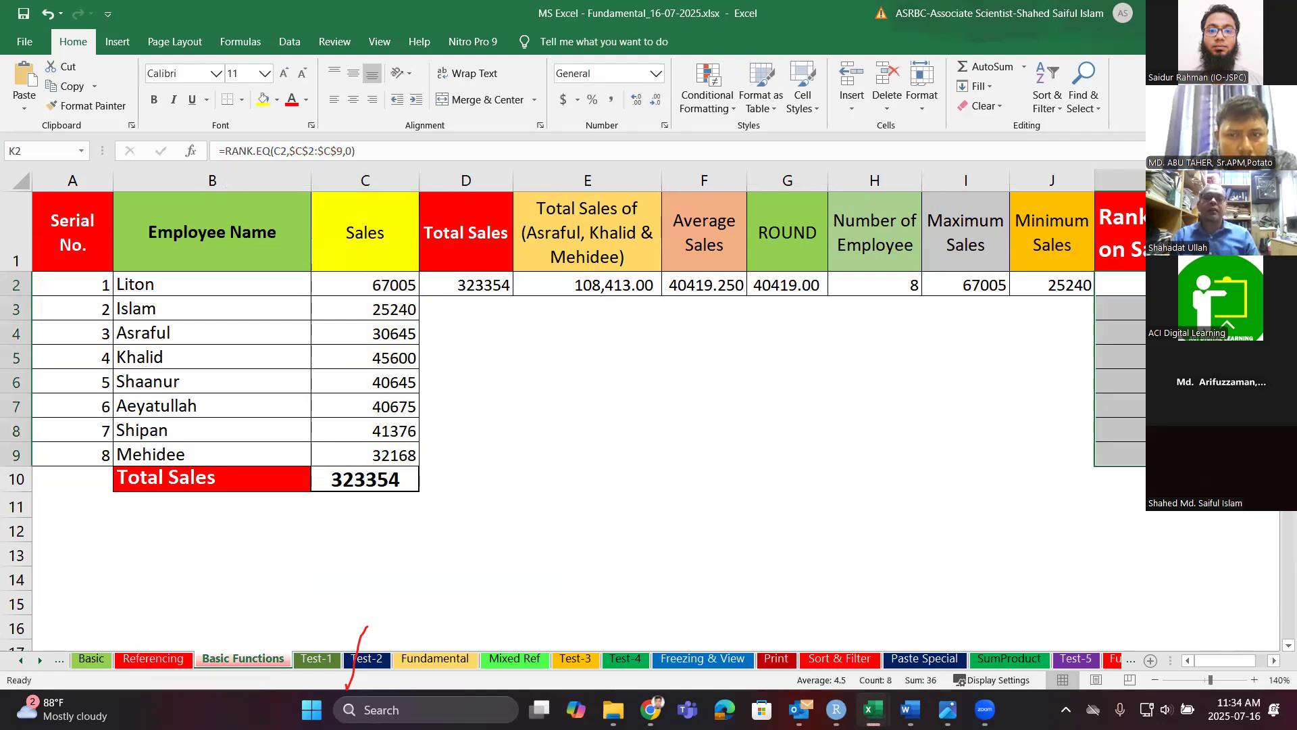
Change the order argument to 1, refill K2:K9, then clear the K2:K9 ranking cells.
{"action": "left_click", "coordinate": [352, 150]}
{"action": "key", "text": "BackSpace"}
{"action": "type", "text": "1"}
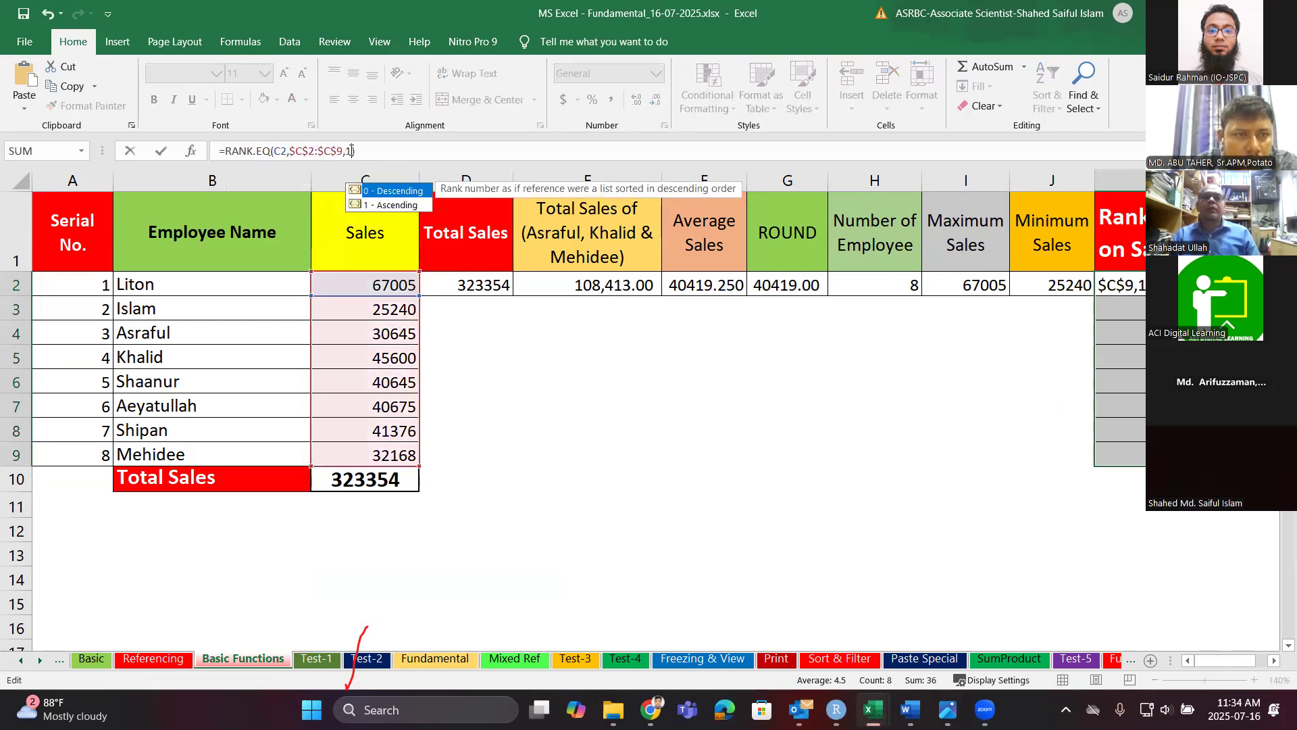
{"action": "key", "text": "Return"}
{"action": "left_click", "coordinate": [1159, 284]}
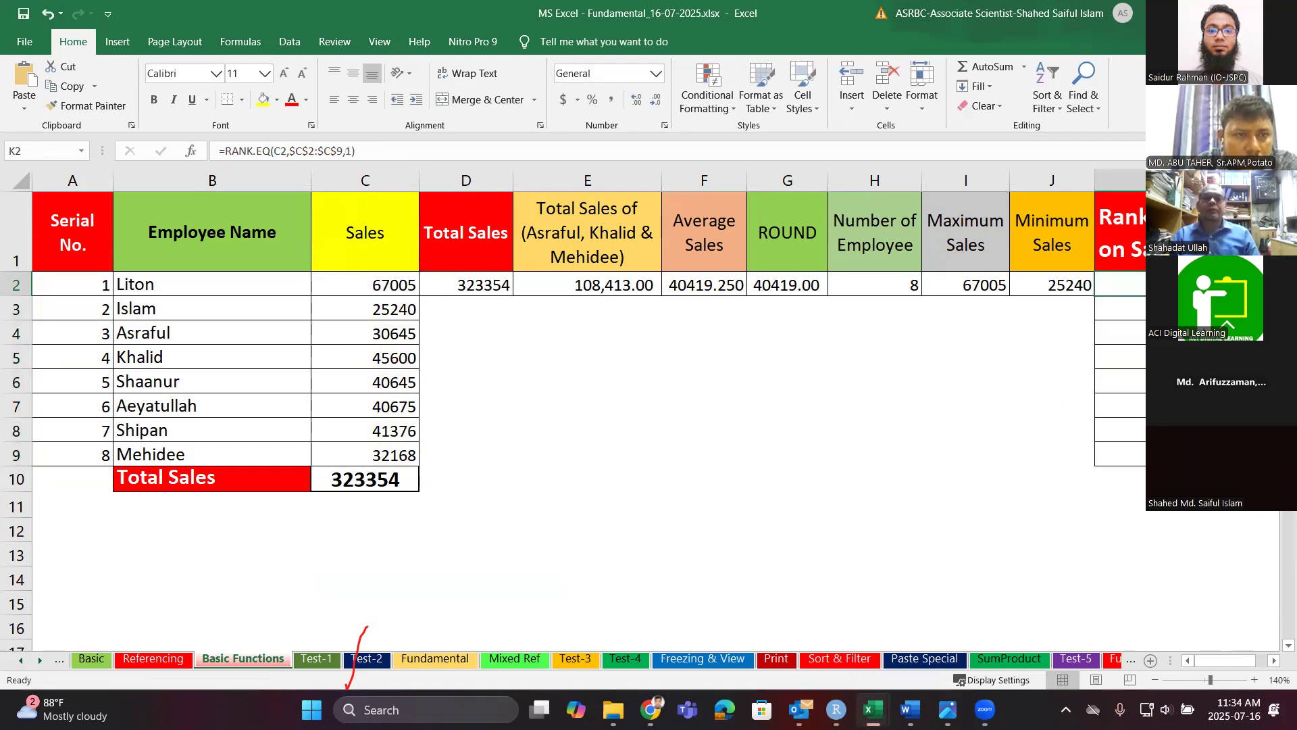
{"action": "left_click_drag", "start_coordinate": [1159, 295], "coordinate": [1159, 459]}
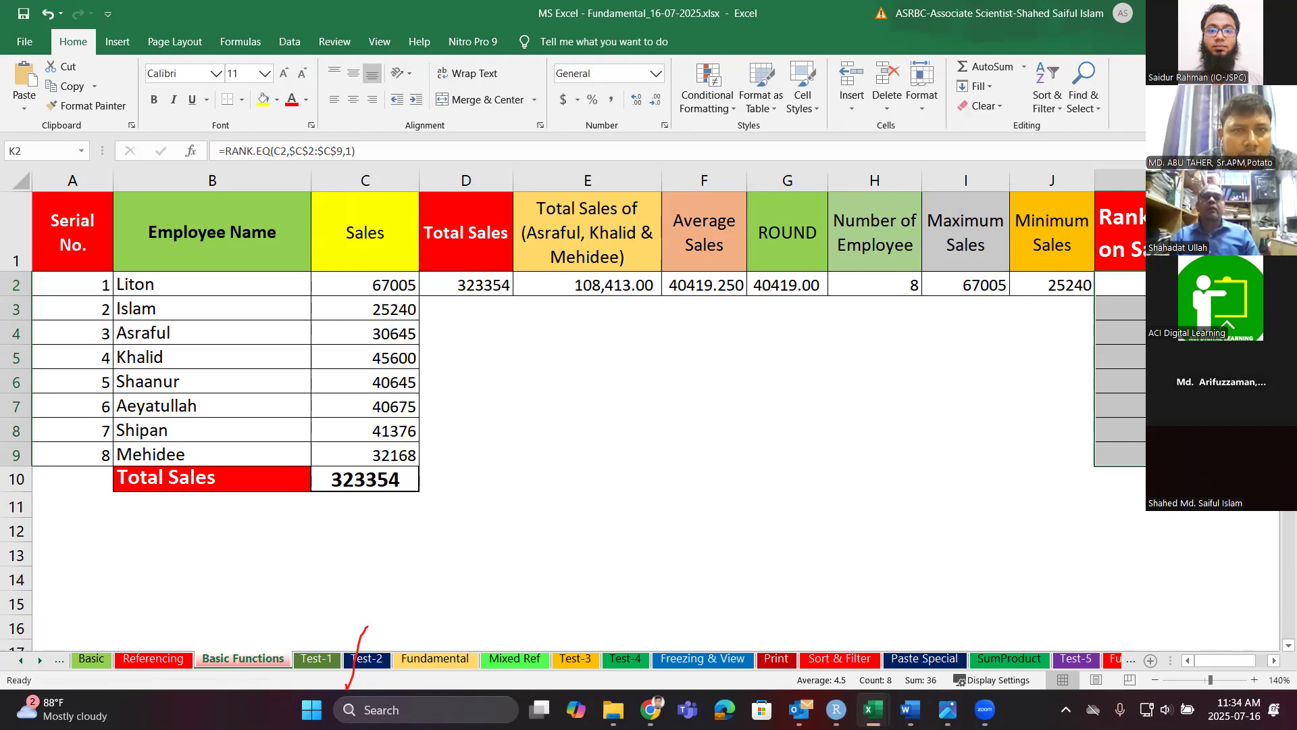
{"action": "left_click_drag", "start_coordinate": [1161, 284], "coordinate": [1162, 454]}
{"action": "key", "text": "Delete"}
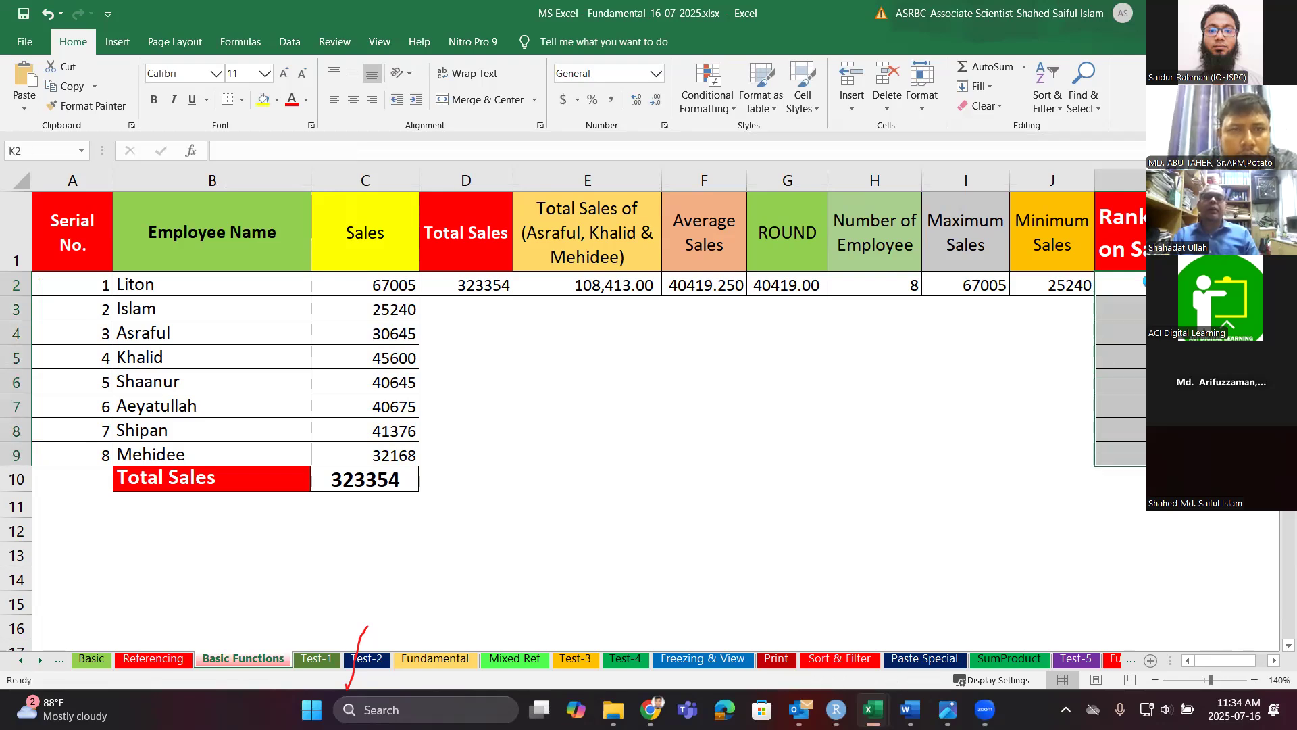
Abandon the new entry in K2 and undo to restore the K2:K9 ranking formulas.
{"action": "left_click", "coordinate": [1147, 282]}
{"action": "type", "text": "="}
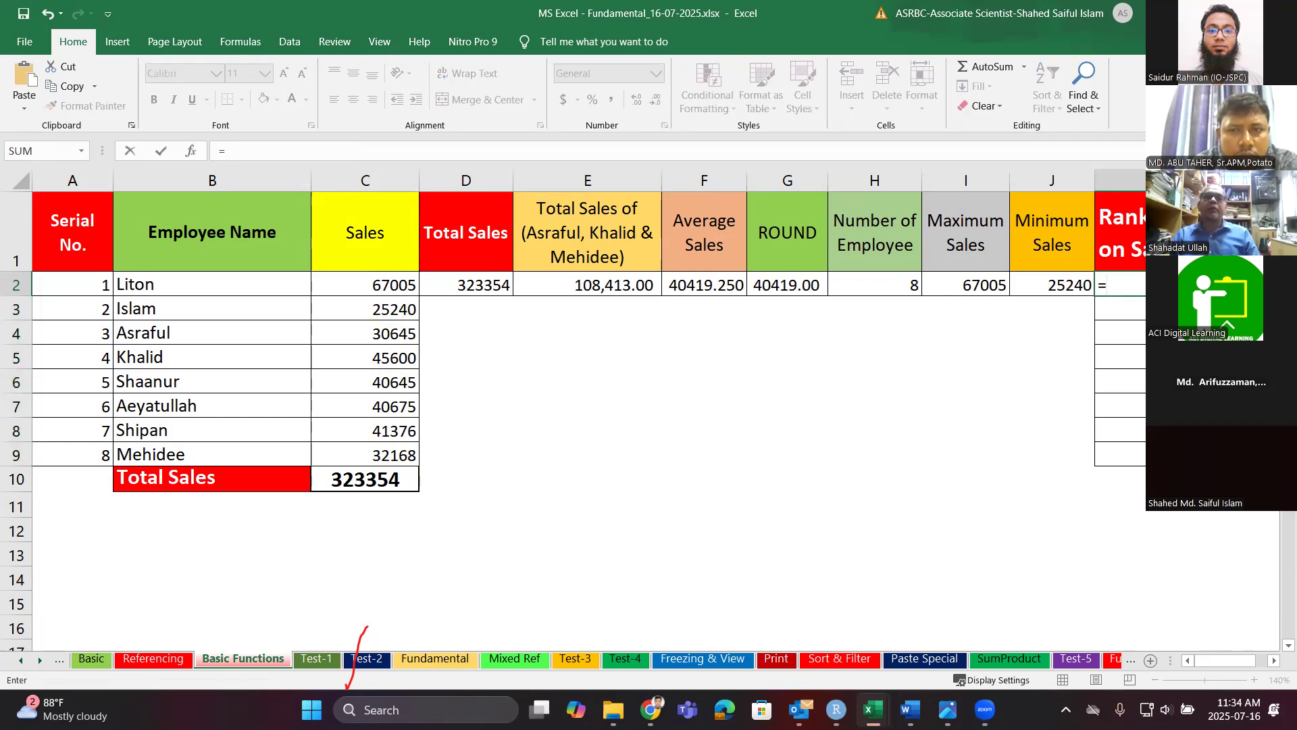
{"action": "key", "text": "BackSpace"}
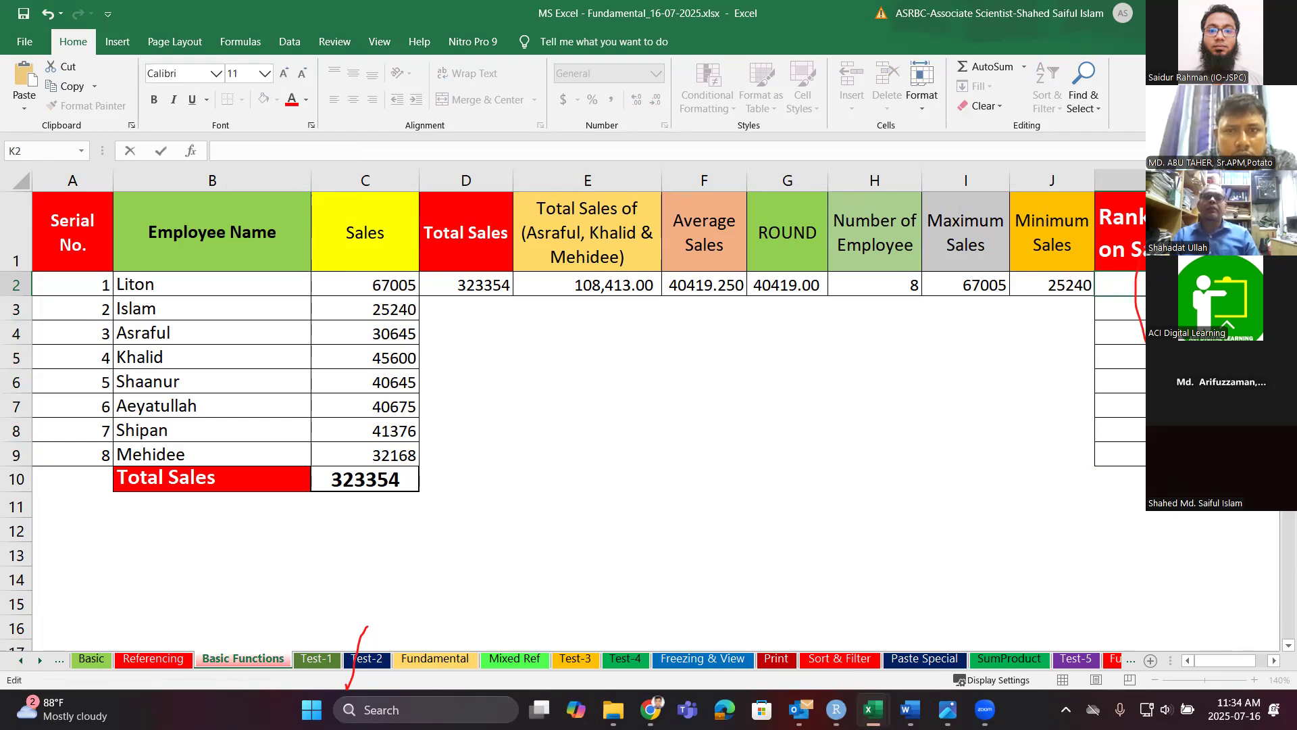
{"action": "left_click", "coordinate": [917, 460]}
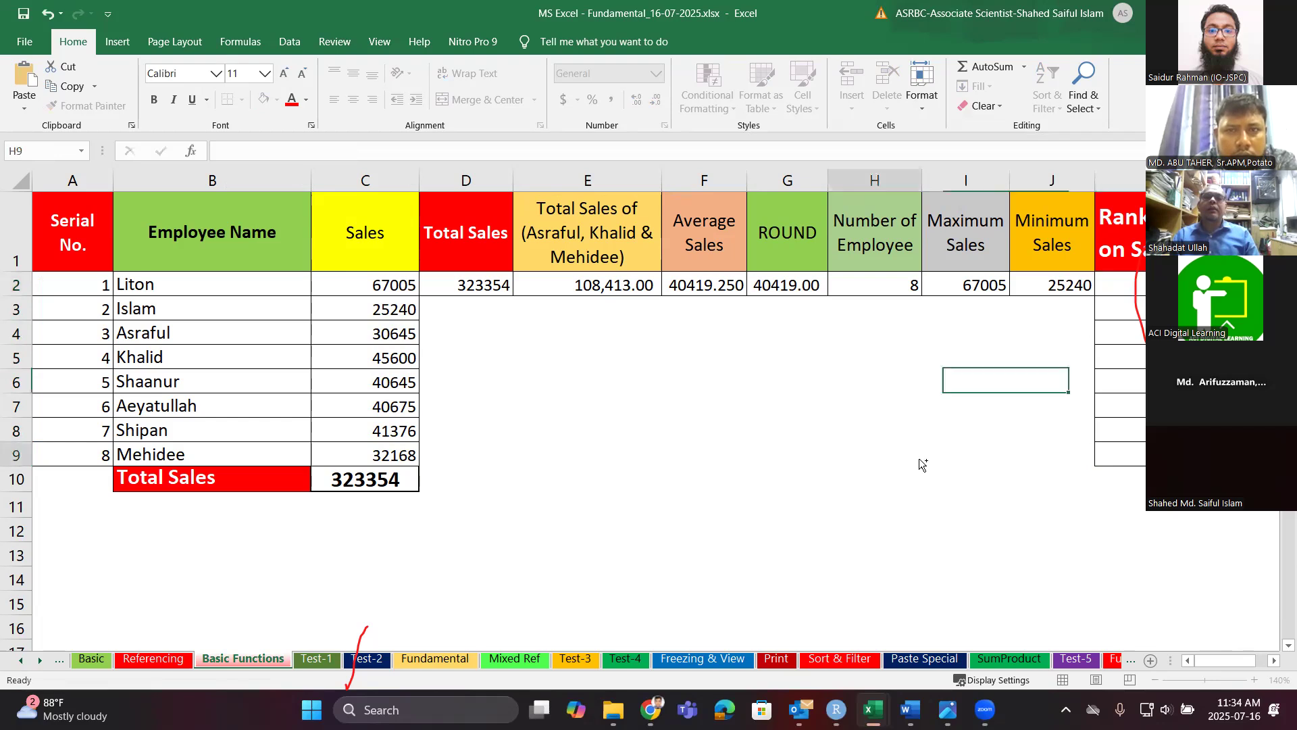
{"action": "key", "text": "ctrl+z"}
{"action": "key", "text": "ctrl+z"}
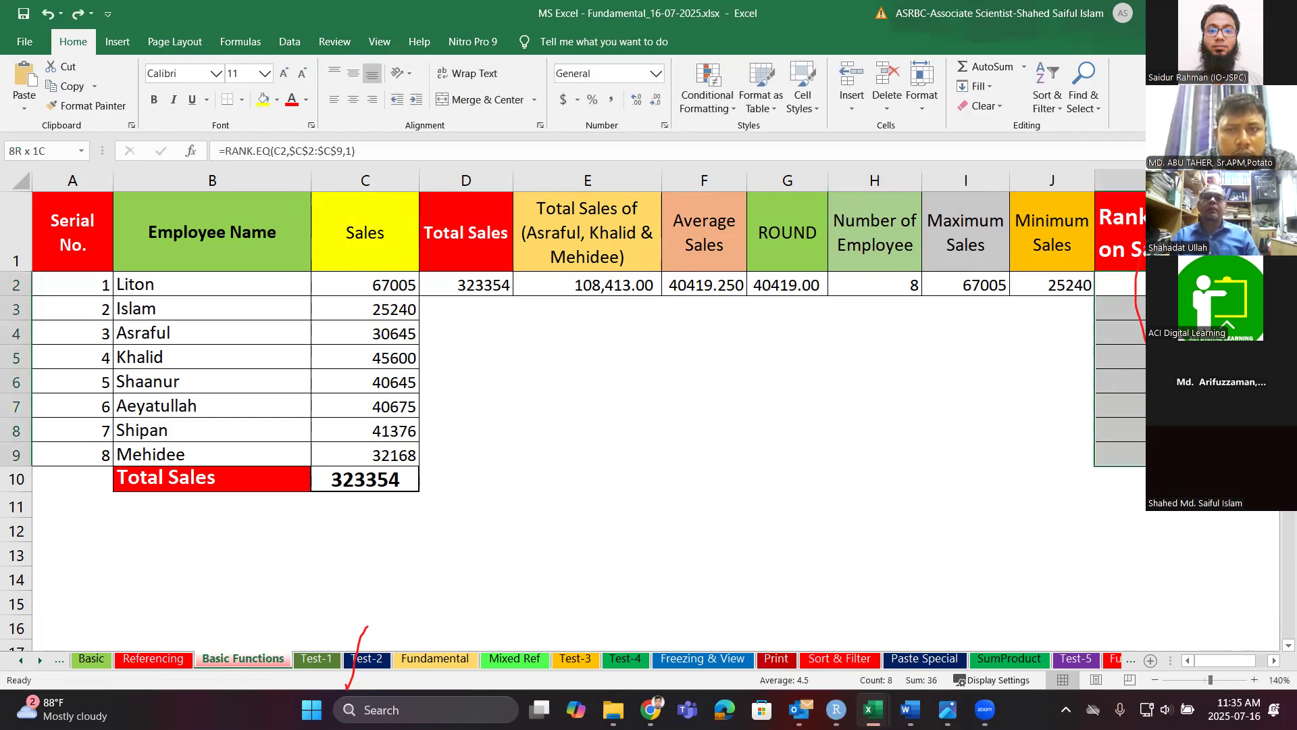
Copy the Ranking Based on Sales column K1:K9.
{"action": "key", "text": "ctrl+c"}
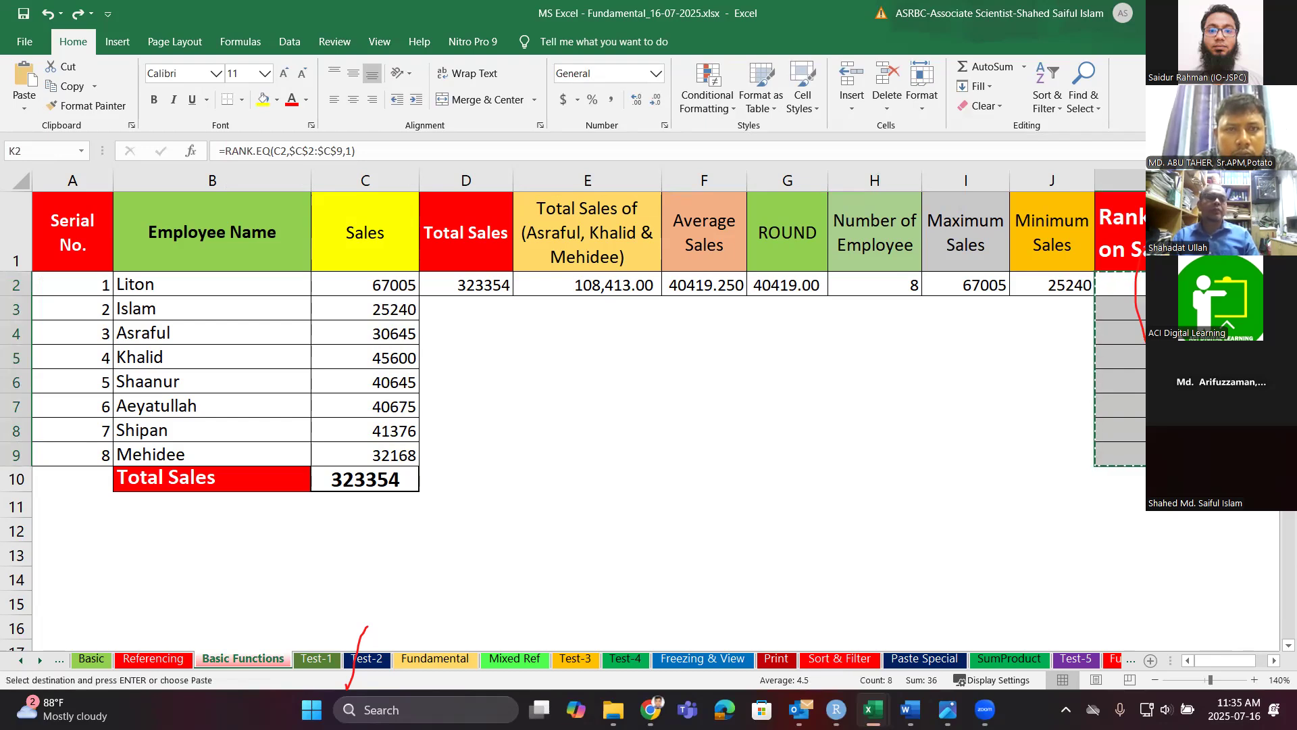
{"action": "left_click", "coordinate": [1162, 308]}
{"action": "left_click_drag", "start_coordinate": [1162, 233], "coordinate": [1162, 454]}
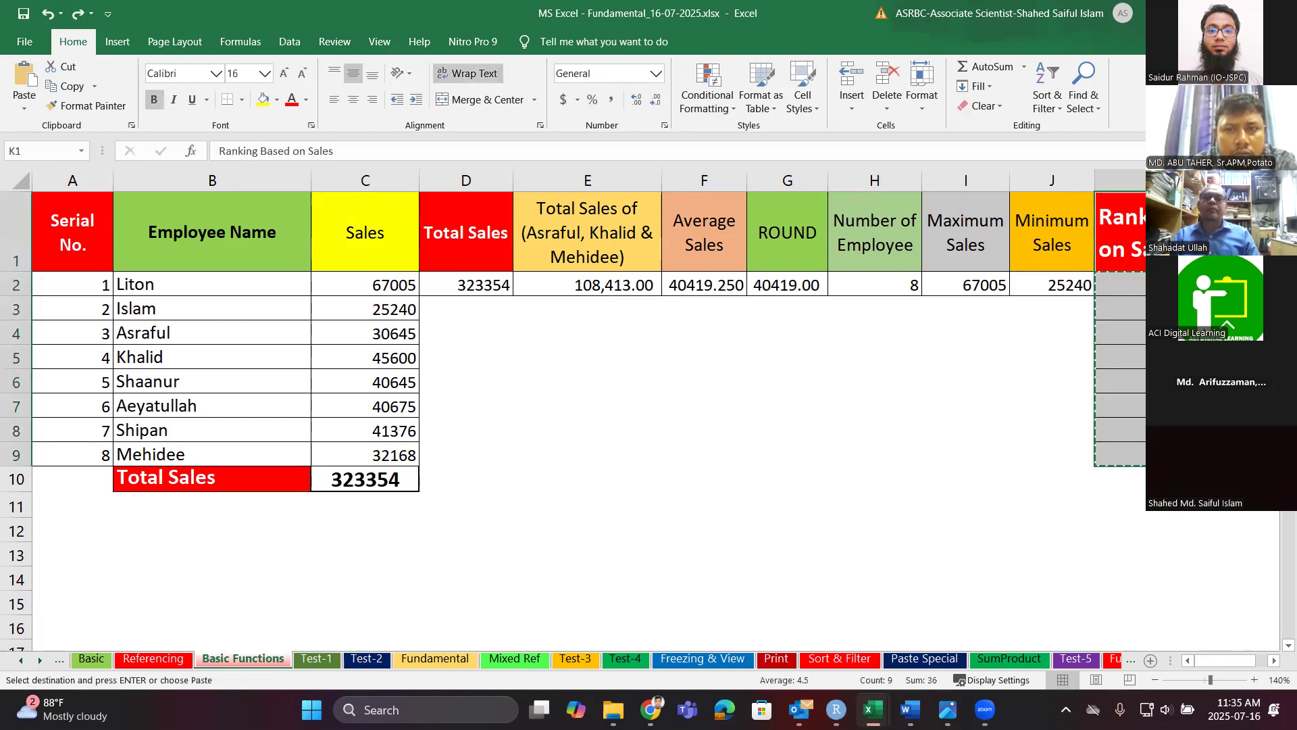
{"action": "scroll", "coordinate": [945, 439], "scroll_direction": "down", "scroll_amount": 2}
{"action": "scroll", "coordinate": [935, 433], "scroll_direction": "up", "scroll_amount": 2}
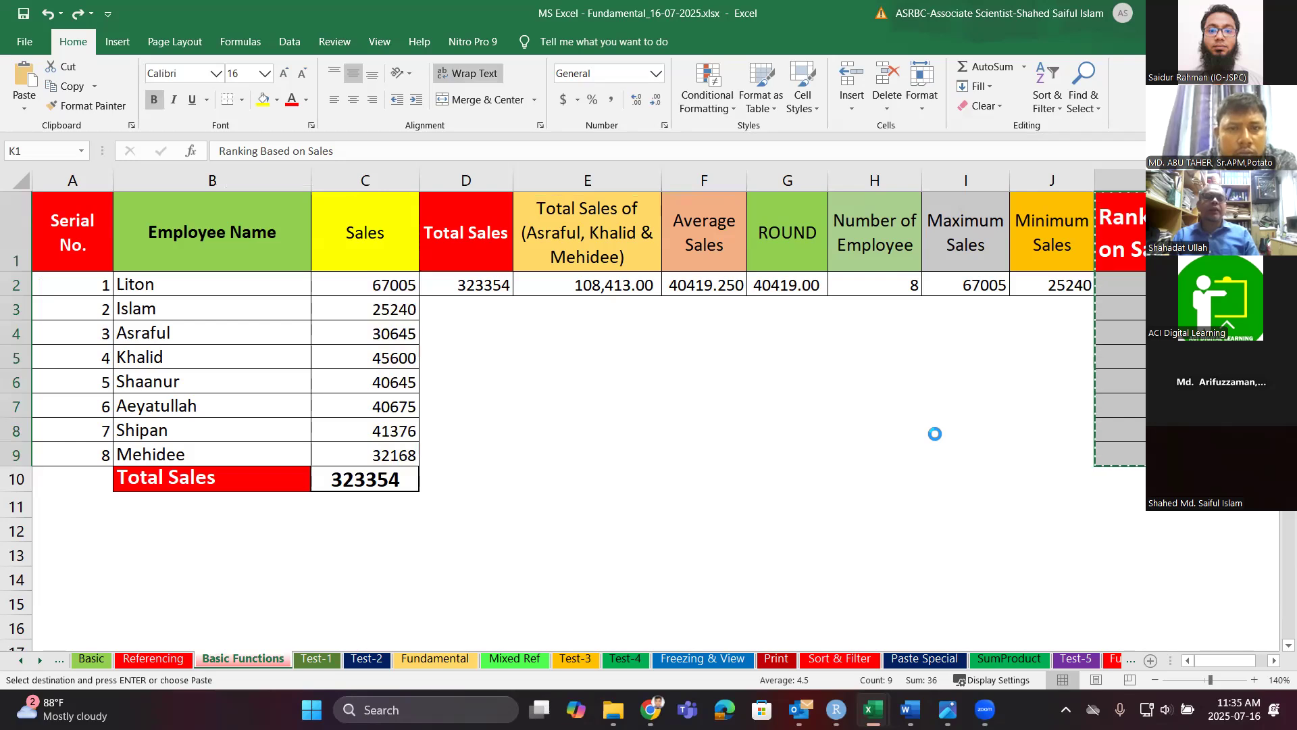
{"action": "scroll", "coordinate": [935, 433], "scroll_direction": "down", "scroll_amount": 2}
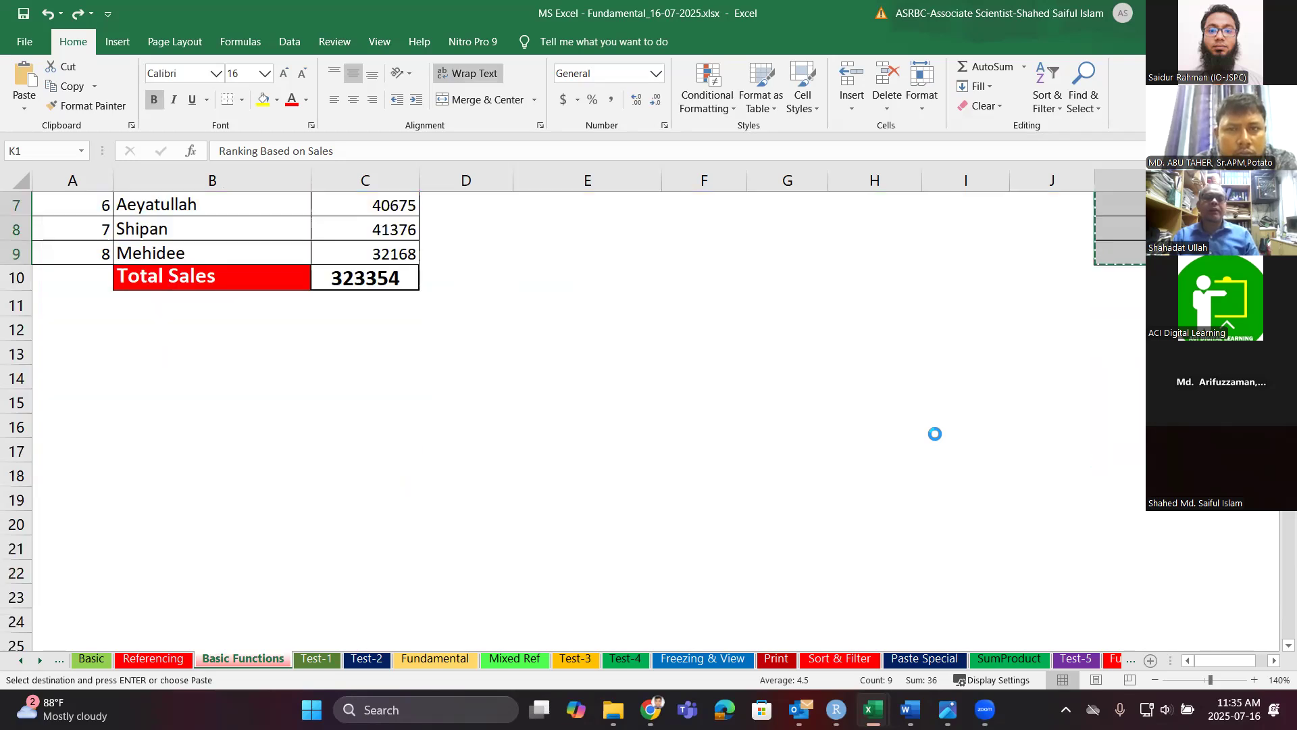
Paste the copied ranking column at D17, undoing an earlier paste at D21.
{"action": "left_click", "coordinate": [830, 373]}
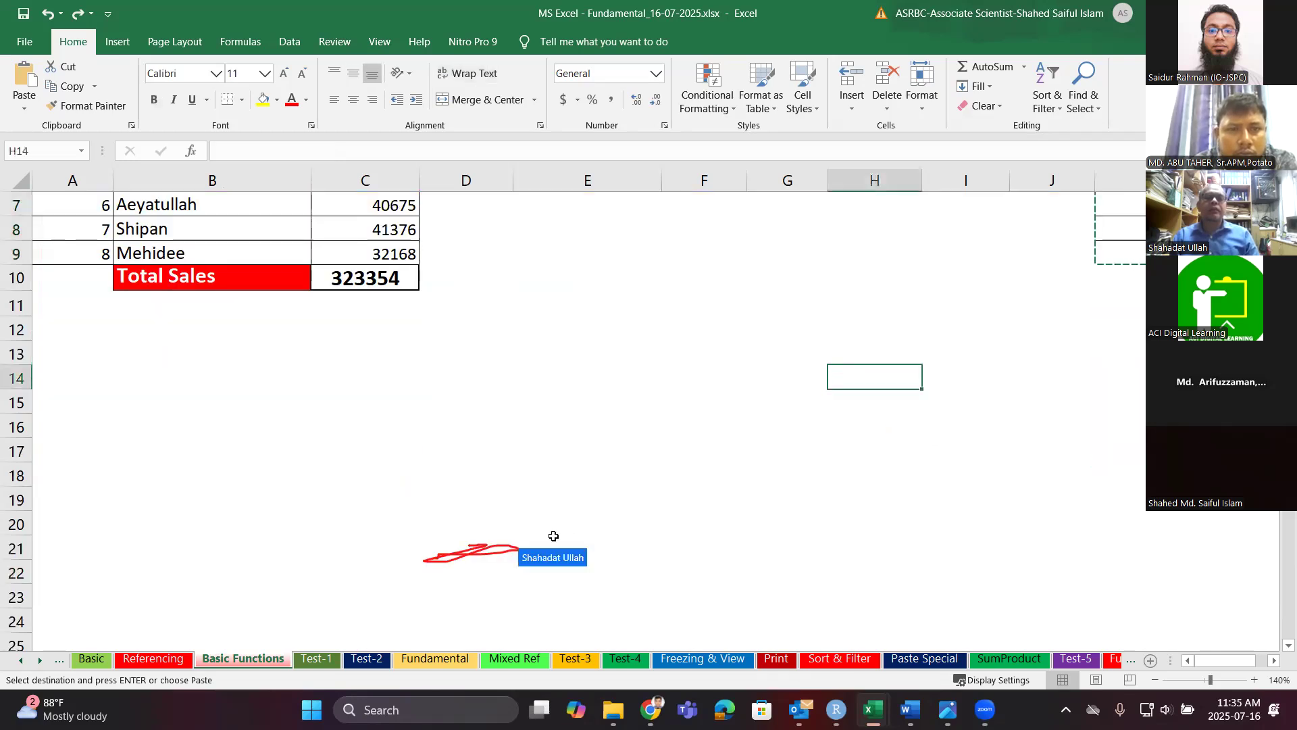
{"action": "left_click", "coordinate": [460, 553]}
{"action": "key", "text": "ctrl+v"}
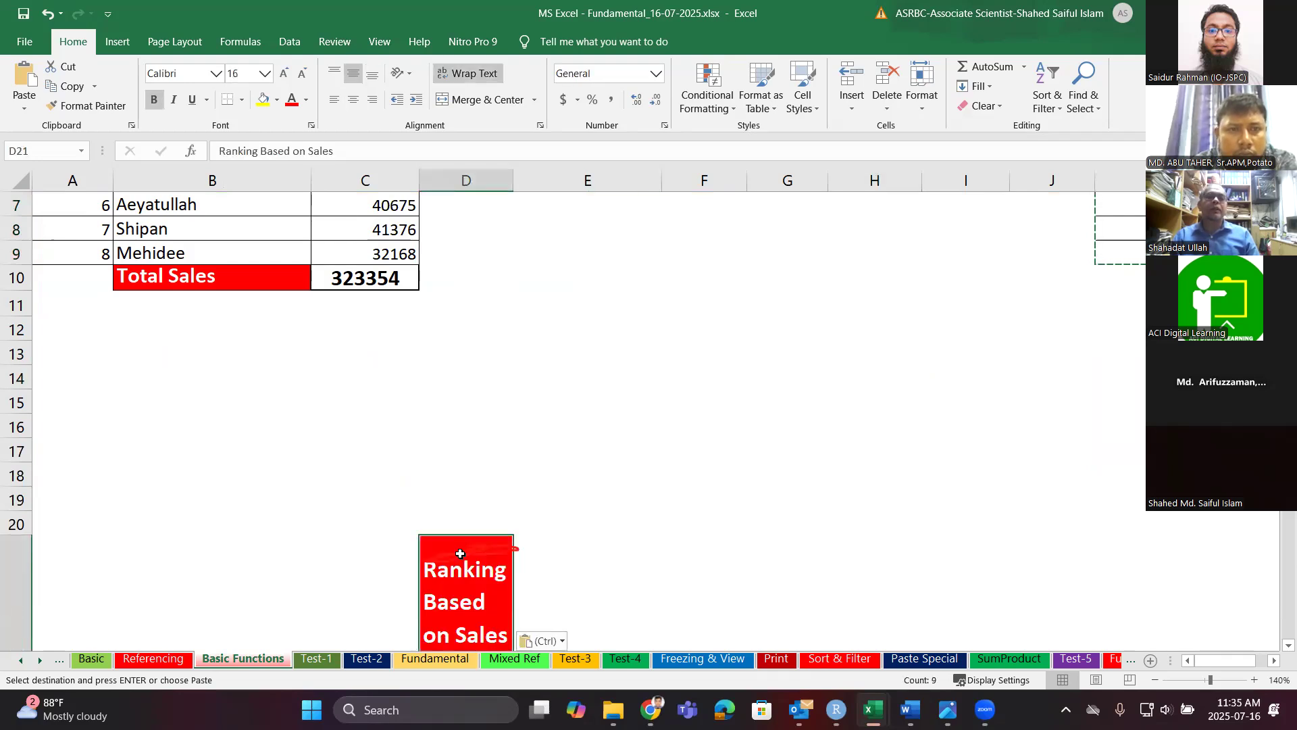
{"action": "key", "text": "ctrl+z"}
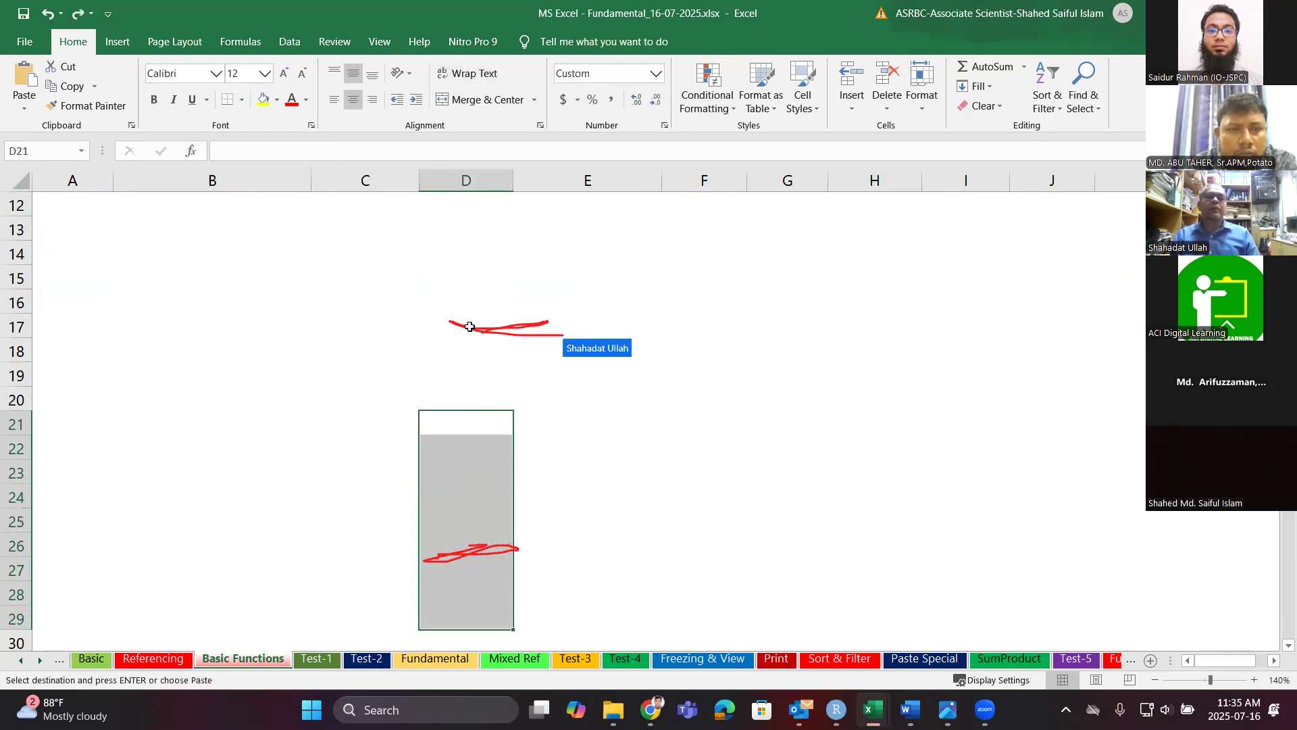
{"action": "left_click", "coordinate": [469, 326]}
{"action": "key", "text": "ctrl+v"}
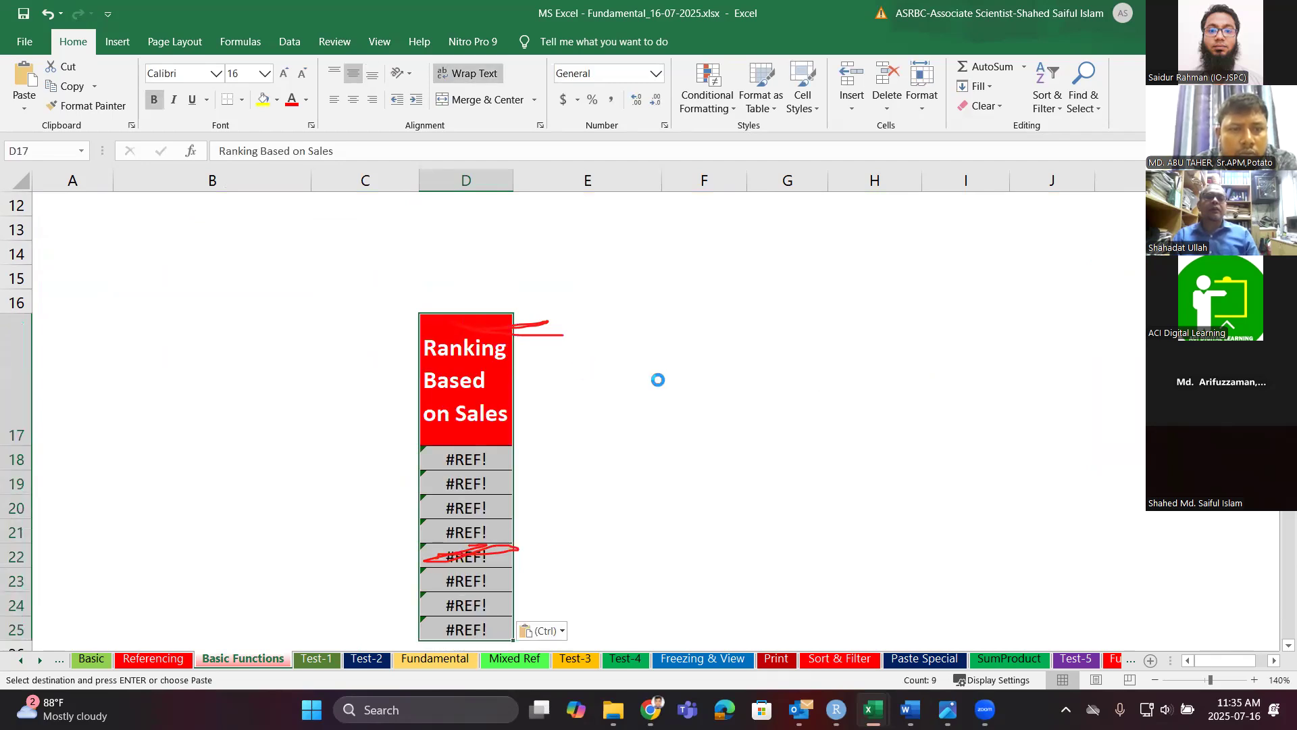
Zoom the sheet out to 70% to see the pasted block.
{"action": "scroll", "coordinate": [657, 380], "scroll_direction": "down", "scroll_amount": 1}
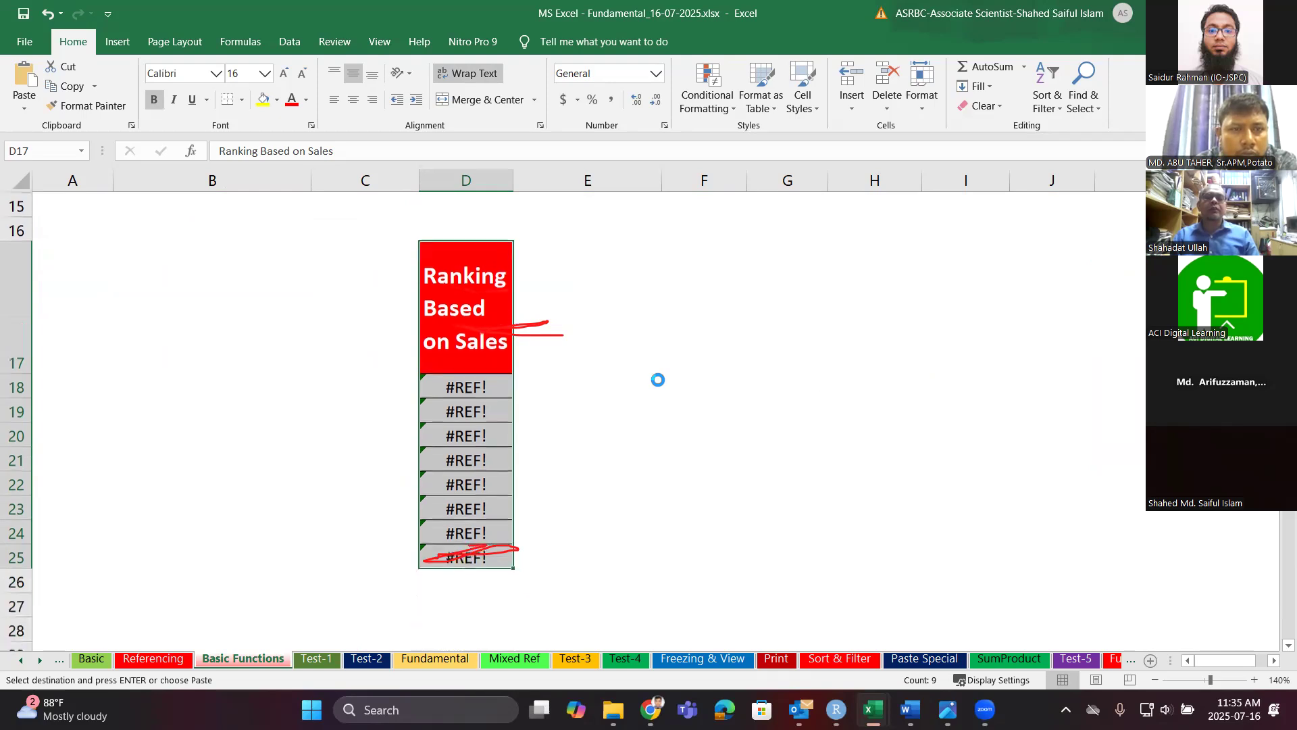
{"action": "left_click", "coordinate": [1155, 680]}
{"action": "left_click", "coordinate": [1154, 679]}
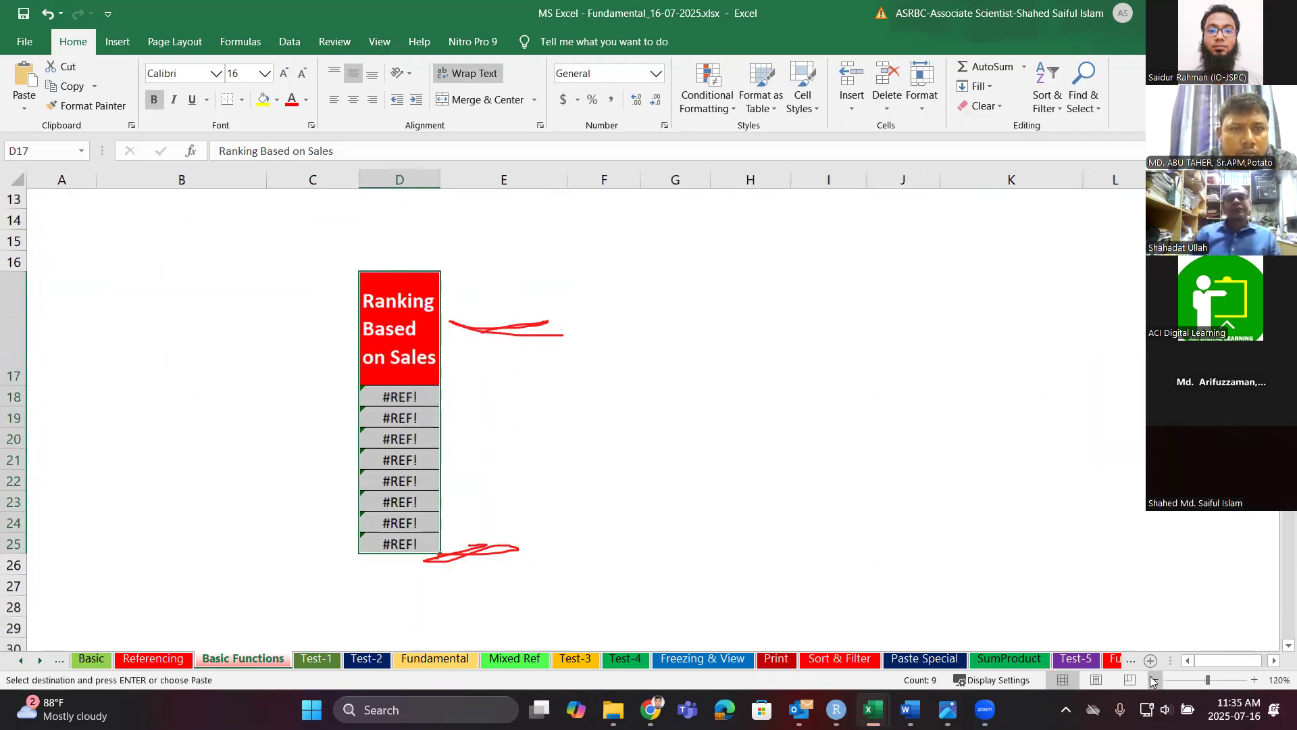
{"action": "left_click", "coordinate": [1155, 680]}
{"action": "left_click", "coordinate": [1155, 680]}
{"action": "left_click", "coordinate": [1155, 680]}
{"action": "left_click", "coordinate": [1154, 680]}
{"action": "left_click", "coordinate": [1155, 679]}
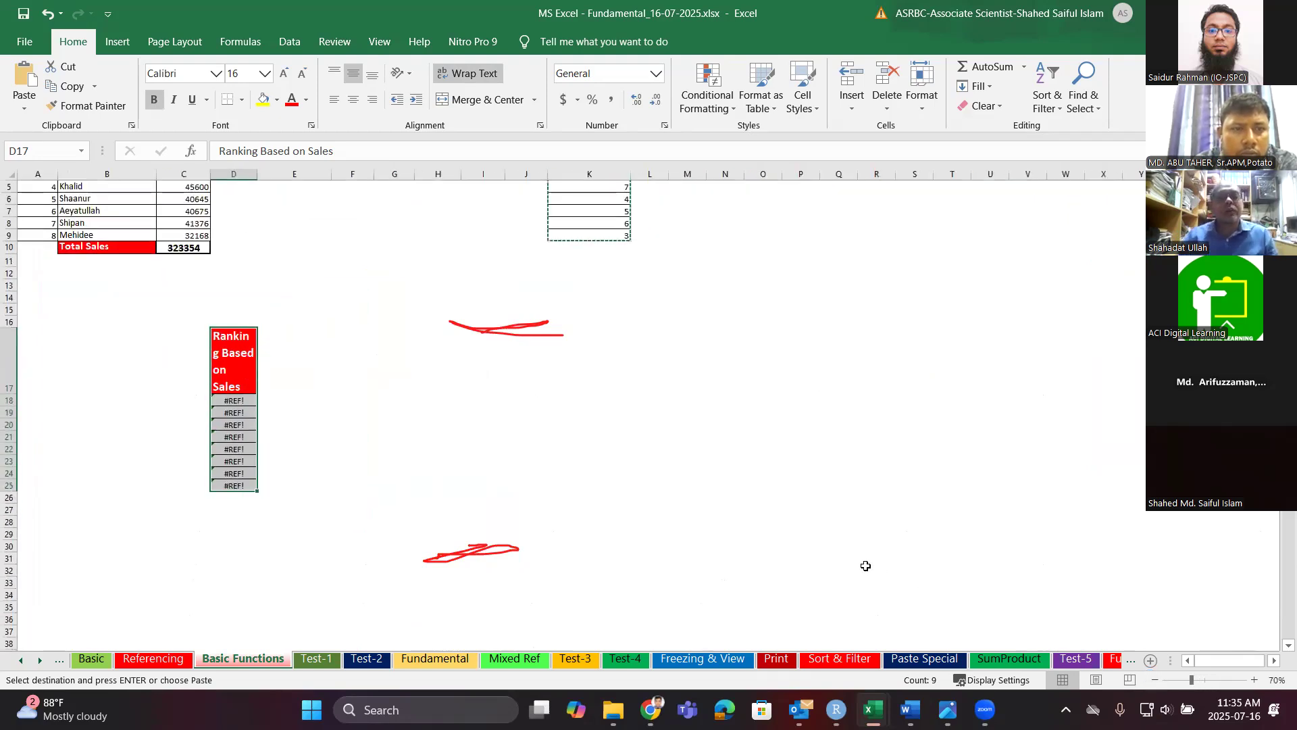
{"action": "scroll", "coordinate": [660, 434], "scroll_direction": "up", "scroll_amount": 2}
{"action": "scroll", "coordinate": [666, 413], "scroll_direction": "up", "scroll_amount": 1}
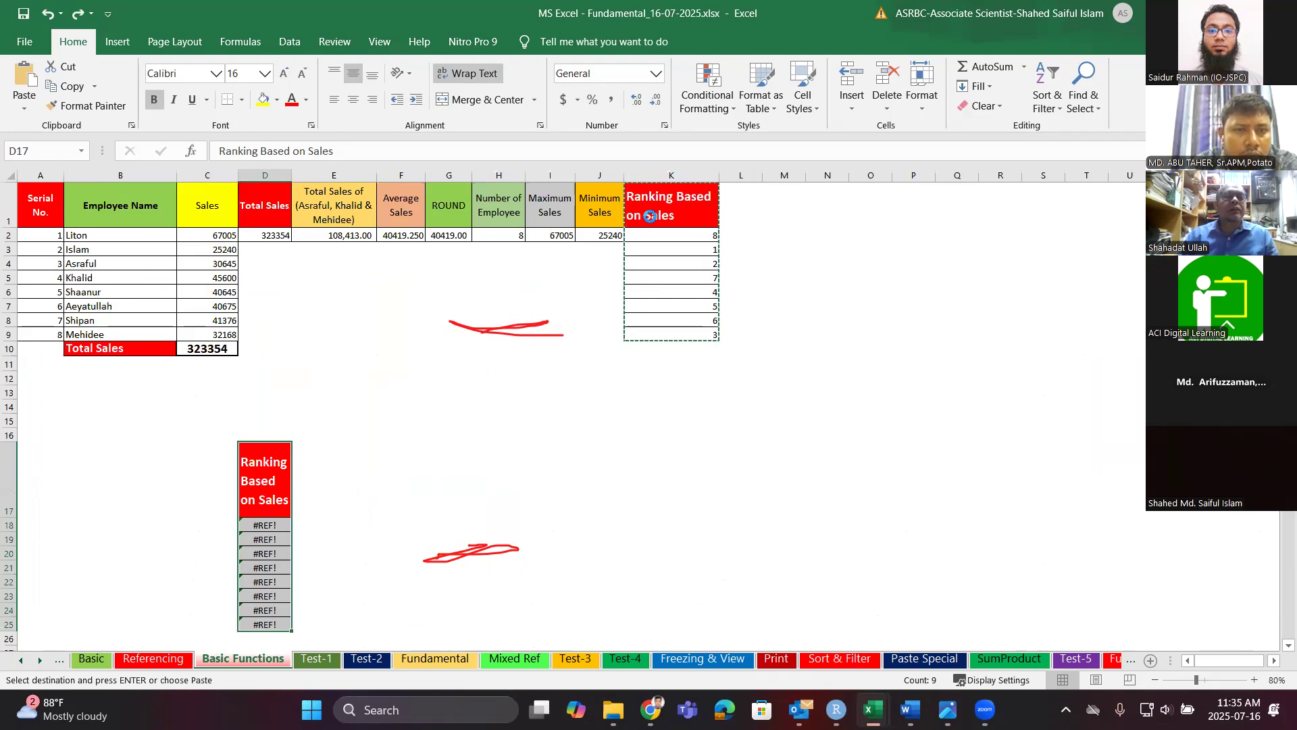
{"action": "left_click_drag", "start_coordinate": [652, 204], "coordinate": [680, 335]}
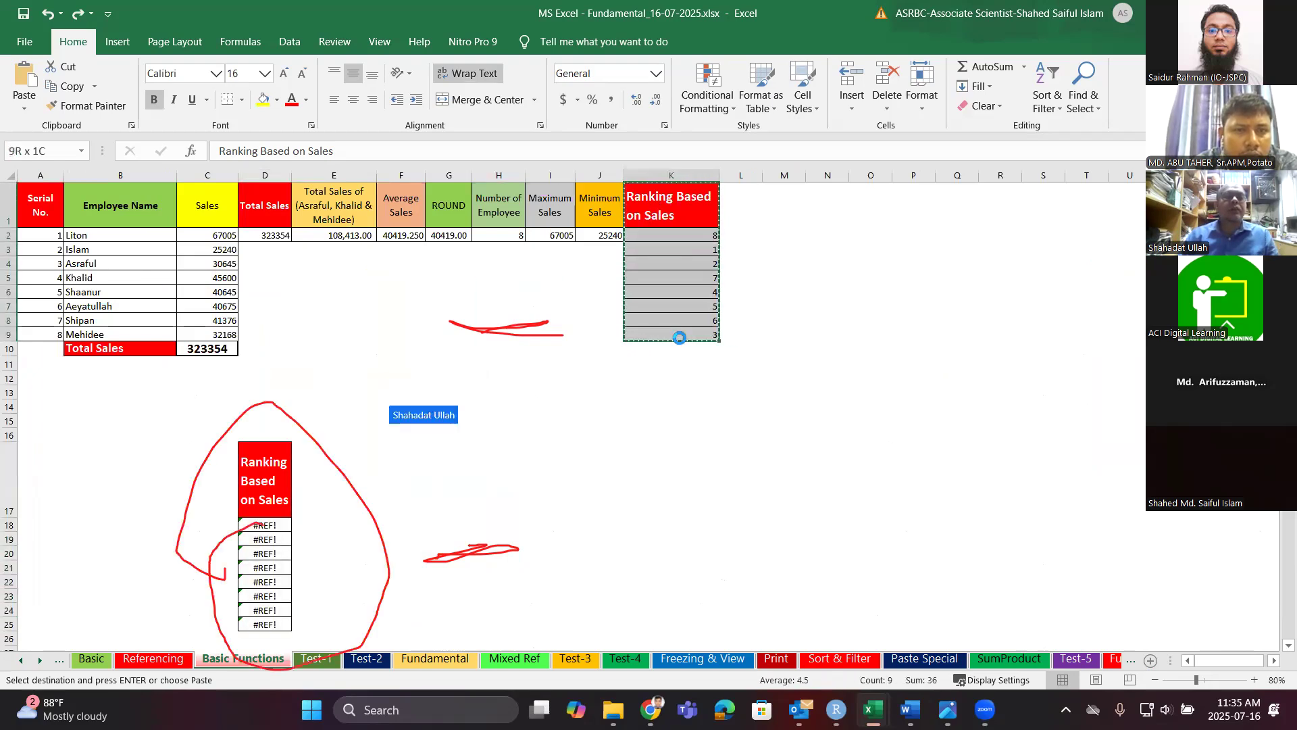
{"action": "key", "text": "ctrl+Page_Down"}
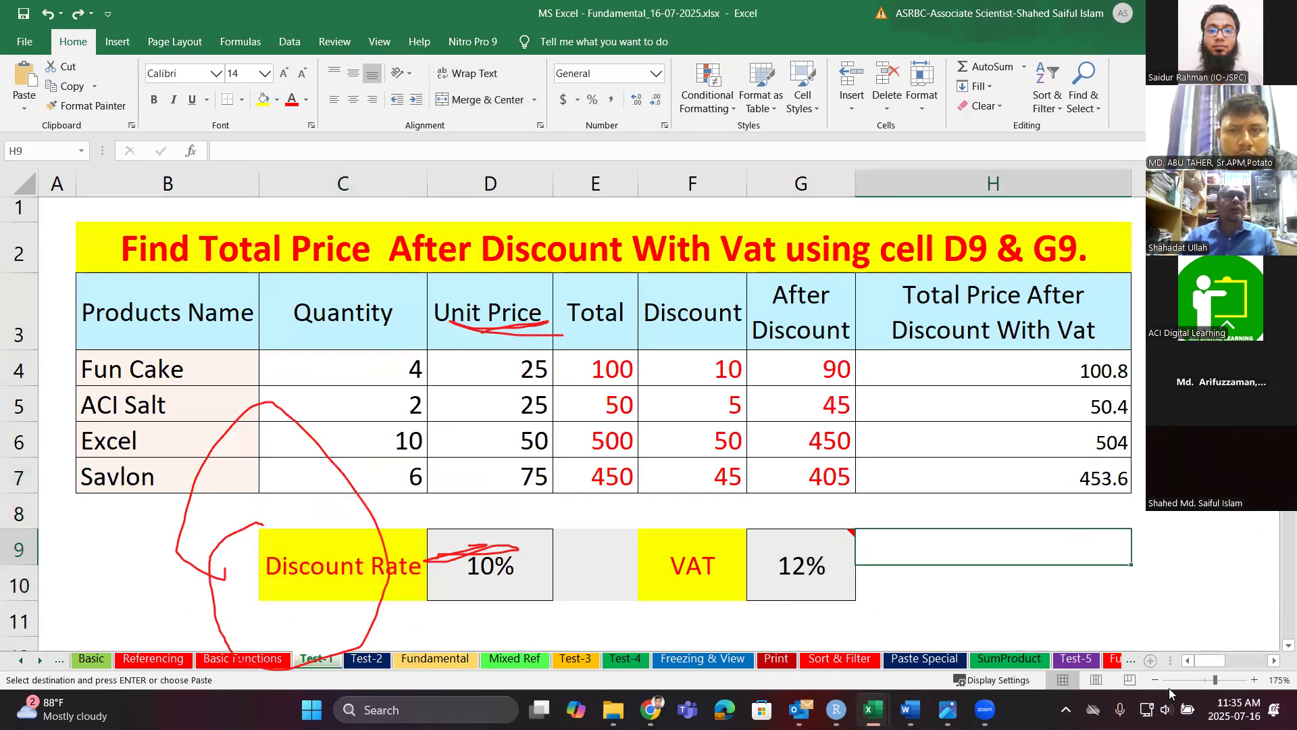
{"action": "left_click_drag", "start_coordinate": [1215, 680], "coordinate": [1183, 684]}
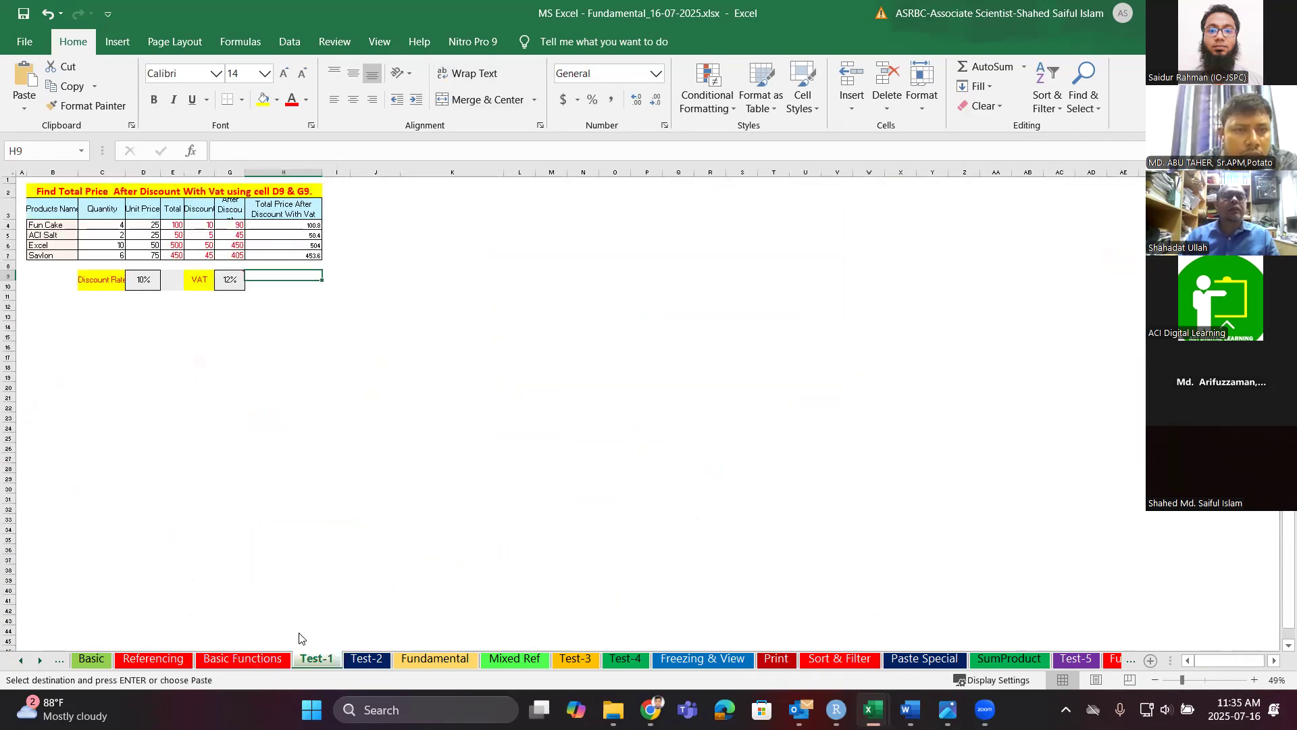
{"action": "left_click", "coordinate": [162, 658]}
{"action": "left_click", "coordinate": [233, 659]}
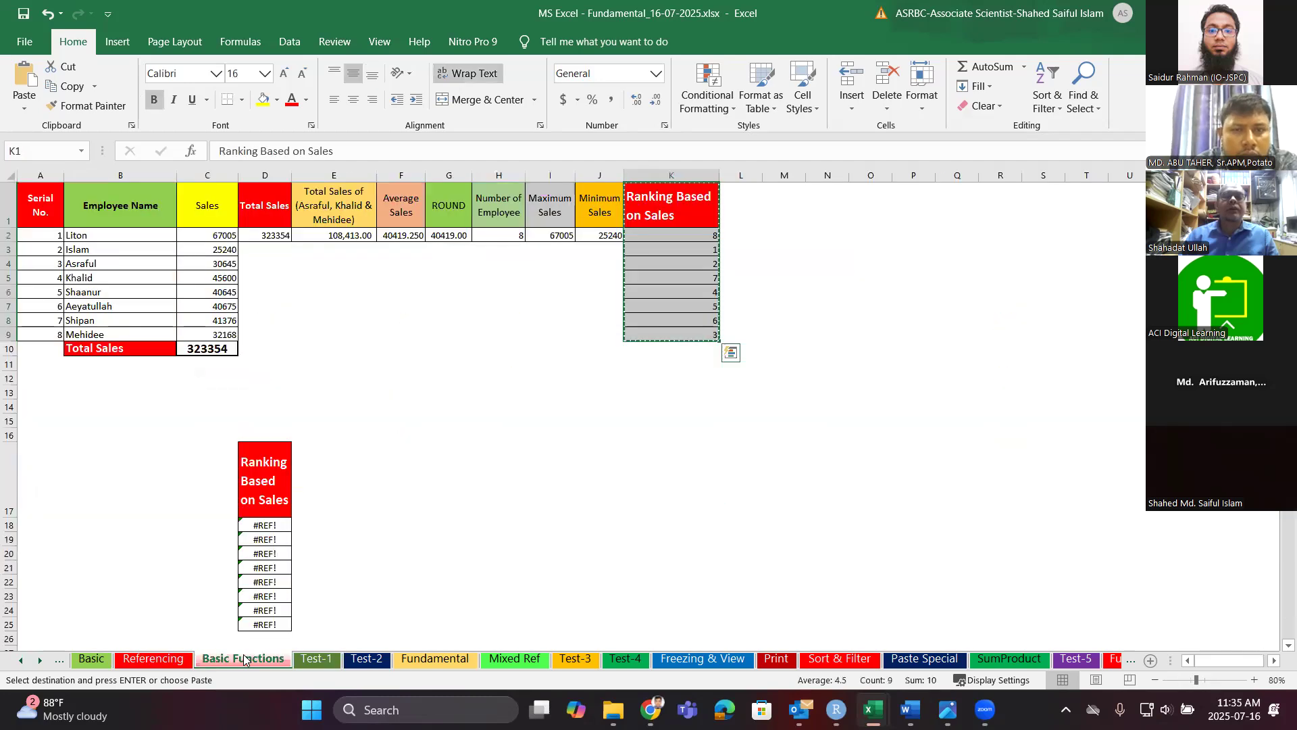
{"action": "scroll", "coordinate": [297, 473], "scroll_direction": "down", "scroll_amount": 1}
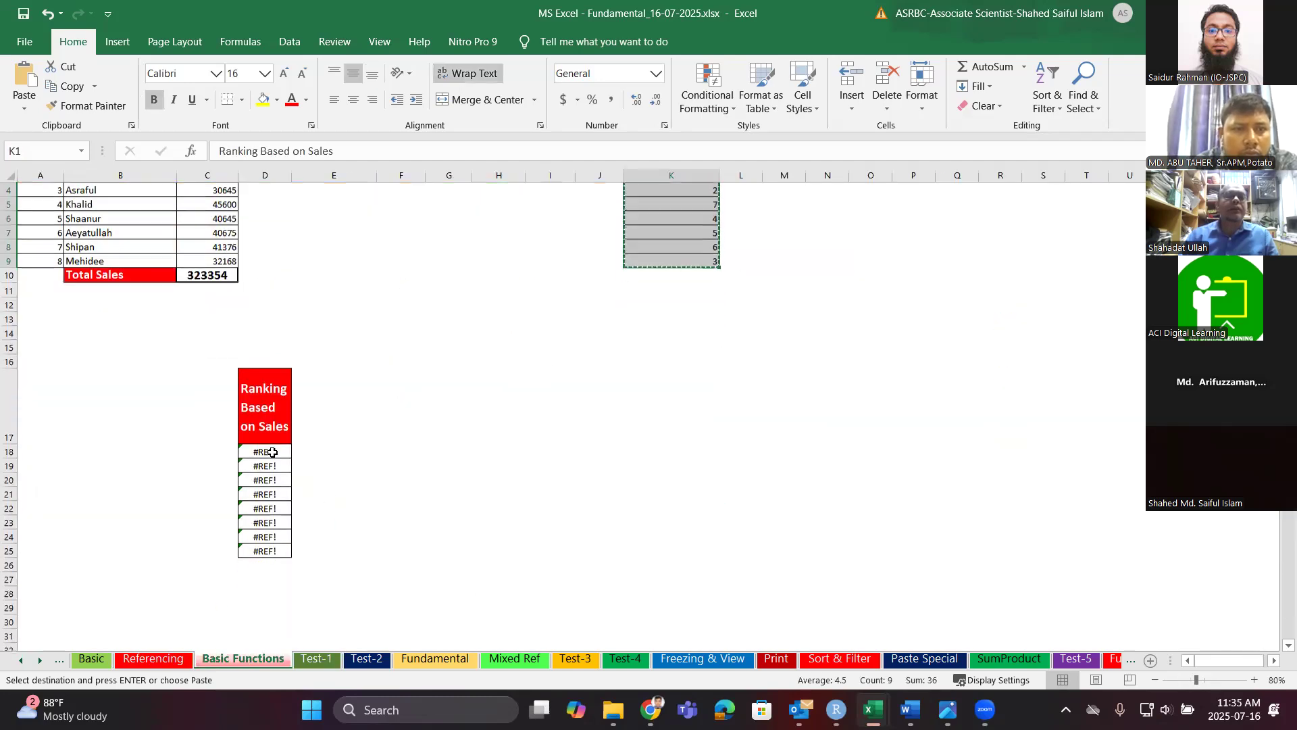
{"action": "left_click", "coordinate": [272, 452]}
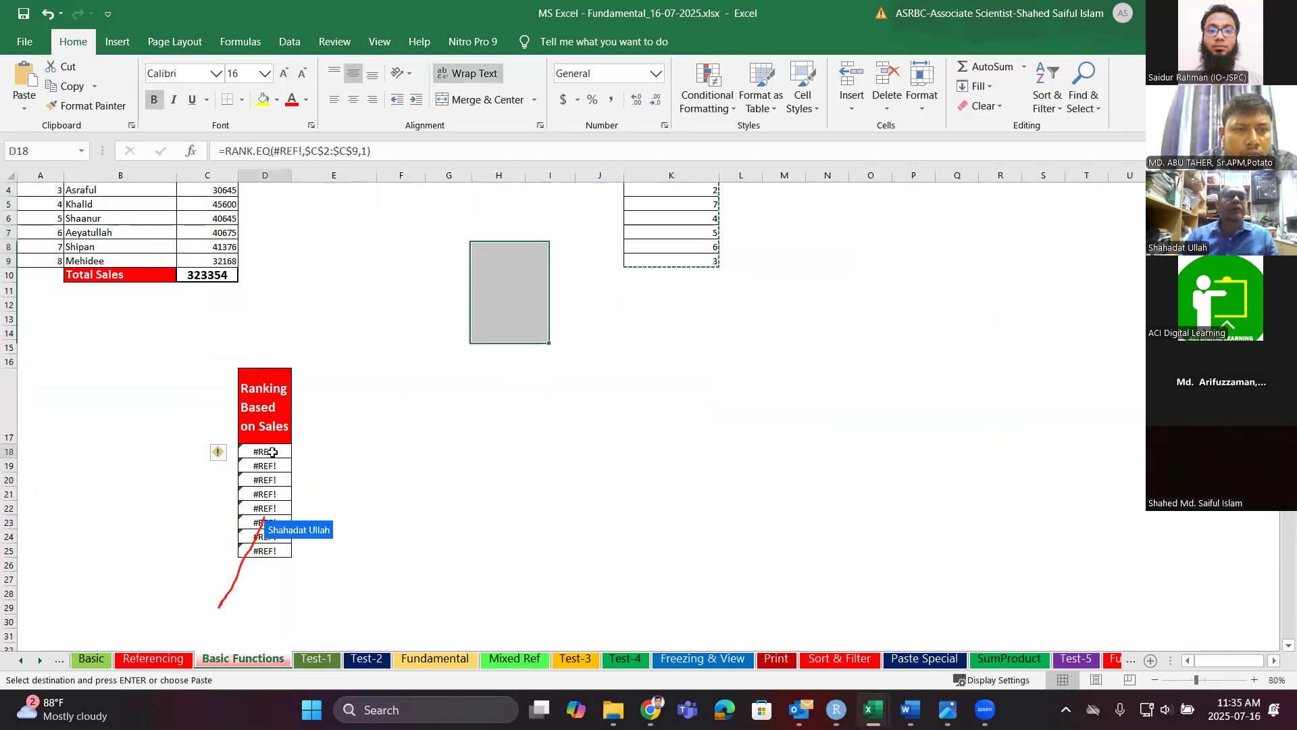
Clear D18's broken formula and start a new RANK.EQ ranking C2.
{"action": "left_click", "coordinate": [394, 151]}
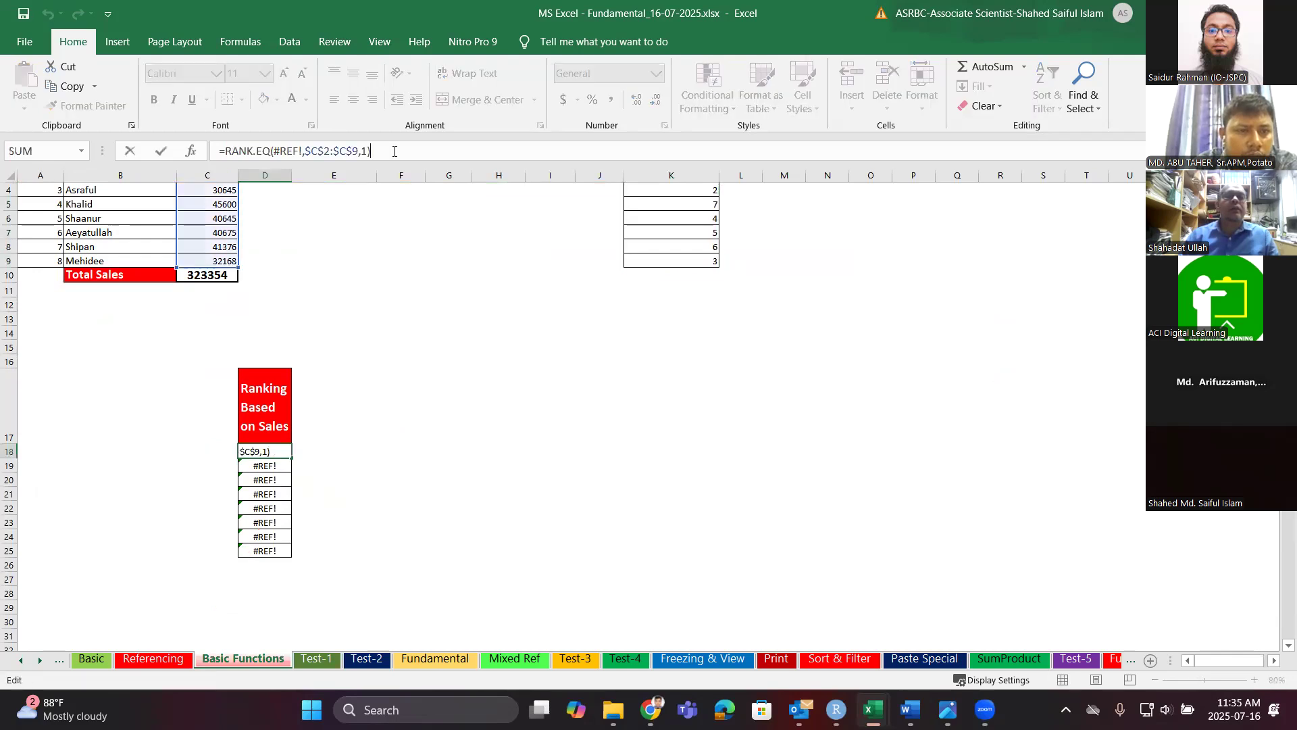
{"action": "key", "text": "BackSpace"}
{"action": "key", "text": "BackSpace"}
{"action": "key", "text": "BackSpace"}
{"action": "key", "text": "BackSpace"}
{"action": "key", "text": "BackSpace"}
{"action": "key", "text": "BackSpace"}
{"action": "key", "text": "BackSpace"}
{"action": "key", "text": "BackSpace"}
{"action": "key", "text": "BackSpace"}
{"action": "key", "text": "BackSpace"}
{"action": "key", "text": "BackSpace"}
{"action": "key", "text": "BackSpace"}
{"action": "key", "text": "BackSpace"}
{"action": "key", "text": "BackSpace"}
{"action": "key", "text": "BackSpace"}
{"action": "key", "text": "BackSpace"}
{"action": "key", "text": "BackSpace"}
{"action": "key", "text": "BackSpace"}
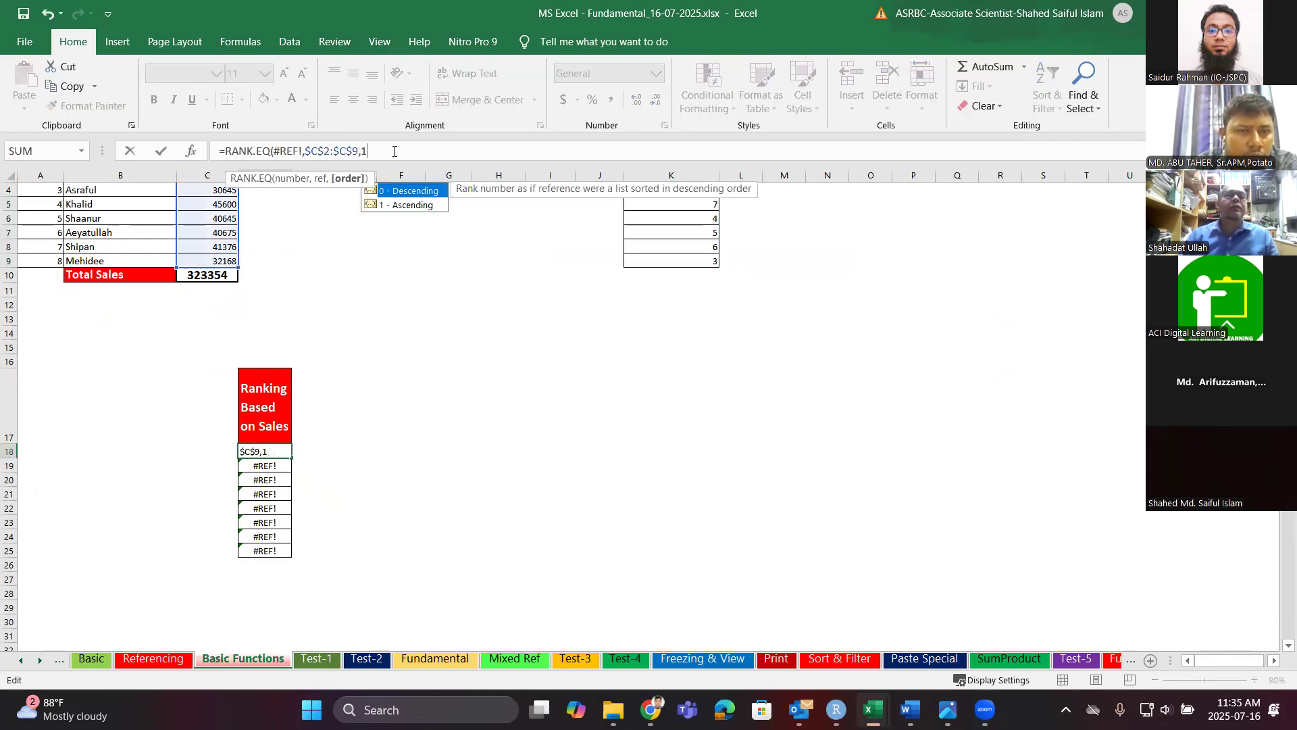
{"action": "key", "text": "BackSpace"}
{"action": "key", "text": "BackSpace"}
{"action": "key", "text": "BackSpace"}
{"action": "key", "text": "BackSpace"}
{"action": "key", "text": "BackSpace"}
{"action": "key", "text": "BackSpace"}
{"action": "key", "text": "BackSpace"}
{"action": "key", "text": "BackSpace"}
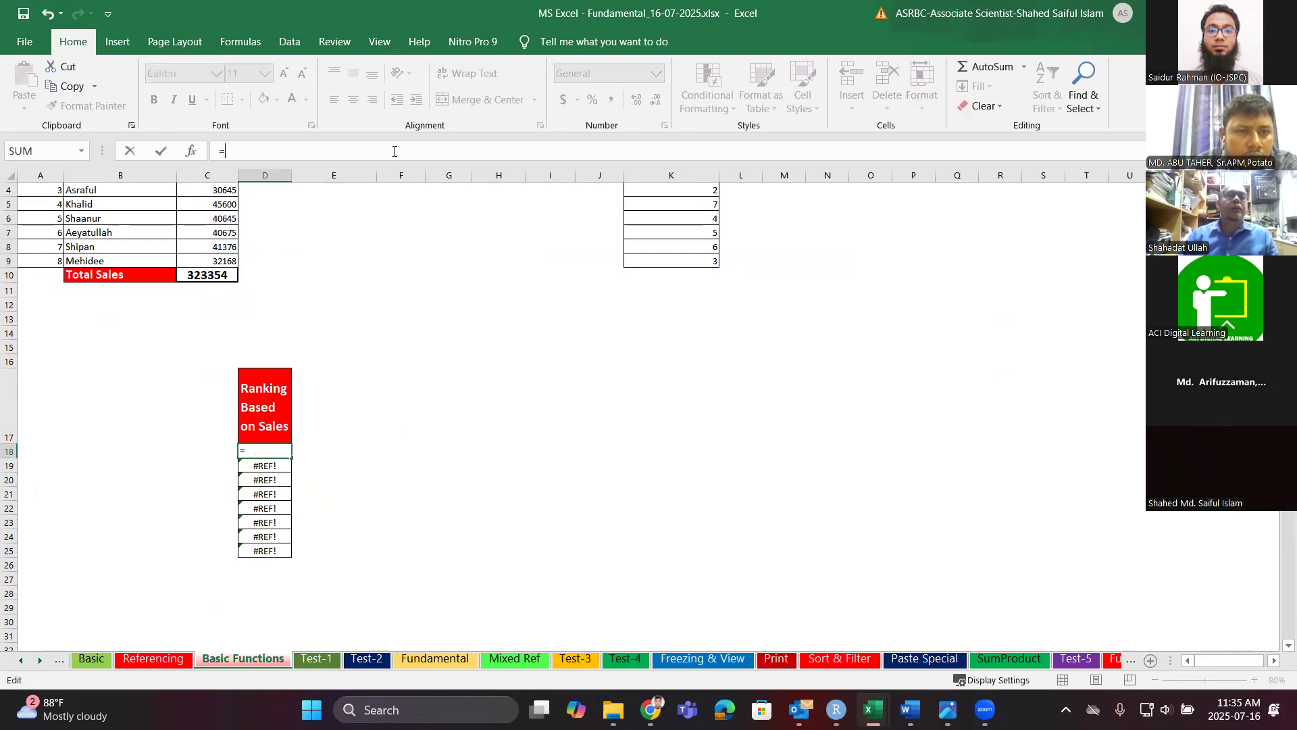
{"action": "type", "text": "rank"}
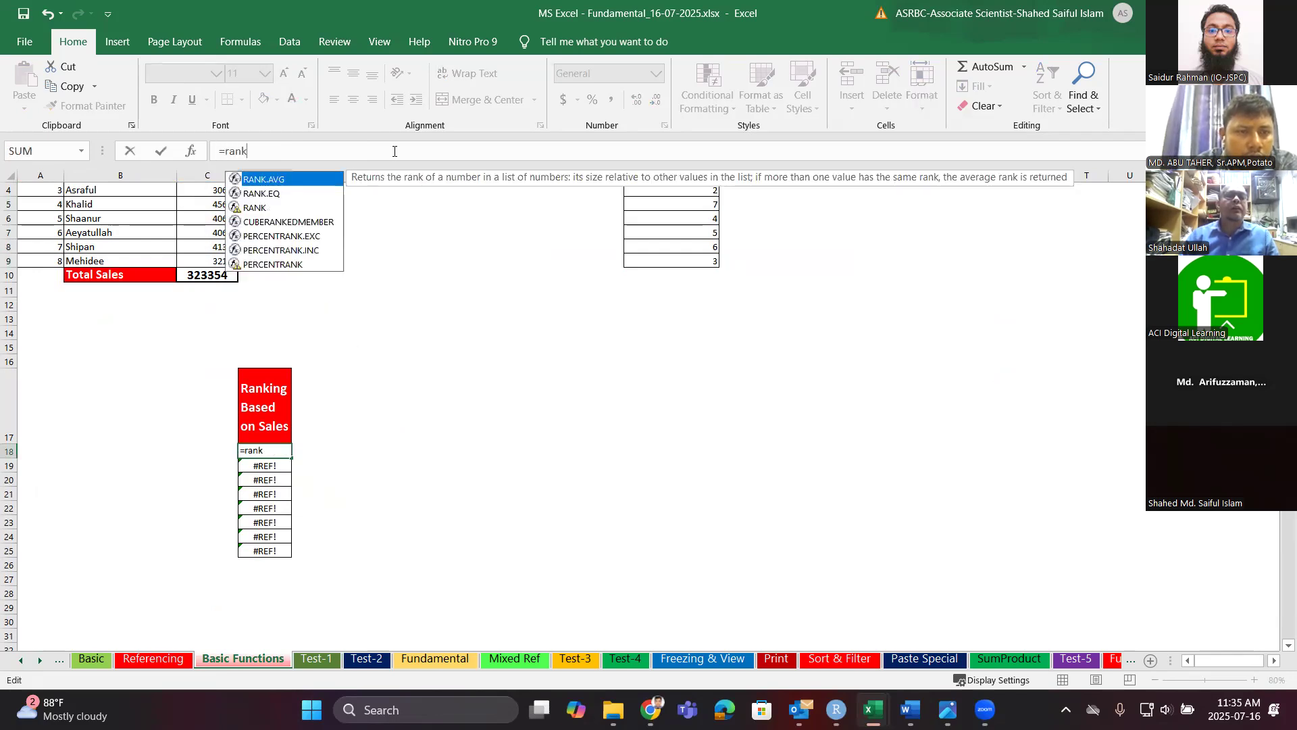
{"action": "double_click", "coordinate": [279, 193]}
{"action": "scroll", "coordinate": [216, 242], "scroll_direction": "up", "scroll_amount": 2}
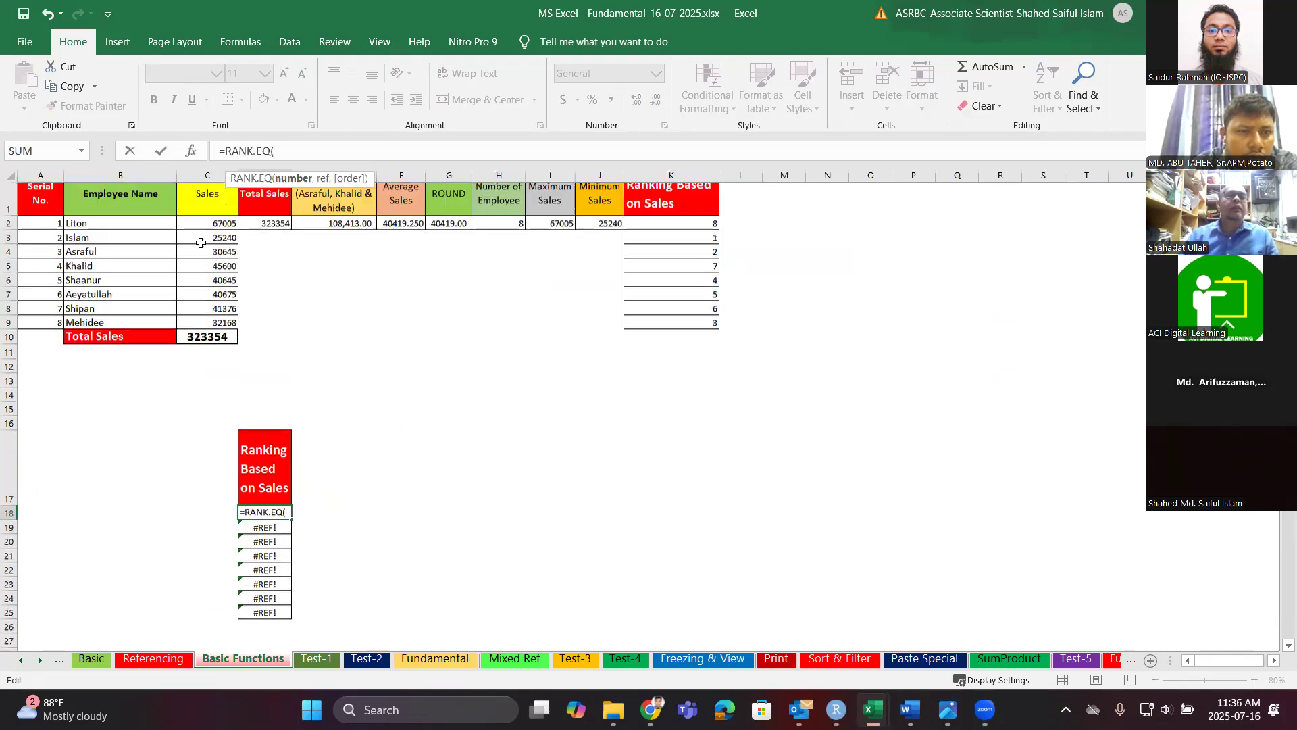
{"action": "left_click", "coordinate": [212, 241]}
{"action": "type", "text": ","}
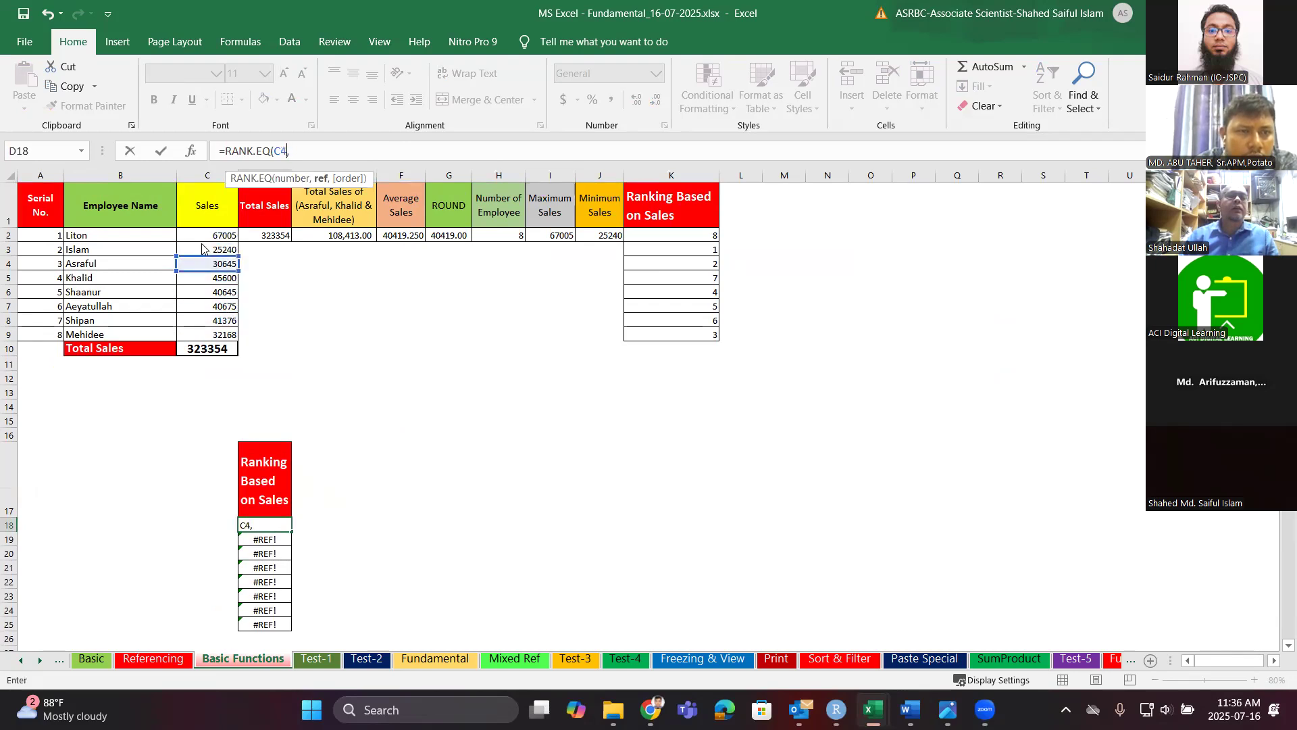
Set the ranking range to the sales figures as absolute $C$2:$C$9.
{"action": "left_click", "coordinate": [209, 278]}
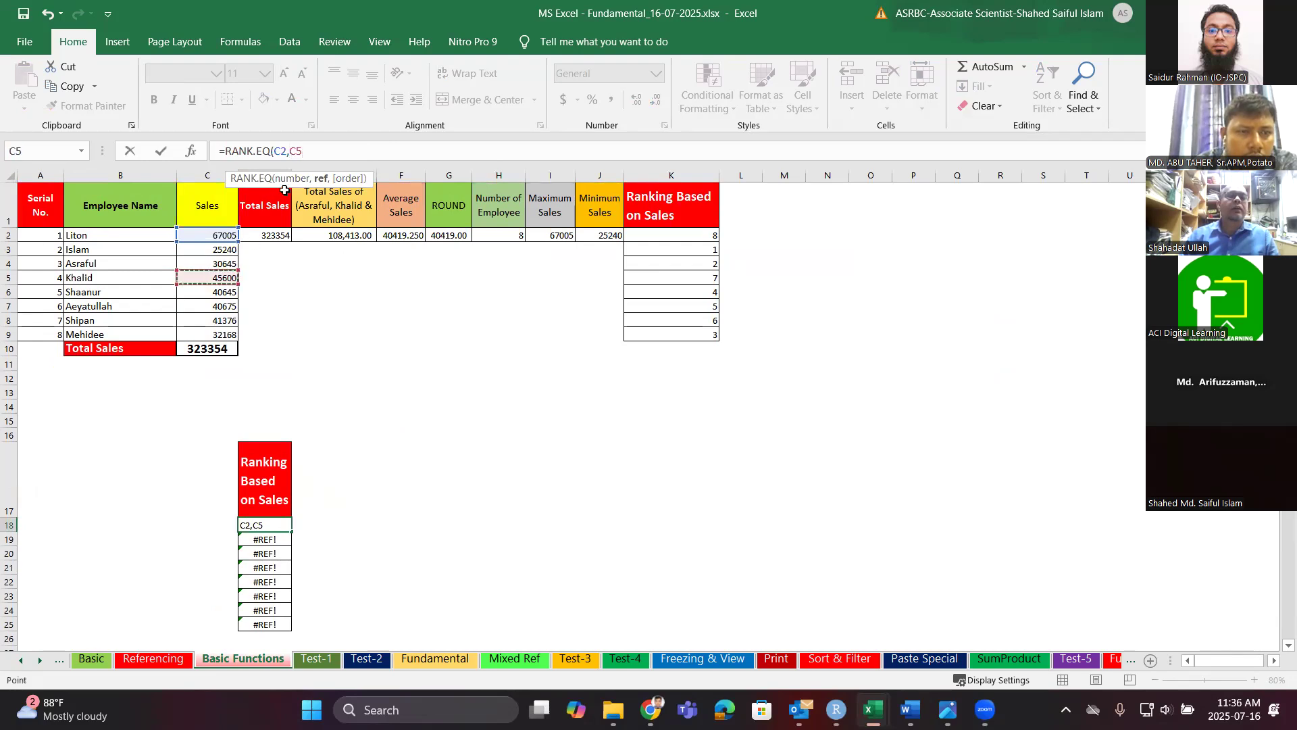
{"action": "key", "text": "BackSpace"}
{"action": "key", "text": "BackSpace"}
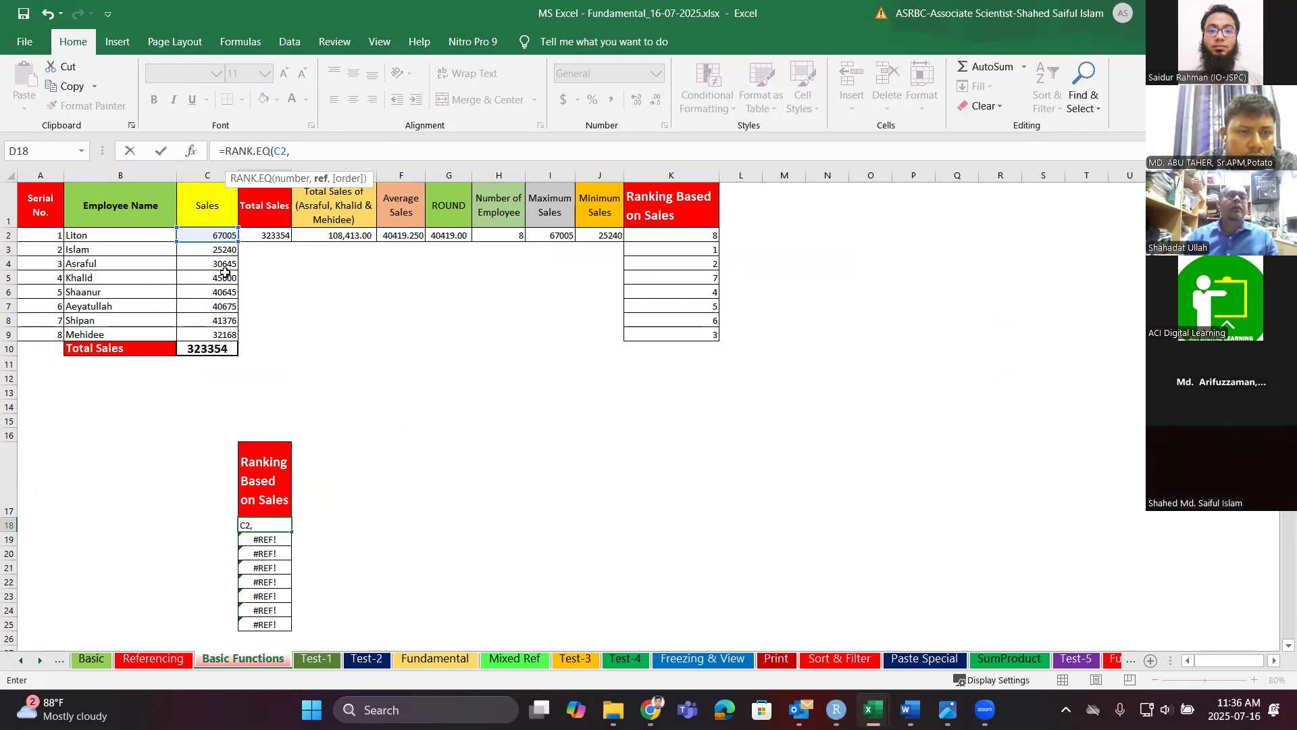
{"action": "left_click", "coordinate": [209, 248]}
{"action": "left_click_drag", "start_coordinate": [208, 236], "coordinate": [209, 338]}
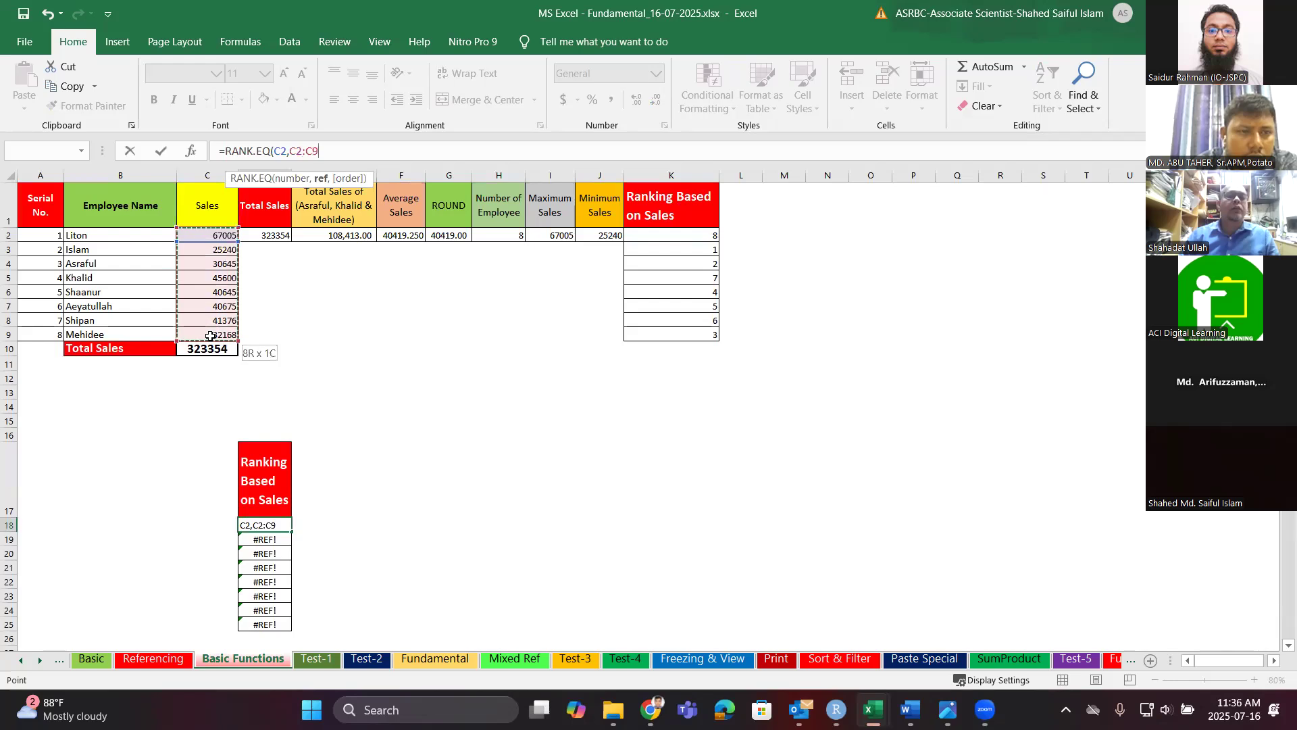
{"action": "left_click", "coordinate": [300, 150]}
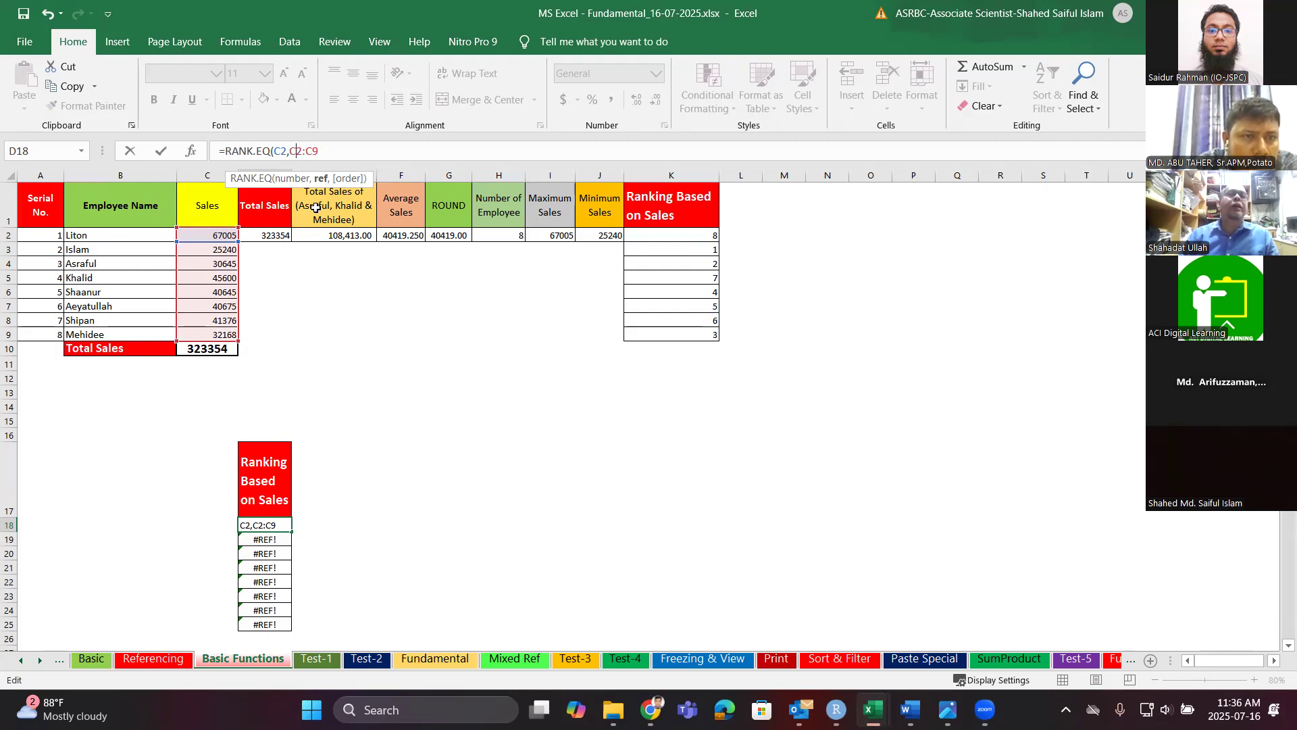
{"action": "key", "text": "F4"}
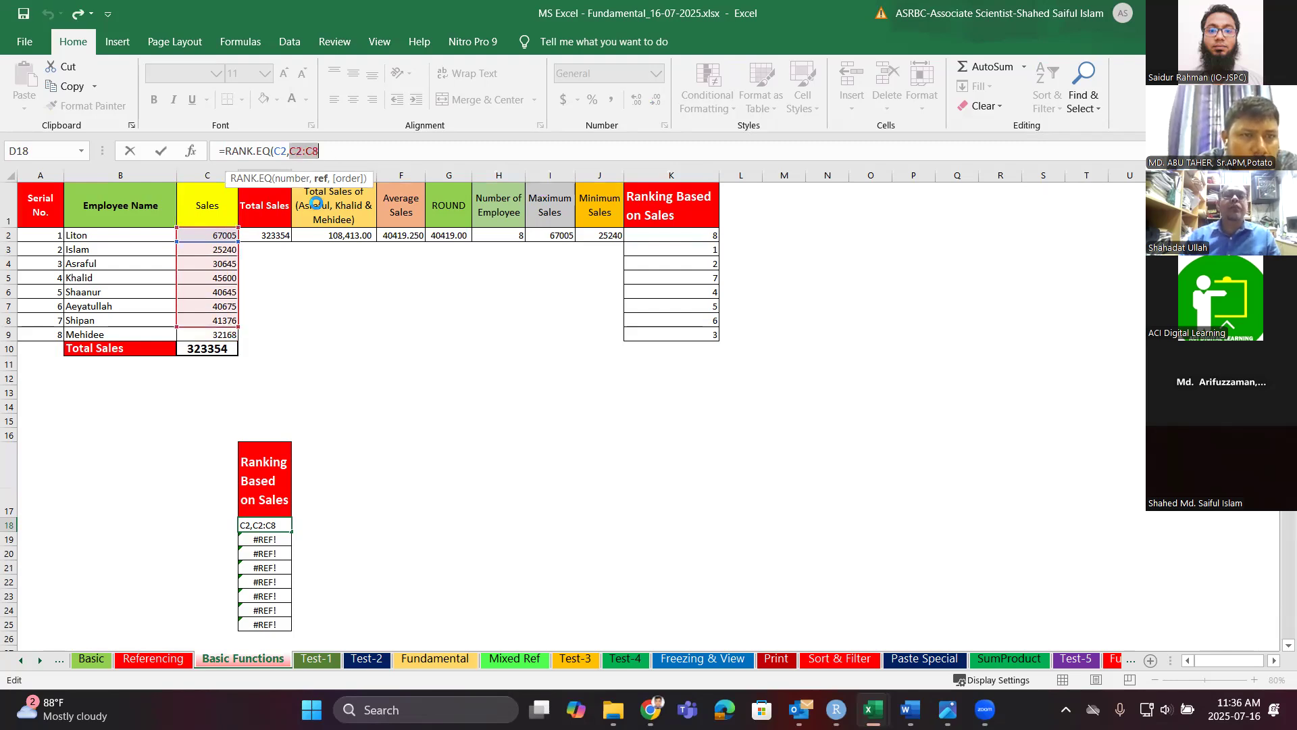
{"action": "key", "text": "shift+End"}
{"action": "key", "text": "Right"}
{"action": "key", "text": "BackSpace"}
{"action": "key", "text": "BackSpace"}
{"action": "key", "text": "BackSpace"}
{"action": "key", "text": "BackSpace"}
{"action": "key", "text": "BackSpace"}
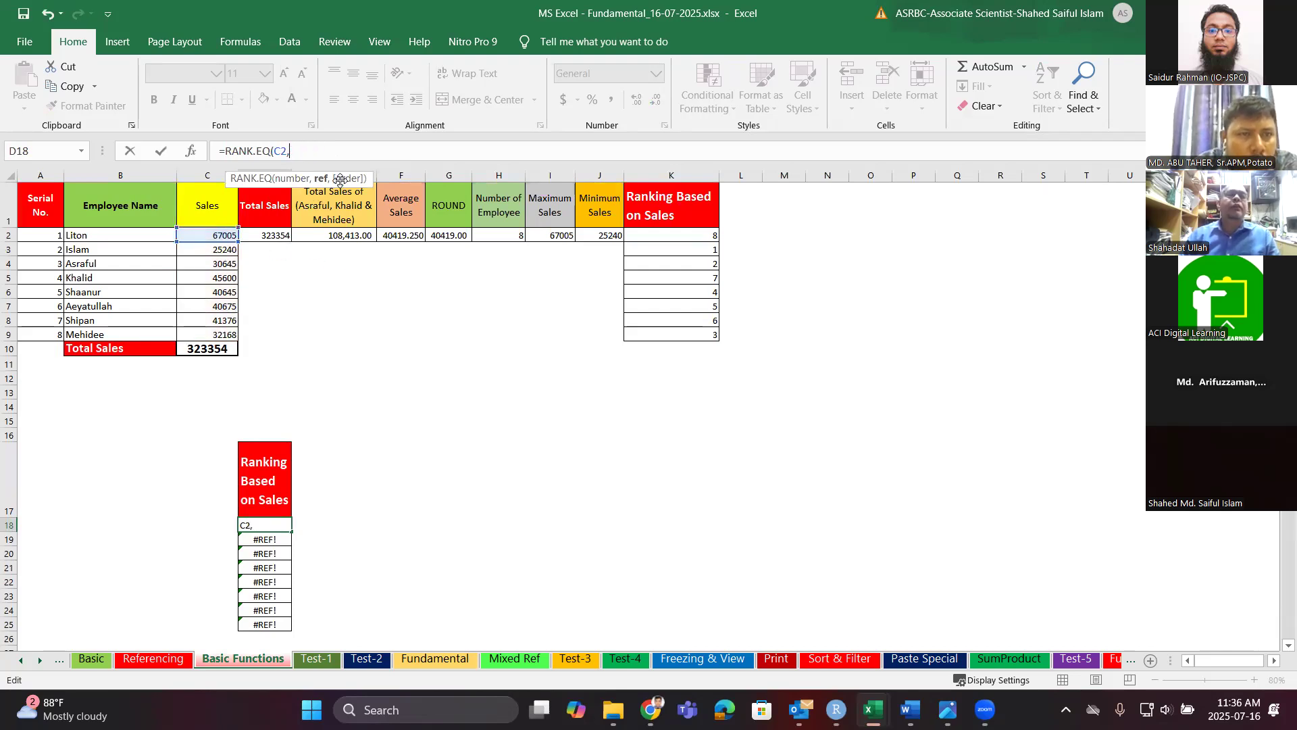
{"action": "left_click_drag", "start_coordinate": [195, 238], "coordinate": [196, 333]}
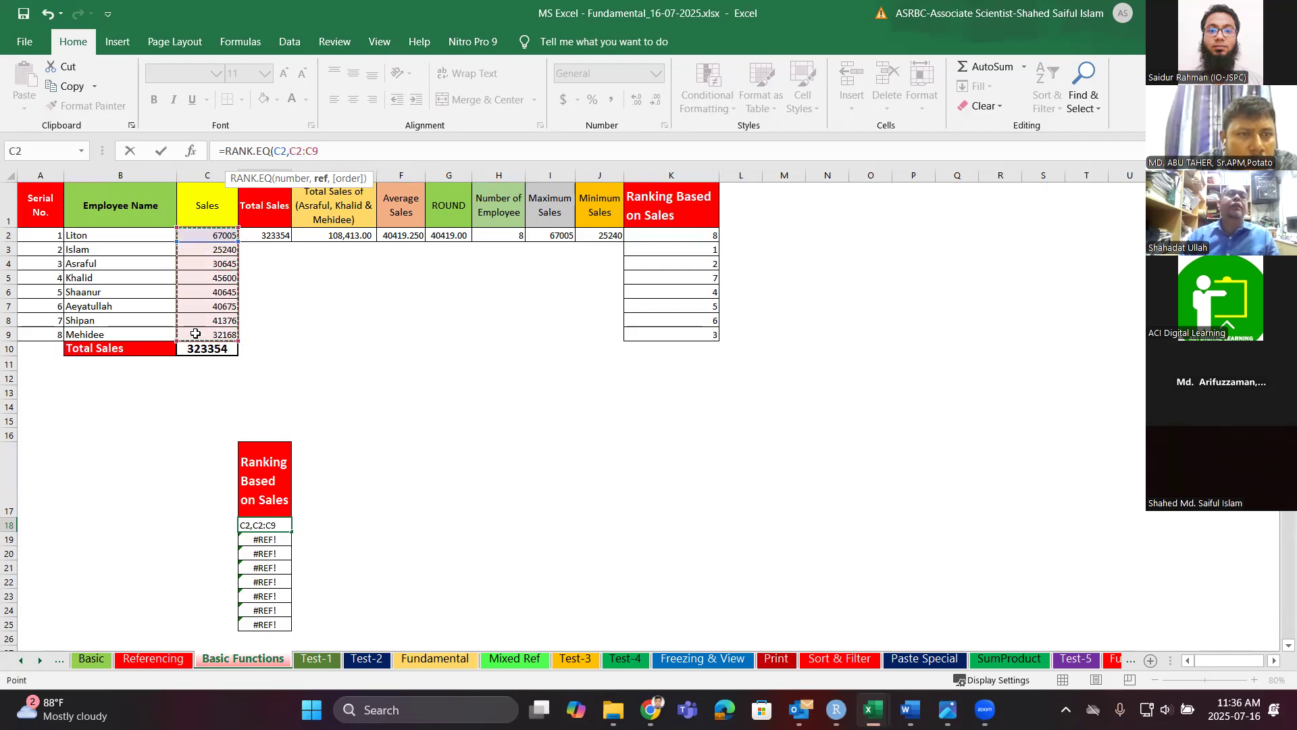
{"action": "key", "text": "F4"}
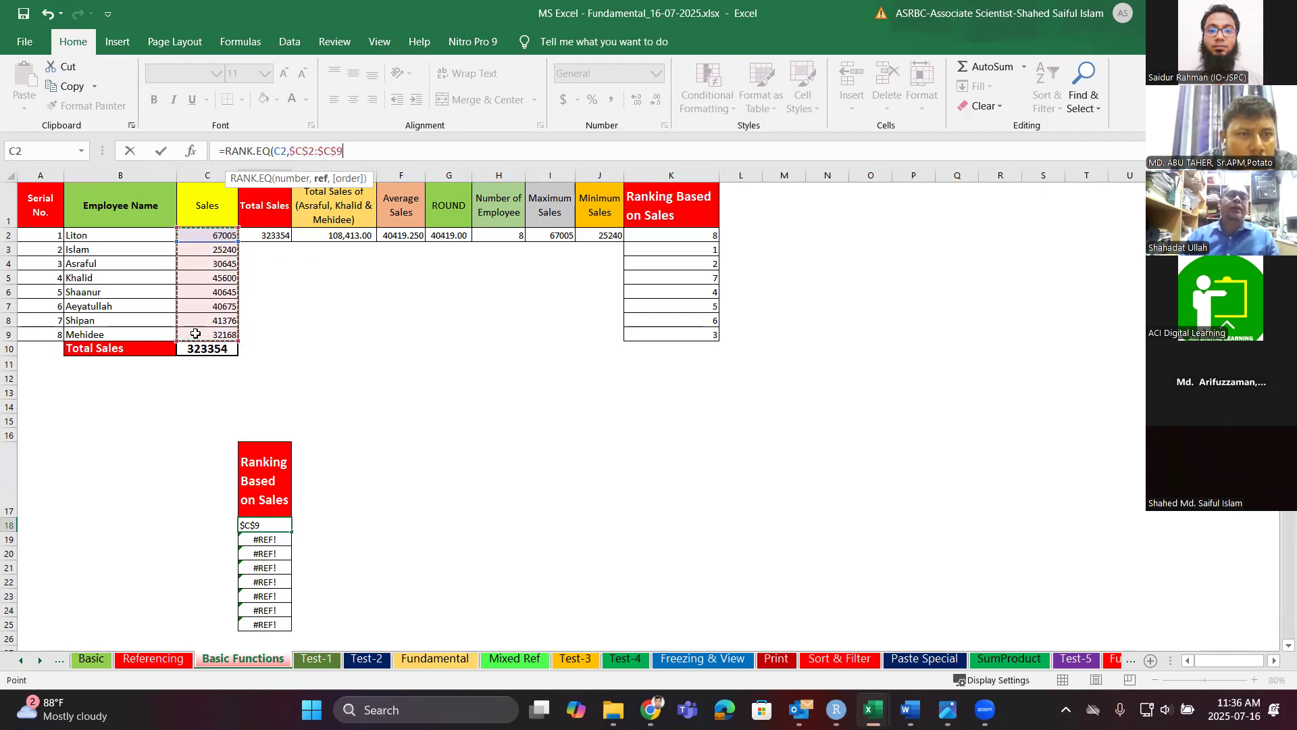
Add descending order 0, close the formula and commit, returning rank 1 in D18.
{"action": "type", "text": ","}
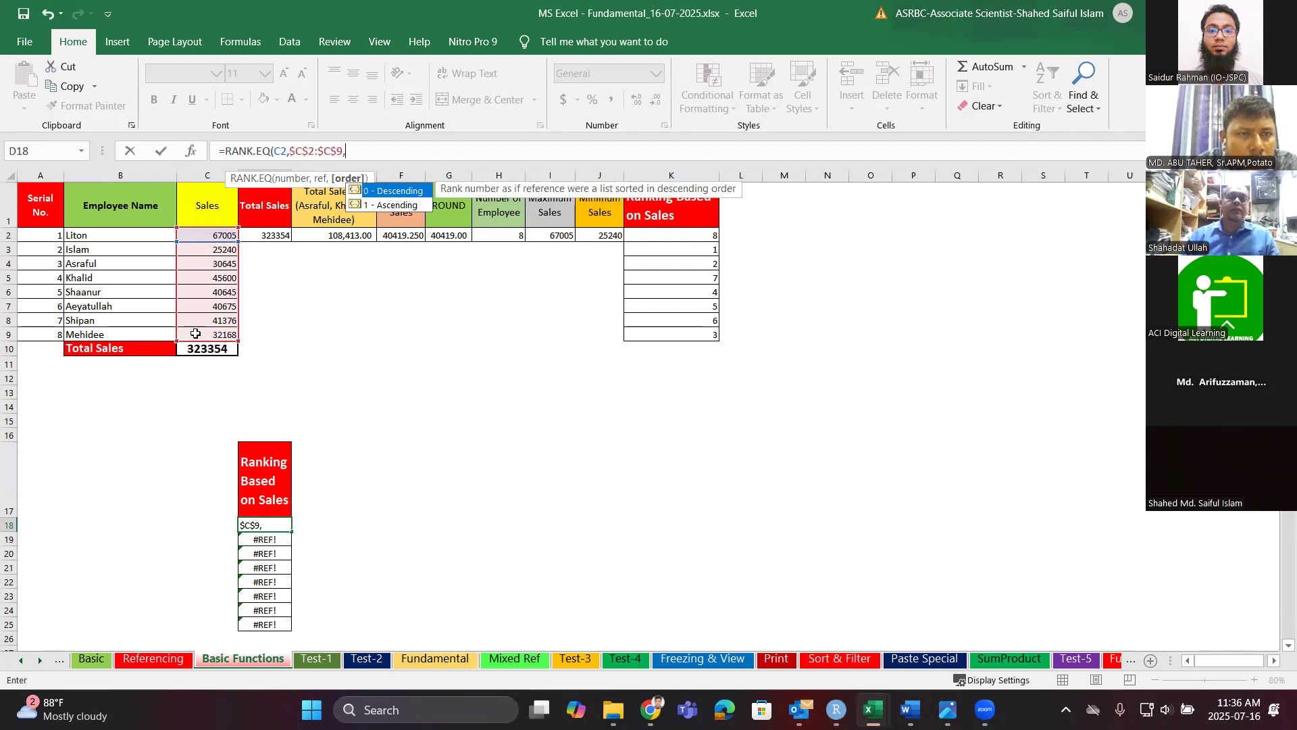
{"action": "double_click", "coordinate": [385, 192]}
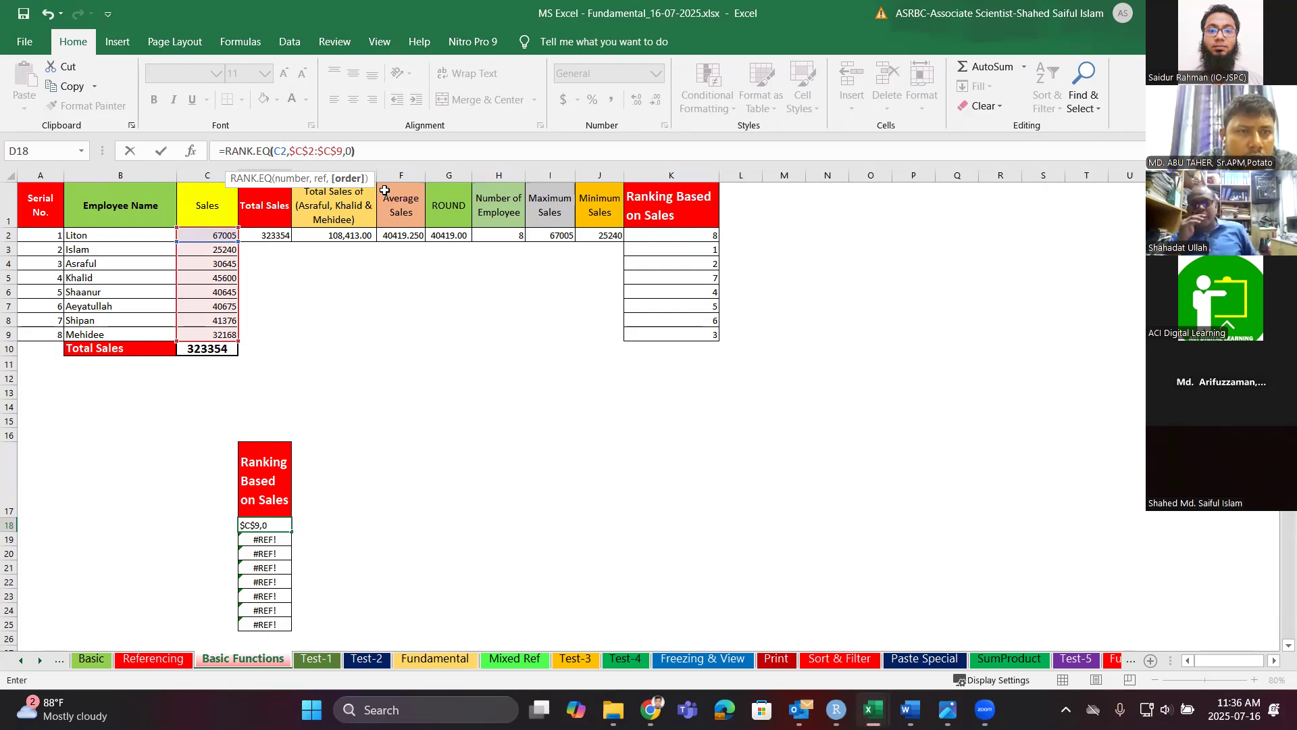
{"action": "type", "text": ")"}
{"action": "key", "text": "Return"}
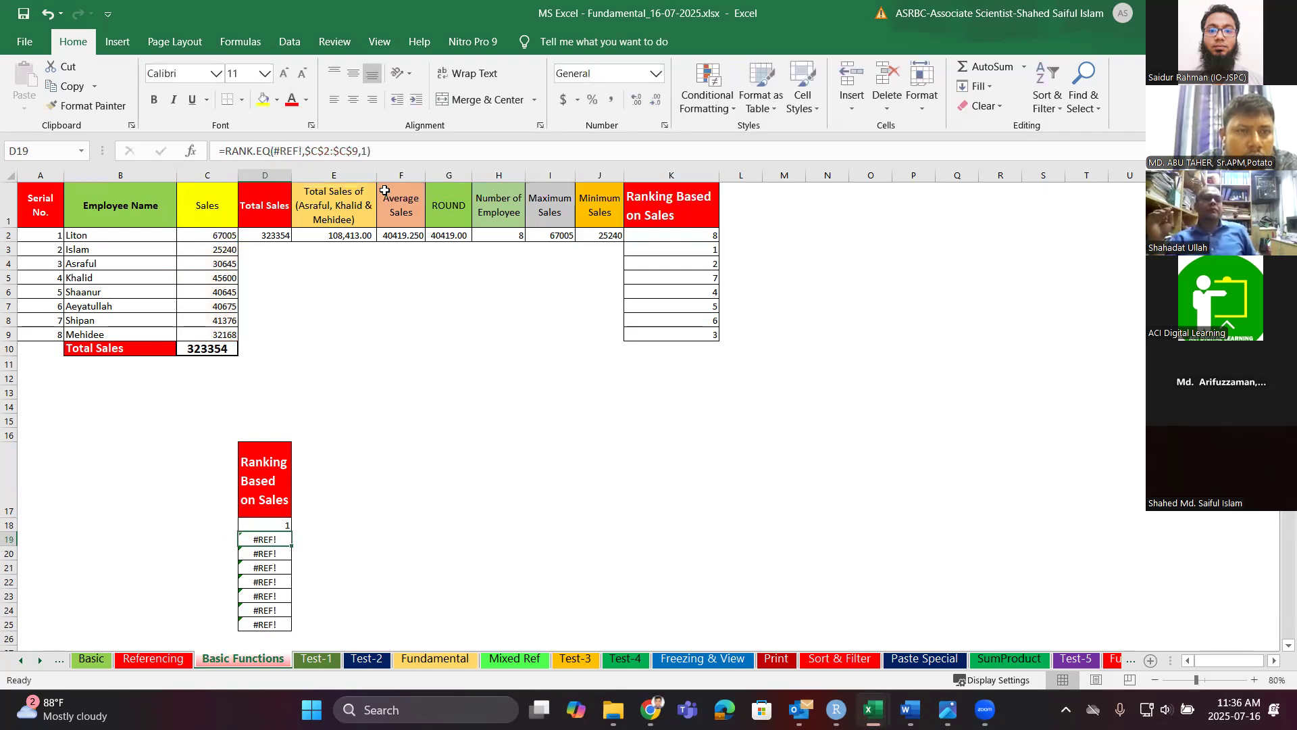
Fill D18's RANK.EQ down to D25 and edit its order argument, giving ranks 1, 8, 7, 2, 5, 4, 3, 6.
{"action": "scroll", "coordinate": [304, 441], "scroll_direction": "down", "scroll_amount": 1}
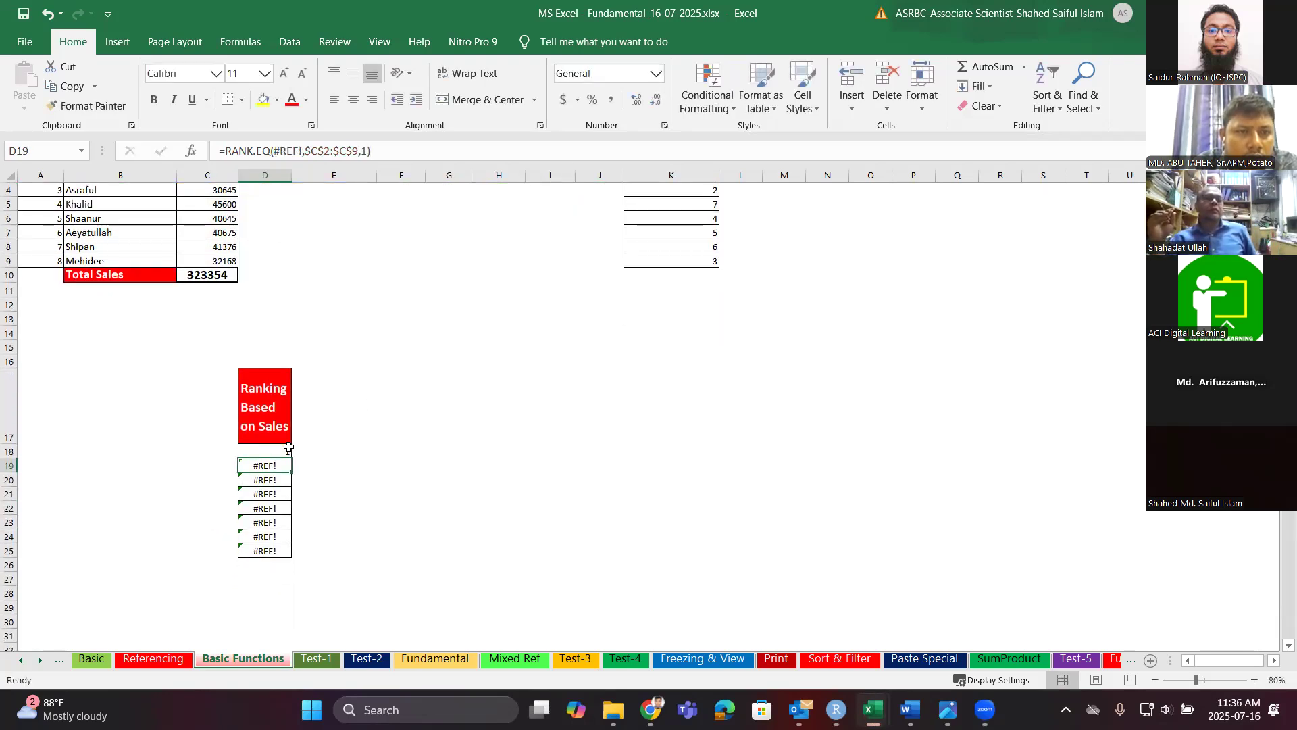
{"action": "scroll", "coordinate": [342, 450], "scroll_direction": "up", "scroll_amount": 1}
{"action": "left_click", "coordinate": [288, 529]}
{"action": "left_click_drag", "start_coordinate": [280, 610], "coordinate": [277, 626]}
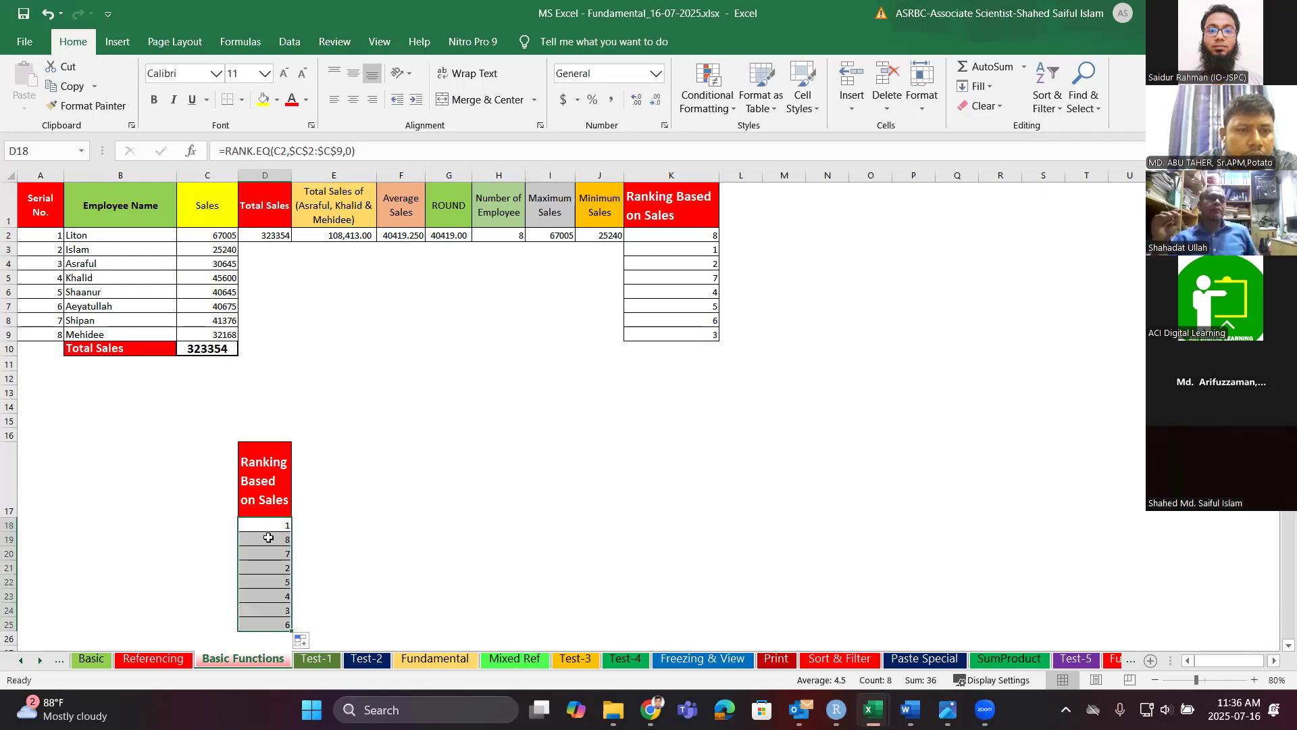
{"action": "left_click", "coordinate": [350, 154]}
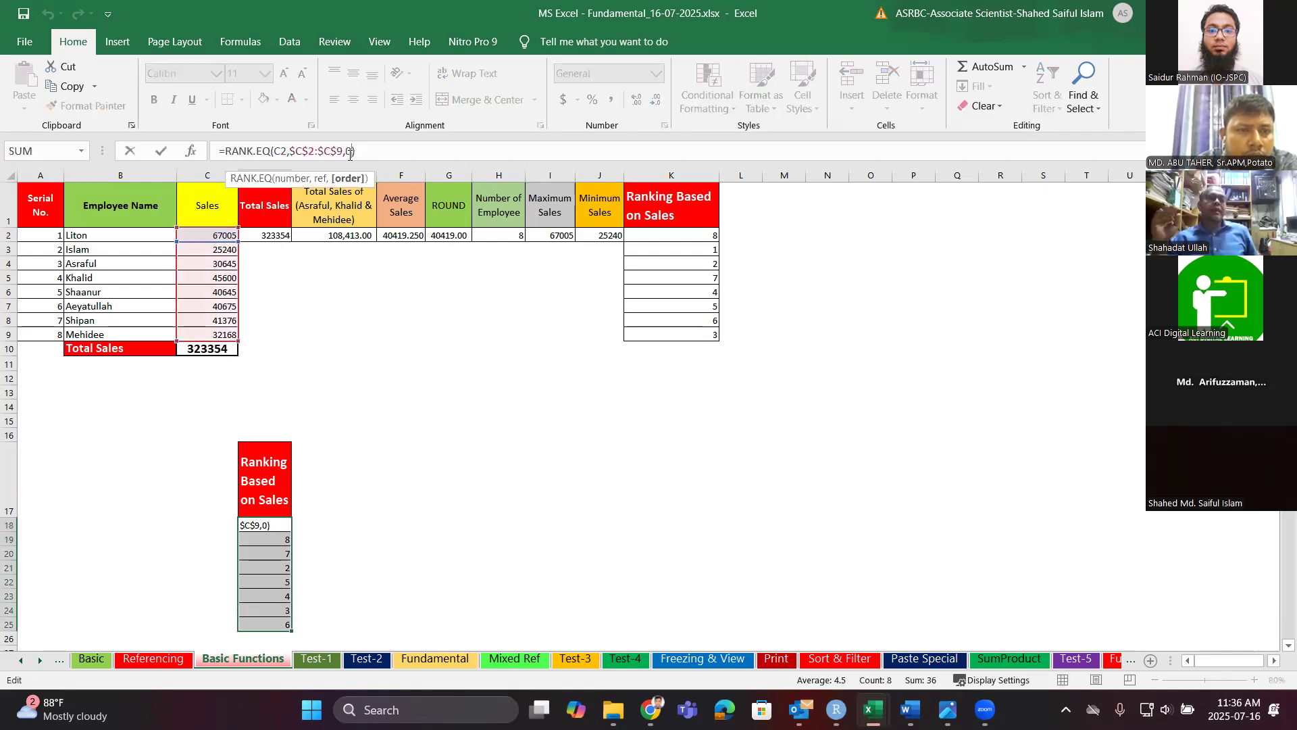
{"action": "key", "text": "BackSpace"}
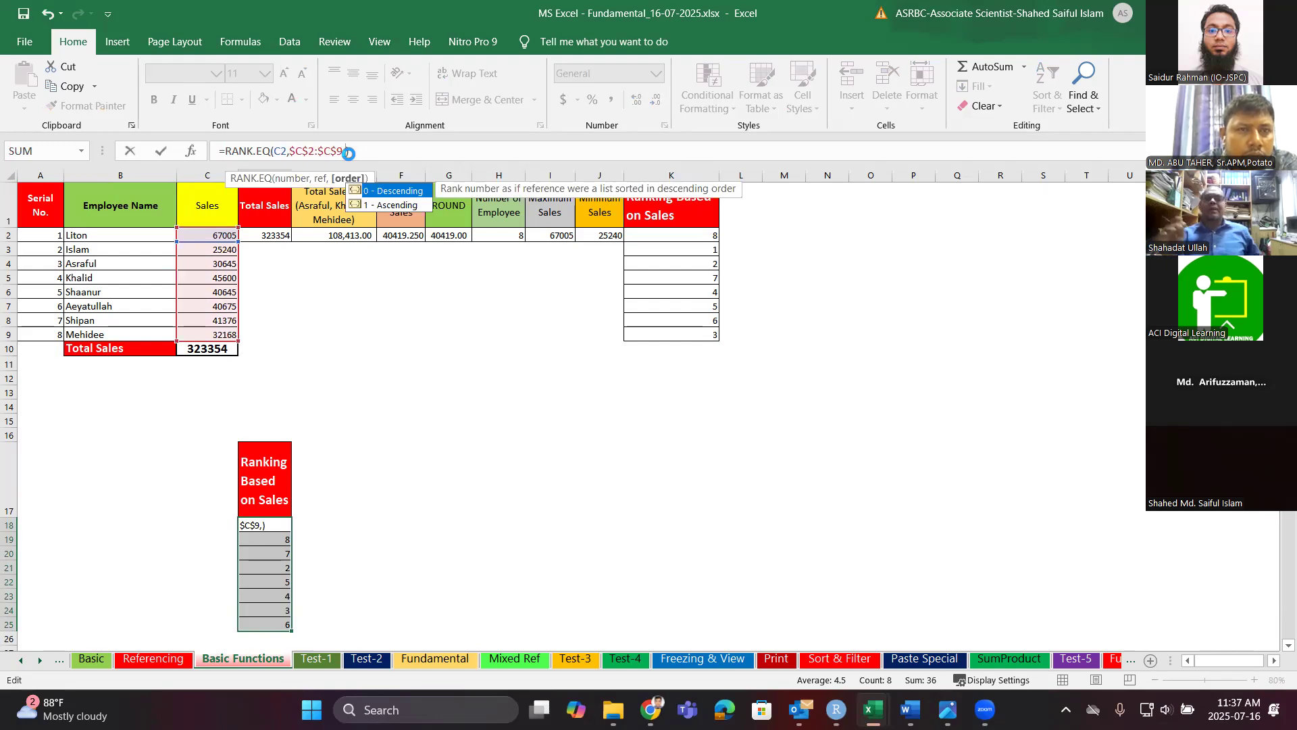
{"action": "key", "text": "Right"}
{"action": "left_click", "coordinate": [429, 426]}
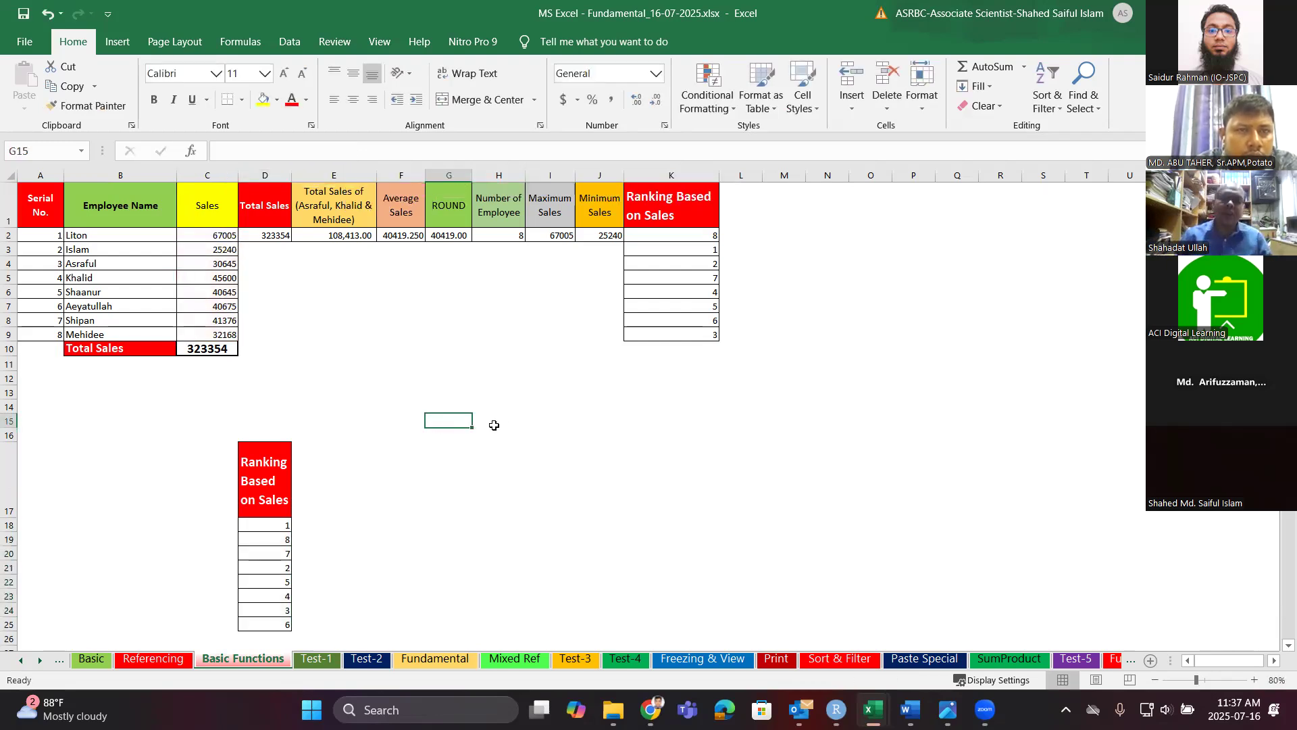
Copy the K1:K9 ranking block and paste it at E17.
{"action": "left_click_drag", "start_coordinate": [653, 203], "coordinate": [671, 331]}
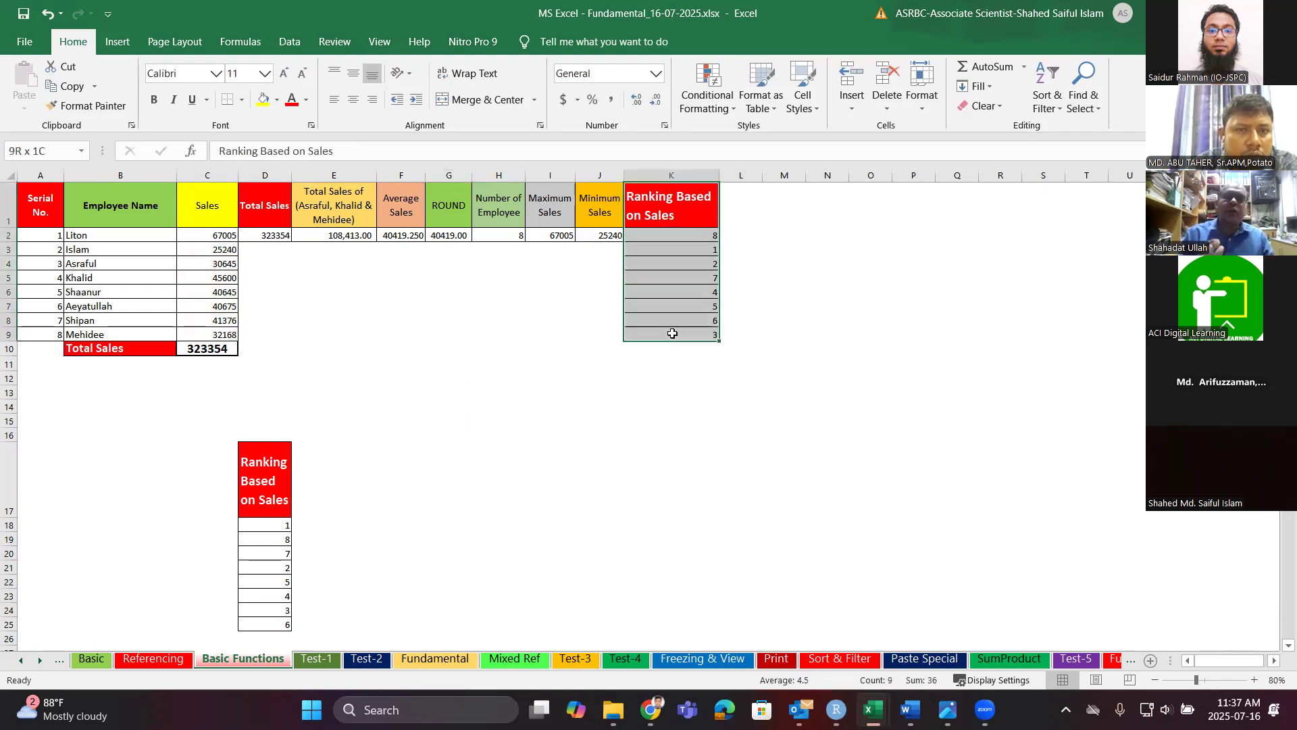
{"action": "key", "text": "ctrl+c"}
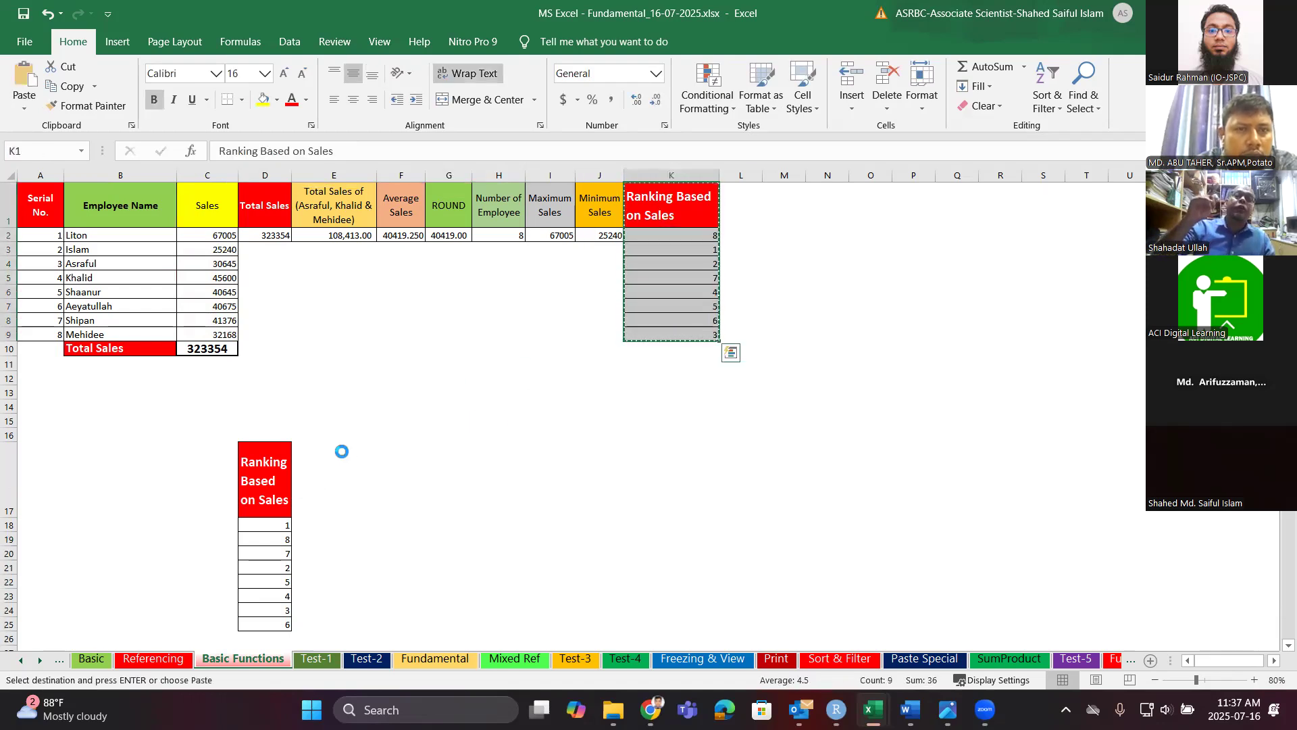
{"action": "left_click", "coordinate": [342, 453]}
{"action": "key", "text": "ctrl+v"}
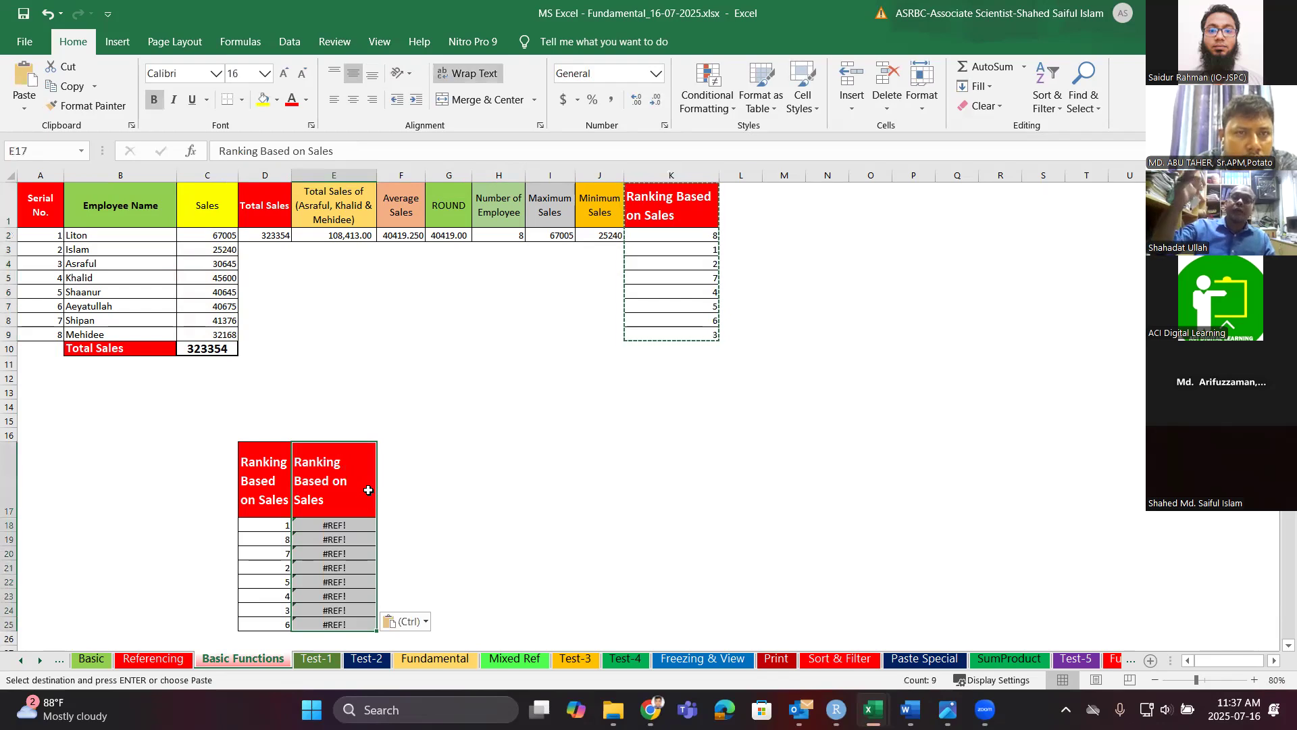
{"action": "left_click", "coordinate": [343, 525]}
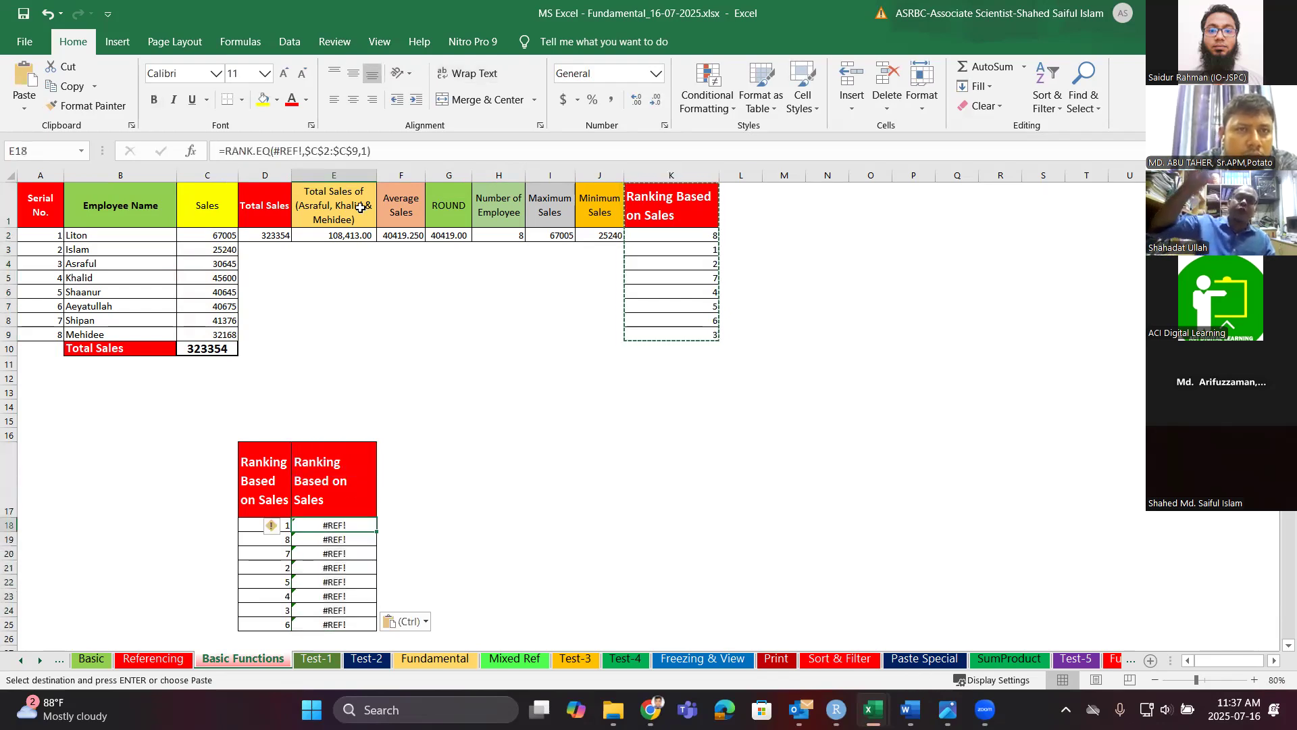
Try rewriting E18's RANK.EQ with C2 and a column E range, dismissing a too-few-arguments warning.
{"action": "left_click", "coordinate": [375, 149]}
{"action": "key", "text": "BackSpace"}
{"action": "key", "text": "BackSpace"}
{"action": "key", "text": "BackSpace"}
{"action": "key", "text": "BackSpace"}
{"action": "key", "text": "BackSpace"}
{"action": "key", "text": "BackSpace"}
{"action": "key", "text": "BackSpace"}
{"action": "key", "text": "BackSpace"}
{"action": "key", "text": "BackSpace"}
{"action": "key", "text": "BackSpace"}
{"action": "key", "text": "BackSpace"}
{"action": "key", "text": "BackSpace"}
{"action": "key", "text": "BackSpace"}
{"action": "key", "text": "BackSpace"}
{"action": "key", "text": "BackSpace"}
{"action": "key", "text": "BackSpace"}
{"action": "key", "text": "BackSpace"}
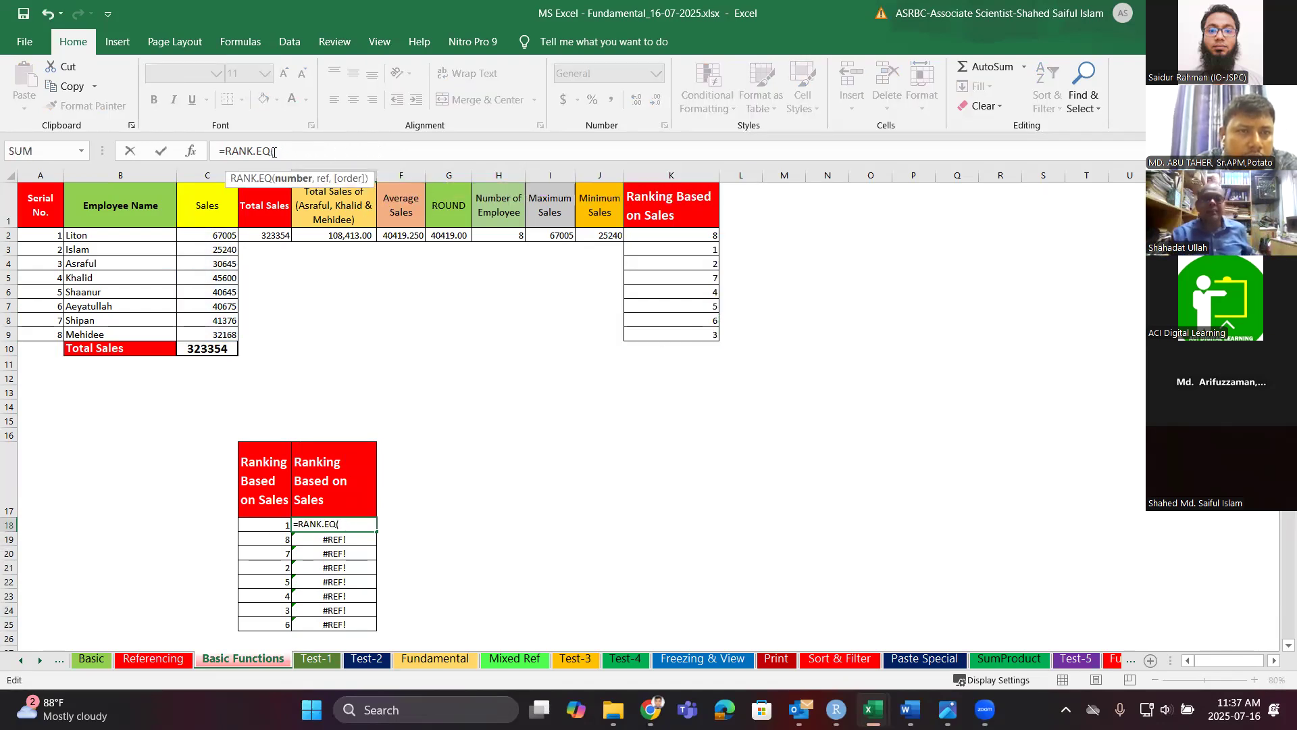
{"action": "left_click", "coordinate": [227, 236]}
{"action": "type", "text": ","}
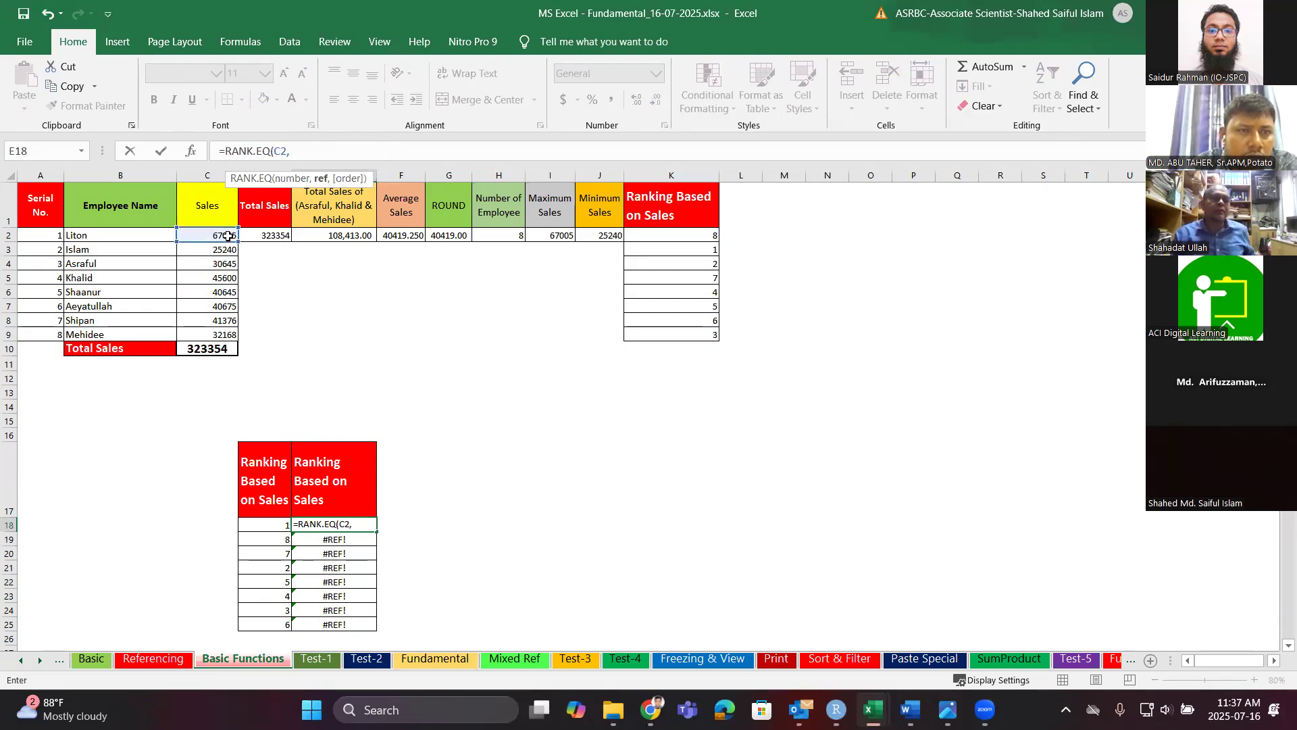
{"action": "left_click", "coordinate": [227, 236]}
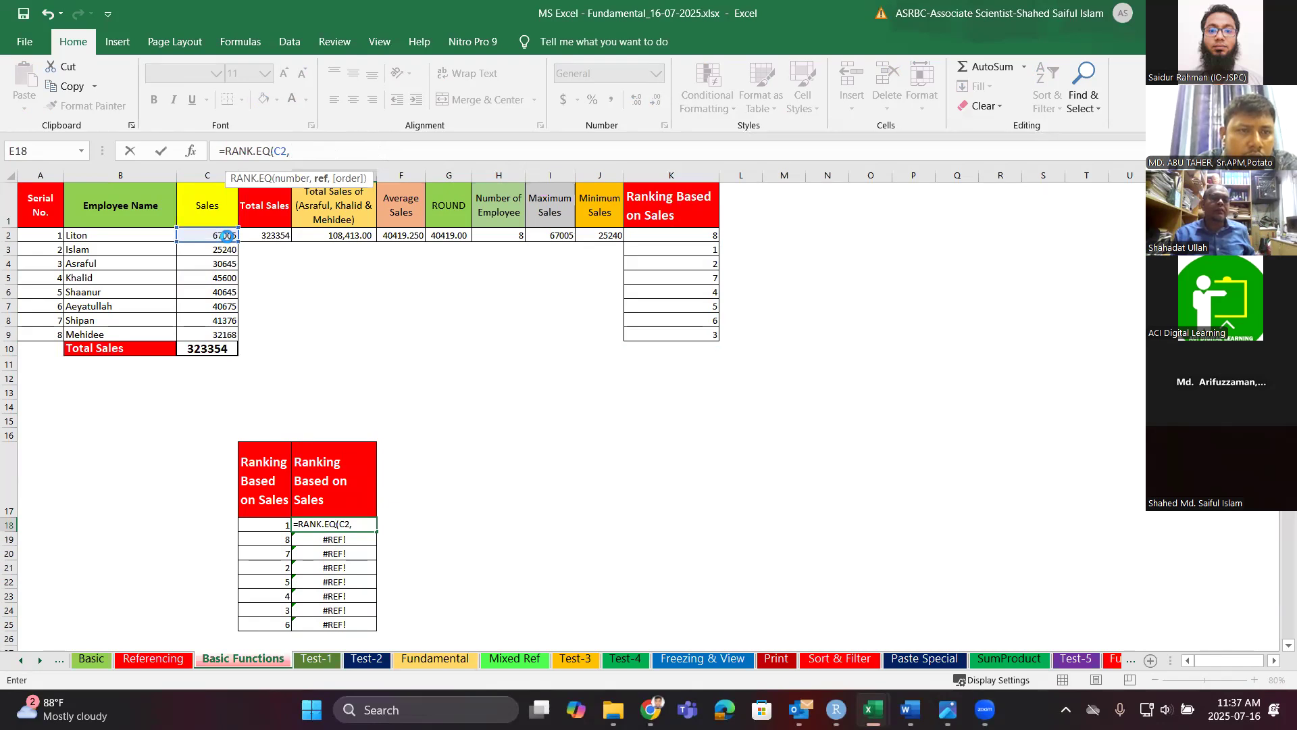
{"action": "left_click_drag", "start_coordinate": [319, 468], "coordinate": [331, 619]}
{"action": "key", "text": "BackSpace"}
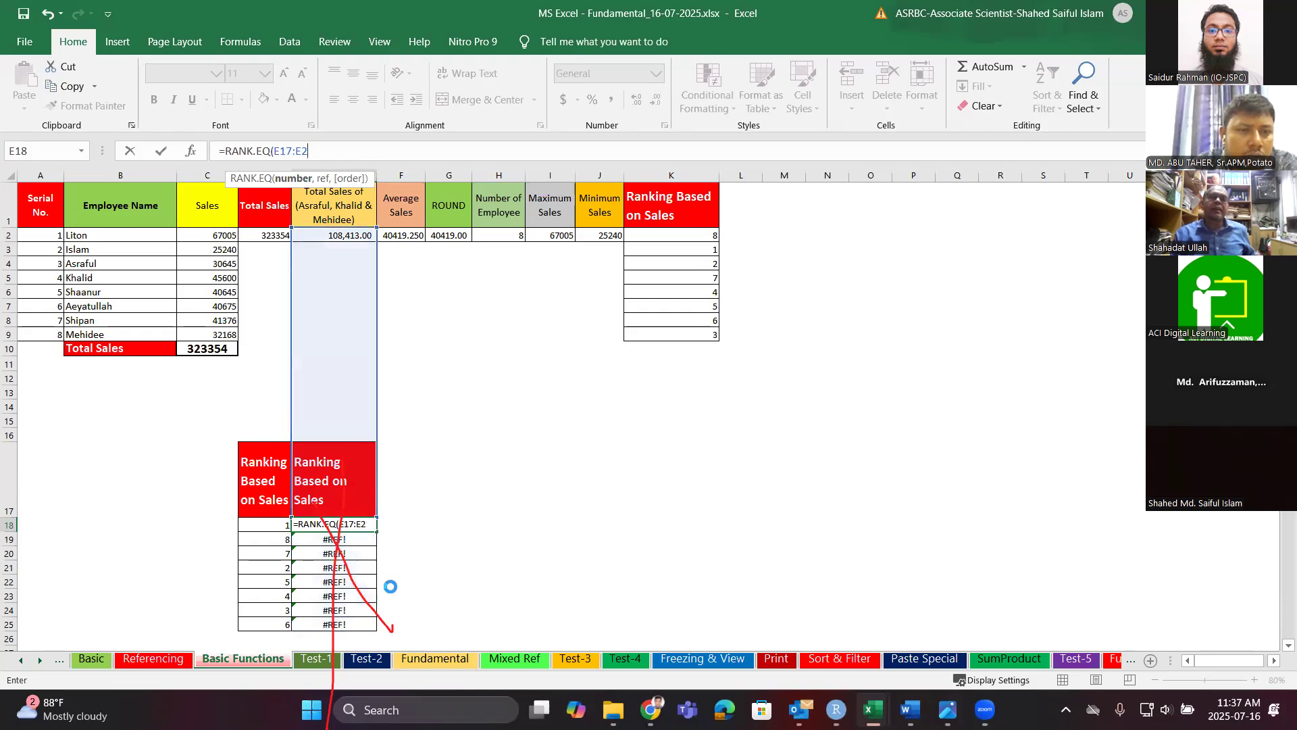
{"action": "key", "text": "Return"}
{"action": "left_click", "coordinate": [769, 331]}
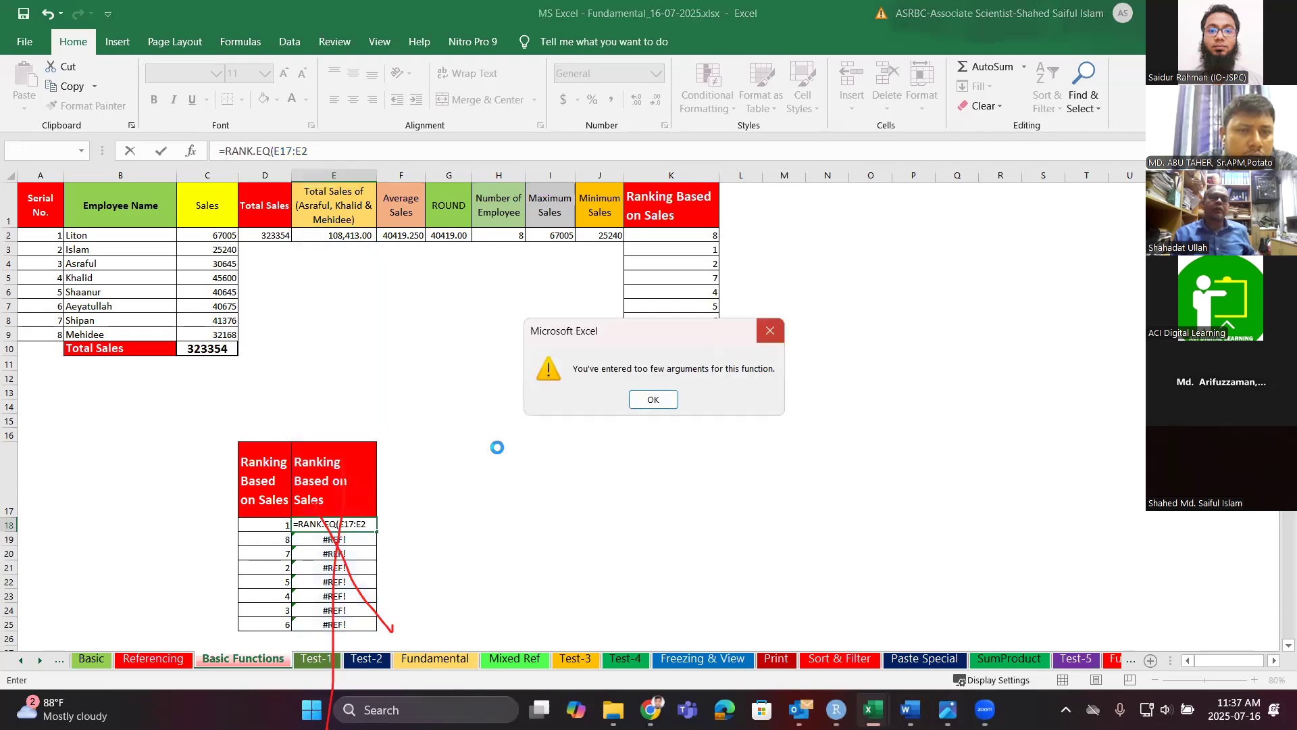
Adjust E18's range reference, then cancel the broken formula edit with Esc.
{"action": "left_click_drag", "start_coordinate": [350, 487], "coordinate": [339, 614]}
{"action": "left_click", "coordinate": [338, 614]}
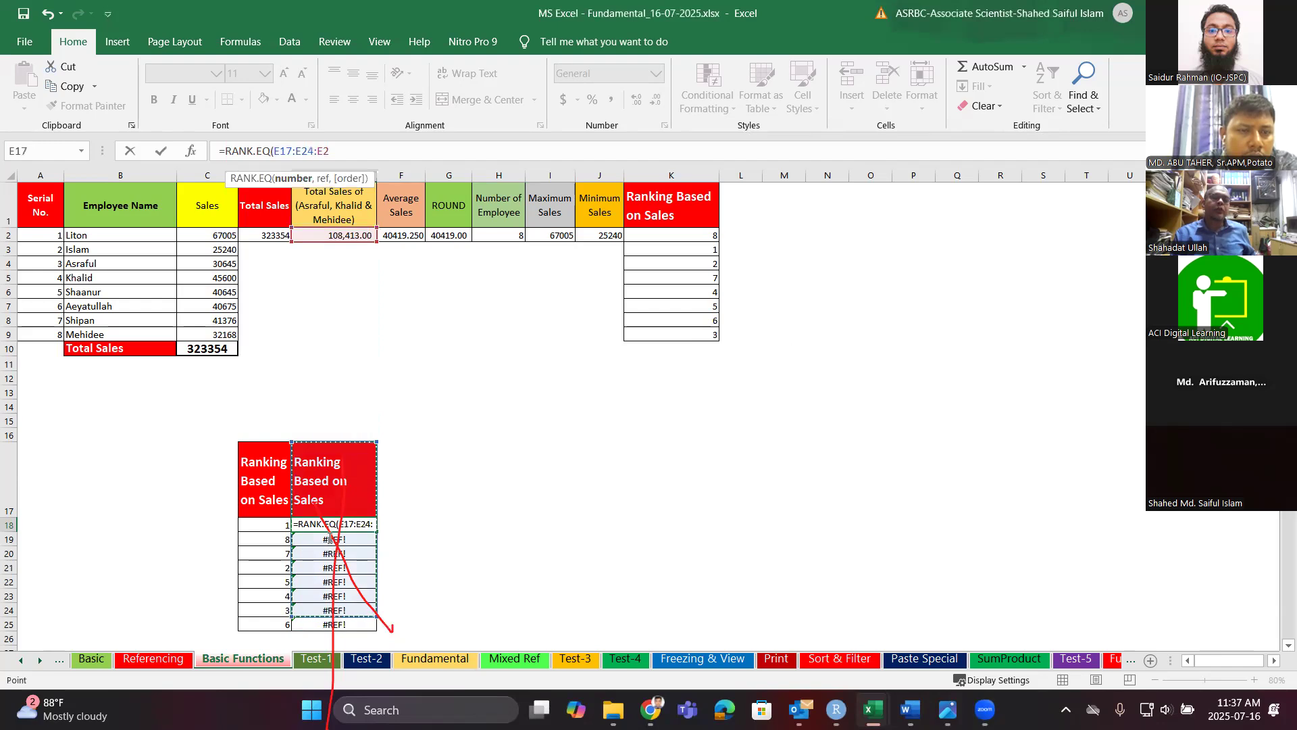
{"action": "left_click", "coordinate": [369, 542]}
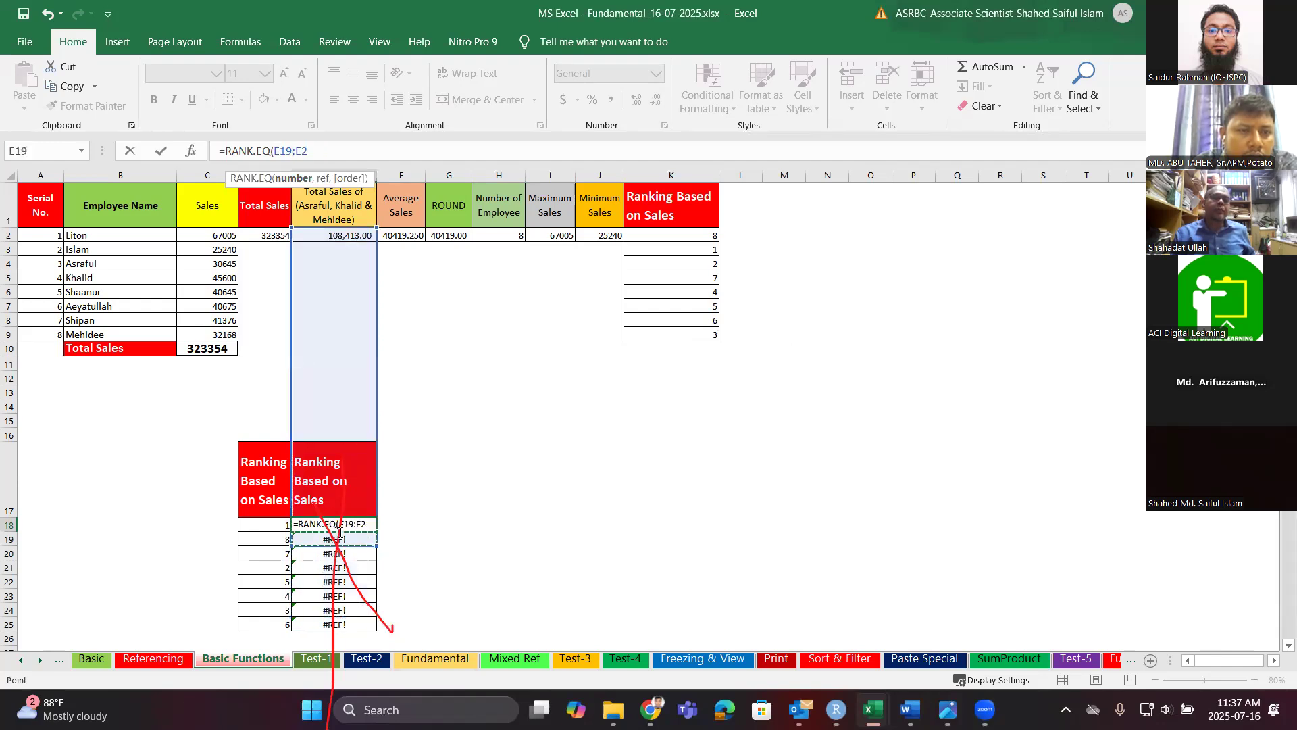
{"action": "left_click", "coordinate": [477, 539]}
{"action": "left_click", "coordinate": [587, 482]}
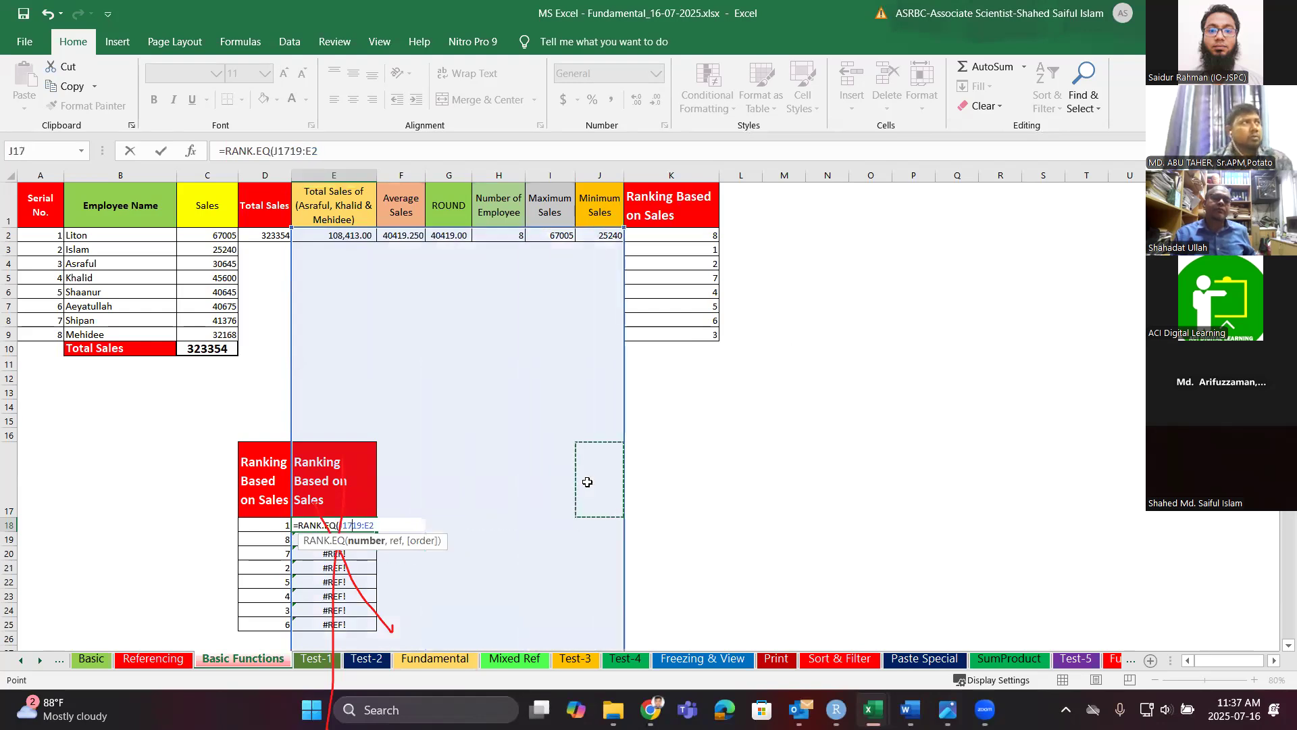
{"action": "key", "text": "ctrl+z"}
{"action": "left_click", "coordinate": [587, 482]}
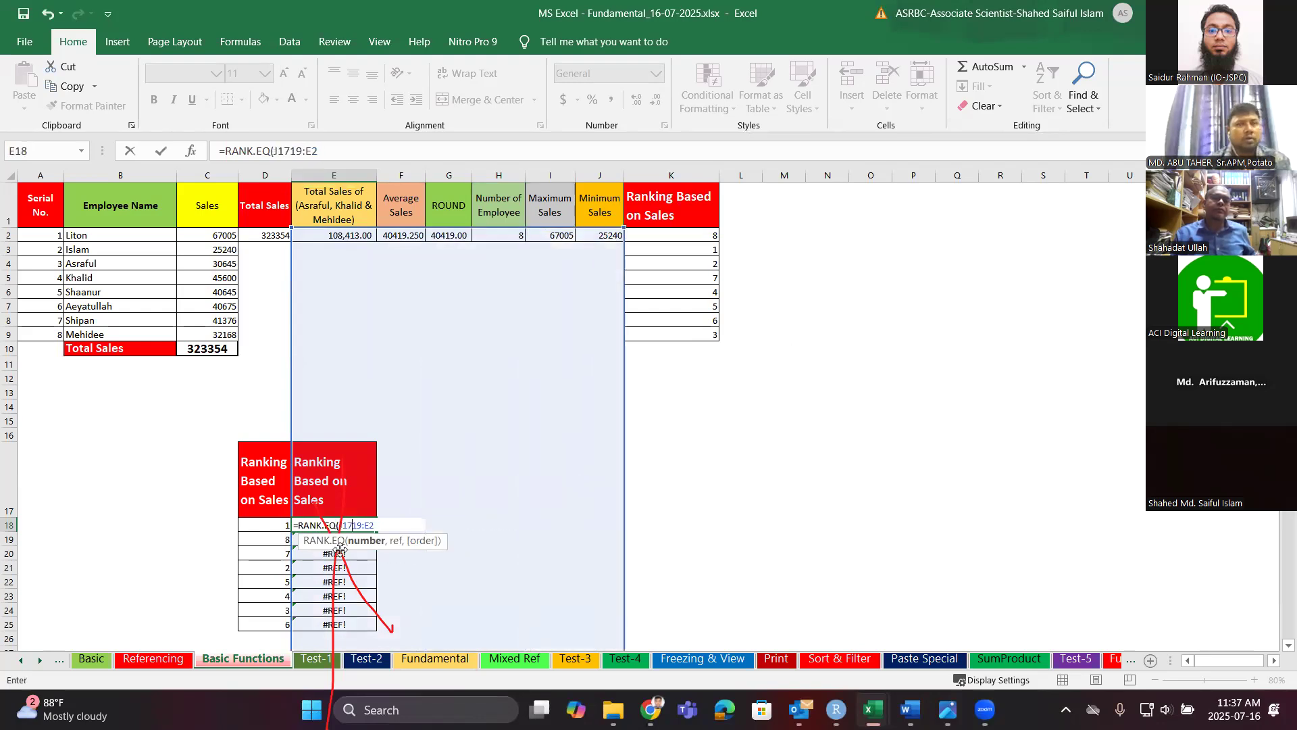
{"action": "left_click", "coordinate": [309, 524]}
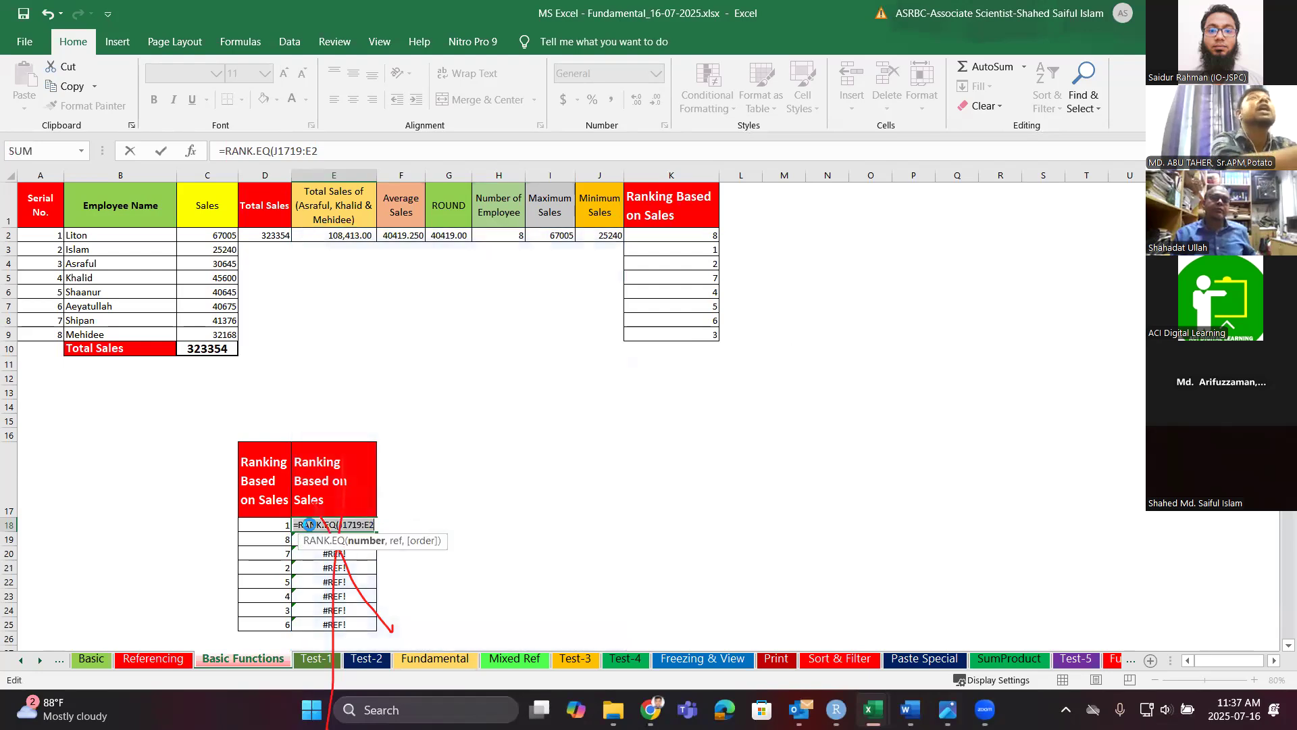
{"action": "key", "text": "Escape"}
Clear the #REF! errors in E18:E25 and the header text in E17.
{"action": "left_click", "coordinate": [457, 508]}
{"action": "left_click_drag", "start_coordinate": [343, 529], "coordinate": [343, 615]}
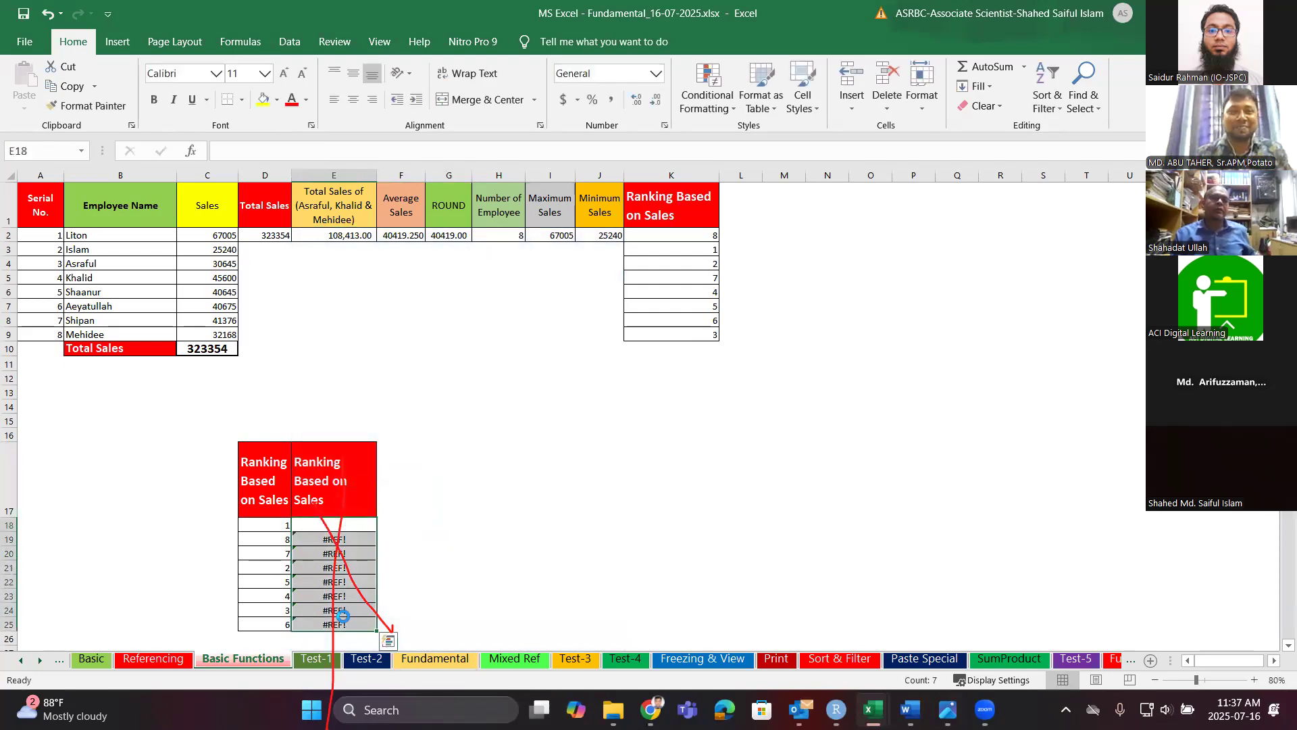
{"action": "key", "text": "Delete"}
{"action": "left_click_drag", "start_coordinate": [353, 514], "coordinate": [341, 625]}
{"action": "key", "text": "Delete"}
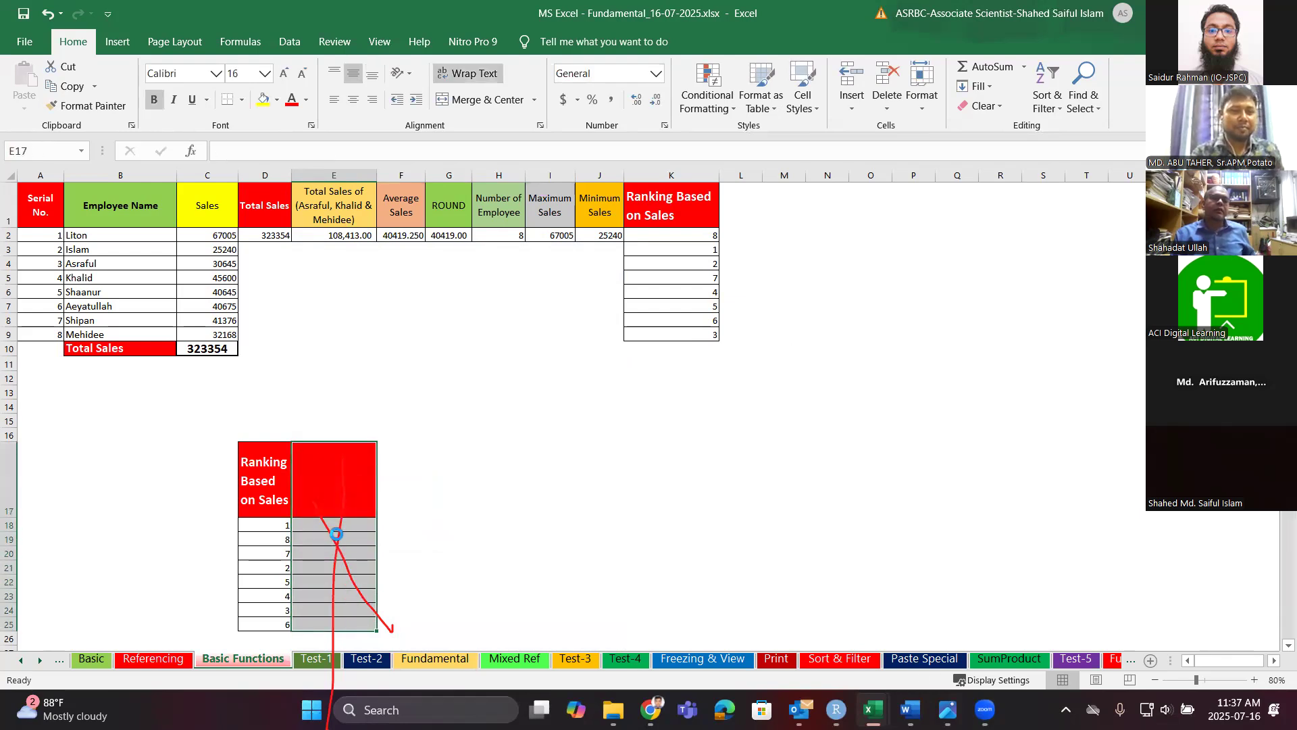
{"action": "key", "text": "ctrl+z"}
{"action": "key", "text": "ctrl+z"}
{"action": "key", "text": "ctrl+z"}
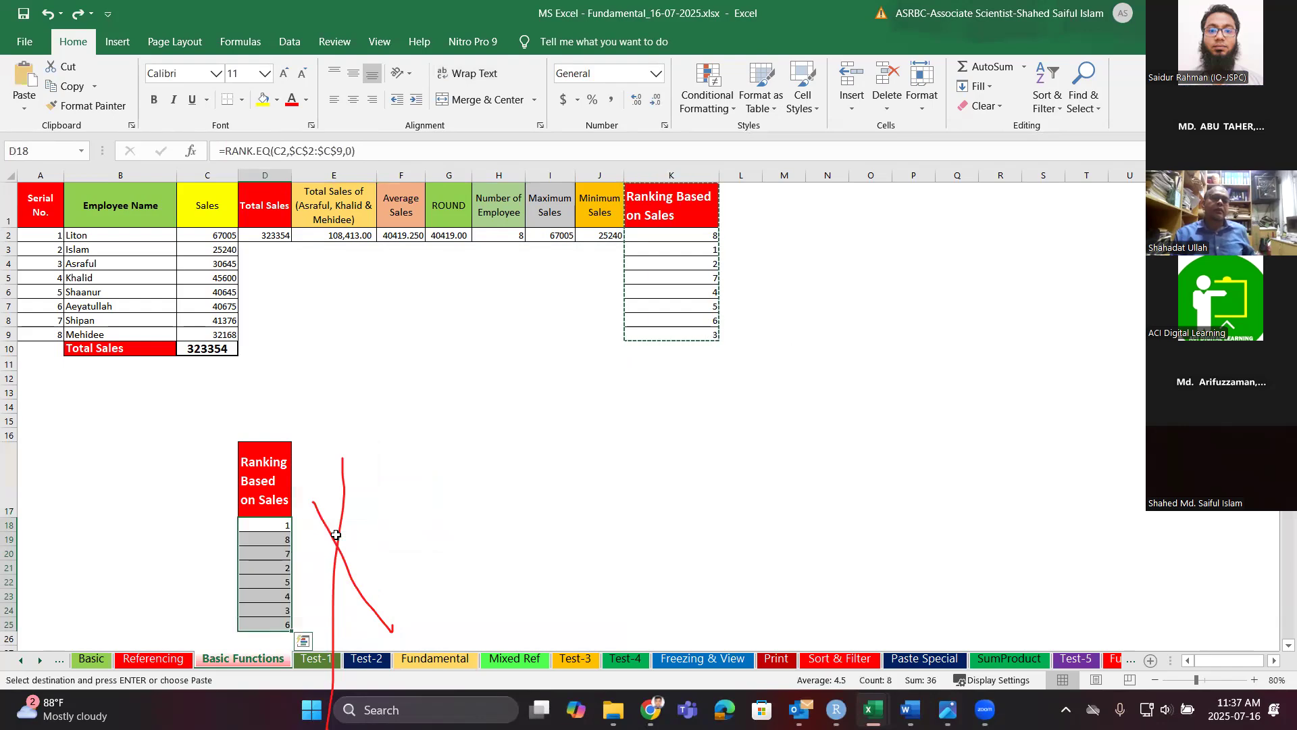
{"action": "scroll", "coordinate": [375, 488], "scroll_direction": "down", "scroll_amount": 1}
{"action": "scroll", "coordinate": [285, 500], "scroll_direction": "up", "scroll_amount": 1}
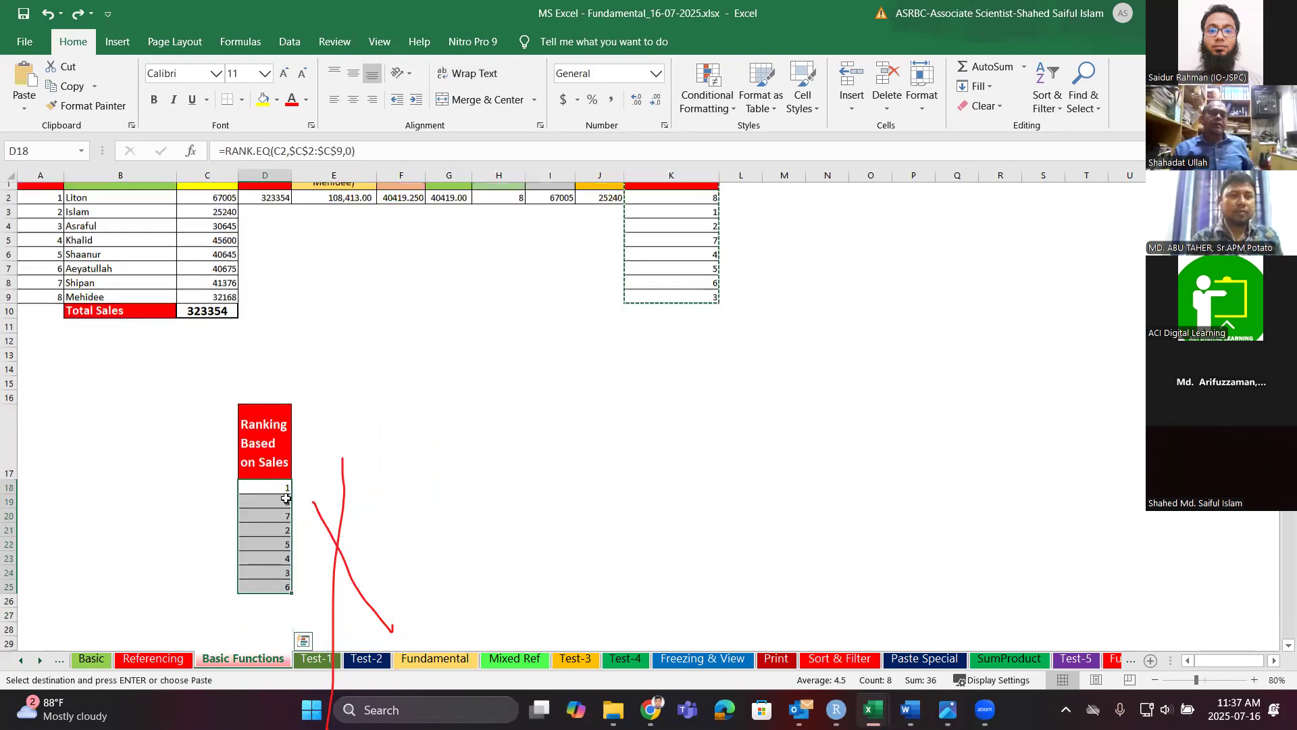
{"action": "left_click", "coordinate": [279, 524]}
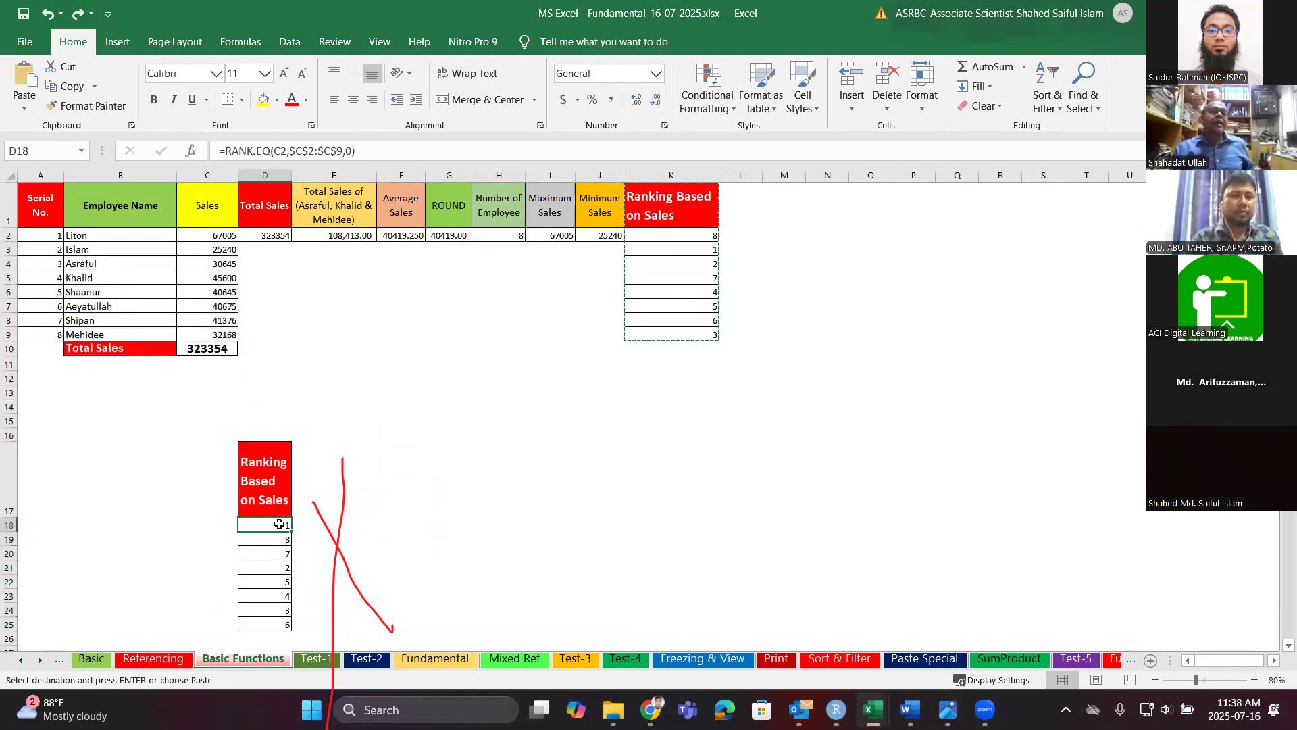
{"action": "left_click", "coordinate": [362, 156]}
{"action": "key", "text": "Left"}
{"action": "key", "text": "Left"}
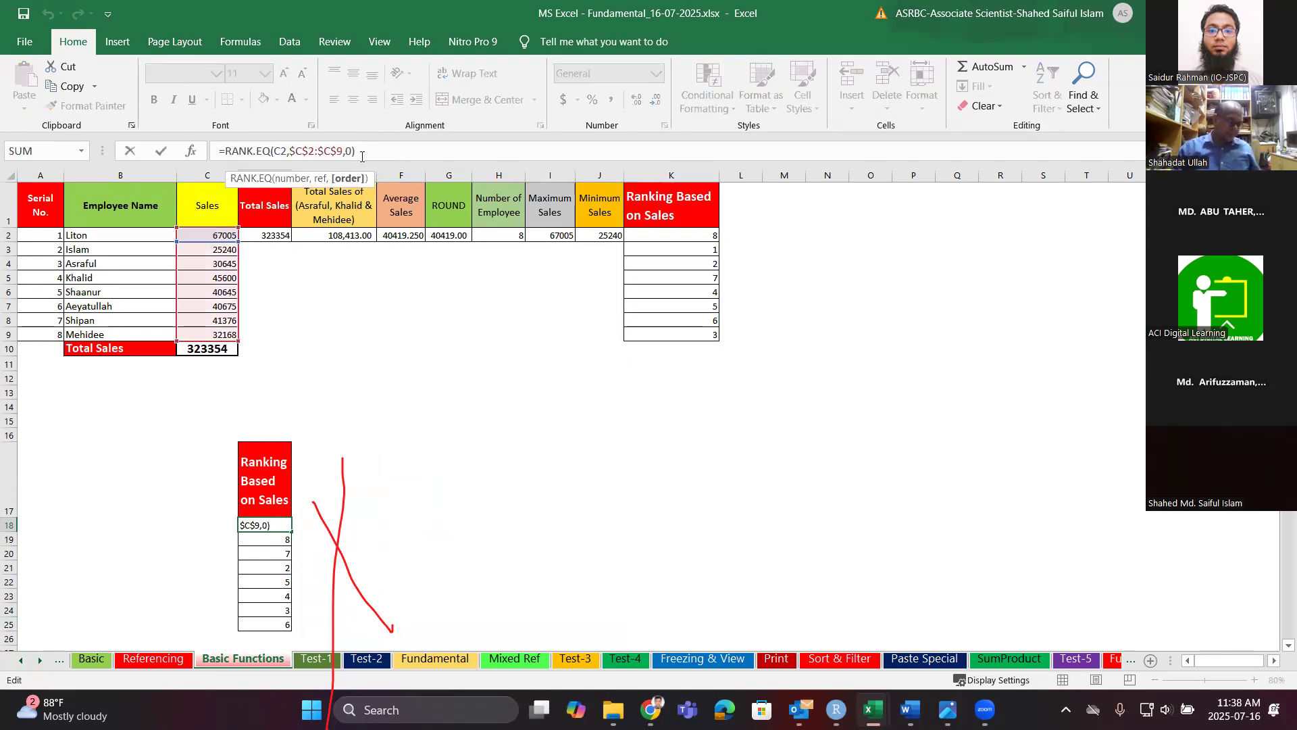
{"action": "key", "text": "Delete"}
{"action": "type", "text": "1"}
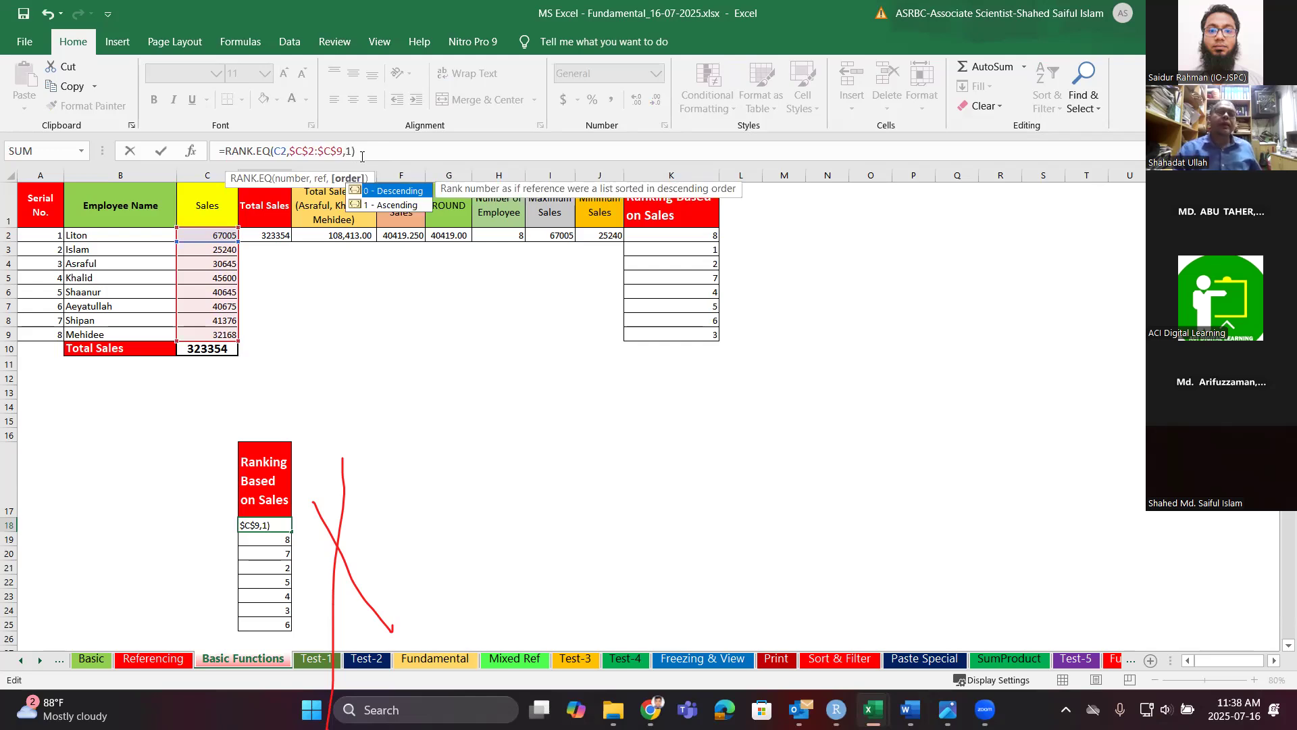
{"action": "key", "text": "BackSpace"}
{"action": "type", "text": "0"}
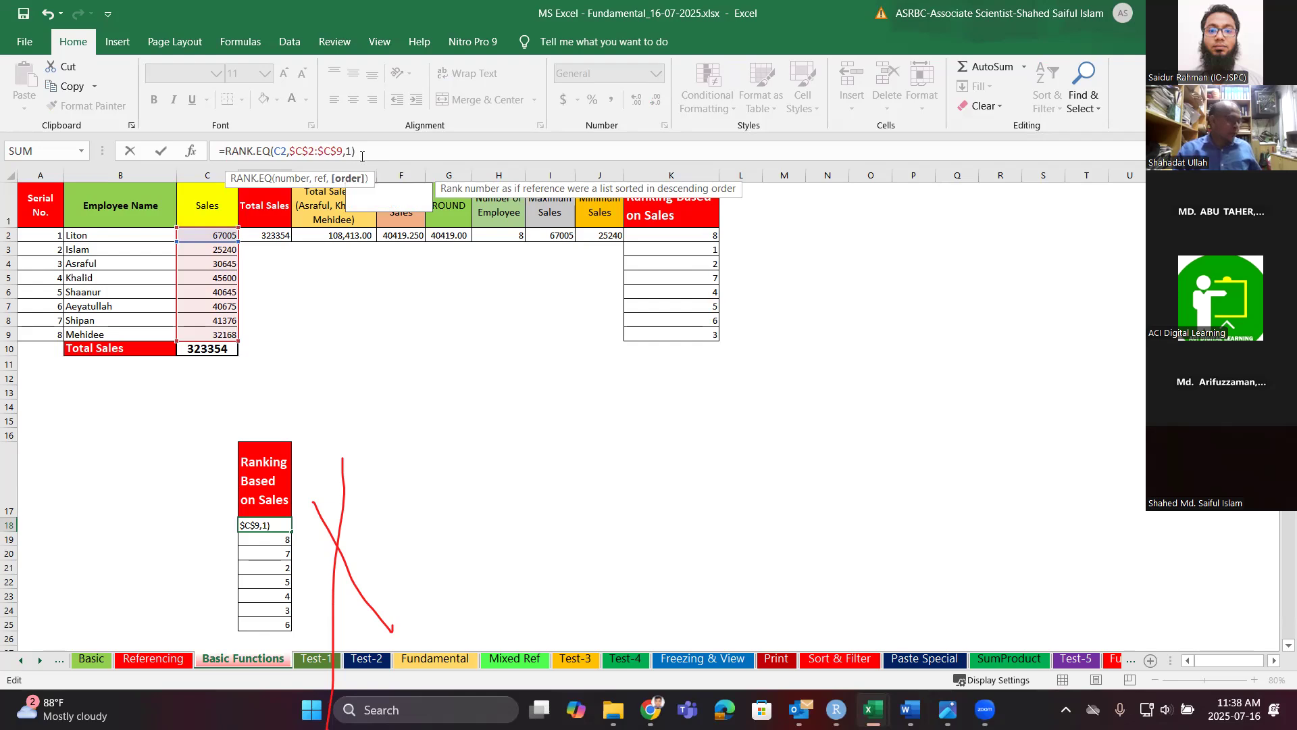
{"action": "key", "text": "Return"}
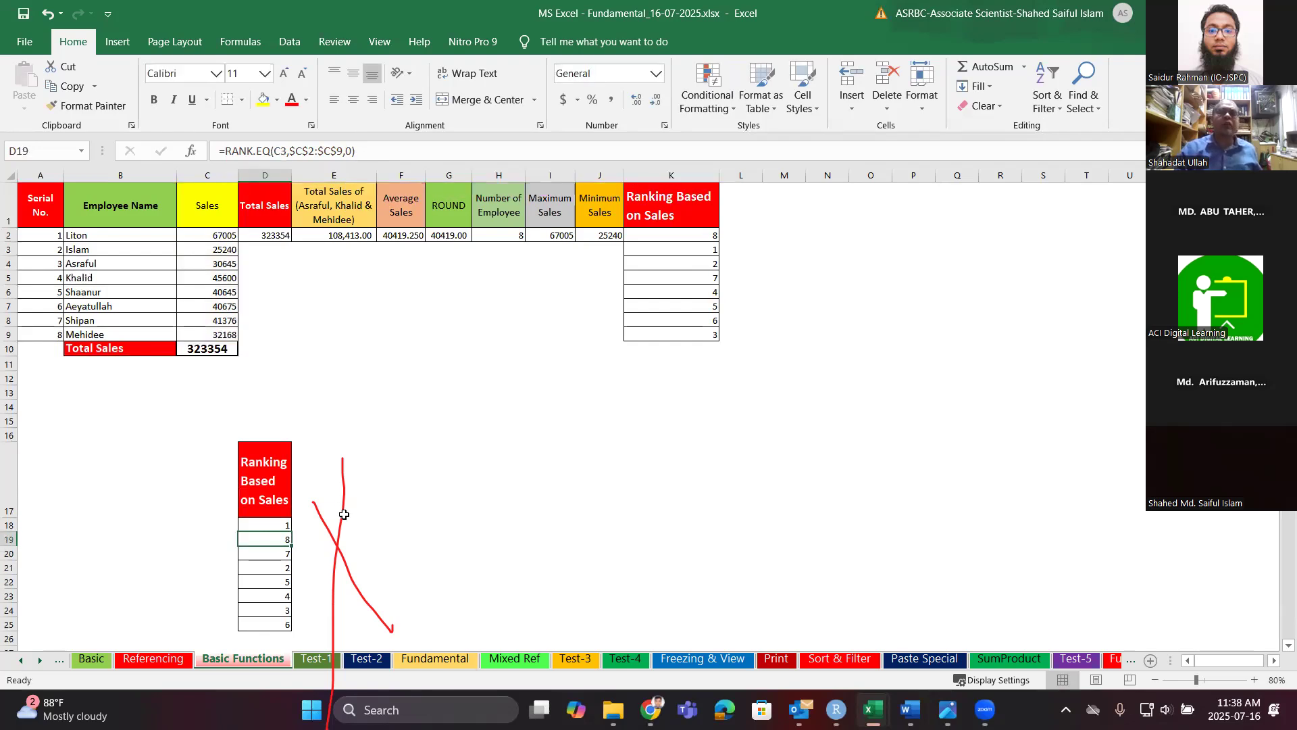
{"action": "scroll", "coordinate": [345, 487], "scroll_direction": "down", "scroll_amount": 1}
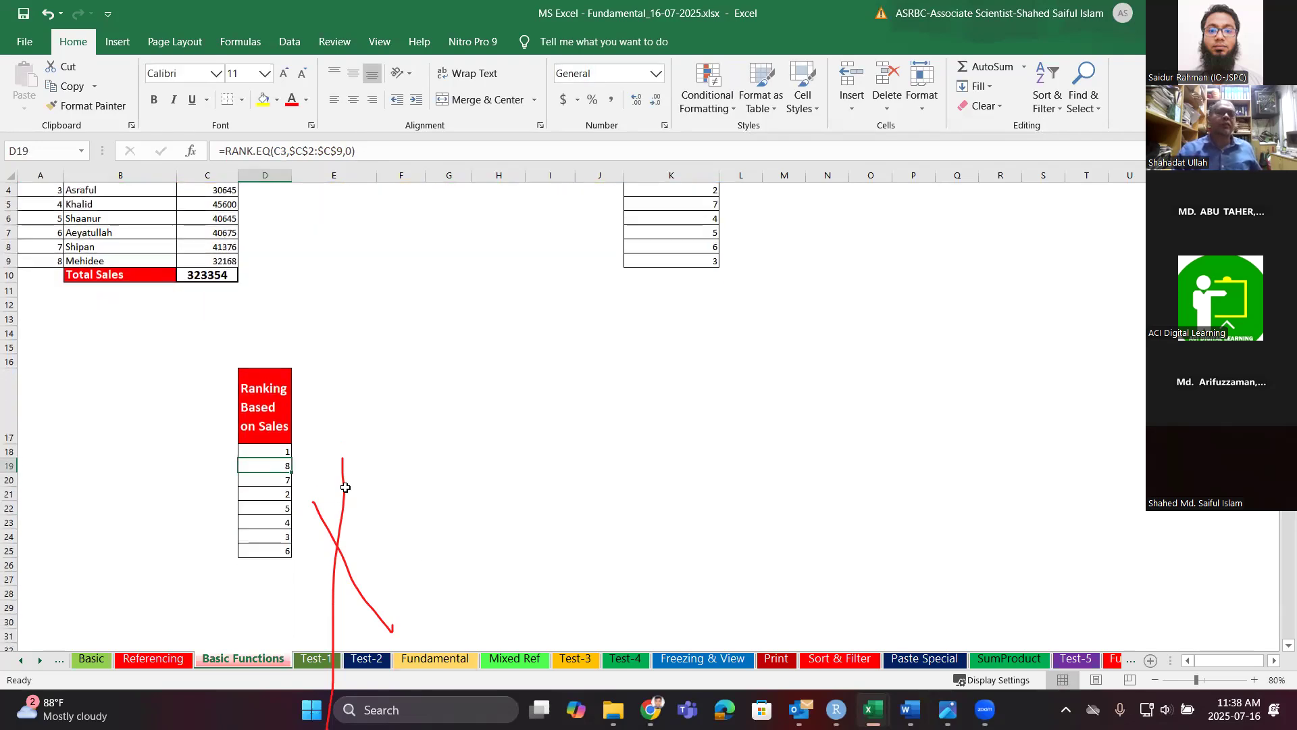
{"action": "scroll", "coordinate": [345, 487], "scroll_direction": "up", "scroll_amount": 1}
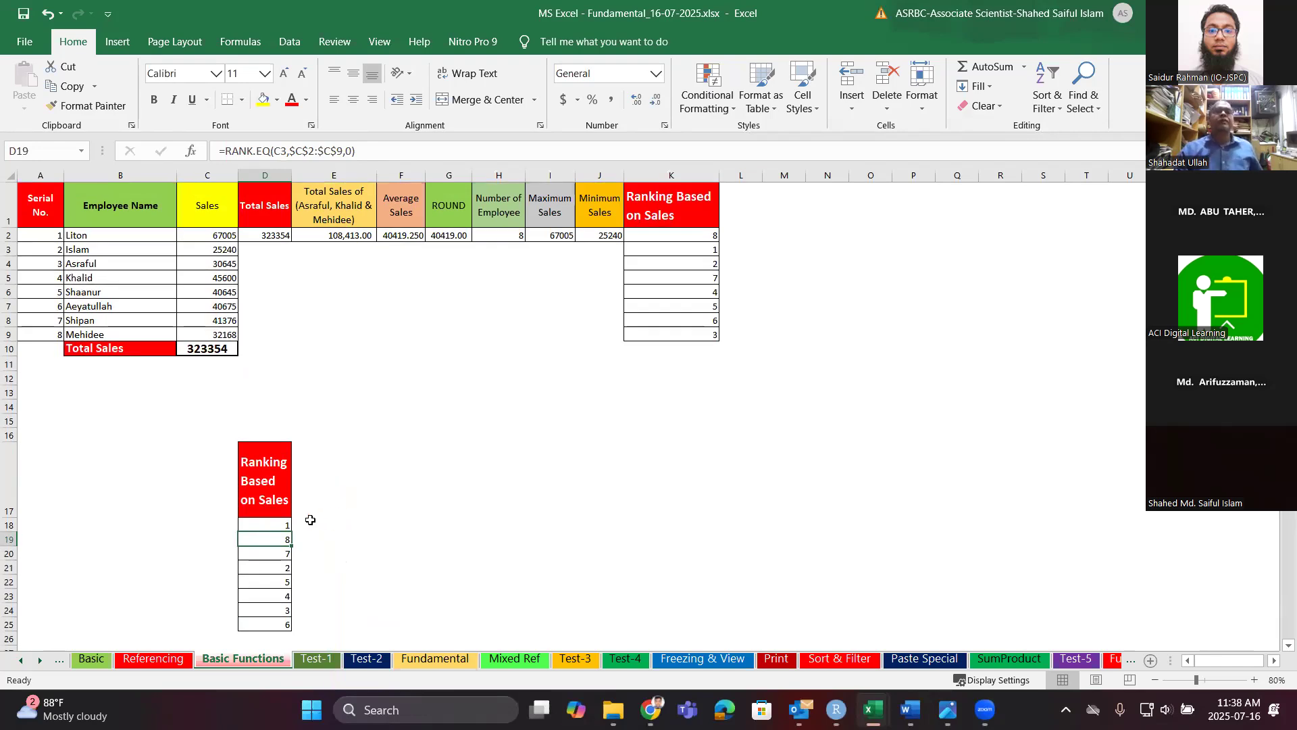
{"action": "left_click_drag", "start_coordinate": [280, 525], "coordinate": [282, 626]}
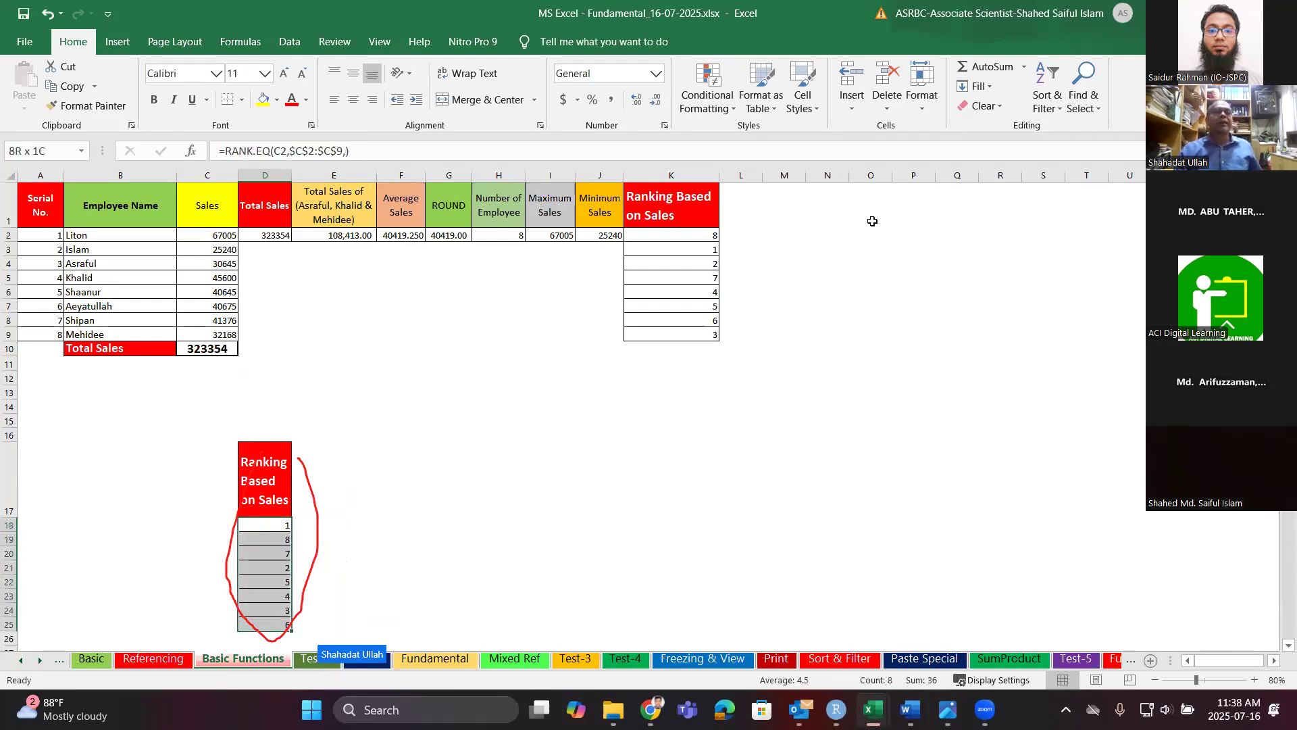
{"action": "left_click", "coordinate": [1024, 67]}
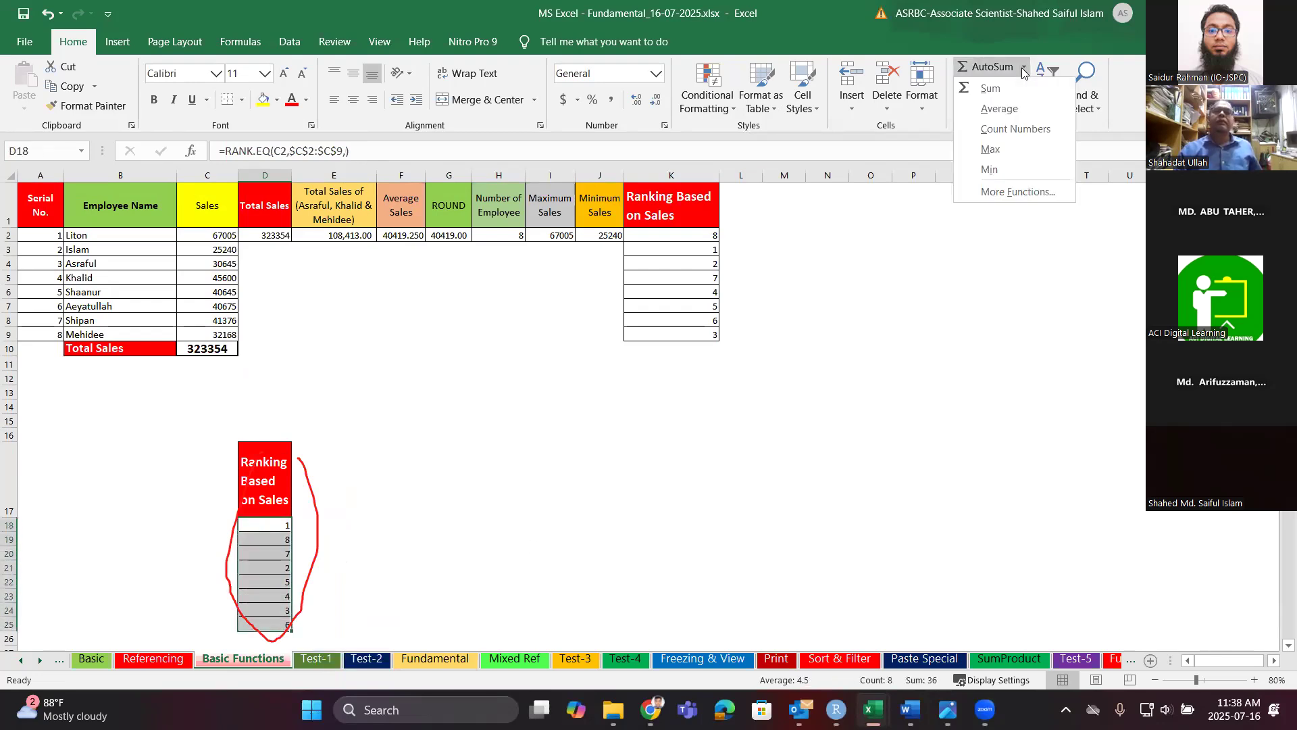
{"action": "left_click", "coordinate": [1022, 191]}
{"action": "left_click", "coordinate": [616, 361]}
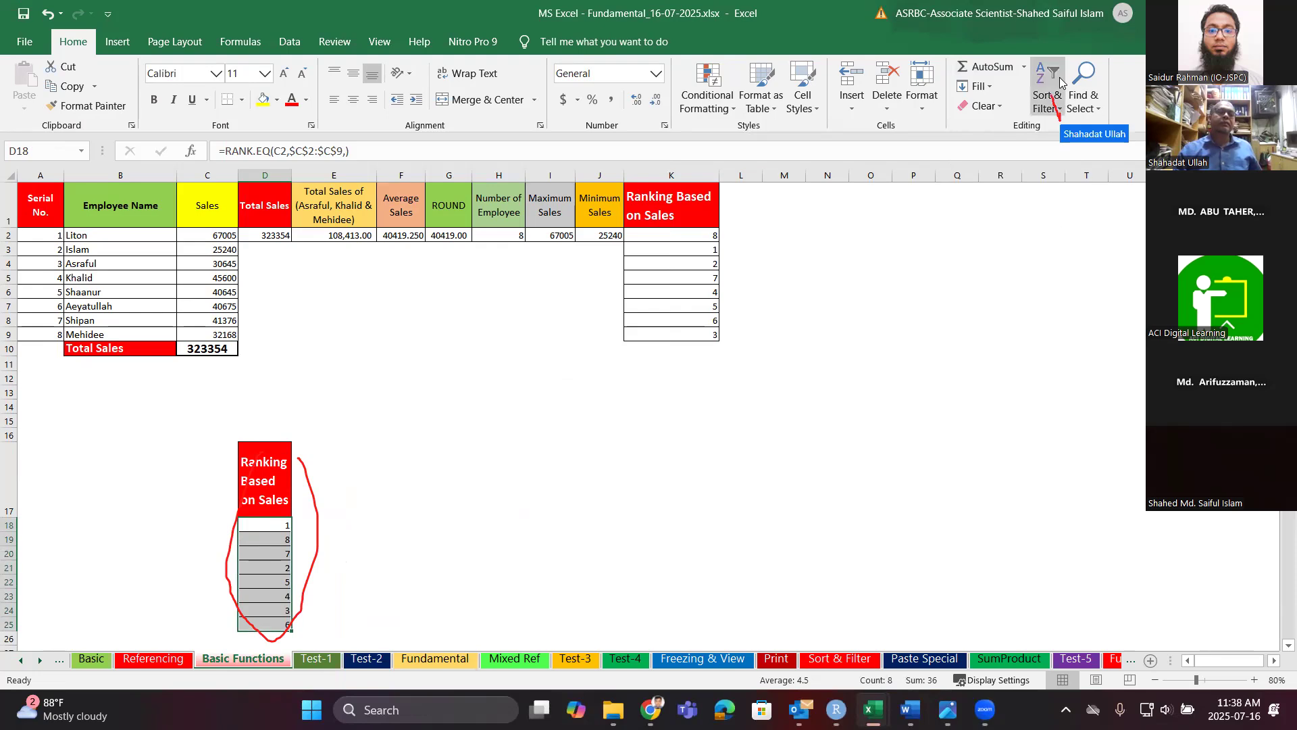
{"action": "left_click", "coordinate": [1065, 98]}
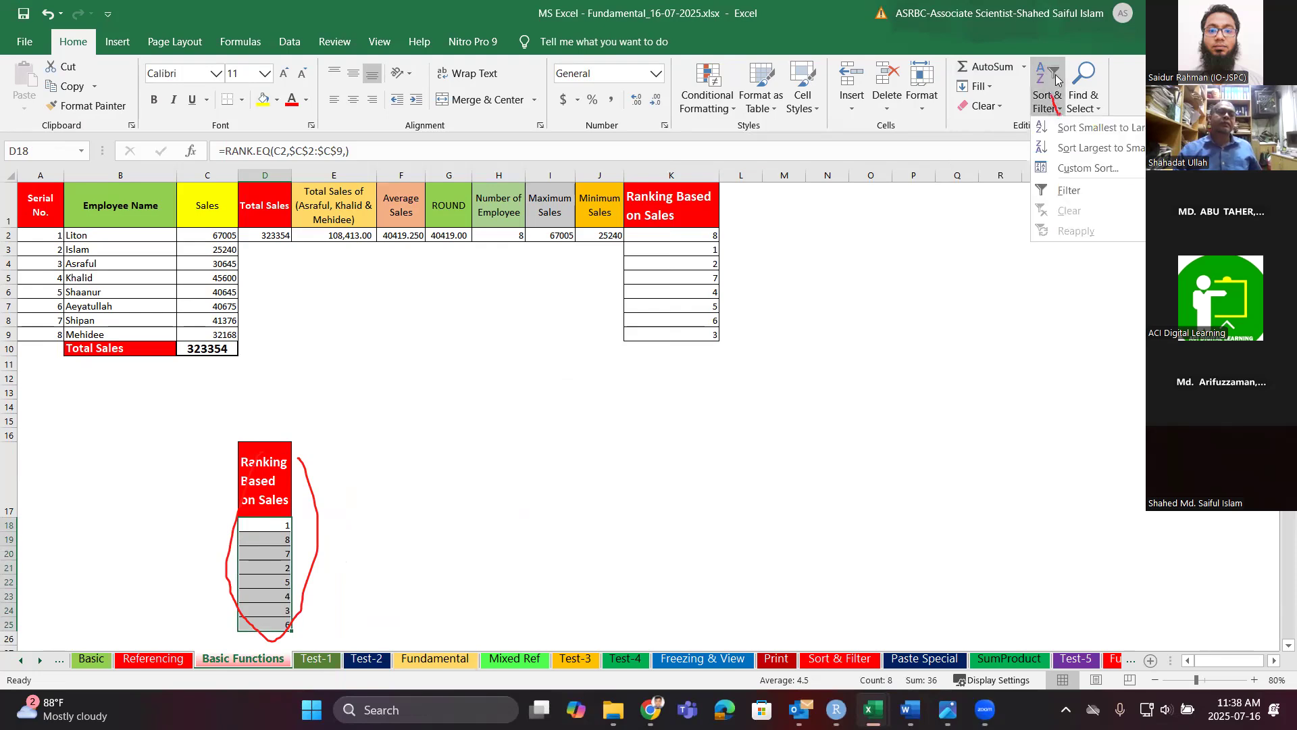
{"action": "left_click", "coordinate": [1085, 131]}
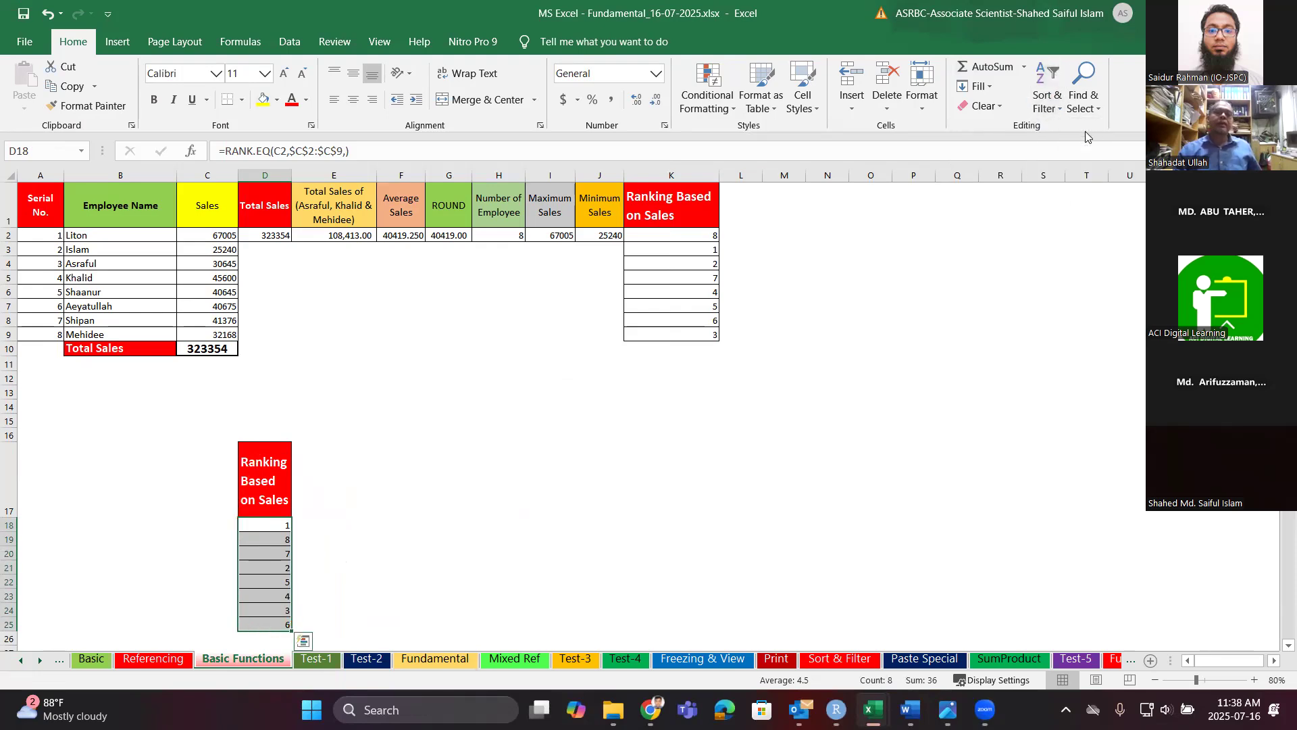
{"action": "left_click", "coordinate": [1047, 101]}
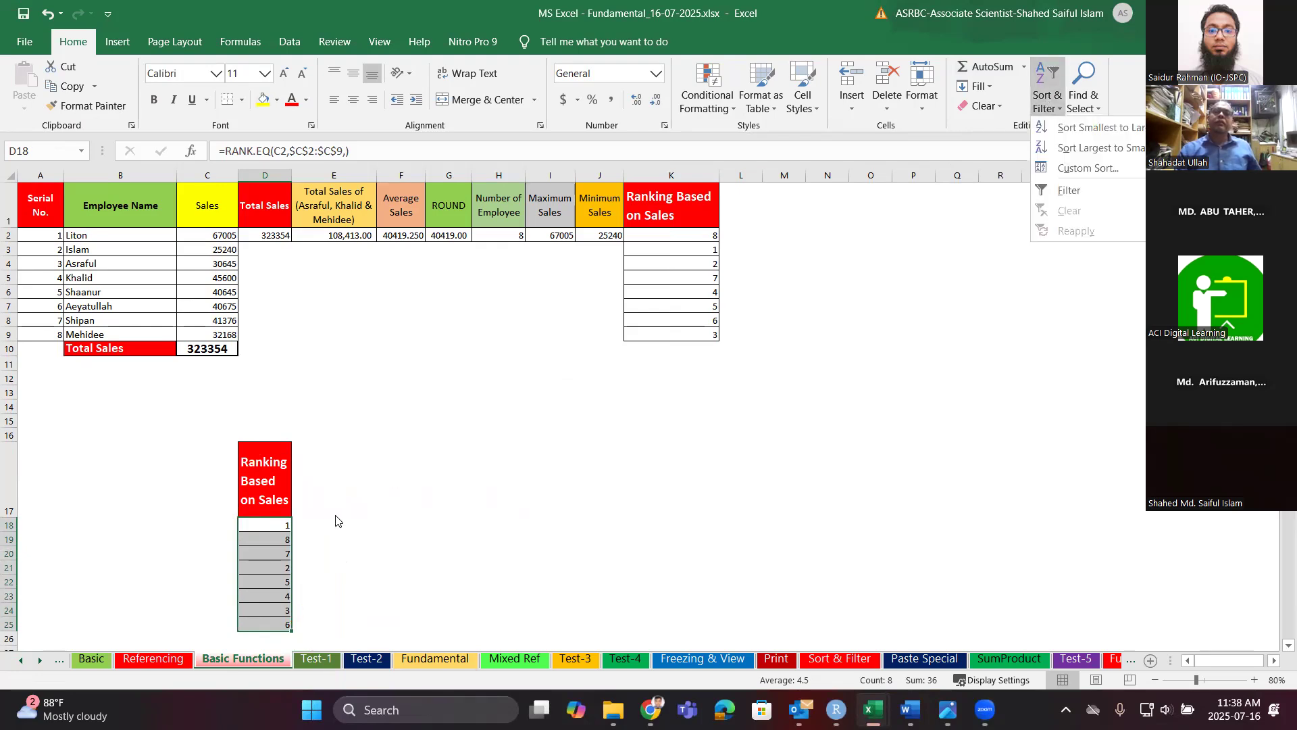
{"action": "left_click", "coordinate": [279, 534]}
{"action": "scroll", "coordinate": [277, 520], "scroll_direction": "down", "scroll_amount": 1}
{"action": "left_click_drag", "start_coordinate": [276, 456], "coordinate": [277, 550]}
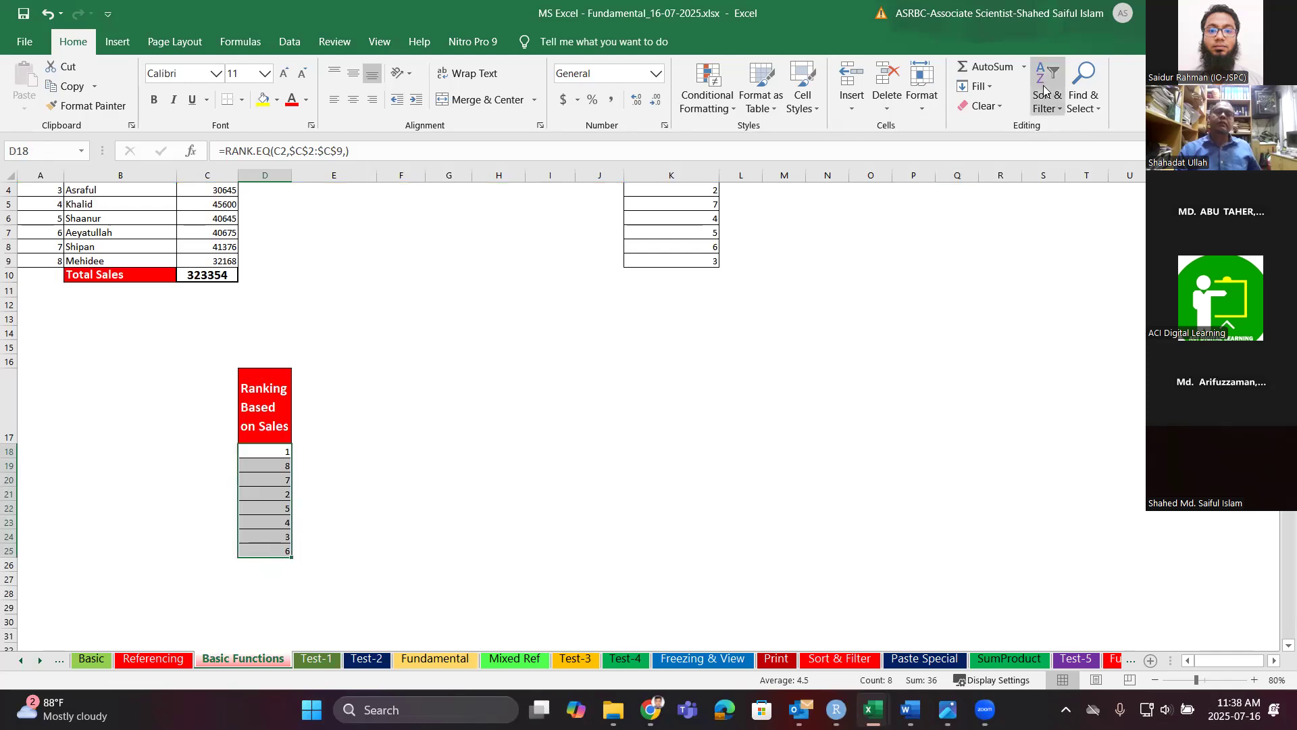
{"action": "left_click", "coordinate": [1053, 105]}
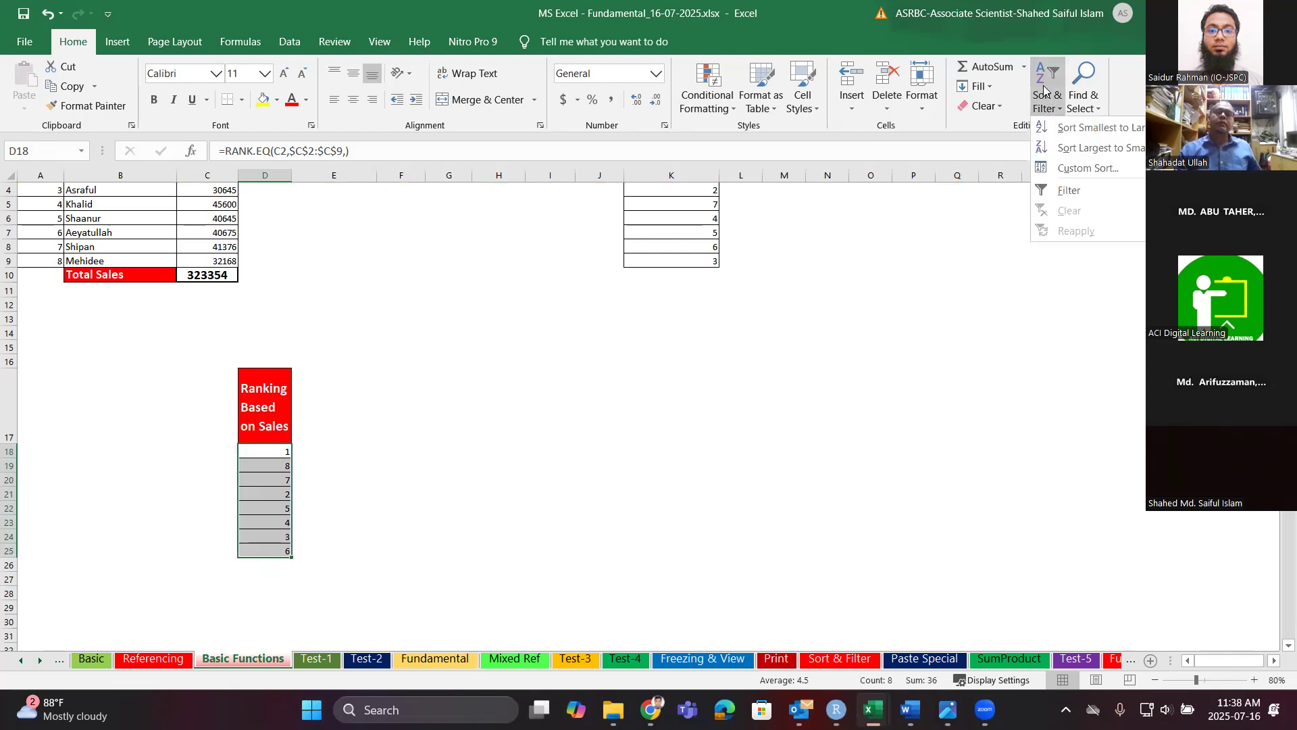
{"action": "left_click", "coordinate": [1085, 127]}
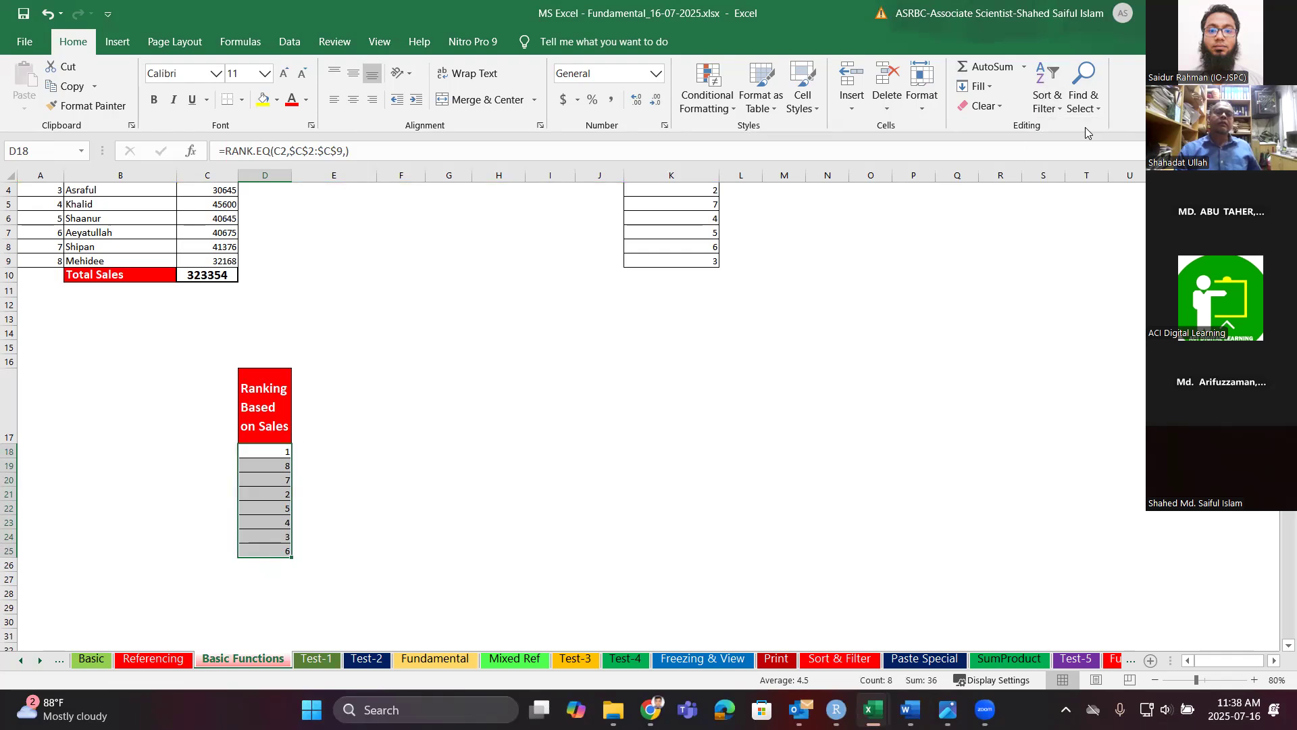
{"action": "left_click", "coordinate": [1043, 96]}
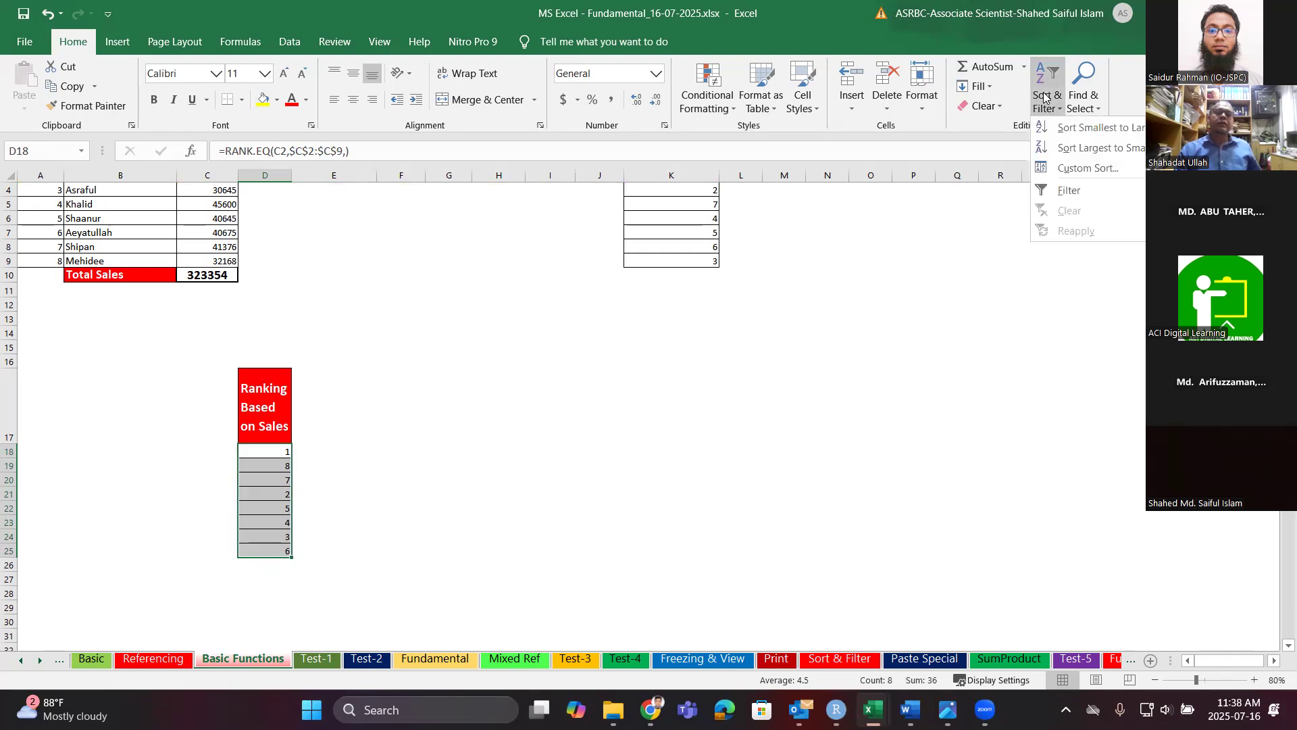
{"action": "left_click", "coordinate": [1090, 148]}
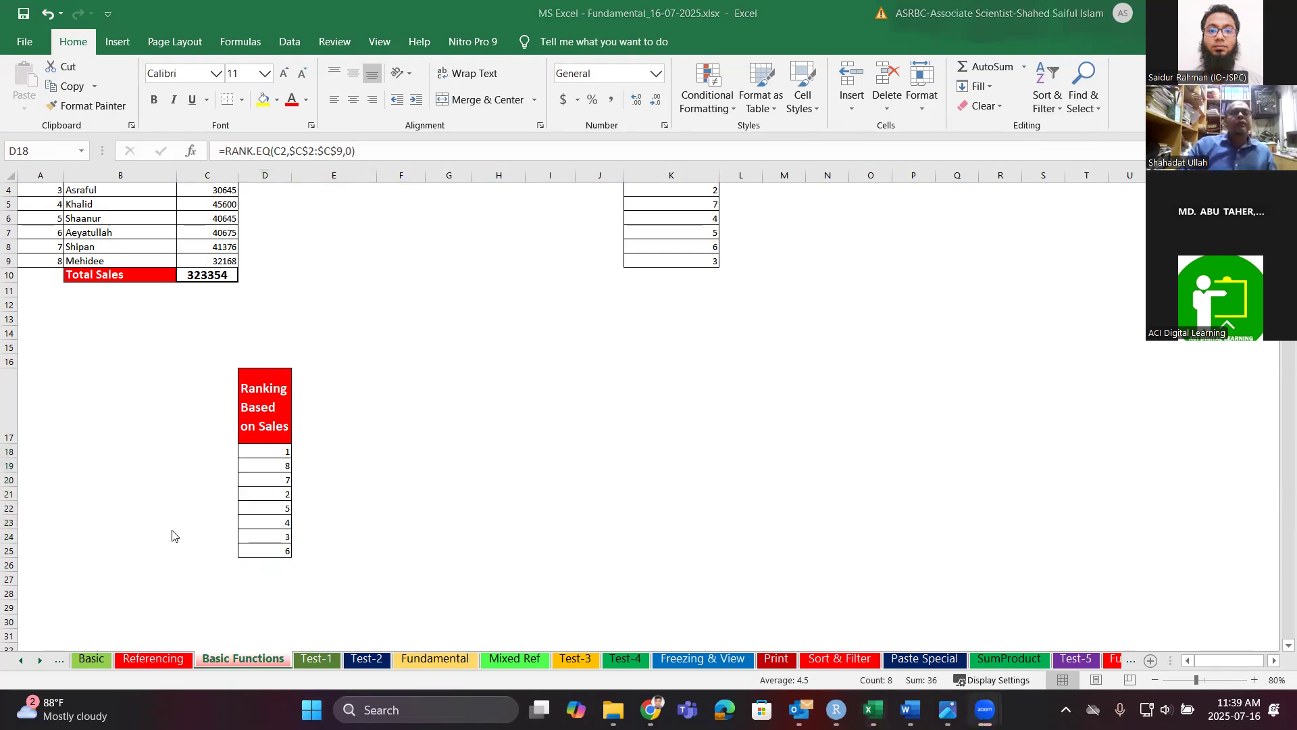
{"action": "left_click_drag", "start_coordinate": [269, 449], "coordinate": [277, 559]}
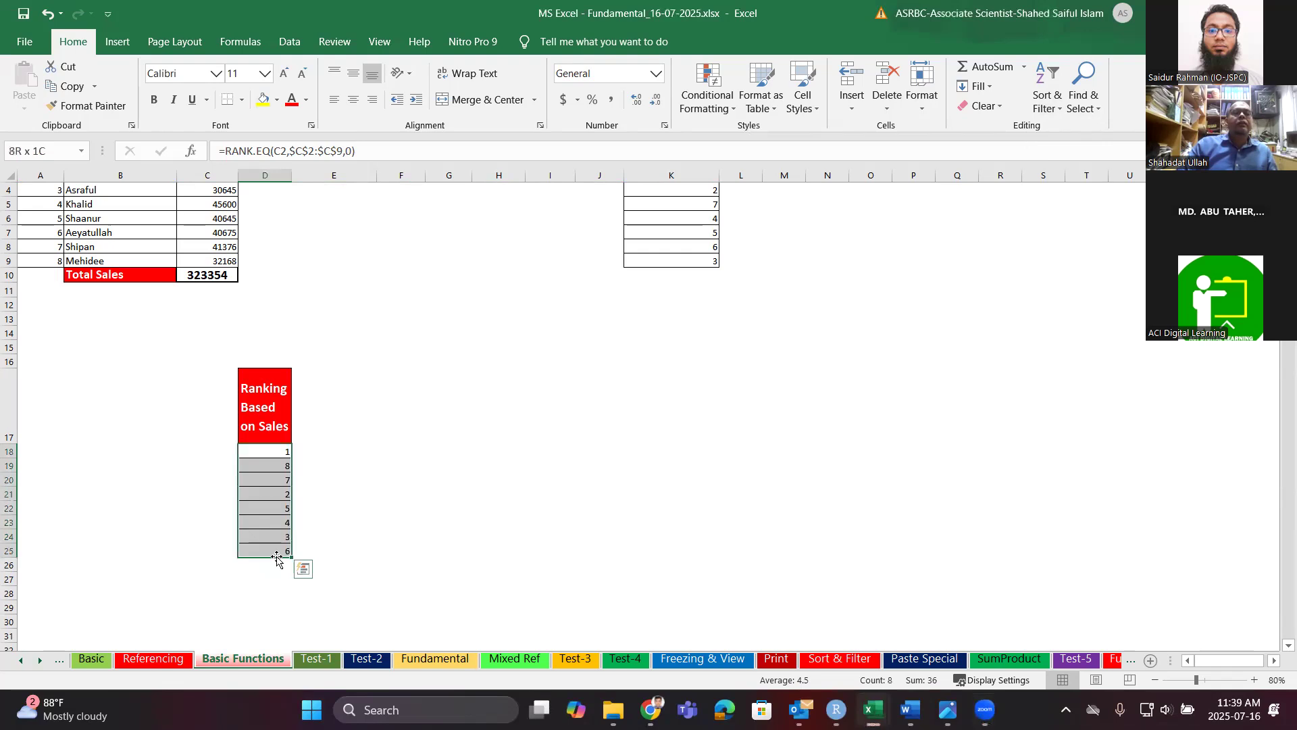
{"action": "left_click", "coordinate": [1047, 101]}
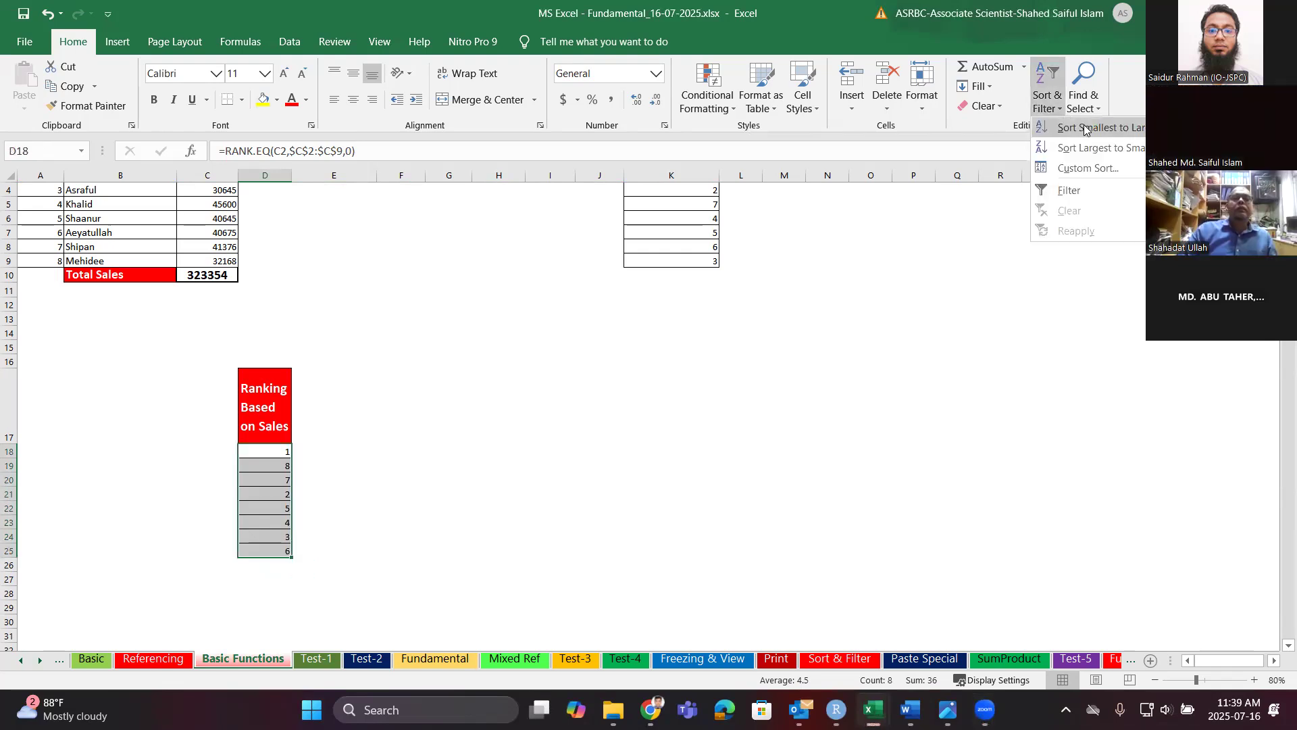
{"action": "left_click", "coordinate": [1083, 128]}
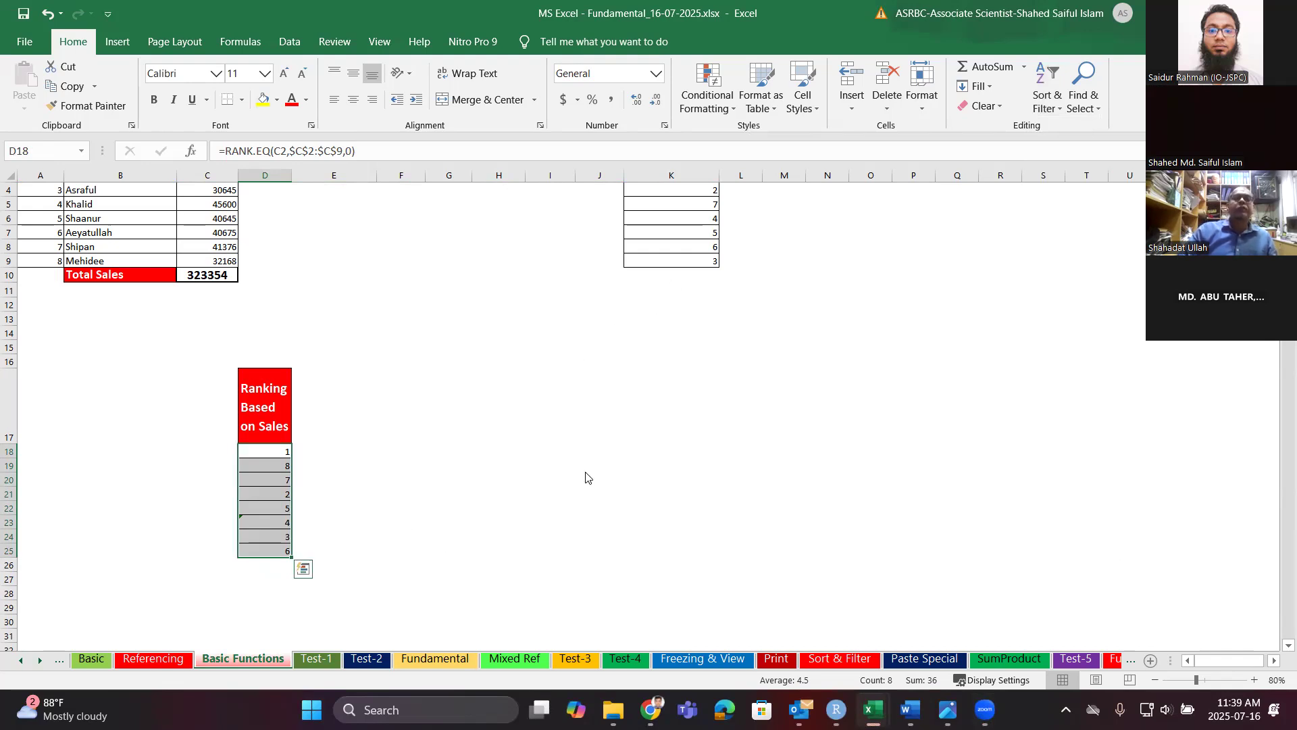
{"action": "left_click_drag", "start_coordinate": [273, 454], "coordinate": [284, 551]}
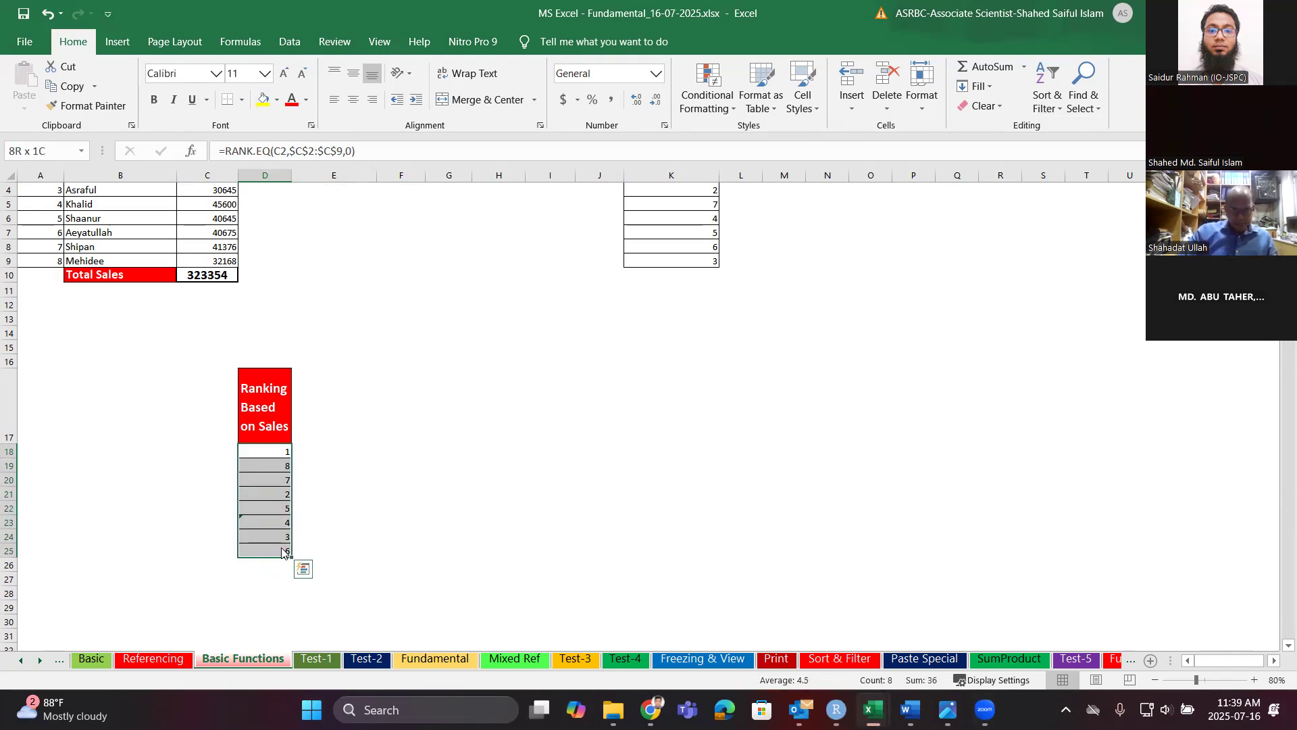
{"action": "left_click", "coordinate": [1034, 91]}
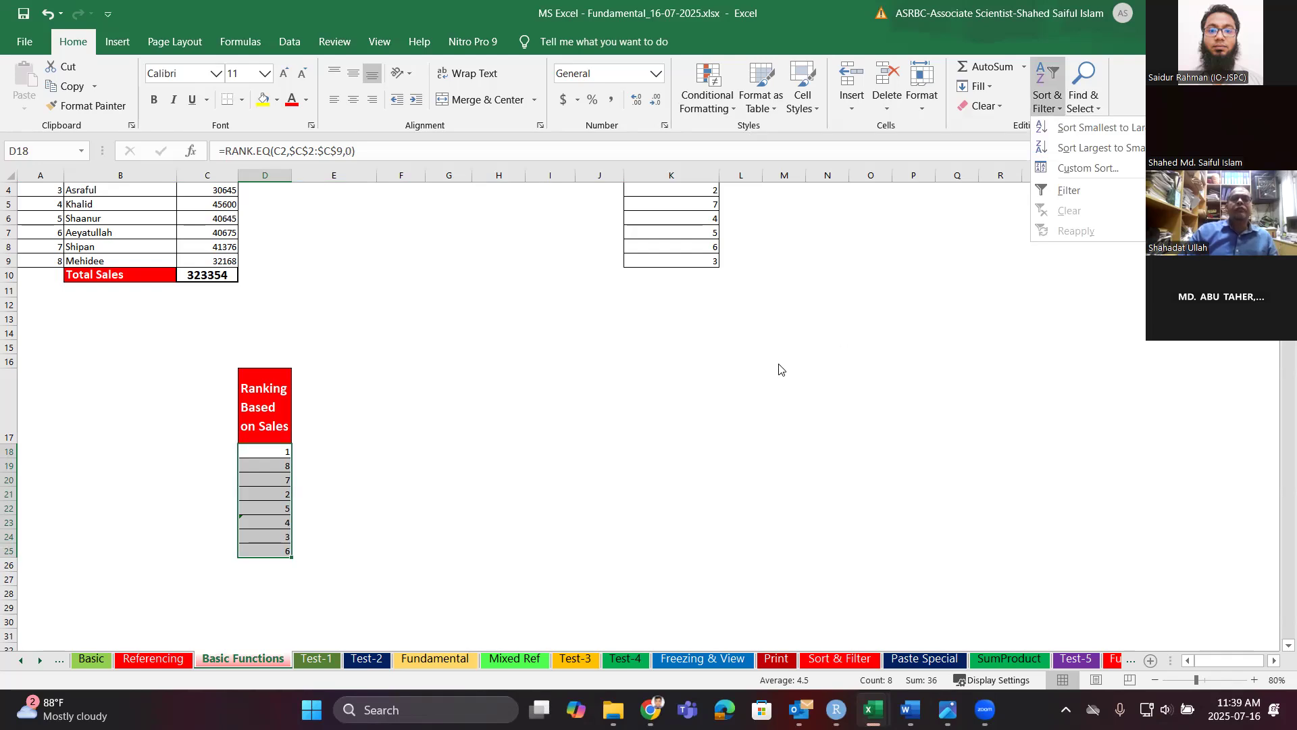
{"action": "scroll", "coordinate": [738, 377], "scroll_direction": "up", "scroll_amount": 1}
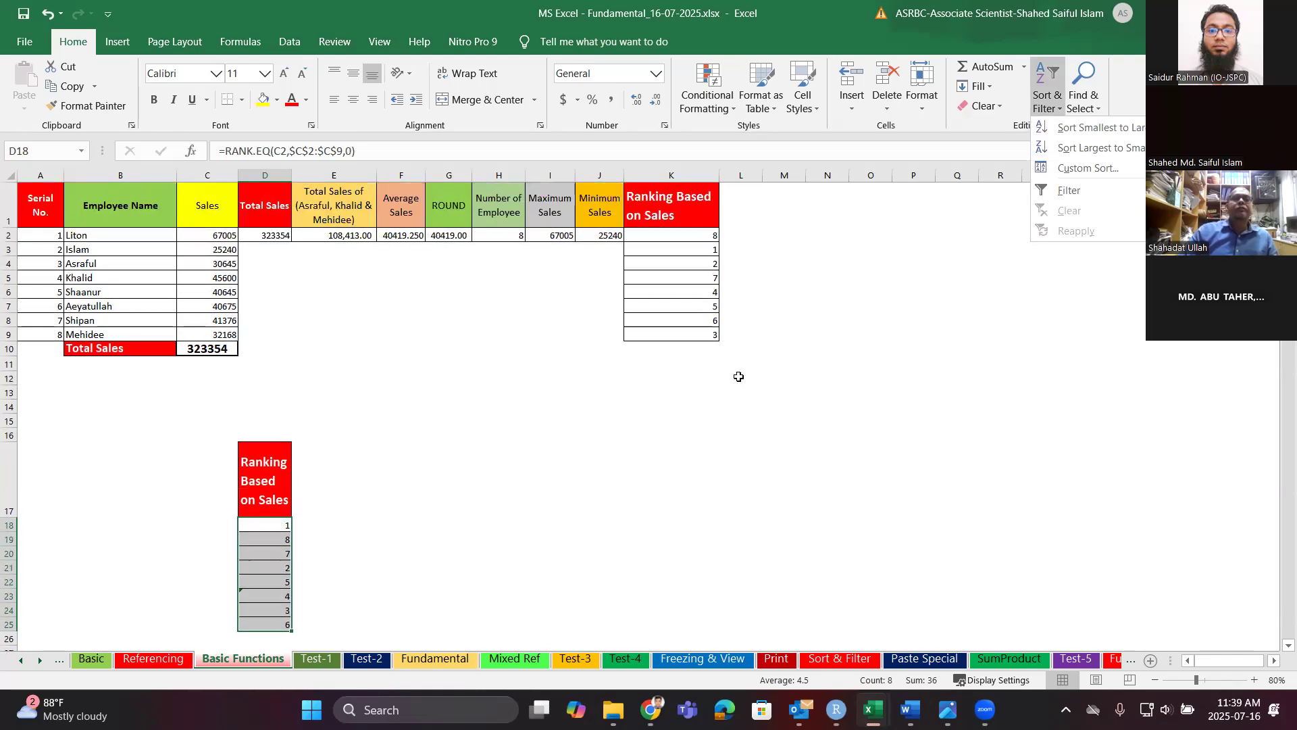
Sort K2:K9 smallest to largest, expanding the selection so the whole sales table sorts.
{"action": "left_click", "coordinate": [703, 234]}
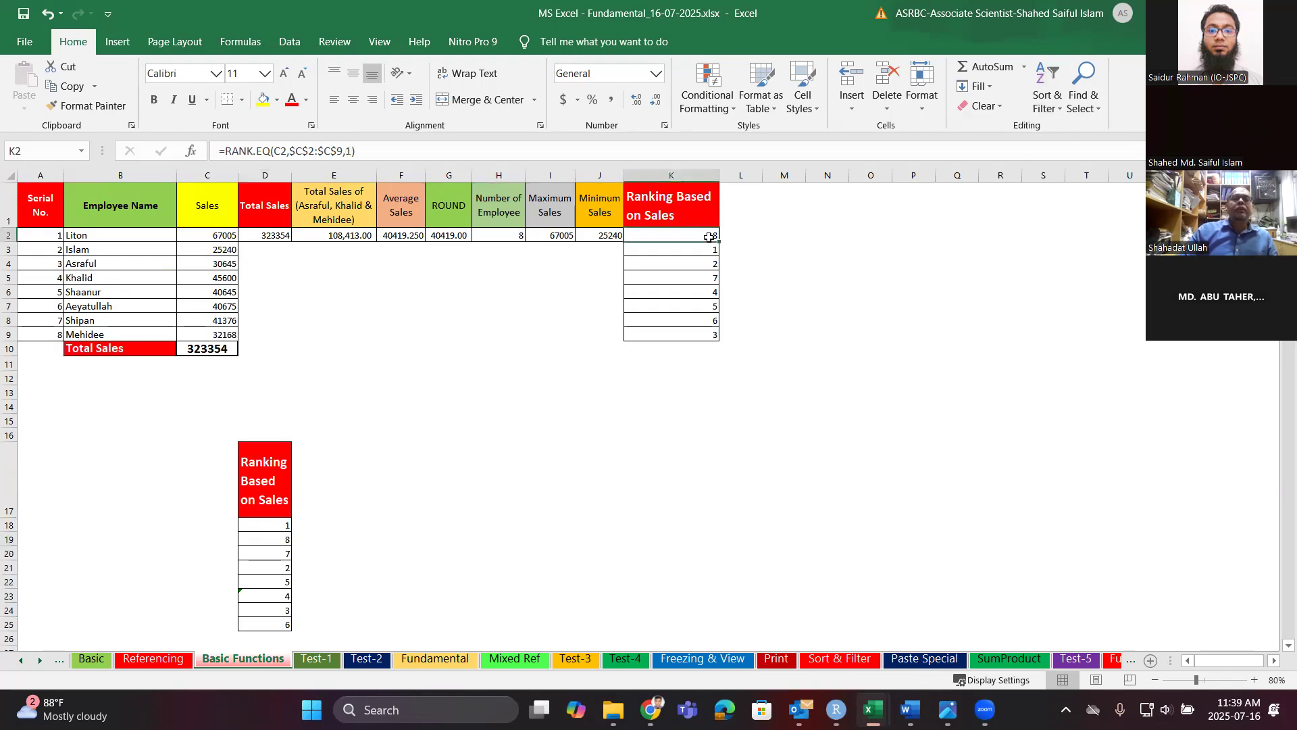
{"action": "left_click_drag", "start_coordinate": [703, 233], "coordinate": [703, 334]}
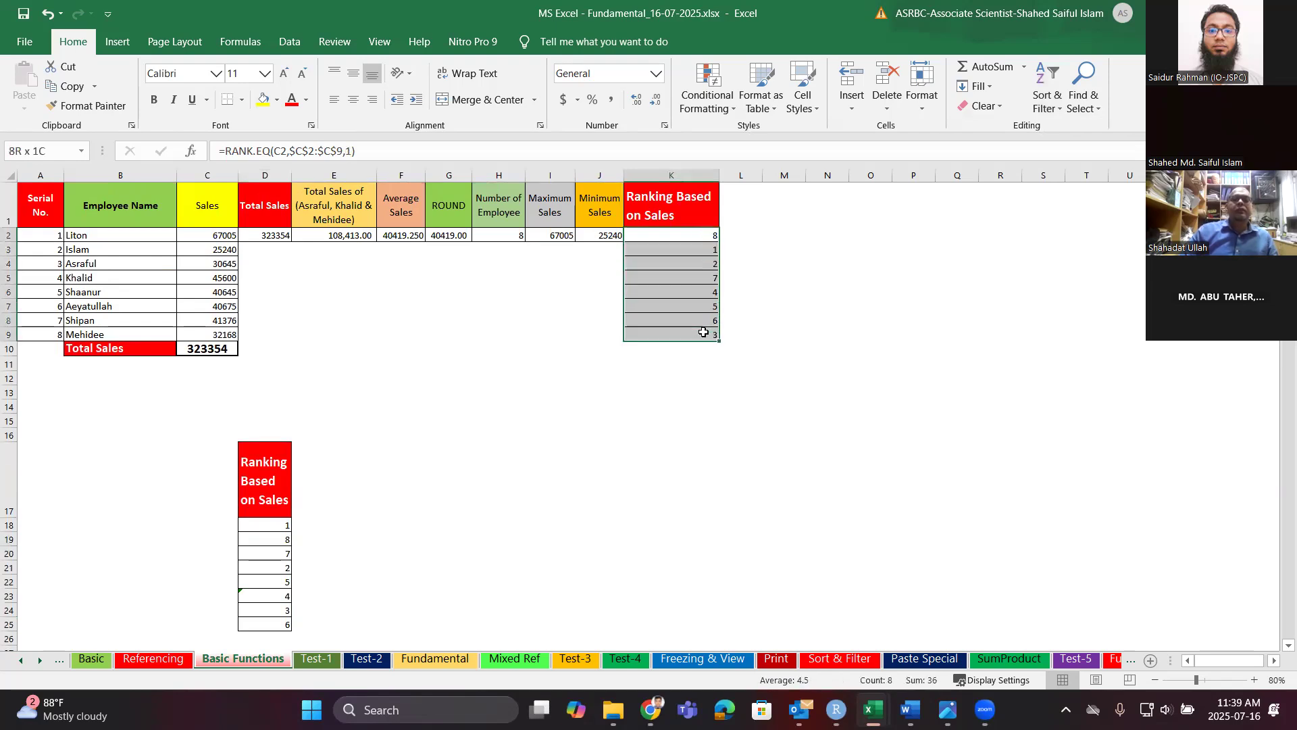
{"action": "left_click", "coordinate": [1057, 101]}
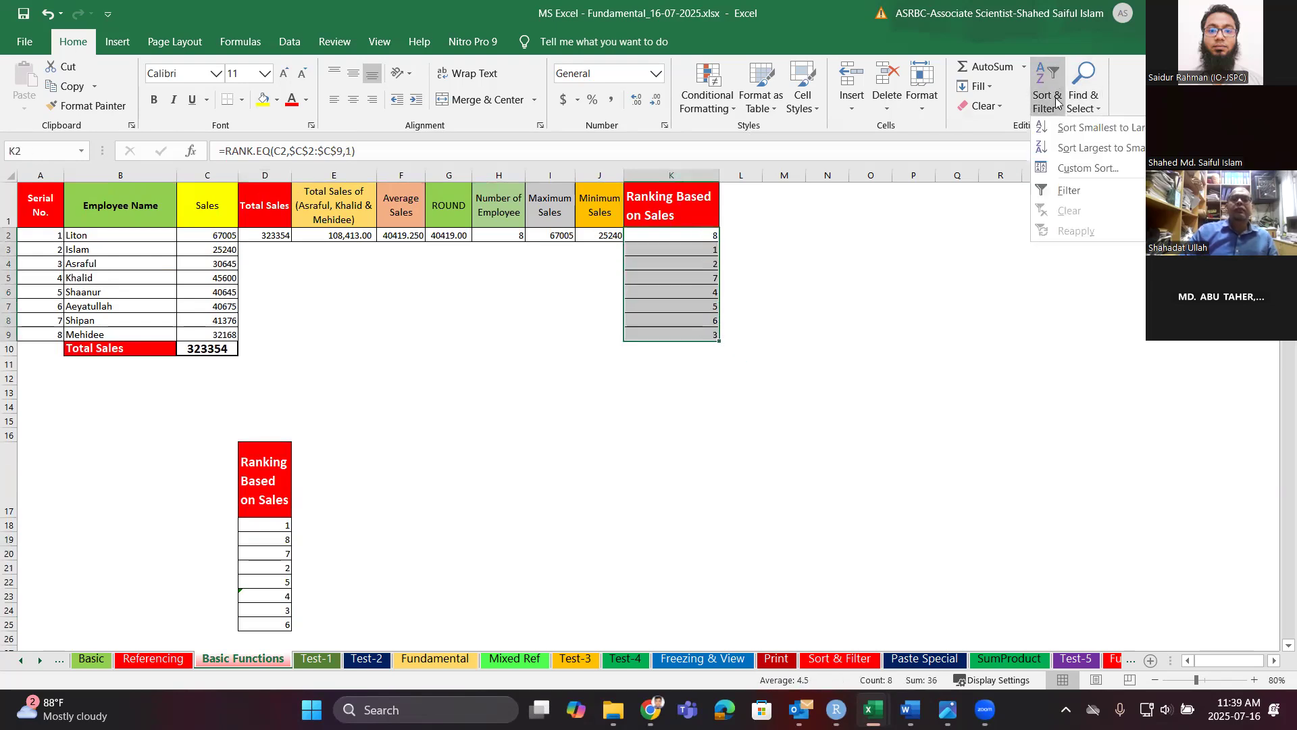
{"action": "left_click", "coordinate": [1085, 126]}
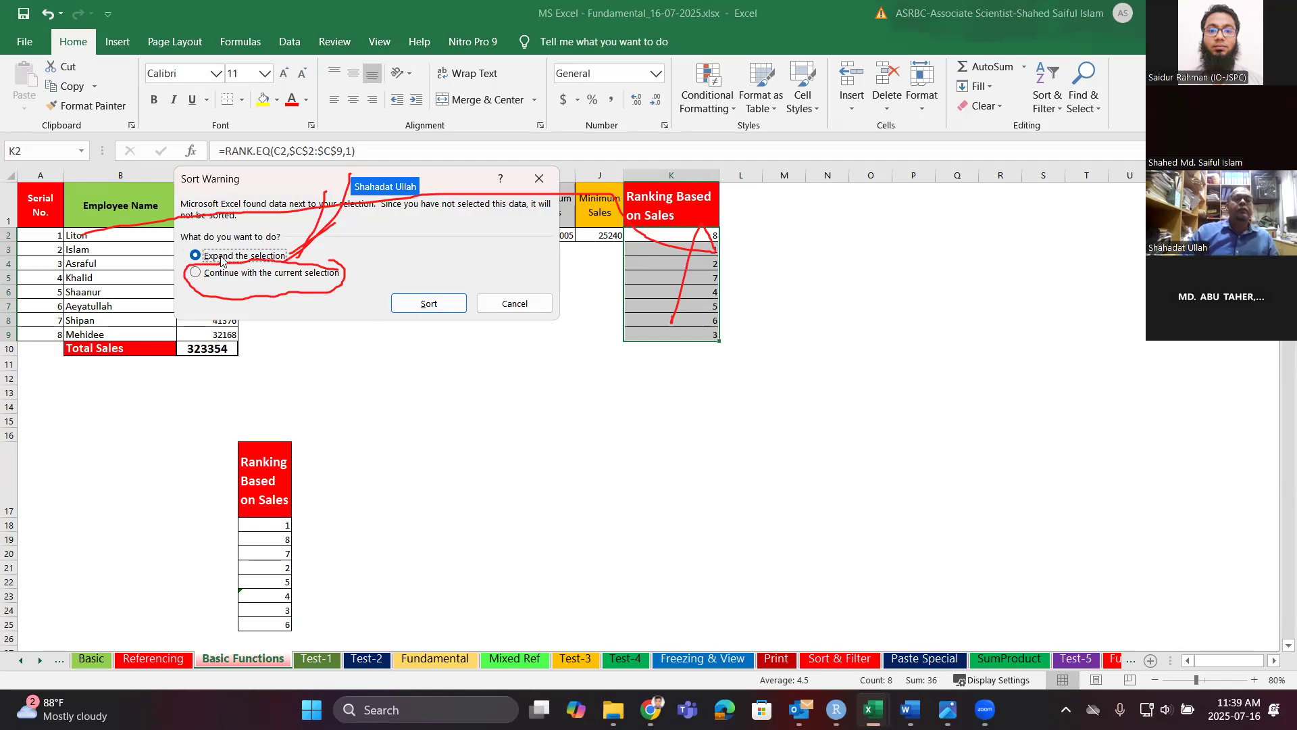
{"action": "left_click", "coordinate": [424, 306]}
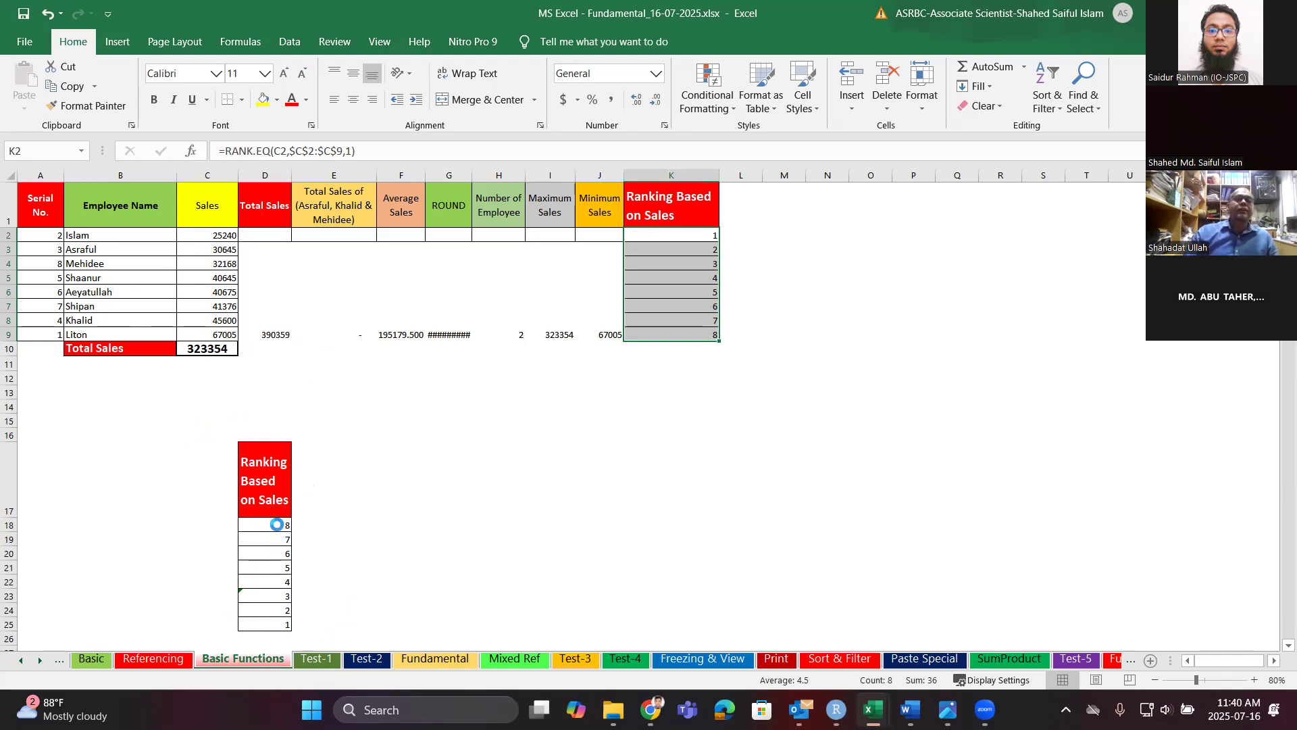
Copy the D18:D25 ranks and paste them into E18:E25 as values.
{"action": "left_click_drag", "start_coordinate": [277, 524], "coordinate": [278, 624]}
{"action": "key", "text": "ctrl+c"}
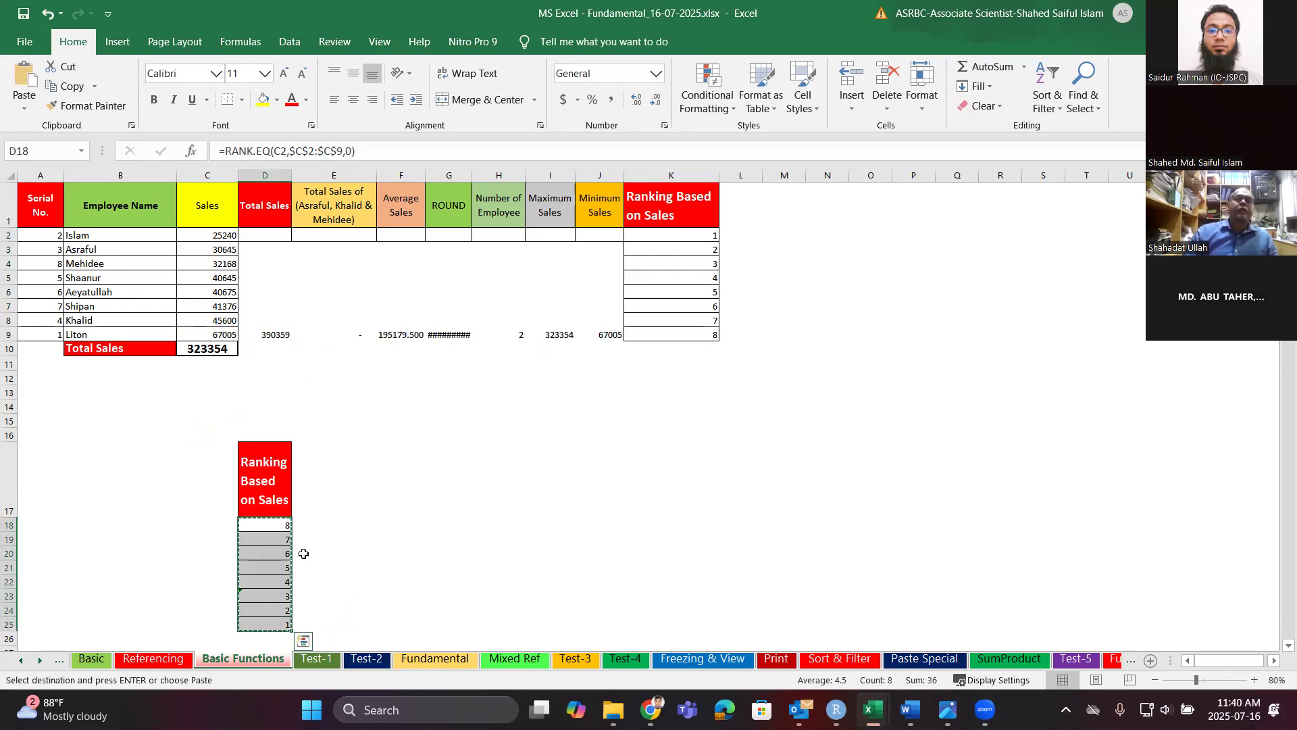
{"action": "right_click", "coordinate": [301, 522]}
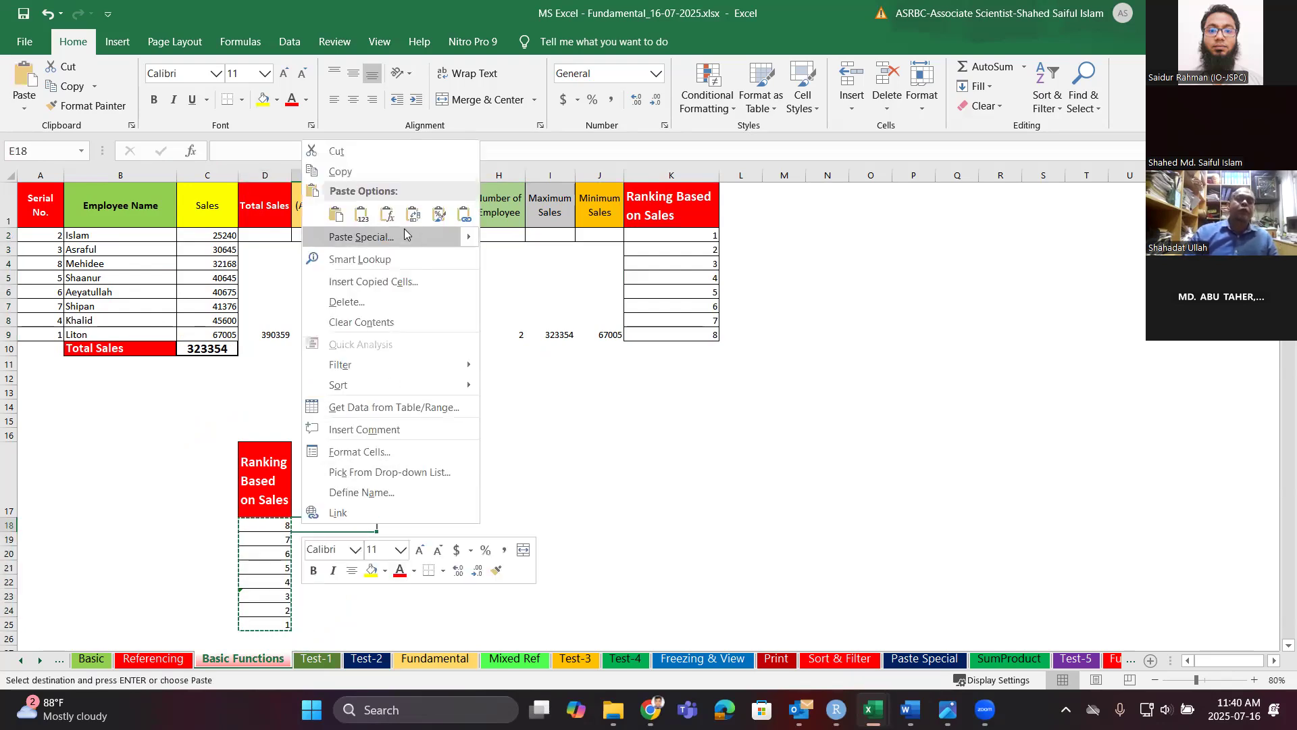
{"action": "left_click", "coordinate": [363, 215]}
{"action": "left_click_drag", "start_coordinate": [354, 525], "coordinate": [353, 616]}
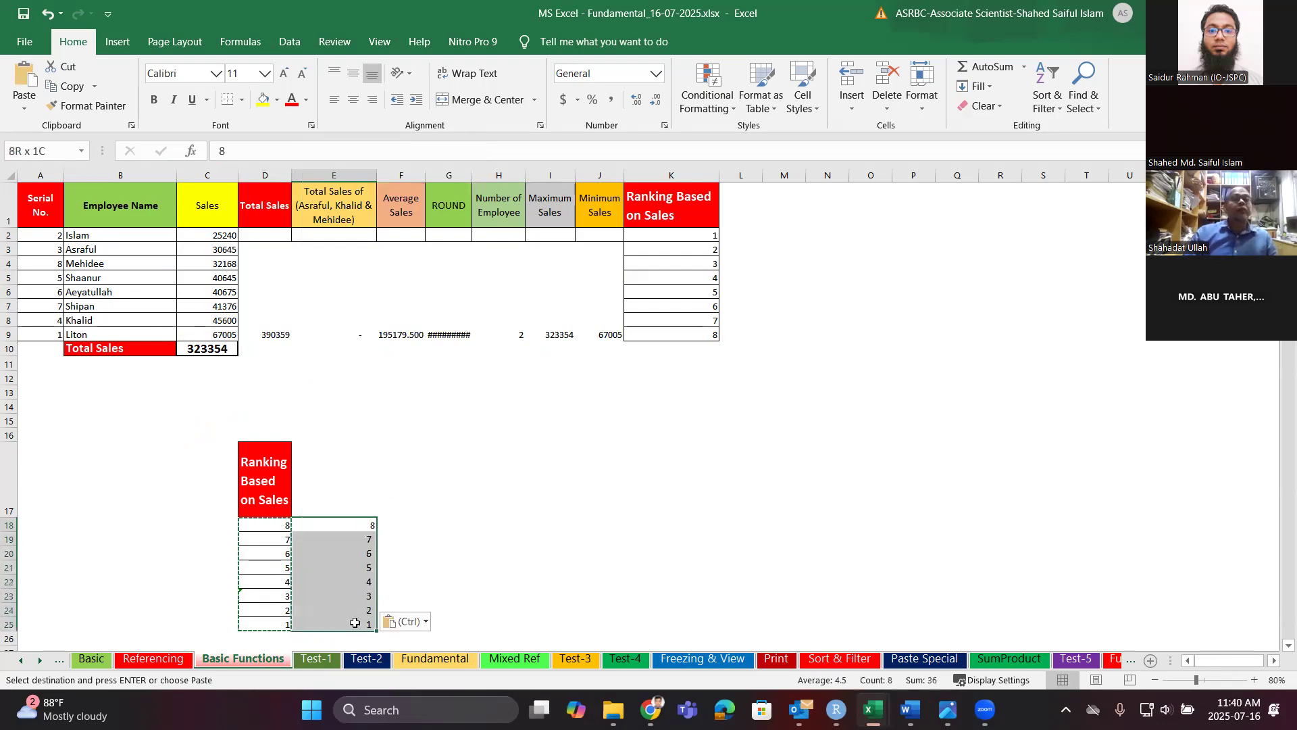
{"action": "left_click", "coordinate": [322, 570]}
Paste D18:D25 over itself as plain values 8 down to 1.
{"action": "left_click_drag", "start_coordinate": [281, 521], "coordinate": [283, 623]}
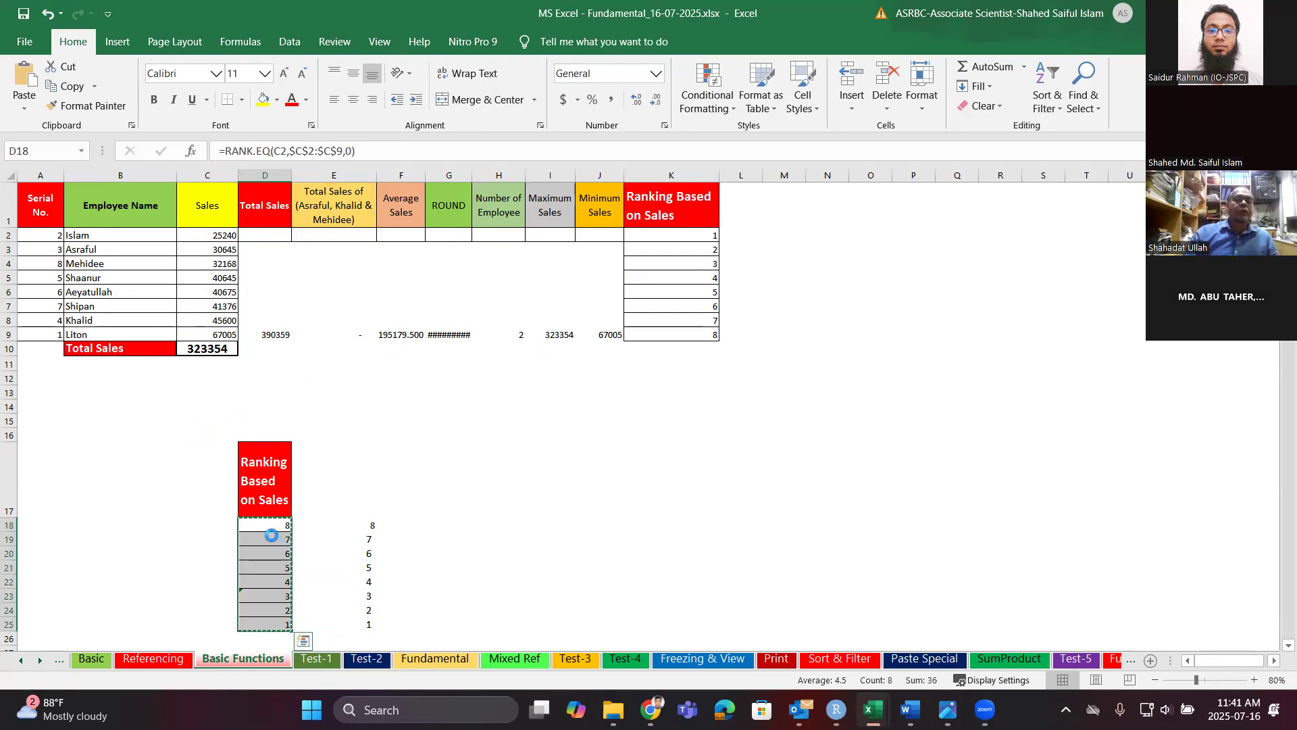
{"action": "left_click_drag", "start_coordinate": [281, 524], "coordinate": [282, 625]}
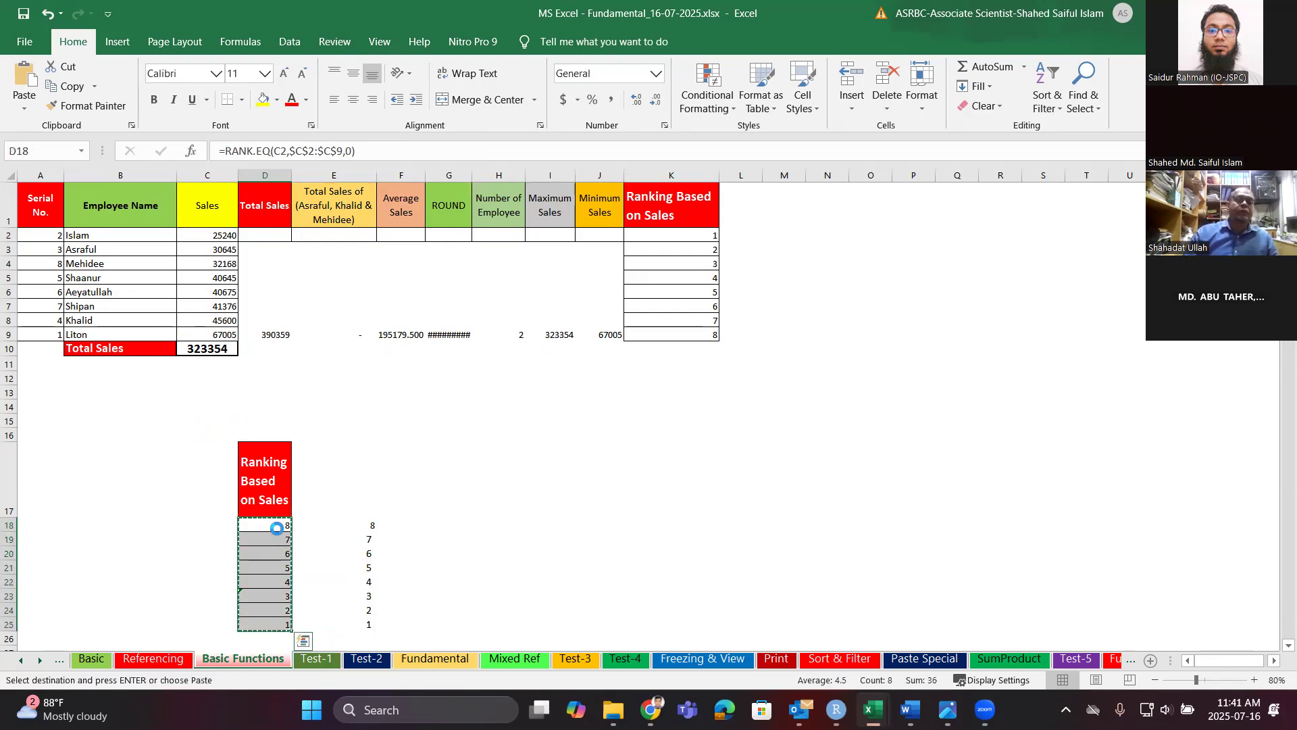
{"action": "left_click", "coordinate": [276, 527]}
{"action": "right_click", "coordinate": [278, 526]}
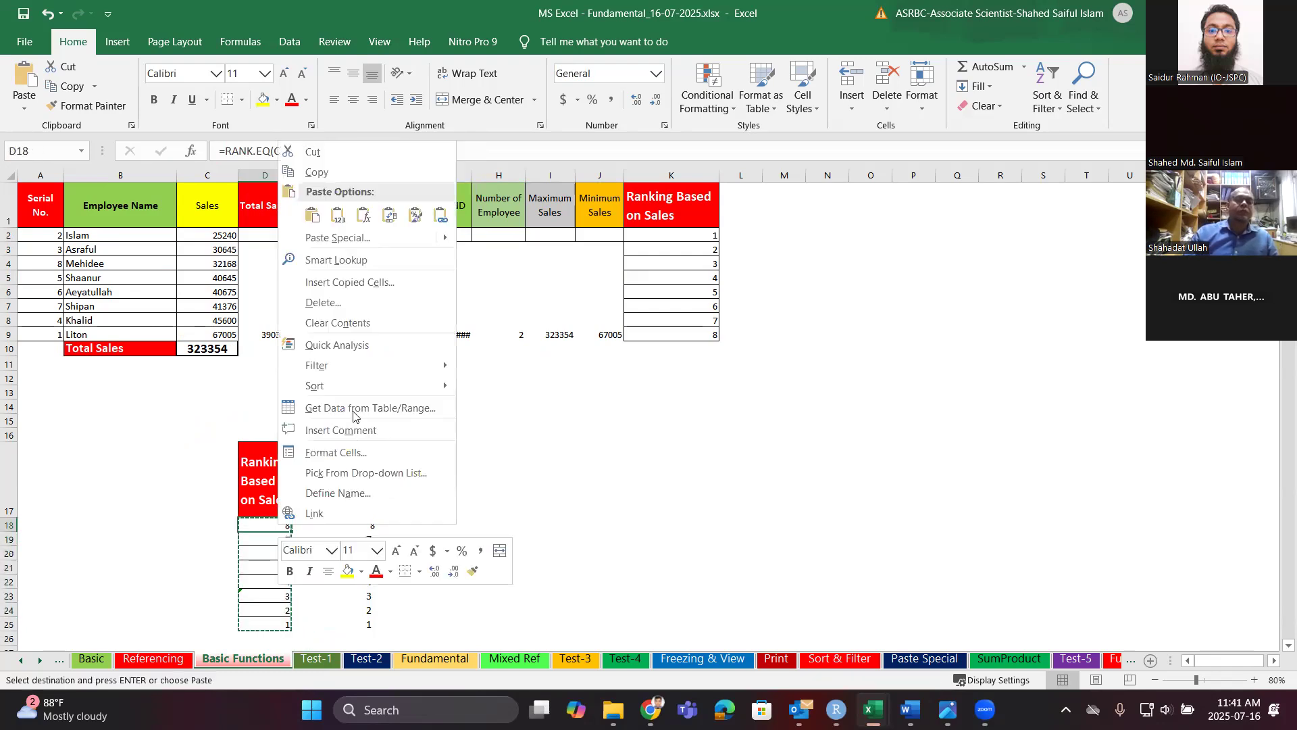
{"action": "left_click", "coordinate": [338, 215]}
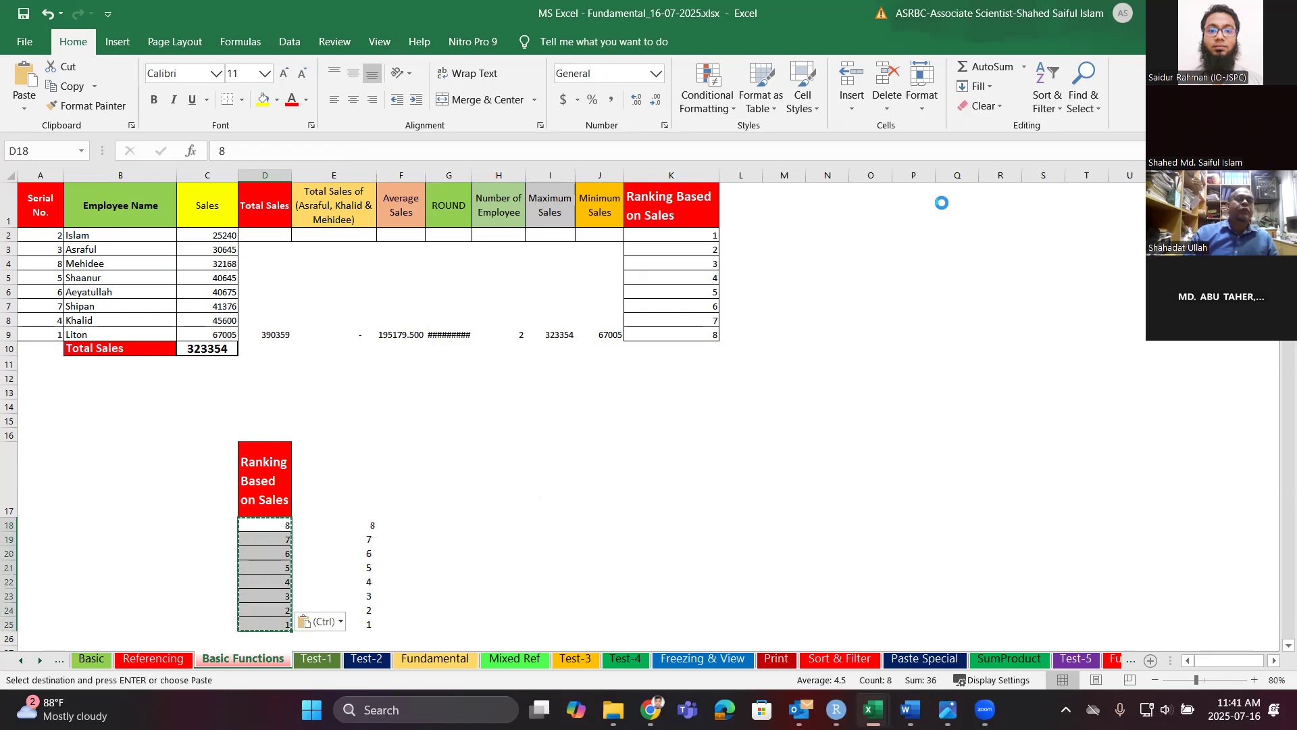
Attempt a smallest-to-largest sort, cancel the Sort Warning, and select the header with its ranks.
{"action": "left_click", "coordinate": [1044, 101]}
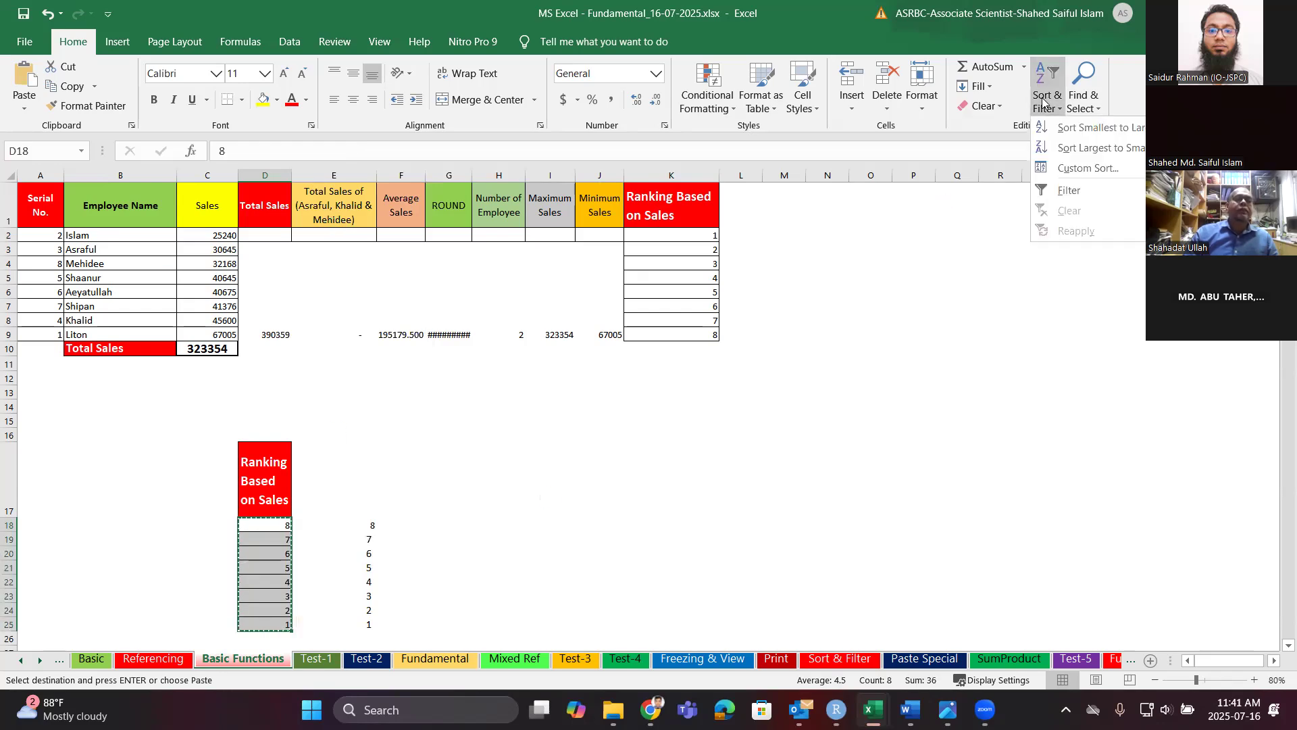
{"action": "left_click", "coordinate": [1074, 127]}
{"action": "left_click", "coordinate": [500, 303]}
{"action": "left_click_drag", "start_coordinate": [276, 493], "coordinate": [280, 625]}
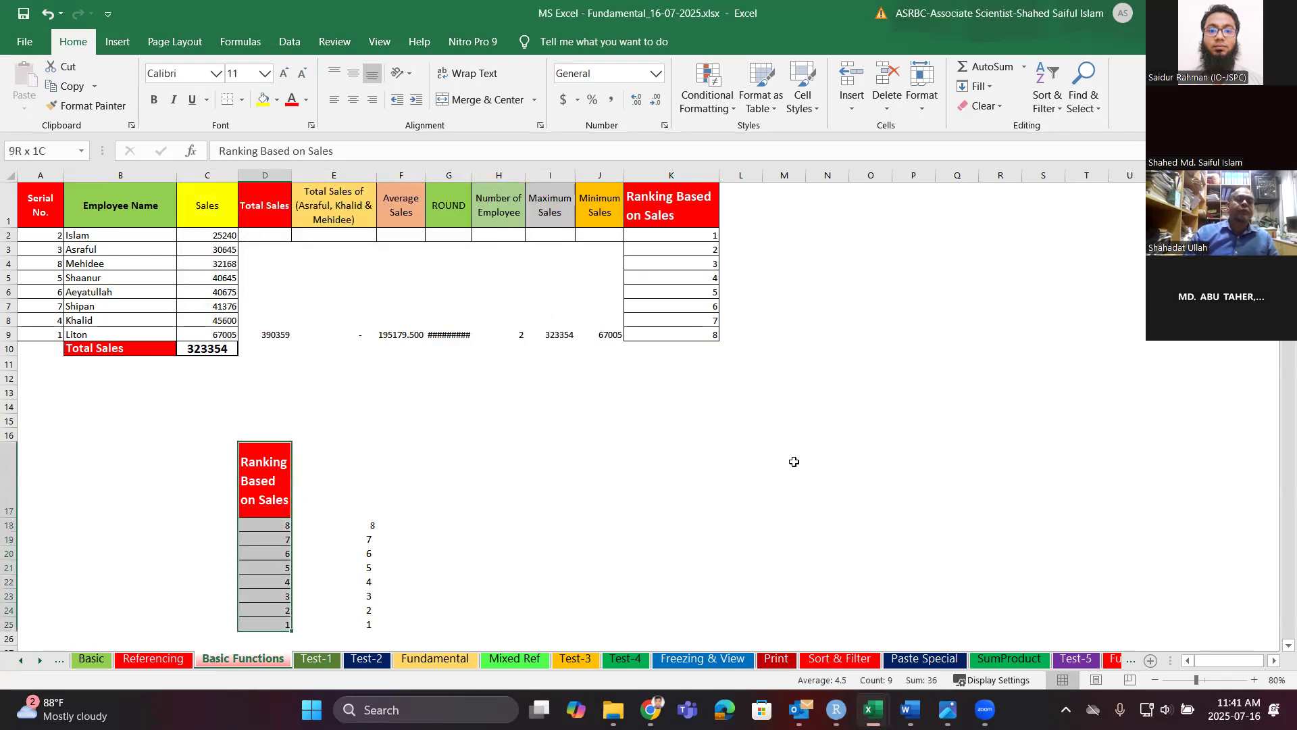
Start an ascending sort of the selected ranks, then cancel it and leave them unchanged.
{"action": "left_click", "coordinate": [1057, 102]}
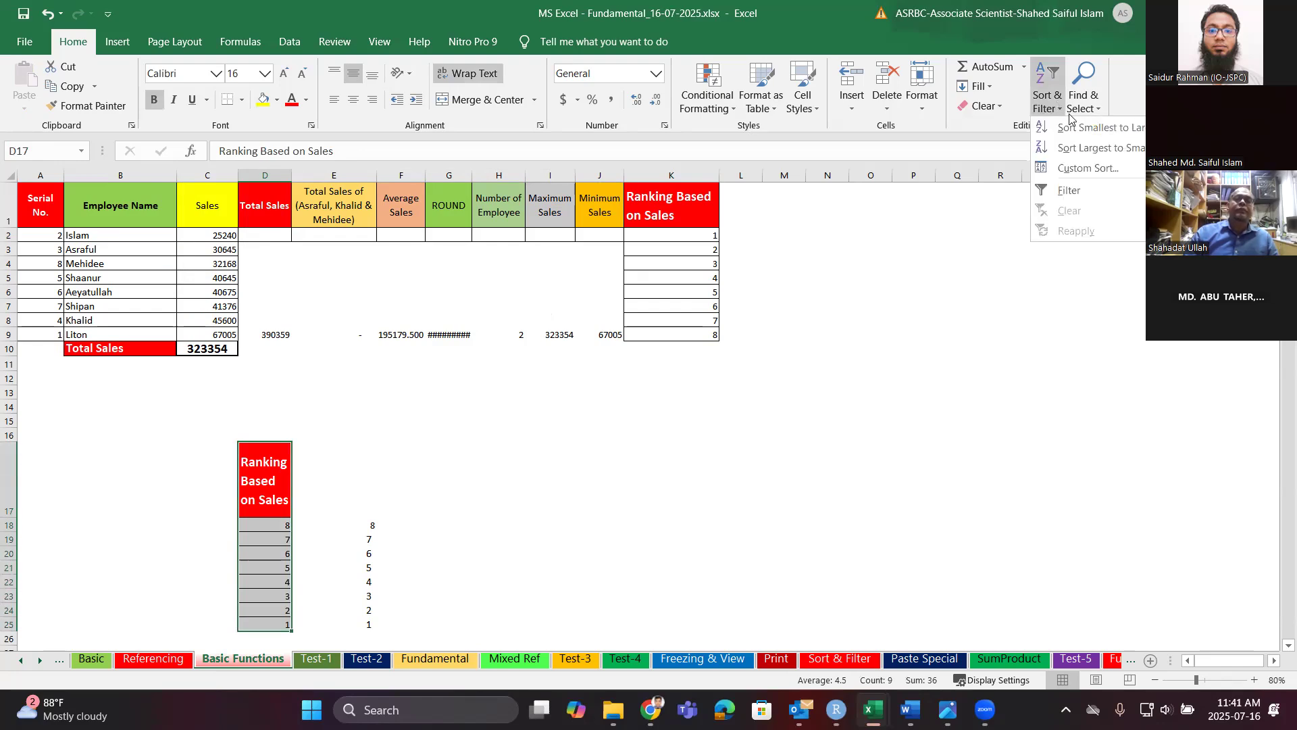
{"action": "left_click", "coordinate": [1073, 127]}
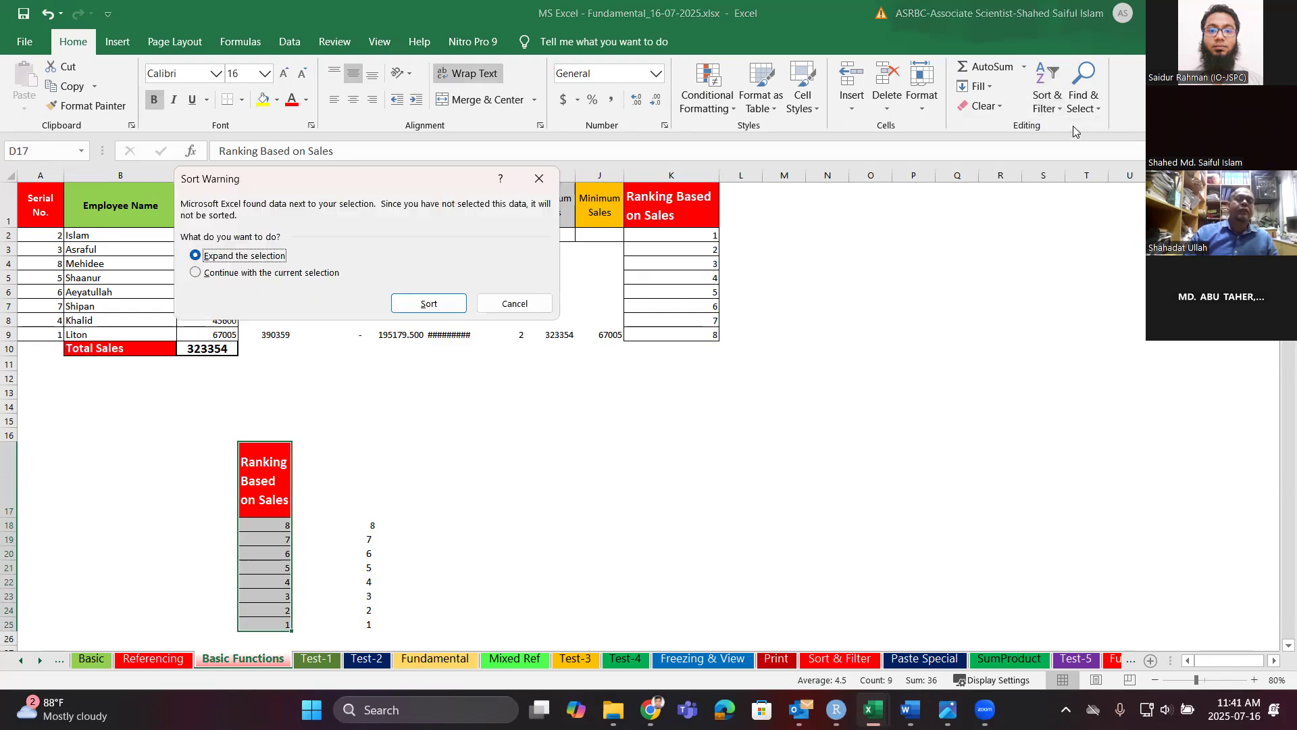
{"action": "left_click", "coordinate": [323, 273]}
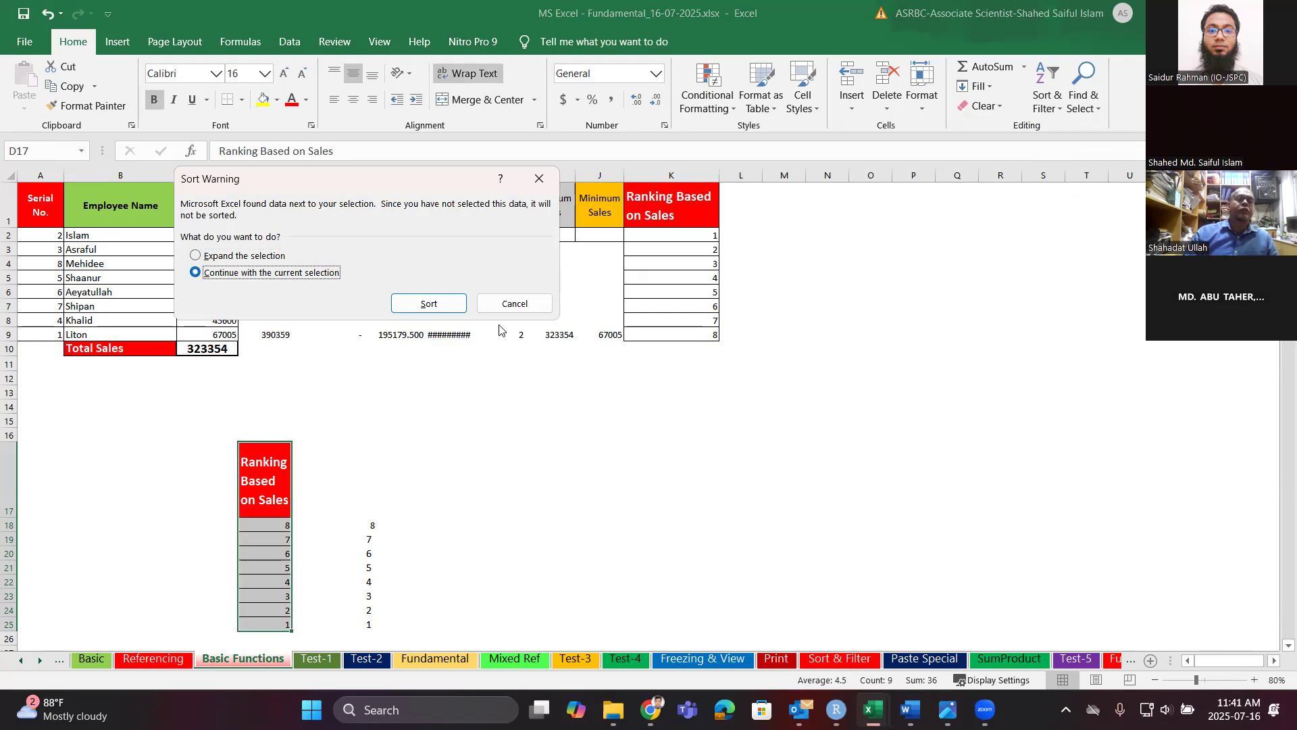
{"action": "left_click", "coordinate": [515, 304]}
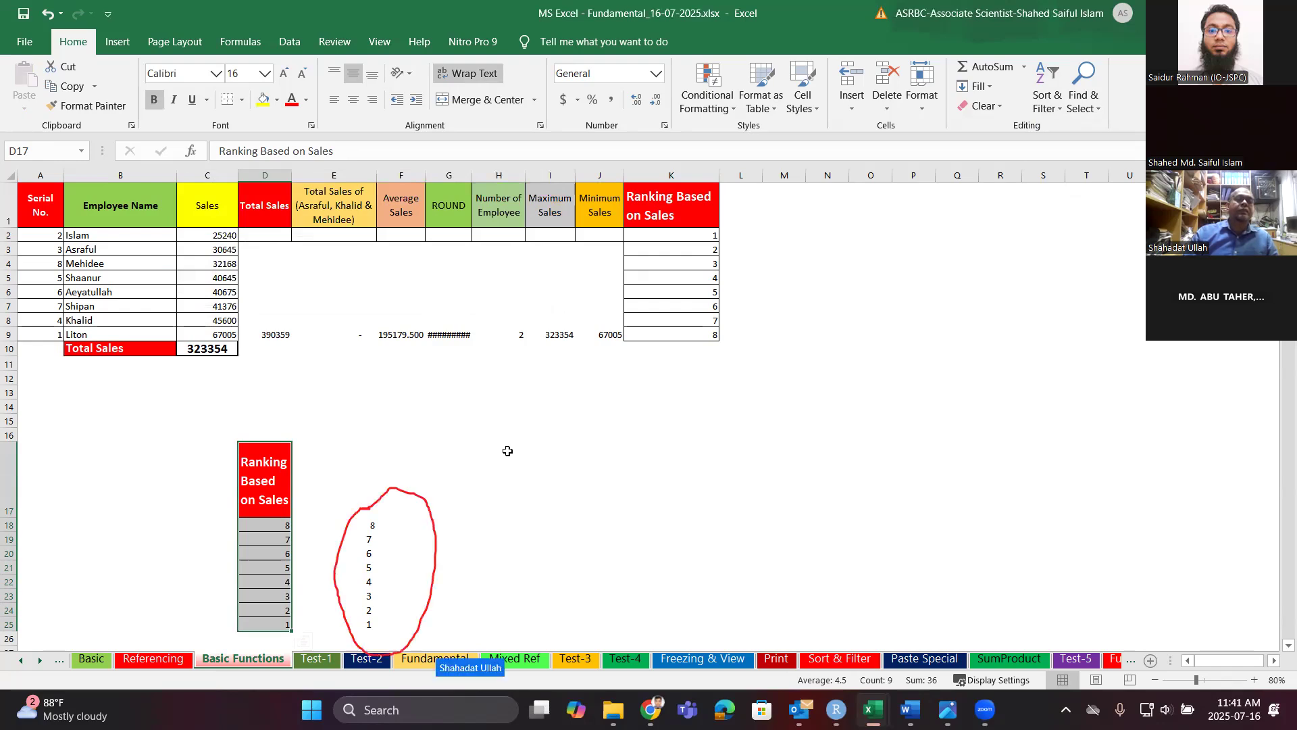
Delete the duplicate rank numbers in E18:E25.
{"action": "scroll", "coordinate": [398, 466], "scroll_direction": "down", "scroll_amount": 1}
{"action": "left_click_drag", "start_coordinate": [329, 451], "coordinate": [357, 548]}
{"action": "key", "text": "Delete"}
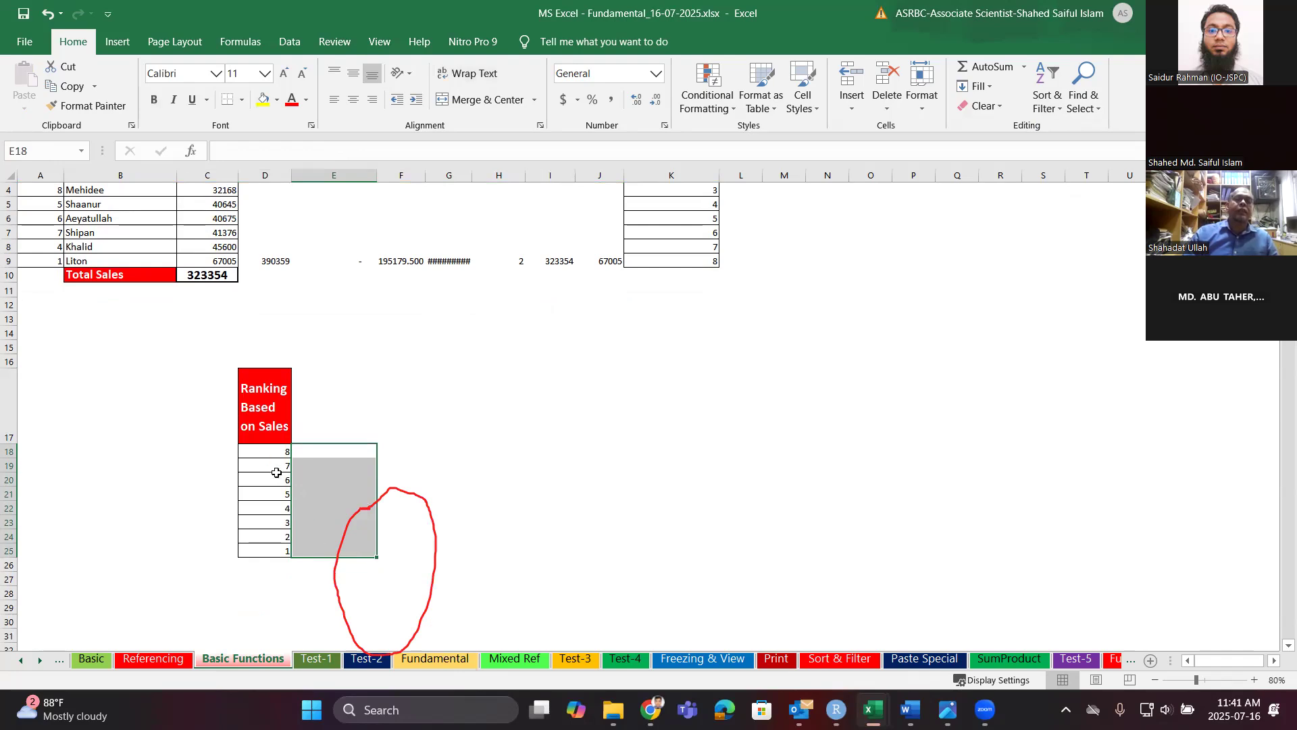
Sort the Ranking Based on Sales column D17:D25 from 1 to 8, then back from 8 to 1.
{"action": "left_click_drag", "start_coordinate": [265, 416], "coordinate": [271, 553]}
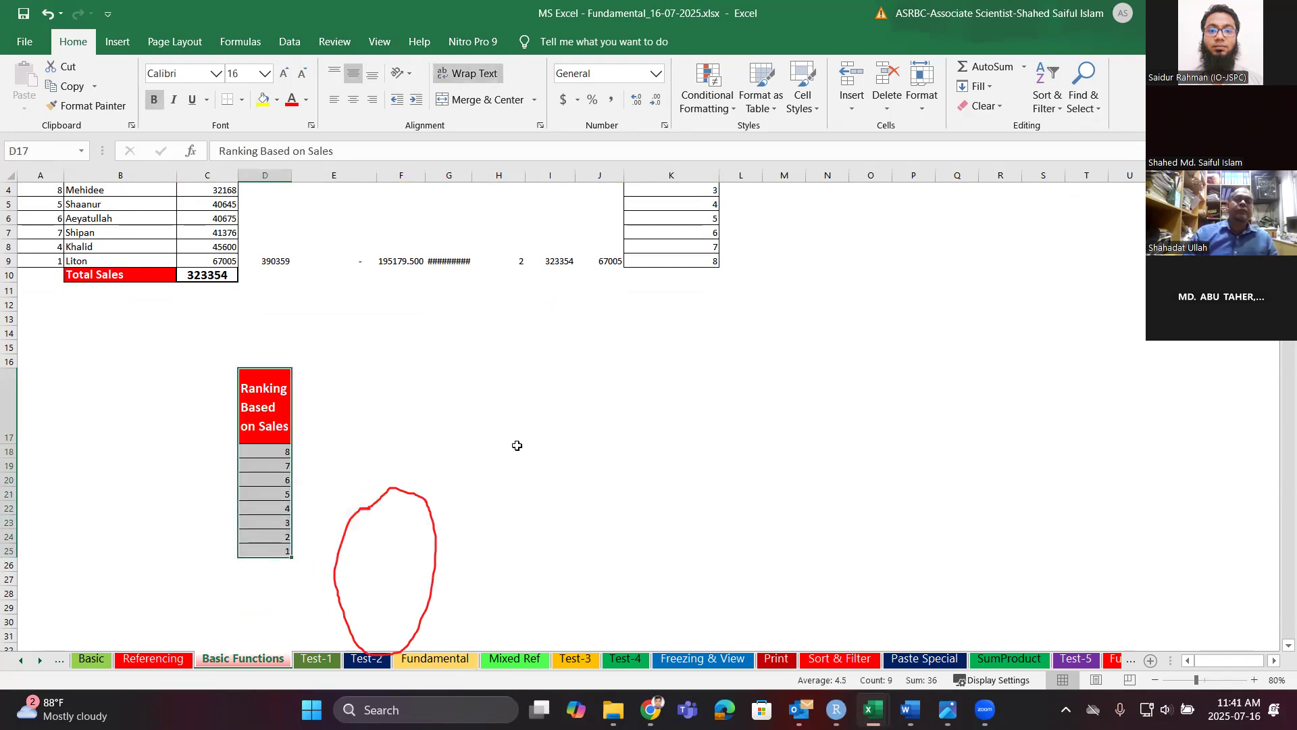
{"action": "left_click", "coordinate": [1056, 76]}
{"action": "left_click", "coordinate": [1060, 126]}
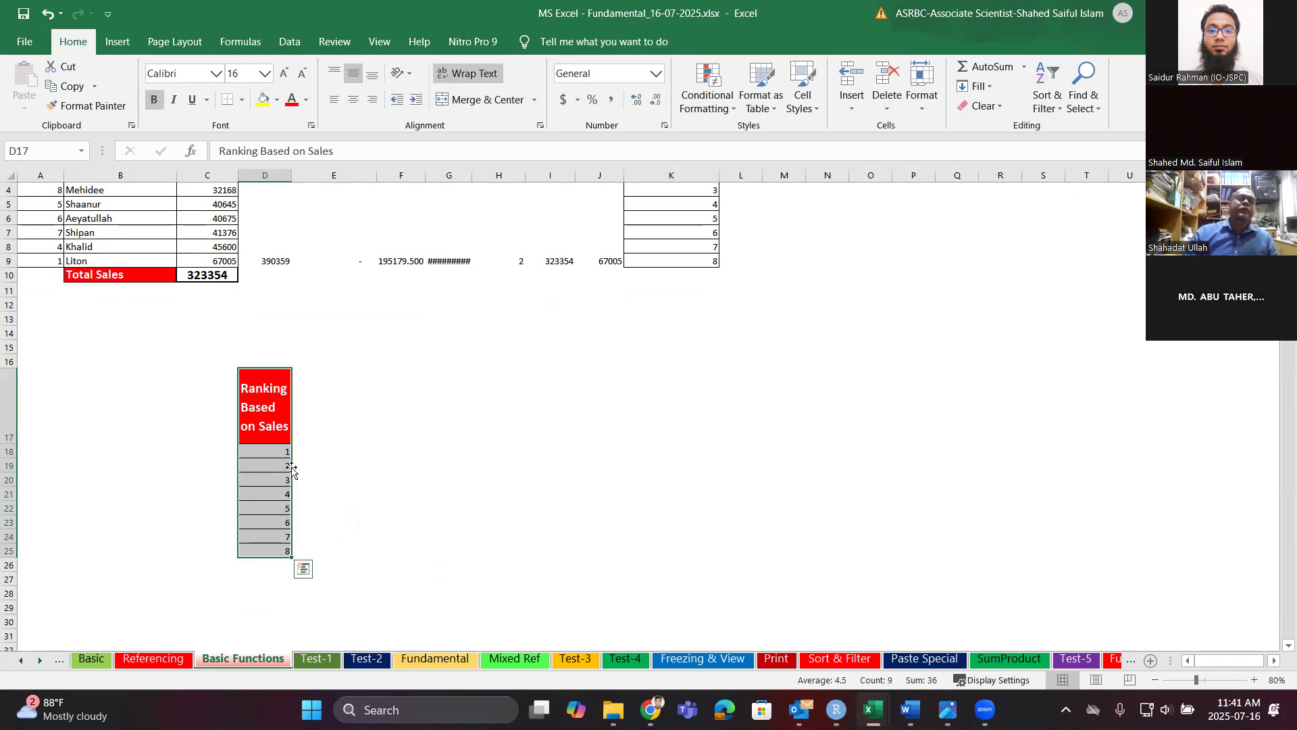
{"action": "left_click", "coordinate": [1047, 94]}
{"action": "left_click", "coordinate": [1140, 147]}
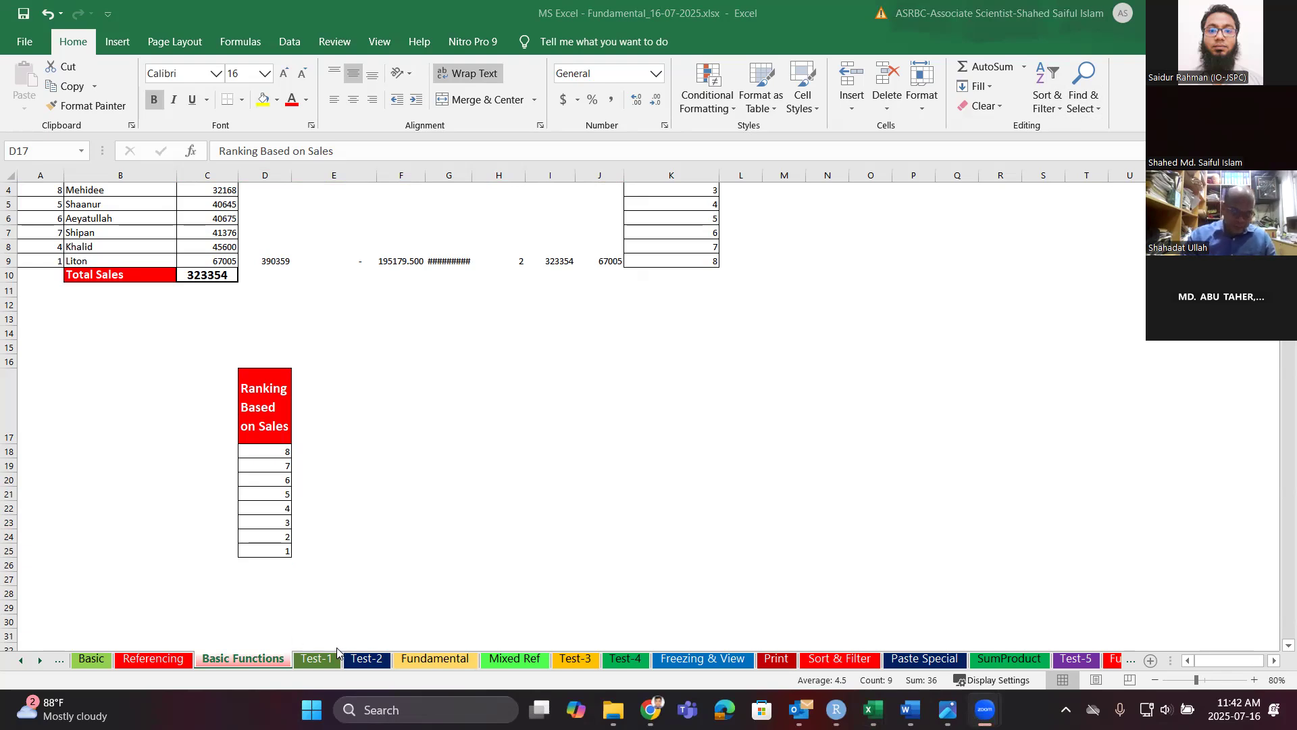
{"action": "left_click", "coordinate": [356, 669]}
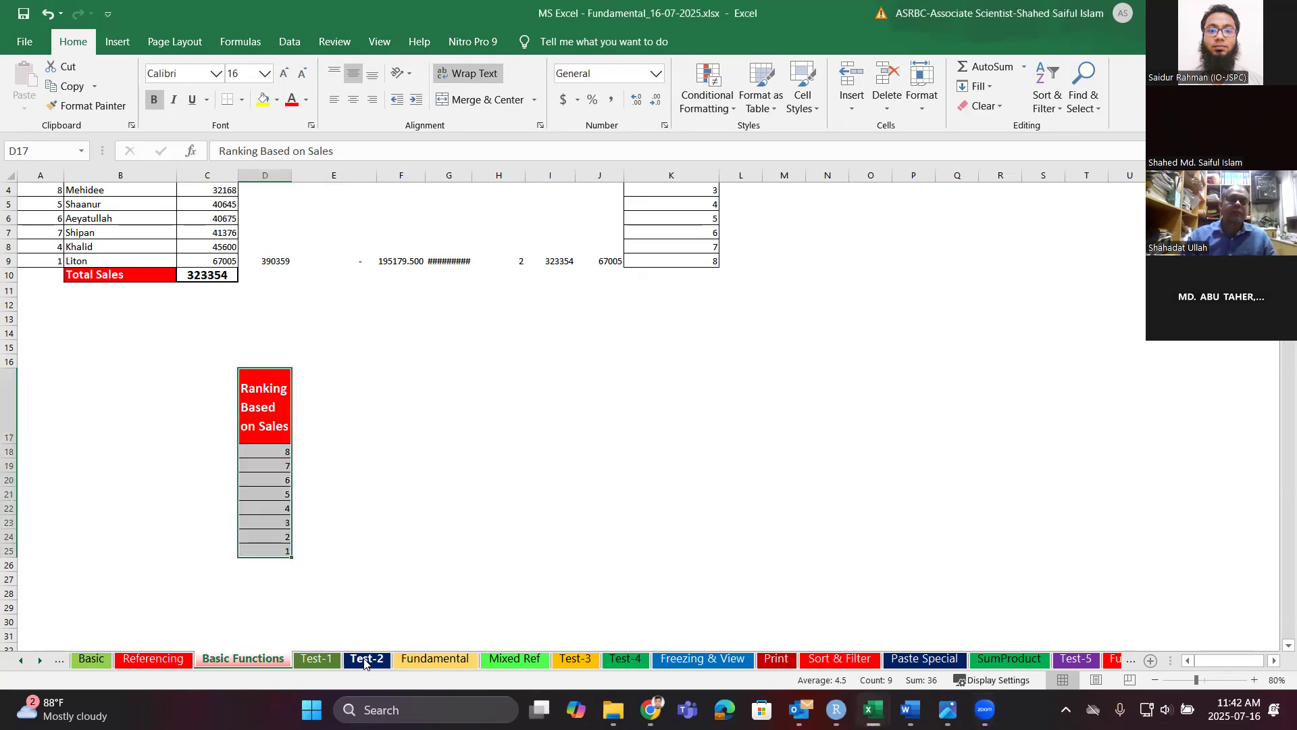
On the Test-2 sheet, AutoSum the Target row into F2, giving 440.
{"action": "left_click", "coordinate": [357, 666]}
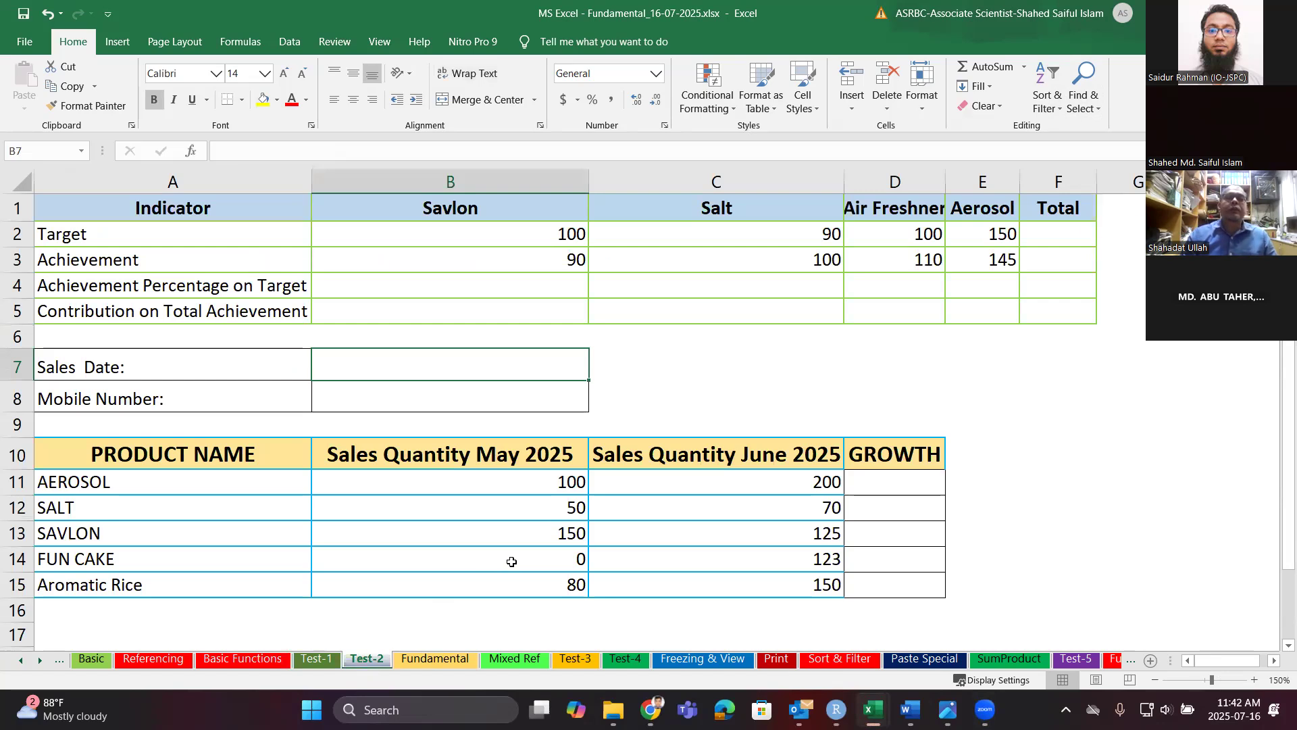
{"action": "left_click", "coordinate": [1059, 239]}
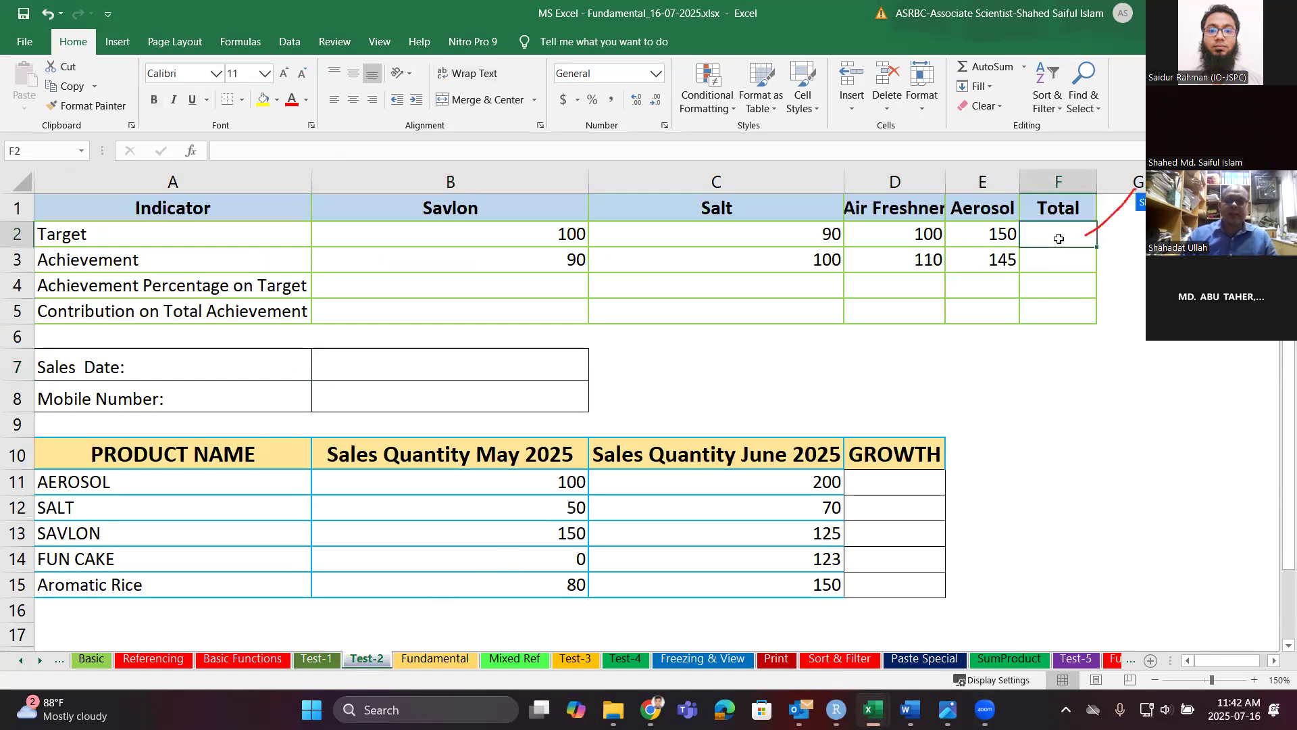
{"action": "type", "text": "="}
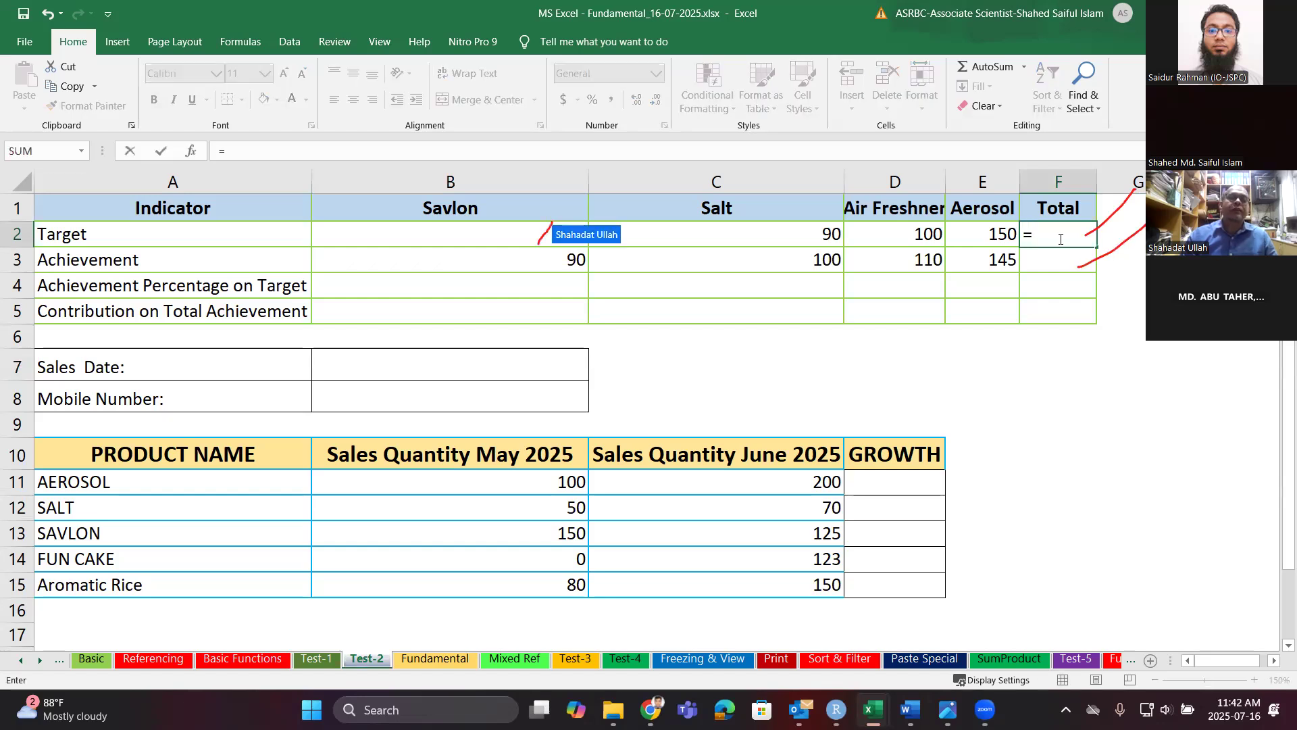
{"action": "key", "text": "BackSpace"}
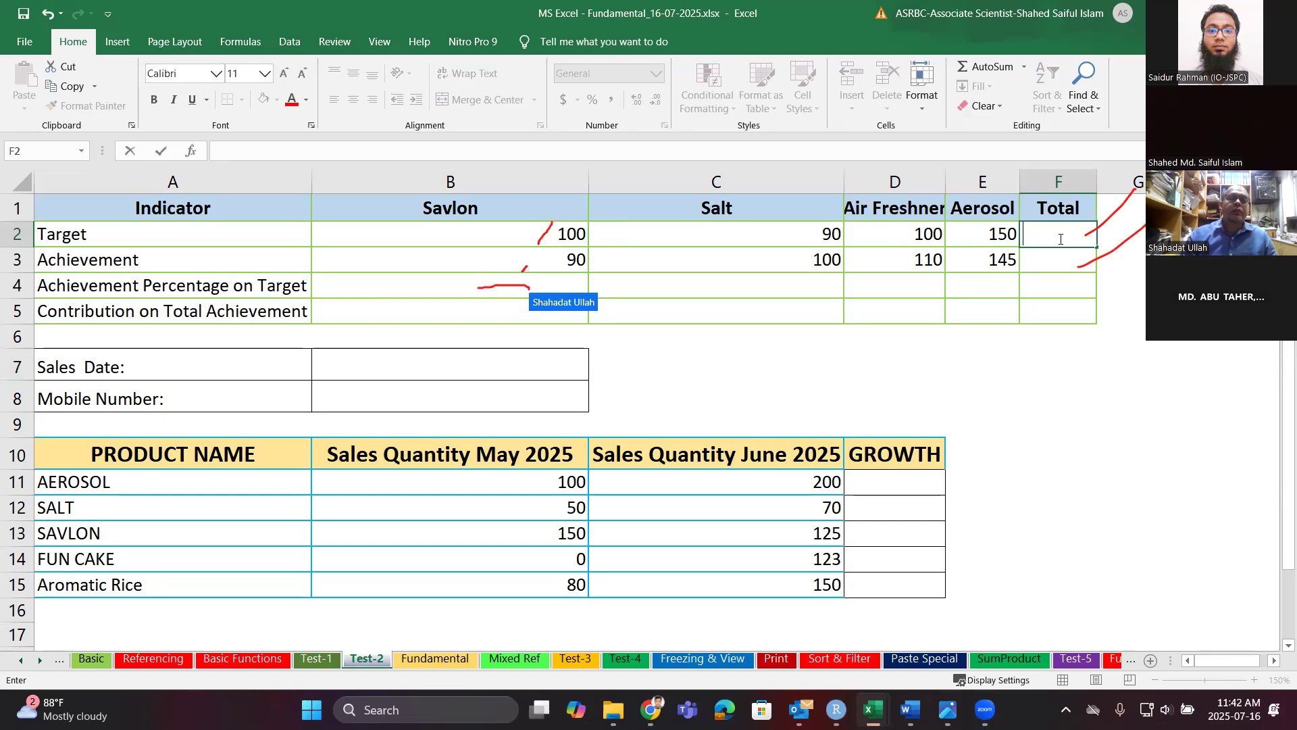
{"action": "key", "text": "Escape"}
{"action": "left_click", "coordinate": [1000, 73]}
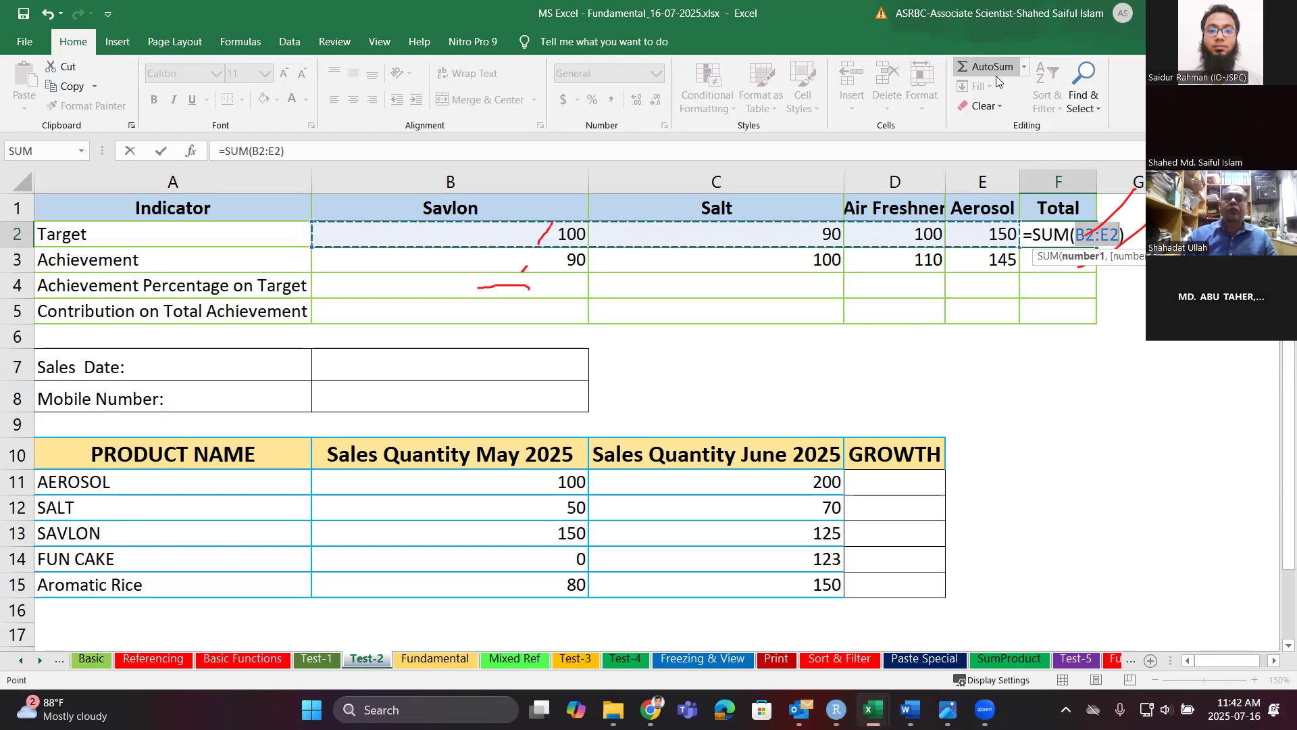
{"action": "key", "text": "Return"}
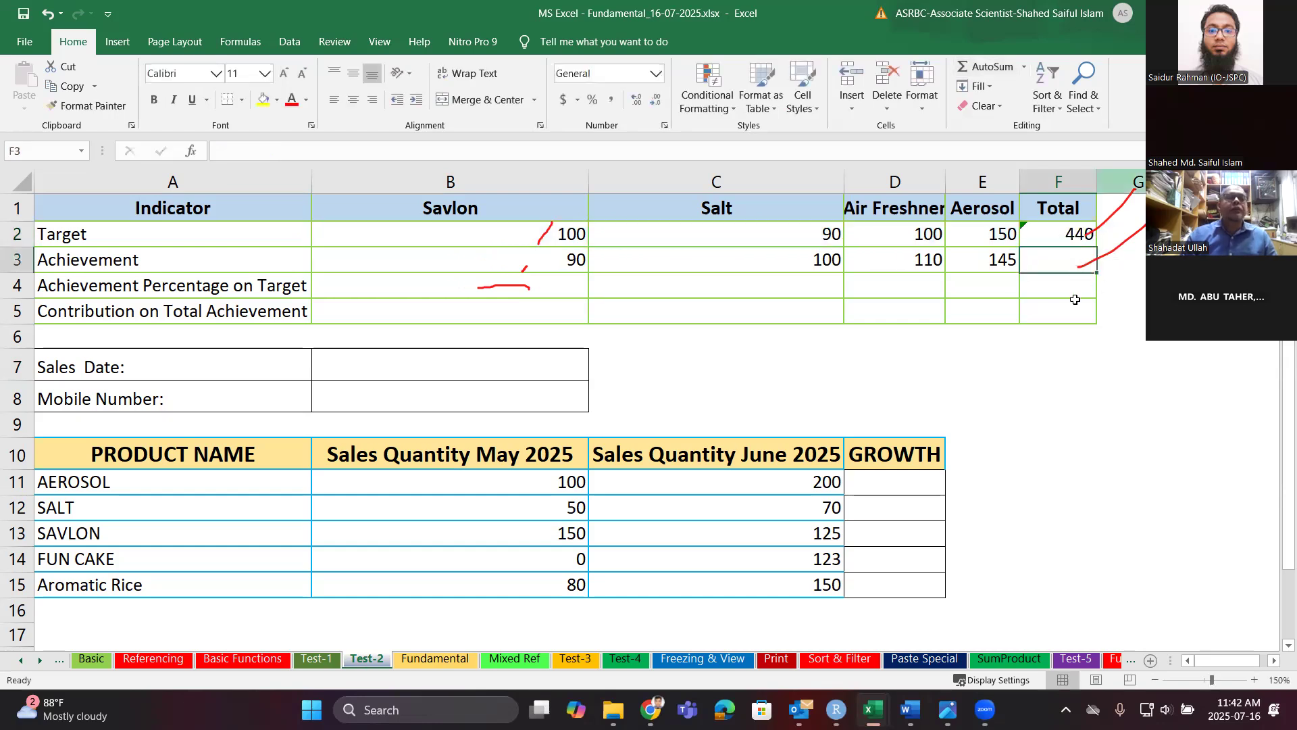
Fill F2's SUM down to F3 for Achievement, giving 445.
{"action": "left_click", "coordinate": [1079, 241]}
{"action": "left_click_drag", "start_coordinate": [1096, 247], "coordinate": [1097, 269]}
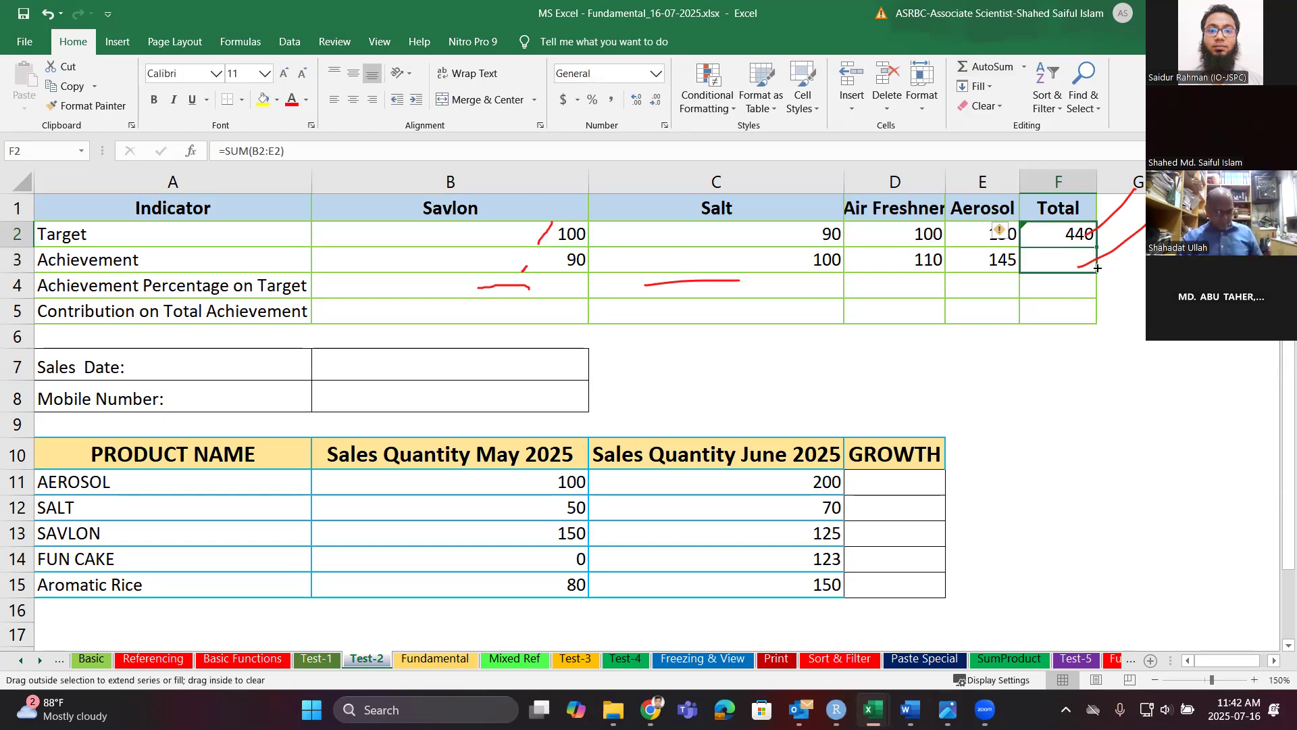
{"action": "left_click_drag", "start_coordinate": [1097, 268], "coordinate": [1097, 267]}
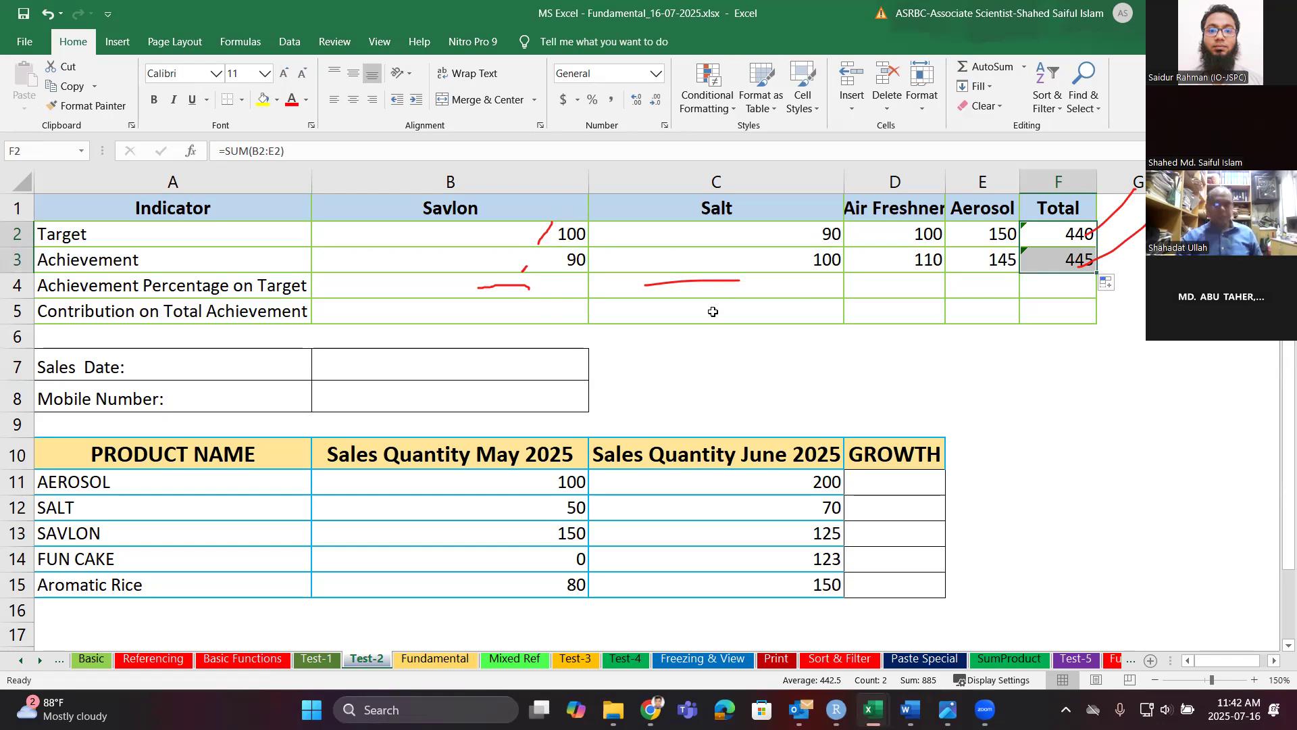
{"action": "left_click", "coordinate": [561, 295]}
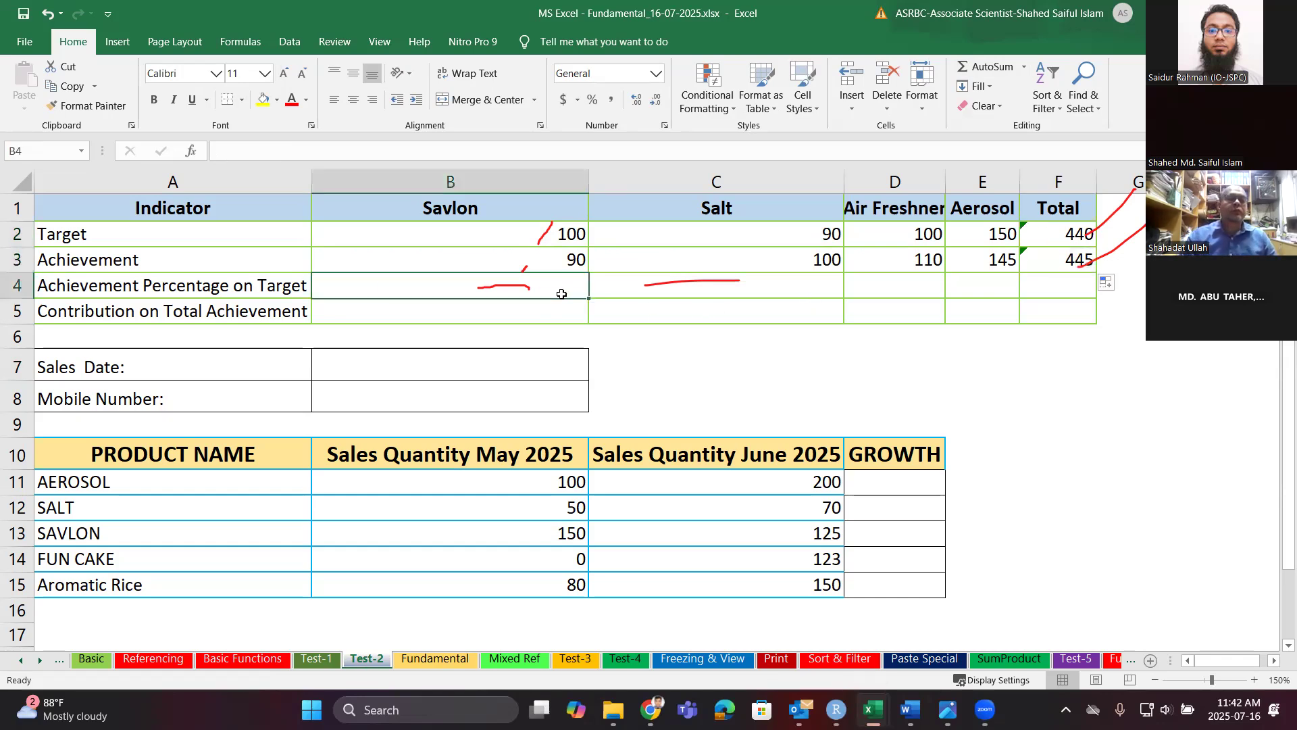
Enter =B3/B2 in B4 for Savlon's achievement against target.
{"action": "left_click", "coordinate": [1023, 70]}
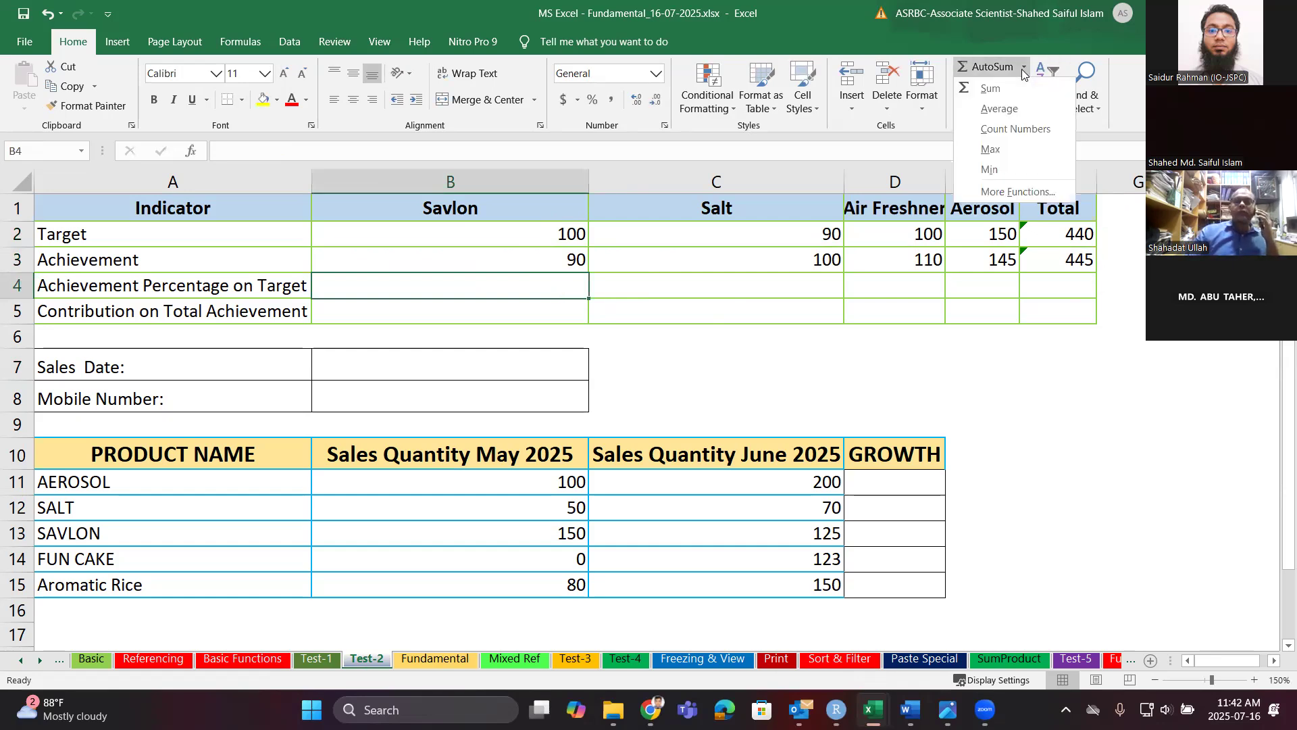
{"action": "left_click", "coordinate": [510, 290]}
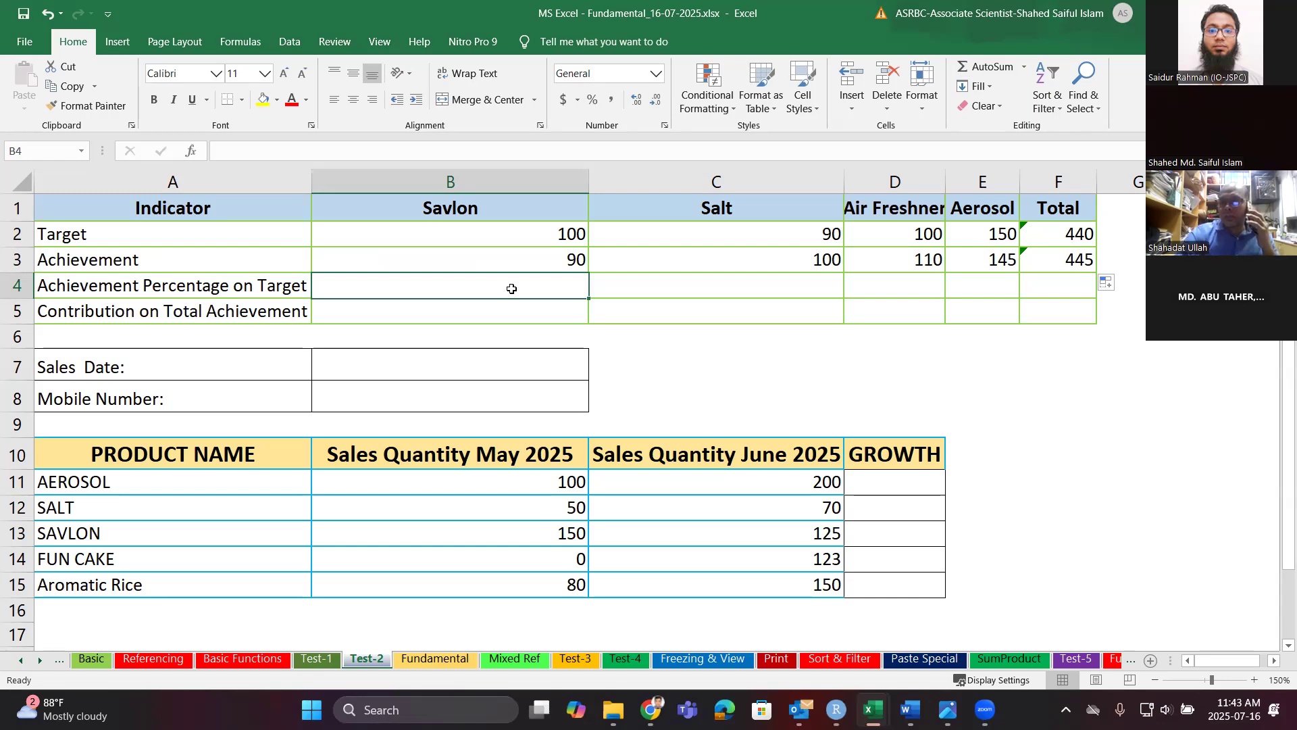
{"action": "type", "text": "="}
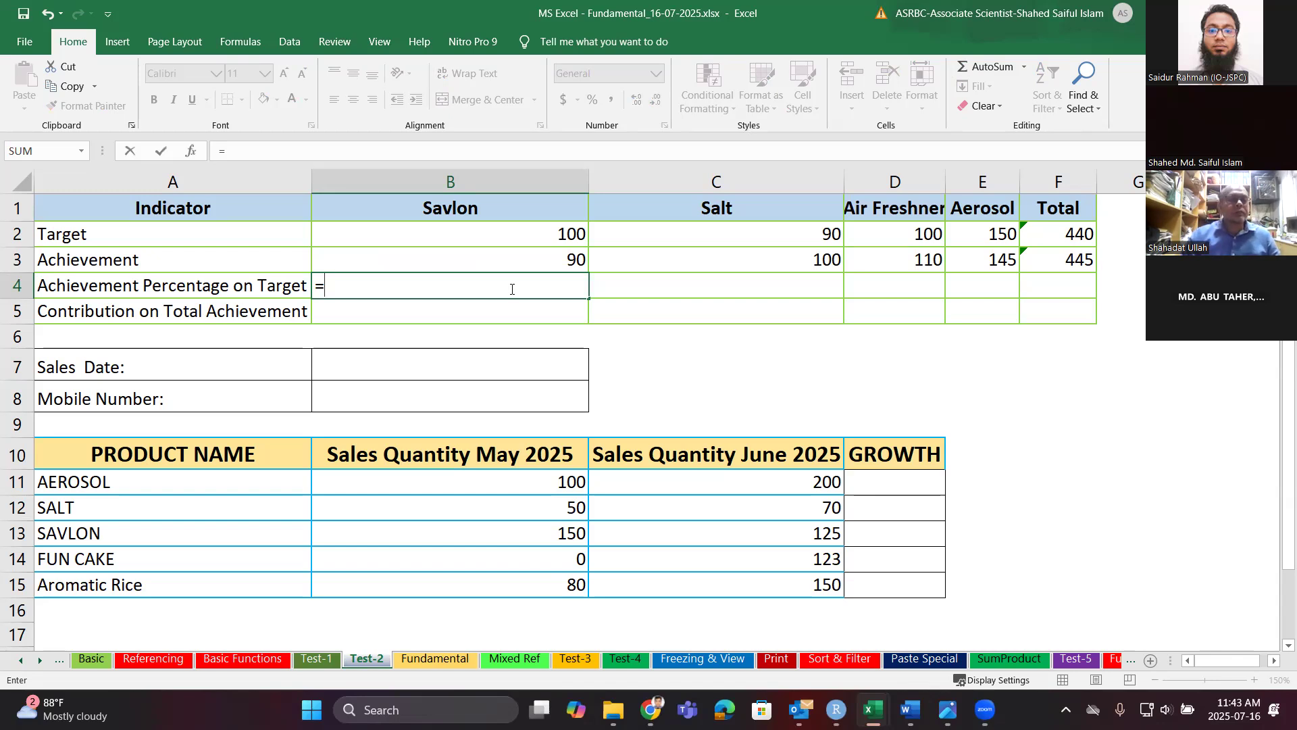
{"action": "left_click", "coordinate": [531, 262]}
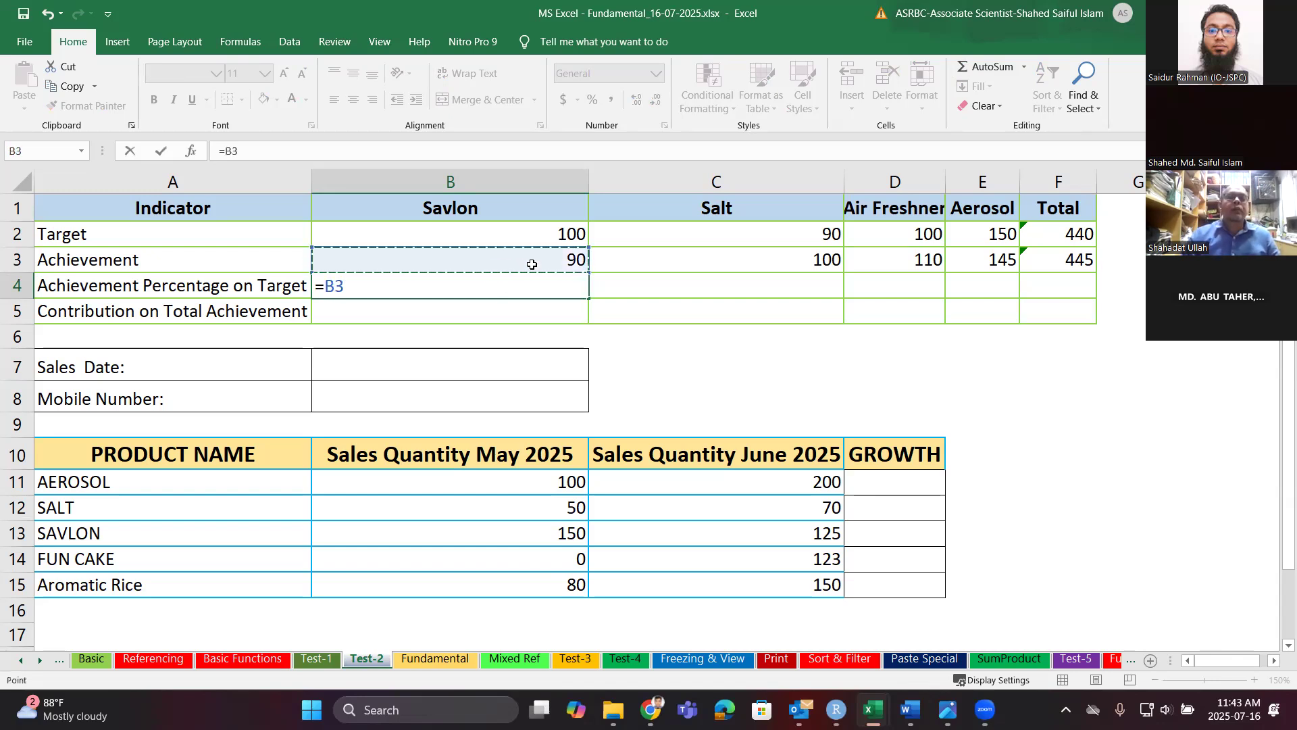
{"action": "type", "text": "/"}
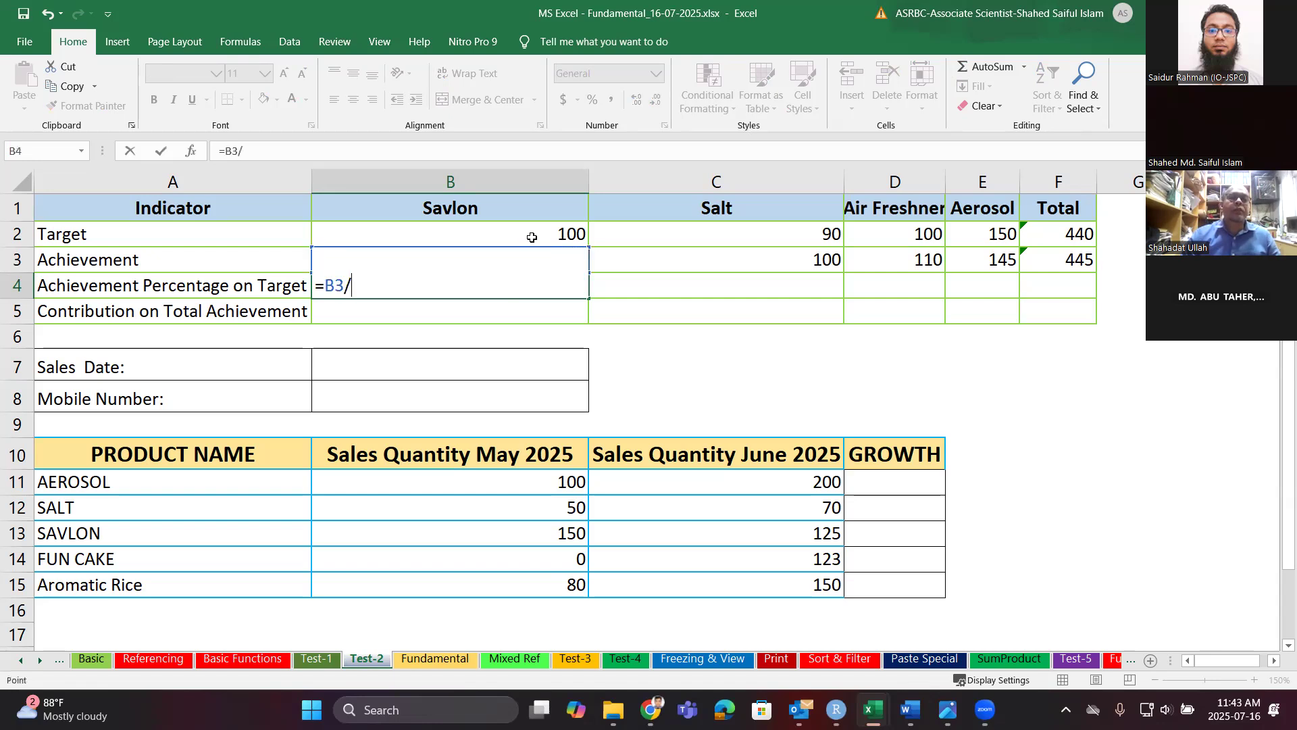
{"action": "left_click", "coordinate": [531, 237]}
{"action": "key", "text": "Return"}
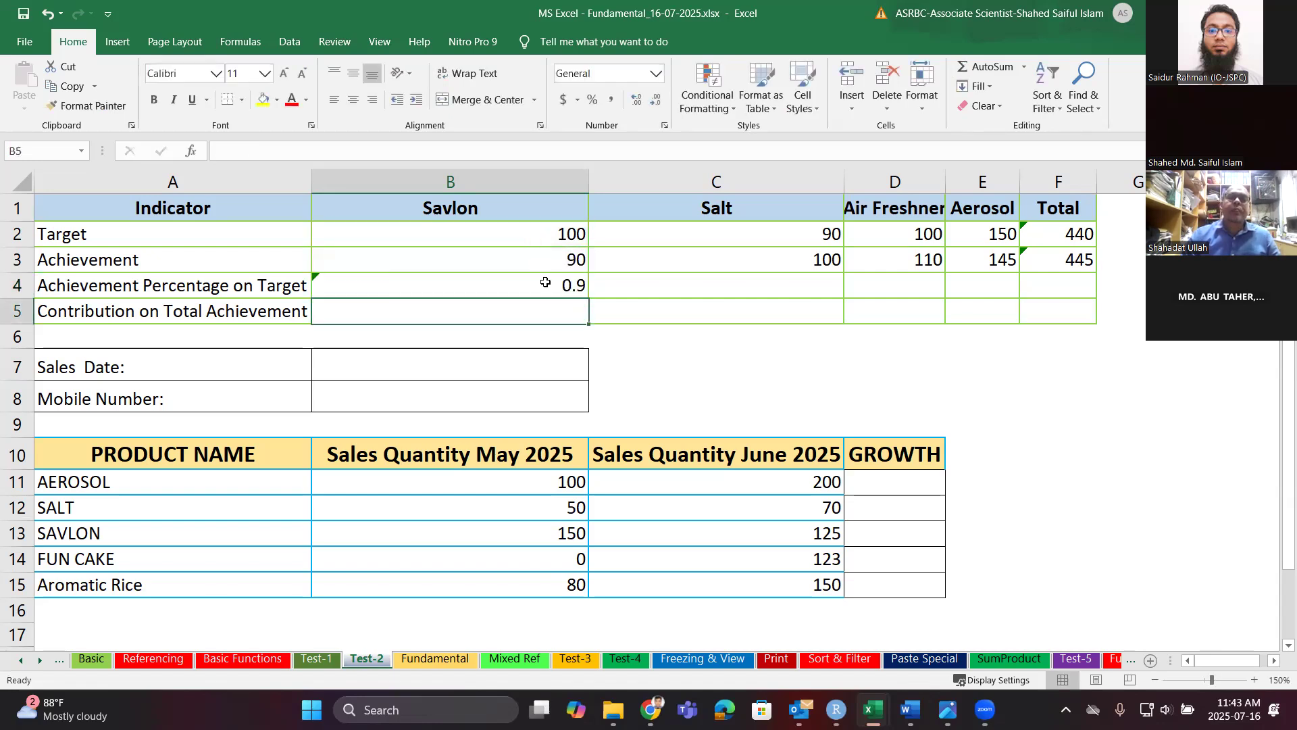
Append *100 to the B4 formula, then remove it so B4 reads =B3/B2 showing 0.9.
{"action": "left_click", "coordinate": [546, 284]}
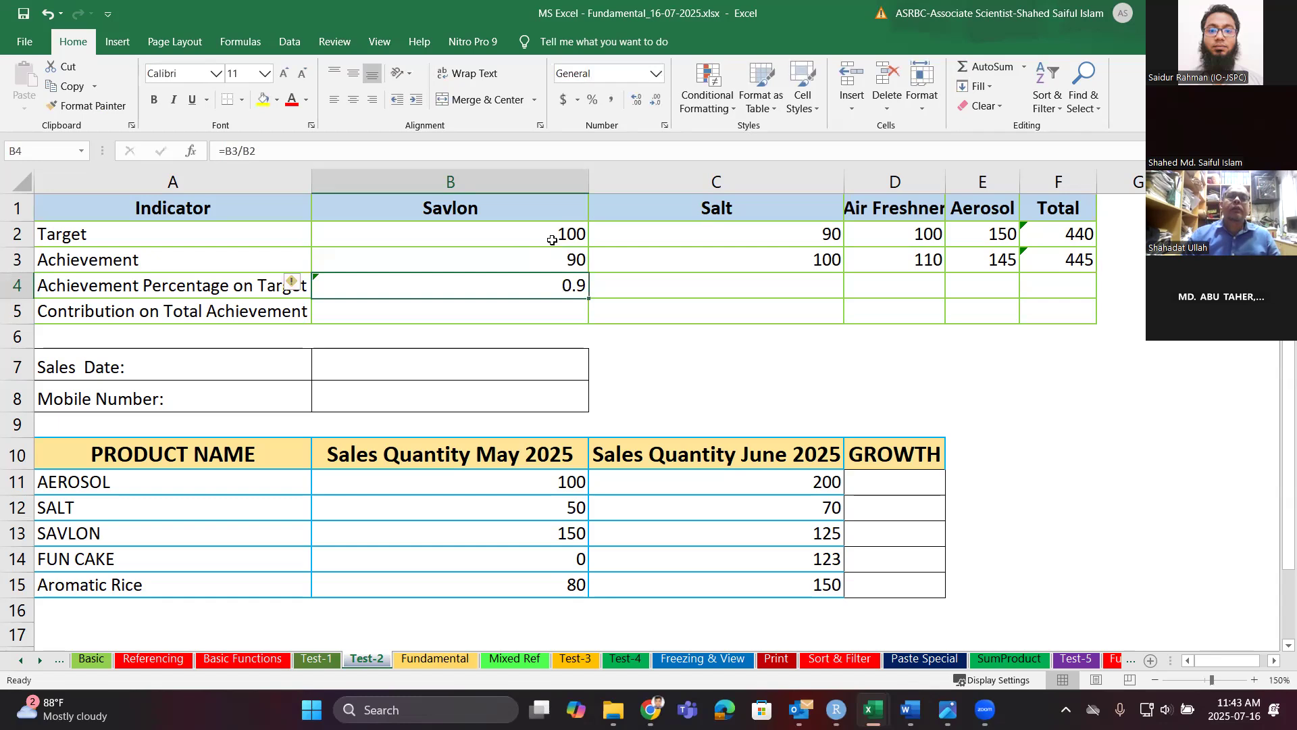
{"action": "left_click", "coordinate": [315, 147]}
{"action": "type", "text": "*100"}
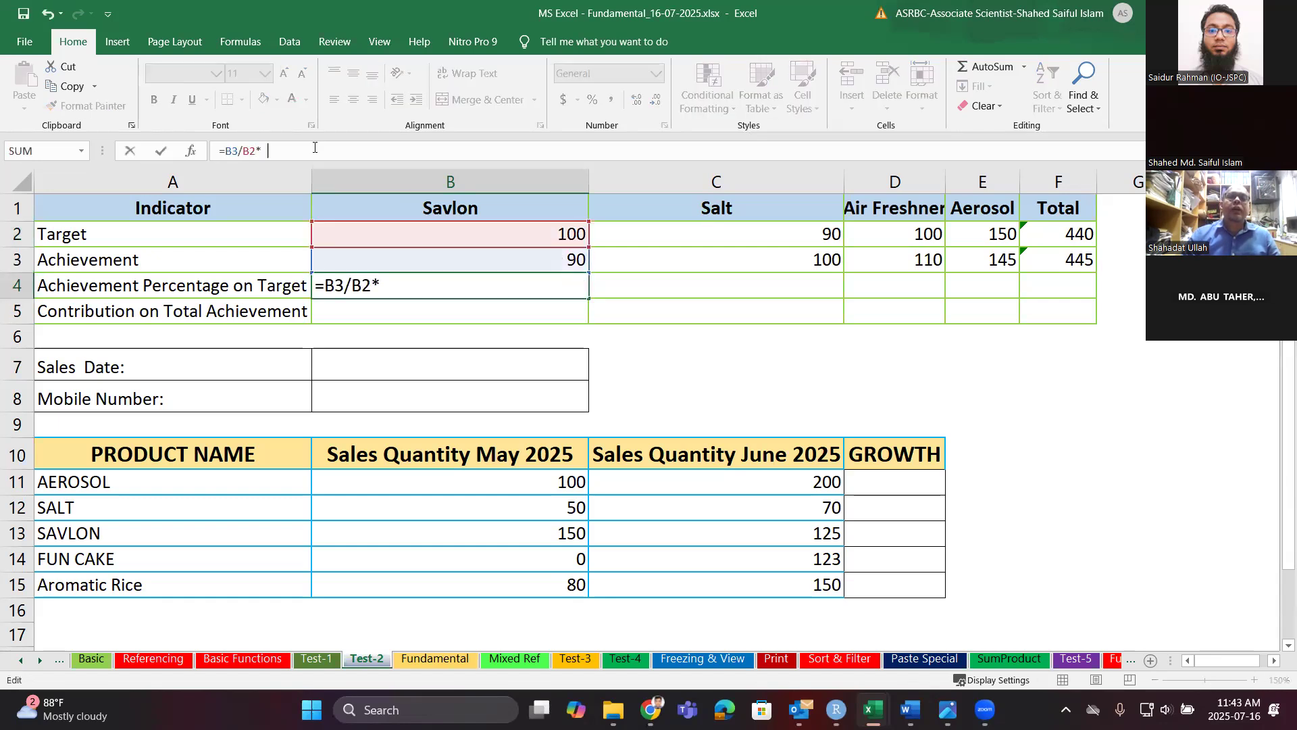
{"action": "key", "text": "Return"}
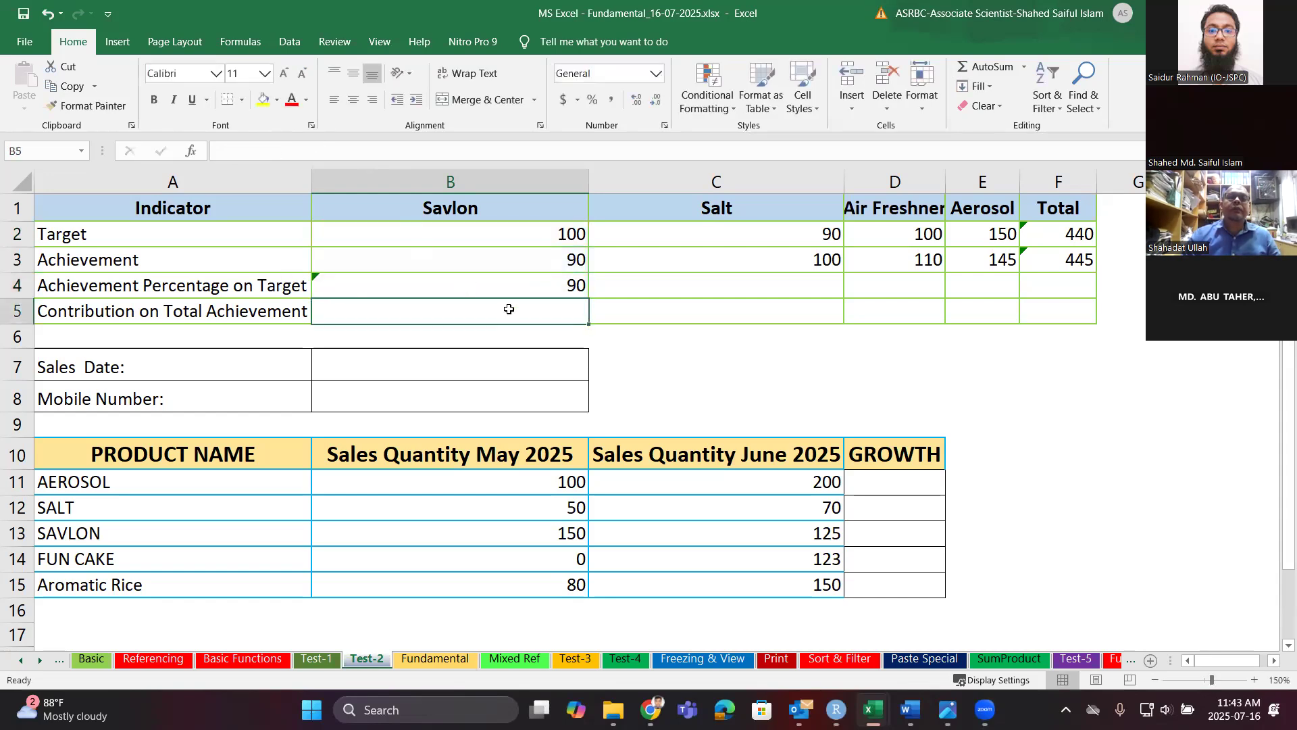
{"action": "left_click", "coordinate": [534, 289]}
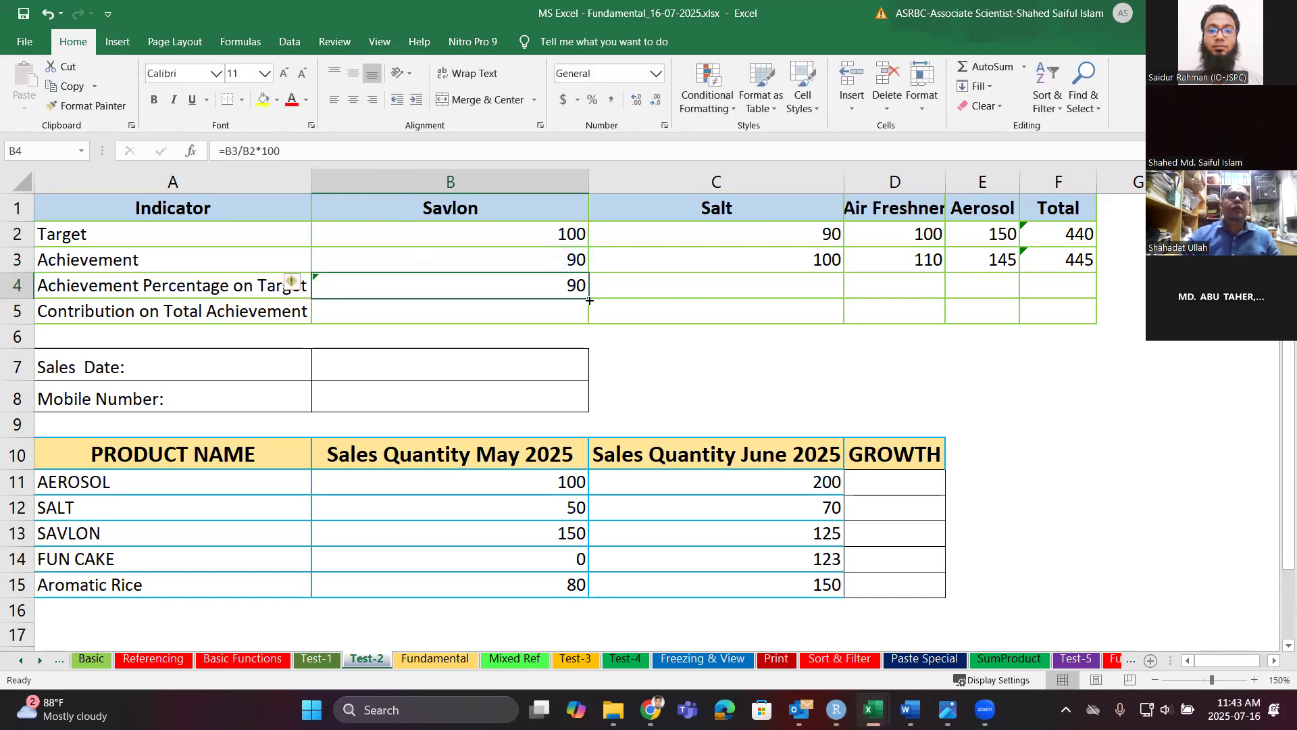
{"action": "key", "text": "F2"}
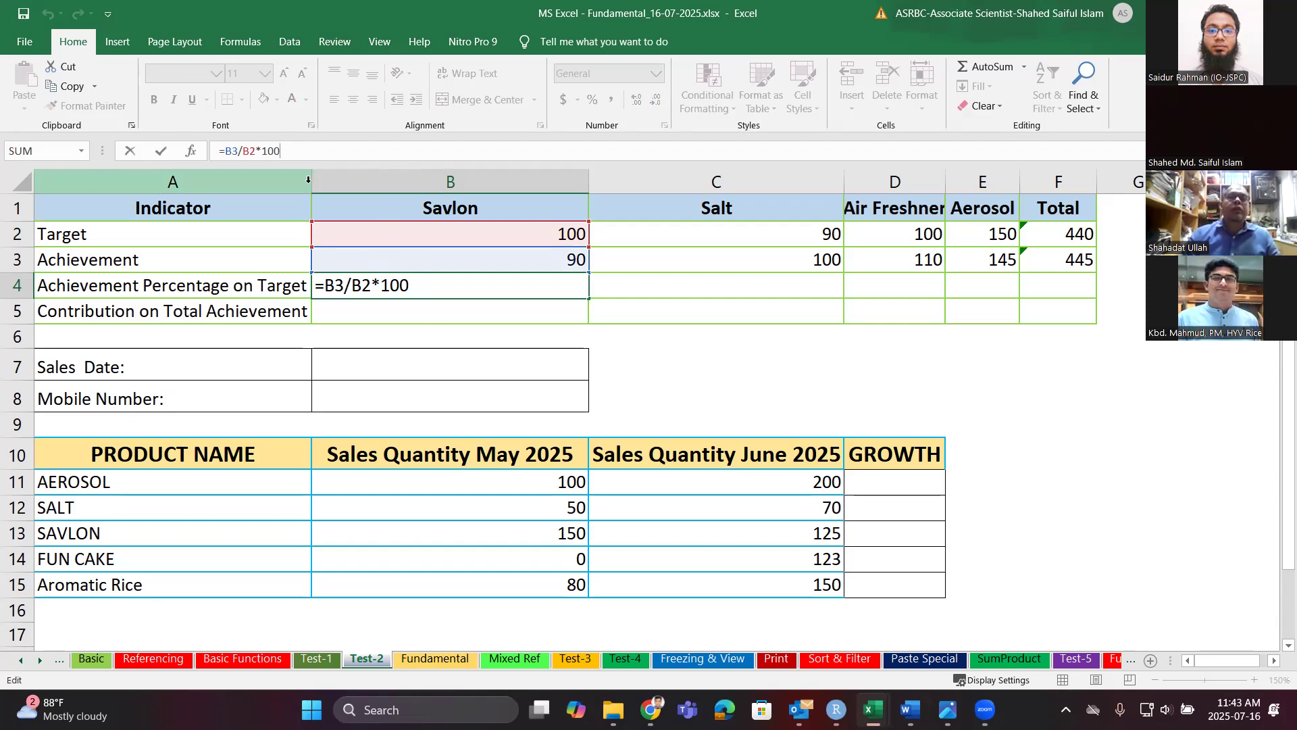
{"action": "key", "text": "BackSpace"}
{"action": "key", "text": "BackSpace"}
{"action": "key", "text": "BackSpace"}
{"action": "key", "text": "BackSpace"}
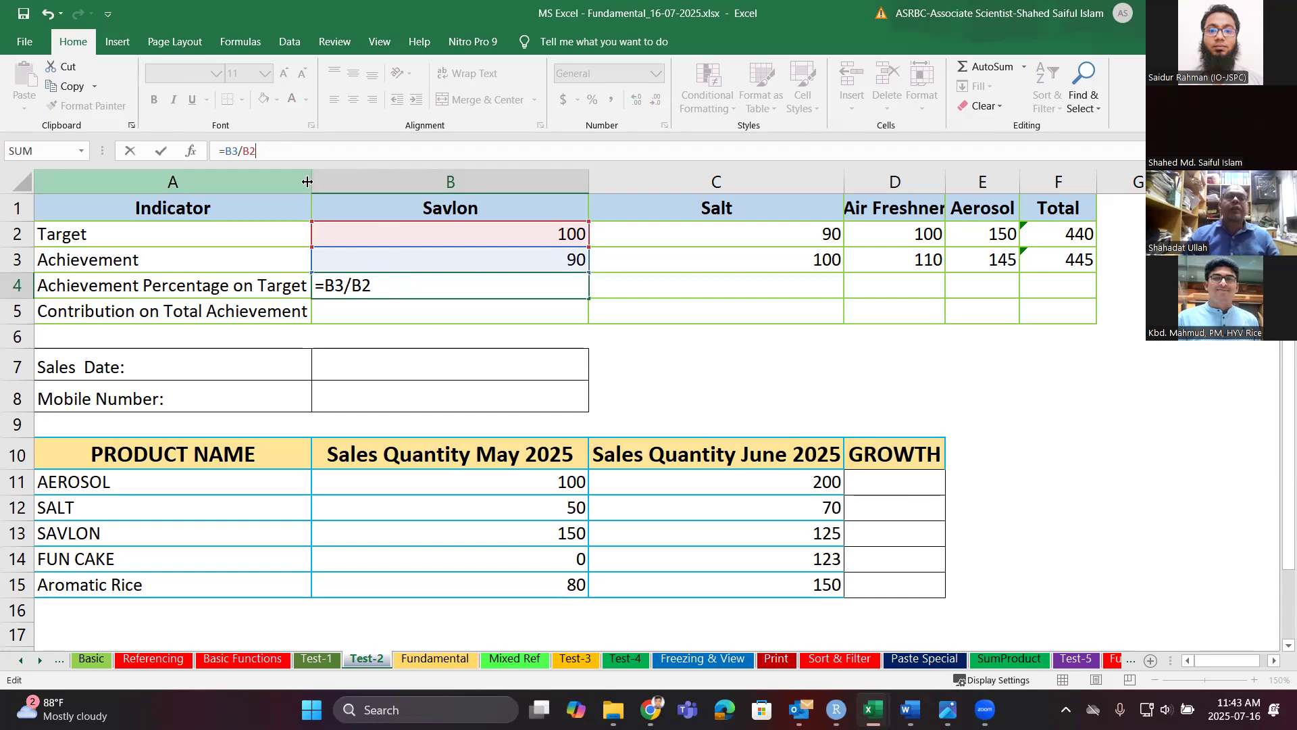
{"action": "key", "text": "Return"}
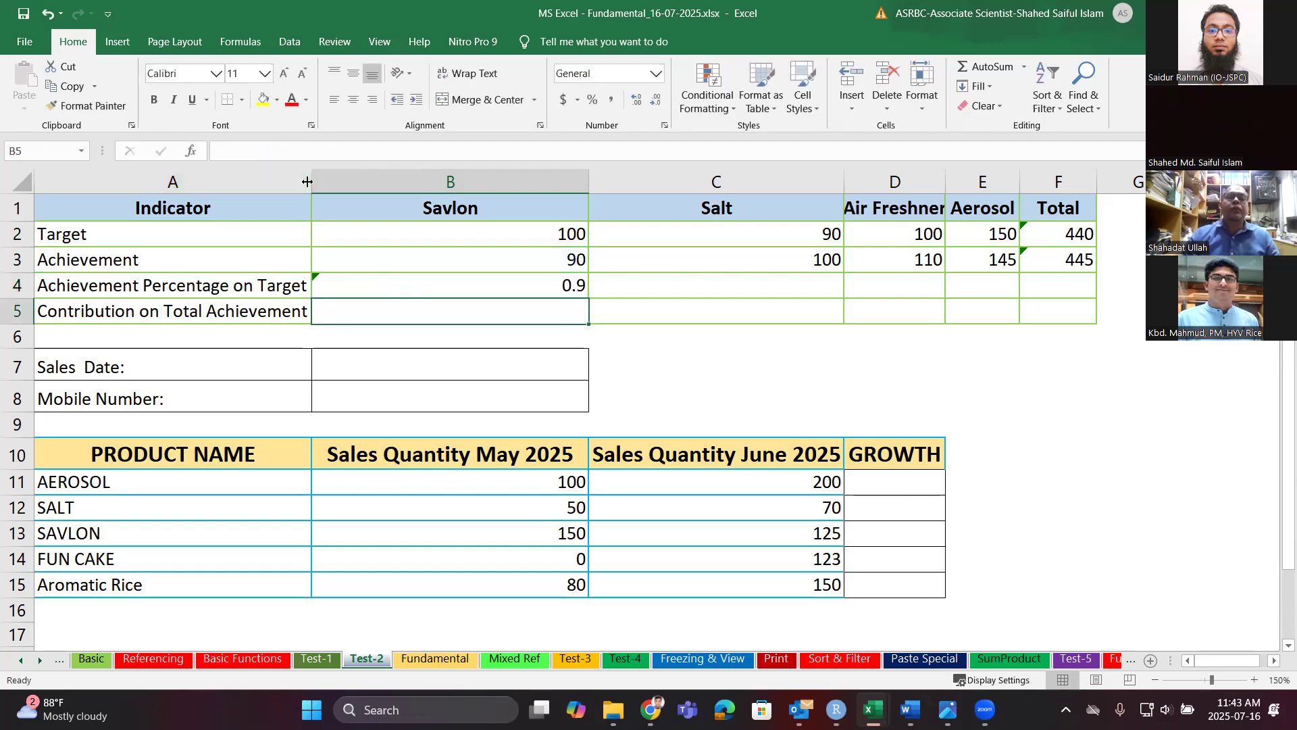
{"action": "left_click", "coordinate": [378, 291]}
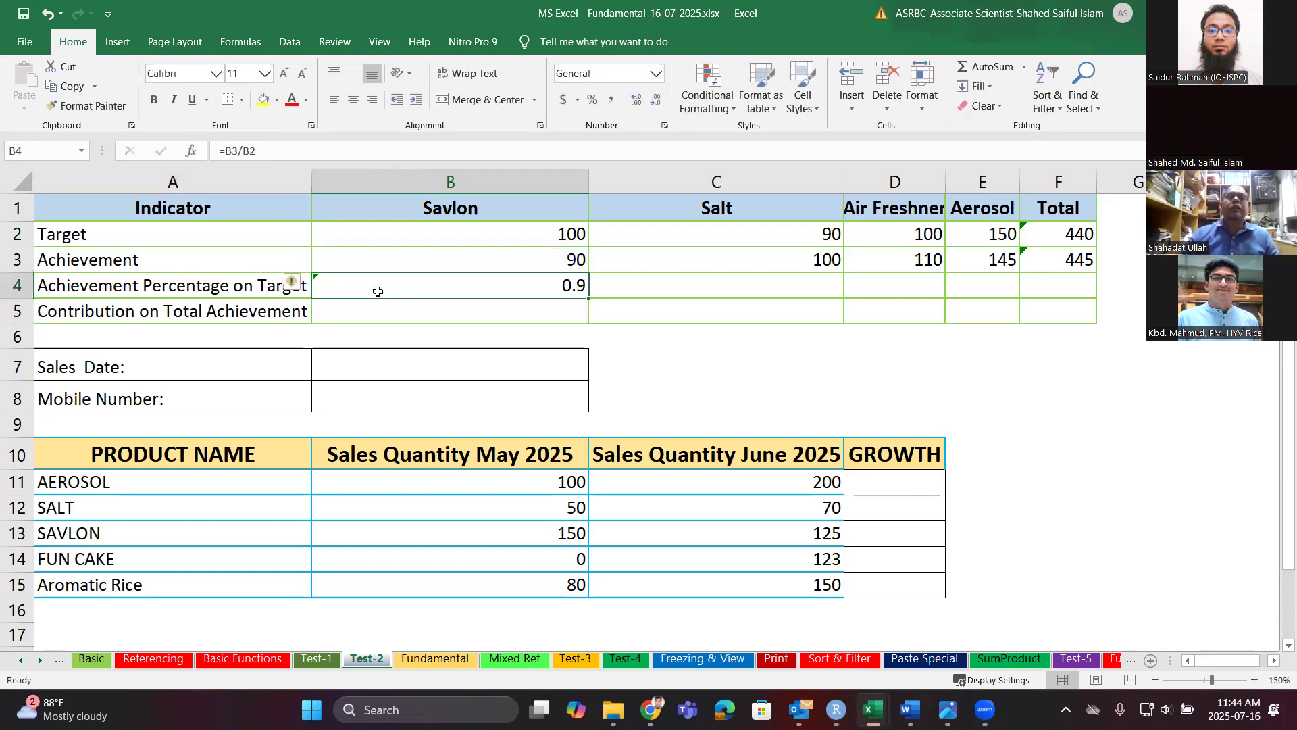
Format B4 as Percentage and copy the achievement formula across to E4.
{"action": "left_click", "coordinate": [656, 73]}
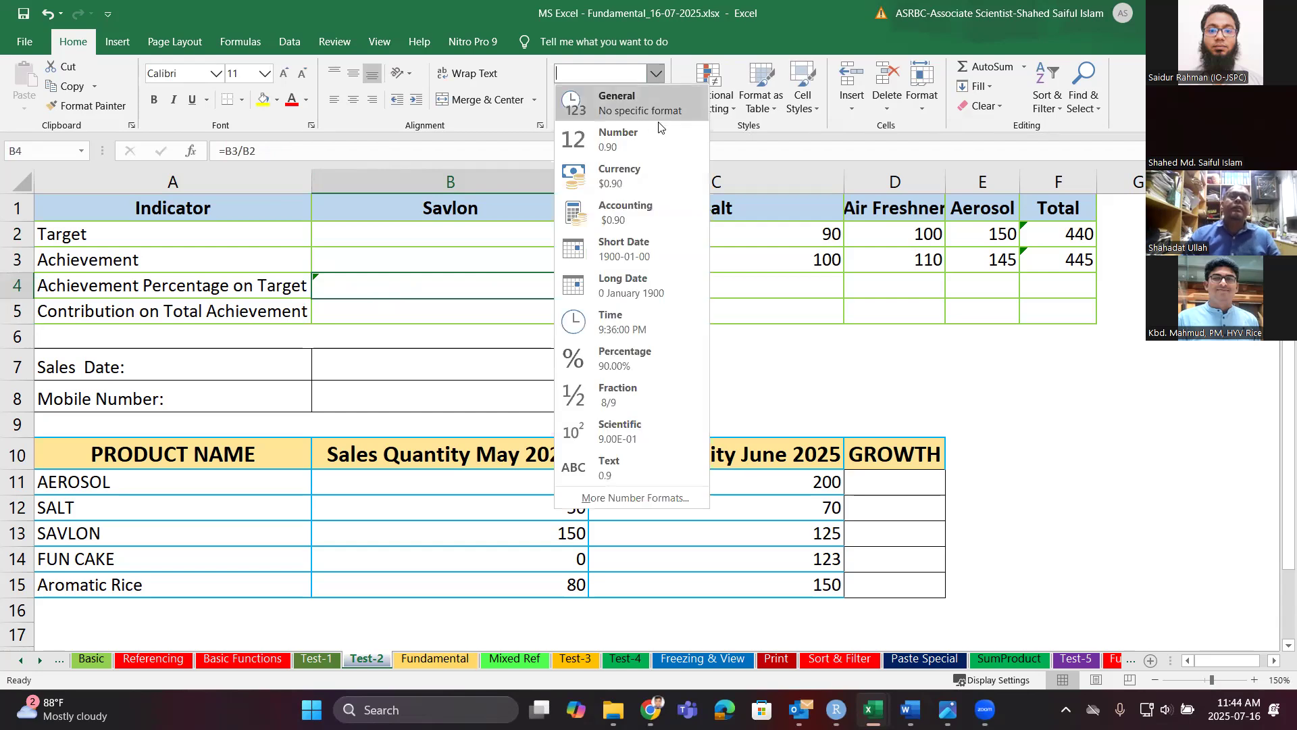
{"action": "left_click", "coordinate": [645, 358]}
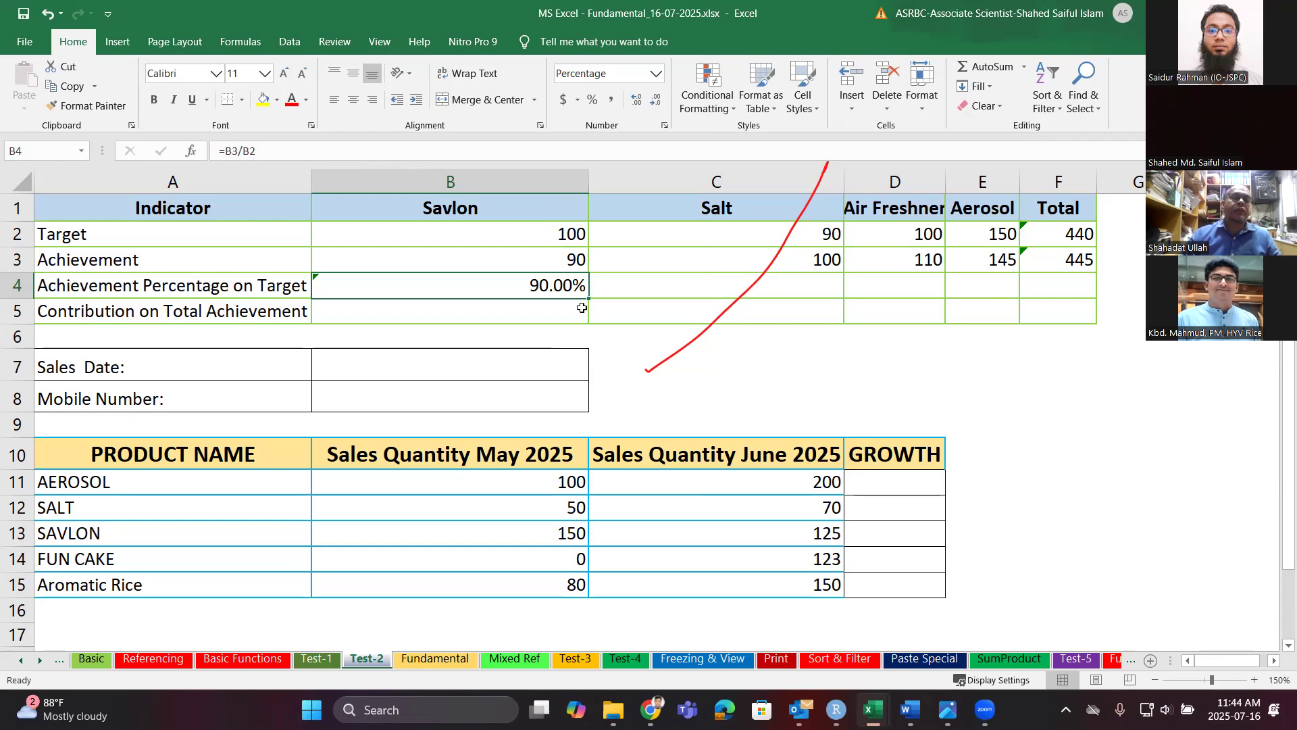
{"action": "mouse_move", "coordinate": [695, 291]}
{"action": "left_mouse_down"}
{"action": "mouse_move", "coordinate": [911, 291]}
{"action": "mouse_move", "coordinate": [575, 291]}
{"action": "left_mouse_up"}
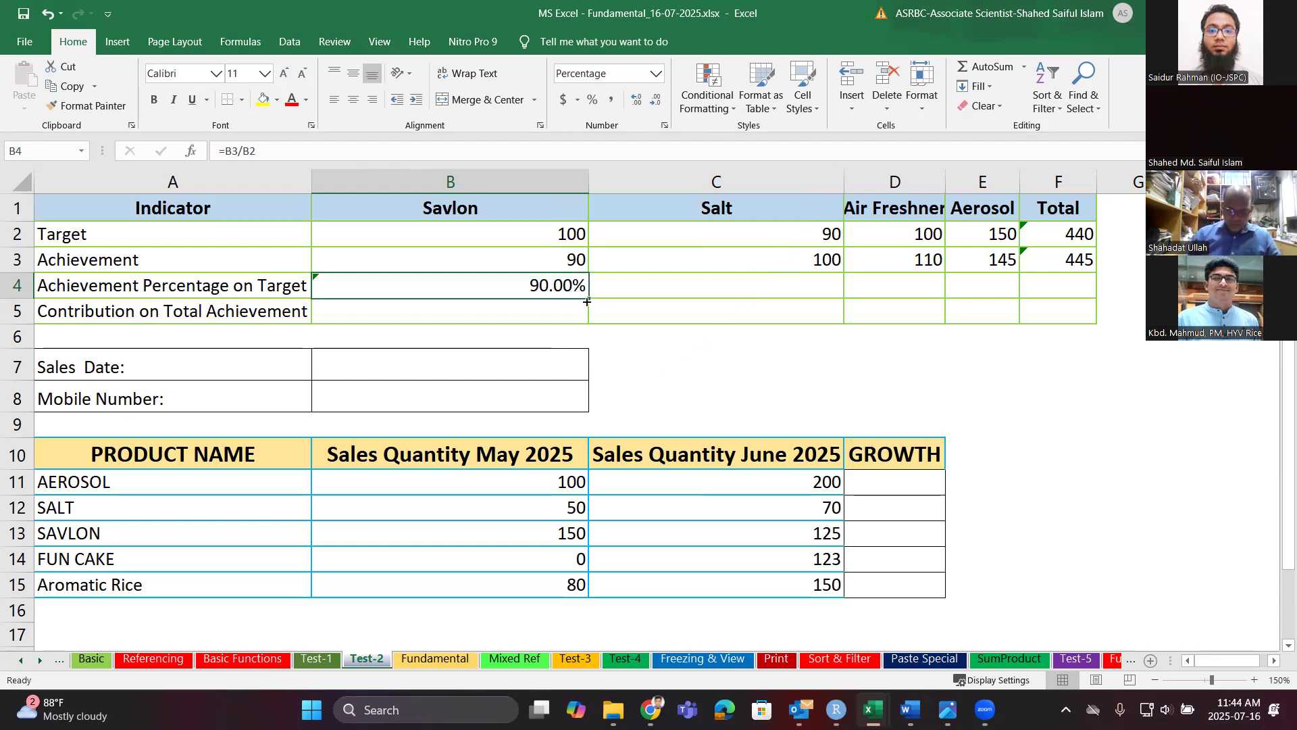
{"action": "left_click_drag", "start_coordinate": [587, 298], "coordinate": [997, 281]}
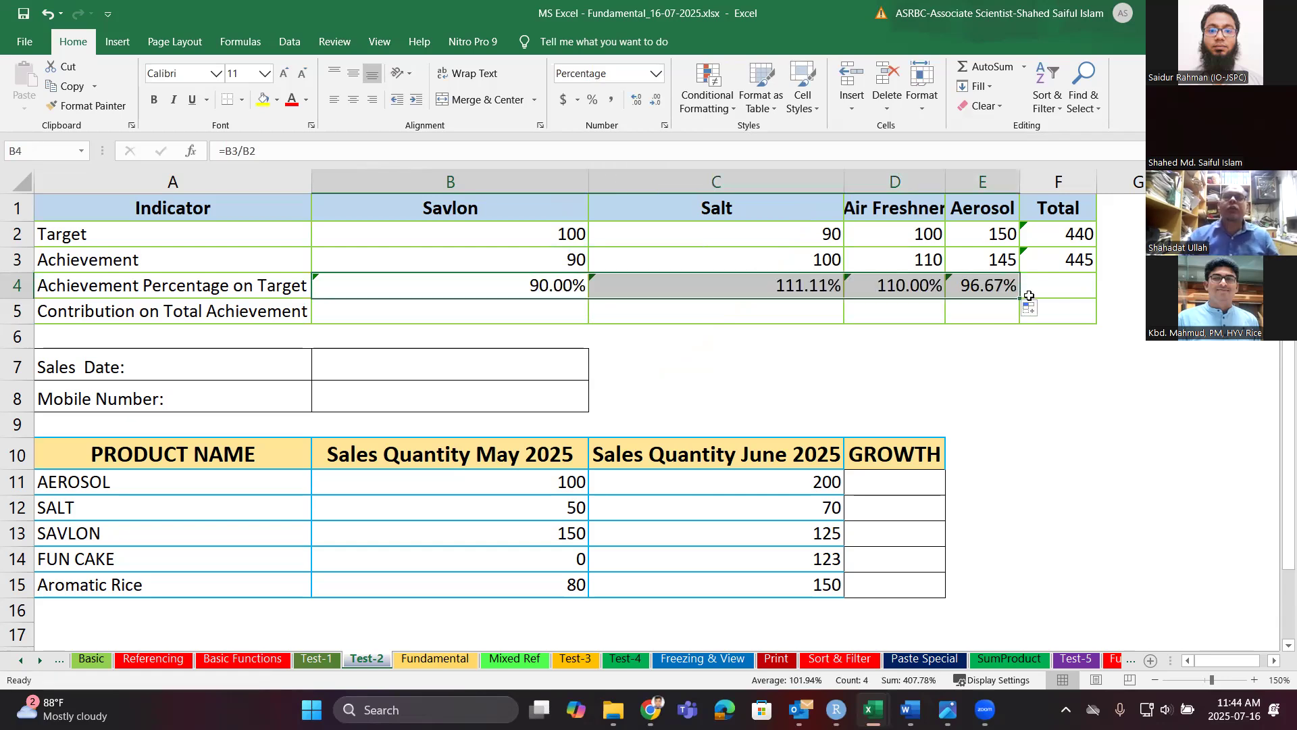
Fill F3's SUM down into F4 and format it as Percentage, showing 407.78%.
{"action": "left_click", "coordinate": [1081, 262]}
{"action": "left_click_drag", "start_coordinate": [1096, 272], "coordinate": [1098, 302]}
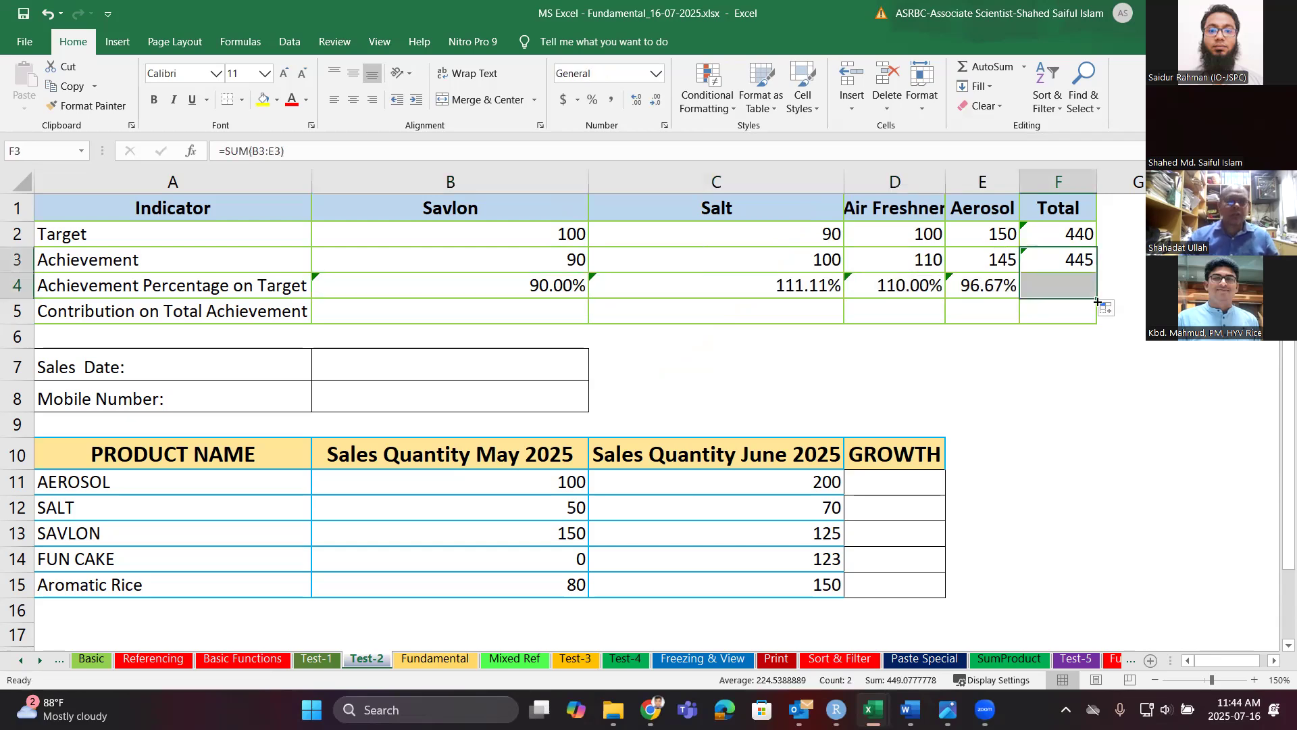
{"action": "left_click", "coordinate": [1056, 289]}
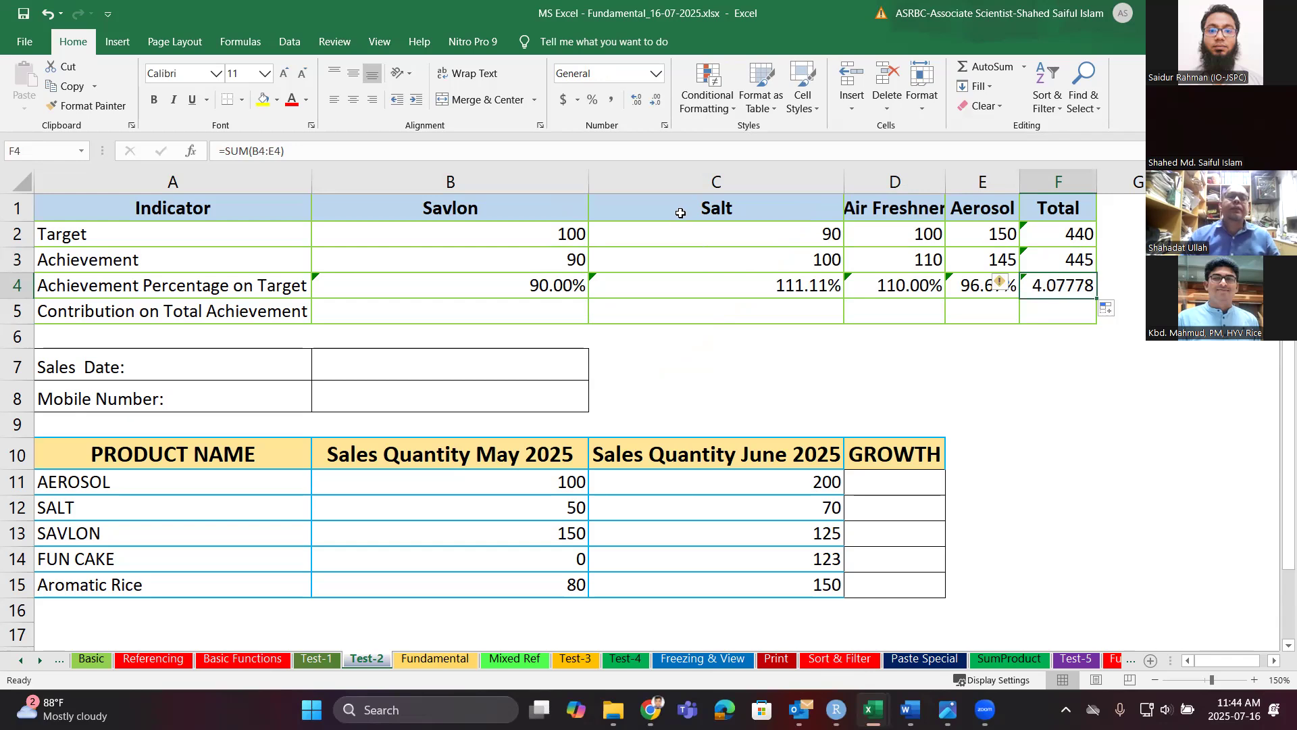
{"action": "left_click", "coordinate": [656, 73]}
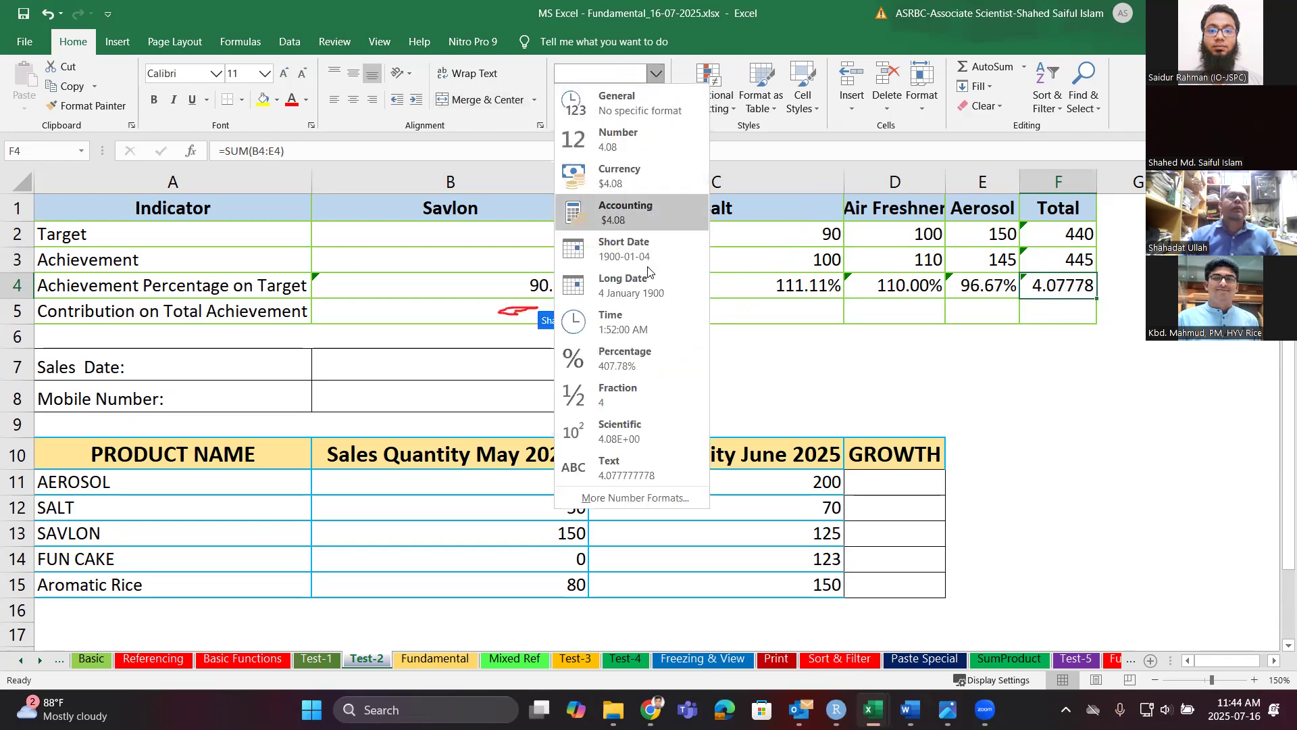
{"action": "left_click", "coordinate": [624, 358]}
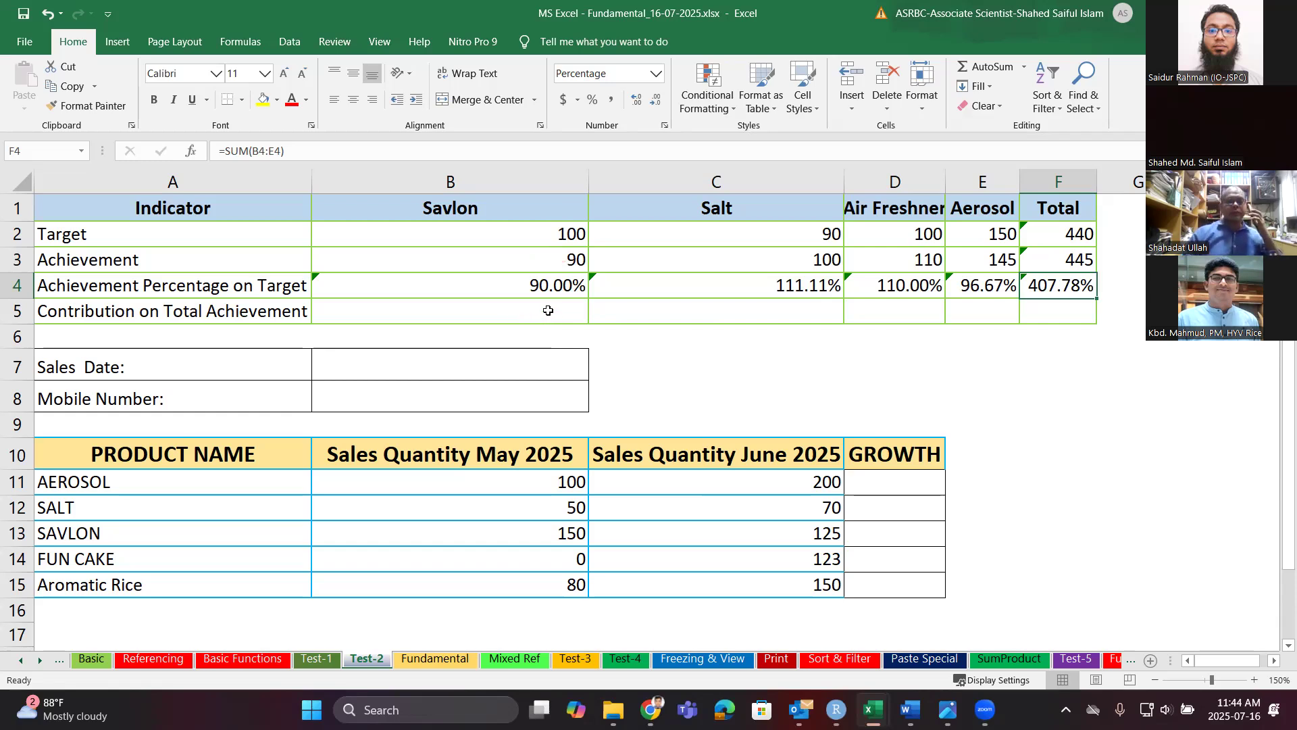
{"action": "left_click", "coordinate": [548, 310]}
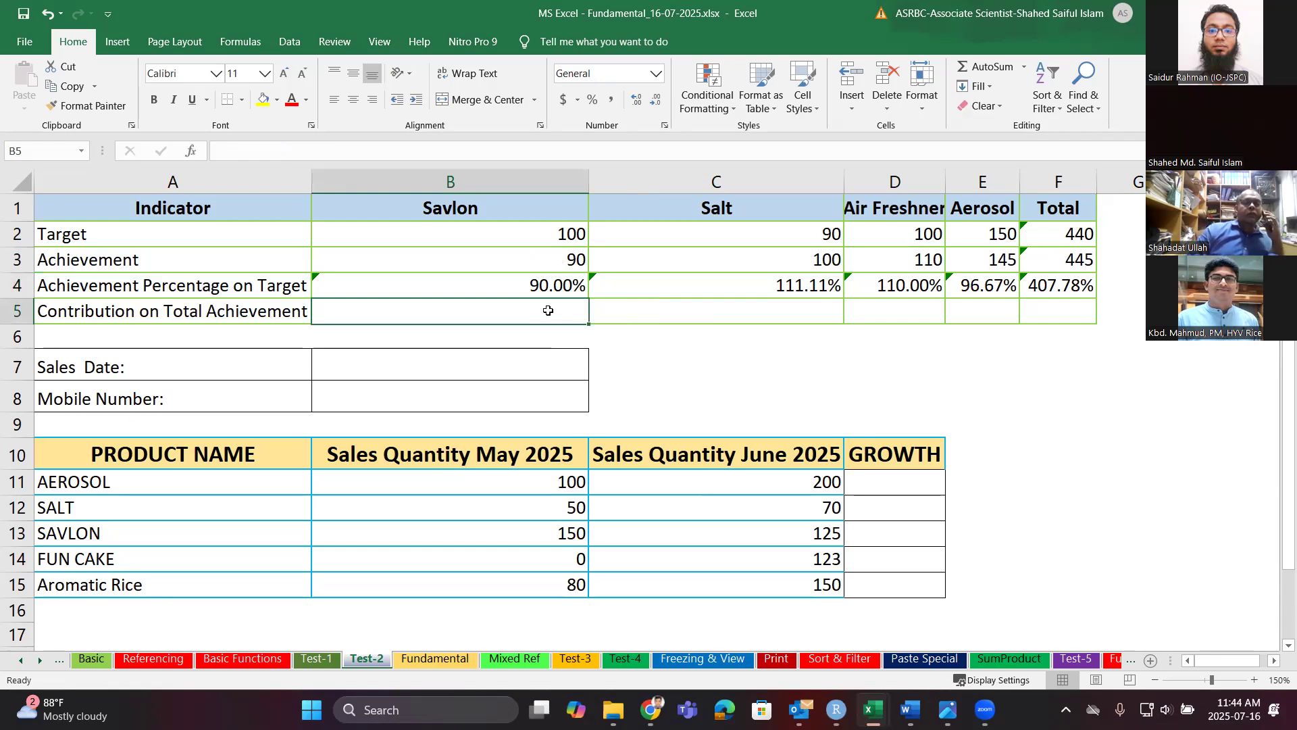
Enter =B3/F3 in B5, format it as Percentage, and copy it across row 5.
{"action": "type", "text": "="}
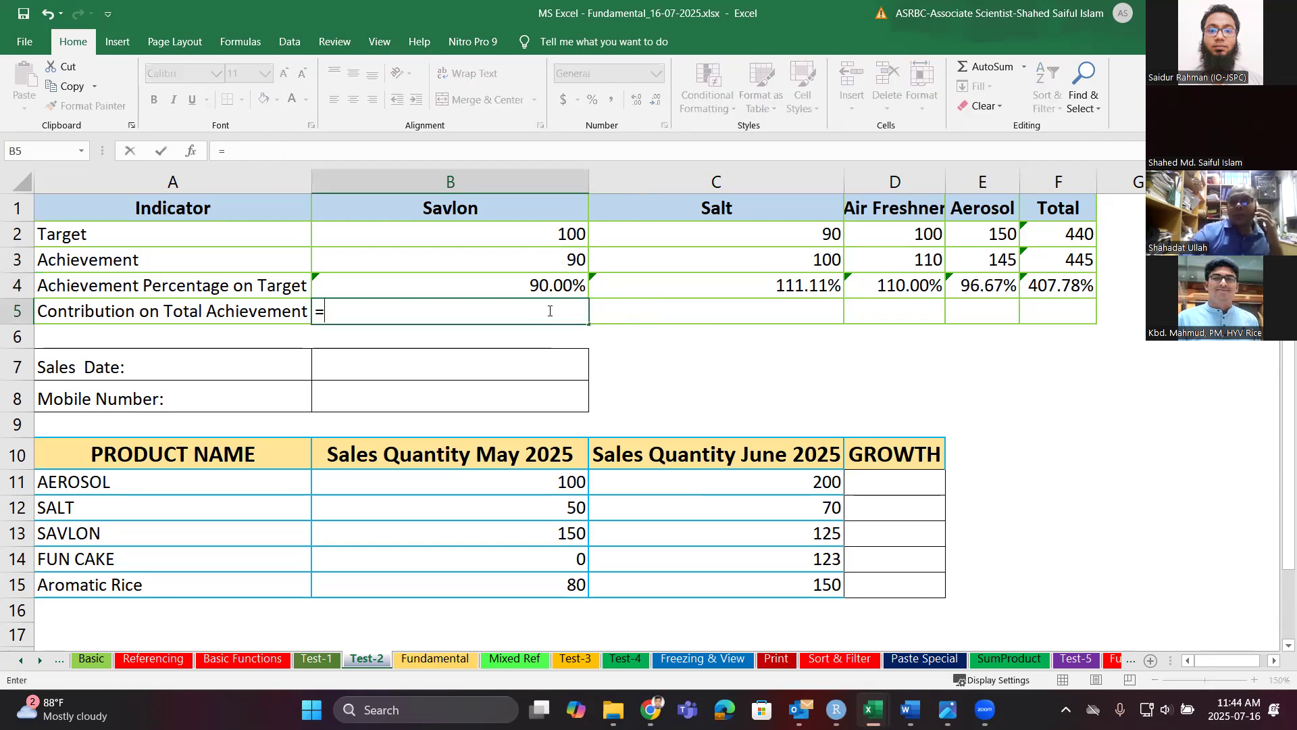
{"action": "left_click", "coordinate": [562, 257]}
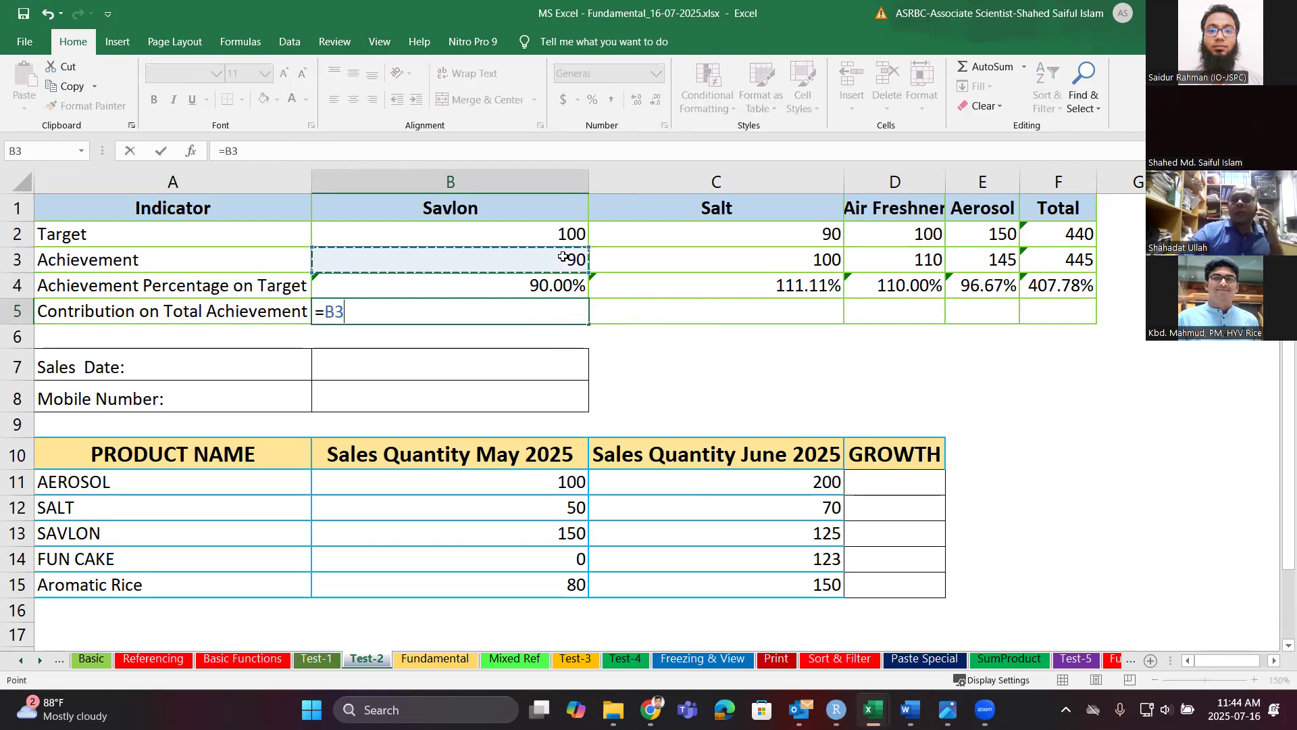
{"action": "type", "text": "/"}
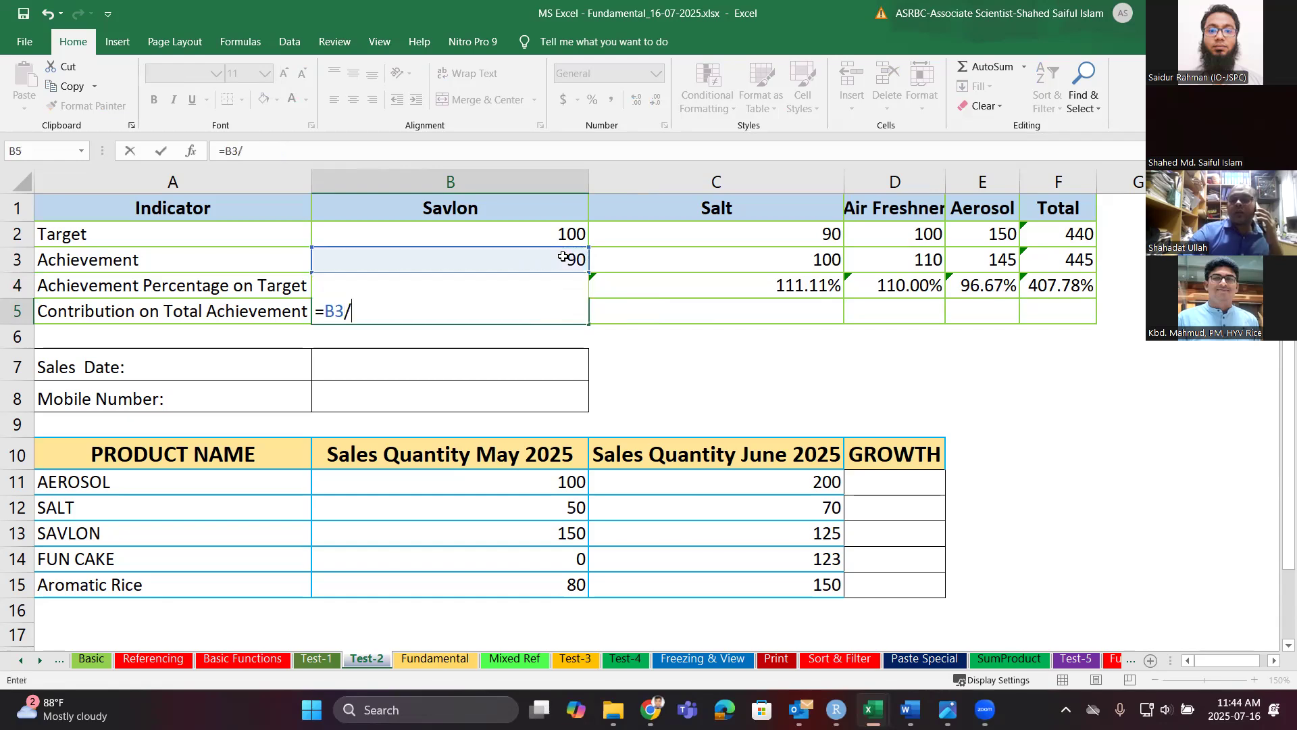
{"action": "left_click", "coordinate": [1073, 268]}
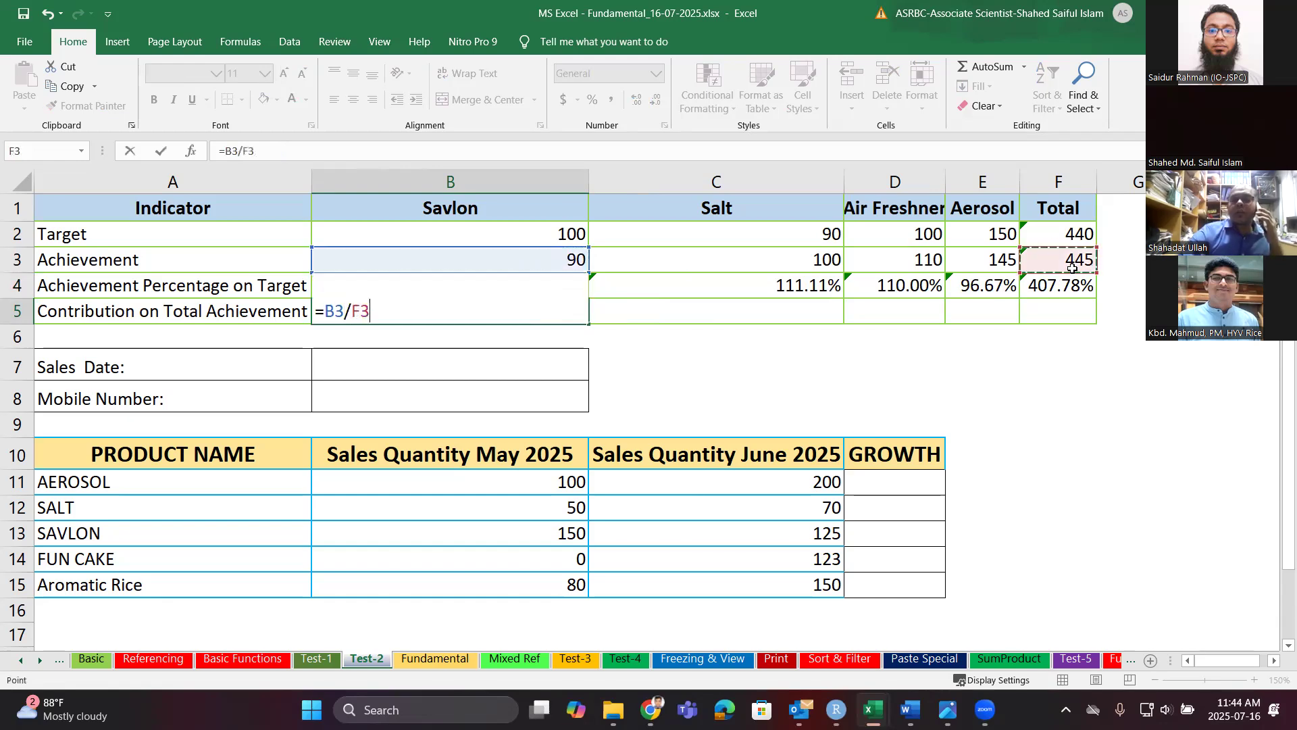
{"action": "key", "text": "Return"}
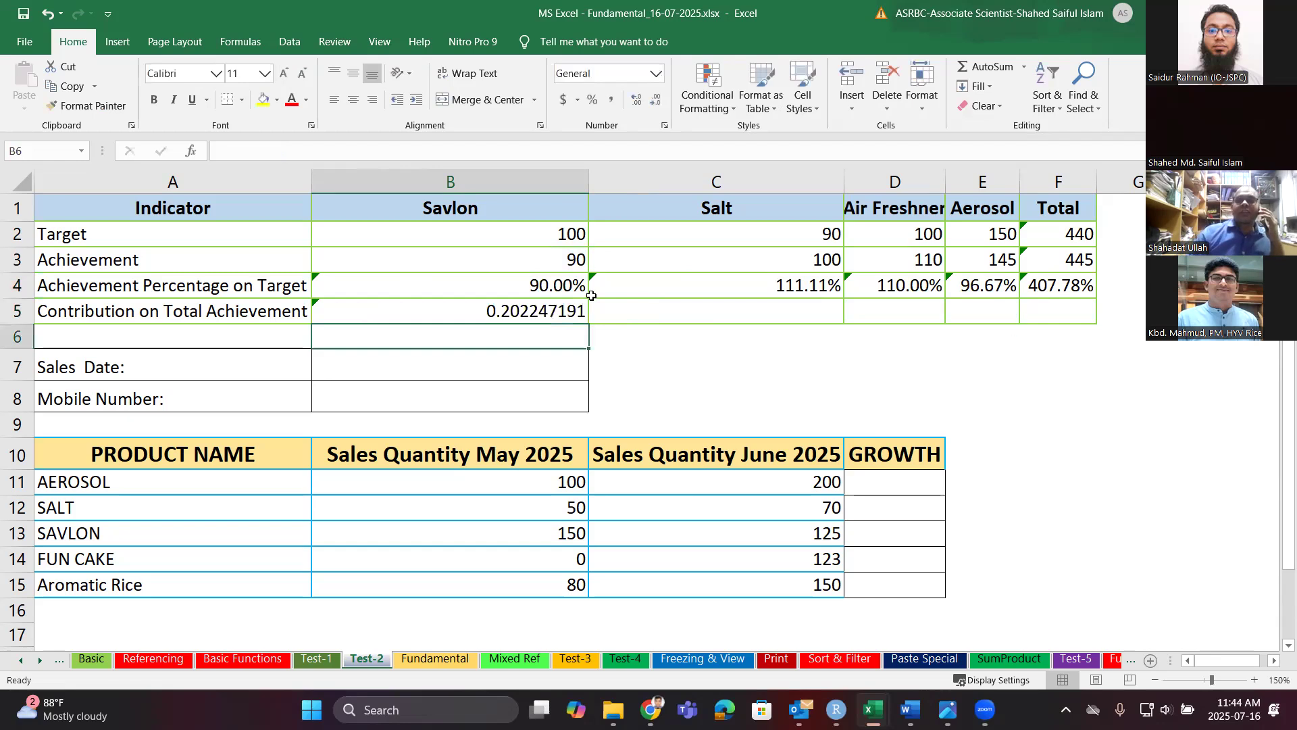
{"action": "left_click", "coordinate": [543, 312]}
{"action": "left_click", "coordinate": [655, 74]}
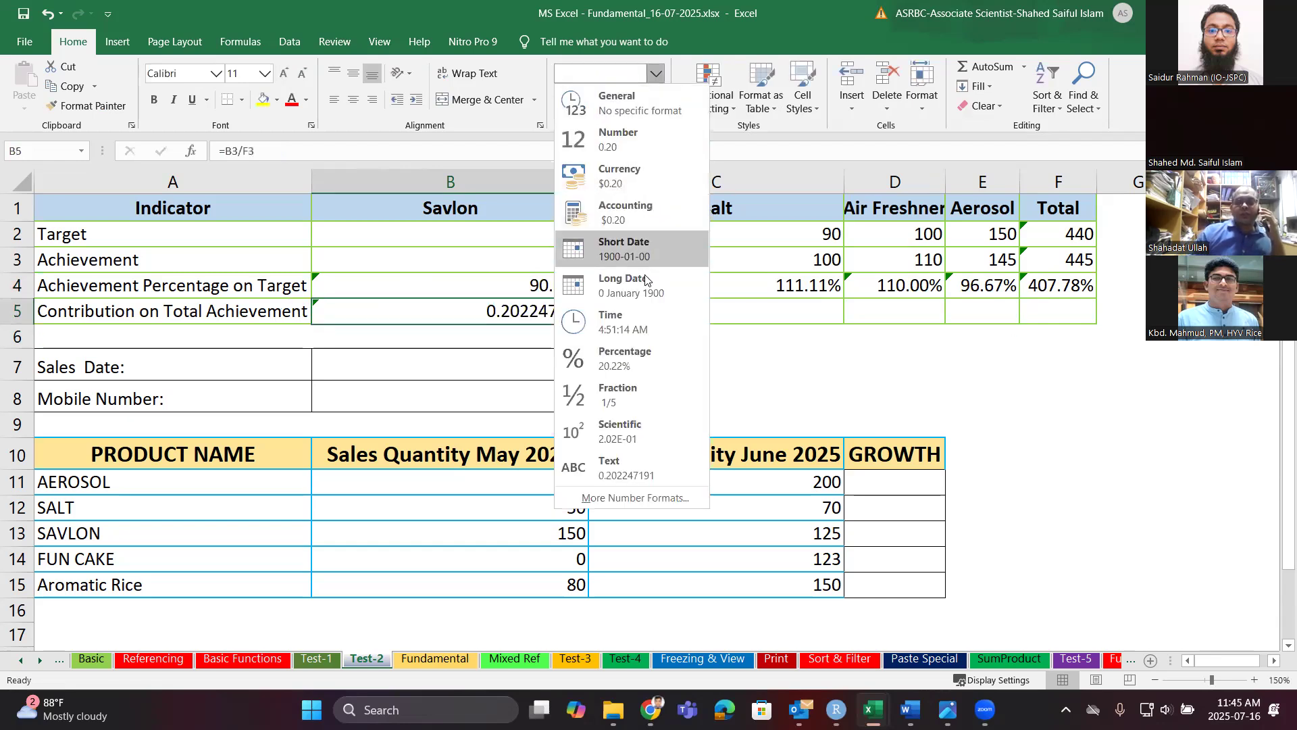
{"action": "left_click", "coordinate": [608, 356]}
{"action": "left_click_drag", "start_coordinate": [588, 324], "coordinate": [1008, 304]}
Make B5's formula =B3/$F$3 with F4 and copy it across to E5.
{"action": "left_click", "coordinate": [1070, 284]}
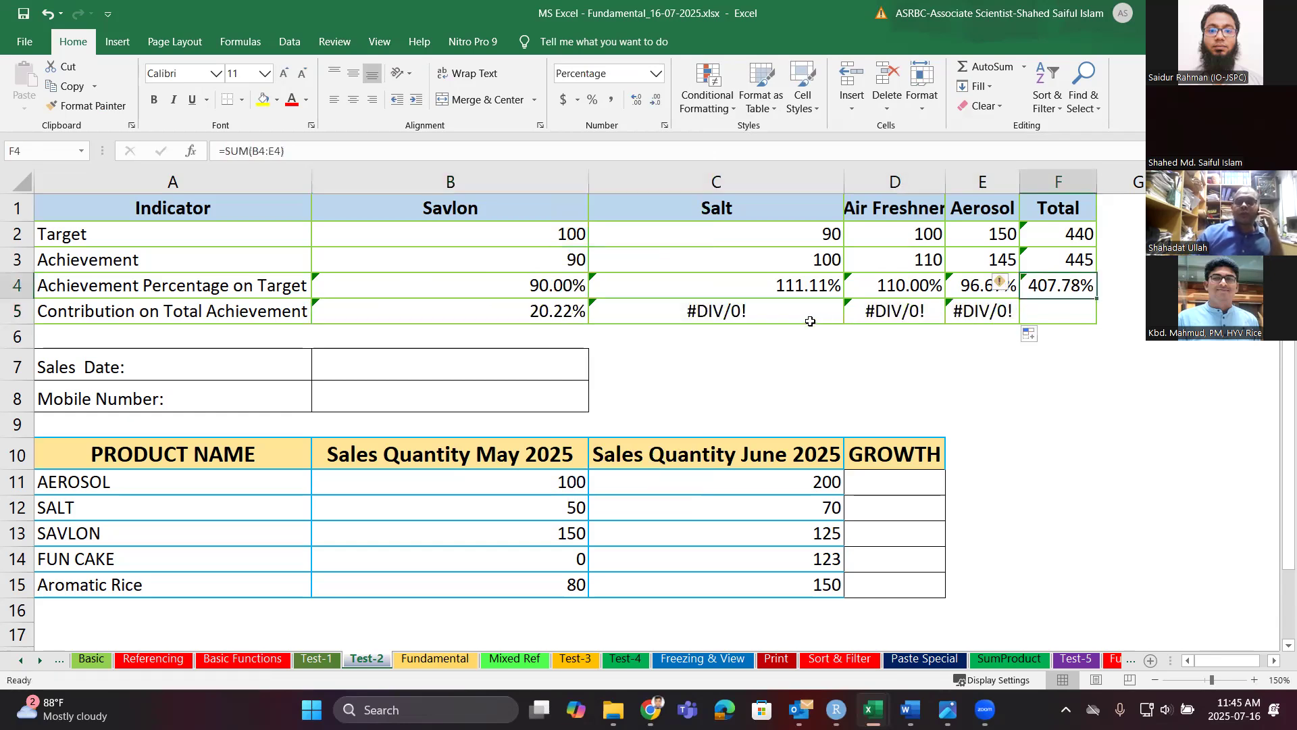
{"action": "left_click", "coordinate": [553, 314]}
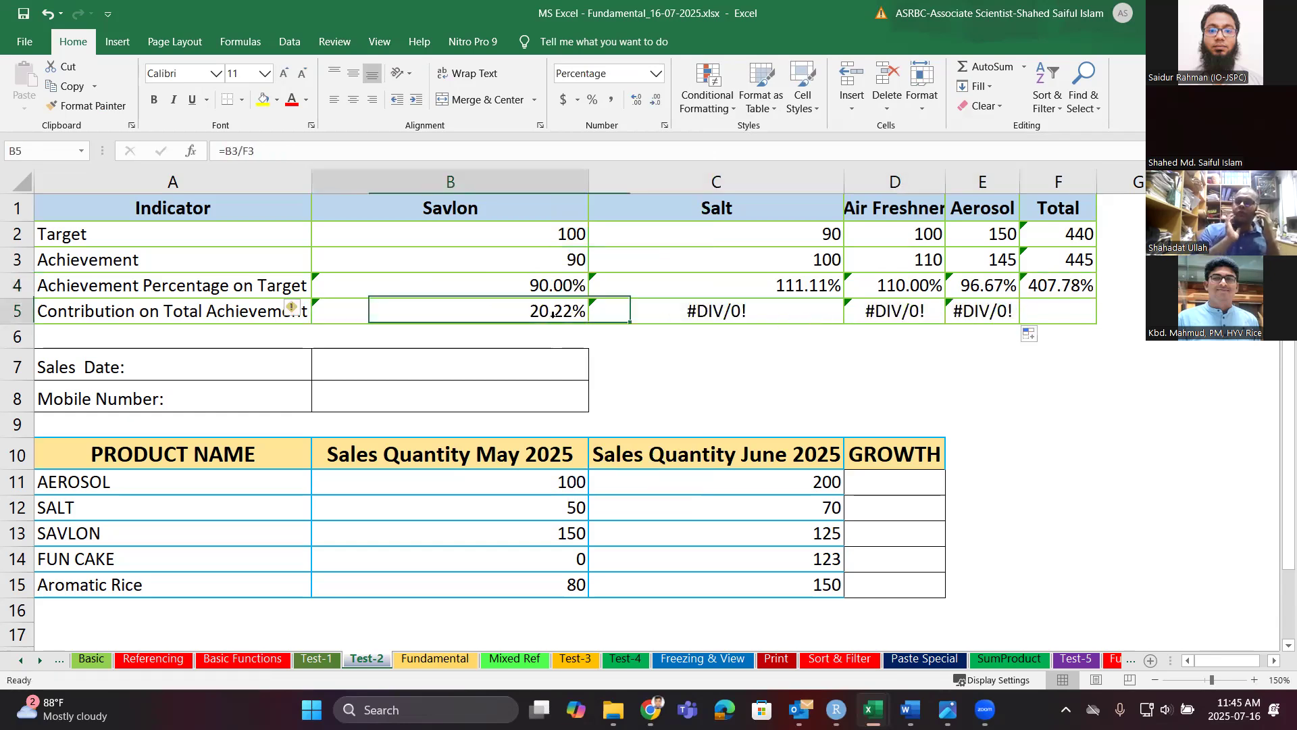
{"action": "left_click", "coordinate": [248, 151]}
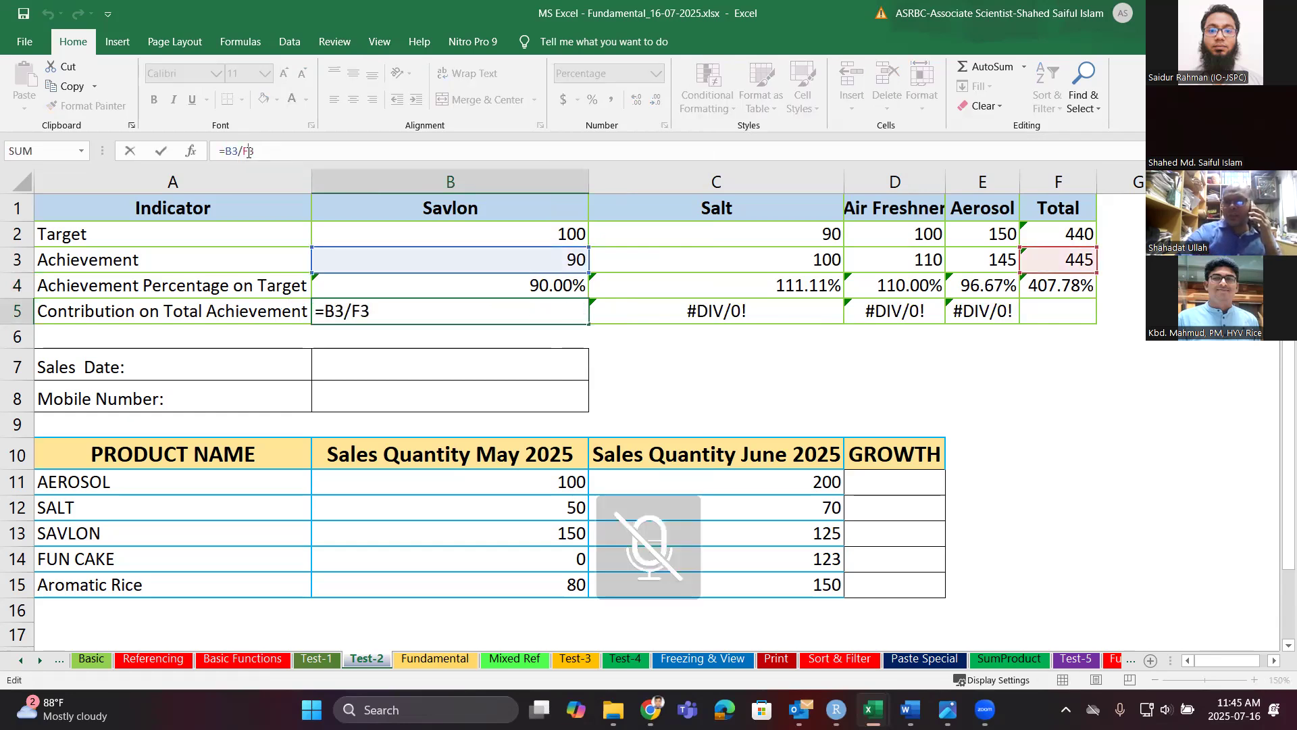
{"action": "key", "text": "F4"}
{"action": "key", "text": "Return"}
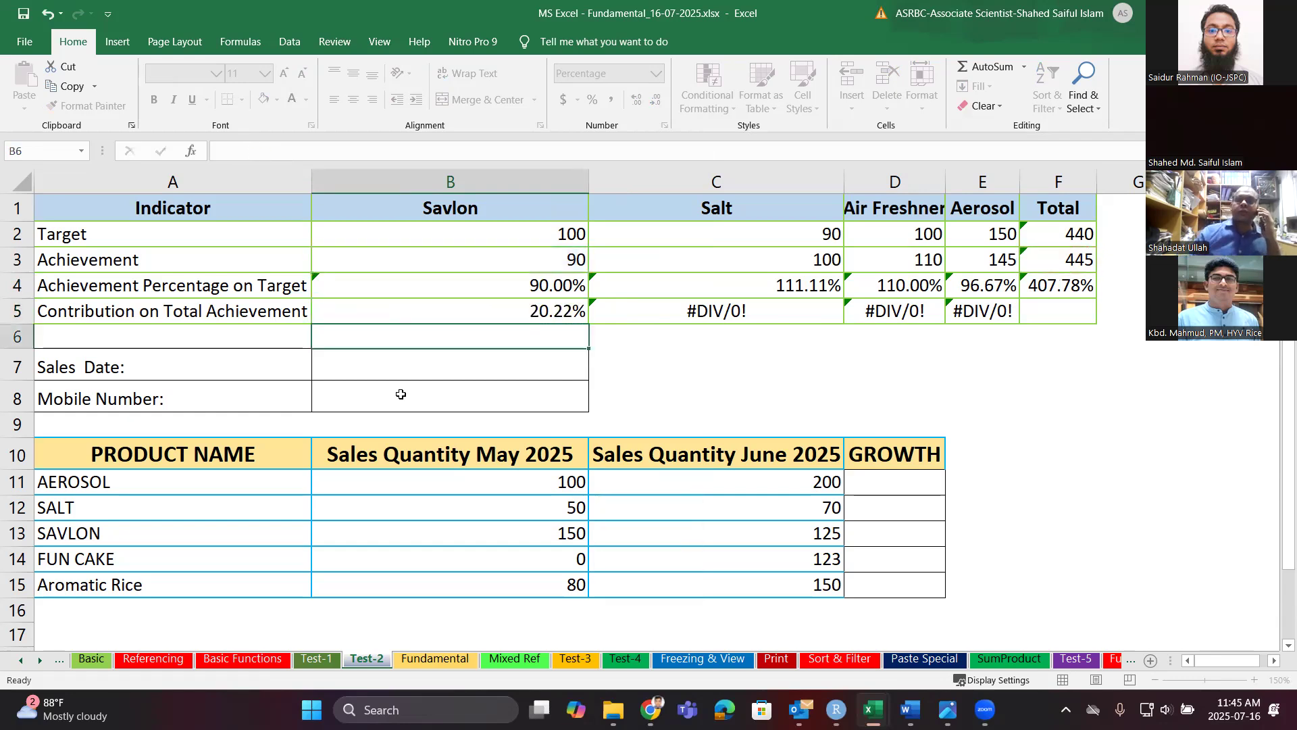
{"action": "left_click", "coordinate": [562, 323]}
{"action": "left_click_drag", "start_coordinate": [588, 325], "coordinate": [1010, 312]}
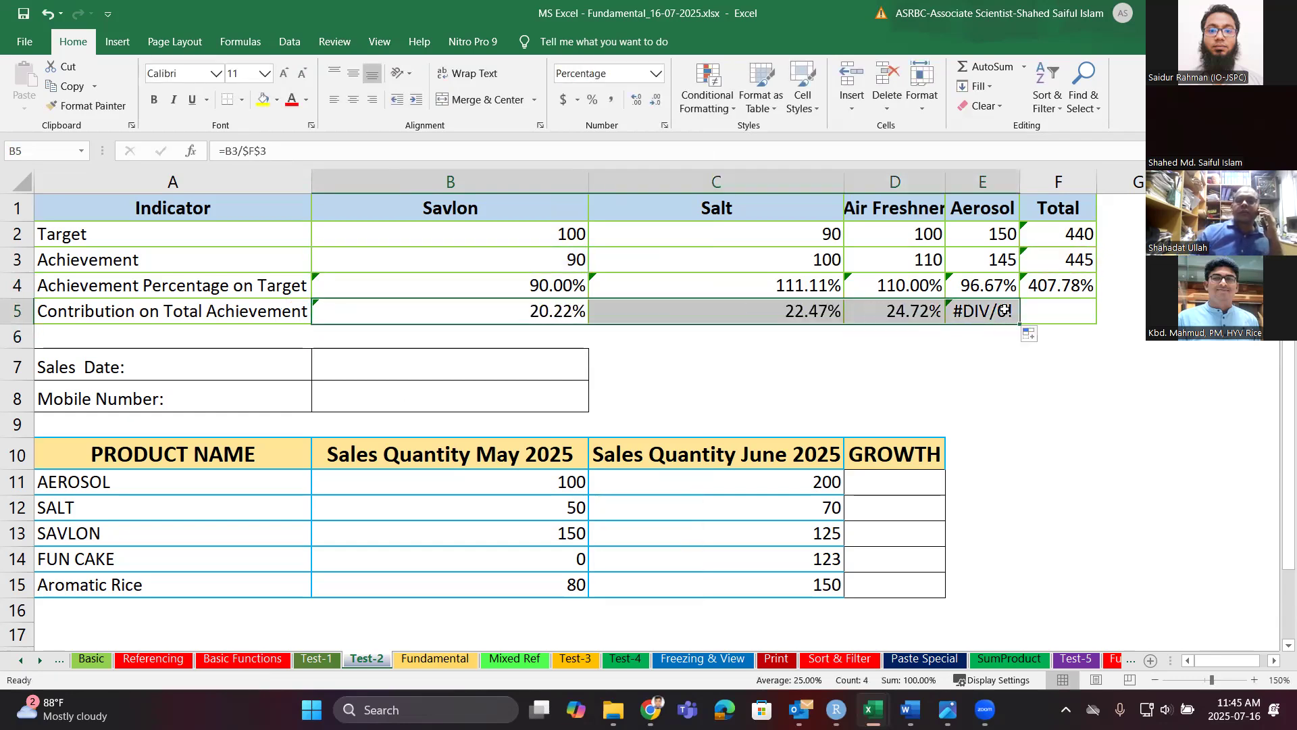
Fill F4's total into F5 and copy the B5 and B4 formulas across to column F.
{"action": "left_click", "coordinate": [1058, 285]}
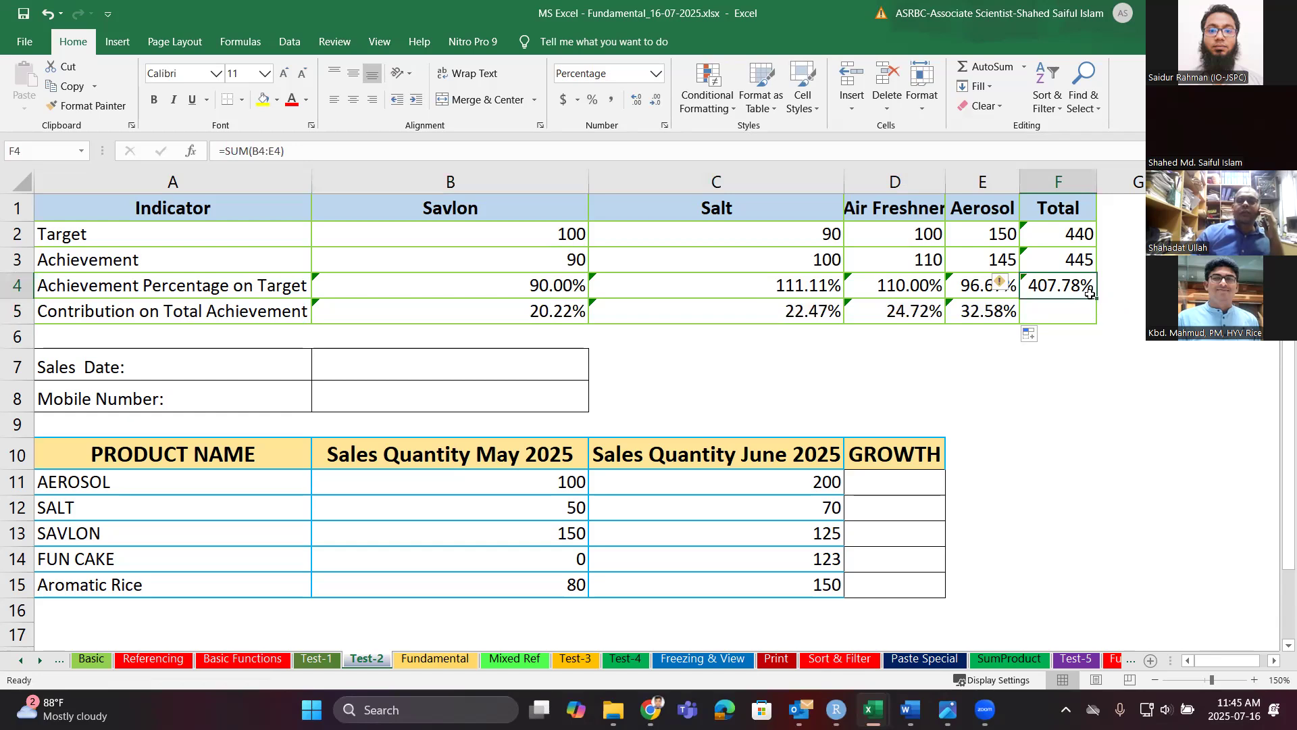
{"action": "left_click_drag", "start_coordinate": [1096, 298], "coordinate": [1095, 319]}
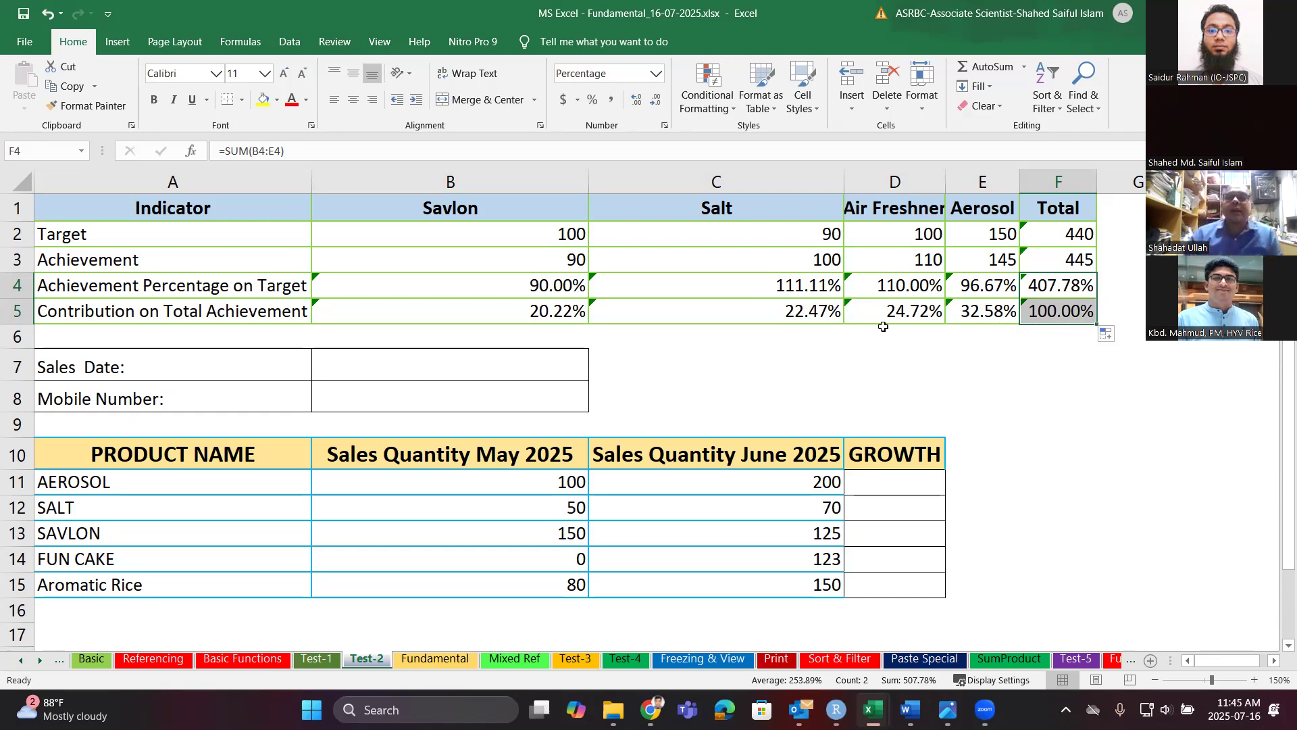
{"action": "left_click", "coordinate": [484, 311]}
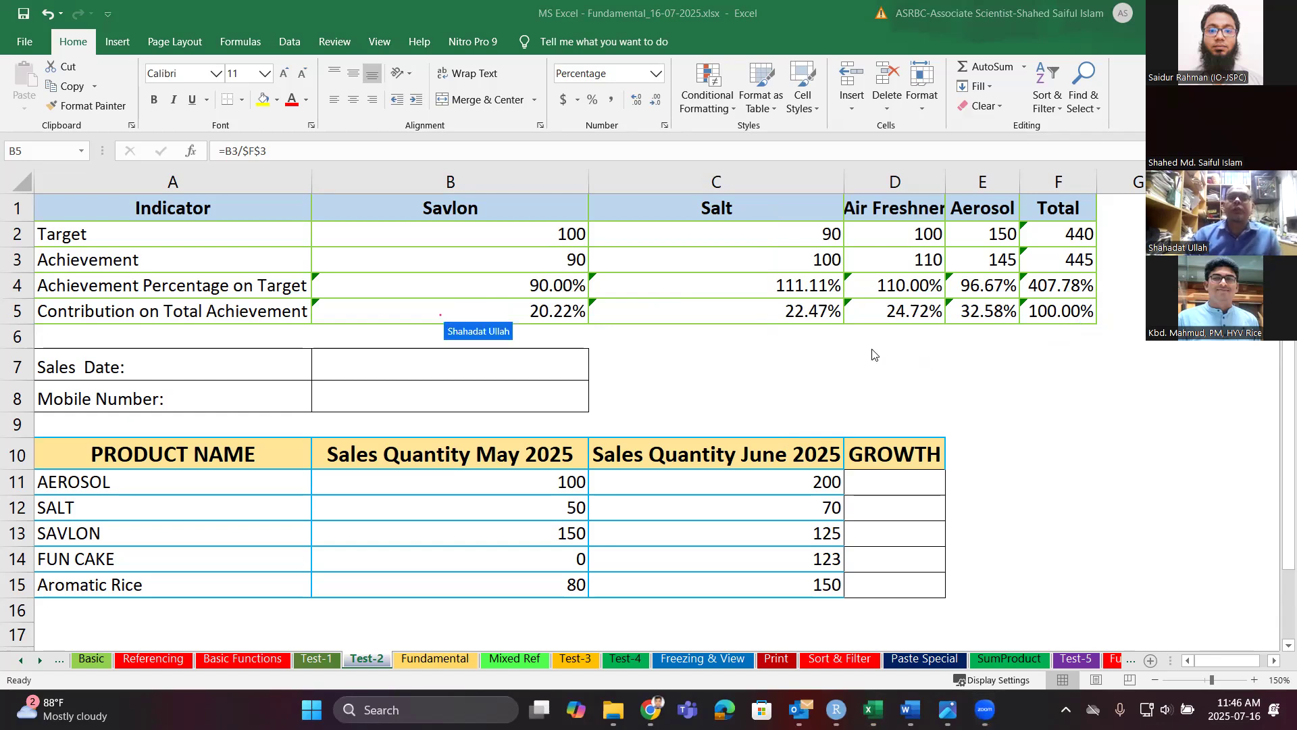
{"action": "left_click", "coordinate": [556, 311]}
{"action": "left_click_drag", "start_coordinate": [589, 325], "coordinate": [1075, 331]}
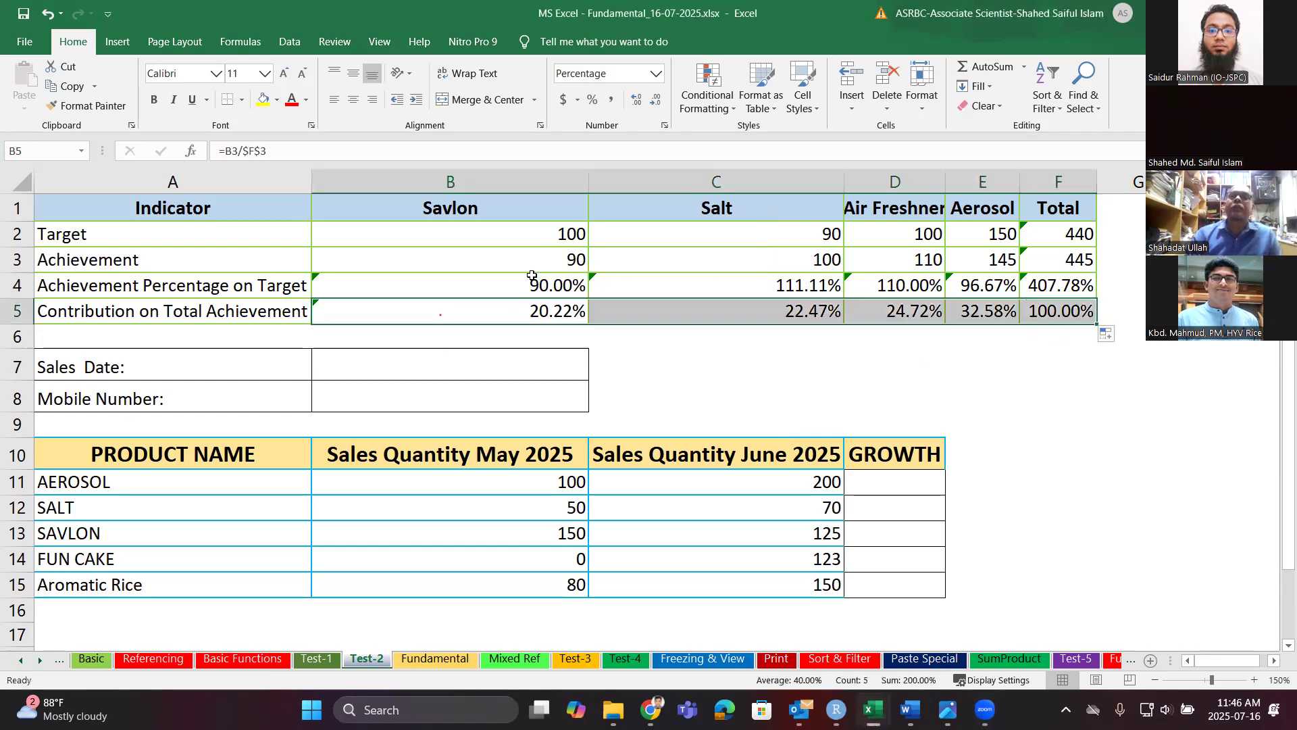
{"action": "left_click", "coordinate": [586, 295]}
{"action": "mouse_move", "coordinate": [591, 297]}
{"action": "left_mouse_down"}
{"action": "mouse_move", "coordinate": [1030, 311]}
{"action": "mouse_move", "coordinate": [1068, 299]}
{"action": "left_mouse_up"}
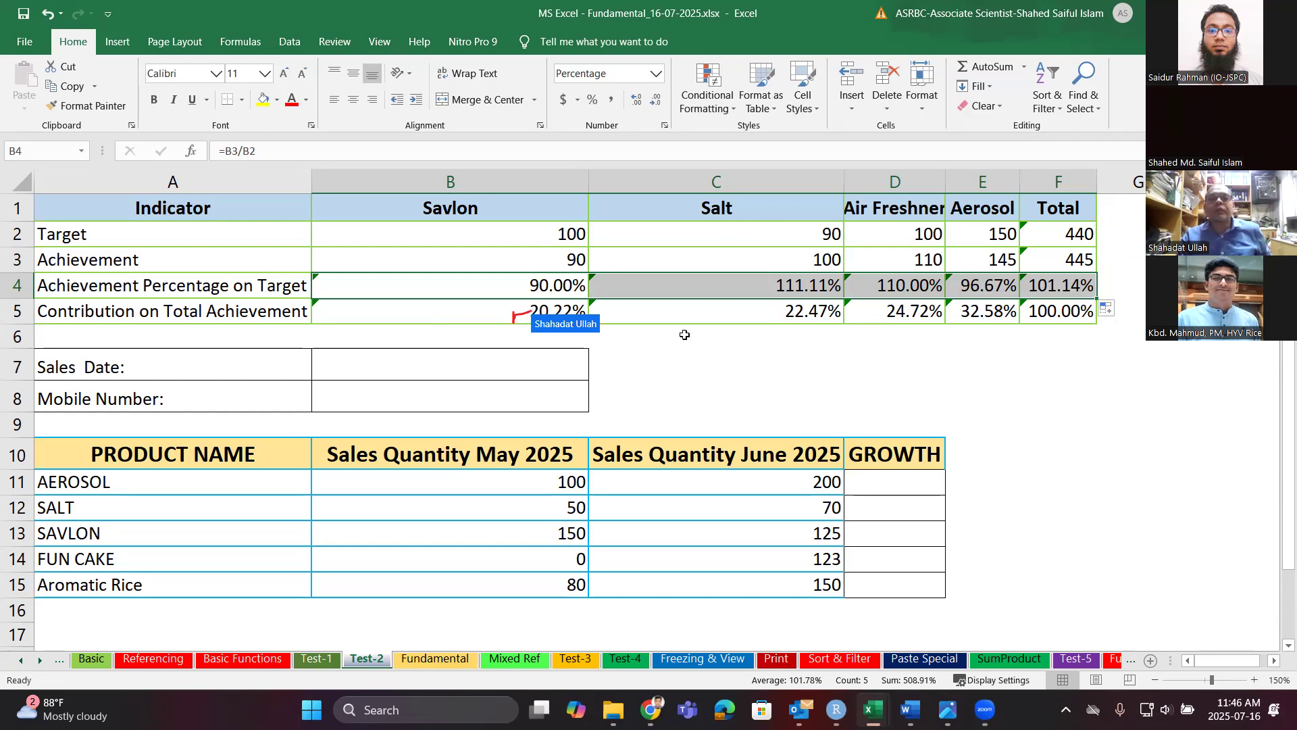
Inspect the B5 and C5 contribution formulas to compare their cell references.
{"action": "left_click", "coordinate": [552, 315]}
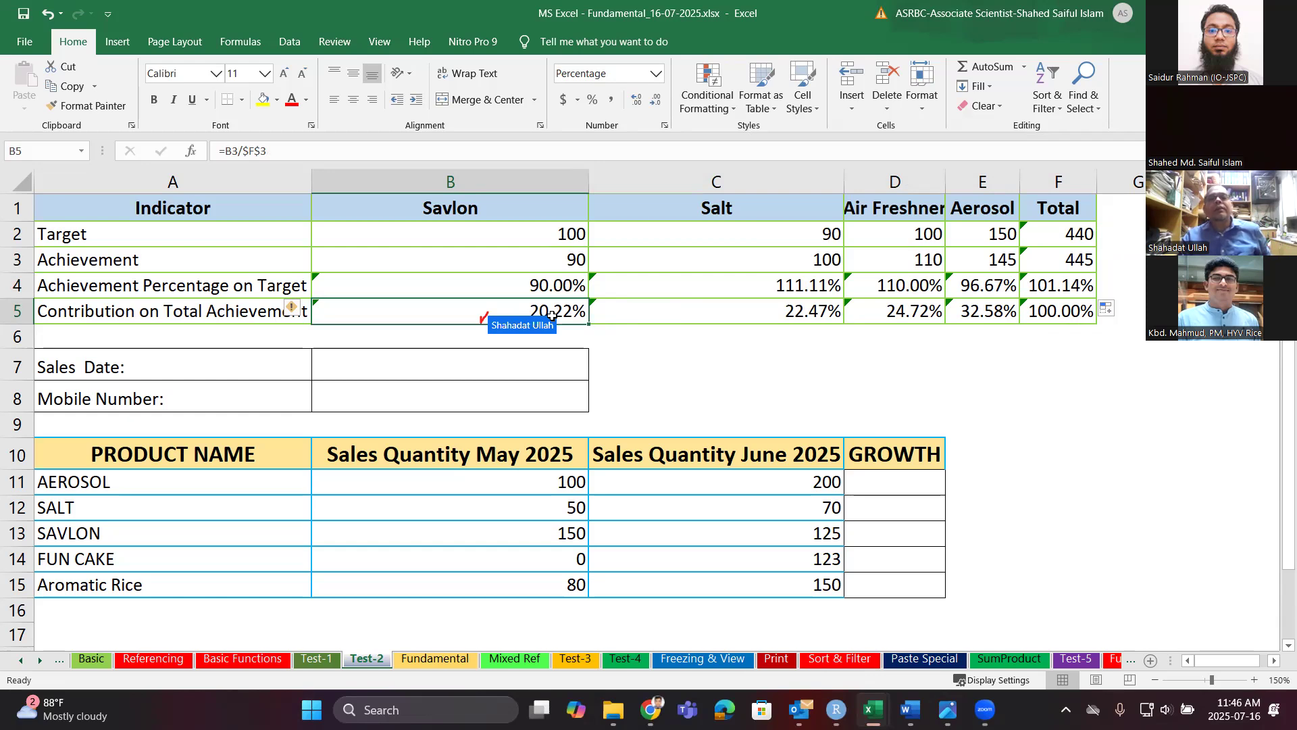
{"action": "double_click", "coordinate": [552, 315]}
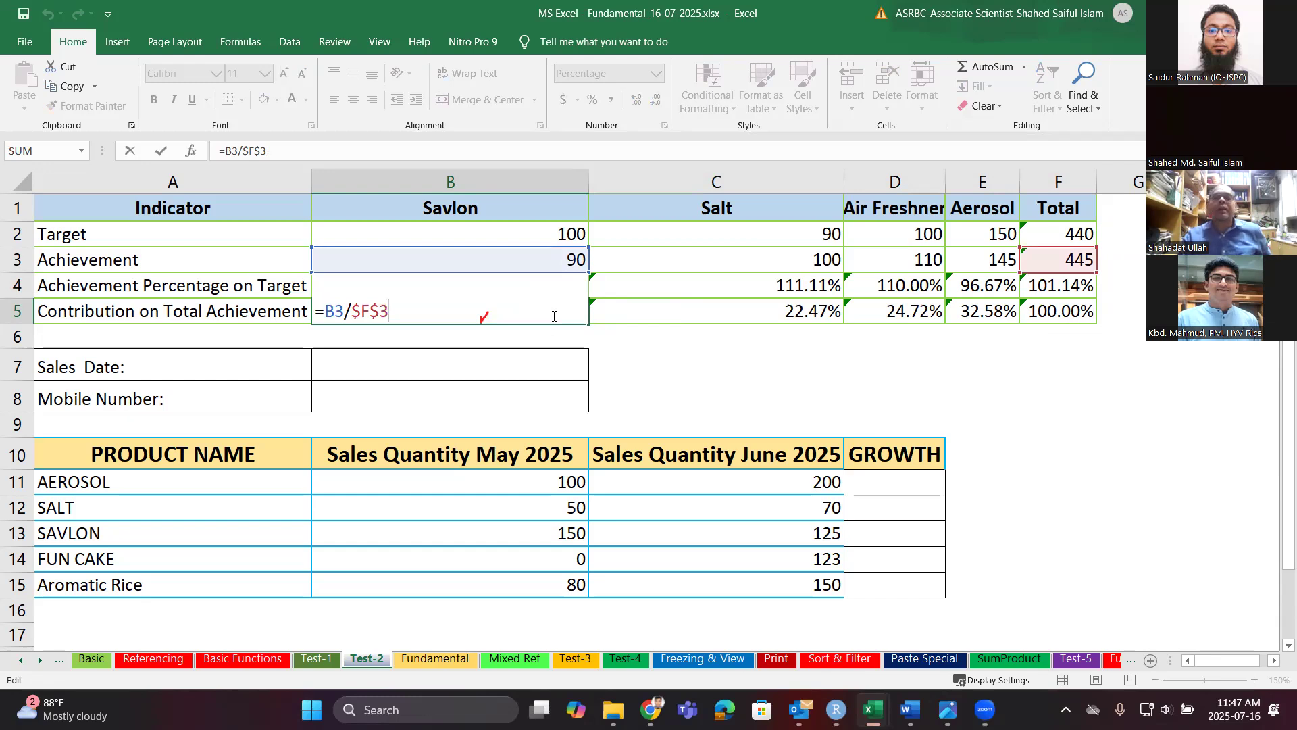
{"action": "double_click", "coordinate": [687, 310]}
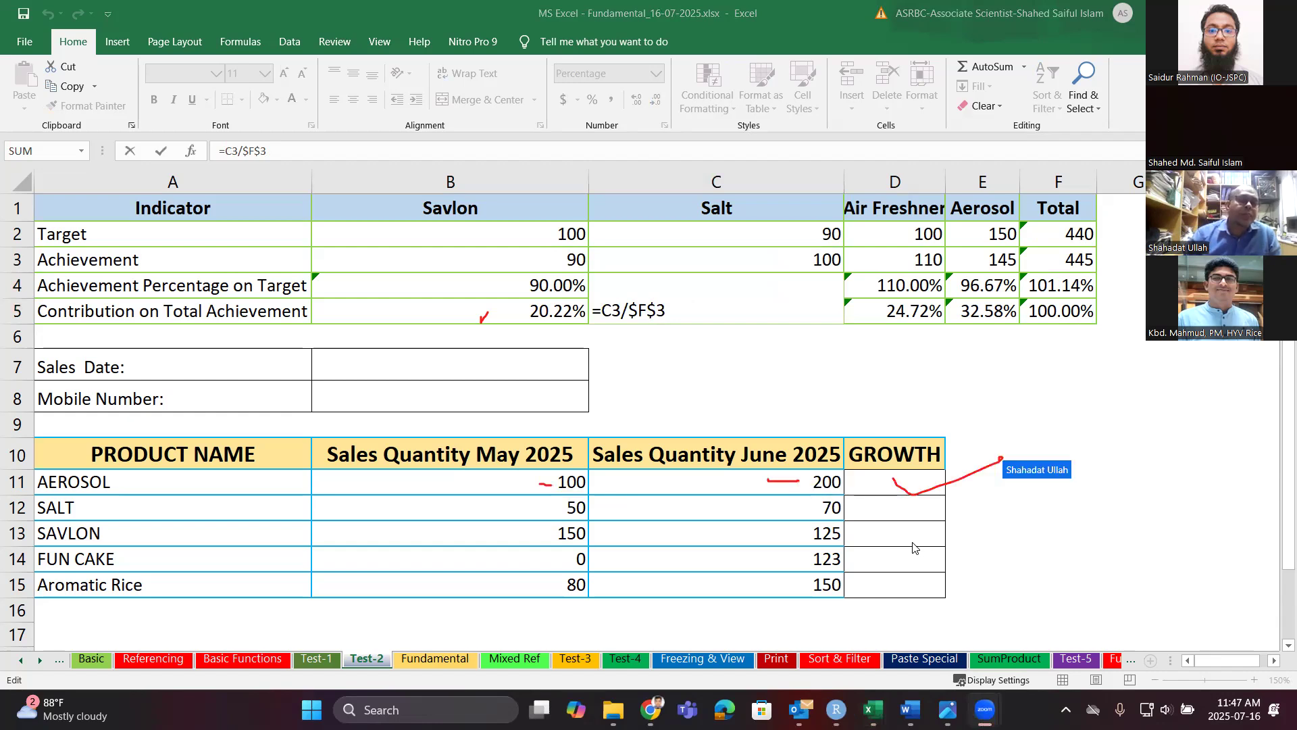
{"action": "left_click", "coordinate": [896, 481]}
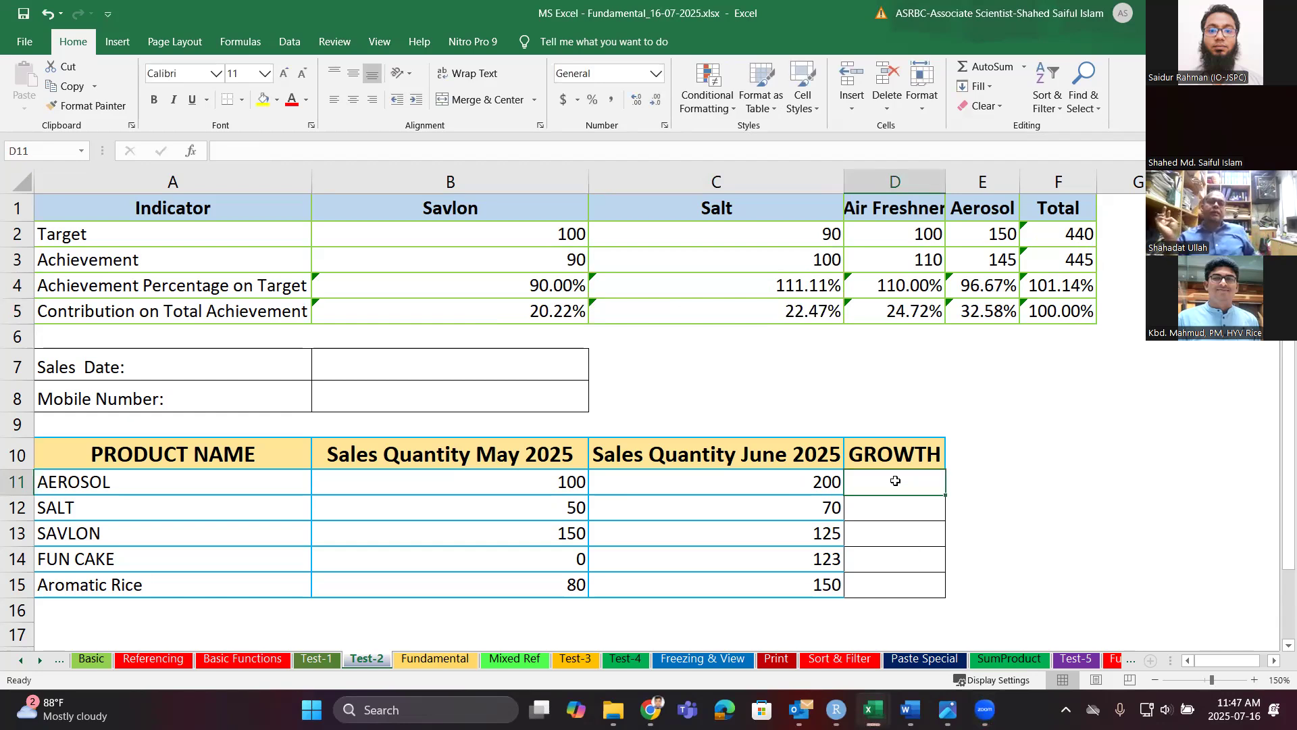
Enter the growth formula =C11-B11/B11 in D11 for AEROSOL.
{"action": "type", "text": "="}
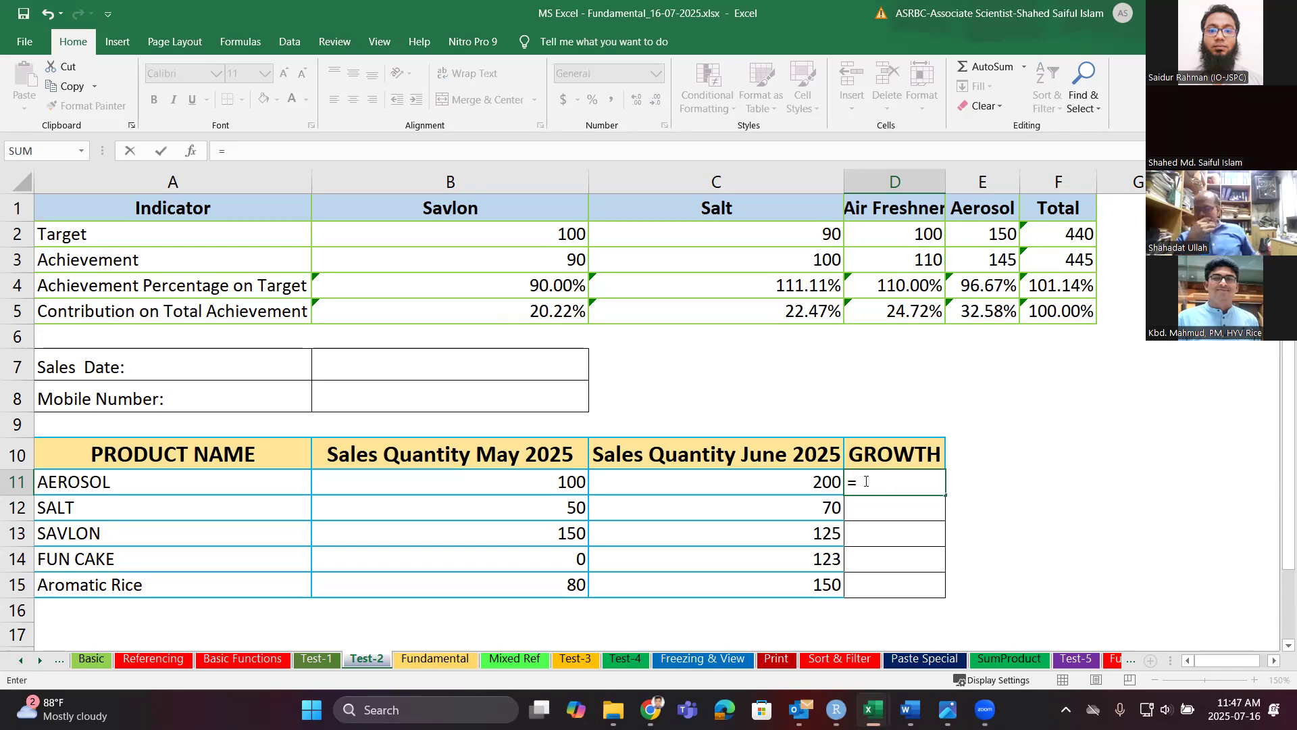
{"action": "left_click", "coordinate": [794, 478]}
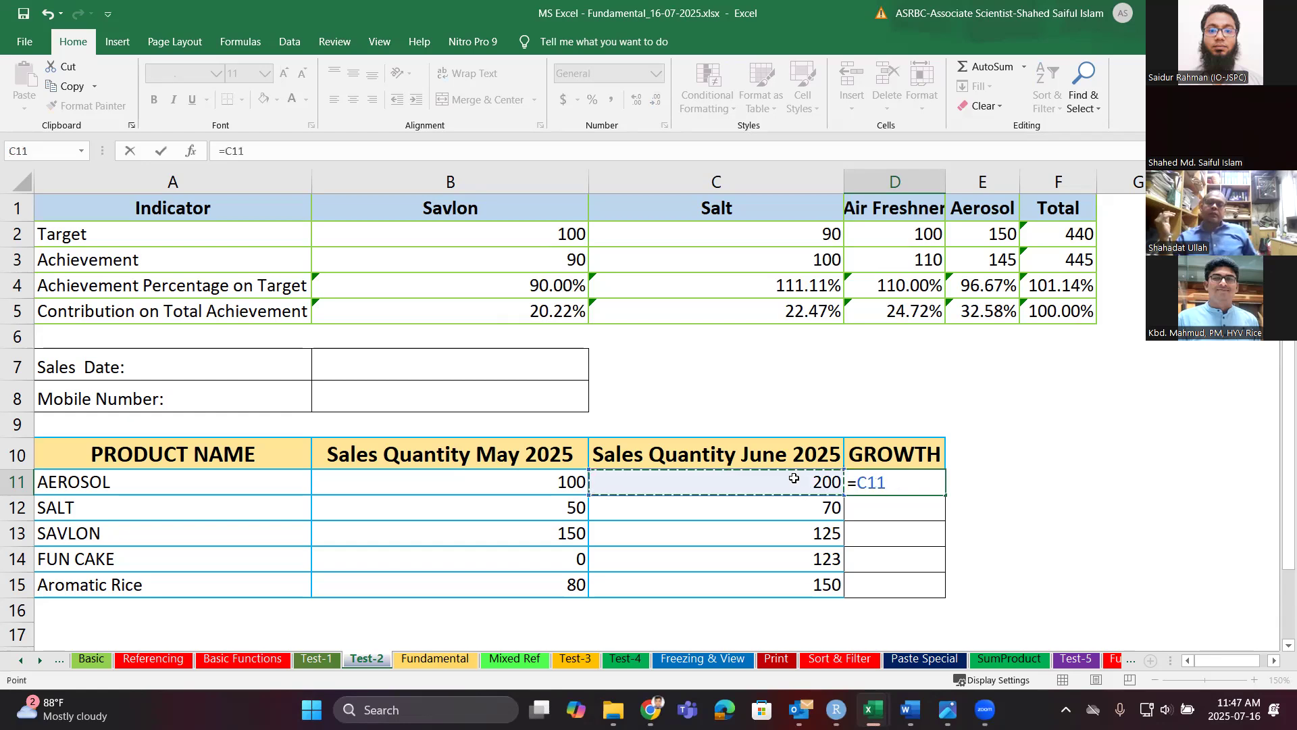
{"action": "type", "text": "-"}
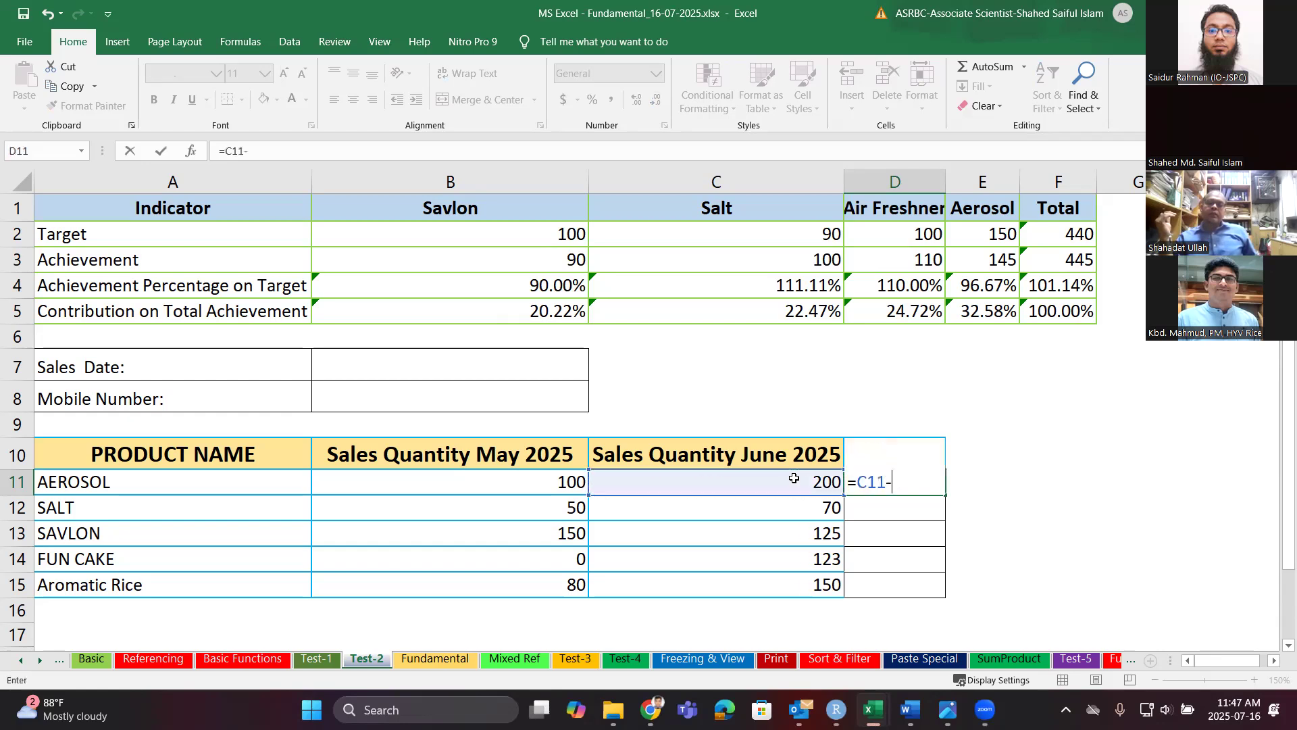
{"action": "left_click", "coordinate": [543, 486]}
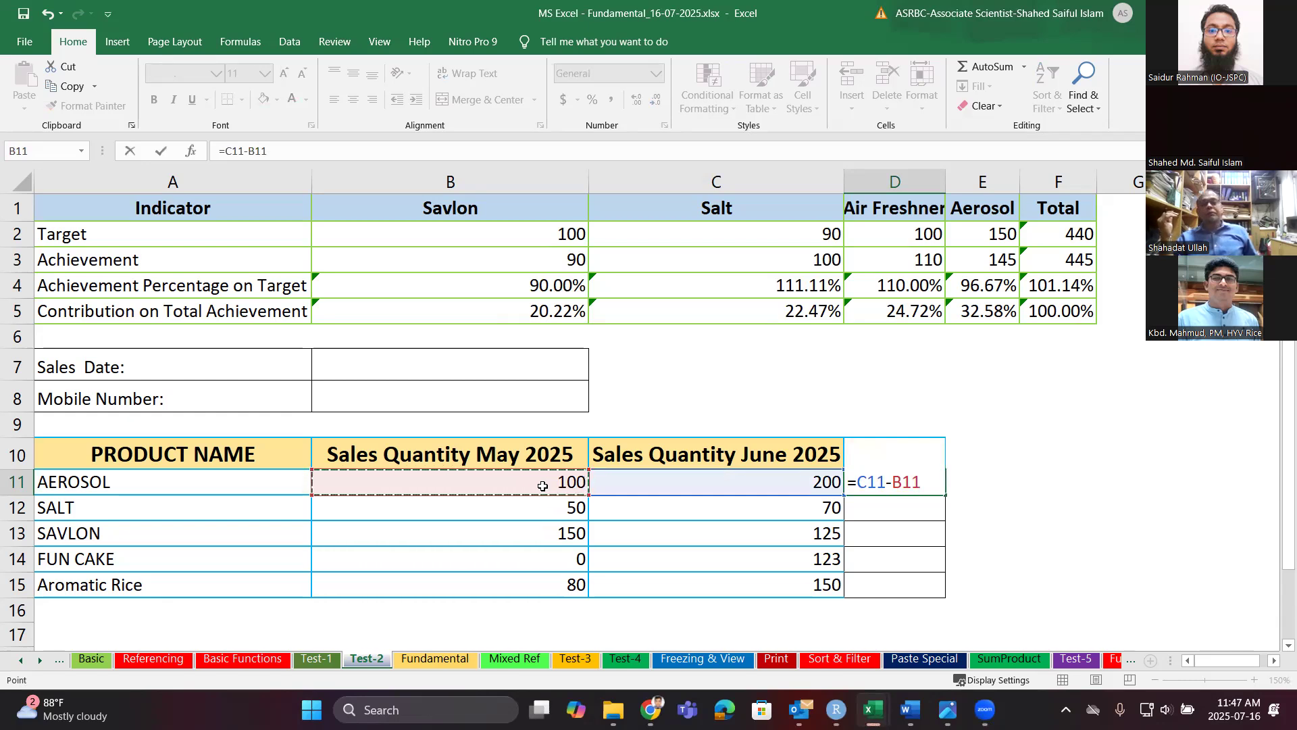
{"action": "type", "text": "/"}
{"action": "left_click", "coordinate": [543, 486]}
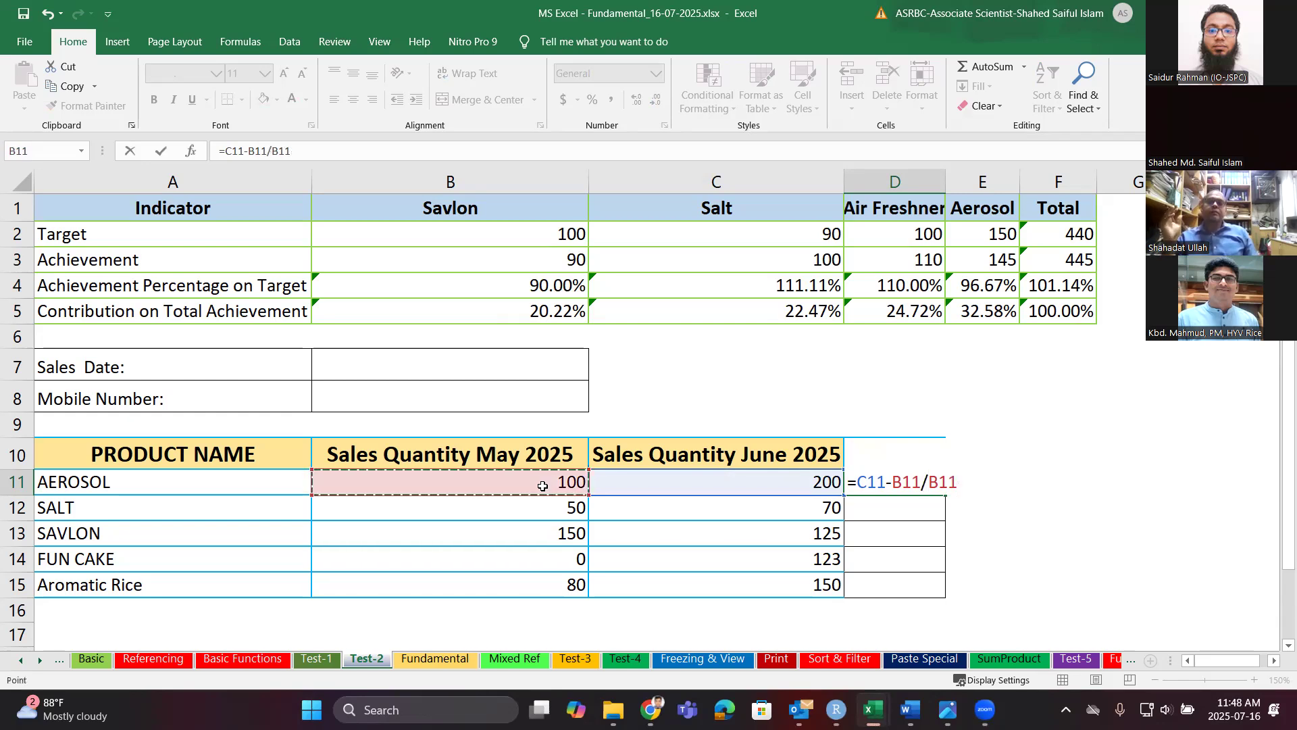
{"action": "key", "text": "Return"}
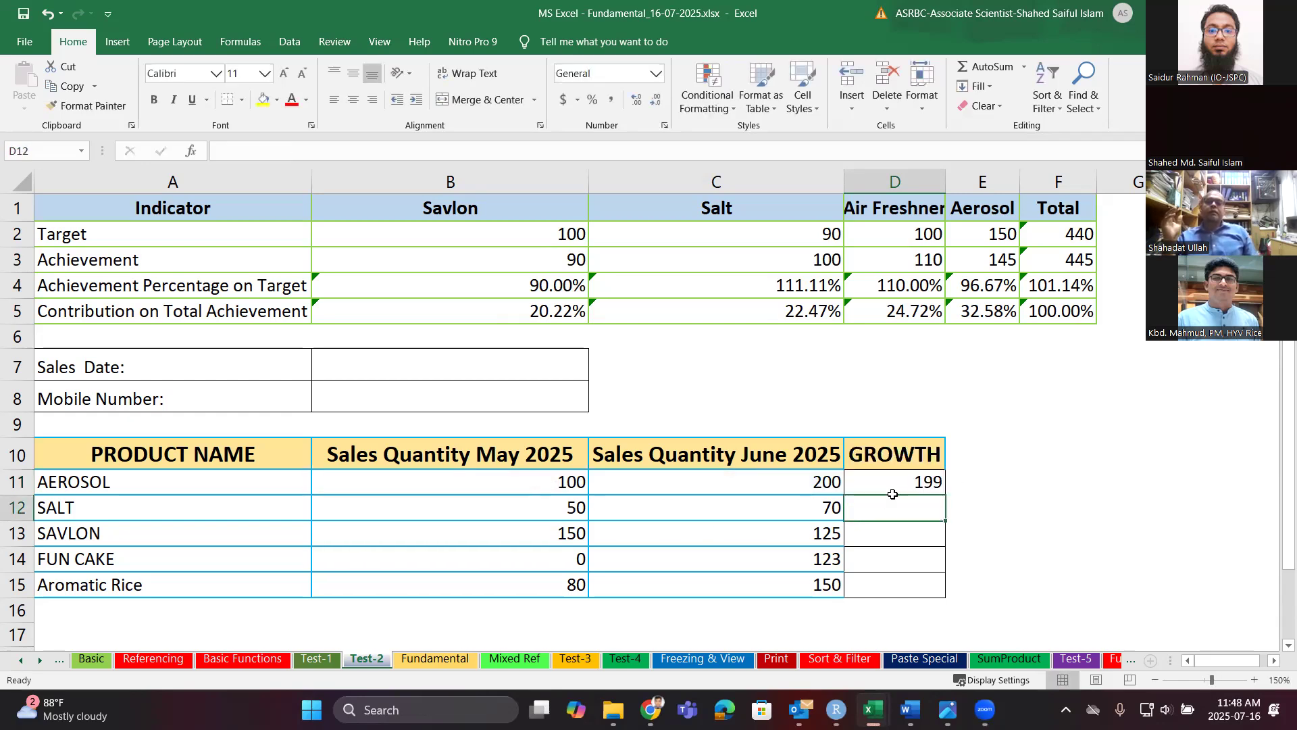
{"action": "left_click", "coordinate": [921, 481]}
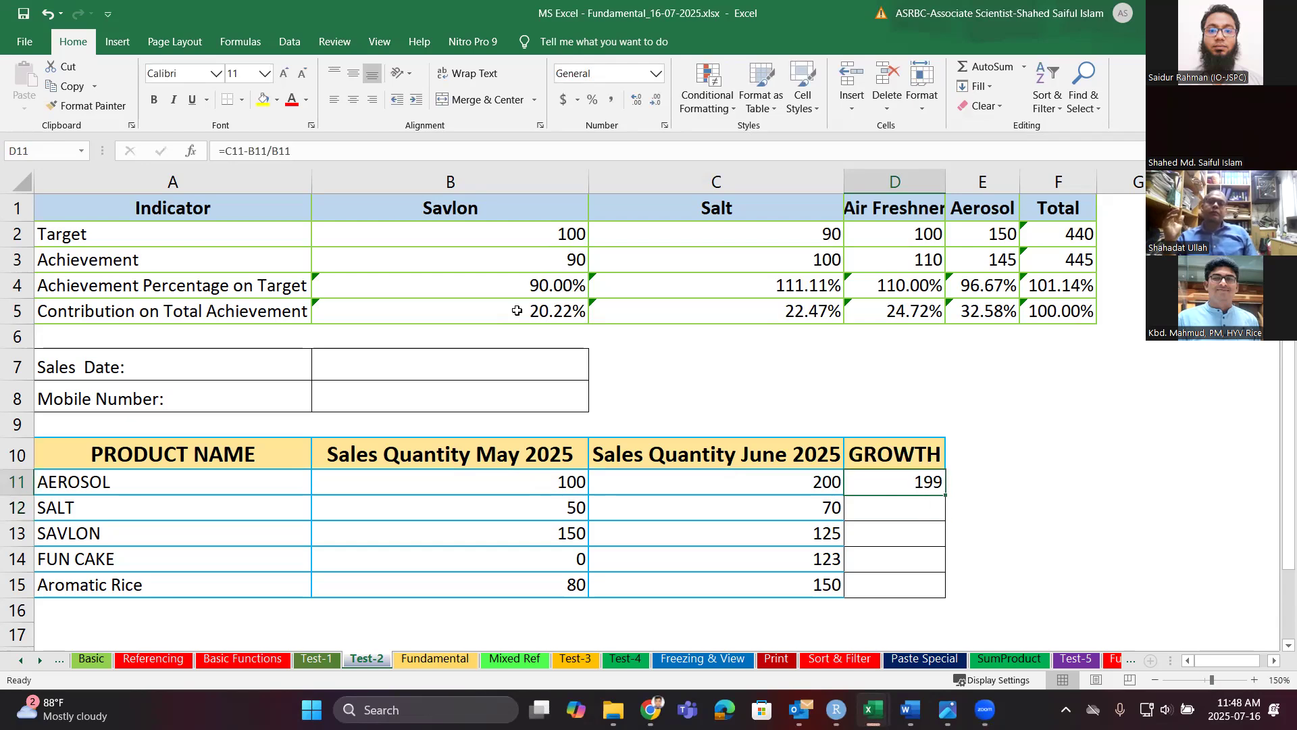
{"action": "left_click", "coordinate": [270, 152]}
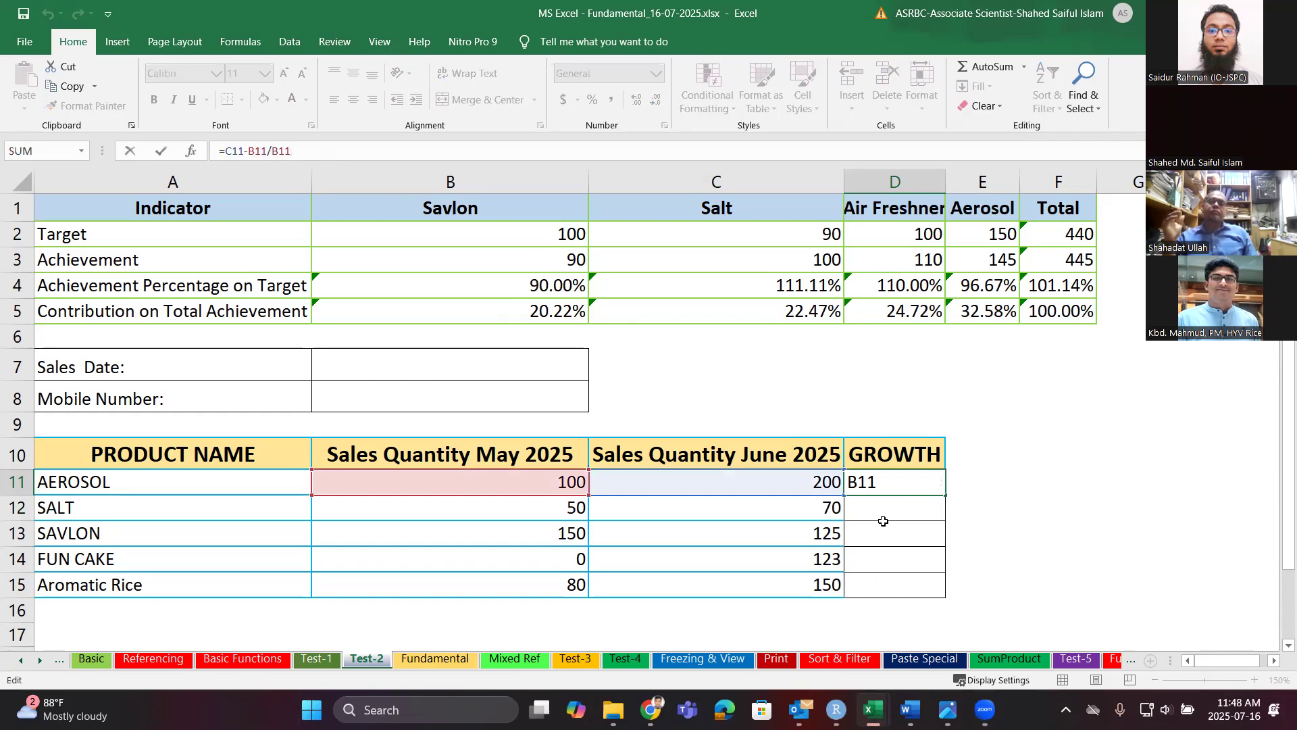
{"action": "key", "text": "Return"}
Format D11 as Percentage, showing 19900.00%.
{"action": "left_click", "coordinate": [882, 482]}
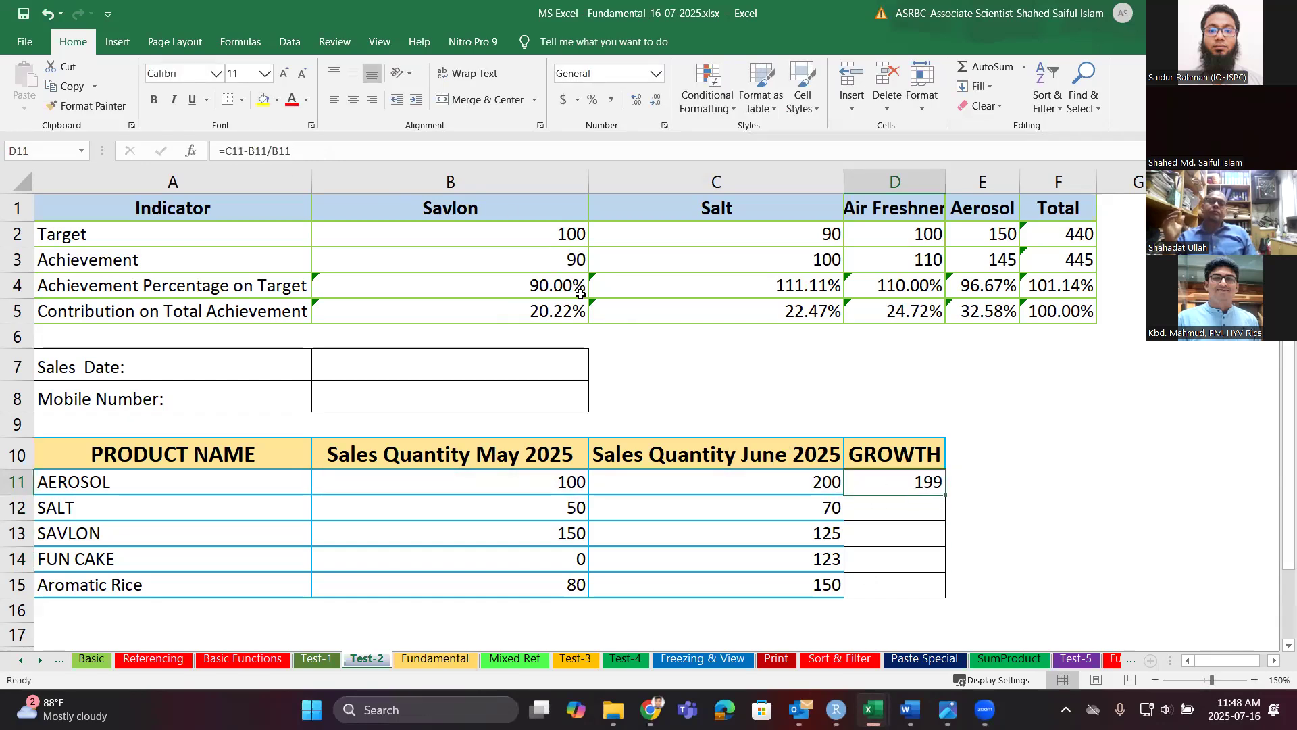
{"action": "left_click", "coordinate": [655, 73]}
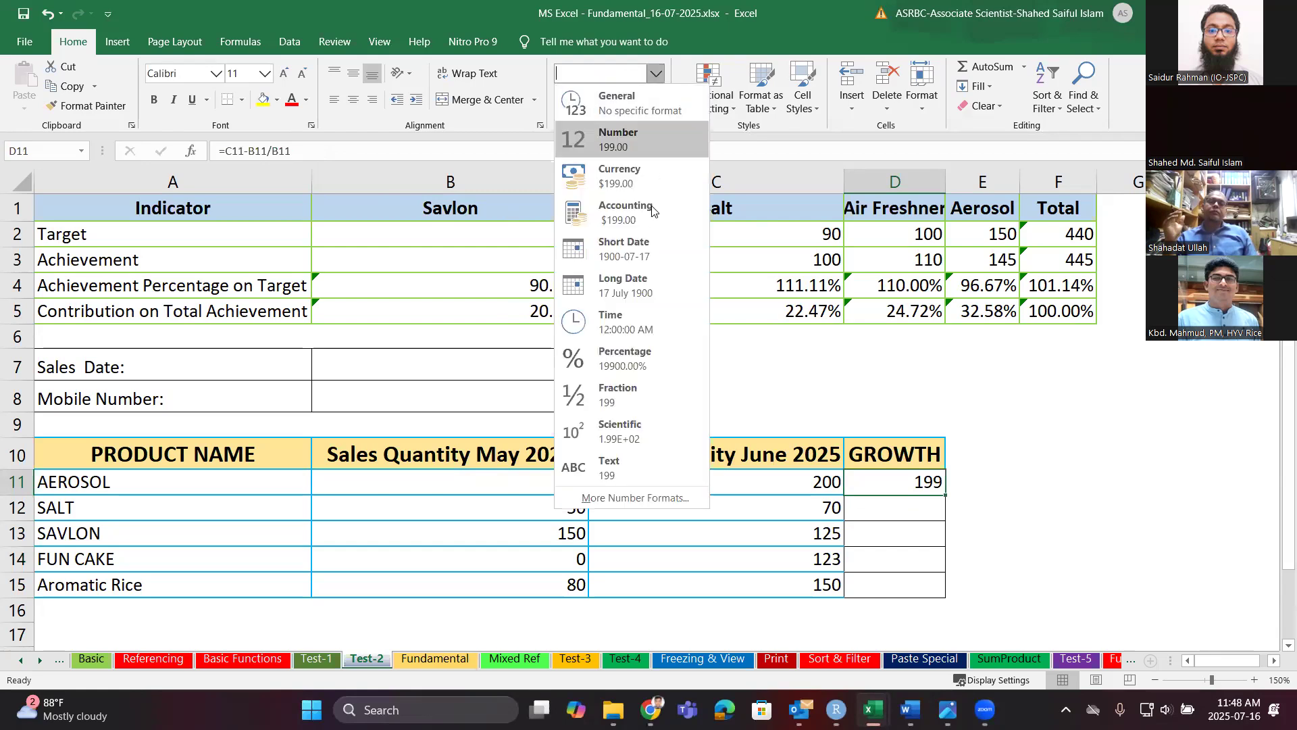
{"action": "left_click", "coordinate": [634, 351]}
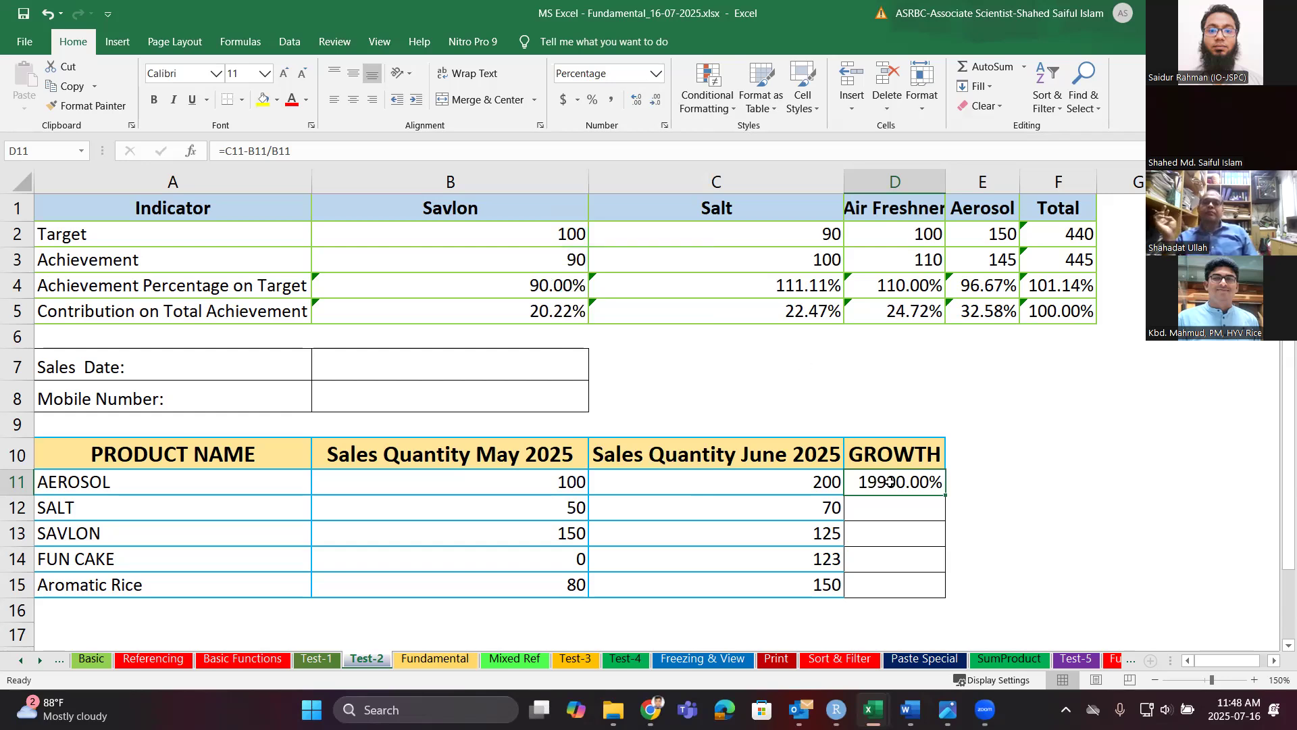
{"action": "left_click", "coordinate": [1140, 503]}
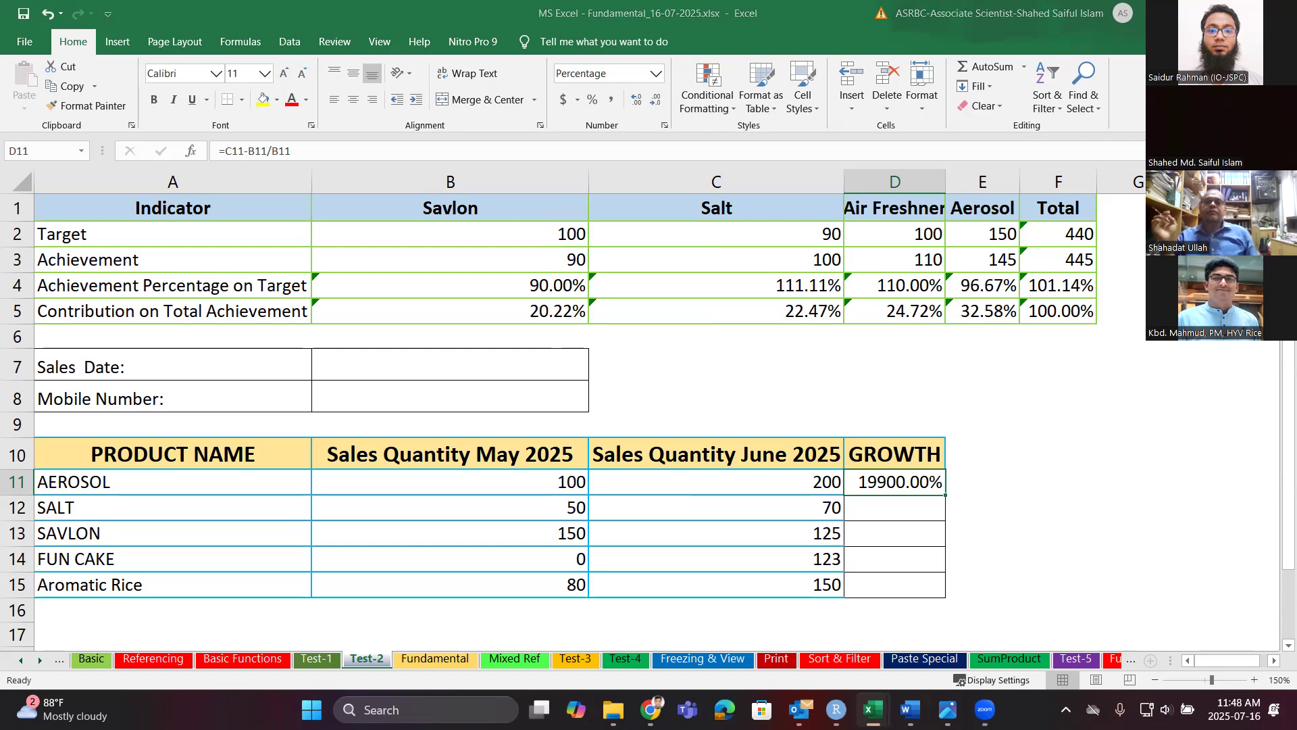
{"action": "left_click", "coordinate": [938, 485]}
Bracket D11's formula to =(C11-B11)/B11 and format it as Percentage, showing 100.00%.
{"action": "left_click", "coordinate": [654, 74]}
{"action": "left_click", "coordinate": [644, 100]}
{"action": "left_click", "coordinate": [272, 151]}
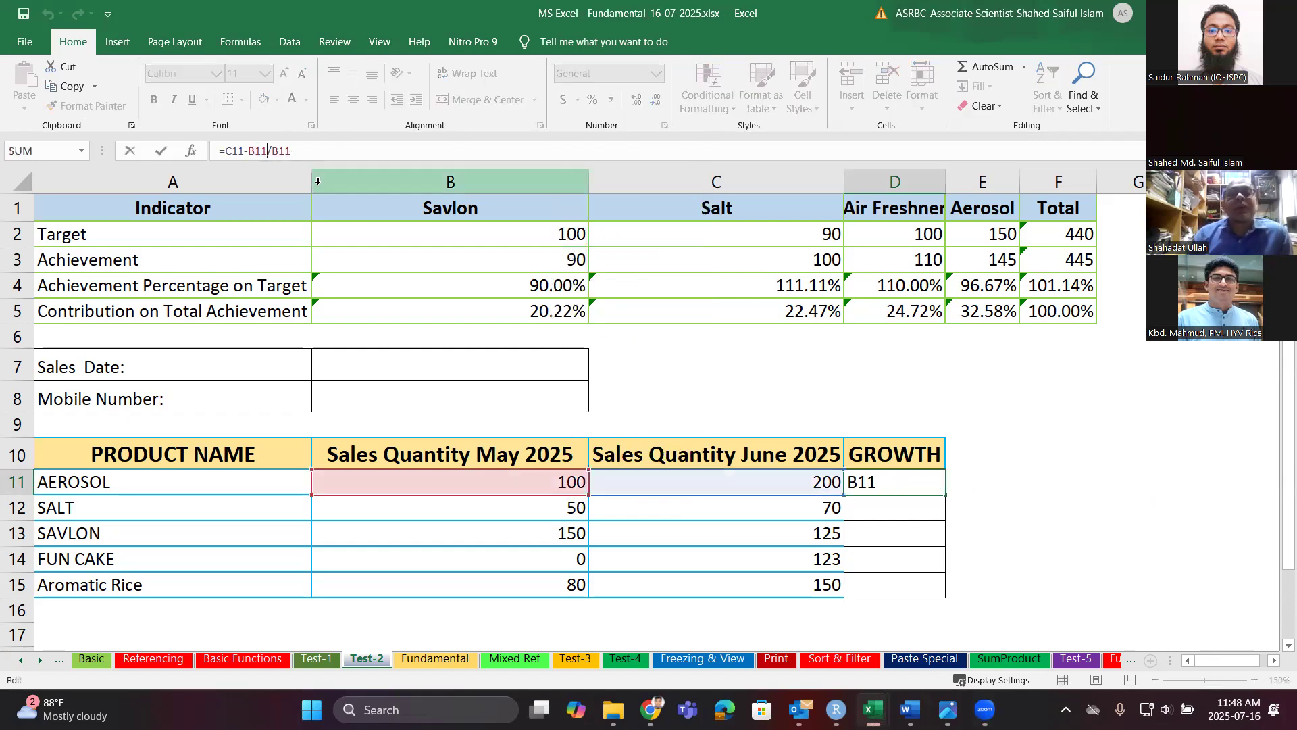
{"action": "type", "text": ")"}
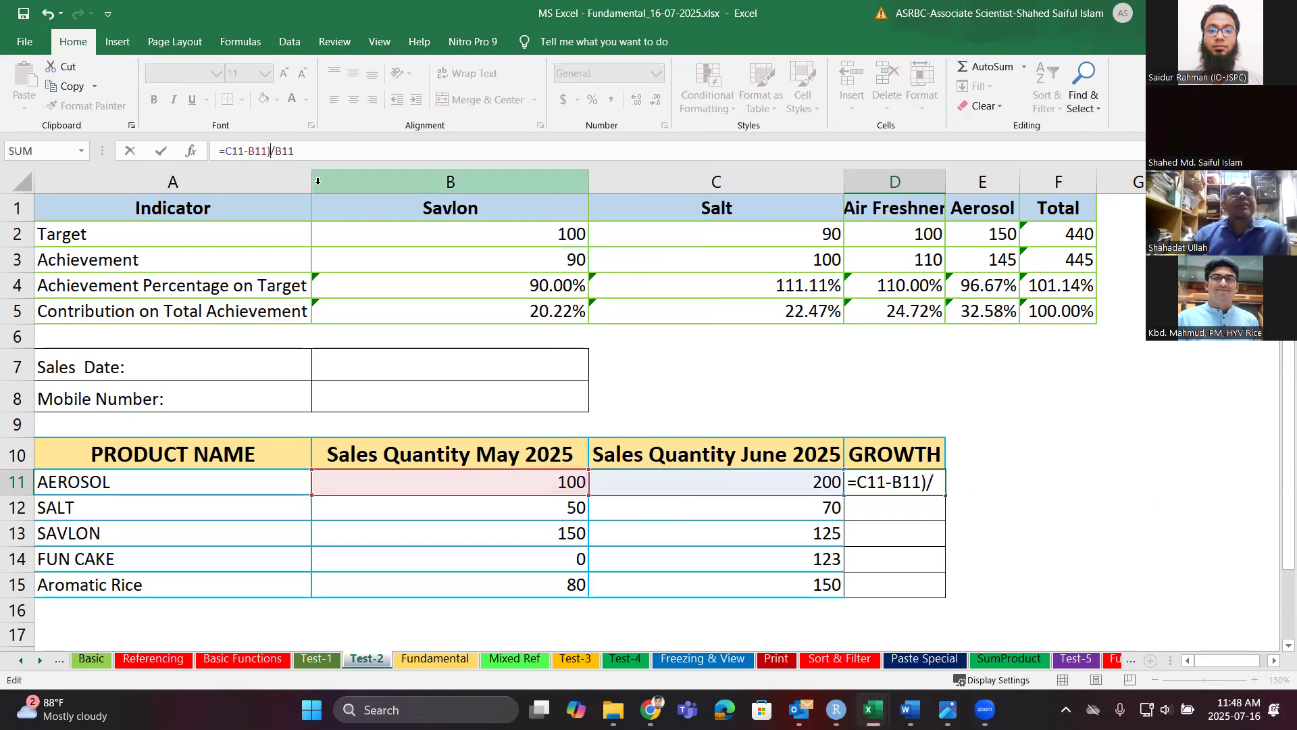
{"action": "key", "text": "Left"}
{"action": "key", "text": "Left"}
{"action": "key", "text": "Left"}
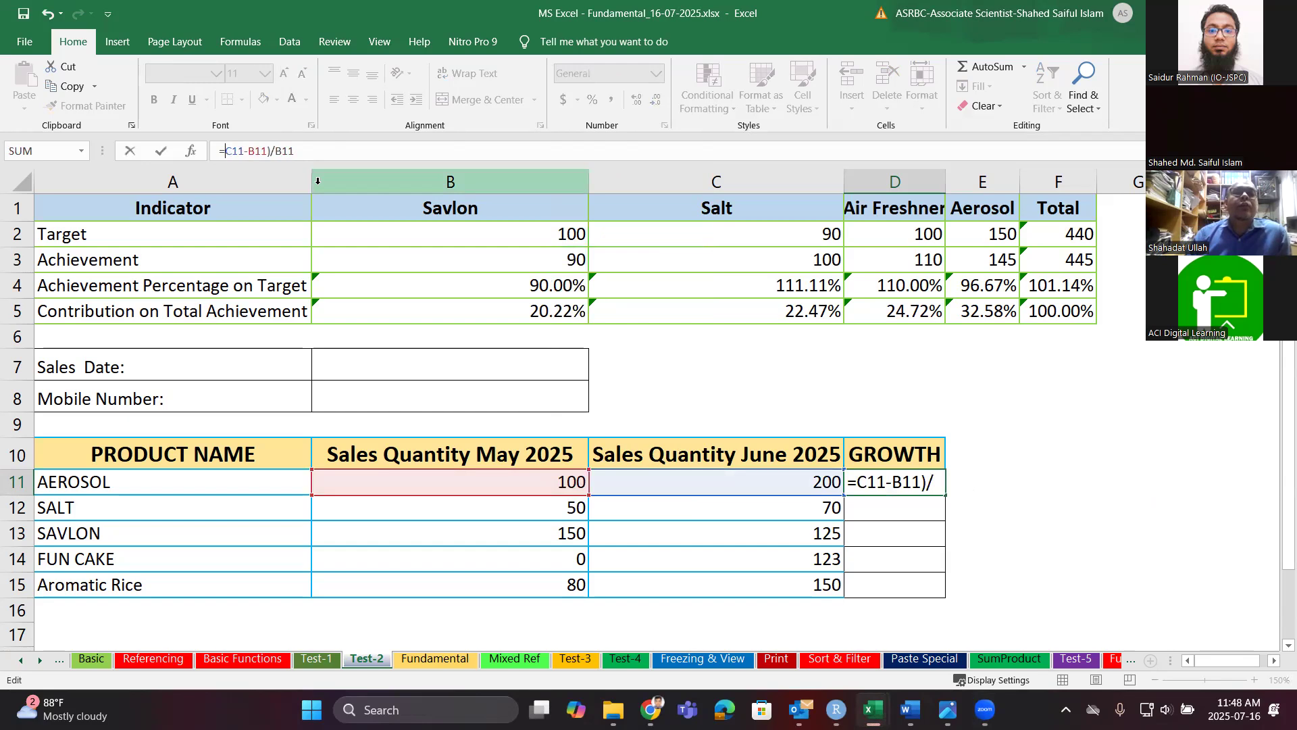
{"action": "type", "text": "("}
{"action": "key", "text": "Return"}
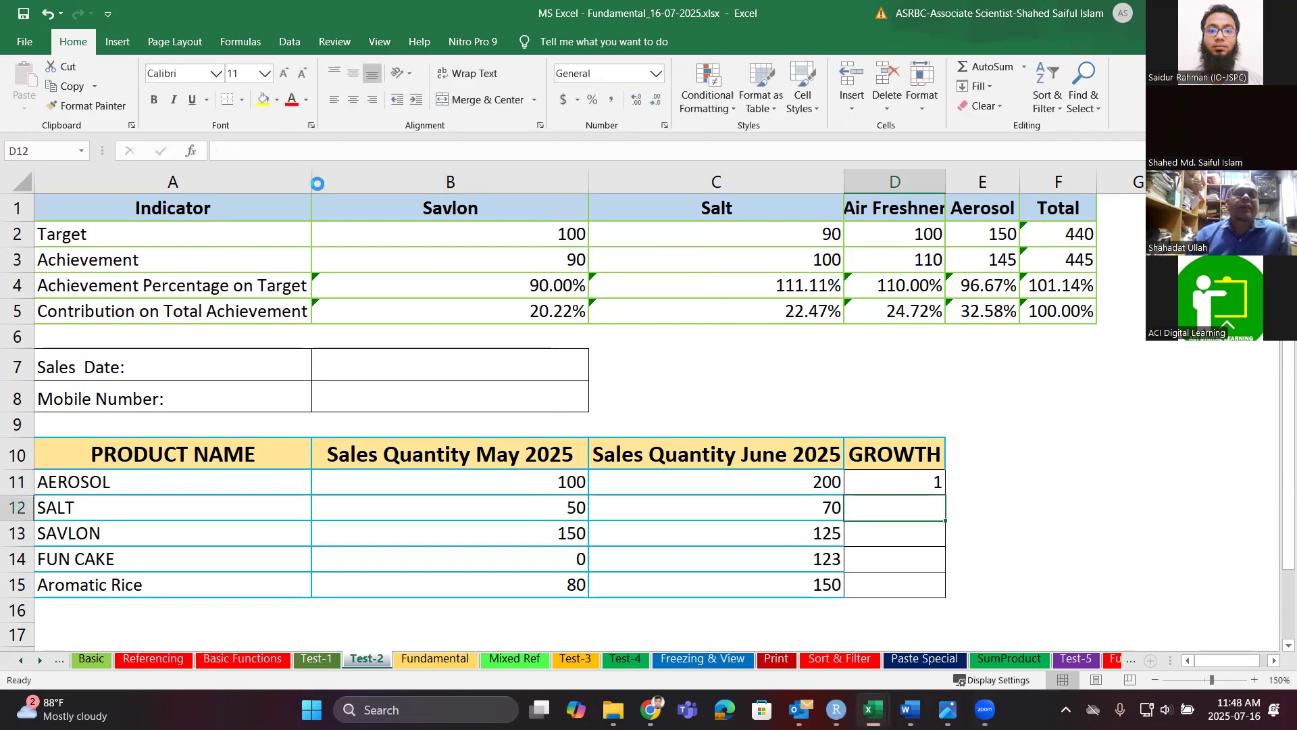
{"action": "key", "text": "Up"}
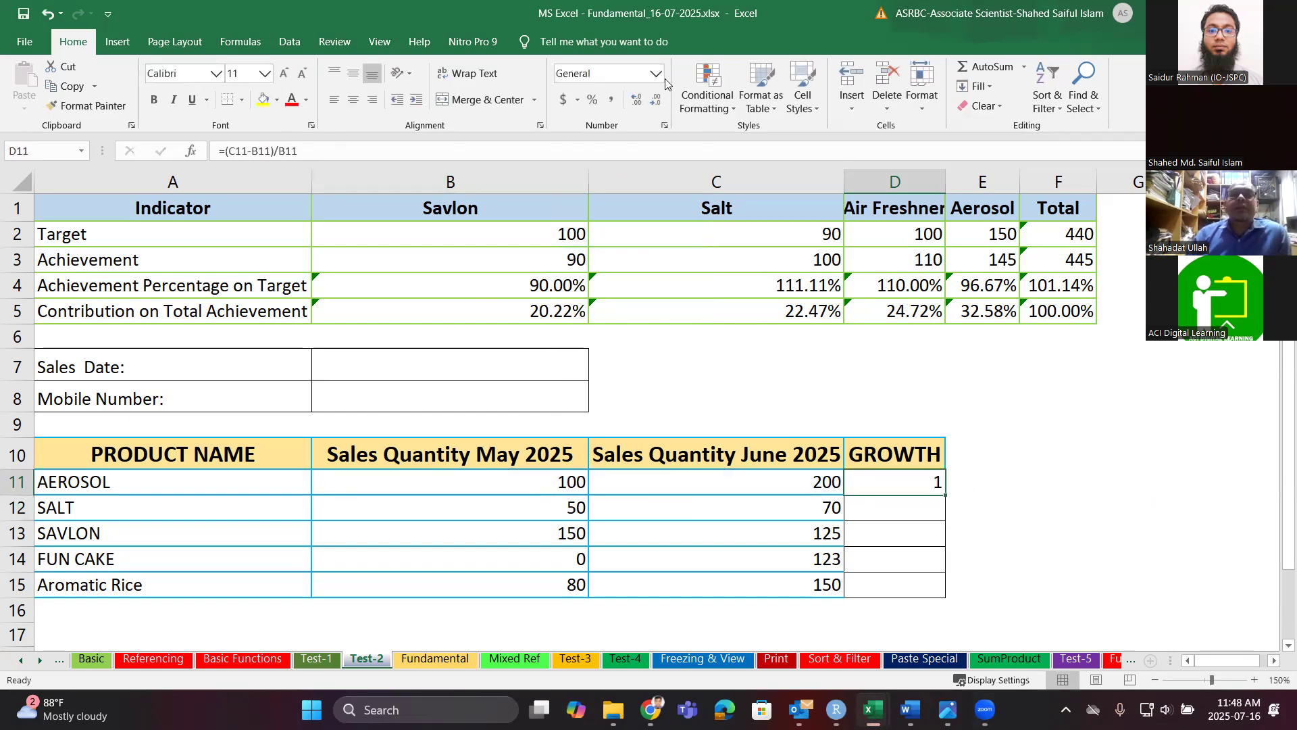
{"action": "left_click", "coordinate": [659, 74]}
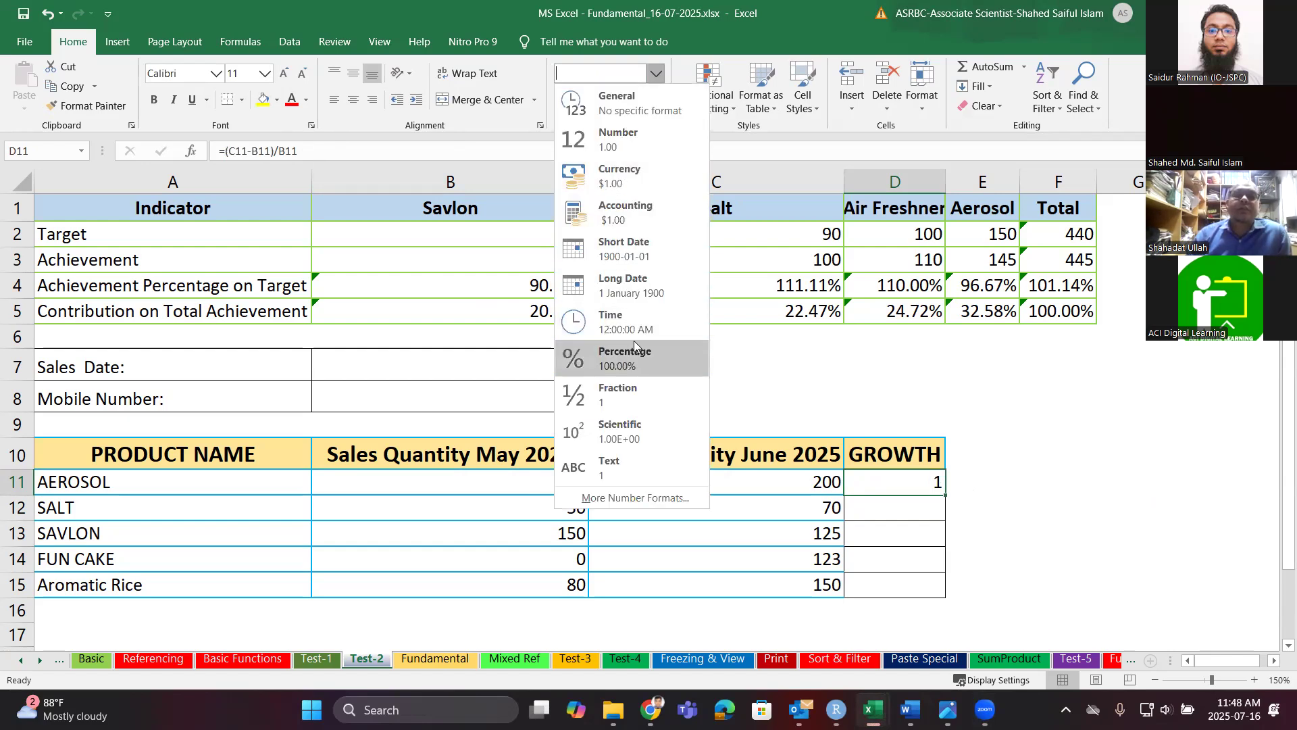
{"action": "left_click", "coordinate": [633, 352]}
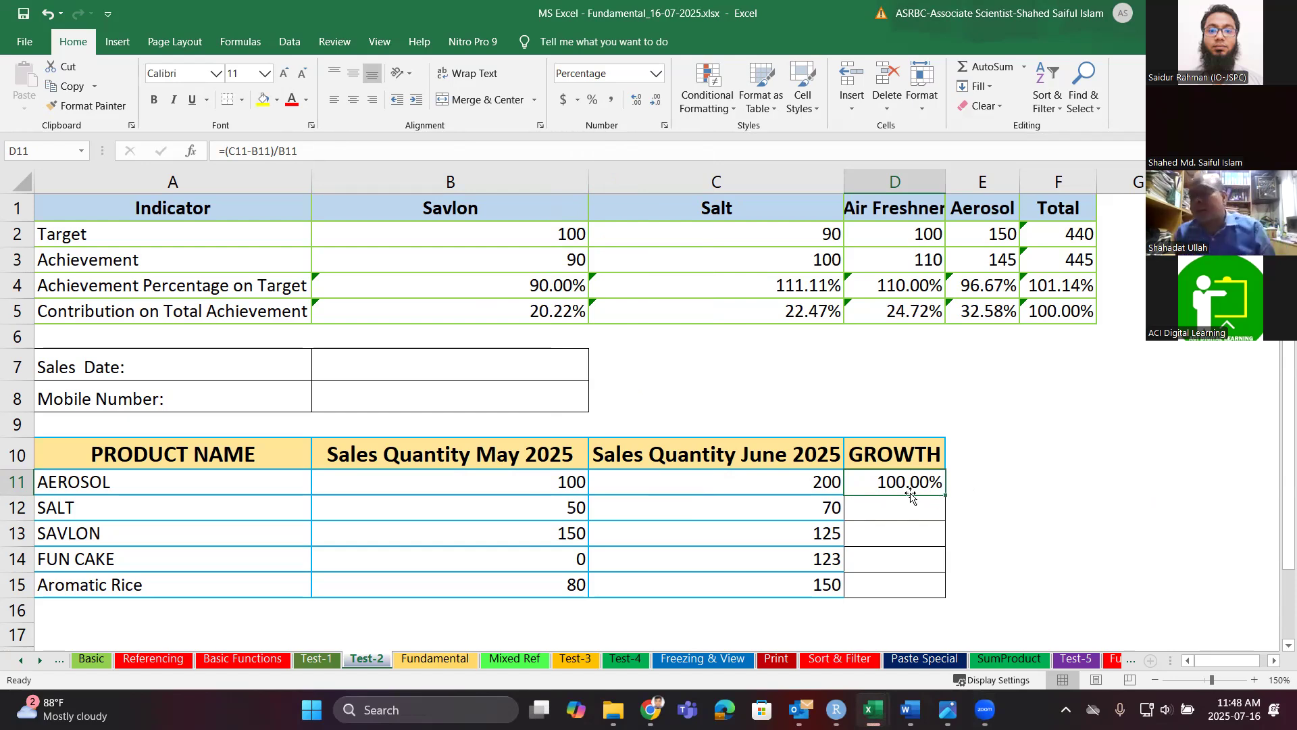
Re-enter the final digit of D11's formula and fill it down through D15.
{"action": "left_click", "coordinate": [315, 152]}
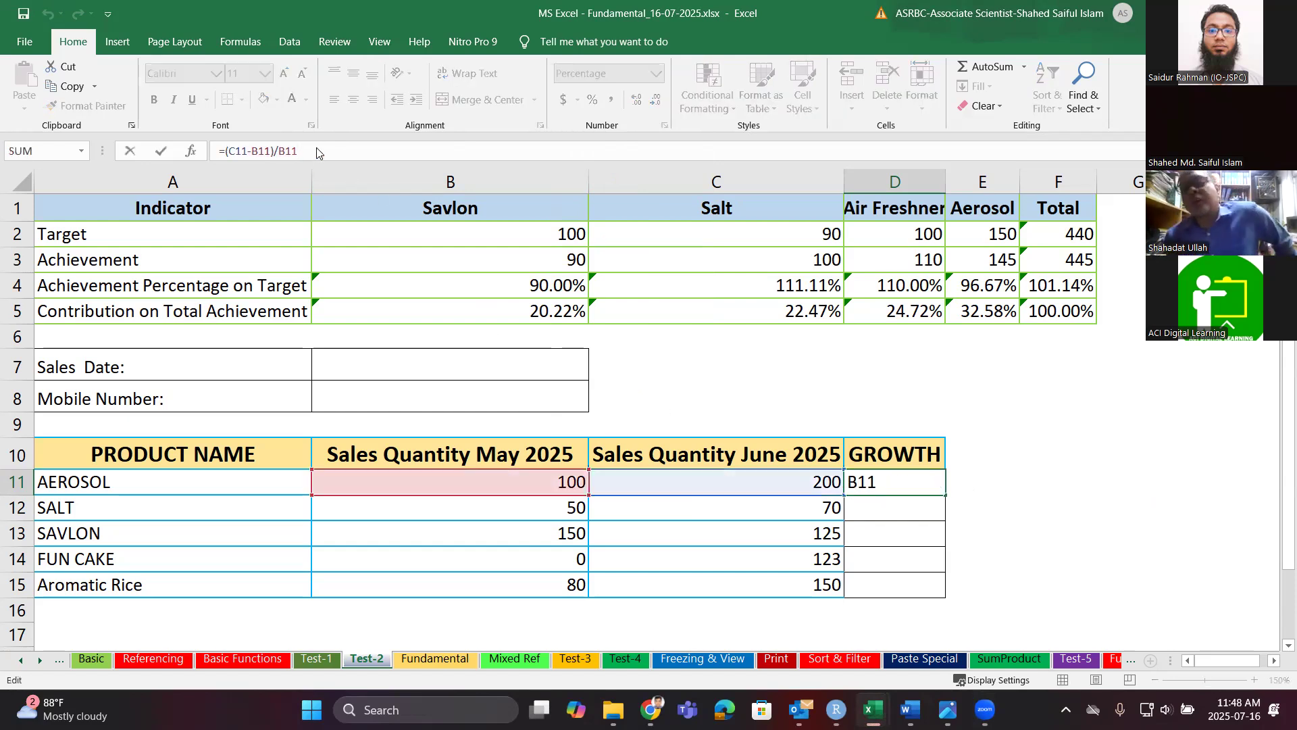
{"action": "key", "text": "BackSpace"}
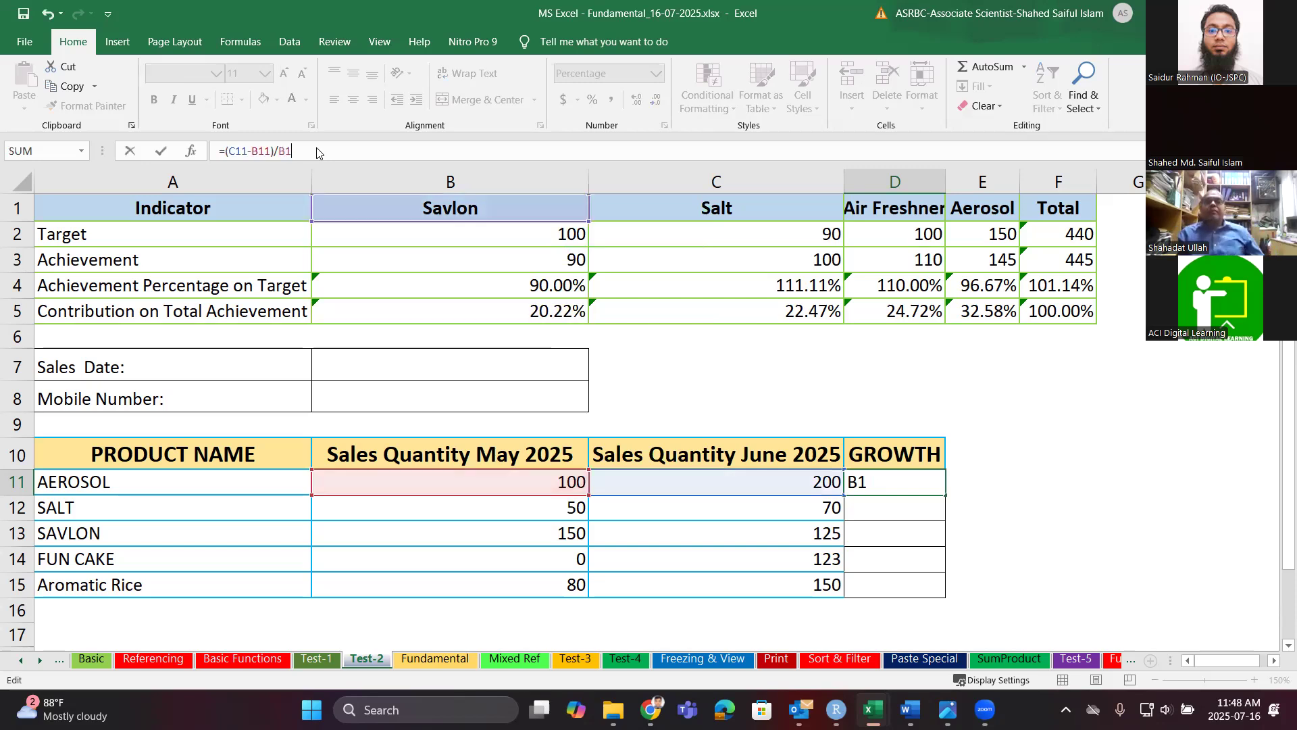
{"action": "type", "text": "1"}
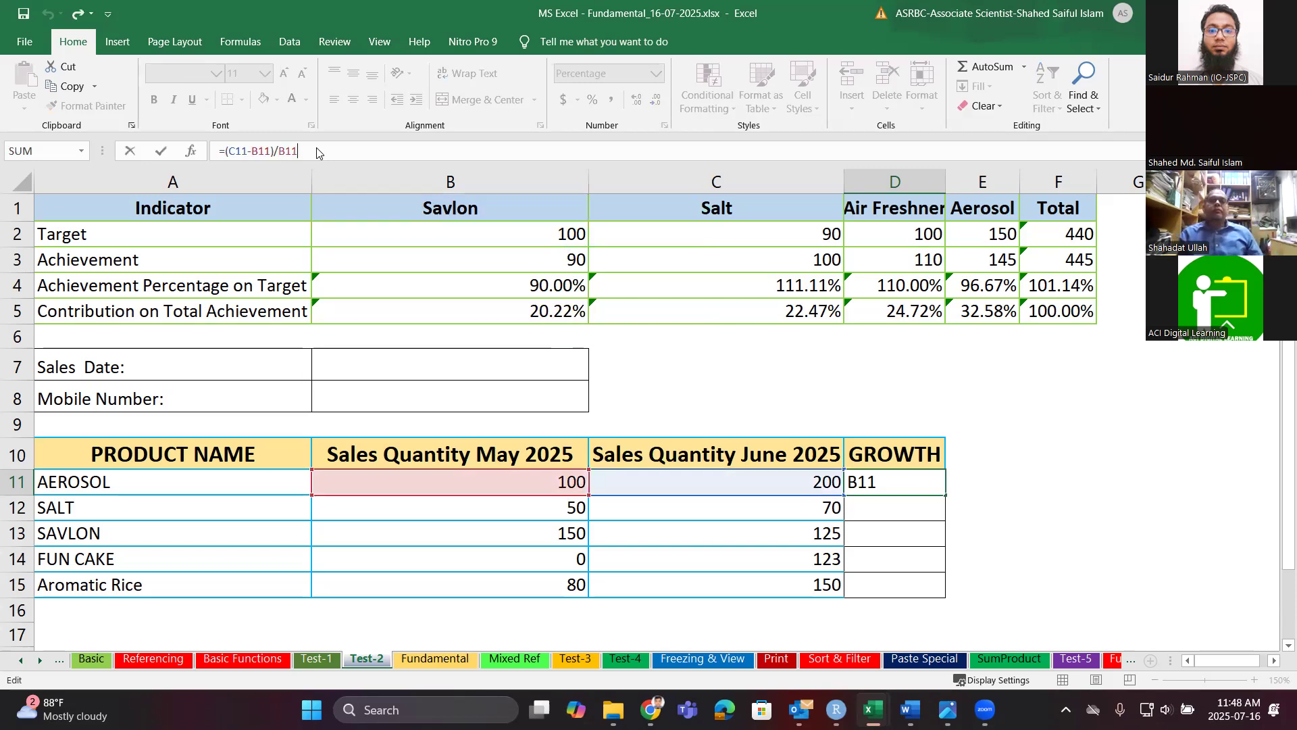
{"action": "key", "text": "Return"}
{"action": "left_click", "coordinate": [923, 483]}
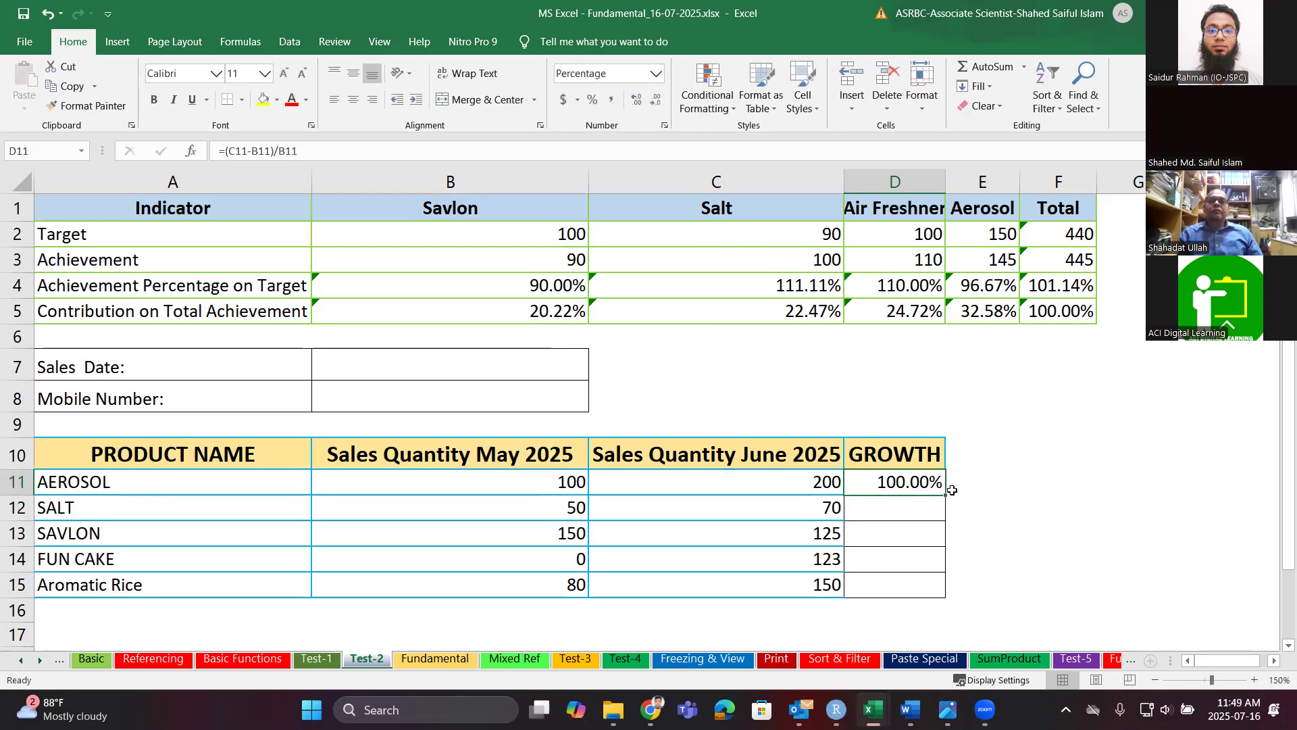
{"action": "left_click_drag", "start_coordinate": [945, 494], "coordinate": [926, 600]}
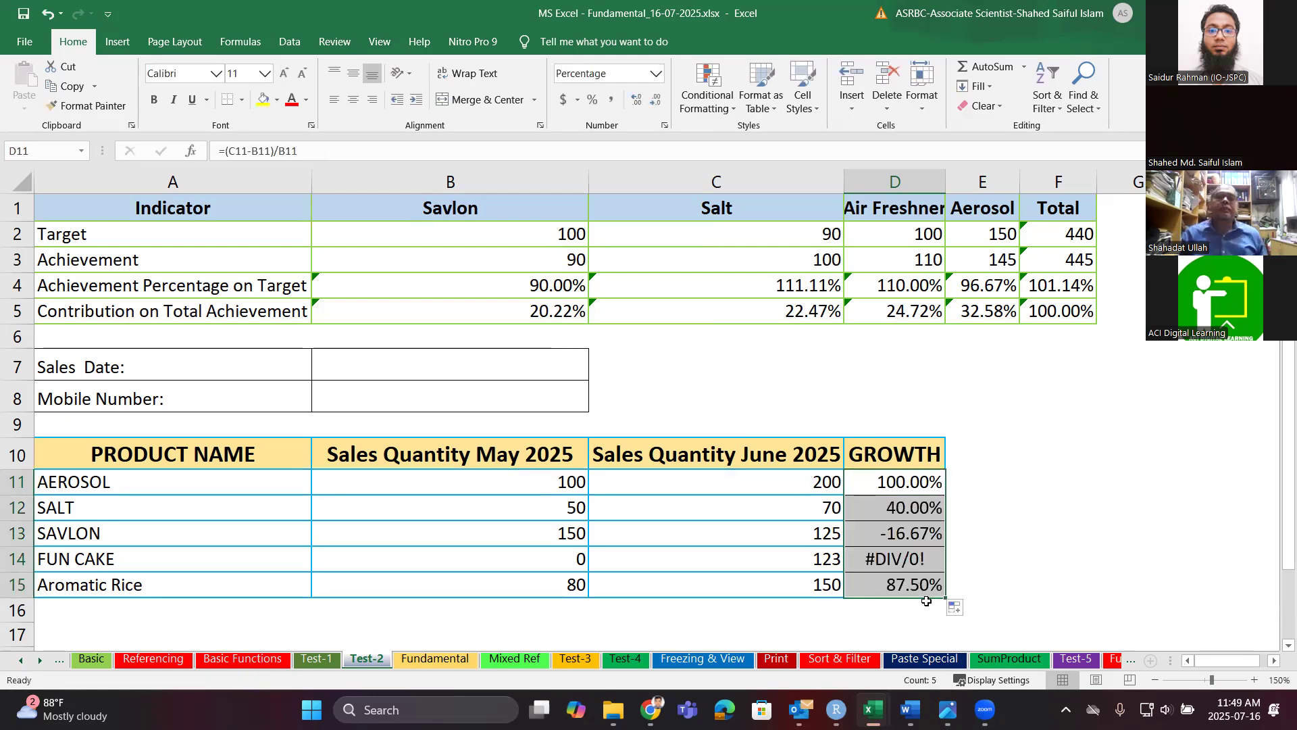
Enter the alternative growth formula =C11/B11-1 in E11.
{"action": "left_click", "coordinate": [906, 561]}
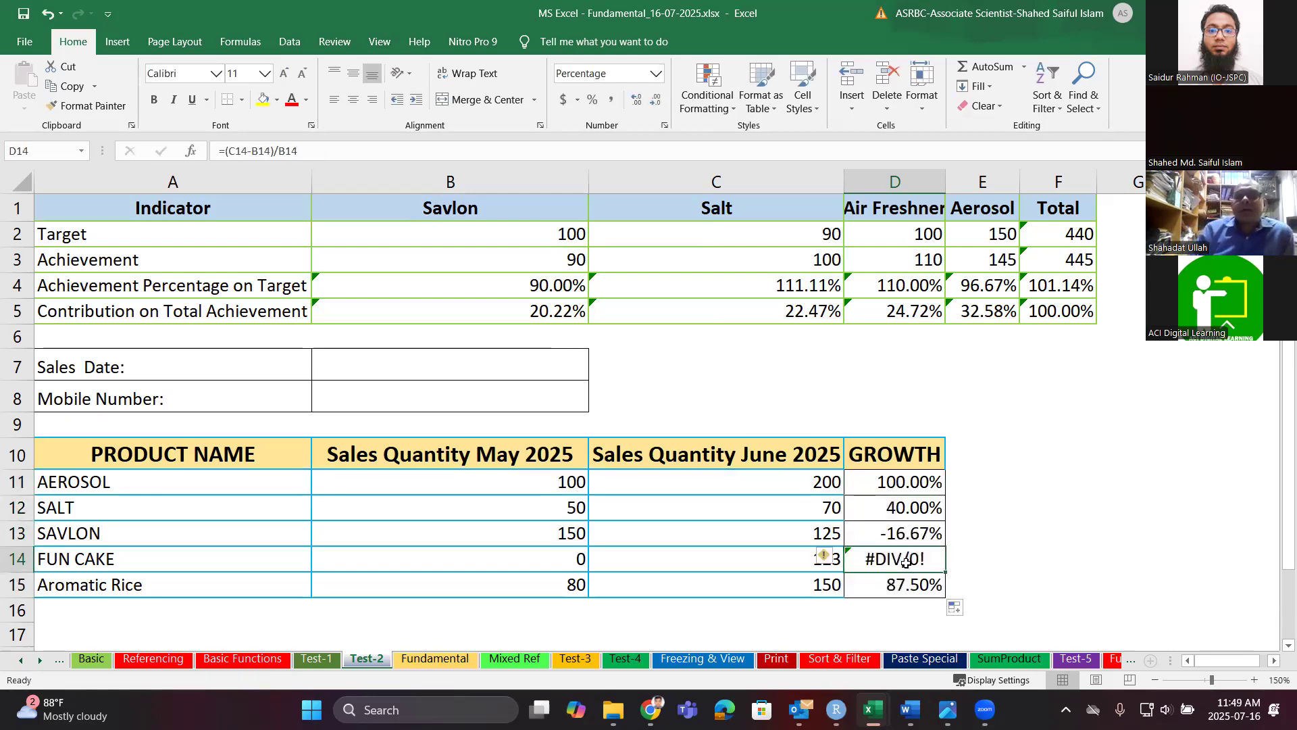
{"action": "left_click", "coordinate": [973, 483]}
{"action": "type", "text": "="}
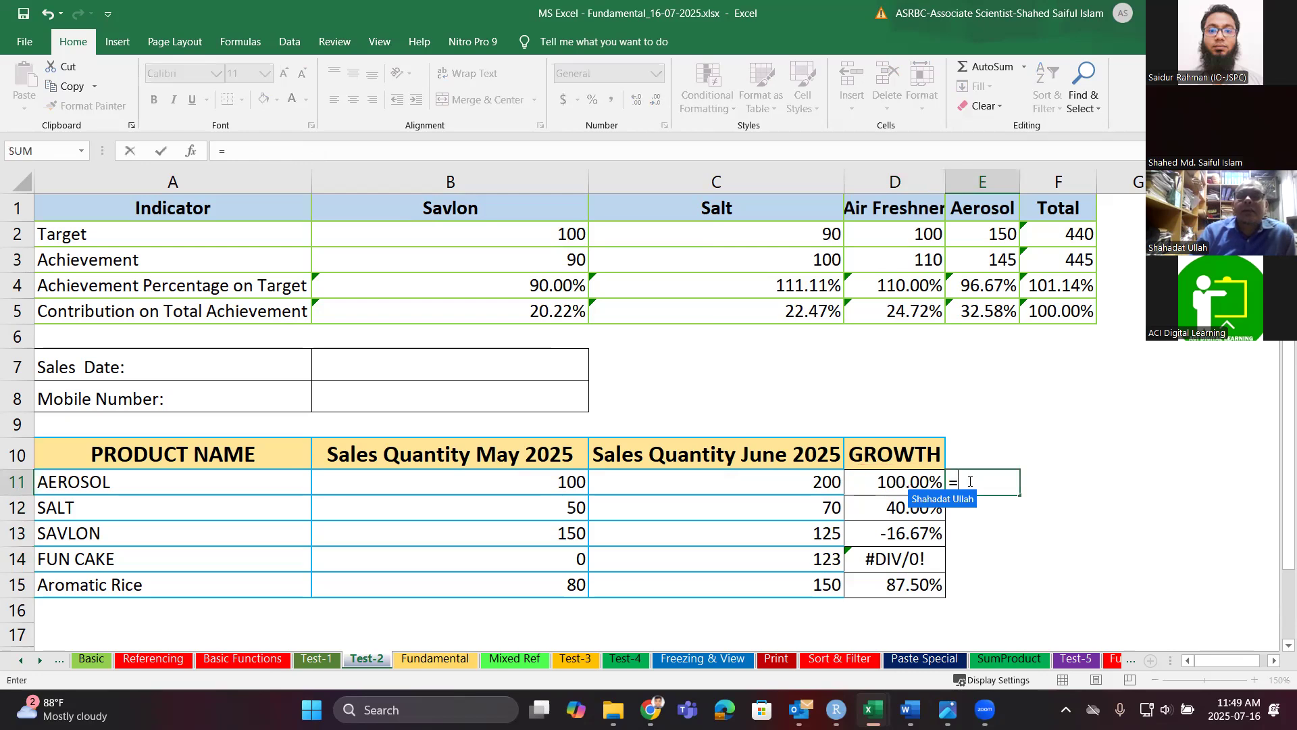
{"action": "type", "text": "("}
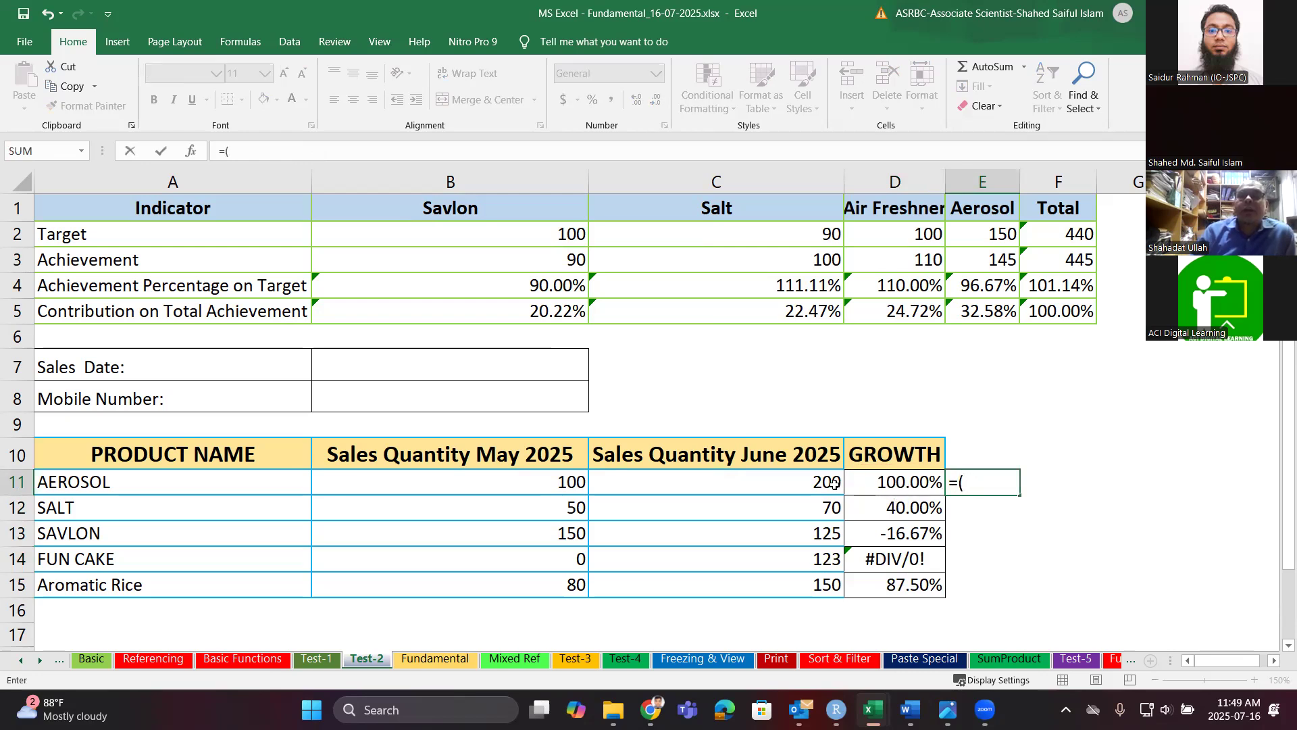
{"action": "key", "text": "BackSpace"}
{"action": "left_click", "coordinate": [788, 481]}
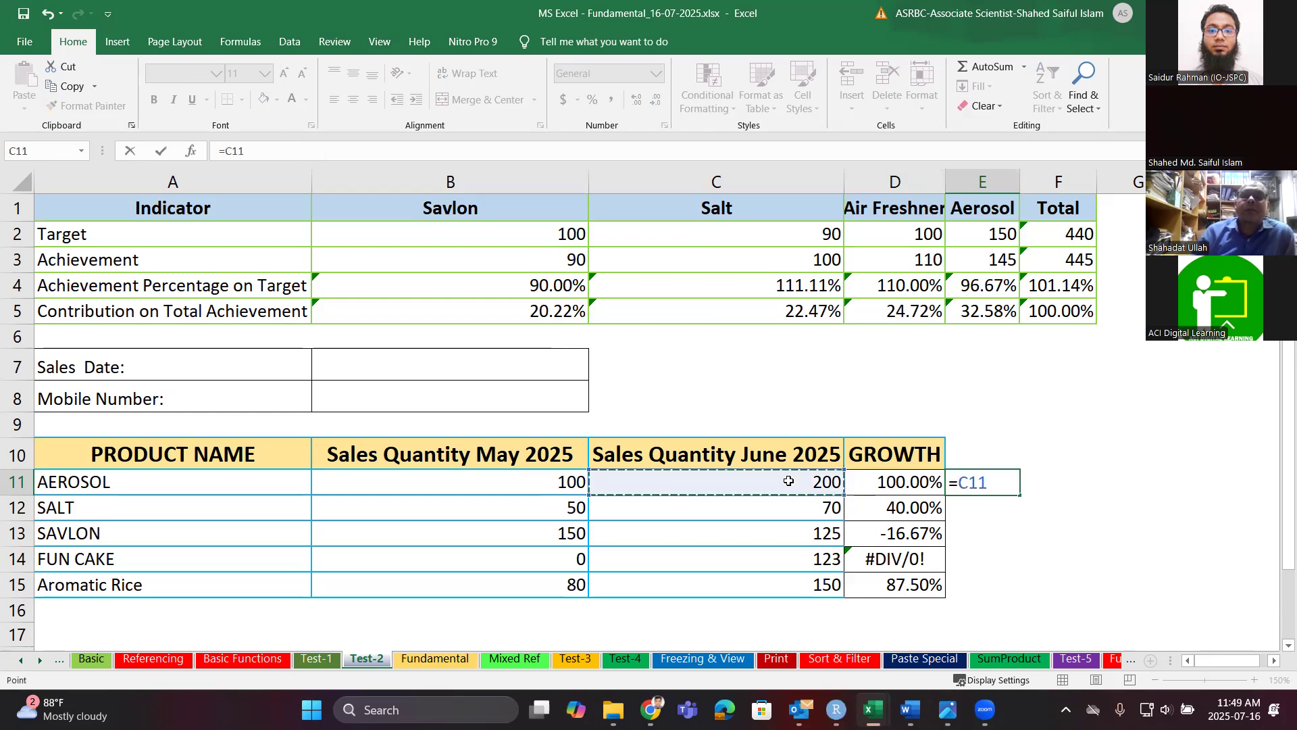
{"action": "type", "text": "/"}
{"action": "left_click", "coordinate": [568, 481]}
{"action": "type", "text": "--"}
{"action": "key", "text": "BackSpace"}
{"action": "type", "text": "1"}
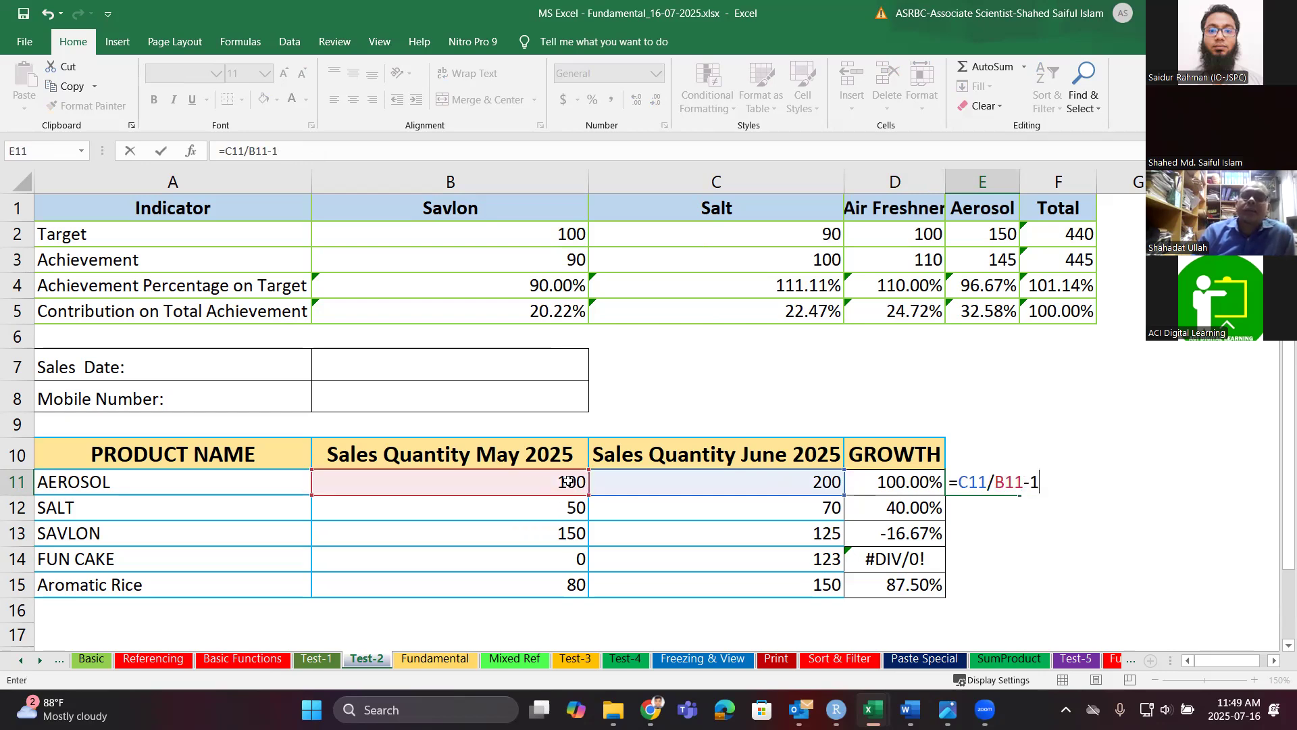
{"action": "key", "text": "Return"}
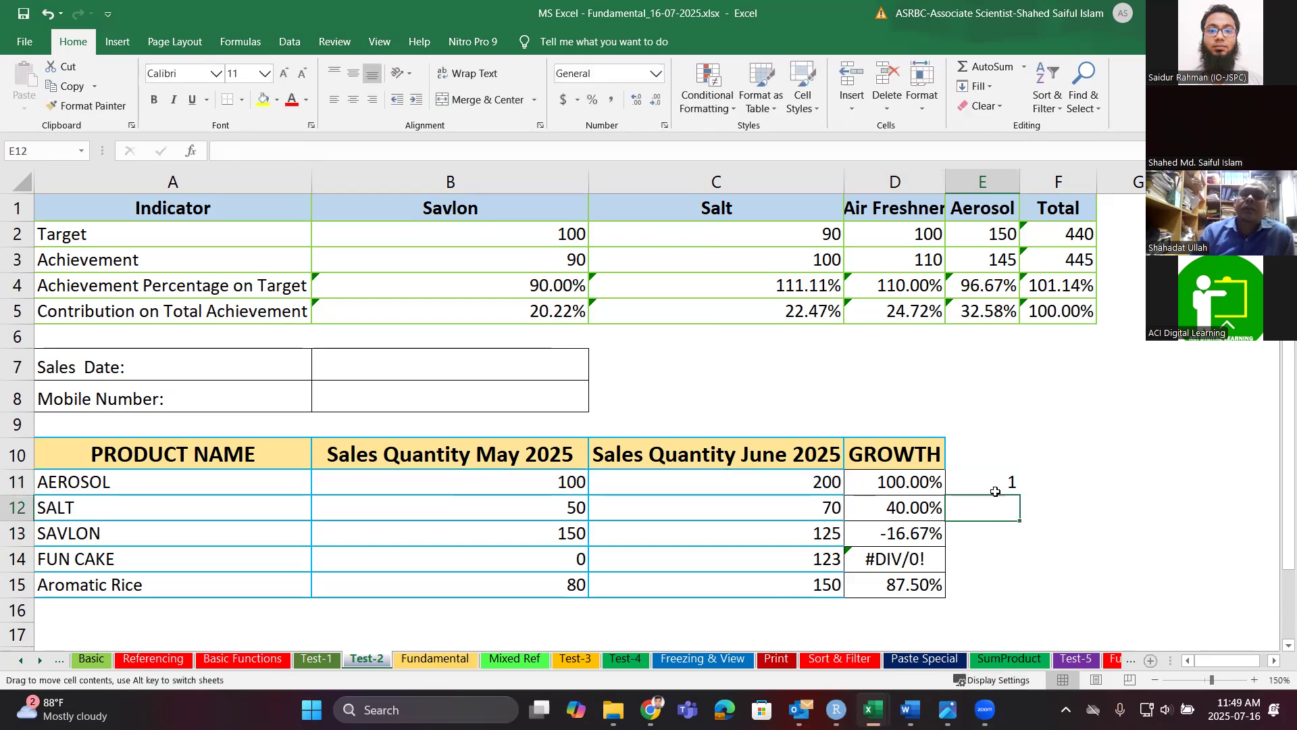
Format E11 as Percentage (100.00%) and fill it down to E15.
{"action": "left_click", "coordinate": [655, 73]}
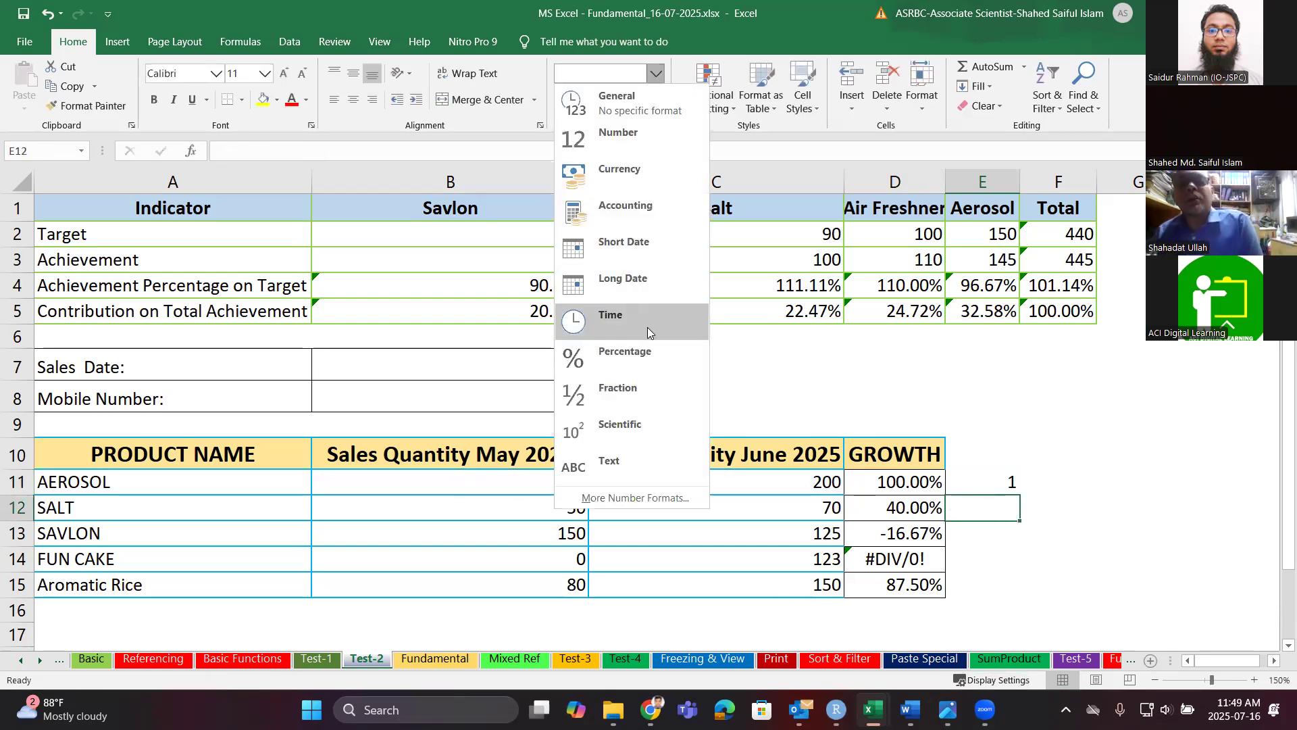
{"action": "left_click", "coordinate": [1010, 477]}
{"action": "left_click", "coordinate": [1010, 478]}
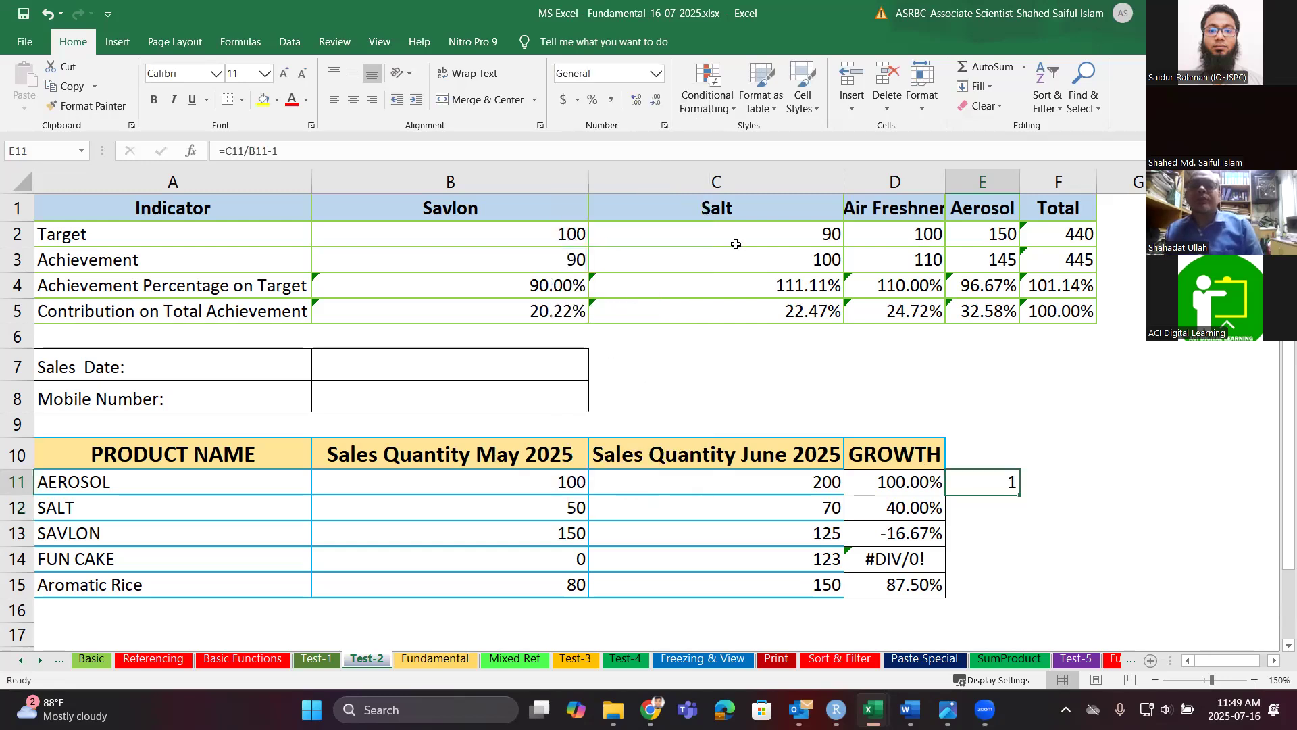
{"action": "left_click", "coordinate": [652, 75]}
{"action": "left_click", "coordinate": [605, 436]}
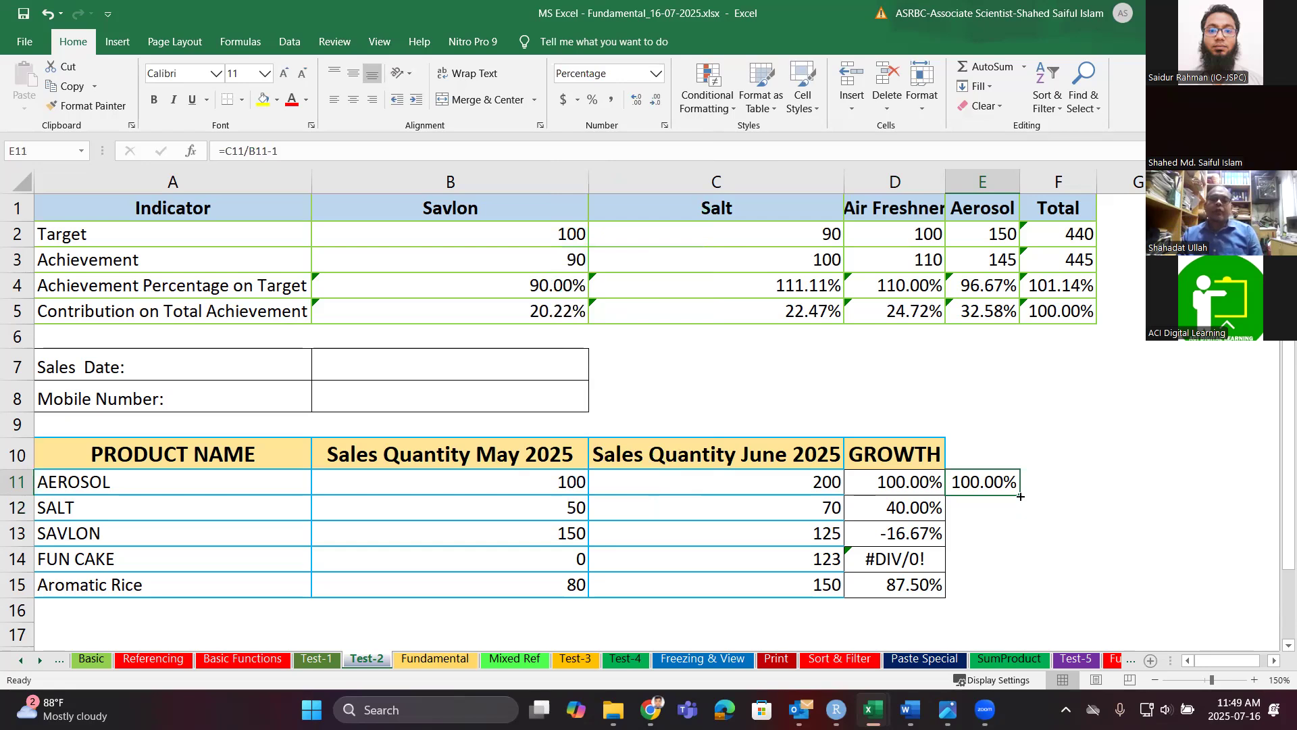
{"action": "left_click_drag", "start_coordinate": [1021, 497], "coordinate": [1003, 589]}
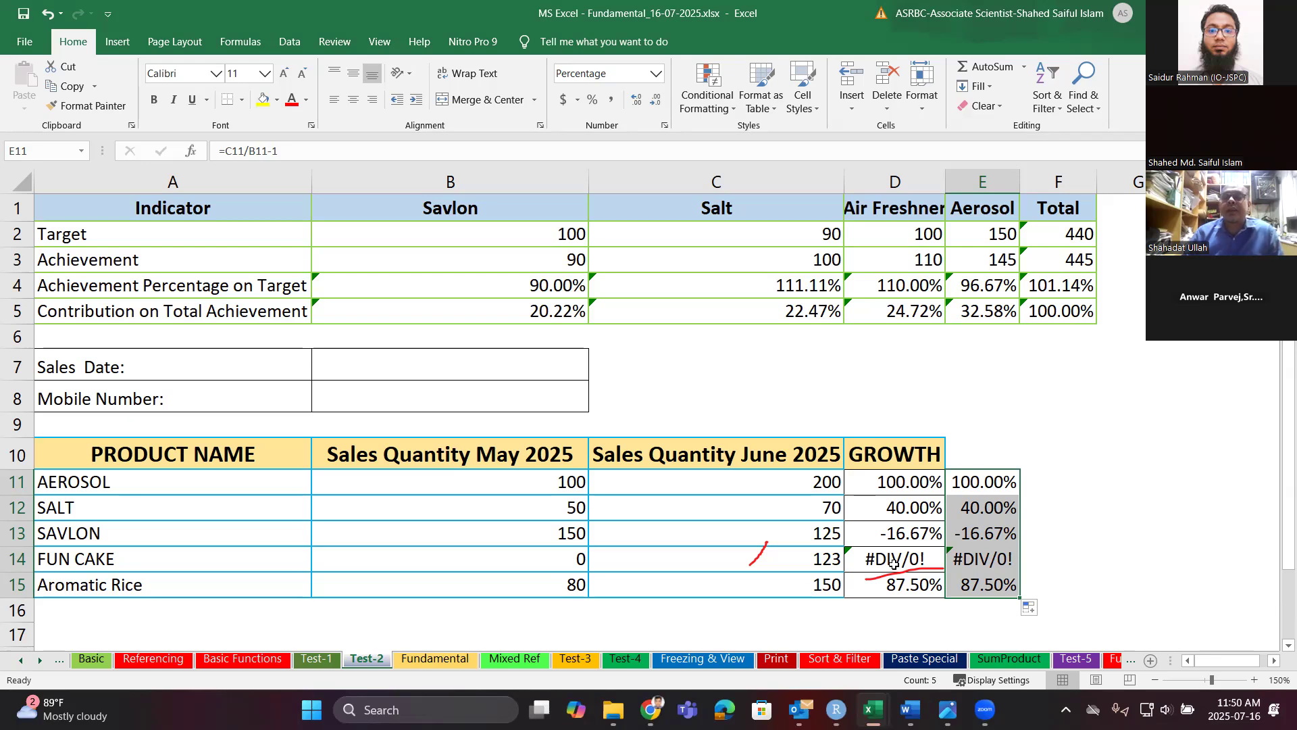
Change D14's formula to =IFERROR((C14-B14)/B14,1).
{"action": "left_click", "coordinate": [894, 563]}
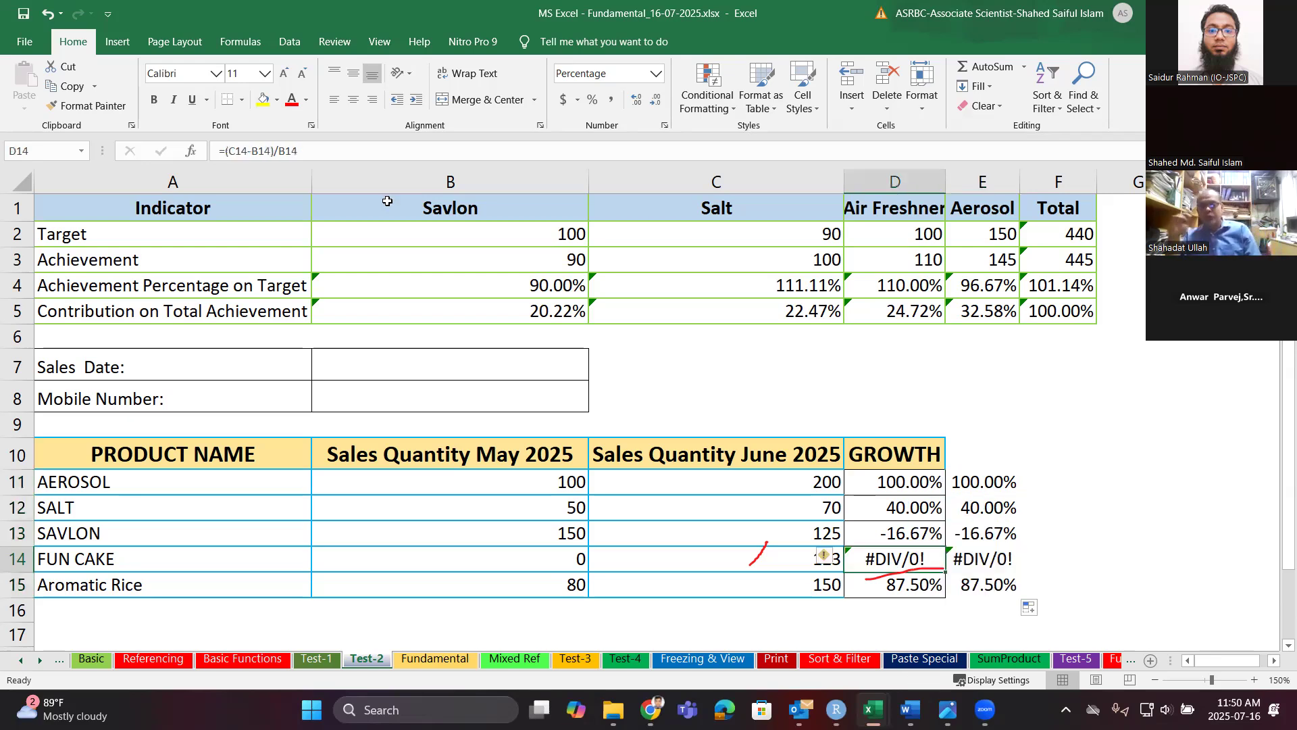
{"action": "left_click", "coordinate": [226, 151]}
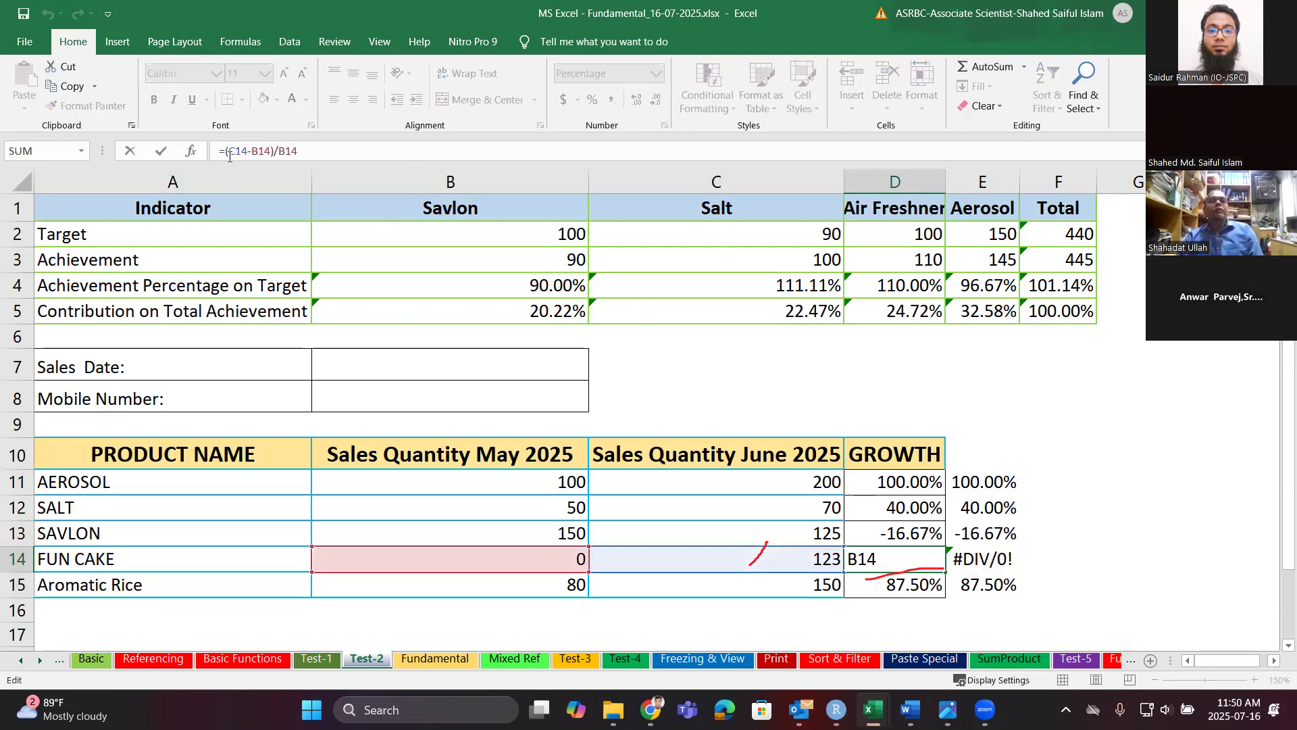
{"action": "type", "text": "if"}
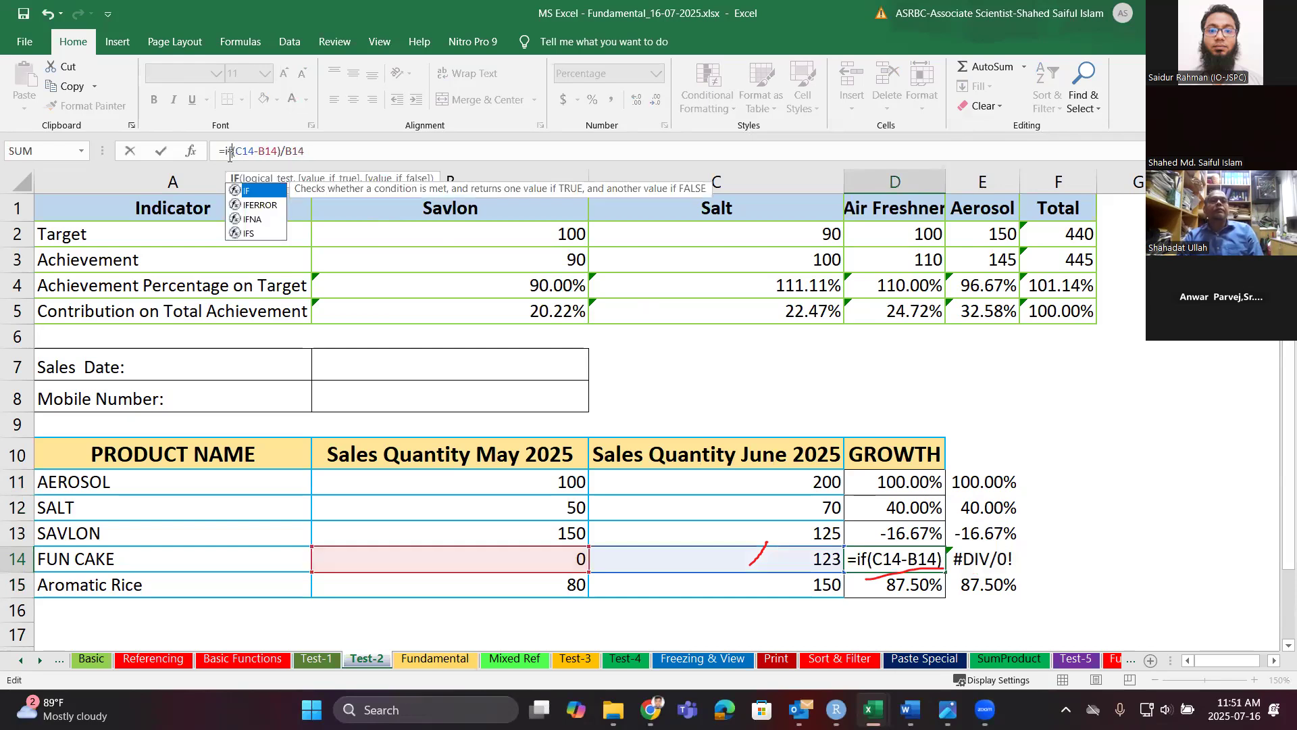
{"action": "double_click", "coordinate": [259, 205]}
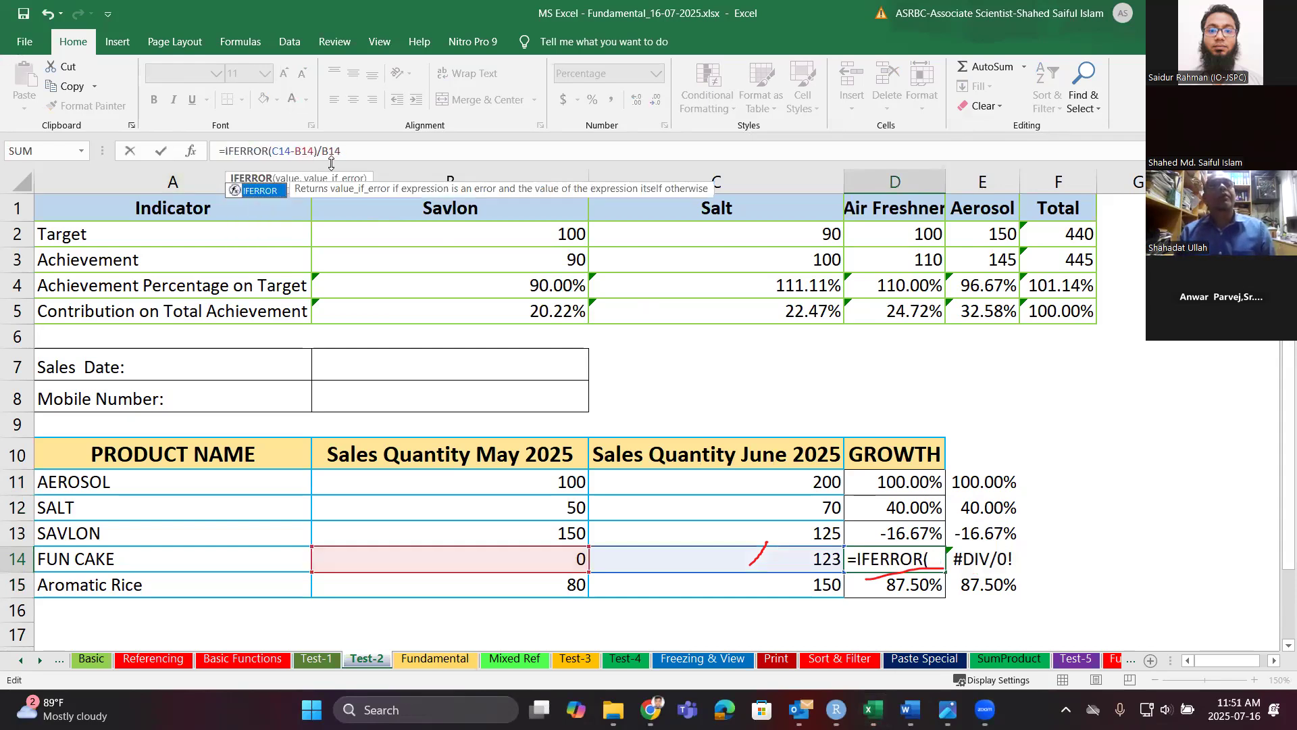
{"action": "left_click", "coordinate": [263, 151]}
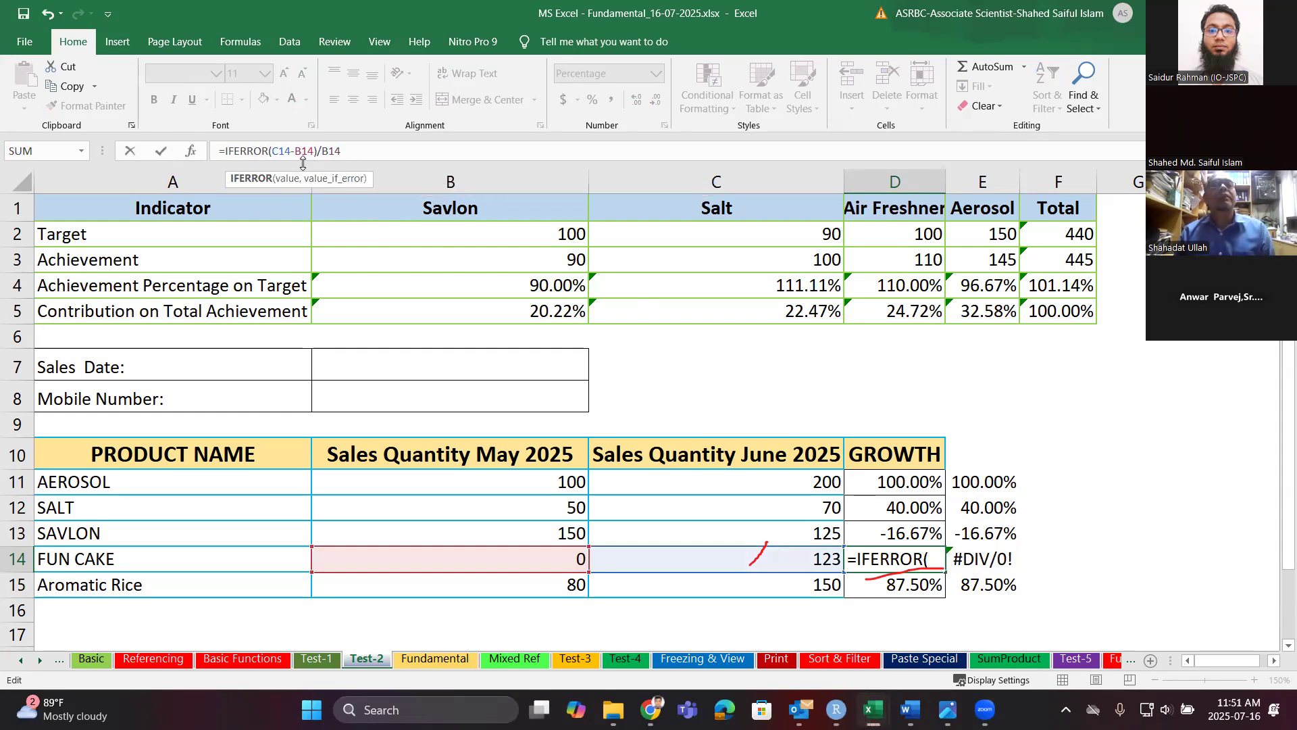
{"action": "type", "text": "("}
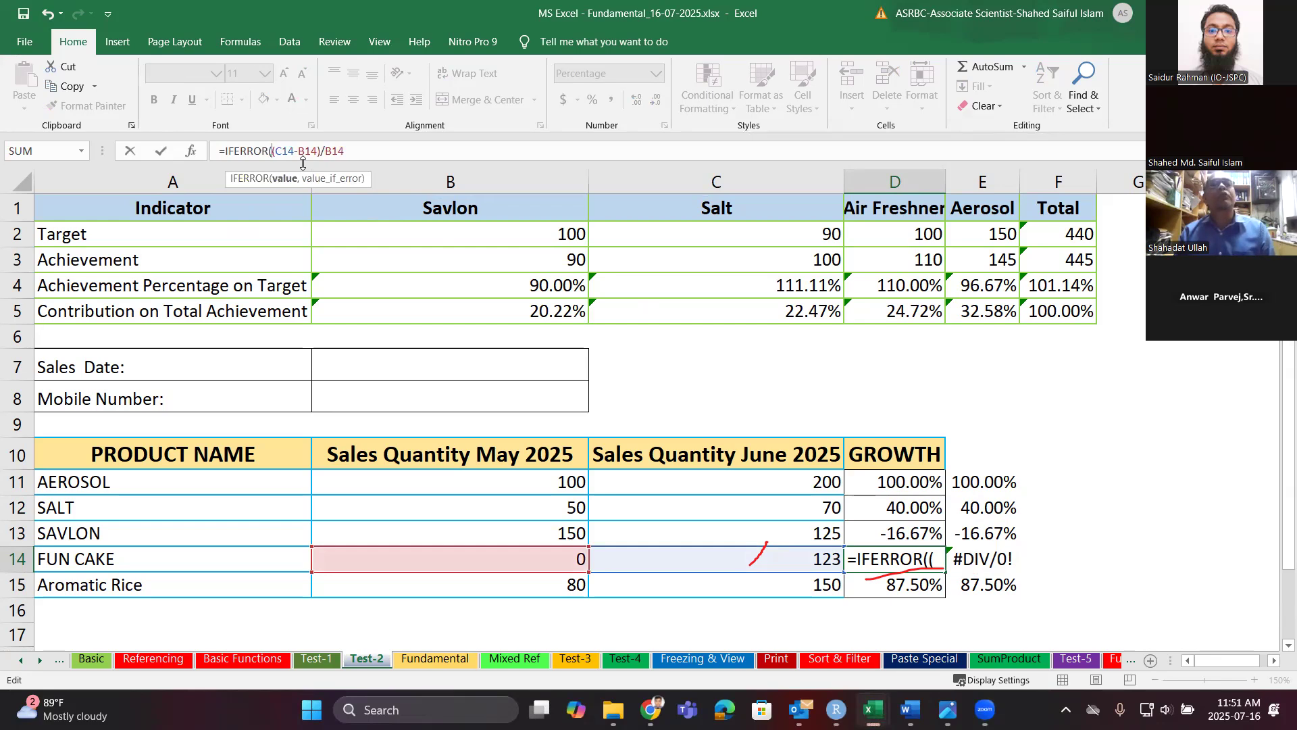
{"action": "left_click", "coordinate": [344, 153]}
{"action": "type", "text": ")"}
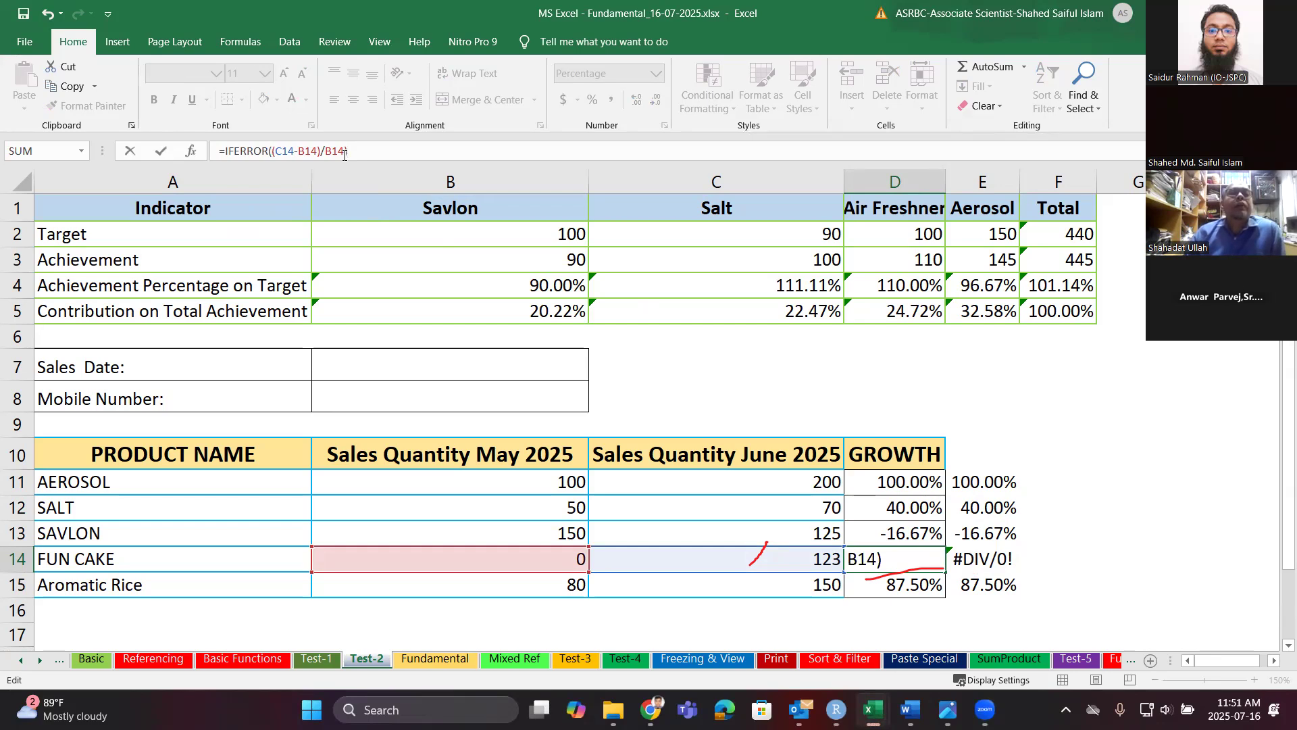
{"action": "key", "text": "BackSpace"}
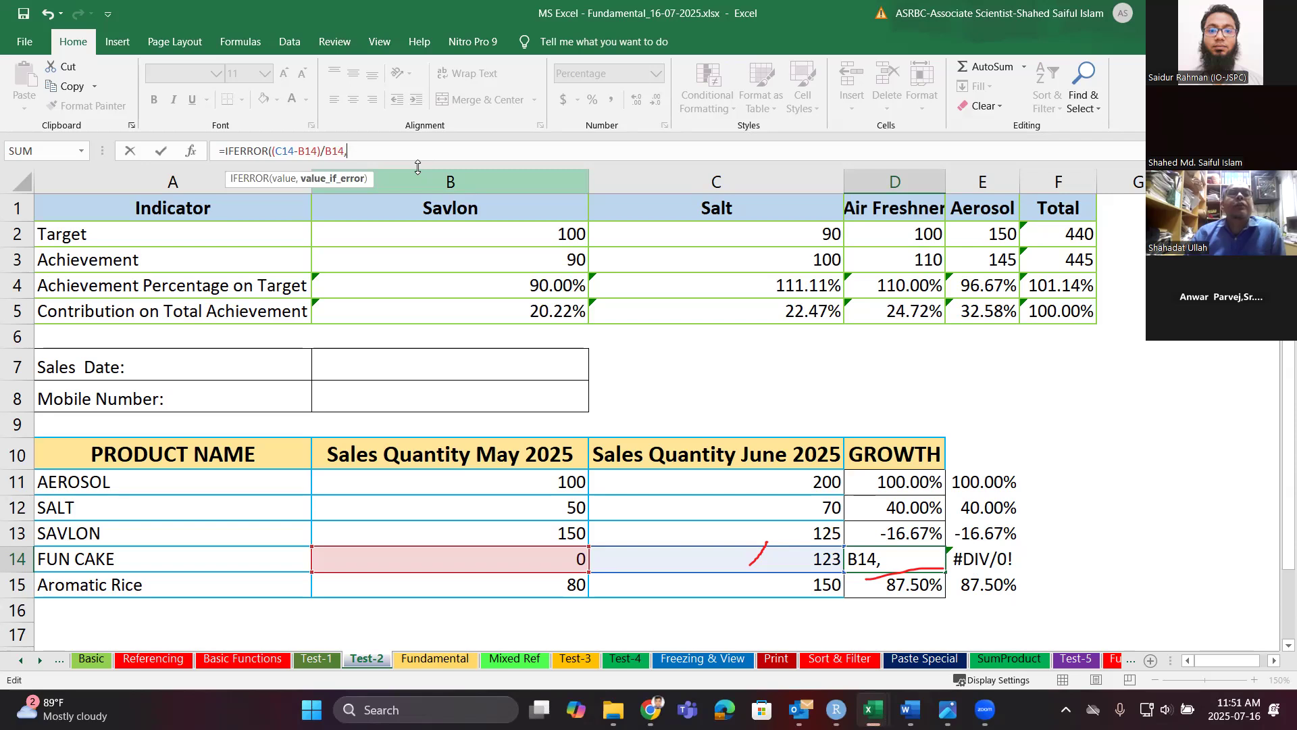
{"action": "type", "text": ","}
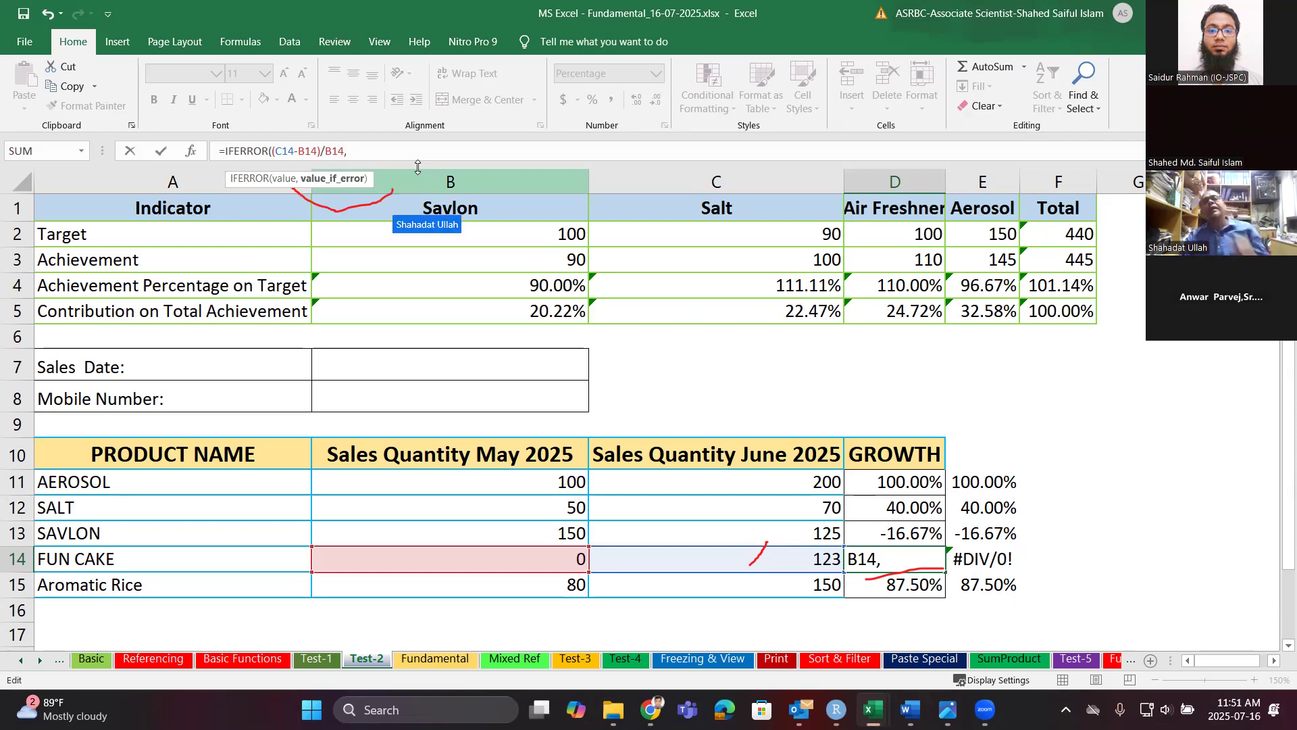
{"action": "type", "text": "1"}
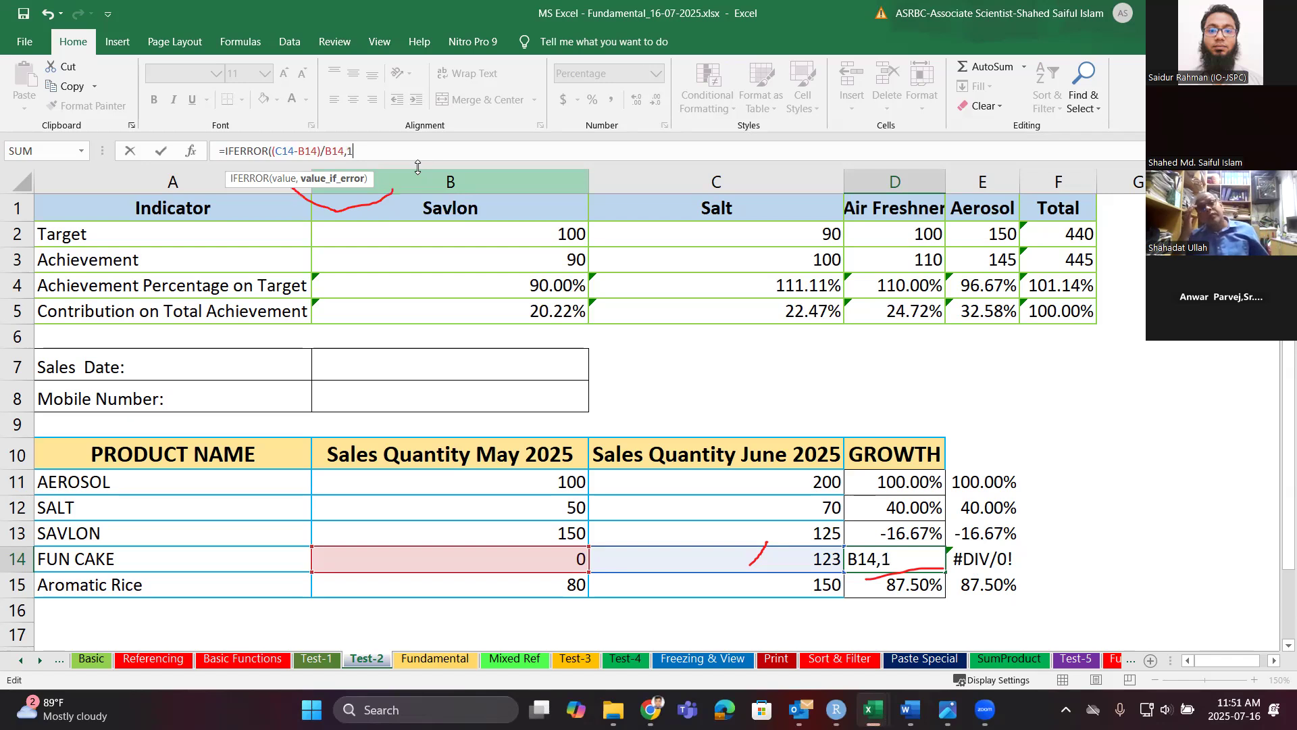
{"action": "type", "text": ")"}
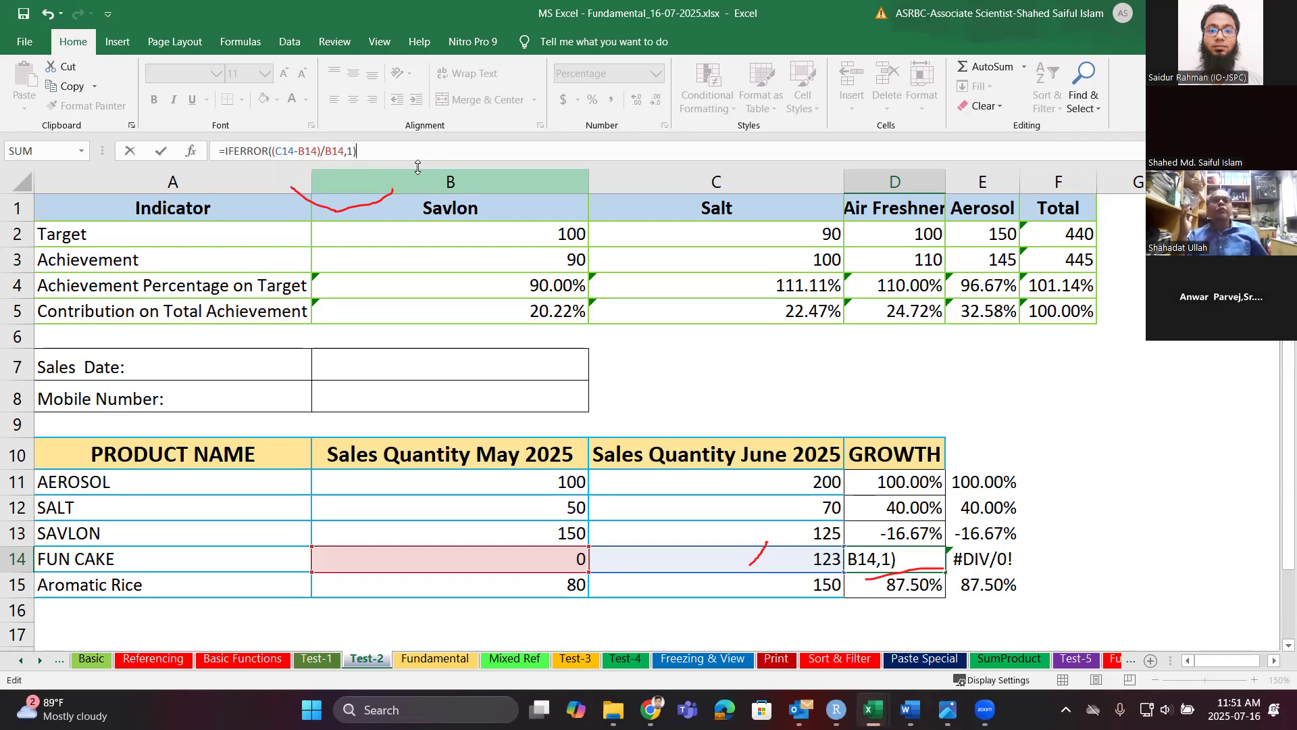
{"action": "key", "text": "Return"}
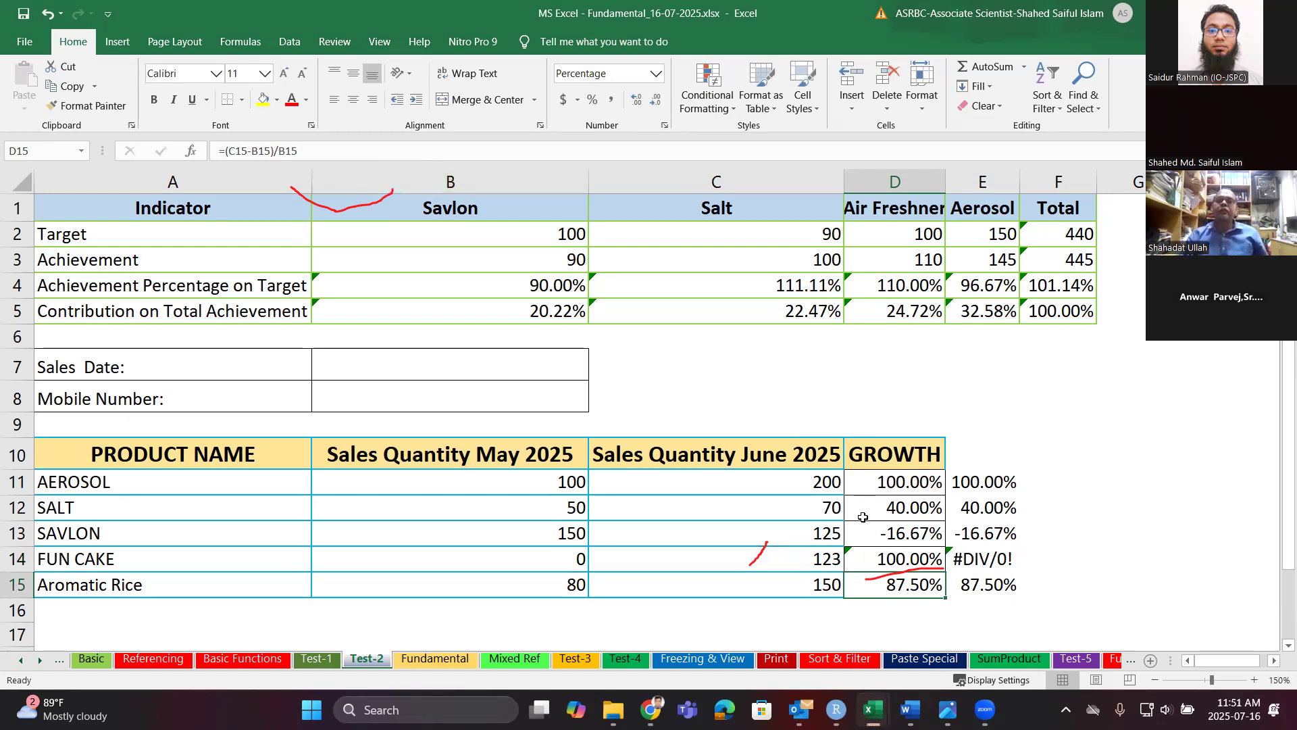
Fill D14's IFERROR formula up to D11 and down to D15.
{"action": "left_click", "coordinate": [899, 562]}
{"action": "left_click_drag", "start_coordinate": [946, 571], "coordinate": [933, 478]}
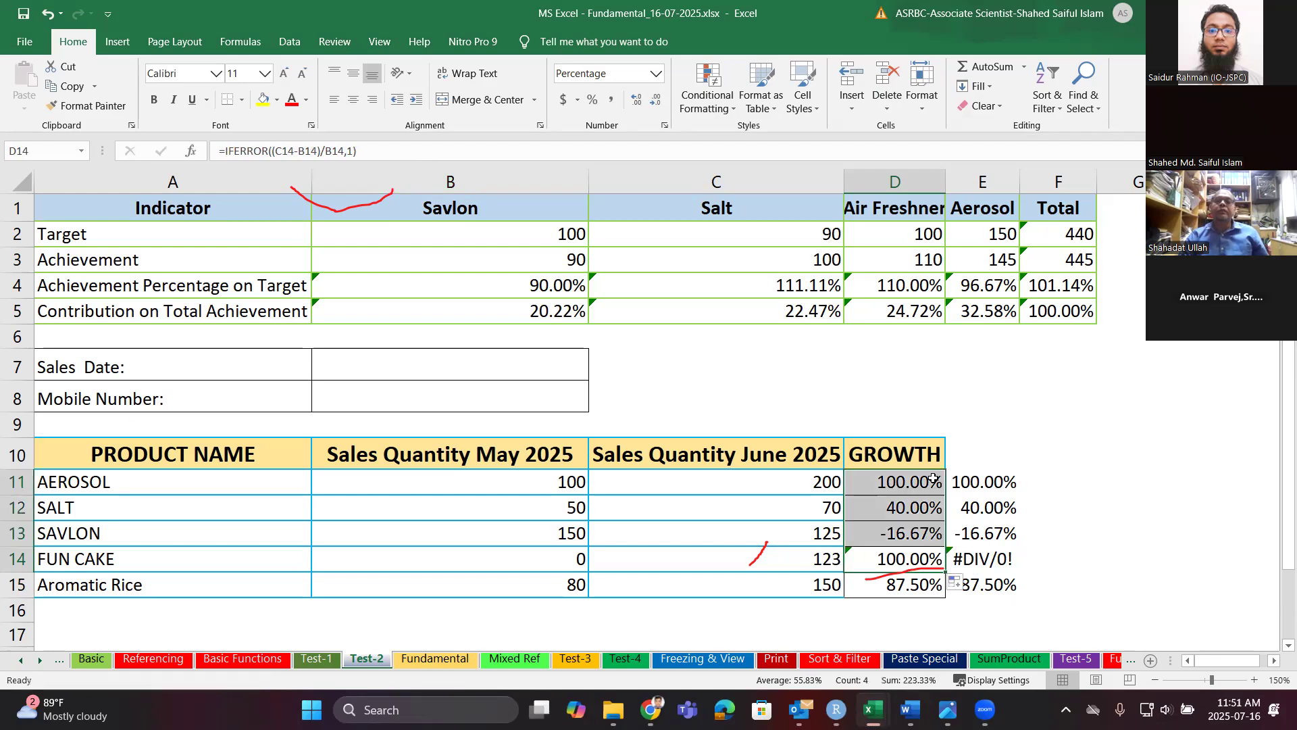
{"action": "left_click_drag", "start_coordinate": [945, 576], "coordinate": [946, 596]}
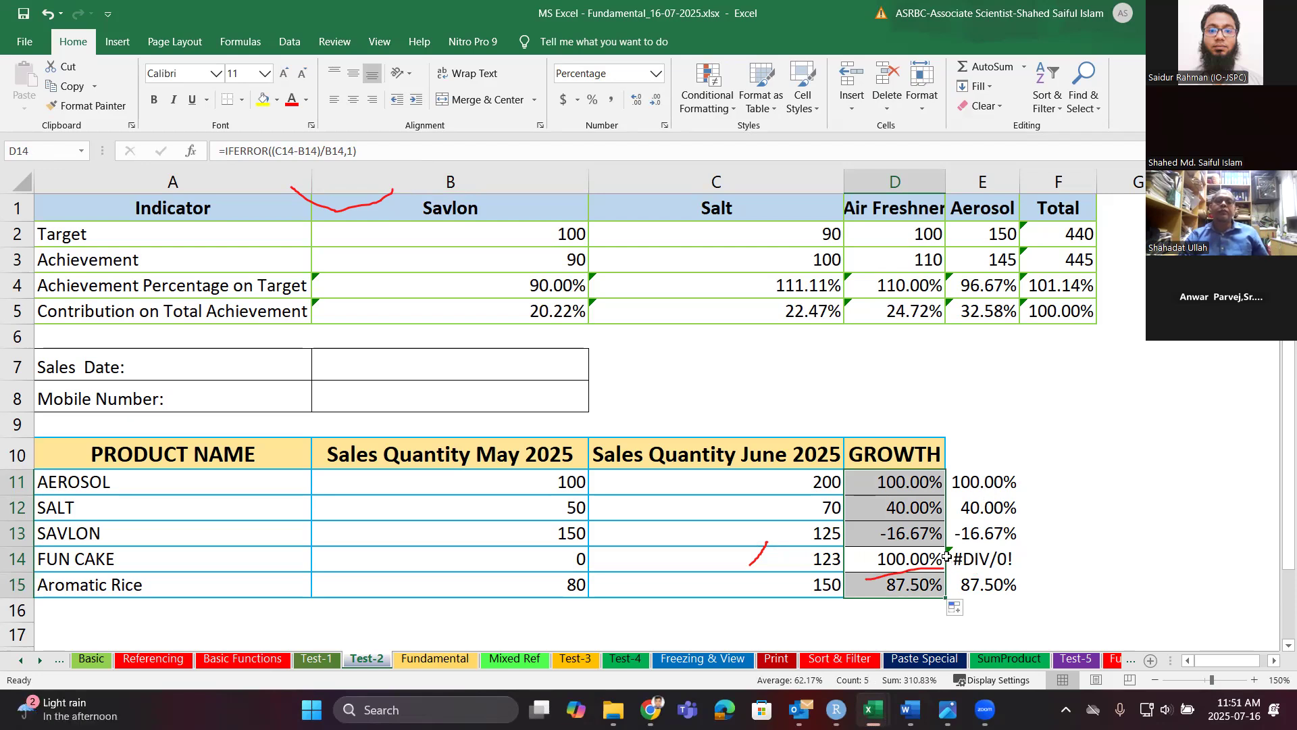
{"action": "left_click", "coordinate": [902, 480]}
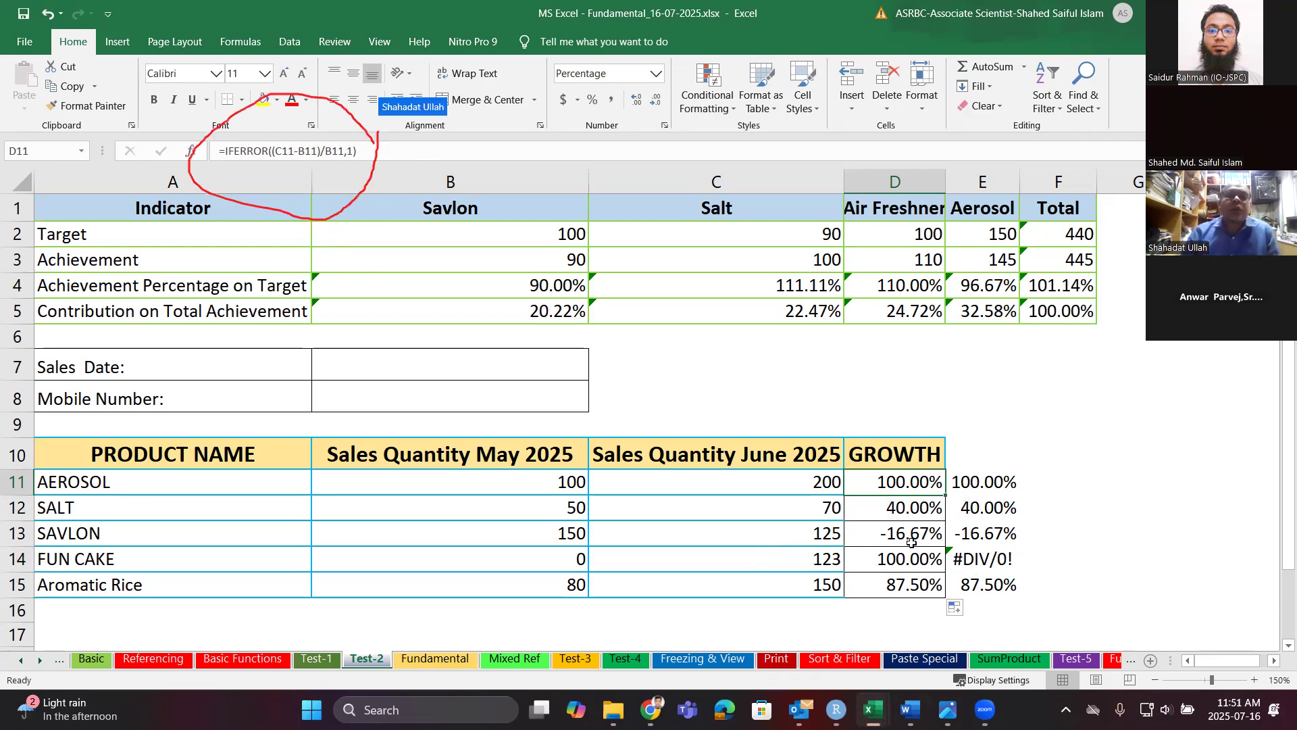
Open D11 in edit mode to check its formula =IFERROR((C11-B11)/B11,1).
{"action": "double_click", "coordinate": [914, 483]}
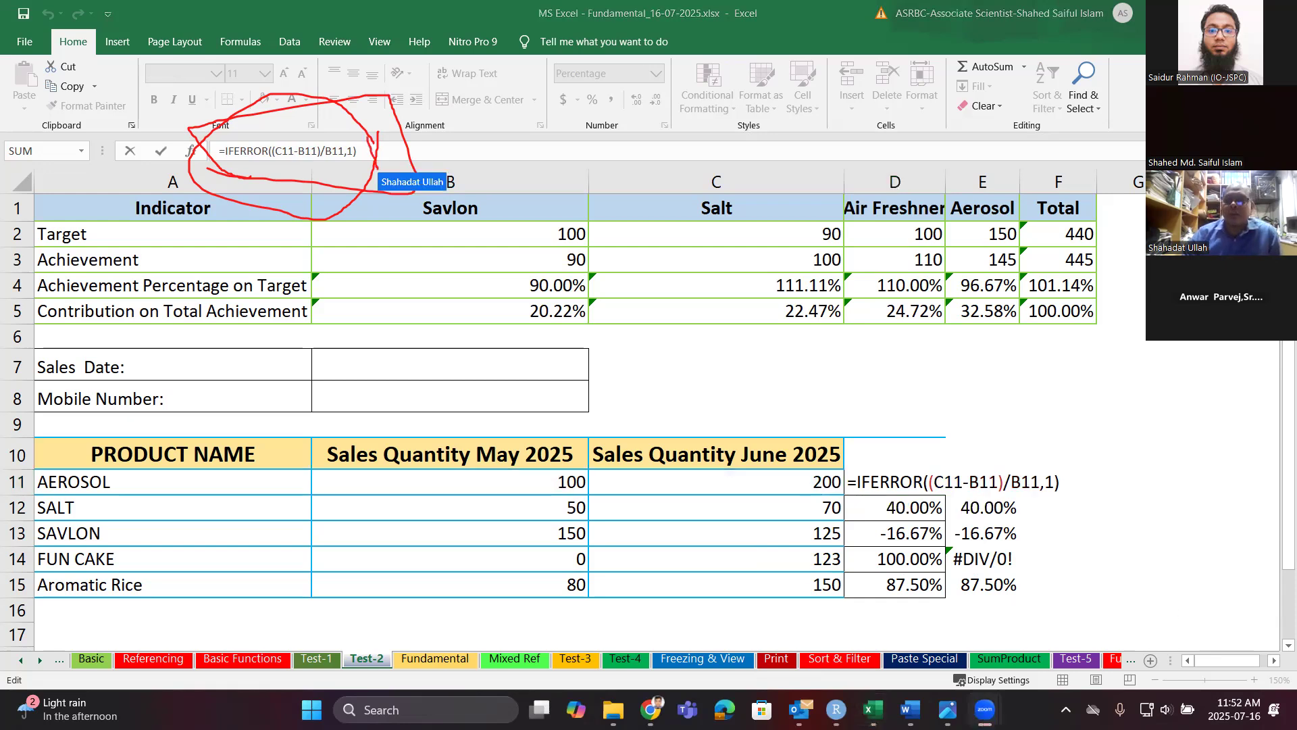
{"action": "left_click", "coordinate": [889, 484]}
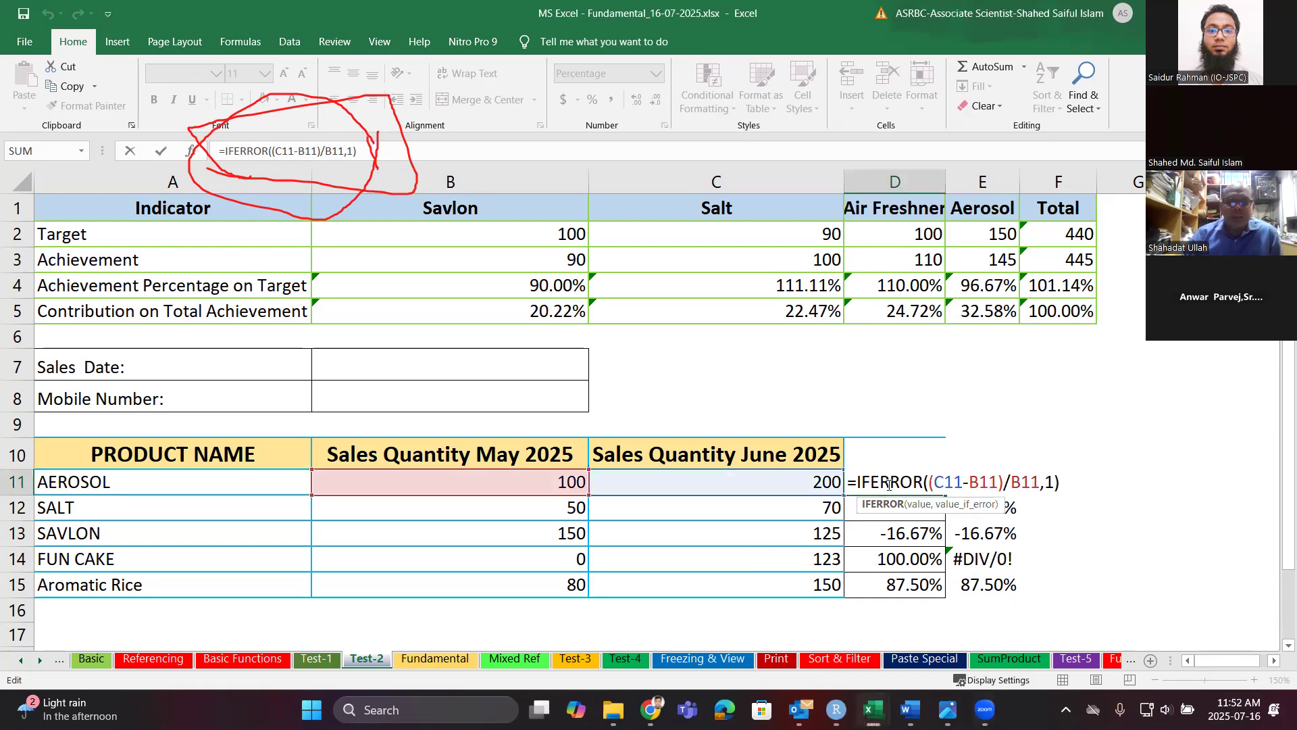
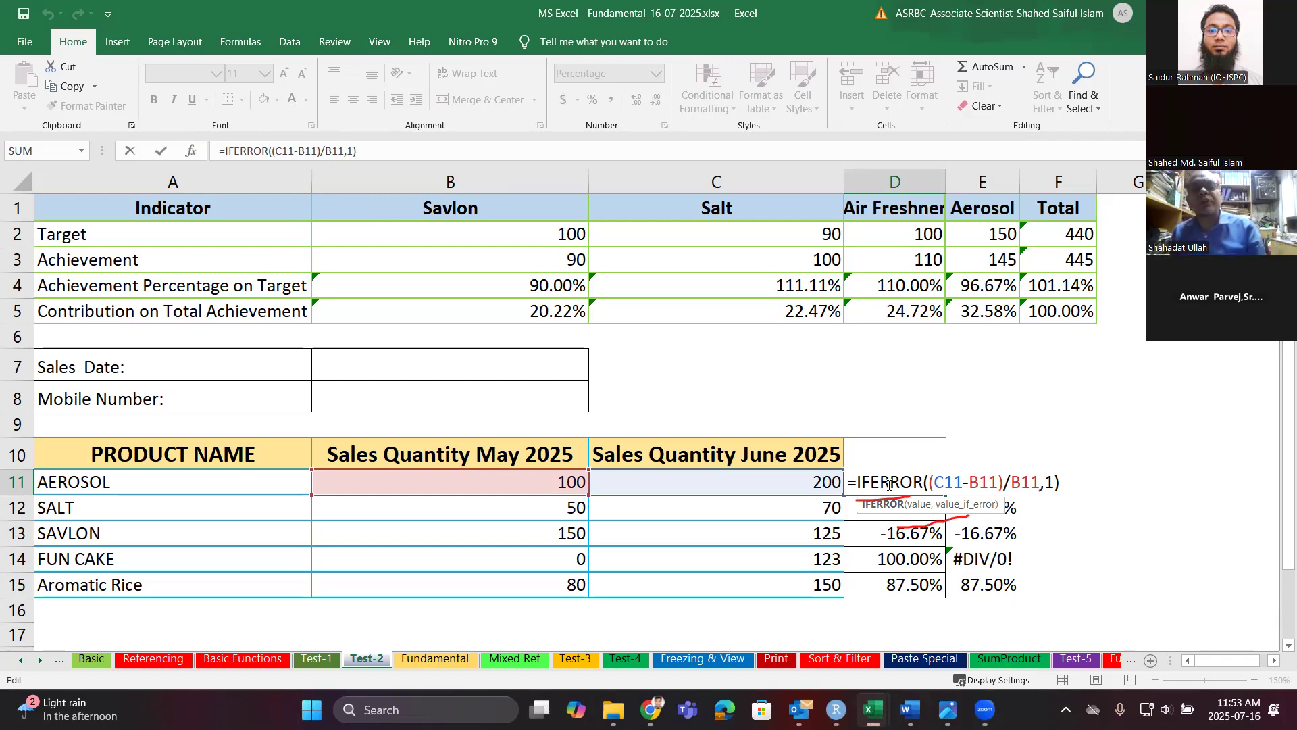
Remove the 0 fallback so D11 reads =IFERROR((C11-B11)/B11,).
{"action": "double_click", "coordinate": [1048, 482]}
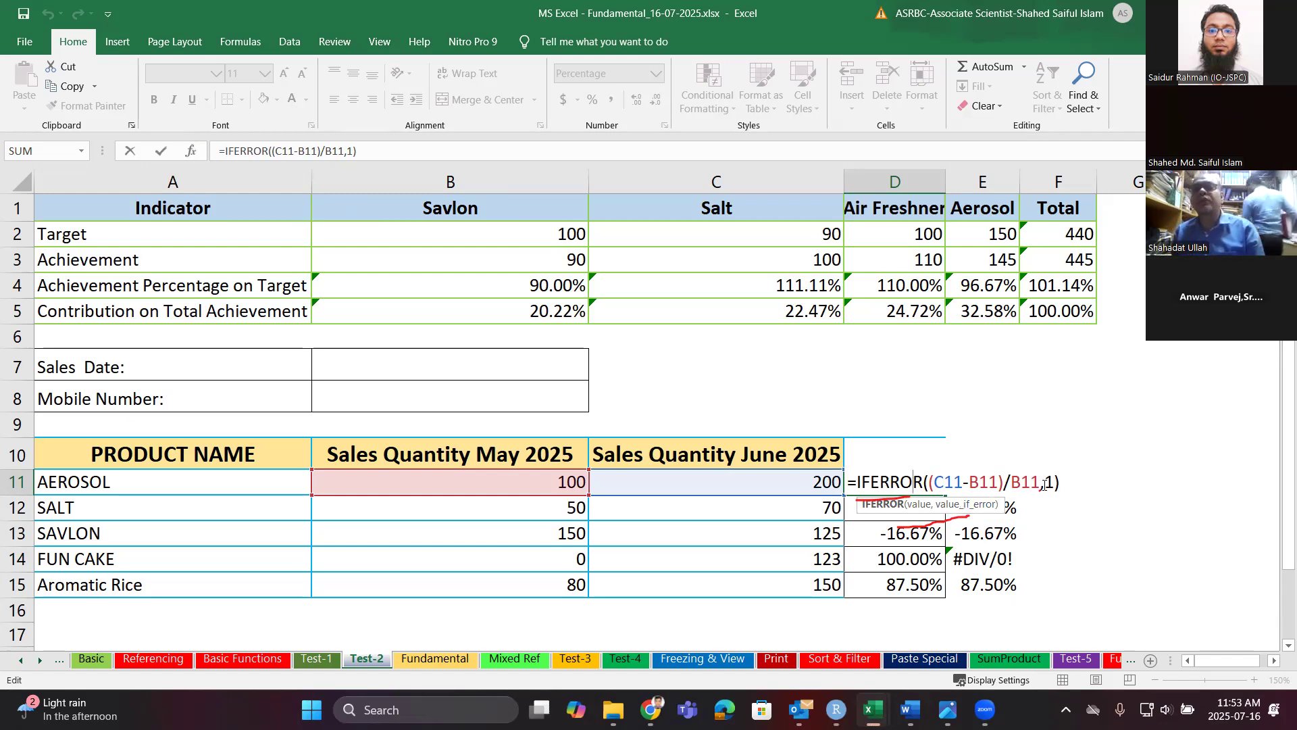
{"action": "type", "text": "0"}
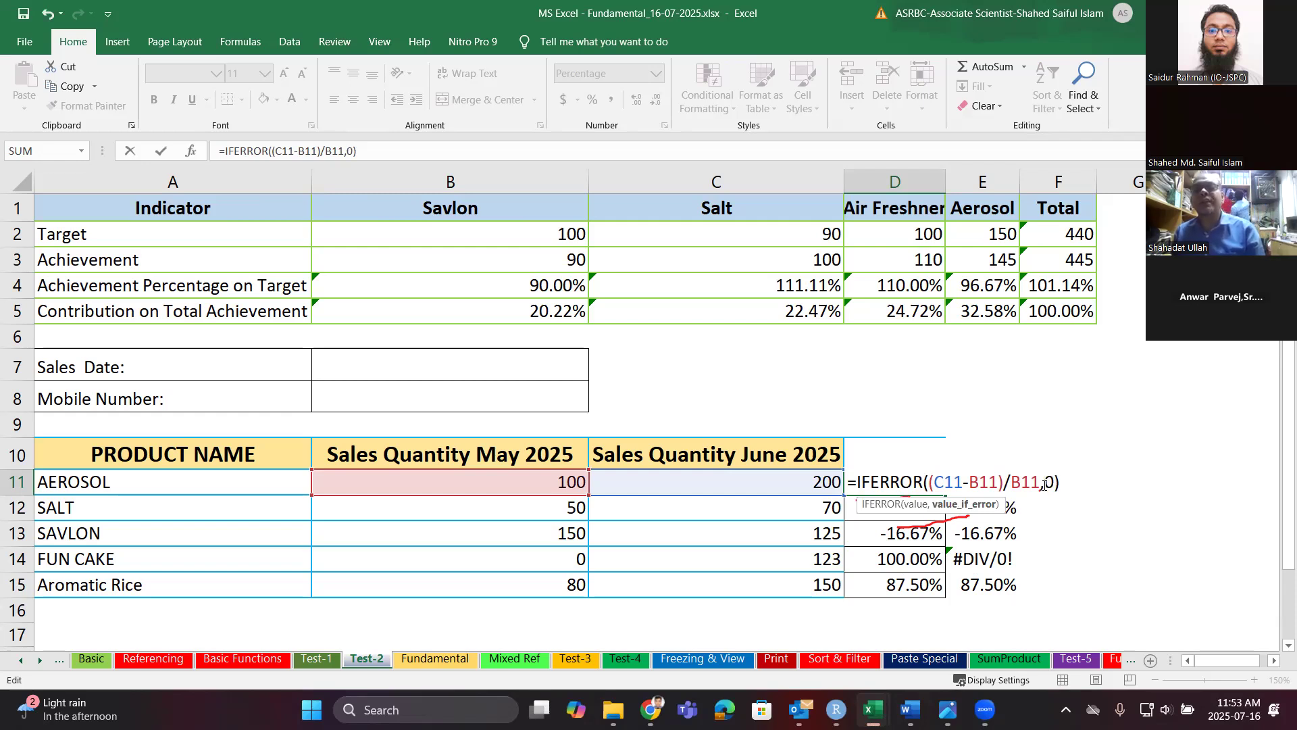
{"action": "key", "text": "BackSpace"}
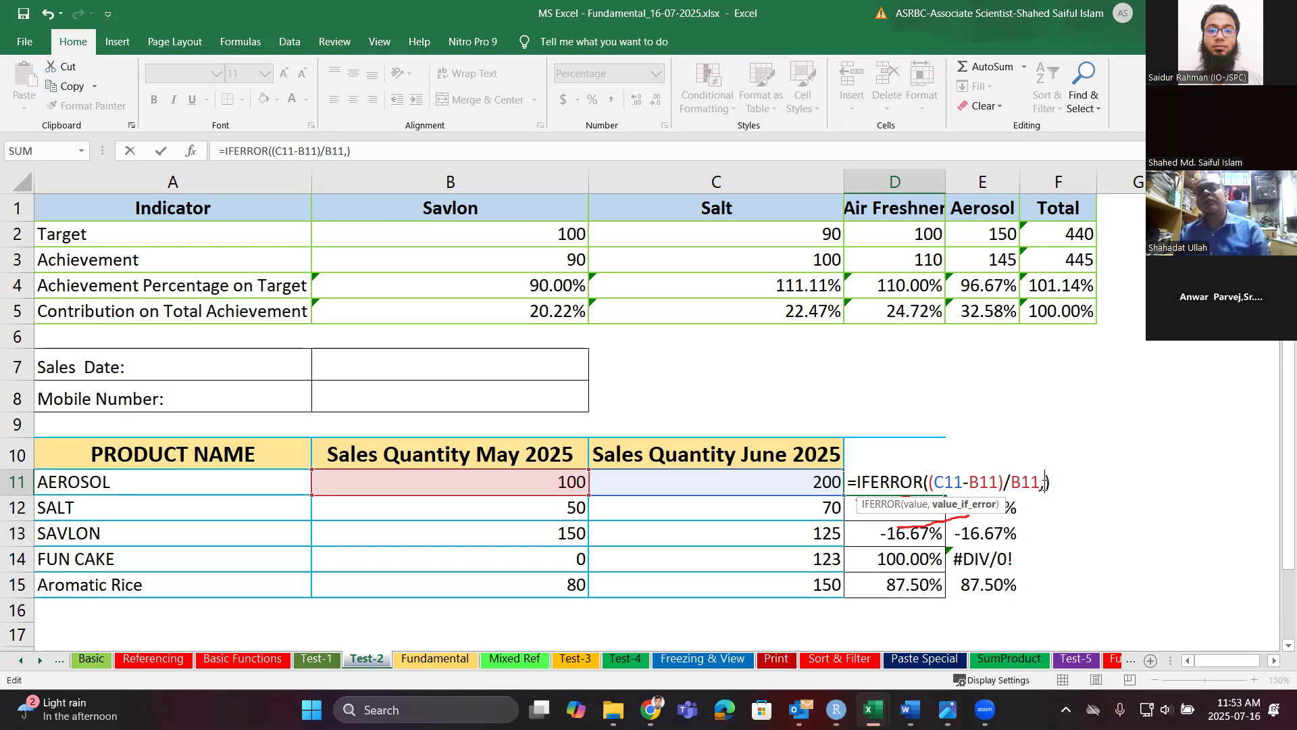
{"action": "key", "text": "Return"}
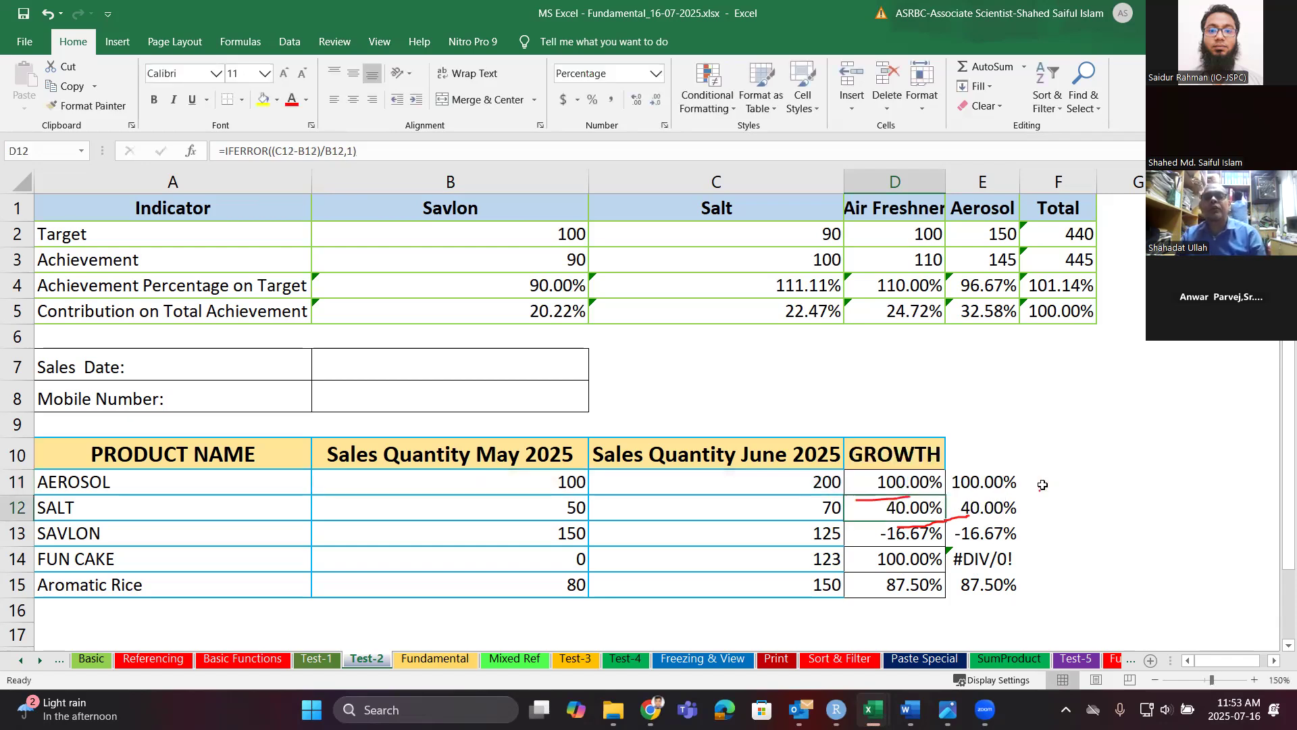
Fill D11's revised formula down to D15, then reopen D11 for editing.
{"action": "left_click", "coordinate": [925, 484]}
{"action": "left_click_drag", "start_coordinate": [946, 495], "coordinate": [930, 585]}
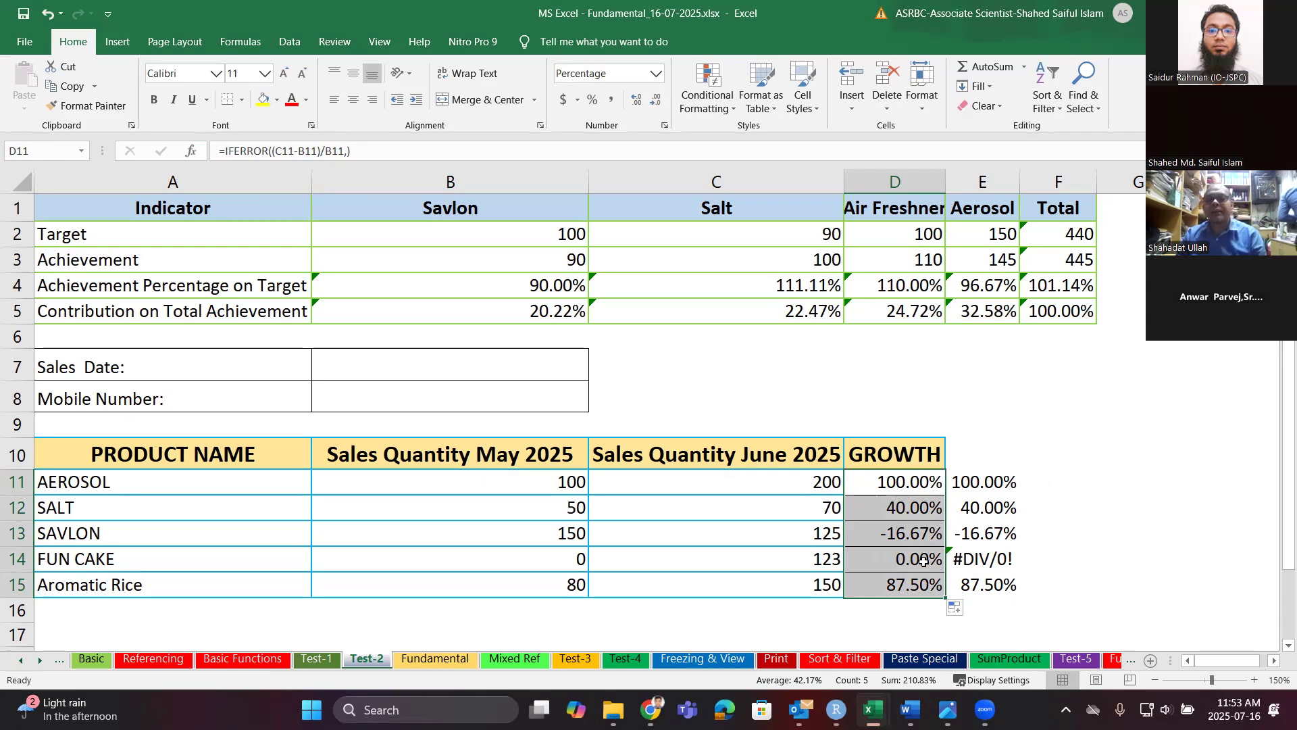
{"action": "left_click", "coordinate": [914, 485]}
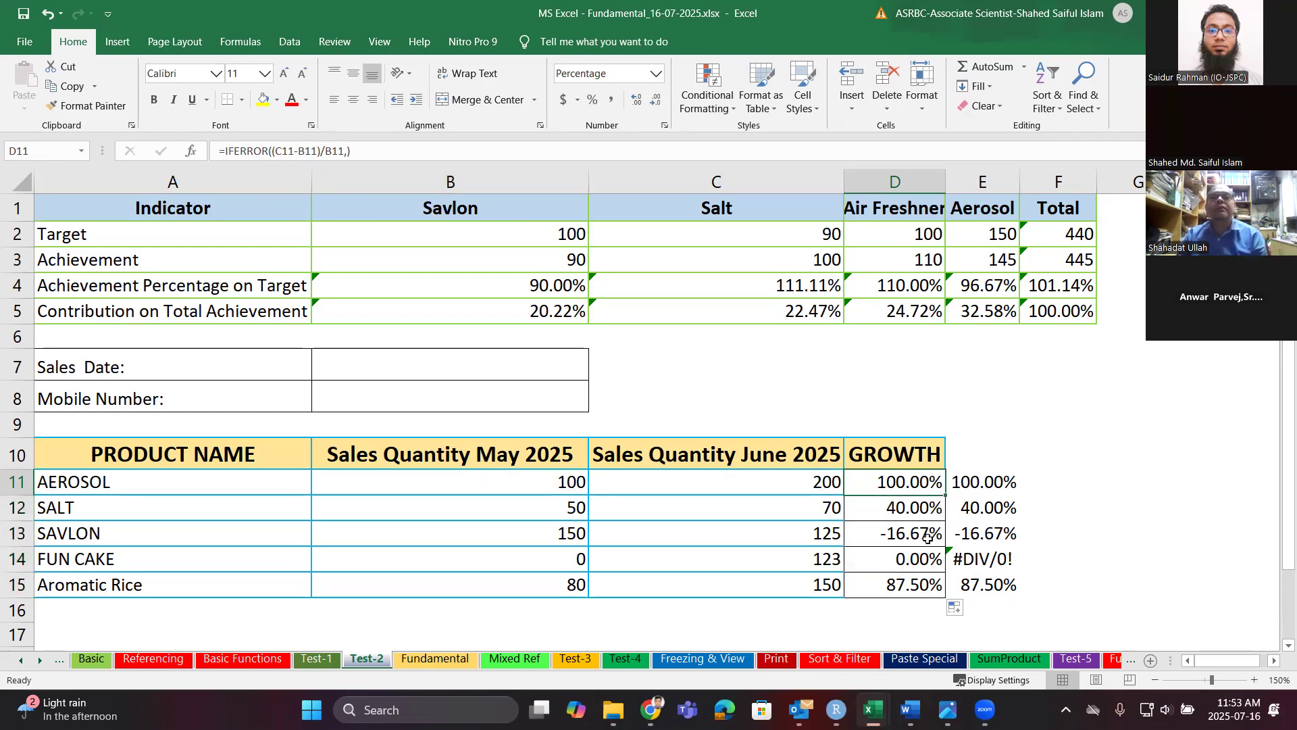
{"action": "double_click", "coordinate": [939, 486]}
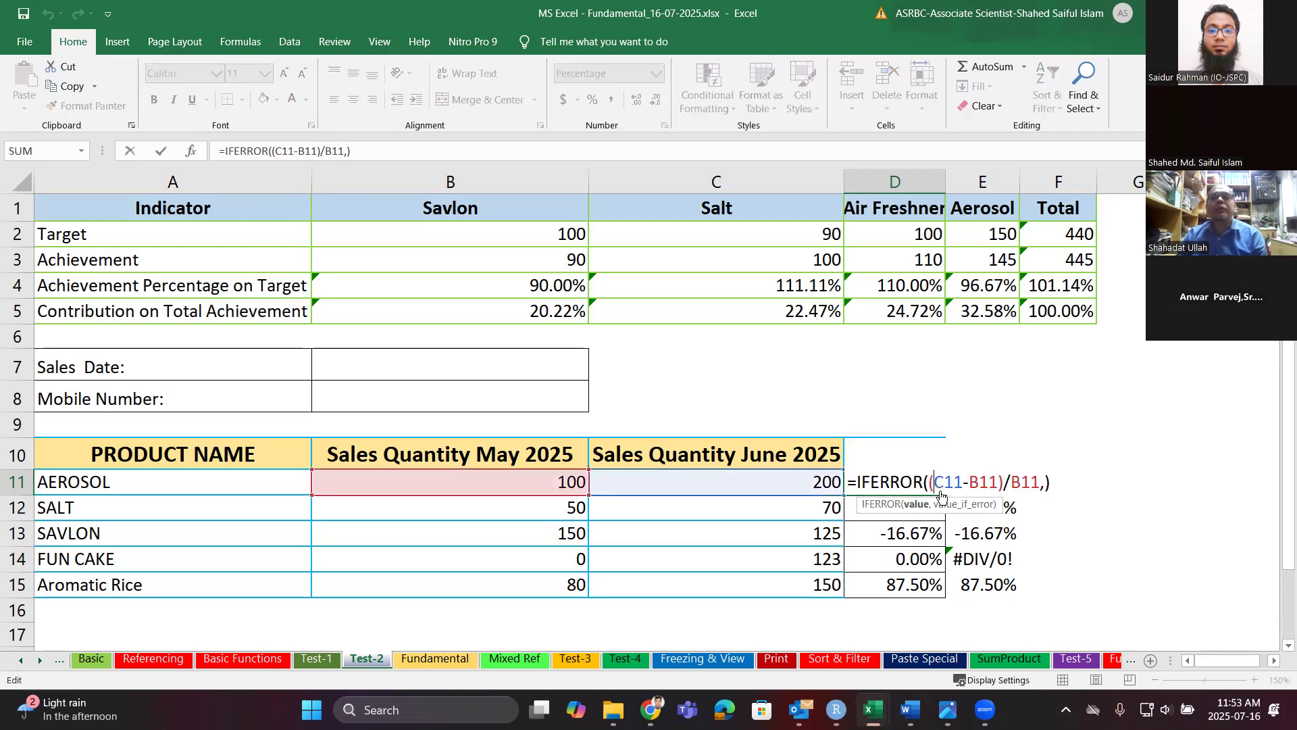
Remove the trailing comma from D11's formula and dismiss the too-few-arguments warning.
{"action": "left_click", "coordinate": [1042, 484]}
{"action": "left_click", "coordinate": [1043, 483]}
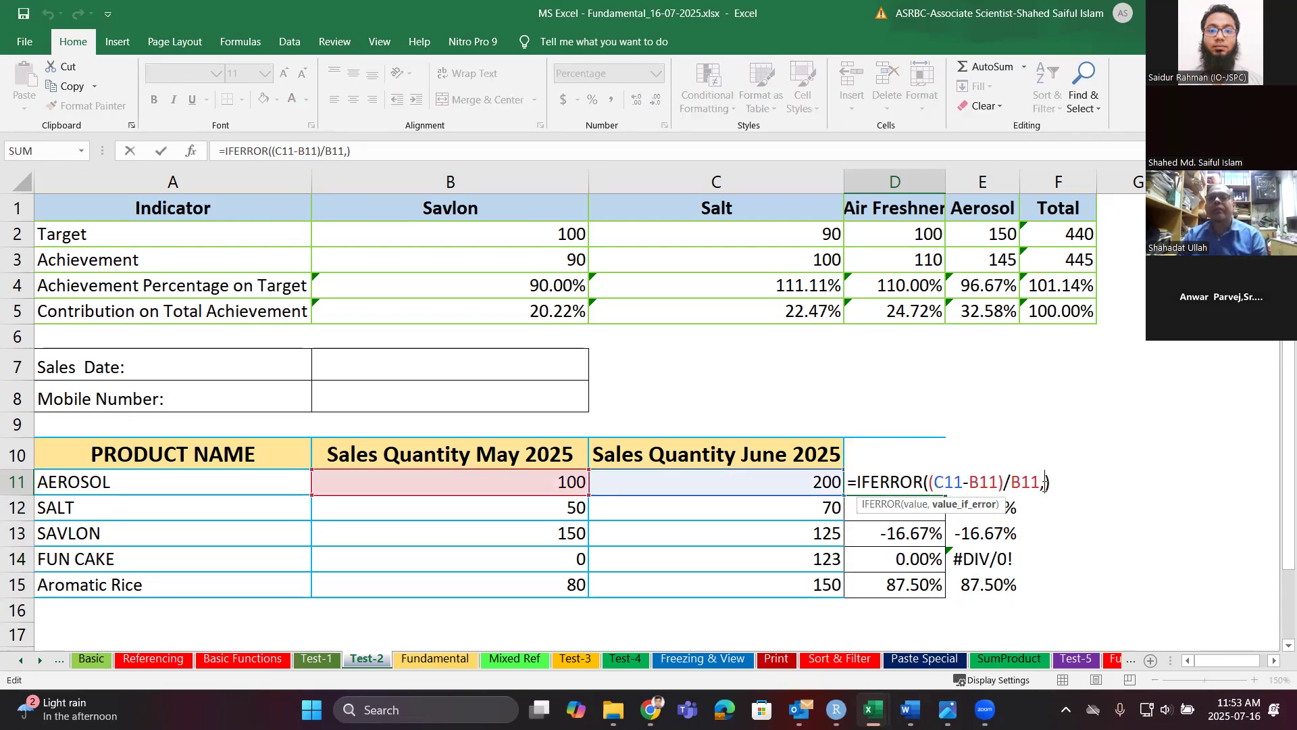
{"action": "key", "text": "BackSpace"}
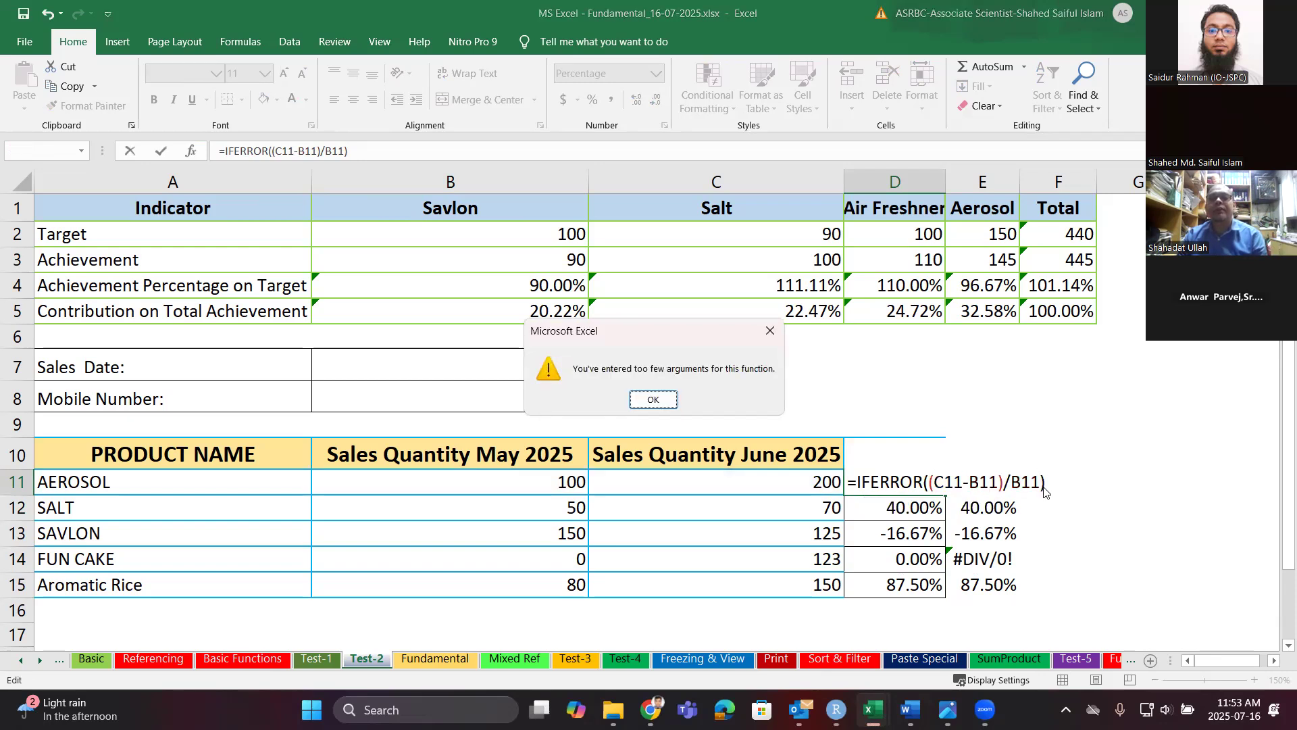
{"action": "key", "text": "Return"}
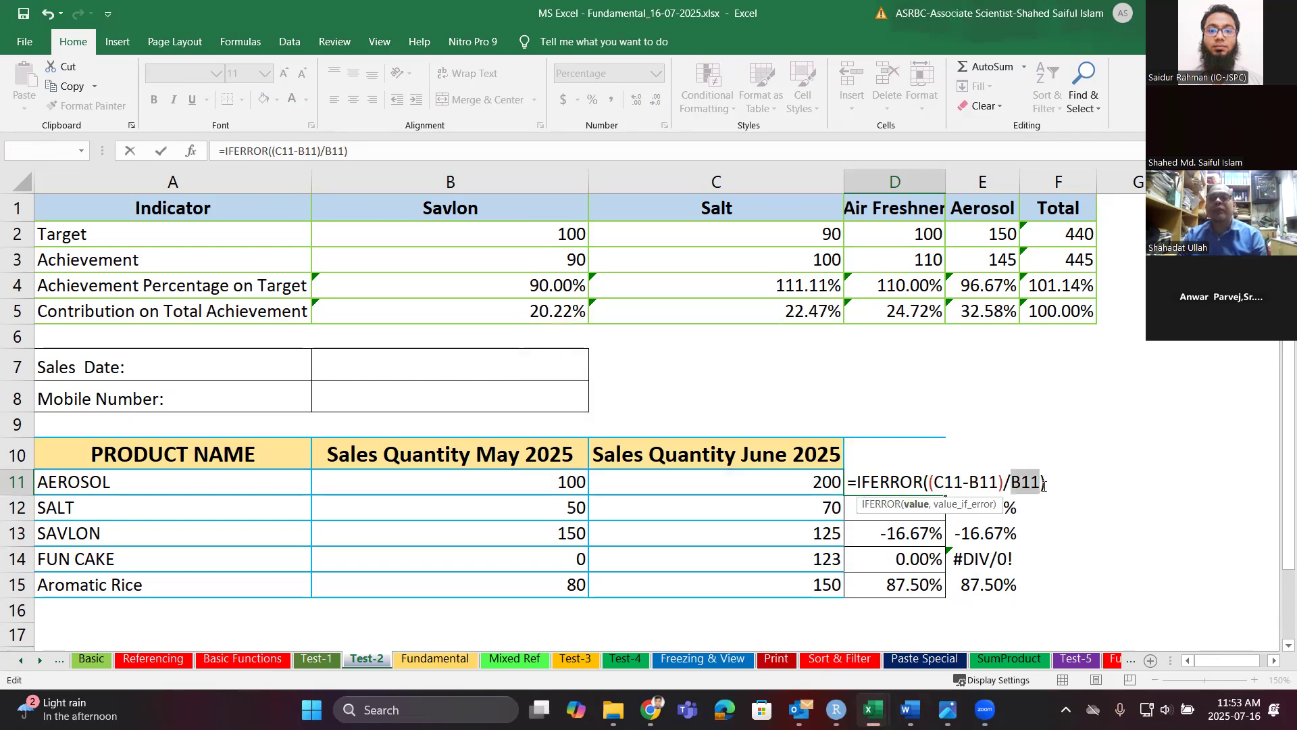
{"action": "type", "text": ","}
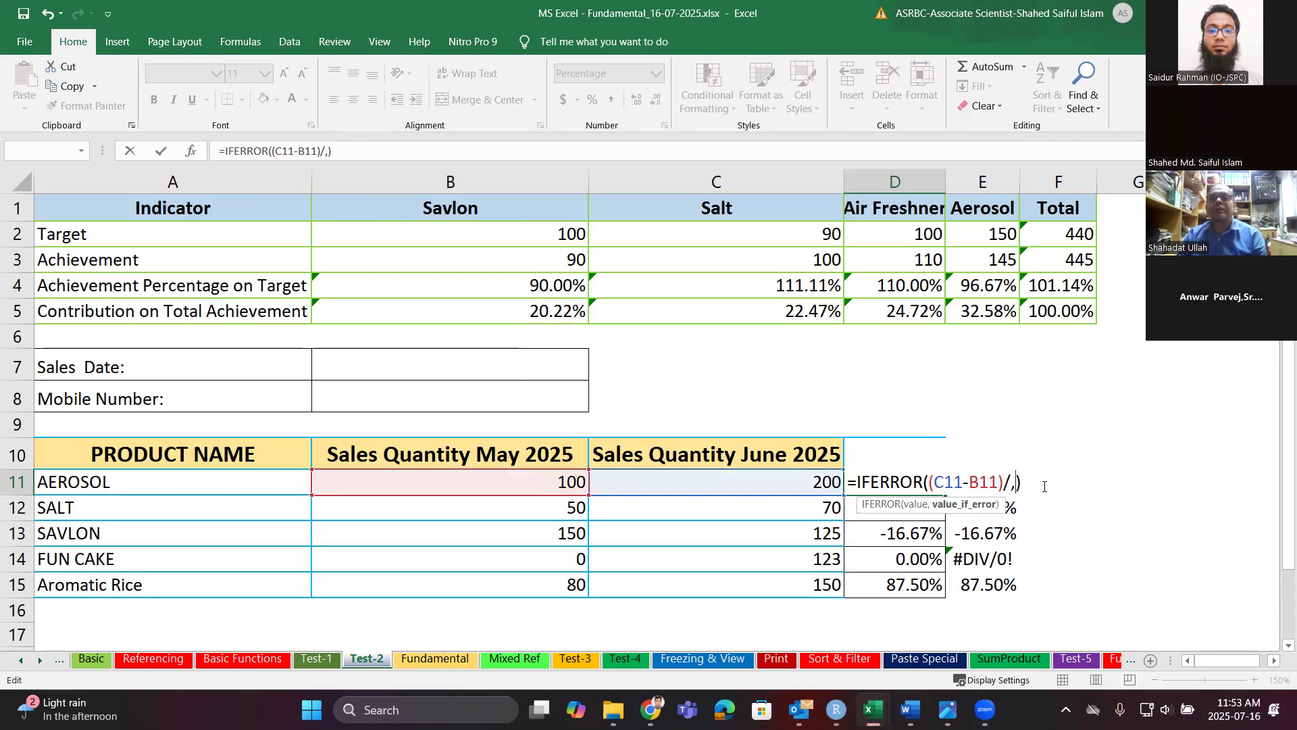
{"action": "key", "text": "ctrl+z"}
Set D11 to =IFERROR((C11-B11)/B11," ") and fill it down to D15.
{"action": "left_click", "coordinate": [1043, 486]}
{"action": "type", "text": ","}
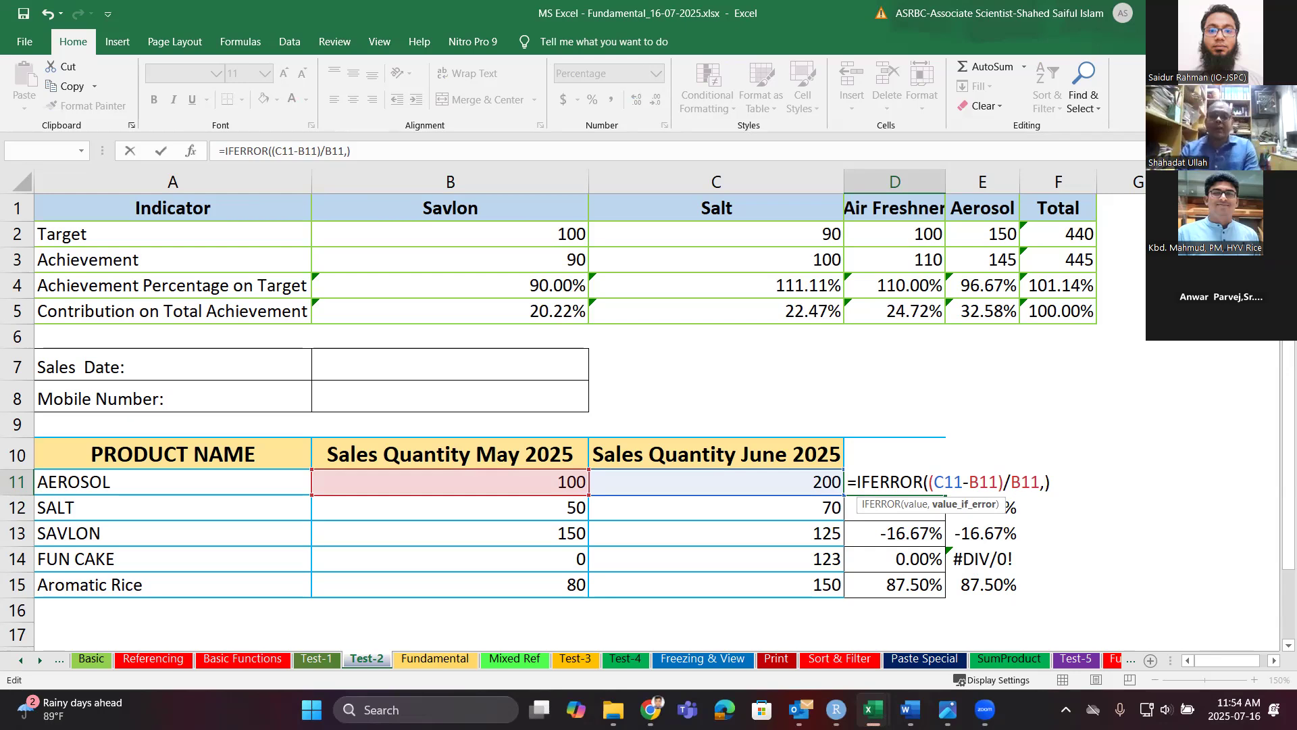
{"action": "type", "text": "\" \""}
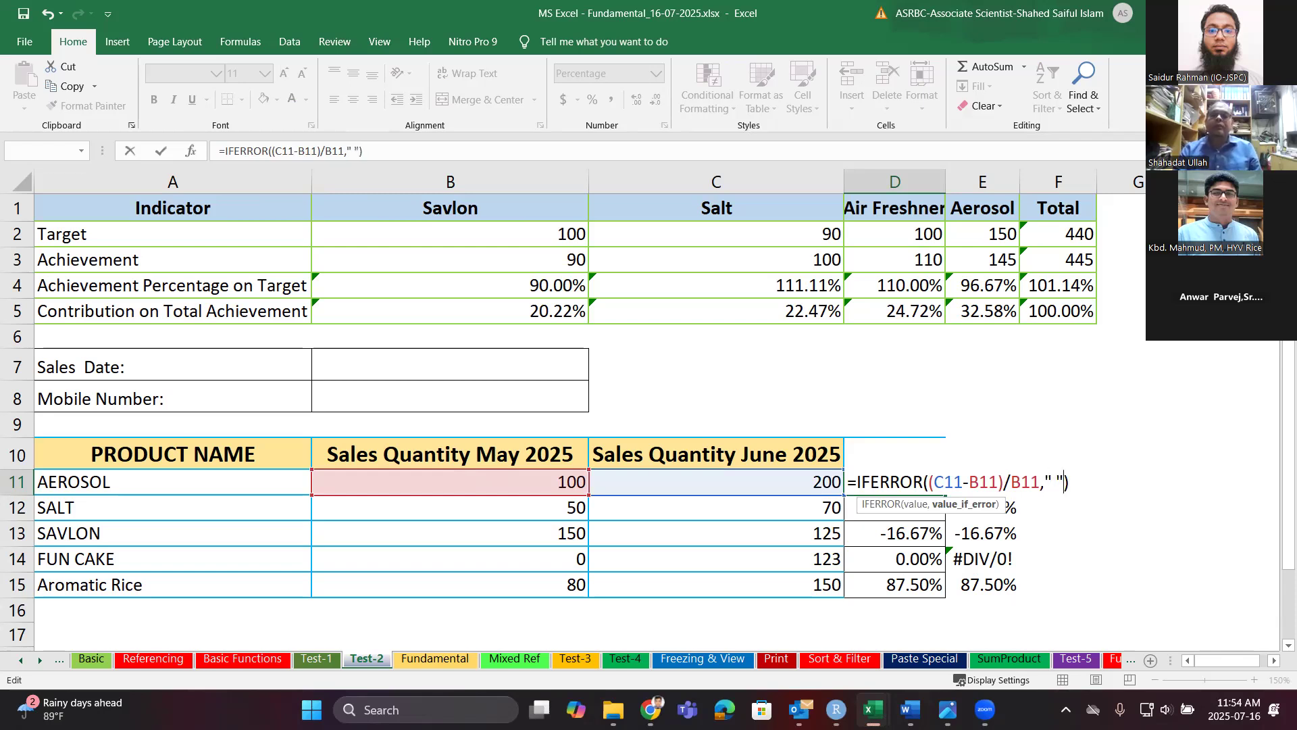
{"action": "key", "text": "Return"}
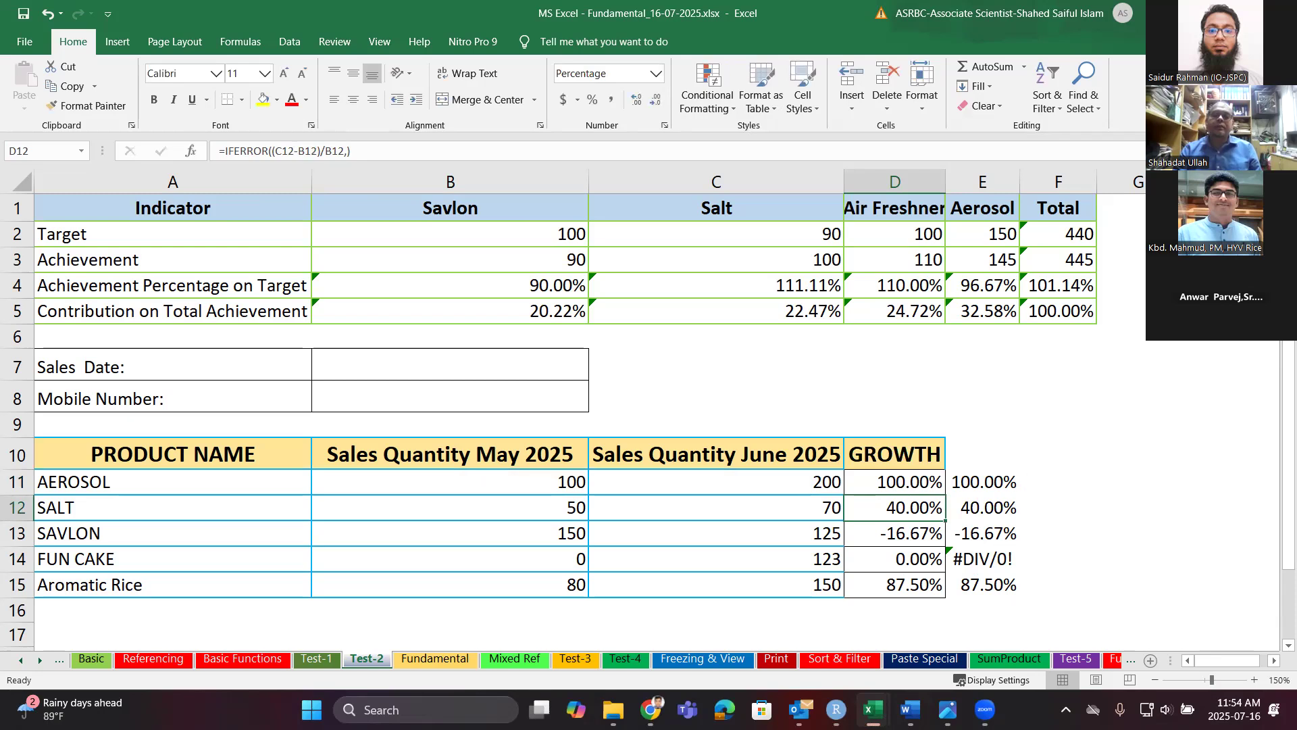
{"action": "left_click", "coordinate": [922, 489]}
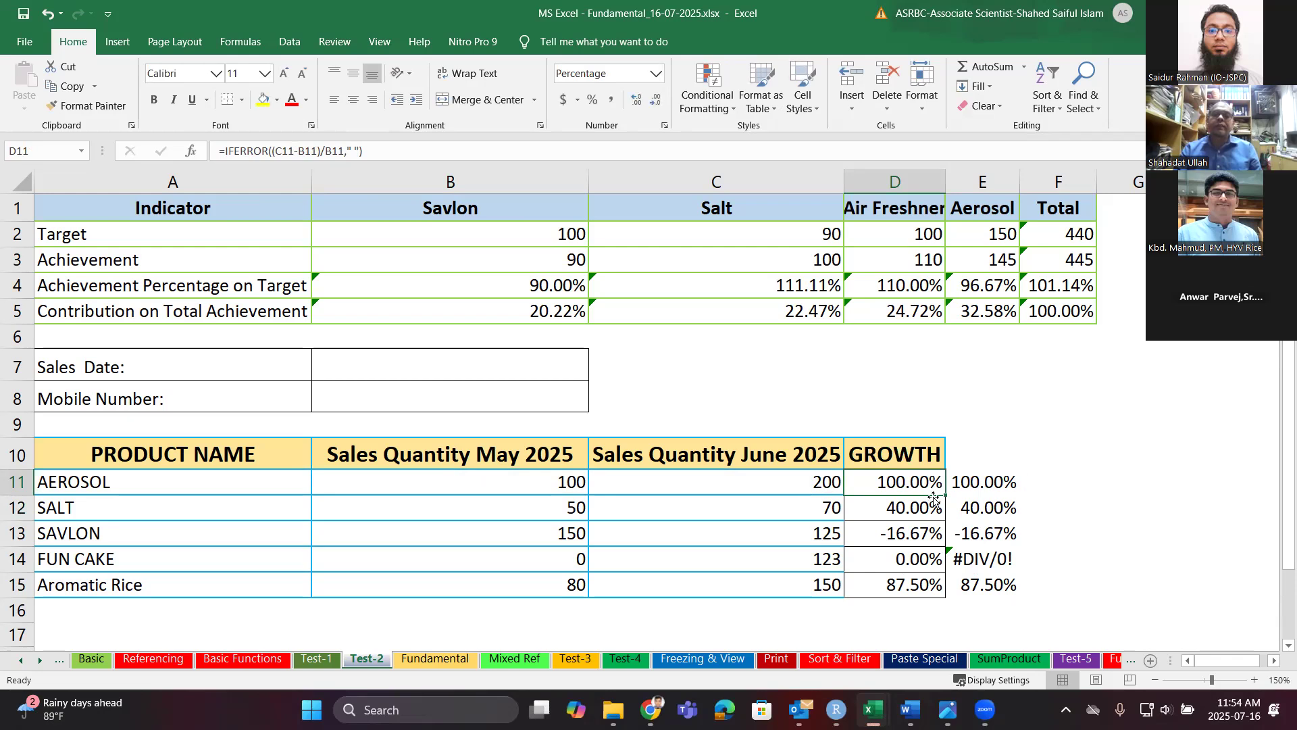
{"action": "left_click_drag", "start_coordinate": [949, 495], "coordinate": [943, 597]}
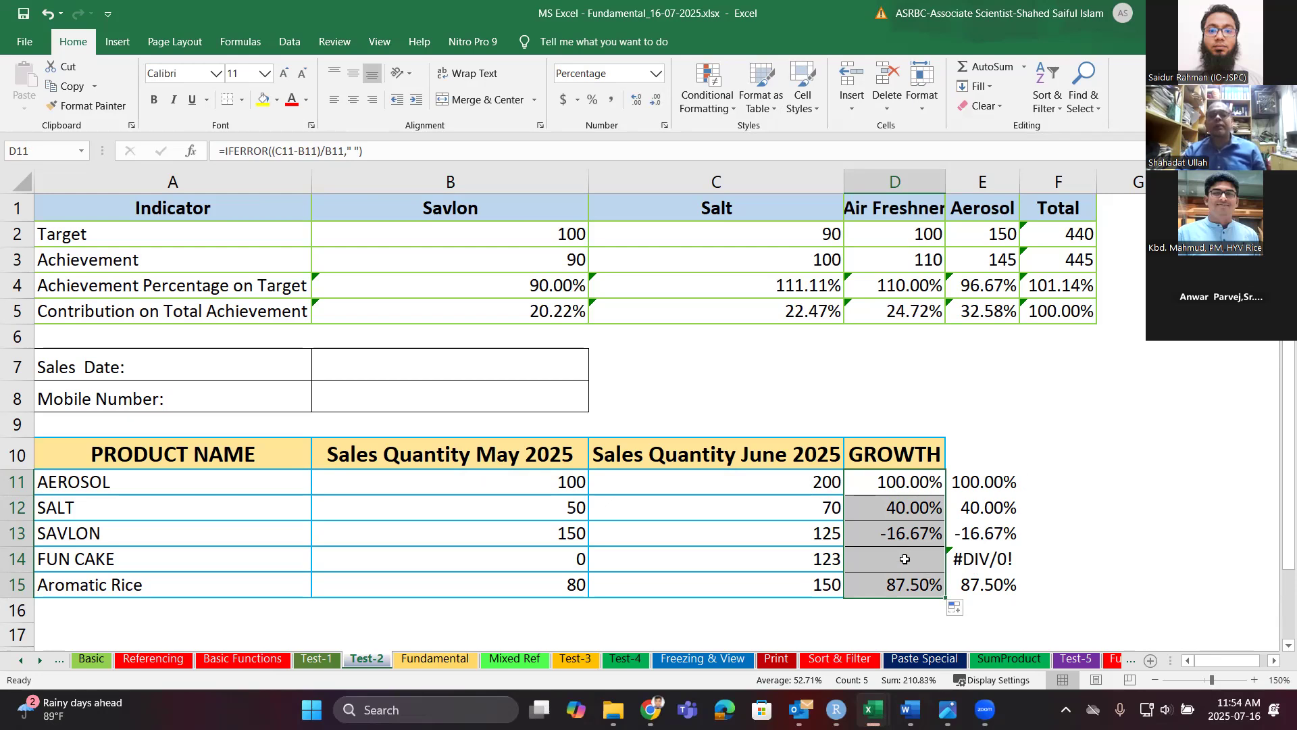
Enter =LEN(D14) in D17 to measure FUN CAKE's blank-looking growth cell.
{"action": "left_click", "coordinate": [895, 633]}
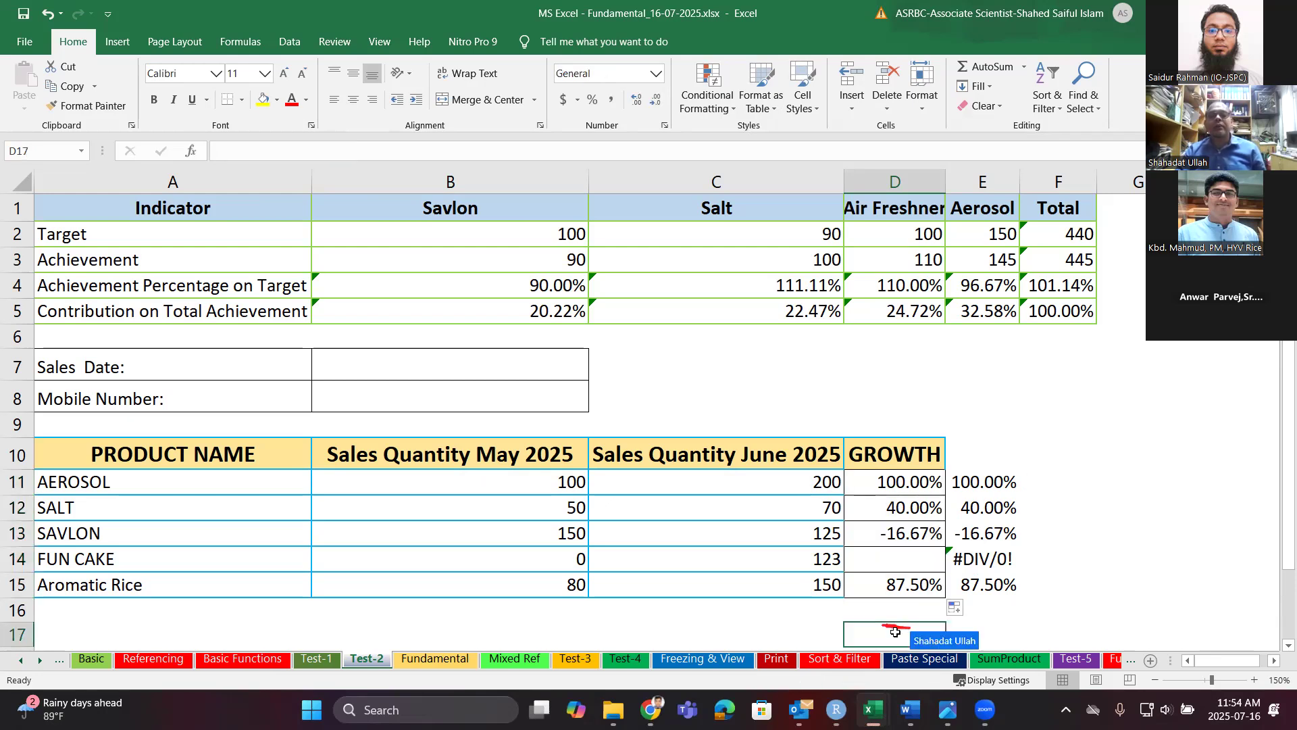
{"action": "type", "text": "="}
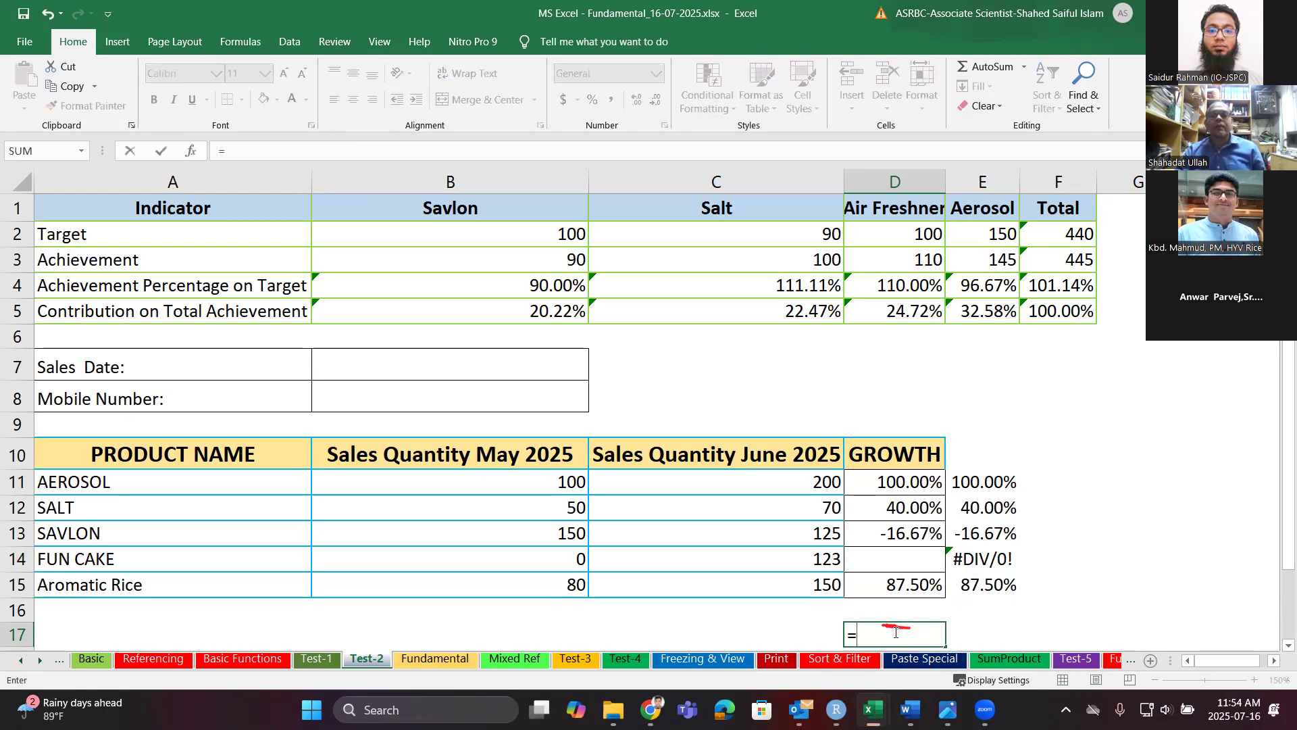
{"action": "type", "text": "len"}
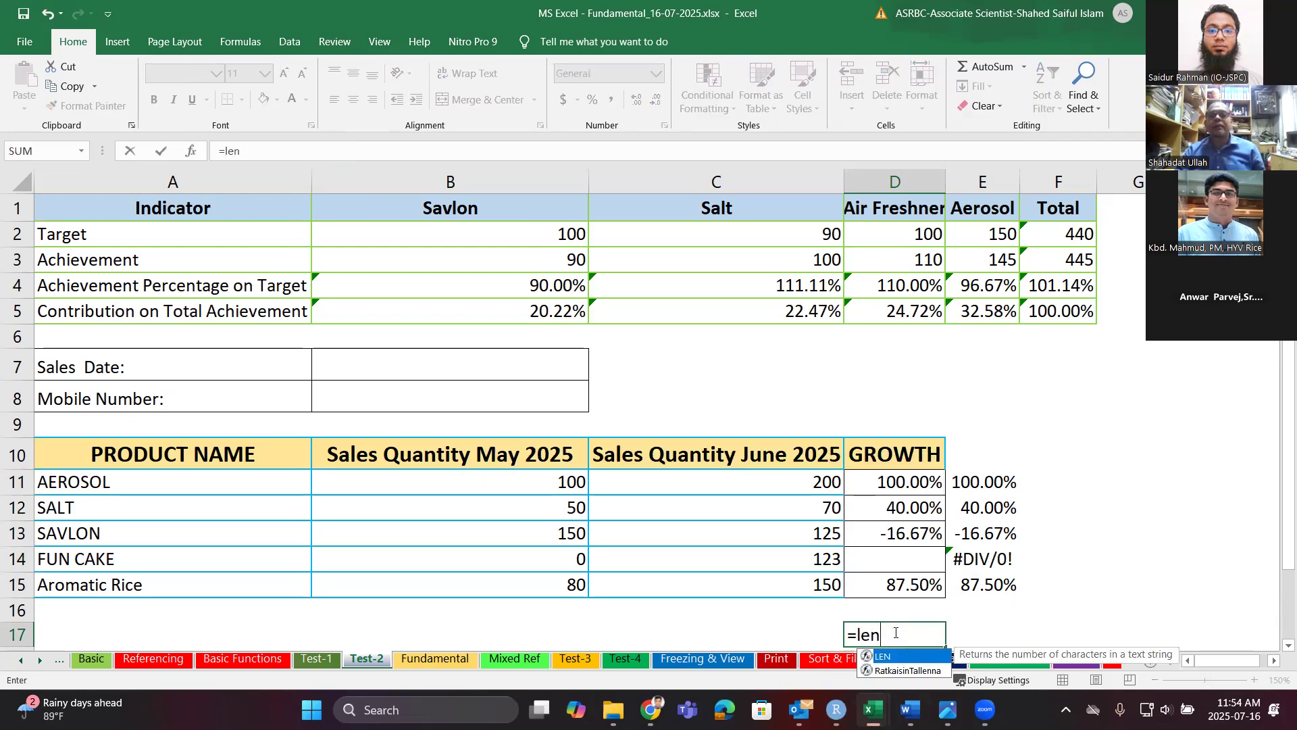
{"action": "scroll", "coordinate": [900, 635], "scroll_direction": "down", "scroll_amount": 1}
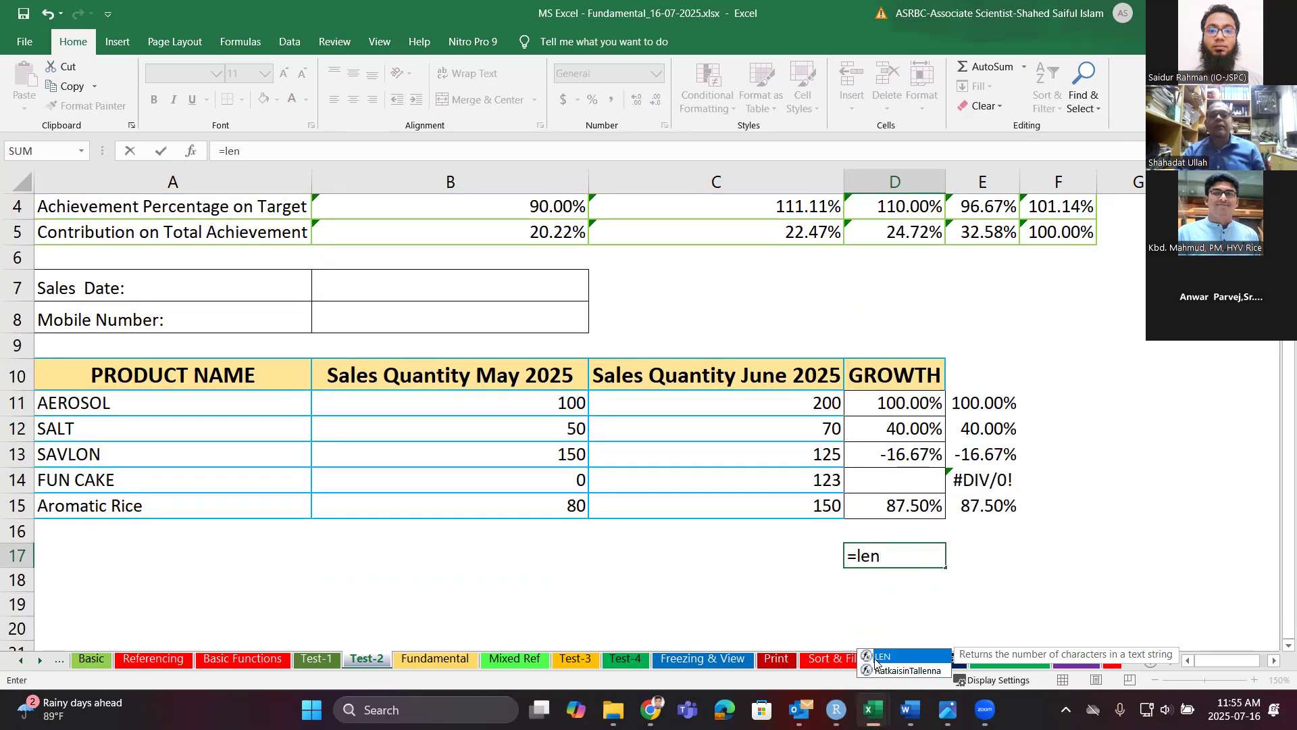
{"action": "double_click", "coordinate": [880, 658]}
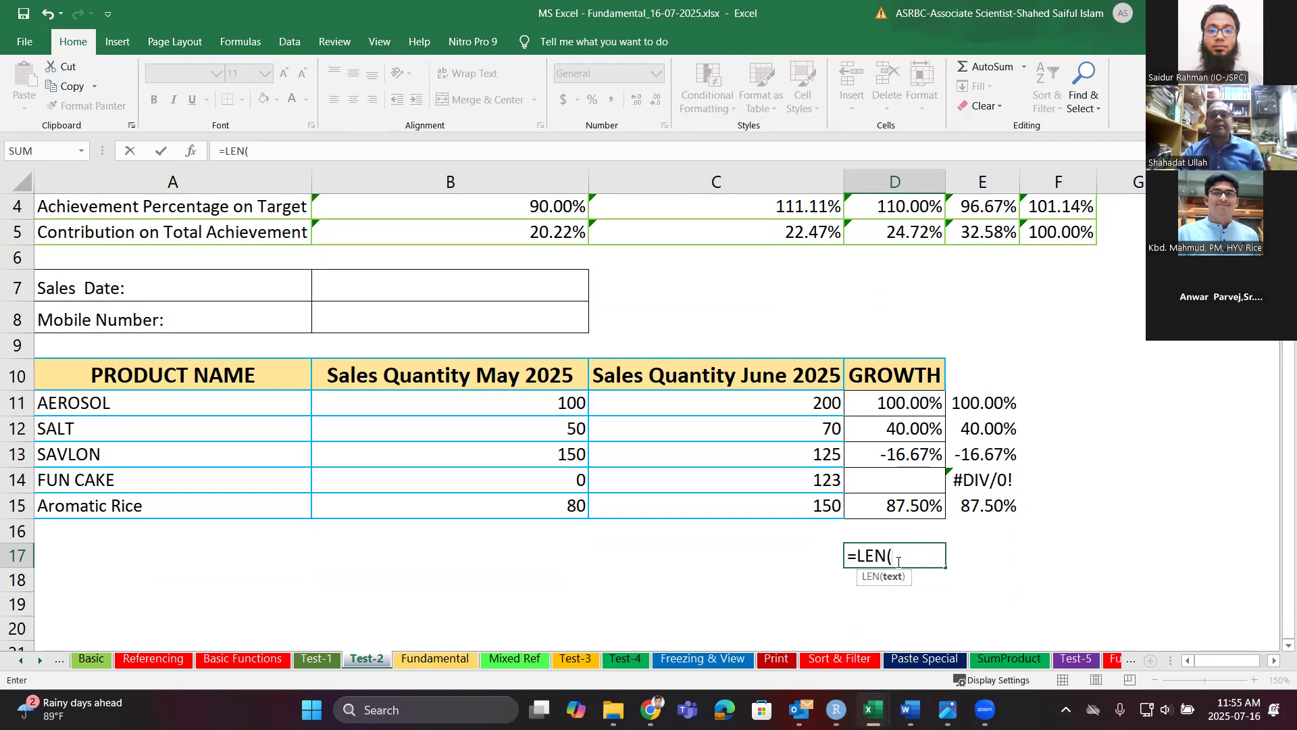
{"action": "left_click", "coordinate": [933, 479]}
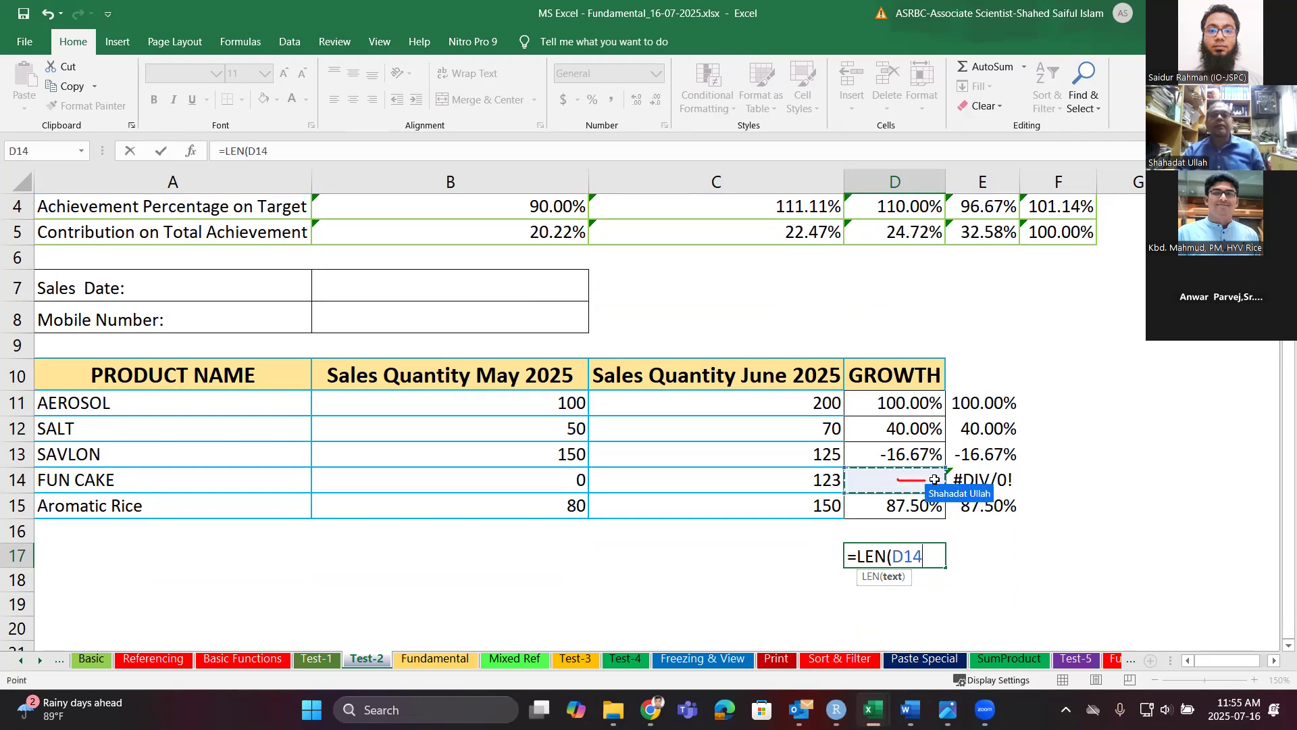
{"action": "key", "text": "Return"}
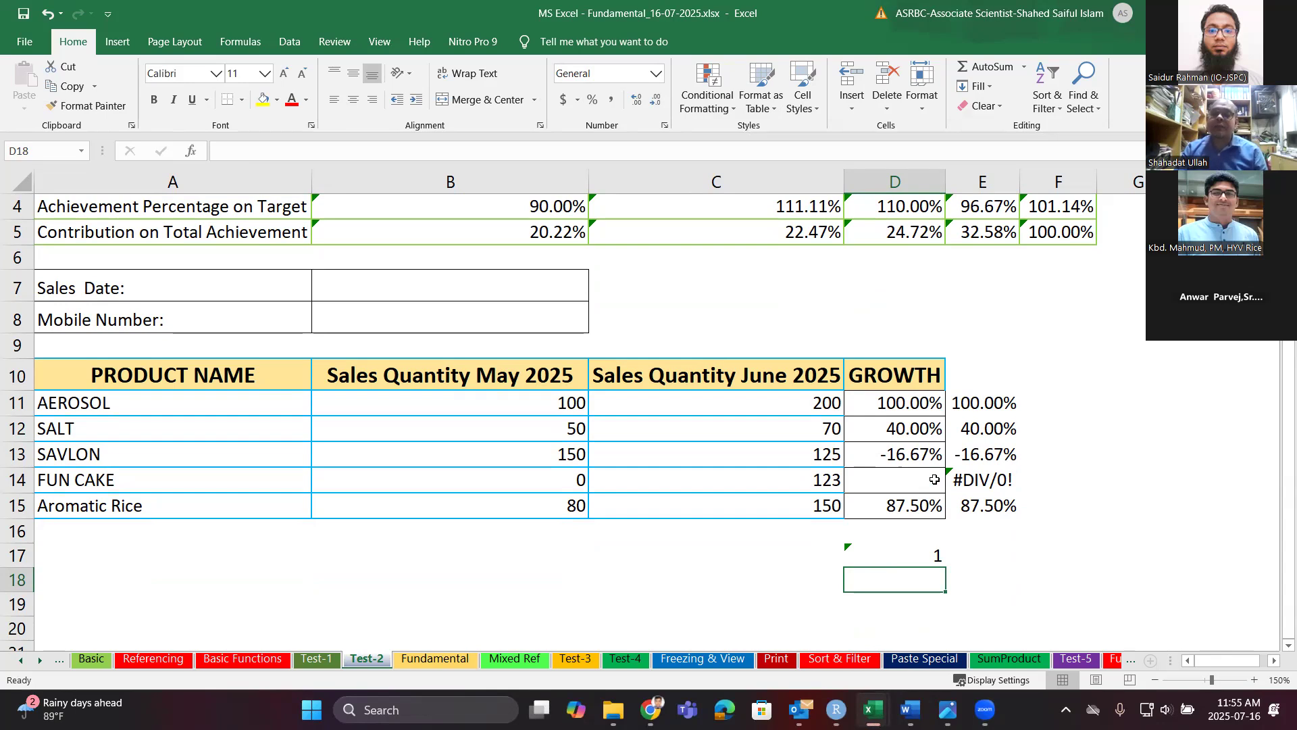
{"action": "left_click", "coordinate": [929, 416]}
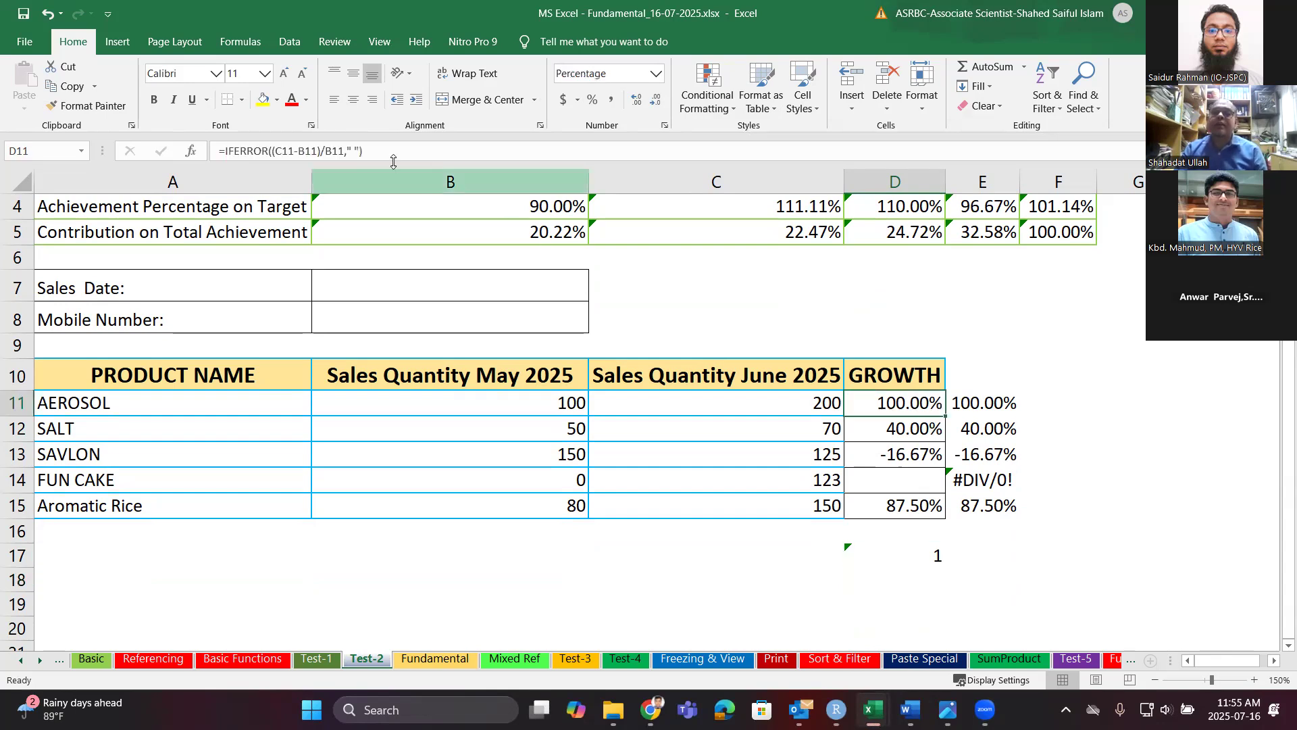
Change D11 to =IFERROR((C11-B11)/B11,"") and fill it down to D15.
{"action": "left_click", "coordinate": [357, 153]}
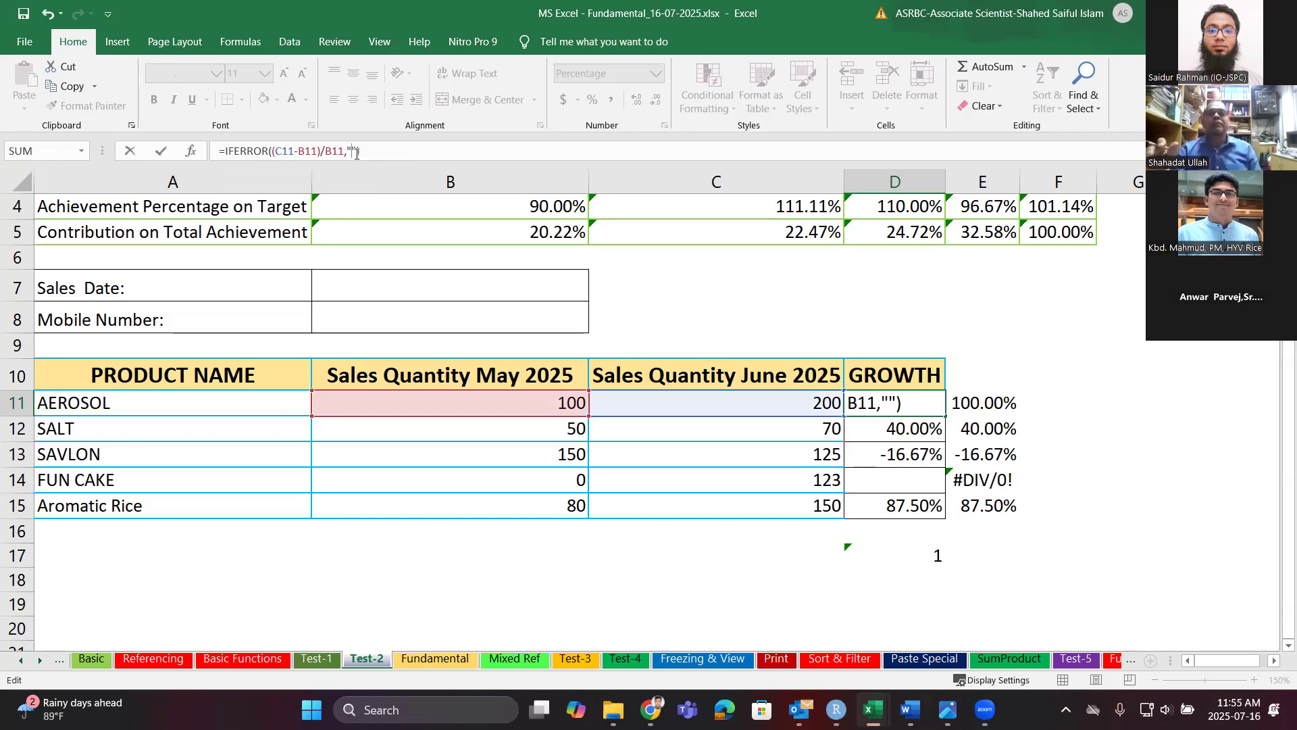
{"action": "key", "text": "Return"}
{"action": "left_click", "coordinate": [940, 409]}
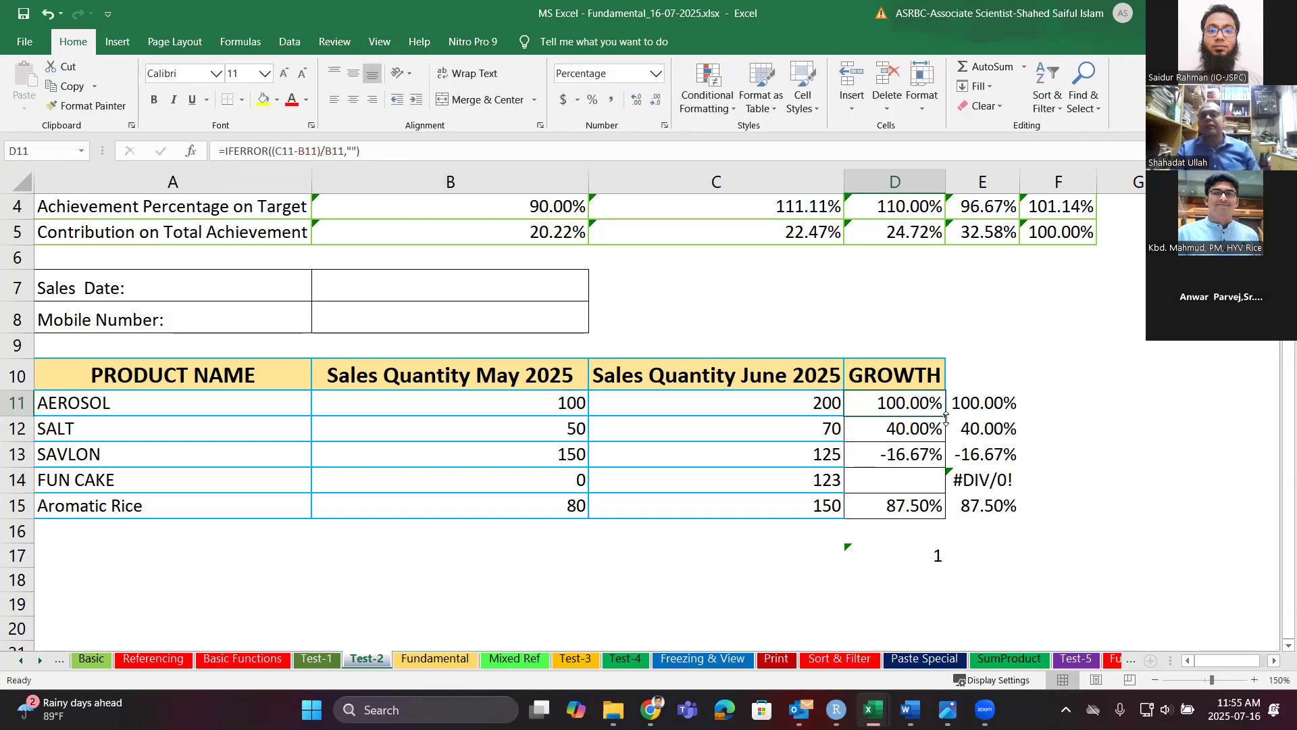
{"action": "left_click_drag", "start_coordinate": [945, 419], "coordinate": [945, 517]}
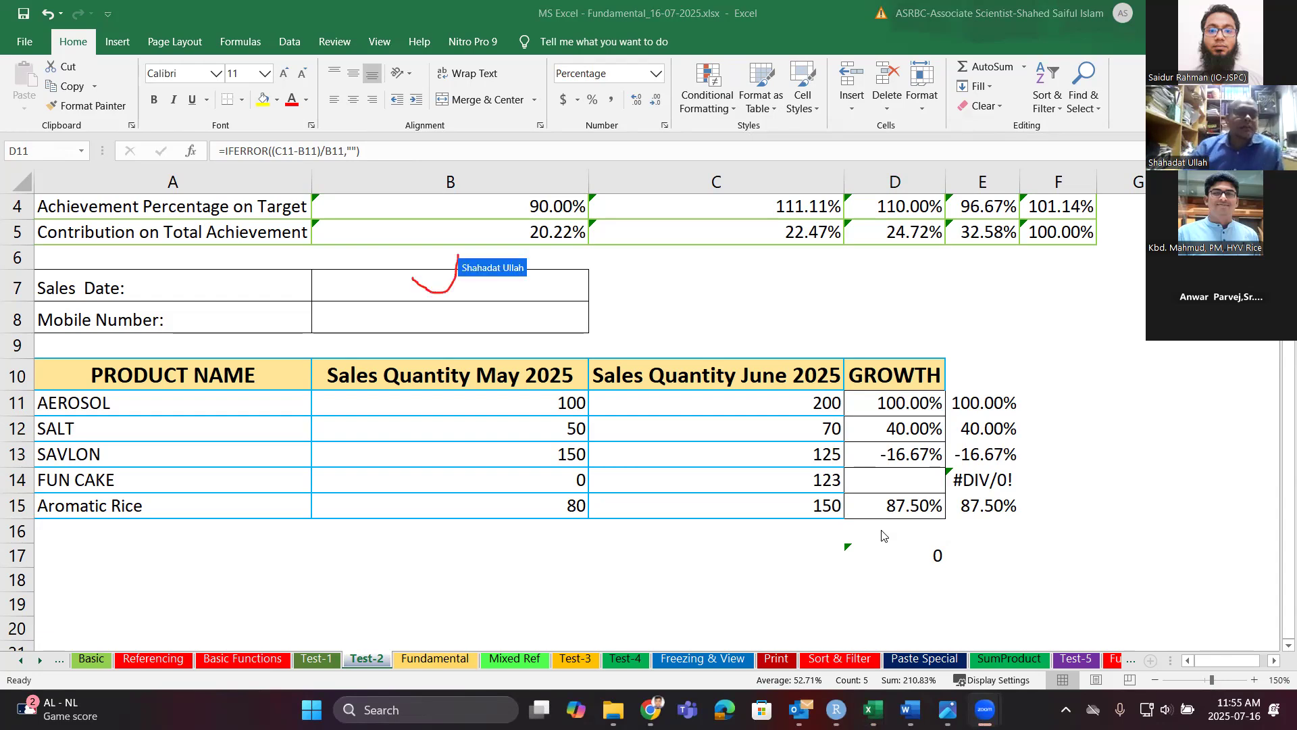
{"action": "left_click", "coordinate": [360, 293]}
Enter =DATE(2025,07,16) in B7 and check the resulting formula.
{"action": "type", "text": "=d"}
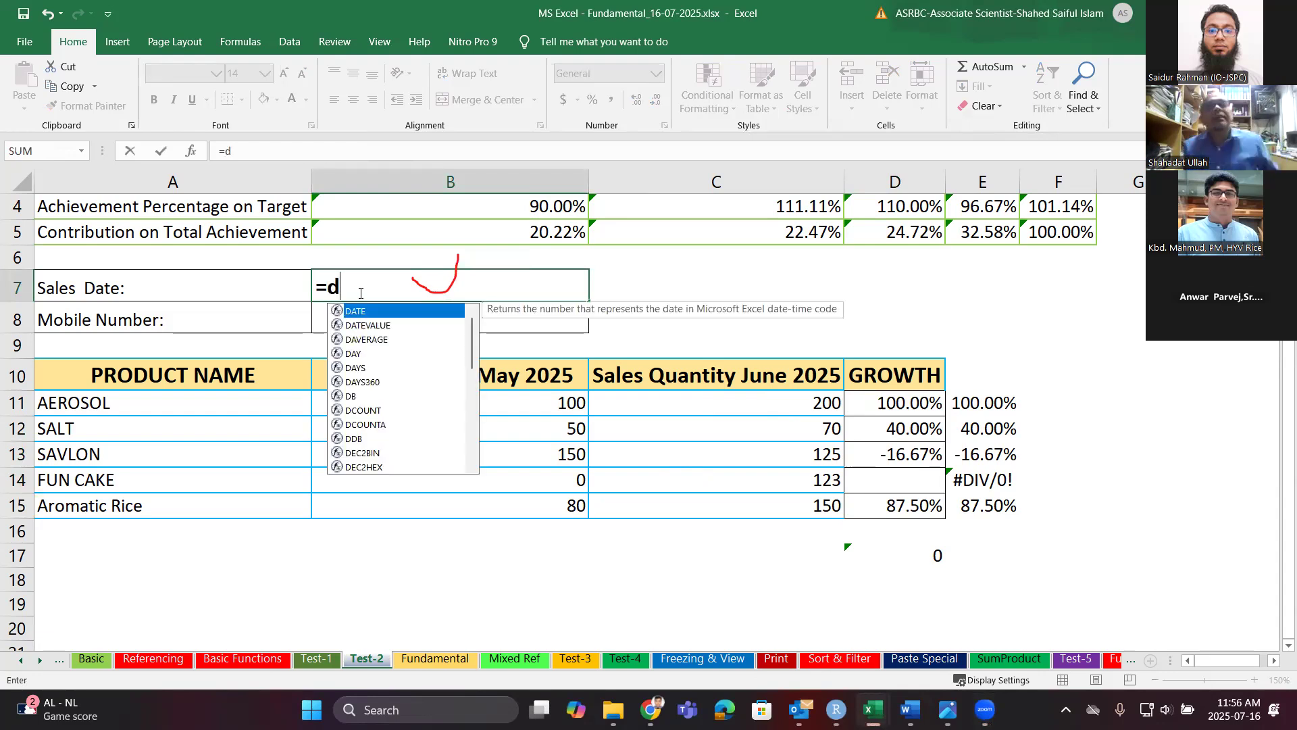
{"action": "type", "text": "ate"}
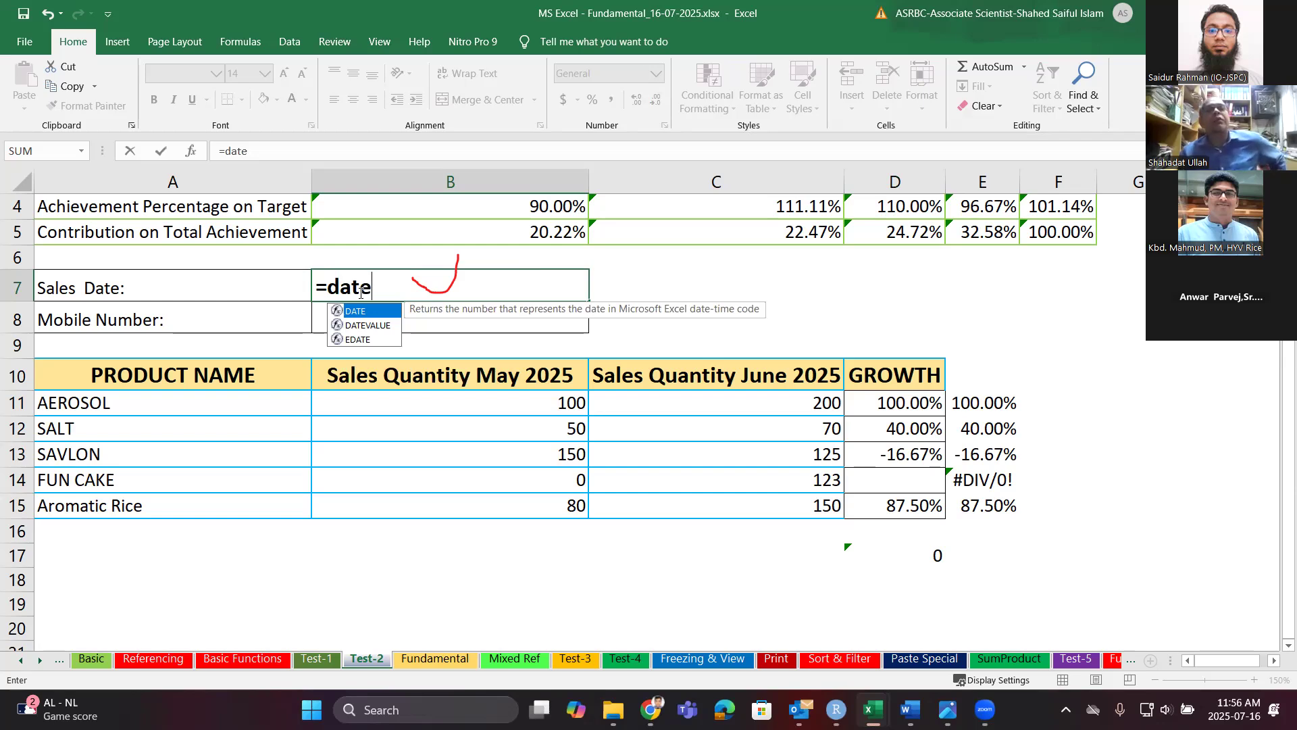
{"action": "type", "text": "("}
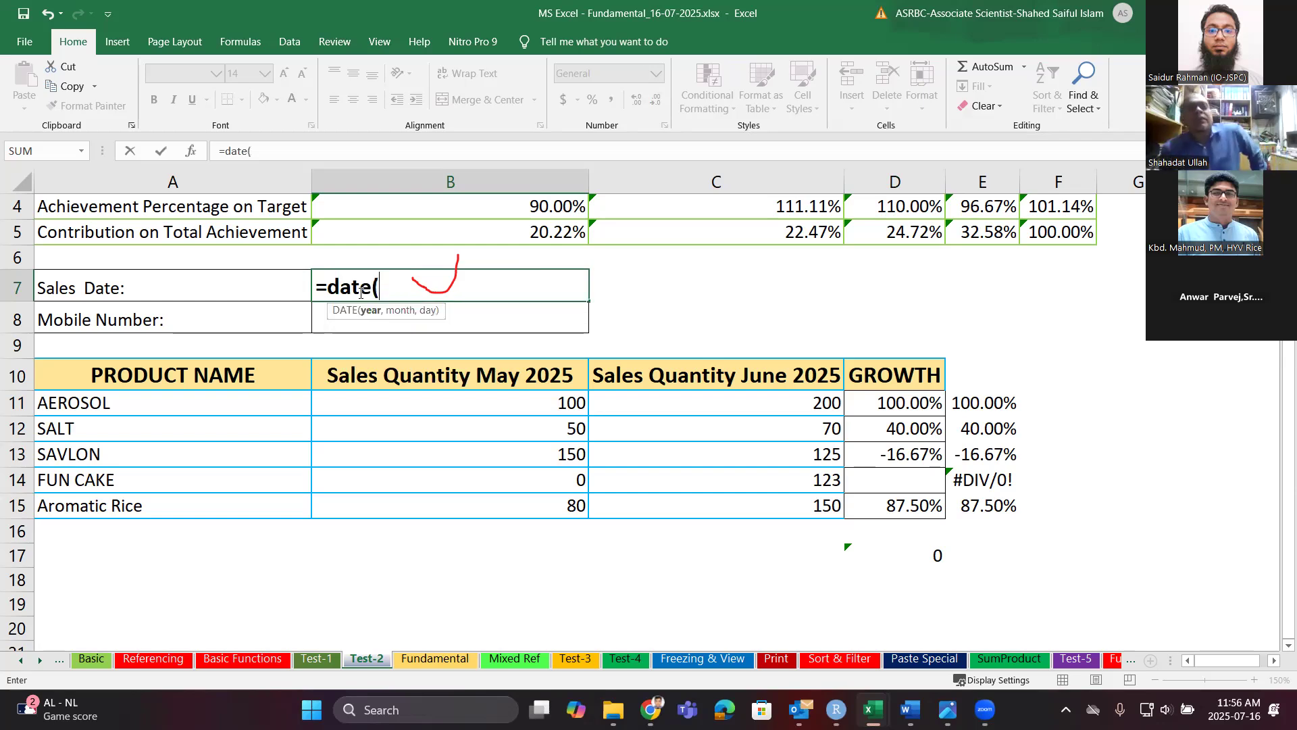
{"action": "type", "text": "2025"}
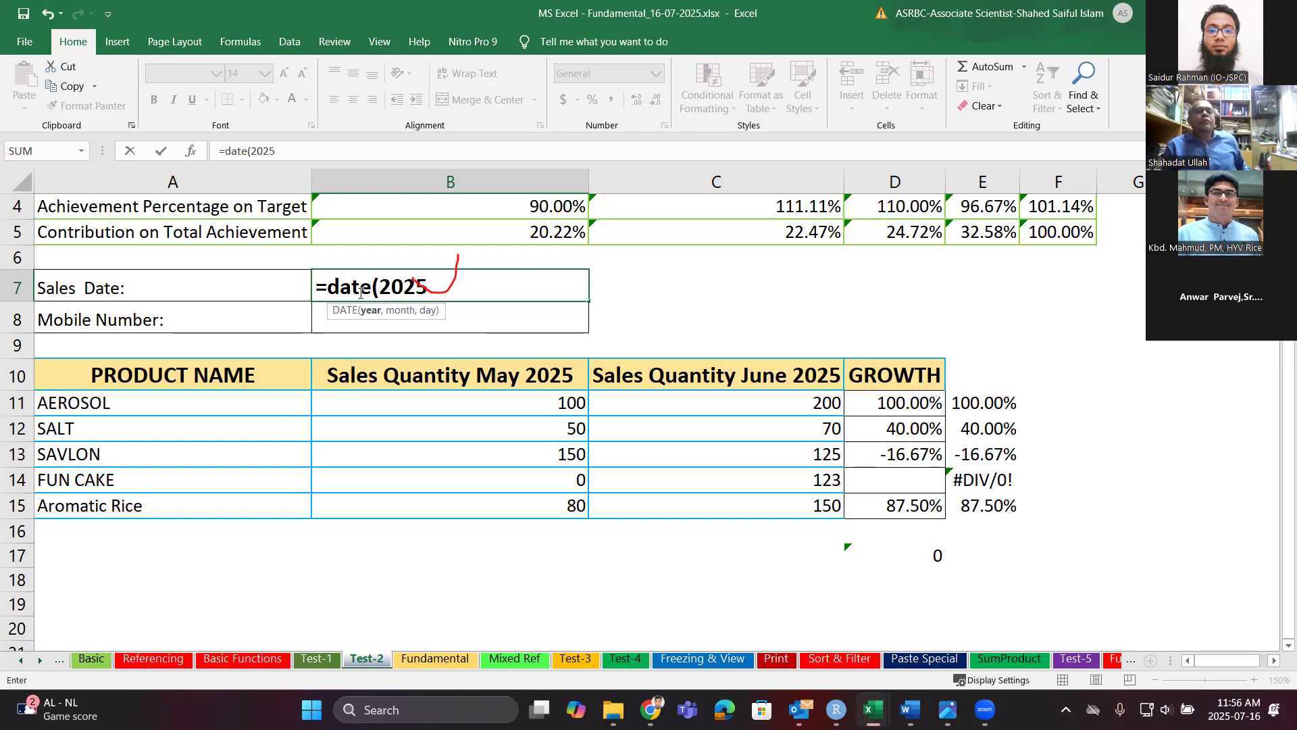
{"action": "type", "text": ",07,"}
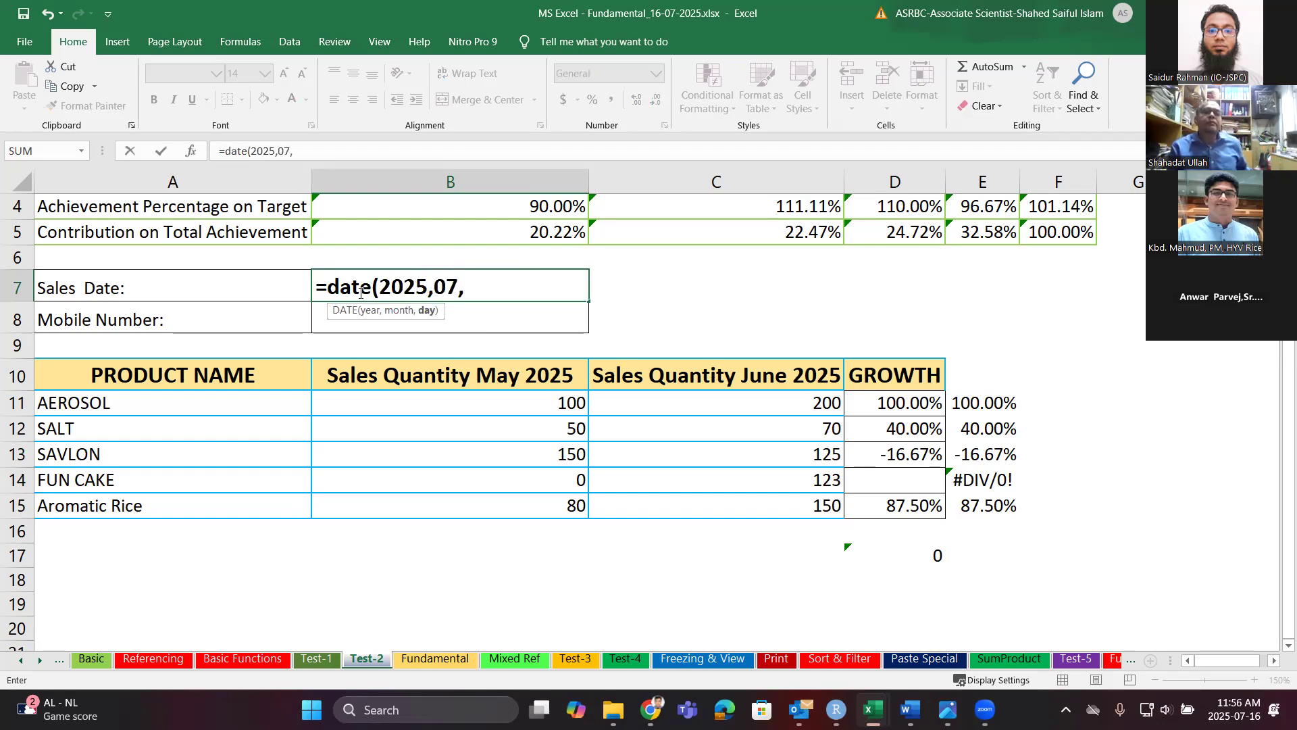
{"action": "type", "text": "16"}
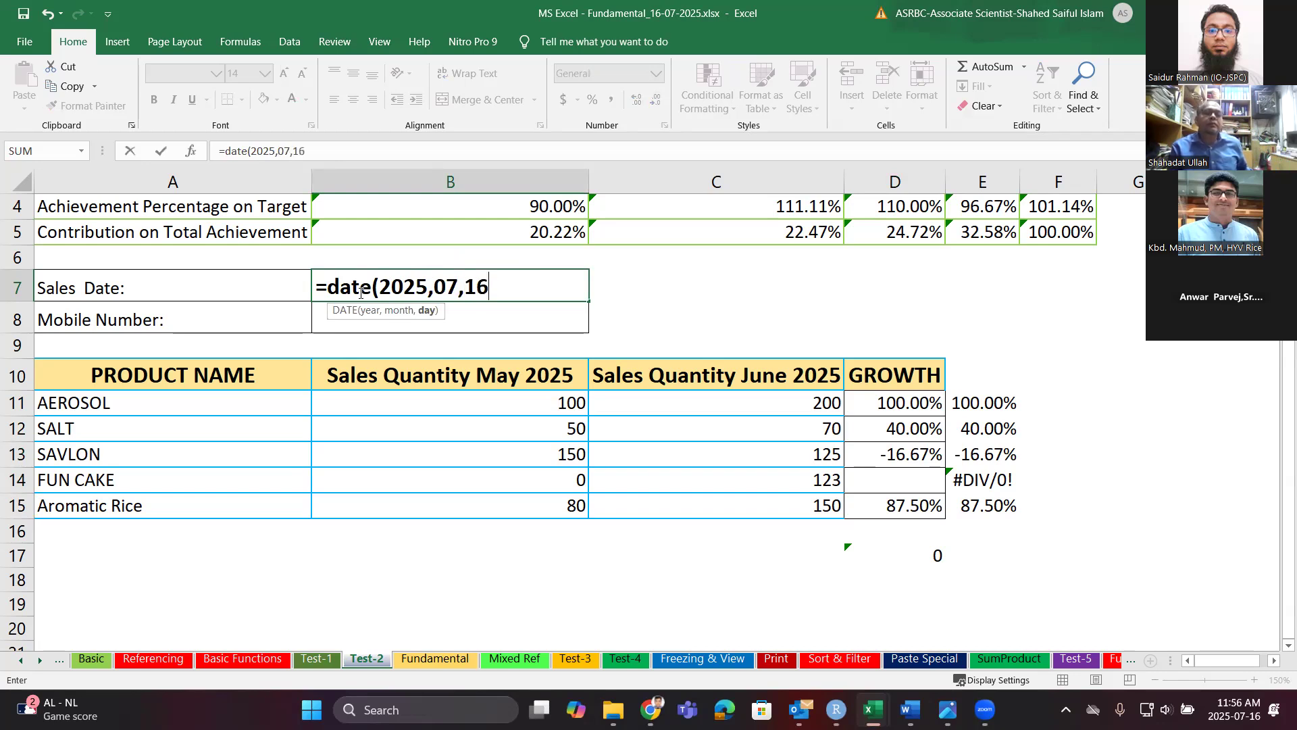
{"action": "type", "text": ")"}
{"action": "key", "text": "Return"}
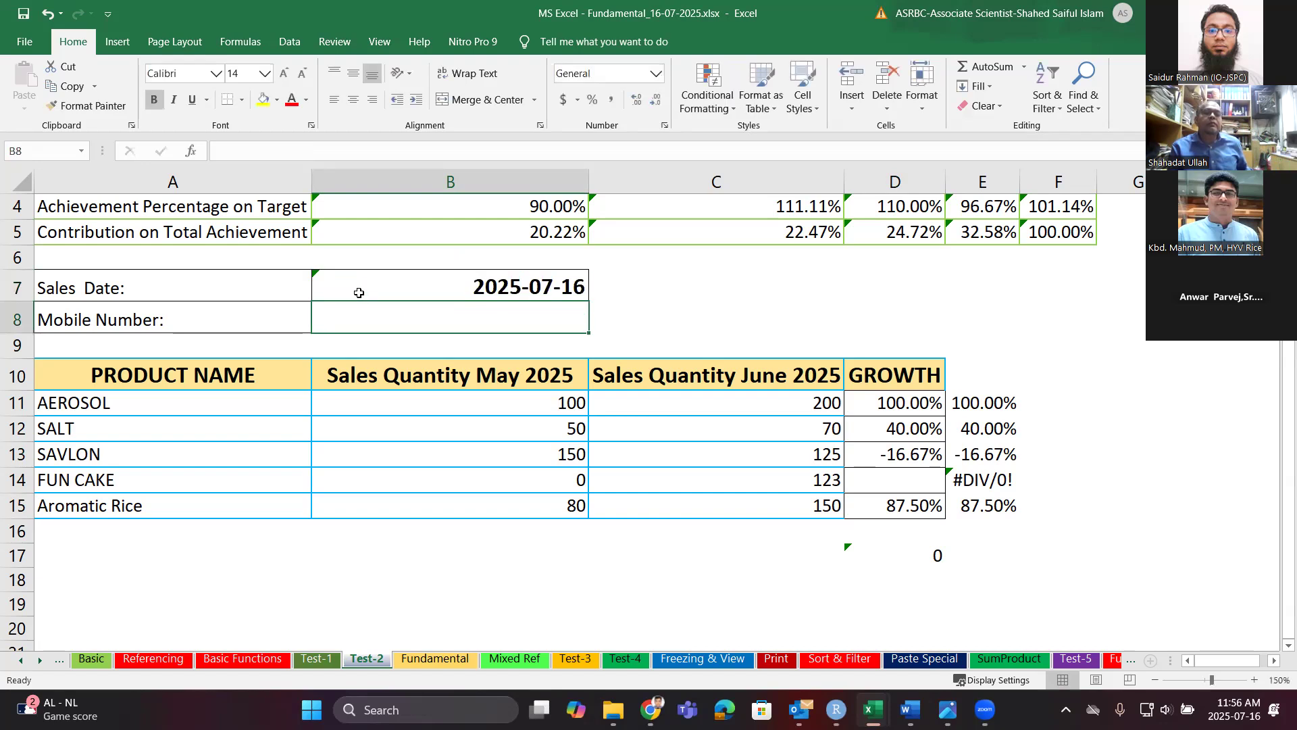
{"action": "left_click", "coordinate": [359, 293]}
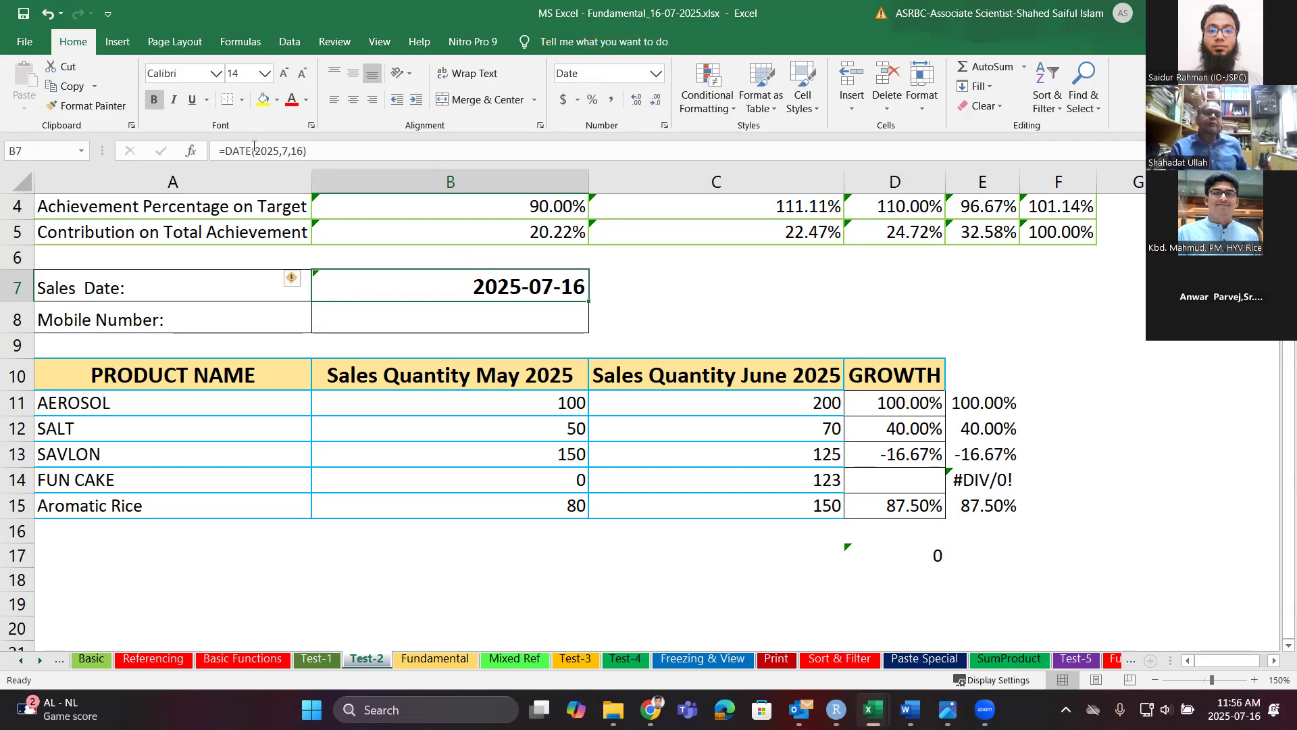
Replace B7's DATE formula with =TODAY().
{"action": "double_click", "coordinate": [483, 289]}
{"action": "mouse_move", "coordinate": [386, 290]}
{"action": "left_mouse_down"}
{"action": "mouse_move", "coordinate": [480, 287]}
{"action": "mouse_move", "coordinate": [388, 304]}
{"action": "left_mouse_up"}
{"action": "left_click", "coordinate": [487, 289]}
{"action": "type", "text": "to"}
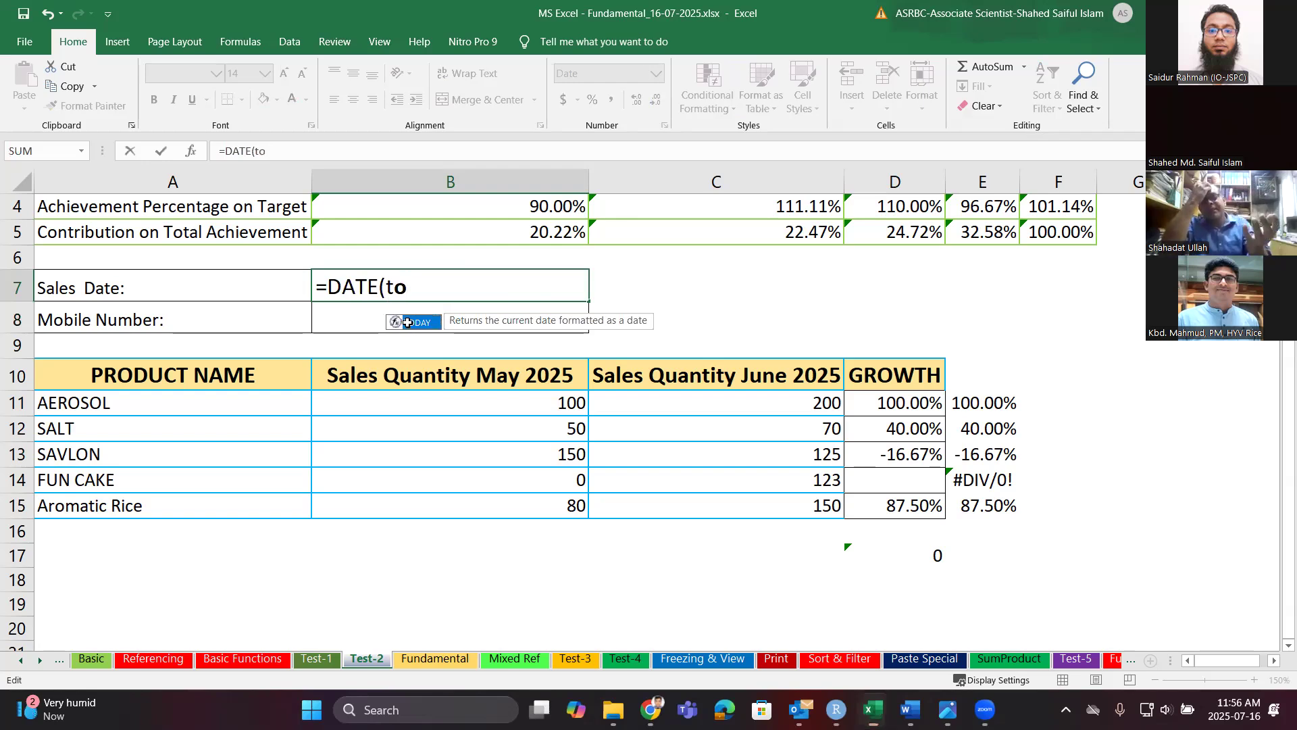
{"action": "double_click", "coordinate": [408, 323]}
{"action": "left_click", "coordinate": [387, 297]}
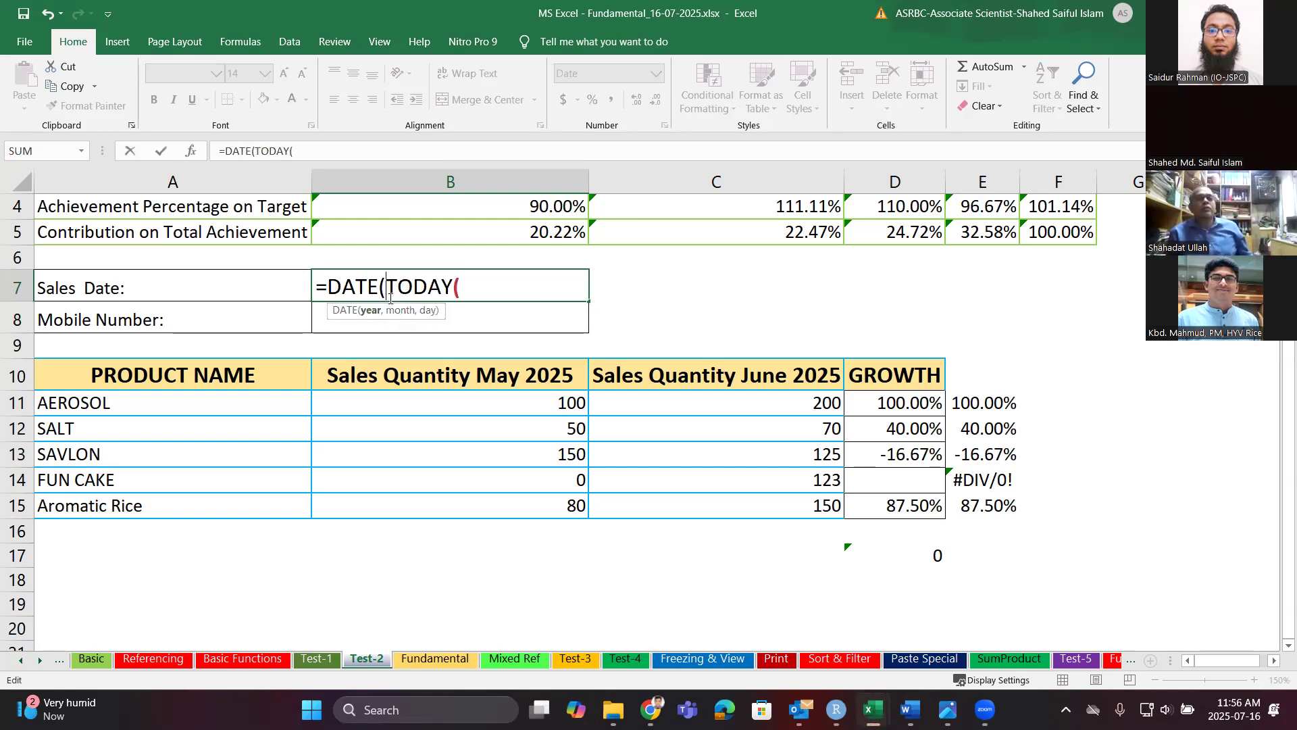
{"action": "key", "text": "BackSpace"}
{"action": "key", "text": "BackSpace"}
{"action": "key", "text": "BackSpace"}
{"action": "key", "text": "BackSpace"}
{"action": "key", "text": "BackSpace"}
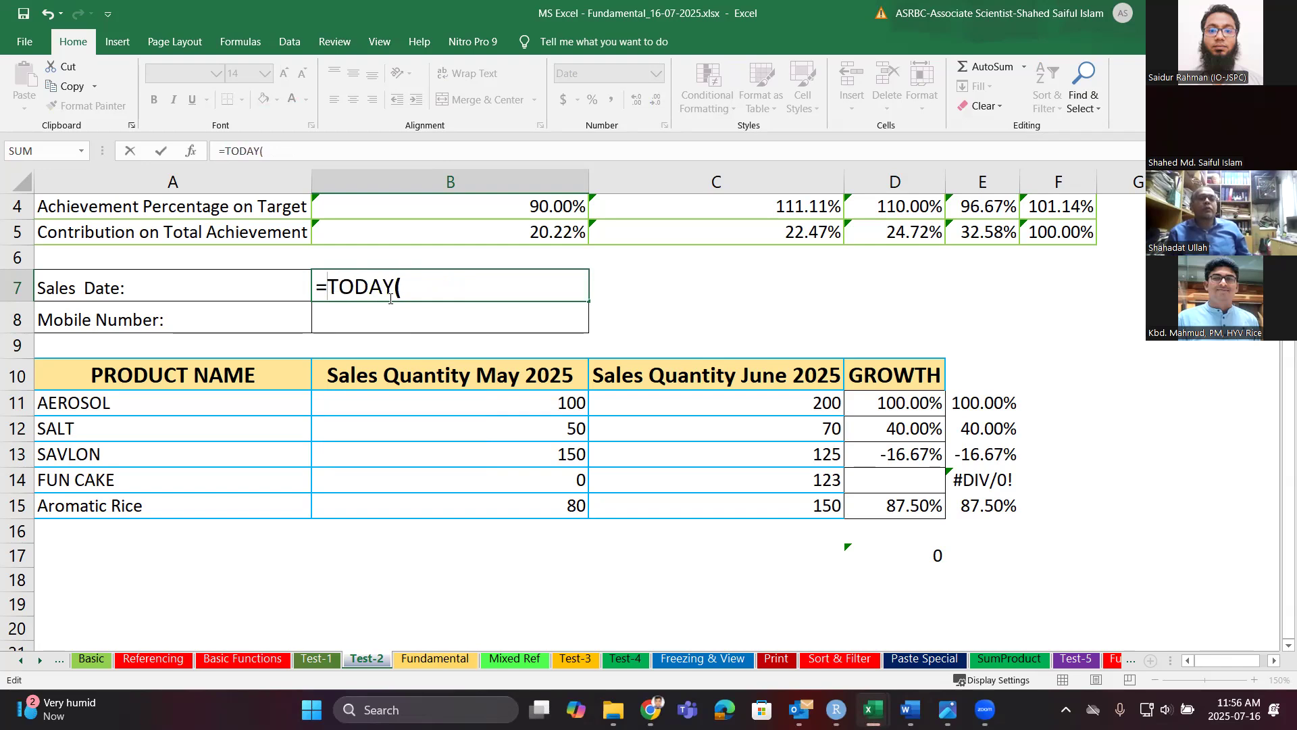
{"action": "left_click", "coordinate": [416, 285]}
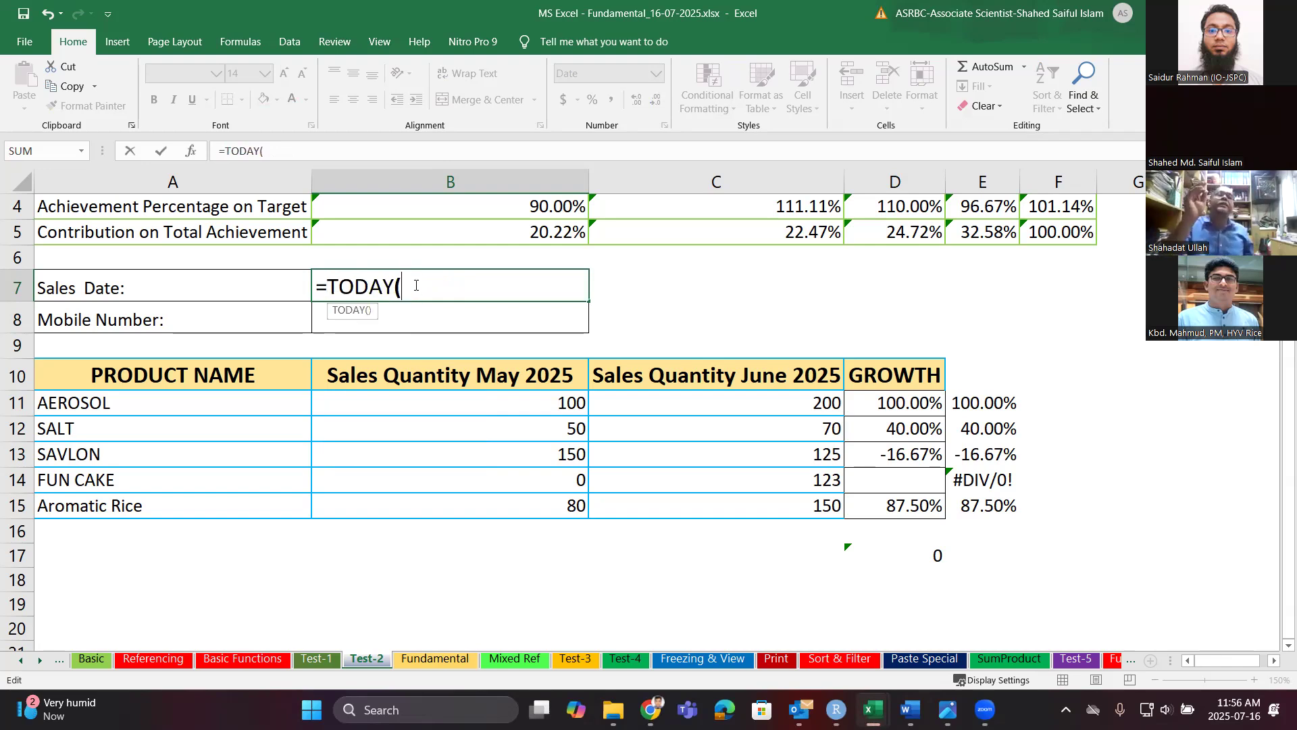
{"action": "type", "text": ")"}
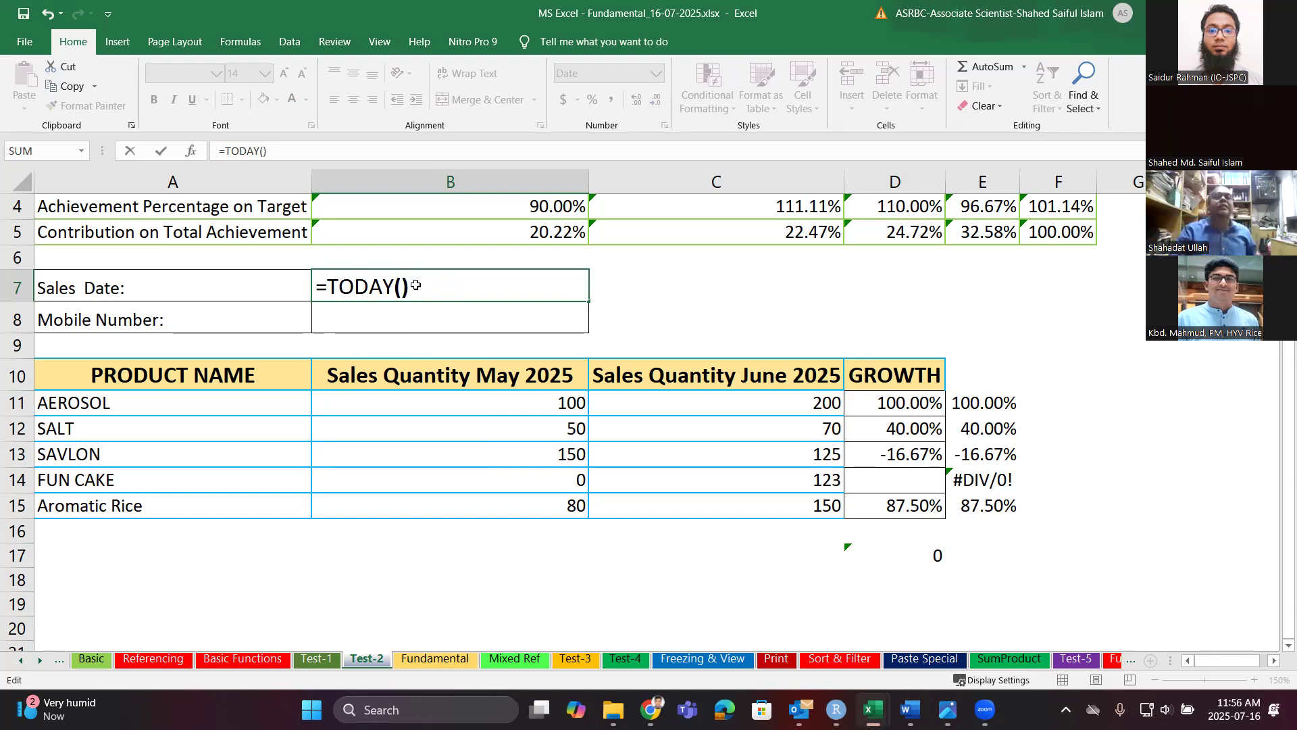
{"action": "key", "text": "Return"}
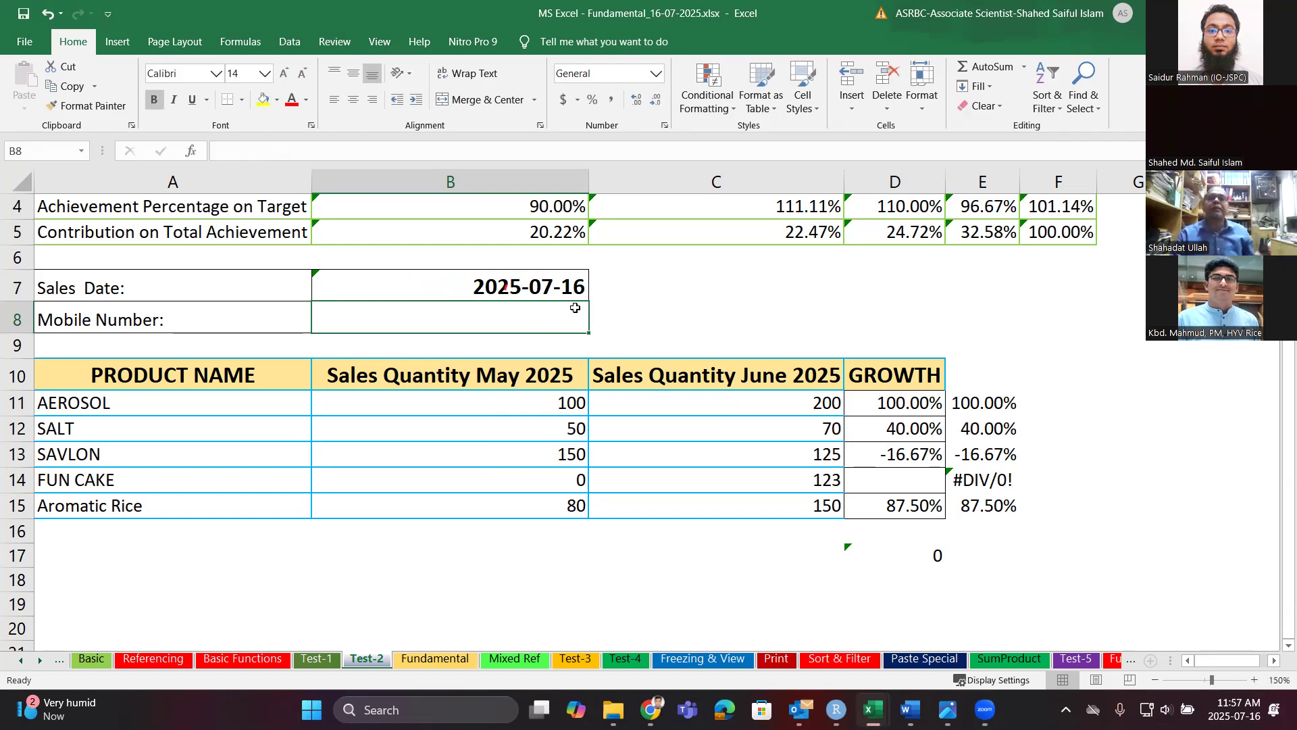
Enter =TODAY() in C7.
{"action": "left_click", "coordinate": [620, 293]}
{"action": "type", "text": "="}
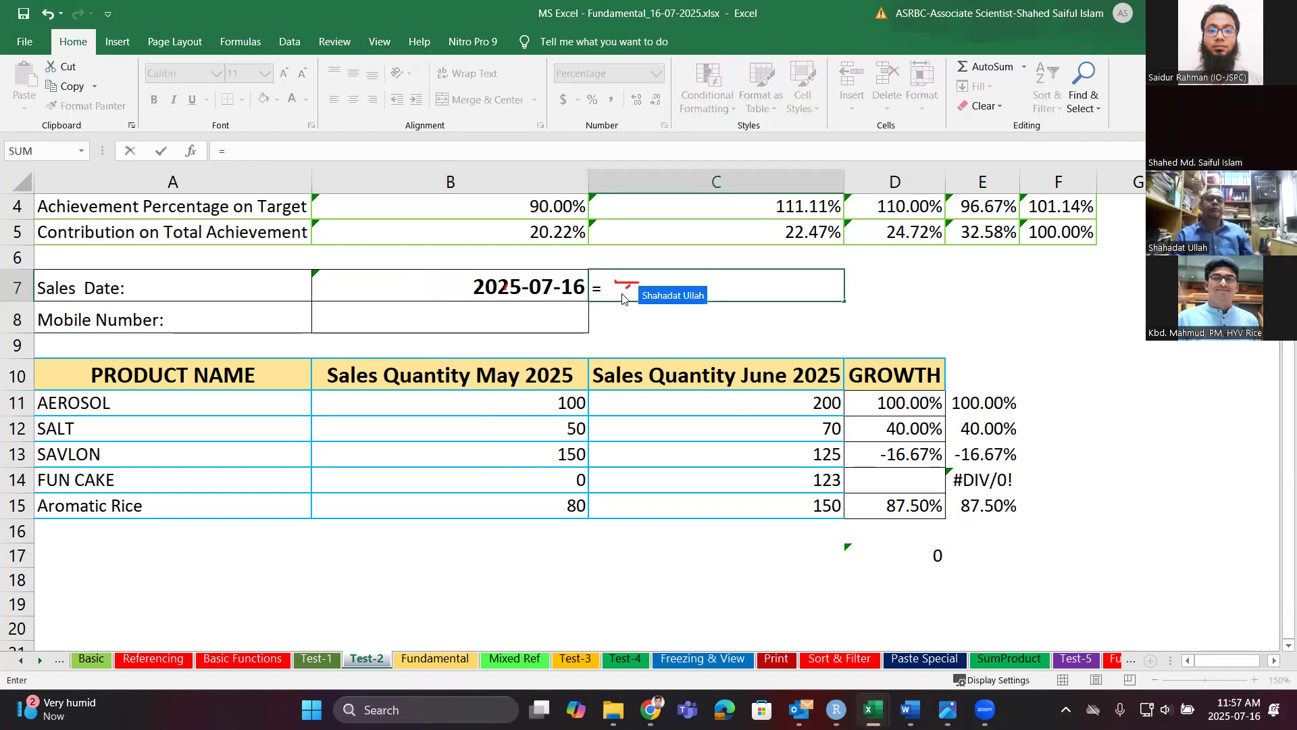
{"action": "type", "text": "to"}
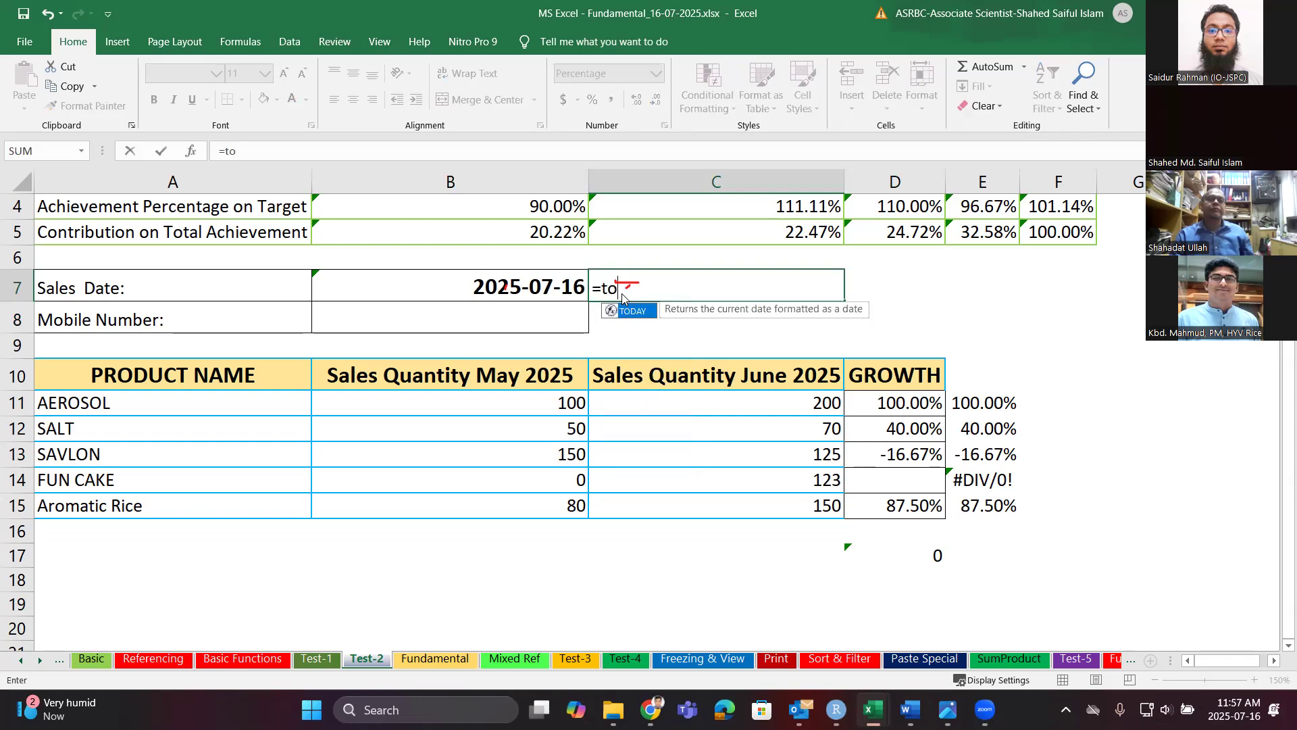
{"action": "double_click", "coordinate": [635, 312]}
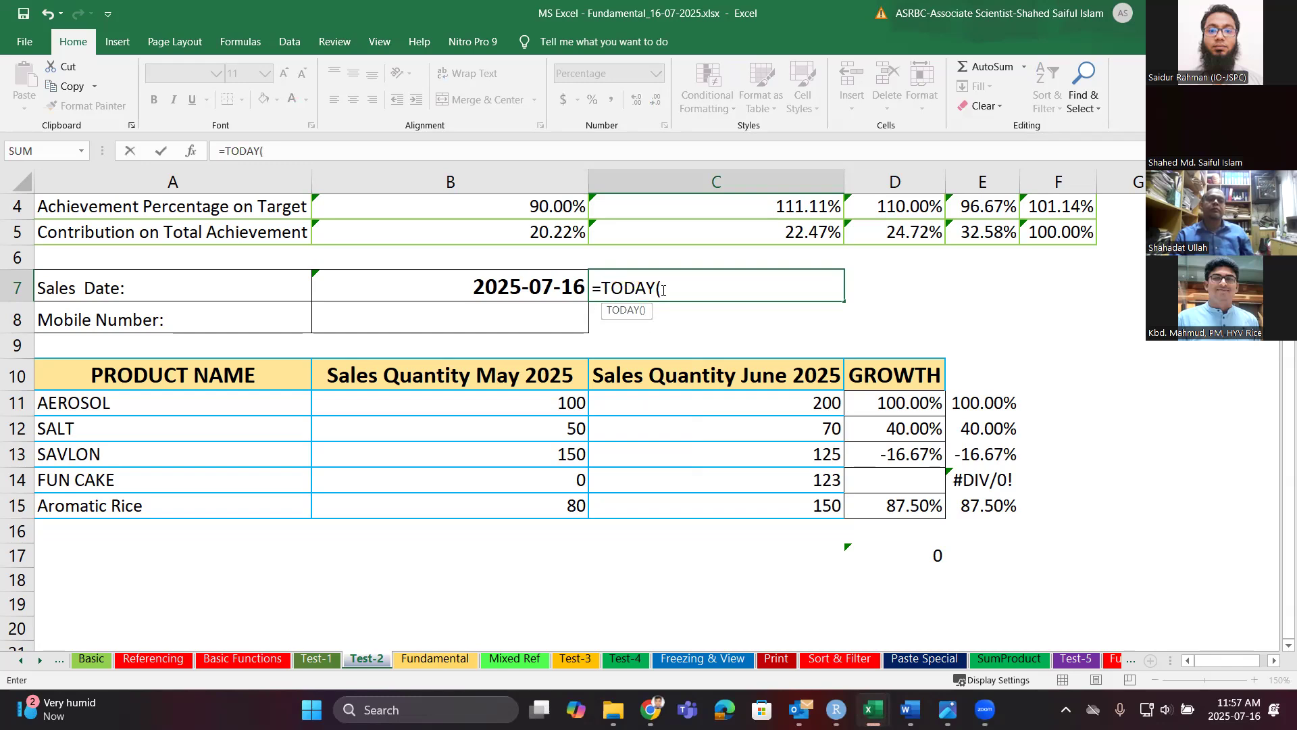
{"action": "type", "text": ")"}
{"action": "key", "text": "Return"}
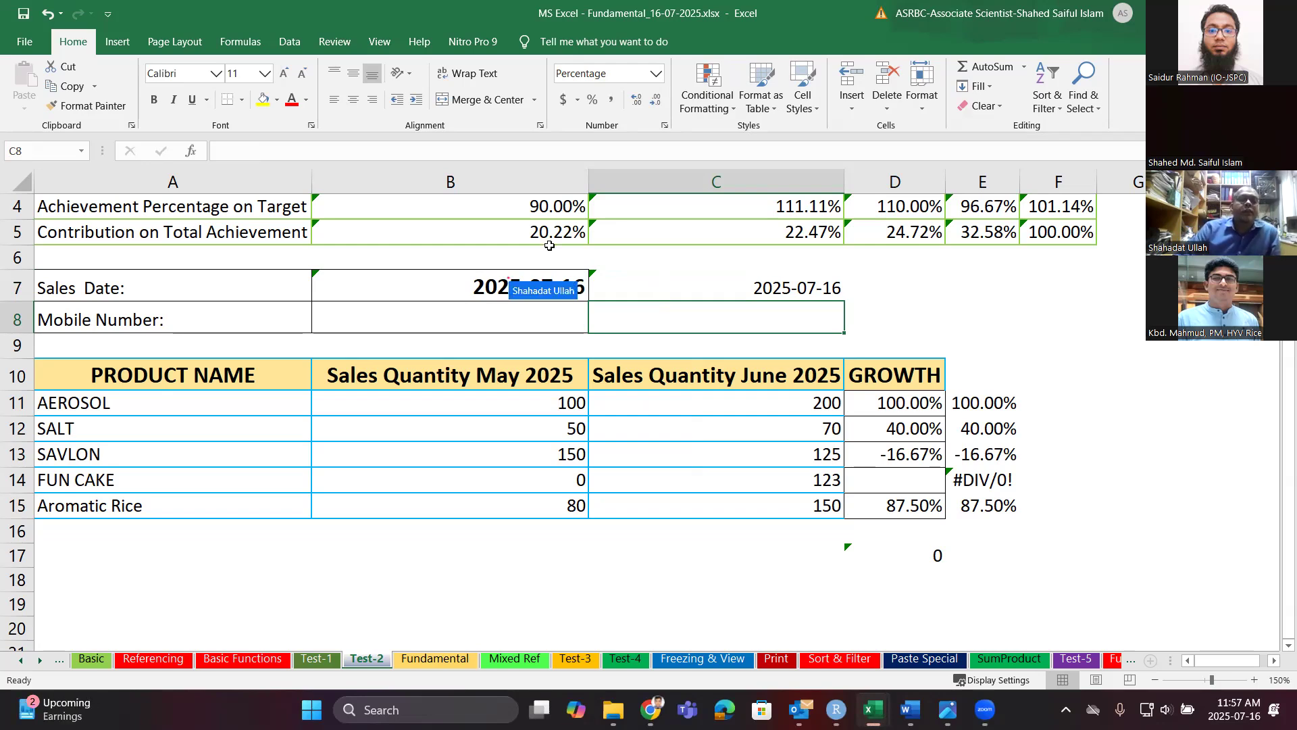
Recheck B7's TODAY formula and bring up its Format Cells settings.
{"action": "left_click", "coordinate": [498, 272]}
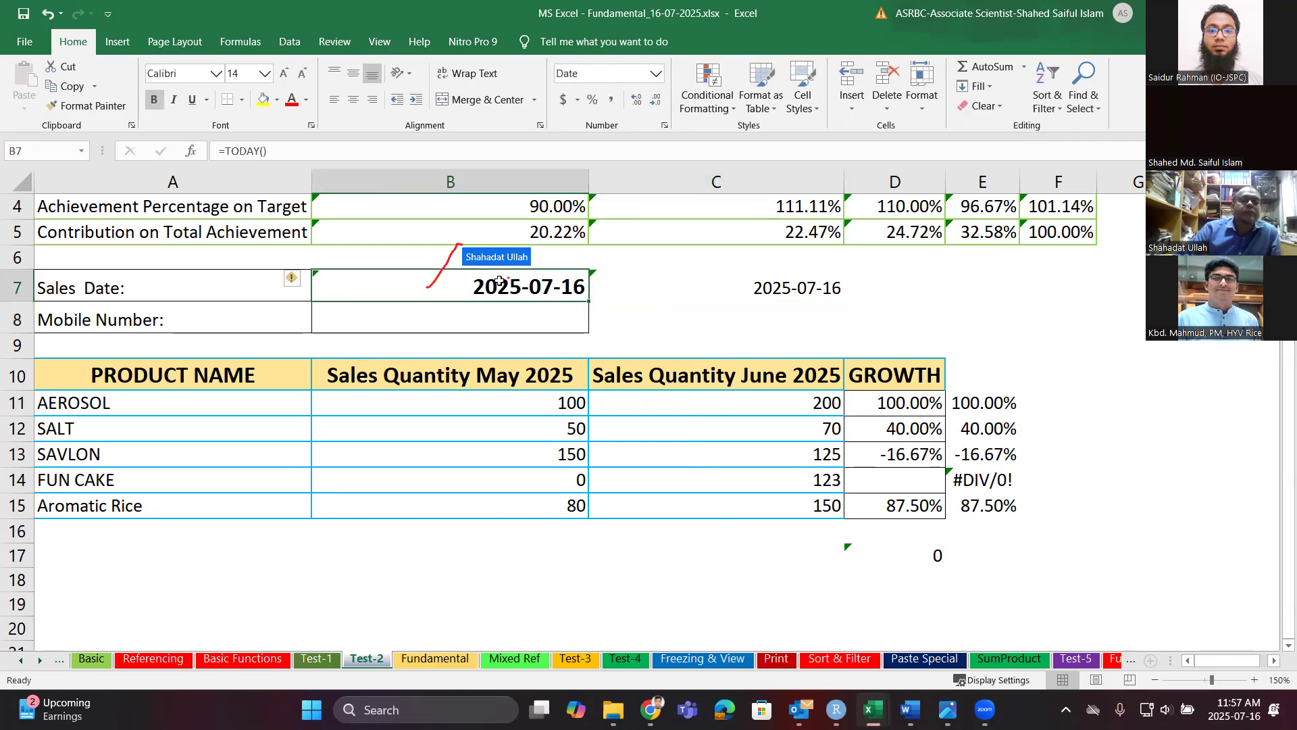
{"action": "double_click", "coordinate": [499, 277]}
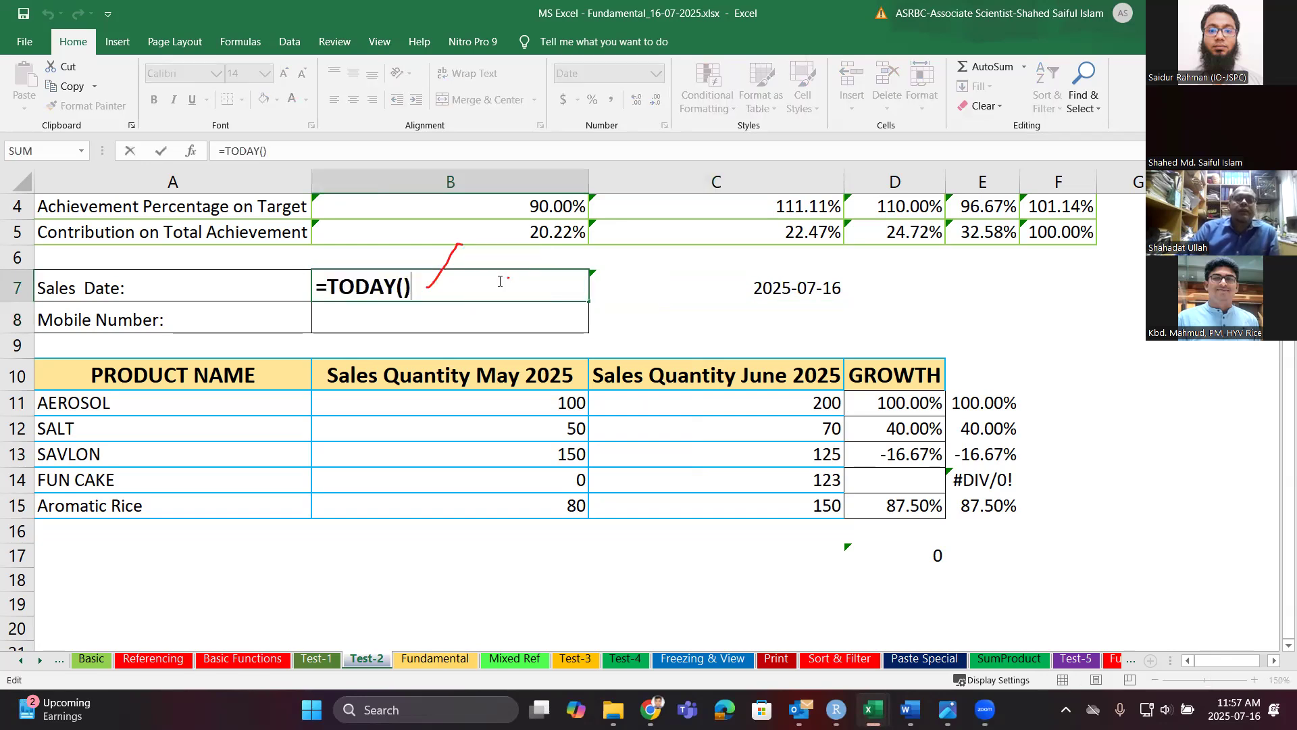
{"action": "key", "text": "Return"}
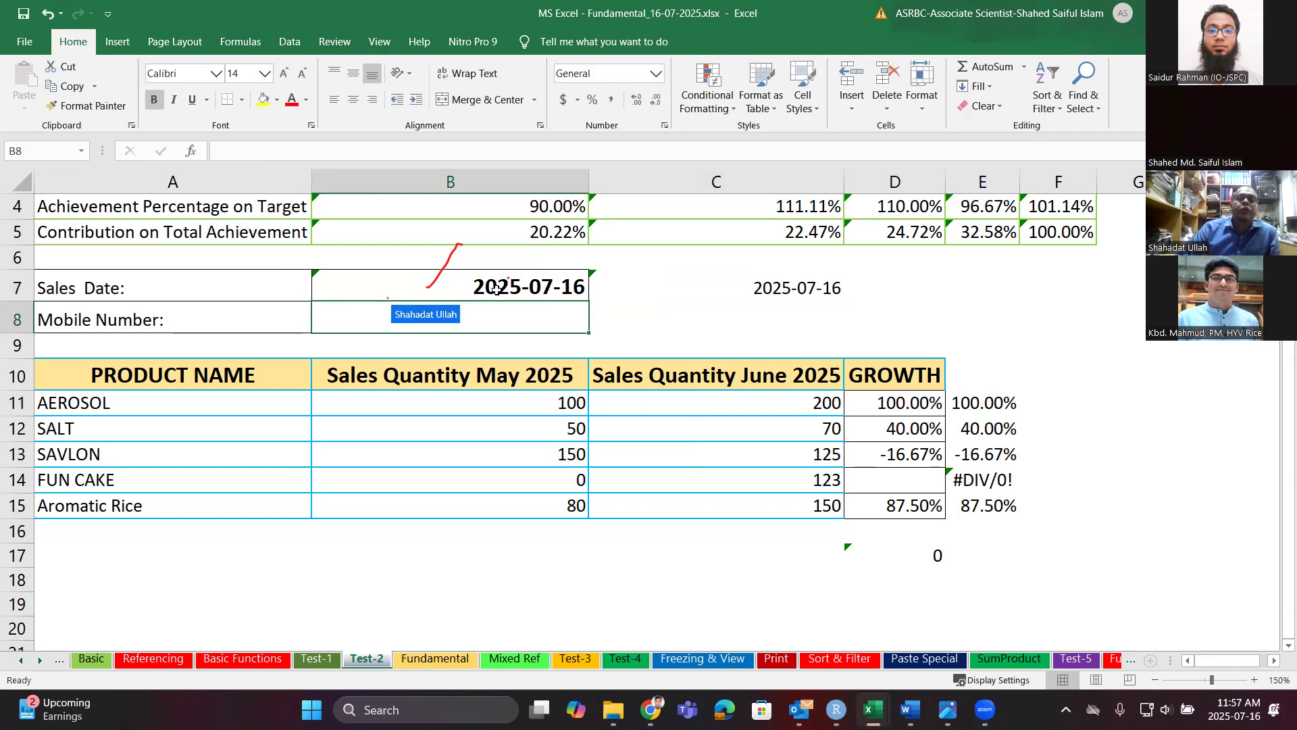
{"action": "left_click", "coordinate": [491, 285]}
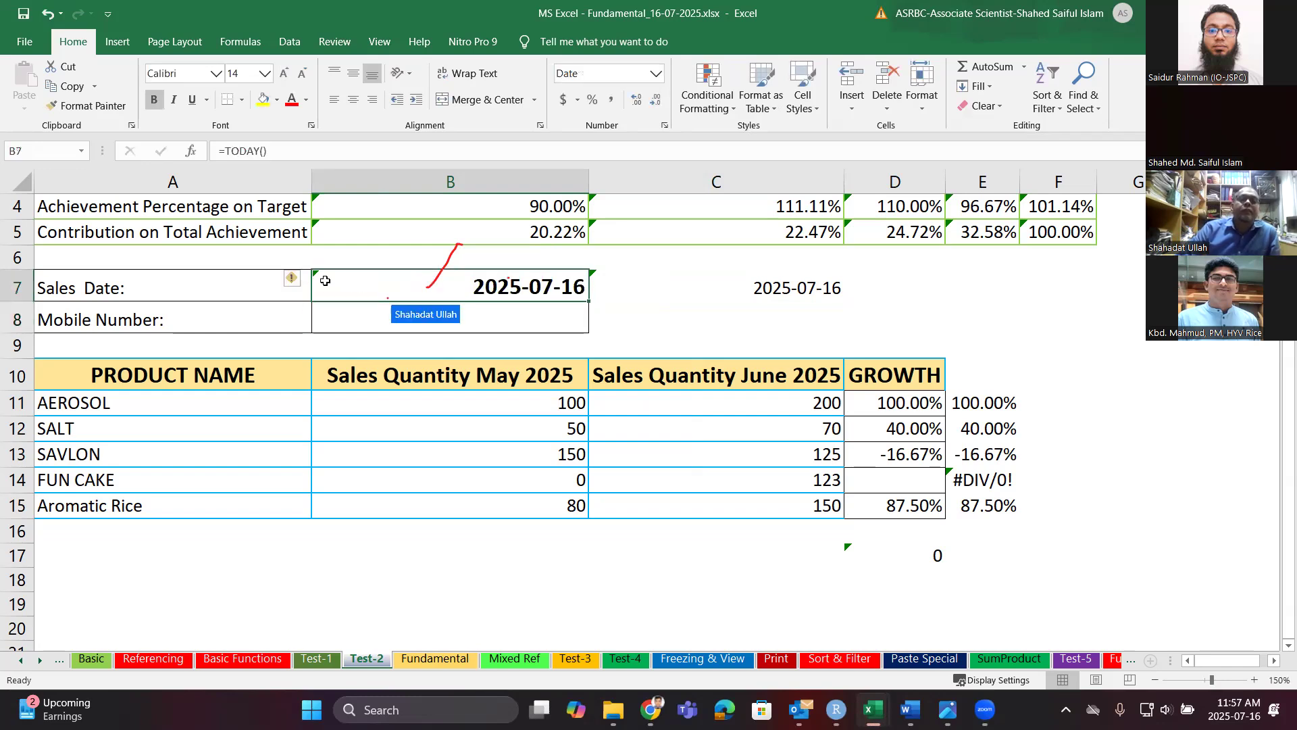
{"action": "right_click", "coordinate": [387, 284]}
{"action": "key", "text": "Escape"}
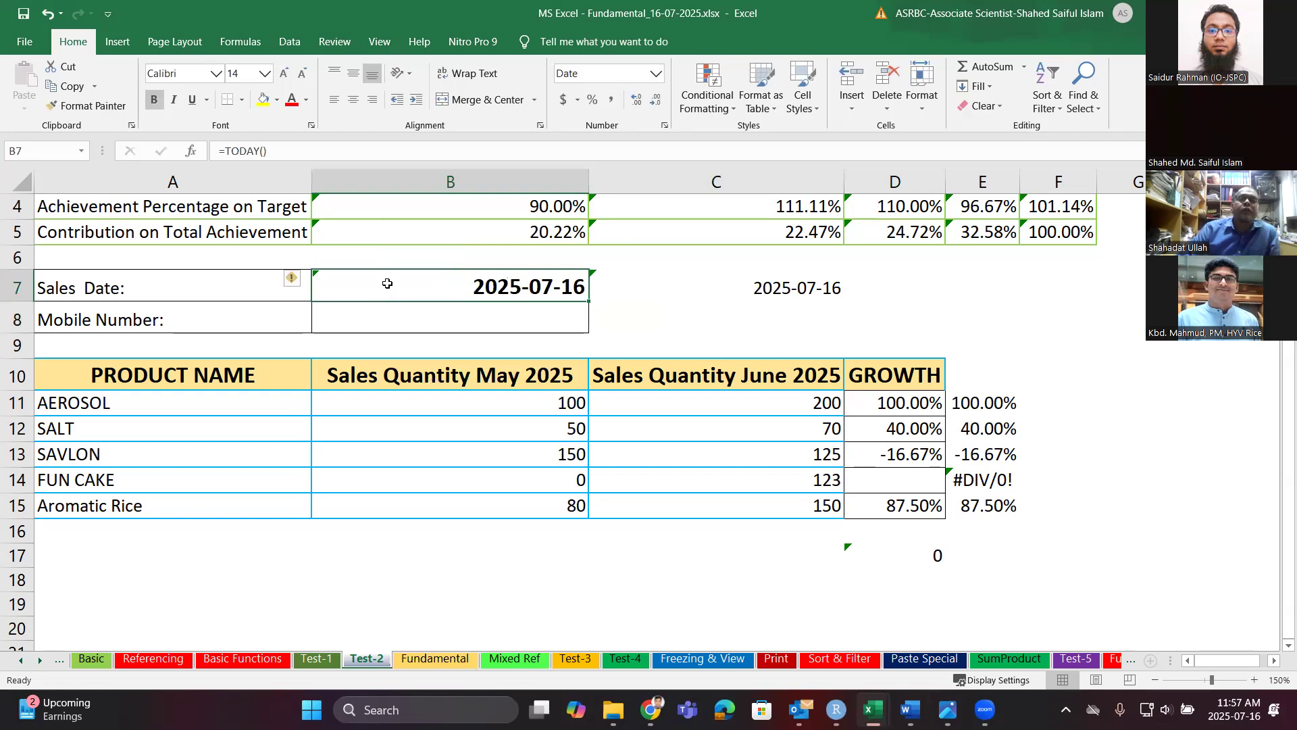
{"action": "key", "text": "ctrl+1"}
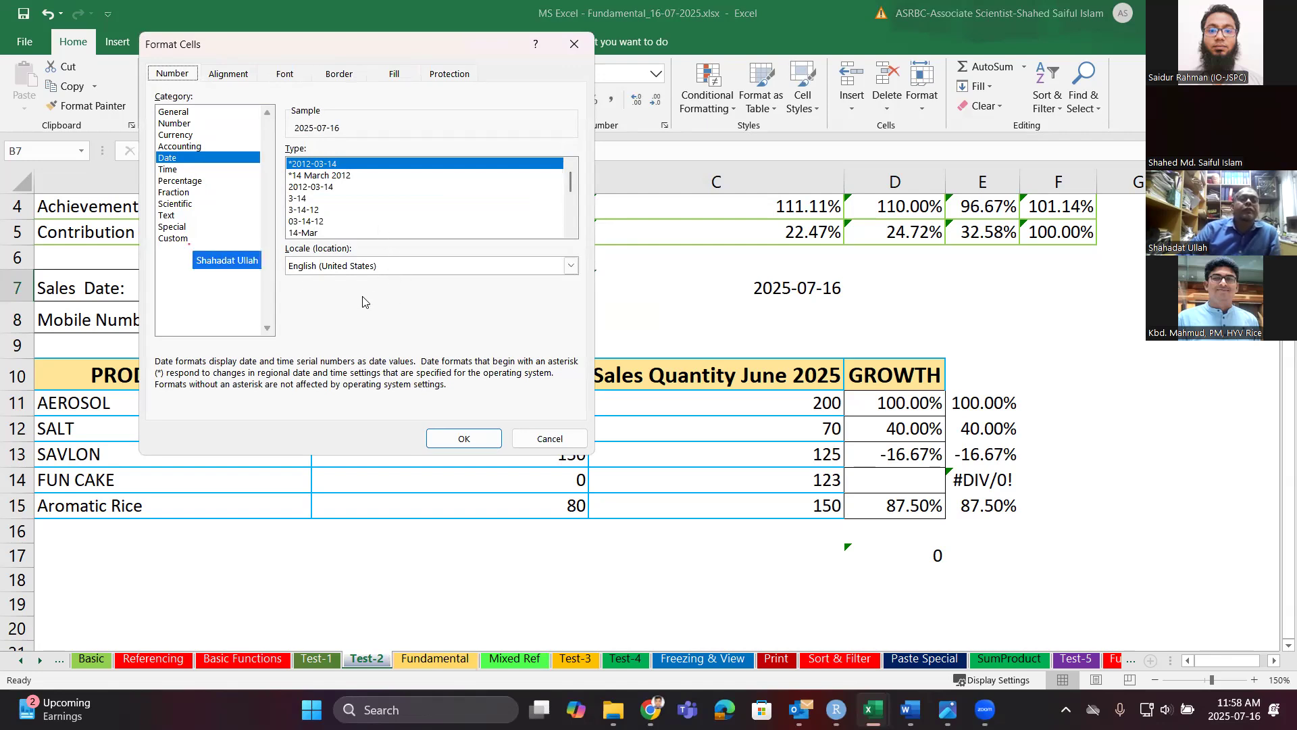
Apply the custom dd-mmm-yy format to B7 so it shows 16-Jul-25.
{"action": "left_click", "coordinate": [192, 239]}
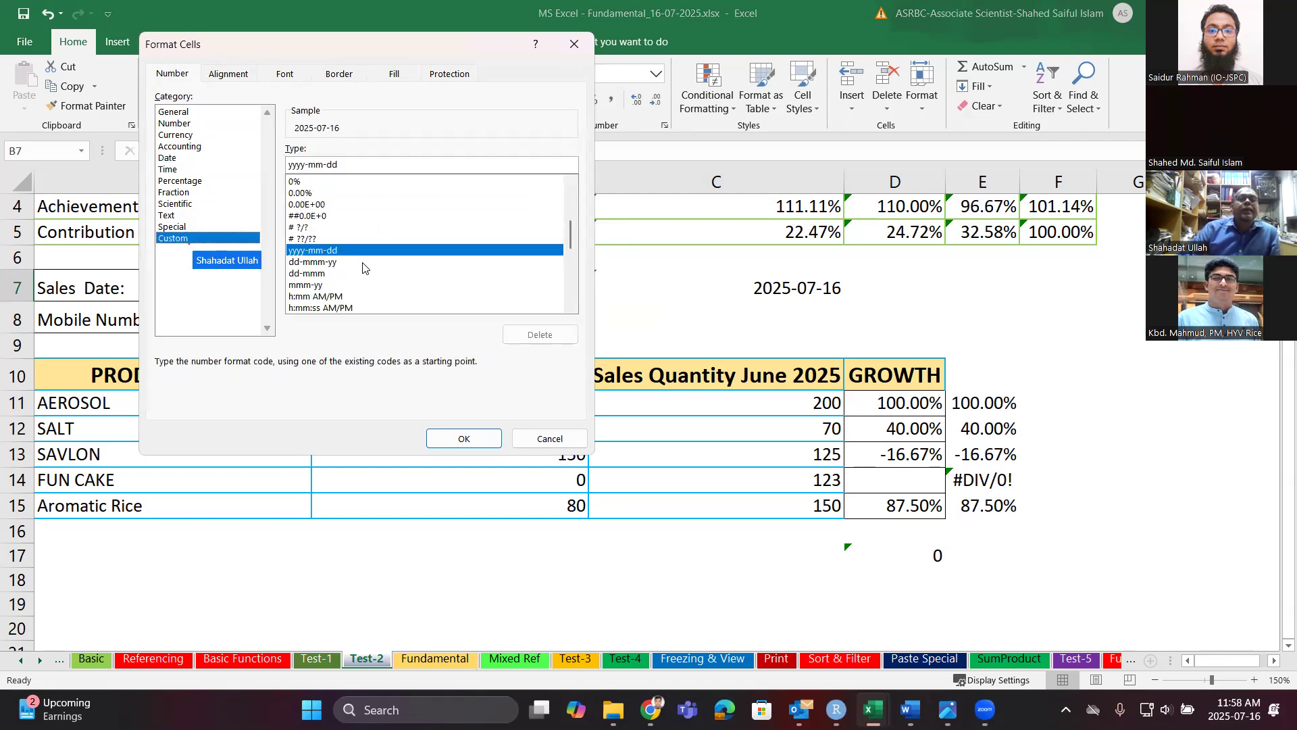
{"action": "left_click", "coordinate": [337, 264]}
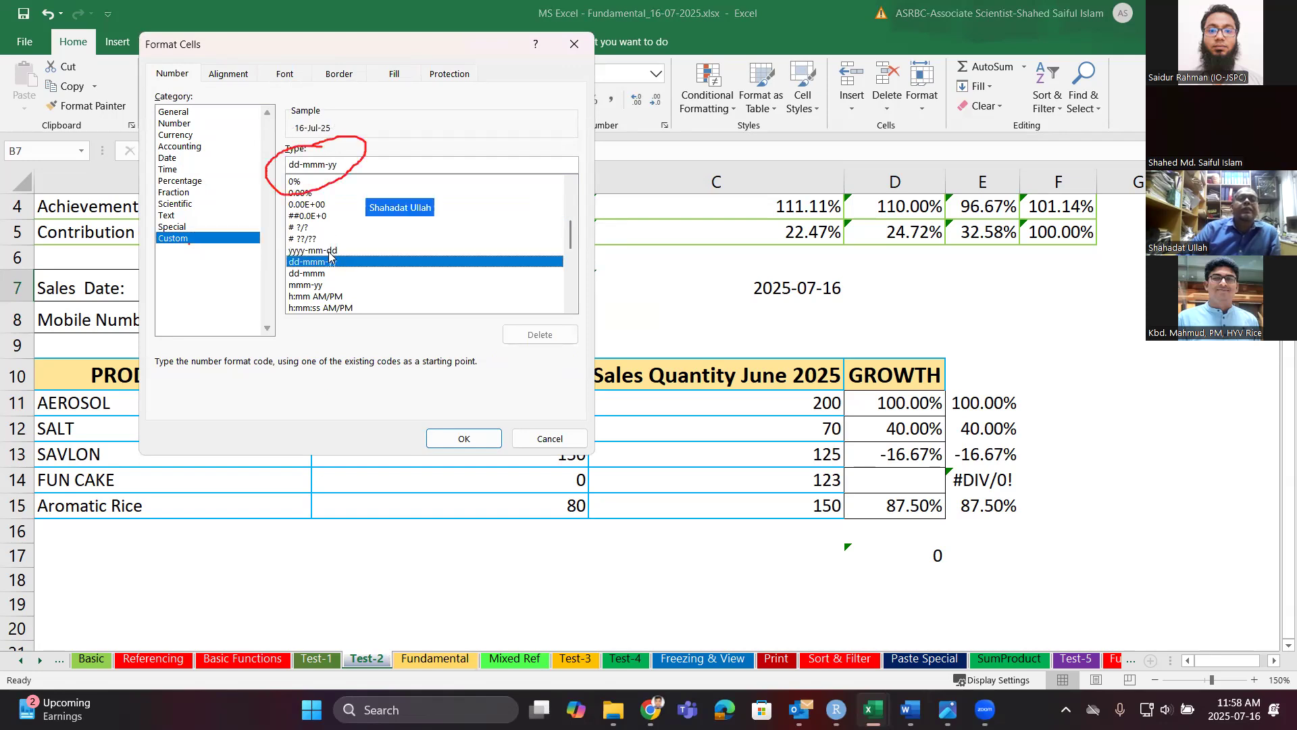
{"action": "left_click", "coordinate": [330, 251]}
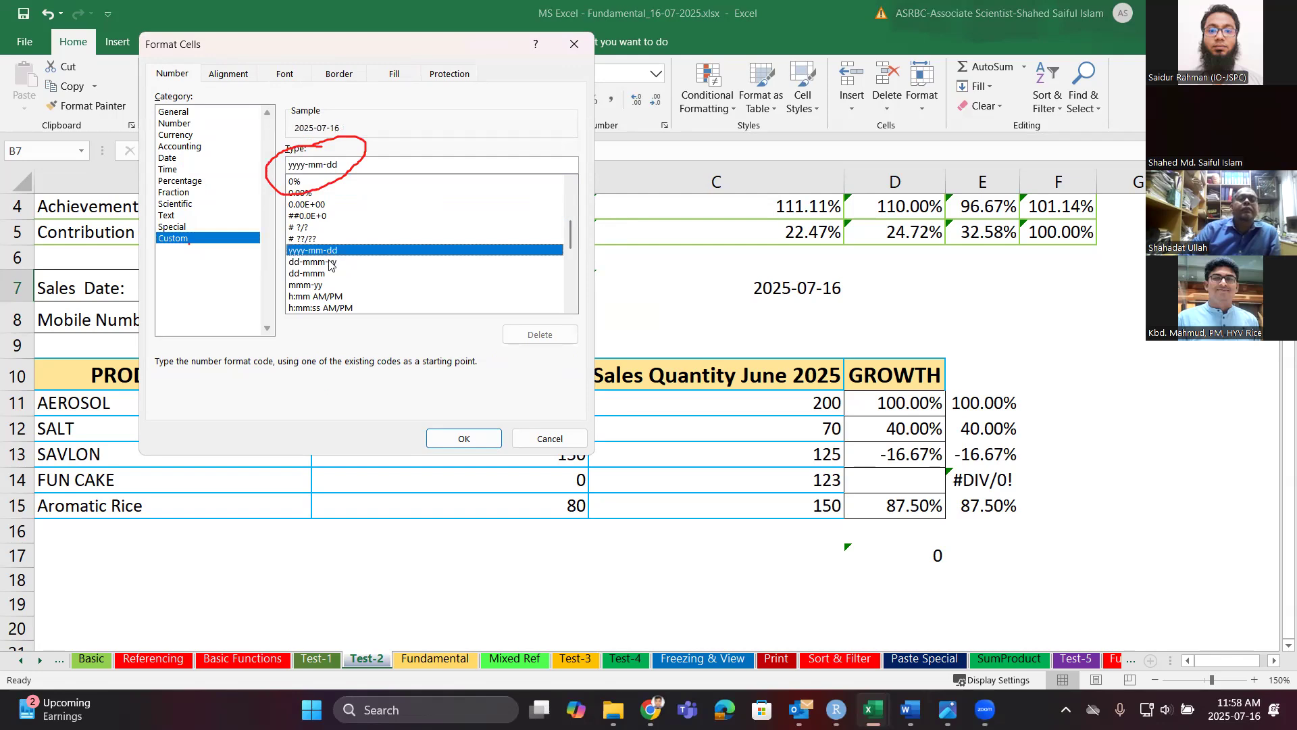
{"action": "left_click", "coordinate": [331, 264]}
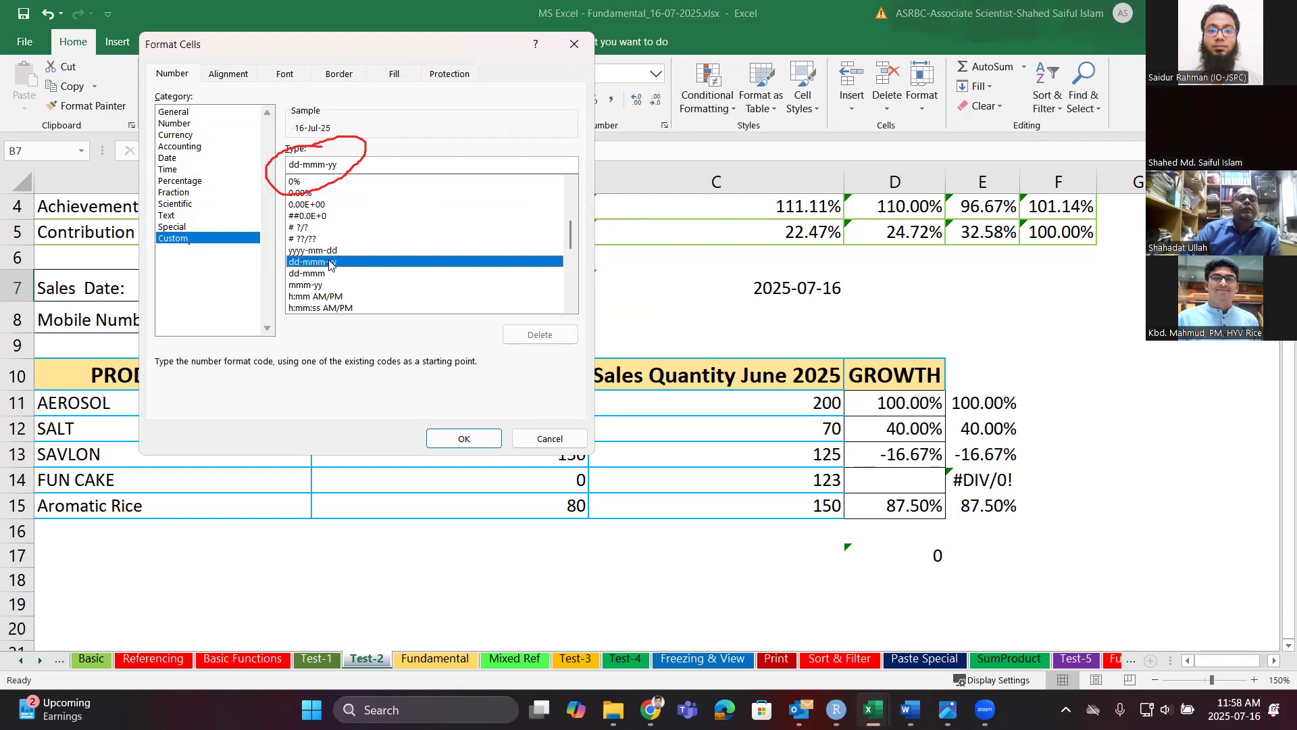
{"action": "left_click", "coordinate": [465, 437]}
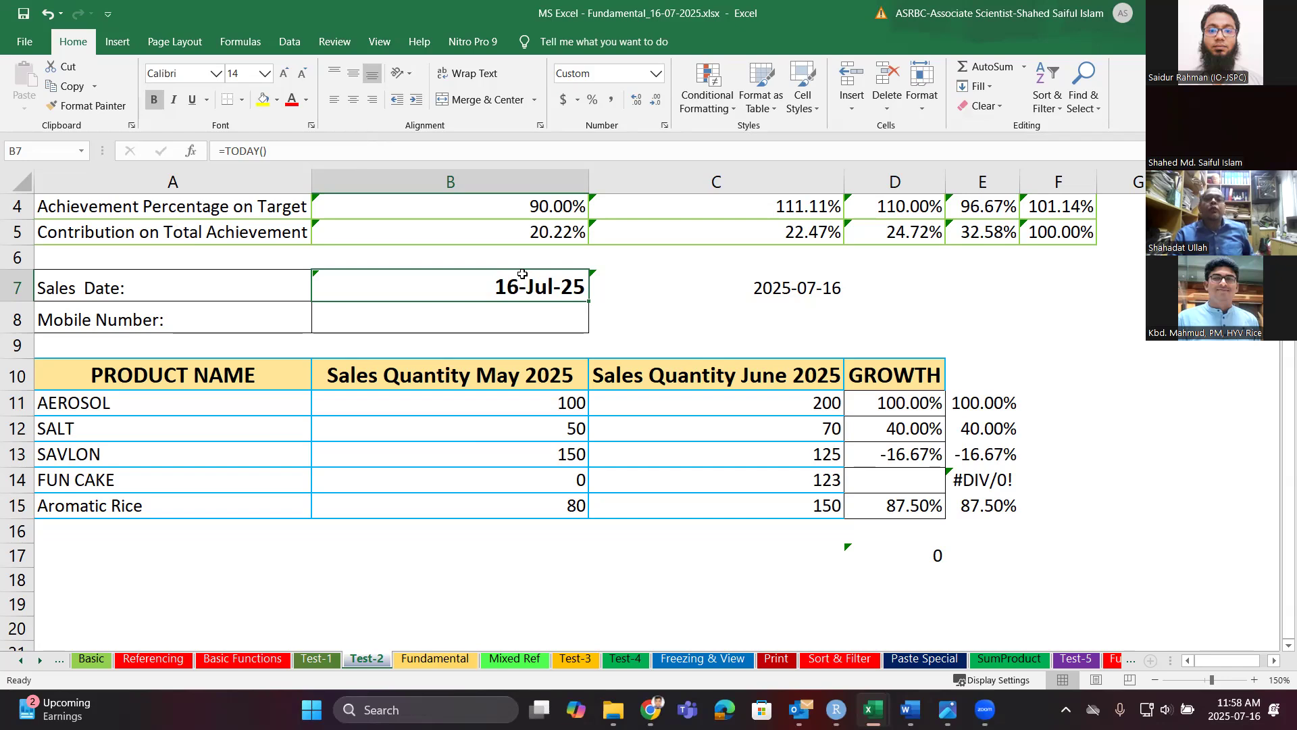
Browse B7's Custom and Date format types, then cancel without changing anything.
{"action": "key", "text": "ctrl+1"}
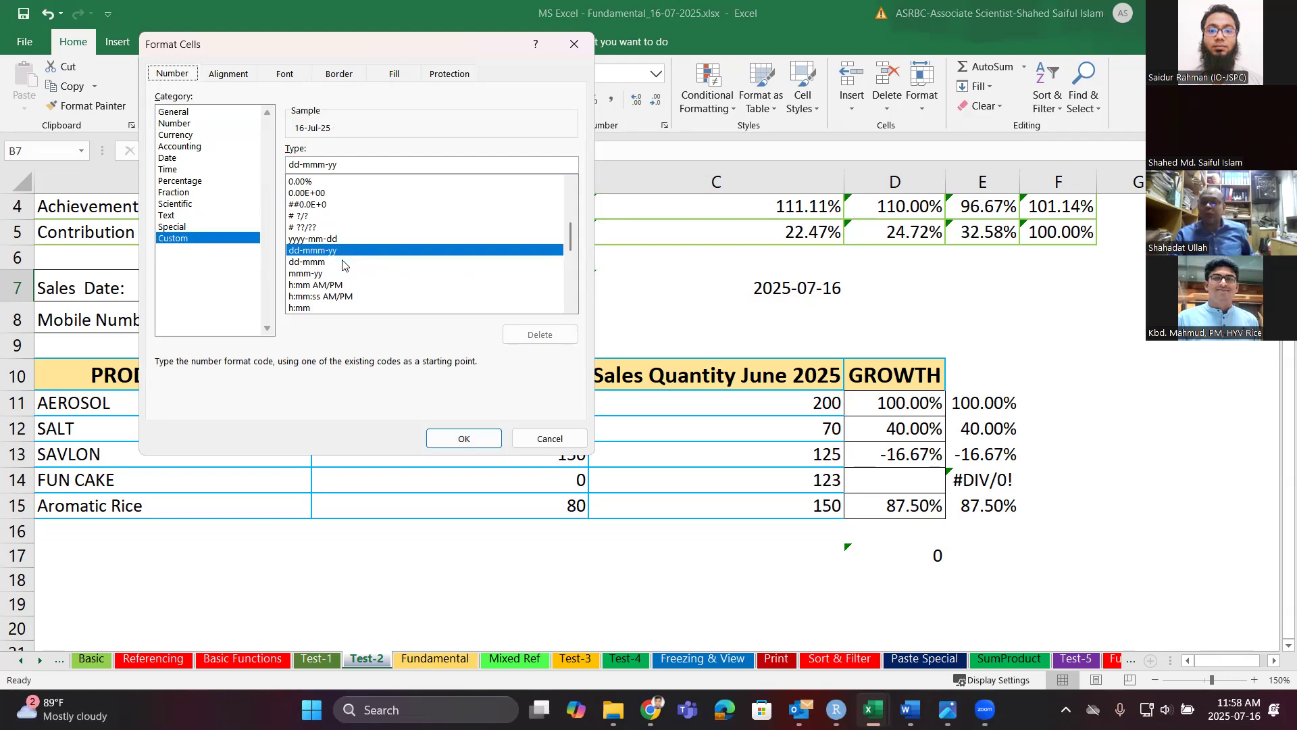
{"action": "scroll", "coordinate": [358, 264], "scroll_direction": "down", "scroll_amount": 3}
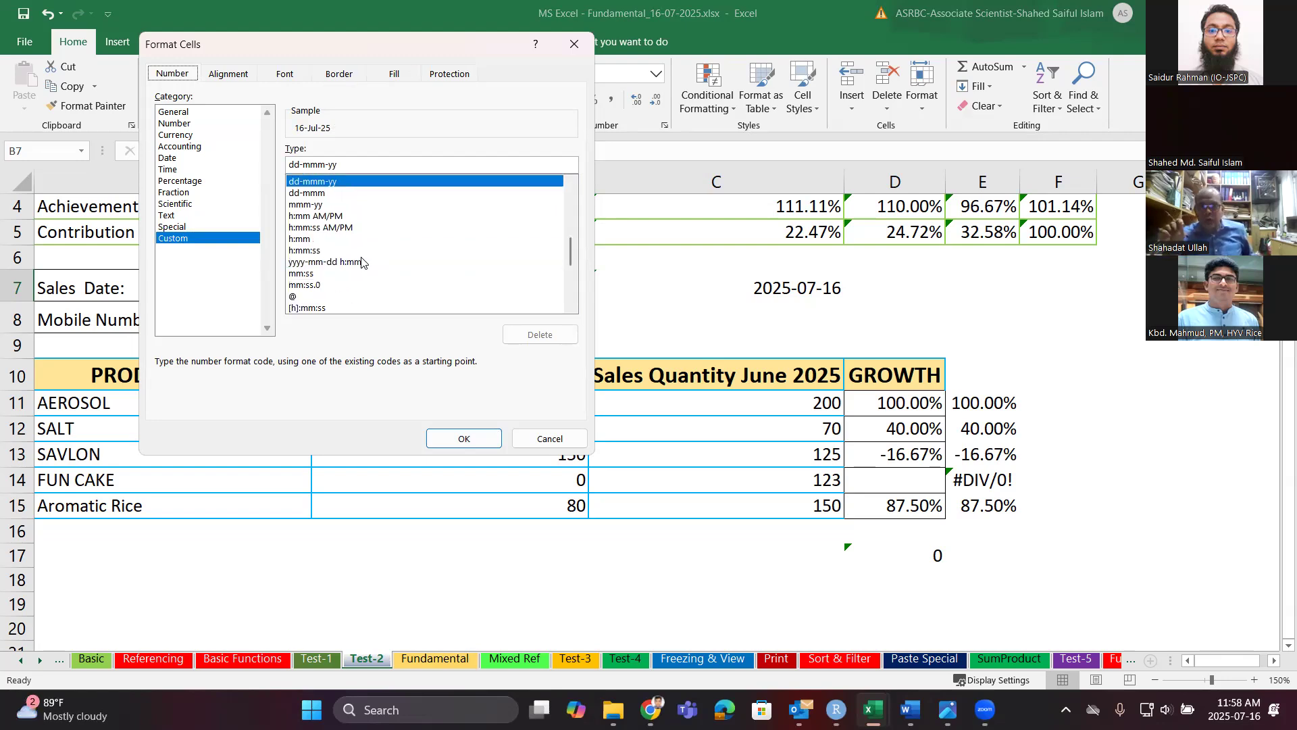
{"action": "scroll", "coordinate": [362, 262], "scroll_direction": "down", "scroll_amount": 3}
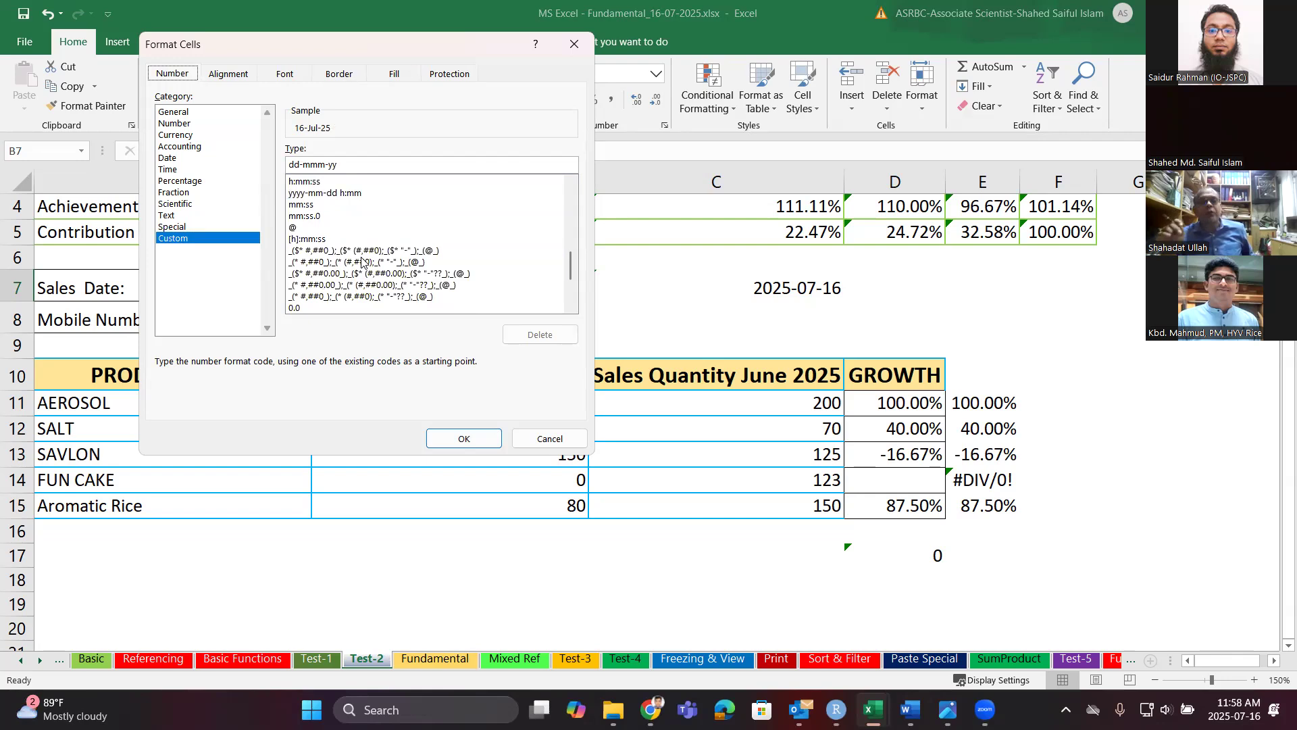
{"action": "scroll", "coordinate": [361, 262], "scroll_direction": "up", "scroll_amount": 10}
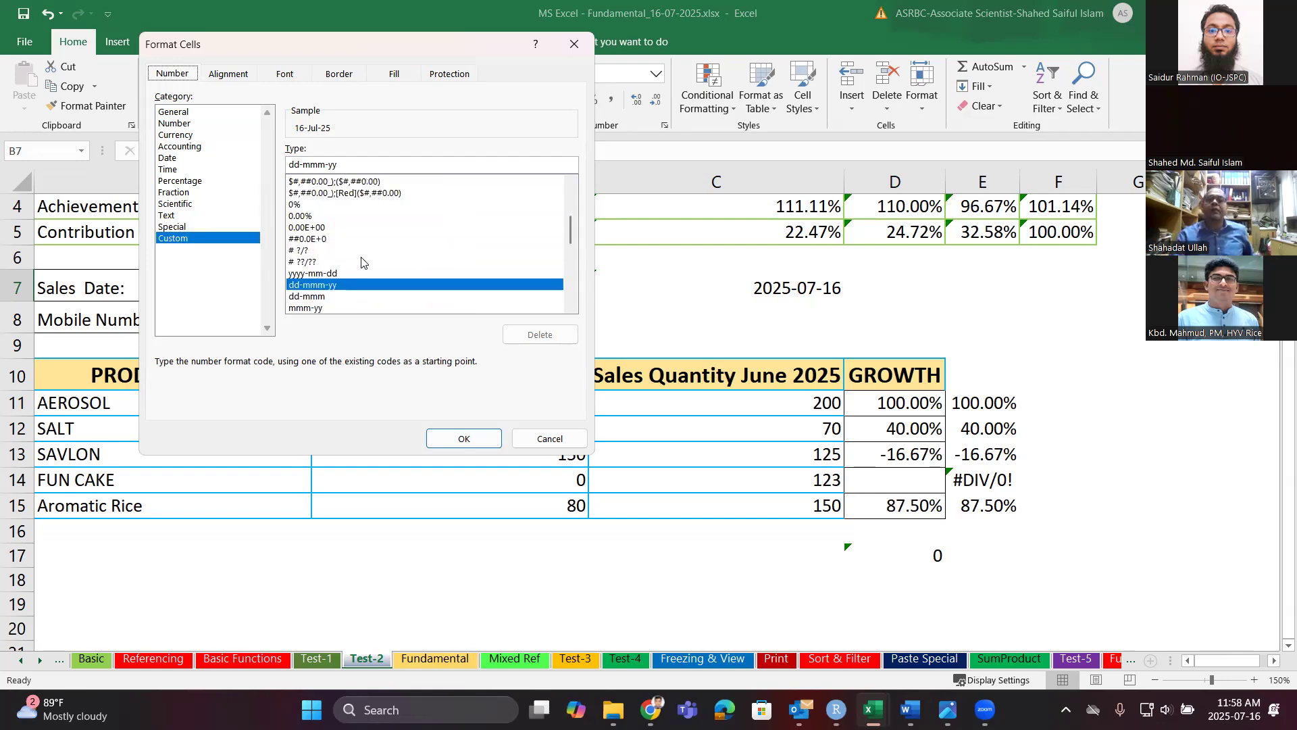
{"action": "scroll", "coordinate": [362, 262], "scroll_direction": "down", "scroll_amount": 2}
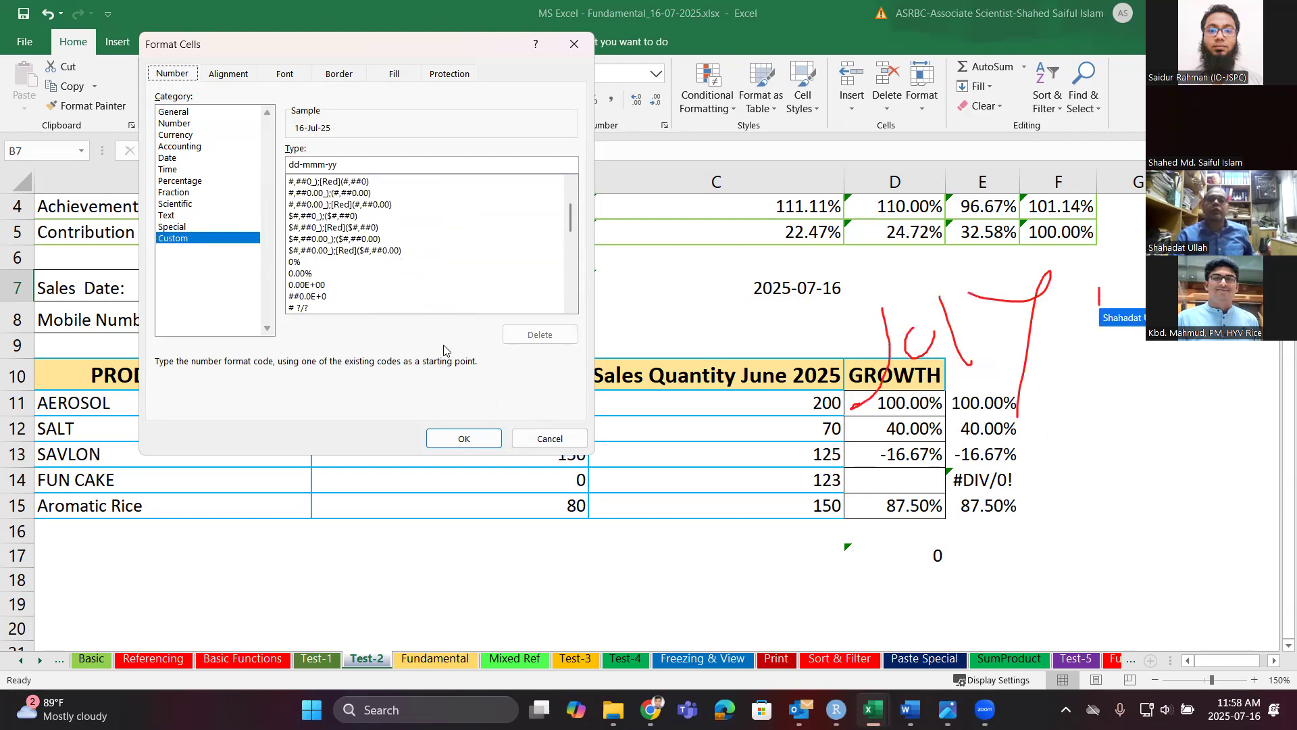
{"action": "scroll", "coordinate": [398, 274], "scroll_direction": "down", "scroll_amount": 2}
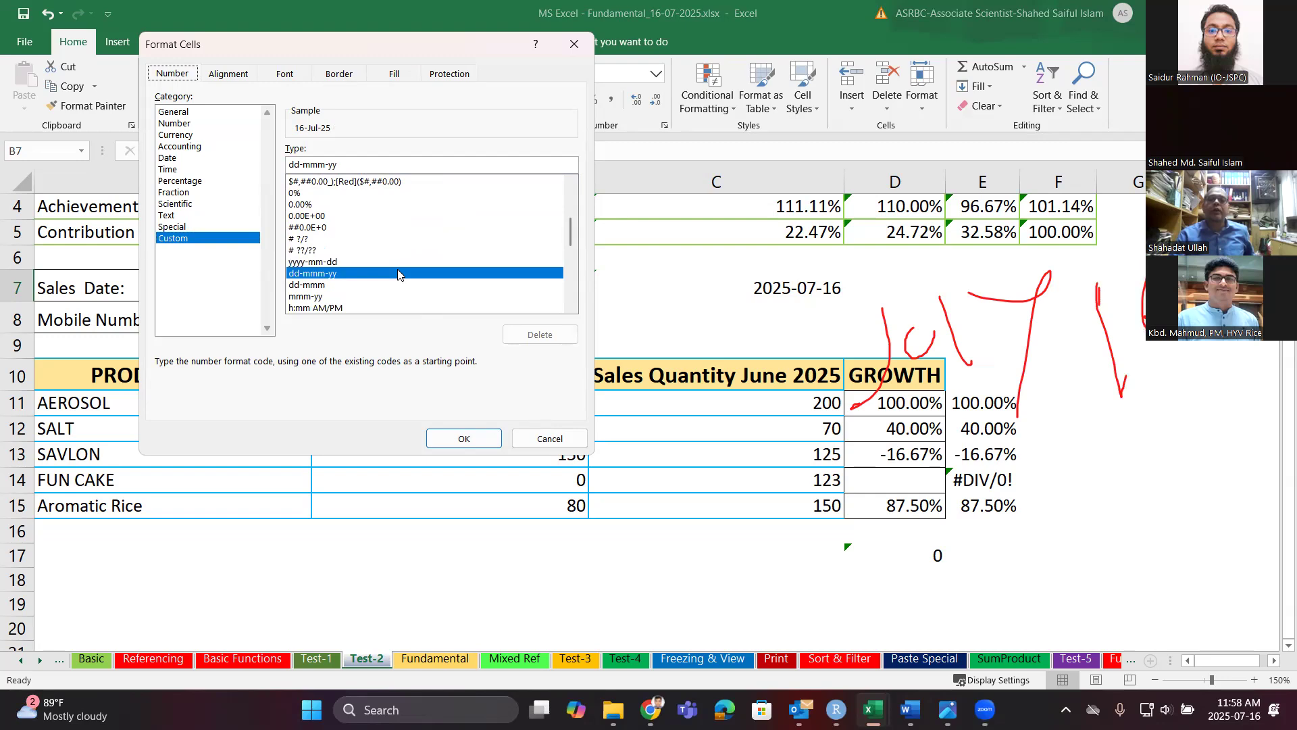
{"action": "scroll", "coordinate": [398, 273], "scroll_direction": "down", "scroll_amount": 1}
{"action": "scroll", "coordinate": [398, 273], "scroll_direction": "down", "scroll_amount": 1}
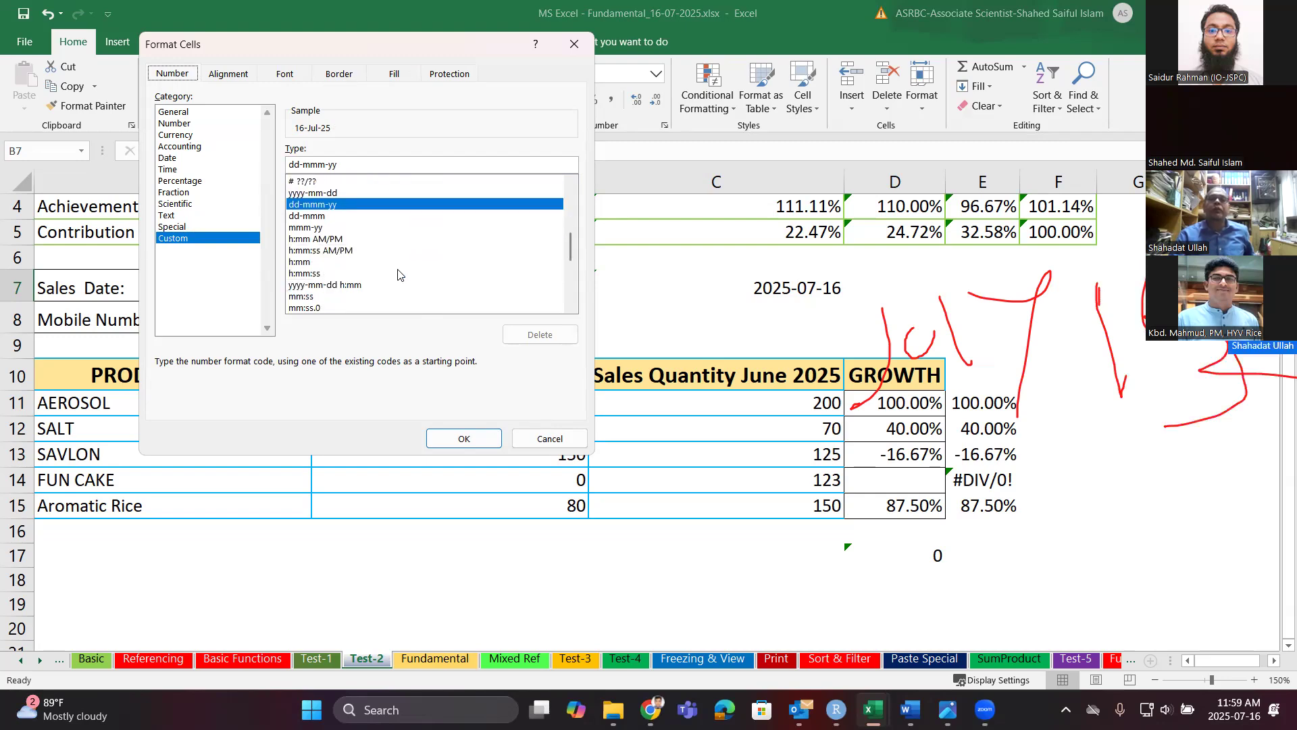
{"action": "scroll", "coordinate": [398, 274], "scroll_direction": "down", "scroll_amount": 1}
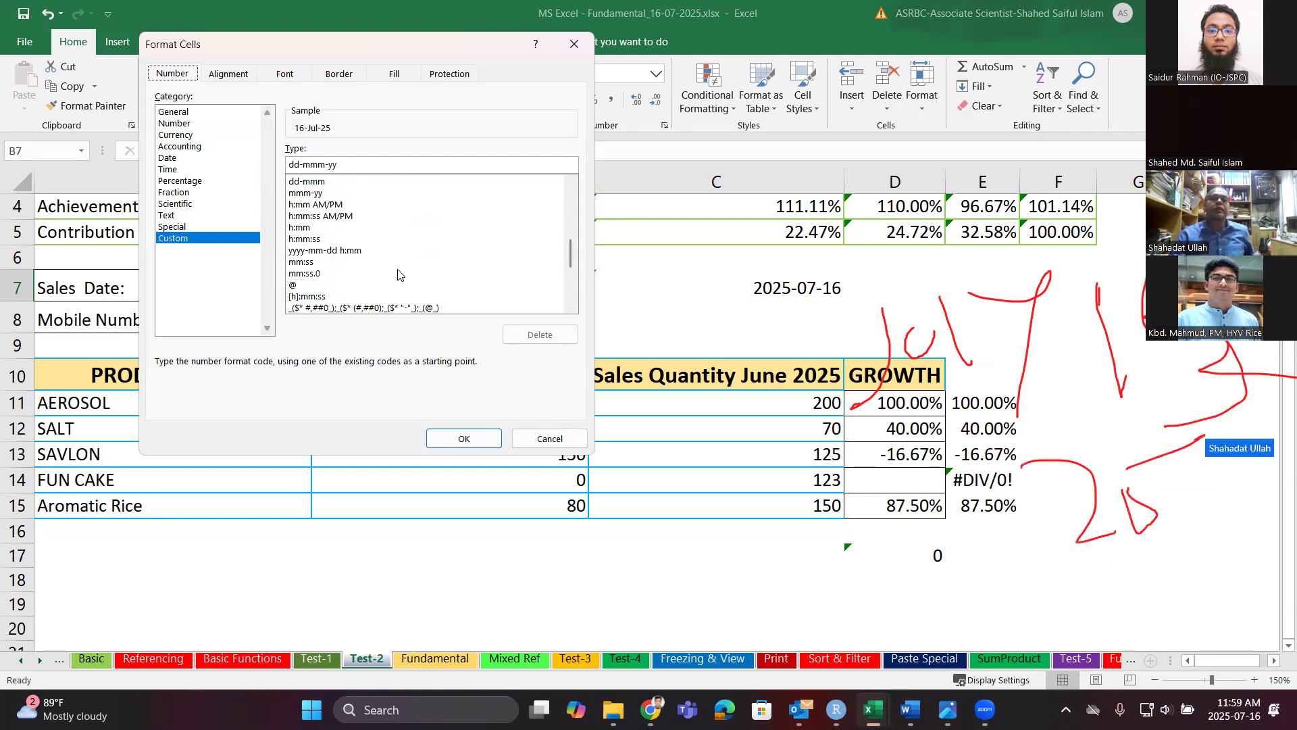
{"action": "scroll", "coordinate": [397, 273], "scroll_direction": "up", "scroll_amount": 7}
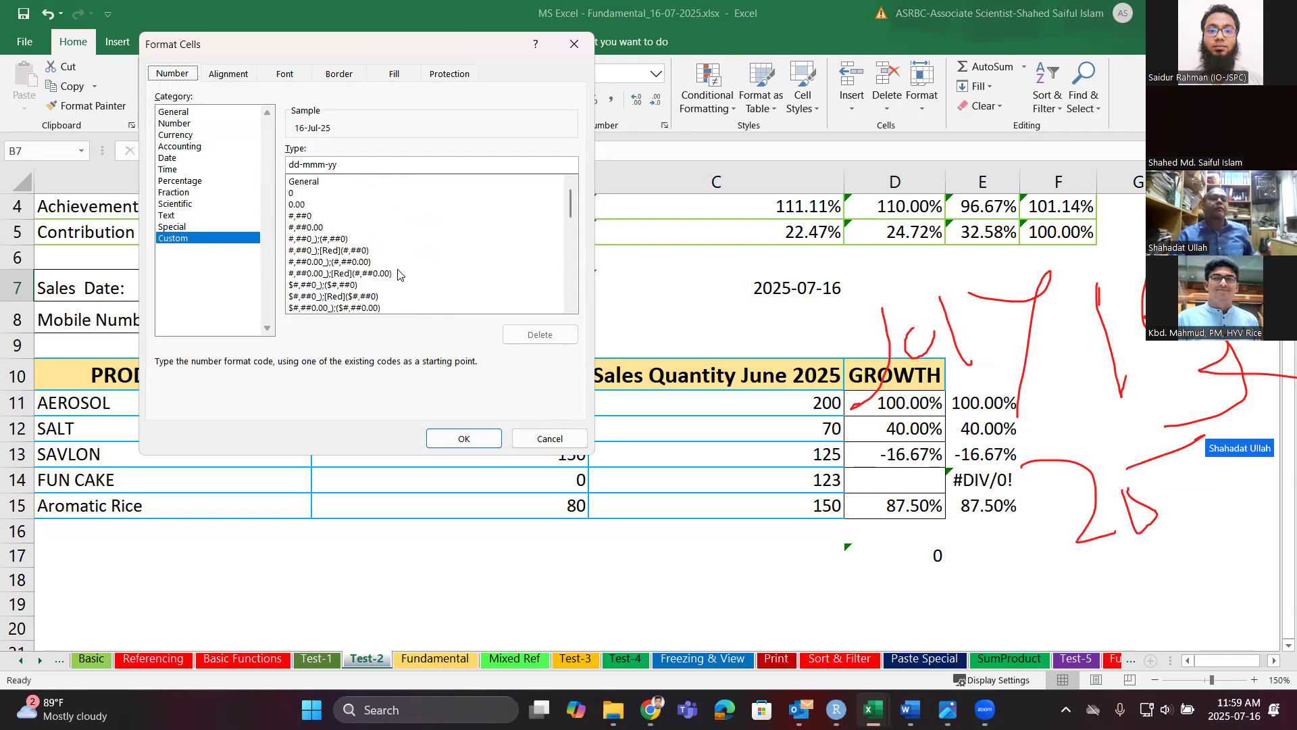
{"action": "left_click", "coordinate": [171, 159]}
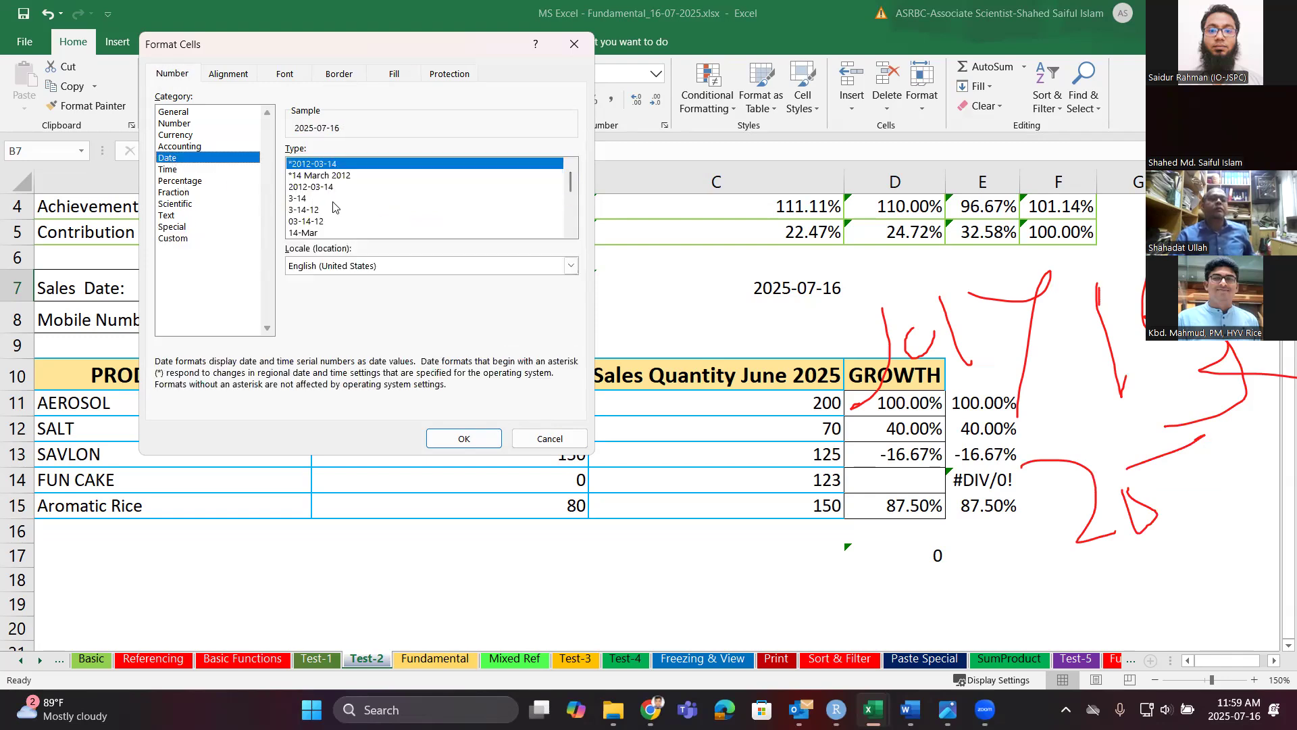
{"action": "left_click", "coordinate": [449, 200]}
{"action": "scroll", "coordinate": [449, 203], "scroll_direction": "down", "scroll_amount": 2}
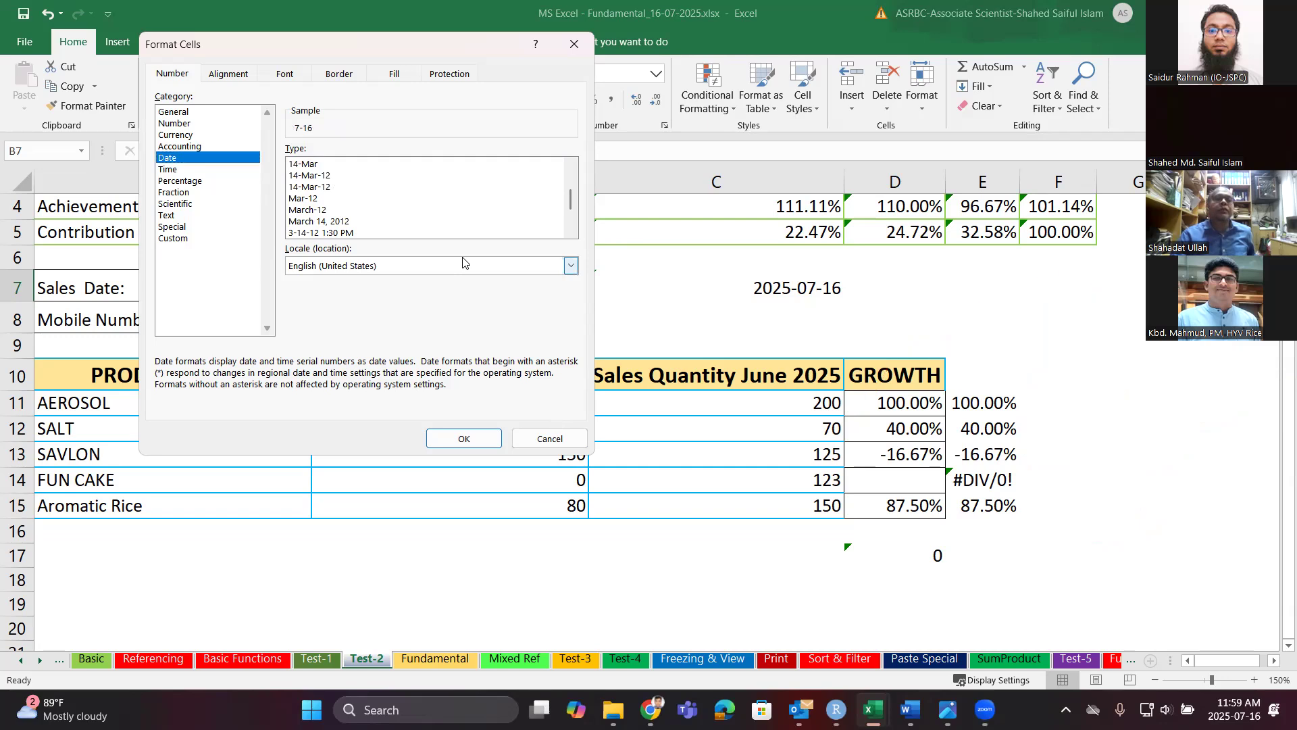
{"action": "left_click", "coordinate": [551, 439]}
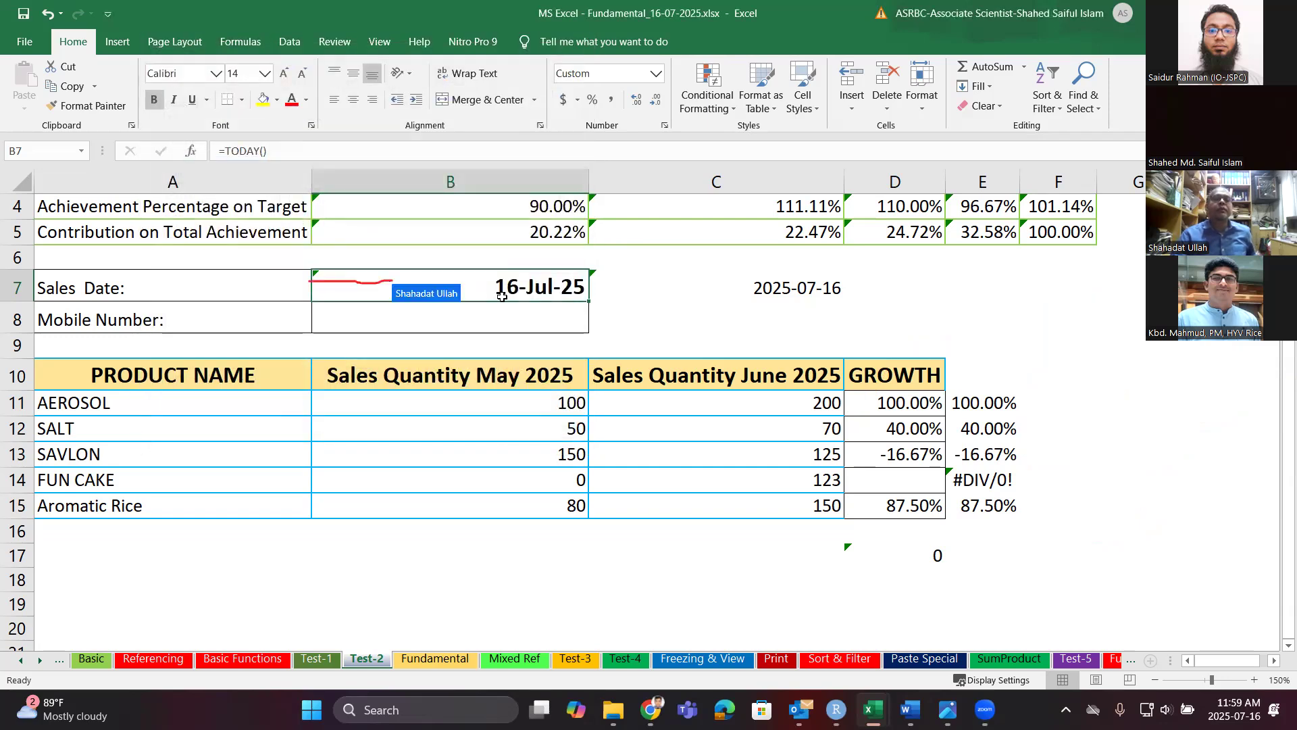
Format B7 with Date type 3-14, English (United States) locale, so it reads 7-16.
{"action": "key", "text": "ctrl+1"}
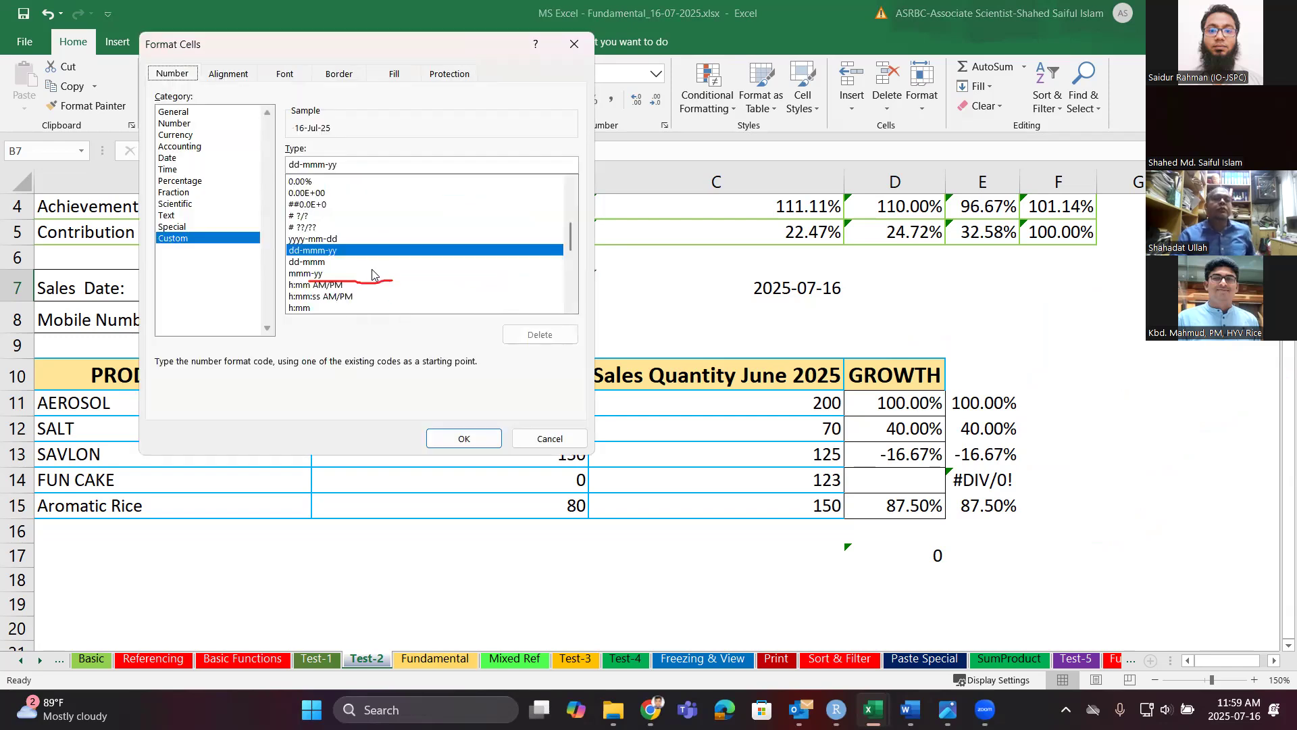
{"action": "left_click", "coordinate": [190, 239]}
{"action": "left_click", "coordinate": [170, 159]}
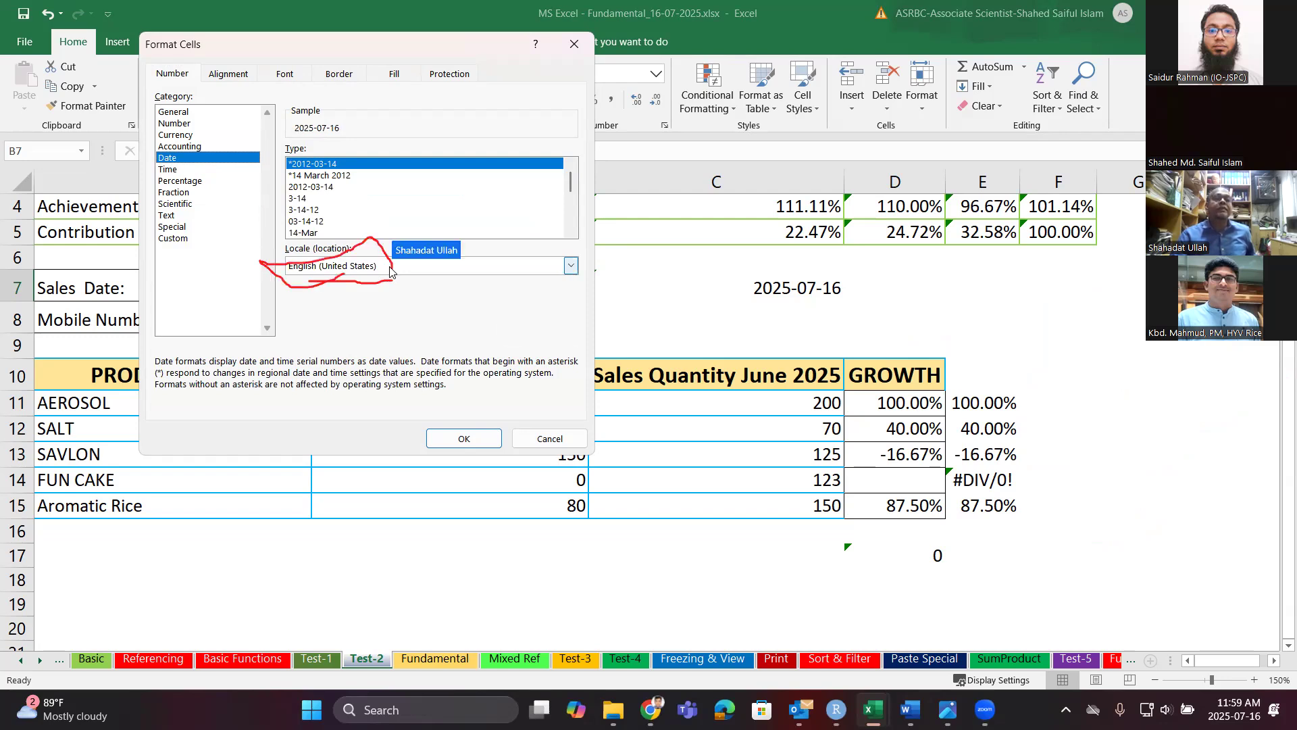
{"action": "left_click", "coordinate": [390, 272]}
{"action": "left_click", "coordinate": [390, 271]}
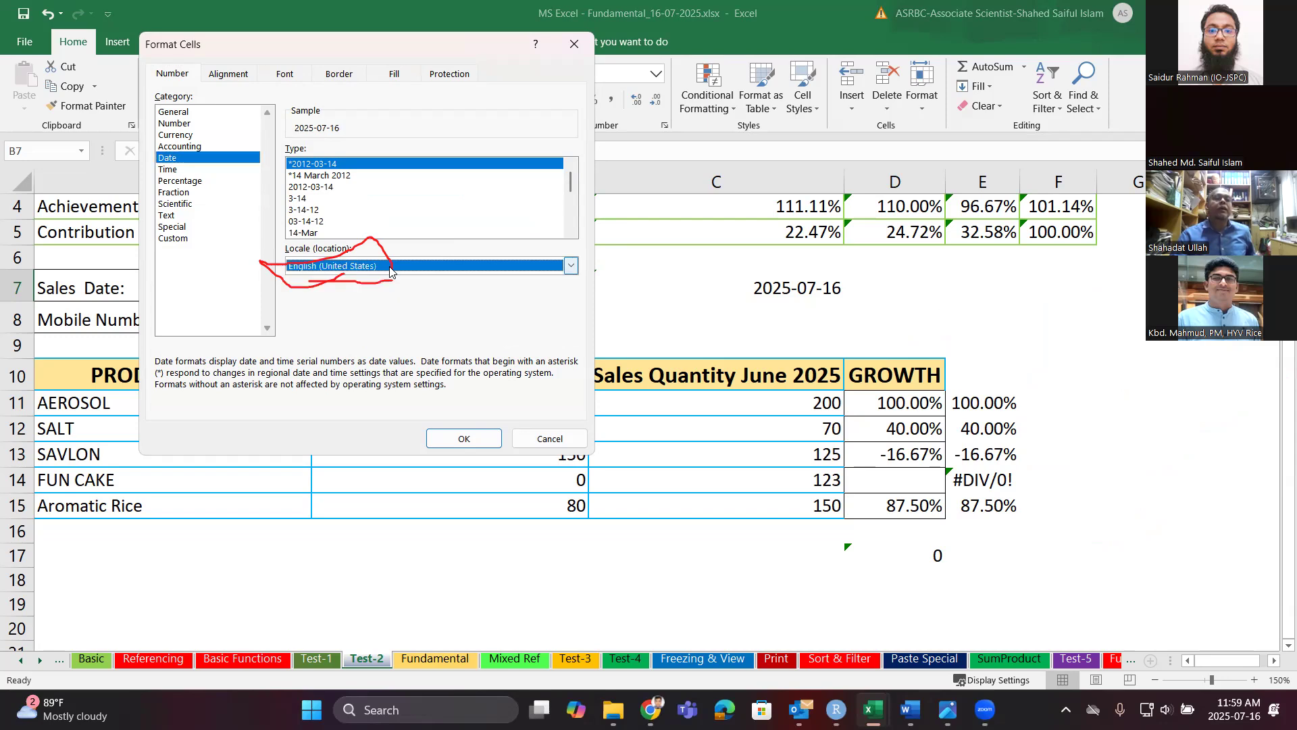
{"action": "left_click", "coordinate": [390, 271]}
{"action": "left_click", "coordinate": [390, 272]}
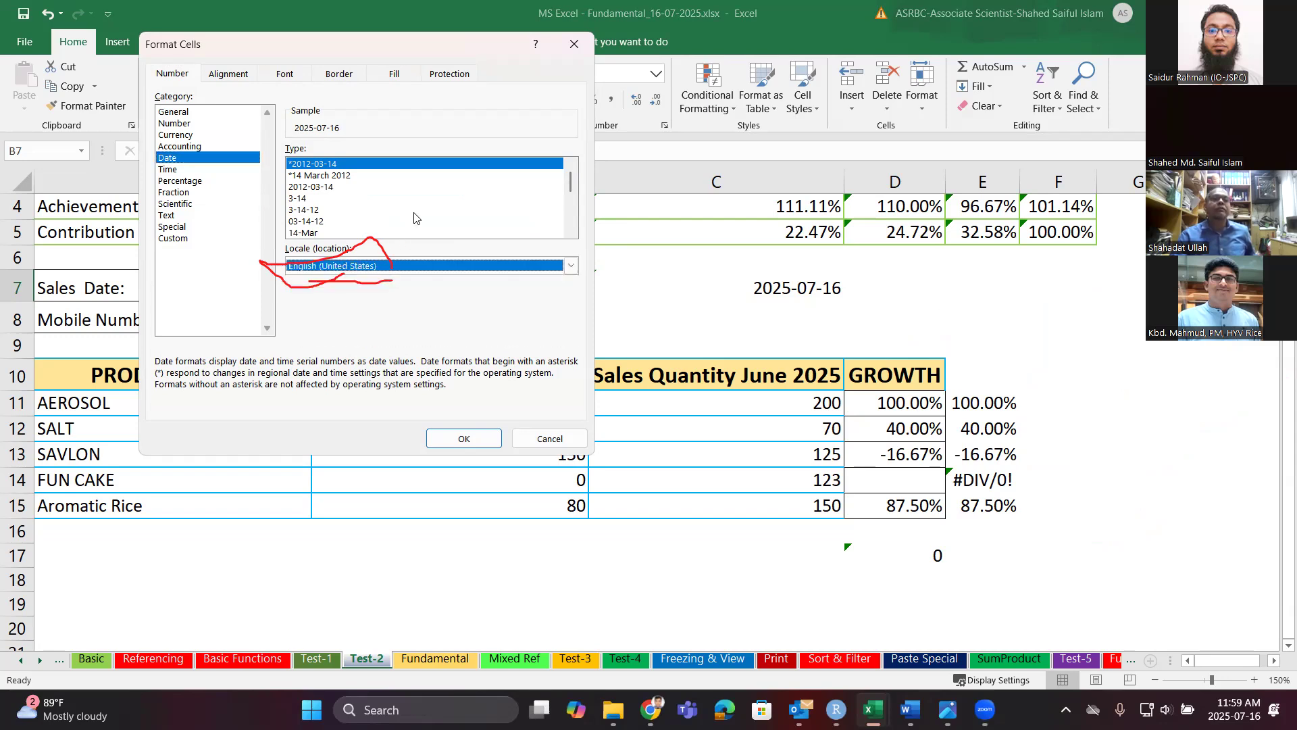
{"action": "left_click", "coordinate": [537, 199]}
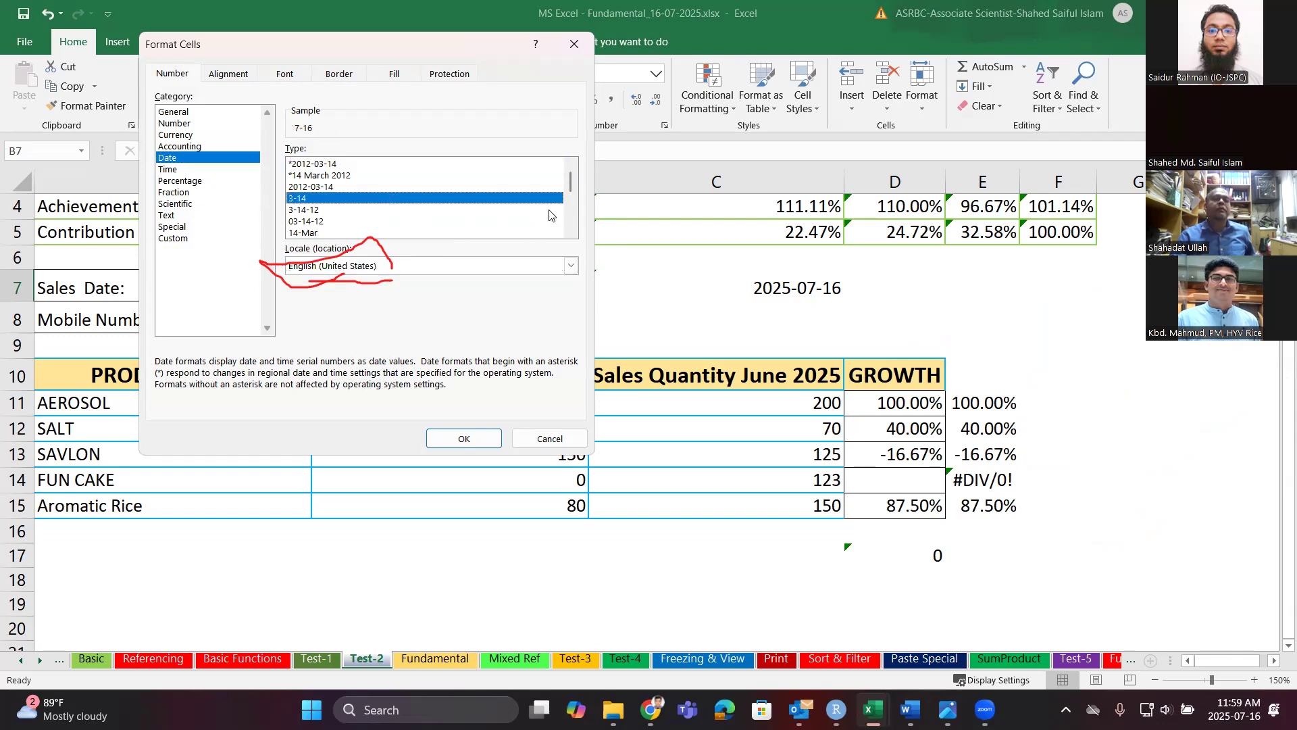
{"action": "scroll", "coordinate": [537, 206], "scroll_direction": "down", "scroll_amount": 2}
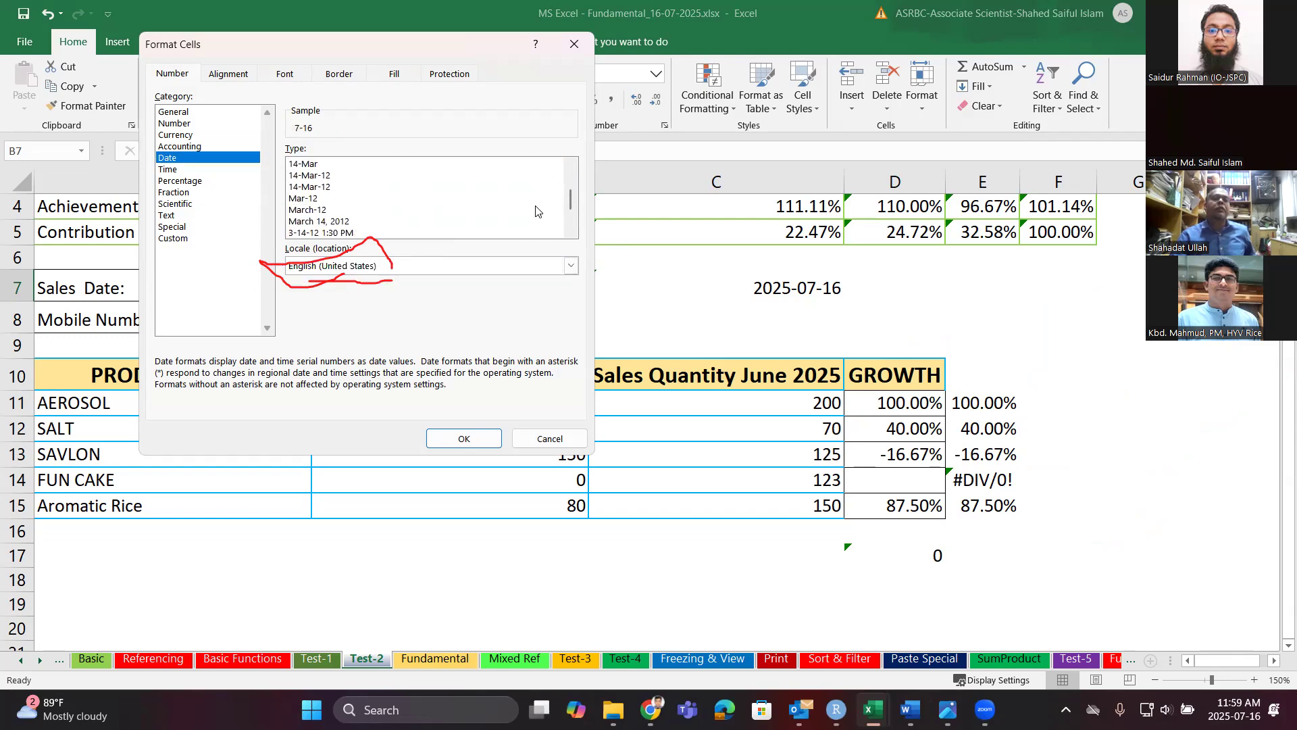
{"action": "left_click", "coordinate": [491, 274]}
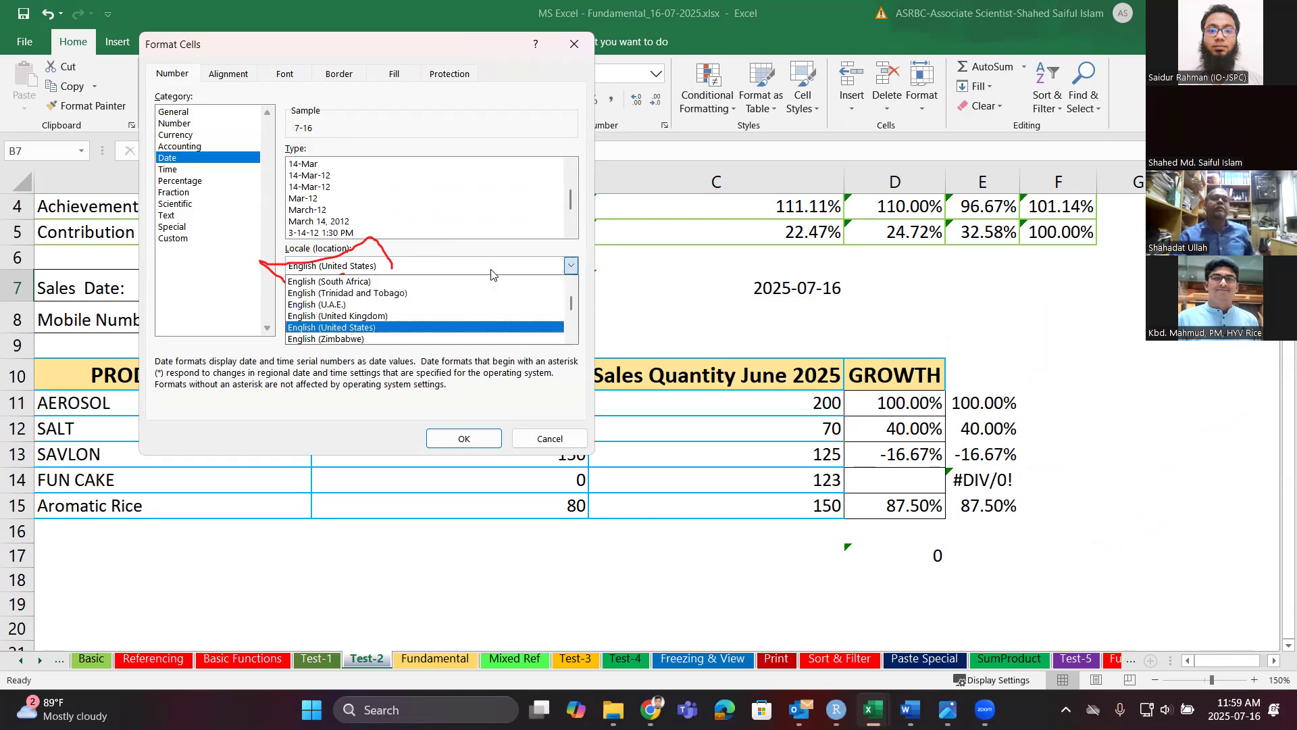
{"action": "left_click", "coordinate": [430, 330]}
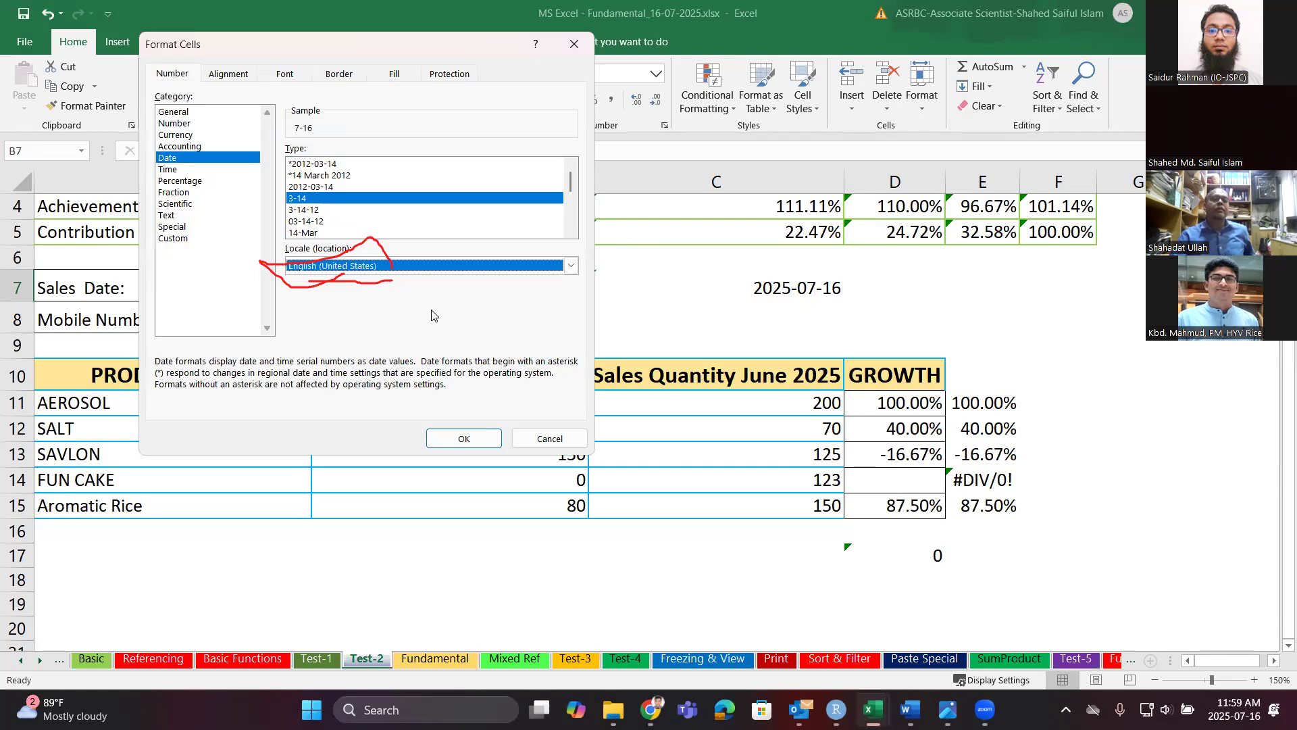
{"action": "left_click", "coordinate": [473, 436]}
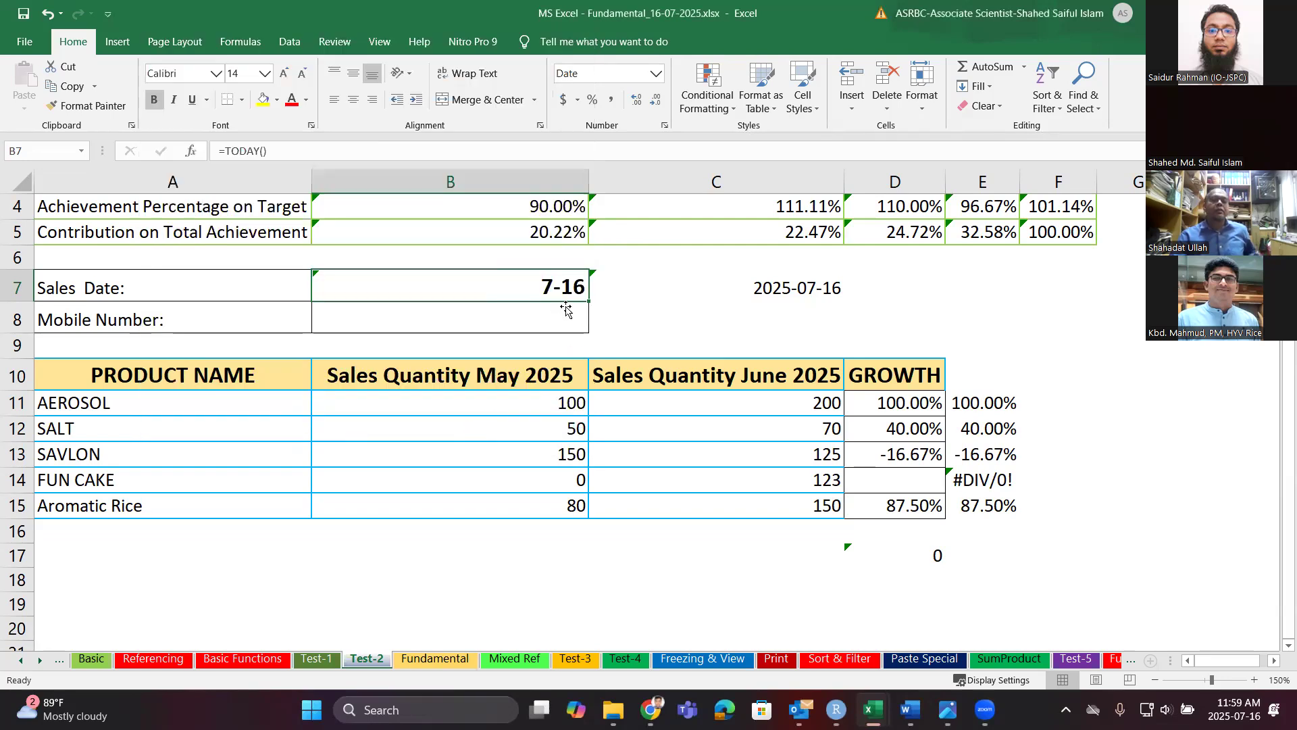
Overwrite B7's TODAY formula with the typed date 2025-07-16, keeping the 7-16 display.
{"action": "key", "text": "ctrl+1"}
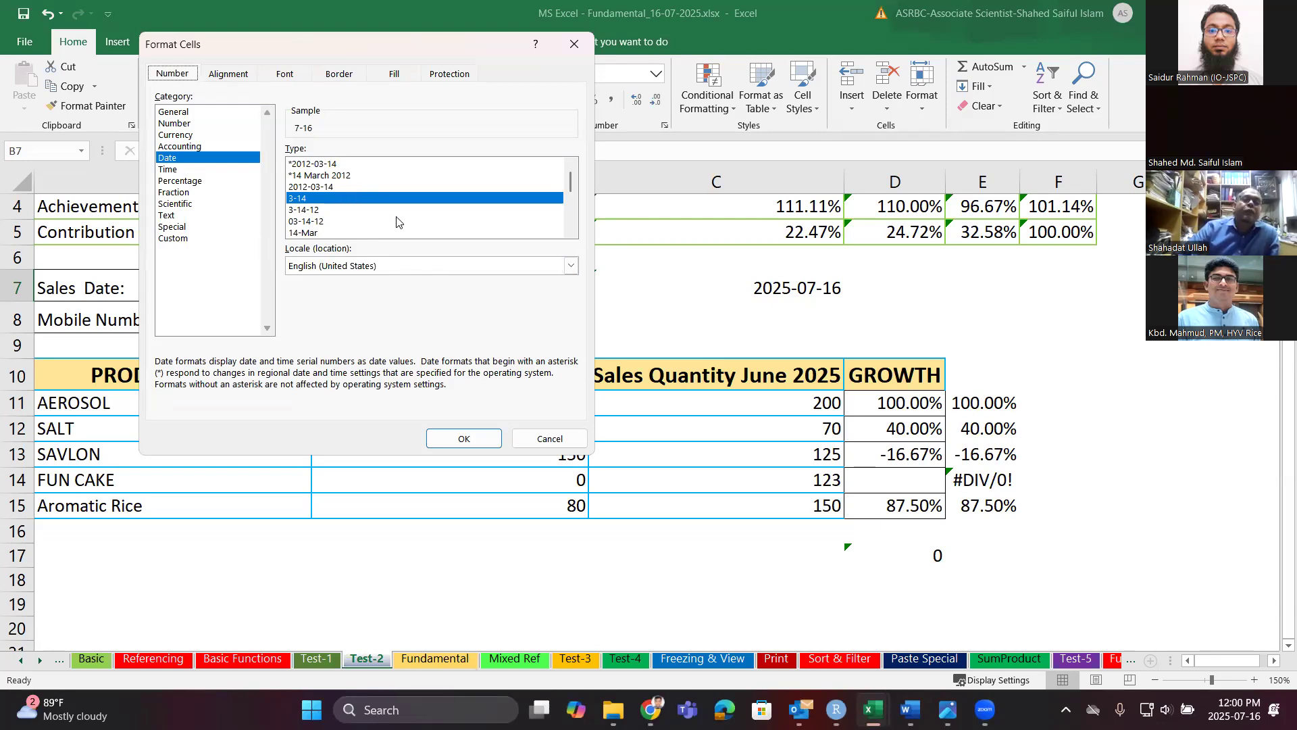
{"action": "left_click", "coordinate": [537, 439]}
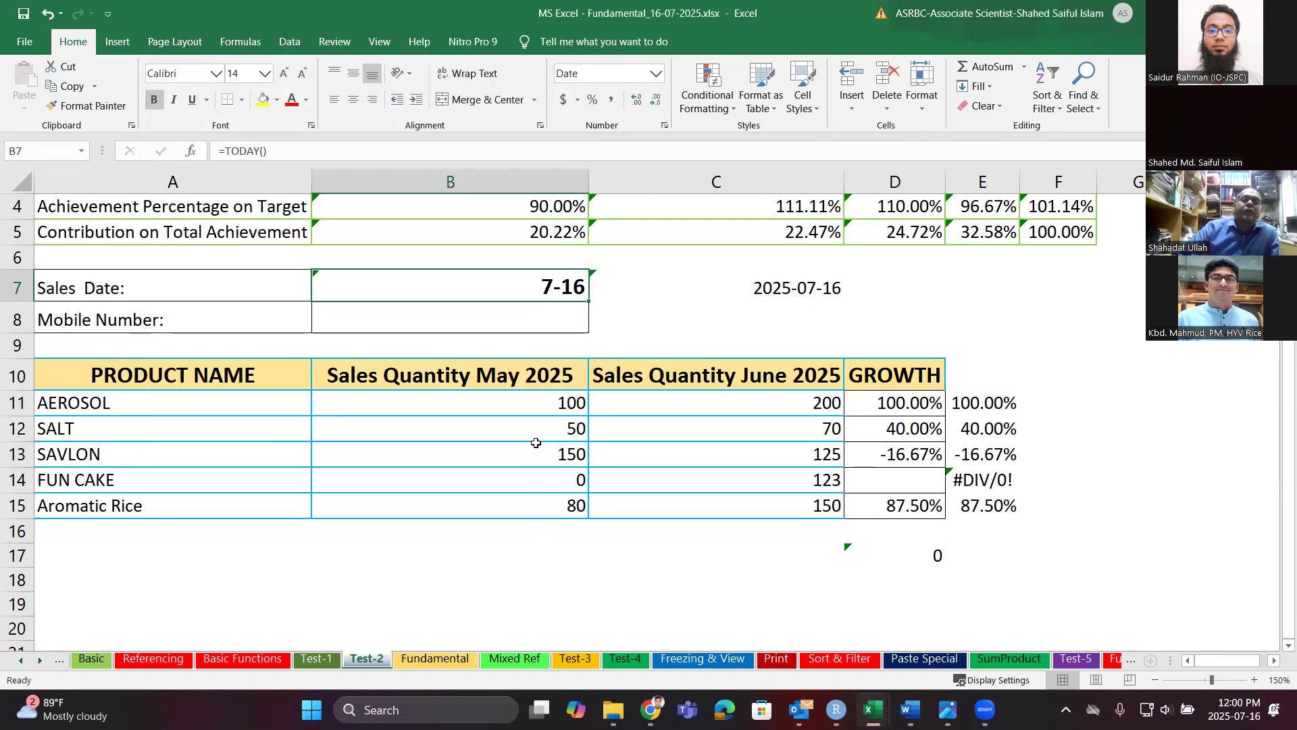
{"action": "type", "text": "2025-07-16"}
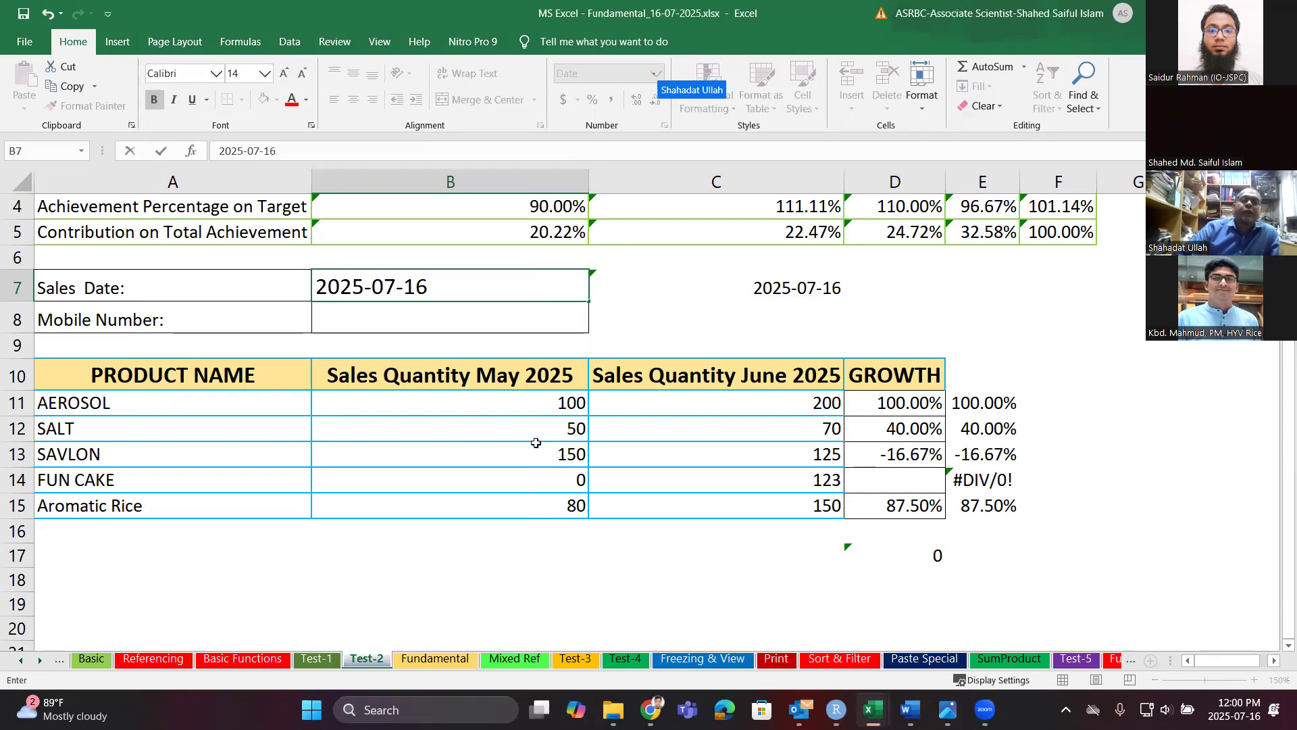
{"action": "key", "text": "Return"}
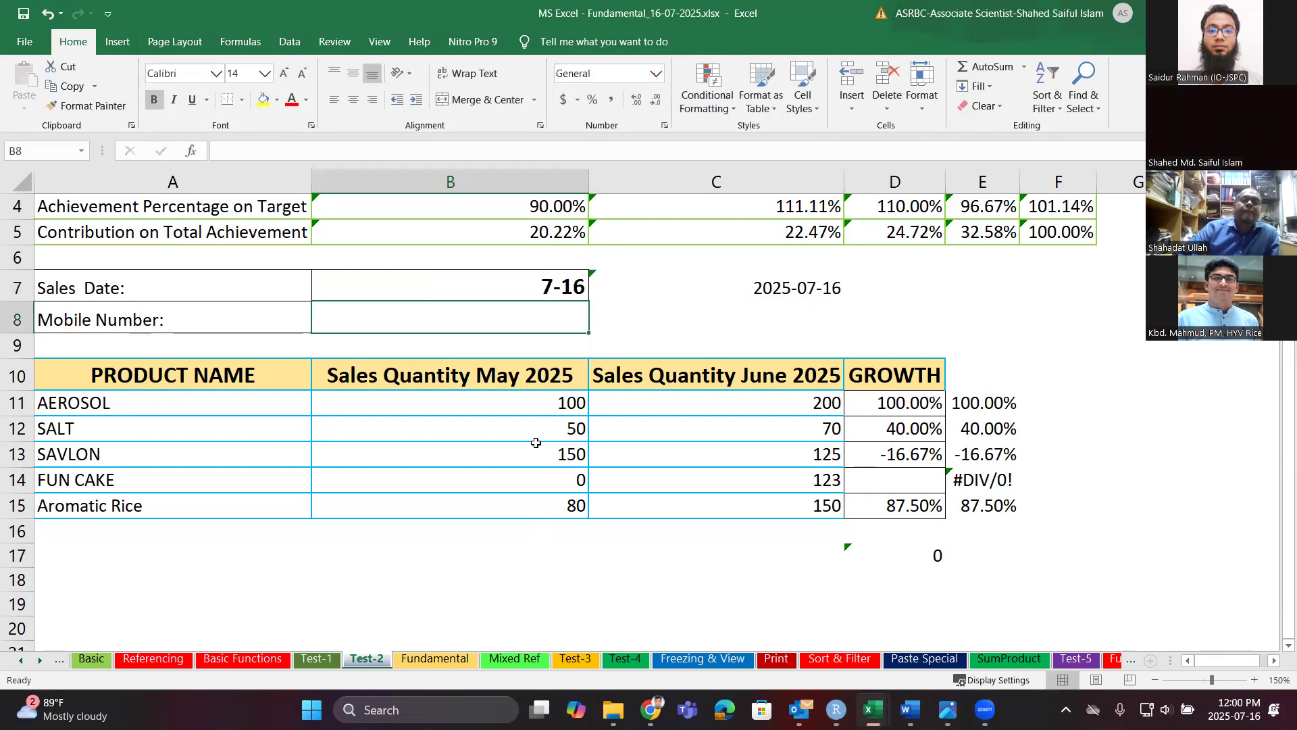
{"action": "left_click", "coordinate": [471, 279]}
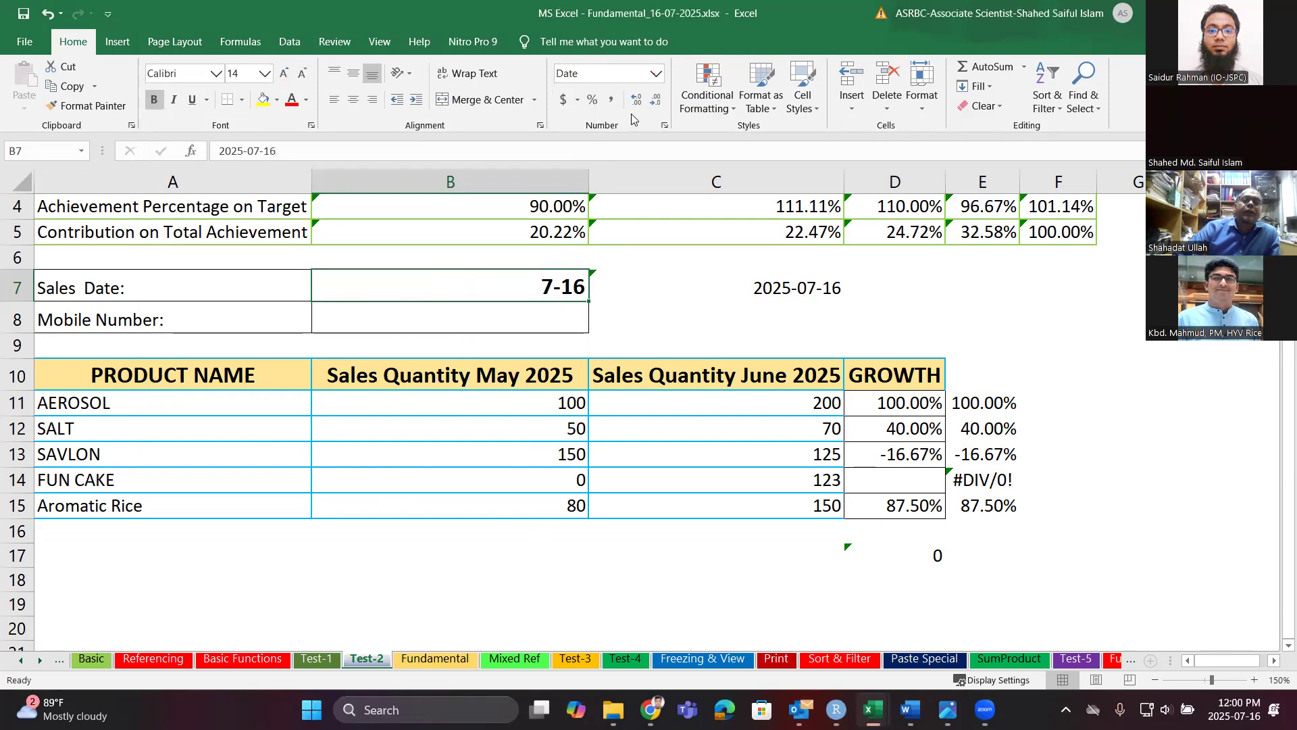
Reformat B7 as General, re-enter the date 2025-07-16 with Ctrl+;, and reselect B7.
{"action": "left_click", "coordinate": [655, 73]}
{"action": "left_click", "coordinate": [646, 99]}
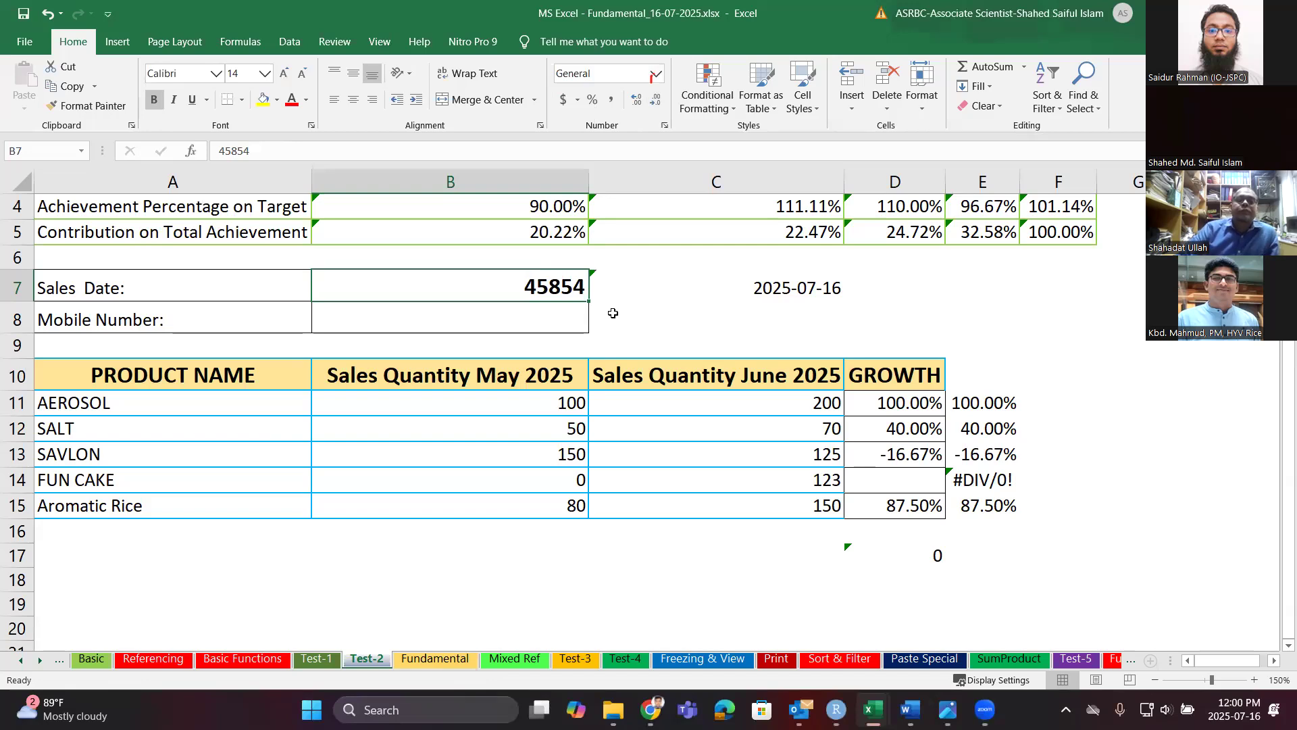
{"action": "key", "text": "ctrl+semicolon"}
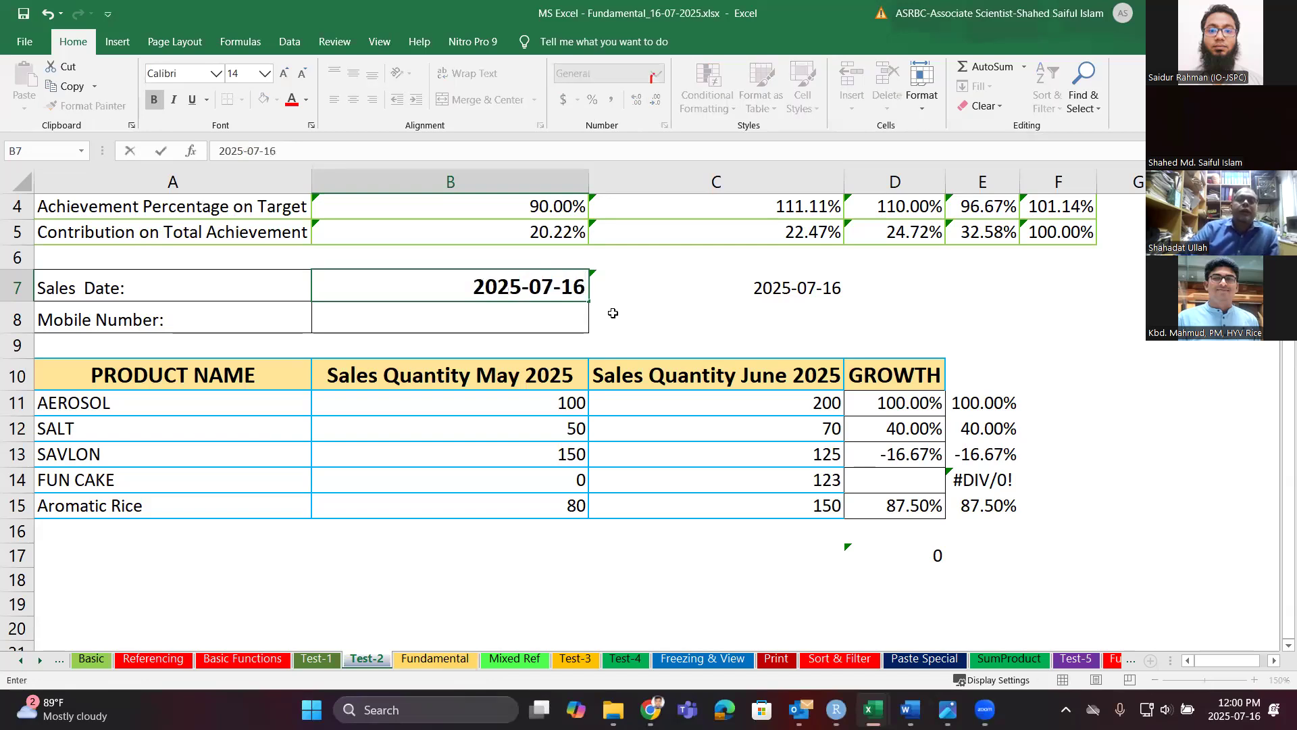
{"action": "key", "text": "Return"}
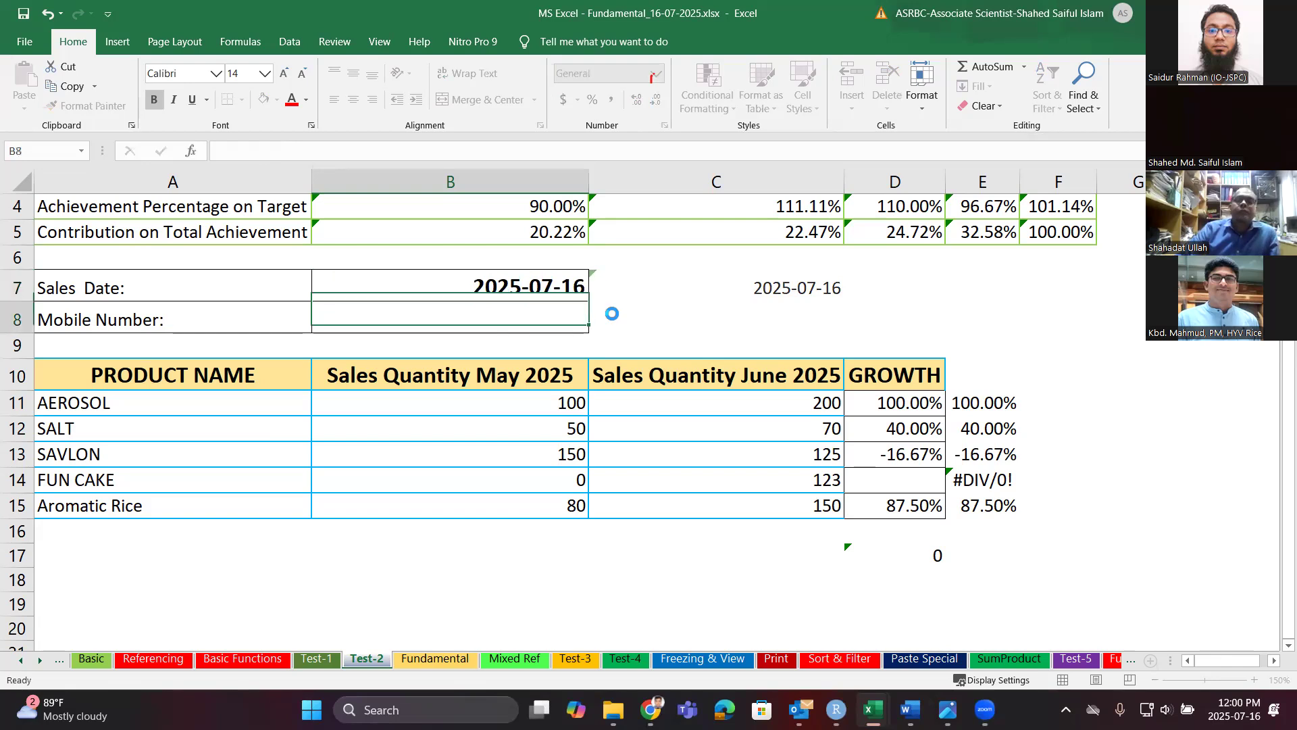
{"action": "left_click", "coordinate": [567, 288]}
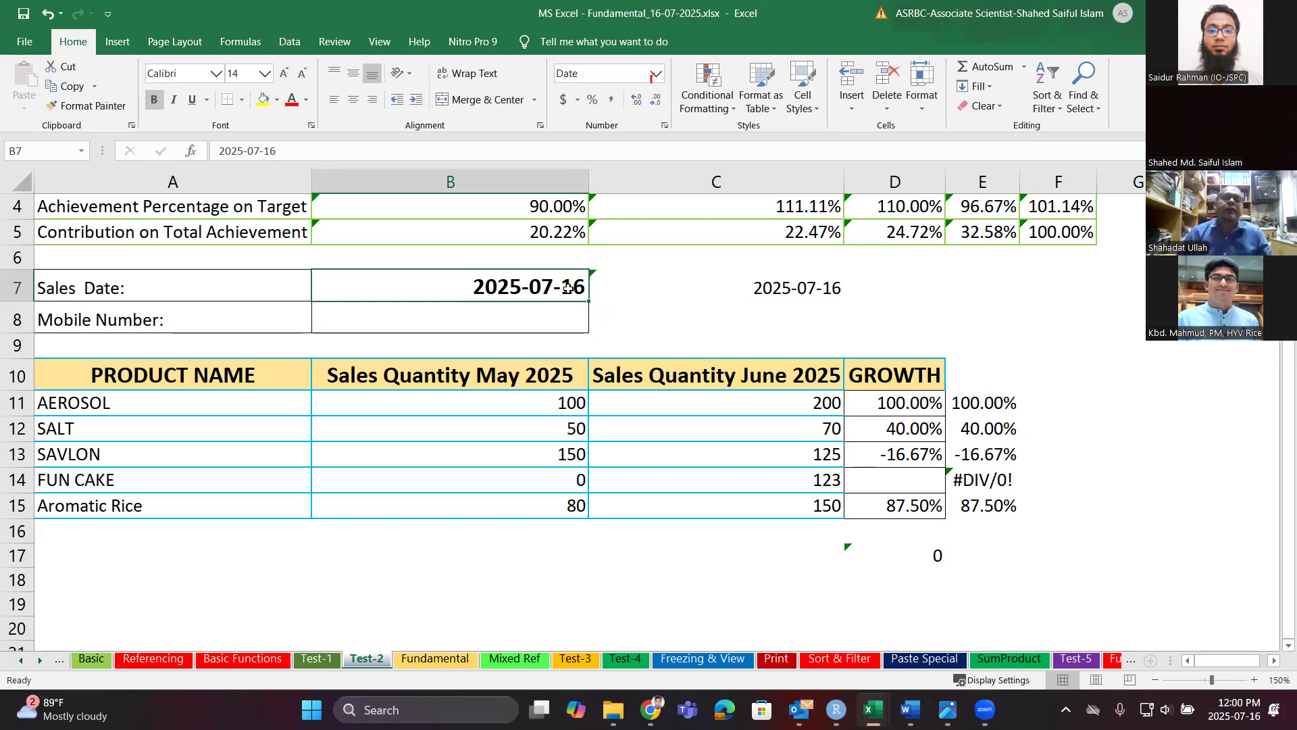
{"action": "key", "text": "ctrl+1"}
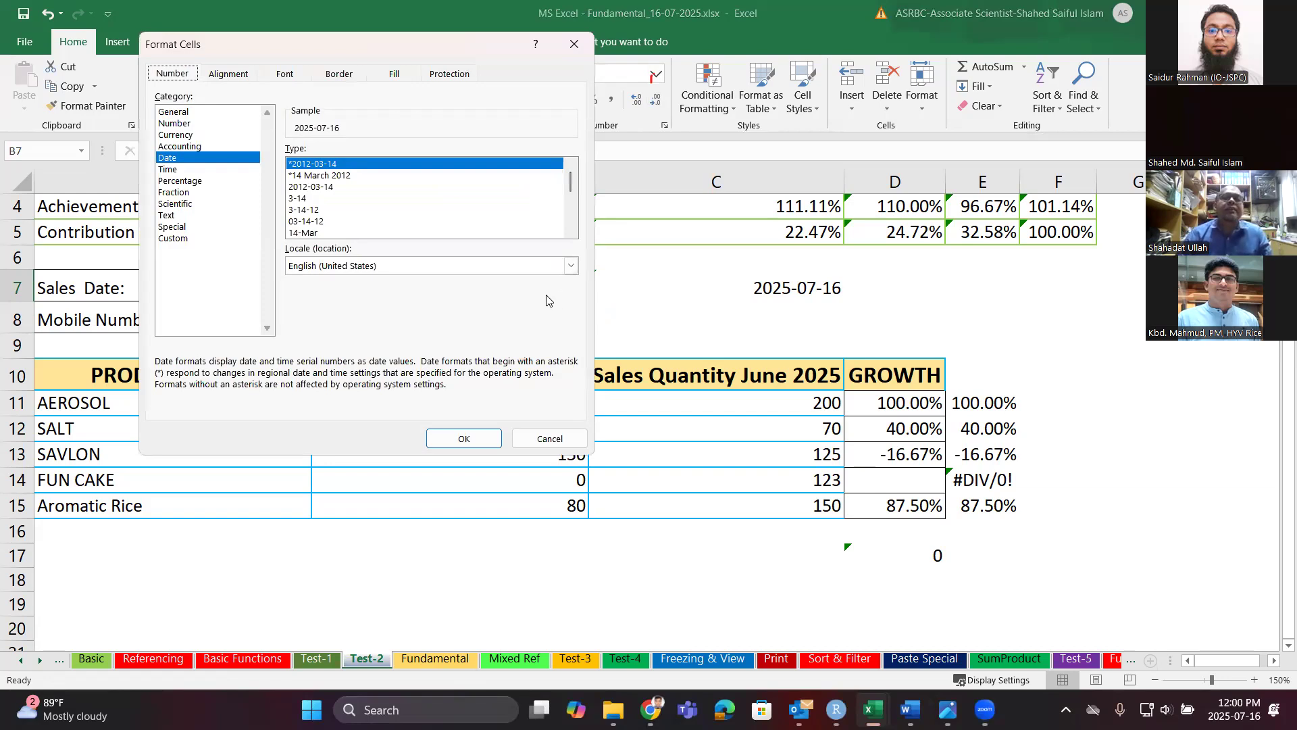
Apply the English (United Kingdom) date locale to B7 so it reads 16-07-2025.
{"action": "left_click", "coordinate": [504, 271]}
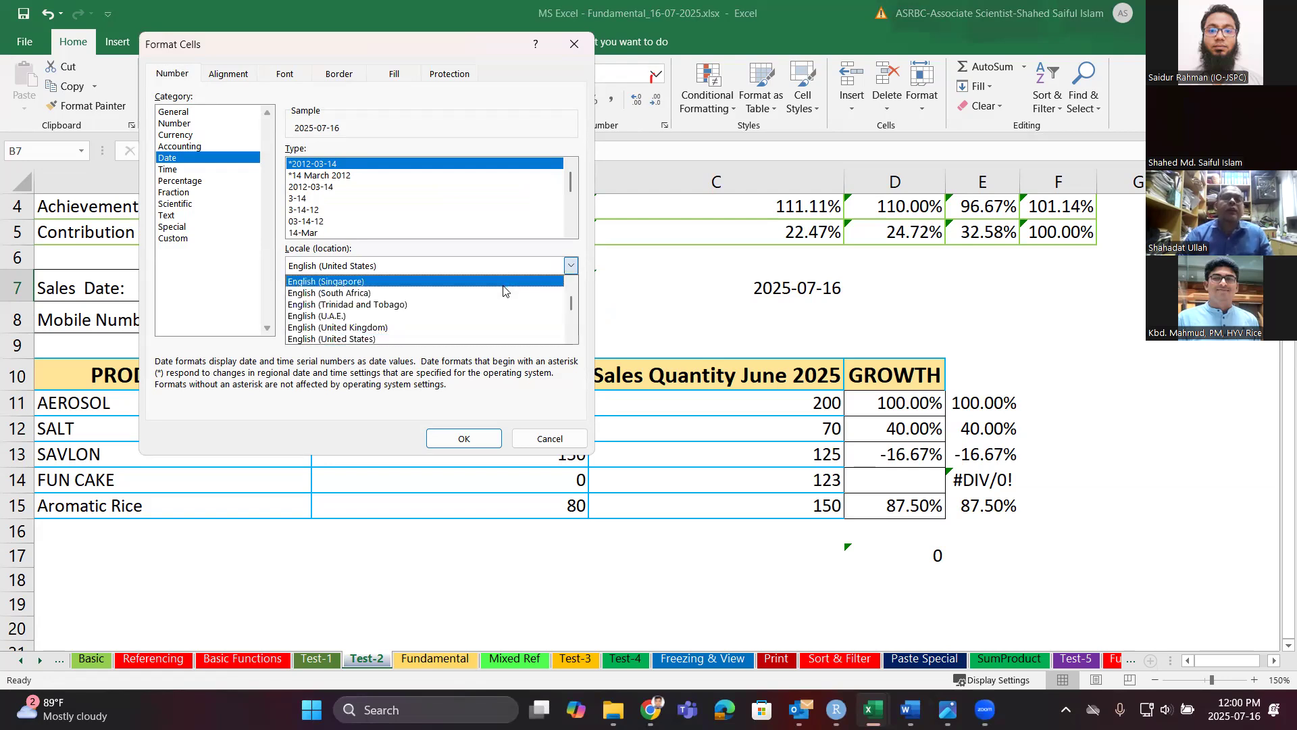
{"action": "left_click", "coordinate": [501, 328]}
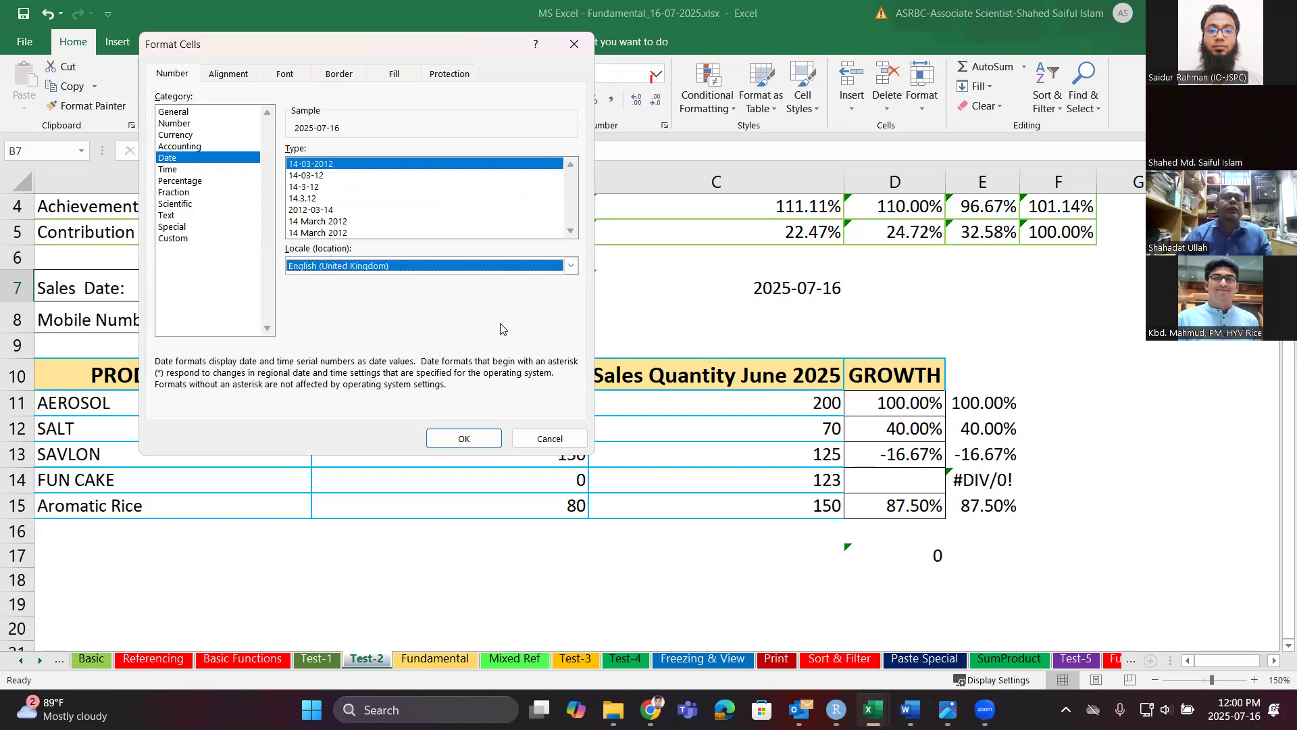
{"action": "left_click", "coordinate": [464, 438]}
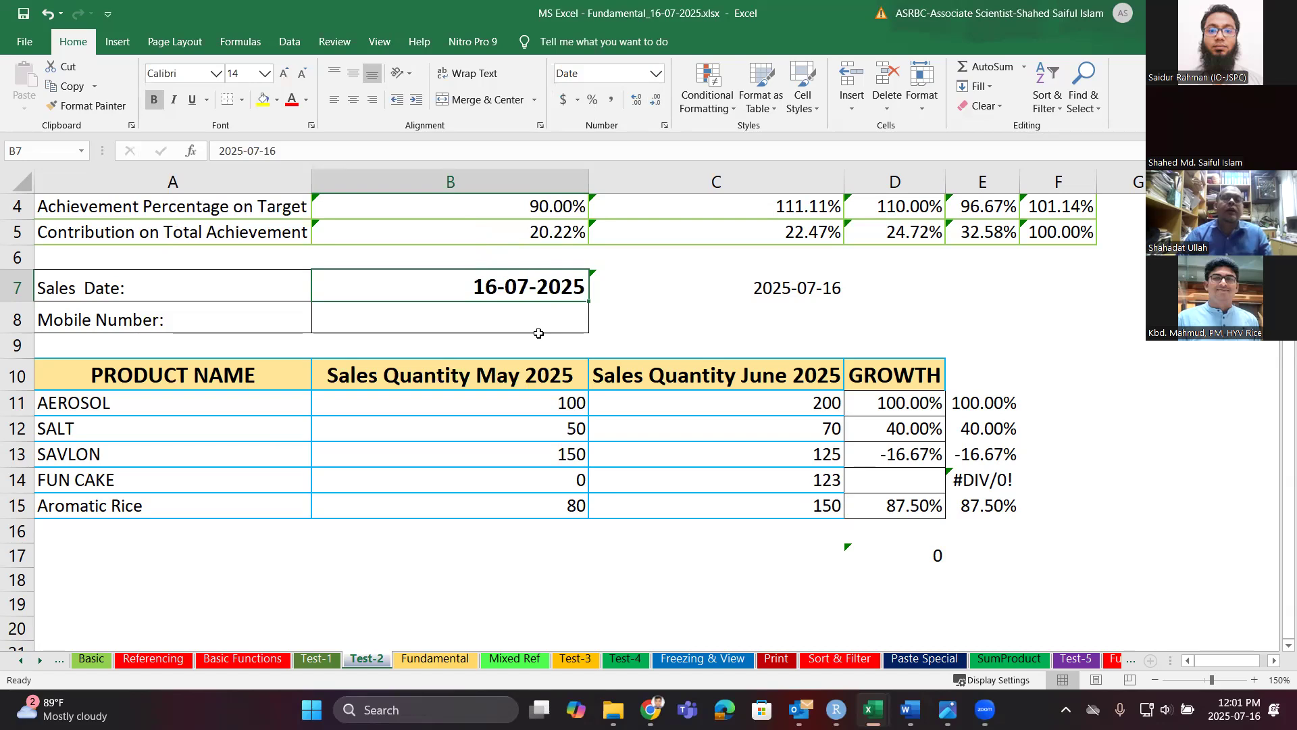
{"action": "key", "text": "ctrl+1"}
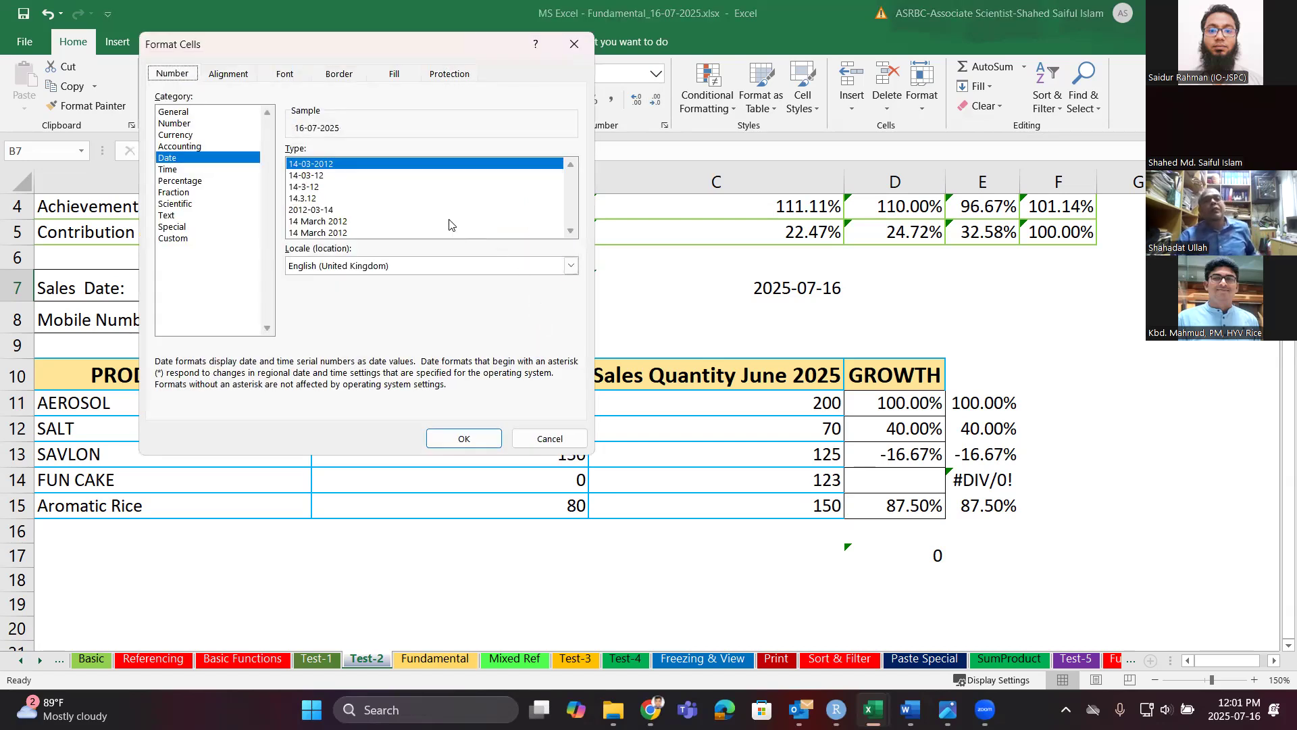
Change B7's date locale to English (United States) and apply it.
{"action": "left_click", "coordinate": [423, 269]}
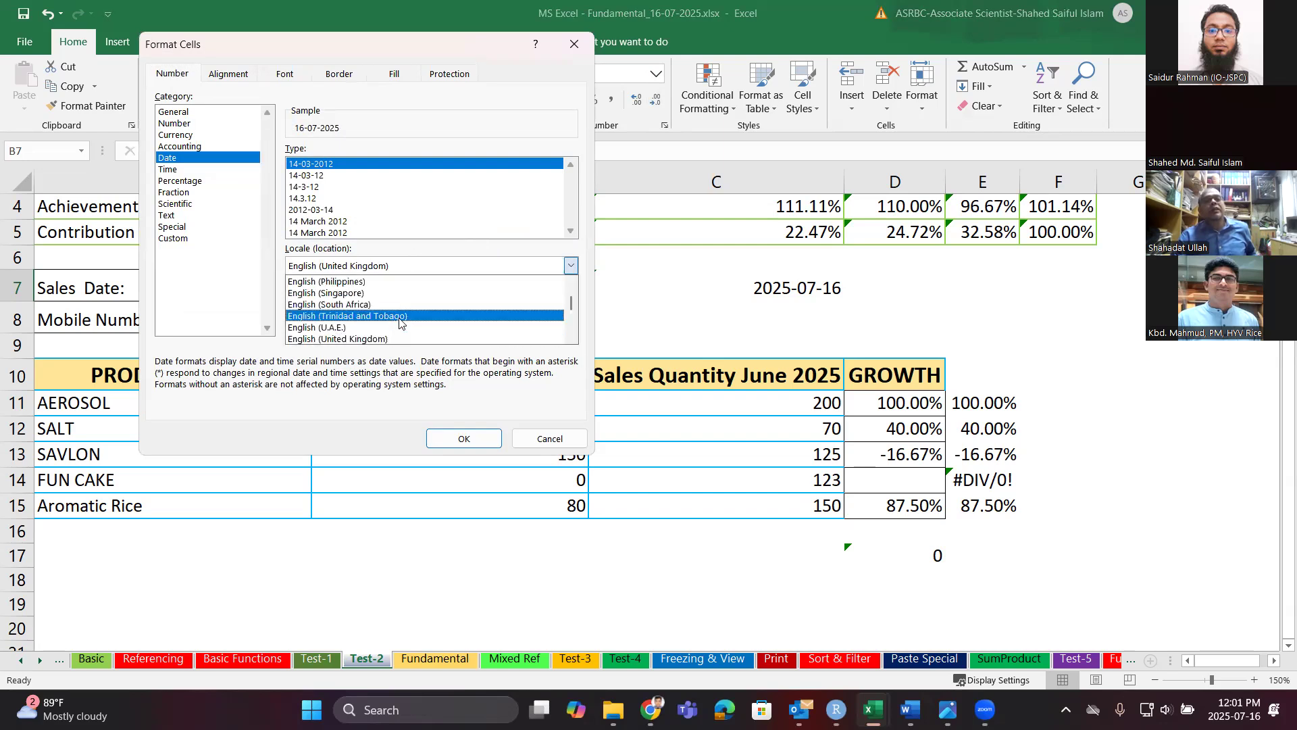
{"action": "scroll", "coordinate": [409, 321], "scroll_direction": "down", "scroll_amount": 1}
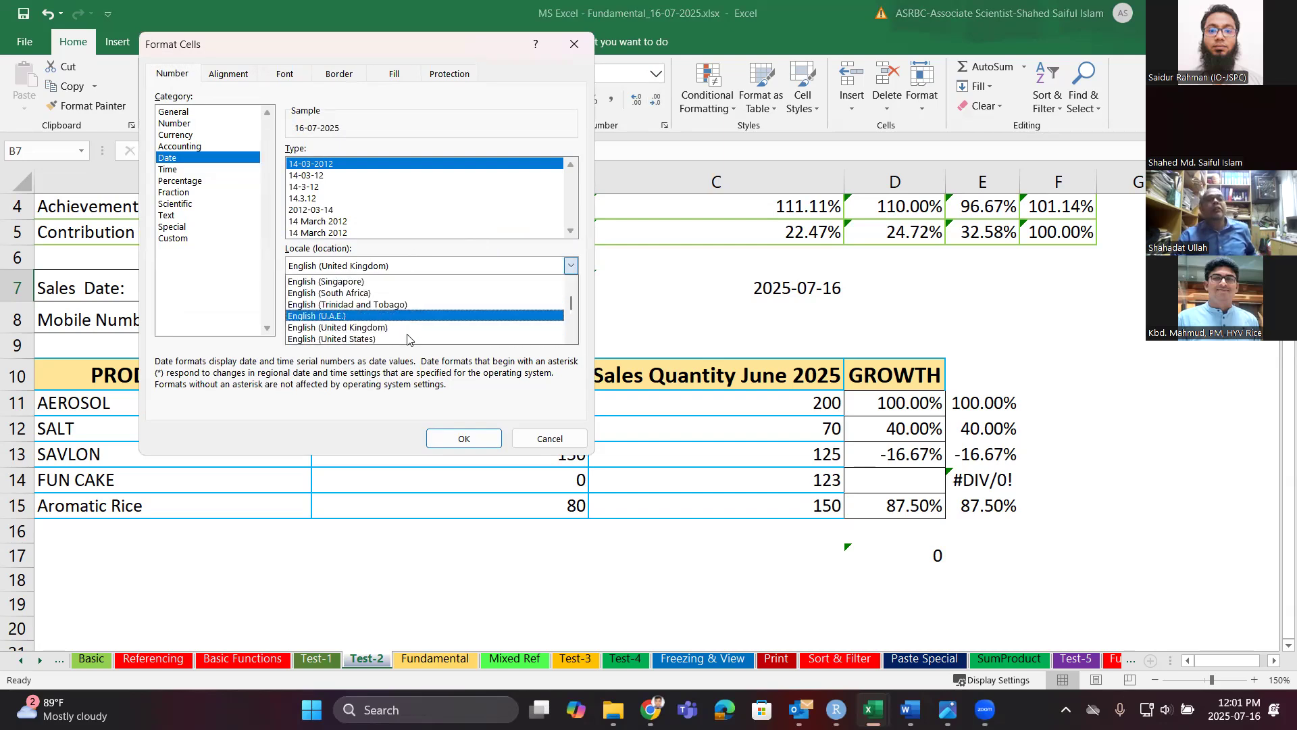
{"action": "left_click", "coordinate": [406, 338]}
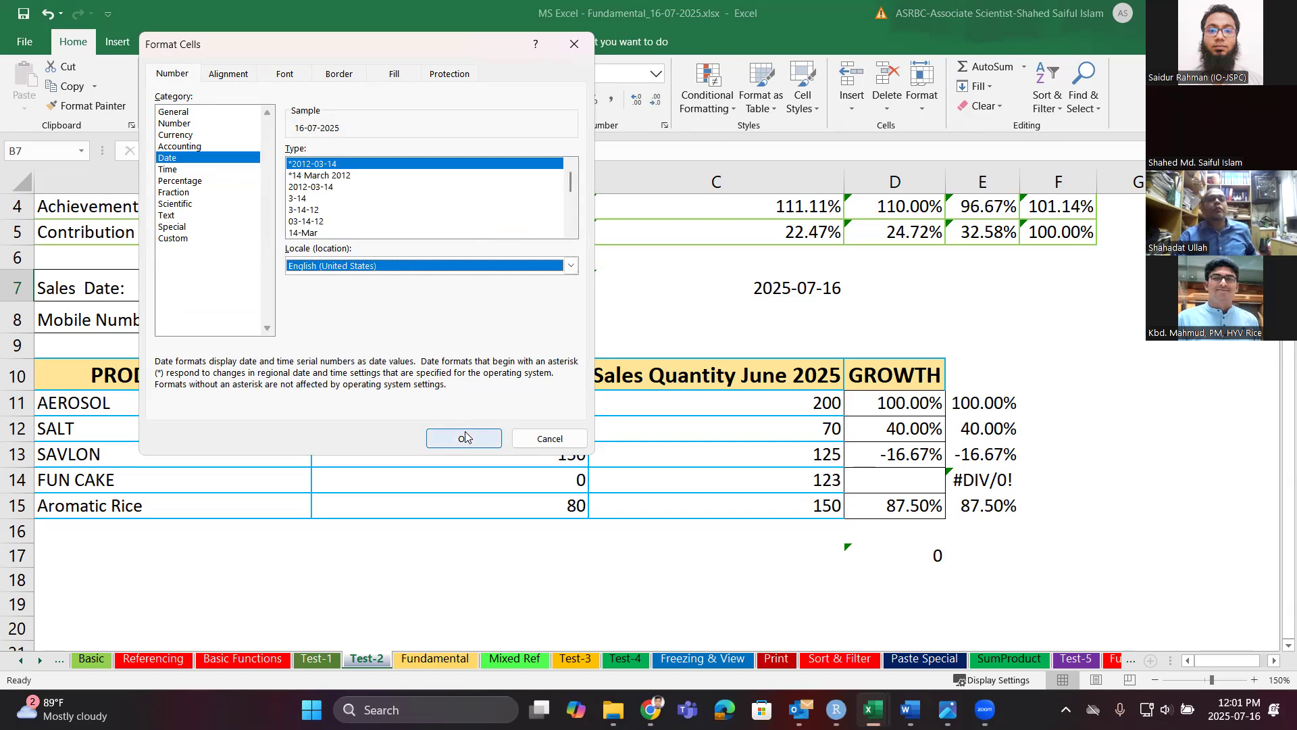
{"action": "left_click", "coordinate": [464, 437]}
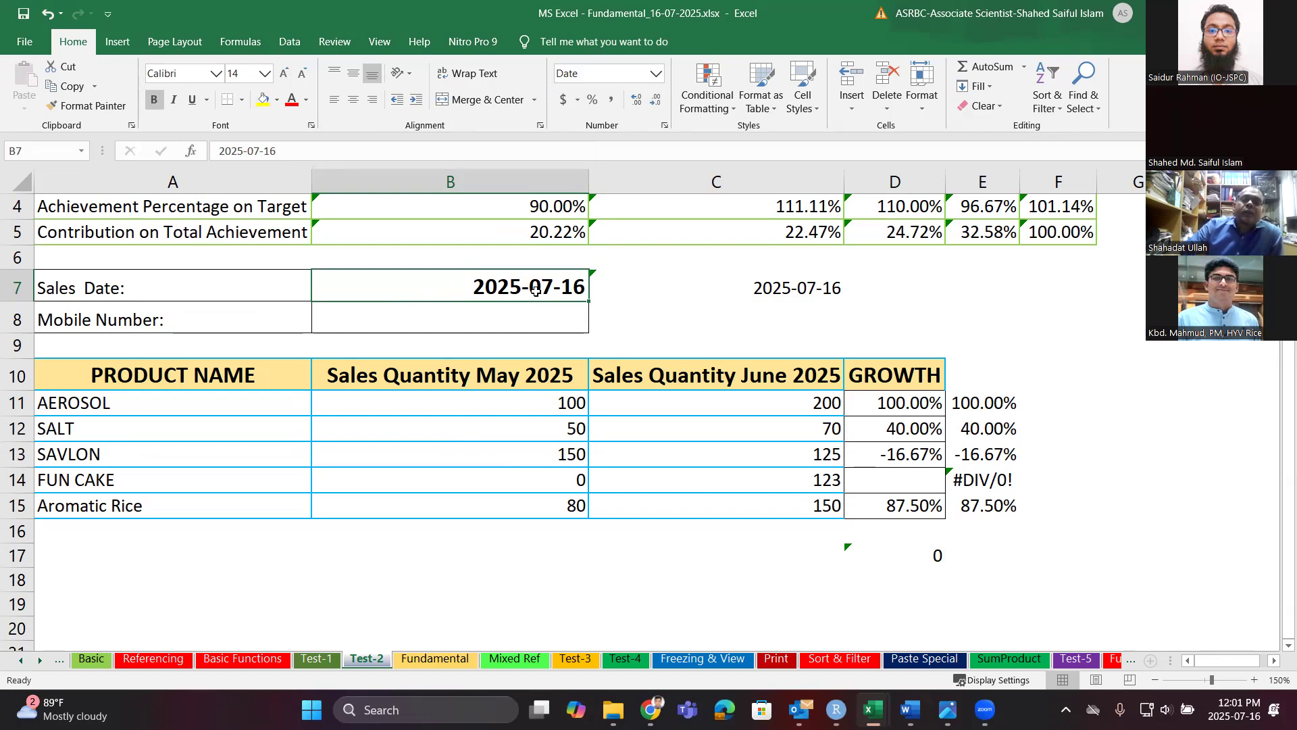
Exit edit mode on B7 and reopen Format Cells on its Number options.
{"action": "double_click", "coordinate": [535, 291]}
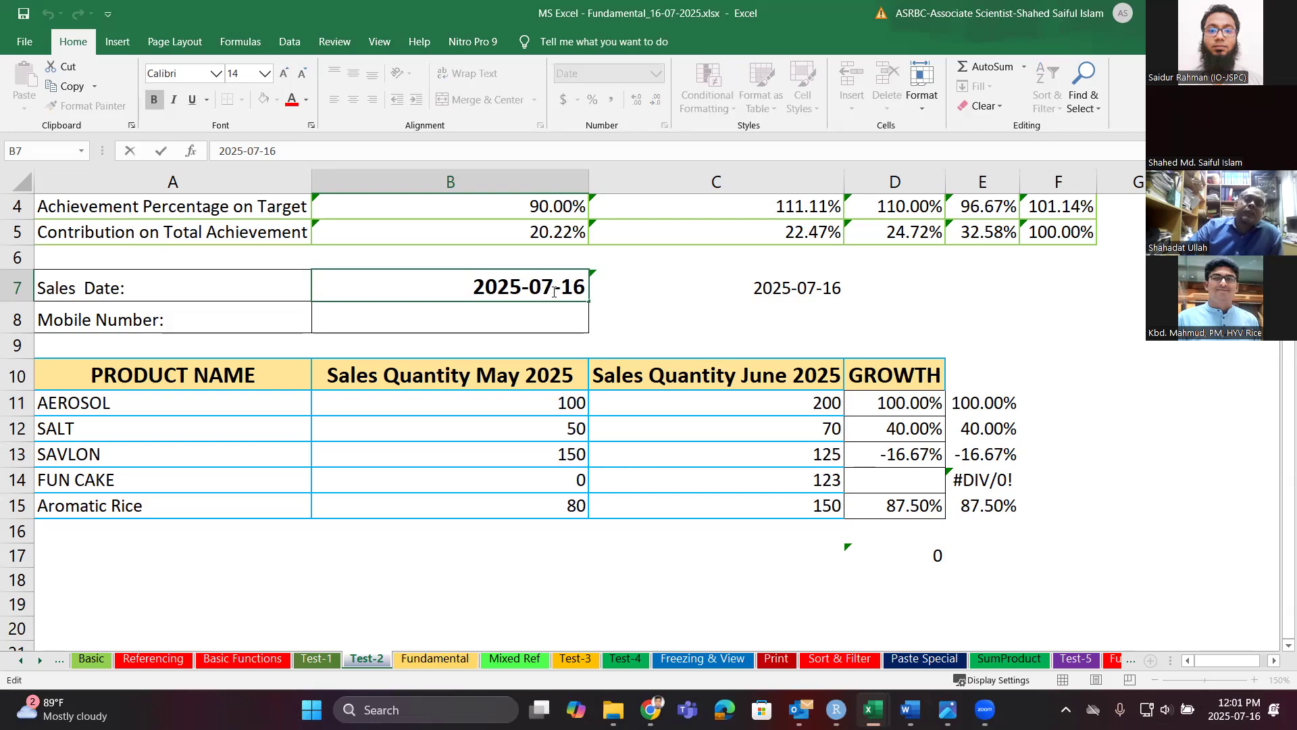
{"action": "left_click", "coordinate": [474, 287]}
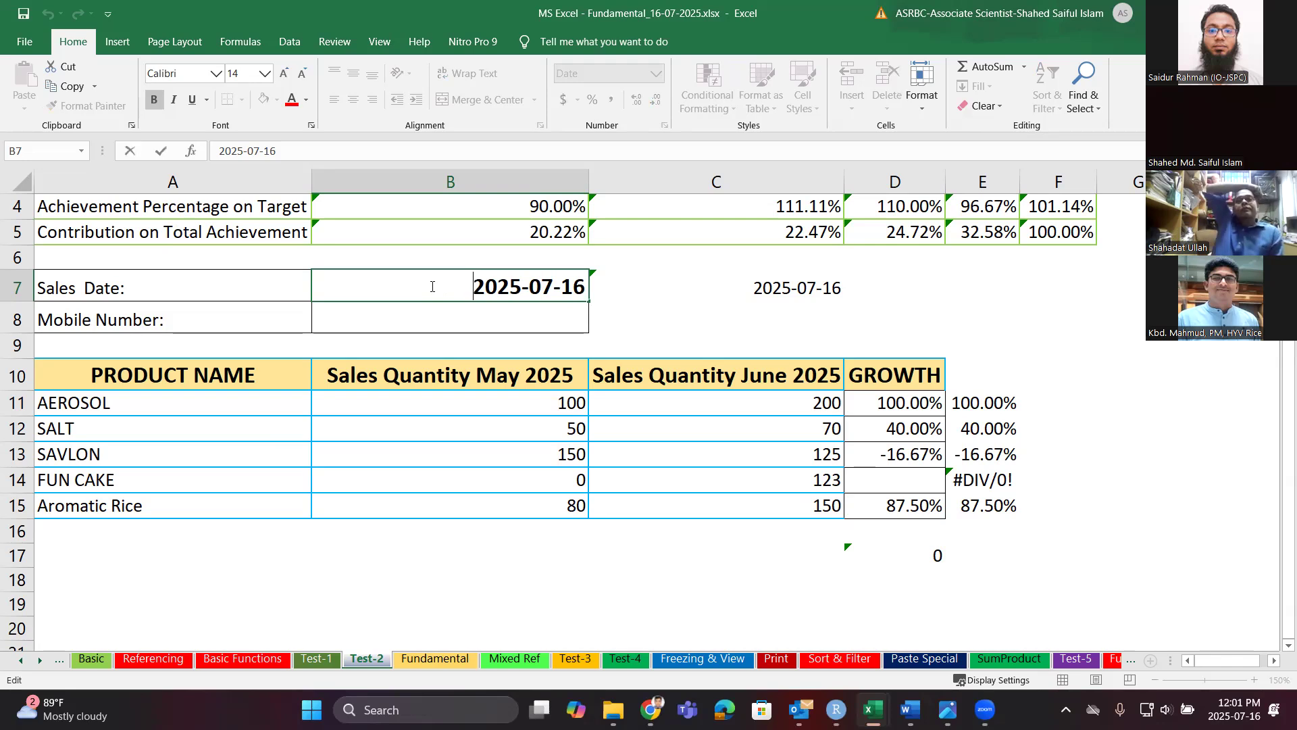
{"action": "key", "text": "ctrl+1"}
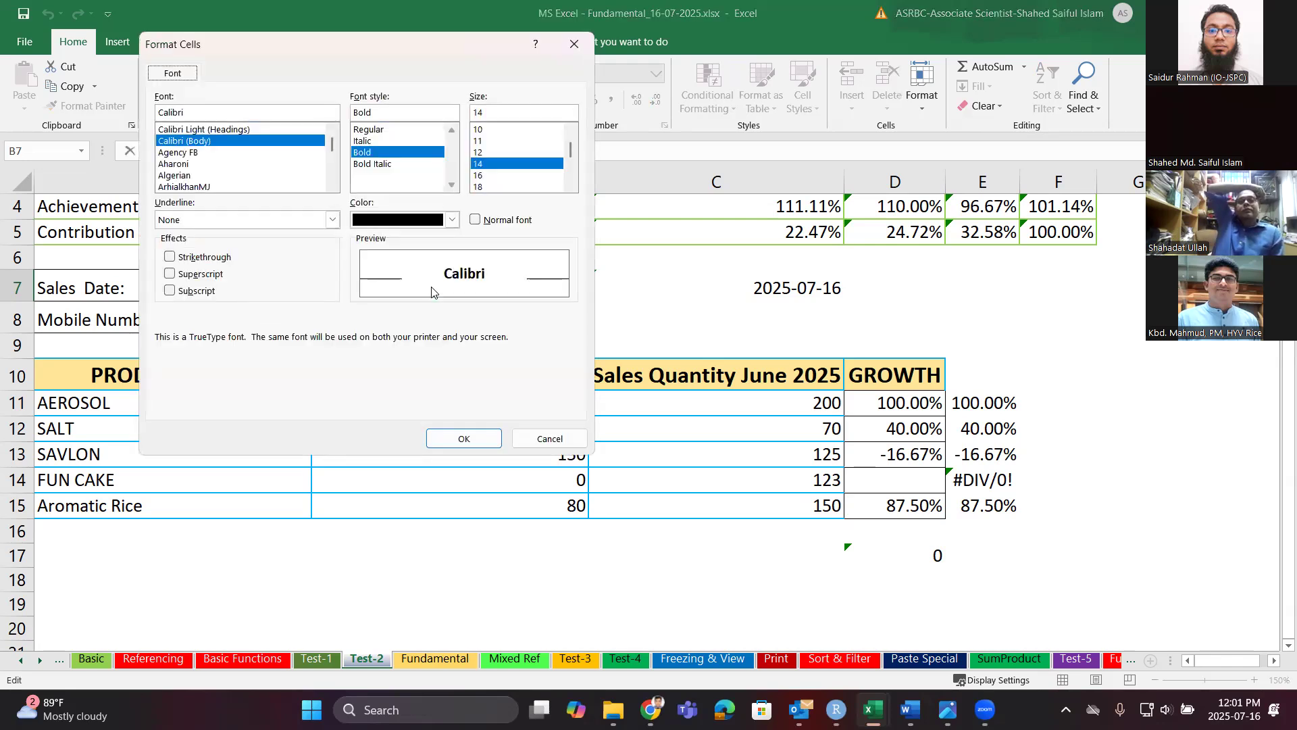
{"action": "left_click", "coordinate": [549, 438]}
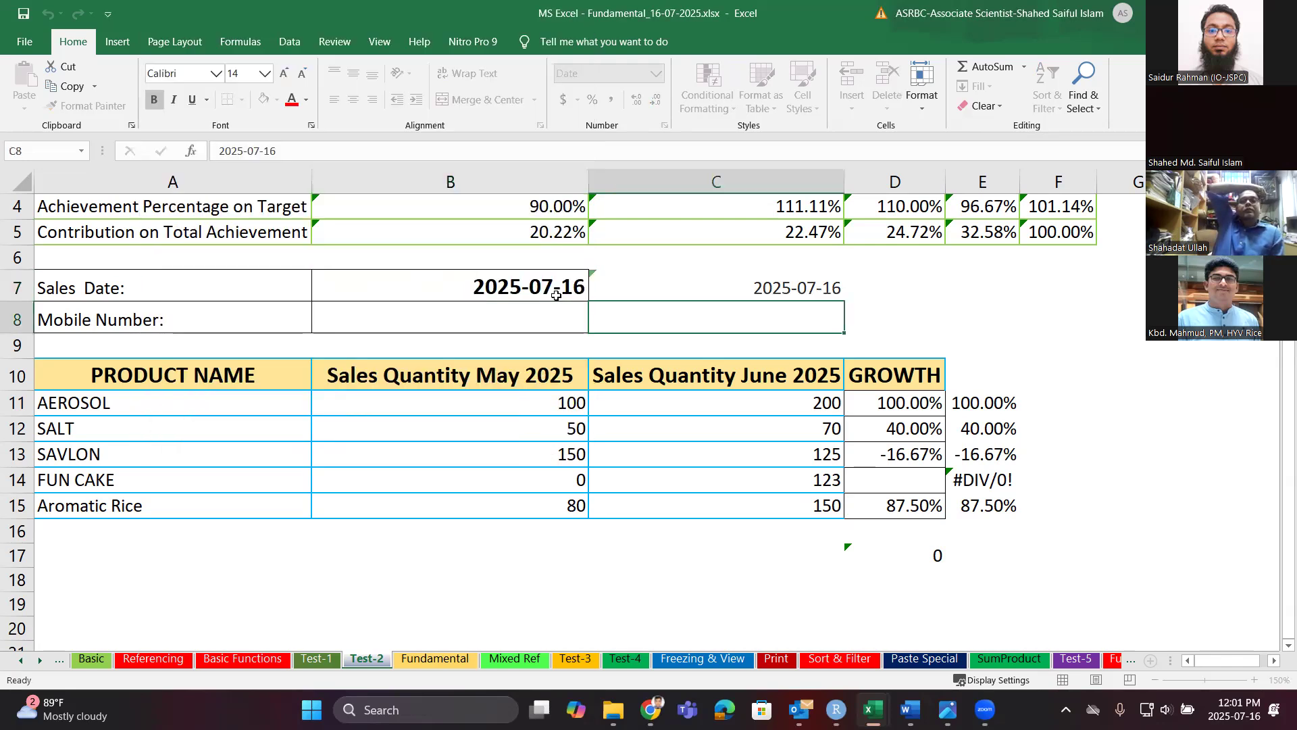
{"action": "key", "text": "Escape"}
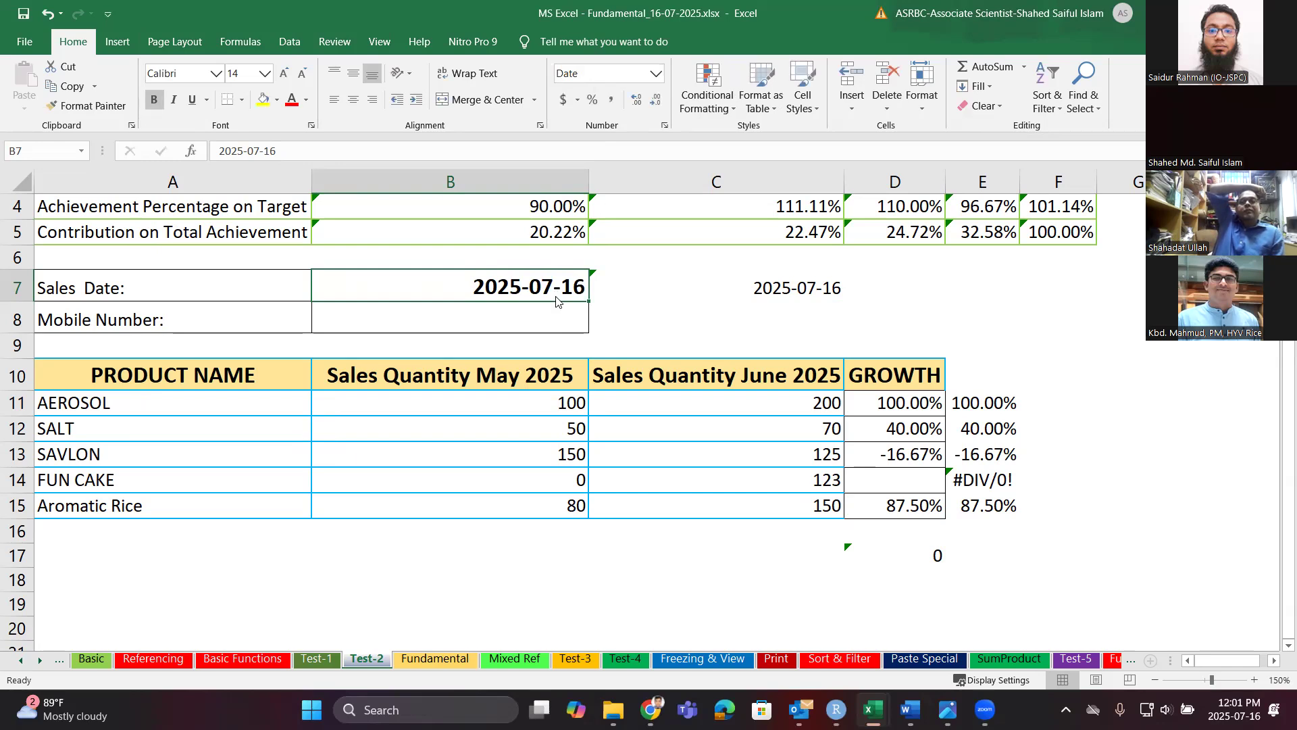
{"action": "key", "text": "ctrl+1"}
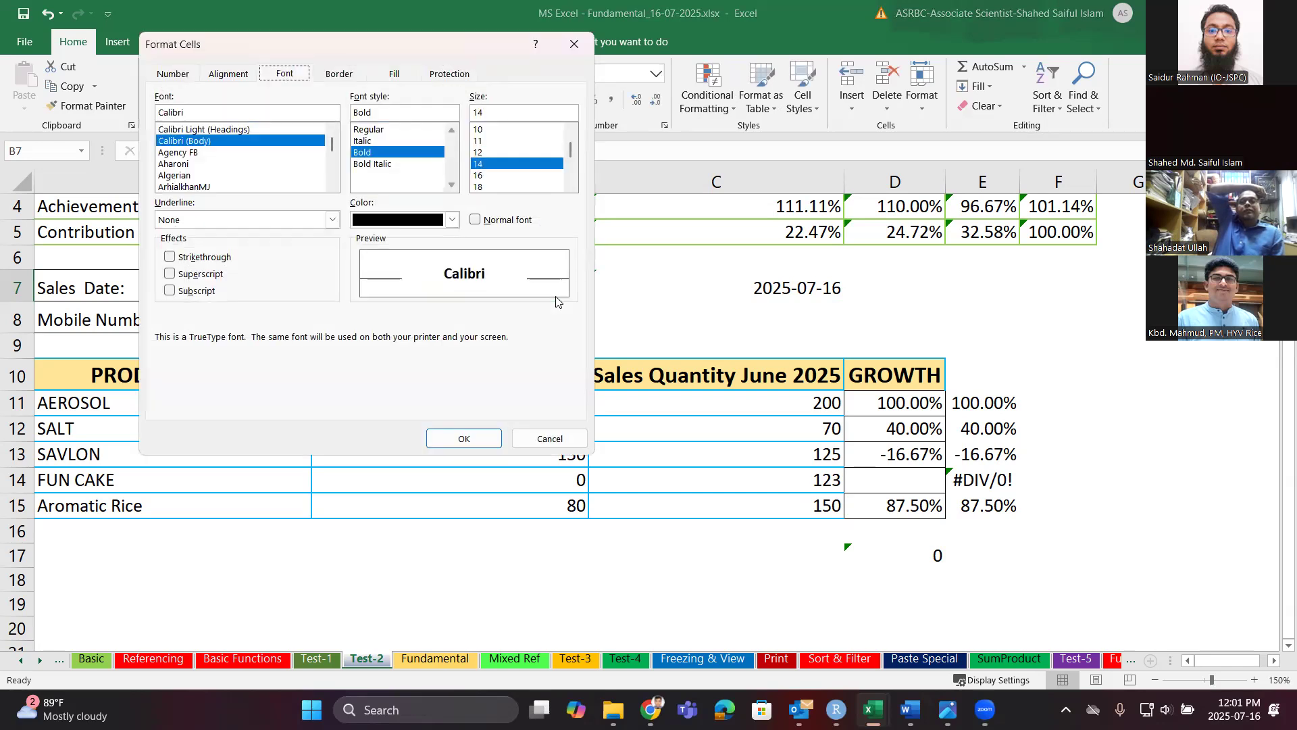
{"action": "left_click", "coordinate": [550, 439]}
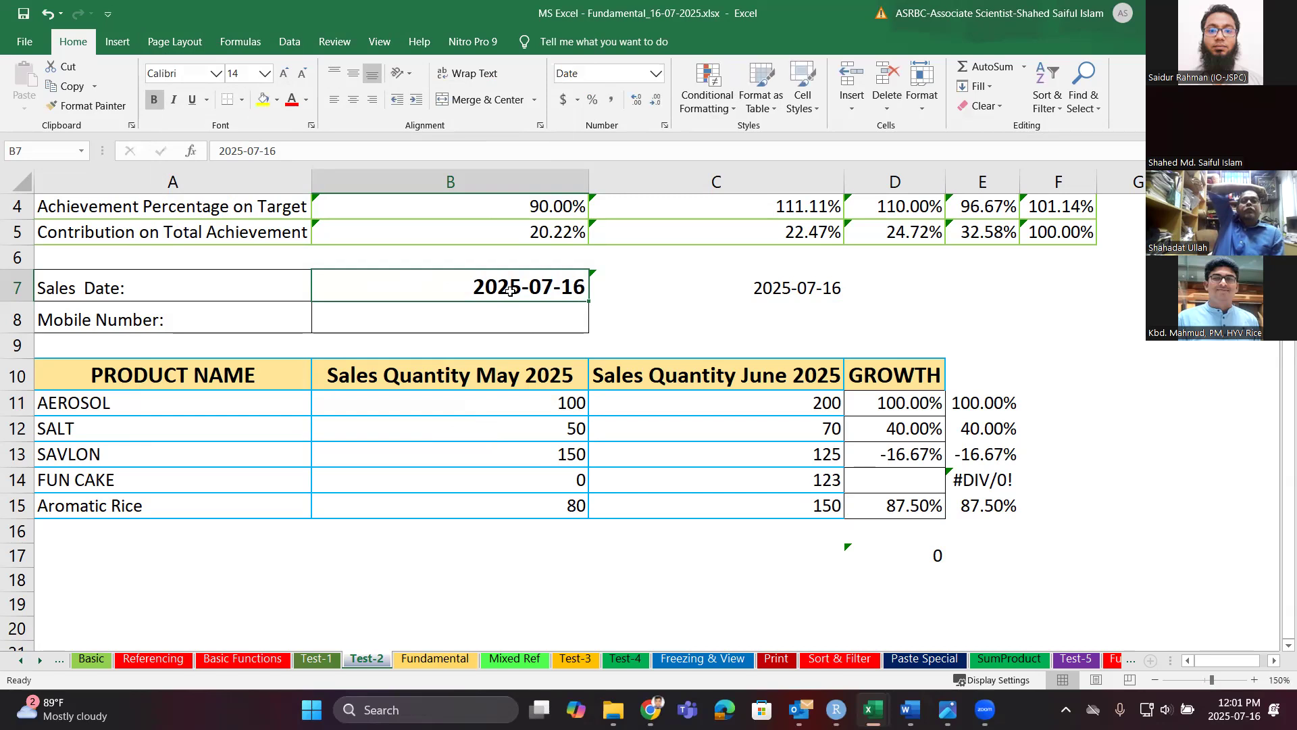
{"action": "key", "text": "ctrl+1"}
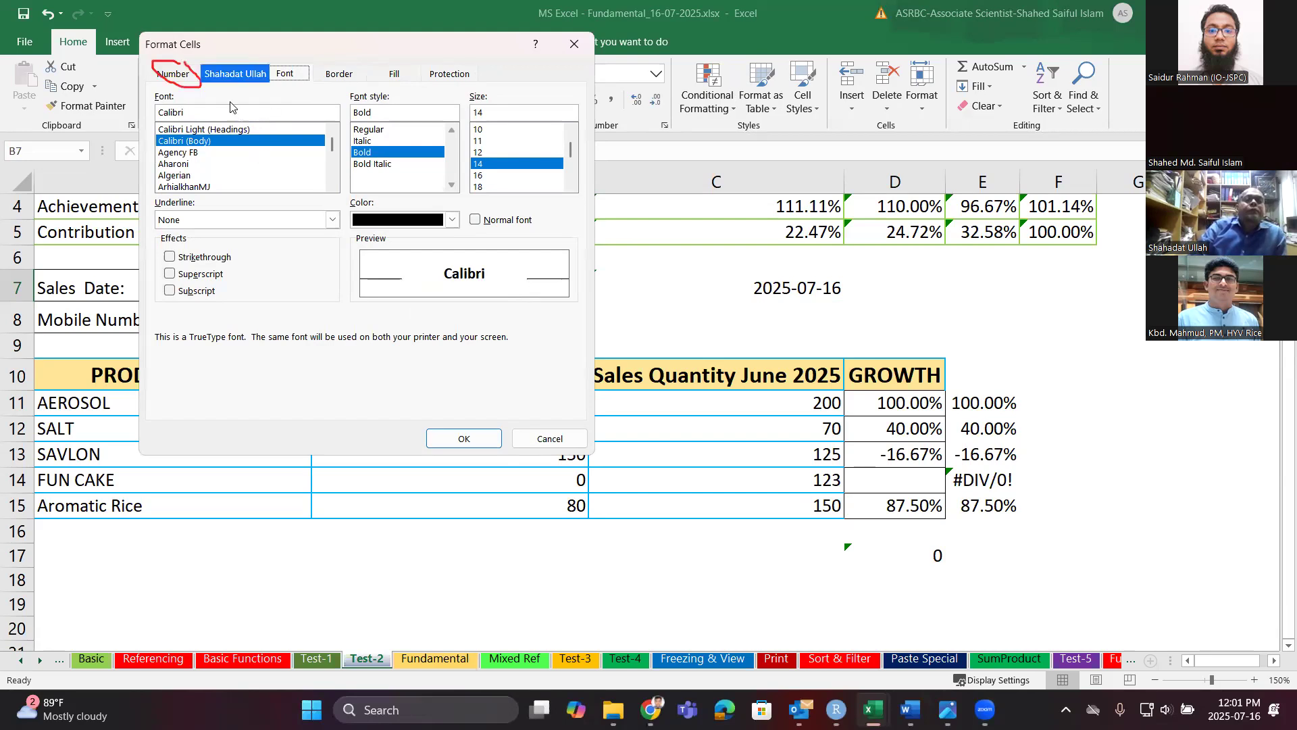
{"action": "left_click", "coordinate": [177, 75]}
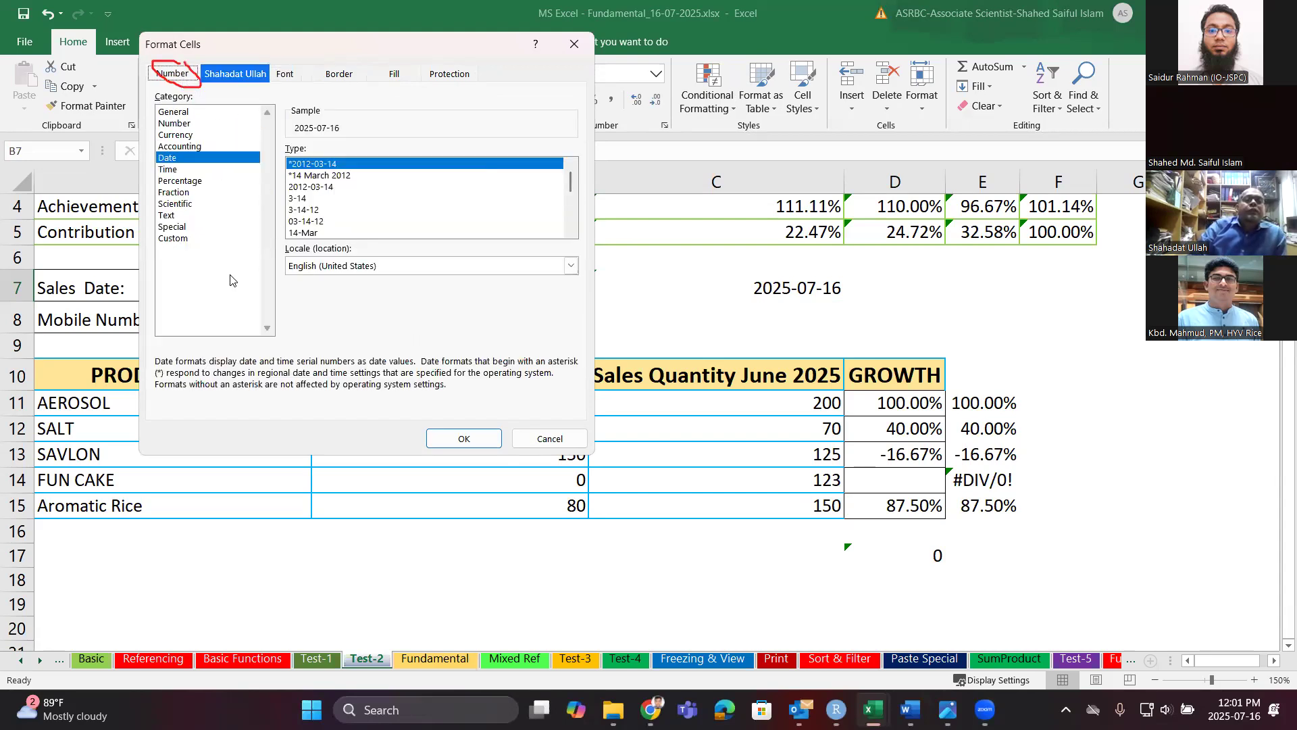
Under Custom, replace the yyyy-mm-dd code with a day-month code previewing 16 Jul.
{"action": "left_click", "coordinate": [163, 239]}
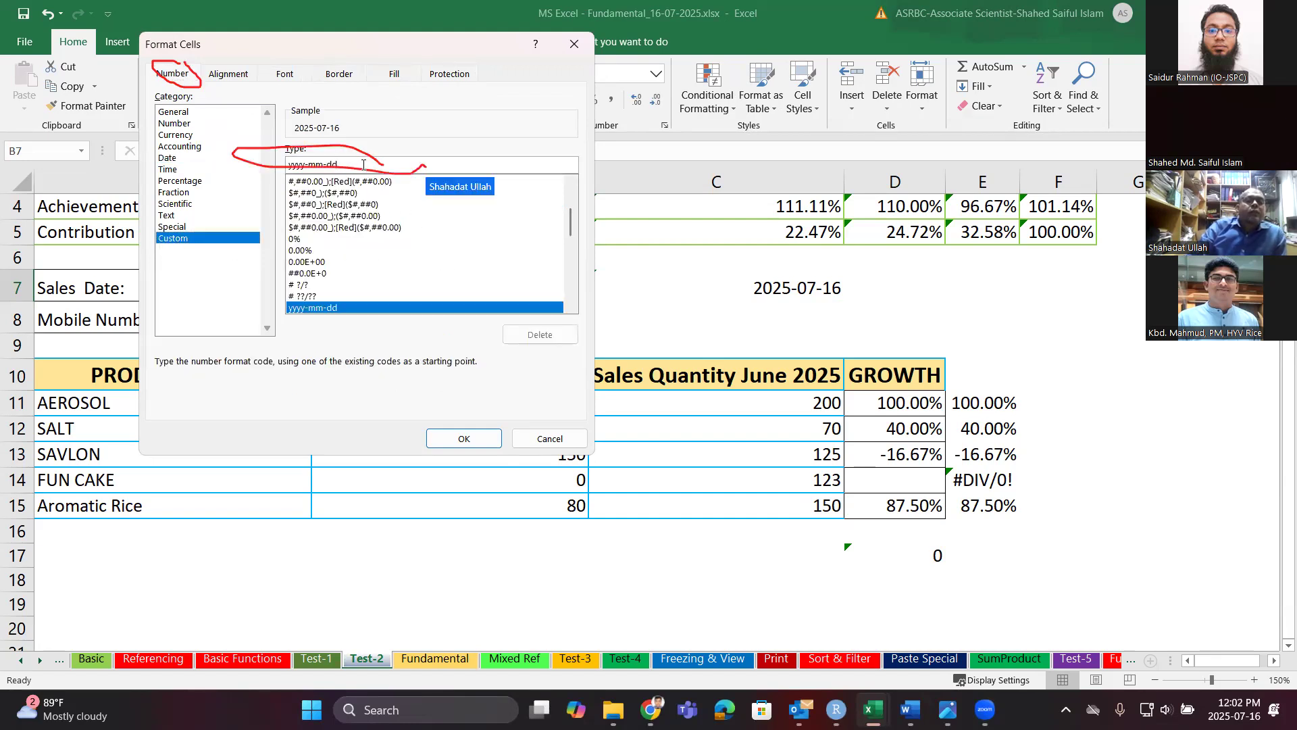
{"action": "key", "text": "BackSpace"}
{"action": "key", "text": "BackSpace"}
{"action": "key", "text": "BackSpace"}
{"action": "key", "text": "BackSpace"}
{"action": "key", "text": "BackSpace"}
{"action": "key", "text": "BackSpace"}
{"action": "key", "text": "BackSpace"}
{"action": "key", "text": "BackSpace"}
{"action": "key", "text": "BackSpace"}
{"action": "key", "text": "BackSpace"}
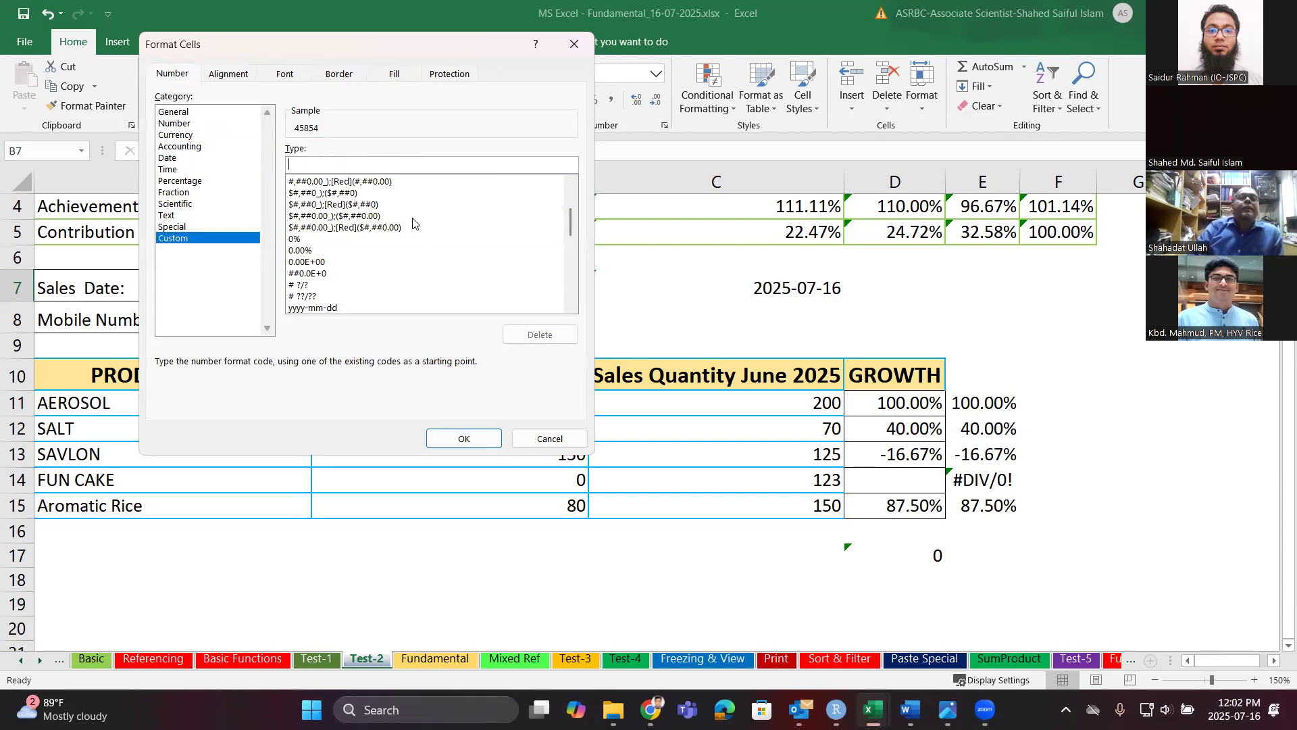
{"action": "type", "text": "d"}
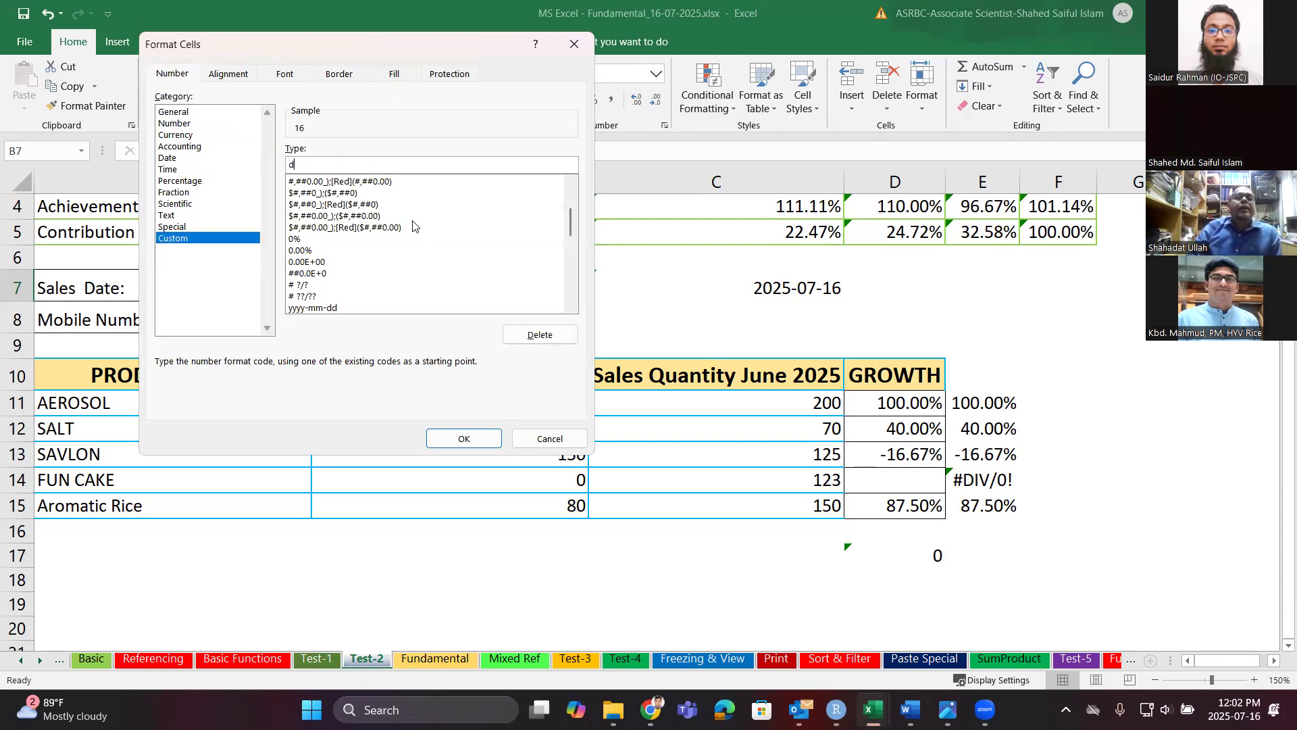
{"action": "type", "text": "d"}
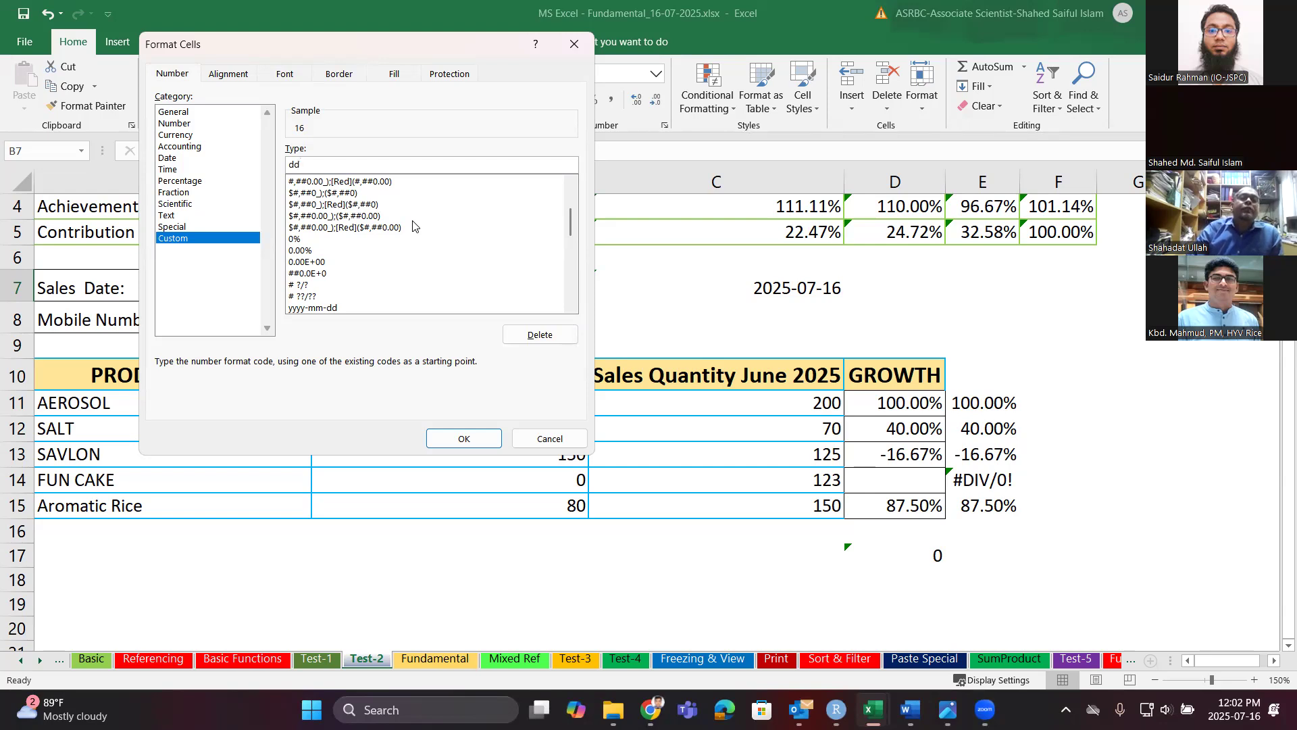
{"action": "type", "text": "m"}
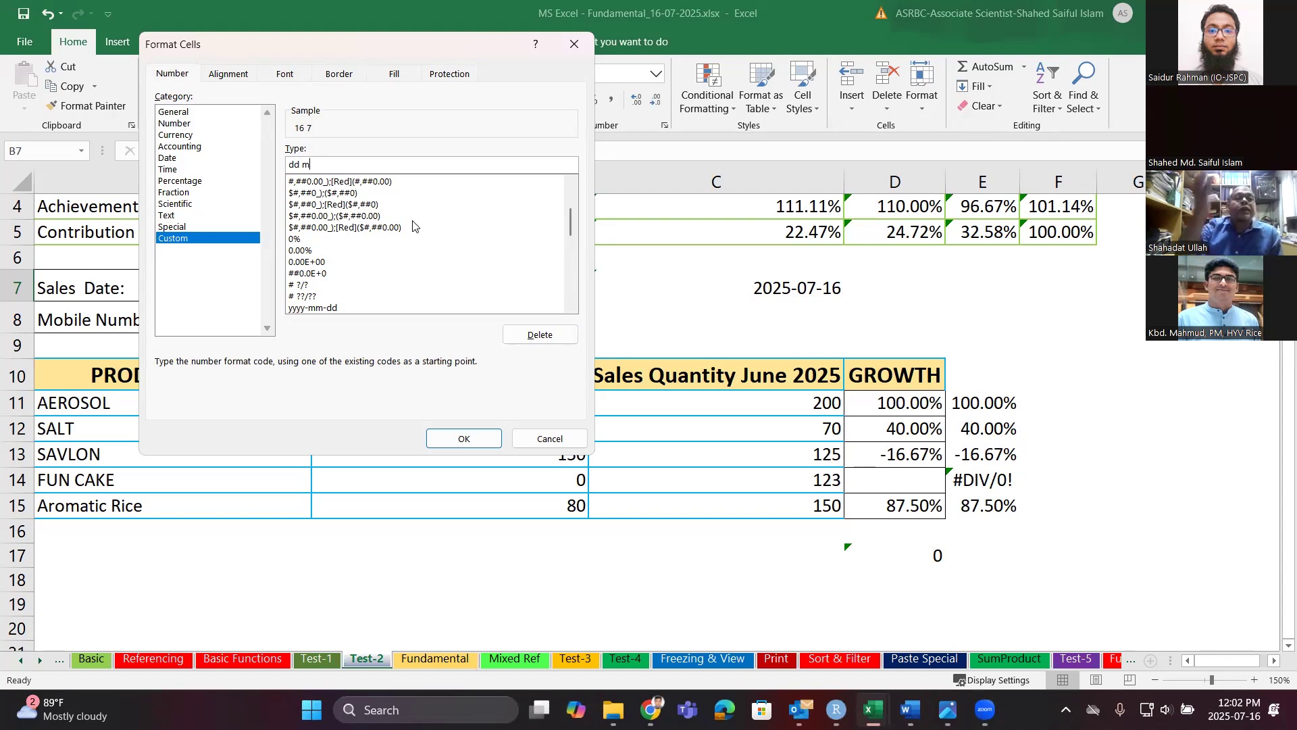
{"action": "type", "text": "m"}
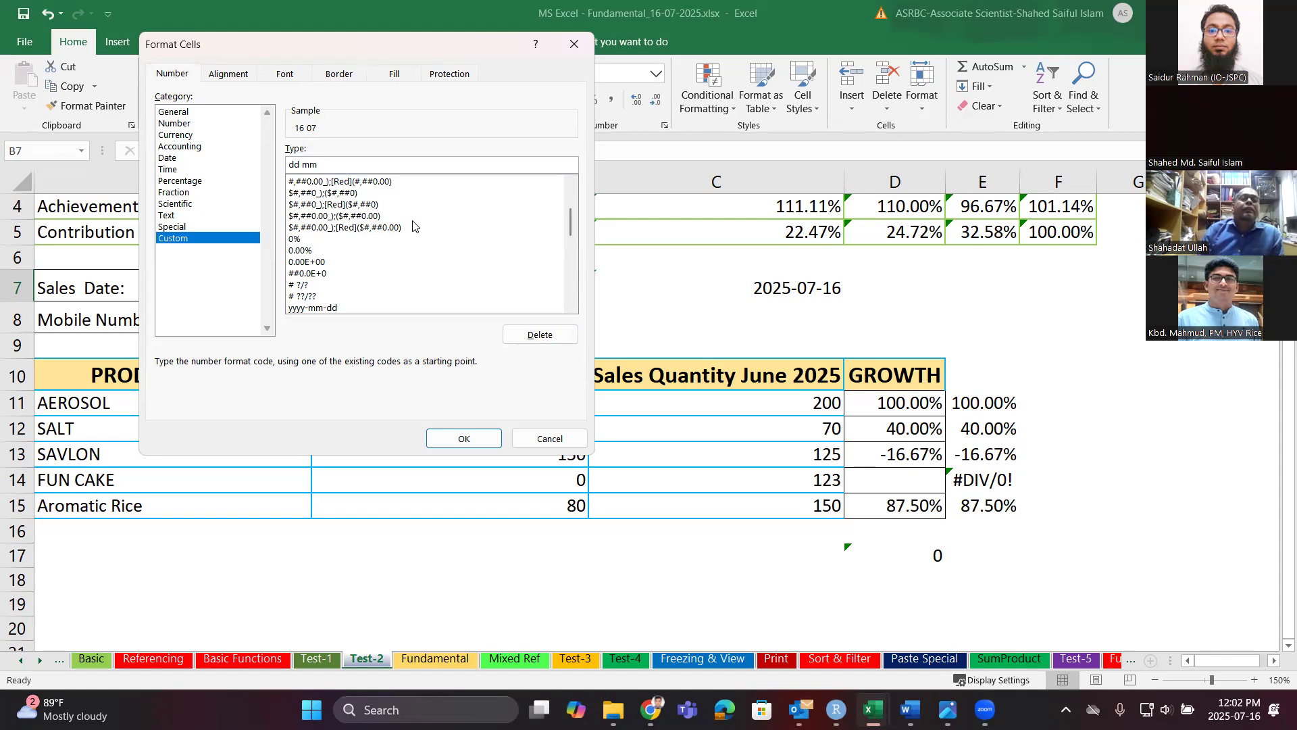
{"action": "type", "text": "m"}
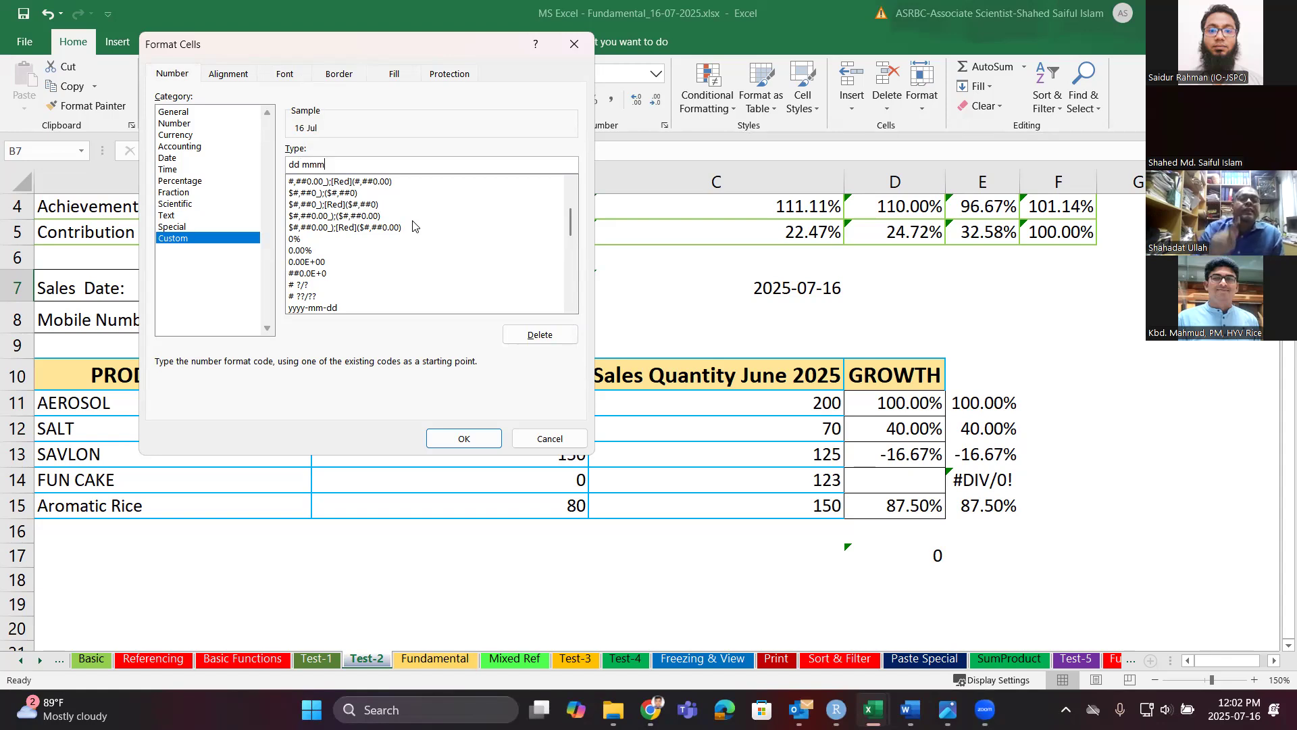
{"action": "type", "text": "m"}
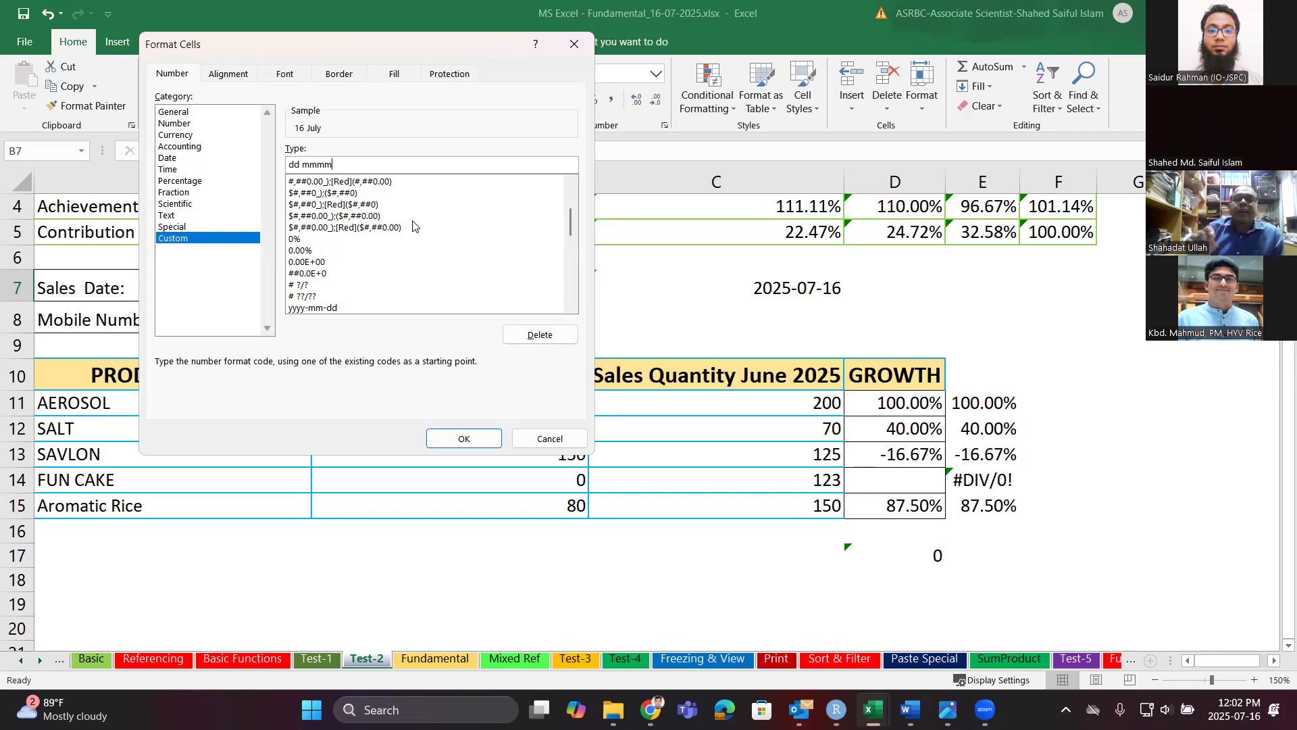
Enter the custom code dd mmmm, yyyy (dddd) and apply it to B7.
{"action": "key", "text": "BackSpace"}
{"action": "key", "text": "BackSpace"}
{"action": "key", "text": "BackSpace"}
{"action": "key", "text": "BackSpace"}
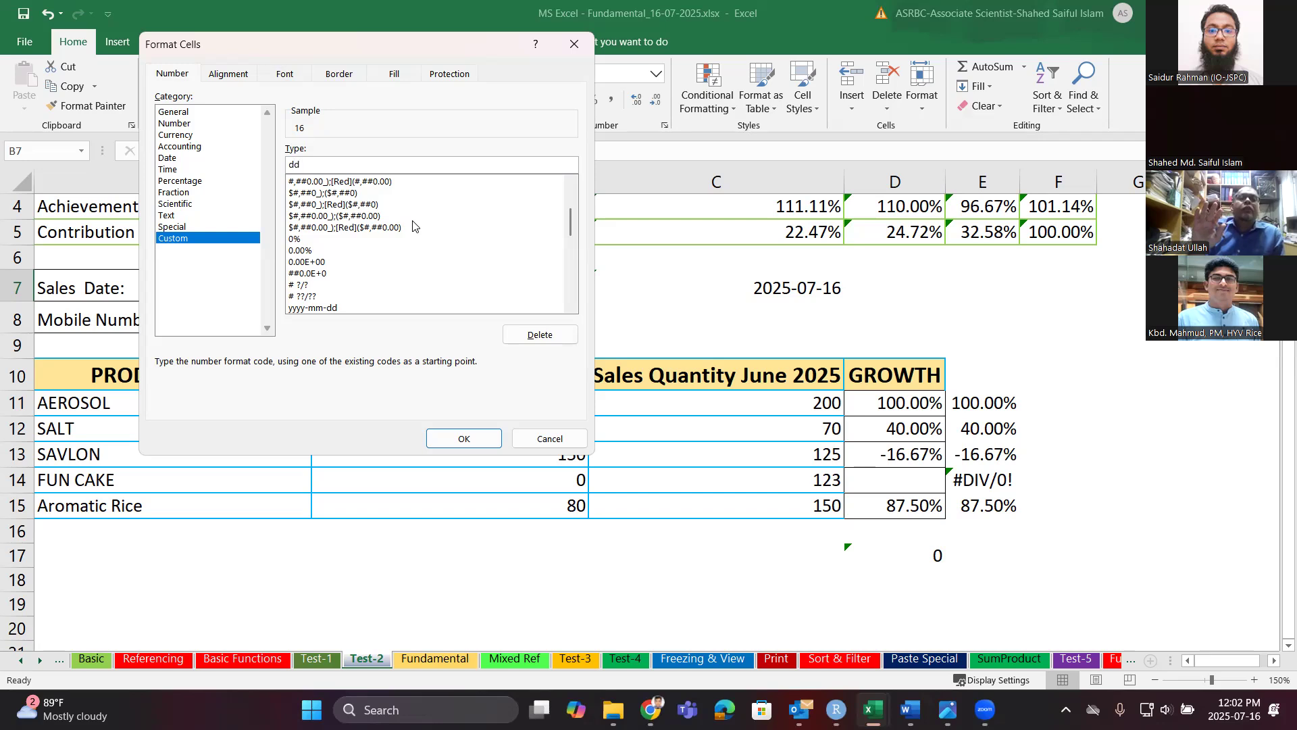
{"action": "type", "text": "d"}
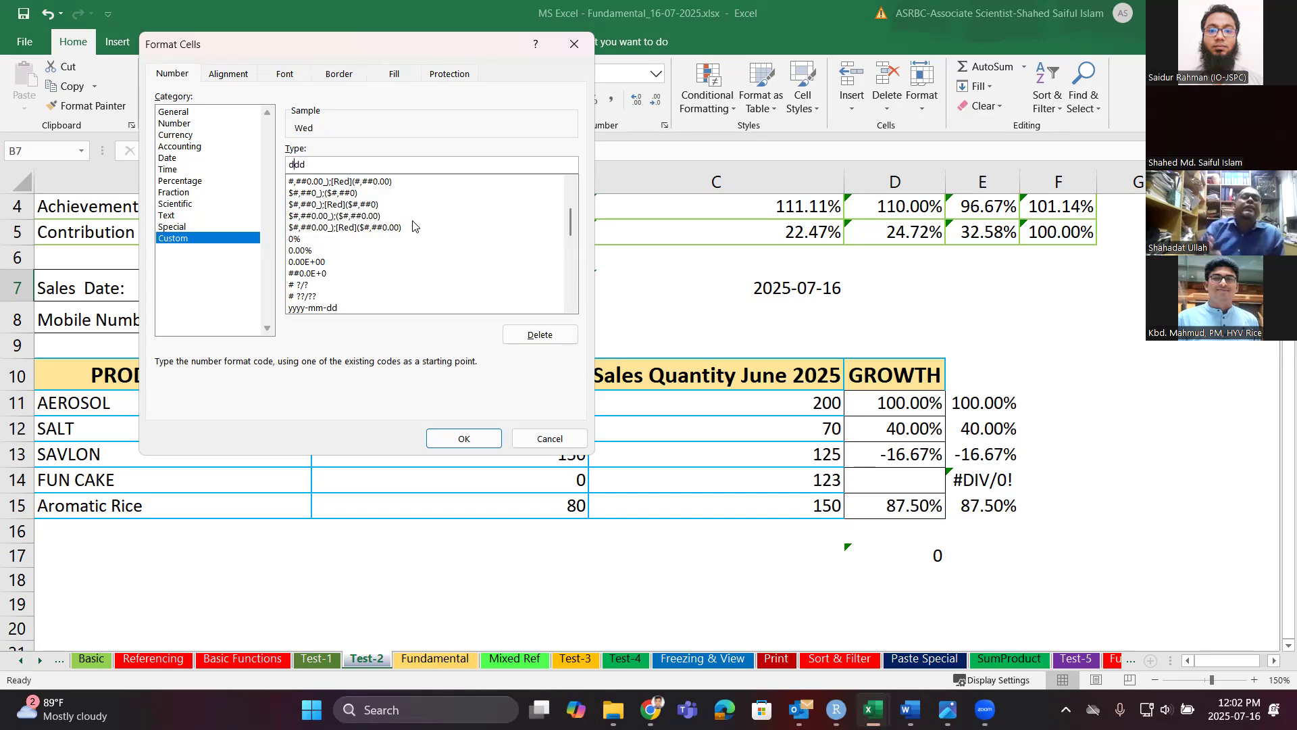
{"action": "type", "text": "d"}
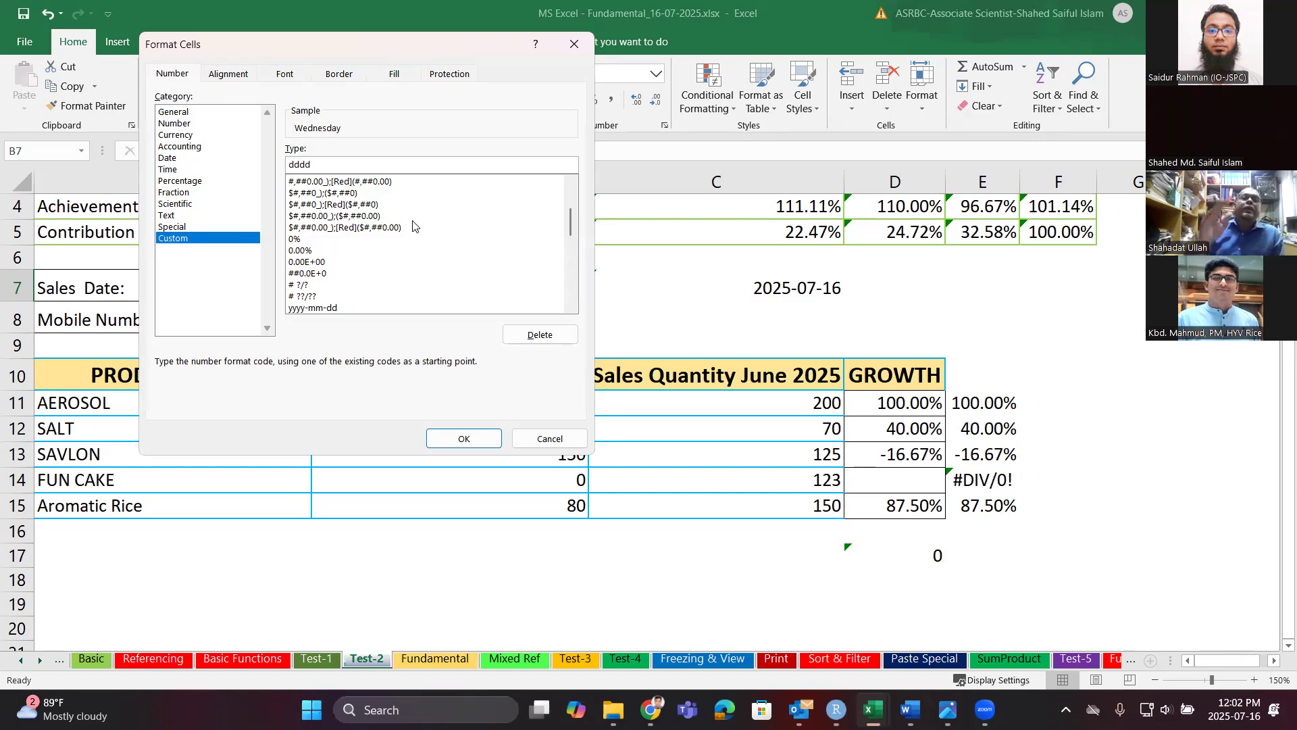
{"action": "key", "text": "BackSpace"}
{"action": "key", "text": "BackSpace"}
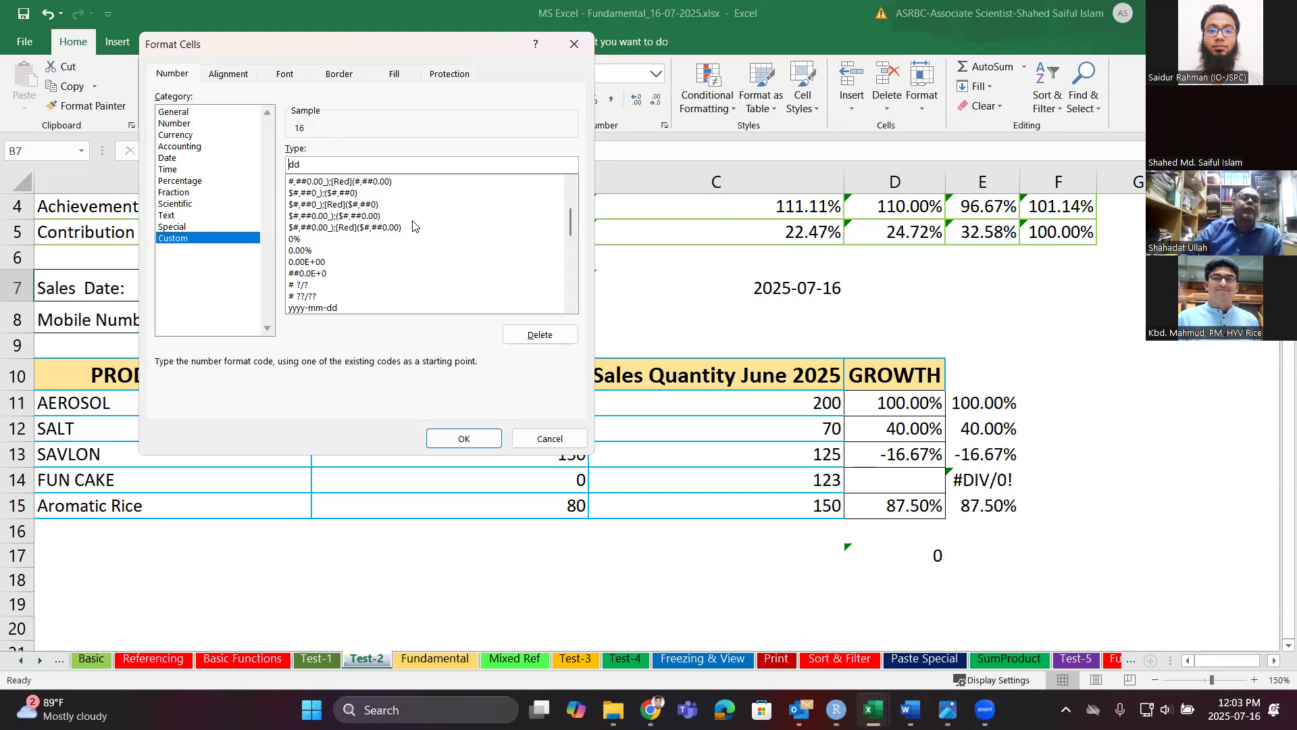
{"action": "type", "text": "mm"}
{"action": "type", "text": " y"}
{"action": "key", "text": "BackSpace"}
{"action": "key", "text": "BackSpace"}
{"action": "type", "text": "mm,"}
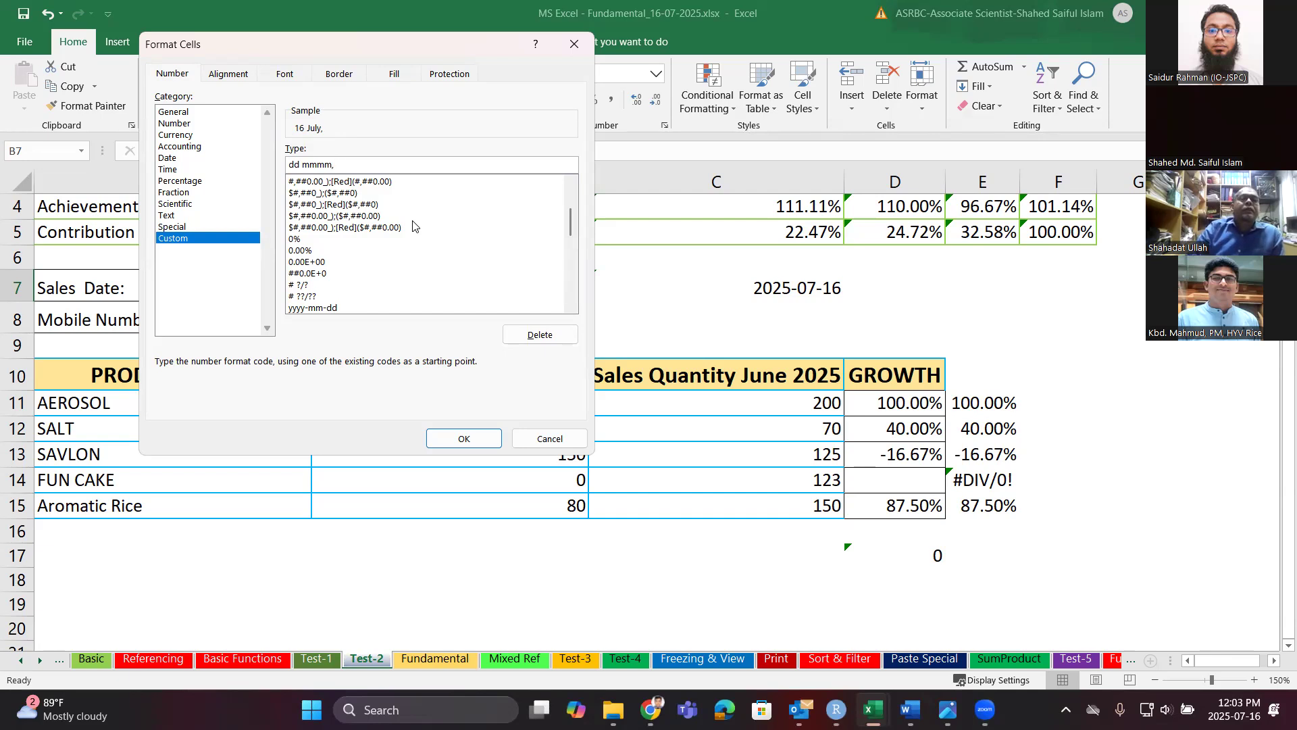
{"action": "type", "text": "yyy"}
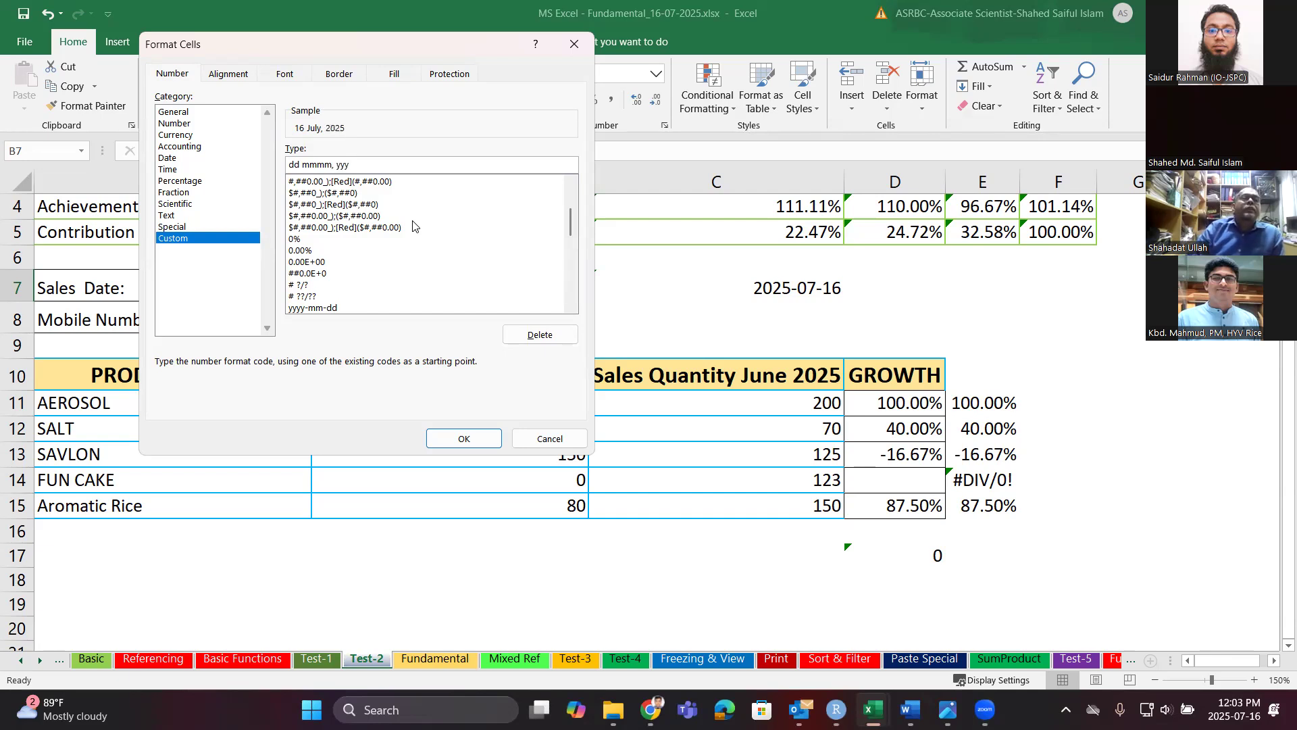
{"action": "type", "text": "y"}
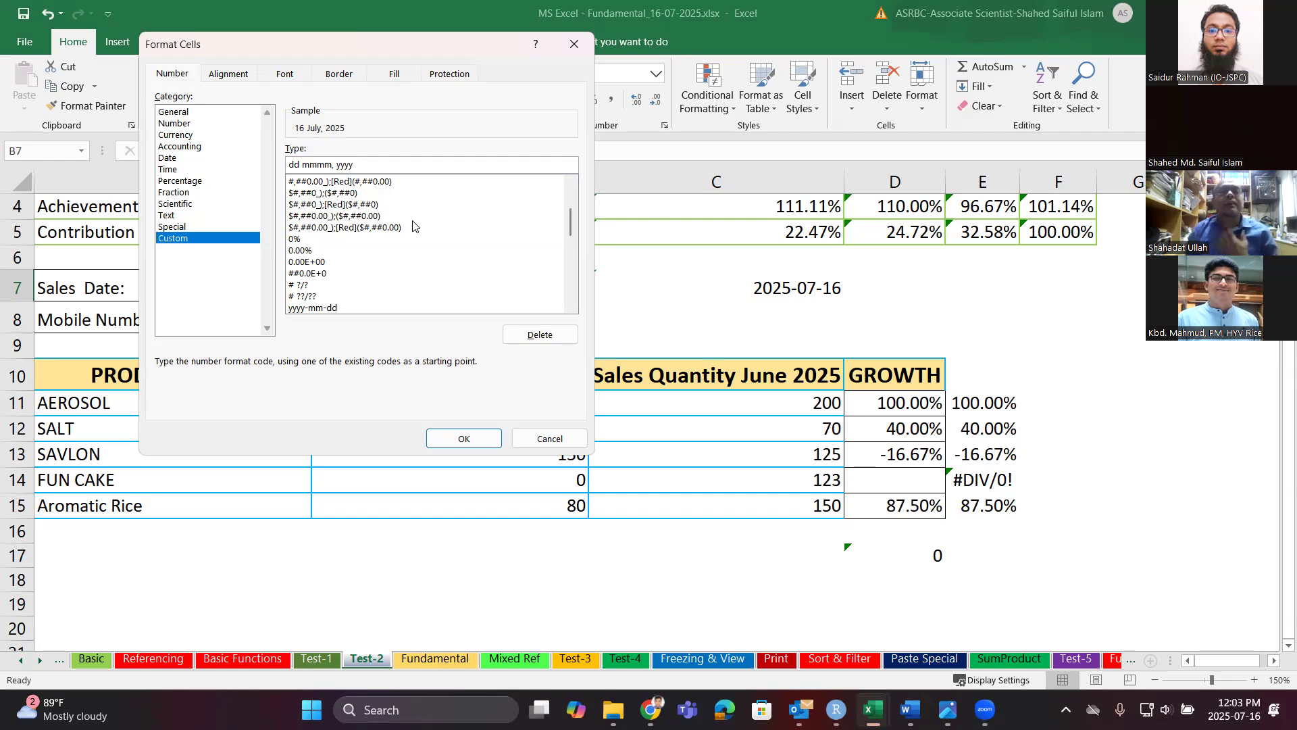
{"action": "type", "text": "("}
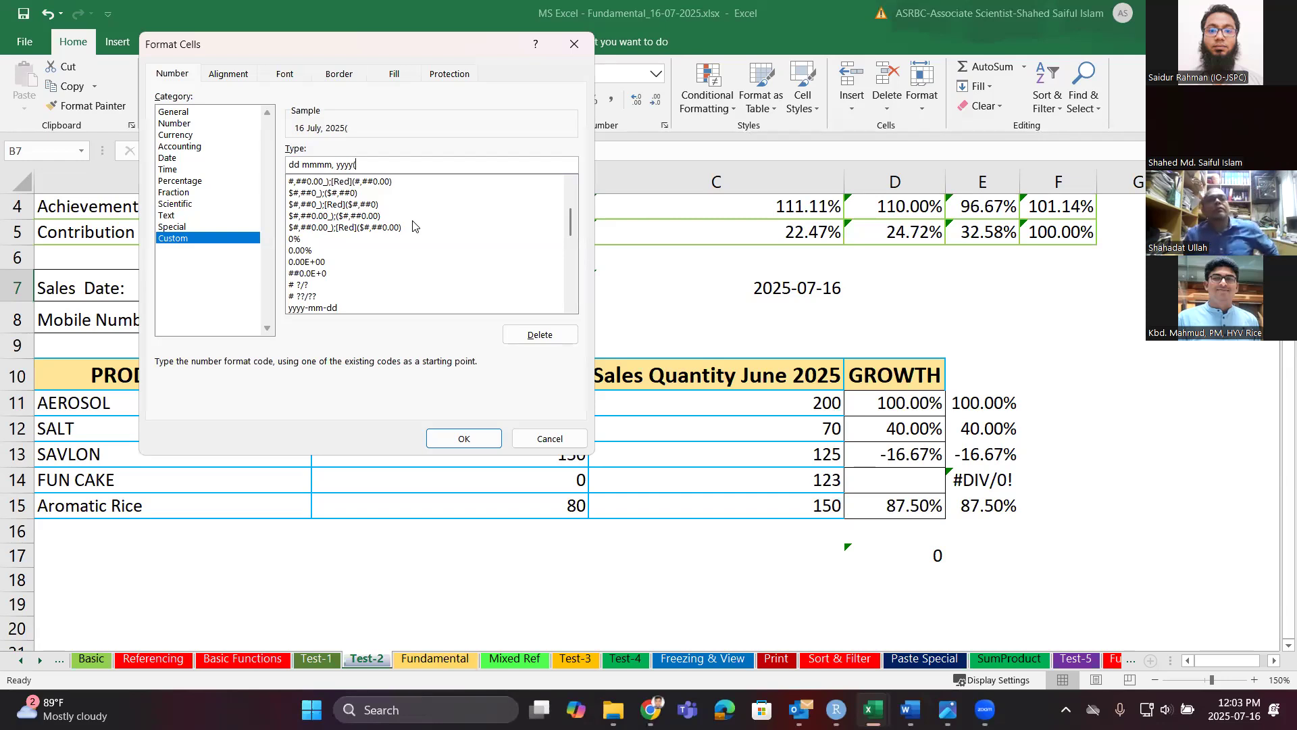
{"action": "type", "text": "dddd"}
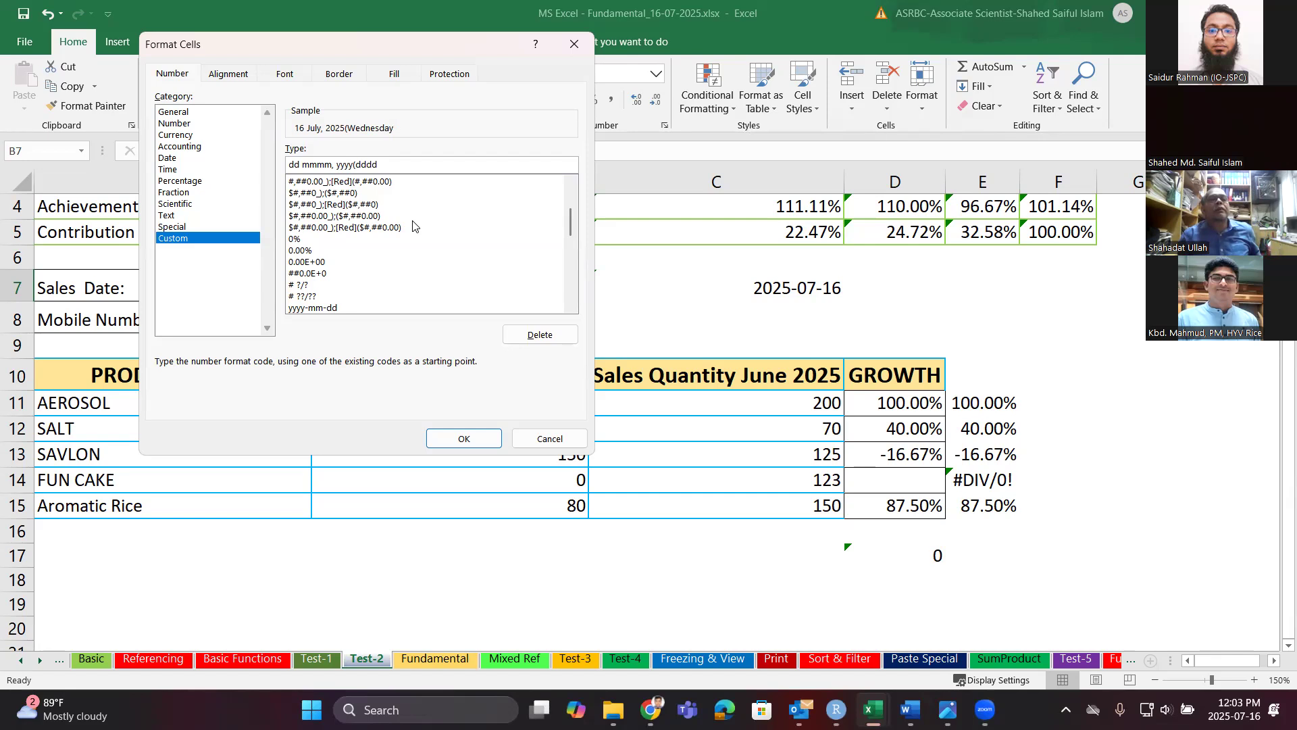
{"action": "key", "text": "BackSpace"}
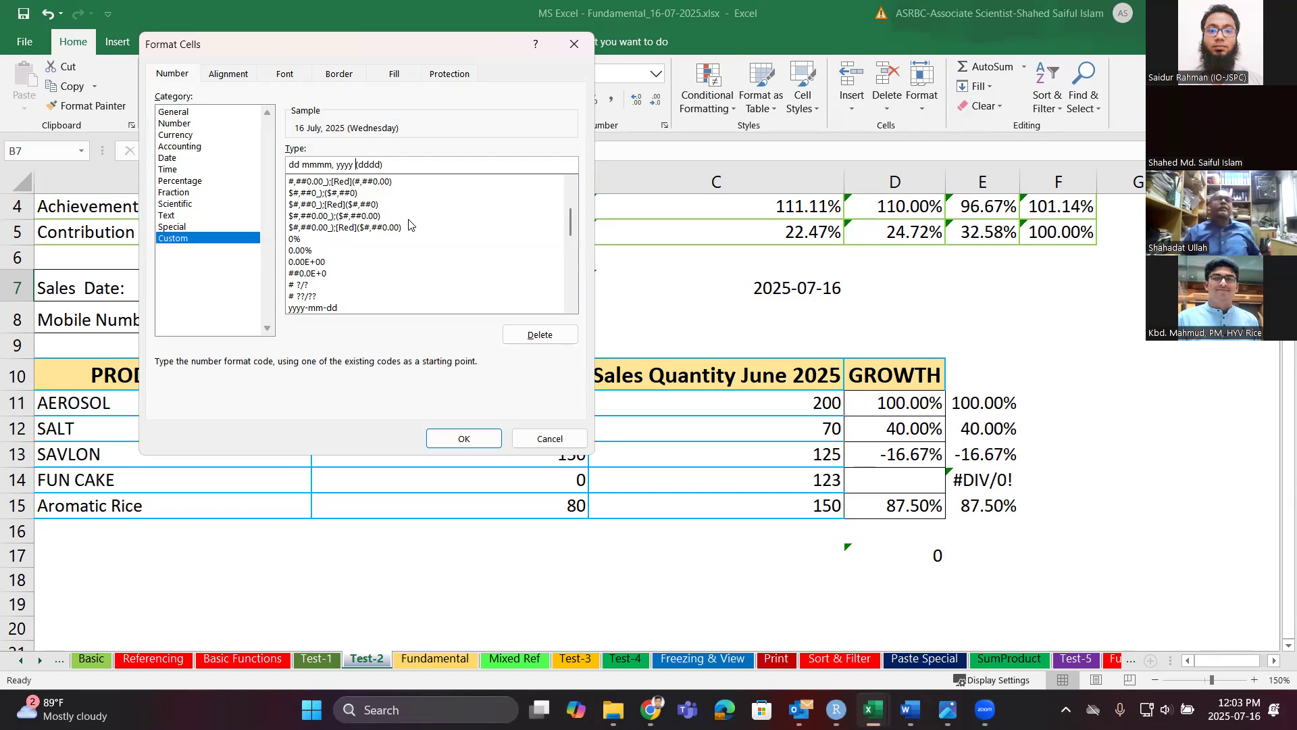
{"action": "left_click", "coordinate": [464, 440]}
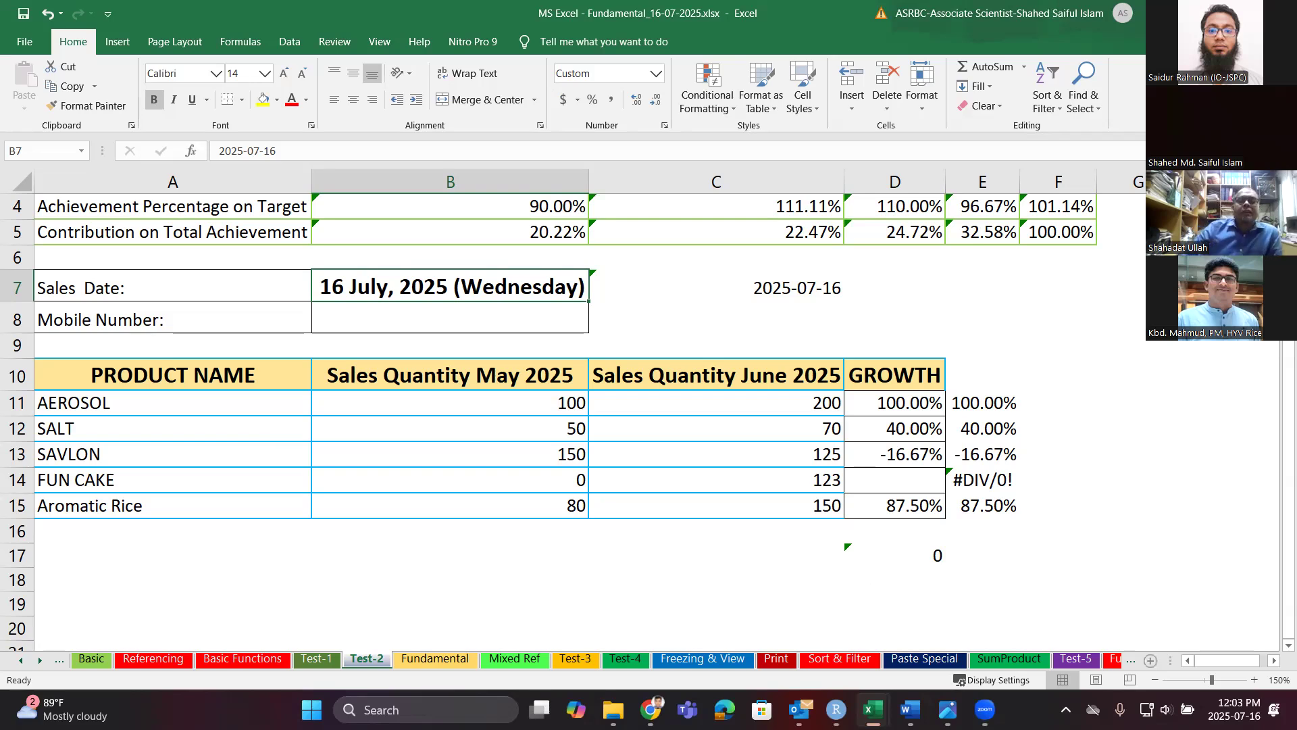
Type the mobile number into B8 and commit it, losing the leading zero.
{"action": "left_click", "coordinate": [385, 315]}
{"action": "left_click", "coordinate": [406, 315]}
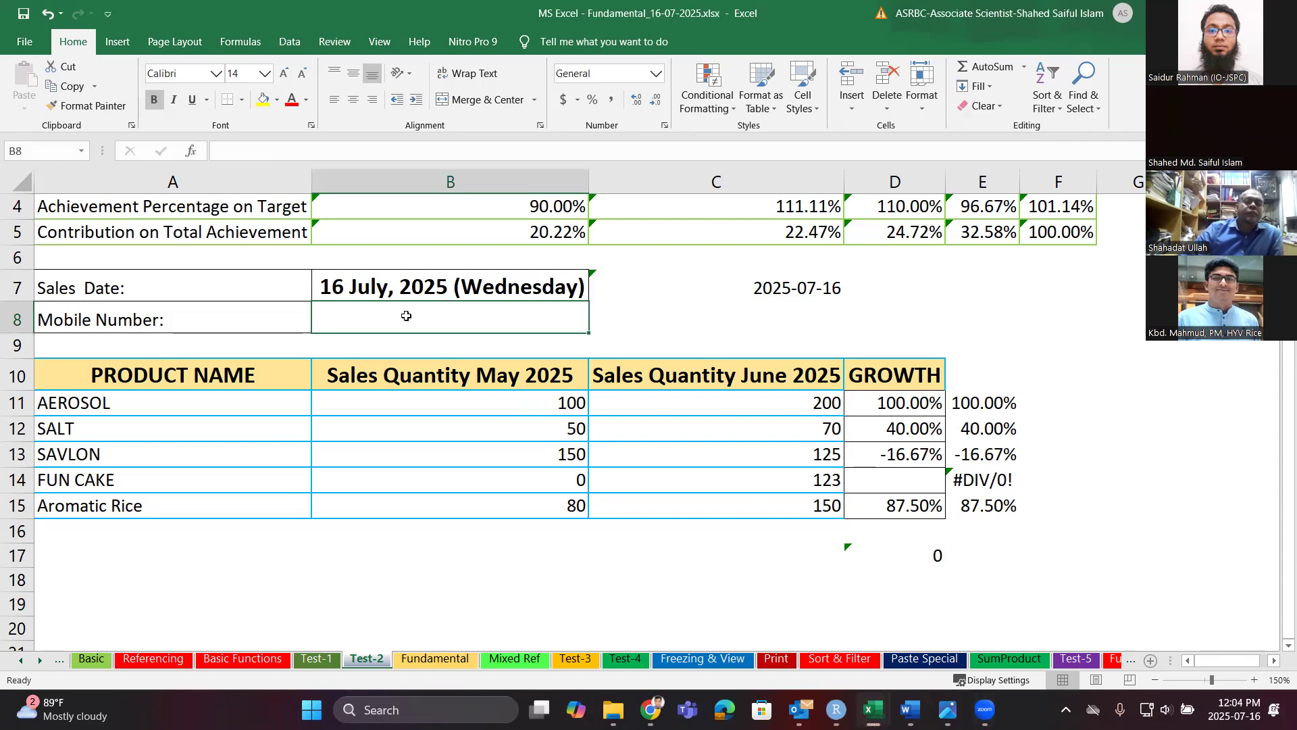
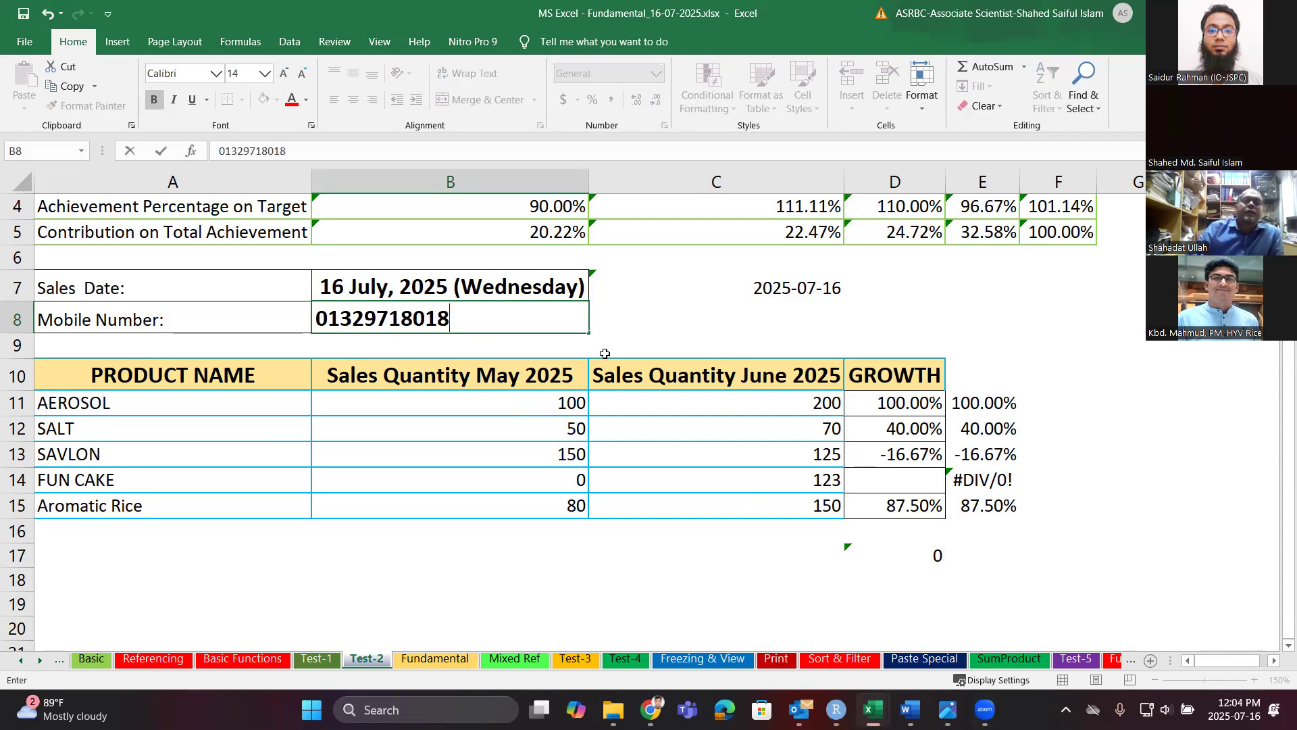
{"action": "left_click", "coordinate": [641, 342]}
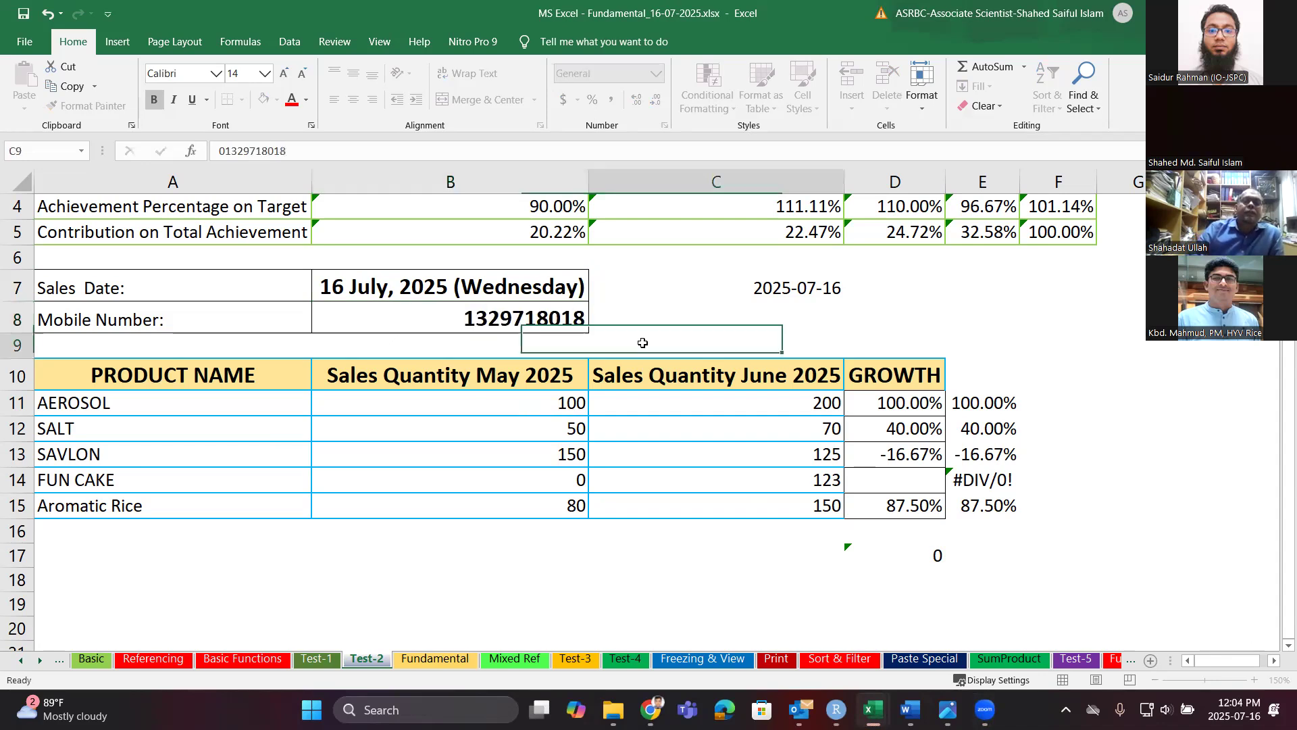
{"action": "left_click", "coordinate": [566, 318]}
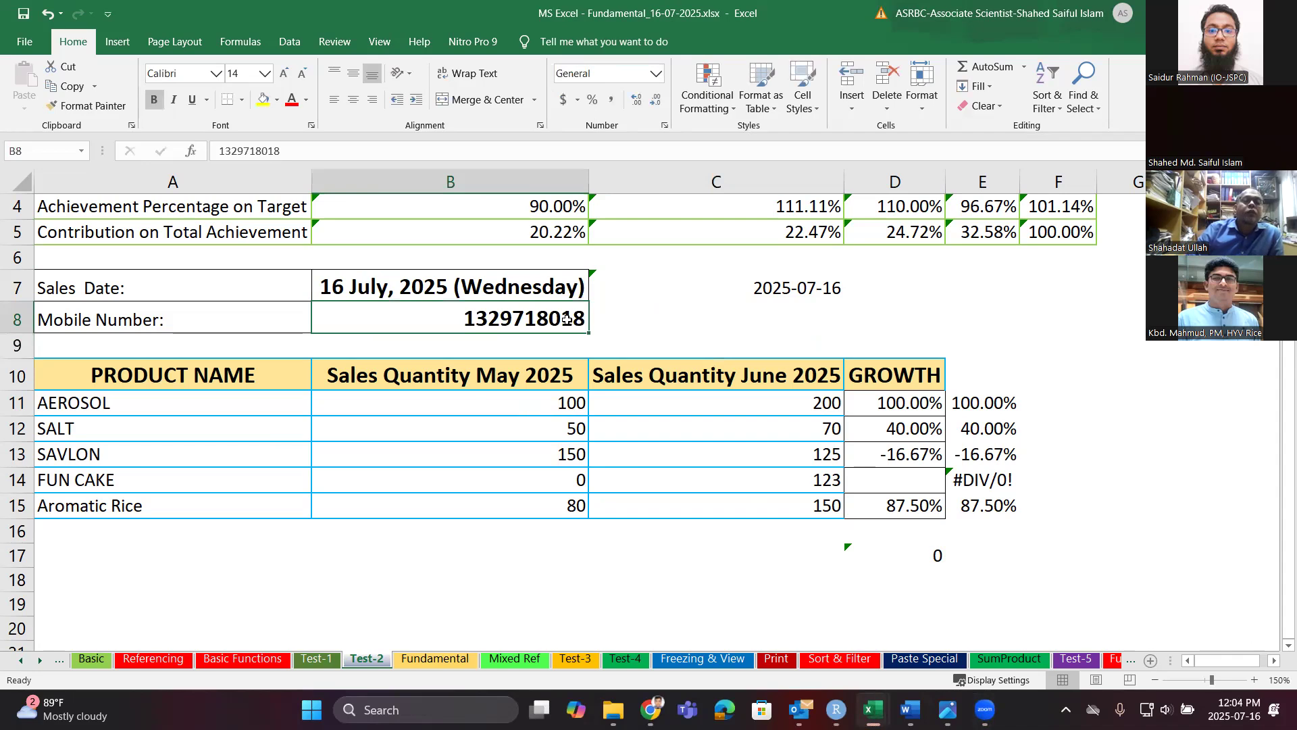
Format B8 as Text and re-add the leading 0 to the mobile number.
{"action": "left_click", "coordinate": [657, 74]}
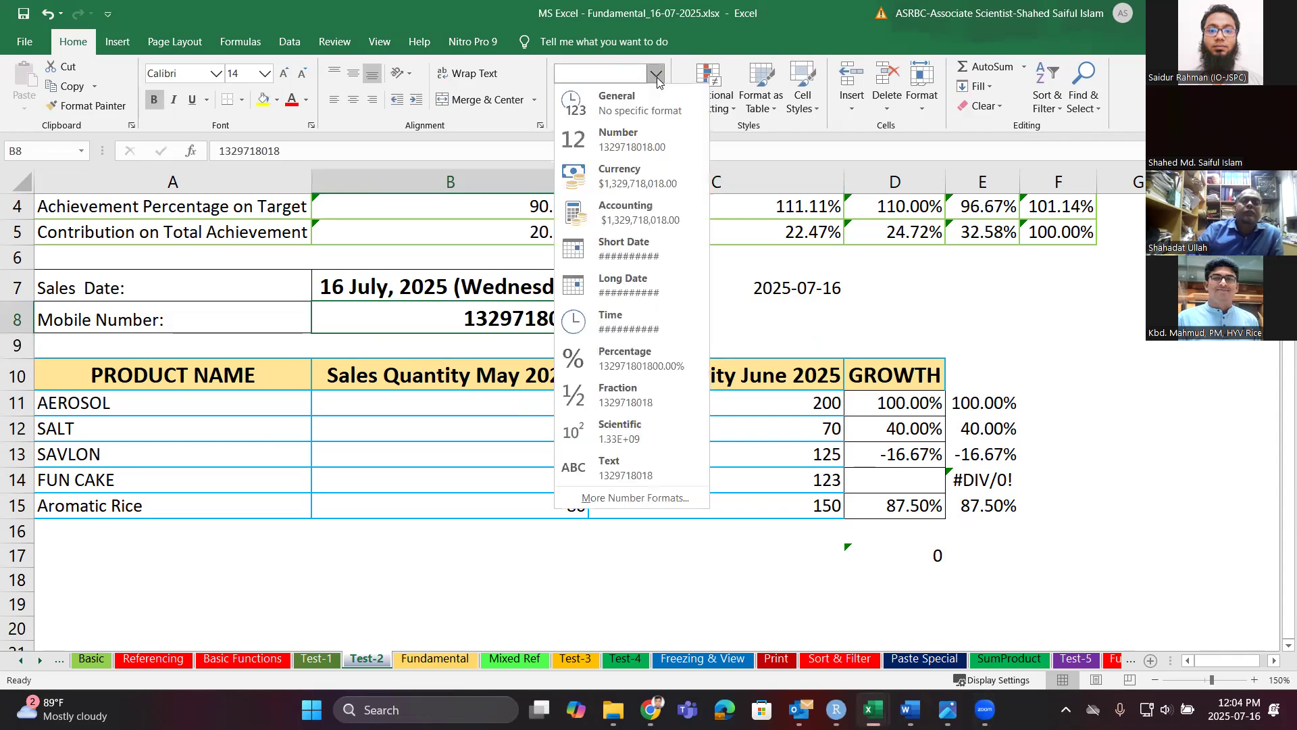
{"action": "left_click", "coordinate": [654, 134]}
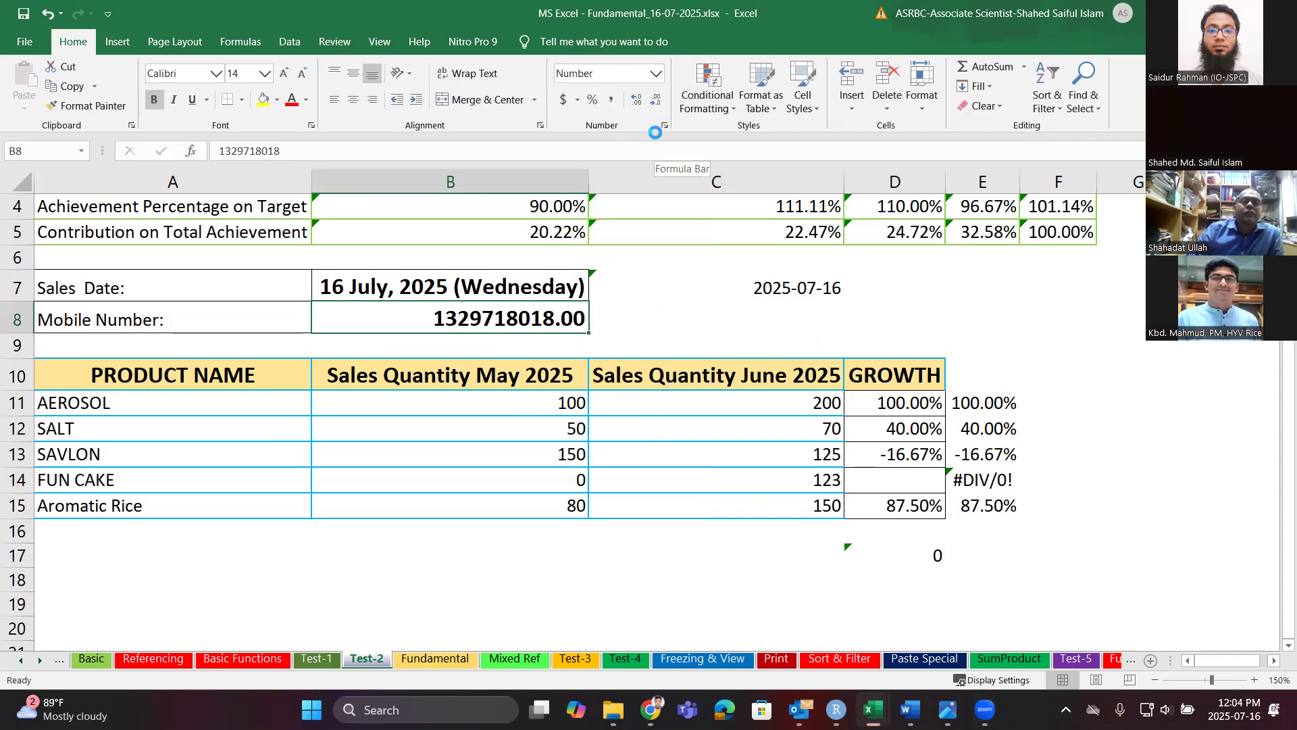
{"action": "key", "text": "ctrl+z"}
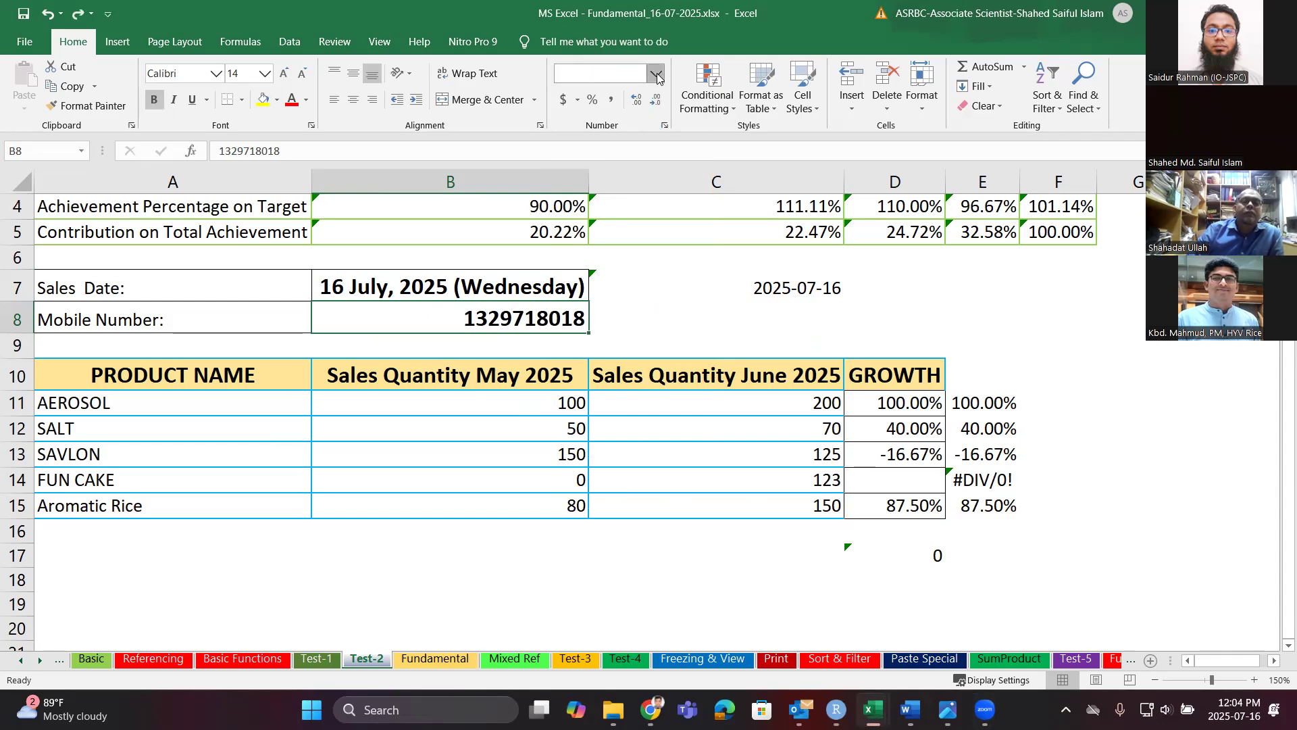
{"action": "left_click", "coordinate": [656, 74]}
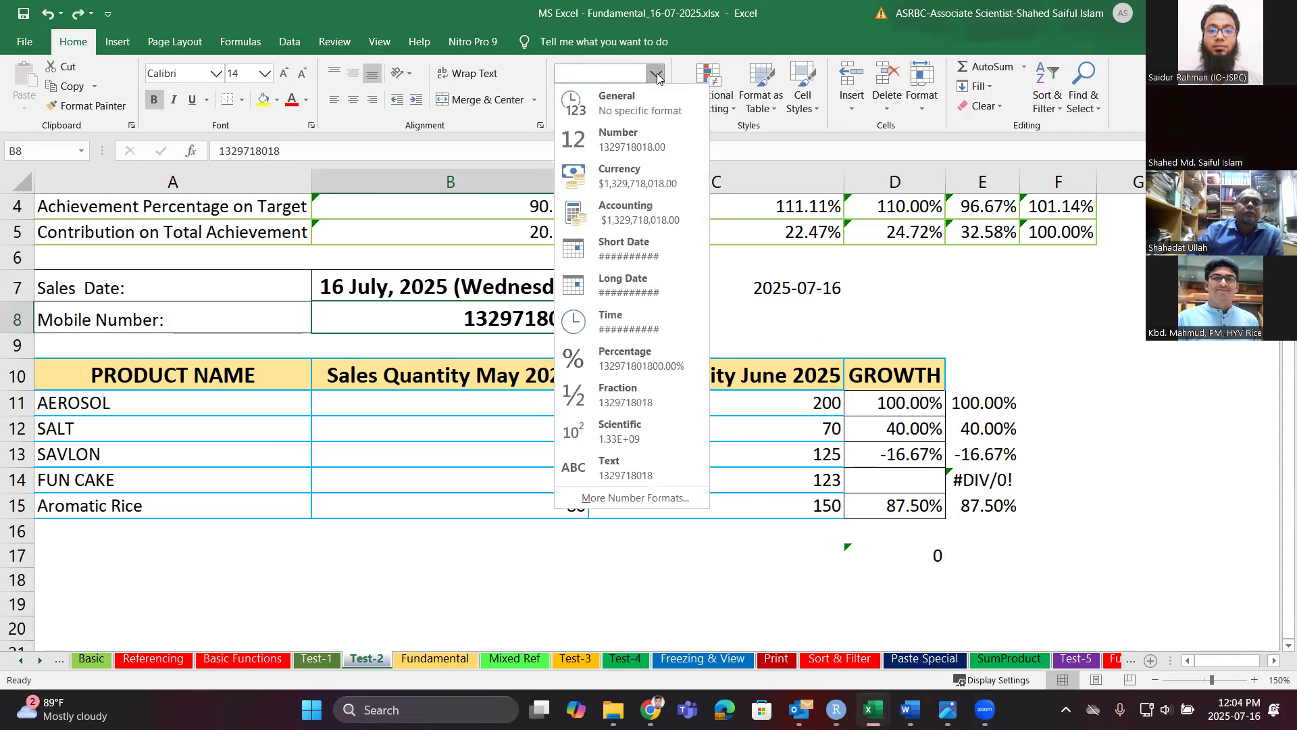
{"action": "left_click", "coordinate": [639, 471]}
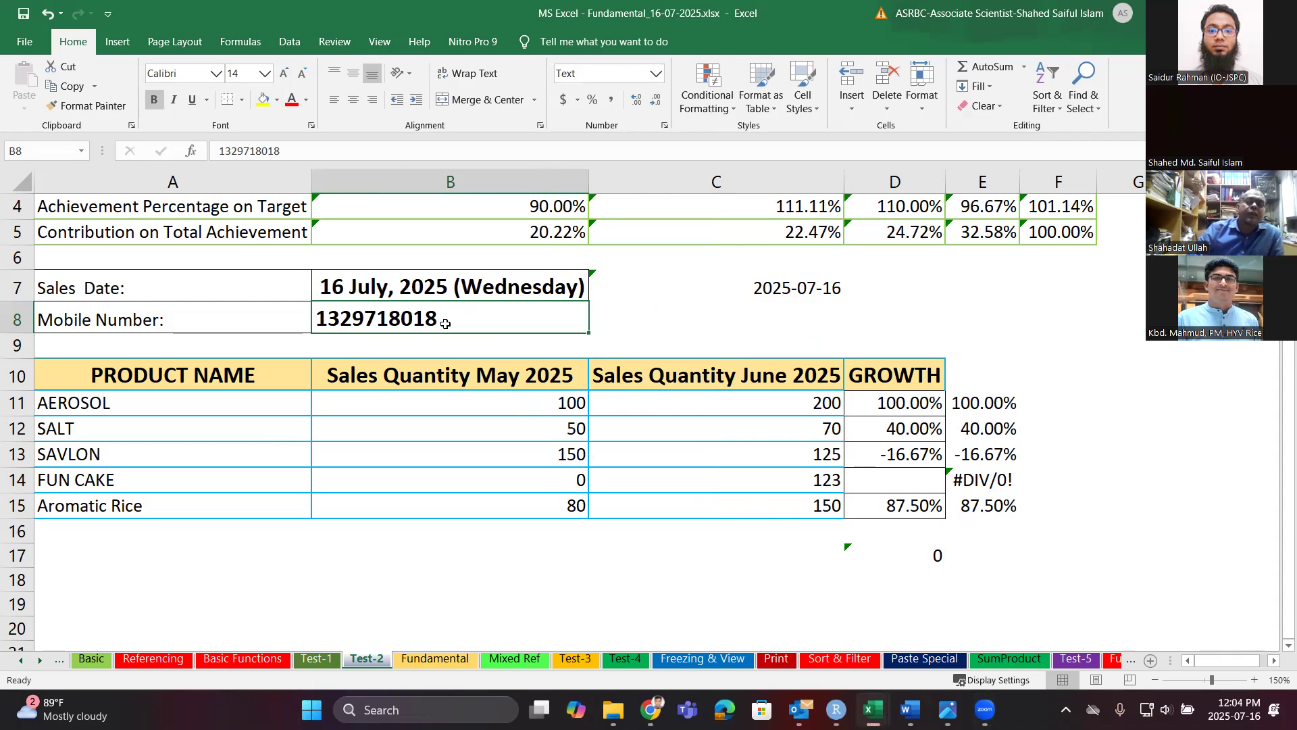
{"action": "double_click", "coordinate": [423, 319]}
{"action": "type", "text": "0"}
{"action": "key", "text": "Return"}
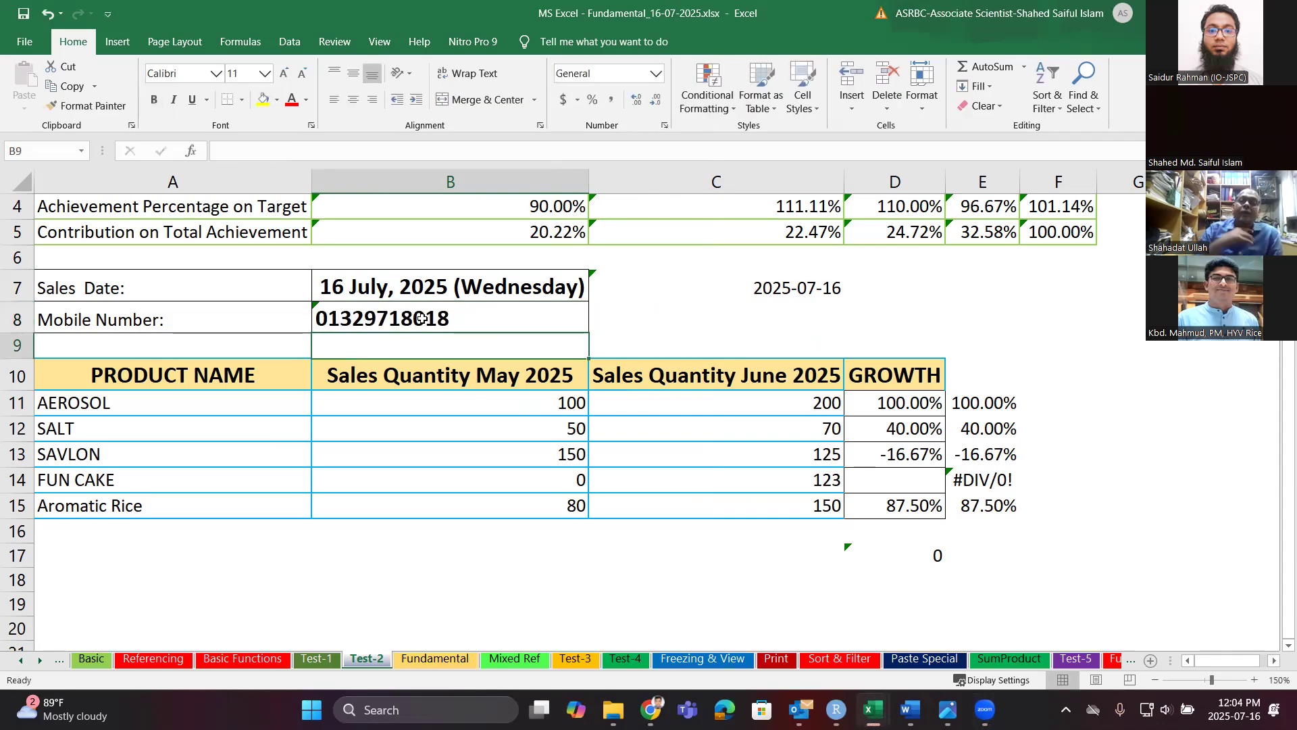
{"action": "left_click", "coordinate": [423, 319]}
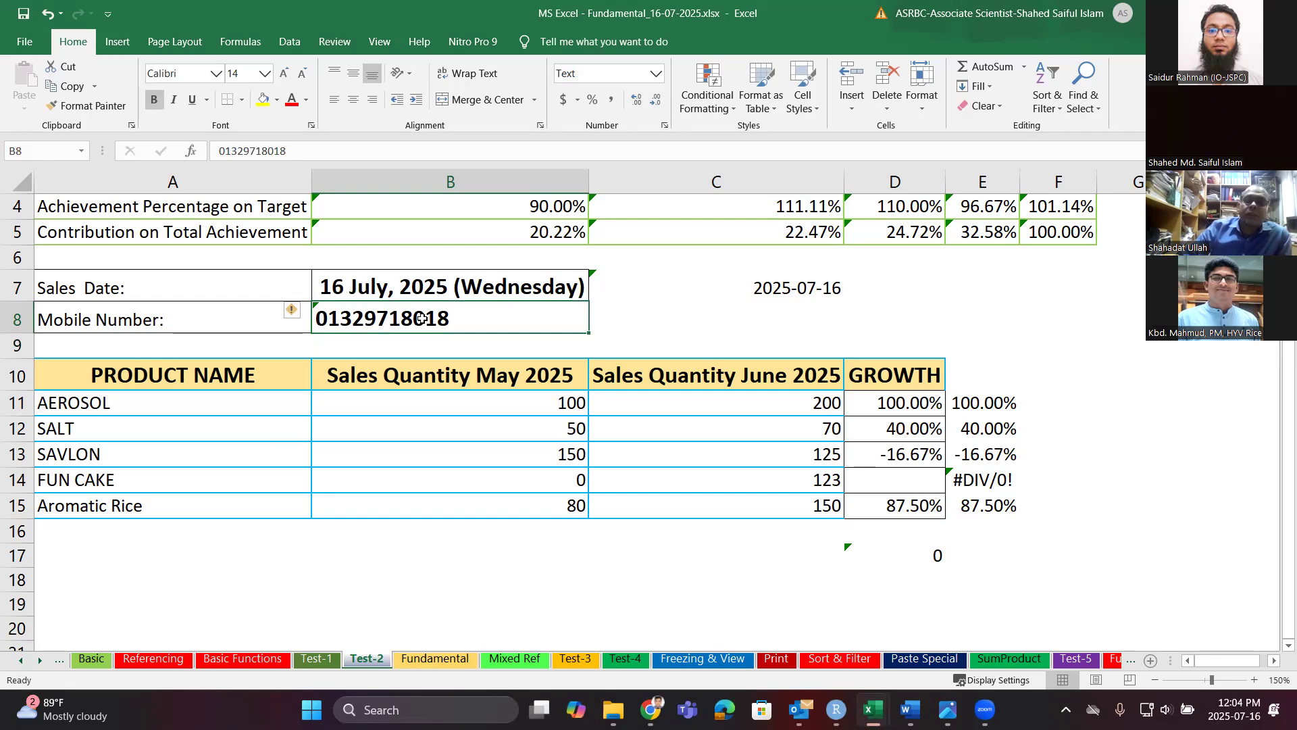
{"action": "left_click", "coordinate": [656, 76]}
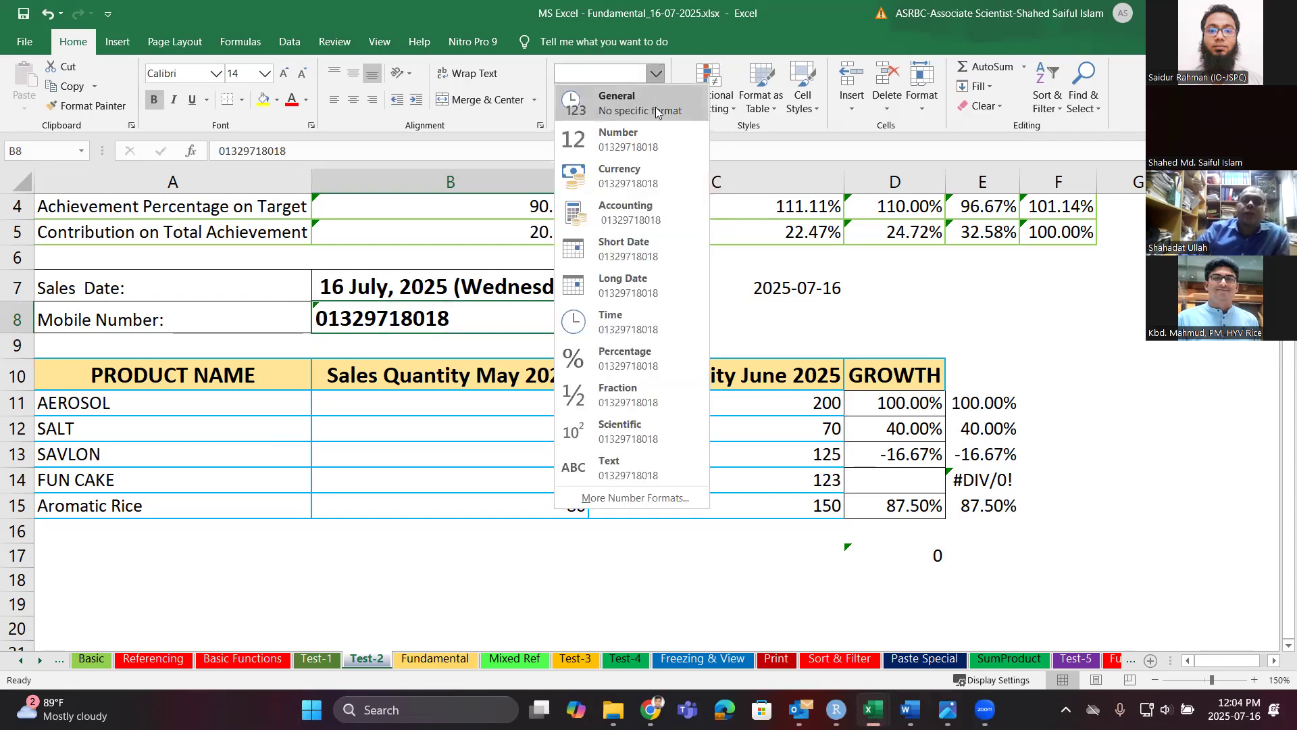
{"action": "left_click", "coordinate": [651, 129]}
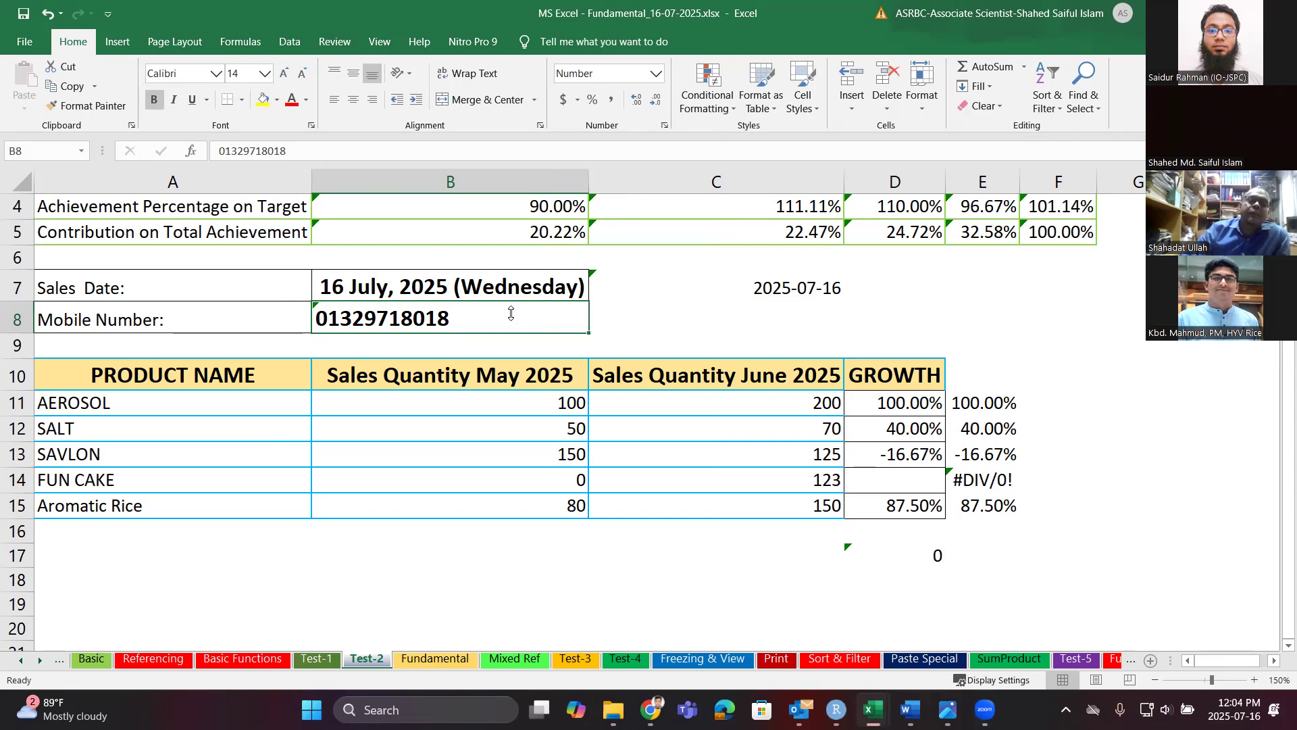
{"action": "key", "text": "ctrl+1"}
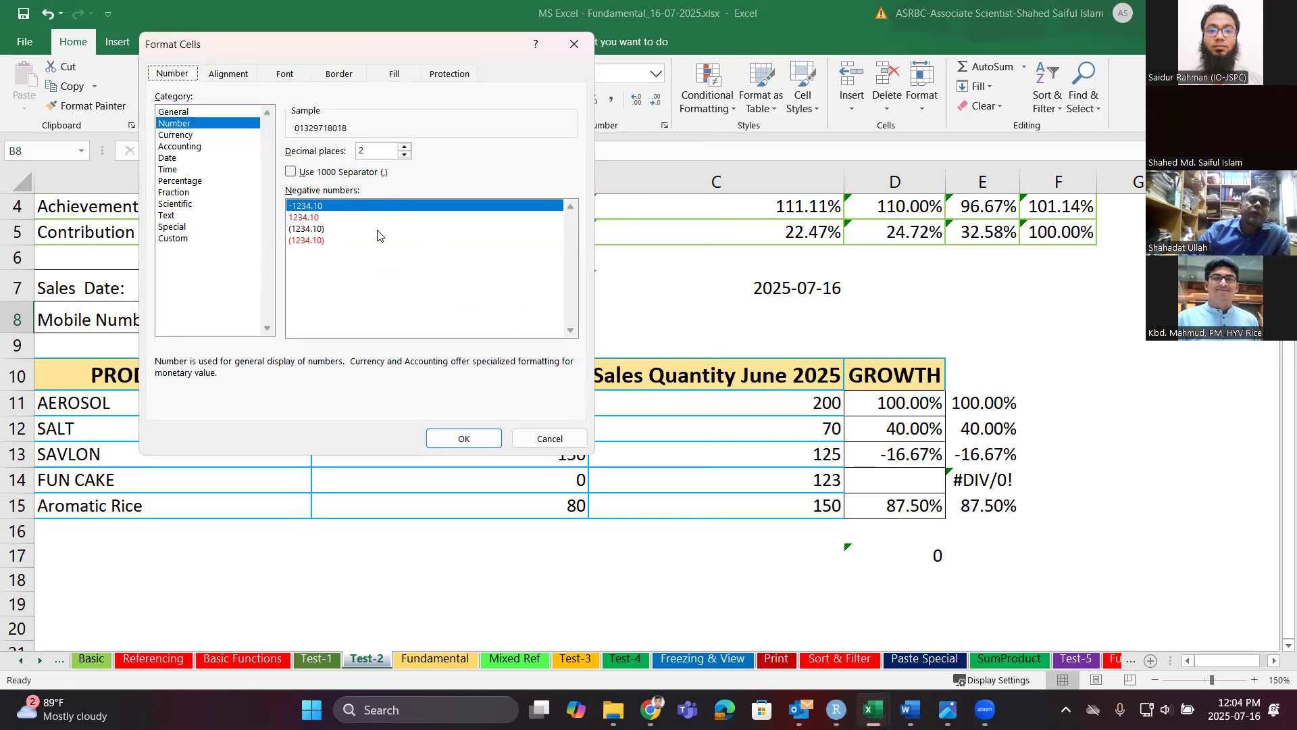
{"action": "left_click", "coordinate": [177, 241]}
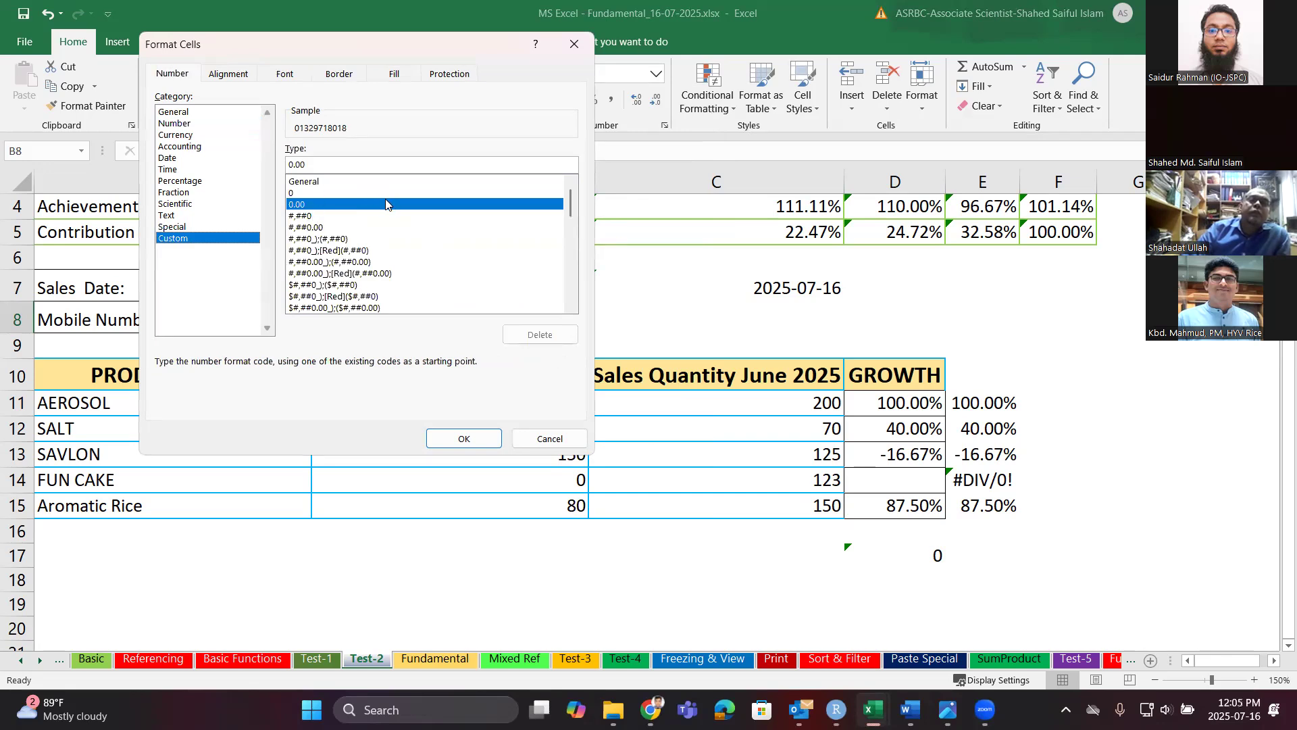
{"action": "left_click", "coordinate": [328, 165]}
{"action": "type", "text": "000000"}
{"action": "key", "text": "BackSpace"}
{"action": "key", "text": "BackSpace"}
{"action": "key", "text": "BackSpace"}
{"action": "key", "text": "BackSpace"}
{"action": "key", "text": "BackSpace"}
{"action": "key", "text": "BackSpace"}
{"action": "key", "text": "BackSpace"}
{"action": "key", "text": "BackSpace"}
{"action": "key", "text": "BackSpace"}
{"action": "key", "text": "BackSpace"}
{"action": "type", "text": "000"}
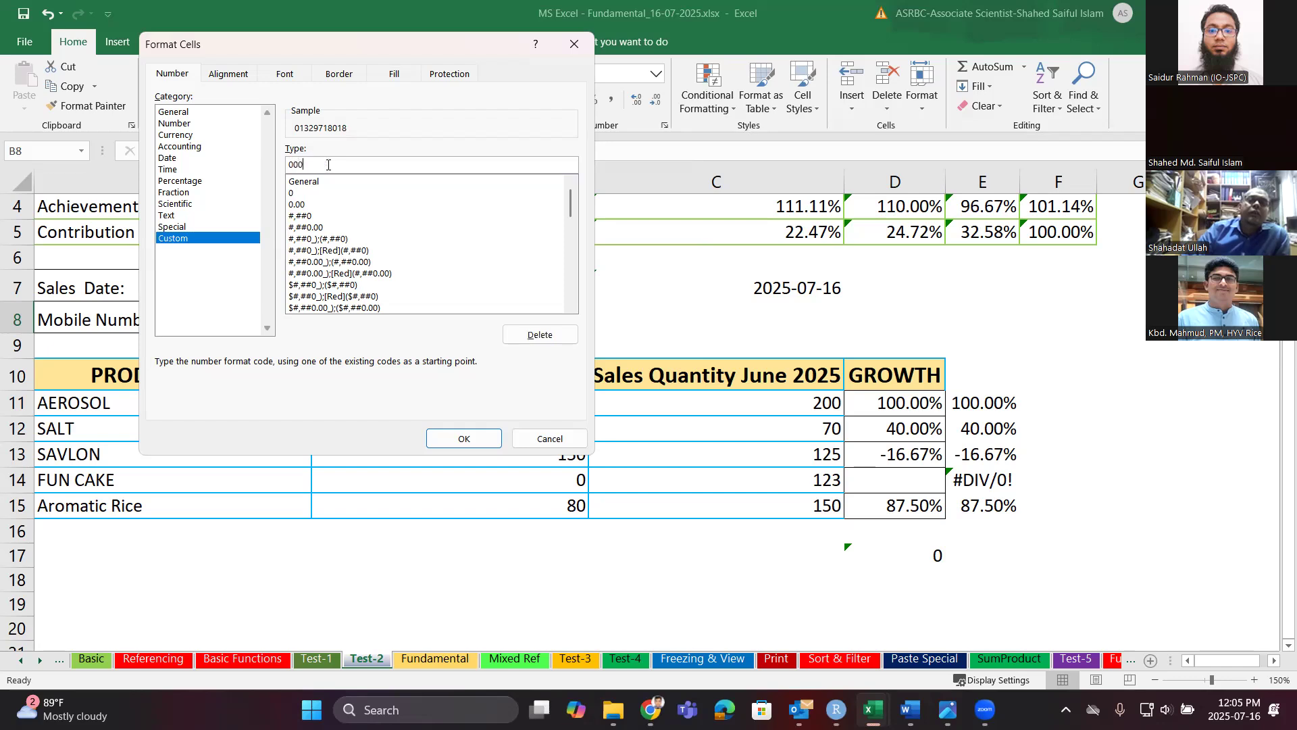
{"action": "type", "text": "00000000"}
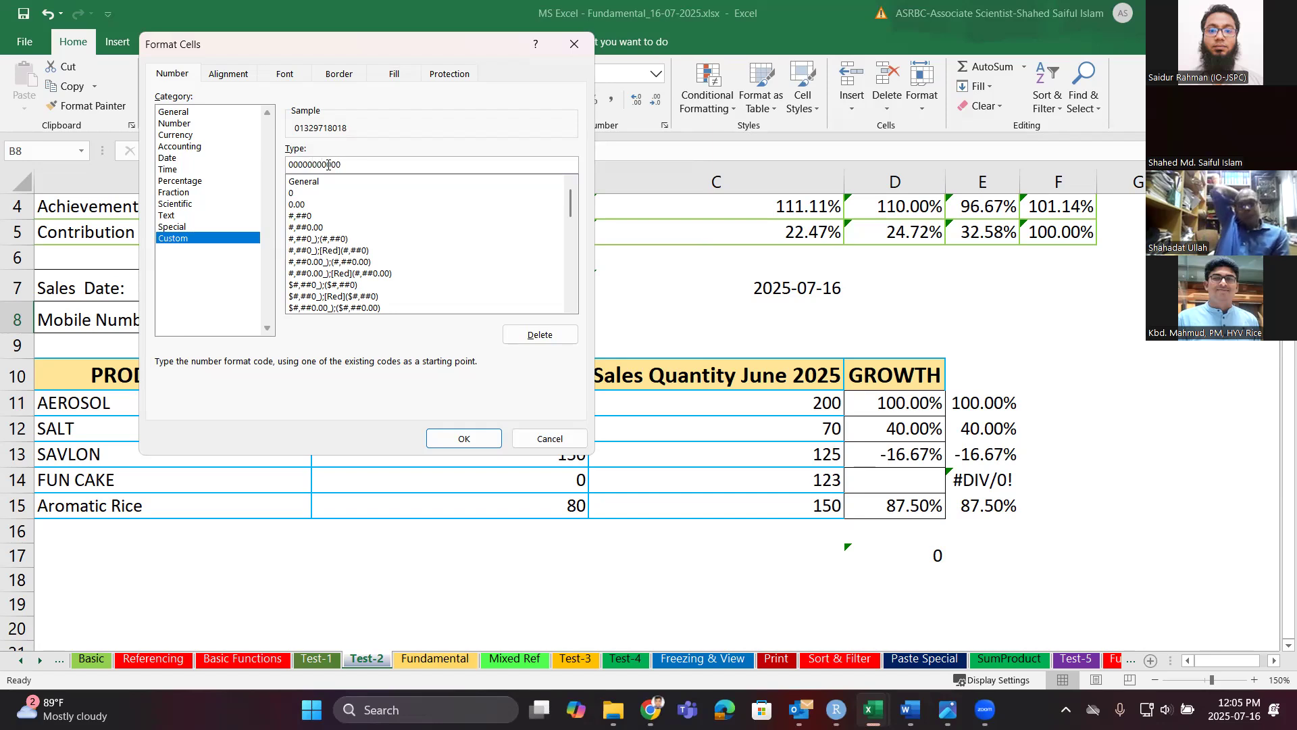
{"action": "left_click", "coordinate": [458, 438]}
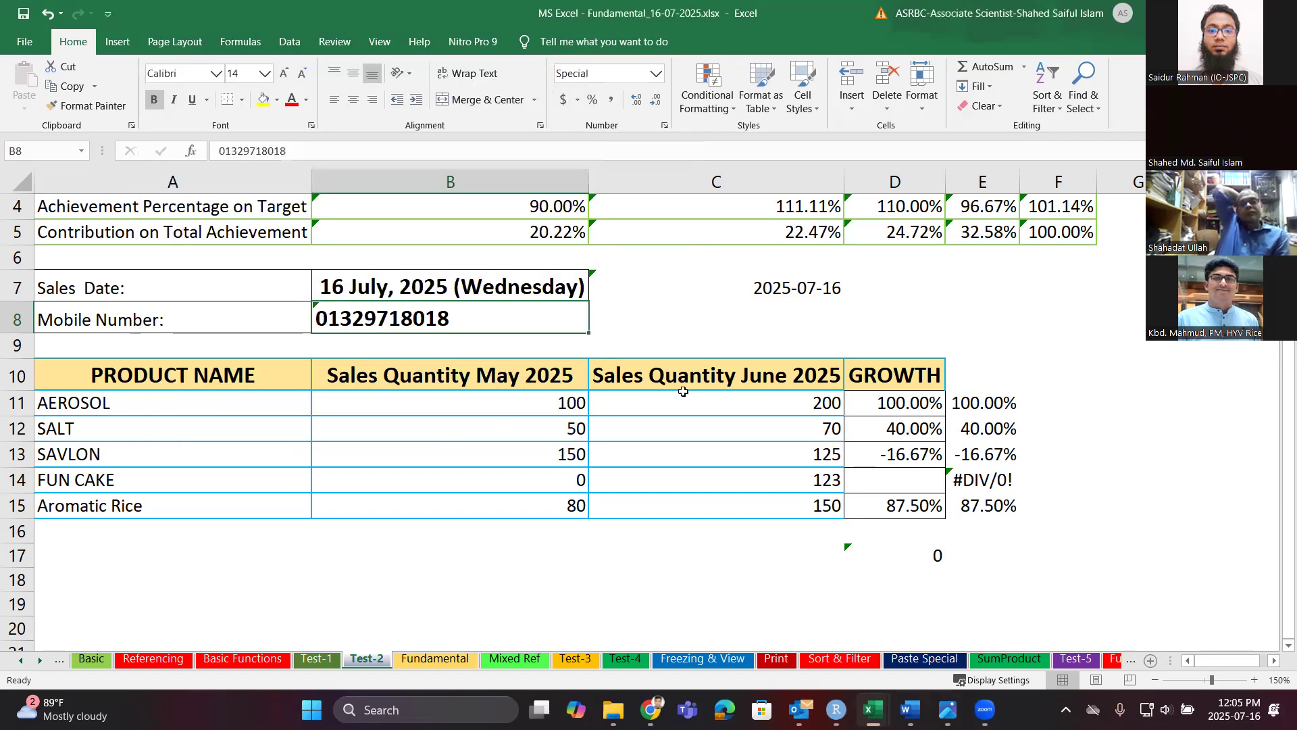
Enter the mobile number in C8 without the percent sign and apply the Number format.
{"action": "left_click", "coordinate": [675, 325]}
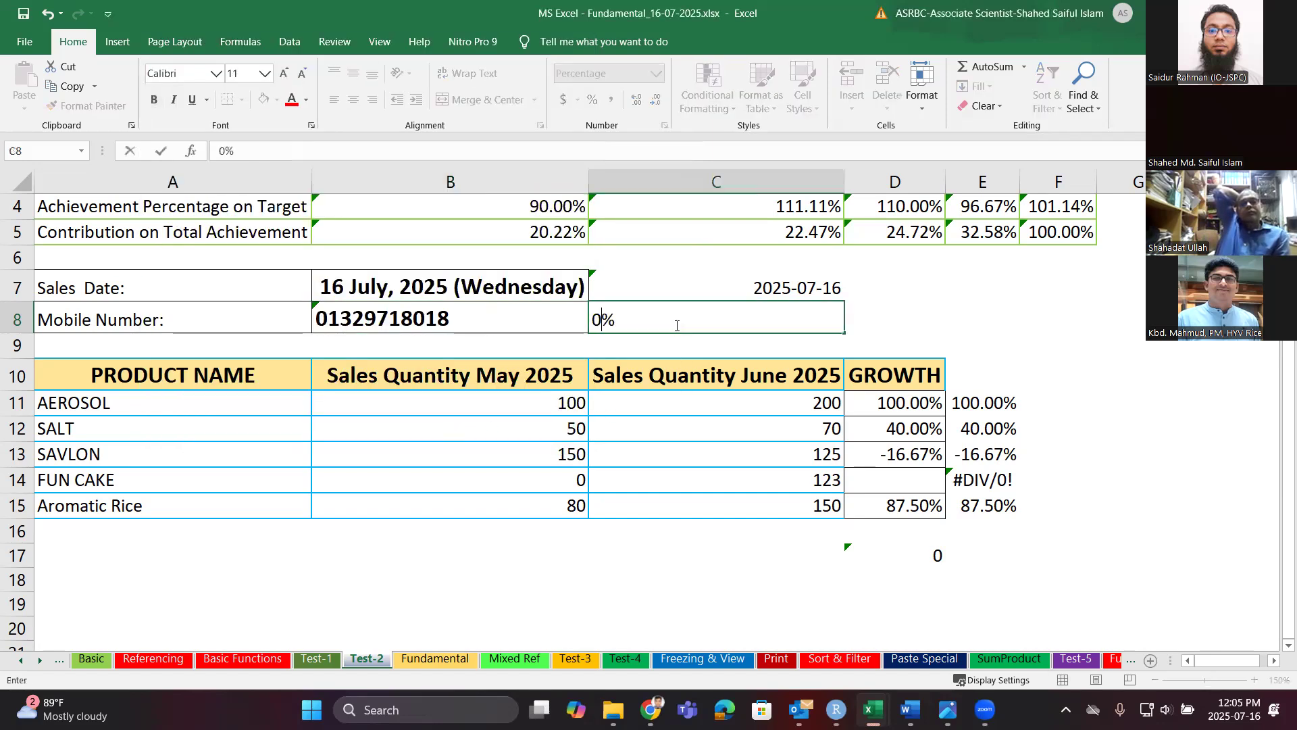
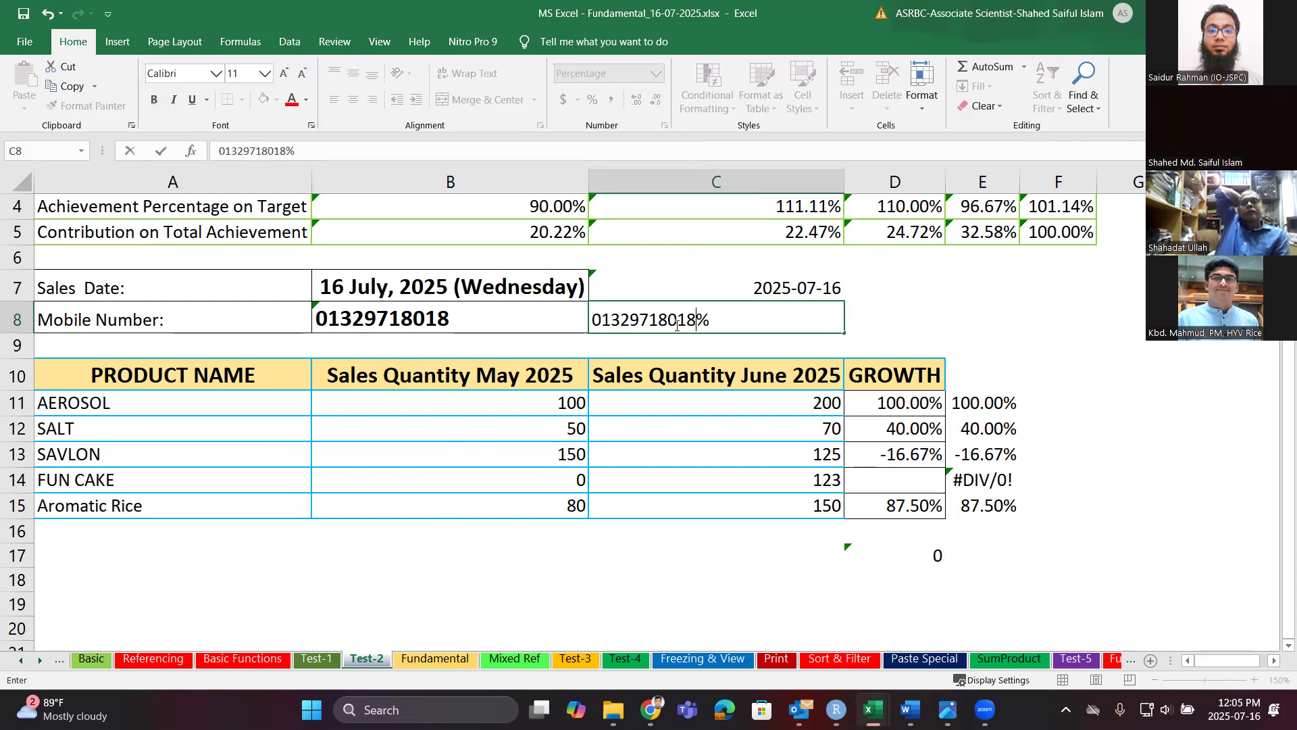
{"action": "key", "text": "Delete"}
{"action": "left_click", "coordinate": [923, 340]}
{"action": "left_click", "coordinate": [812, 327]}
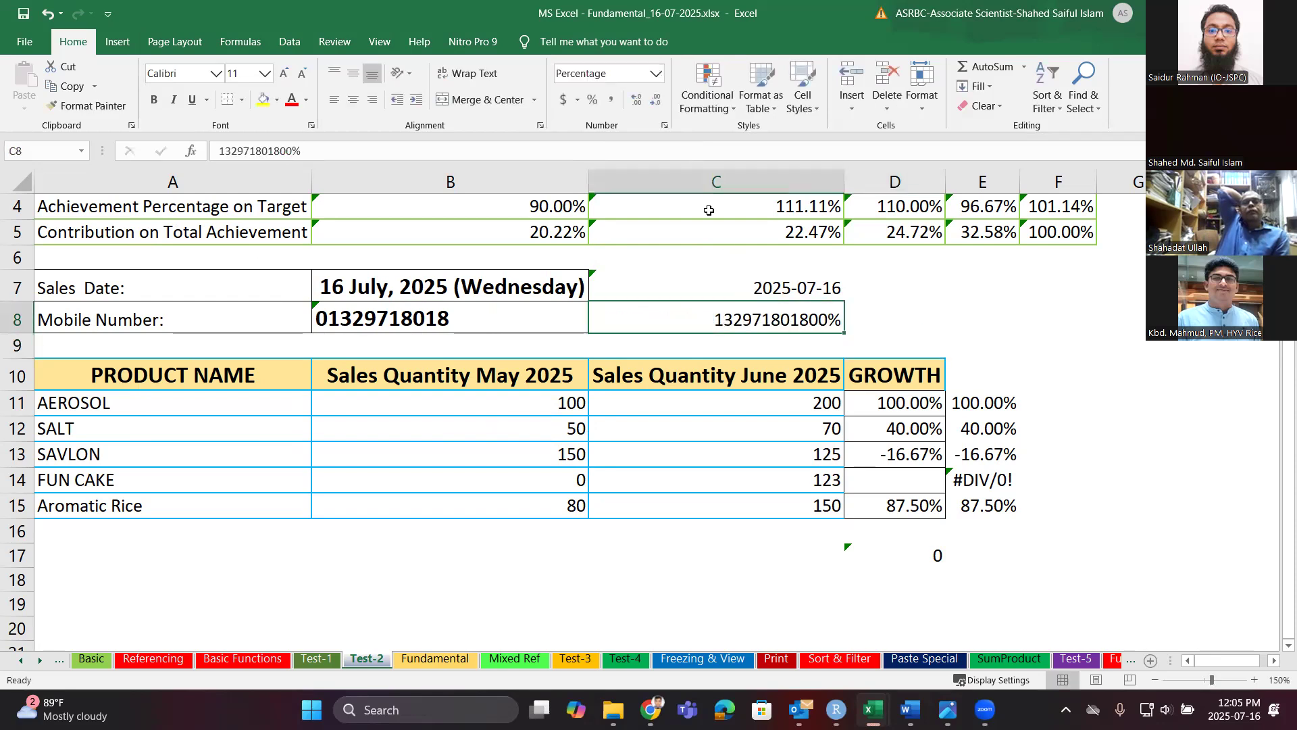
{"action": "left_click", "coordinate": [656, 74]}
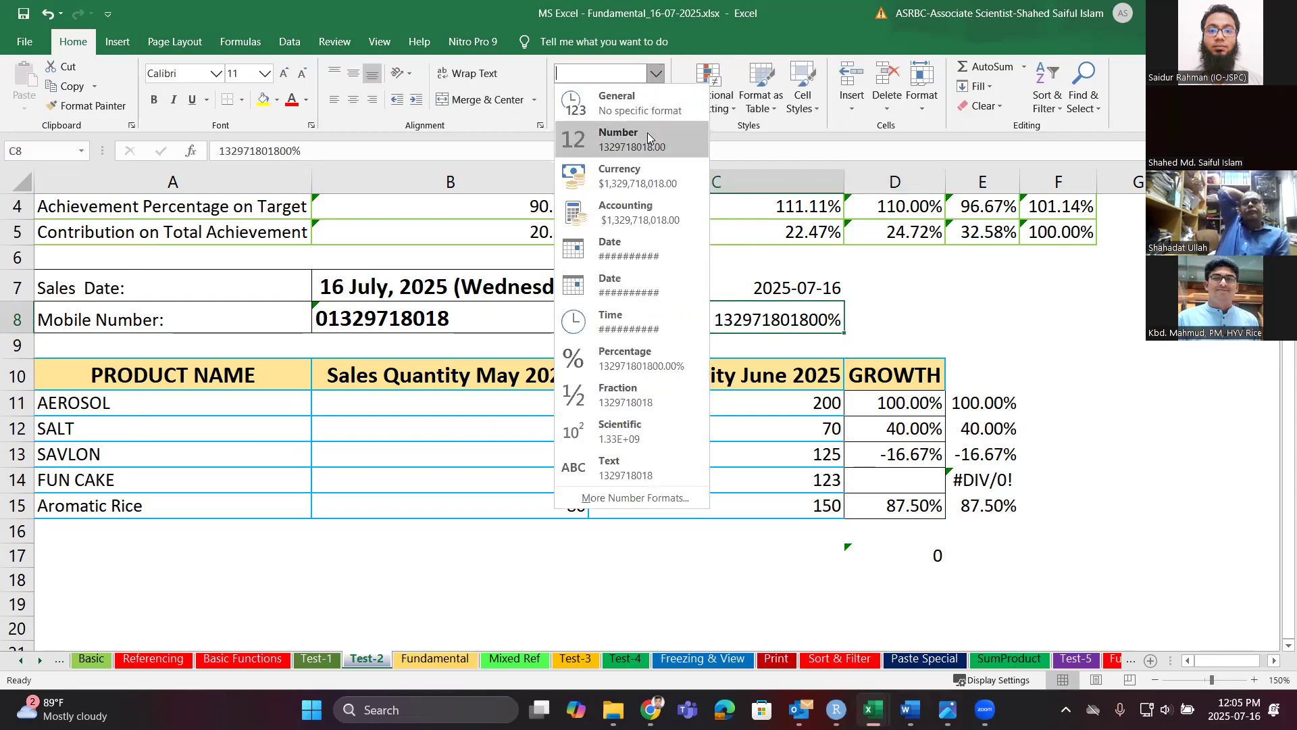
{"action": "left_click", "coordinate": [635, 138]}
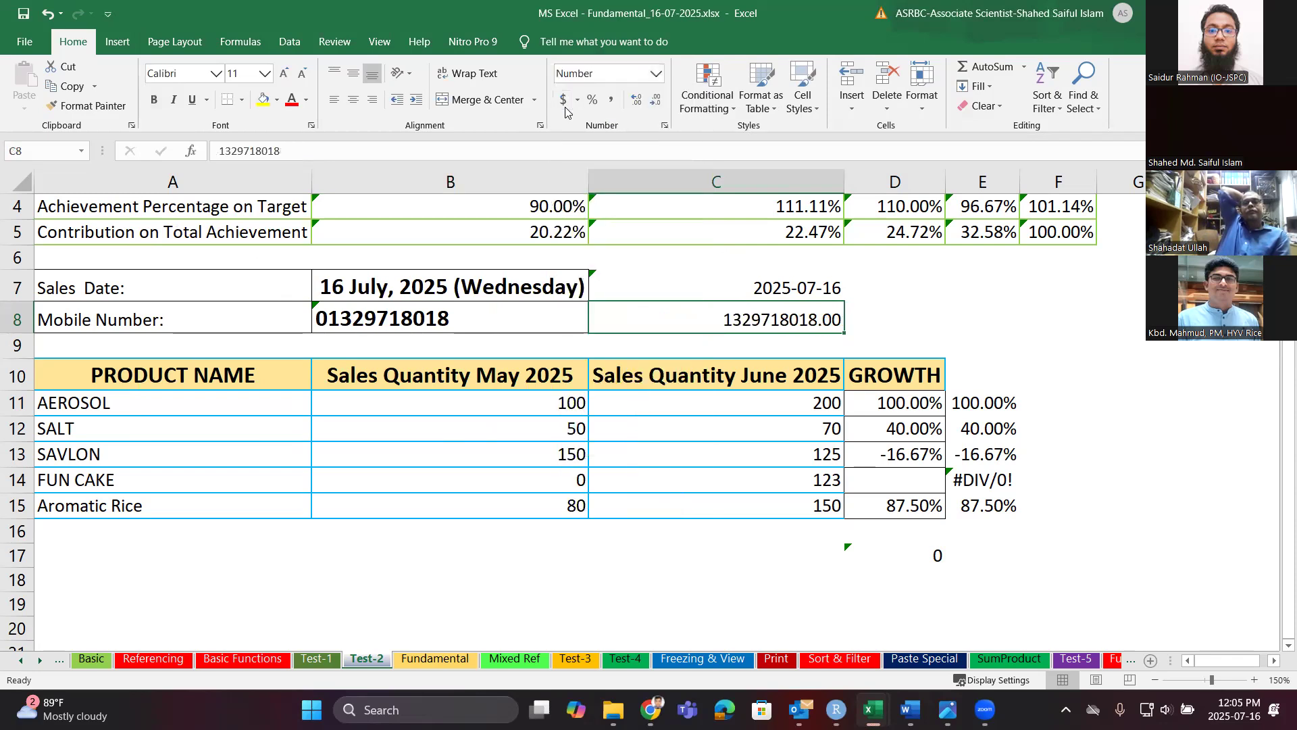
{"action": "key", "text": "ctrl+1"}
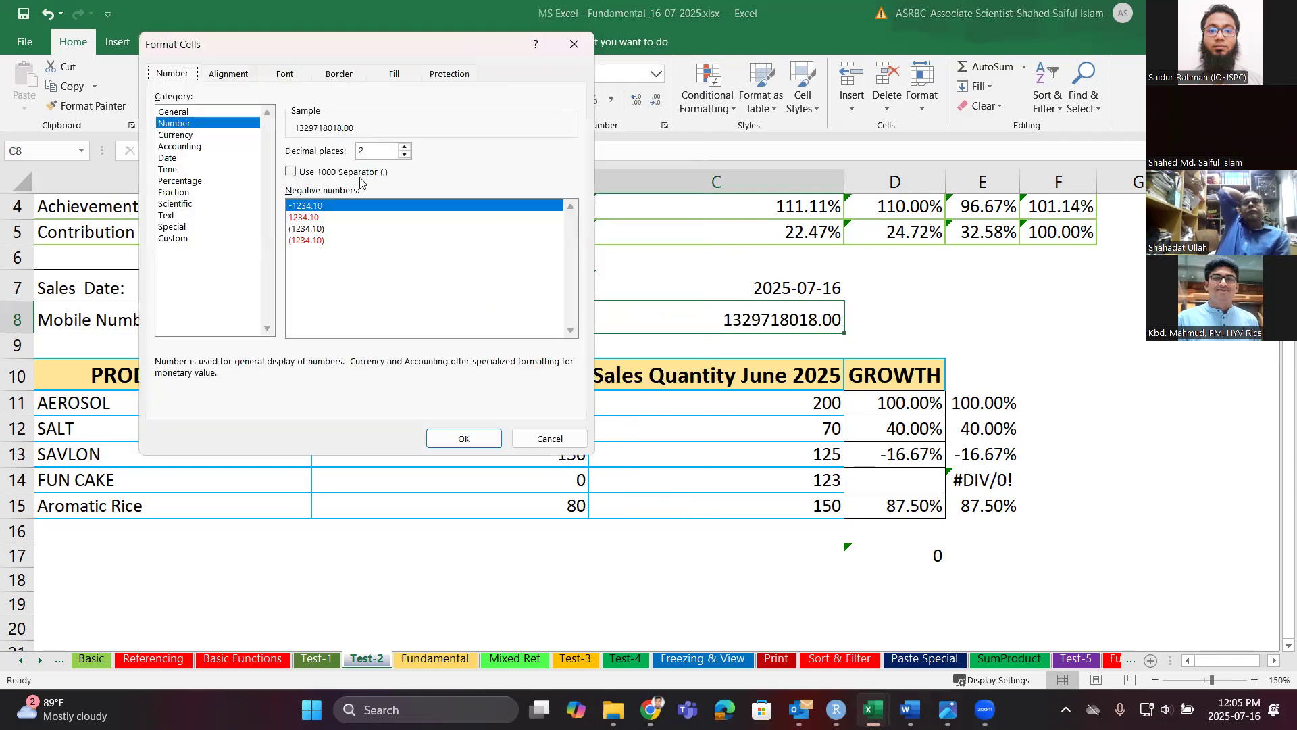
{"action": "left_click", "coordinate": [182, 240]}
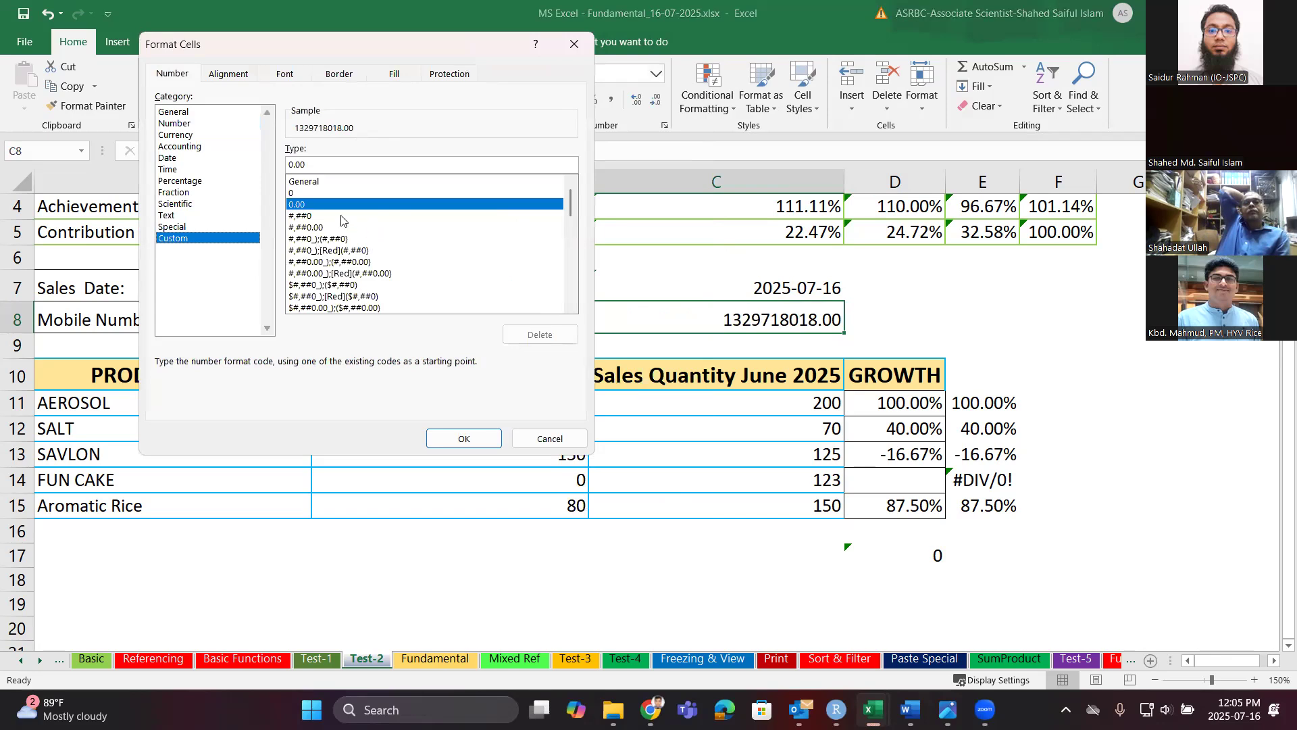
{"action": "key", "text": "BackSpace"}
{"action": "key", "text": "BackSpace"}
{"action": "key", "text": "BackSpace"}
{"action": "key", "text": "BackSpace"}
{"action": "type", "text": "0000000"}
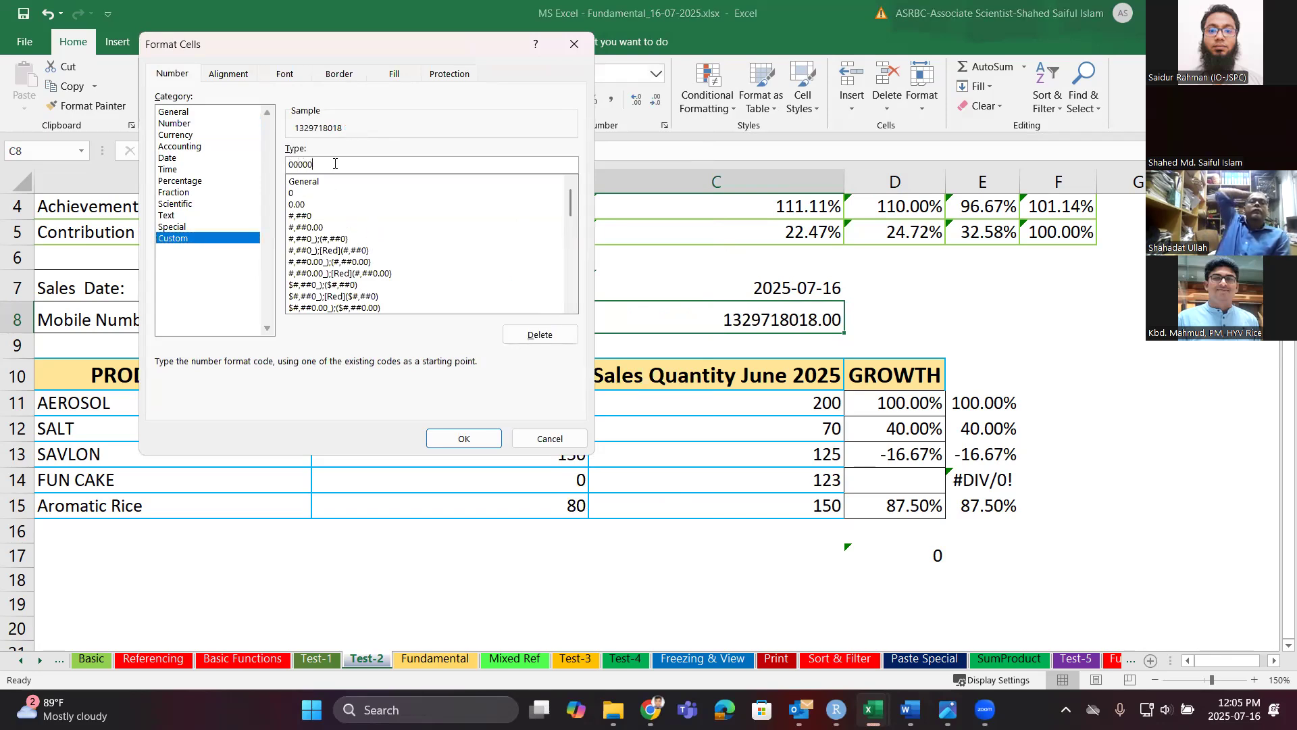
{"action": "type", "text": "0000"}
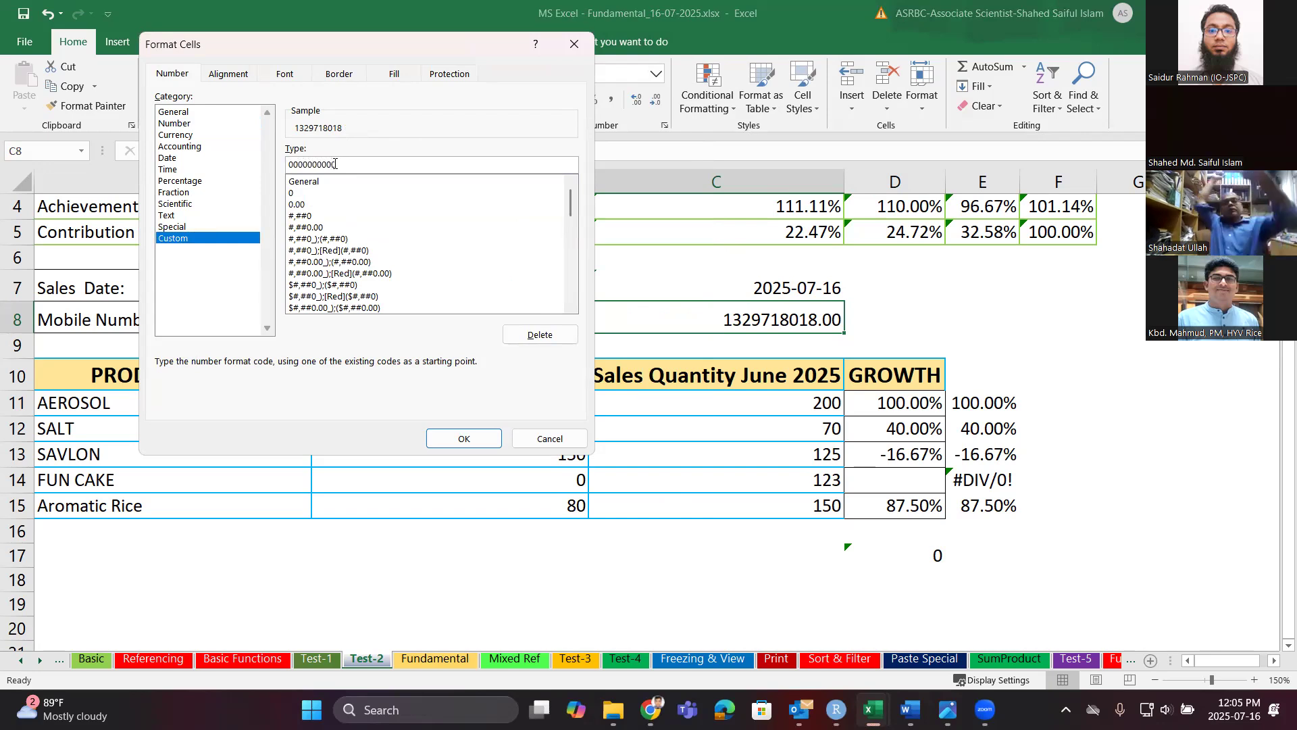
{"action": "left_click", "coordinate": [466, 438]}
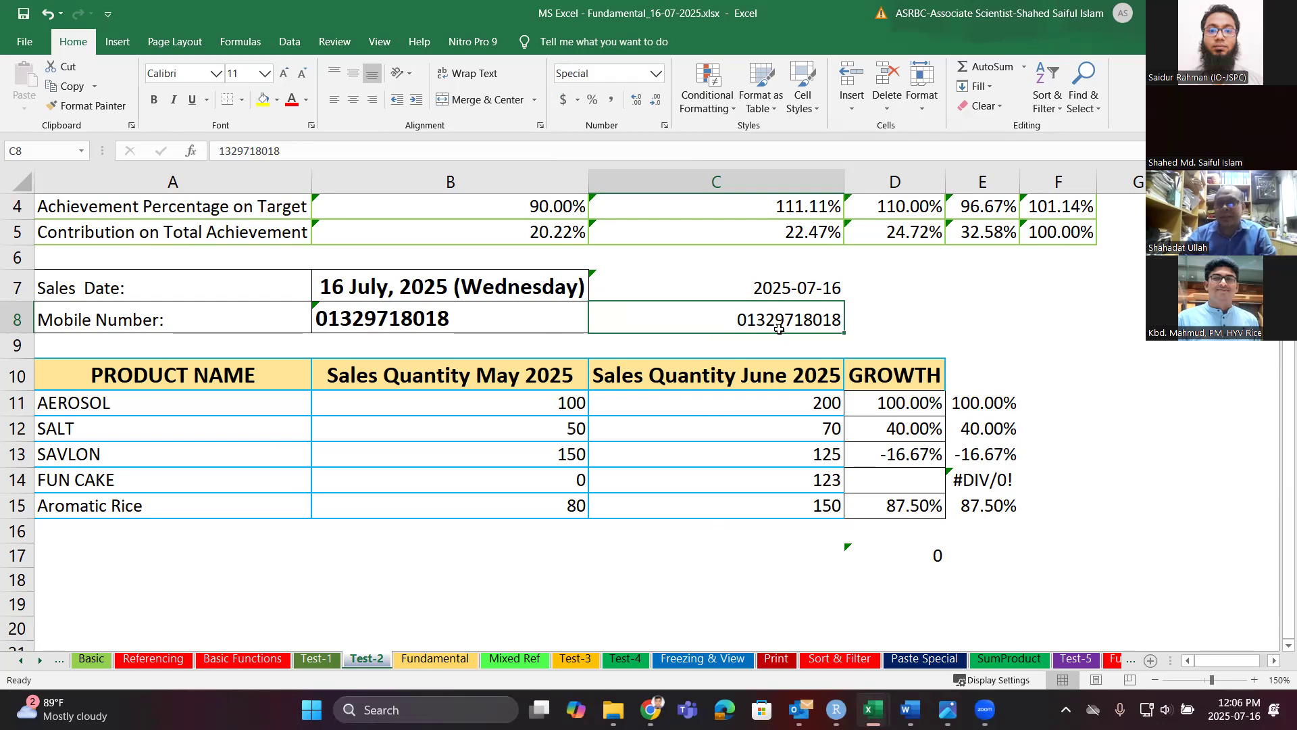
{"action": "left_click", "coordinate": [572, 325]}
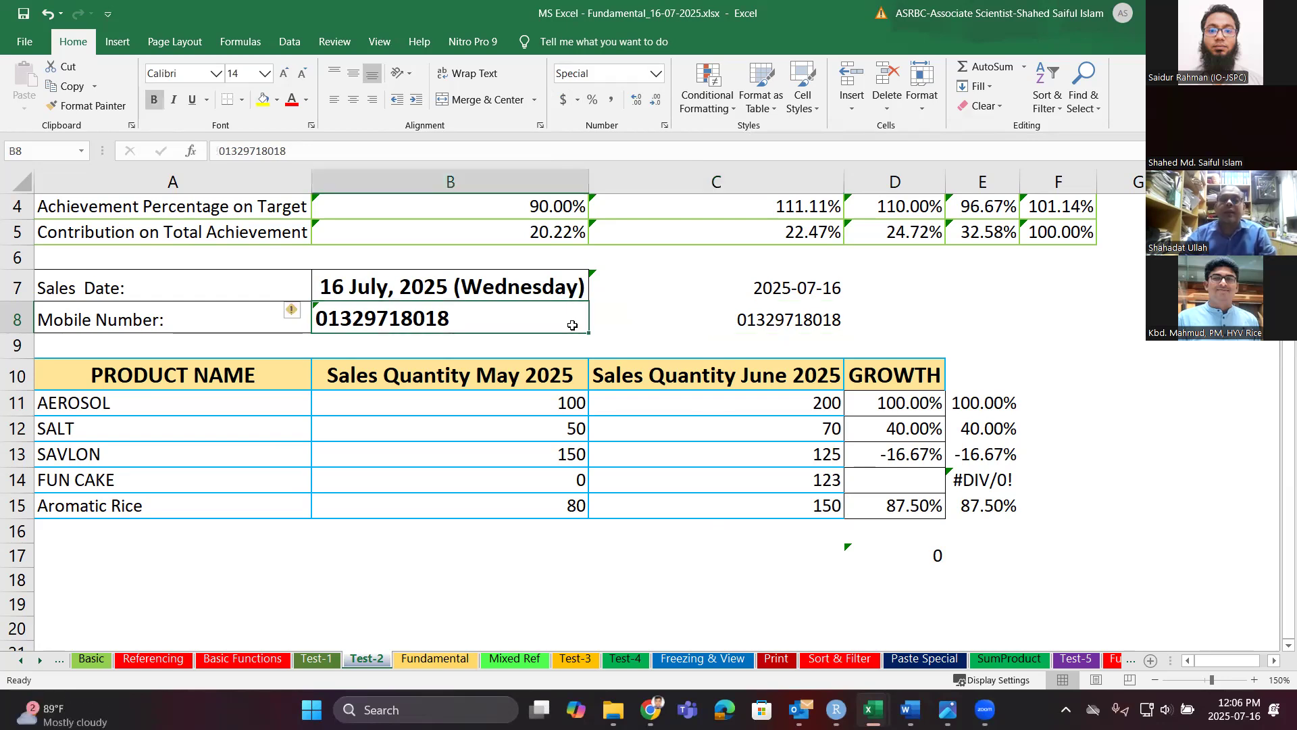
{"action": "left_click", "coordinate": [654, 328]}
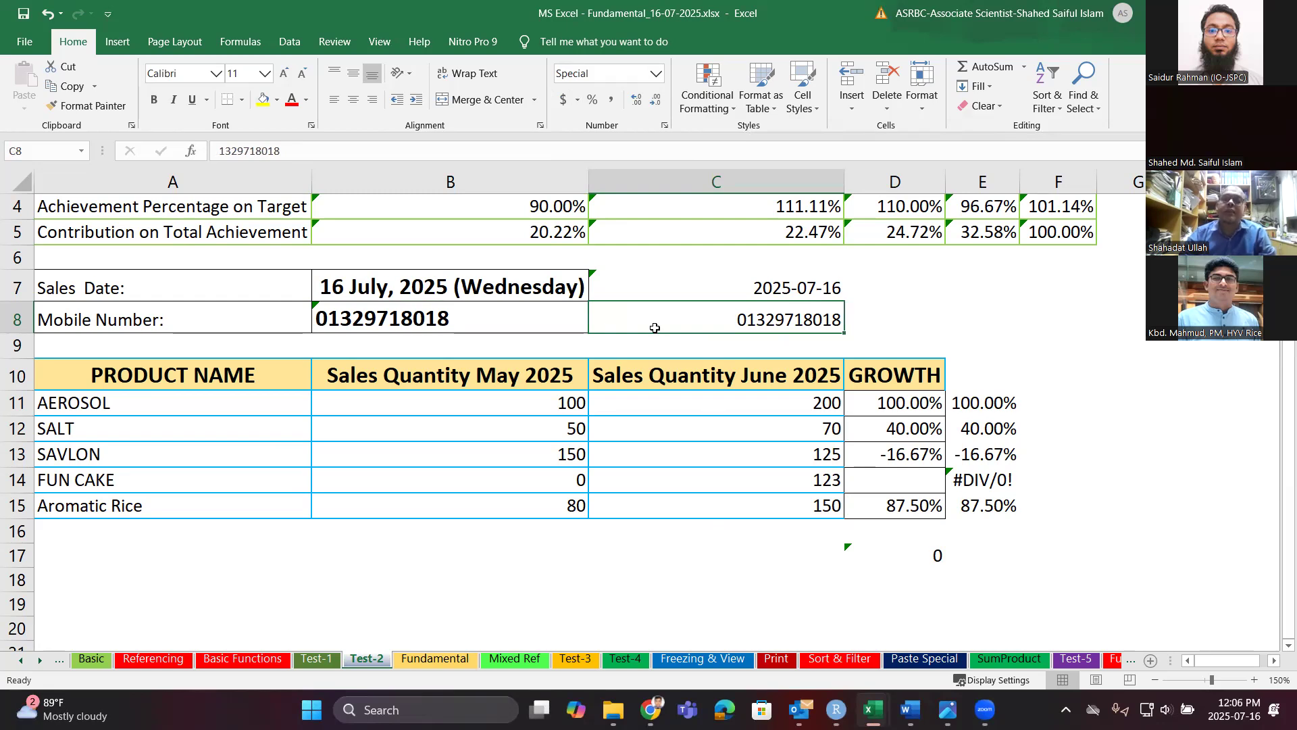
{"action": "double_click", "coordinate": [839, 313]}
{"action": "type", "text": "0"}
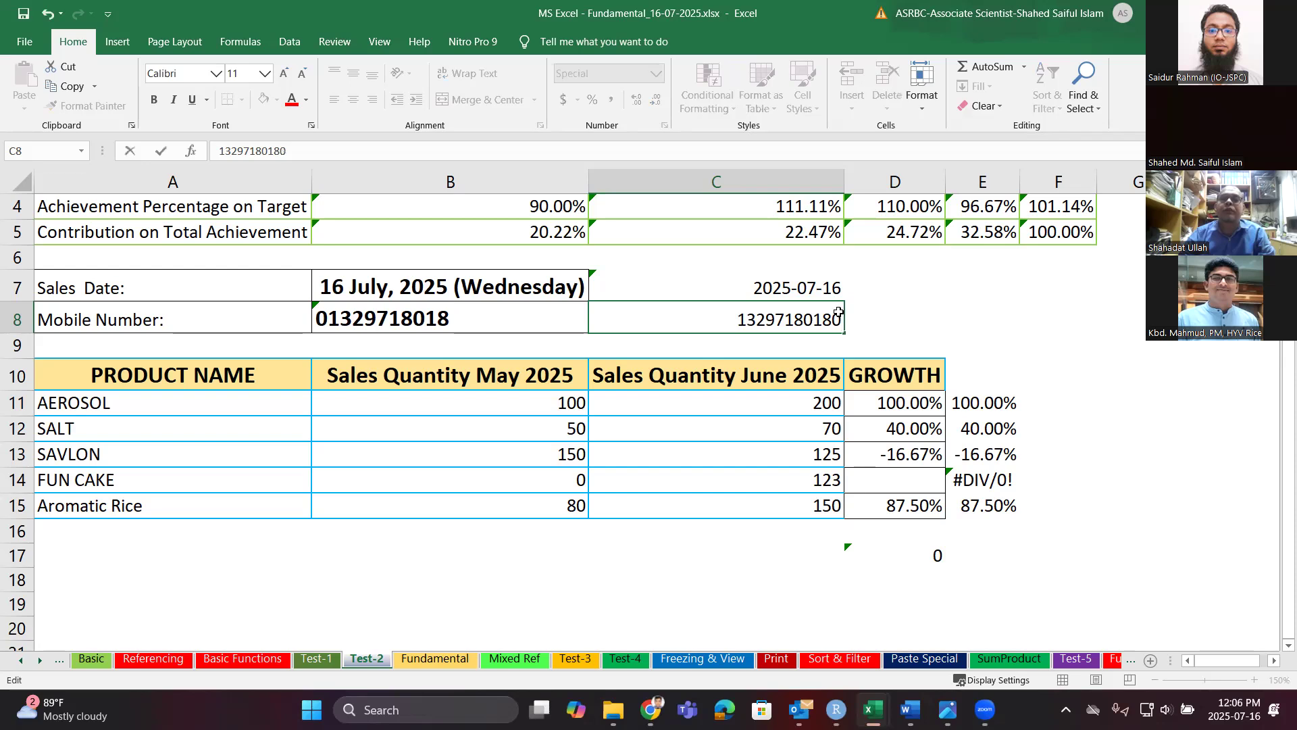
{"action": "key", "text": "Return"}
{"action": "left_click", "coordinate": [837, 317]}
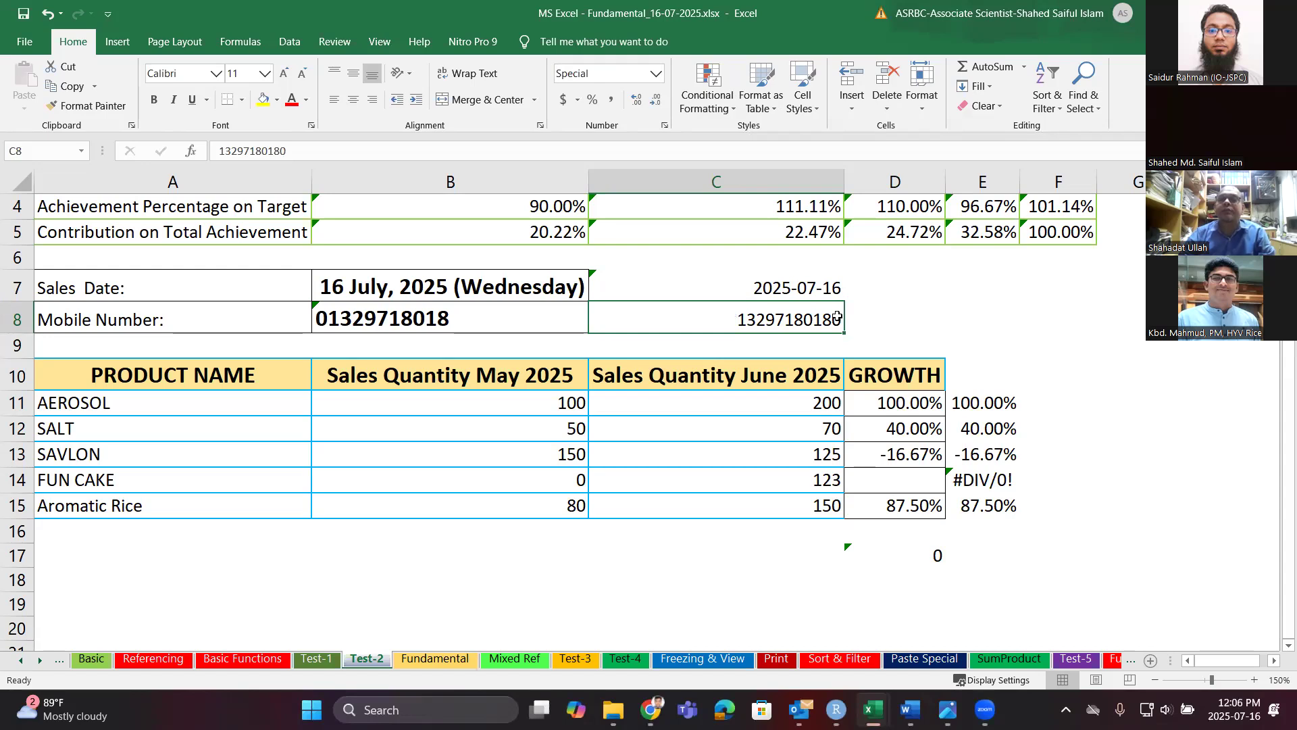
{"action": "double_click", "coordinate": [837, 317]}
{"action": "key", "text": "BackSpace"}
{"action": "key", "text": "Return"}
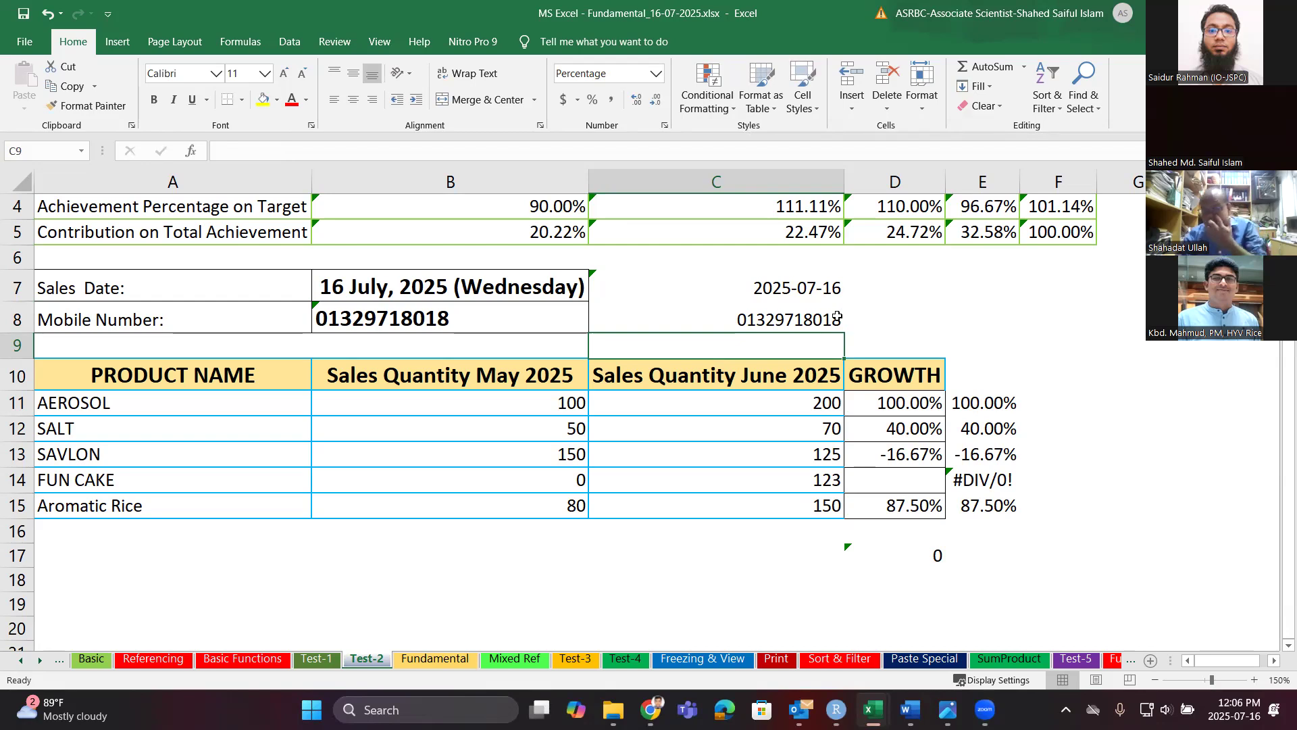
{"action": "left_click", "coordinate": [837, 317]}
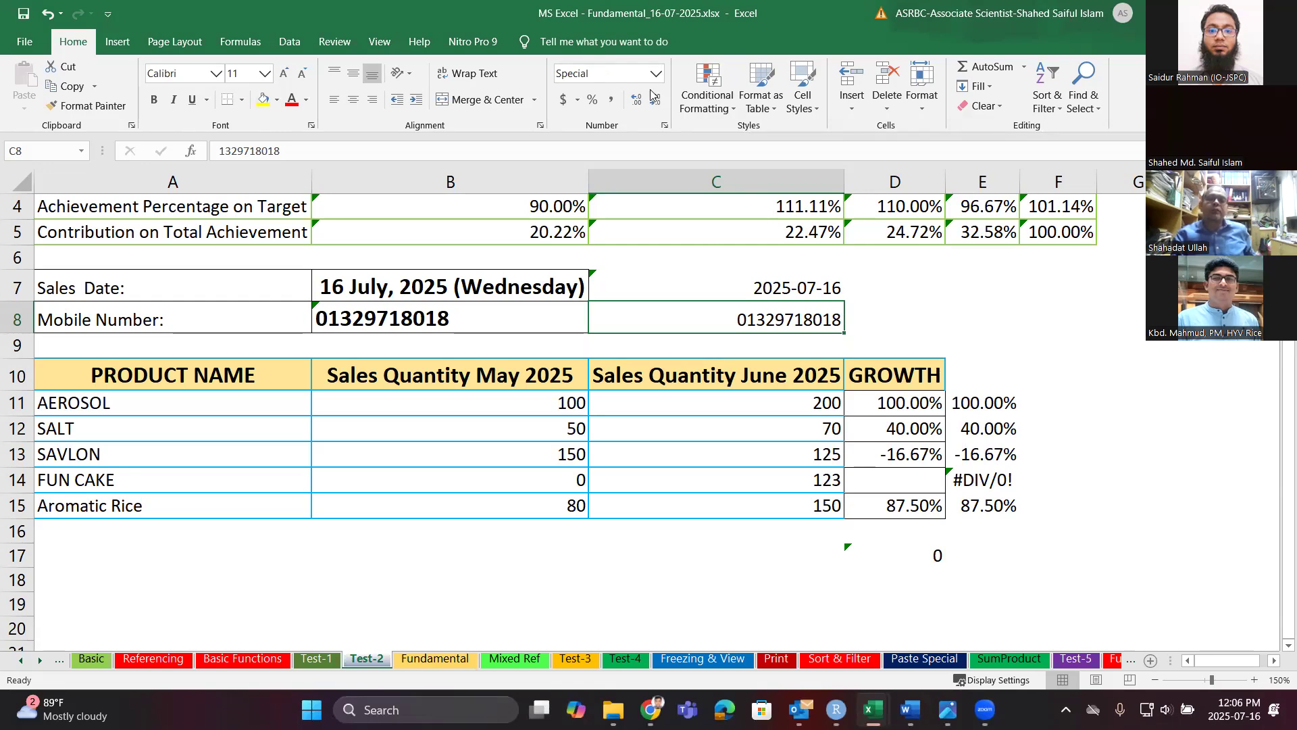
Replace C8's custom format code with "0"0 to prefix a literal leading zero.
{"action": "key", "text": "ctrl+1"}
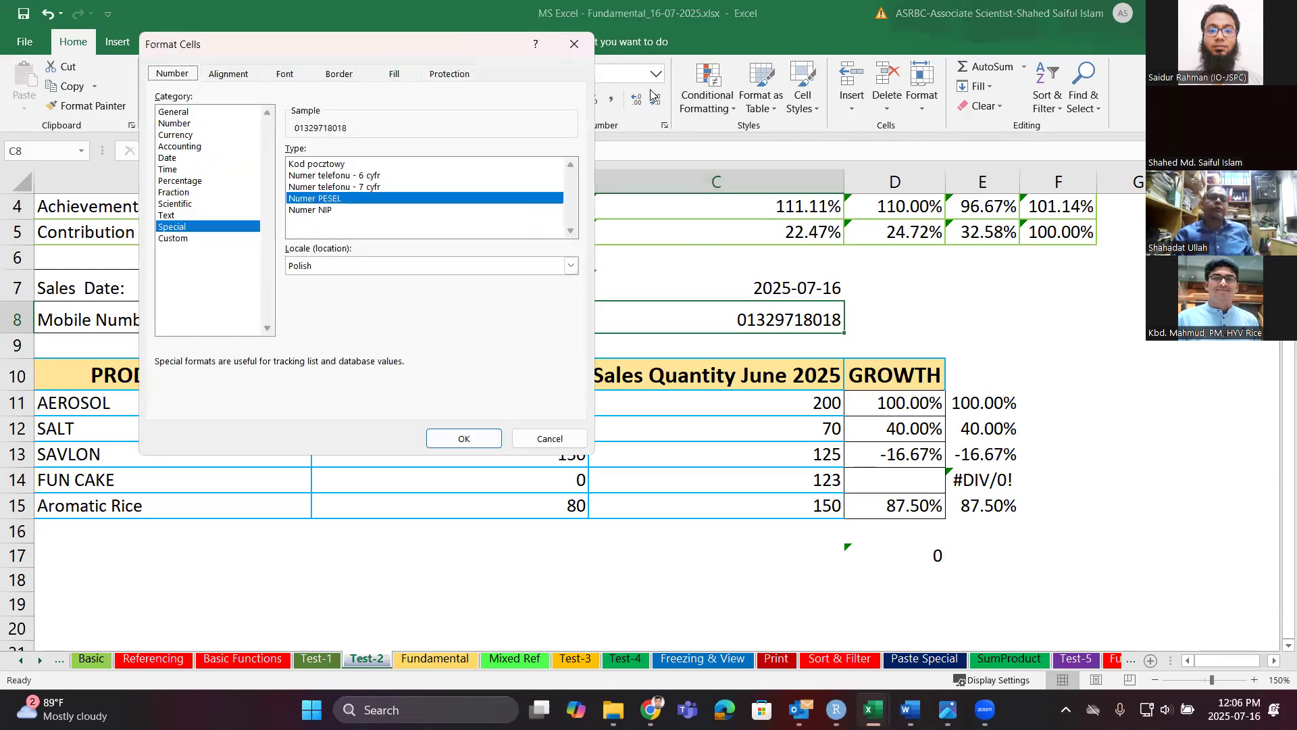
{"action": "left_click", "coordinate": [180, 239]}
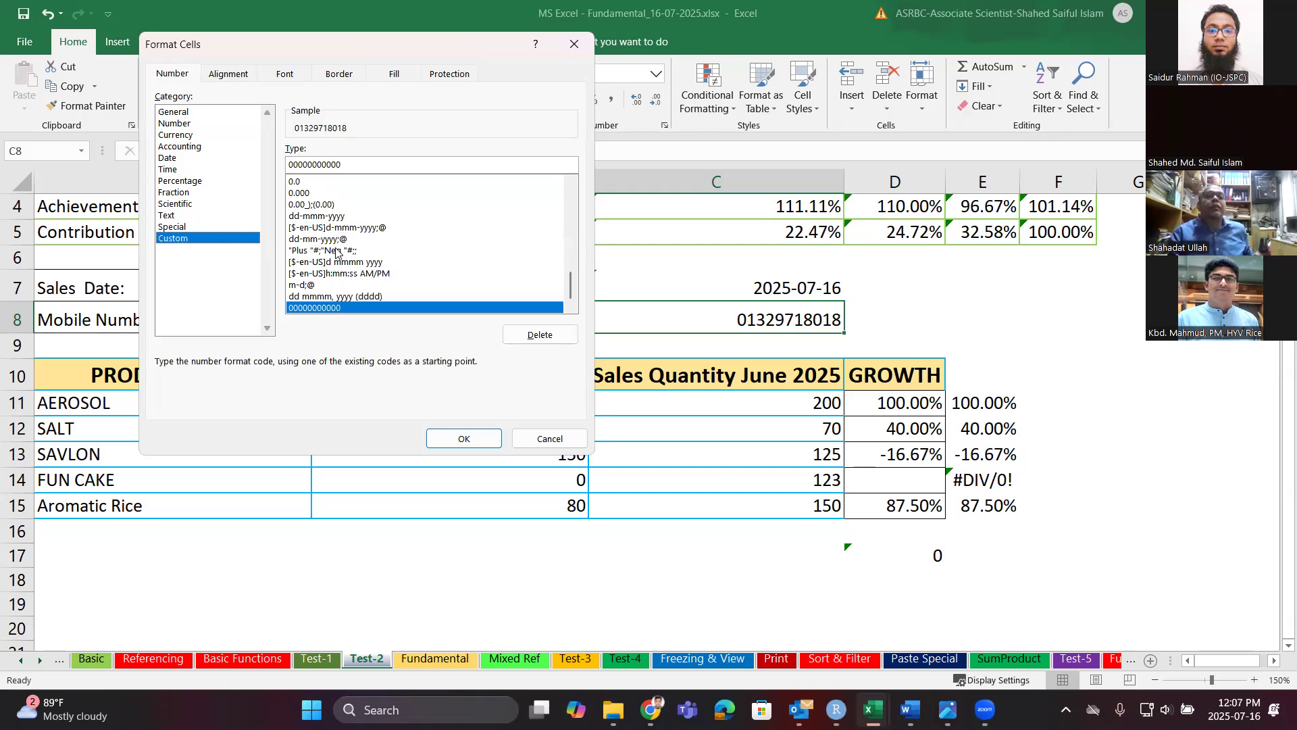
{"action": "left_click", "coordinate": [333, 164]}
{"action": "key", "text": "BackSpace"}
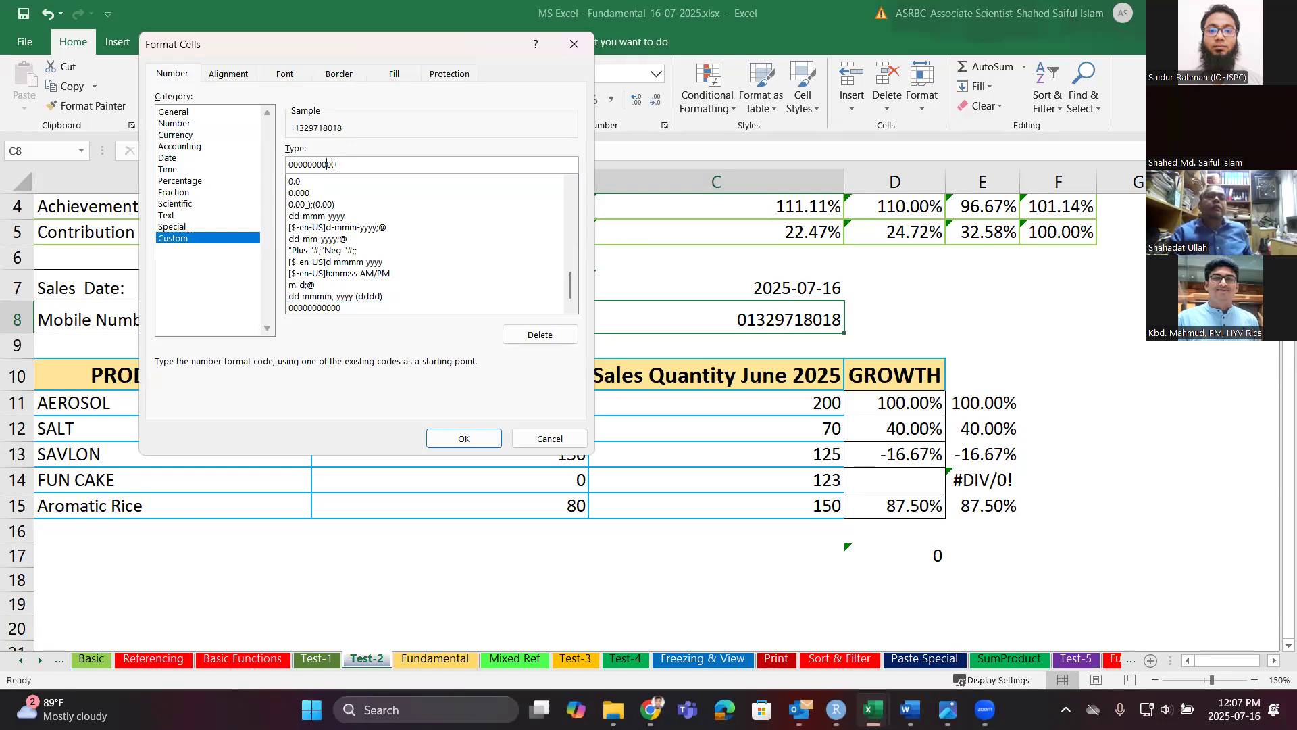
{"action": "left_click_drag", "start_coordinate": [347, 169], "coordinate": [272, 169]}
{"action": "key", "text": "BackSpace"}
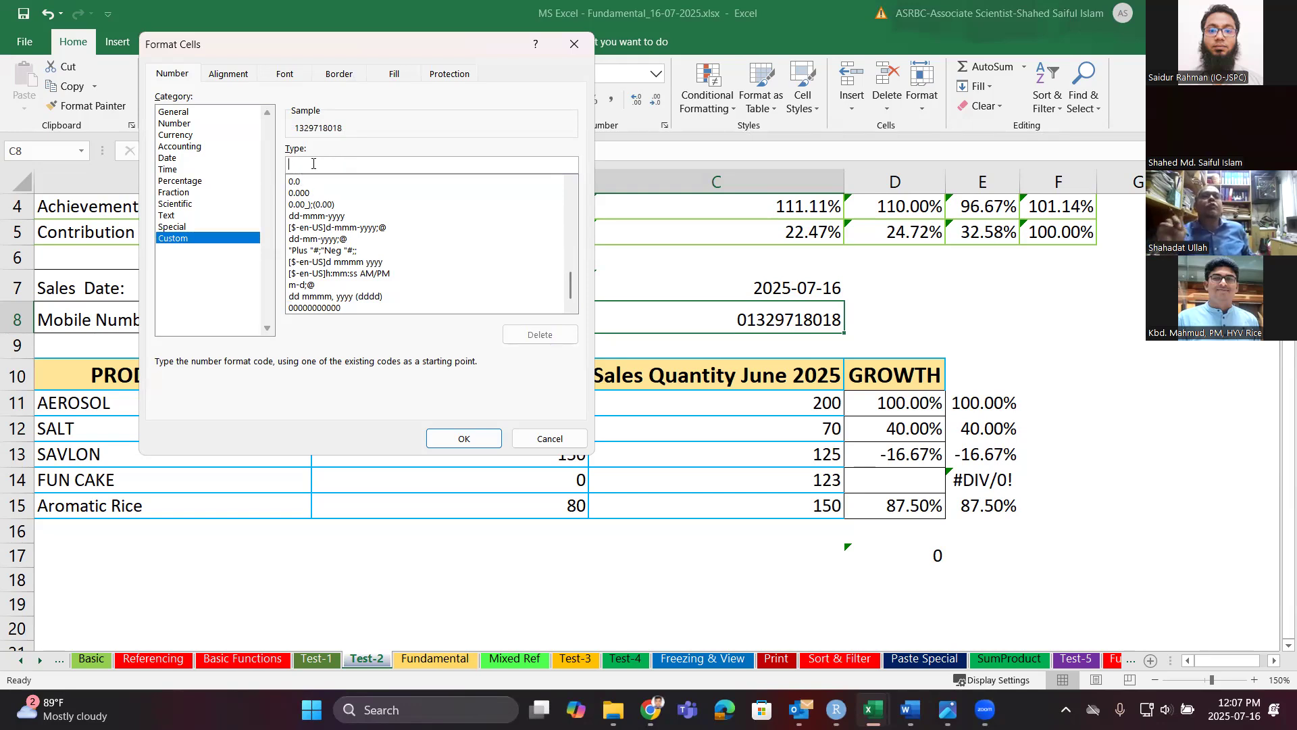
{"action": "type", "text": "\"0\""}
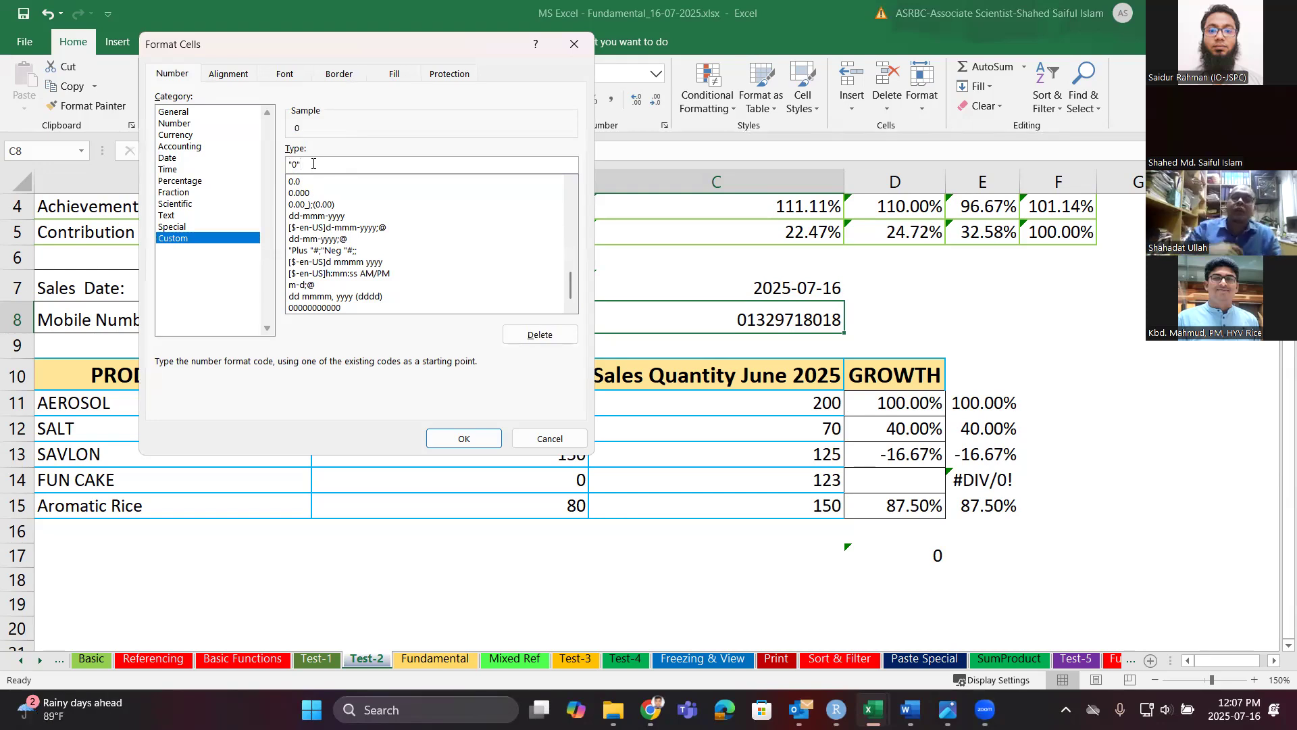
{"action": "type", "text": "0"}
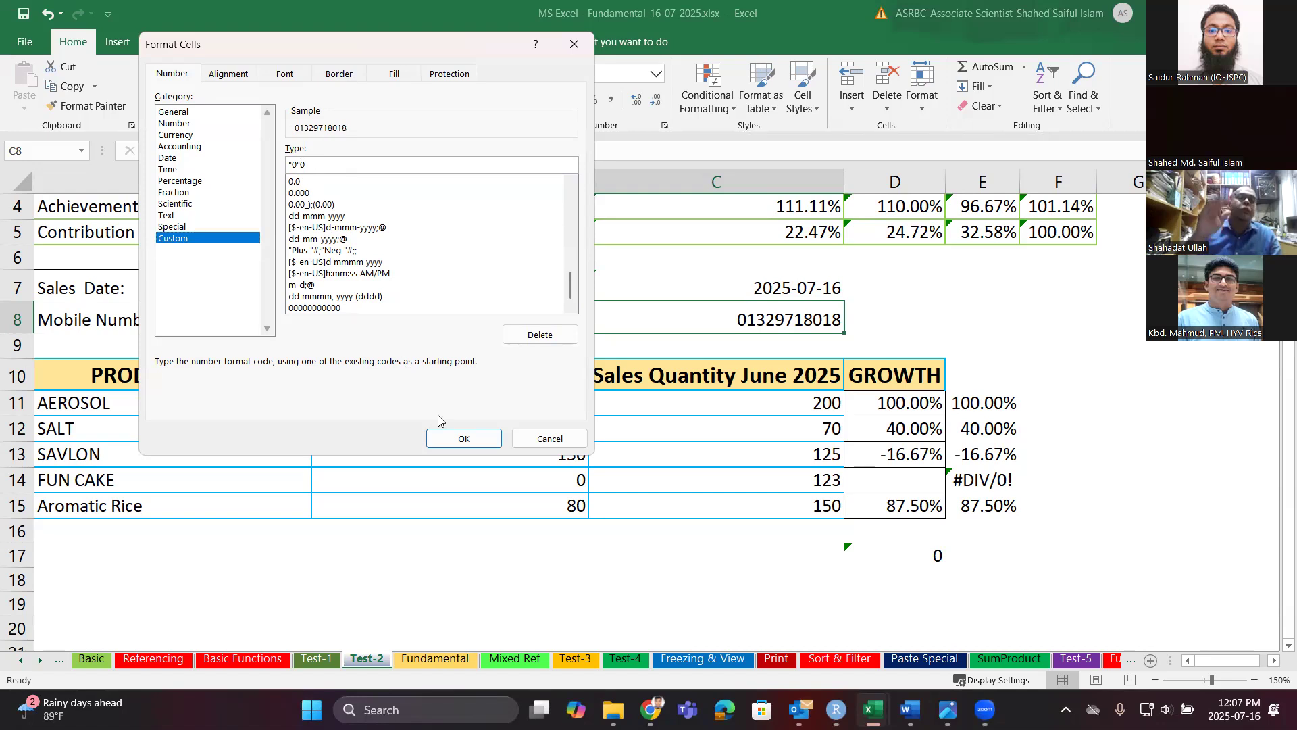
{"action": "left_click", "coordinate": [454, 440]}
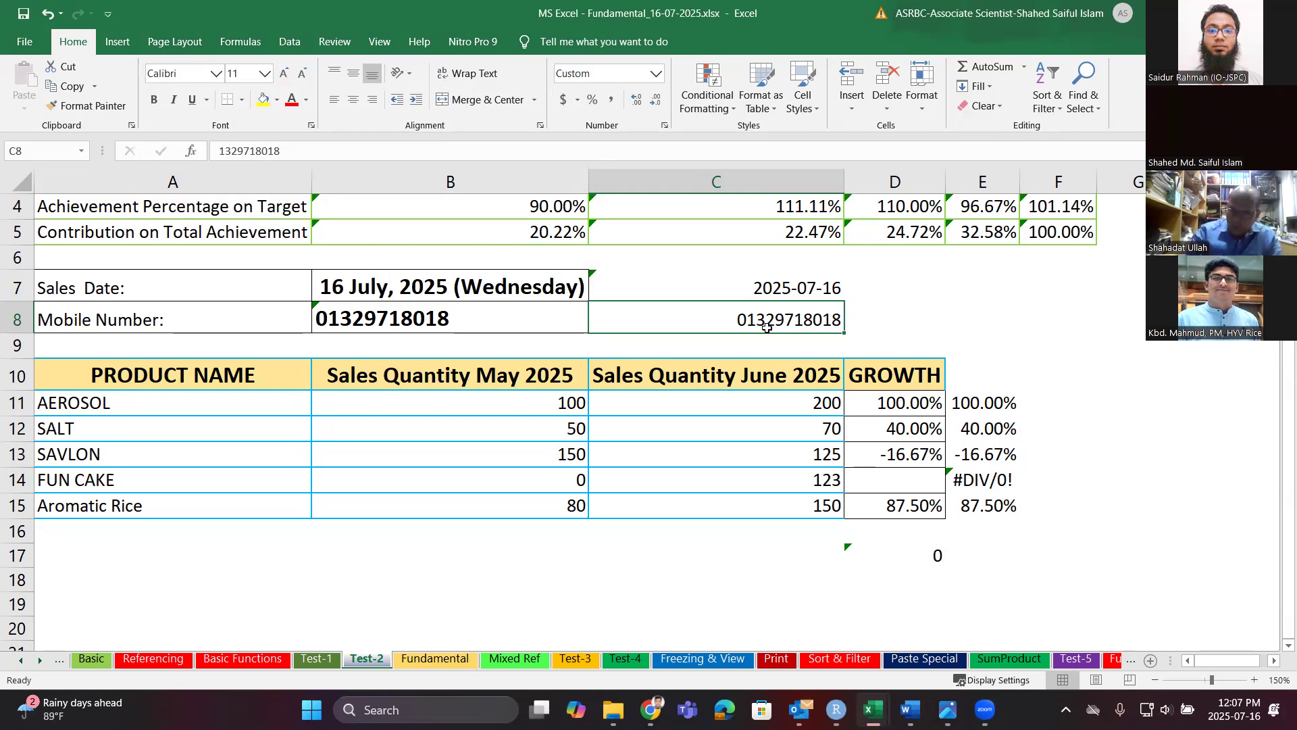
{"action": "double_click", "coordinate": [831, 321]}
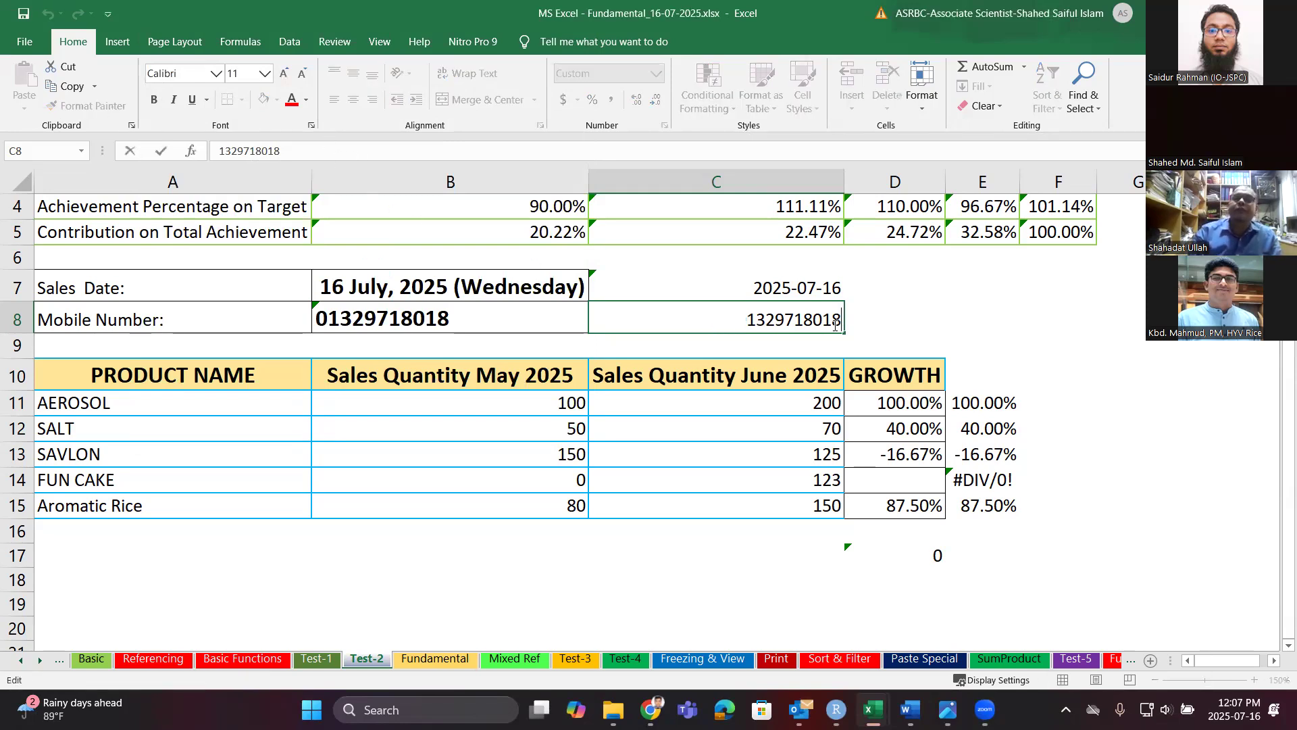
{"action": "type", "text": "0"}
{"action": "key", "text": "Return"}
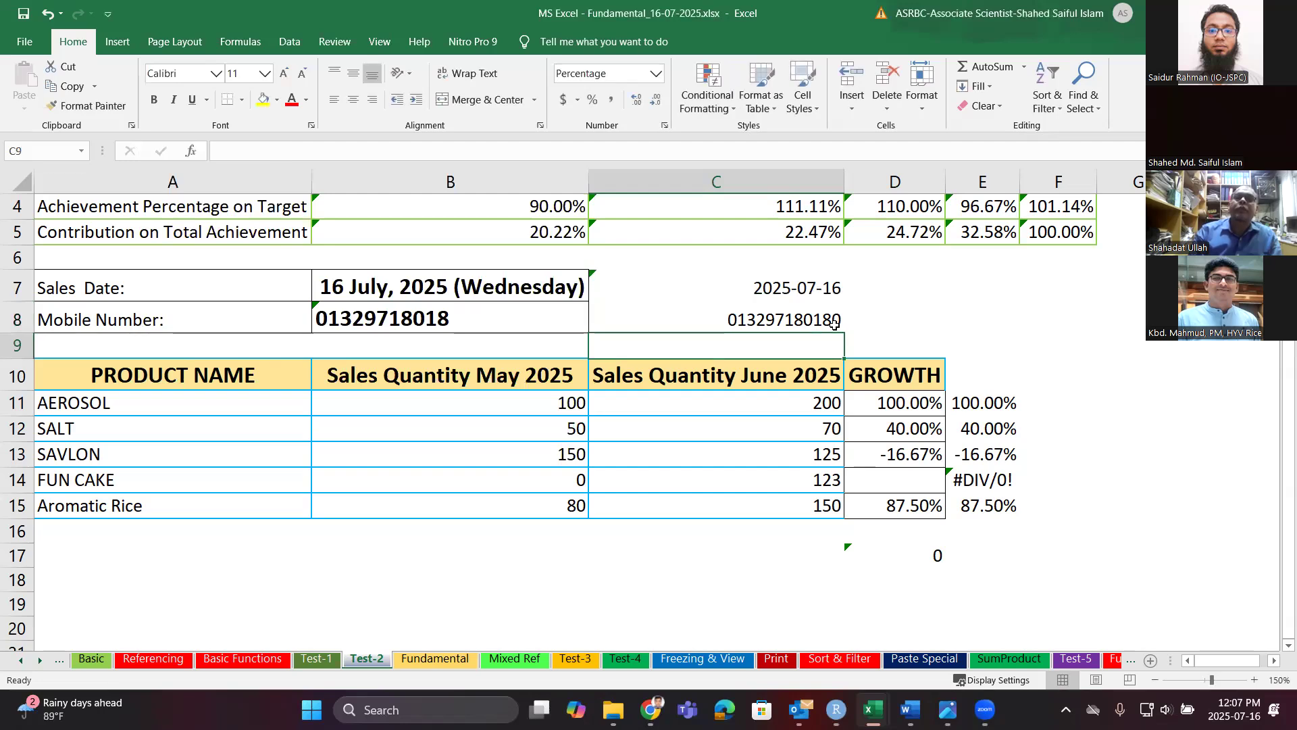
{"action": "left_click", "coordinate": [834, 324]}
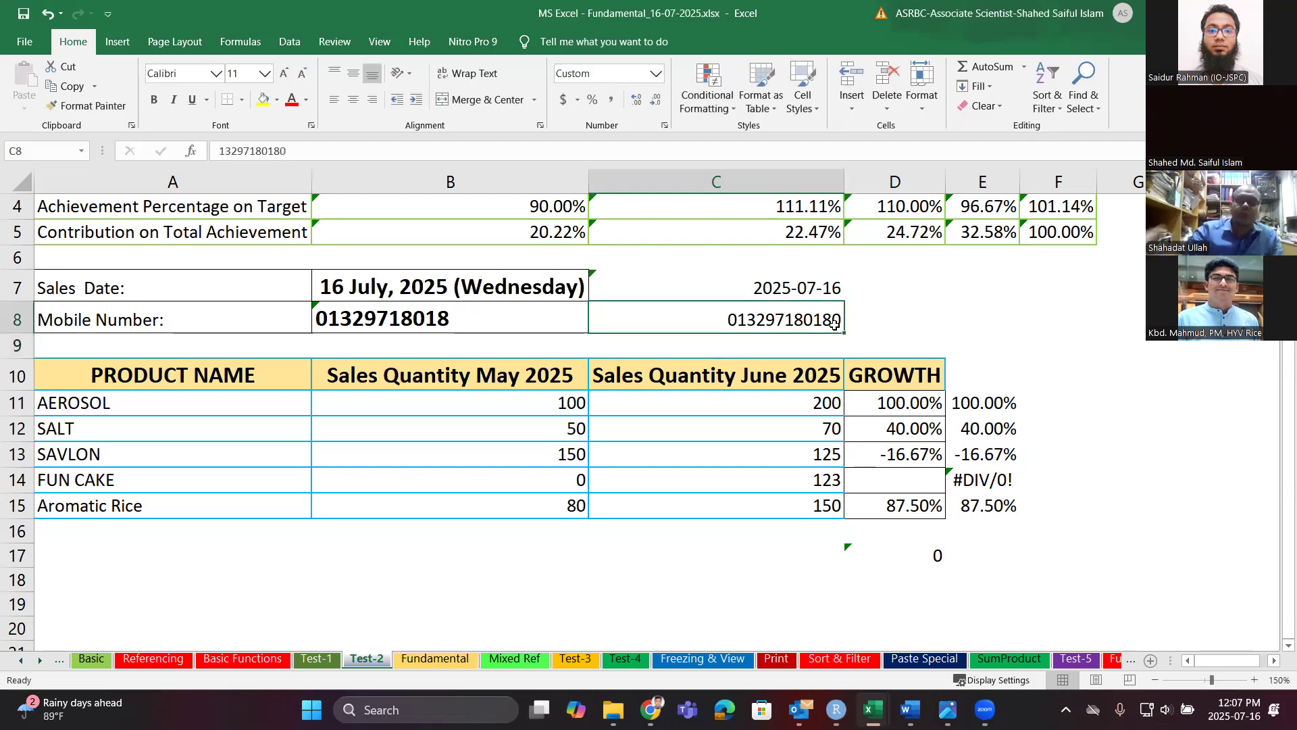
{"action": "double_click", "coordinate": [834, 324]}
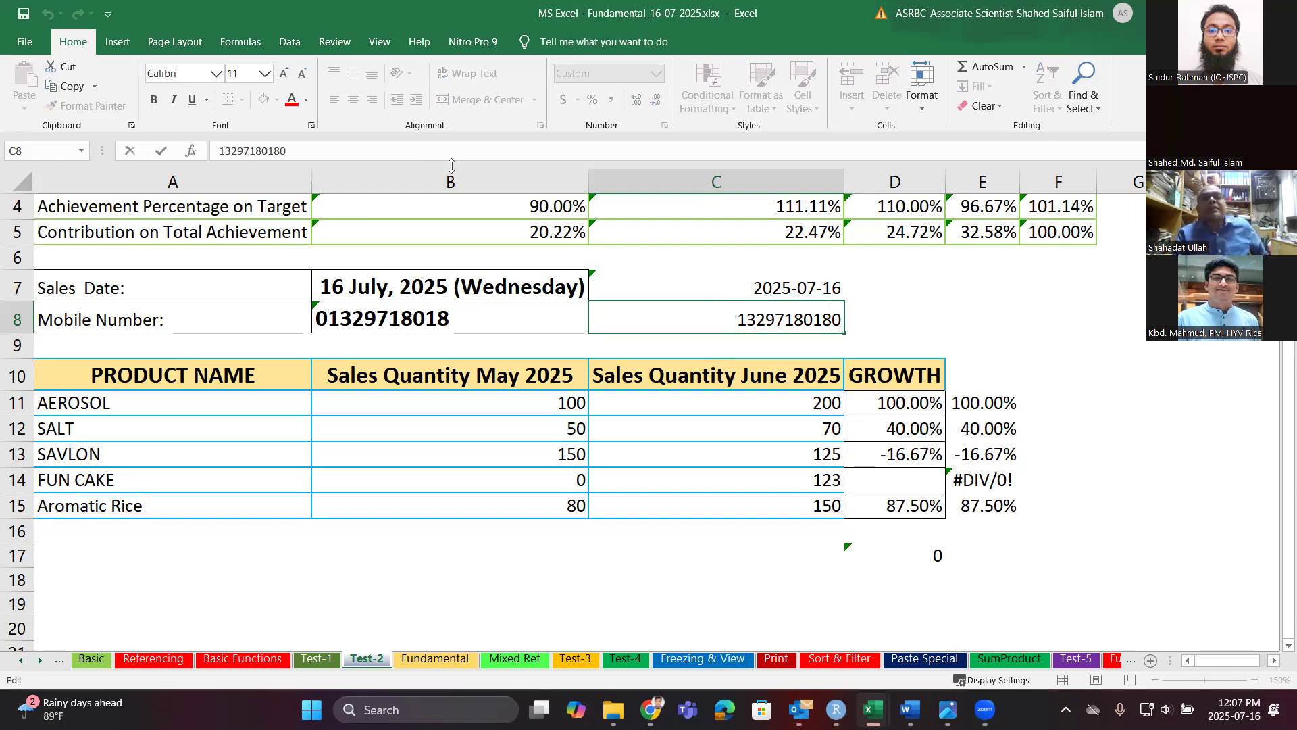
{"action": "left_click_drag", "start_coordinate": [833, 319], "coordinate": [841, 320]}
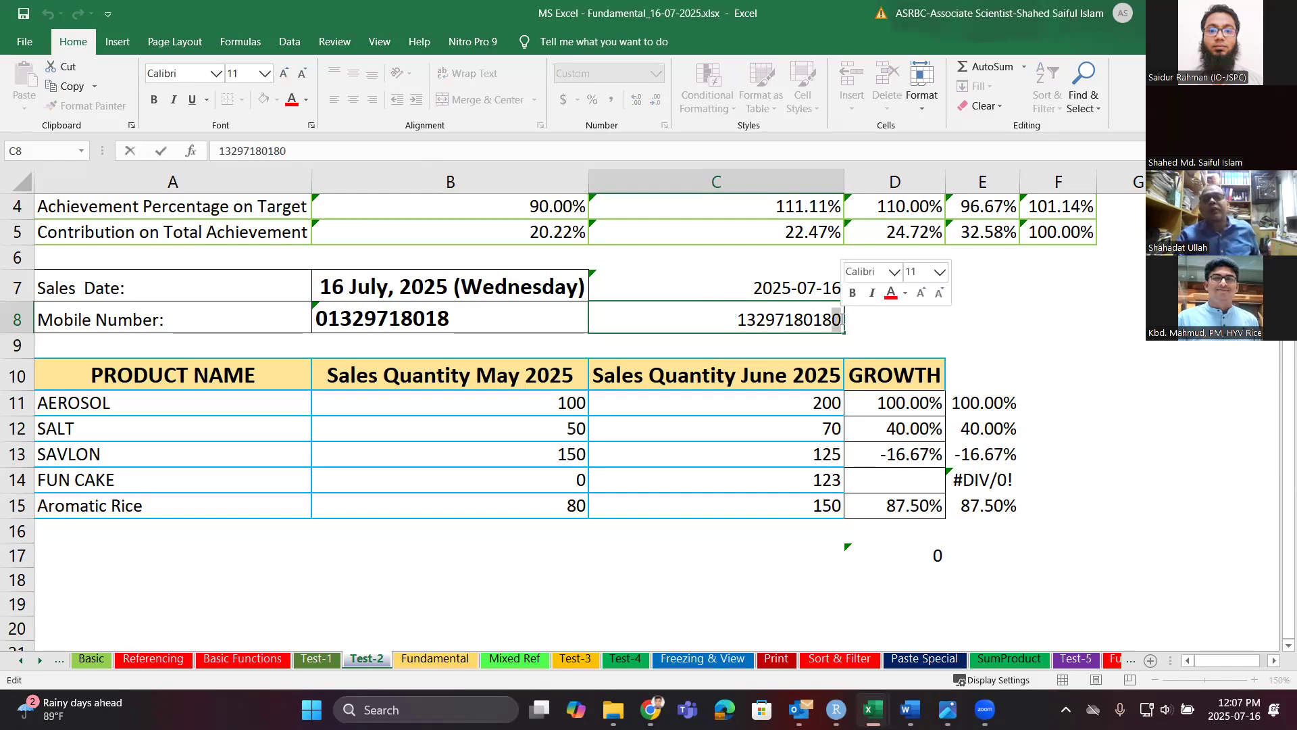
{"action": "key", "text": "BackSpace"}
{"action": "key", "text": "Return"}
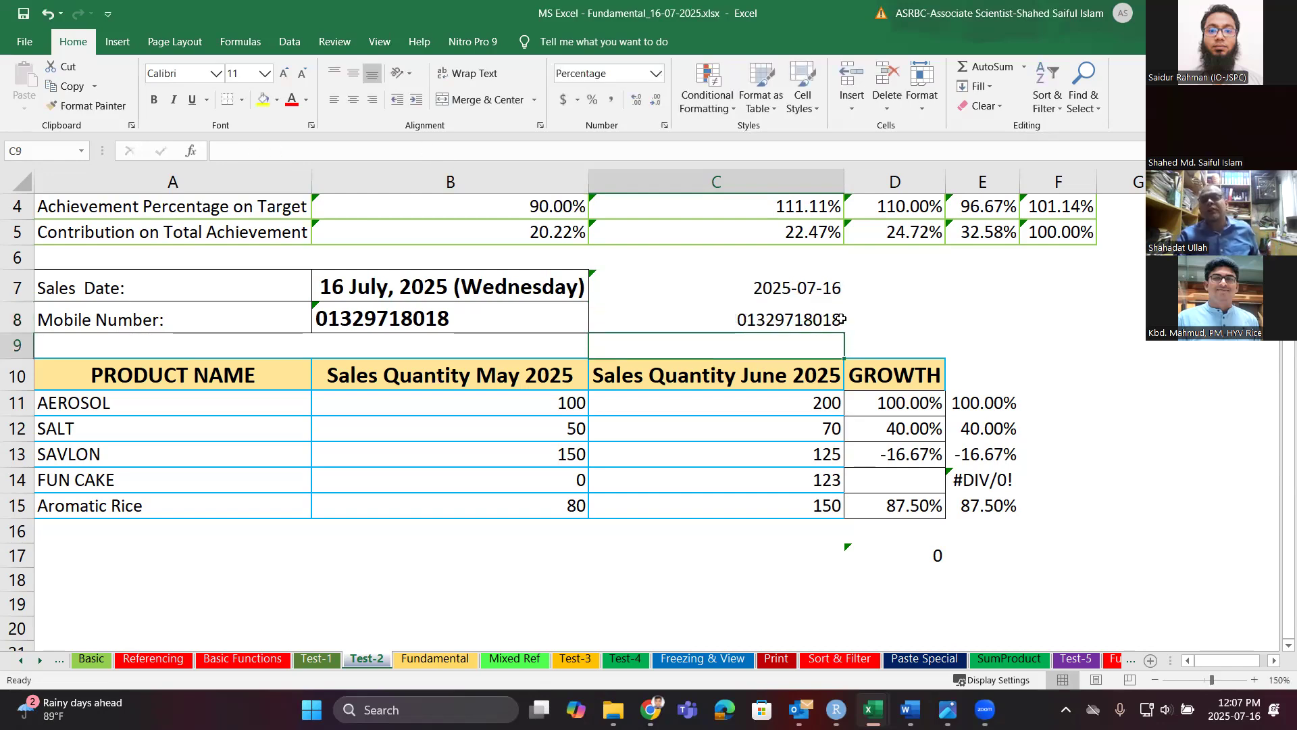
{"action": "left_click", "coordinate": [823, 319]}
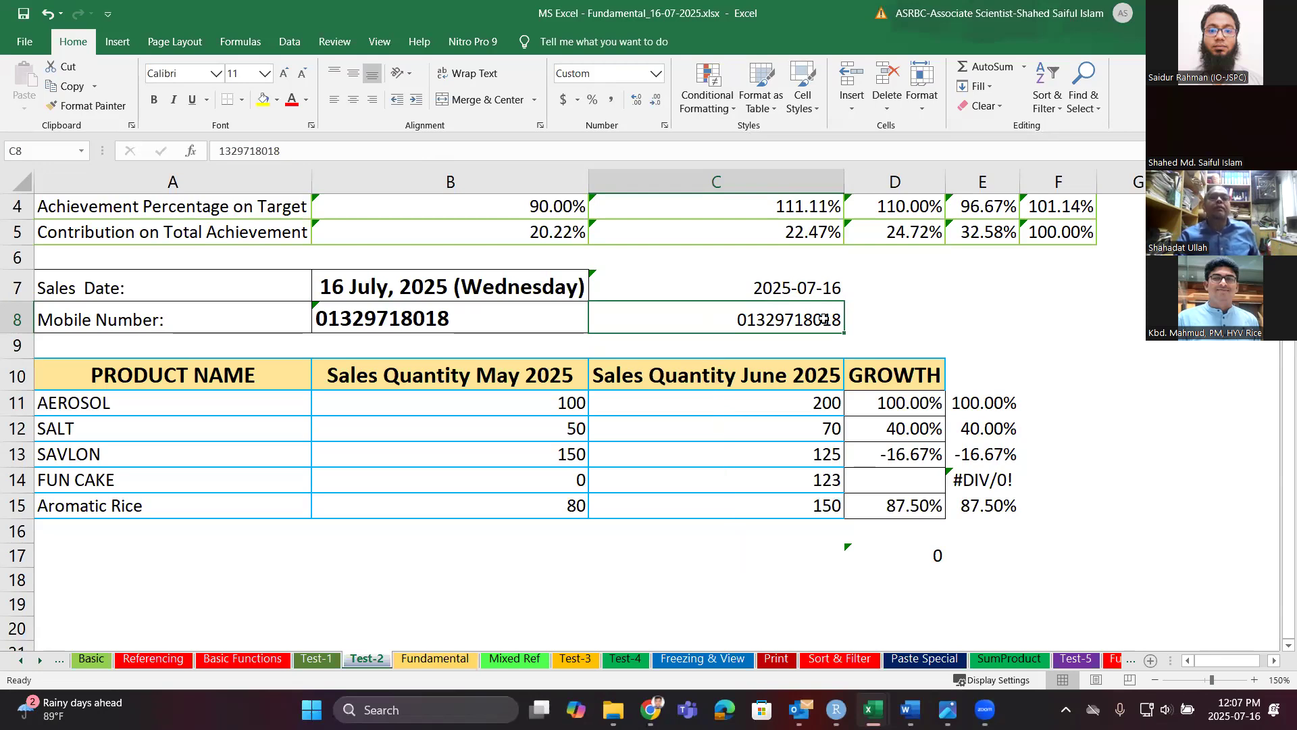
{"action": "left_click", "coordinate": [289, 42]}
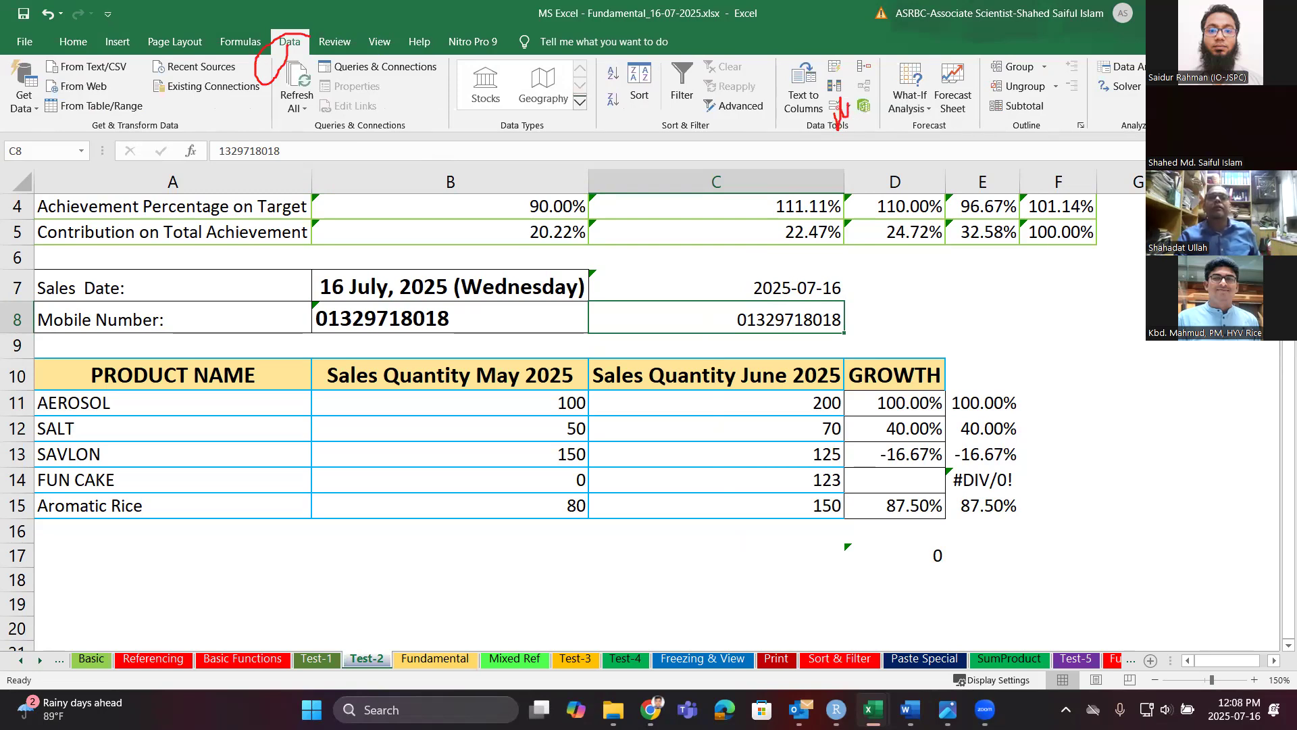
Open Data Validation for C8 and set Allow to Text length.
{"action": "left_click", "coordinate": [836, 107]}
{"action": "left_click", "coordinate": [837, 110]}
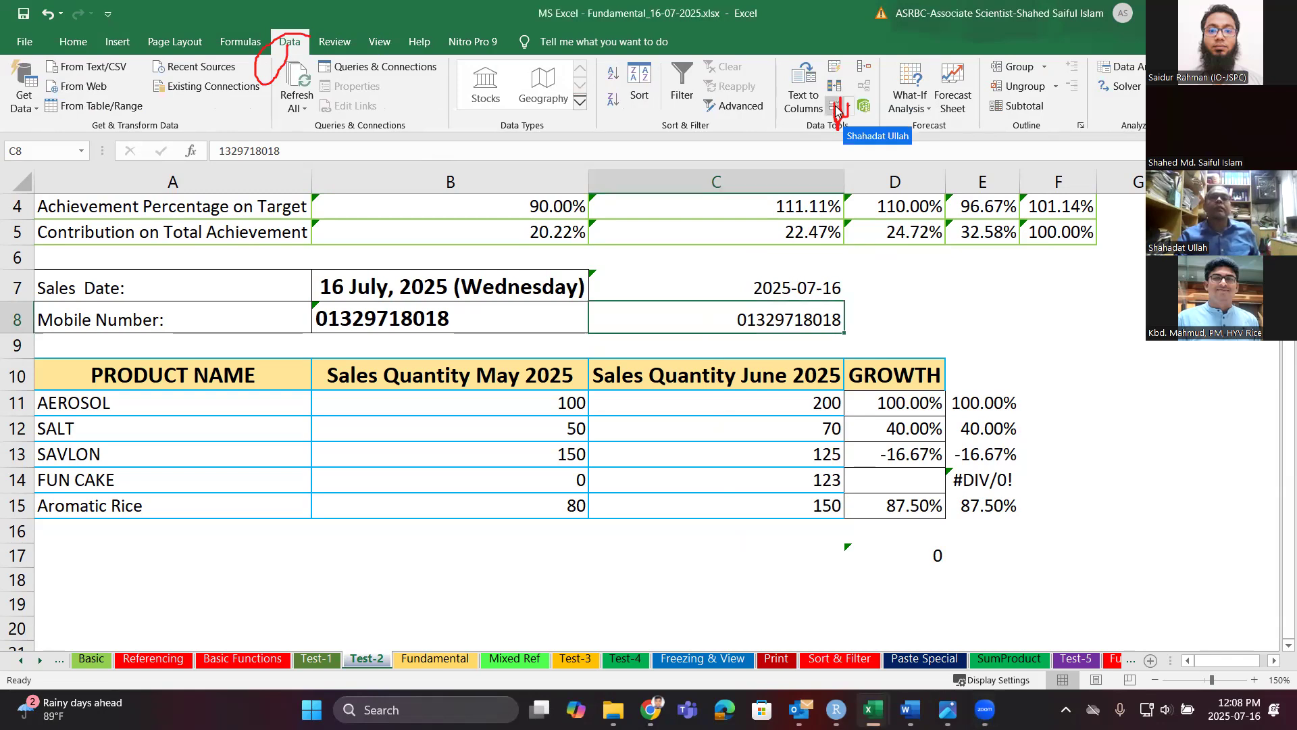
{"action": "left_click", "coordinate": [844, 106]}
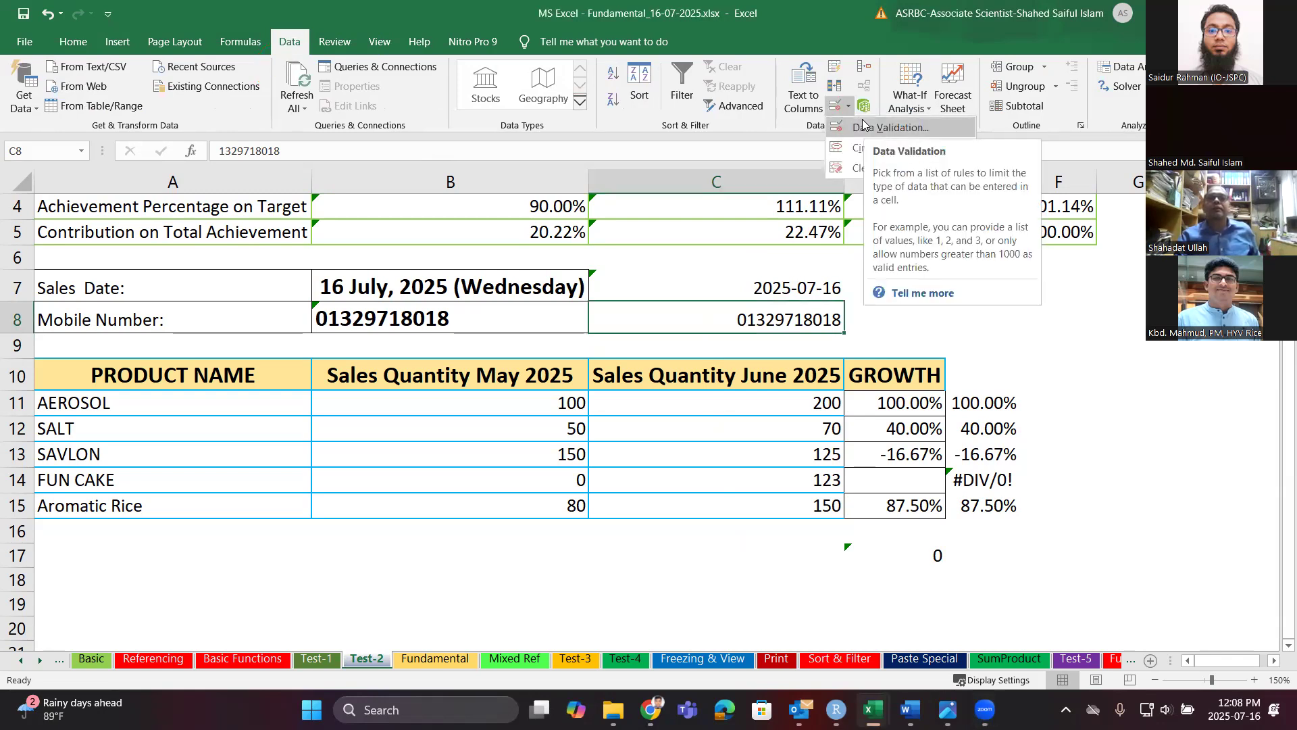
{"action": "left_click", "coordinate": [862, 121]}
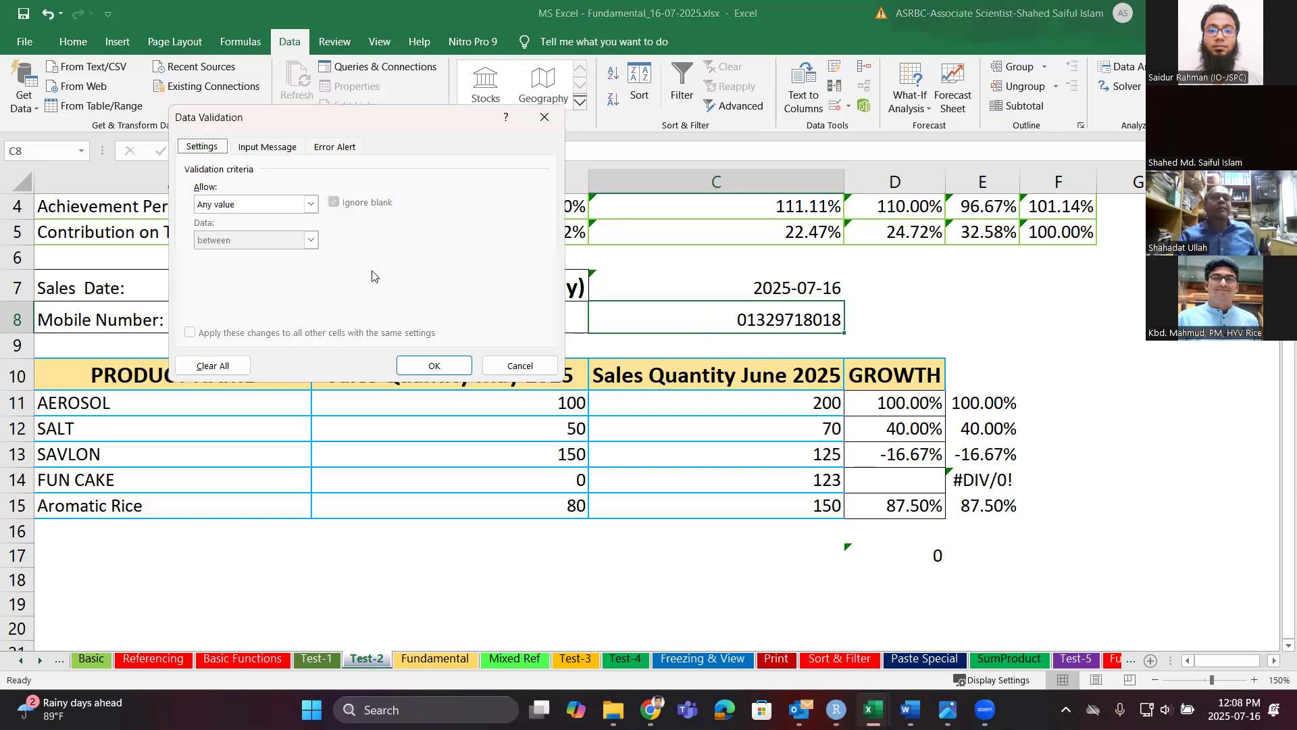
{"action": "left_click", "coordinate": [311, 204]}
{"action": "left_click", "coordinate": [312, 204]}
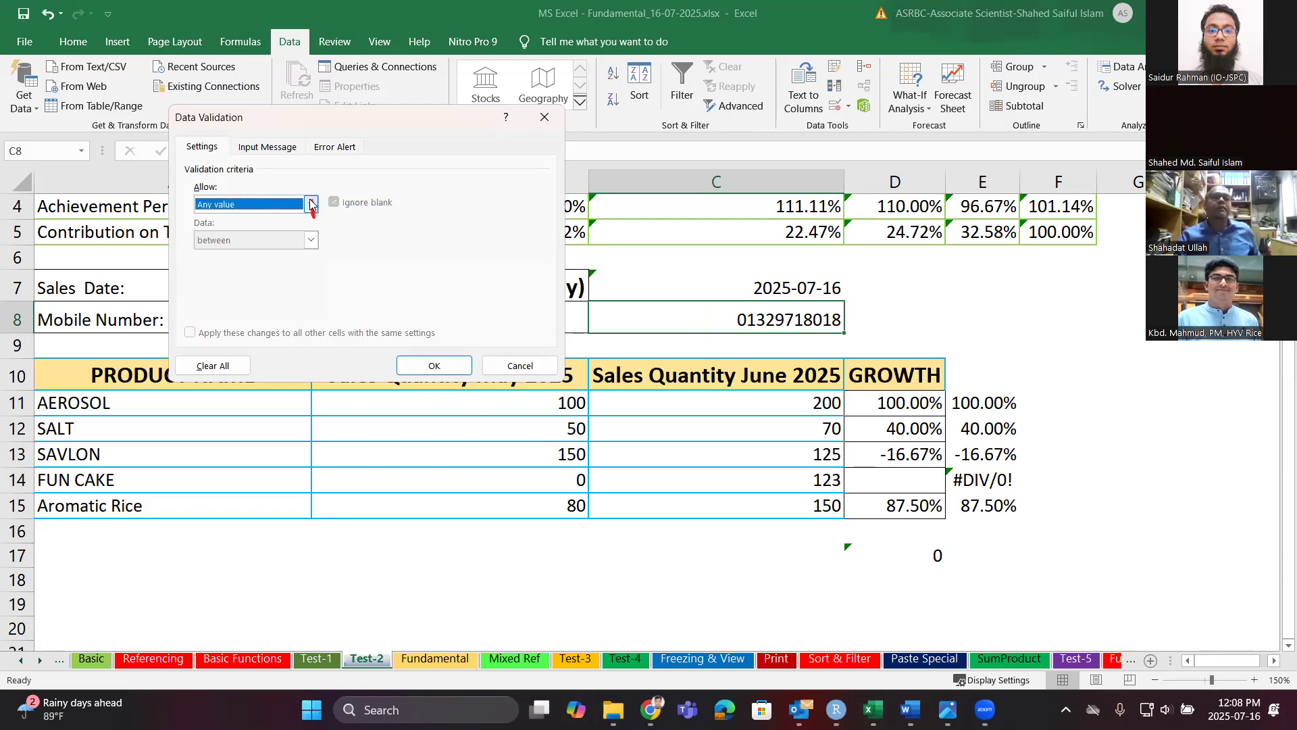
{"action": "left_click", "coordinate": [311, 204]}
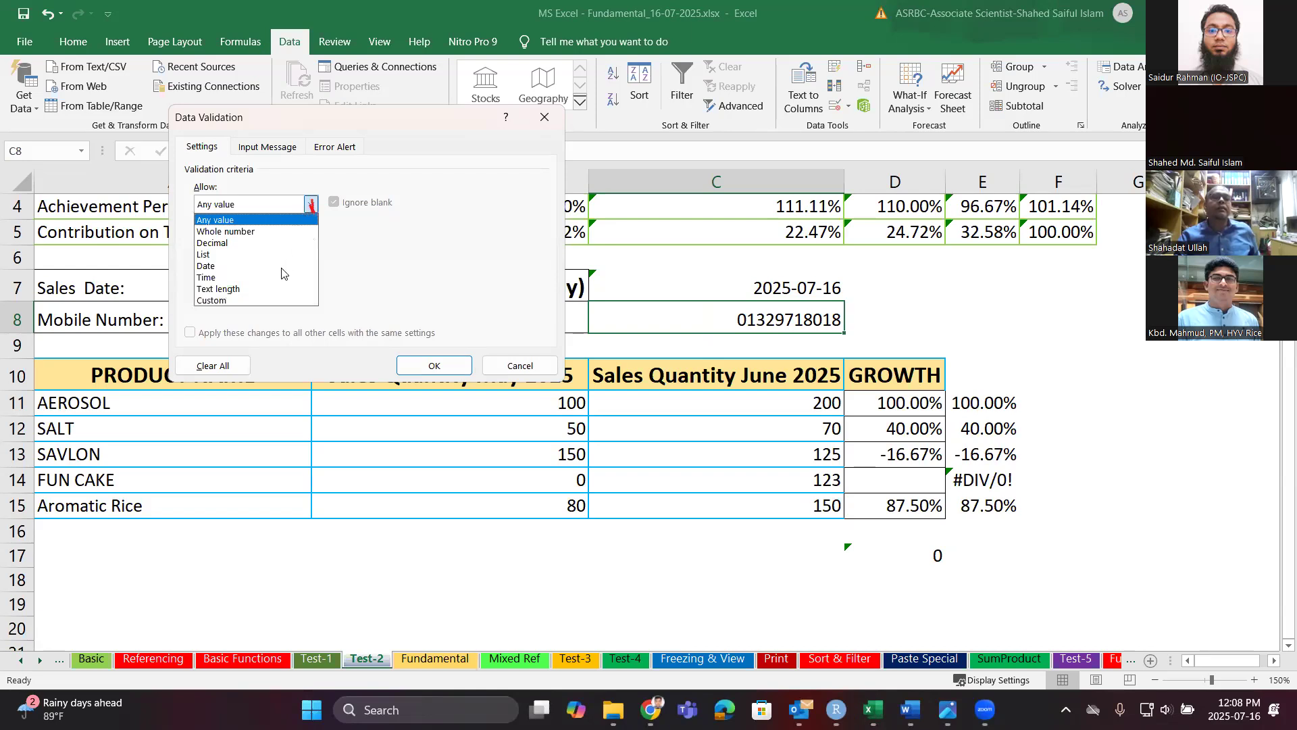
{"action": "left_click", "coordinate": [283, 289]}
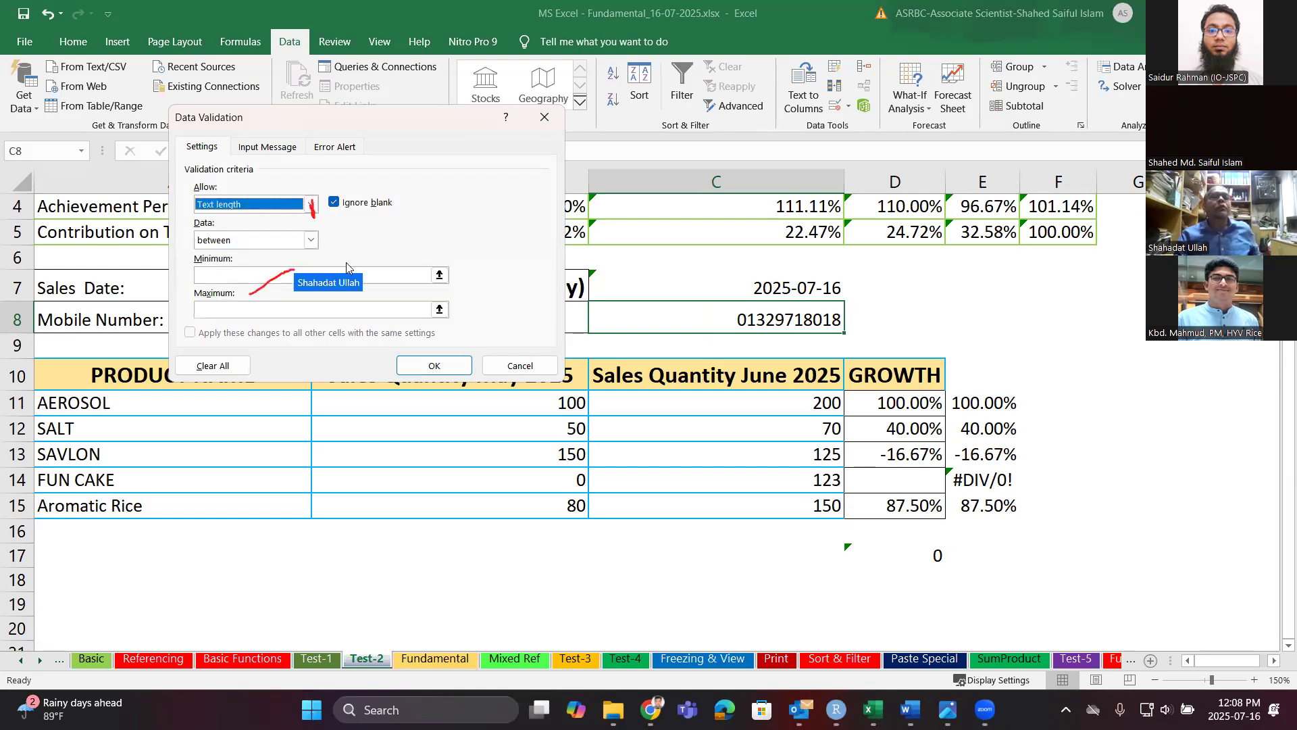
Require the text length to equal 10 and apply the rule.
{"action": "left_click", "coordinate": [265, 274]}
{"action": "left_click", "coordinate": [259, 306]}
{"action": "type", "text": "="}
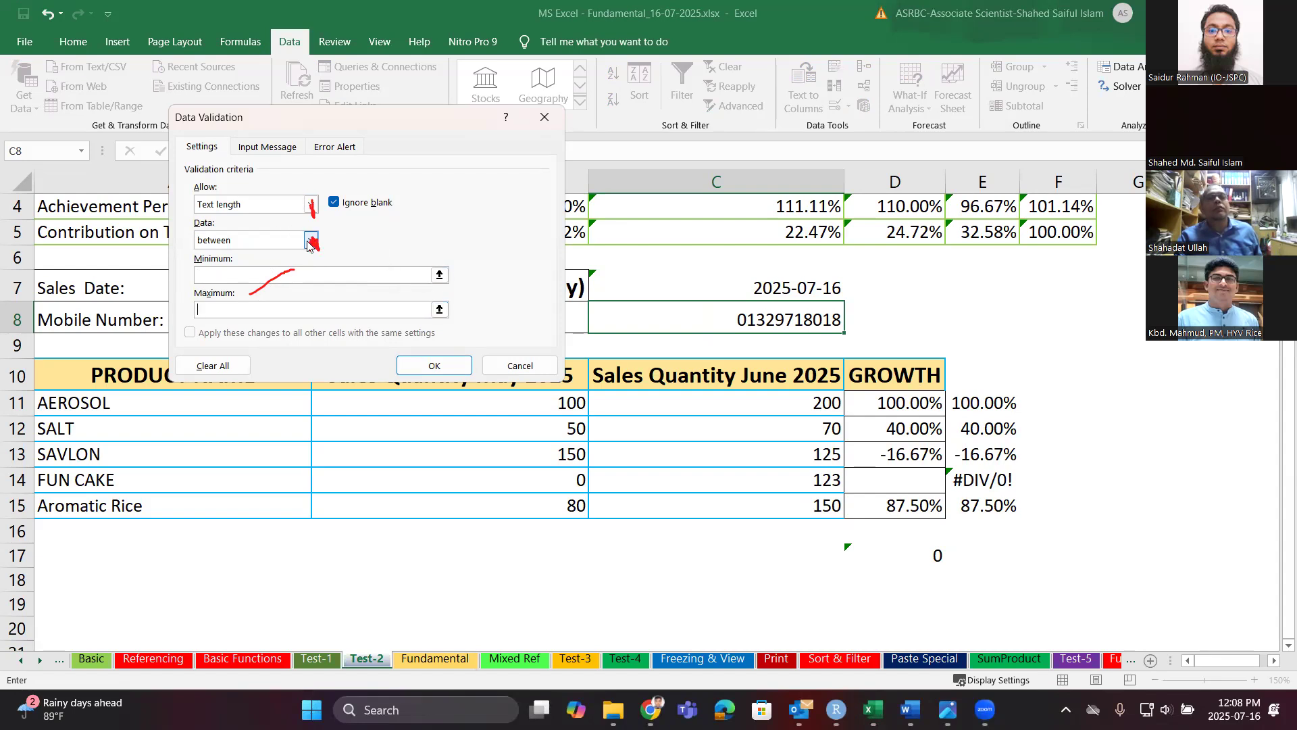
{"action": "left_click", "coordinate": [311, 241]}
{"action": "left_click", "coordinate": [278, 279]}
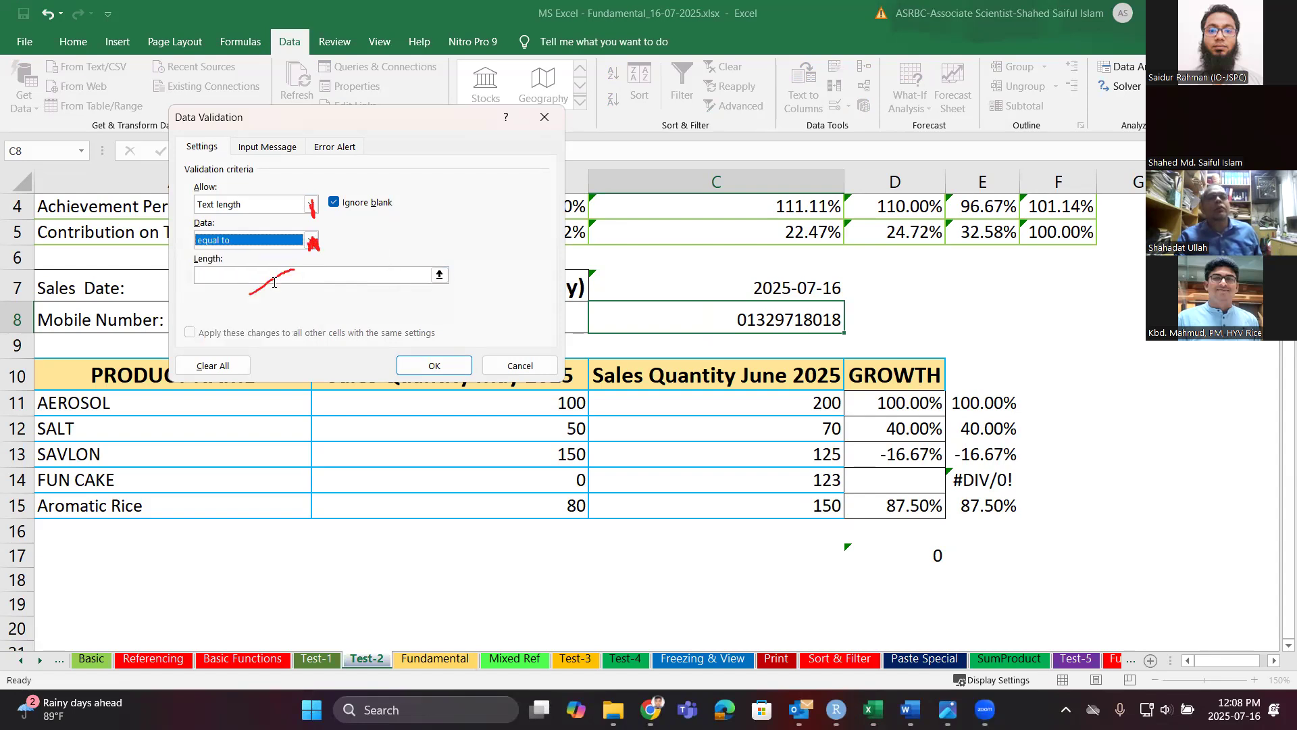
{"action": "left_click", "coordinate": [238, 277]}
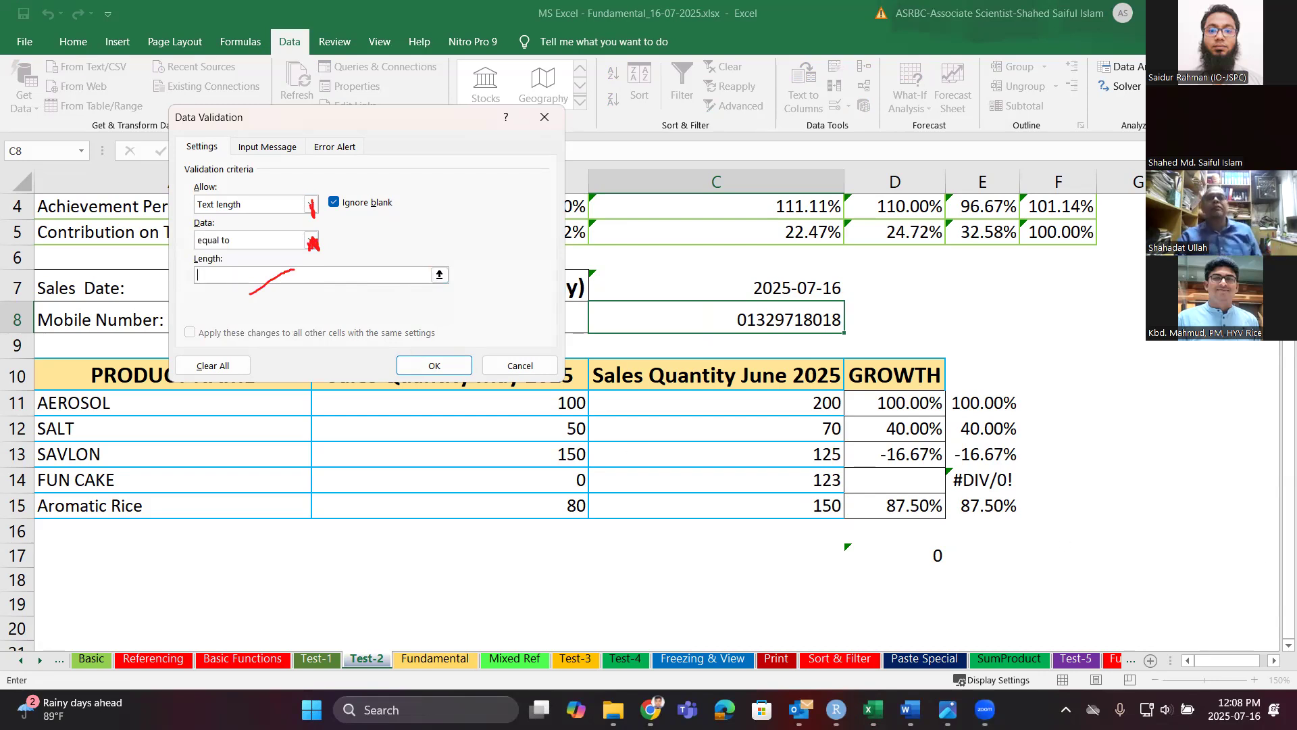
{"action": "left_click", "coordinate": [752, 425]}
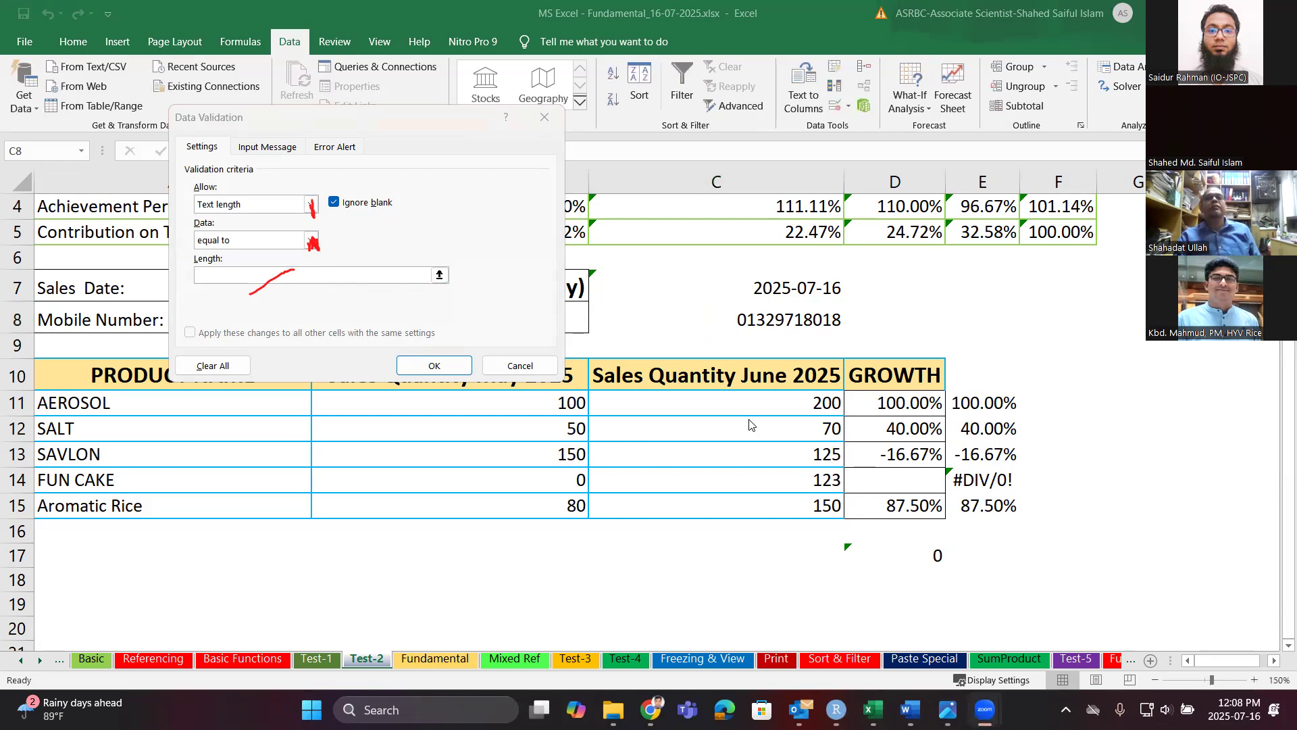
{"action": "left_click", "coordinate": [219, 289]}
{"action": "type", "text": "10"}
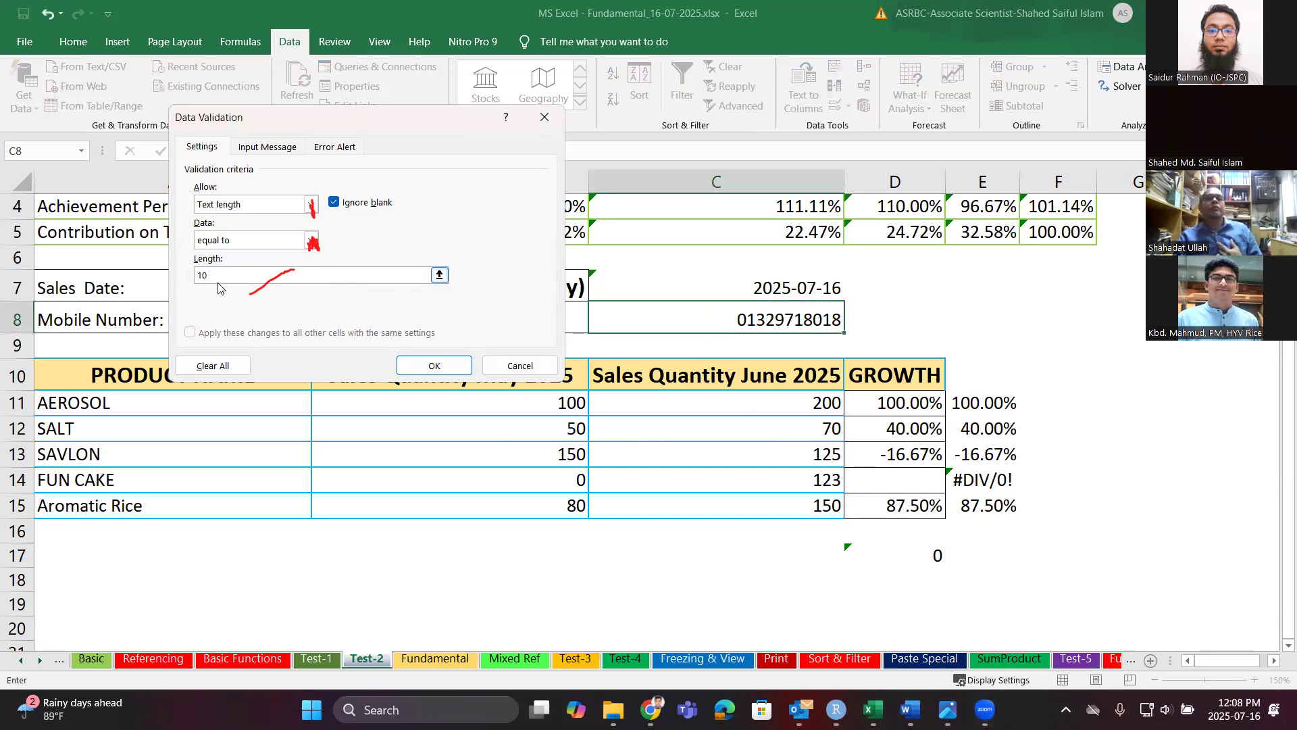
{"action": "left_click", "coordinate": [434, 366]}
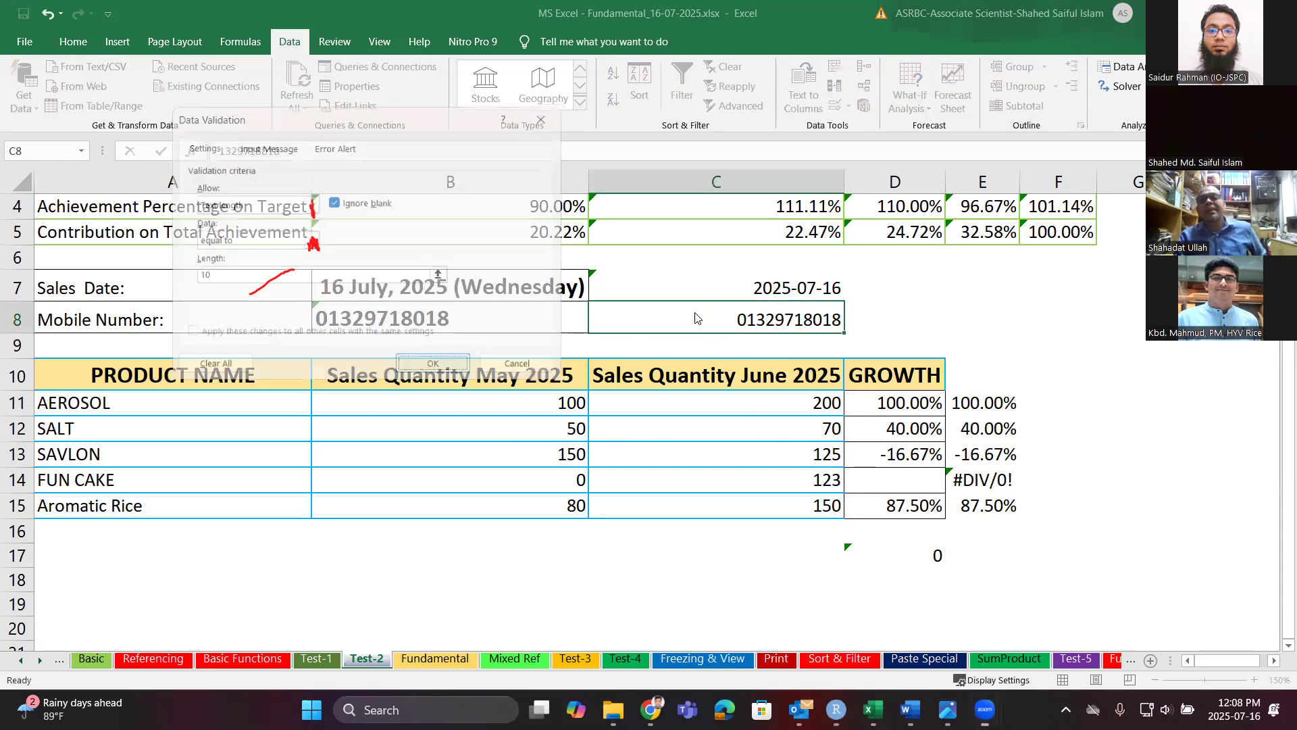
{"action": "left_click", "coordinate": [790, 320]}
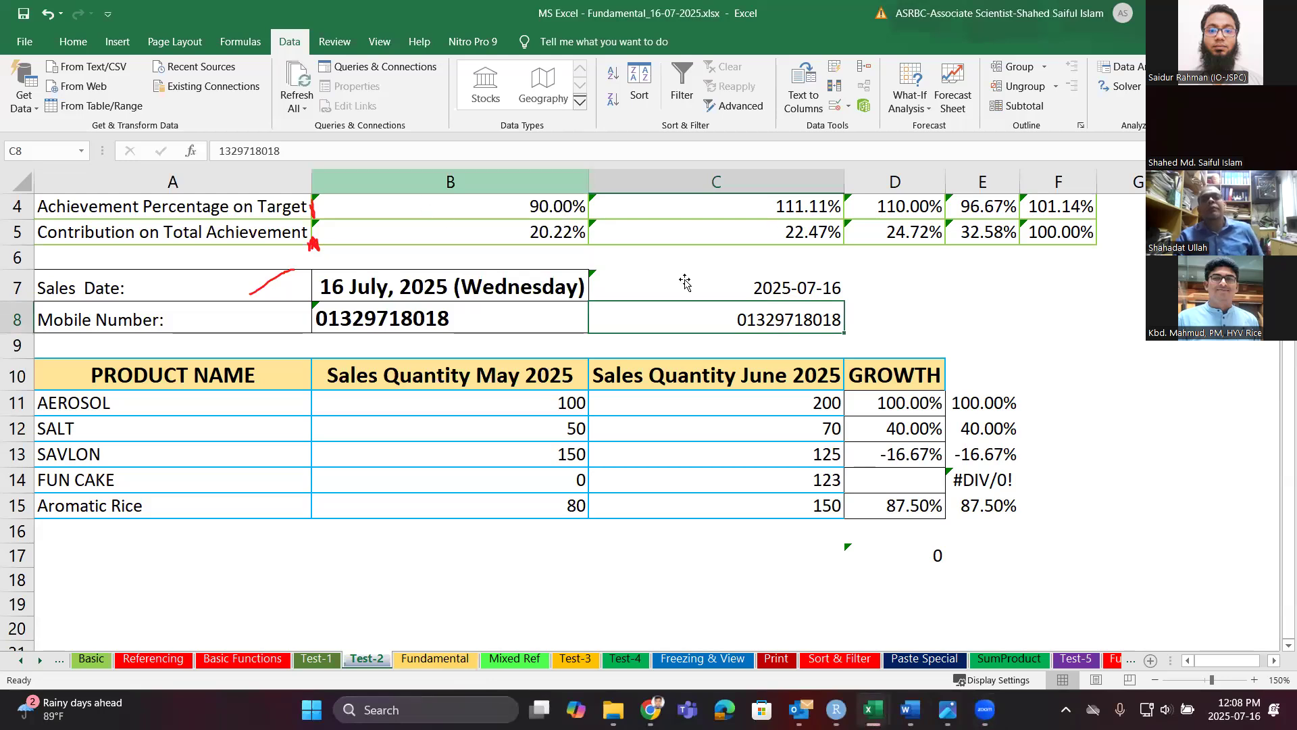
{"action": "double_click", "coordinate": [814, 321]}
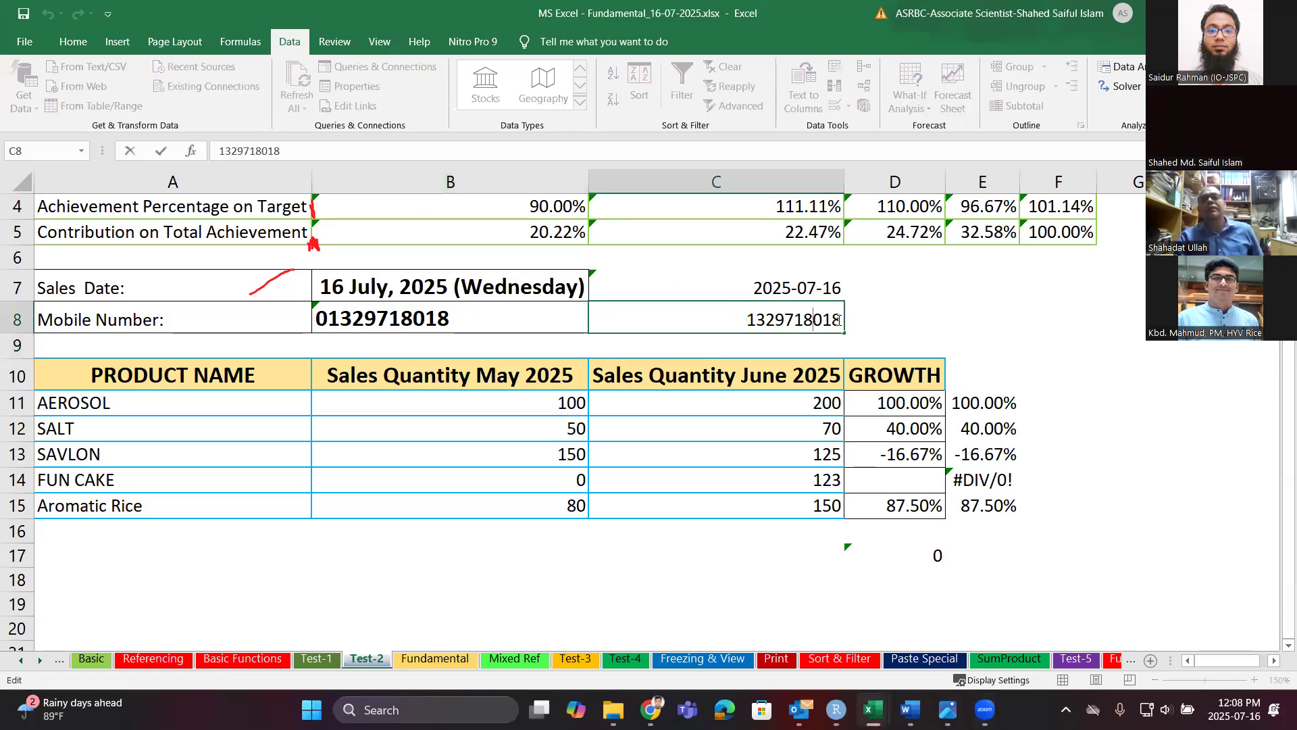
{"action": "type", "text": "0"}
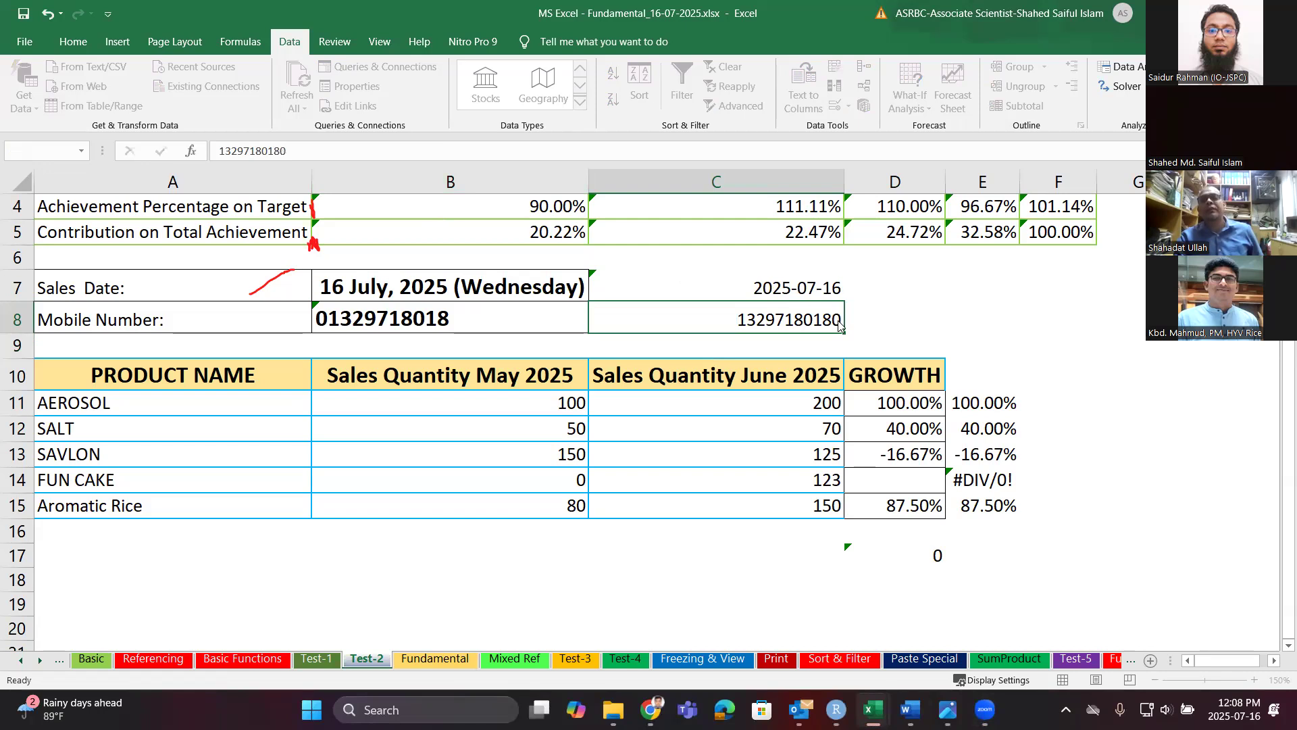
{"action": "key", "text": "Return"}
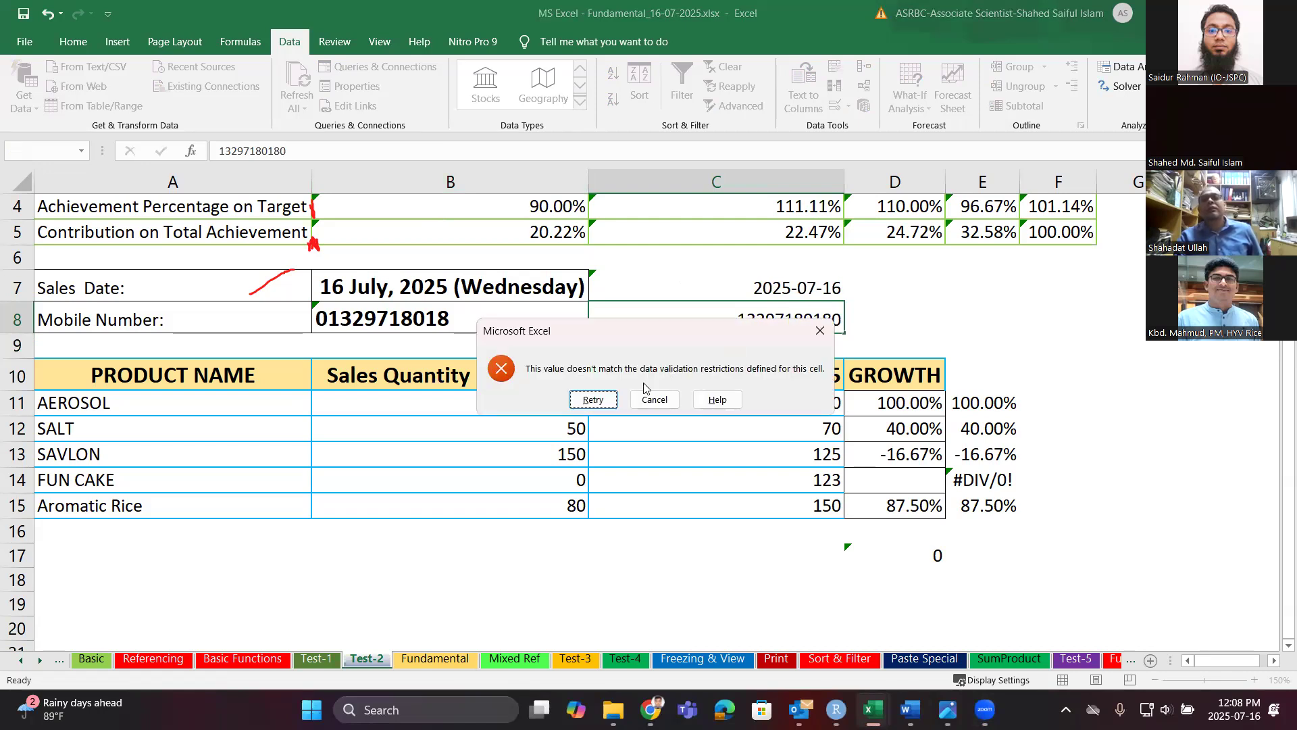
{"action": "left_click", "coordinate": [707, 396]}
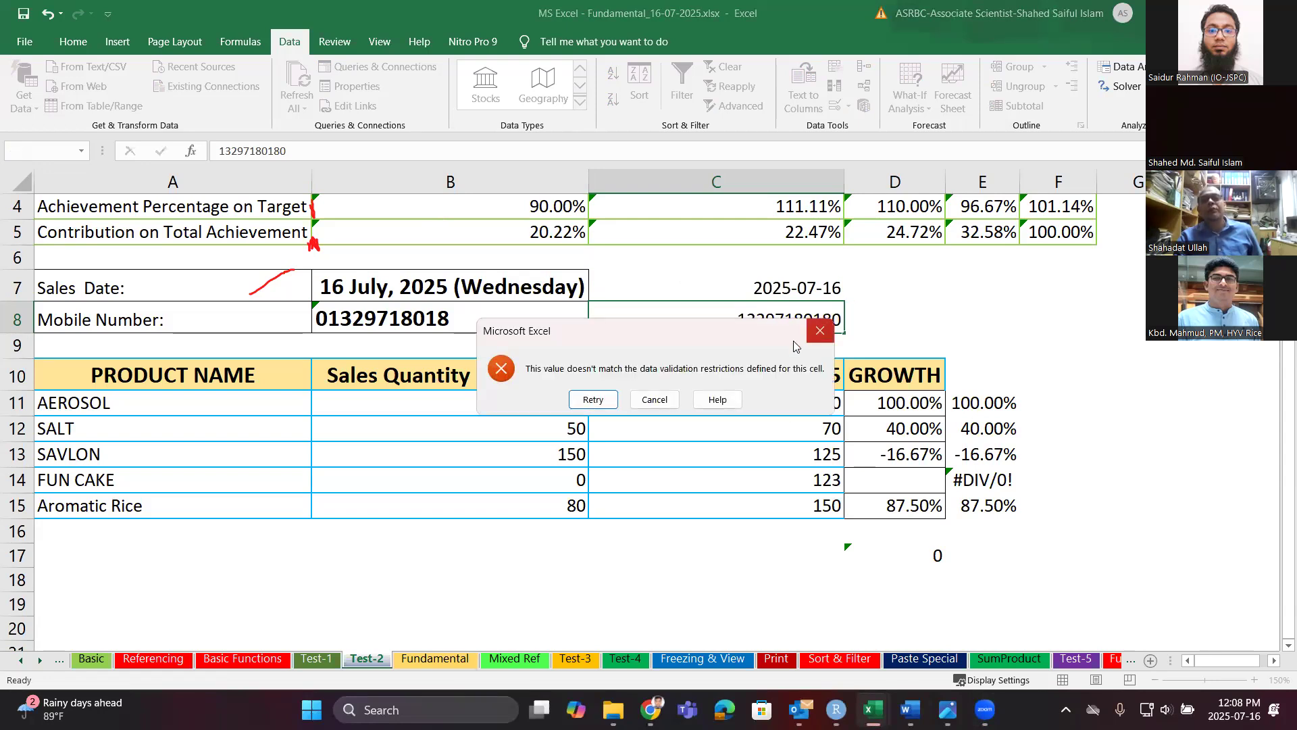
{"action": "left_click", "coordinate": [593, 399]}
{"action": "left_click", "coordinate": [793, 318]}
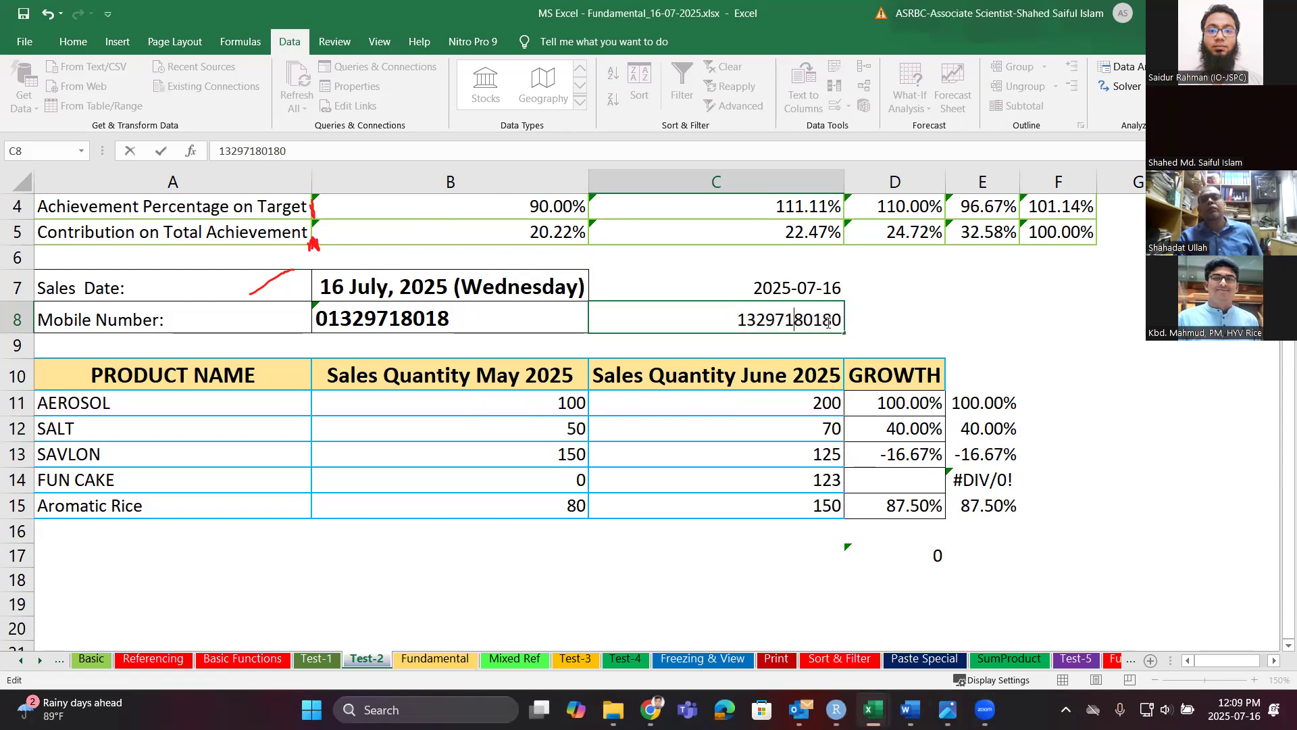
{"action": "left_click", "coordinate": [839, 321]}
{"action": "key", "text": "BackSpace"}
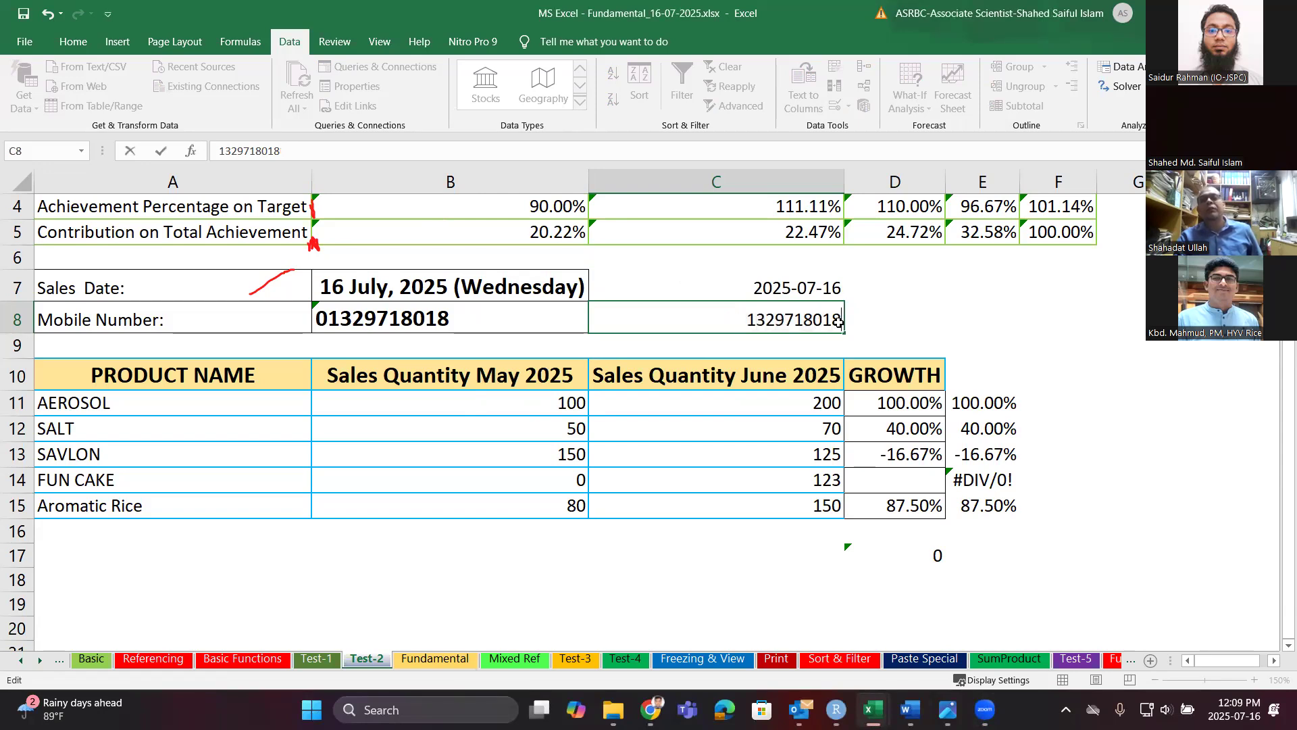
{"action": "key", "text": "Return"}
{"action": "double_click", "coordinate": [799, 319]}
{"action": "key", "text": "BackSpace"}
{"action": "key", "text": "Return"}
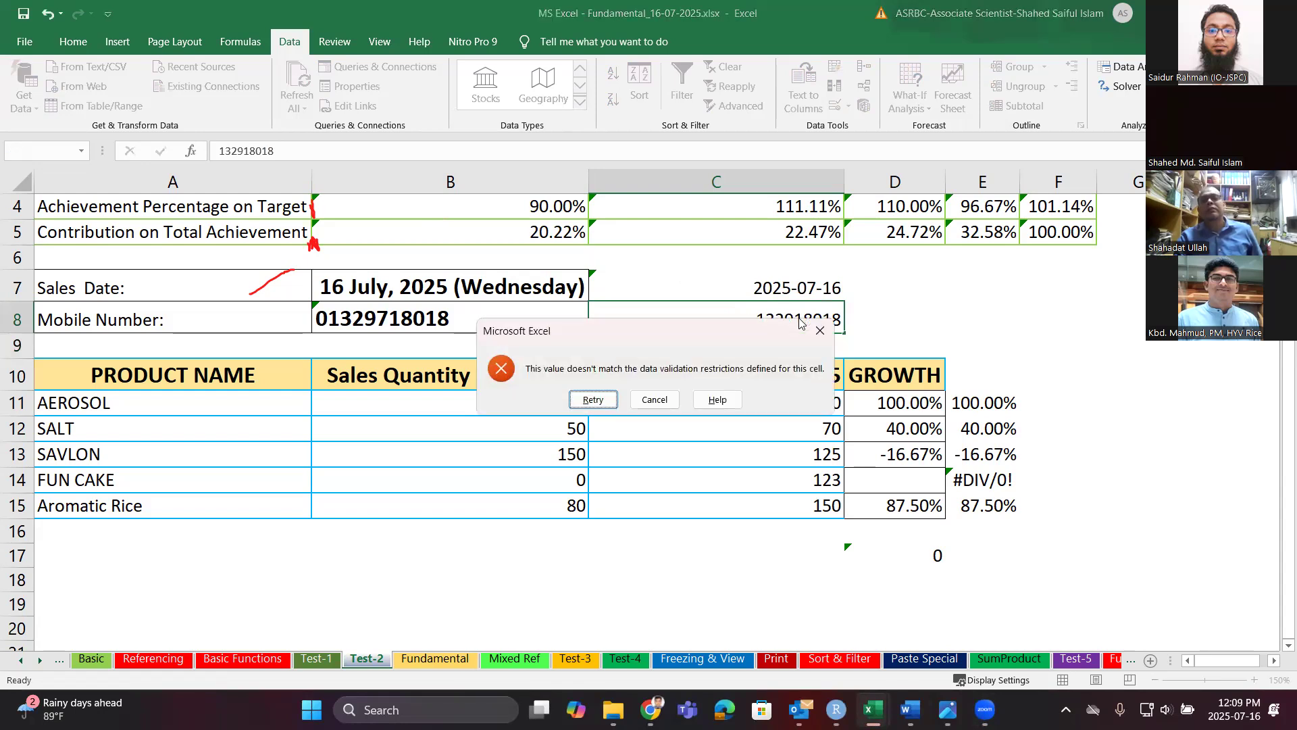
{"action": "left_click", "coordinate": [665, 398]}
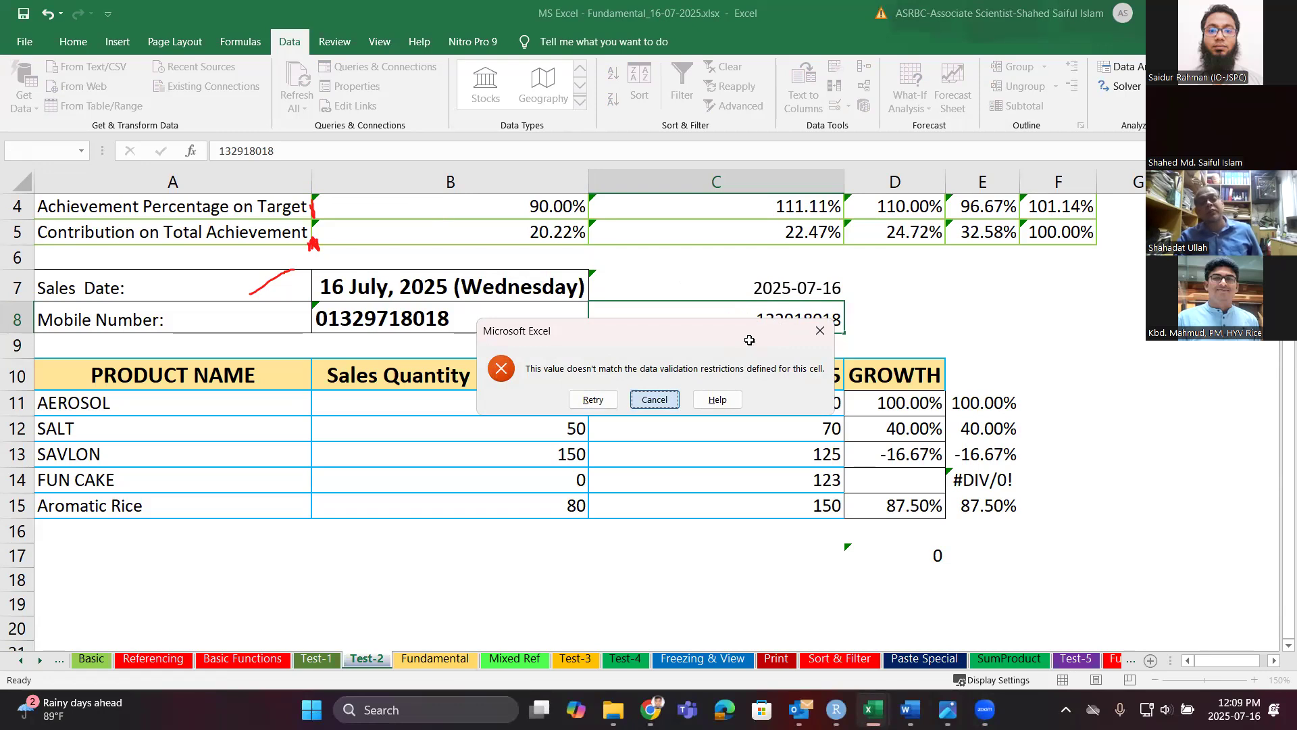
{"action": "double_click", "coordinate": [753, 319]}
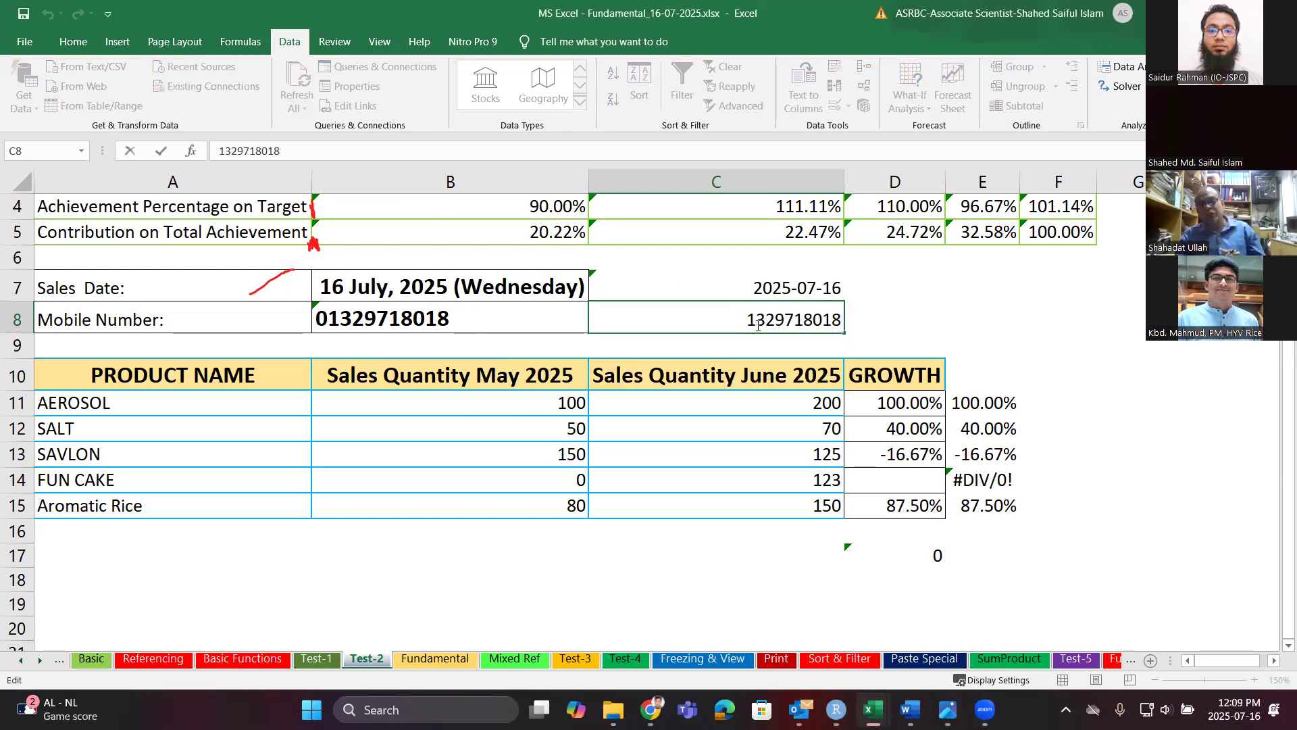
{"action": "left_click", "coordinate": [834, 326]}
{"action": "key", "text": "Escape"}
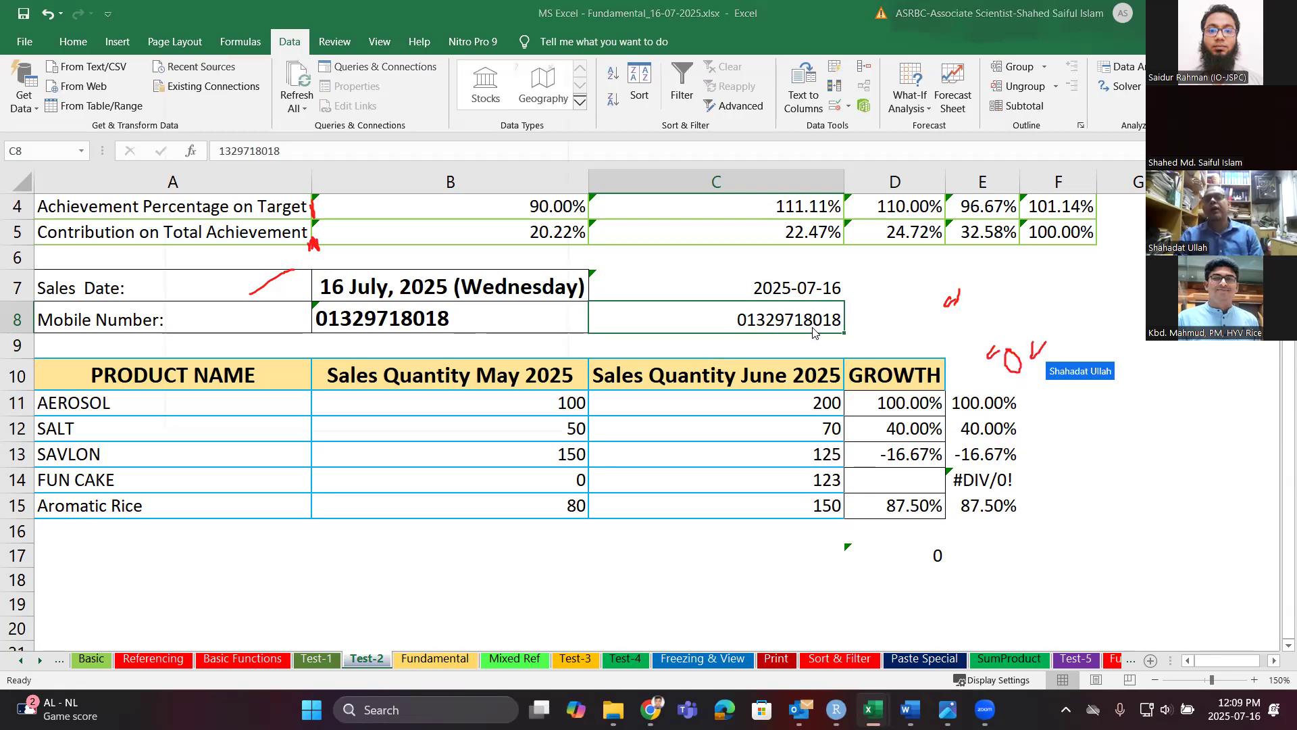
{"action": "key", "text": "ctrl+1"}
{"action": "left_click", "coordinate": [337, 166]}
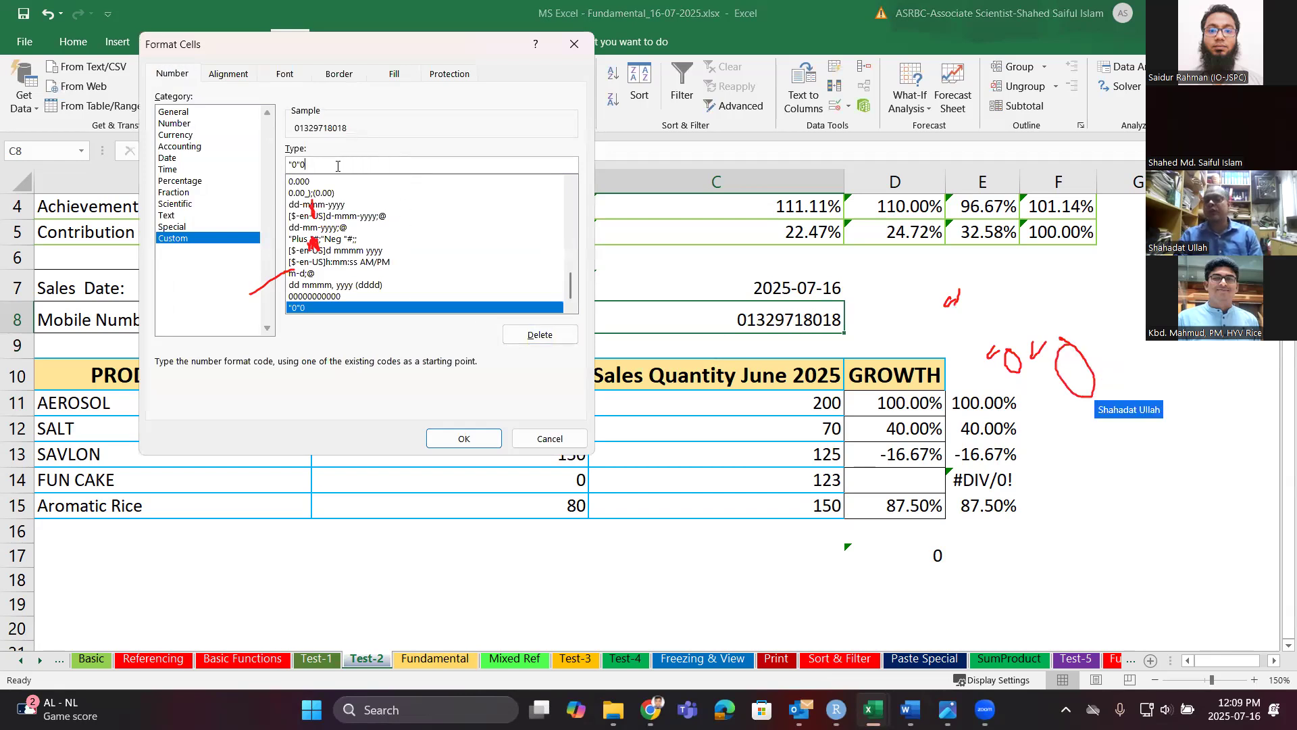
{"action": "left_click", "coordinate": [538, 439]}
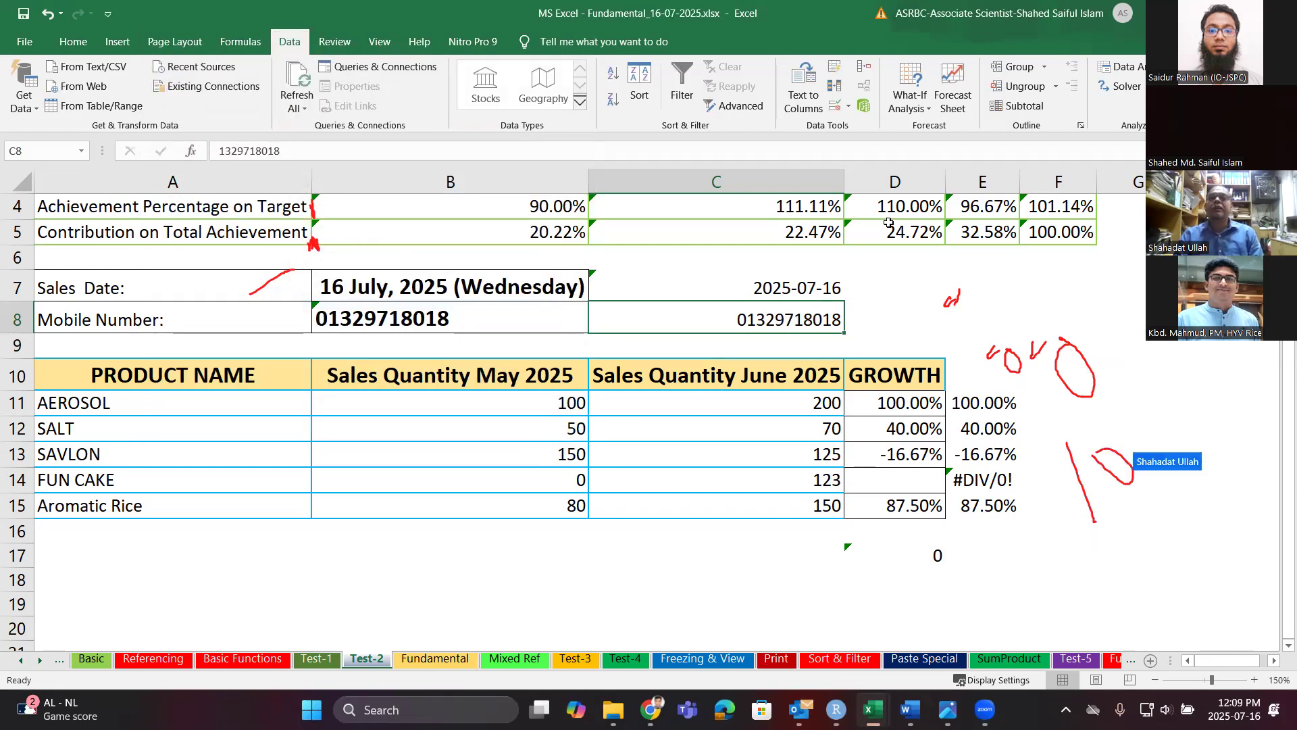
{"action": "left_click", "coordinate": [843, 110]}
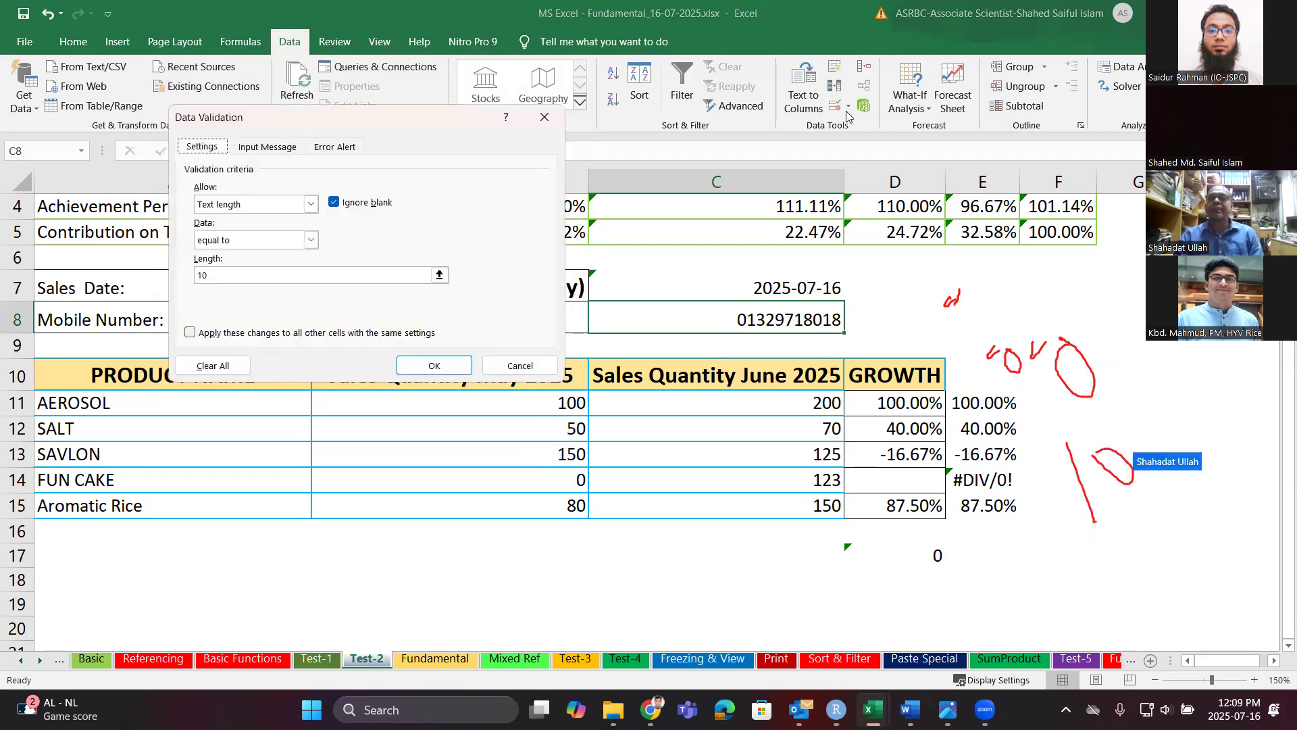
{"action": "left_click", "coordinate": [514, 364]}
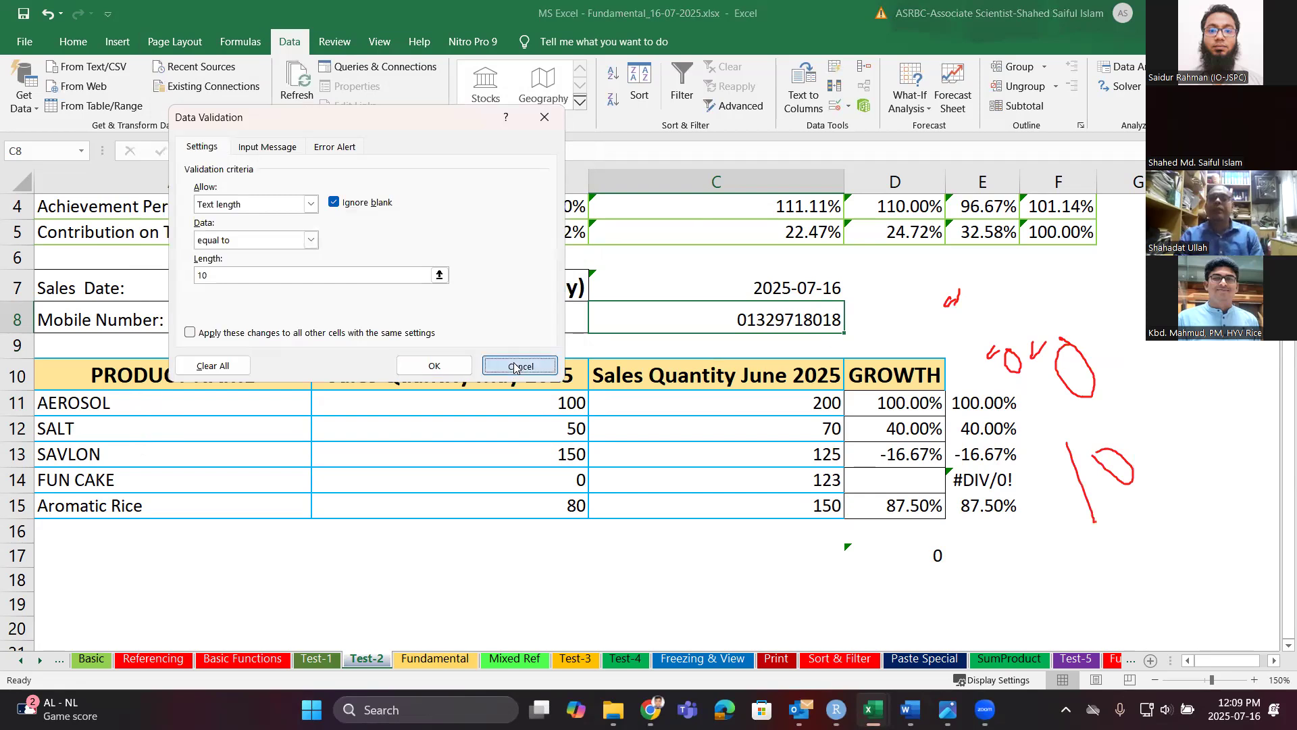
{"action": "left_click", "coordinate": [850, 108]}
{"action": "left_click", "coordinate": [859, 123]}
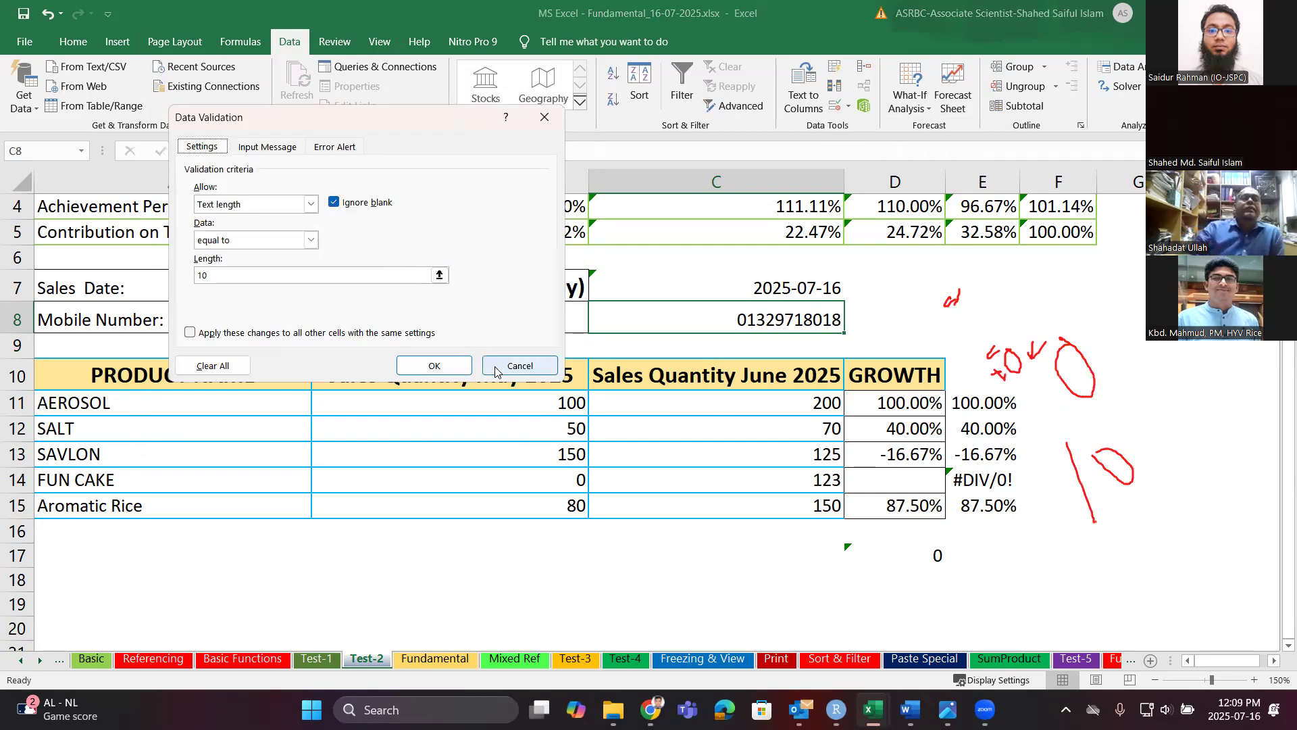
{"action": "left_click", "coordinate": [458, 367]}
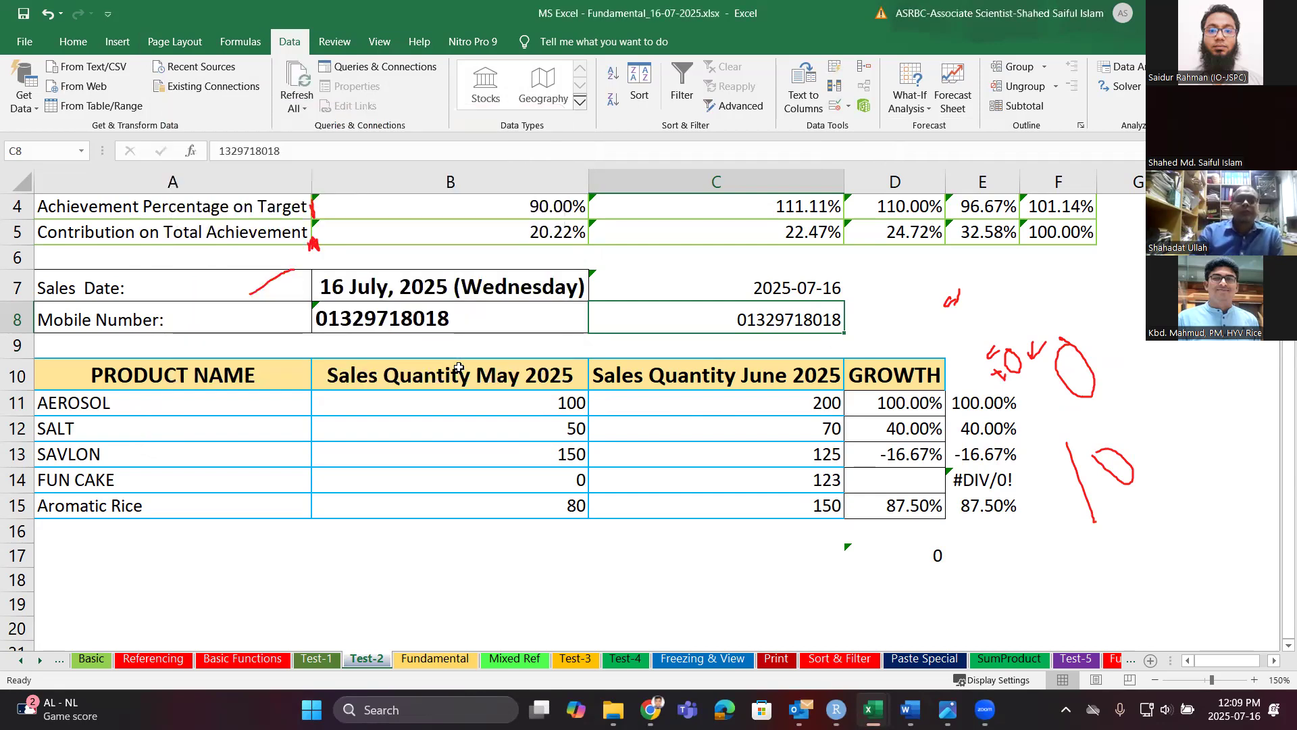